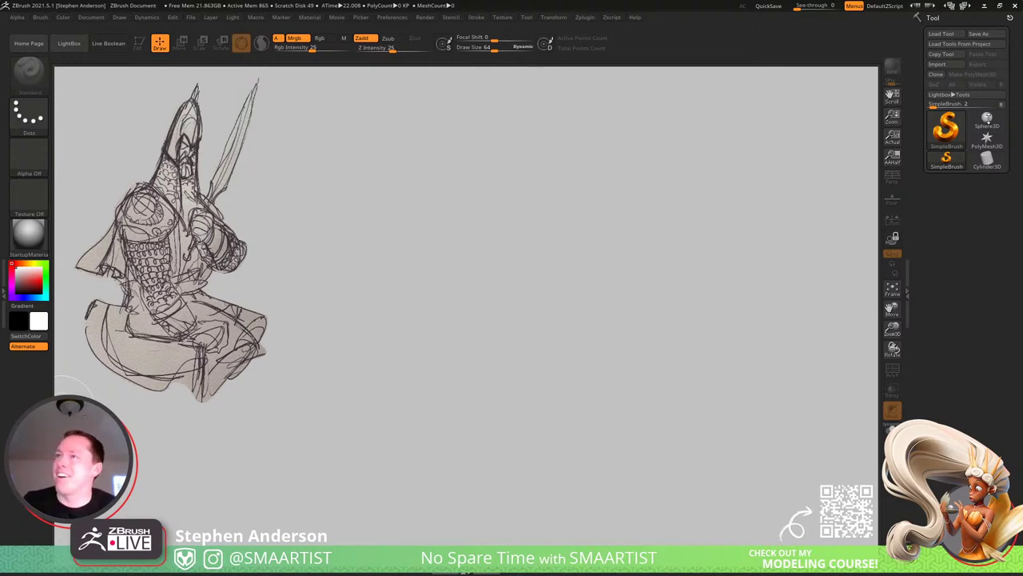
Draw a Sphere3D on the canvas, put it in edit mode and display its polyframe.
left_click(987, 120)
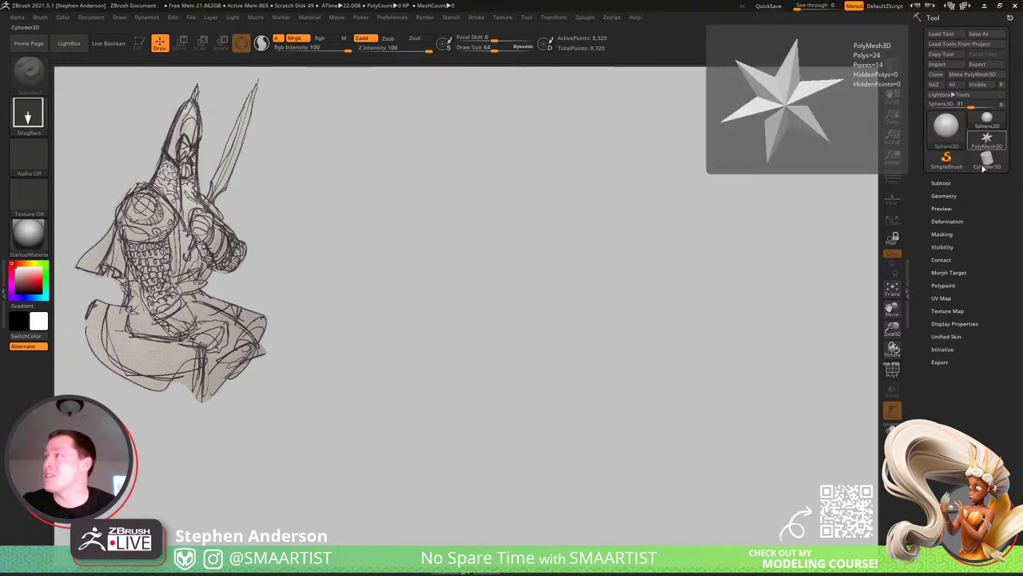
left_click_drag(473, 192, 475, 264)
key("t")
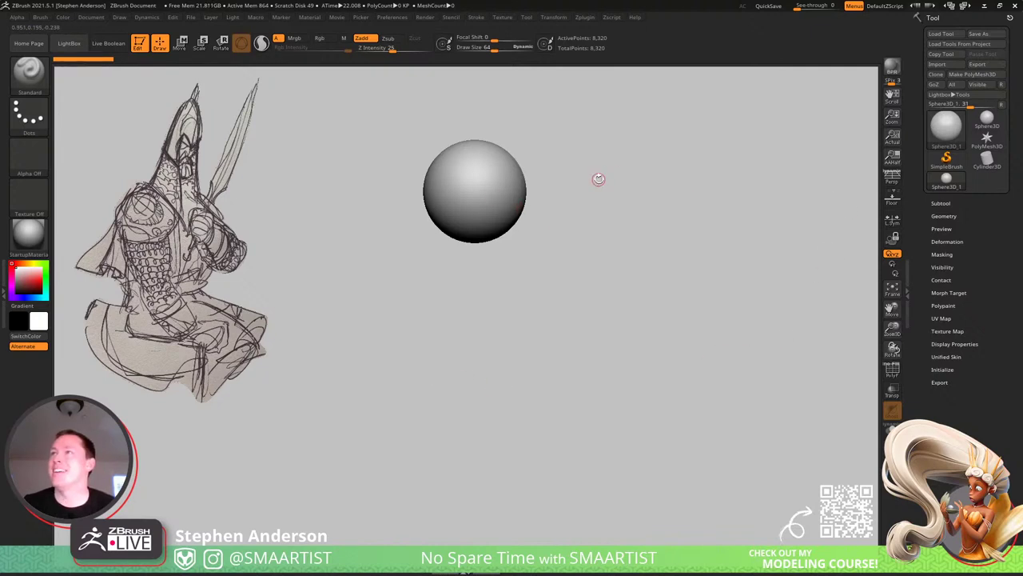
key("f")
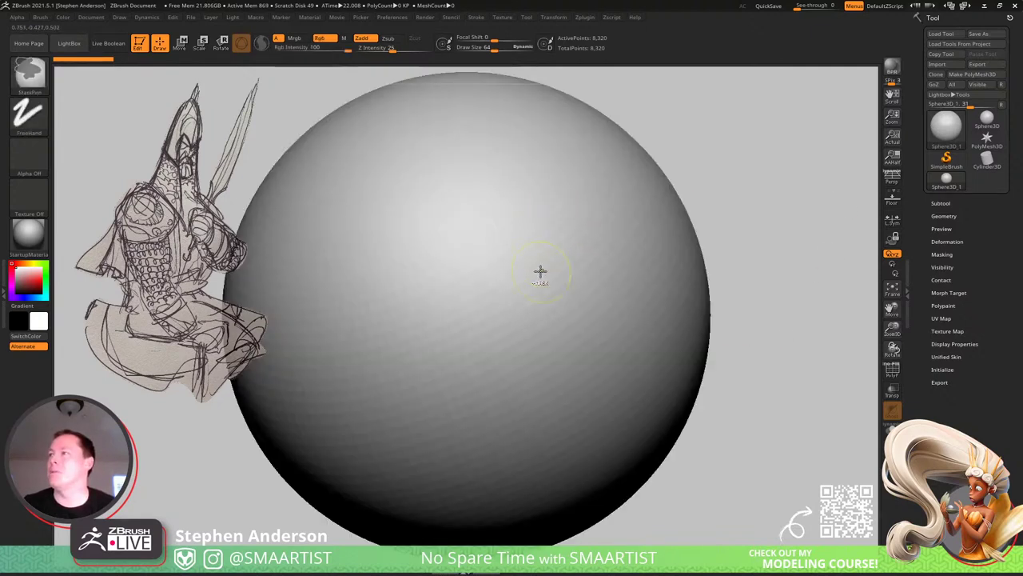
right_click_drag(542, 272, 515, 255, "ctrl")
key("shift+f")
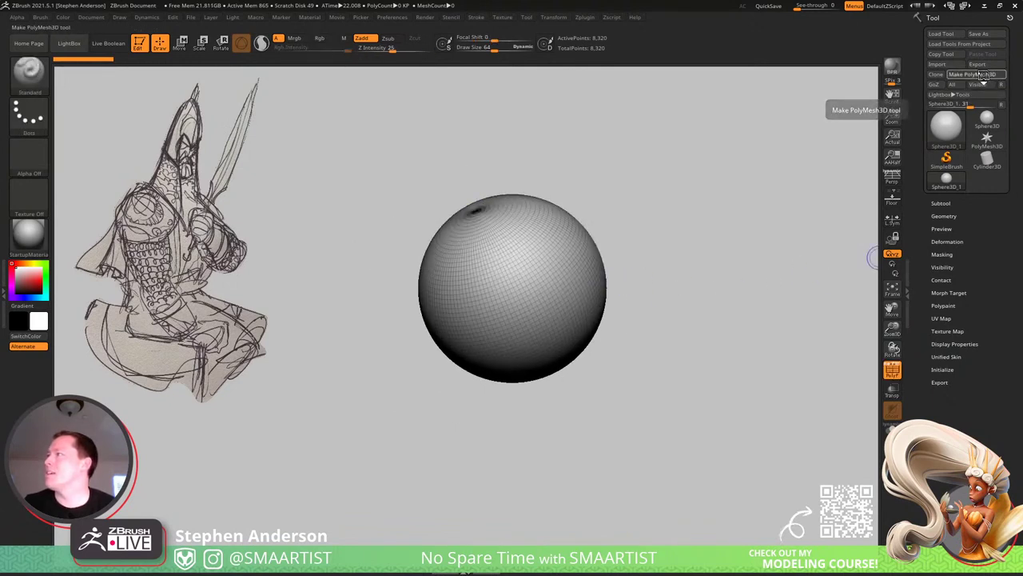
Convert the sphere into a PolyMesh3D and clean up the list of recent tool thumbnails.
left_click(974, 73)
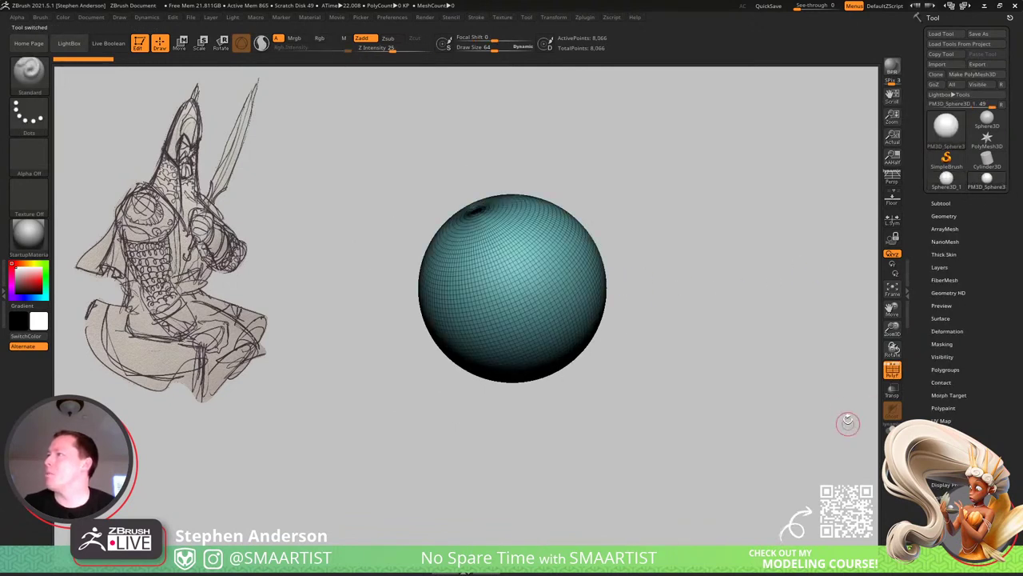
left_click(1002, 105)
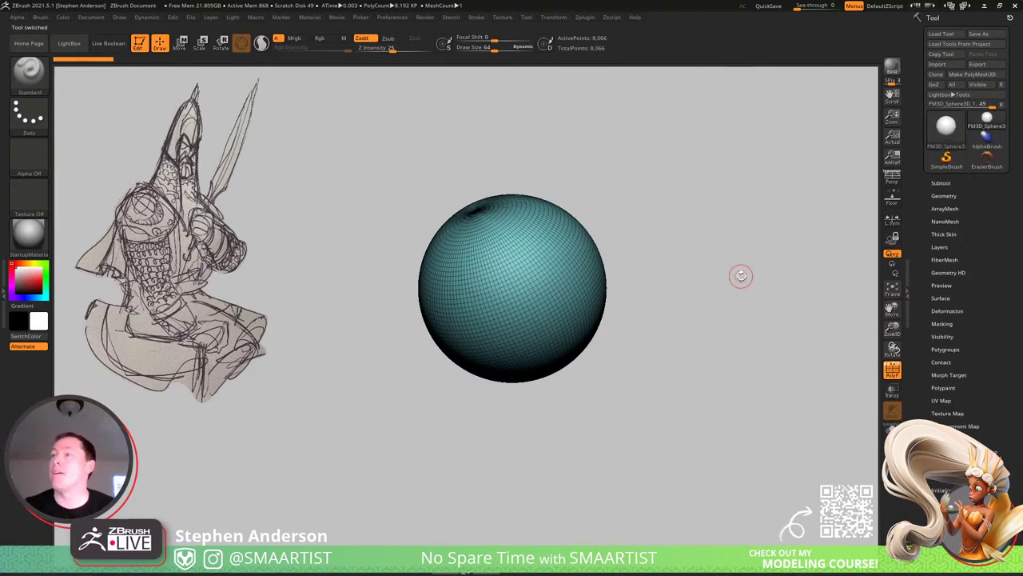
right_click_drag(551, 278, 493, 306, "alt")
right_click_drag(494, 306, 431, 267, "shift")
right_click_drag(473, 322, 476, 349, "alt")
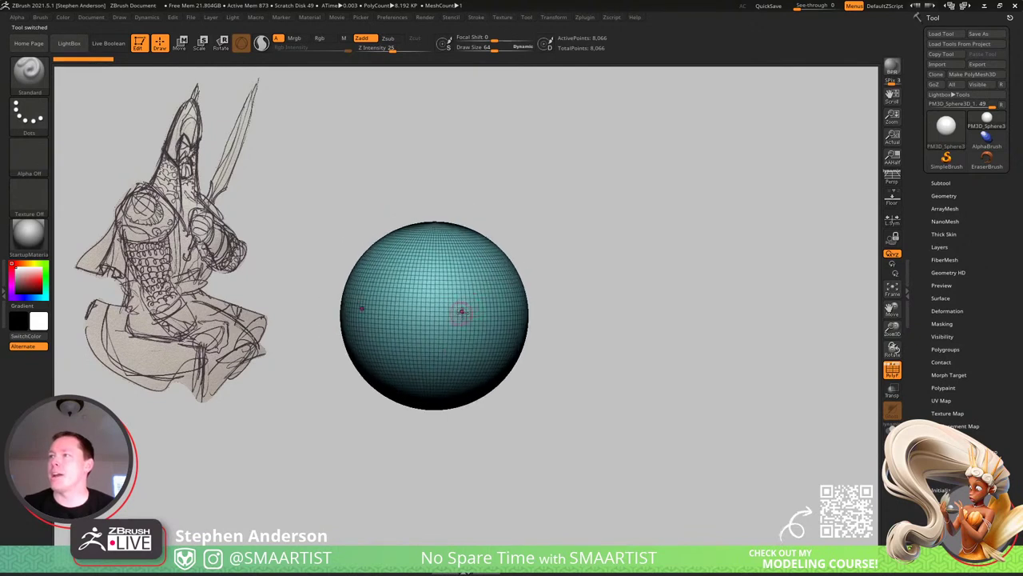
right_click_drag(552, 306, 495, 307, "alt")
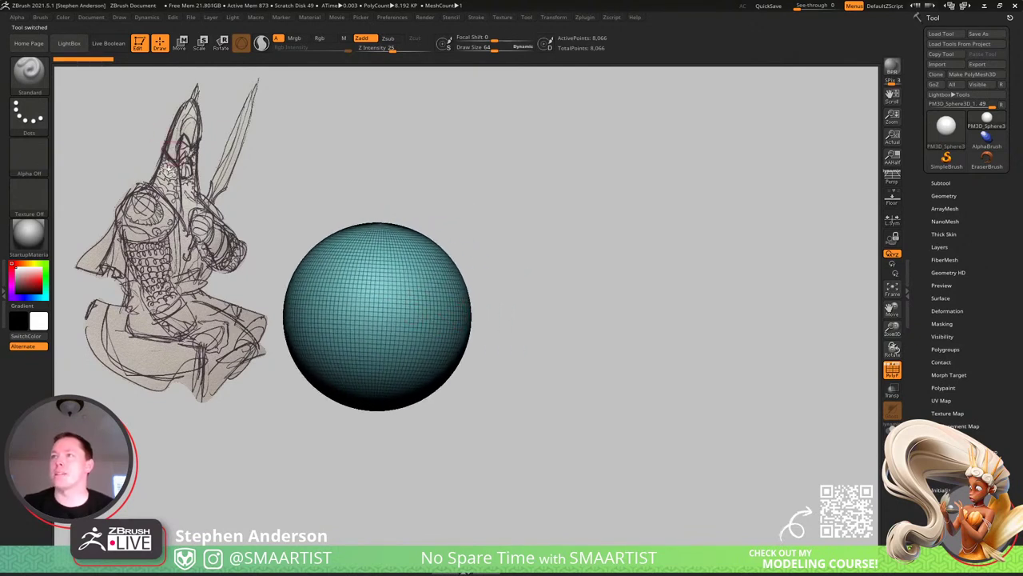
left_click_drag(423, 318, 439, 334, "alt")
key("w")
right_click_drag(536, 313, 649, 375)
right_click_drag(604, 353, 631, 381, "ctrl")
left_click_drag(632, 381, 507, 292)
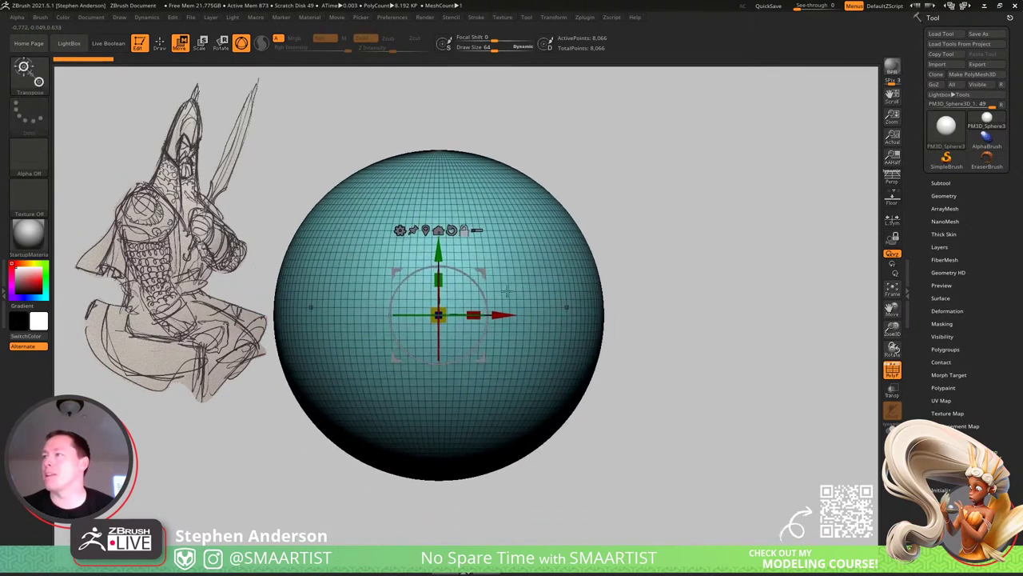
mouse_move(578, 262)
right_mouse_down()
mouse_move(457, 254)
mouse_move(593, 258)
right_mouse_up()
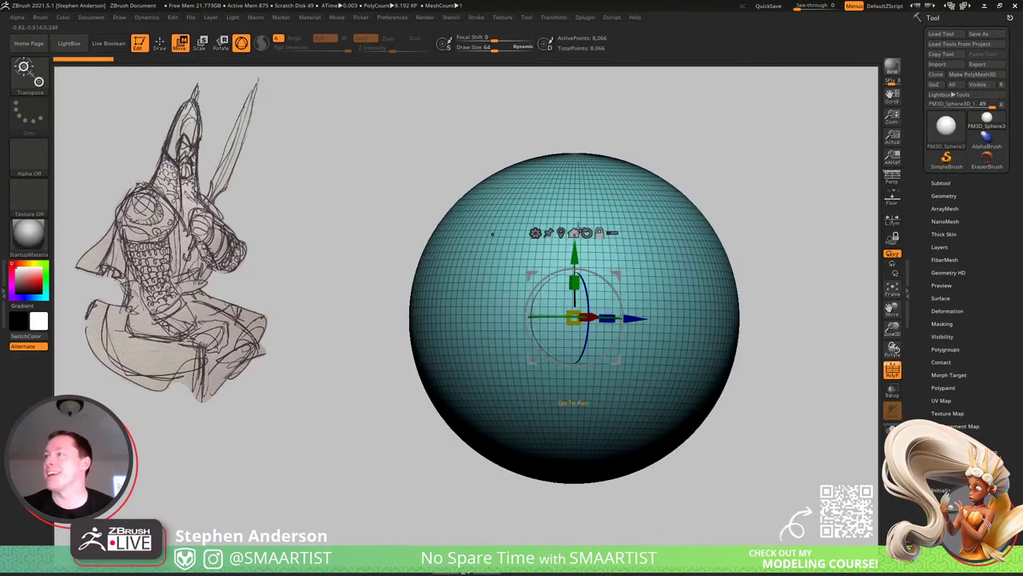
right_click_drag(859, 242, 648, 203)
right_click_drag(648, 202, 670, 204)
key("q")
right_click_drag(470, 291, 554, 323, "alt")
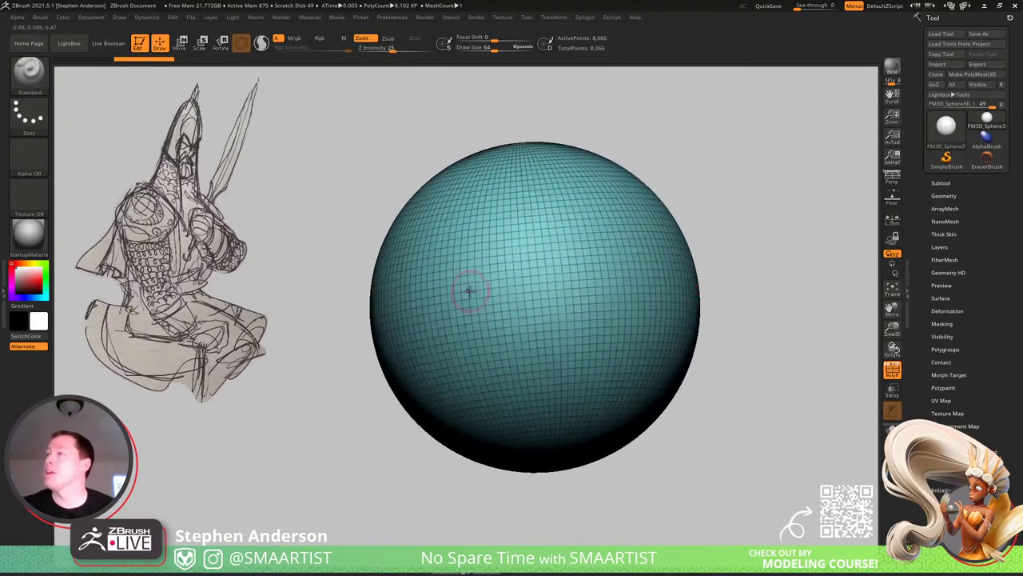
Choose the Move brush and reshape the sphere with the gizmo into a narrow, upright ellipsoid.
key("b")
key("m")
key("v")
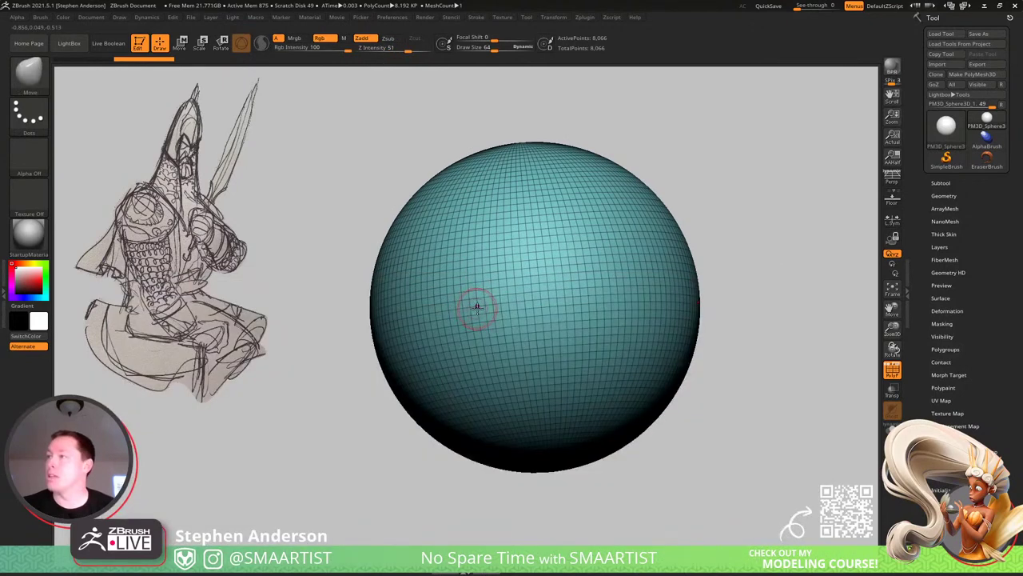
key("w")
left_click_drag(531, 273, 507, 181)
key("q")
mouse_move(576, 249)
right_mouse_down("ctrl")
mouse_move(551, 263)
mouse_move(477, 267)
mouse_move(494, 319)
right_mouse_up("ctrl")
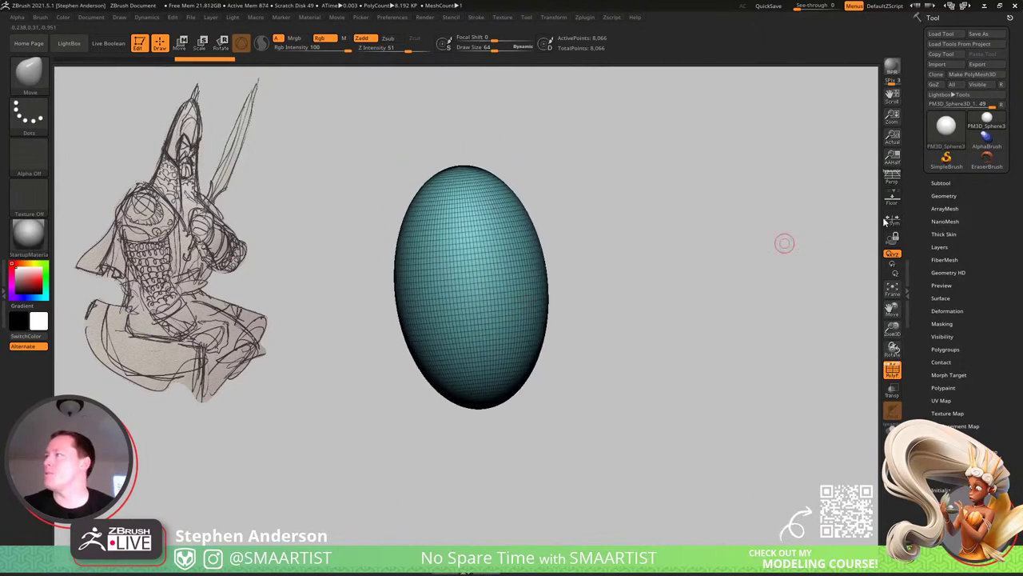
Remesh the ellipsoid with DynaMesh at resolution 32 and hide its polyframe.
left_click(944, 195)
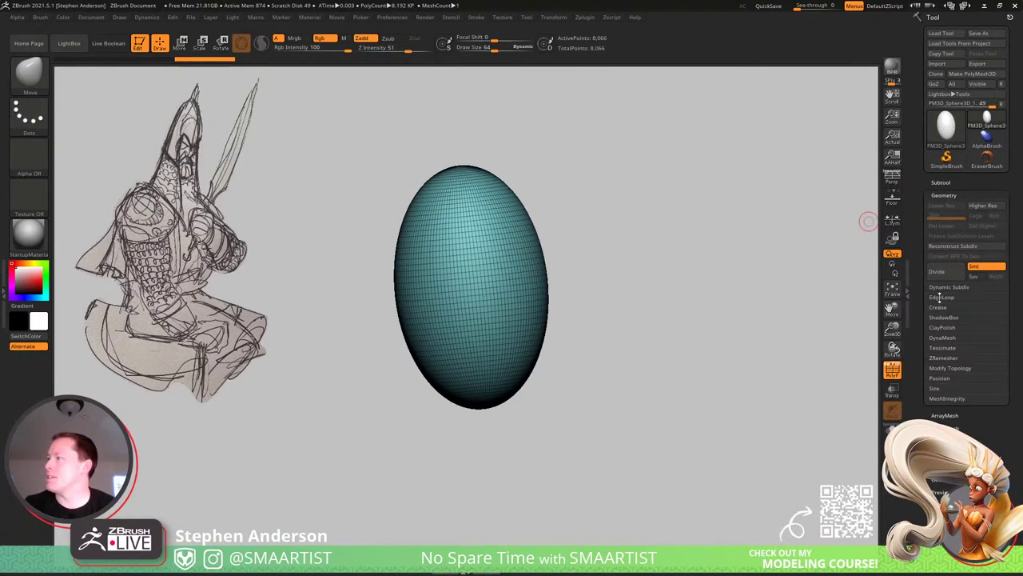
left_click(942, 339)
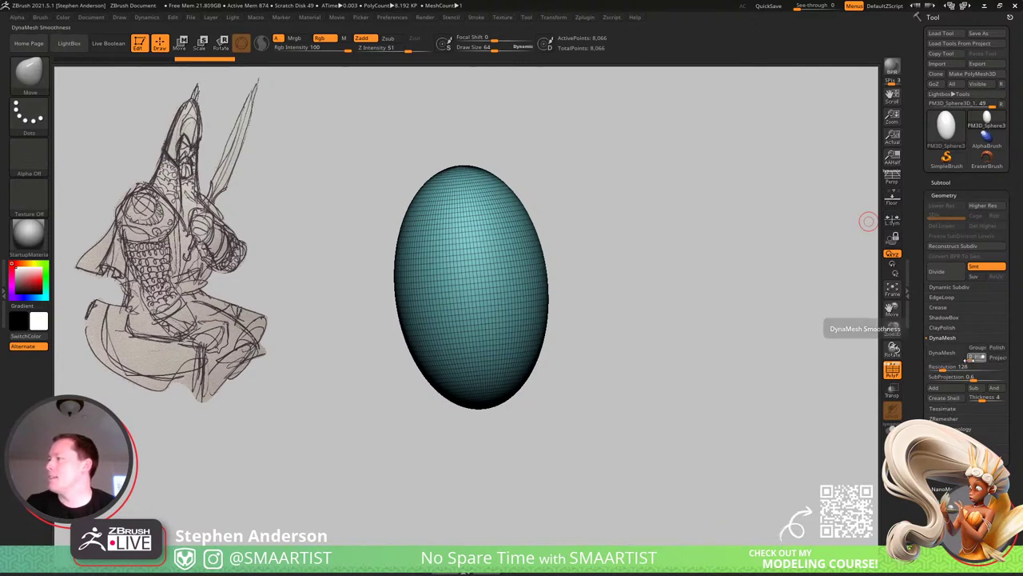
left_click(944, 353)
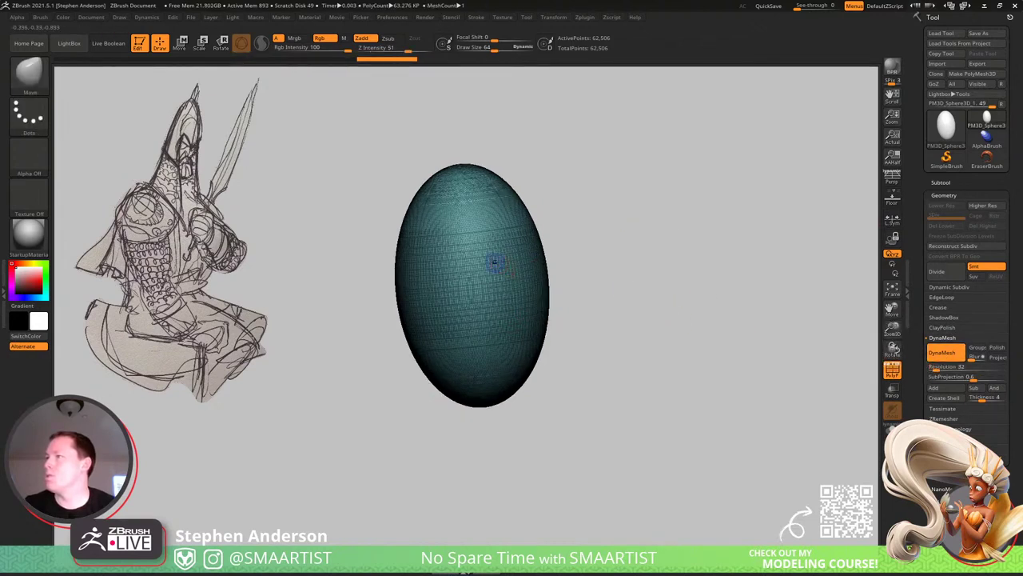
left_click_drag(491, 258, 545, 259, "ctrl")
left_click_drag(665, 232, 716, 406, "ctrl")
right_click_drag(513, 280, 485, 283, "ctrl")
key("shift+f")
Set the brush Draw Size to about 336 and smooth the surface of the ellipsoid.
key("s")
left_click_drag(473, 286, 486, 297)
mouse_move(452, 282)
right_mouse_down("ctrl")
mouse_move(484, 336)
mouse_move(472, 323)
right_mouse_up("ctrl")
left_click_drag(486, 383, 427, 340, "shift")
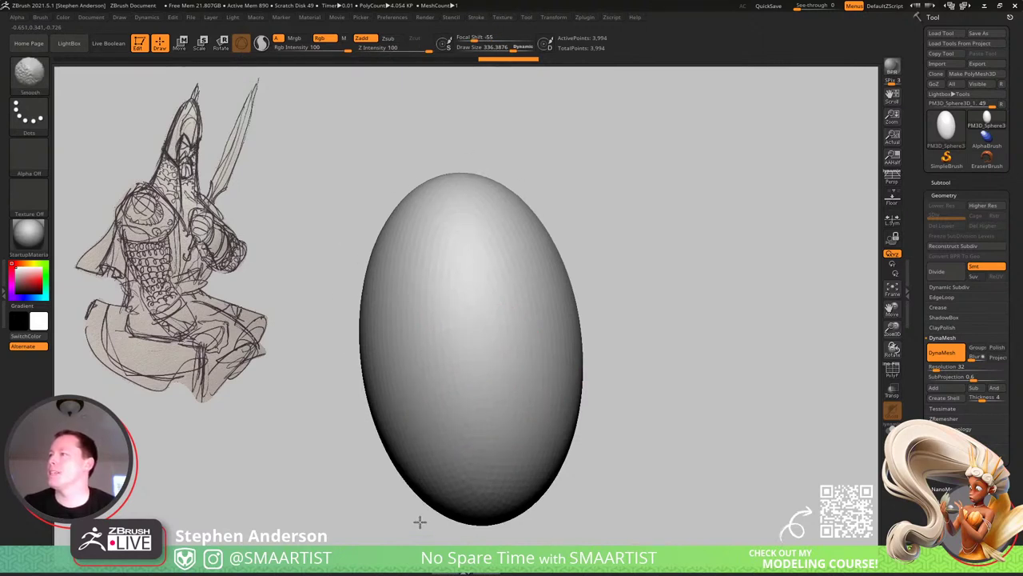
left_click_drag(420, 522, 436, 511, "shift")
mouse_move(587, 404)
right_mouse_down()
mouse_move(580, 383)
mouse_move(600, 389)
mouse_move(585, 344)
right_mouse_up()
right_click_drag(537, 402, 556, 376)
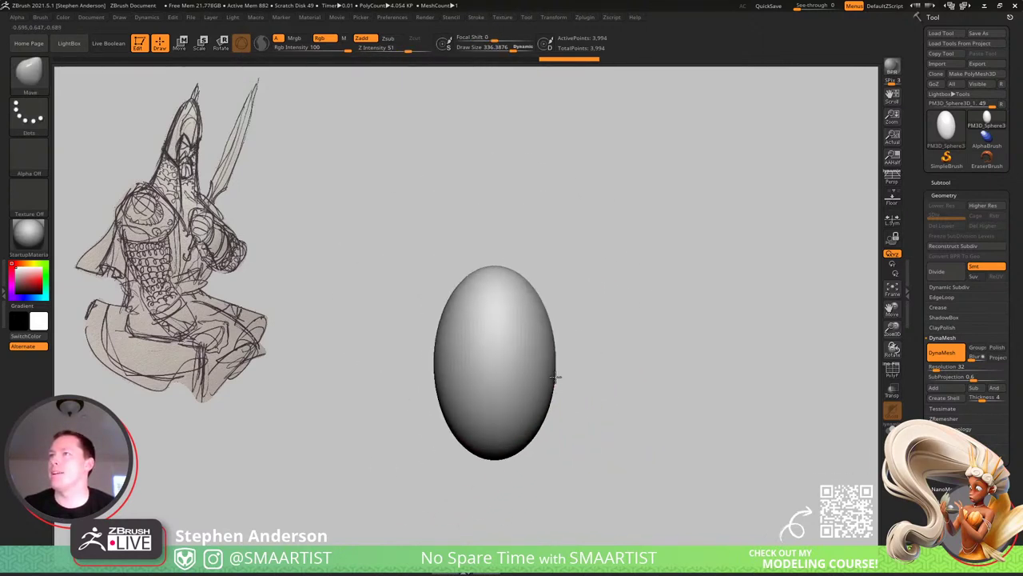
mouse_move(556, 375)
left_mouse_down("alt")
mouse_move(603, 423)
mouse_move(562, 361)
mouse_move(515, 332)
left_mouse_up("alt")
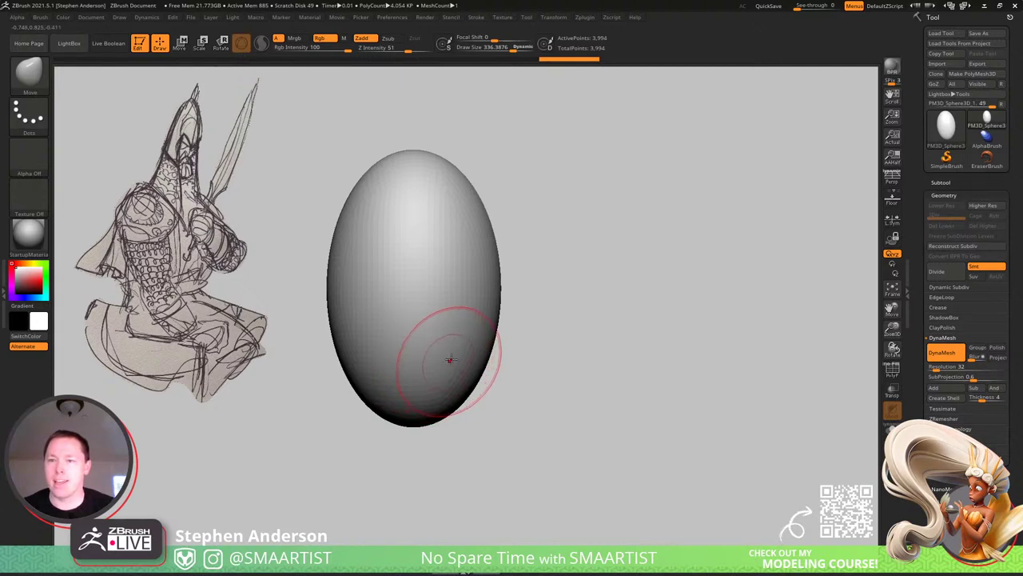
Enlarge the Move brush to a Draw Size of about 859 and push the ellipsoid's lower end up into a rounder egg shape.
key("s")
left_click_drag(446, 285, 462, 283)
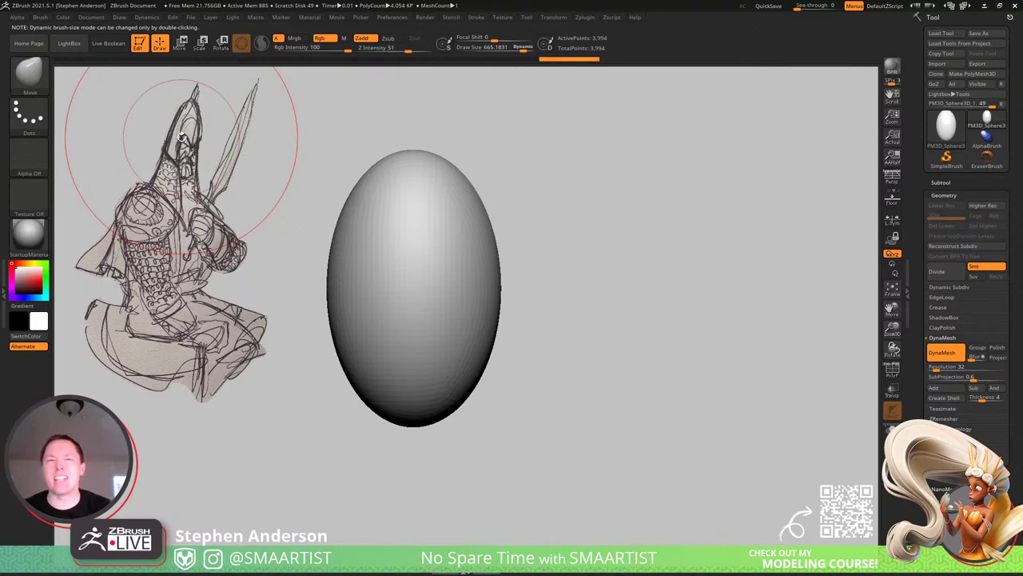
key("s")
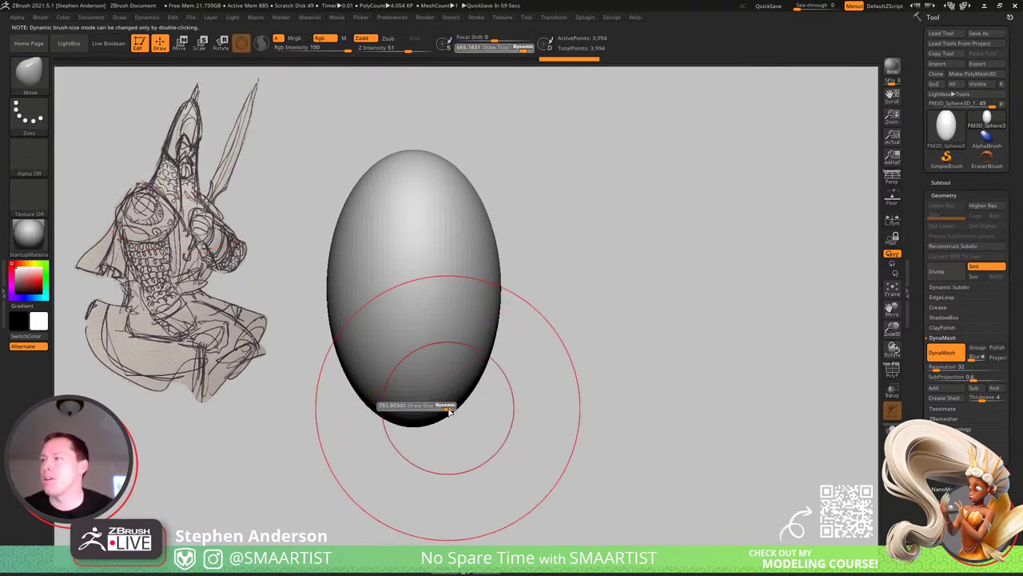
mouse_move(411, 407)
left_mouse_down()
mouse_move(431, 415)
mouse_move(420, 403)
left_mouse_up()
left_click_drag(496, 373, 484, 374)
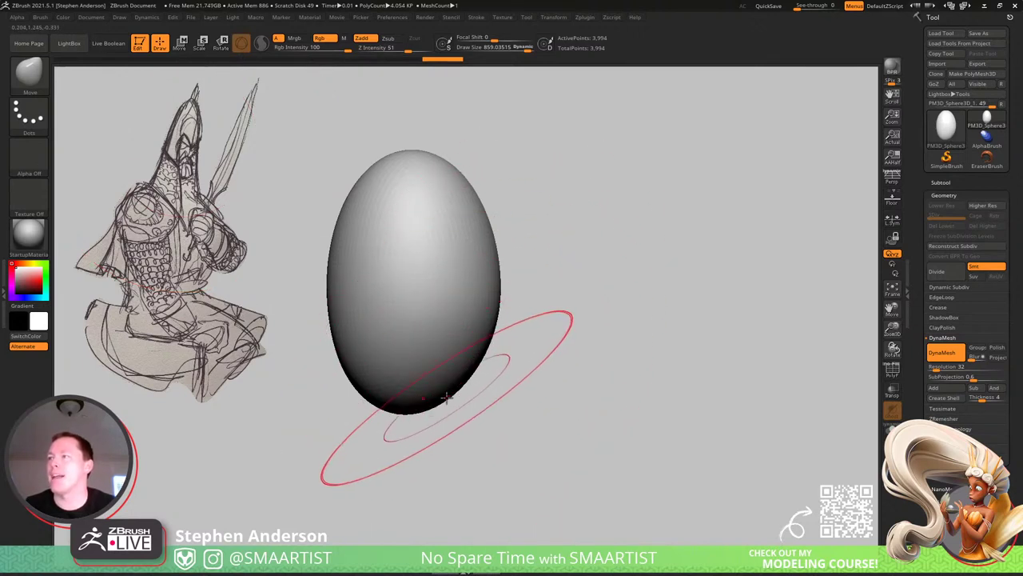
Duplicate the egg downward with the gizmo, centre the gizmo on the copy and rotate the copy upside down.
key("w")
left_click_drag(412, 230, 408, 314, "ctrl")
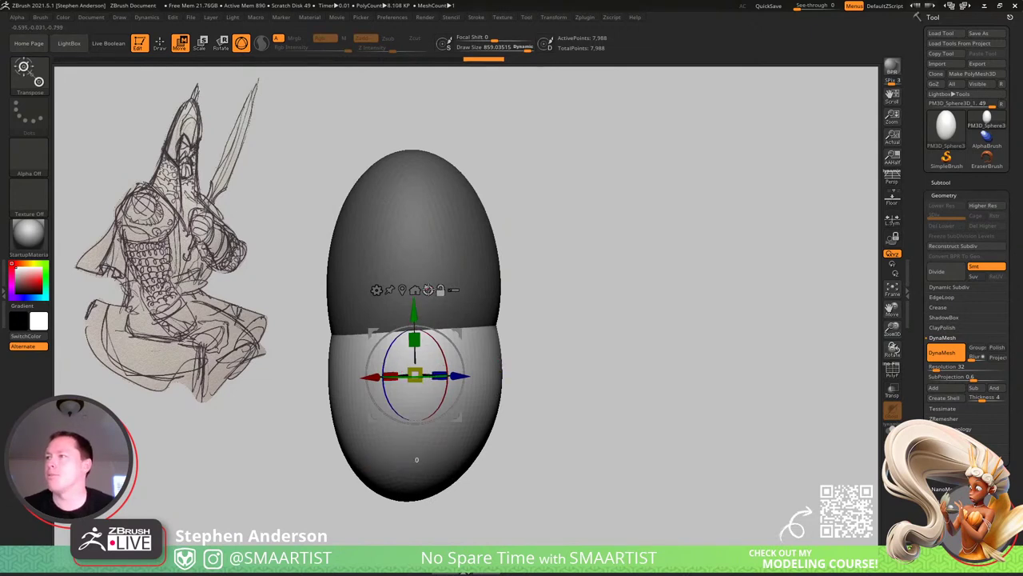
left_click(402, 290)
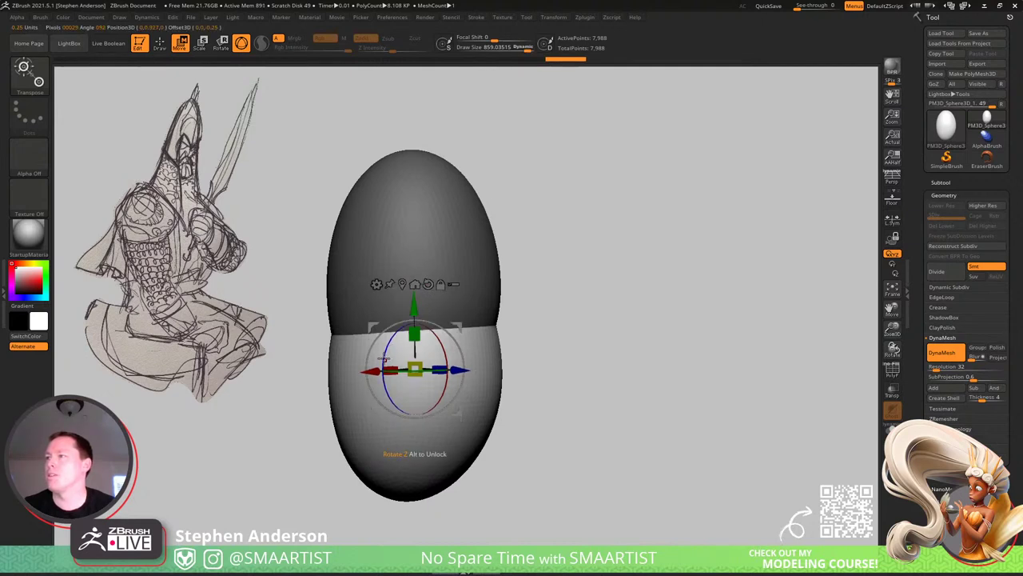
left_click_drag(385, 359, 509, 136)
left_click_drag(566, 333, 594, 332, "shift")
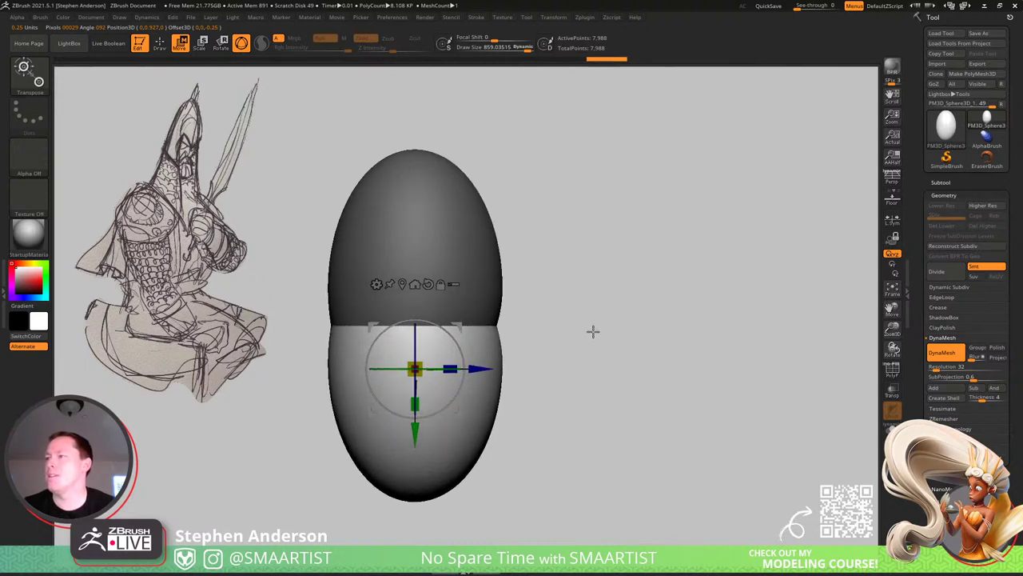
Tilt the lower copy slightly and scale it down to form a smaller pelvis mass beneath the upper egg.
left_click_drag(455, 342, 445, 330)
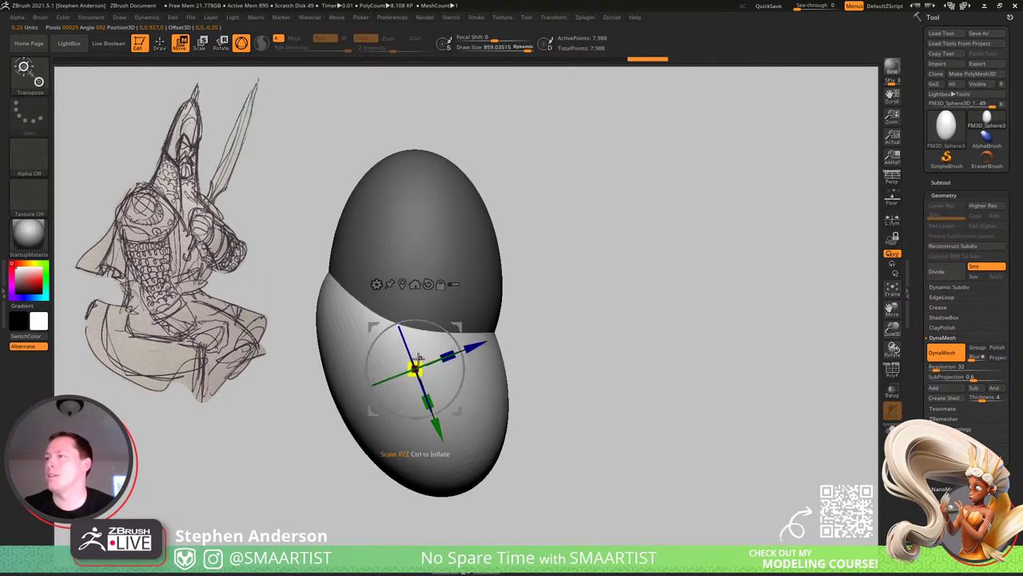
left_click_drag(420, 363, 400, 359)
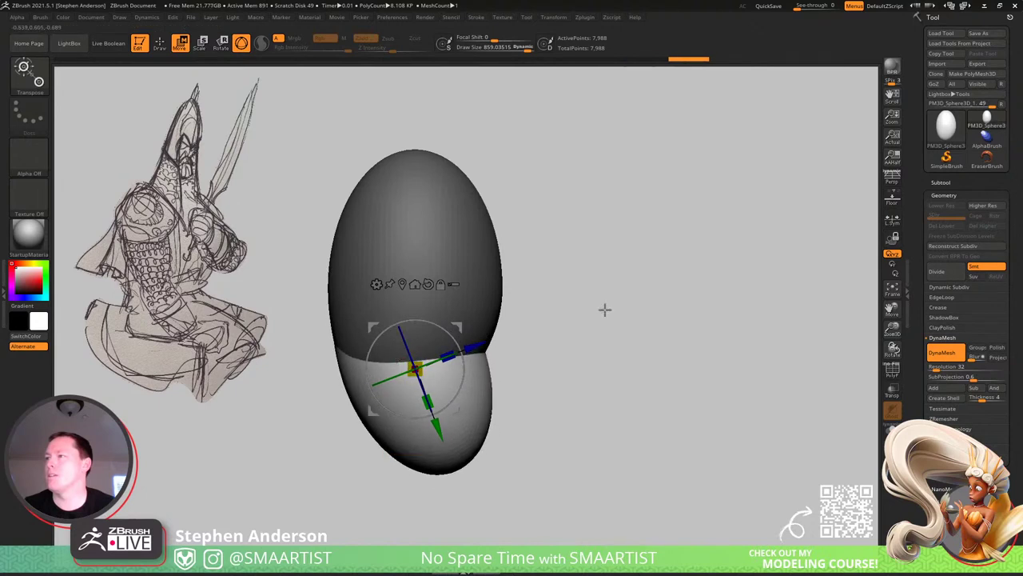
mouse_move(605, 309)
left_mouse_down("shift")
mouse_move(552, 314)
mouse_move(575, 295)
left_mouse_up("shift")
key("q")
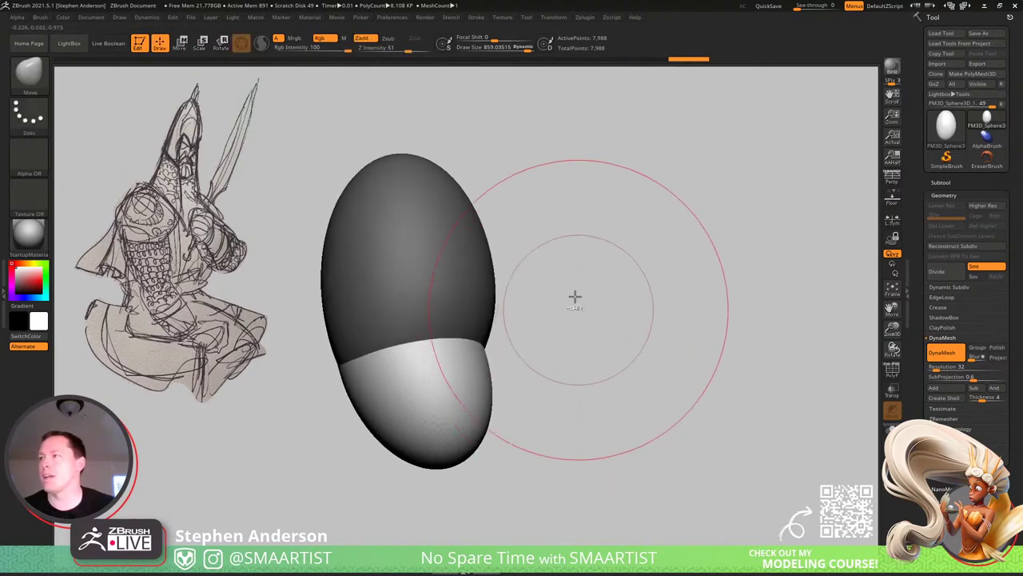
Return to the Move brush and clear the mask from the upper egg.
key("b")
key("m")
key("v")
mouse_move(669, 408)
left_mouse_down()
mouse_move(646, 359)
mouse_move(658, 367)
mouse_move(638, 374)
left_mouse_up()
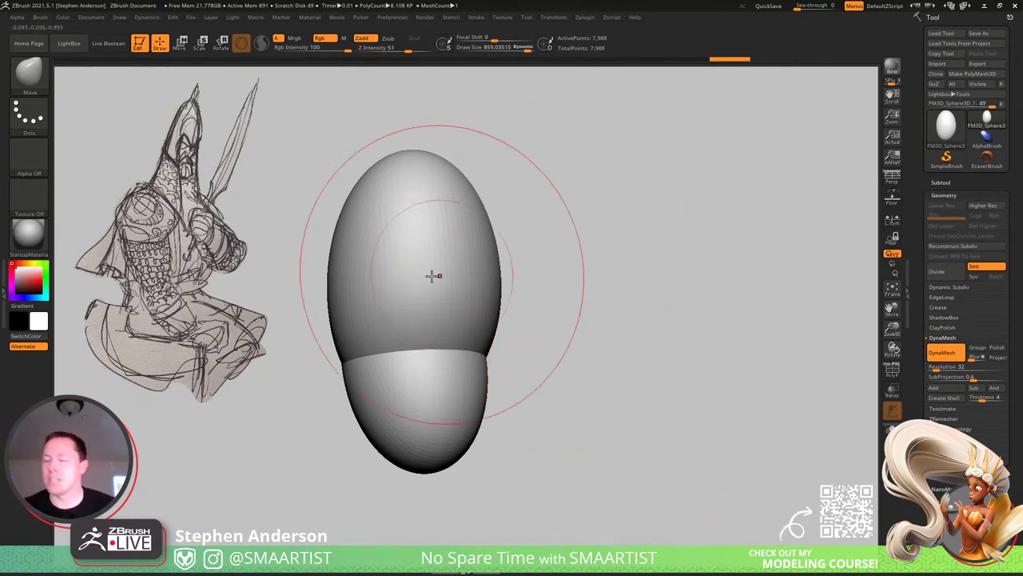
key("b")
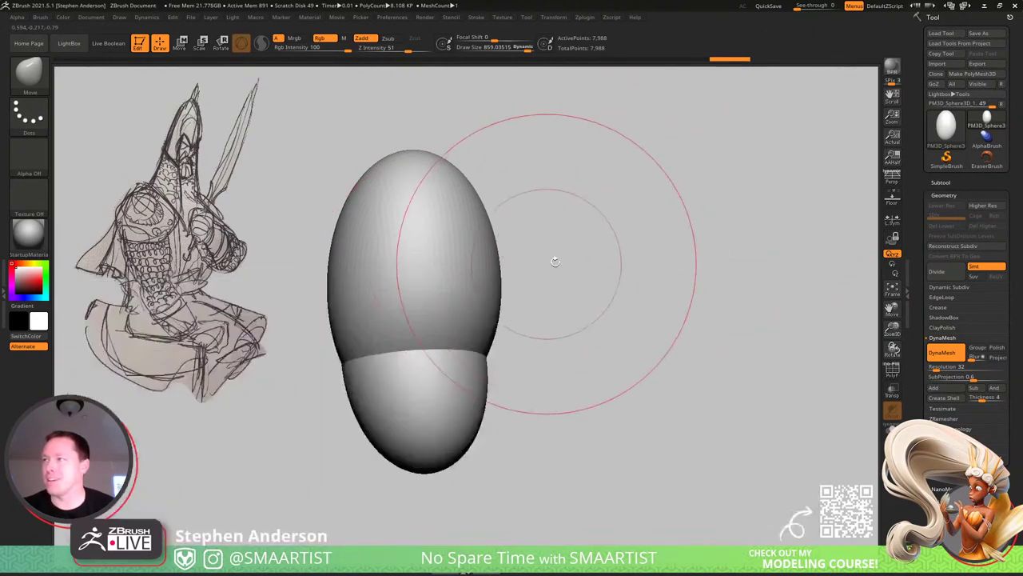
left_click_drag(553, 257, 605, 244)
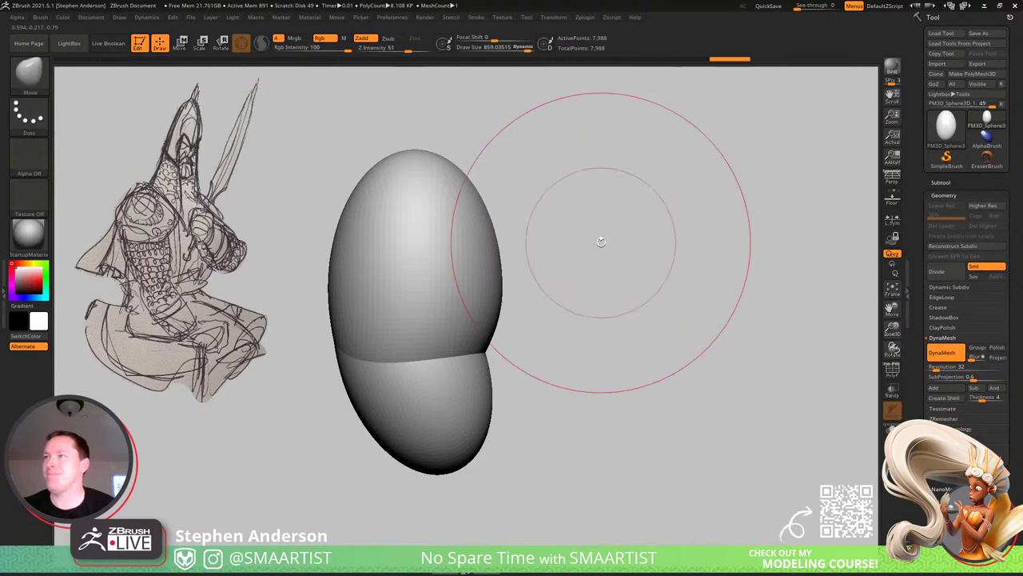
Display the polyframe on the two egg masses and choose the SliceCurve brush for slicing.
key("shift+f")
key("ctrl")
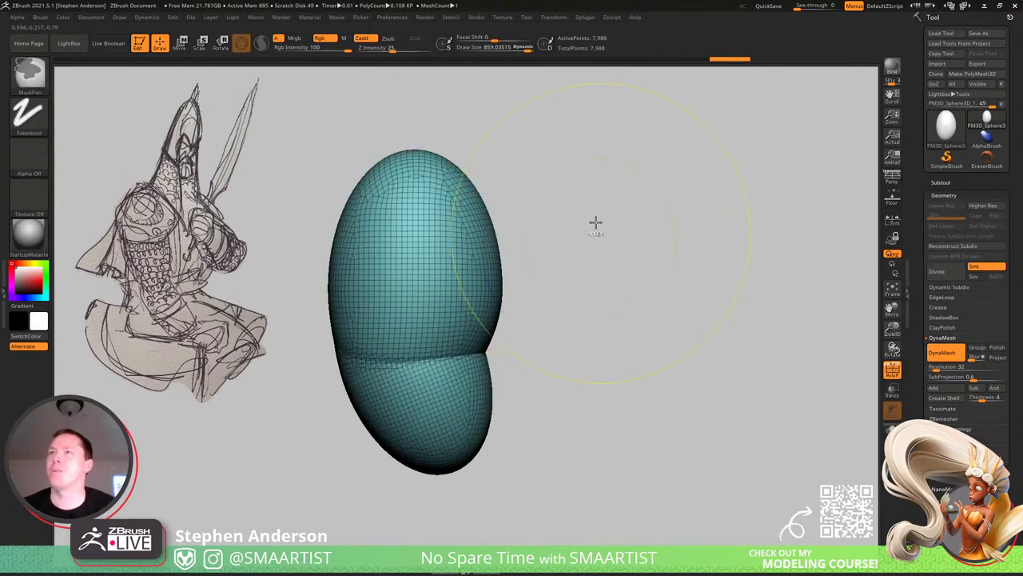
left_click(38, 85, "ctrl+shift")
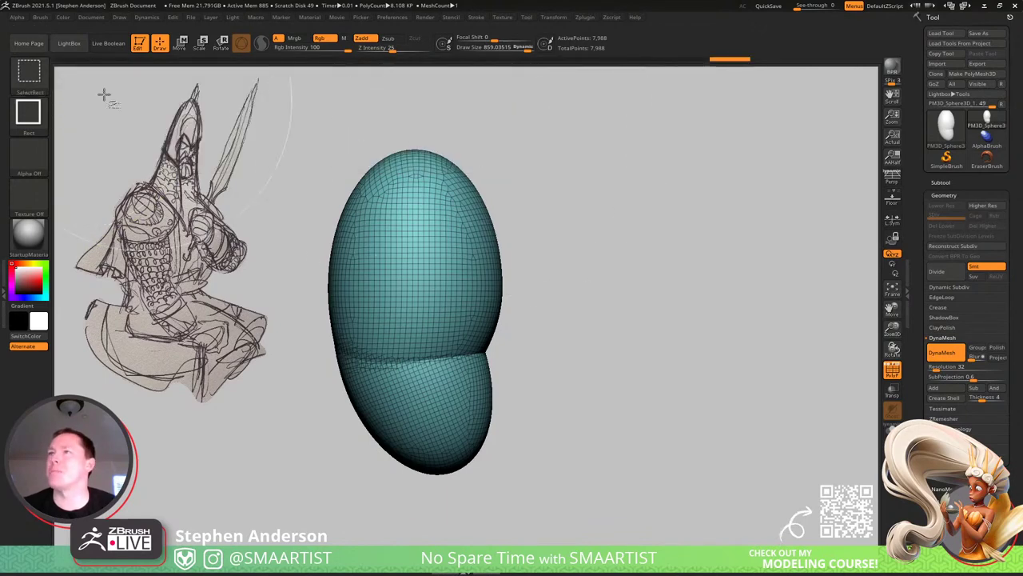
left_click(29, 70)
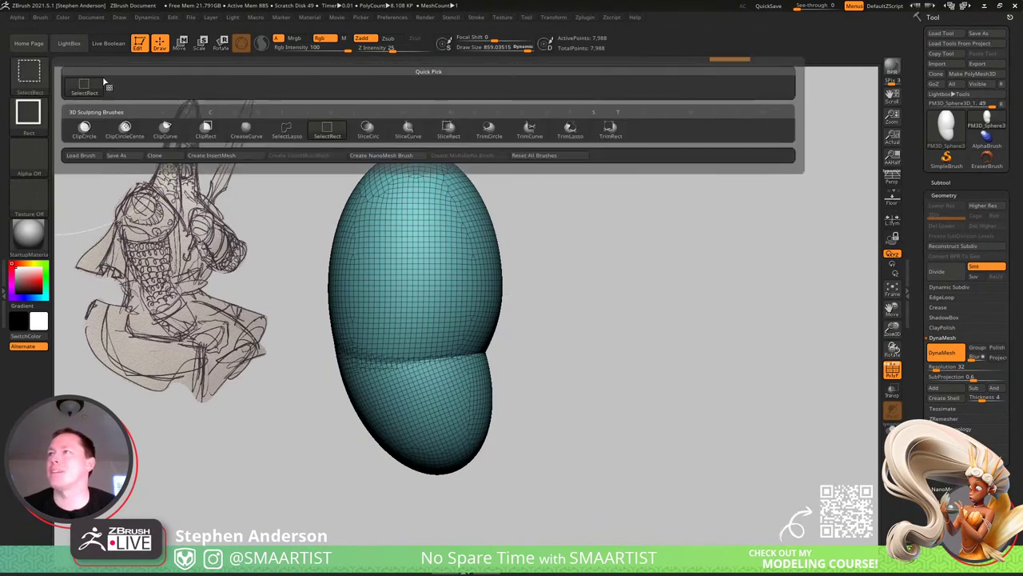
left_click(407, 132)
Slice a front polygroup down both masses in side view with a curved line that bends inward at the waist.
mouse_move(390, 107)
left_mouse_down("ctrl+shift")
mouse_move(463, 232)
mouse_move(473, 328)
left_mouse_up("ctrl+shift")
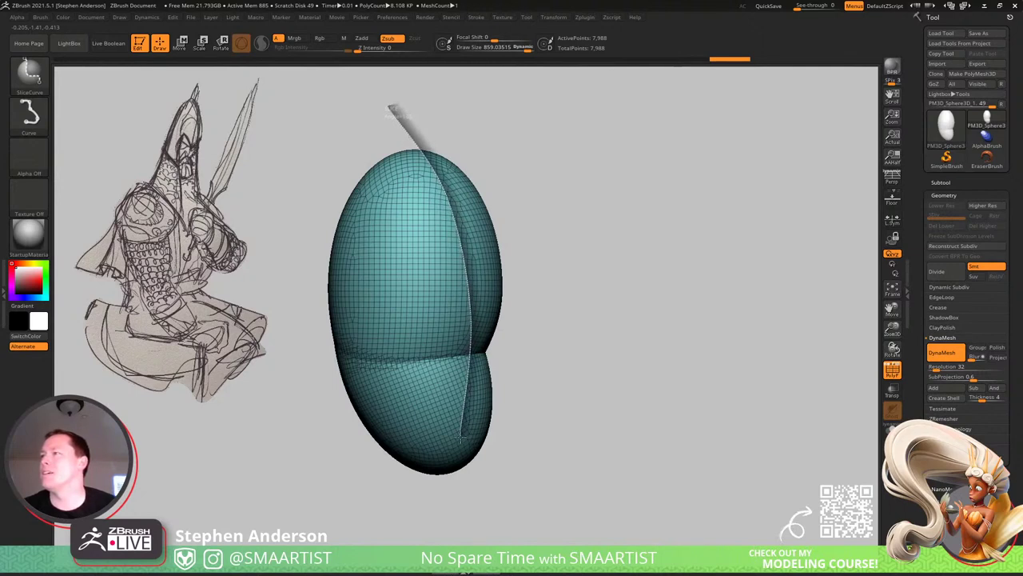
left_click_drag(461, 438, 466, 377, "ctrl+shift")
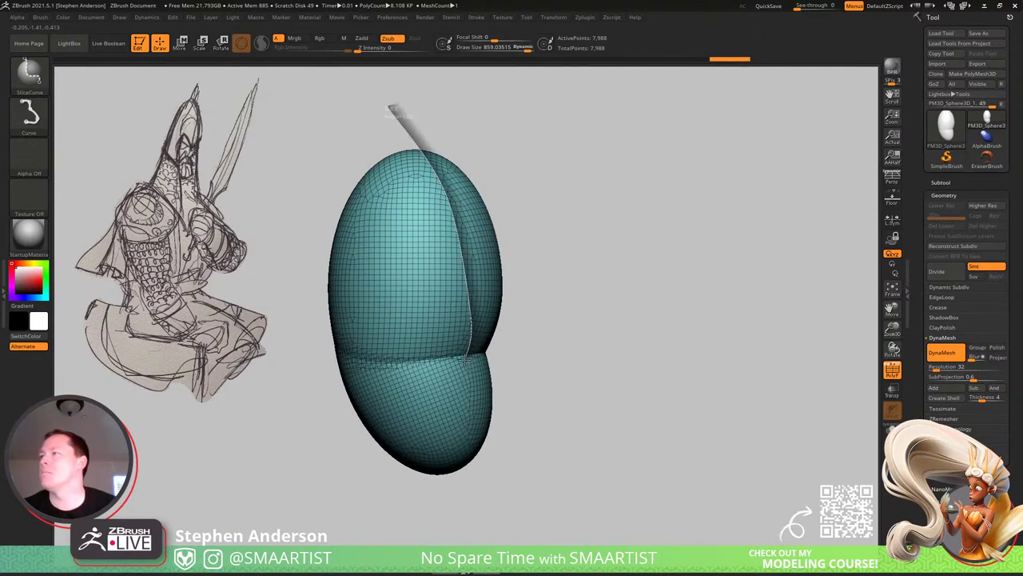
left_click_drag(464, 358, 479, 461, "ctrl+shift")
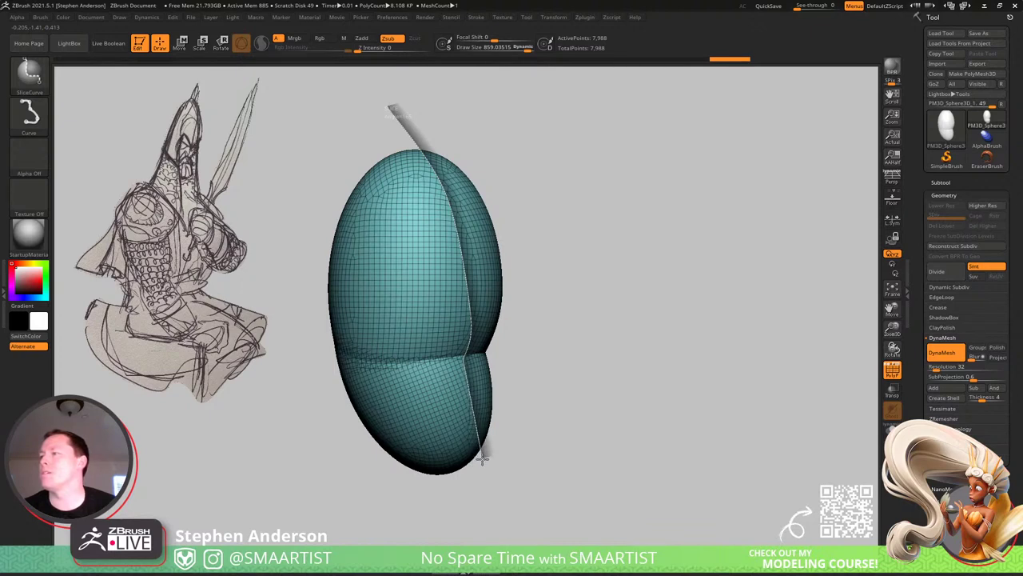
left_click_drag(475, 441, 489, 521, "ctrl+shift")
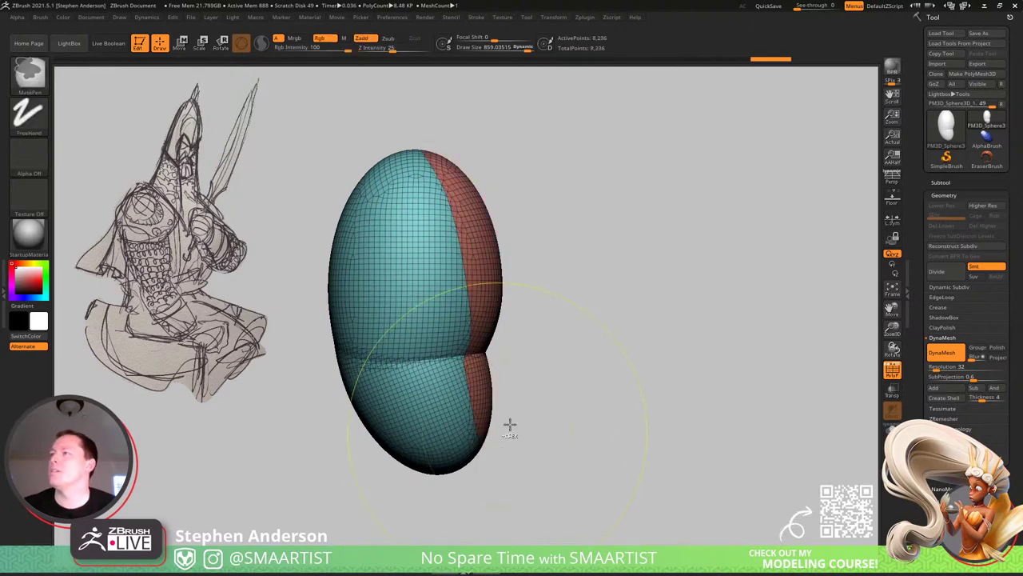
Isolate the side polygroup, slice the pelvis's lower tip into its own polygroup, and show the whole model again.
mouse_move(546, 409)
left_mouse_down("ctrl+shift")
mouse_move(347, 473)
mouse_move(338, 486)
left_mouse_up("ctrl+shift")
mouse_move(532, 392)
left_mouse_down()
mouse_move(520, 364)
mouse_move(536, 364)
mouse_move(537, 375)
left_mouse_up()
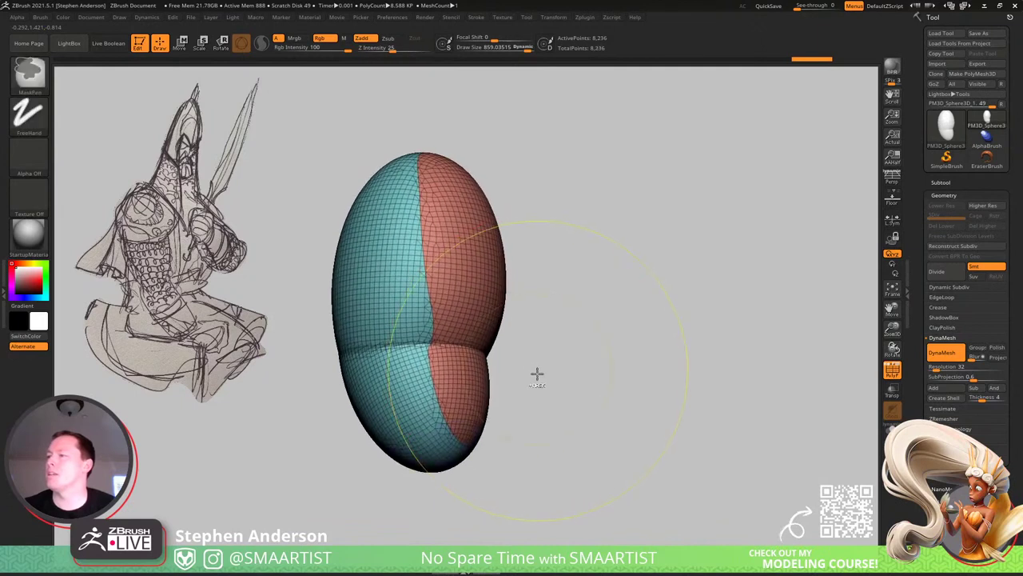
key("ctrl+shift")
left_click(424, 430, "ctrl+shift")
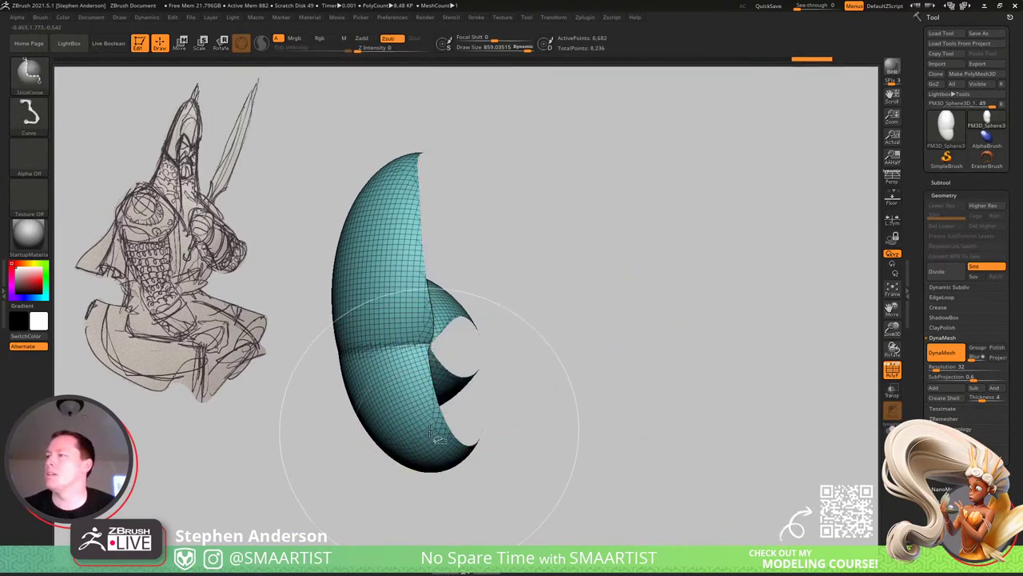
left_click_drag(488, 418, 496, 422, "shift")
mouse_move(546, 382)
left_mouse_down("ctrl+shift")
mouse_move(342, 449)
mouse_move(291, 480)
left_mouse_up("ctrl+shift")
left_click(586, 335, "ctrl+shift")
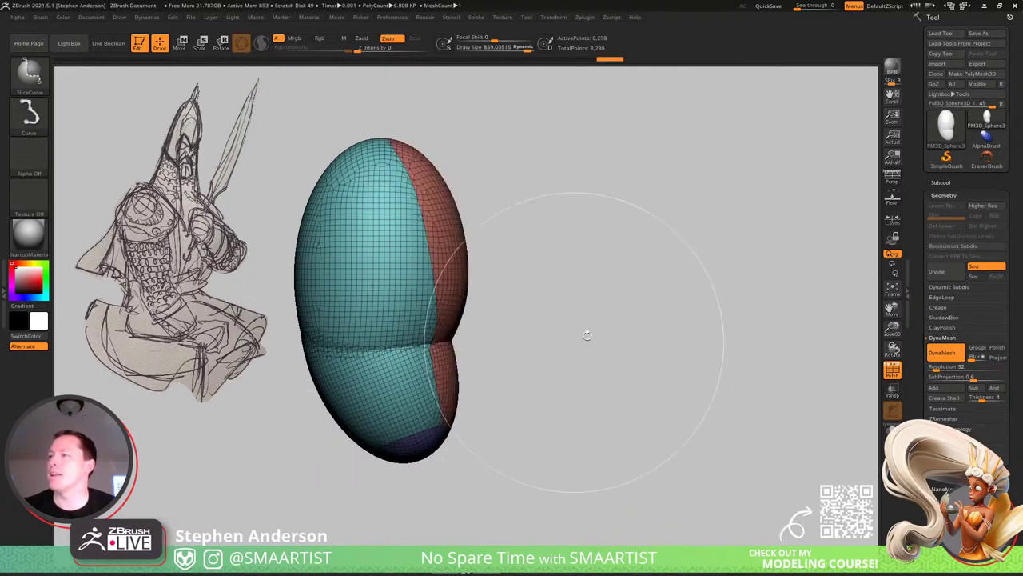
Isolate the large side polygroup and use Auto Groups to separate its upper and lower masses.
mouse_move(587, 335)
left_mouse_down()
mouse_move(549, 315)
mouse_move(520, 370)
mouse_move(531, 381)
left_mouse_up()
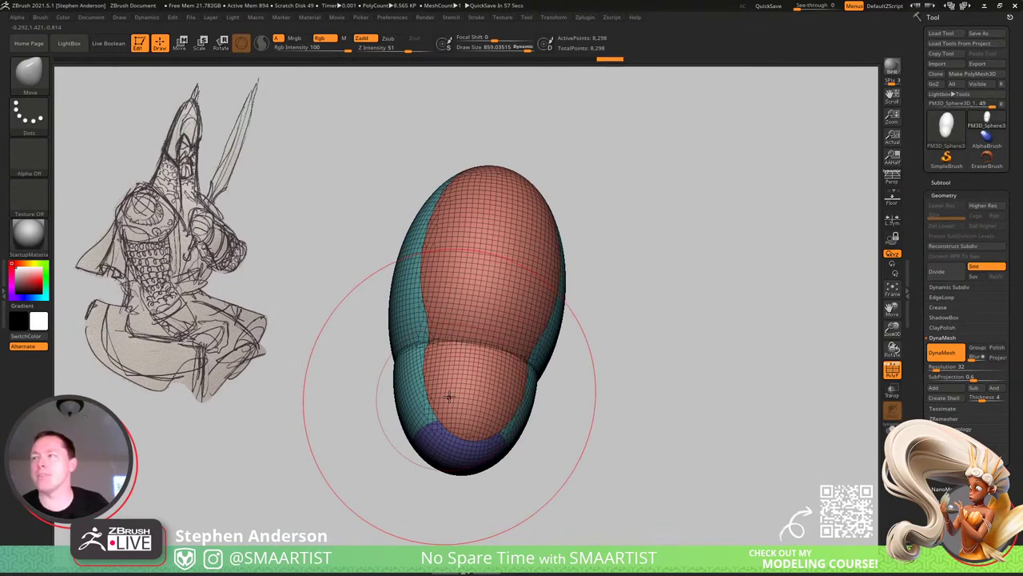
mouse_move(449, 343)
right_mouse_down()
mouse_move(503, 344)
mouse_move(398, 321)
mouse_move(356, 343)
mouse_move(382, 359)
right_mouse_up()
left_click(385, 310, "ctrl+shift")
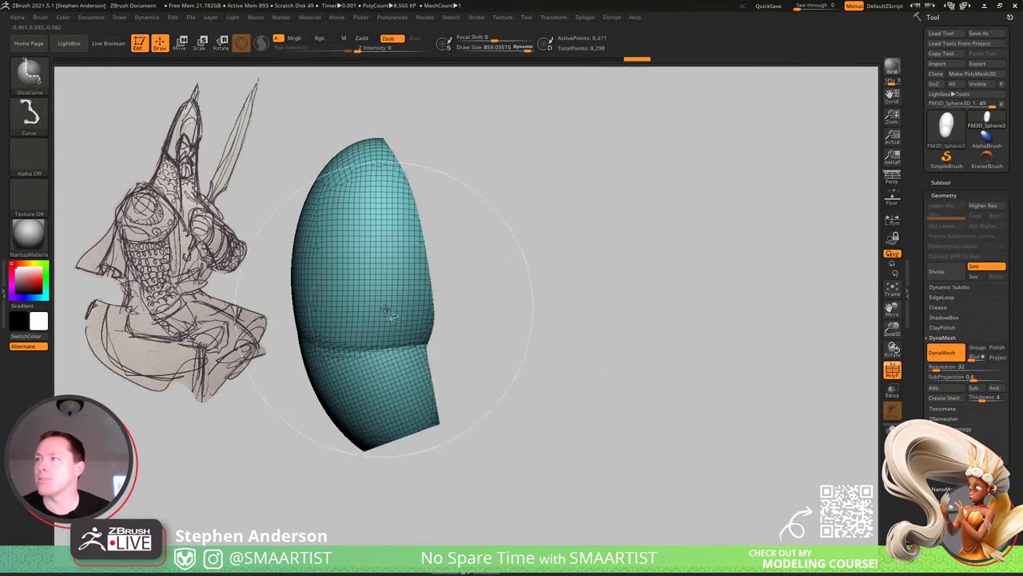
left_click_drag(919, 432, 919, 266)
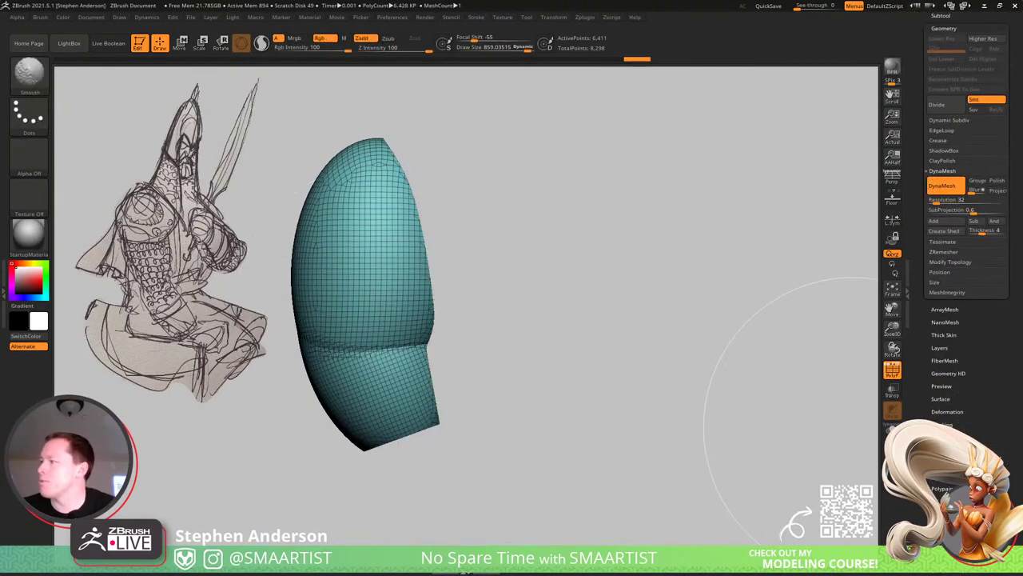
left_click(945, 438, "shift")
left_click(719, 391, "ctrl+shift")
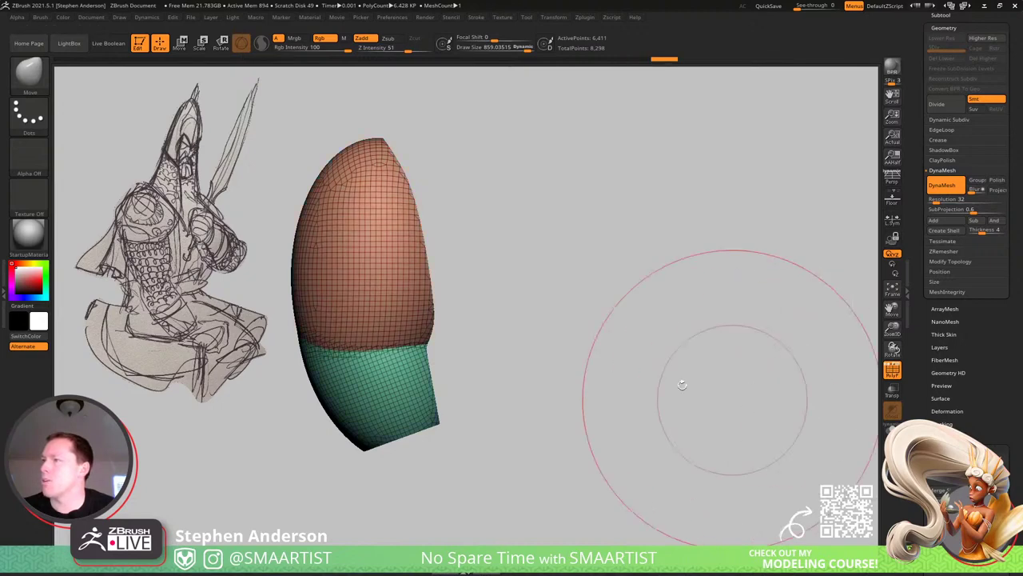
Isolate the front strip, use Auto Groups to separate its chest and pelvis parts, and show the full model.
left_click(459, 258, "ctrl+shift")
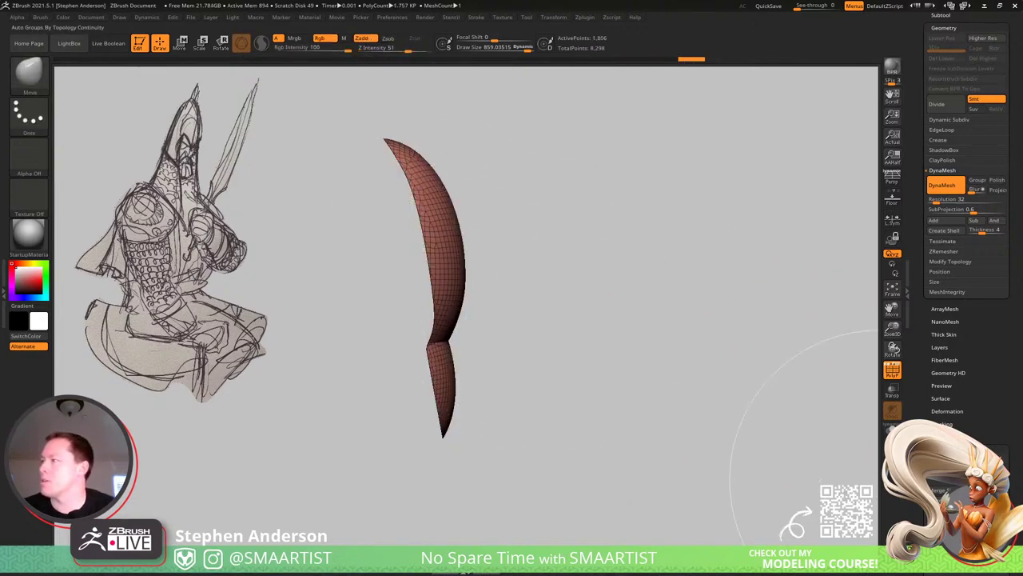
left_click(946, 461)
left_click_drag(600, 347, 572, 315)
left_click(635, 338, "ctrl+shift")
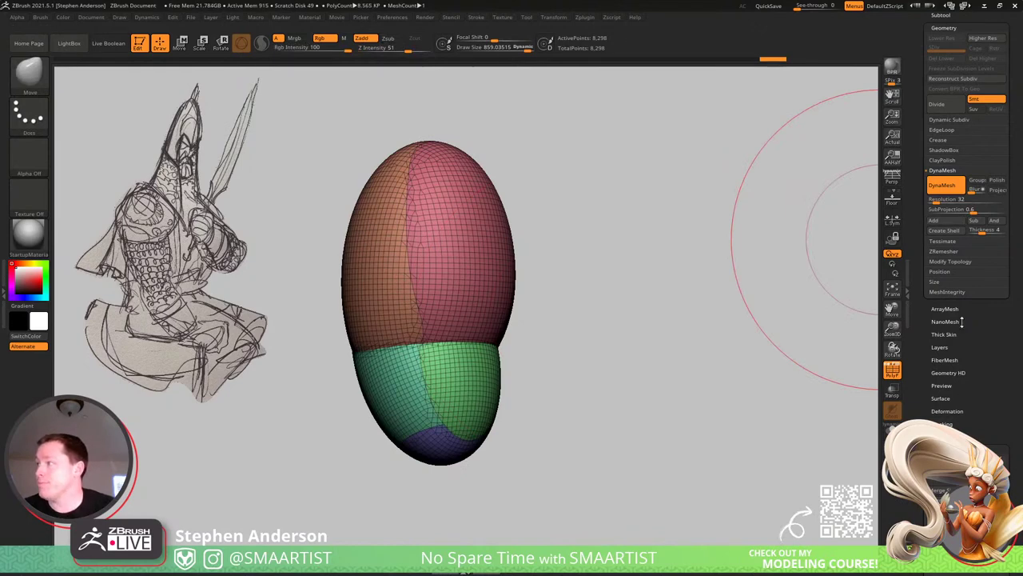
Try slicing a cap across the top of the upper egg with only its side polygroup visible, undoing the cuts.
left_click_drag(579, 202, 550, 182)
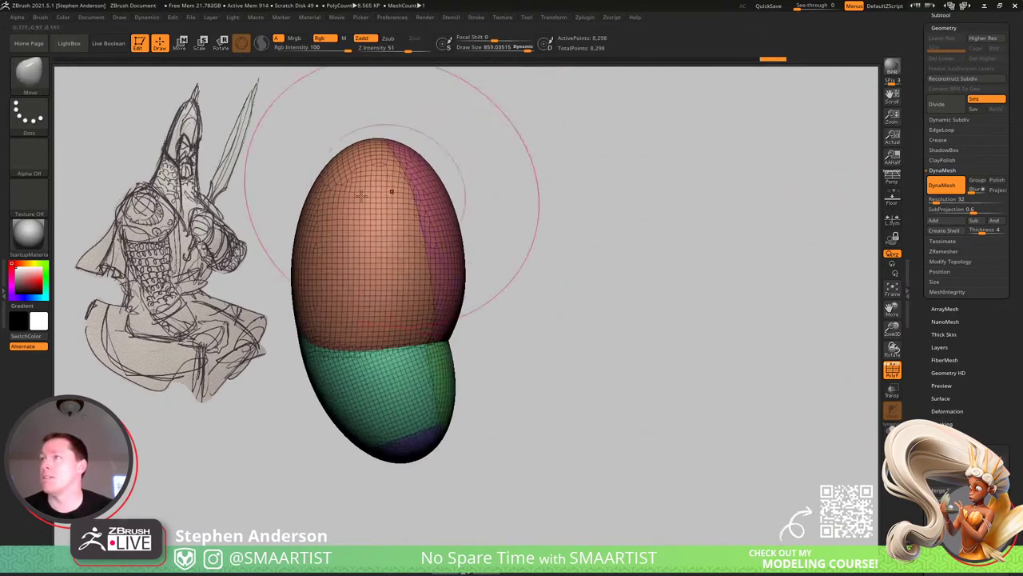
key("ctrl+shift")
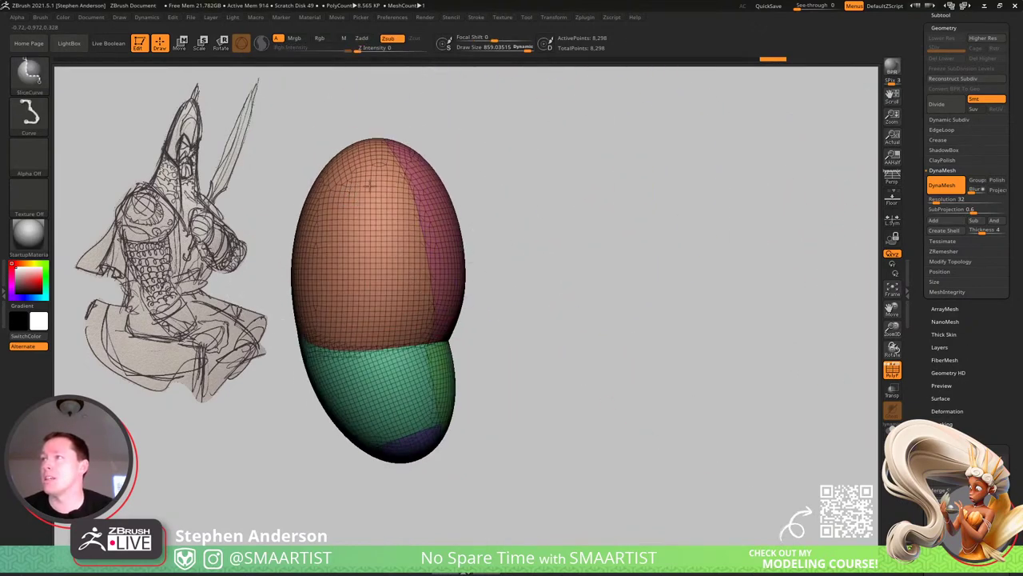
left_click_drag(538, 146, 633, 148, "ctrl")
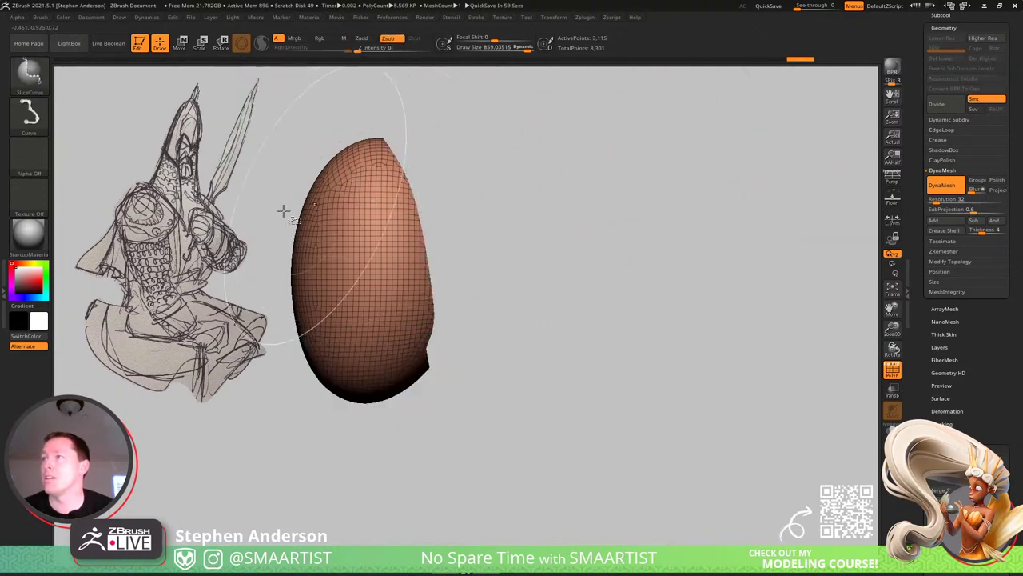
left_click_drag(292, 185, 483, 132, "ctrl+shift")
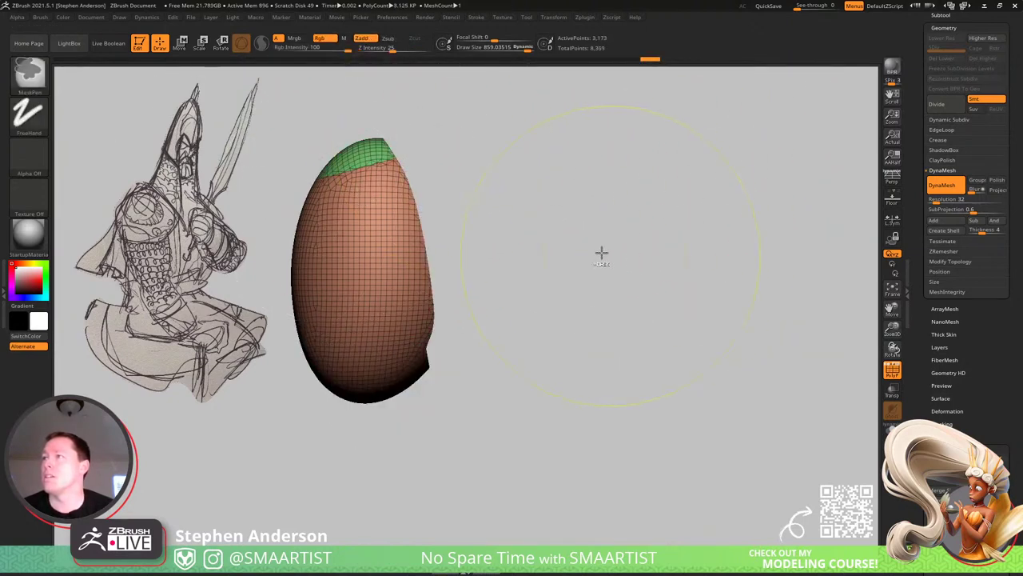
left_click(640, 272, "ctrl+shift")
mouse_move(539, 227)
left_mouse_down()
mouse_move(516, 231)
mouse_move(553, 227)
left_mouse_up()
key("ctrl+z")
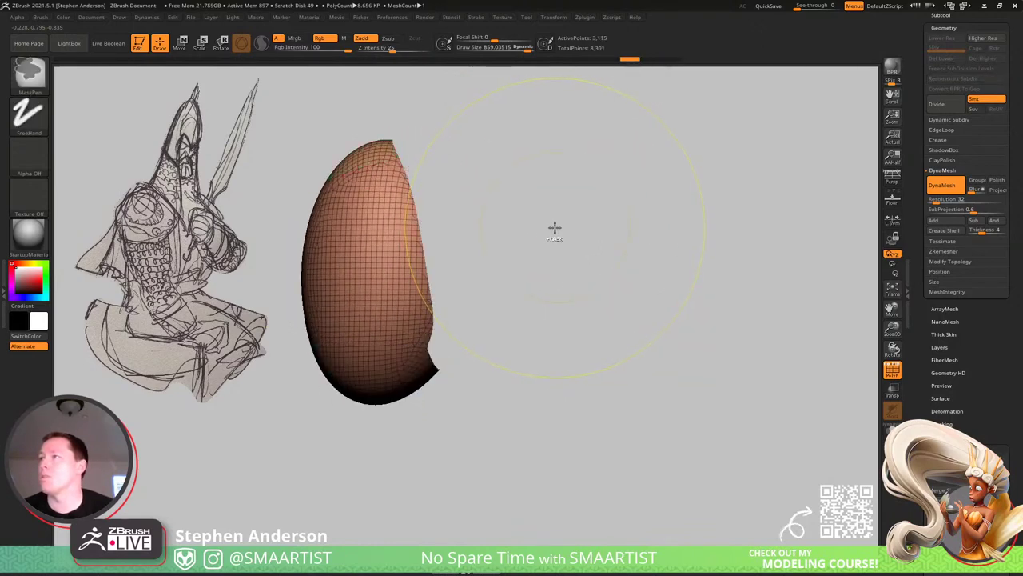
left_click(551, 228, "ctrl+shift")
left_click_drag(264, 178, 540, 132, "ctrl+shift")
left_click_drag(629, 201, 648, 190)
key("ctrl+z")
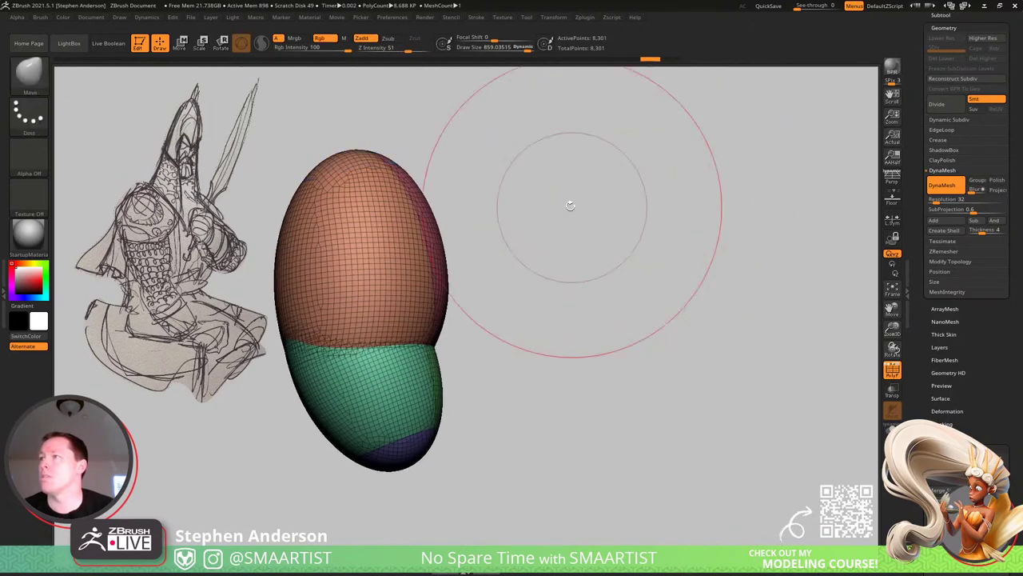
Slice a slanted cap off the top of the full torso, isolate it, merge it into one polygroup and show everything.
left_click_drag(571, 205, 549, 205)
left_click_drag(257, 179, 583, 126, "ctrl+shift")
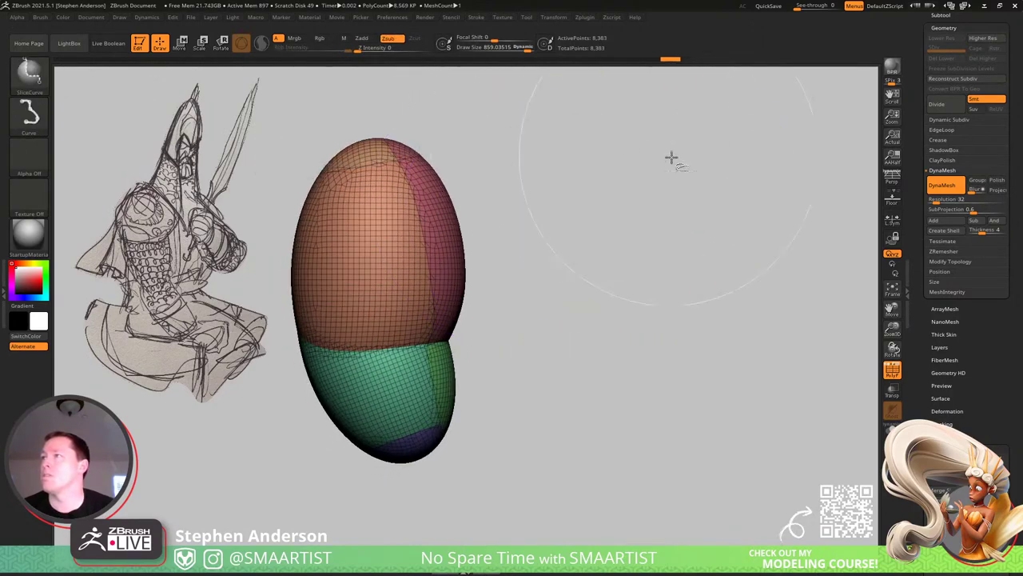
right_click_drag(392, 146, 491, 294, "ctrl")
left_click(408, 180, "ctrl+shift")
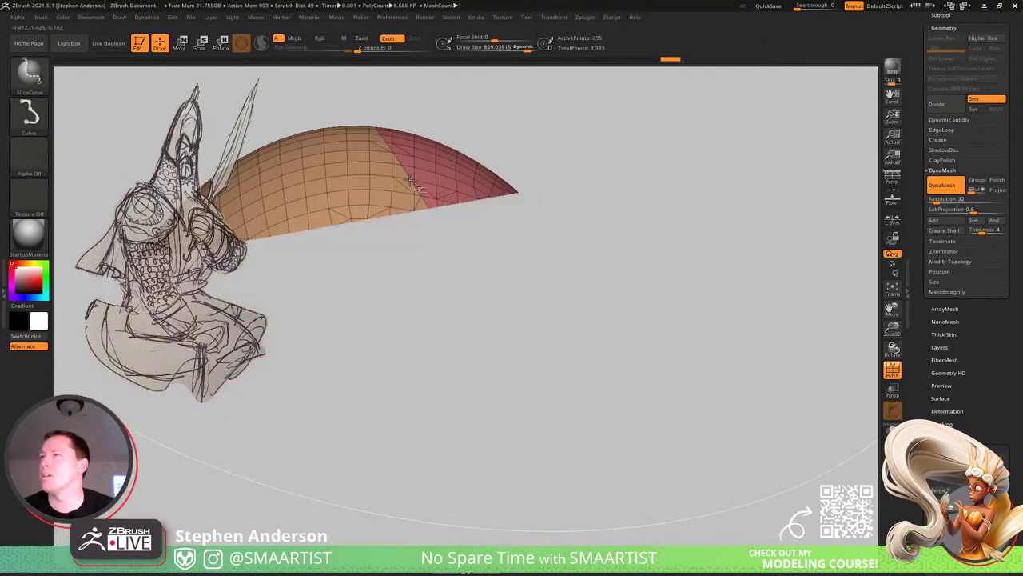
key("ctrl+w")
left_click(620, 217, "ctrl+shift")
Apply Polish By Groups in open-circle mode to sharpen the torso's polygroup borders into hard-edged panels, and hide the polyframe.
right_click_drag(620, 217, 551, 207, "ctrl")
right_click_drag(480, 308, 504, 191, "ctrl")
right_click_drag(511, 128, 516, 182, "ctrl")
mouse_move(516, 181)
right_mouse_down("alt")
mouse_move(481, 339)
mouse_move(470, 317)
mouse_move(535, 329)
mouse_move(495, 318)
right_mouse_up("alt")
left_click_drag(574, 392, 706, 379)
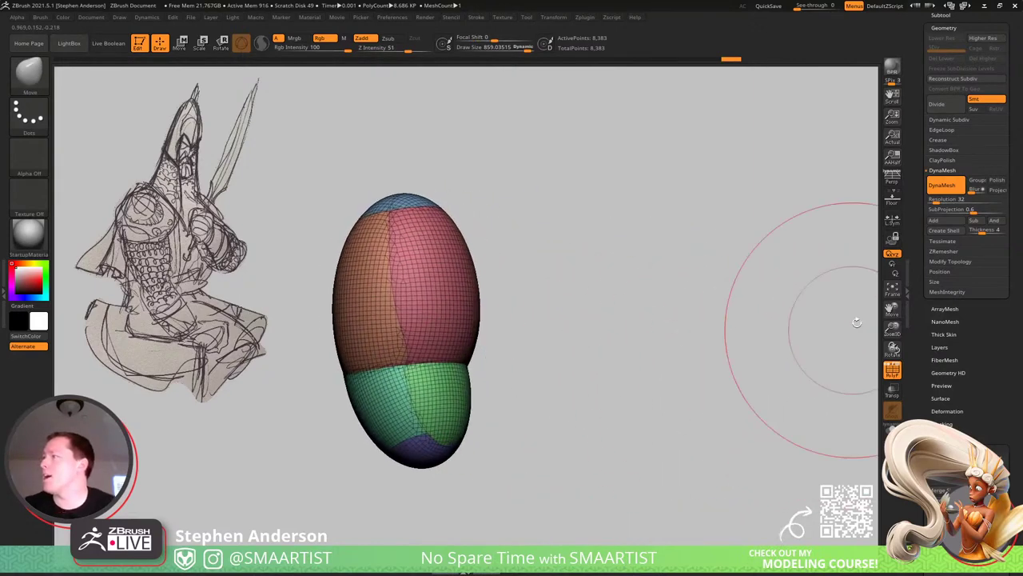
left_click(948, 411)
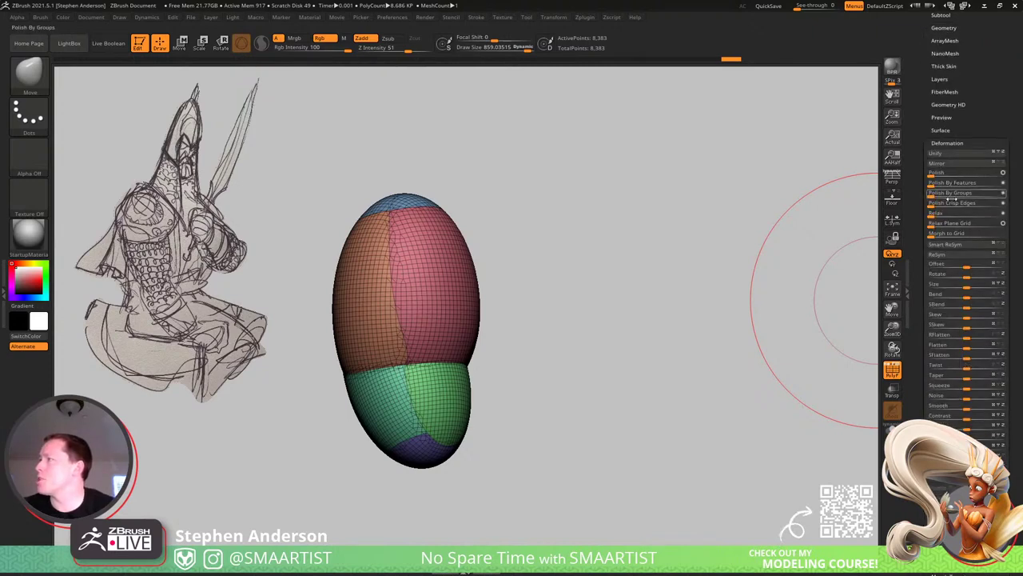
left_click(942, 193)
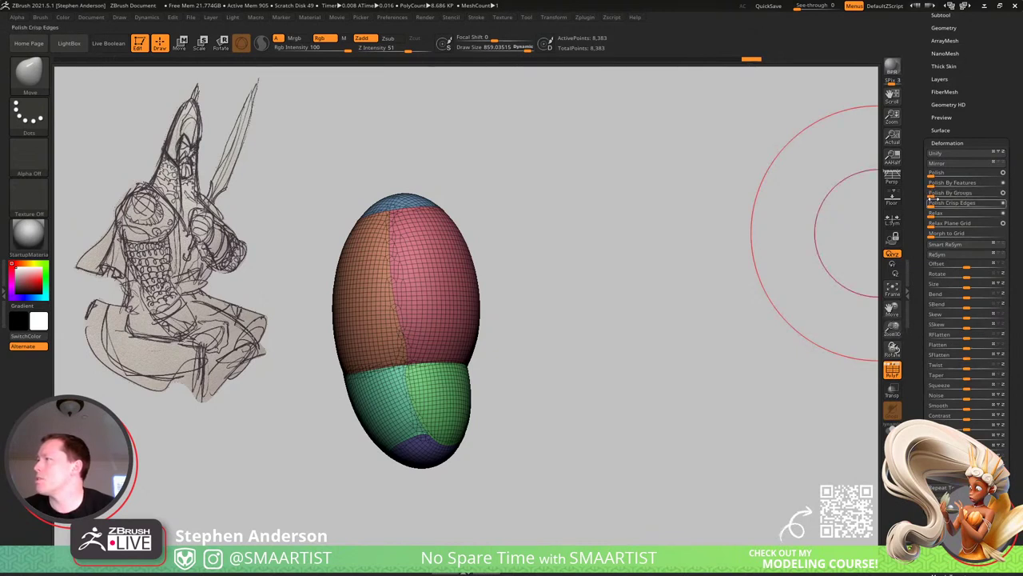
left_click_drag(942, 194, 983, 193)
key("shift+f")
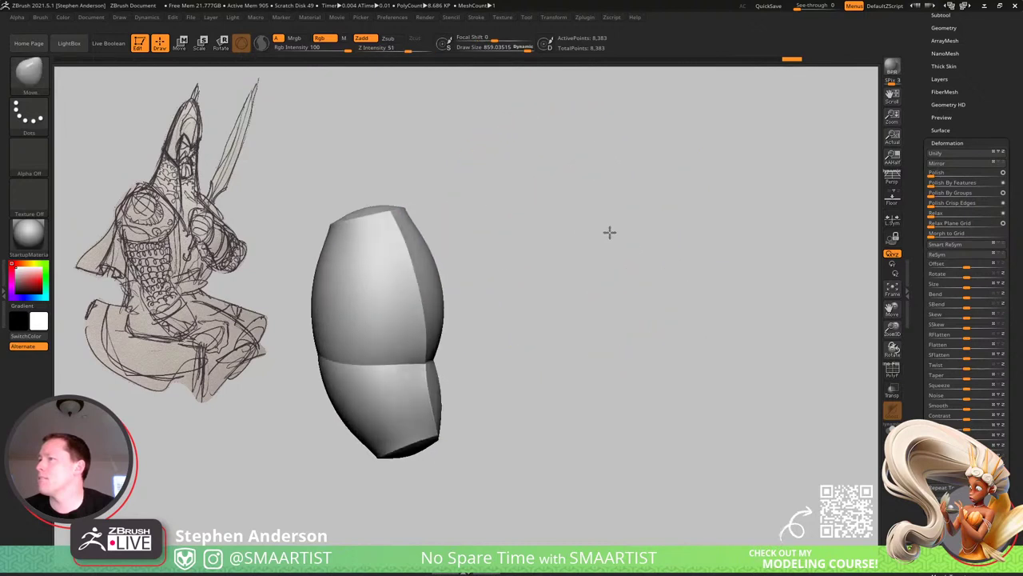
Reduce the Move brush to a Draw Size of about 363 and pull the edge of the pelvis's front panel upward.
mouse_move(630, 231)
left_mouse_down("shift")
mouse_move(637, 226)
mouse_move(618, 226)
left_mouse_up("shift")
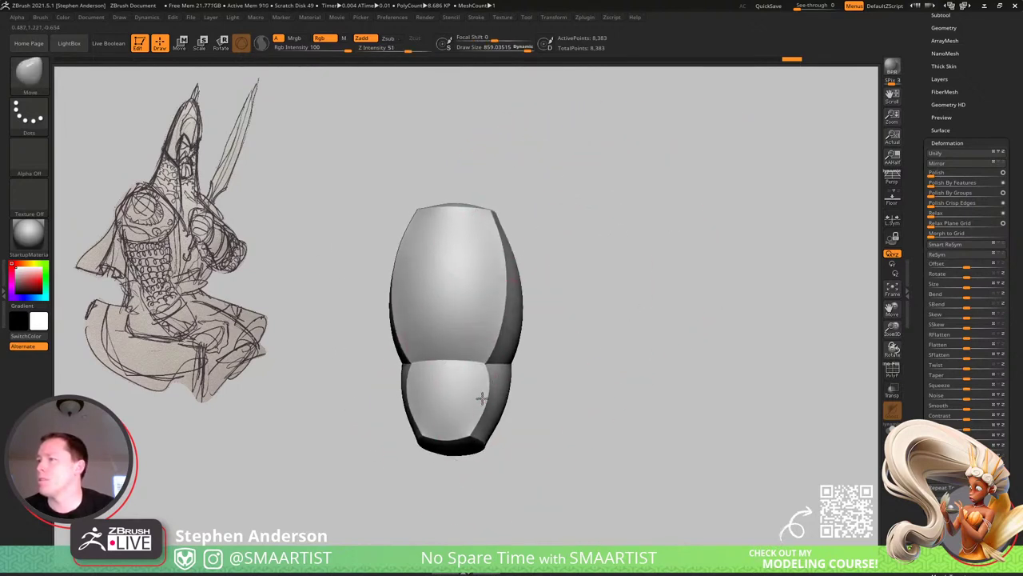
key("ctrl")
key("f")
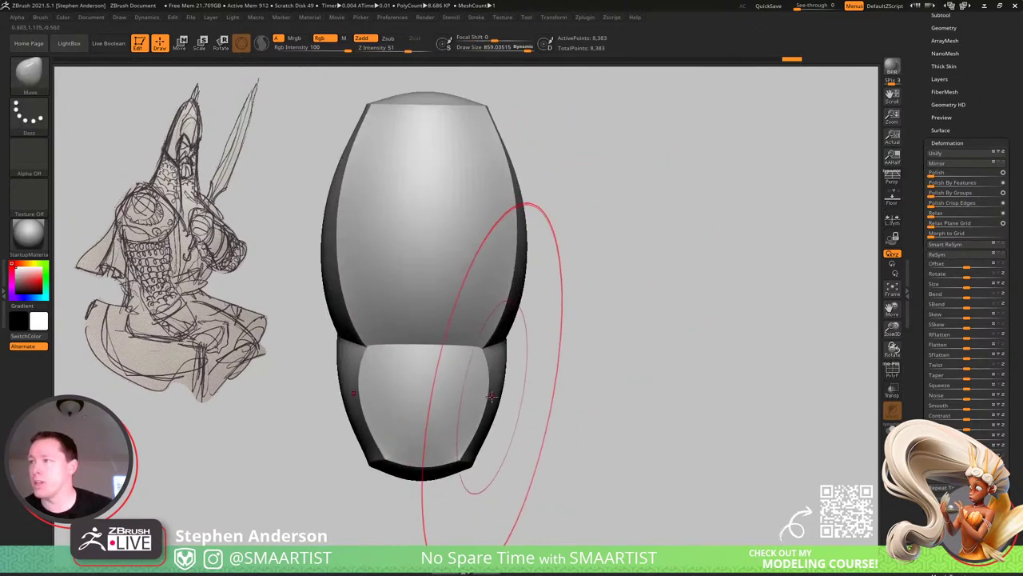
key("s")
mouse_move(489, 398)
left_mouse_down()
mouse_move(468, 393)
mouse_move(481, 412)
left_mouse_up()
key("b")
key("Escape")
right_click_drag(512, 425, 486, 402)
mouse_move(487, 402)
left_mouse_down("shift")
mouse_move(512, 411)
mouse_move(489, 411)
mouse_move(491, 389)
mouse_move(472, 393)
left_mouse_up("shift")
key("s")
left_click_drag(476, 429, 475, 382)
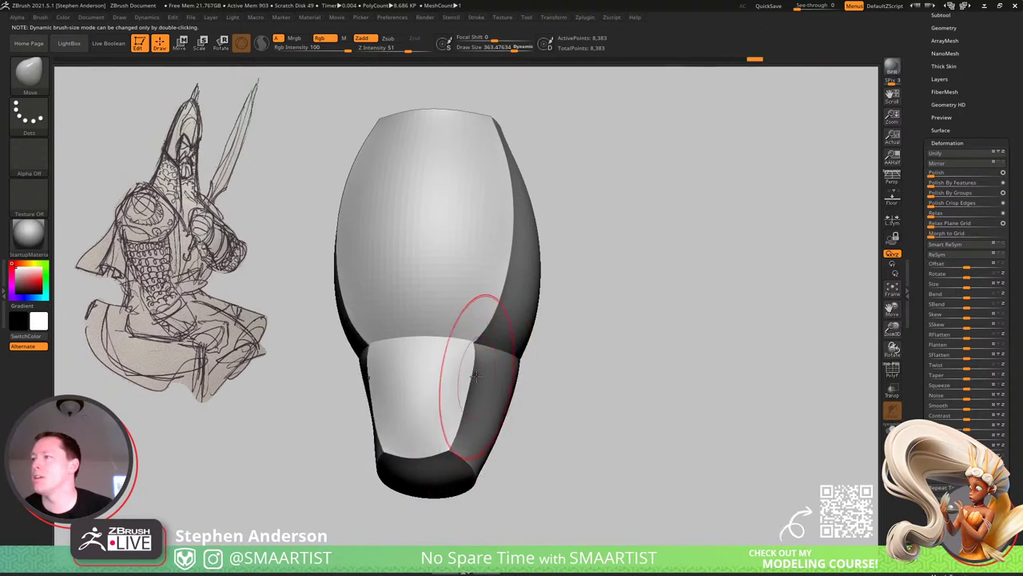
Reduce the Draw Size to about 264 and refine the upper corners of the pelvis's front panel at the waist.
mouse_move(473, 380)
right_mouse_down()
mouse_move(502, 382)
mouse_move(491, 402)
right_mouse_up()
key("s")
left_click_drag(451, 370, 445, 380)
right_click_drag(445, 380, 450, 374)
key("s")
left_click_drag(435, 381, 435, 375)
mouse_move(460, 313)
right_mouse_down("alt")
mouse_move(466, 406)
mouse_move(407, 406)
mouse_move(446, 406)
right_mouse_up("alt")
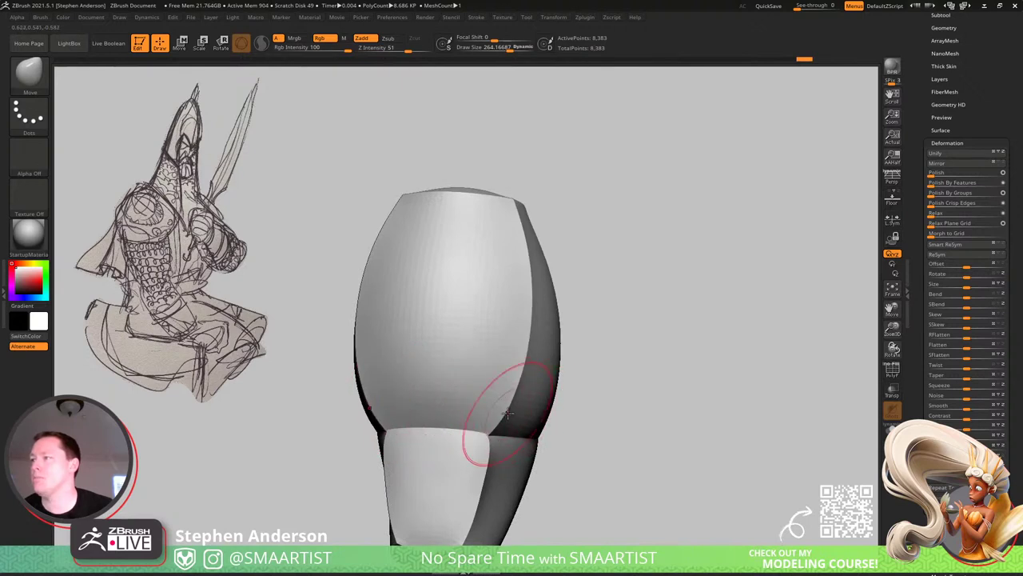
Set the Draw Size to about 438 and nudge the lower side of the chest mass above the waist.
key("s")
left_click_drag(545, 409, 548, 409)
left_click_drag(549, 408, 546, 408)
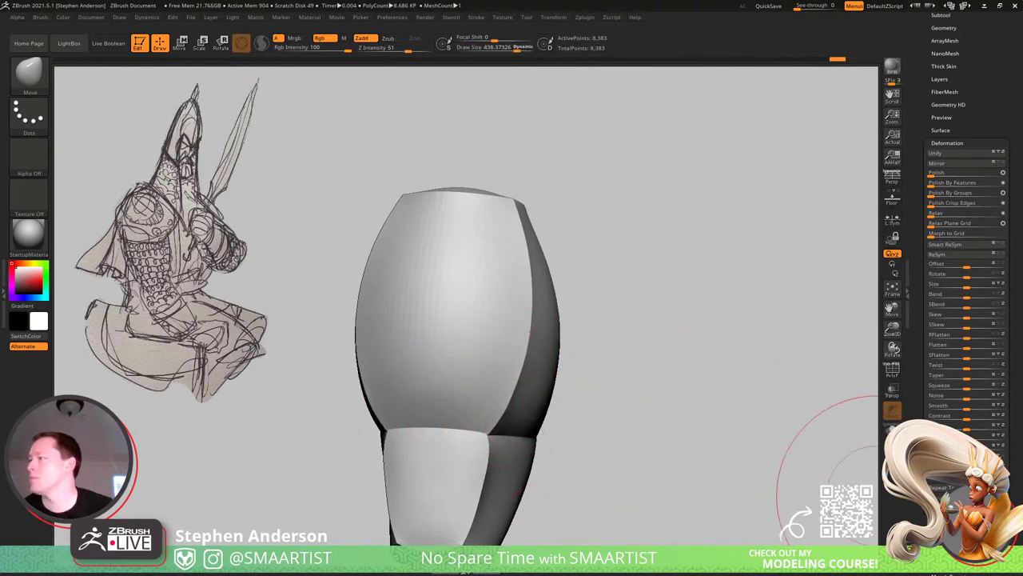
left_click_drag(919, 504, 920, 301)
left_click_drag(964, 437, 964, 432)
left_click_drag(963, 343, 970, 358)
scroll(970, 357, "up", 5)
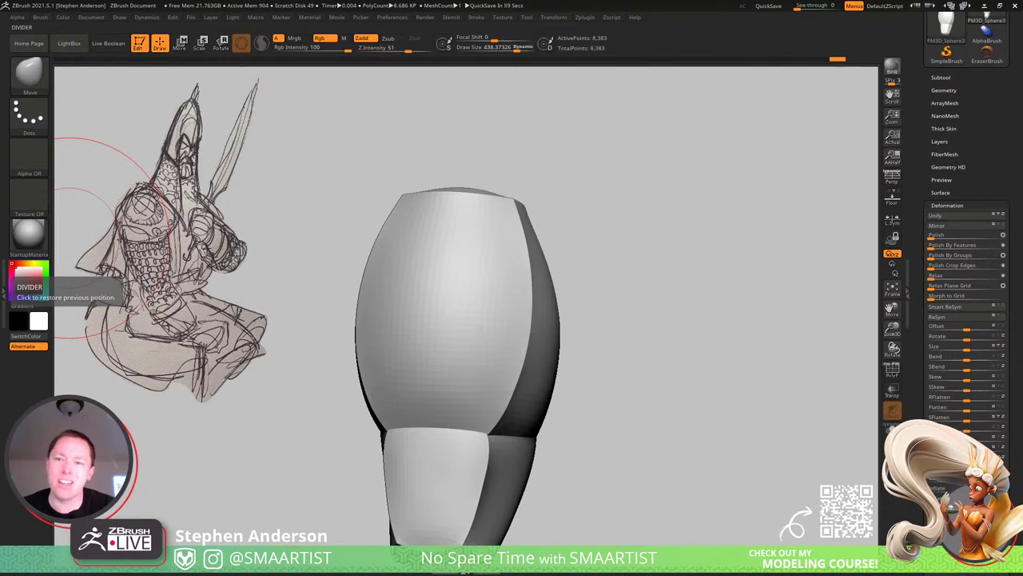
Switch to the Photos app and enlarge the painting of five armoured warriors to examine their torsos and armour.
key("super+e")
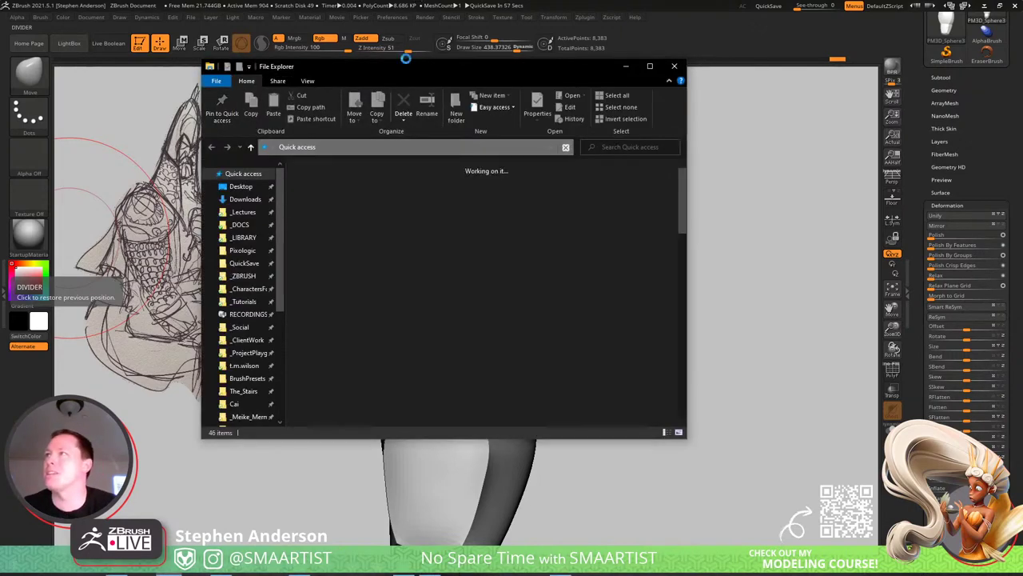
left_click_drag(409, 68, 0, 144)
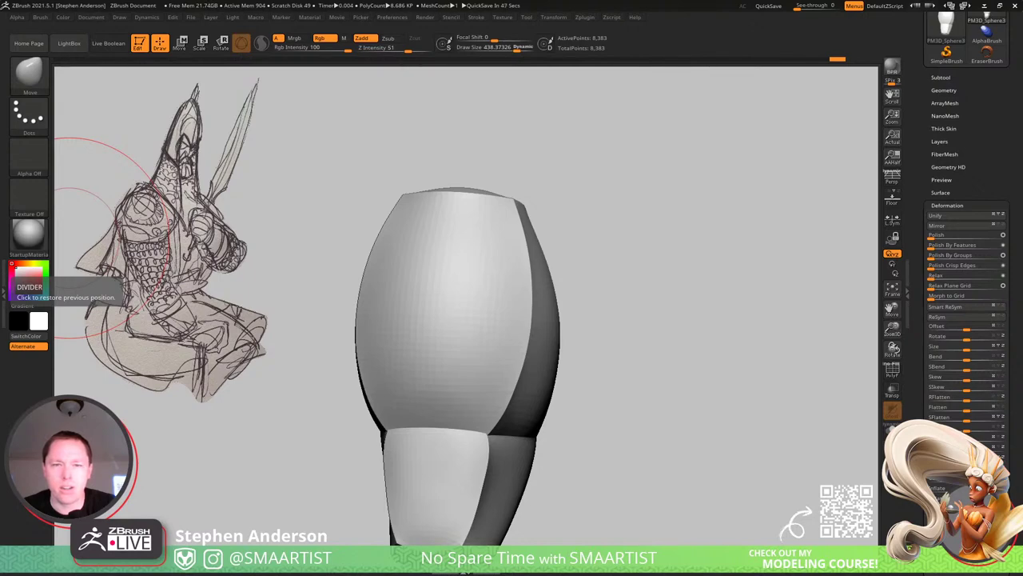
key("alt+Tab")
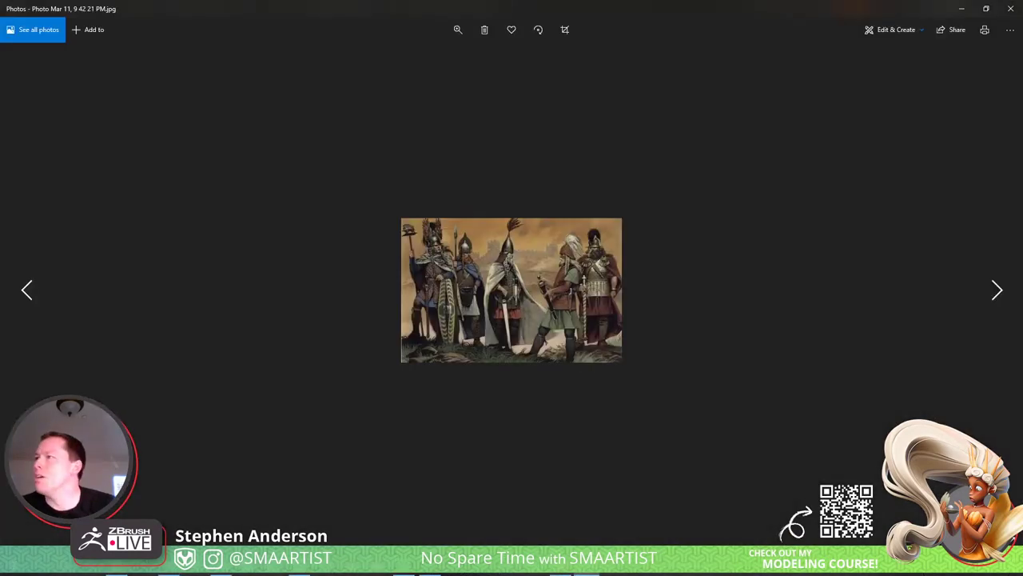
left_click(460, 29)
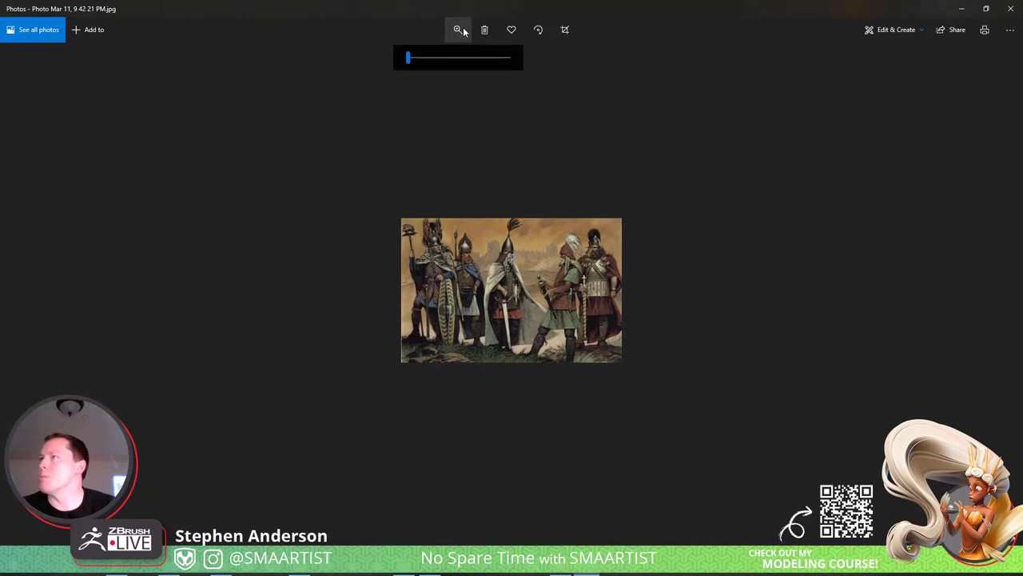
left_click(433, 58)
left_click(467, 57)
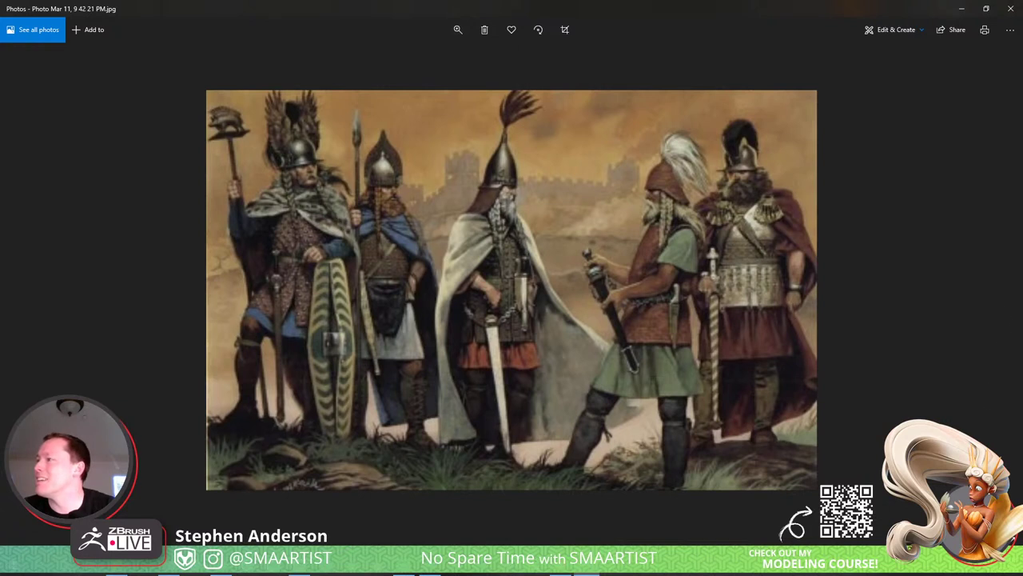
left_click(457, 30)
left_click_drag(462, 58, 379, 64)
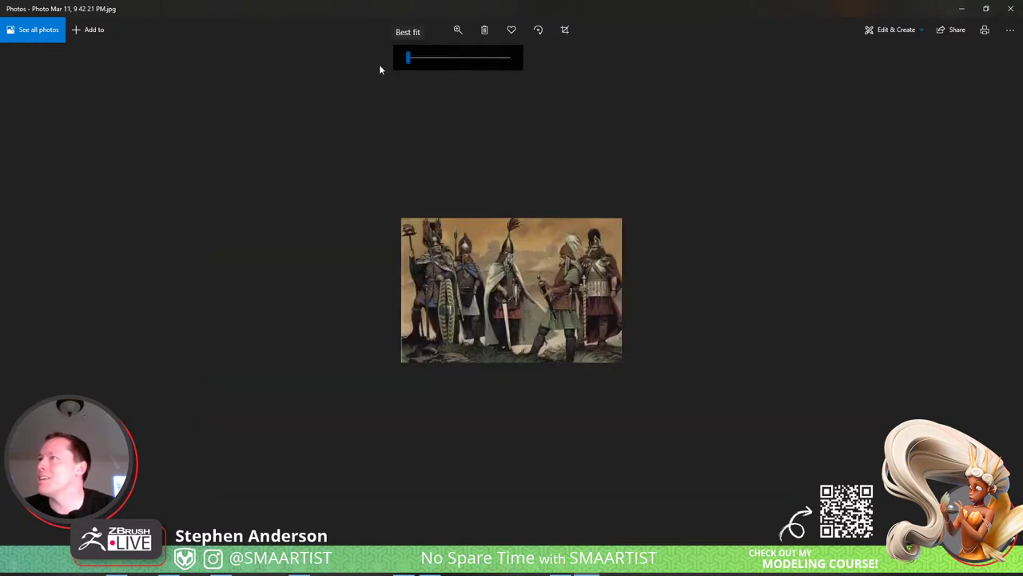
Examine the next two warrior reference images, enlarge the group painting again, and return to ZBrush.
left_click(998, 293)
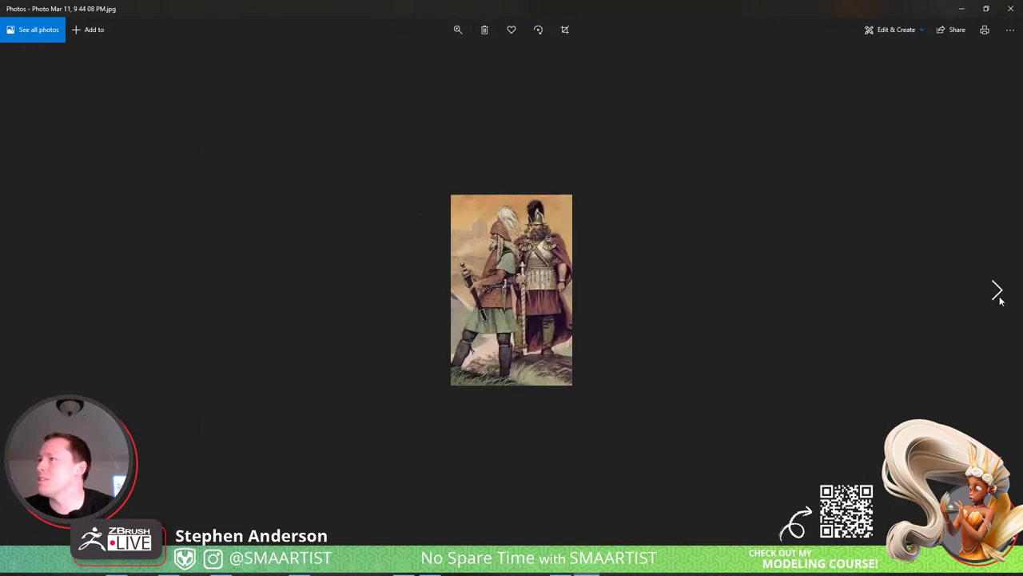
left_click(995, 298)
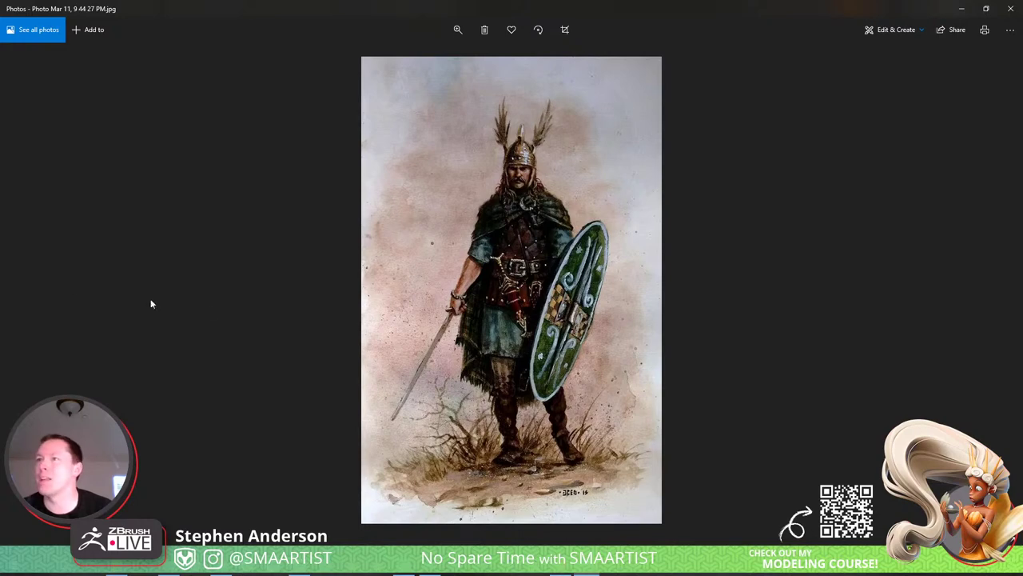
left_click(24, 288)
left_click(24, 288)
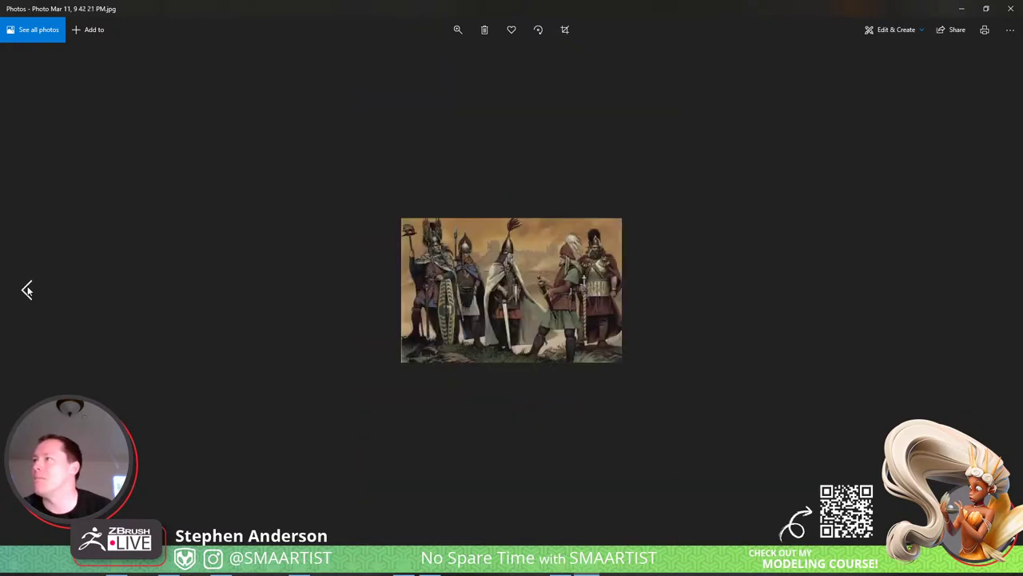
left_click(458, 29)
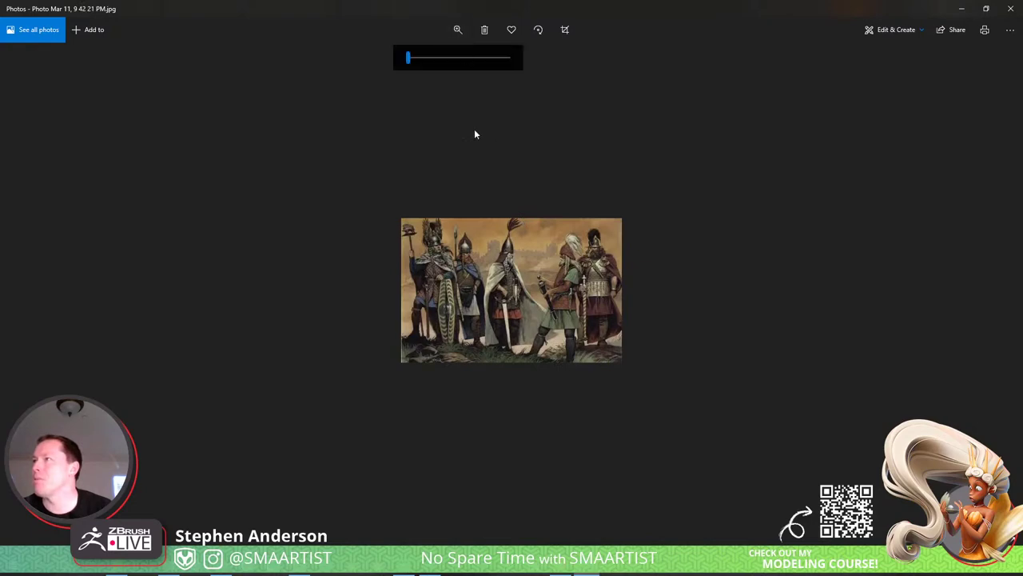
left_click_drag(407, 58, 488, 59)
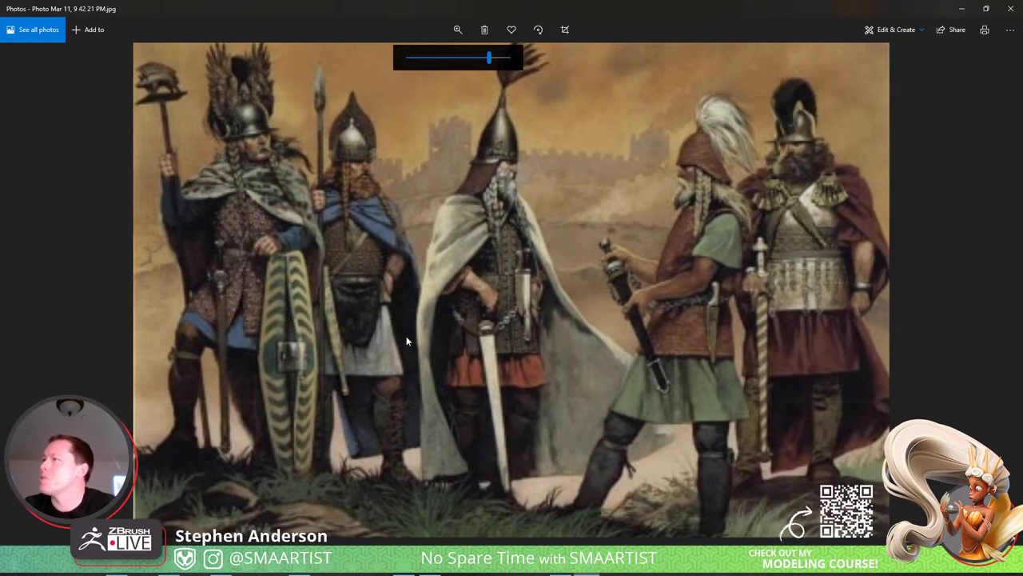
left_click(963, 8)
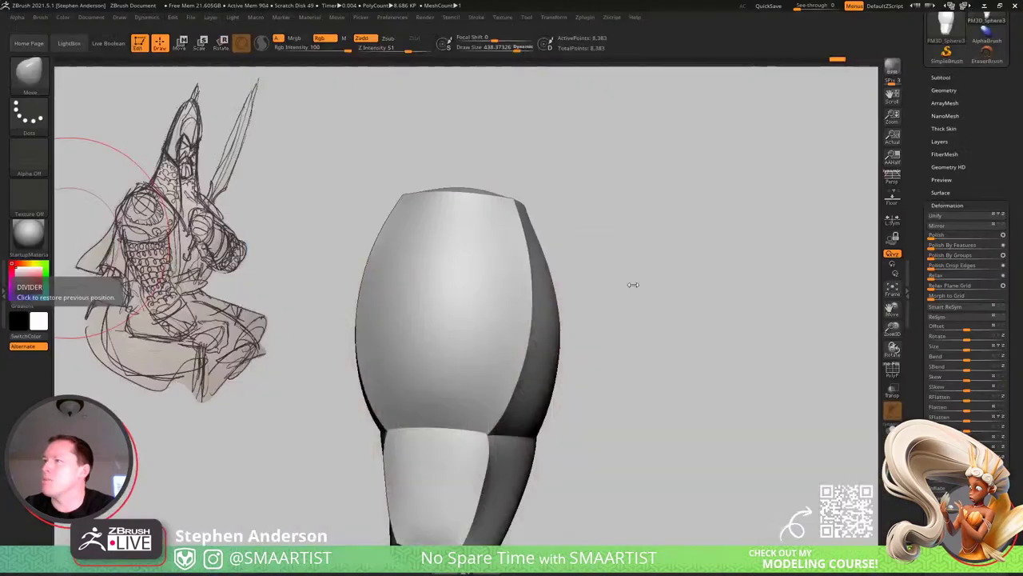
Try to pull down the chest's upper front, reduce the Draw Size to about 122, and smooth the chest.
left_click_drag(623, 304, 638, 298)
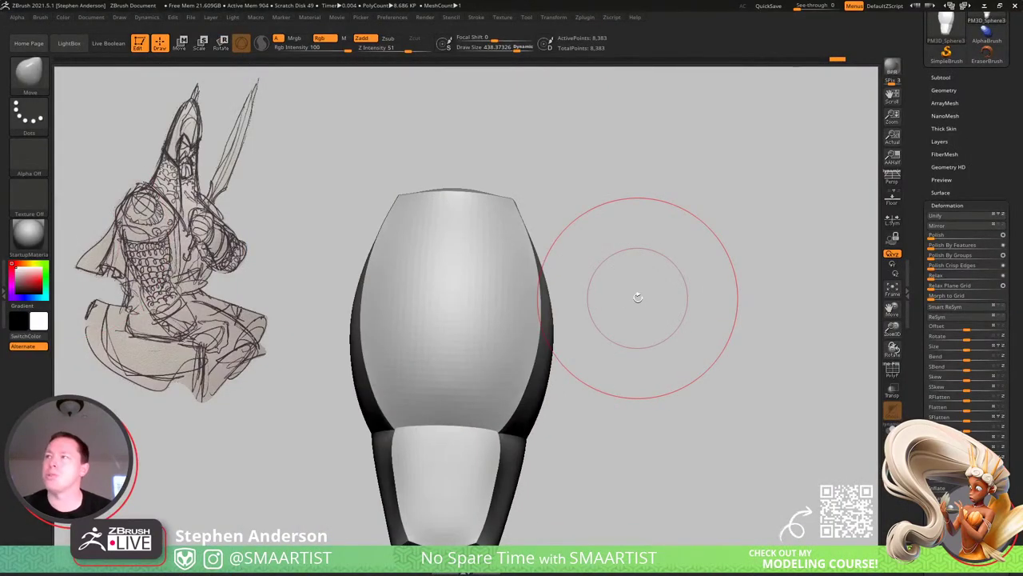
mouse_move(459, 224)
left_mouse_down()
mouse_move(491, 264)
mouse_move(455, 286)
left_mouse_up()
key("s")
right_click_drag(464, 290, 479, 308)
mouse_move(477, 280)
left_mouse_down("shift")
mouse_move(498, 260)
mouse_move(468, 281)
mouse_move(415, 260)
mouse_move(432, 248)
left_mouse_up("shift")
Undo the recent Move and Smooth strokes on the torso.
key("ctrl+z")
key("ctrl+z")
key("ctrl+z")
key("ctrl+z")
key("ctrl+z")
key("ctrl+z")
key("ctrl+z")
key("ctrl+z")
key("ctrl+z")
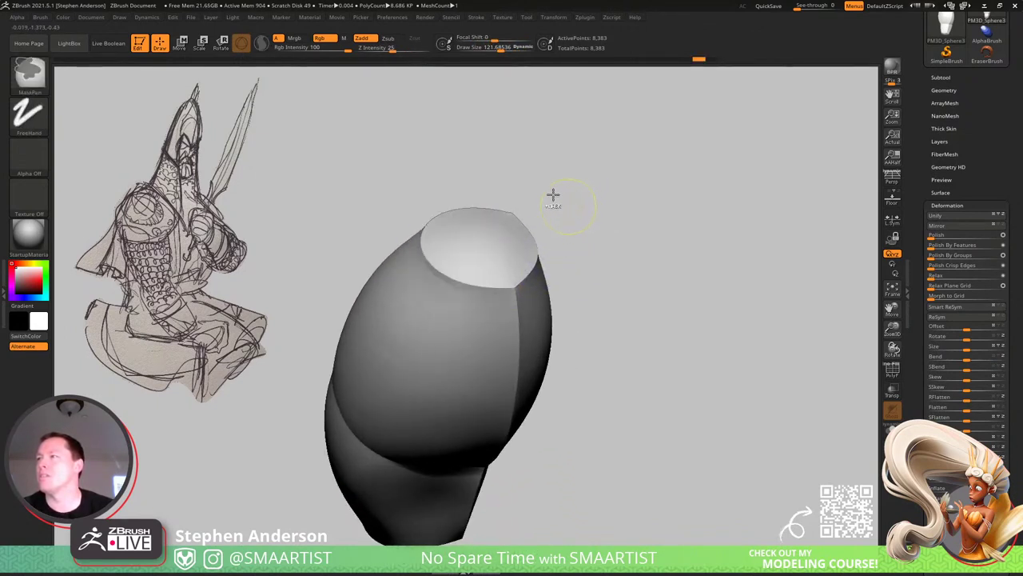
Set the Smooth brush's Z Intensity to 11 and soften the panel borders around the chest's neck opening and side.
left_click(380, 49, "shift")
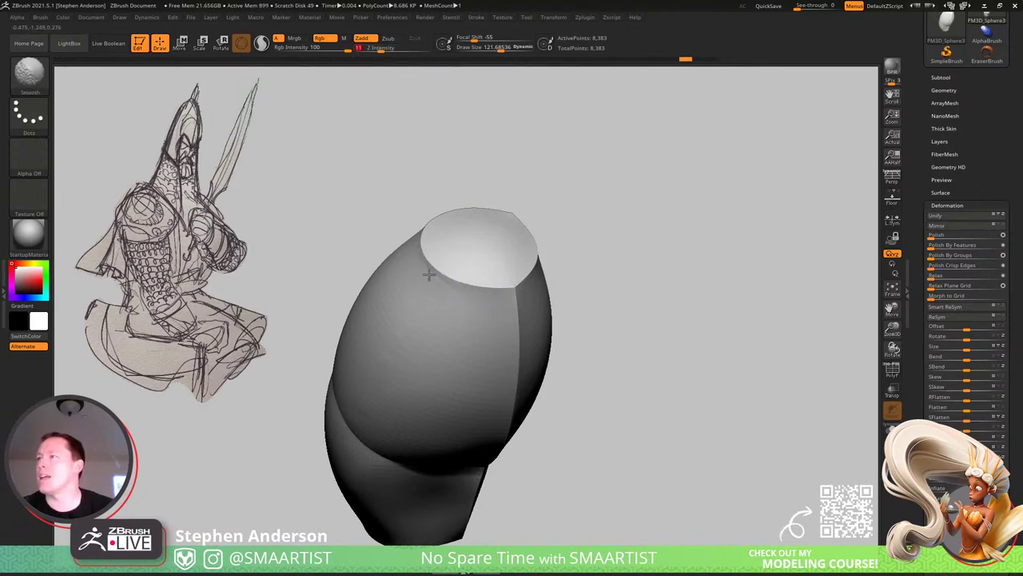
left_click_drag(430, 274, 429, 267, "shift")
left_click_drag(575, 268, 514, 281)
right_click_drag(548, 337, 552, 267)
left_click_drag(501, 314, 578, 460, "shift")
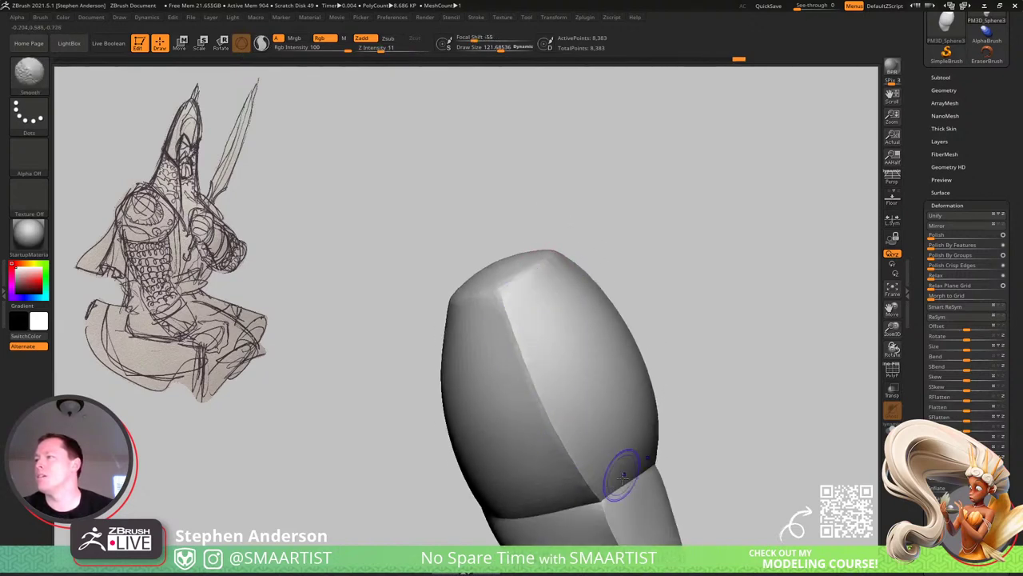
mouse_move(621, 473)
right_mouse_down()
mouse_move(466, 277)
mouse_move(519, 274)
right_mouse_up()
Show the polyframe and regroup the torso with Auto Groups, giving chest and pelvis one polygroup each.
key("shift+f")
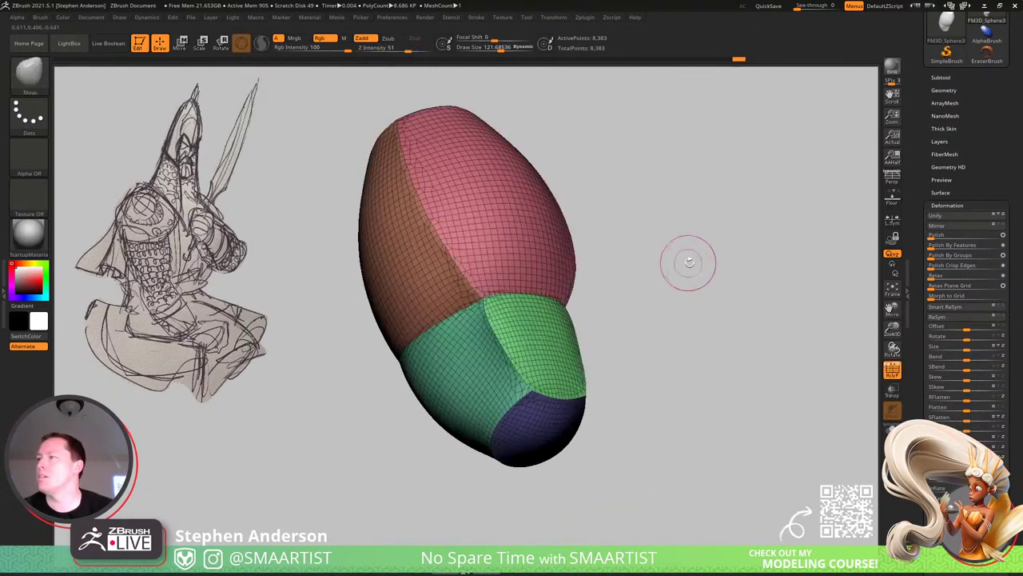
right_click_drag(688, 265, 598, 283, "ctrl")
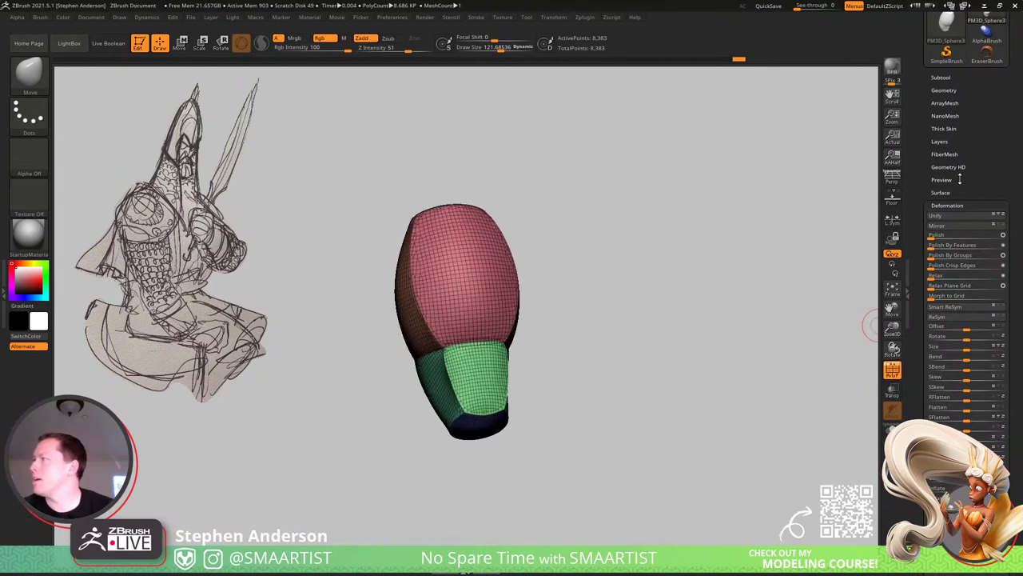
left_click_drag(968, 189, 990, 54)
left_click(979, 130)
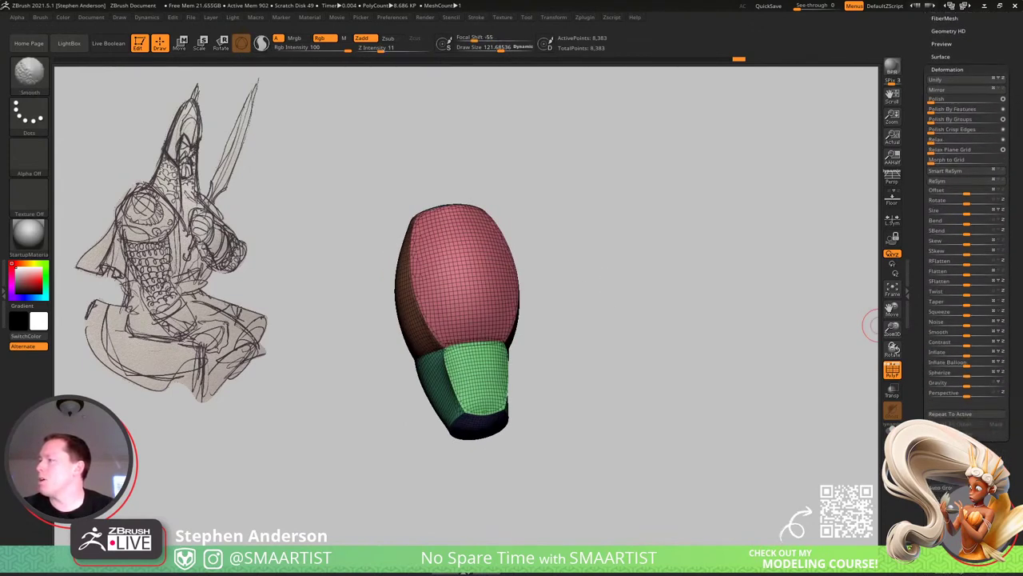
right_click_drag(603, 267, 650, 256)
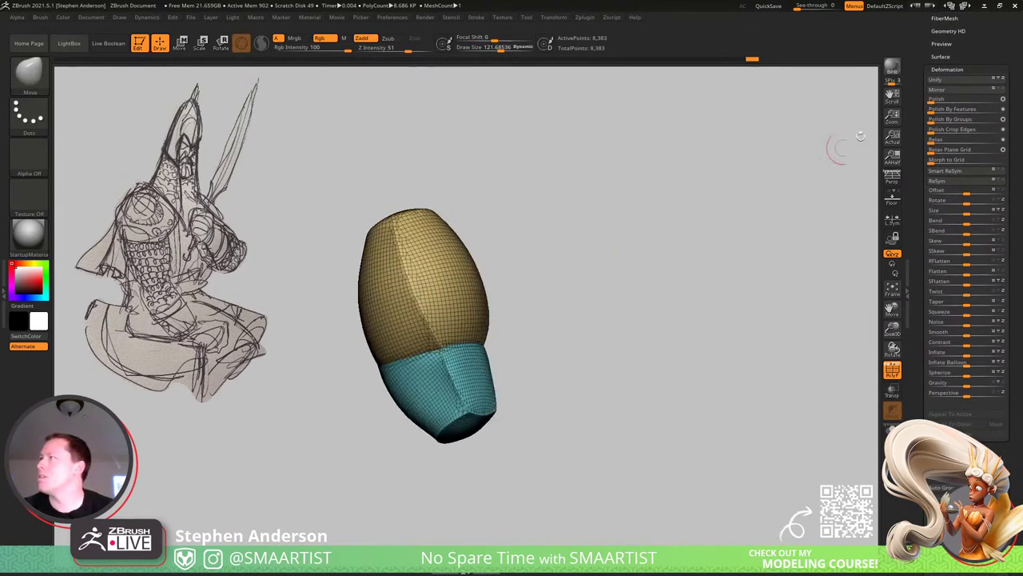
Enable Groups for DynaMesh, remesh the torso at a resolution of 64, and hide the polyframe.
scroll(950, 112, "up", 4)
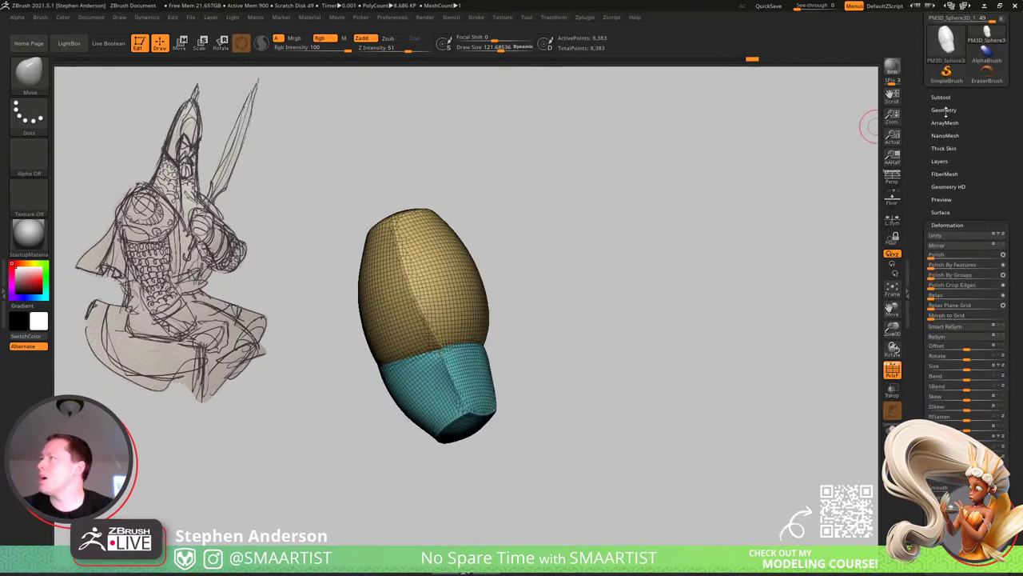
left_click(944, 111)
left_click(977, 262)
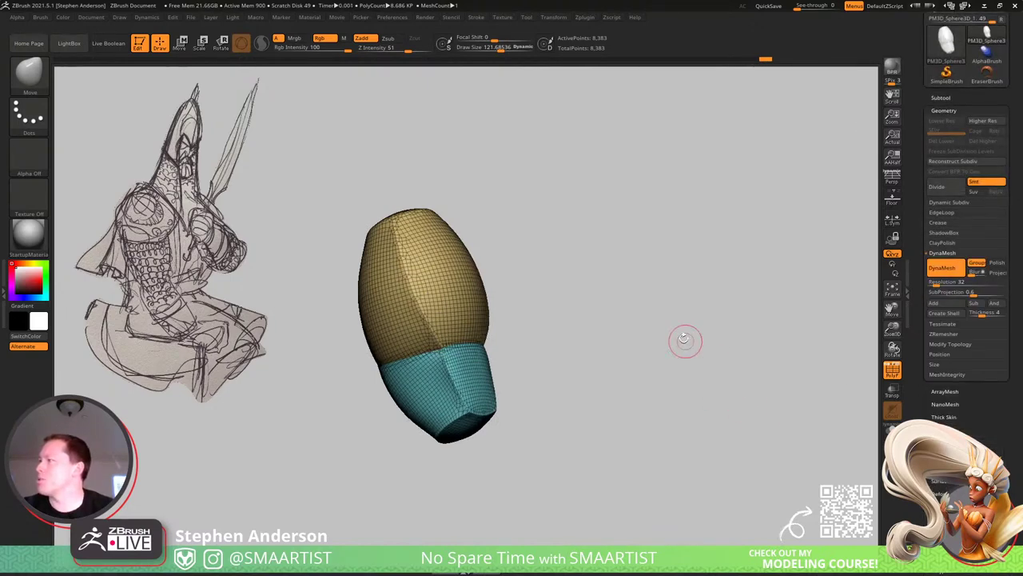
mouse_move(631, 295)
left_mouse_down()
mouse_move(642, 313)
mouse_move(634, 311)
left_mouse_up()
right_click_drag(575, 249, 649, 302, "ctrl")
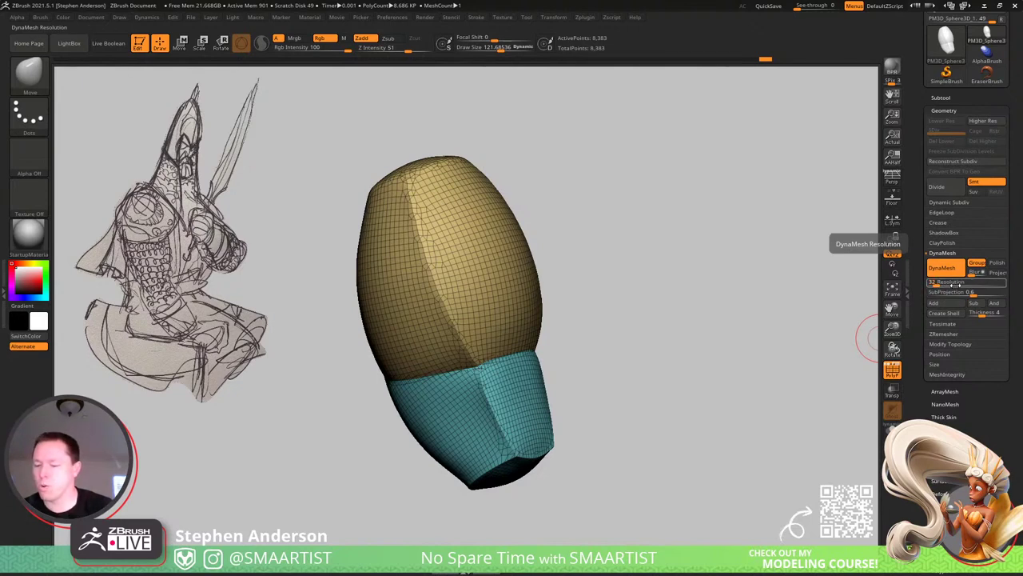
left_click(942, 281)
type("112")
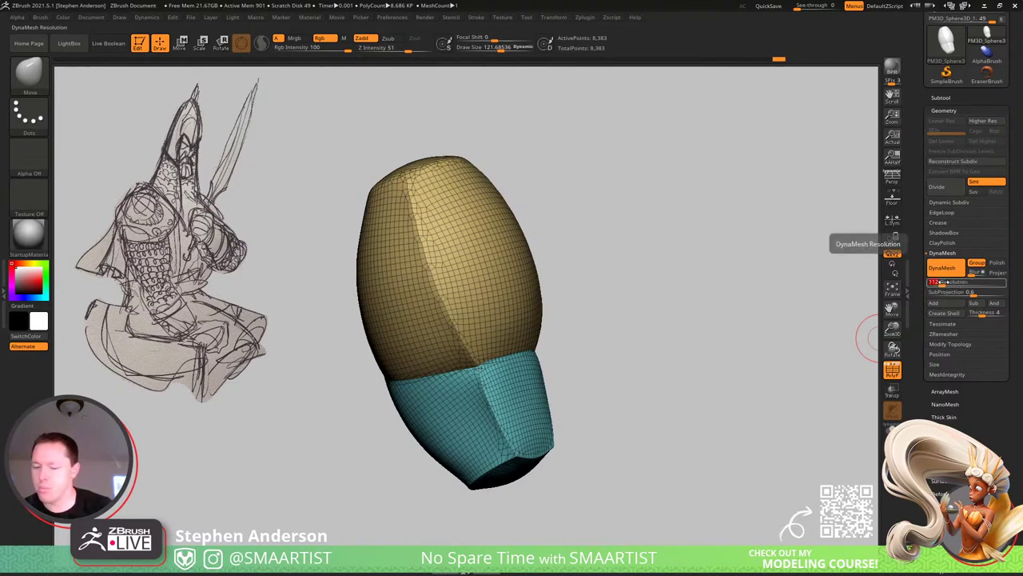
key("Return")
left_click_drag(653, 244, 690, 320, "ctrl")
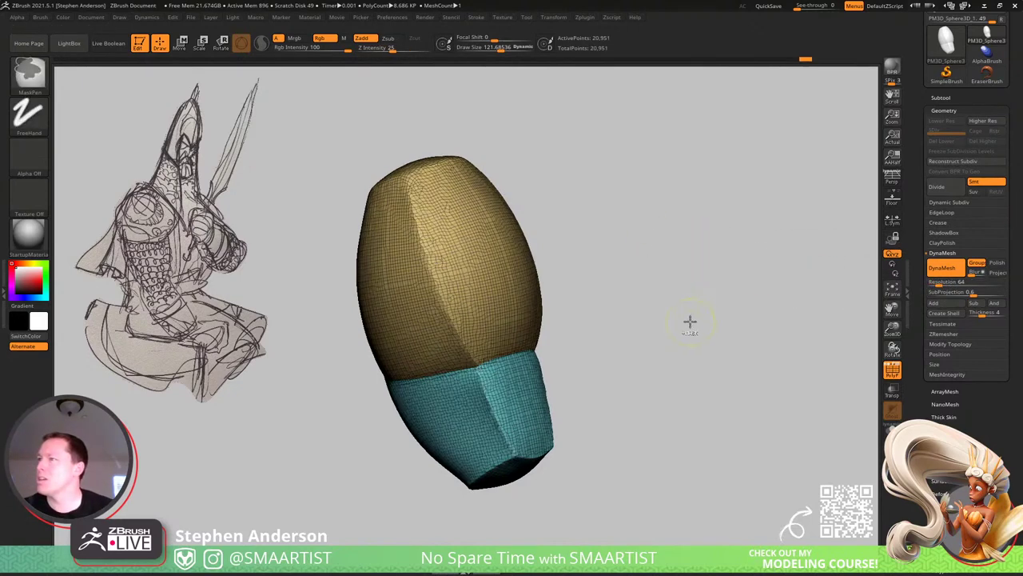
key("shift+f")
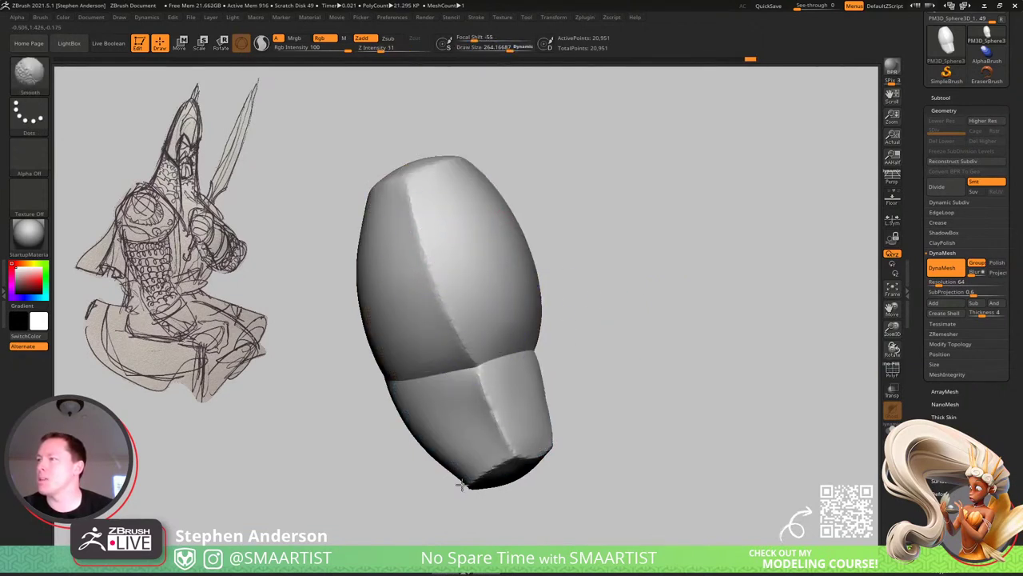
Flatten the lower side of the pelvis with the TrimDynamic brush at a Draw Size of about 264.
mouse_move(534, 467)
right_mouse_down("alt")
mouse_move(561, 409)
mouse_move(553, 363)
mouse_move(526, 396)
mouse_move(514, 360)
mouse_move(512, 371)
right_mouse_up("alt")
key("b")
key("t")
key("d")
key("s")
mouse_move(501, 446)
left_mouse_down()
mouse_move(503, 434)
mouse_move(464, 454)
mouse_move(514, 424)
mouse_move(504, 459)
mouse_move(522, 449)
mouse_move(467, 462)
mouse_move(526, 424)
left_mouse_up()
mouse_move(564, 385)
left_mouse_down()
mouse_move(524, 427)
mouse_move(526, 469)
left_mouse_up()
left_click_drag(491, 411, 478, 412)
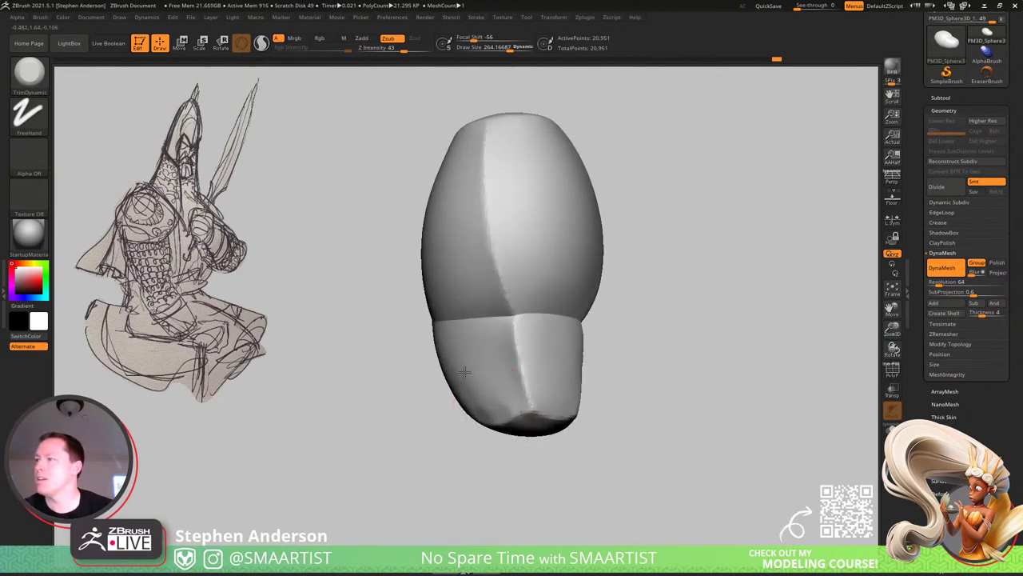
left_click_drag(464, 372, 483, 390)
Trim and smooth the pelvis's underside where it meets the front and side panels.
right_click_drag(509, 393, 530, 339)
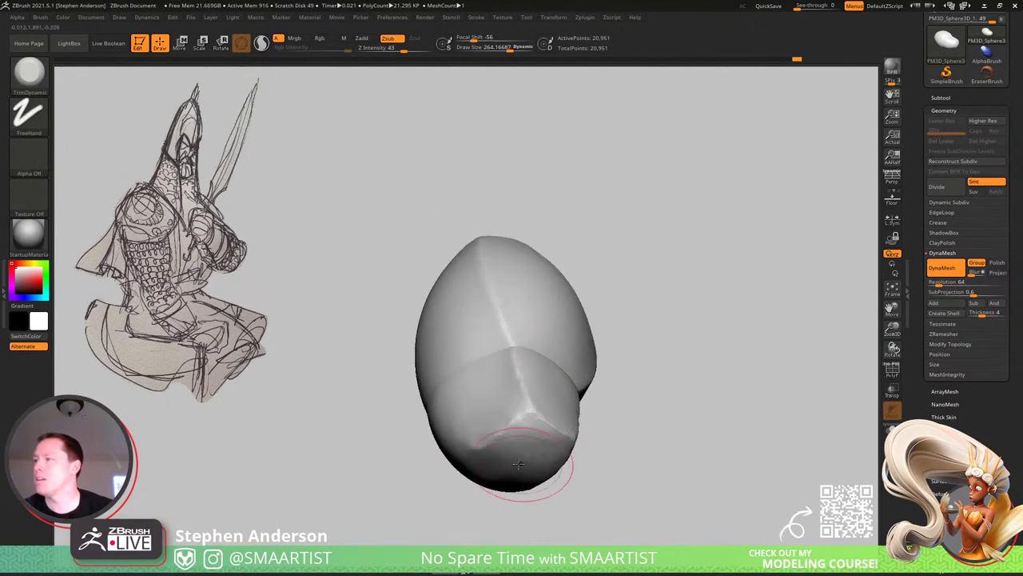
mouse_move(486, 472)
left_mouse_down("shift")
mouse_move(527, 450)
mouse_move(470, 416)
mouse_move(470, 446)
left_mouse_up("shift")
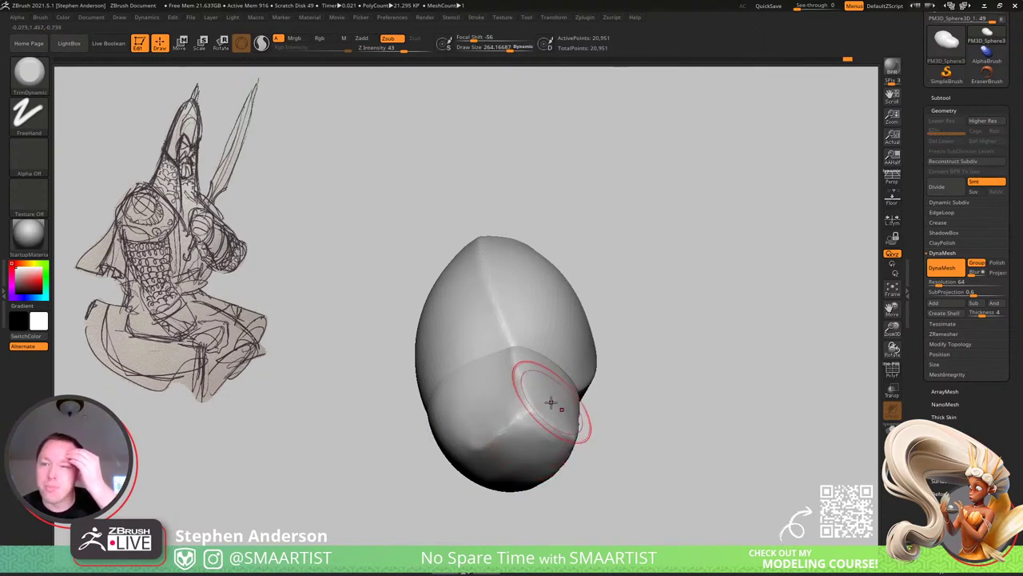
mouse_move(537, 326)
right_mouse_down()
mouse_move(539, 341)
mouse_move(566, 352)
mouse_move(608, 315)
mouse_move(595, 328)
right_mouse_up()
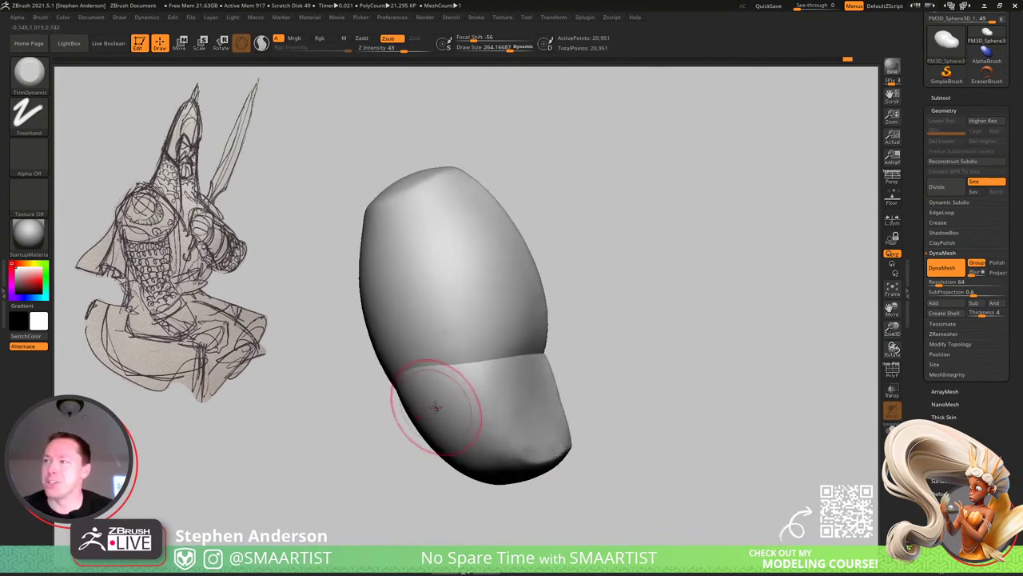
Select the Move Topological brush and mask the chest, leaving the pelvis unmasked.
key("b")
key("m")
key("t")
right_click_drag(472, 411, 452, 394)
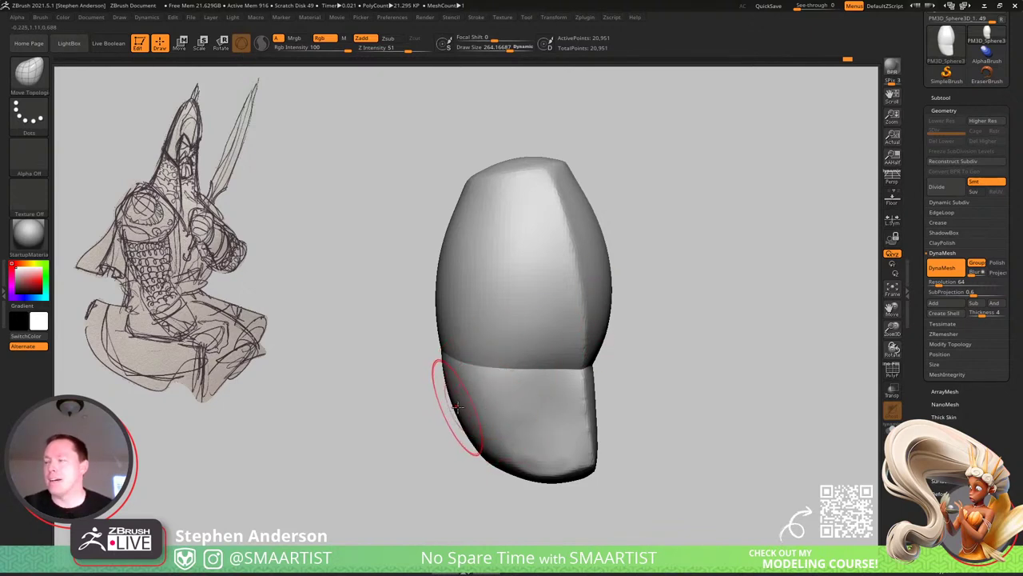
key("w")
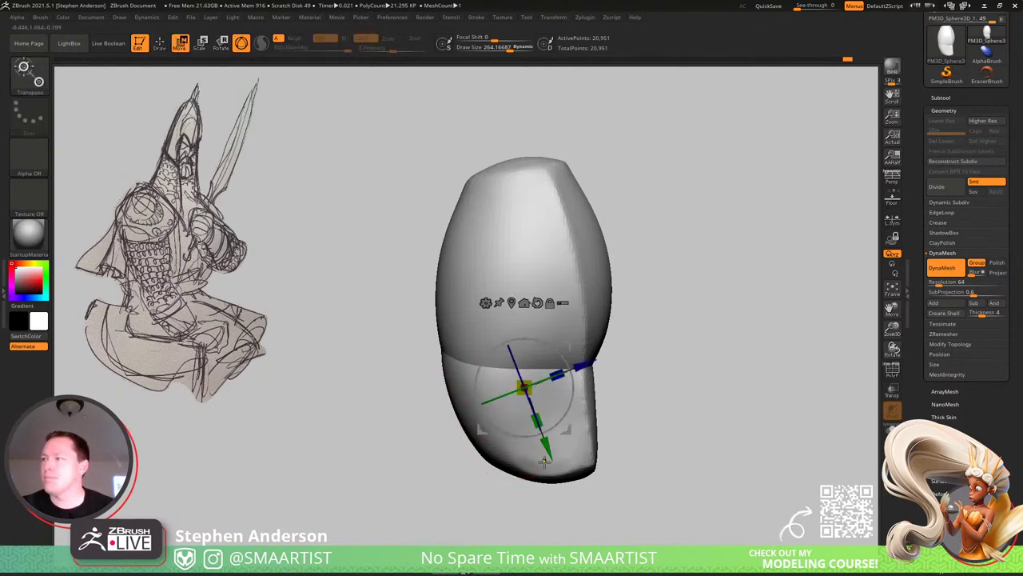
left_click(586, 463, "ctrl")
key("q")
Replace the SliceCurve brush with the ClipCurve brush for cutting the unmasked pelvis.
key("ctrl+shift")
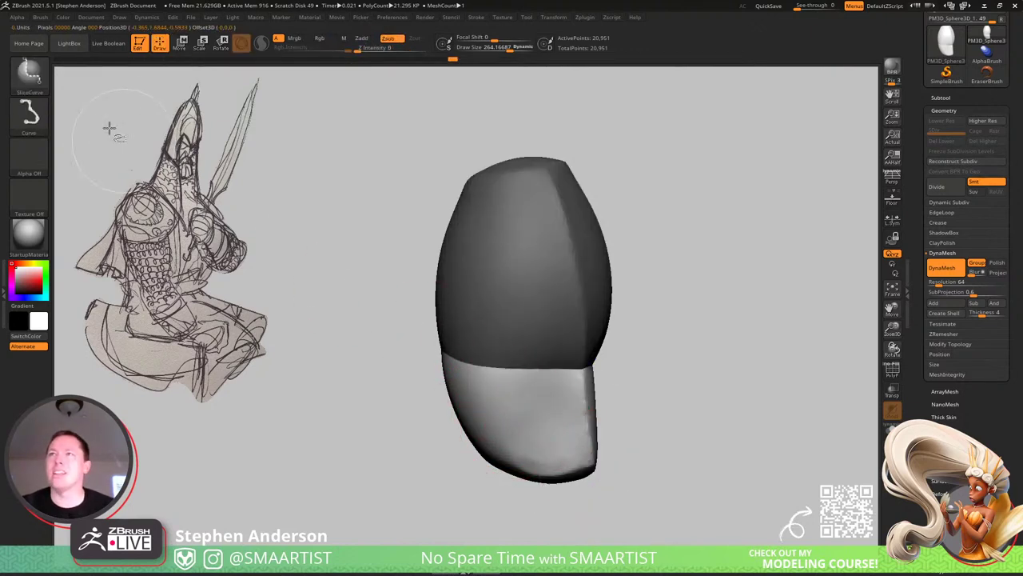
left_click(39, 81)
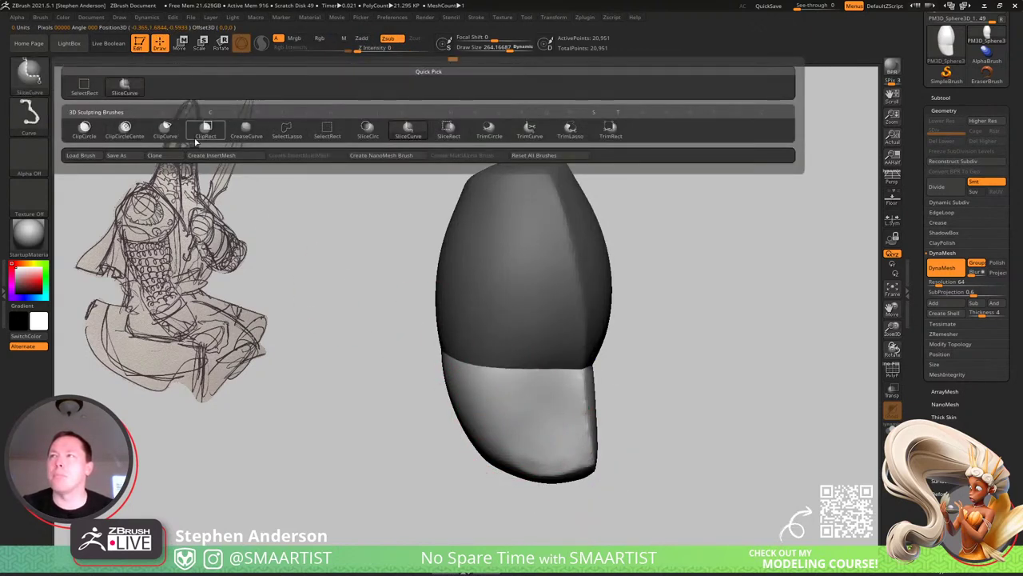
left_click(164, 132)
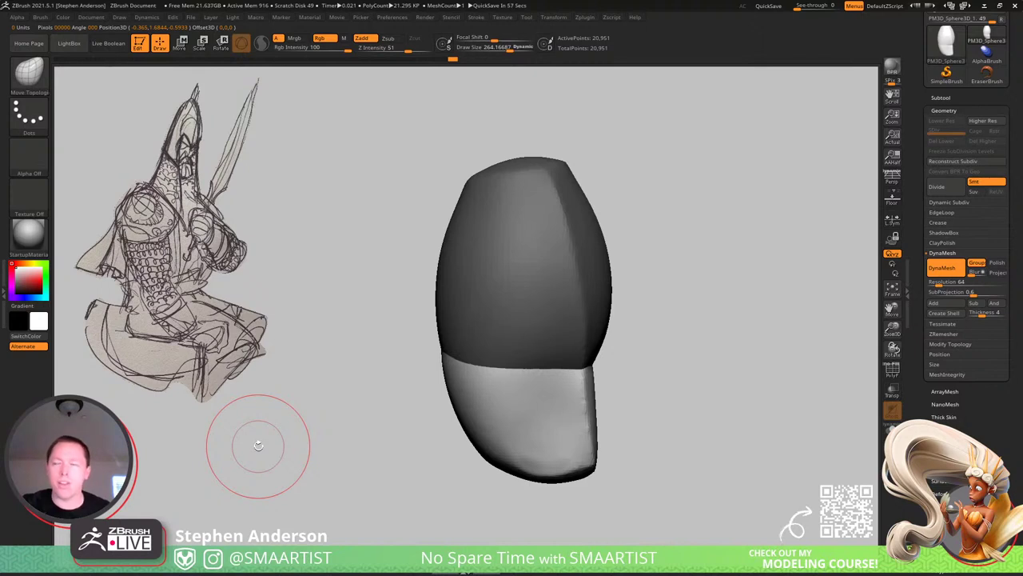
Clip the unmasked pelvis along a steep diagonal to remove its rounded bulge, enlarge the Draw Size to about 350 and clear the mask.
mouse_move(547, 516)
left_mouse_down("ctrl+shift")
mouse_move(468, 434)
mouse_move(449, 287)
left_mouse_up("ctrl+shift")
mouse_move(528, 427)
right_mouse_down()
mouse_move(566, 414)
mouse_move(532, 391)
right_mouse_up()
key("s")
left_click_drag(517, 401, 521, 402)
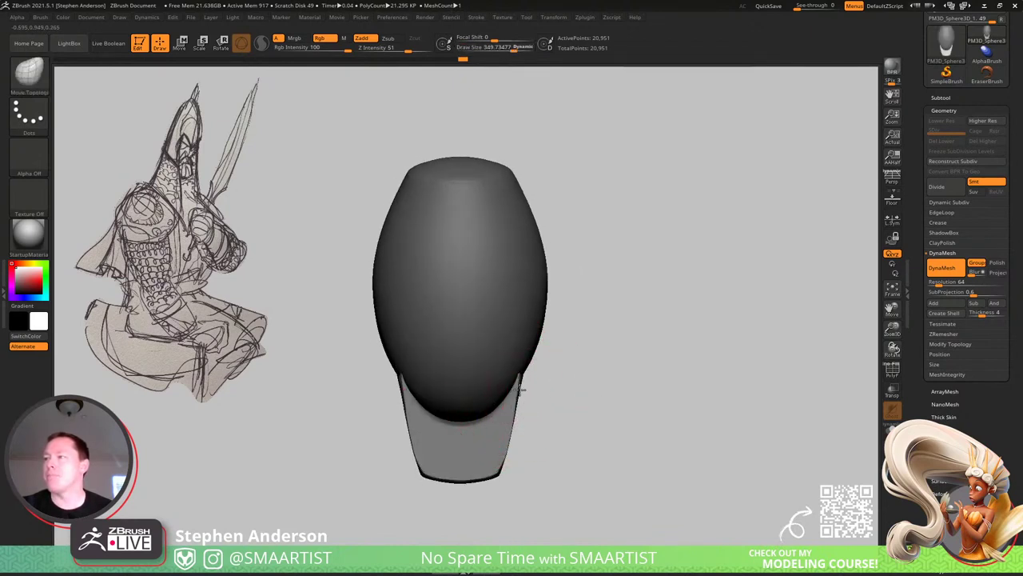
right_click_drag(510, 417, 521, 389)
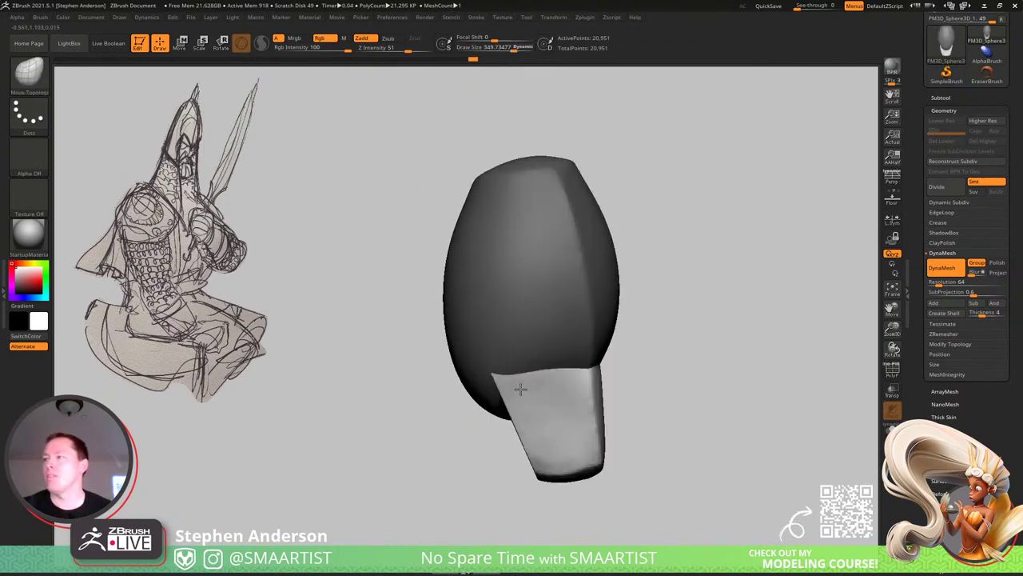
left_click_drag(388, 434, 438, 453, "ctrl")
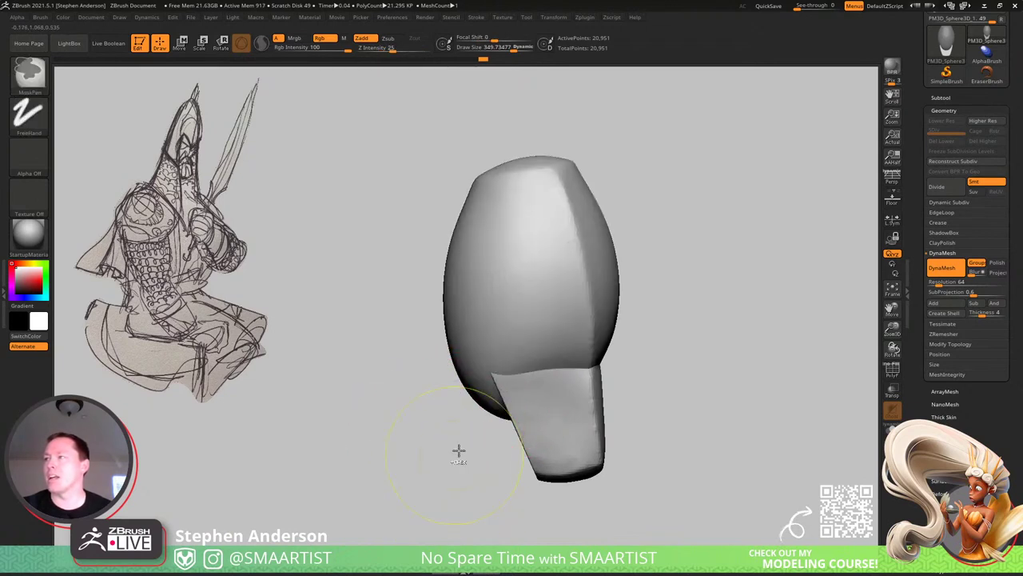
Isolate the chest, clip its rounded lower end along a diagonal line and show the whole torso again.
left_click(489, 338, "ctrl+shift")
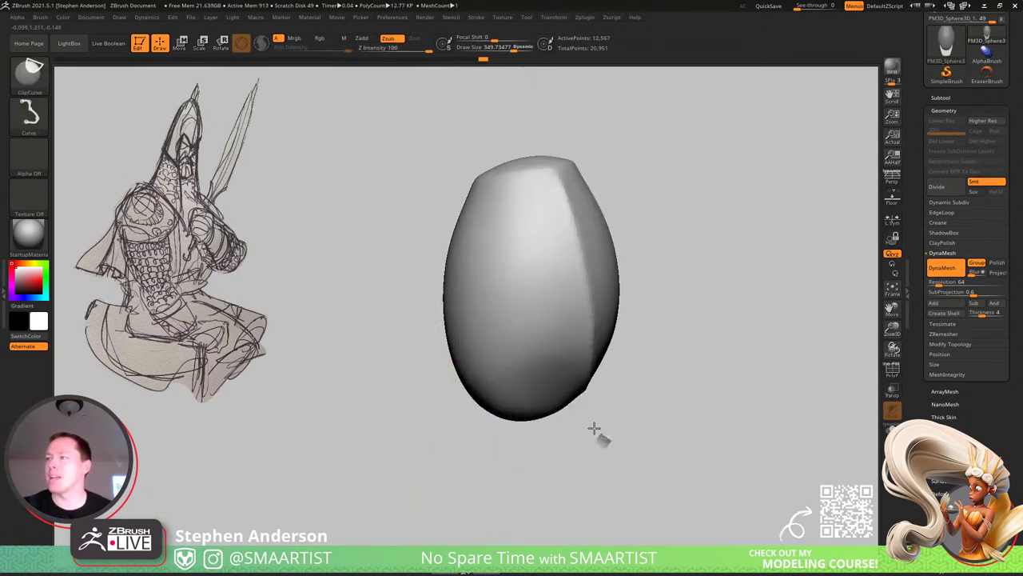
mouse_move(609, 442)
left_mouse_down("ctrl+shift")
mouse_move(334, 272)
mouse_move(337, 254)
left_mouse_up("ctrl+shift")
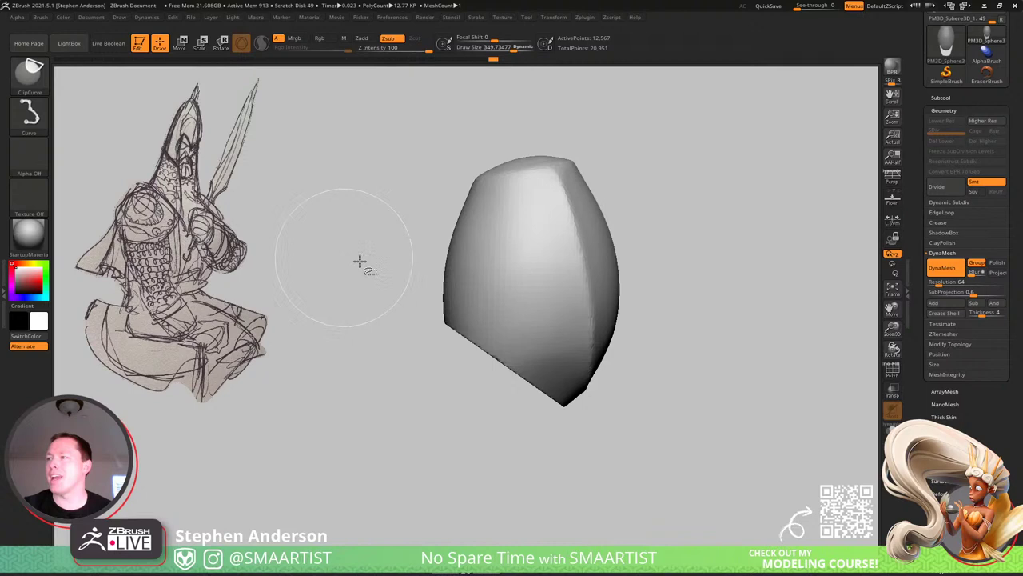
left_click(679, 413, "ctrl+shift")
Nudge and smooth the chest's clipped lower edge above the pelvis.
mouse_move(580, 349)
right_mouse_down()
mouse_move(528, 318)
mouse_move(610, 304)
mouse_move(601, 298)
right_mouse_up()
left_click_drag(565, 345, 555, 343)
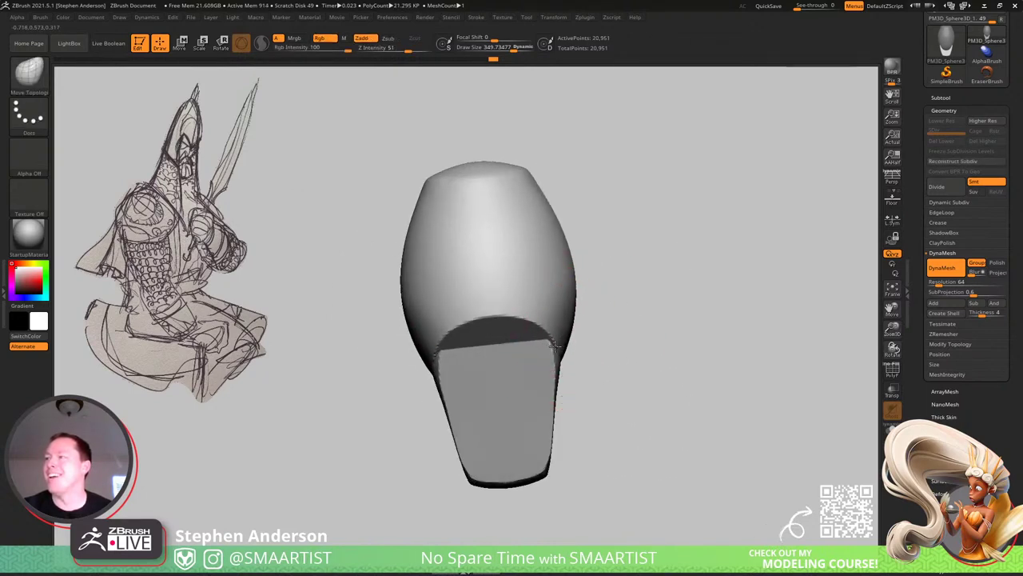
mouse_move(555, 348)
right_mouse_down()
mouse_move(555, 361)
mouse_move(525, 334)
right_mouse_up()
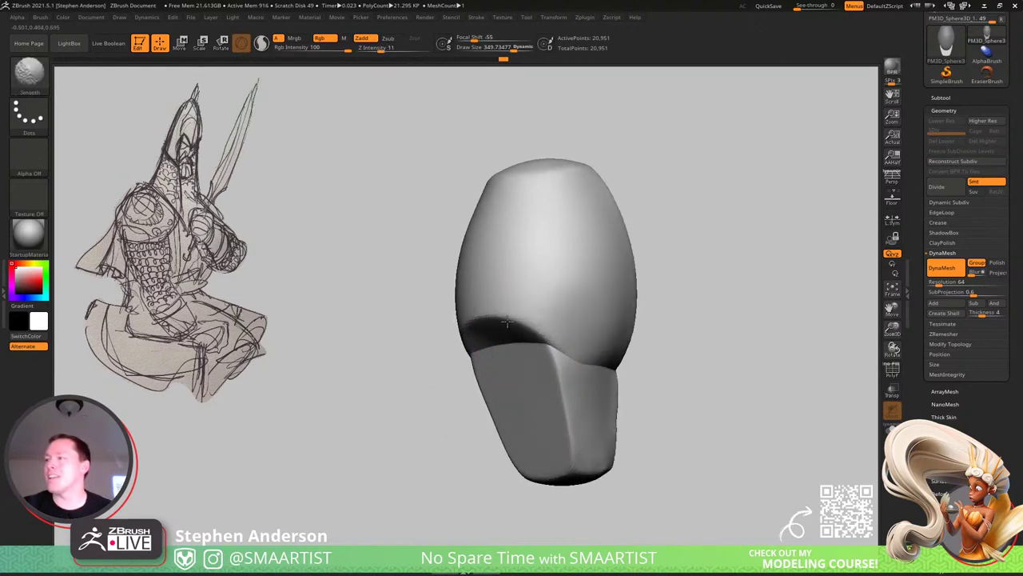
left_click_drag(508, 323, 524, 331, "shift")
right_click_drag(549, 408, 549, 344)
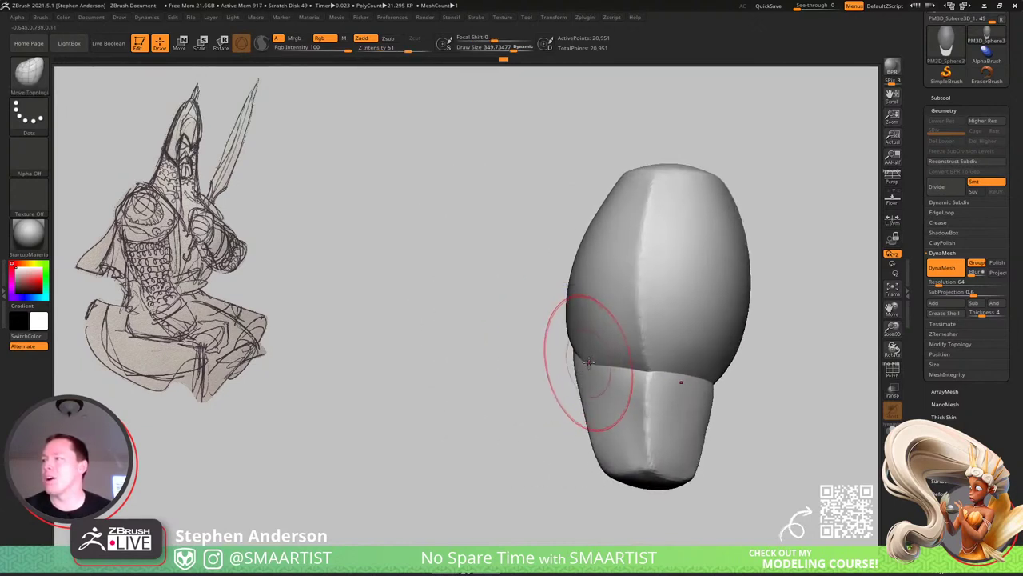
Reshape the side of the torso where chest and pelvis meet with the Move Topological brush and smooth the area.
key("b")
key("m")
key("t")
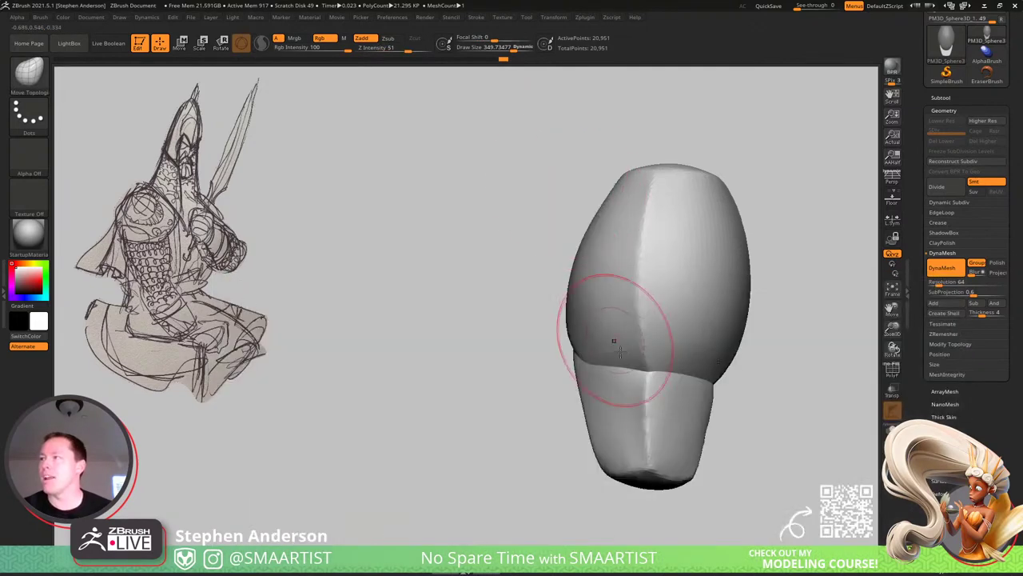
right_click_drag(622, 354, 632, 457, "ctrl")
mouse_move(587, 379)
left_mouse_down()
mouse_move(594, 366)
mouse_move(621, 367)
left_mouse_up()
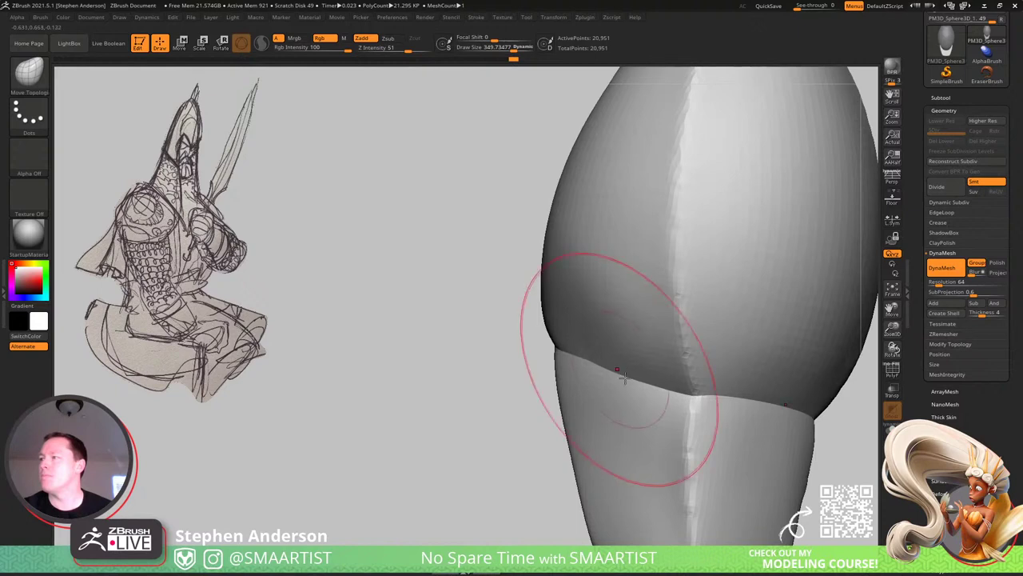
mouse_move(625, 377)
right_mouse_down("ctrl")
mouse_move(660, 338)
mouse_move(552, 321)
mouse_move(706, 366)
mouse_move(697, 411)
right_mouse_up("ctrl")
left_click_drag(680, 362, 675, 355, "shift")
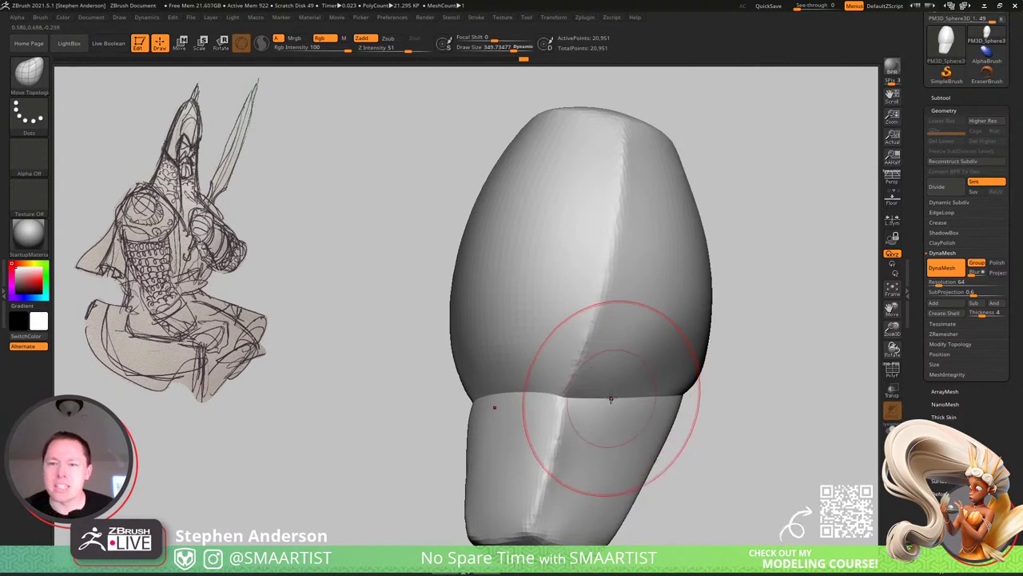
Flatten the lower end of the pelvis with the TrimDynamic brush at a Draw Size of about 233.
right_click_drag(593, 375, 658, 390)
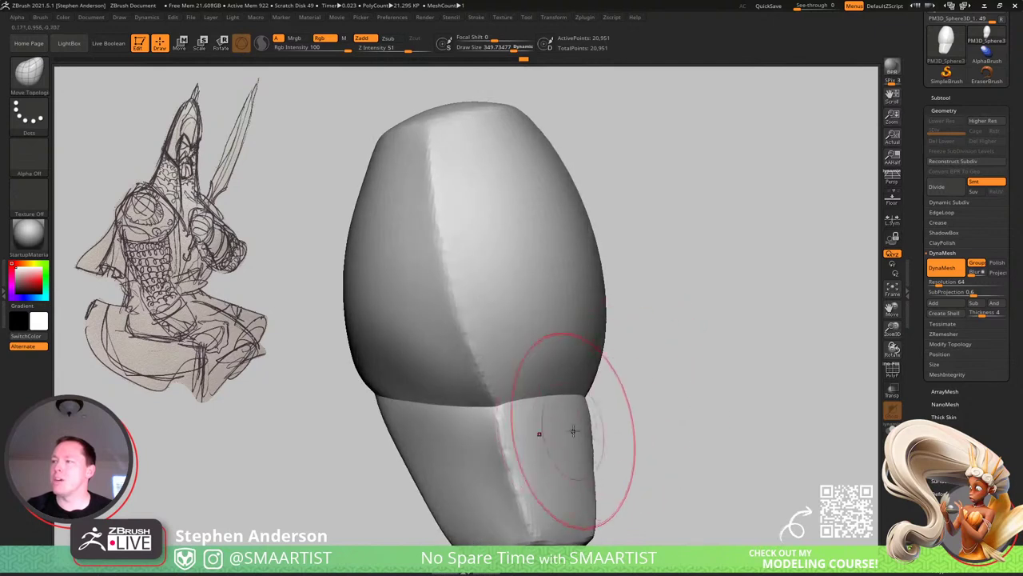
mouse_move(573, 432)
right_mouse_down()
mouse_move(533, 459)
mouse_move(512, 378)
right_mouse_up()
right_click_drag(517, 427, 461, 327, "alt")
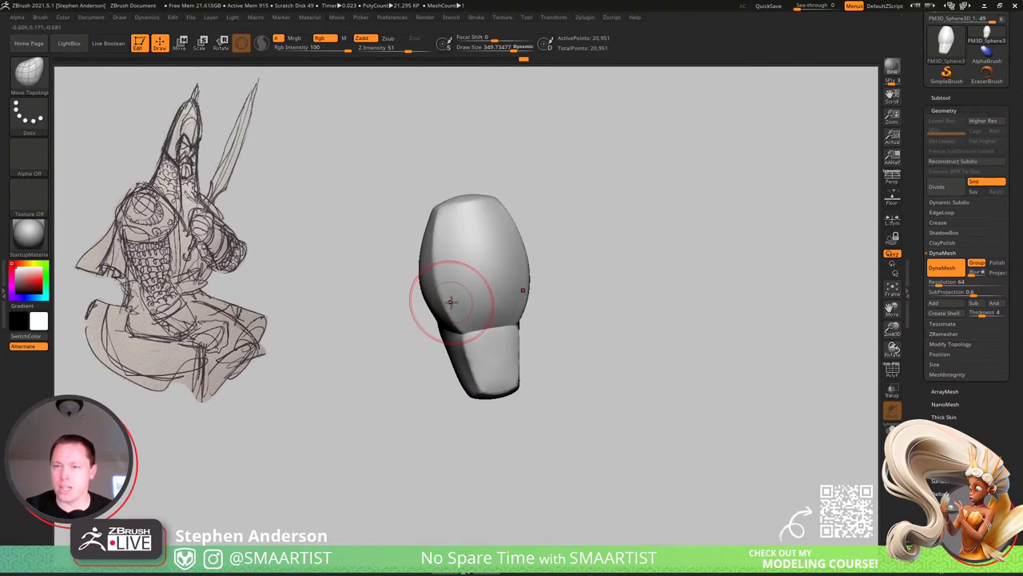
right_click_drag(467, 299, 493, 272)
mouse_move(506, 309)
right_mouse_down()
mouse_move(468, 306)
mouse_move(468, 386)
mouse_move(559, 431)
right_mouse_up()
key("s")
left_click_drag(542, 384, 538, 383)
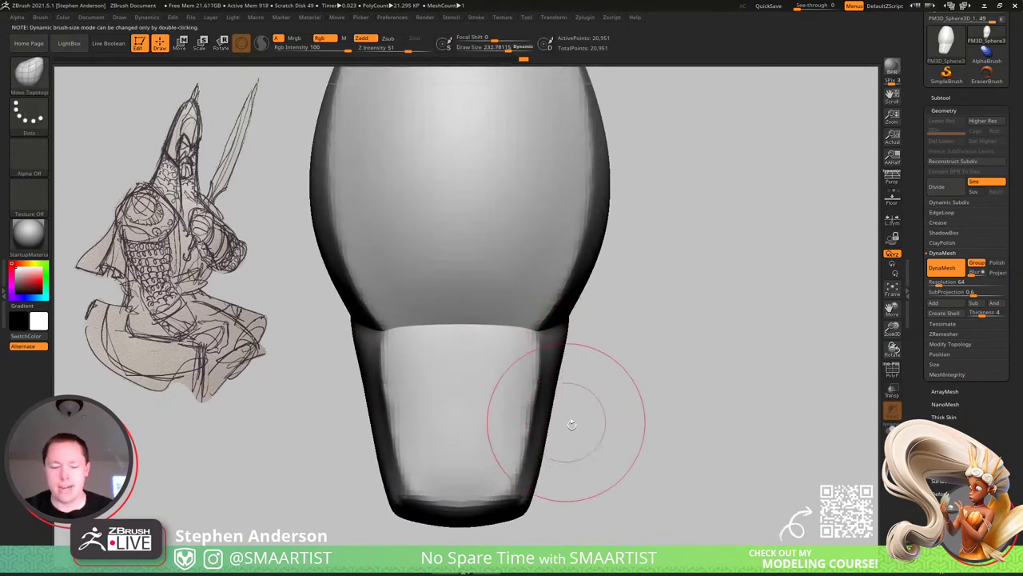
key("b")
key("t")
key("d")
right_click_drag(565, 433, 488, 416)
mouse_move(458, 510)
left_mouse_down()
mouse_move(493, 521)
mouse_move(486, 515)
left_mouse_up()
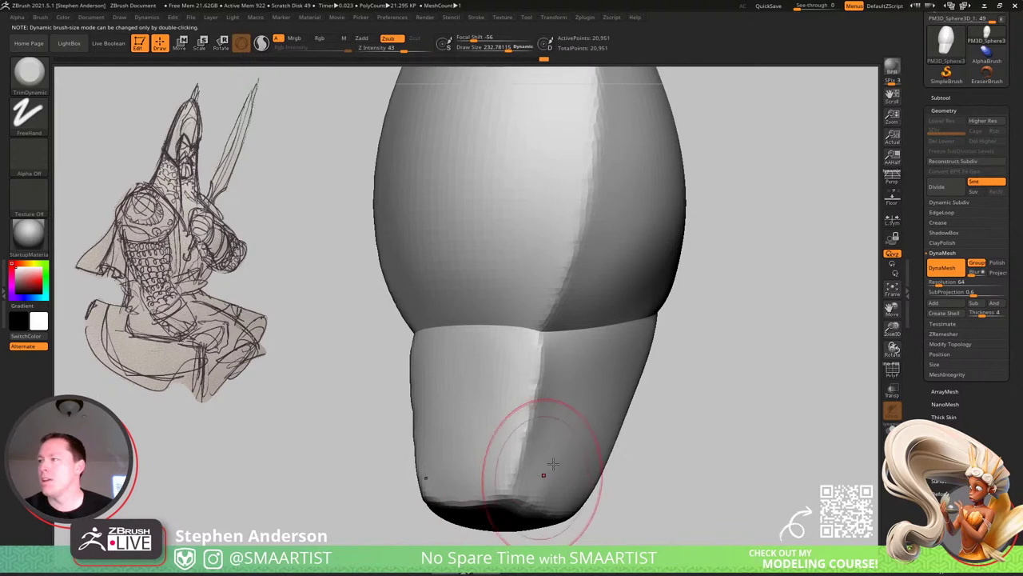
Isolate the pelvis and trim its two adjoining side planes flat with long vertical strokes.
left_click(521, 445, "ctrl+shift")
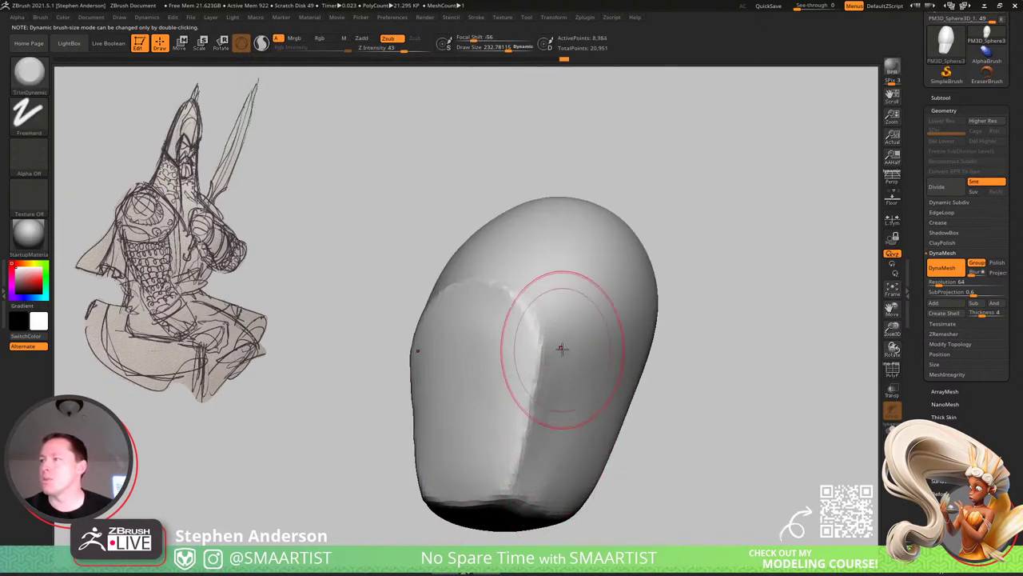
left_click_drag(562, 349, 549, 412)
left_click_drag(470, 371, 445, 459)
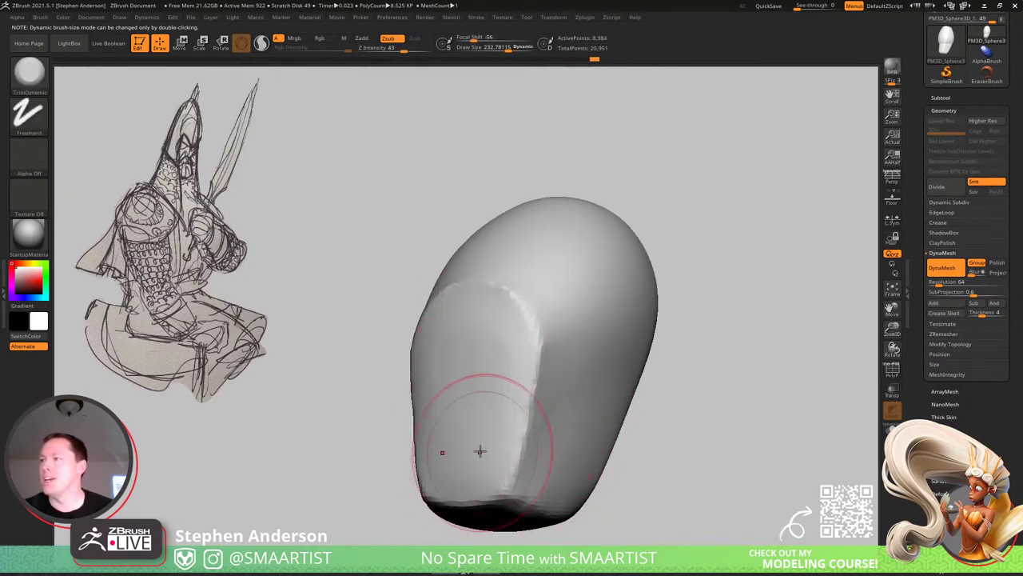
left_click_drag(505, 350, 533, 450)
left_click_drag(565, 490, 551, 428)
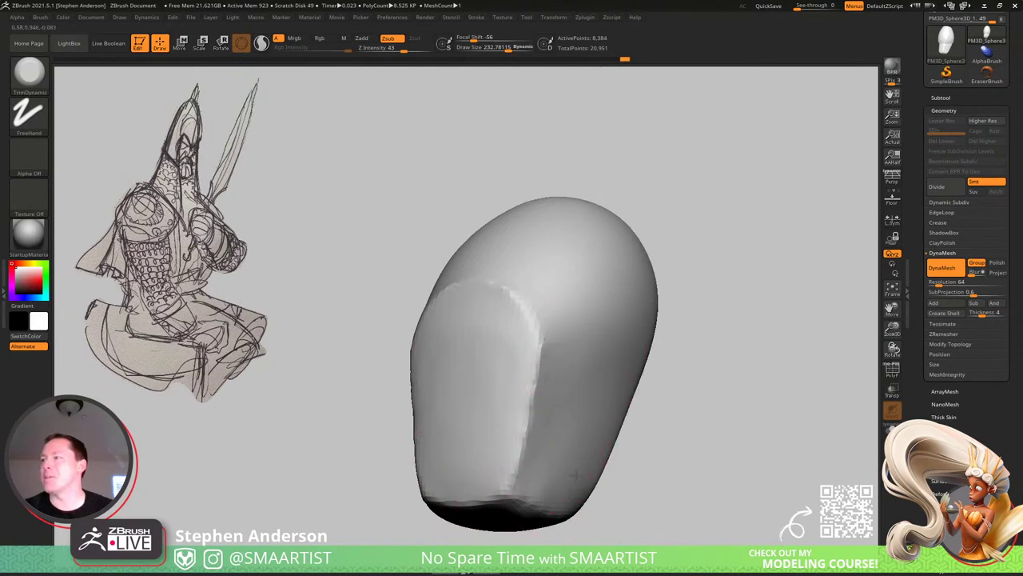
mouse_move(574, 484)
left_mouse_down()
mouse_move(593, 407)
mouse_move(584, 464)
mouse_move(621, 439)
mouse_move(557, 432)
left_mouse_up()
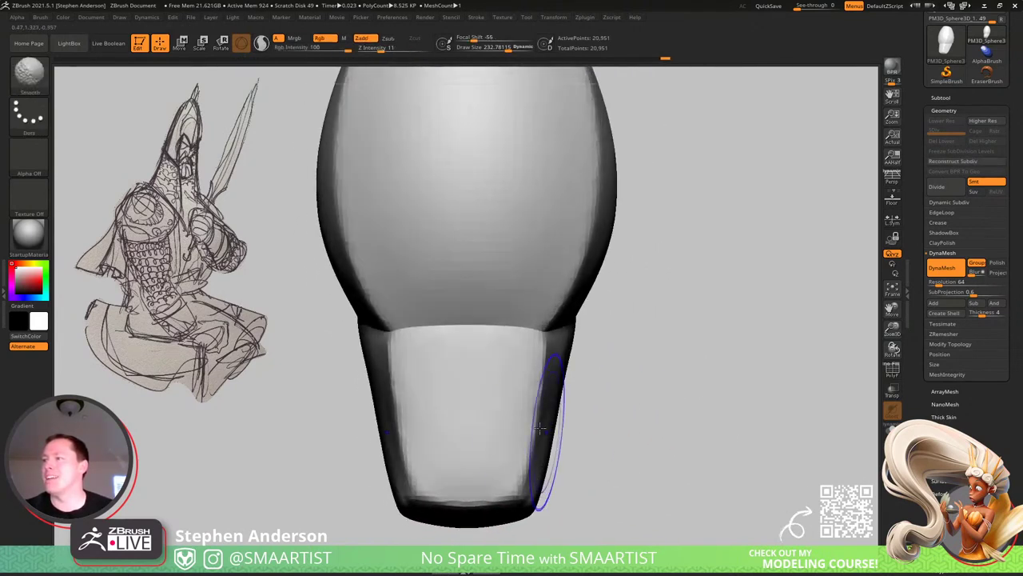
Isolate the pelvis from the opposite angle, trim its darker side plane flat and show the whole torso again.
left_click_drag(324, 346, 387, 347)
left_click(388, 352, "ctrl+shift")
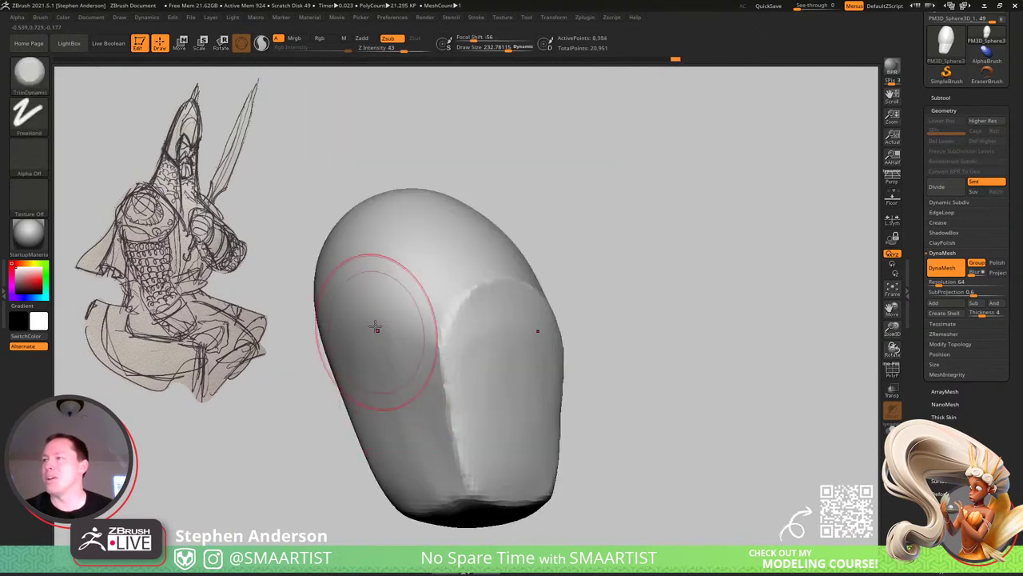
mouse_move(401, 439)
left_mouse_down()
mouse_move(379, 431)
mouse_move(373, 356)
left_mouse_up()
mouse_move(418, 479)
left_mouse_down()
mouse_move(400, 402)
mouse_move(370, 350)
left_mouse_up()
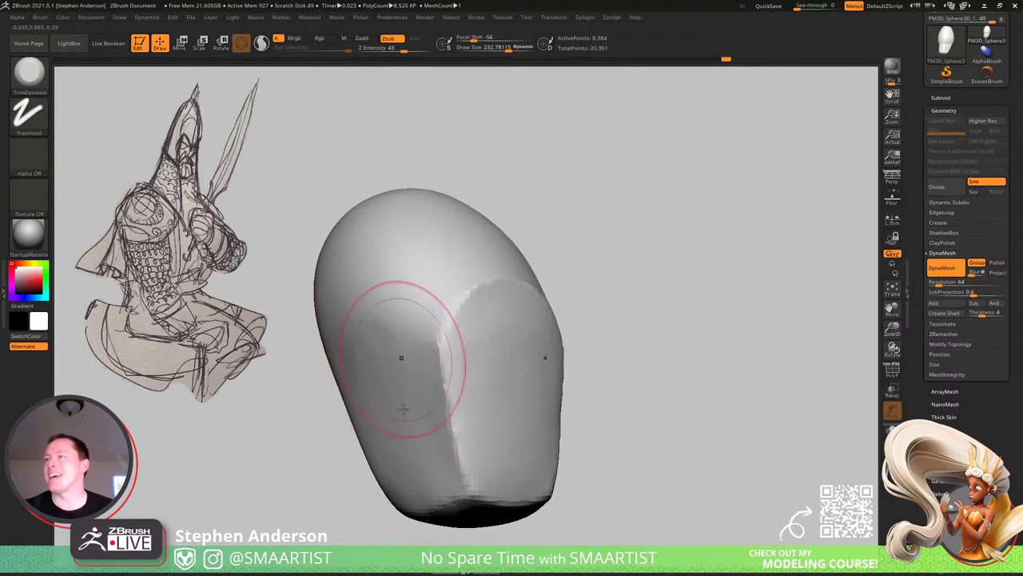
left_click(700, 367, "ctrl+shift")
Smooth the chest's broad planes, checking its vertical edges and upper end from several angles.
mouse_move(515, 341)
right_mouse_down()
mouse_move(494, 322)
mouse_move(399, 288)
mouse_move(476, 274)
mouse_move(445, 168)
right_mouse_up()
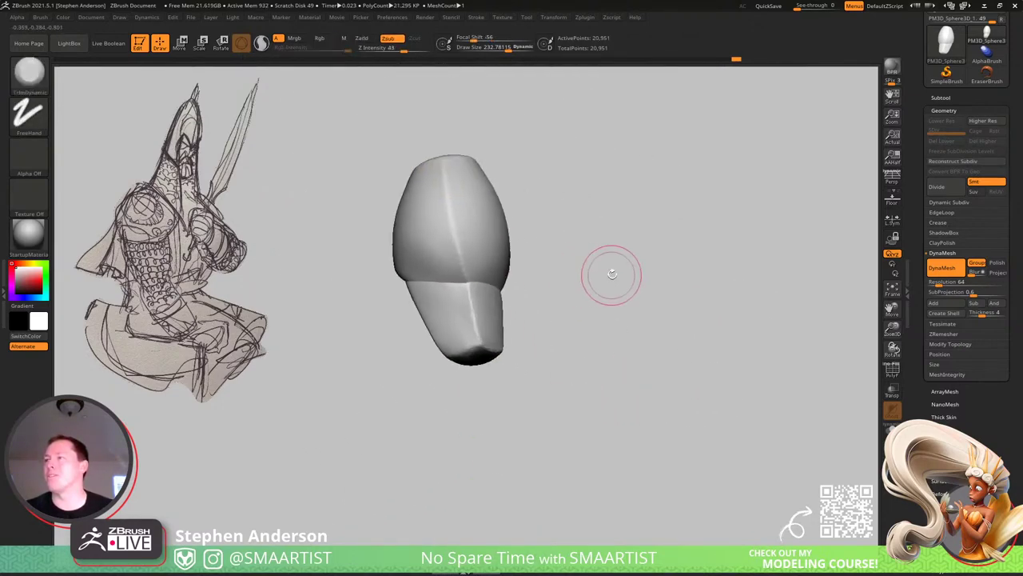
mouse_move(610, 277)
right_mouse_down()
mouse_move(519, 229)
mouse_move(491, 276)
right_mouse_up()
left_click_drag(477, 289, 478, 313, "shift")
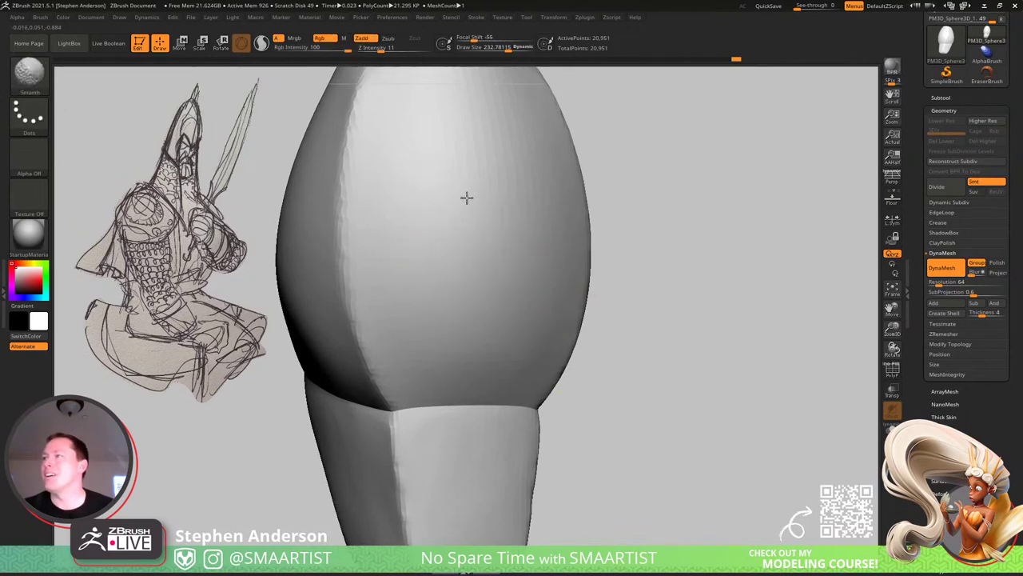
right_click_drag(482, 154, 489, 218, "alt")
right_click_drag(498, 285, 474, 231)
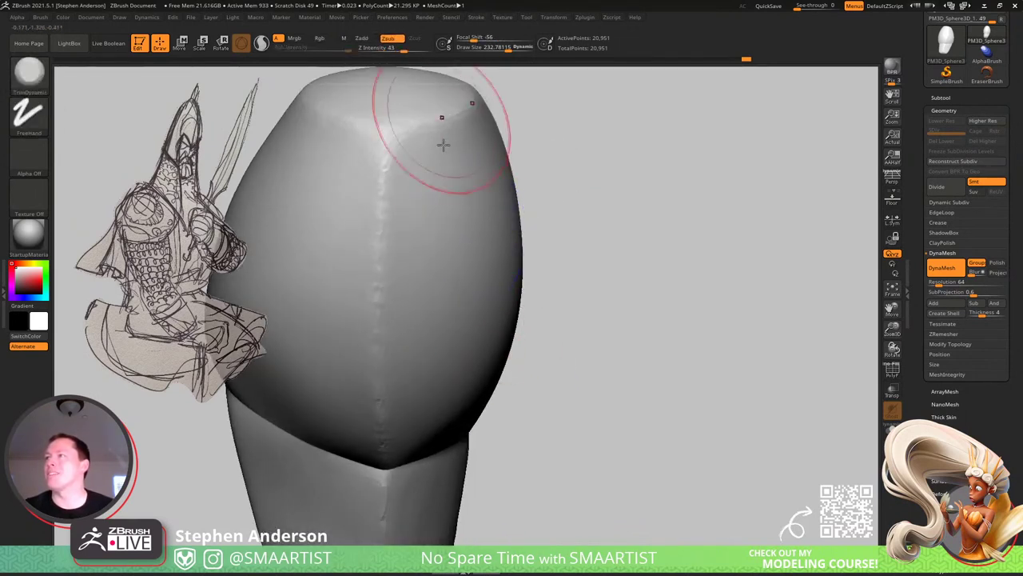
mouse_move(399, 193)
right_mouse_down("alt")
mouse_move(556, 233)
mouse_move(533, 210)
mouse_move(552, 212)
right_mouse_up("alt")
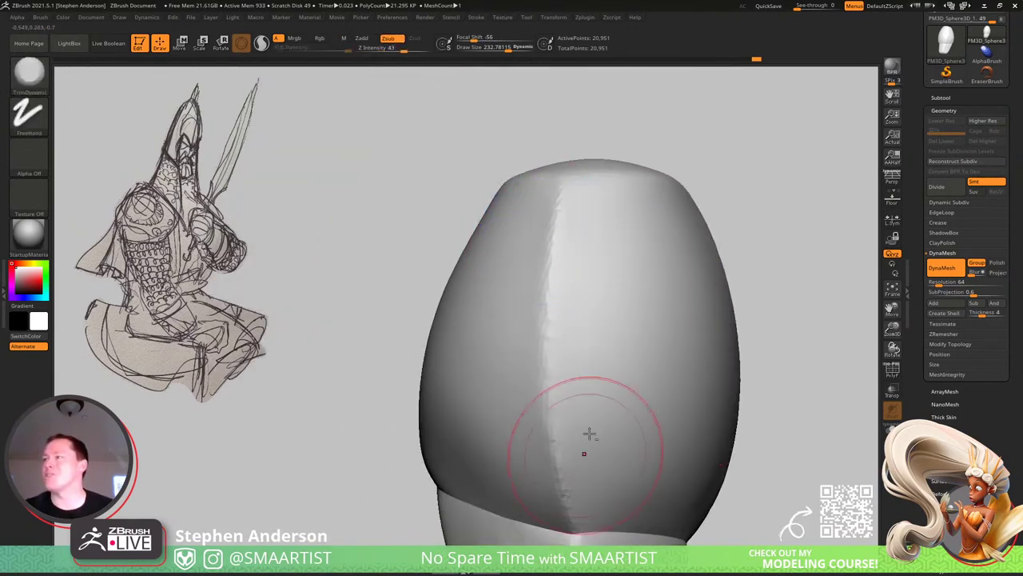
Trim and smooth the pelvis's lower end and the edges around it.
mouse_move(583, 430)
right_mouse_down("alt")
mouse_move(506, 228)
mouse_move(583, 299)
mouse_move(552, 416)
right_mouse_up("alt")
mouse_move(521, 403)
left_mouse_down()
mouse_move(512, 394)
mouse_move(522, 380)
left_mouse_up()
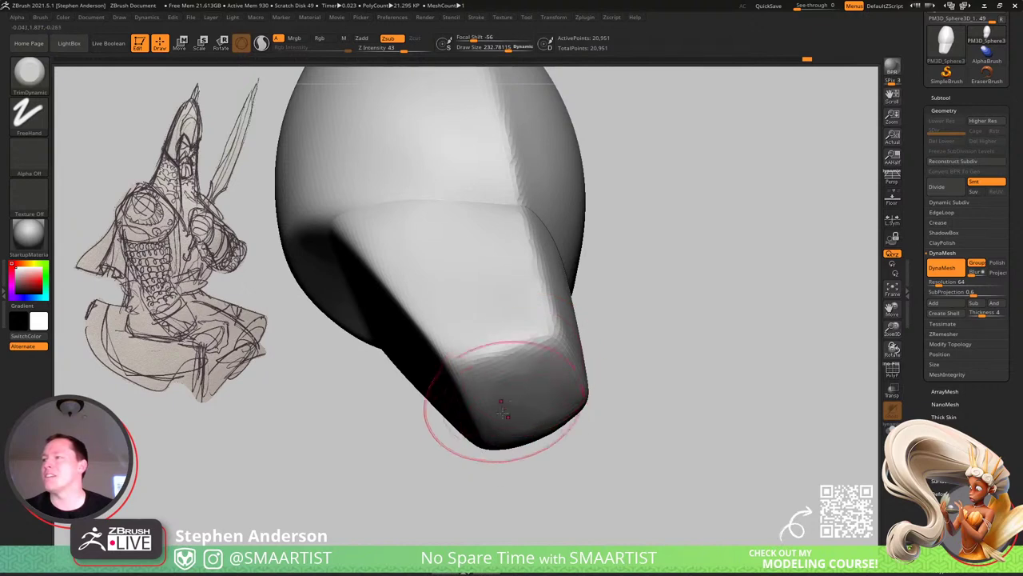
left_click_drag(533, 412, 533, 415, "shift")
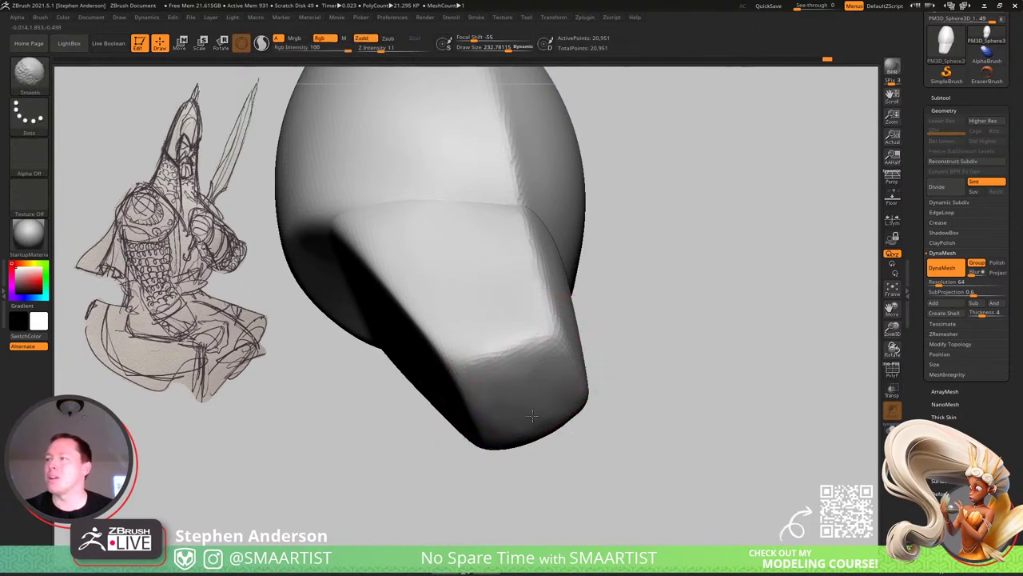
mouse_move(586, 344)
right_mouse_down()
mouse_move(472, 283)
mouse_move(490, 327)
mouse_move(458, 352)
mouse_move(491, 343)
mouse_move(576, 375)
mouse_move(535, 395)
right_mouse_up()
left_click_drag(535, 394, 497, 361)
key("shift")
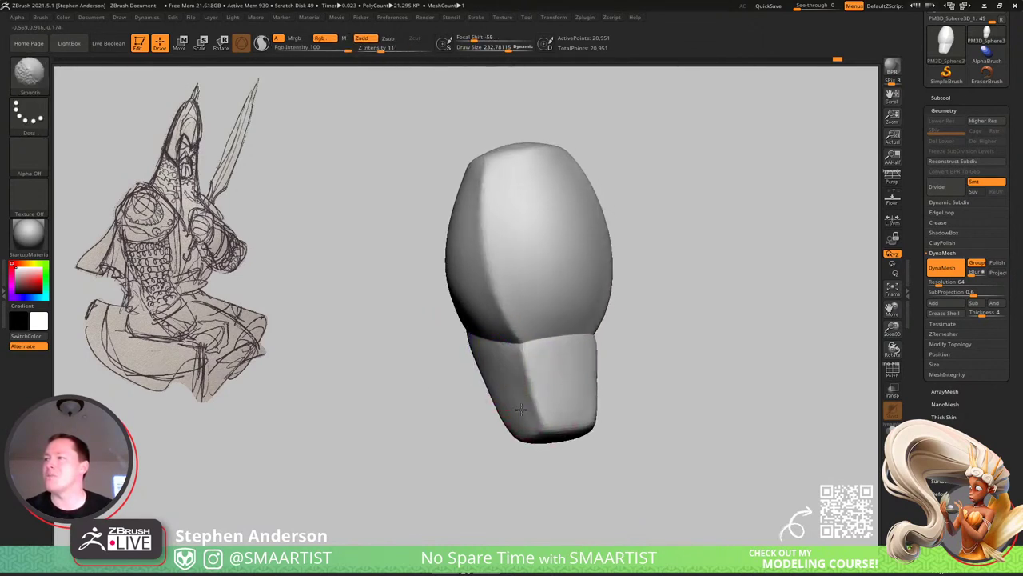
Select the MaskLasso brush and mask two mirrored patches across the lower half of the chest, leaving a narrow strip between them.
mouse_move(582, 394)
right_mouse_down()
mouse_move(568, 302)
mouse_move(642, 317)
mouse_move(584, 303)
mouse_move(681, 475)
right_mouse_up()
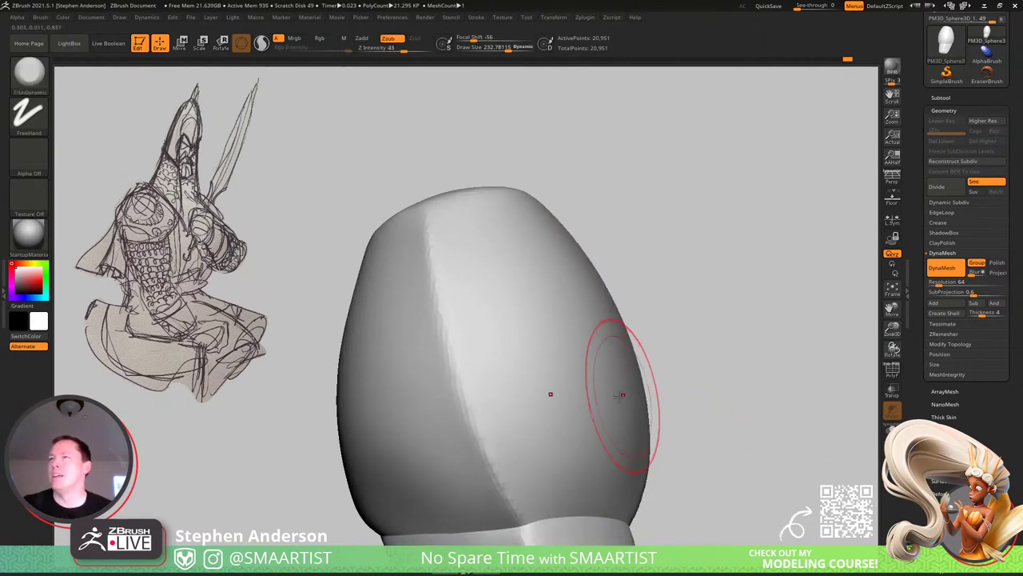
mouse_move(568, 387)
right_mouse_down()
mouse_move(560, 418)
mouse_move(571, 417)
mouse_move(534, 401)
mouse_move(537, 386)
right_mouse_up()
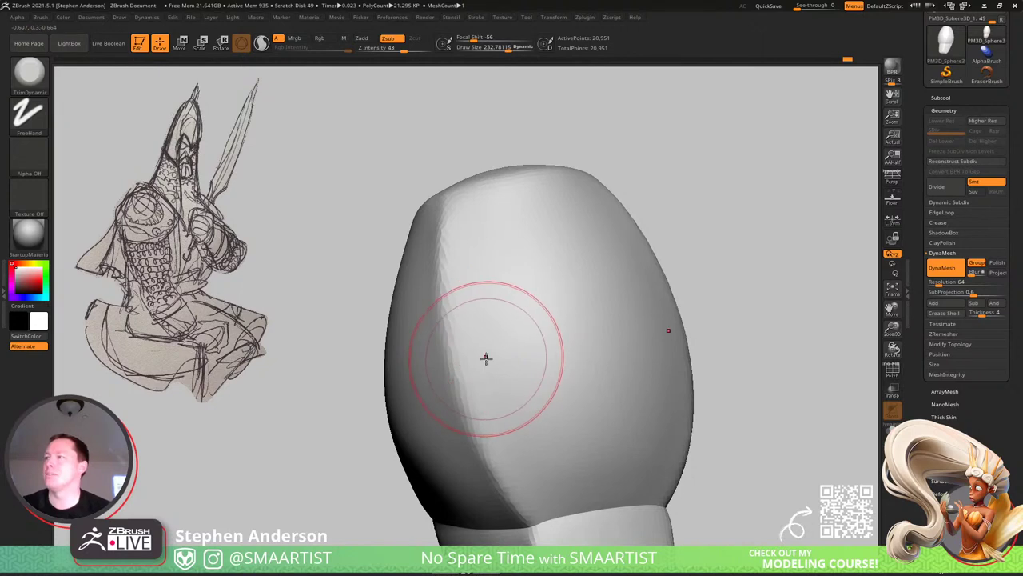
right_click_drag(483, 339, 480, 334, "shift")
key("ctrl")
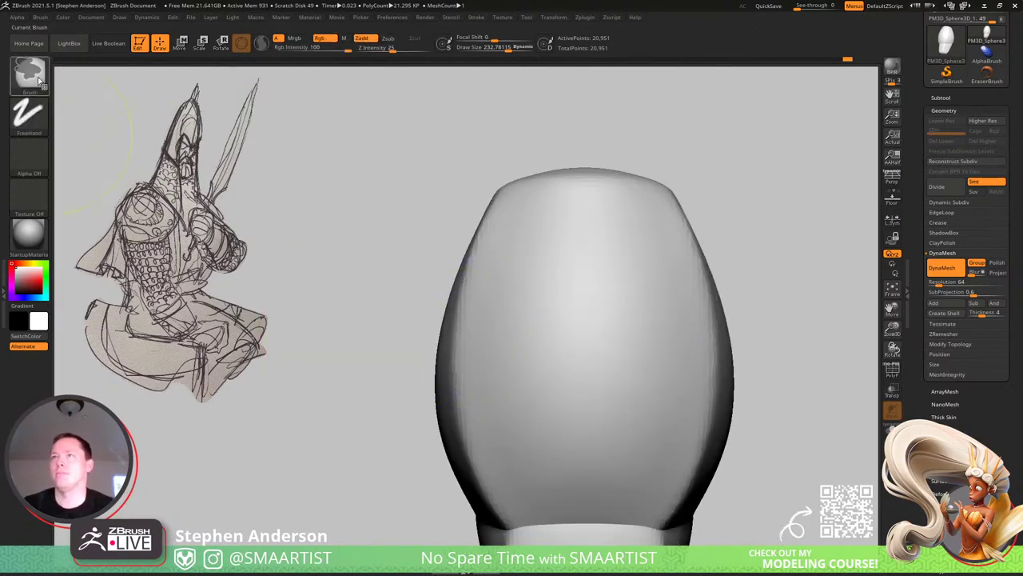
left_click(39, 79)
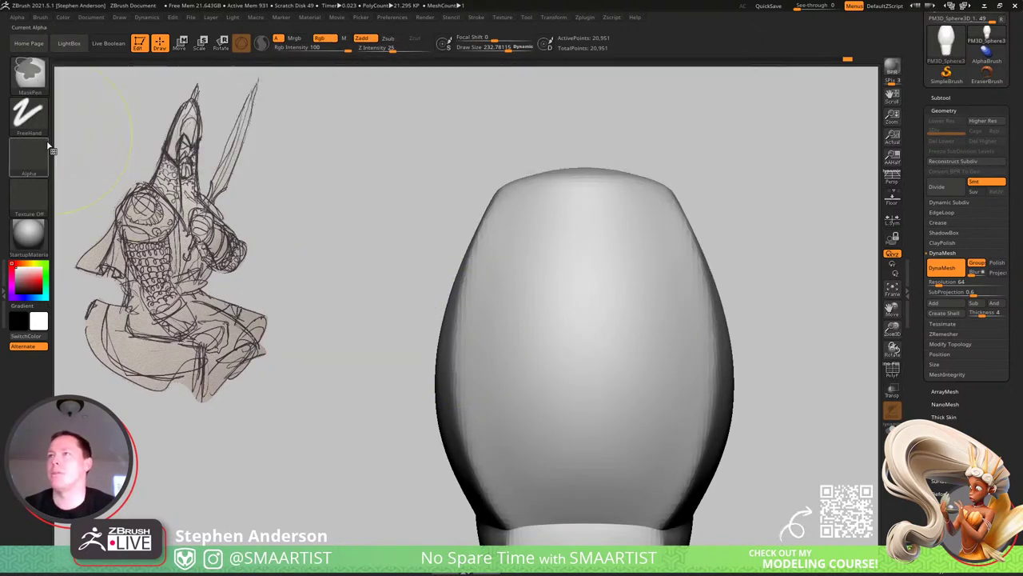
left_click(30, 76)
left_click(212, 130)
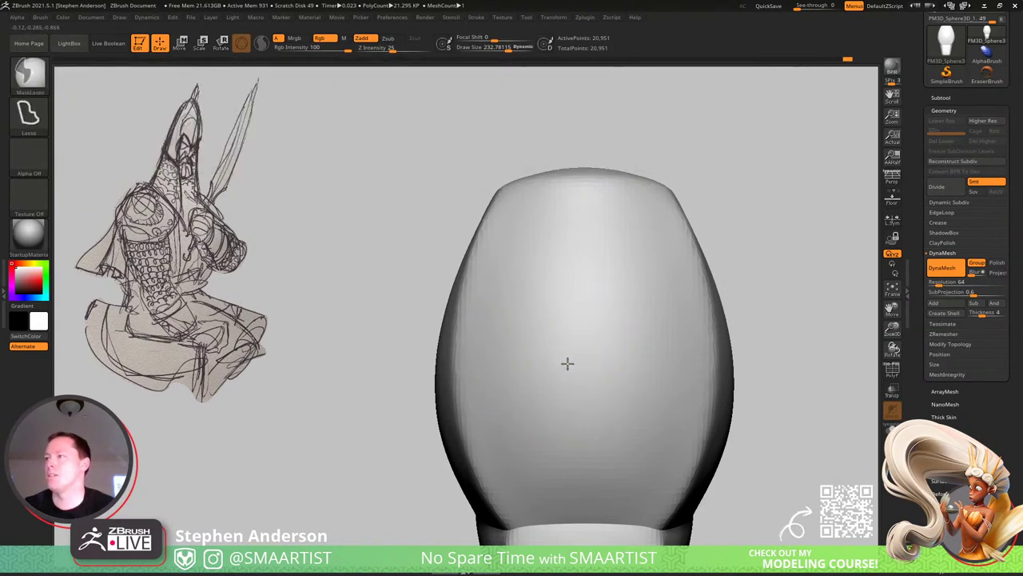
mouse_move(567, 364)
left_mouse_down("ctrl")
mouse_move(480, 452)
mouse_move(407, 343)
mouse_move(410, 330)
left_mouse_up("ctrl")
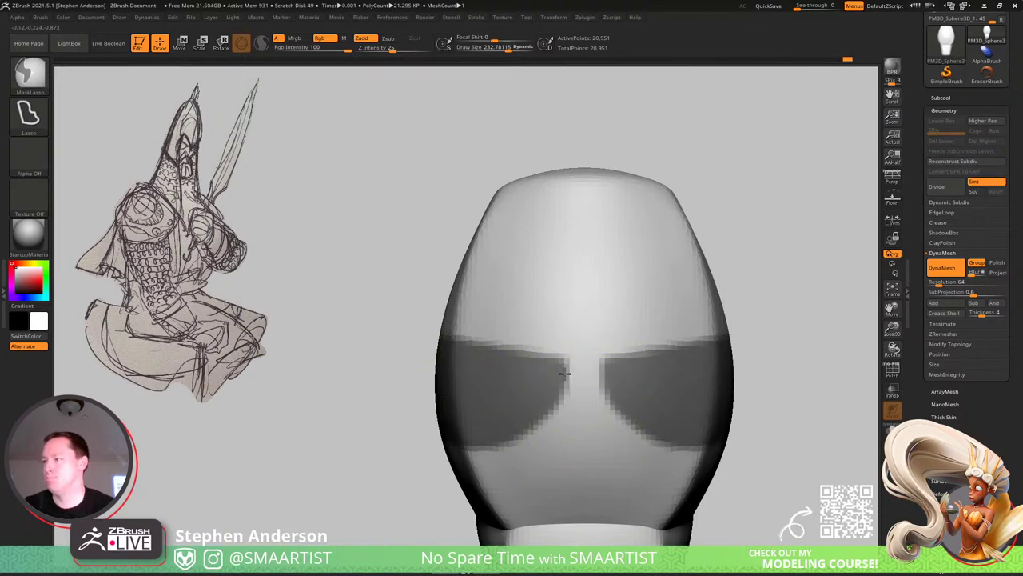
mouse_move(555, 414)
left_mouse_down("ctrl")
mouse_move(529, 436)
mouse_move(475, 413)
left_mouse_up("ctrl")
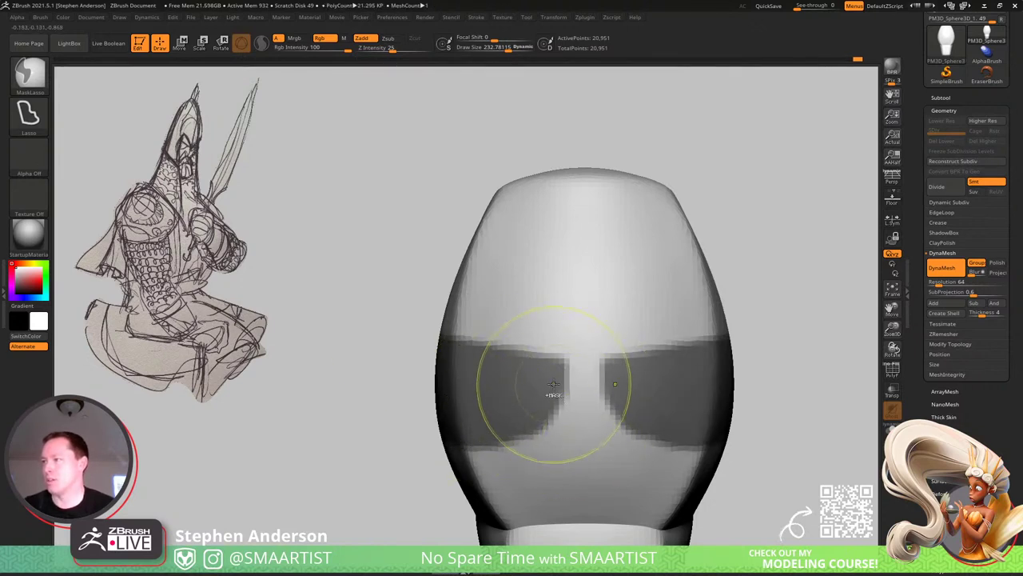
Complete the mask on the chest's lower patches, invert it and mask the side planes, leaving only the two front patches unmasked.
mouse_move(556, 384)
left_mouse_down("ctrl")
mouse_move(507, 444)
mouse_move(504, 424)
left_mouse_up("ctrl")
right_click_drag(509, 406, 620, 409)
left_click_drag(622, 407, 714, 359)
left_click(711, 364, "ctrl")
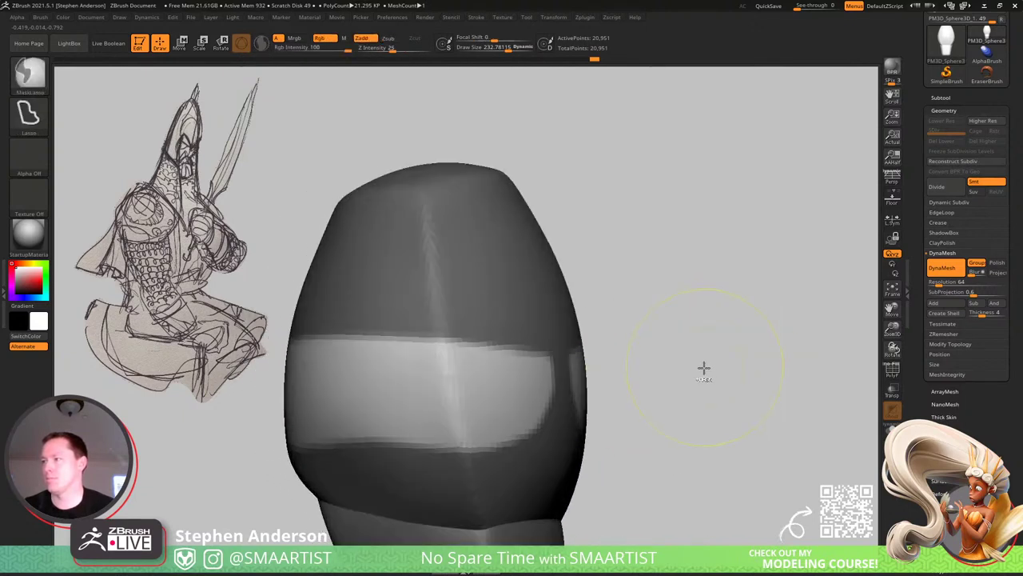
mouse_move(434, 297)
left_mouse_down("ctrl")
mouse_move(354, 259)
mouse_move(239, 448)
mouse_move(494, 542)
left_mouse_up("ctrl")
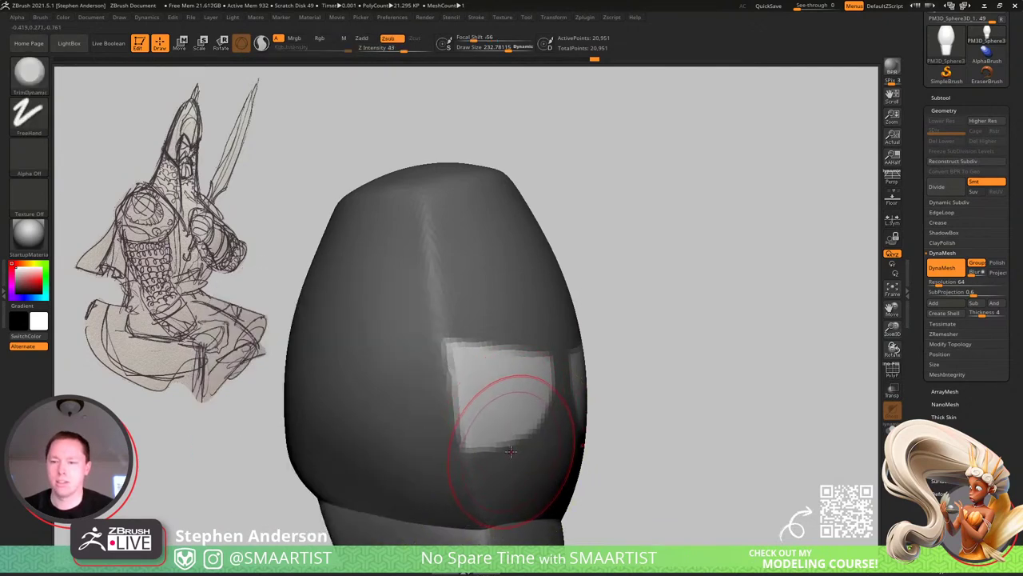
Push the two unmasked chest patches inward with the Move brush at a draw size of about 363 and clear the mask.
key("b")
key("m")
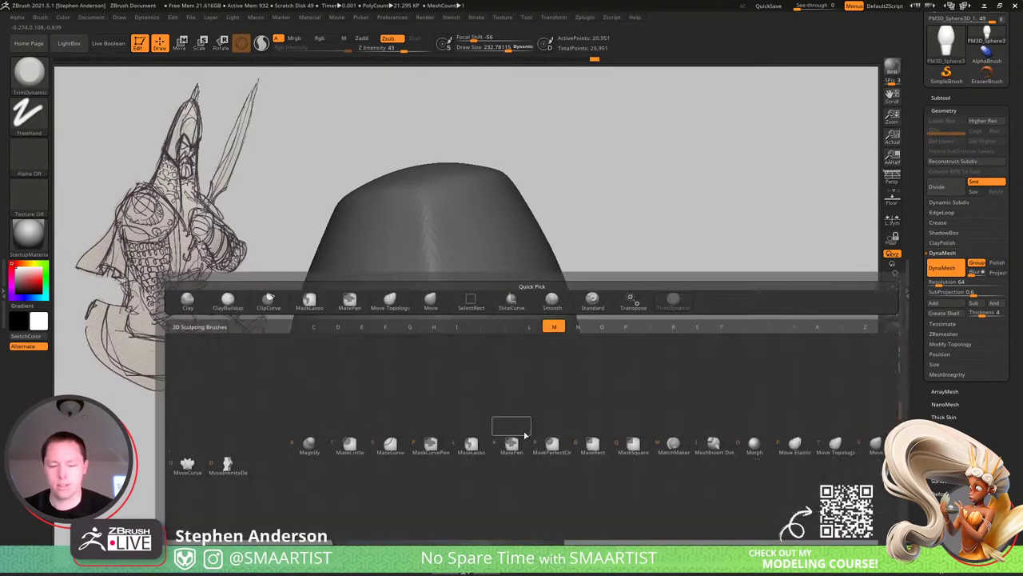
key("v")
right_click_drag(525, 432, 551, 426)
key("s")
left_click_drag(529, 425, 536, 426)
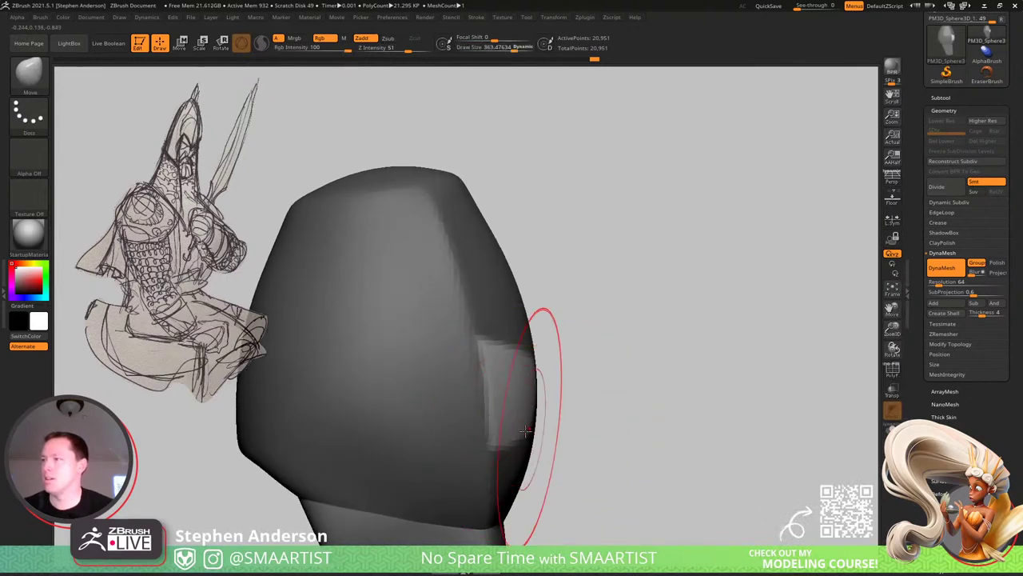
right_click_drag(535, 425, 541, 426)
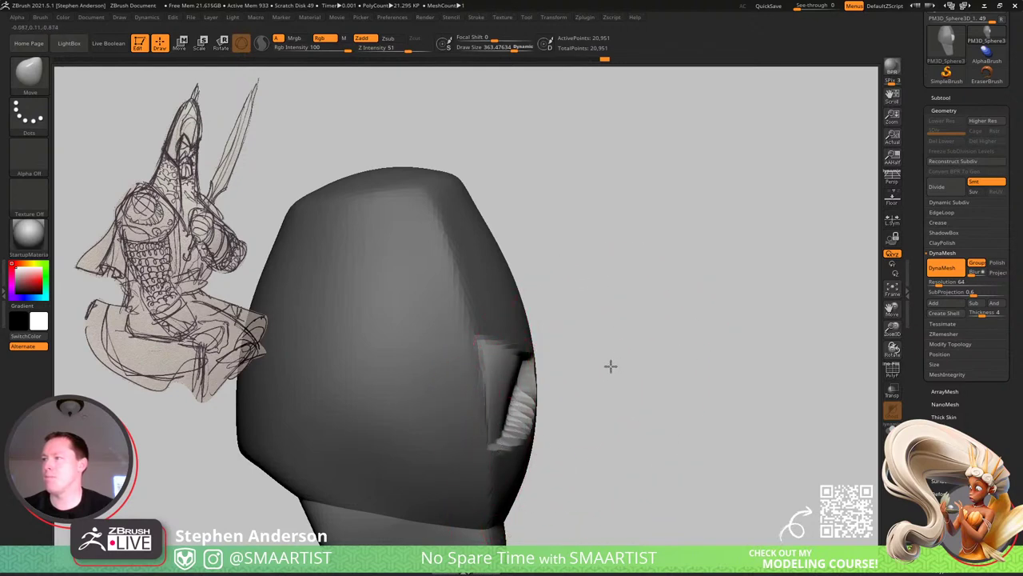
right_click_drag(611, 366, 679, 288)
right_click_drag(680, 288, 636, 336)
right_click_drag(636, 335, 529, 343, "ctrl")
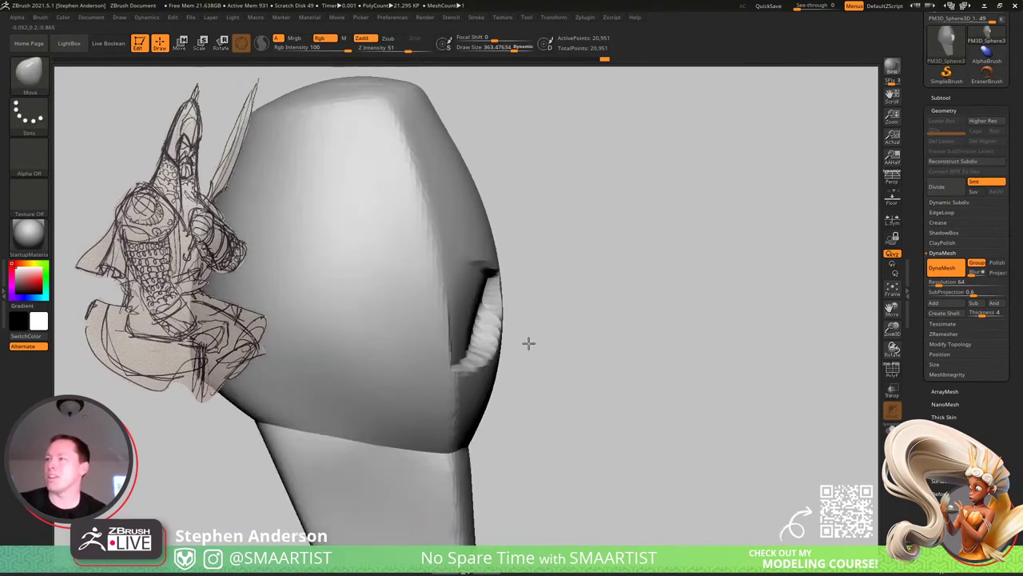
Undo the last change and reshape the chest around the two hollows with the Move brush at a draw size of about 134.
mouse_move(456, 292)
right_mouse_down()
mouse_move(489, 383)
mouse_move(526, 384)
right_mouse_up()
right_click_drag(644, 343, 624, 356)
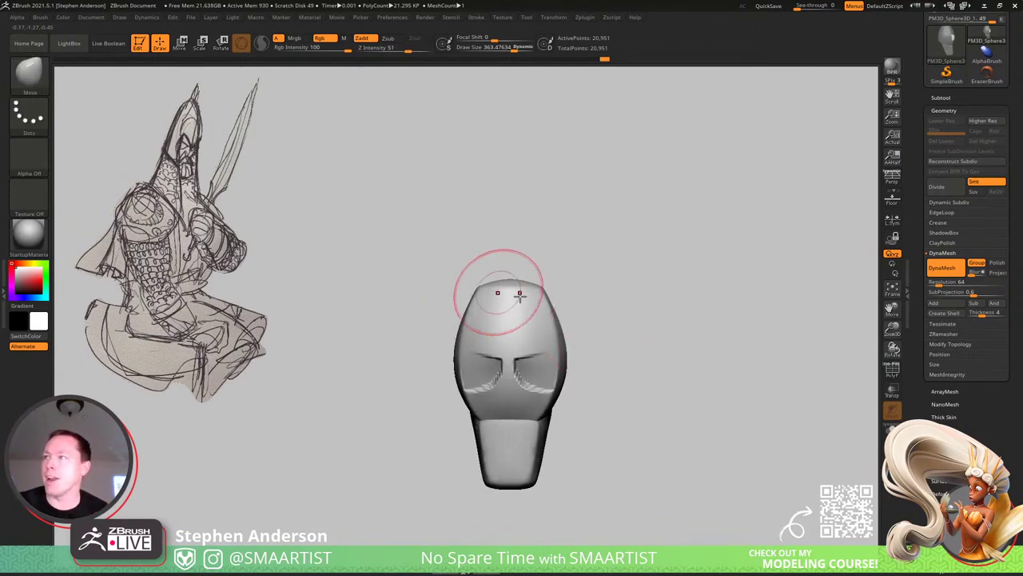
mouse_move(543, 324)
right_mouse_down()
mouse_move(555, 338)
mouse_move(536, 380)
right_mouse_up()
right_click_drag(505, 347, 509, 361)
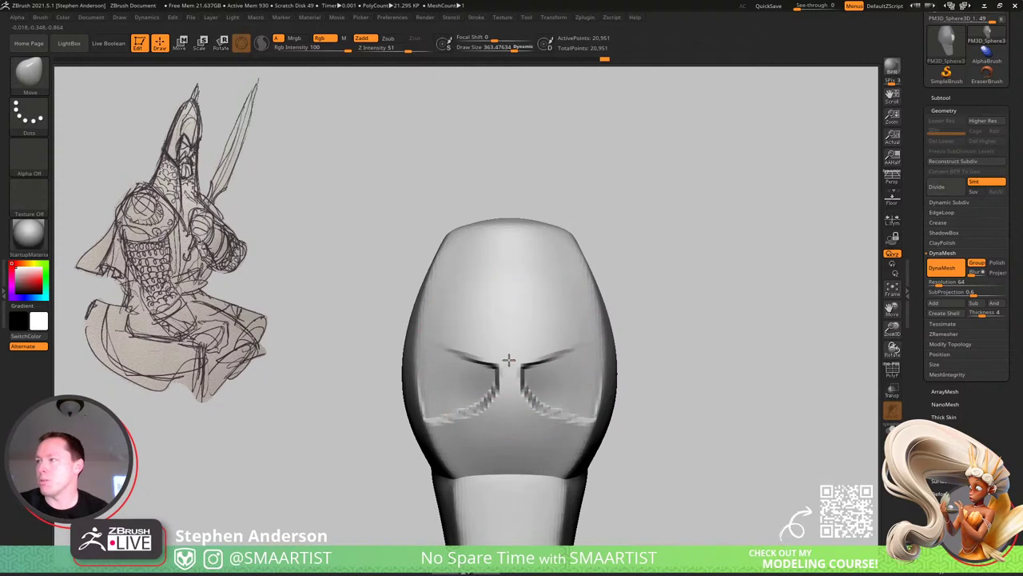
key("ctrl+z")
key("[")
left_click_drag(510, 357, 546, 349)
key("s")
left_click_drag(554, 353, 554, 350)
mouse_move(524, 364)
right_mouse_down()
mouse_move(551, 367)
mouse_move(480, 364)
mouse_move(486, 340)
mouse_move(521, 331)
right_mouse_up()
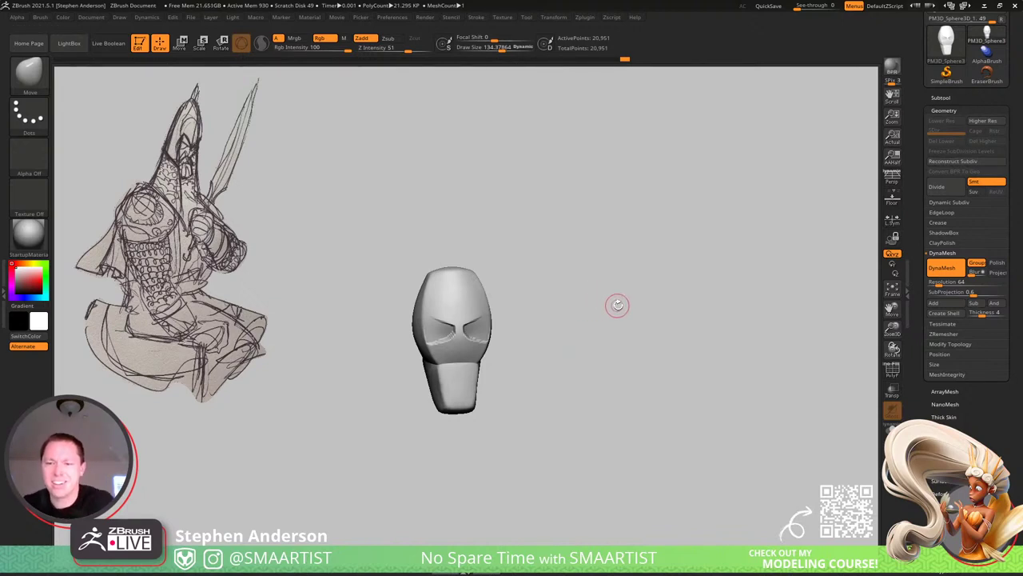
Smooth the jagged lower edges of the two hollows in the chest.
left_click_drag(575, 326, 629, 282, "alt")
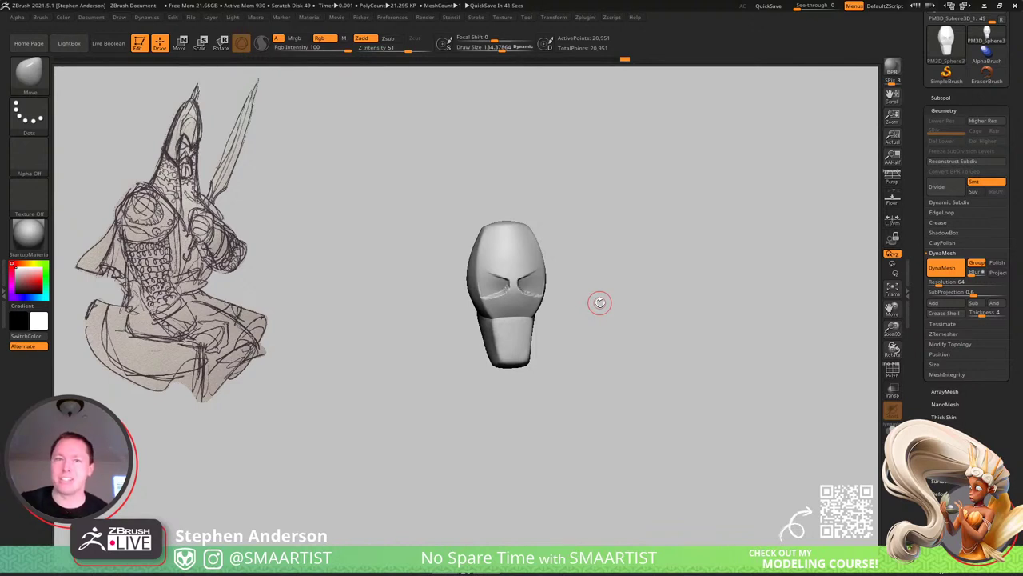
left_click_drag(532, 308, 508, 320)
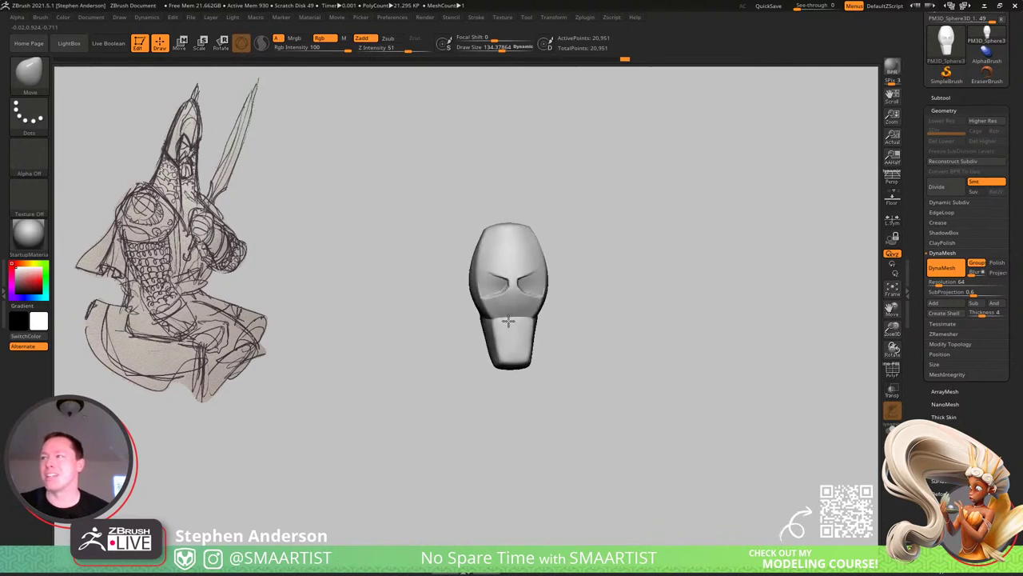
right_click_drag(509, 321, 504, 321)
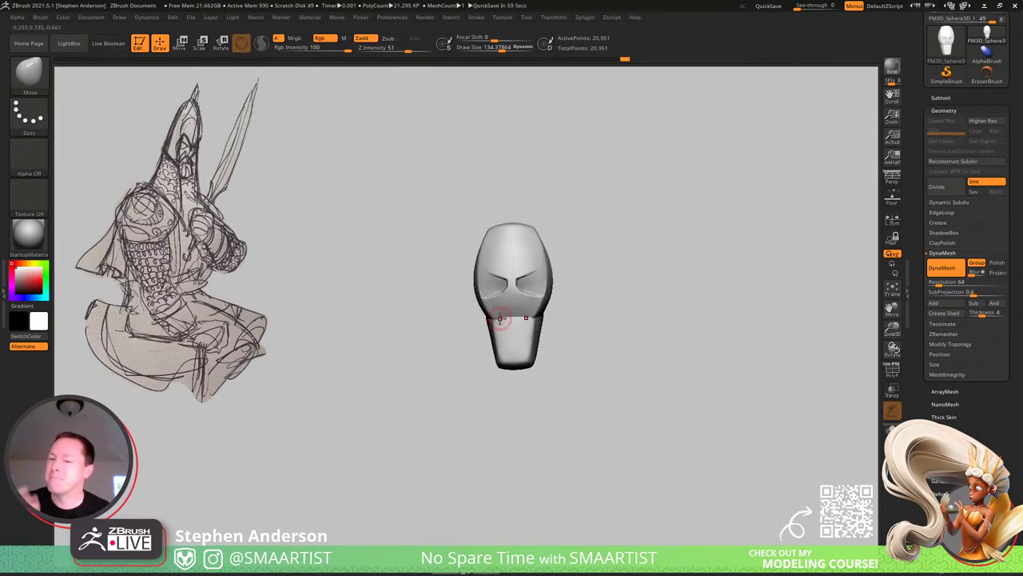
right_click_drag(517, 286, 620, 417)
mouse_move(470, 315)
left_mouse_down("shift")
mouse_move(498, 286)
mouse_move(506, 310)
mouse_move(545, 344)
left_mouse_up("shift")
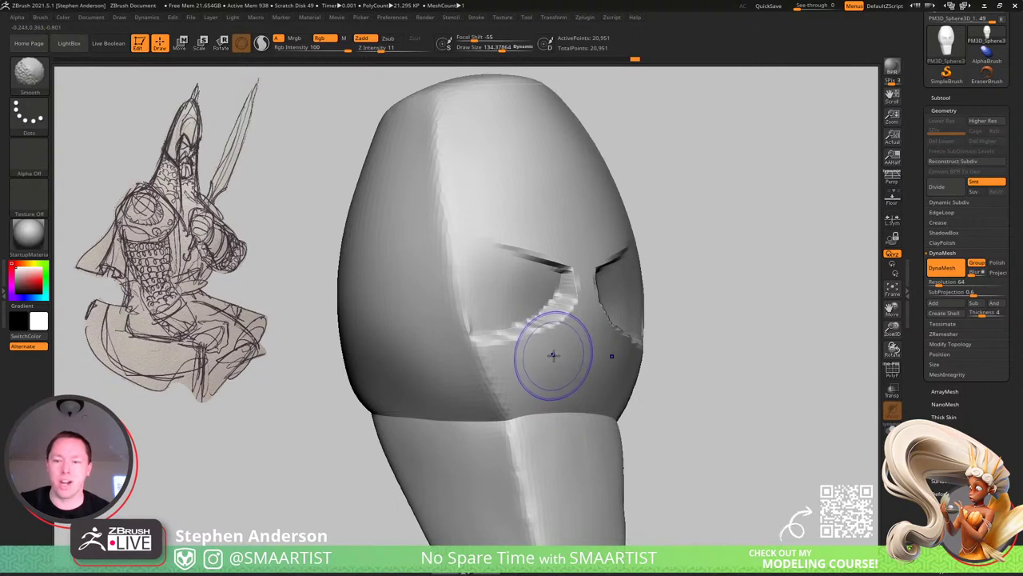
key("shift")
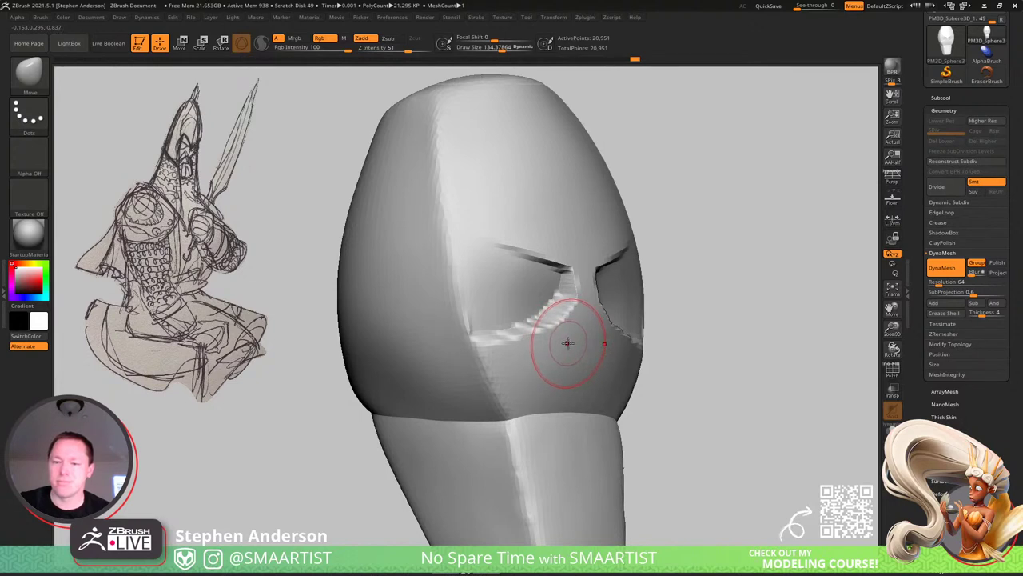
Insert a PolySphere from the IMM Primitives brush at waist height on the torso's side opposite the hollows.
mouse_move(571, 320)
right_mouse_down()
mouse_move(595, 294)
mouse_move(534, 264)
mouse_move(549, 274)
mouse_move(470, 348)
mouse_move(498, 327)
right_mouse_up()
key("b")
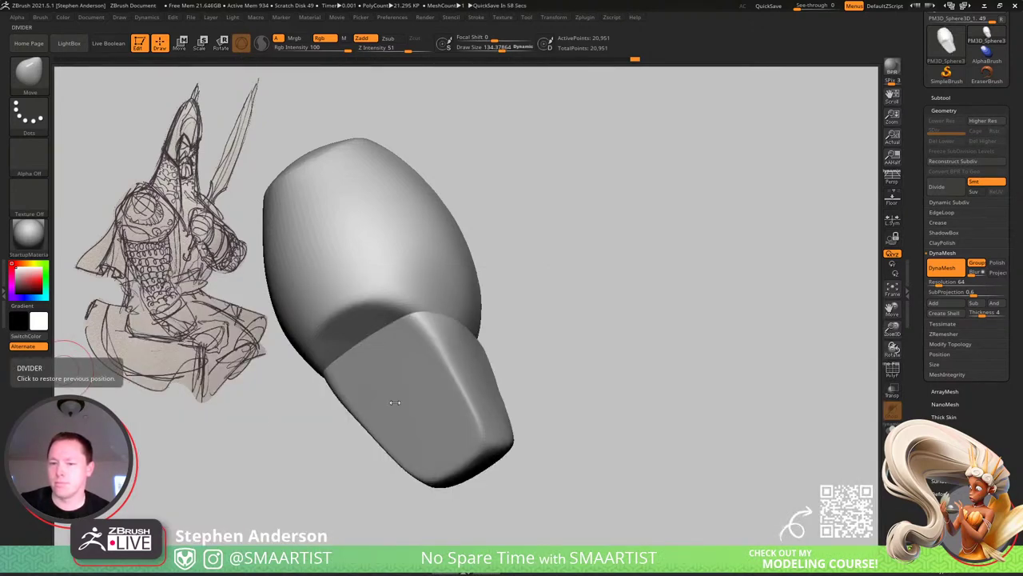
left_click_drag(507, 322, 370, 347)
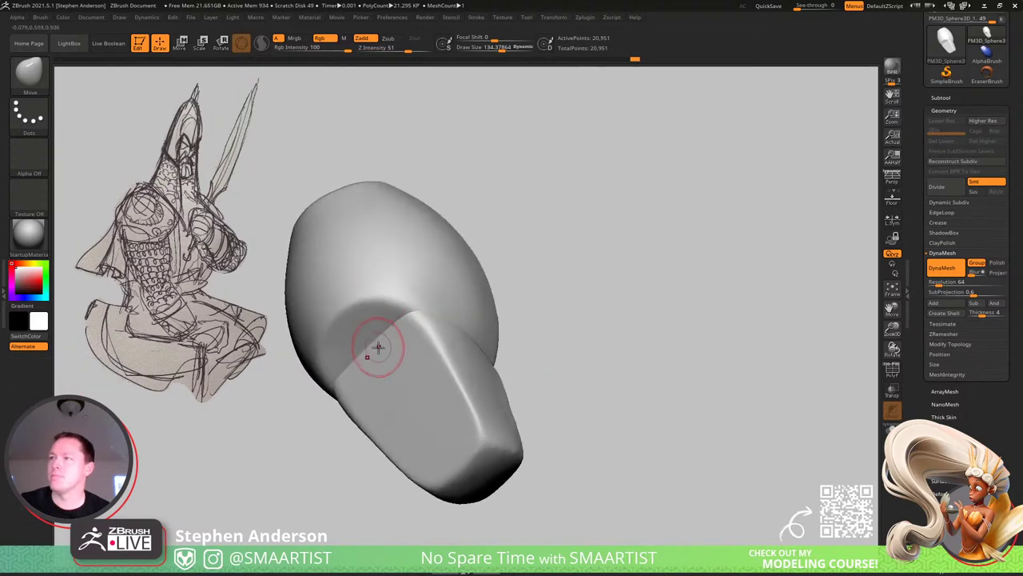
key("b")
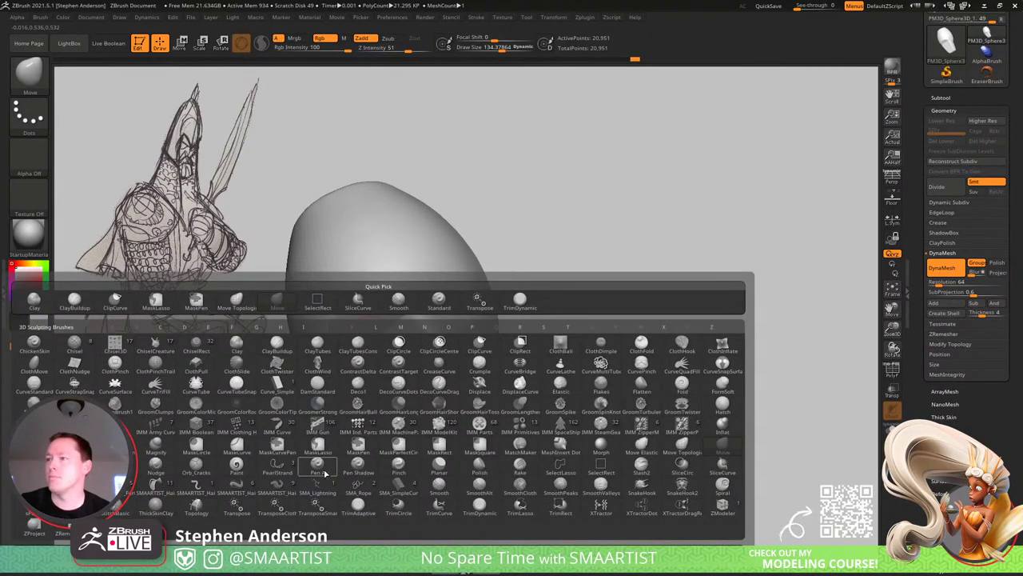
left_click(525, 430)
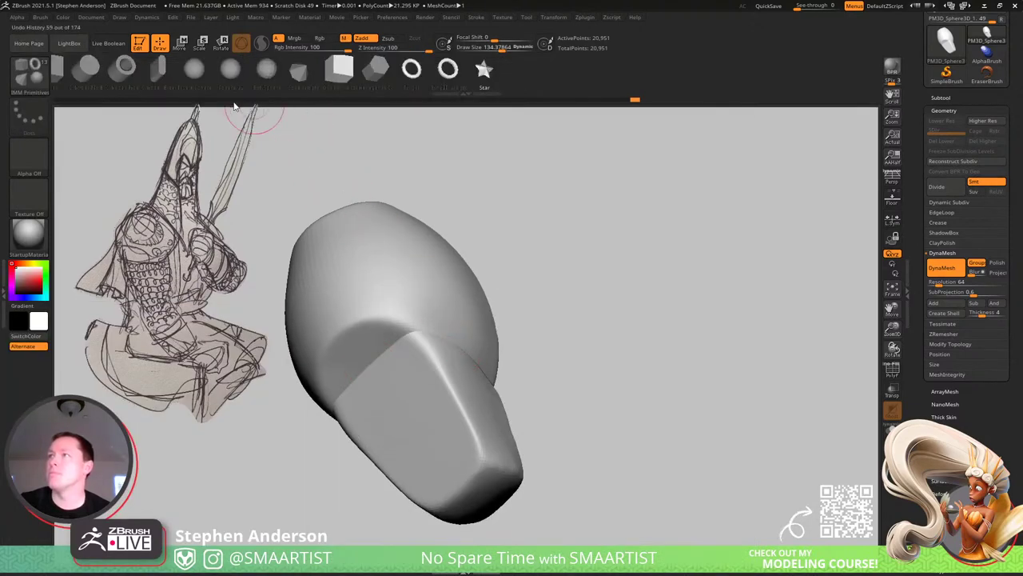
mouse_move(275, 174)
left_mouse_down()
mouse_move(384, 368)
mouse_move(368, 396)
left_mouse_up()
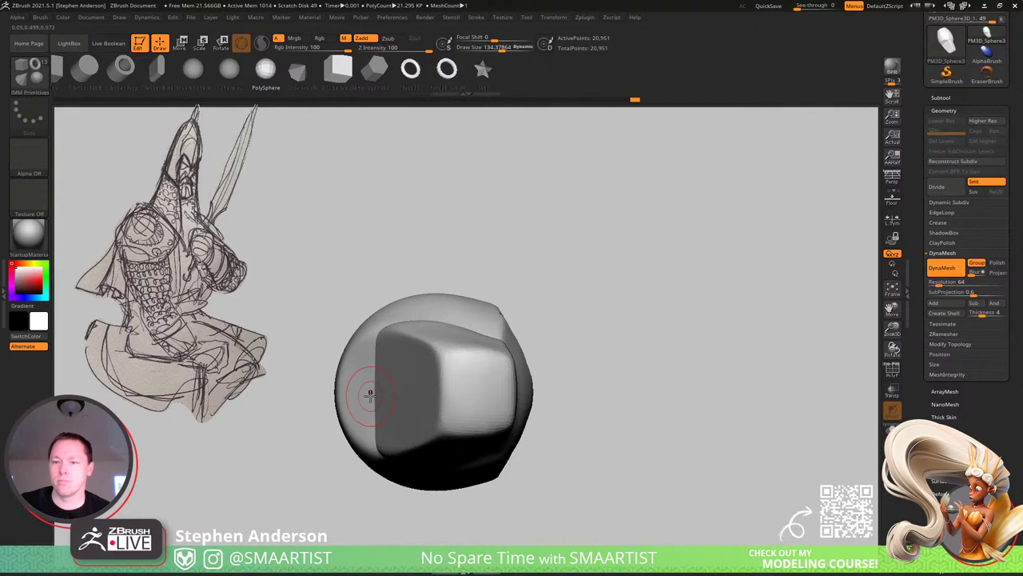
left_click_drag(370, 393, 374, 458)
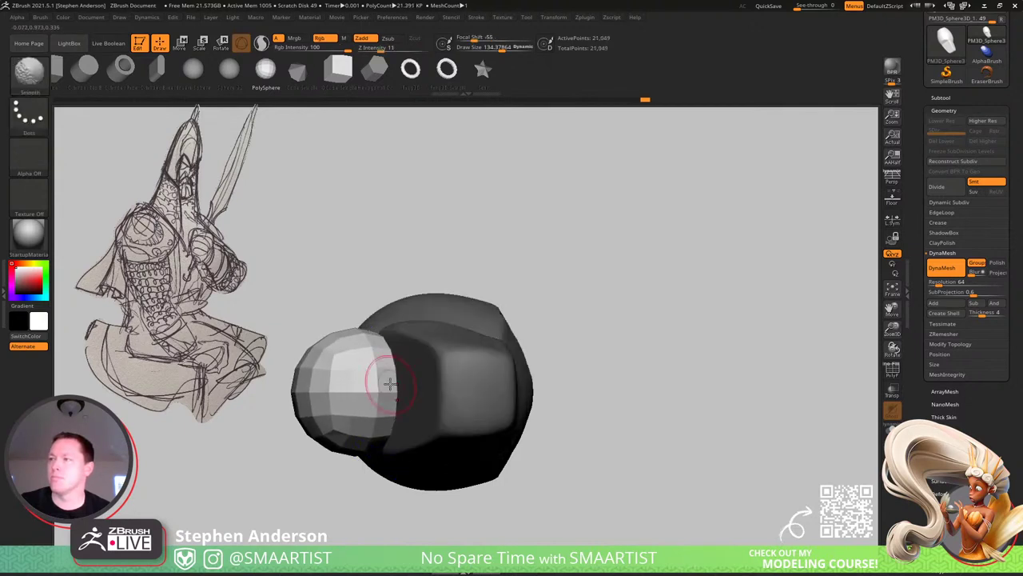
mouse_move(391, 381)
right_mouse_down()
mouse_move(407, 459)
mouse_move(397, 395)
right_mouse_up()
Reset the transform gizmo's orientation and scale the inserted sphere up evenly.
key("w")
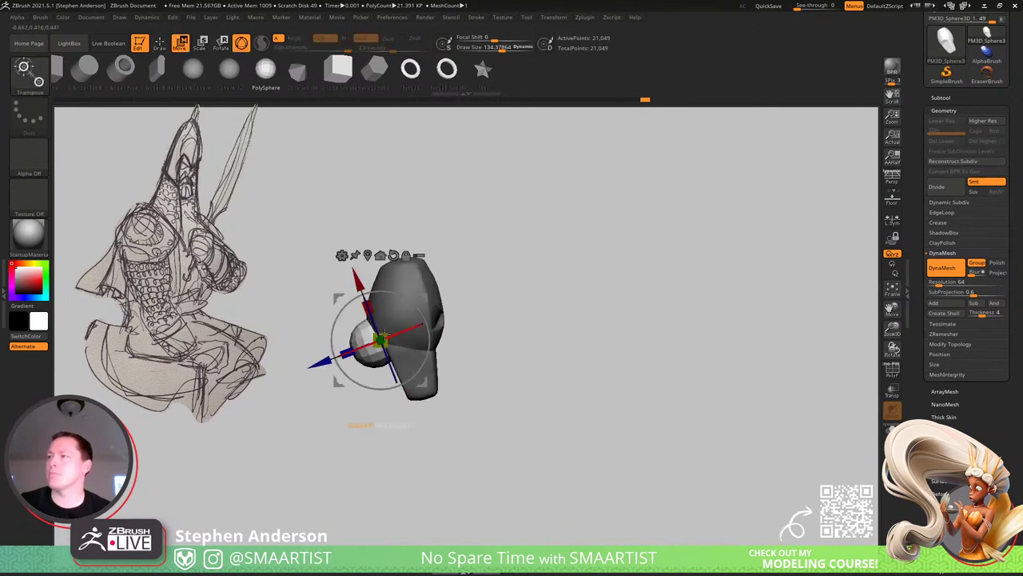
left_click(393, 256)
left_click_drag(381, 305, 385, 271)
key("ctrl+z")
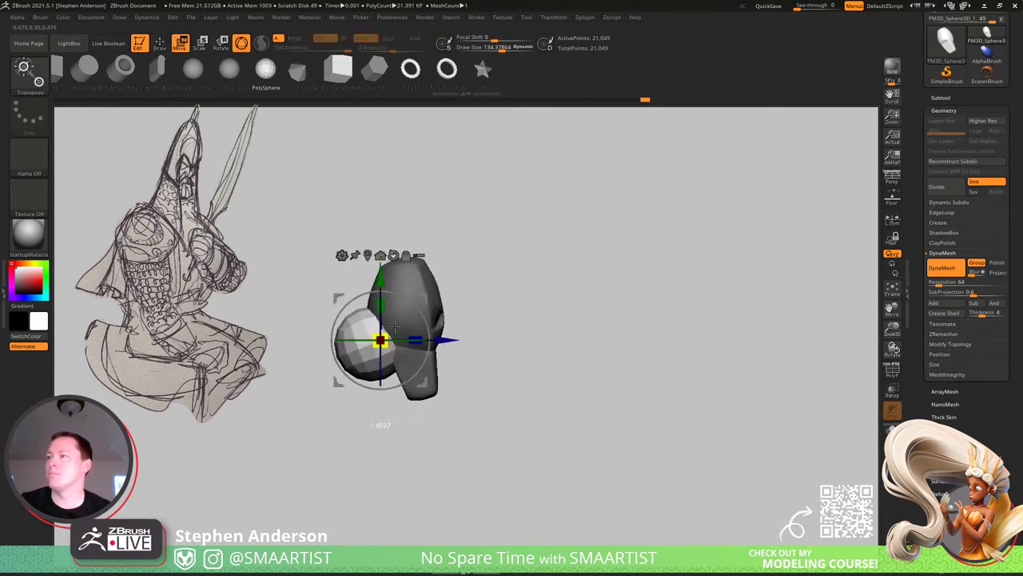
left_click_drag(420, 321, 431, 322)
left_click(394, 256)
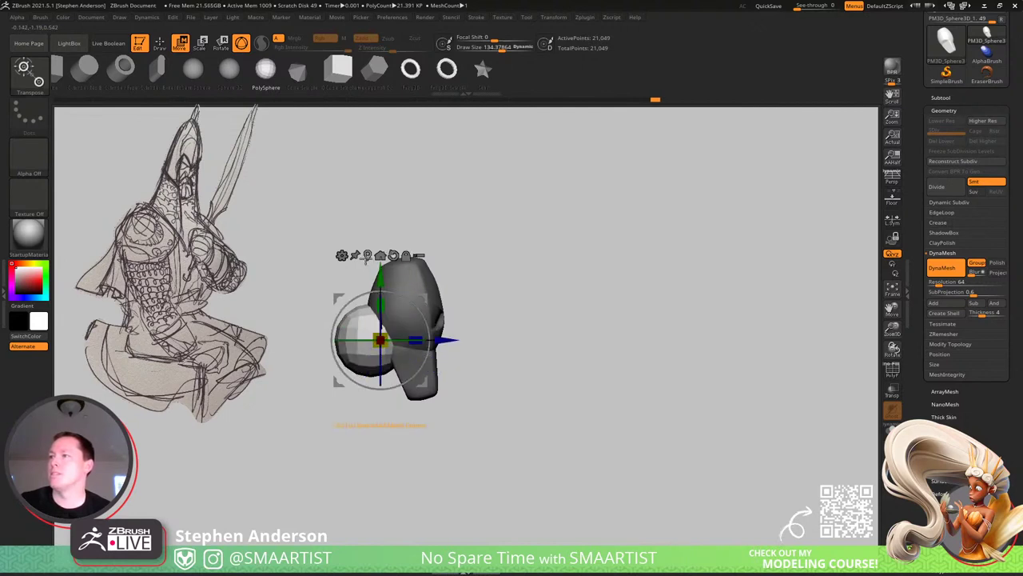
Try to apply the Extender deformer to the inserted sphere.
left_click(368, 256)
left_click(335, 252)
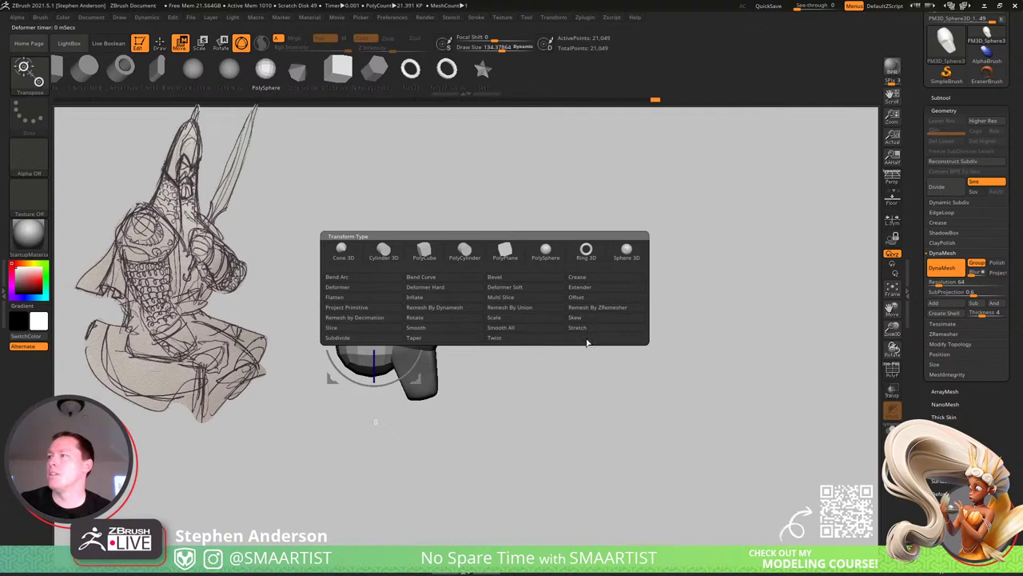
left_click(595, 289)
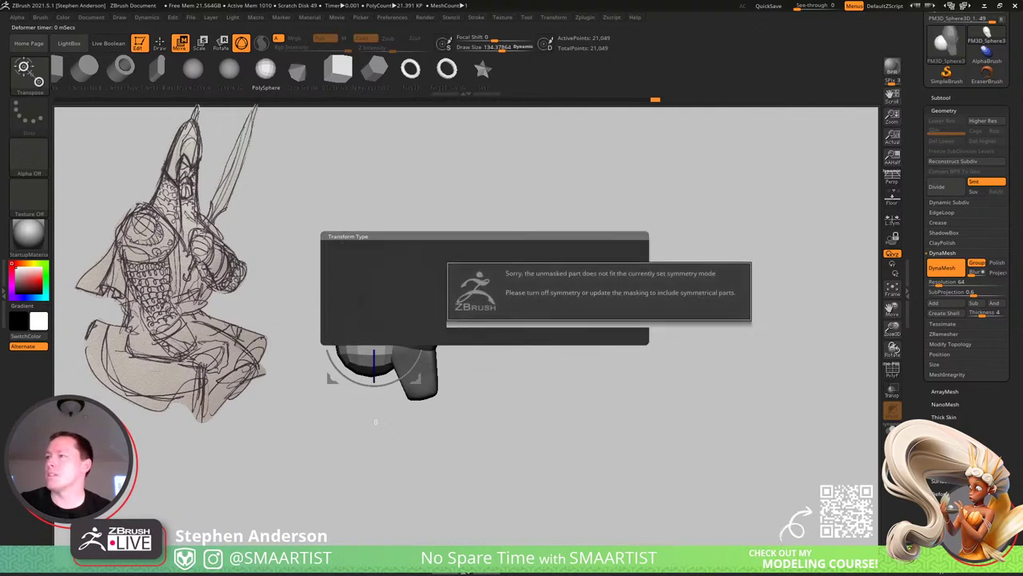
left_click(680, 356)
Center the gizmo on the sphere, stretch it vertically into a tall capsule with the Extender deformer and accept the result.
left_click_drag(432, 327, 468, 333)
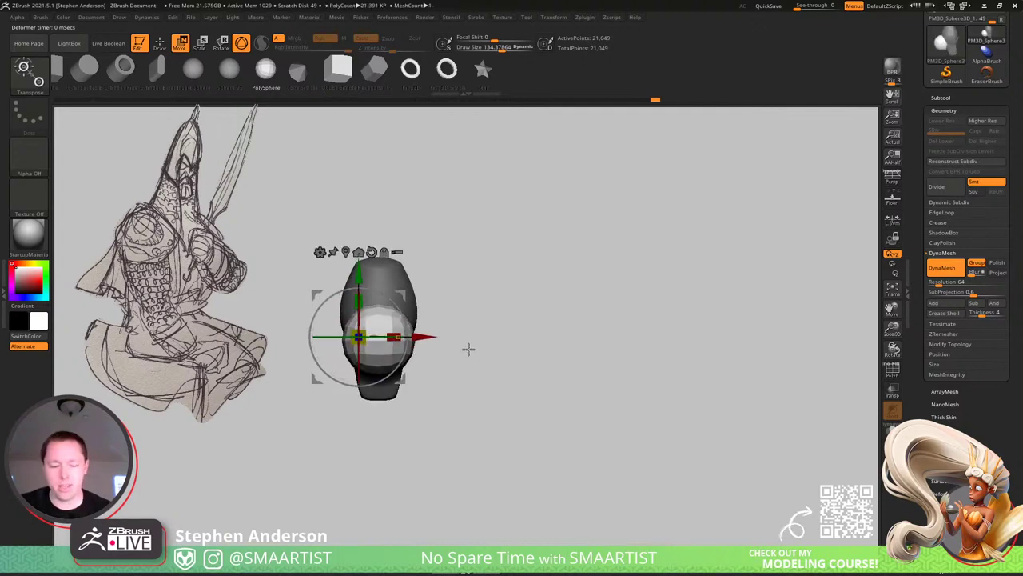
left_click(345, 252)
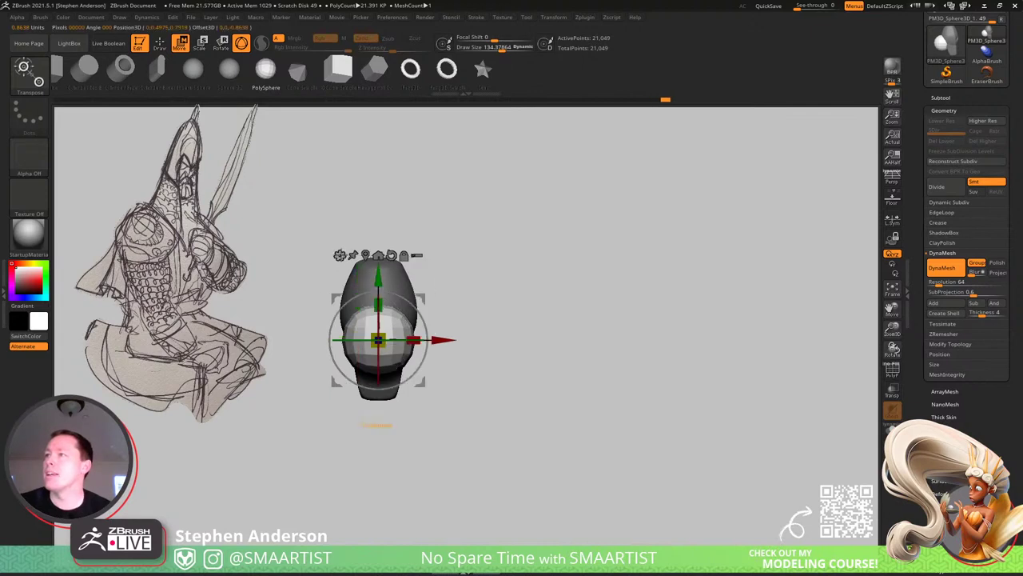
left_click(340, 254)
left_click(601, 289)
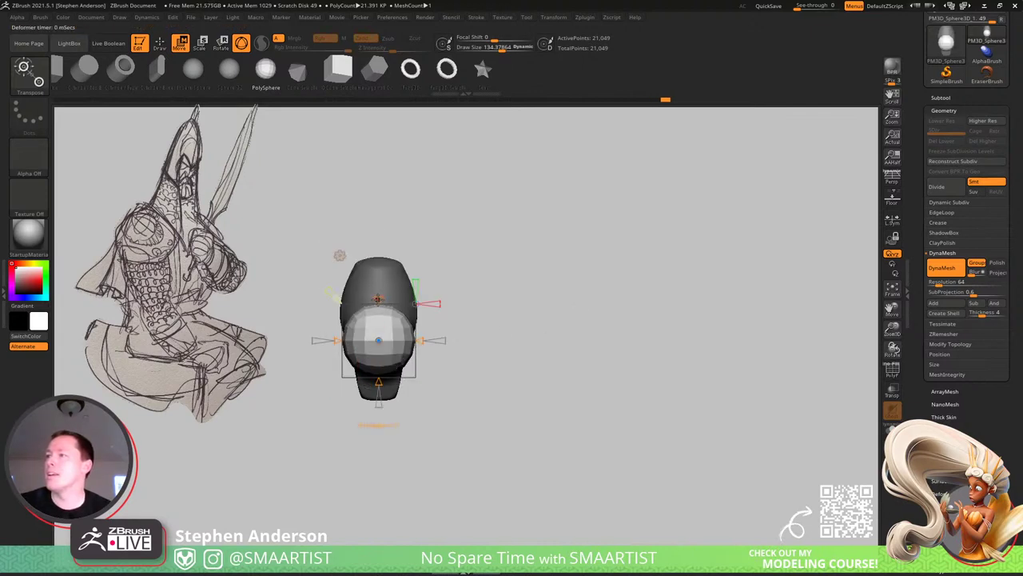
left_click_drag(378, 300, 375, 274)
left_click_drag(542, 272, 482, 273)
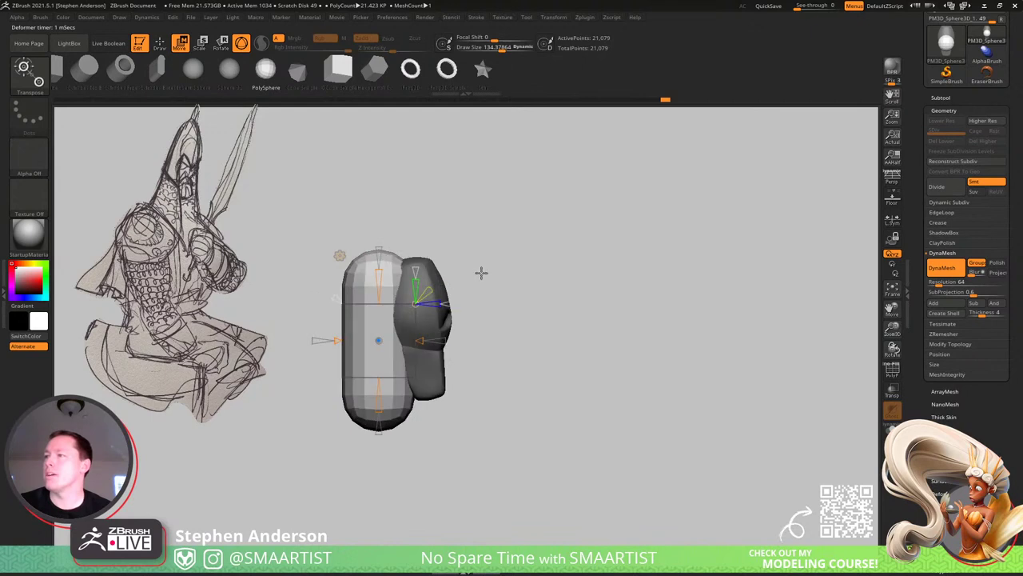
left_click(340, 254)
left_click(482, 271)
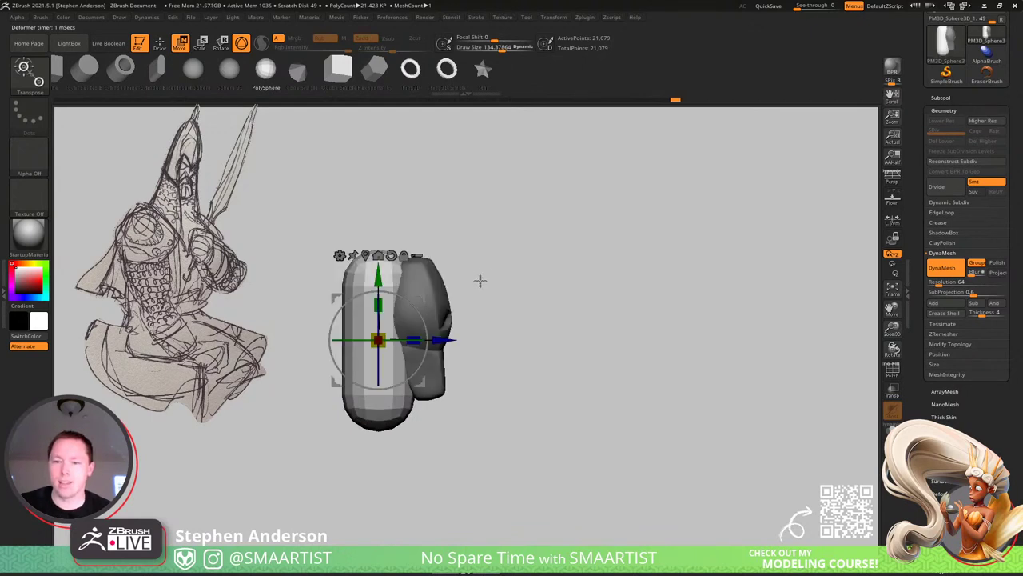
Move the capsule down beneath the chest and shorten its lower end with the Move brush at a draw size of about 859.
left_click_drag(453, 344, 473, 409)
key("b")
key("m")
key("v")
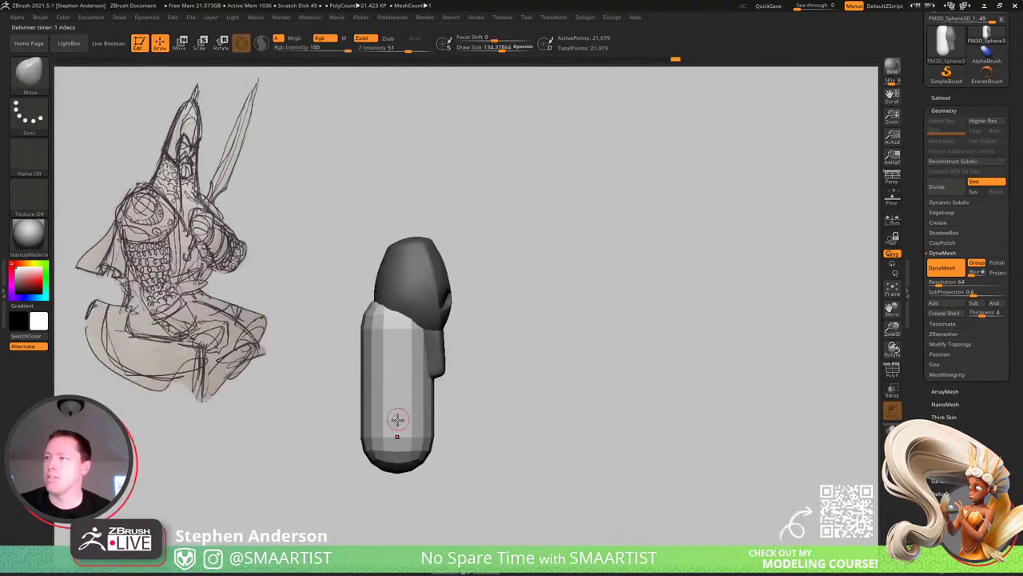
key("s")
left_click_drag(403, 472, 409, 471)
mouse_move(388, 463)
right_mouse_down()
mouse_move(416, 464)
mouse_move(363, 461)
mouse_move(375, 467)
right_mouse_up()
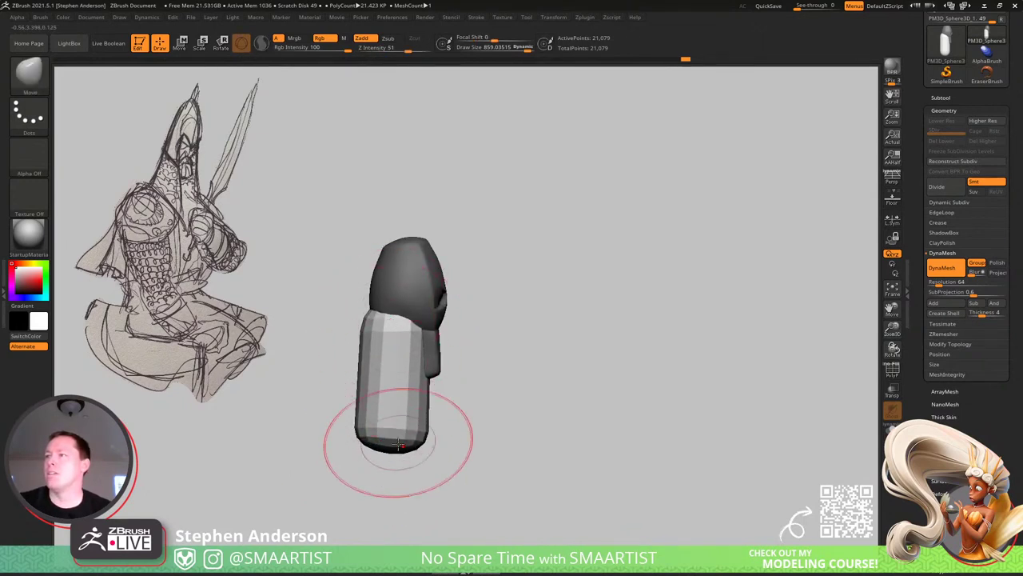
key("s")
left_click_drag(428, 439, 418, 437)
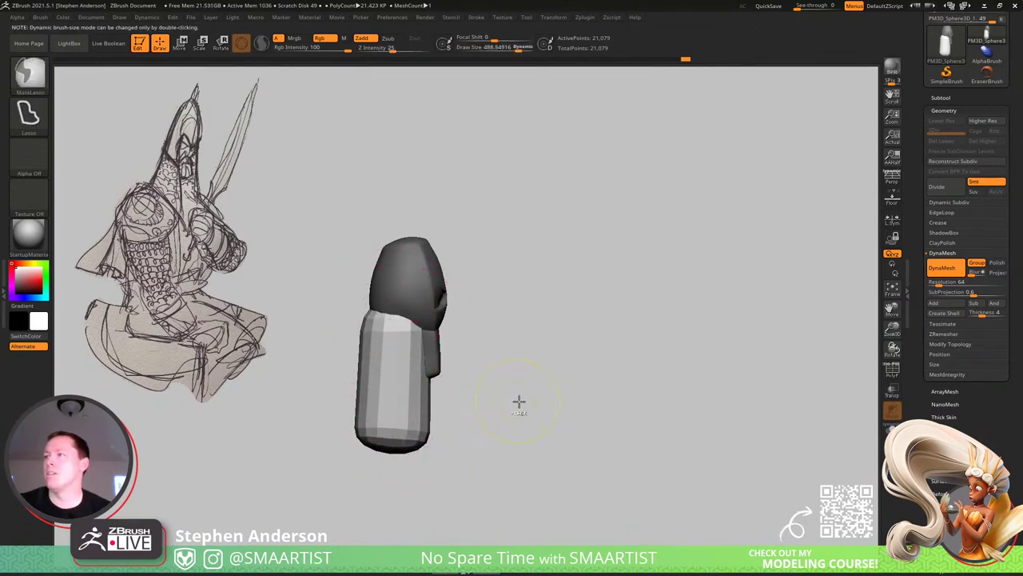
Invert the mask, adjust the chest and pelvis position slightly against the capsule, and invert the mask back.
left_click(518, 402, "ctrl")
key("w")
left_click_drag(424, 345, 456, 339)
key("q")
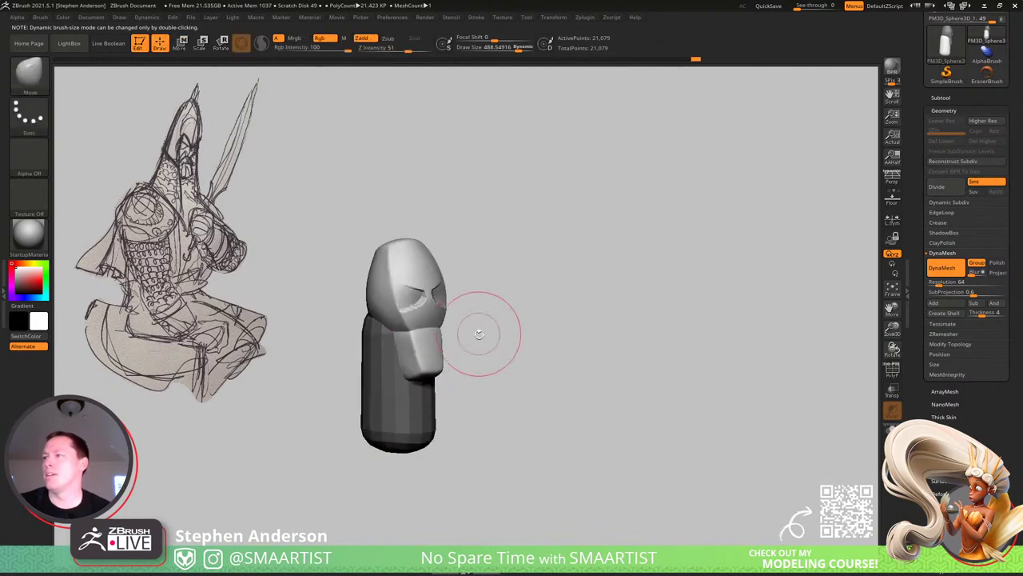
left_click(490, 415, "ctrl")
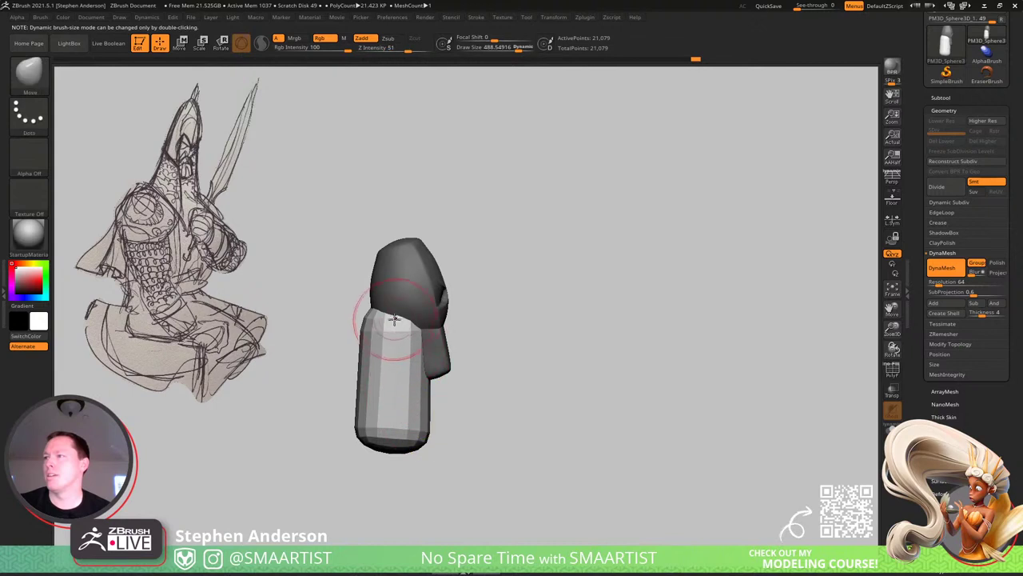
Taper the upper part of the neck capsule and raise its lower end using the Move brush at a draw size of about 971, and clear the mask.
key("s")
left_click_drag(386, 320, 409, 324)
right_click_drag(417, 326, 470, 339)
left_click_drag(434, 330, 425, 327)
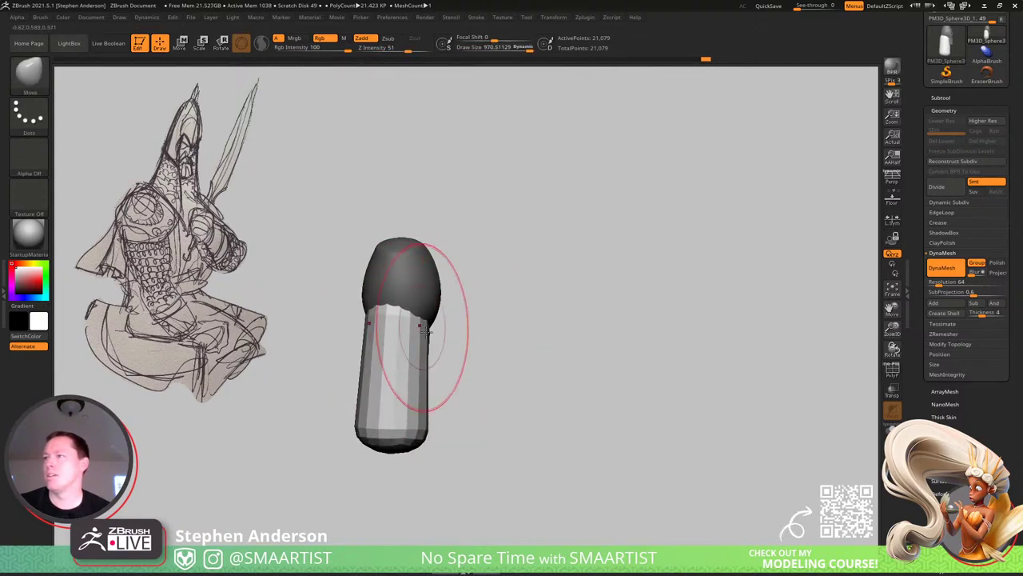
mouse_move(426, 442)
right_mouse_down()
mouse_move(366, 411)
mouse_move(342, 413)
right_mouse_up()
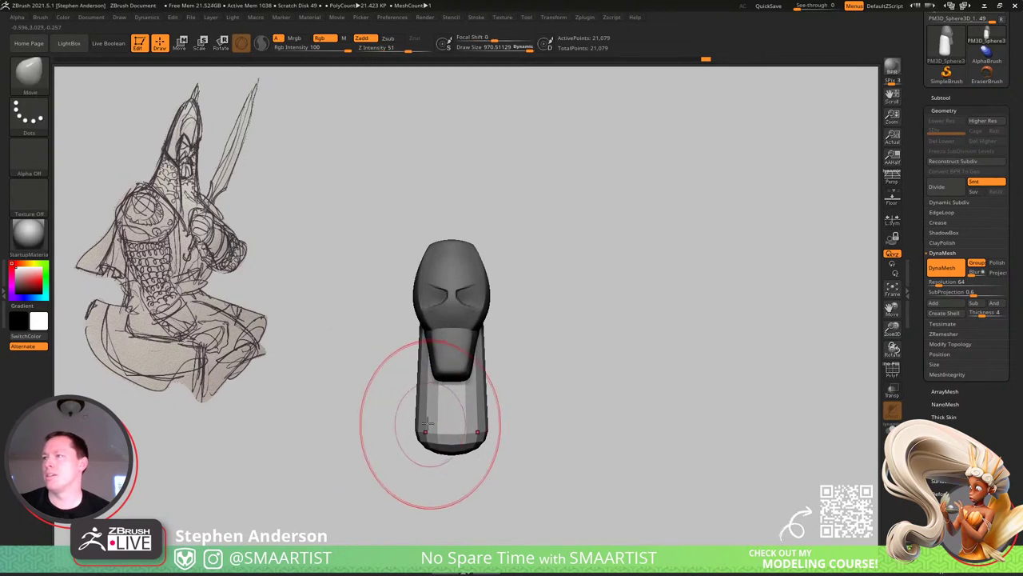
left_click_drag(450, 433, 449, 428)
mouse_move(445, 434)
right_mouse_down()
mouse_move(455, 436)
mouse_move(411, 430)
right_mouse_up()
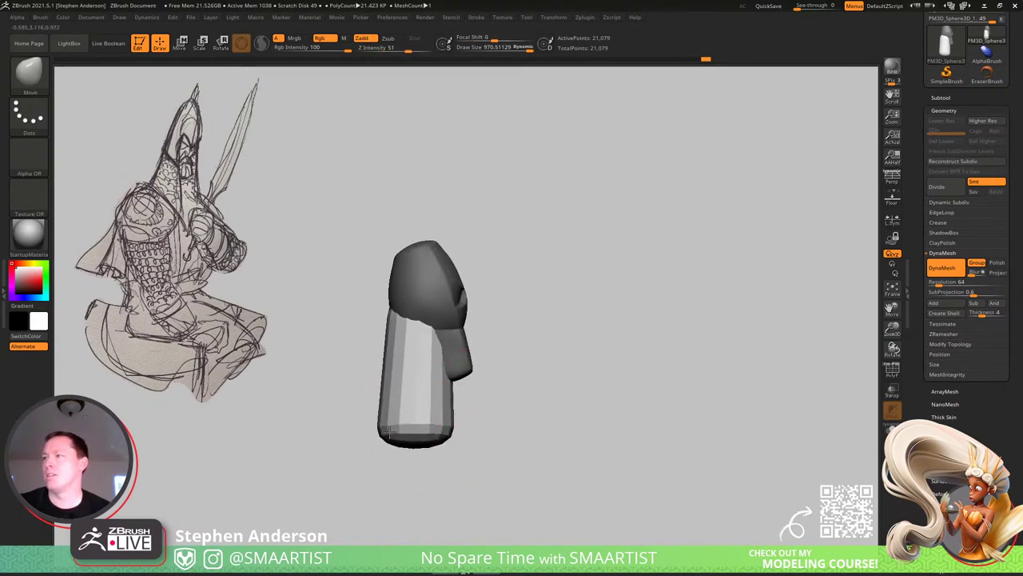
mouse_move(536, 368)
right_mouse_down("ctrl")
mouse_move(617, 376)
mouse_move(569, 367)
right_mouse_up("ctrl")
left_click_drag(629, 324, 671, 390, "ctrl")
right_click_drag(670, 390, 562, 350, "ctrl")
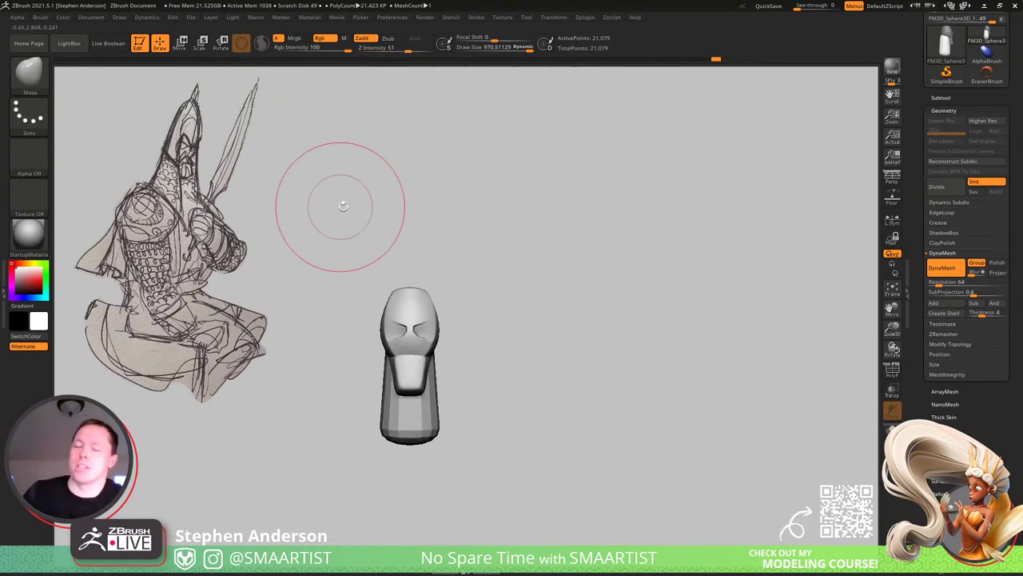
Insert a PolySphere from the IMM Primitives brush at the base of the neck capsule, slightly wider than the neck.
key("b")
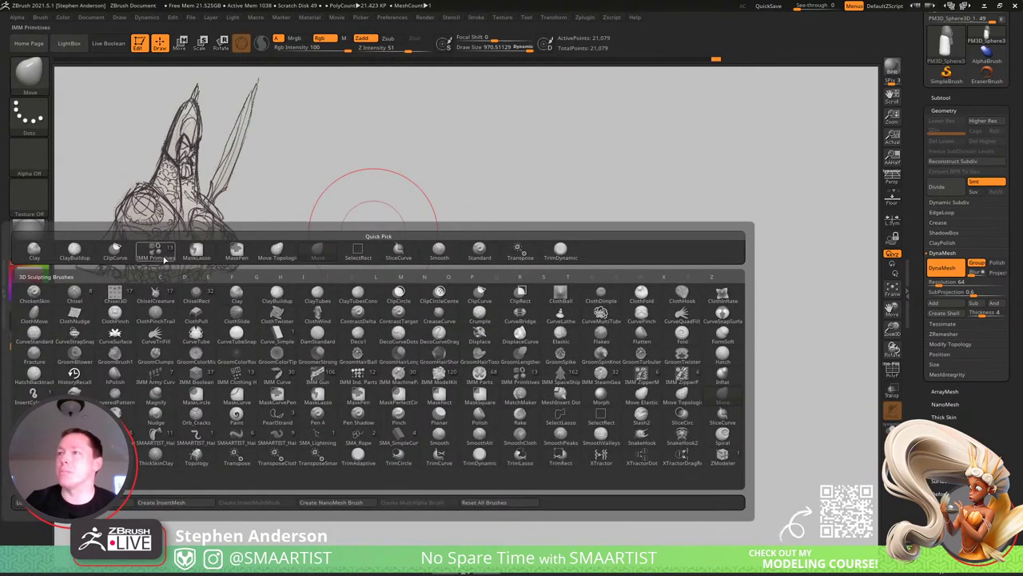
left_click(156, 250)
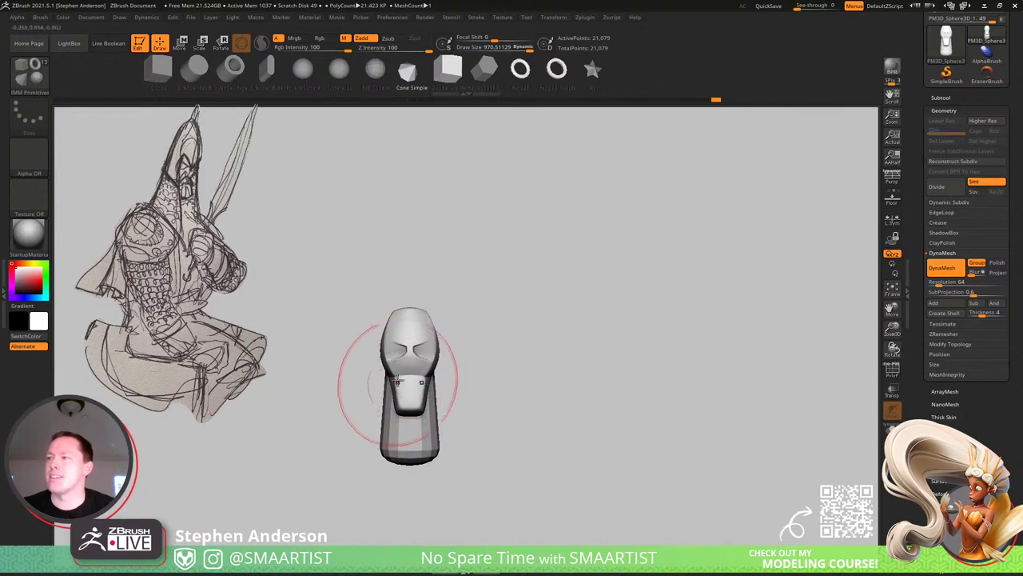
mouse_move(402, 381)
right_mouse_down()
mouse_move(450, 379)
mouse_move(428, 430)
mouse_move(458, 364)
right_mouse_up()
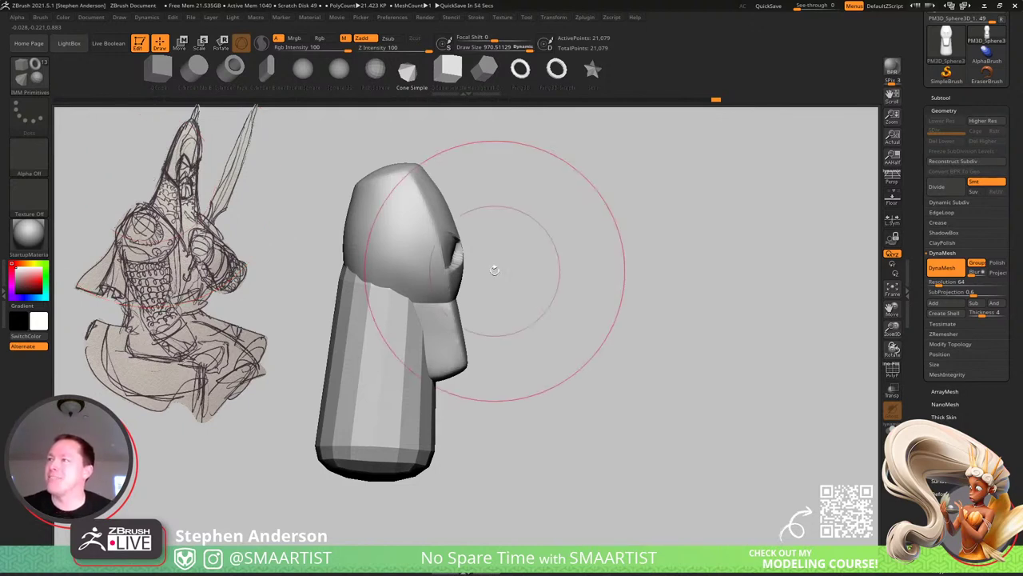
left_click_drag(510, 317, 475, 314)
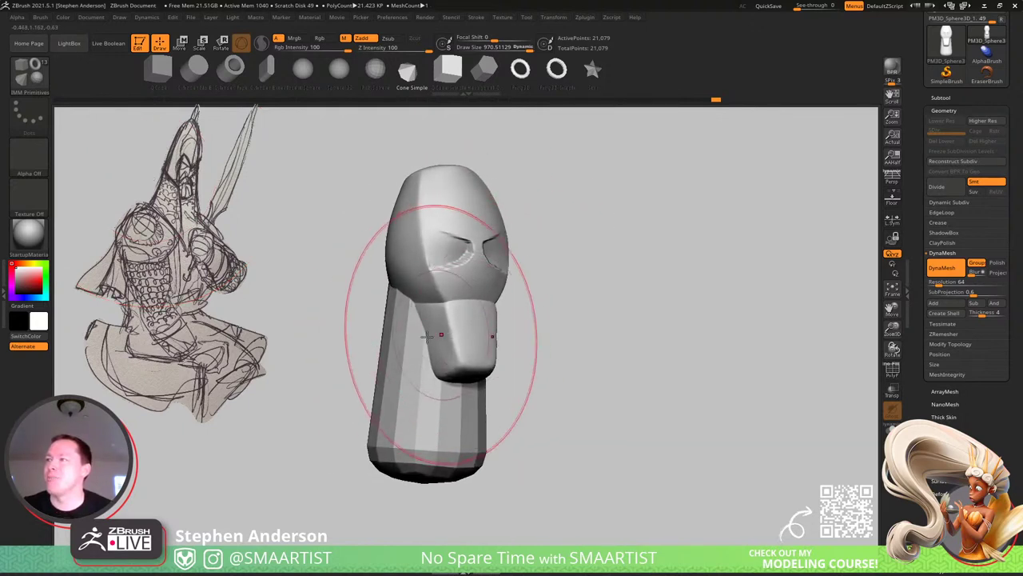
key("ctrl+a")
left_click_drag(682, 350, 658, 342, "ctrl")
left_click_drag(547, 422, 533, 424)
left_click_drag(499, 424, 534, 427)
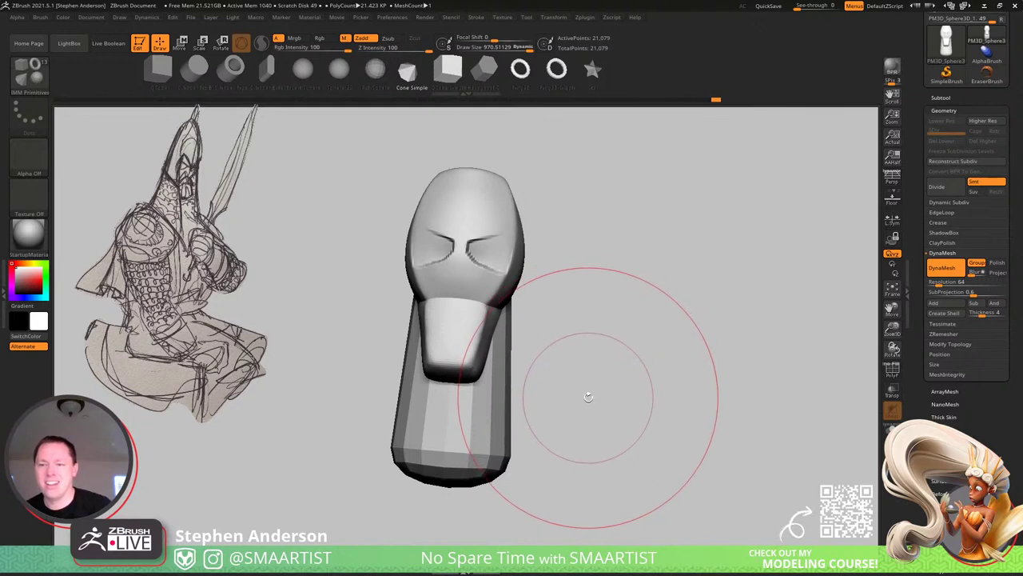
mouse_move(590, 393)
left_mouse_down()
mouse_move(642, 395)
mouse_move(571, 389)
mouse_move(599, 408)
mouse_move(572, 317)
left_mouse_up()
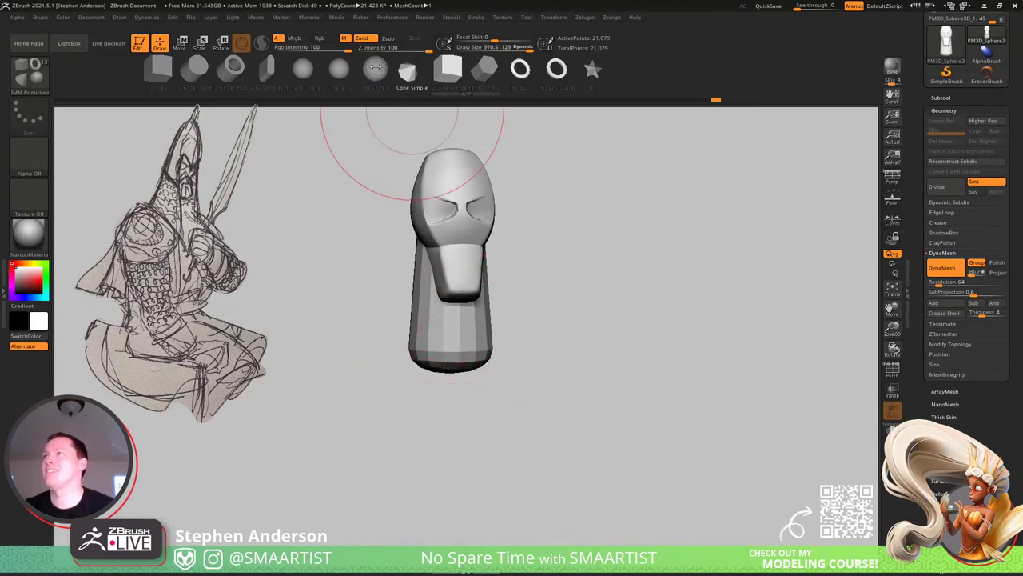
left_click(376, 66)
mouse_move(503, 382)
left_mouse_down()
mouse_move(504, 231)
mouse_move(448, 313)
mouse_move(461, 382)
left_mouse_up()
mouse_move(545, 270)
left_mouse_down()
mouse_move(530, 349)
mouse_move(490, 323)
left_mouse_up()
mouse_move(489, 323)
right_mouse_down()
mouse_move(552, 340)
mouse_move(514, 326)
mouse_move(523, 384)
right_mouse_up()
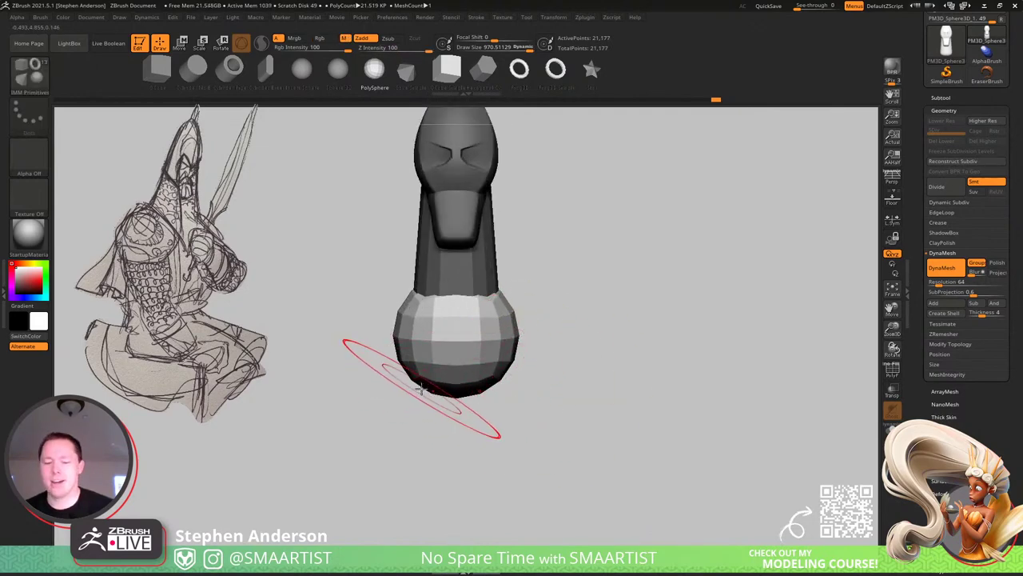
Stretch the inserted sphere sideways into a broad shoulder capsule with the Extender deformer and accept the result.
key("b")
key("m")
key("v")
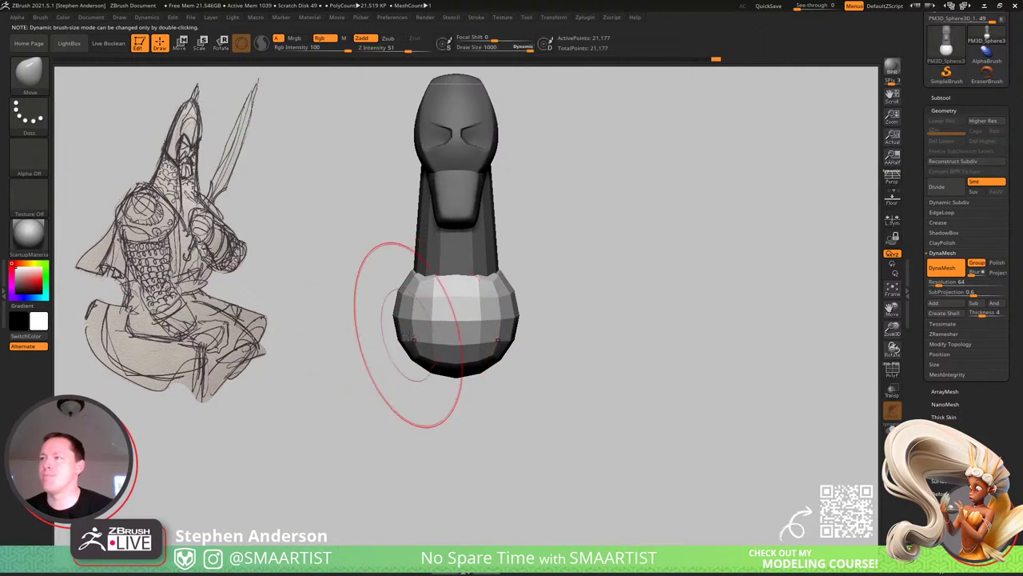
key("w")
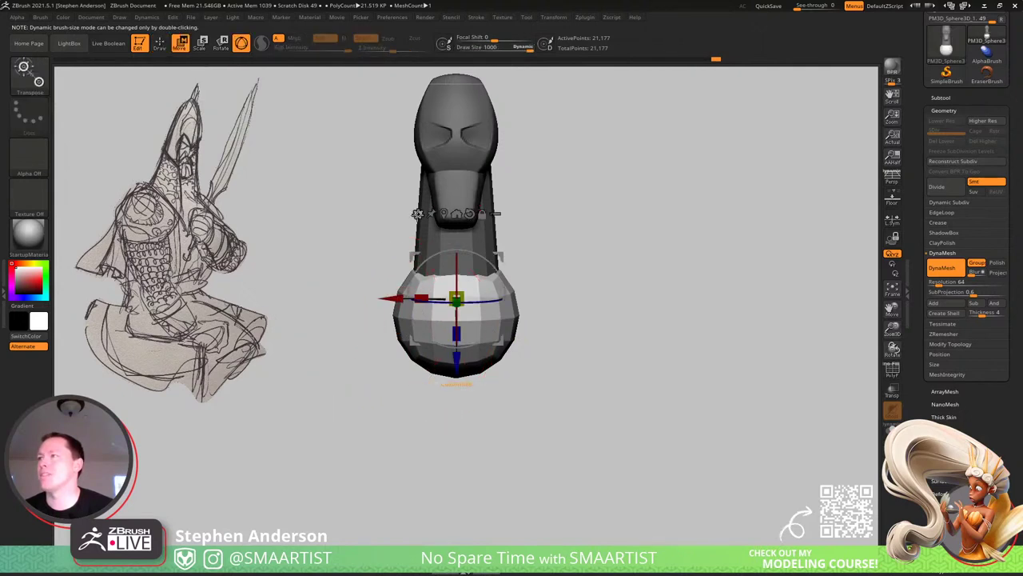
left_click(417, 213)
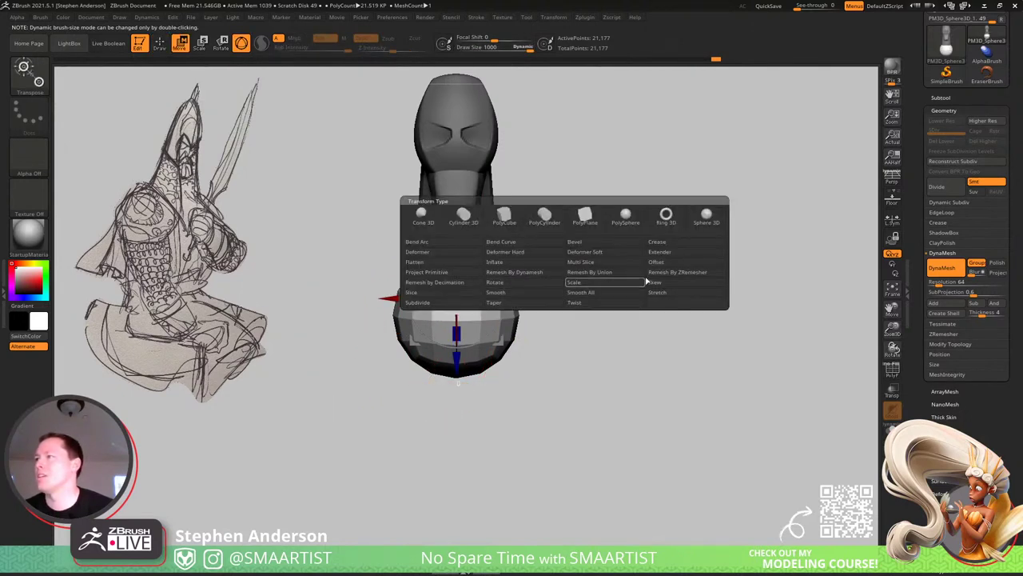
left_click(668, 253)
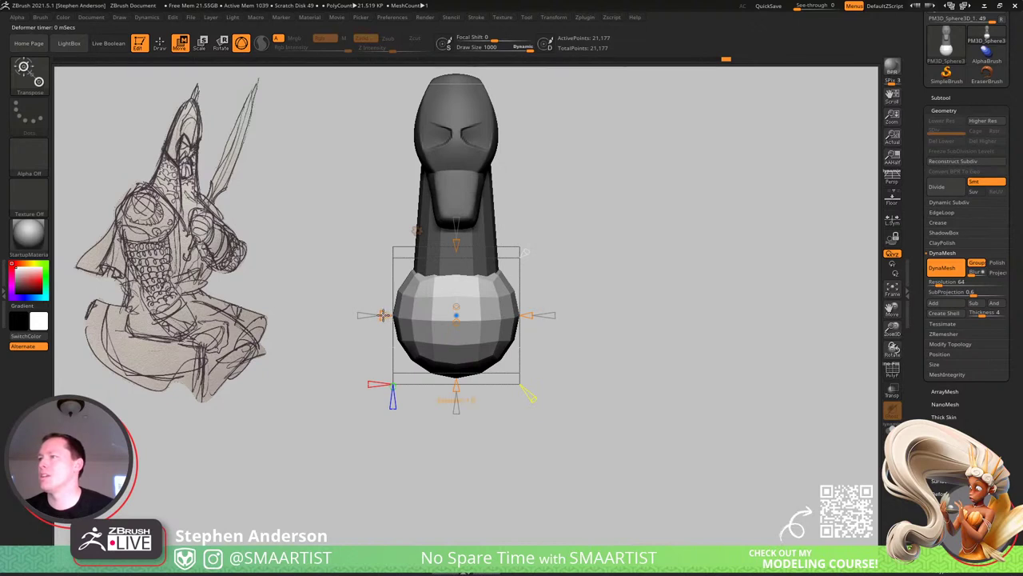
left_click_drag(382, 315, 340, 315)
left_click_drag(616, 279, 676, 266)
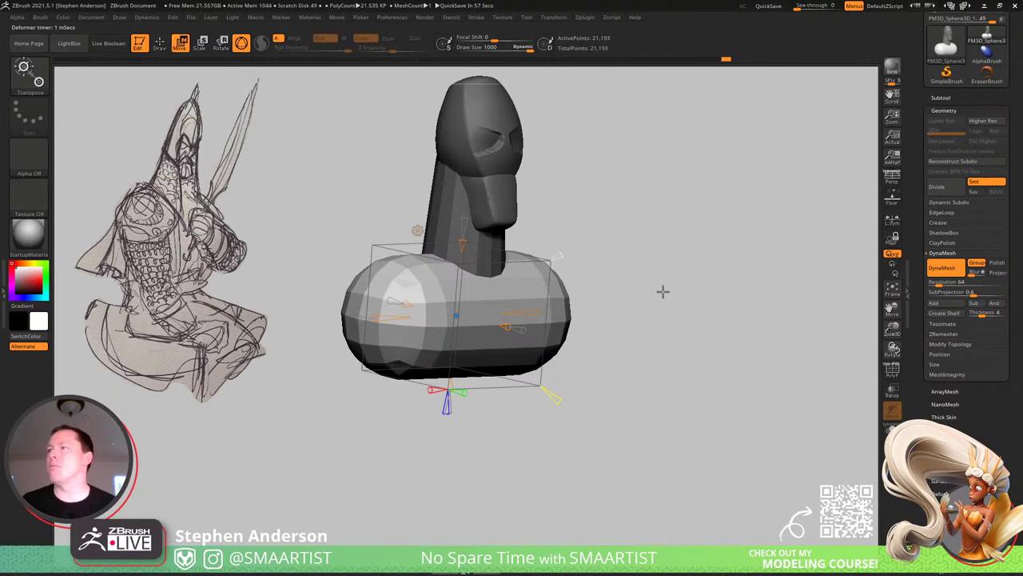
left_click_drag(663, 291, 690, 281)
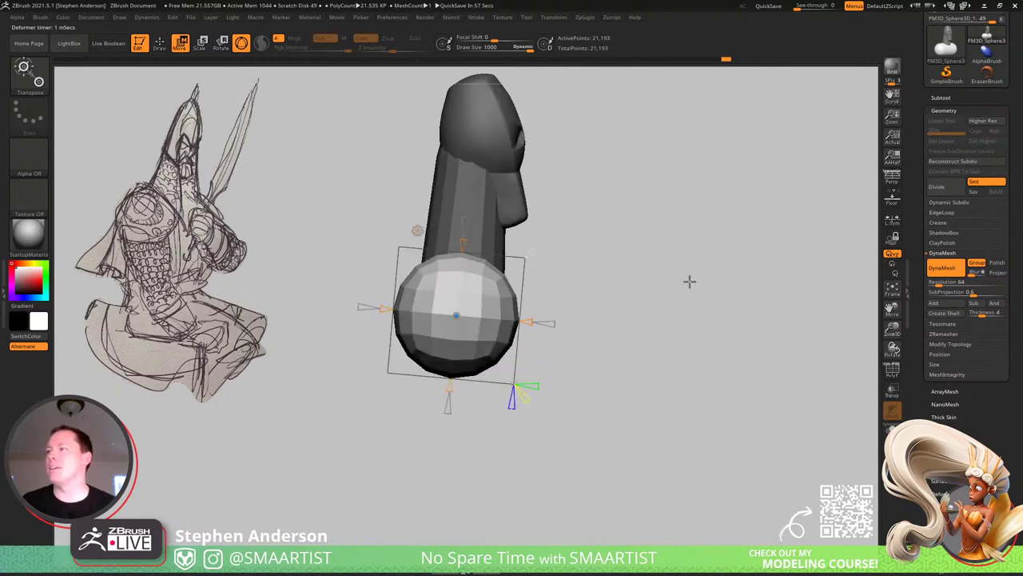
left_click(417, 232)
left_click(559, 232)
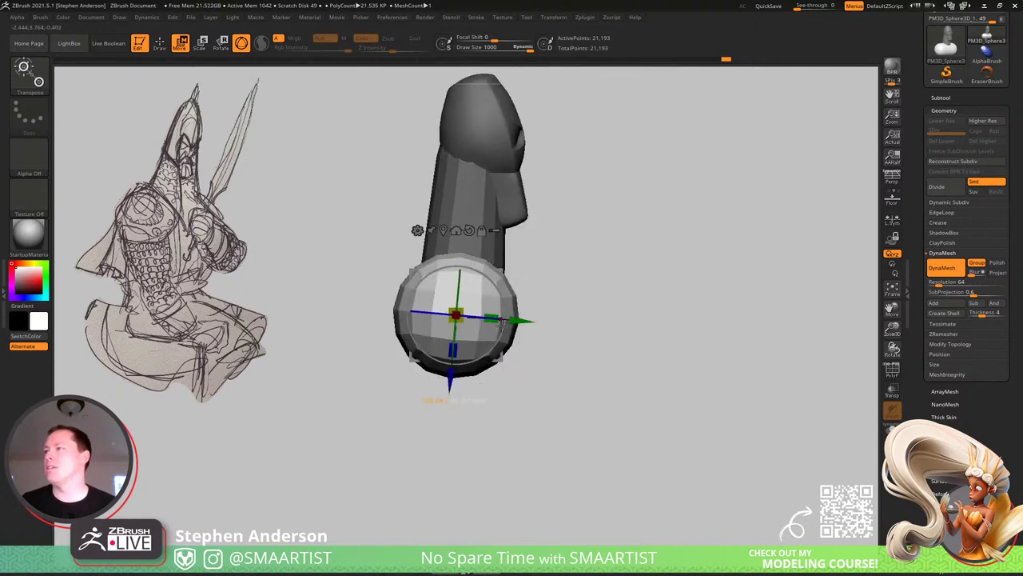
Duplicate the shoulder capsule downward, extend the copy vertically into a torso block with the Extender deformer and accept it.
left_click_drag(453, 382, 448, 427, "ctrl")
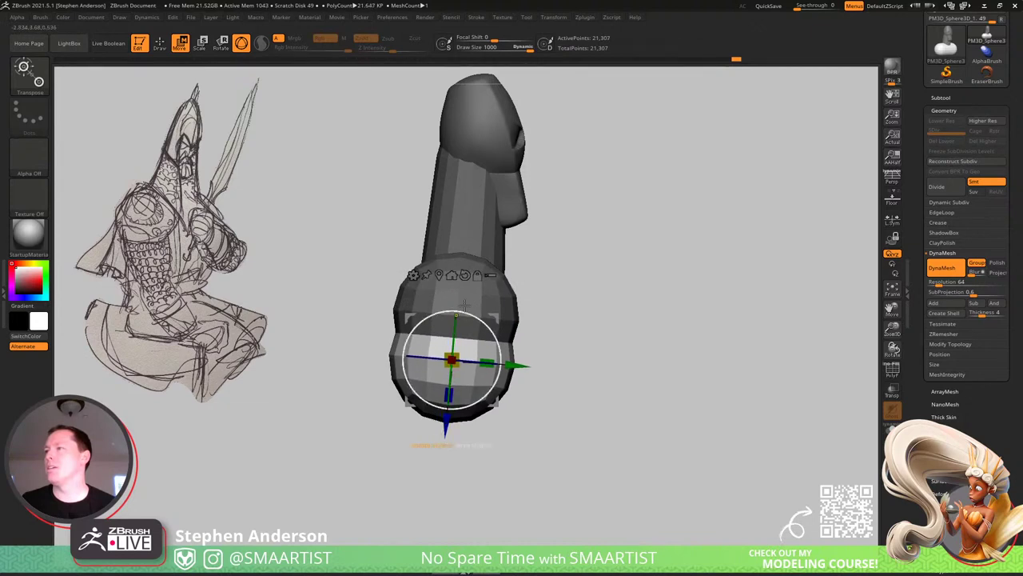
left_click(413, 275)
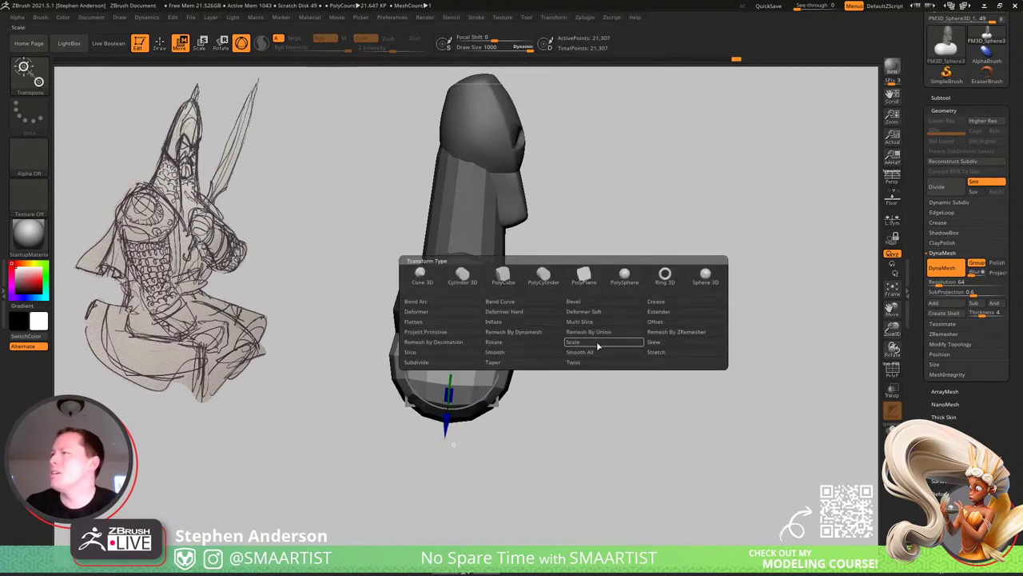
left_click(666, 311)
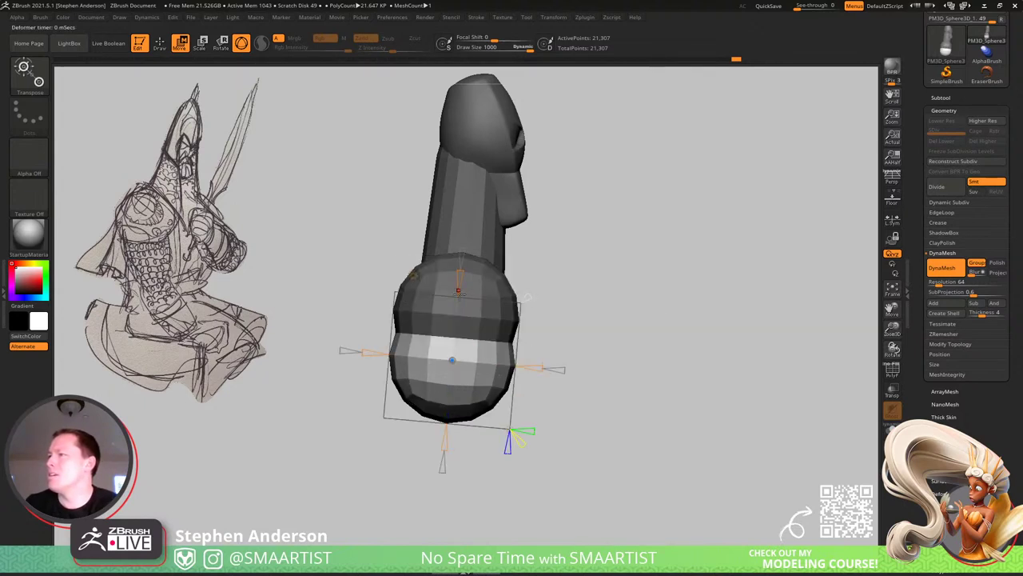
left_click_drag(460, 275, 461, 255)
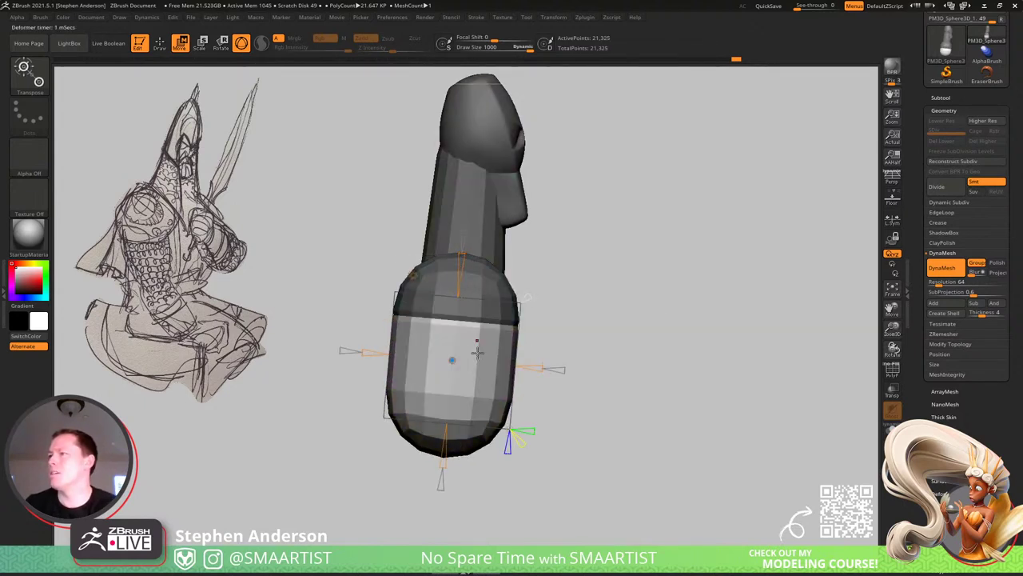
left_click(413, 275)
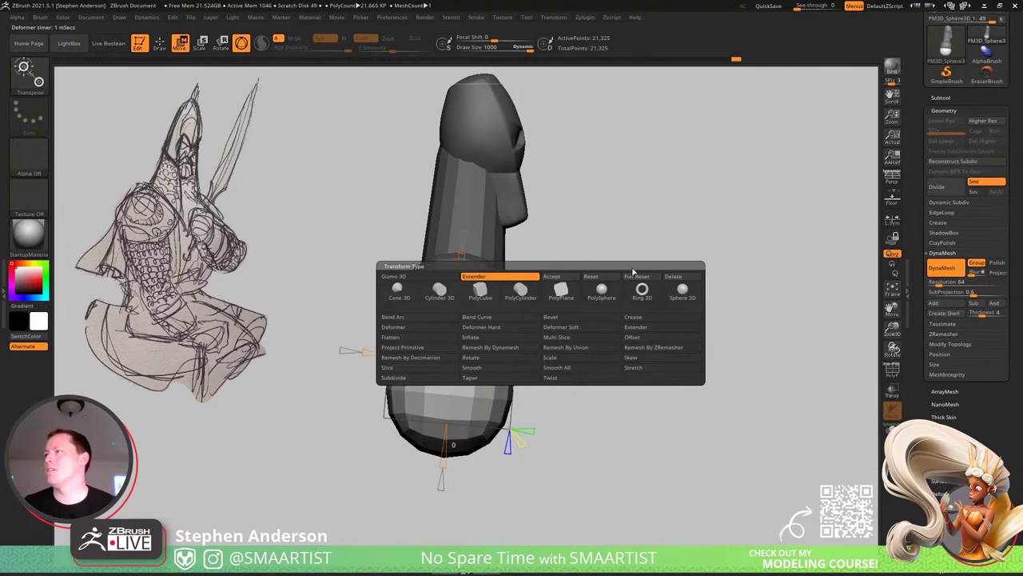
left_click(559, 277)
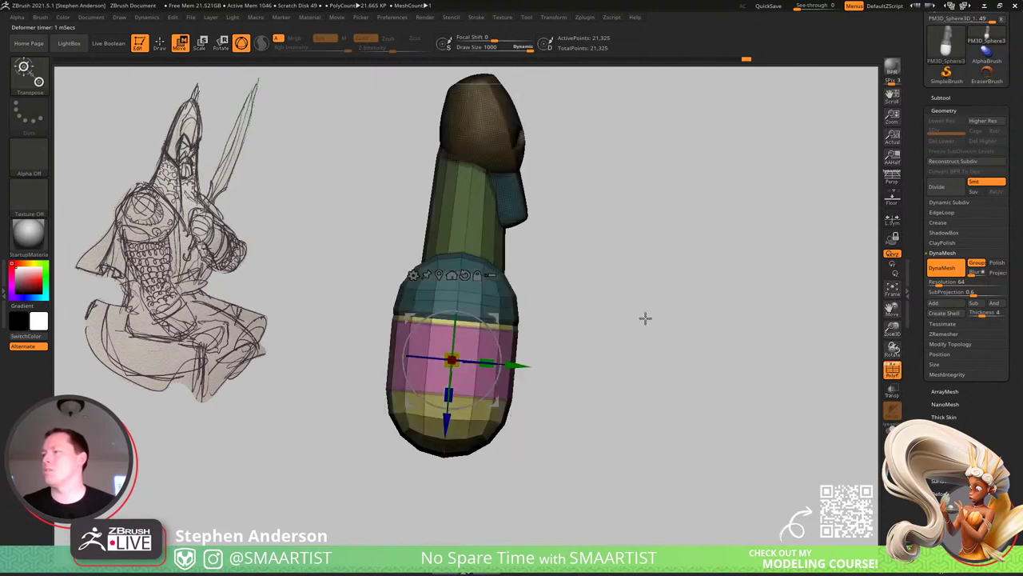
Show the polygroups and narrow the torso block slightly along X with the gizmo.
left_click_drag(645, 317, 666, 320)
left_click_drag(481, 338, 511, 333)
mouse_move(637, 293)
left_mouse_down()
mouse_move(610, 291)
mouse_move(640, 293)
left_mouse_up()
key("q")
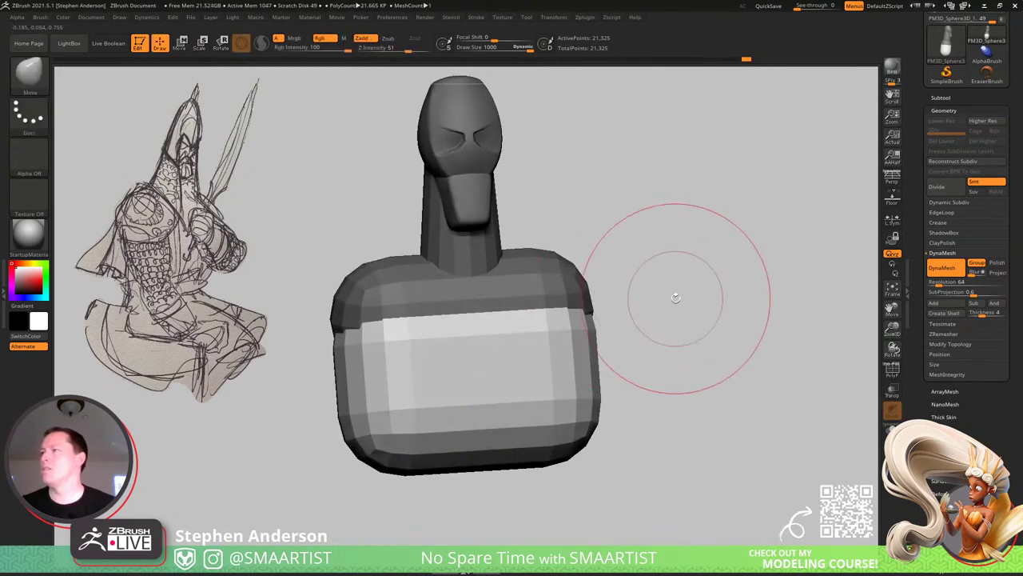
key("shift+f")
key("w")
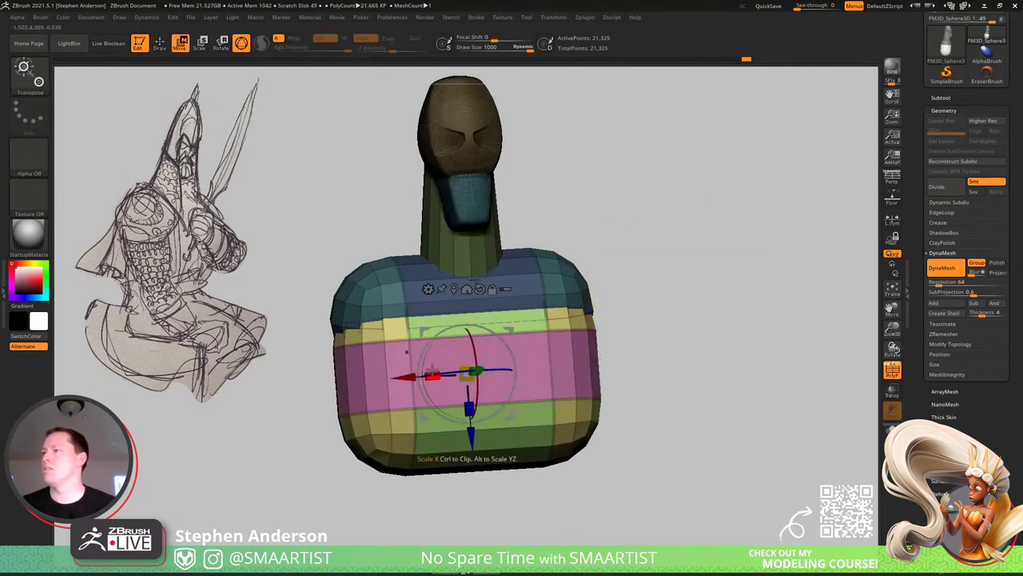
left_click_drag(433, 376, 441, 378)
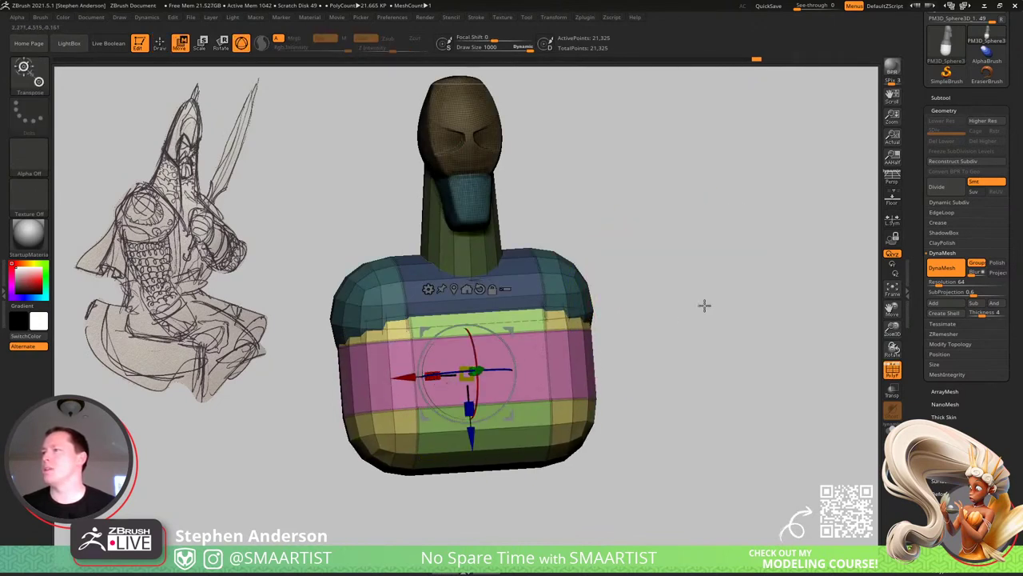
Mask the upper part of the figure and scale the lower torso narrower along X so that the block tapers towards the waist.
mouse_move(681, 232)
left_mouse_down("ctrl")
mouse_move(318, 359)
mouse_move(270, 271)
mouse_move(590, 239)
mouse_move(483, 362)
mouse_move(204, 240)
mouse_move(619, 251)
left_mouse_up("ctrl")
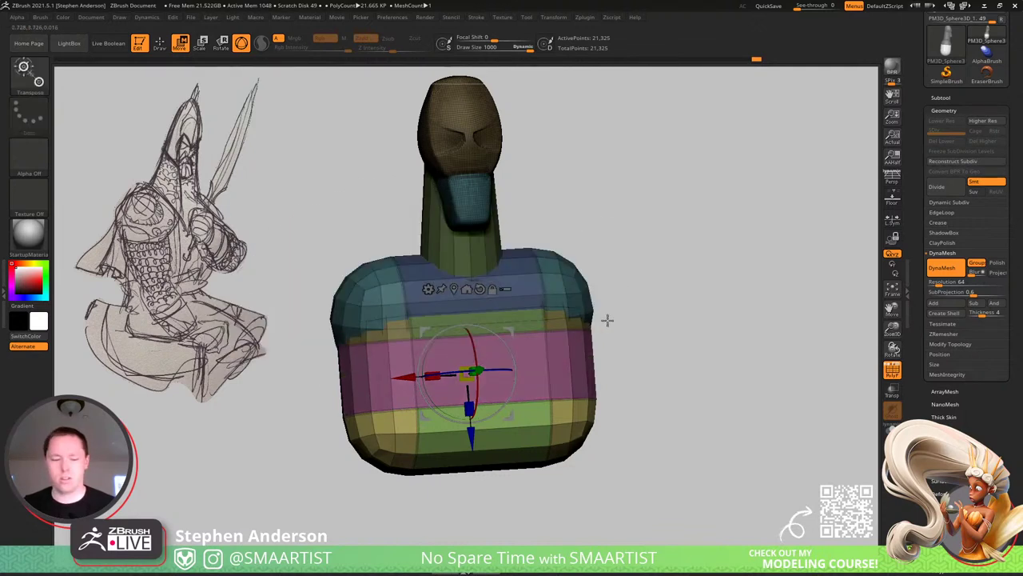
mouse_move(617, 367)
left_mouse_down("ctrl")
mouse_move(334, 189)
mouse_move(447, 480)
mouse_move(600, 390)
left_mouse_up("ctrl")
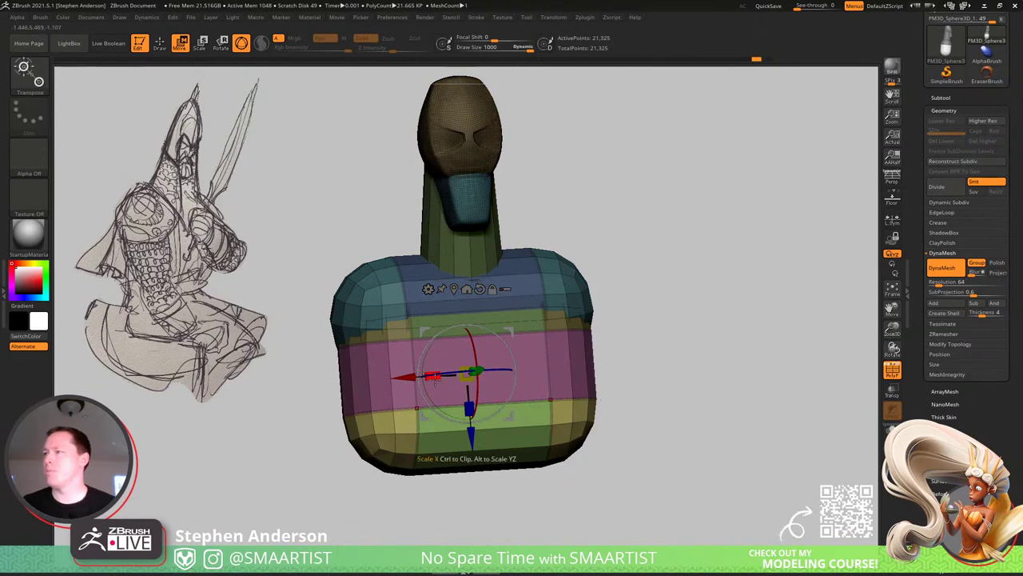
left_click_drag(433, 376, 448, 379)
mouse_move(663, 339)
left_mouse_down()
mouse_move(696, 336)
mouse_move(734, 371)
left_mouse_up()
key("q")
key("w")
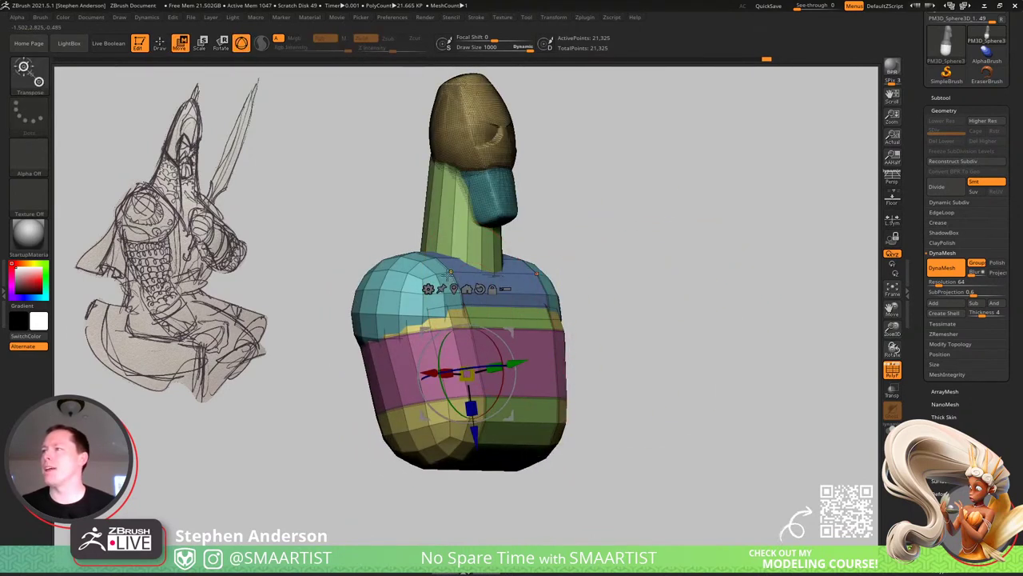
Mask everything except the shoulder block, centre the gizmo on it, and adjust the shoulders with the gizmo and the Move brush.
left_click(448, 274, "ctrl")
left_click(463, 189, "alt")
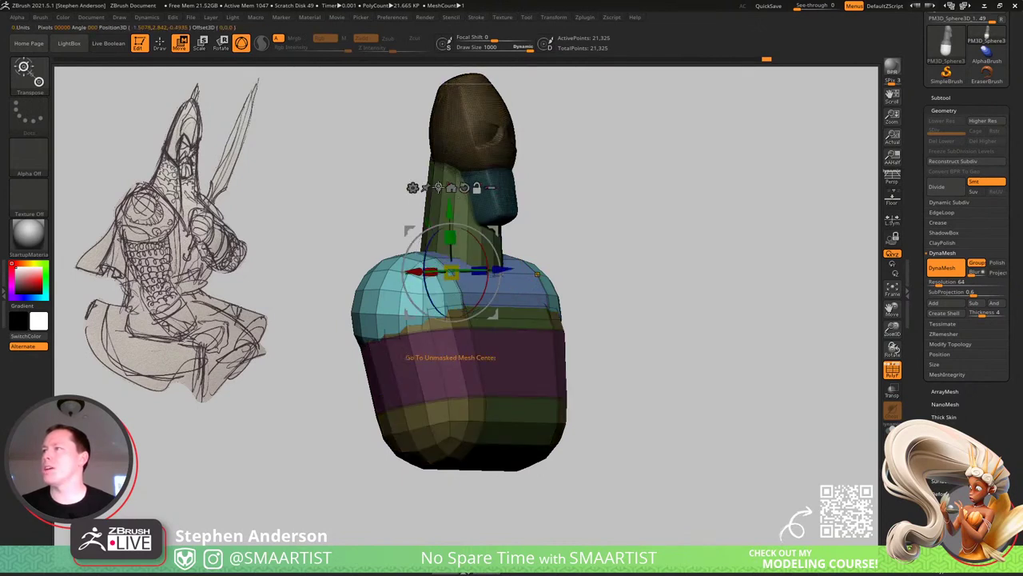
left_click(438, 189)
left_click_drag(426, 295, 417, 286)
key("q")
mouse_move(650, 292)
left_mouse_down()
mouse_move(667, 300)
mouse_move(635, 290)
left_mouse_up()
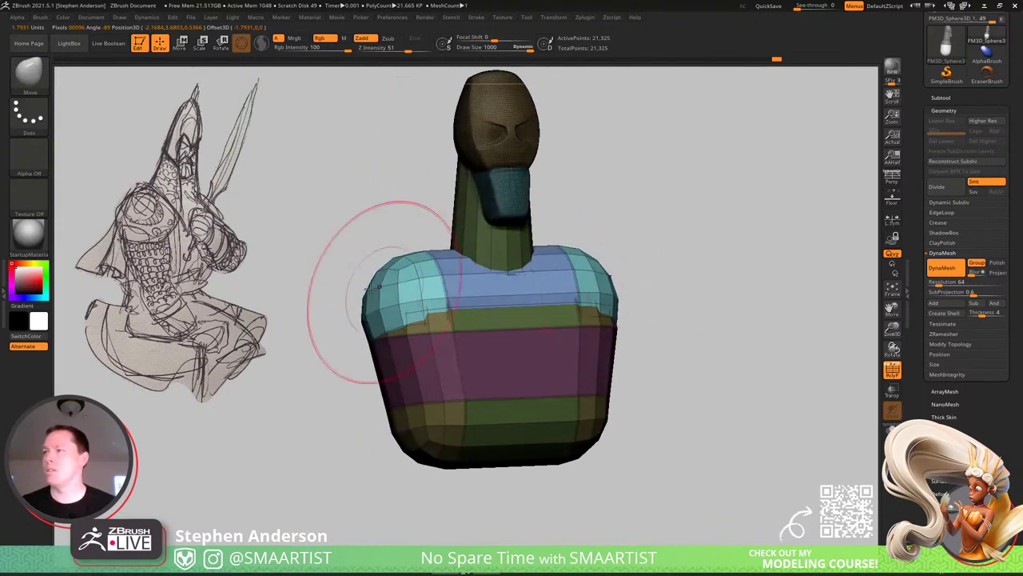
key("b")
key("m")
key("v")
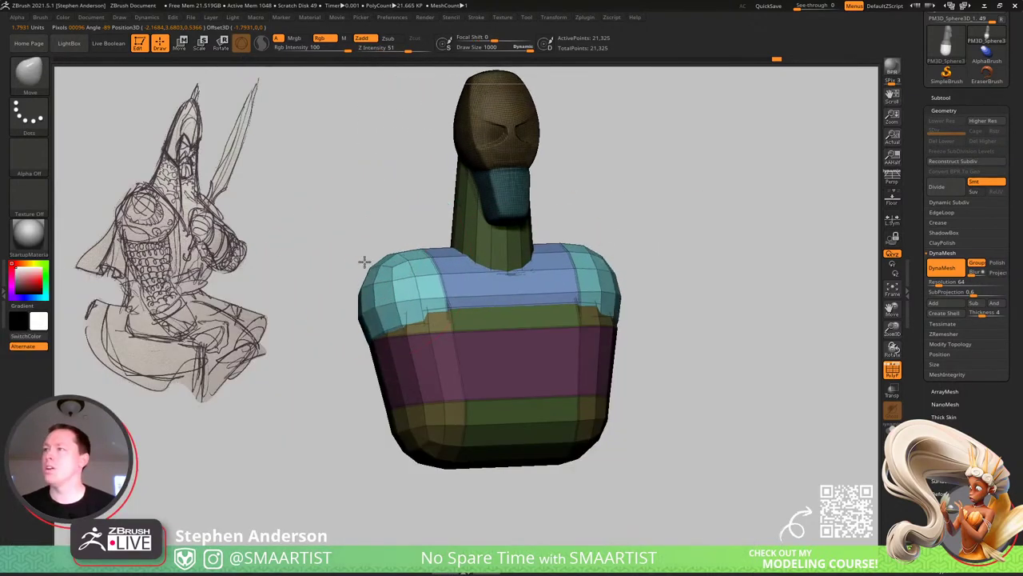
Hide the polygroup display and turn off dynamic draw size for the Move brush.
key("shift+f")
mouse_move(728, 381)
right_mouse_down("ctrl")
mouse_move(630, 315)
mouse_move(660, 386)
mouse_move(466, 335)
right_mouse_up("ctrl")
mouse_move(466, 335)
right_mouse_down("ctrl")
mouse_move(486, 354)
mouse_move(514, 346)
right_mouse_up("ctrl")
left_click_drag(514, 346, 541, 400)
key("s")
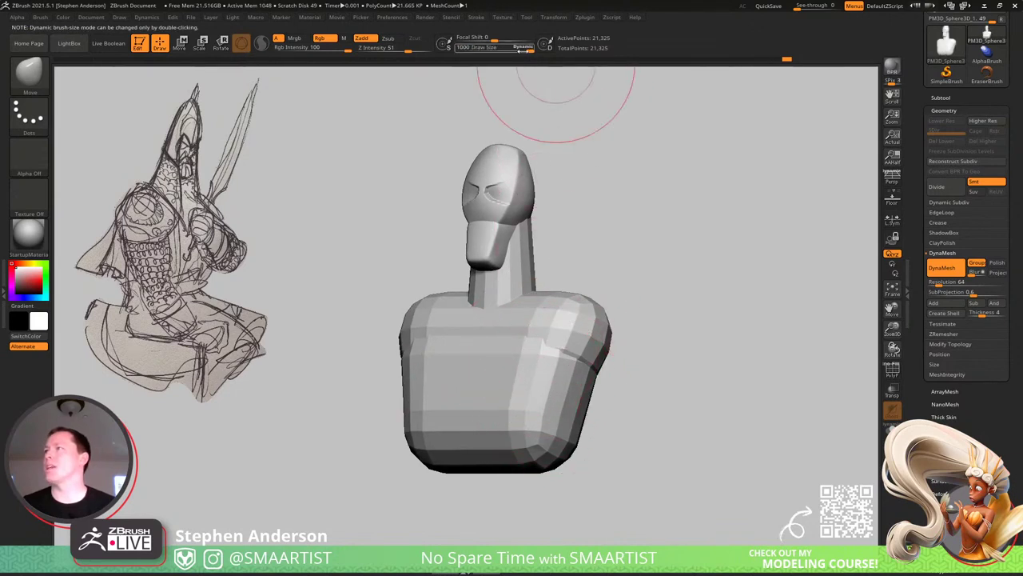
double_click(522, 49)
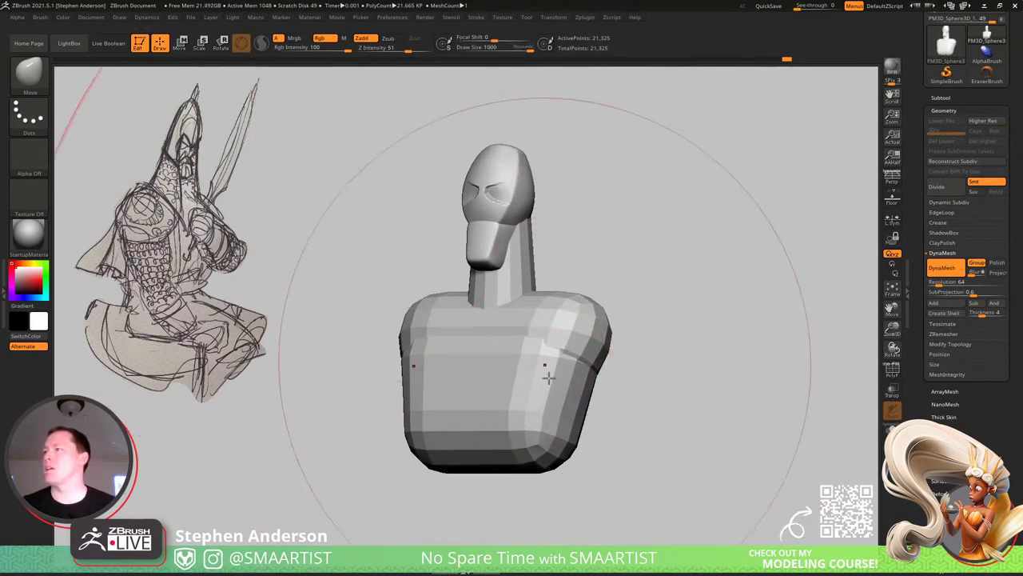
Adjust the side and lower edge of the torso block with the Move brush at draw sizes of about 195 and 363.
key("s")
left_click_drag(552, 376, 529, 379)
left_click_drag(571, 417, 562, 424)
right_click_drag(588, 369, 543, 366)
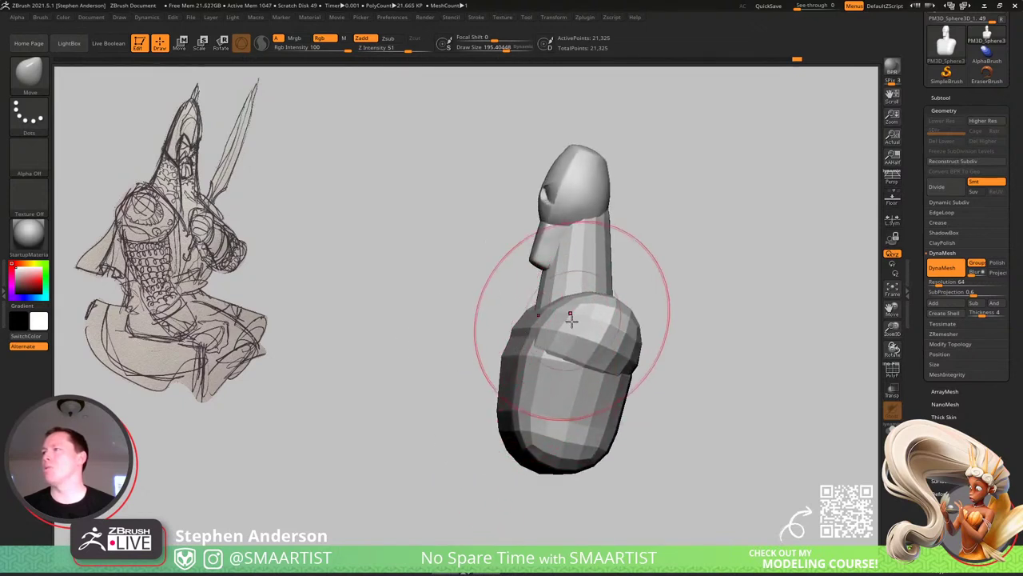
right_click_drag(573, 334, 663, 366)
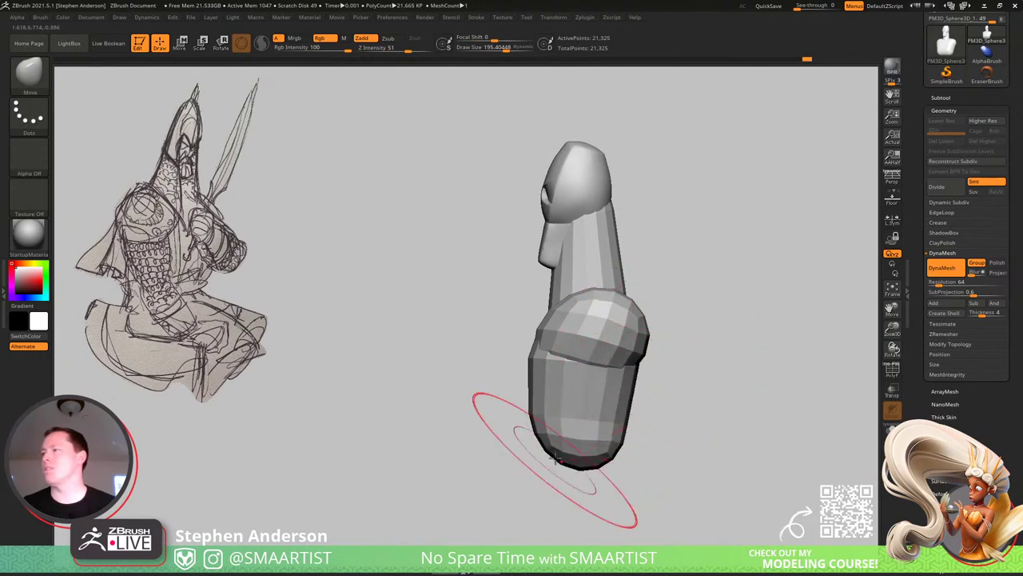
right_click_drag(548, 434, 630, 438, "shift")
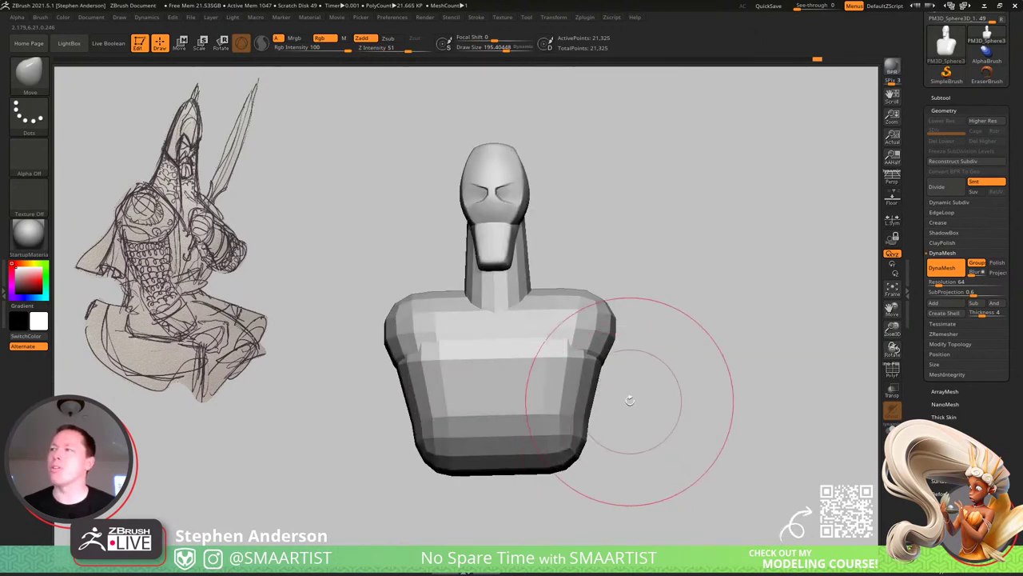
mouse_move(631, 392)
right_mouse_down()
mouse_move(665, 393)
mouse_move(617, 386)
mouse_move(654, 387)
mouse_move(638, 379)
right_mouse_up()
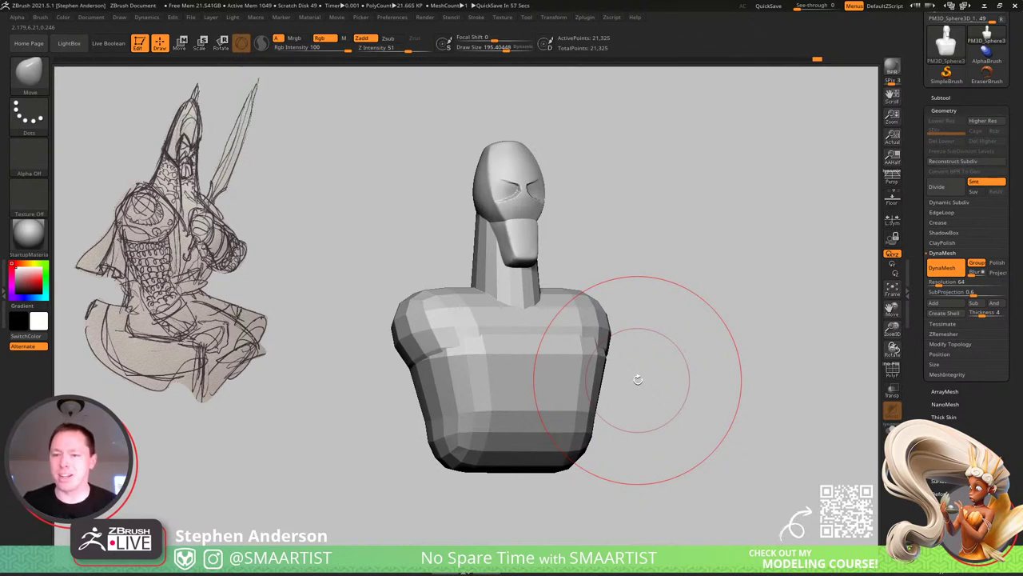
mouse_move(565, 386)
right_mouse_down()
mouse_move(519, 384)
mouse_move(539, 379)
right_mouse_up()
key("s")
left_click_drag(617, 346, 628, 347)
Show the polygroups, isolate the neck, assign it a single polygroup, and restore the full figure.
key("shift+f")
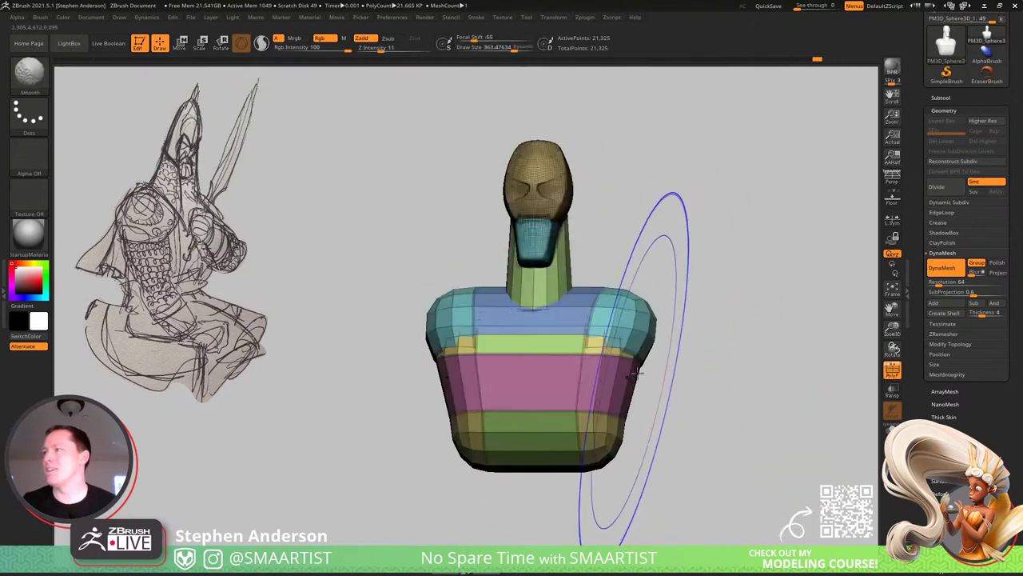
key("ctrl+shift")
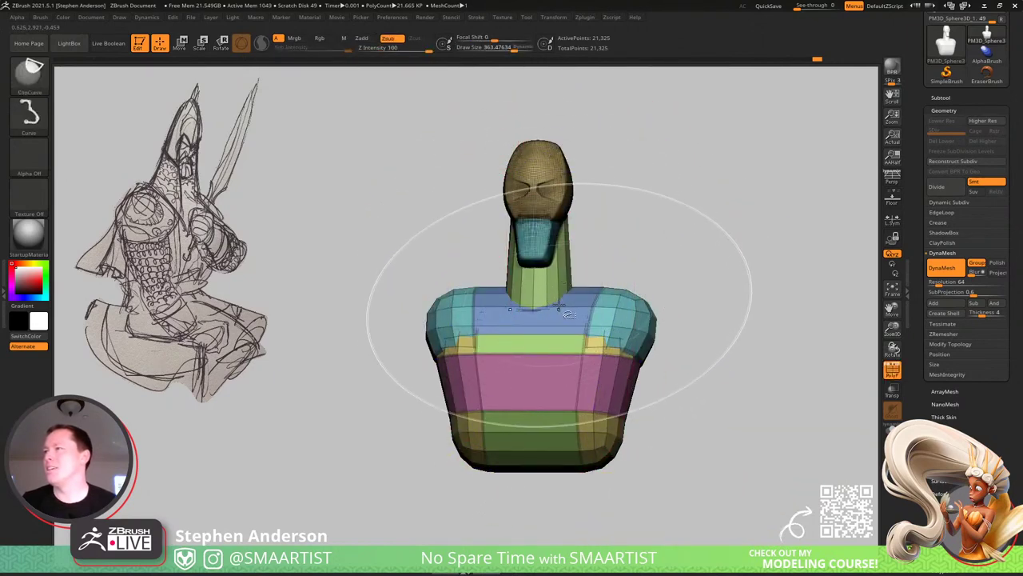
left_click(560, 307, "ctrl+shift")
key("shift+f")
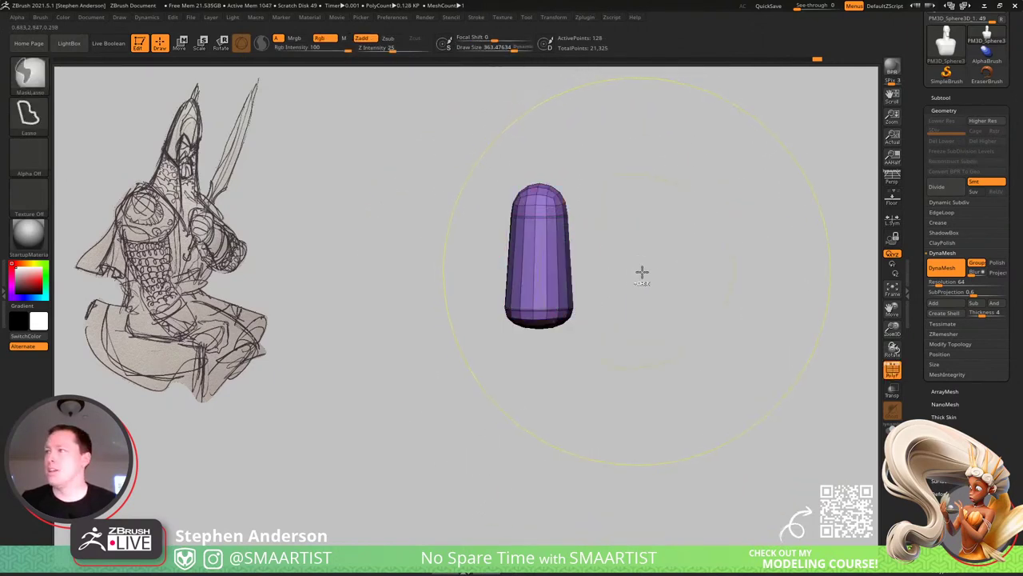
left_click(642, 273, "ctrl+shift")
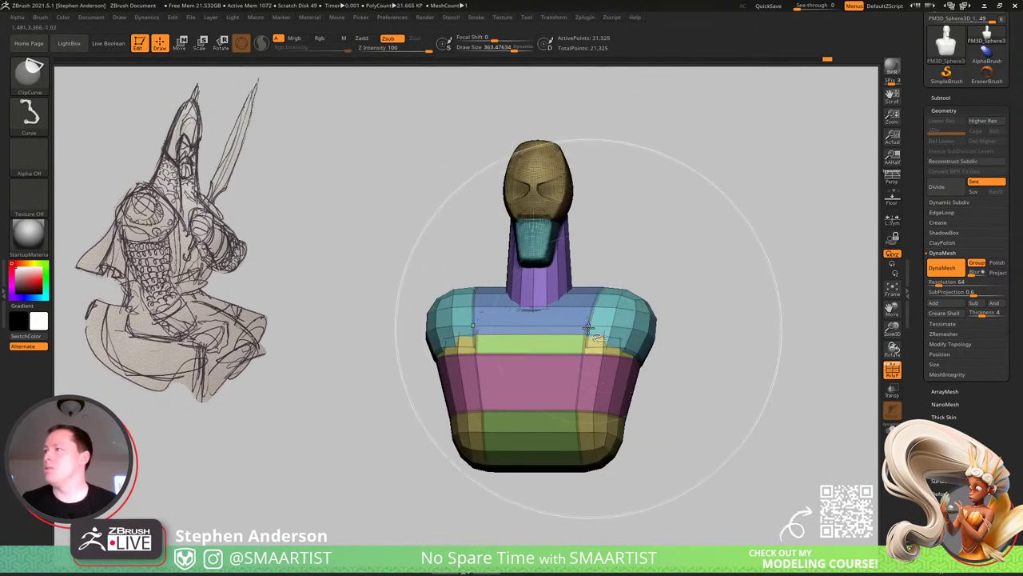
Isolate the shoulder block, merge it into one polygroup, and restore the full figure.
left_click(590, 328, "ctrl+shift")
key("ctrl+w")
left_click(697, 315, "ctrl+shift")
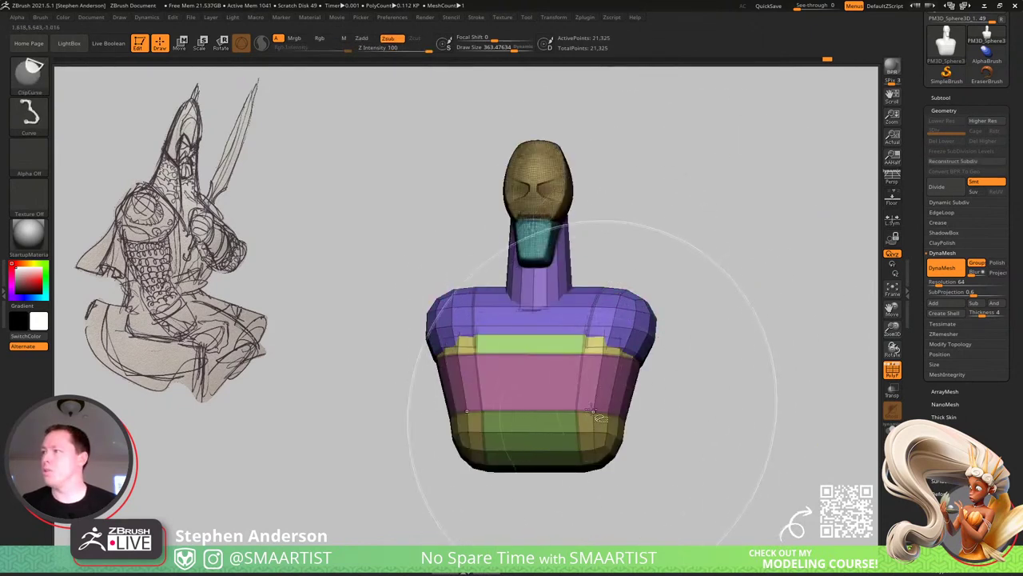
Isolate the torso block, merge it into one polygroup, and restore the full figure.
left_click(592, 410, "ctrl+shift")
key("ctrl+shift+a")
key("ctrl+w")
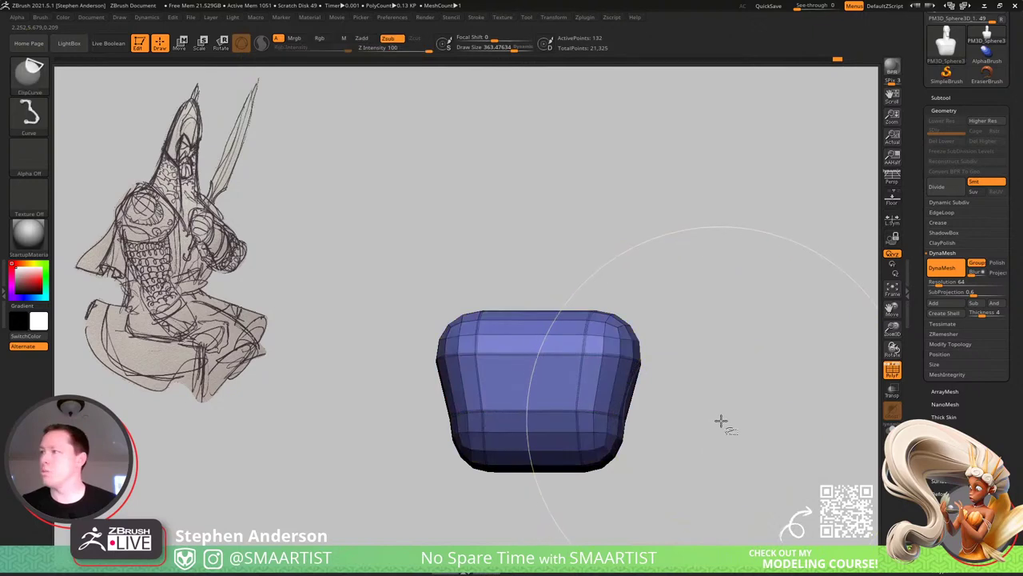
left_click(721, 421, "ctrl+shift")
mouse_move(756, 382)
left_mouse_down()
mouse_move(680, 383)
mouse_move(752, 368)
left_mouse_up()
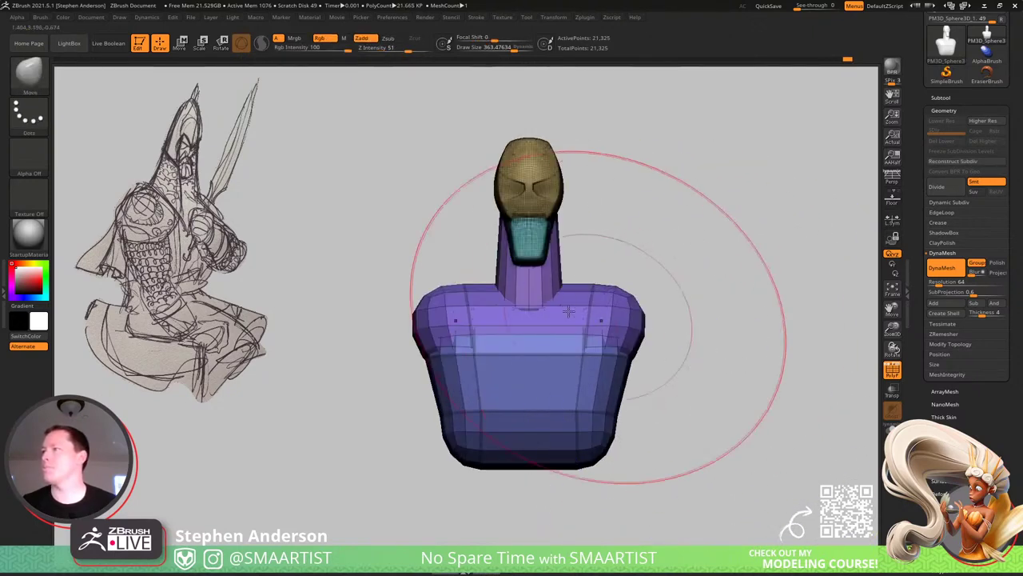
Mask the head and neck and scale the shoulders and torso slightly narrower along X with the gizmo.
key("w")
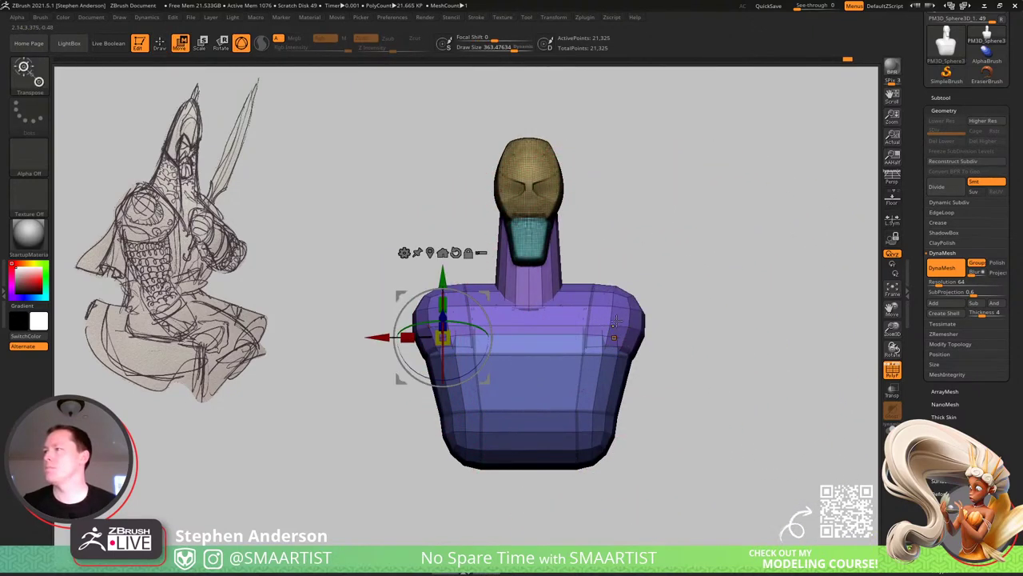
key("q")
left_click(583, 410, "ctrl+shift")
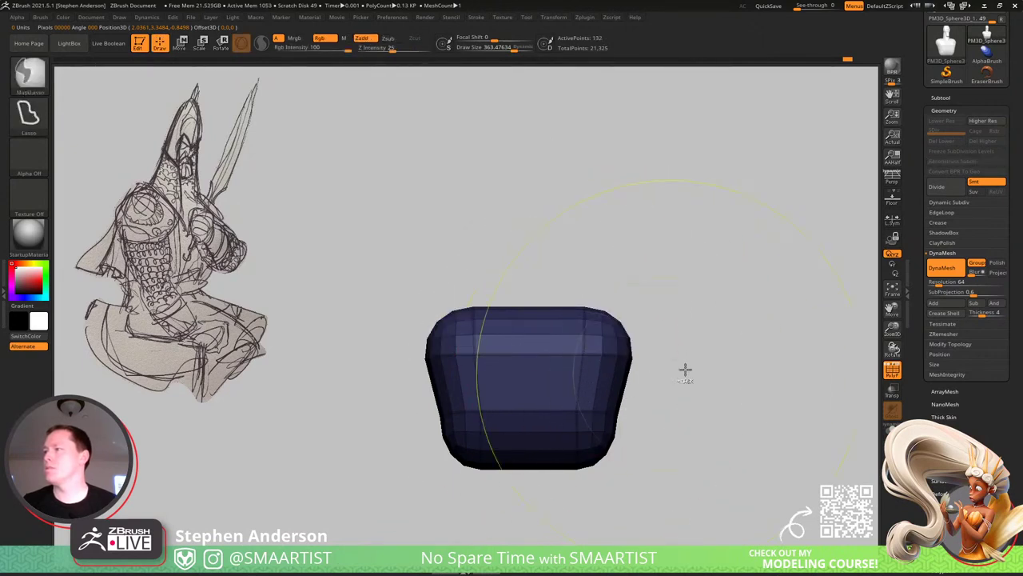
mouse_move(704, 244)
left_mouse_down("ctrl+alt")
mouse_move(316, 333)
mouse_move(836, 480)
mouse_move(838, 464)
left_mouse_up("ctrl+alt")
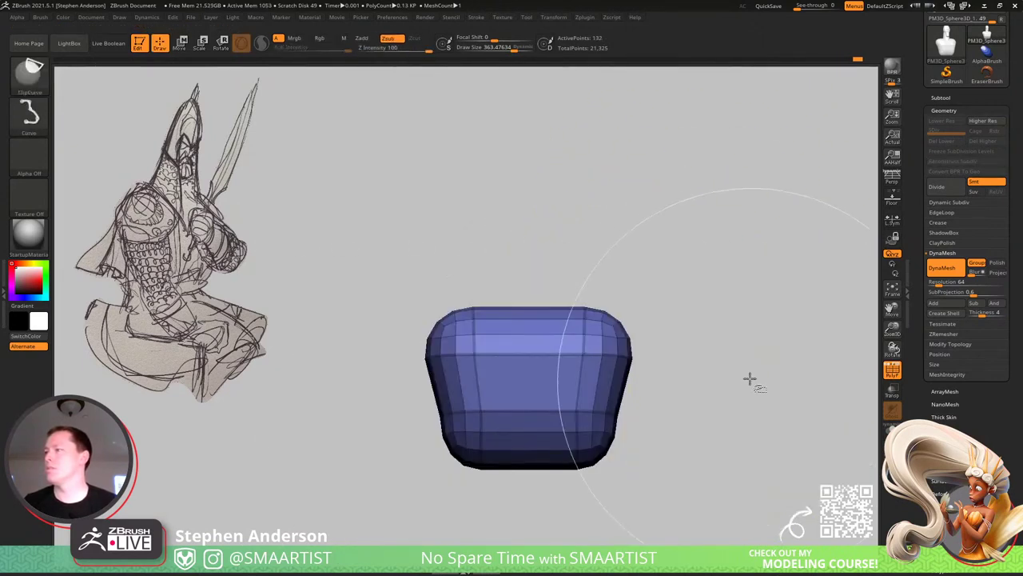
left_click(680, 336, "ctrl+shift")
key("w")
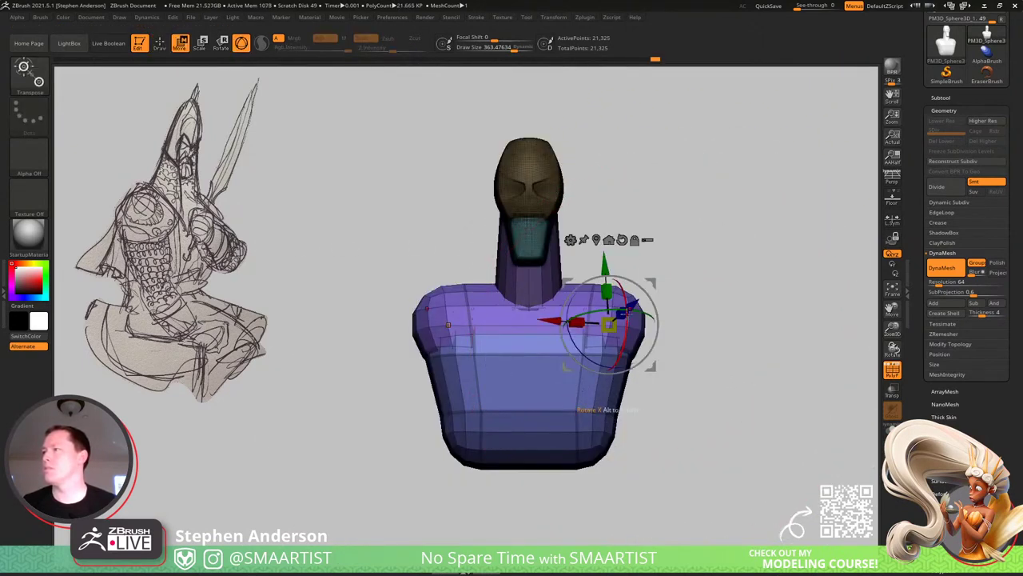
left_click_drag(573, 323, 585, 324)
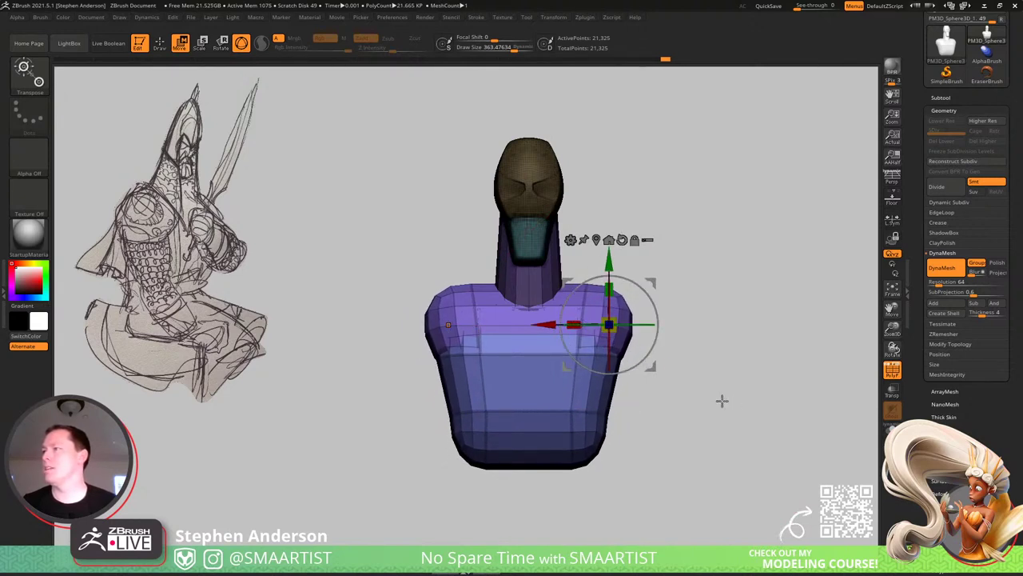
Return to the Move brush, hide the polygroup display, and clear the mask from the figure.
key("shift+f")
mouse_move(730, 376)
left_mouse_down()
mouse_move(617, 370)
mouse_move(646, 372)
mouse_move(650, 360)
mouse_move(637, 361)
mouse_move(649, 360)
mouse_move(655, 319)
left_mouse_up()
key("q")
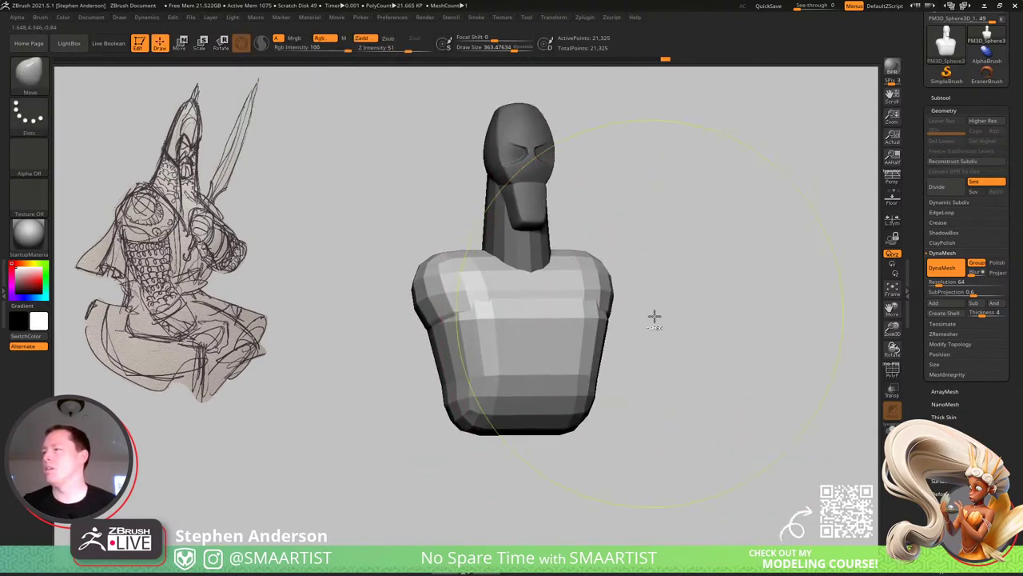
key("shift+f")
key("shift+f")
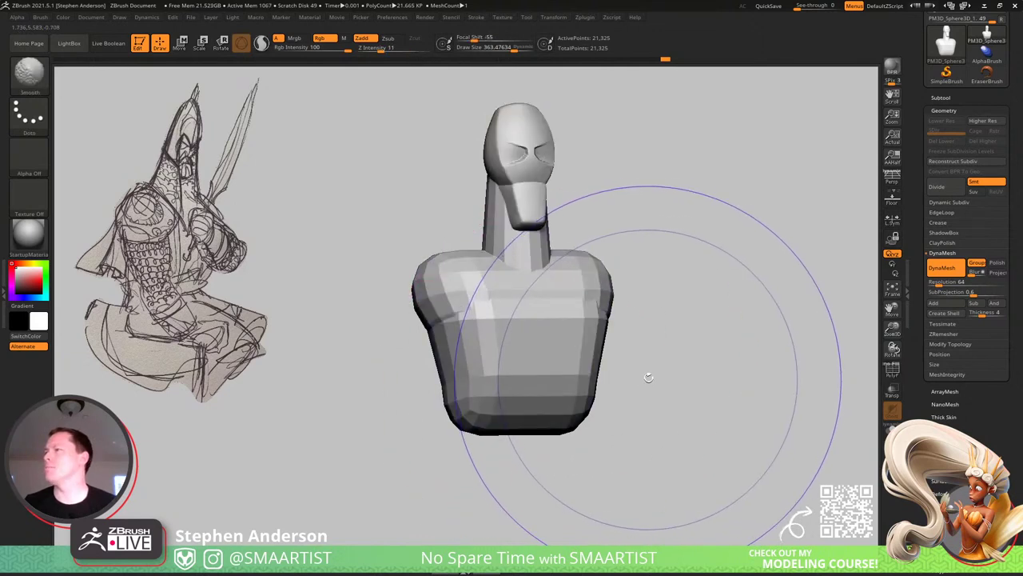
key("ctrl")
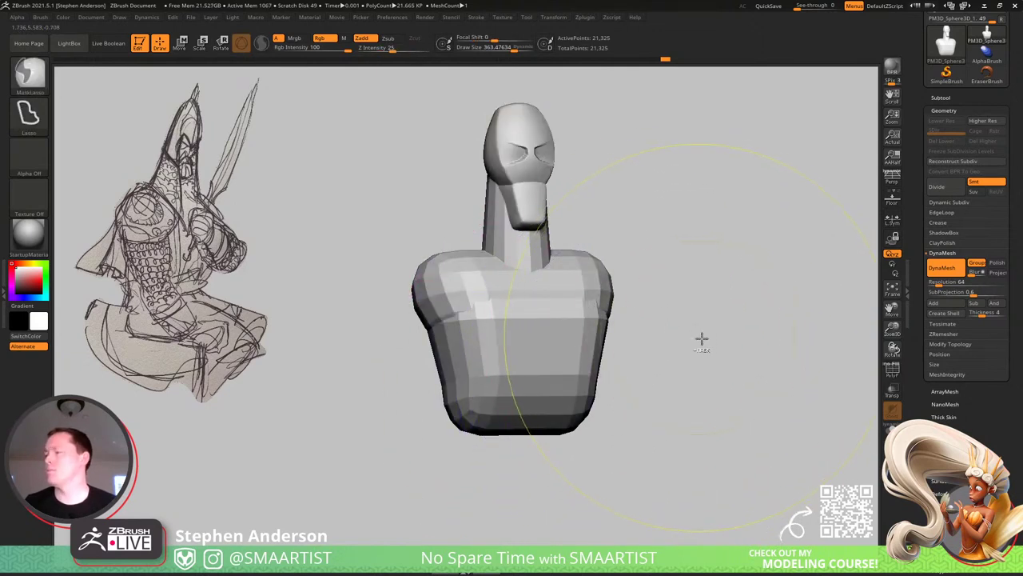
Remove all creases from the mesh and remesh the figure with DynaMesh.
left_click(940, 224)
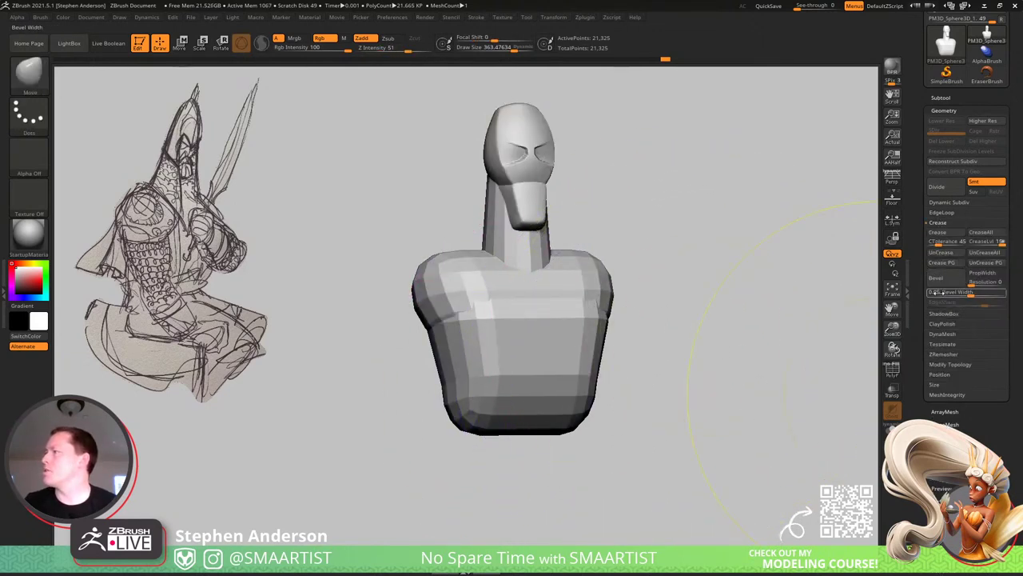
key("shift+f")
right_click_drag(688, 216, 697, 365, "ctrl")
left_click_drag(697, 364, 417, 278, "alt")
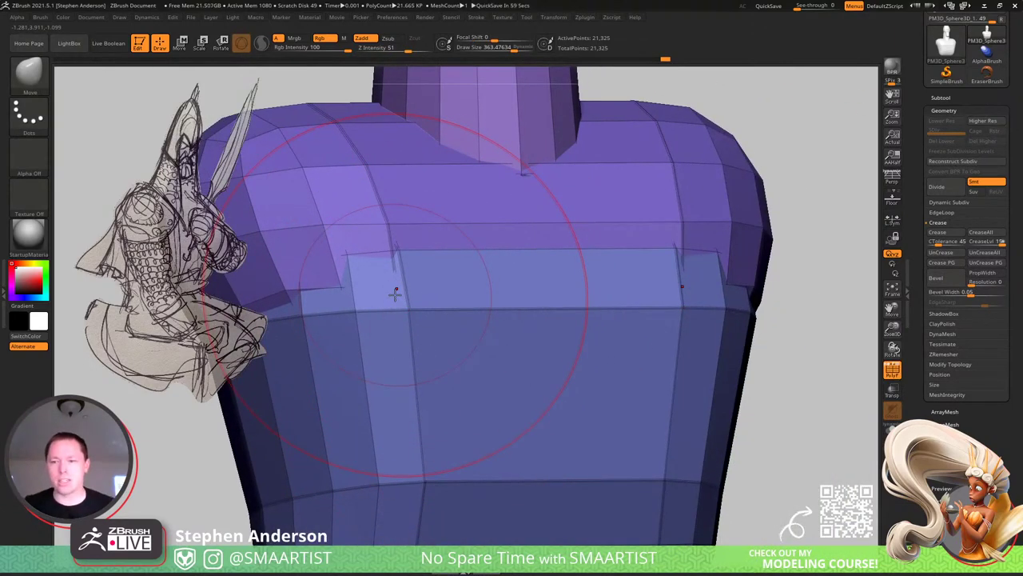
left_click(982, 254)
right_click_drag(587, 336, 489, 256, "ctrl")
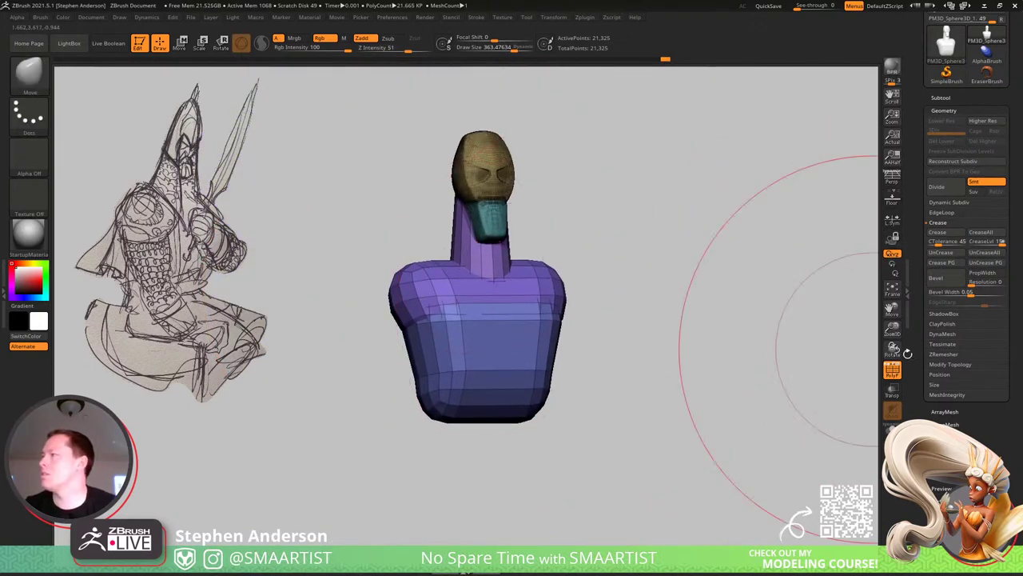
left_click_drag(655, 227, 722, 388, "ctrl")
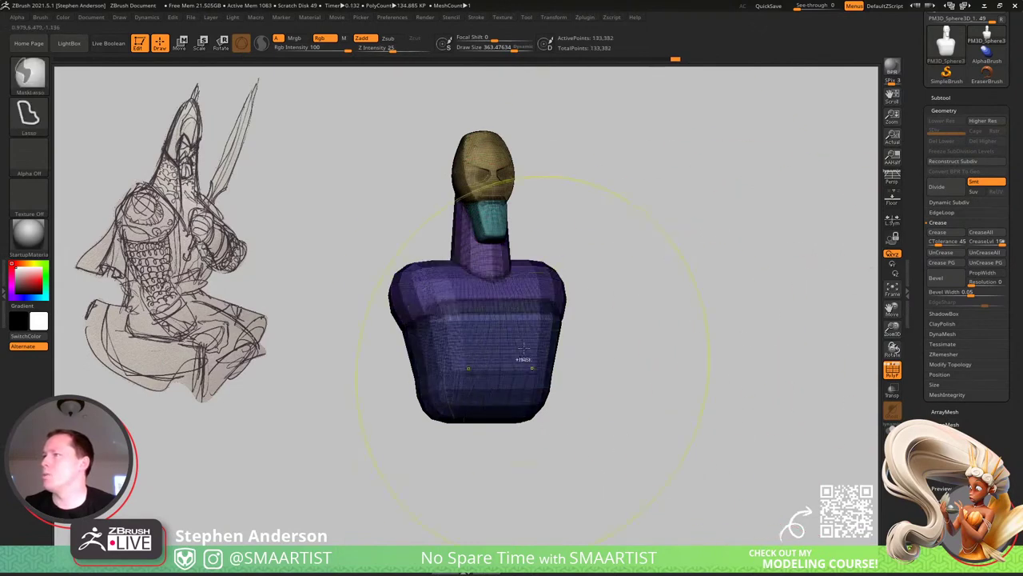
Set the Smooth brush's Z Intensity to 100 and smooth the faceted neck, shoulders and torso on all sides.
mouse_move(521, 359)
right_mouse_down("ctrl")
mouse_move(540, 362)
mouse_move(558, 406)
right_mouse_up("ctrl")
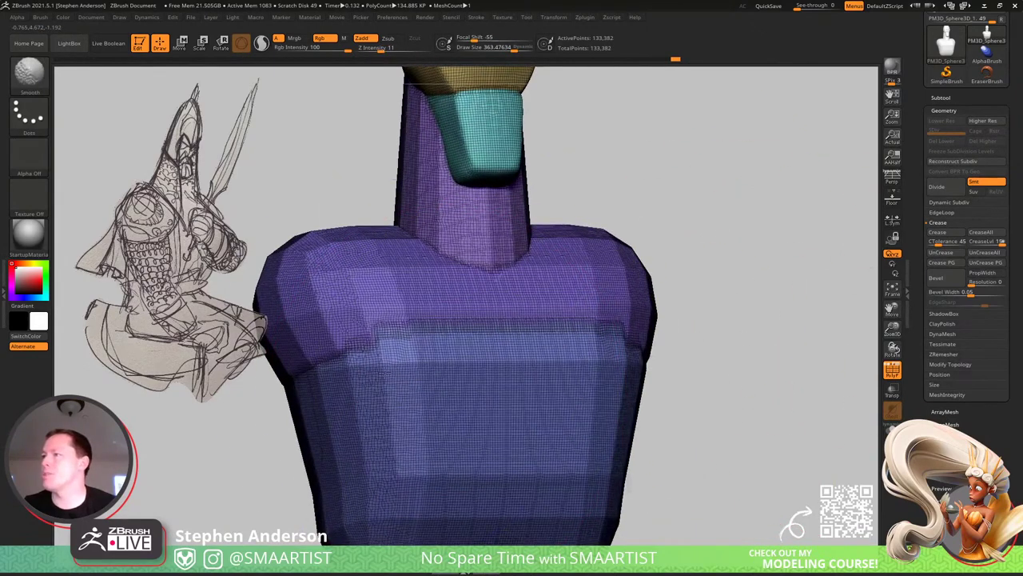
left_click_drag(428, 48, 434, 48)
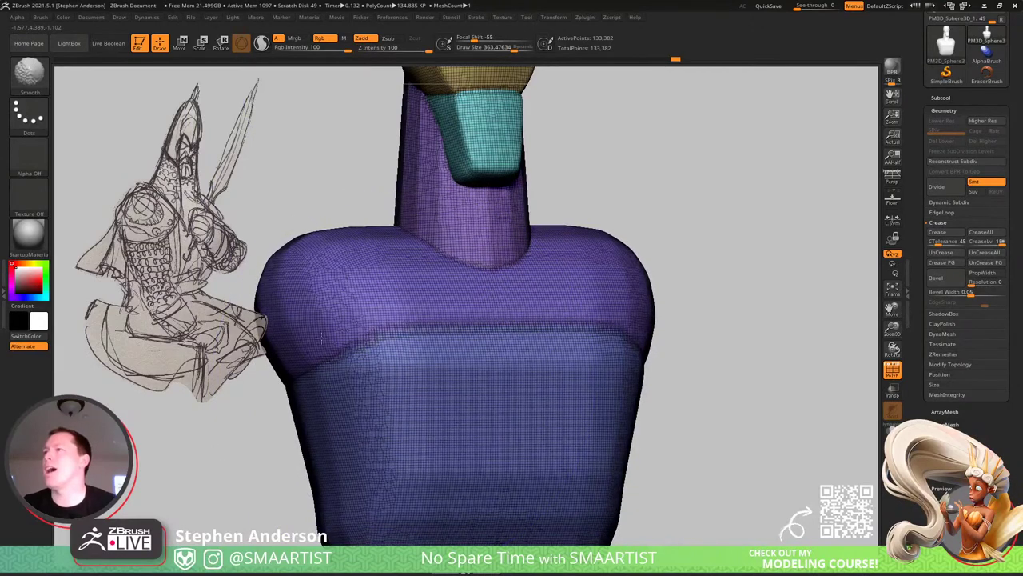
mouse_move(364, 449)
right_mouse_down("alt")
mouse_move(382, 287)
mouse_move(373, 265)
right_mouse_up("alt")
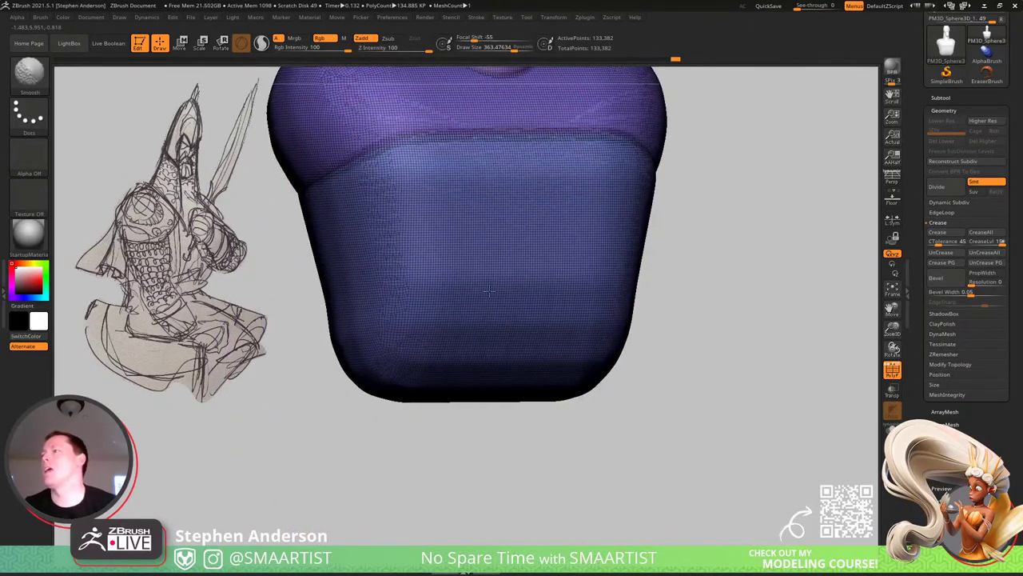
mouse_move(447, 392)
left_mouse_down()
mouse_move(597, 341)
mouse_move(632, 311)
left_mouse_up()
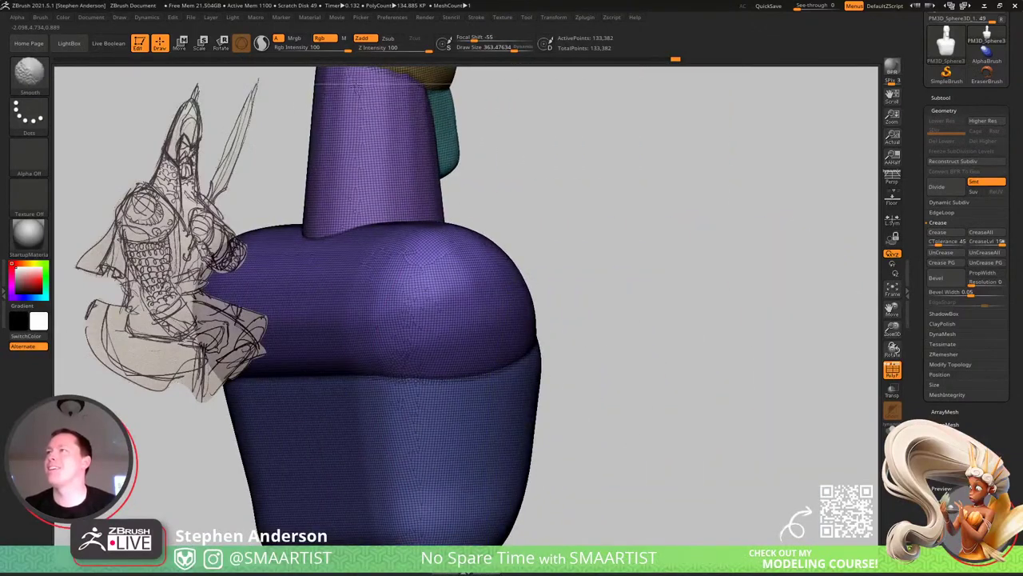
right_click_drag(451, 288, 400, 480, "alt")
Hide the polygroups and flatten the eye sockets and front of the face with TrimDynamic at draw sizes of about 84 to 116.
key("shift+f")
right_click_drag(605, 423, 578, 245, "ctrl")
right_click_drag(505, 261, 538, 367, "ctrl")
key("b")
key("t")
key("d")
mouse_move(454, 293)
right_mouse_down("ctrl")
mouse_move(463, 322)
mouse_move(449, 307)
right_mouse_up("ctrl")
key("s")
mouse_move(470, 302)
left_mouse_down()
mouse_move(455, 293)
mouse_move(464, 325)
mouse_move(436, 319)
left_mouse_up()
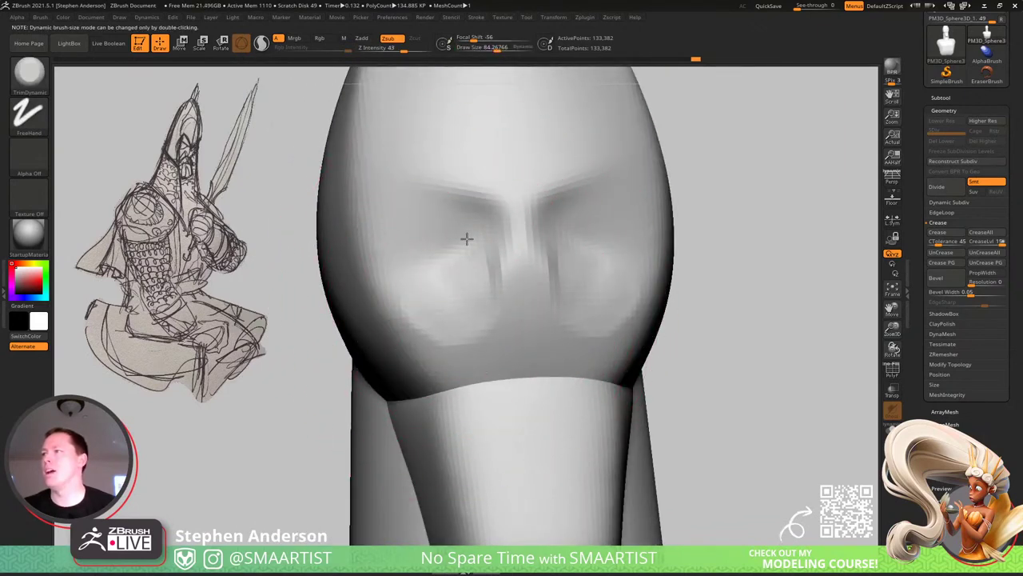
mouse_move(467, 239)
left_mouse_down()
mouse_move(445, 244)
mouse_move(424, 290)
mouse_move(462, 221)
mouse_move(434, 242)
mouse_move(466, 271)
mouse_move(496, 258)
mouse_move(522, 274)
mouse_move(505, 272)
mouse_move(545, 238)
mouse_move(511, 275)
mouse_move(507, 331)
mouse_move(435, 281)
mouse_move(493, 343)
mouse_move(493, 302)
left_mouse_up()
key("s")
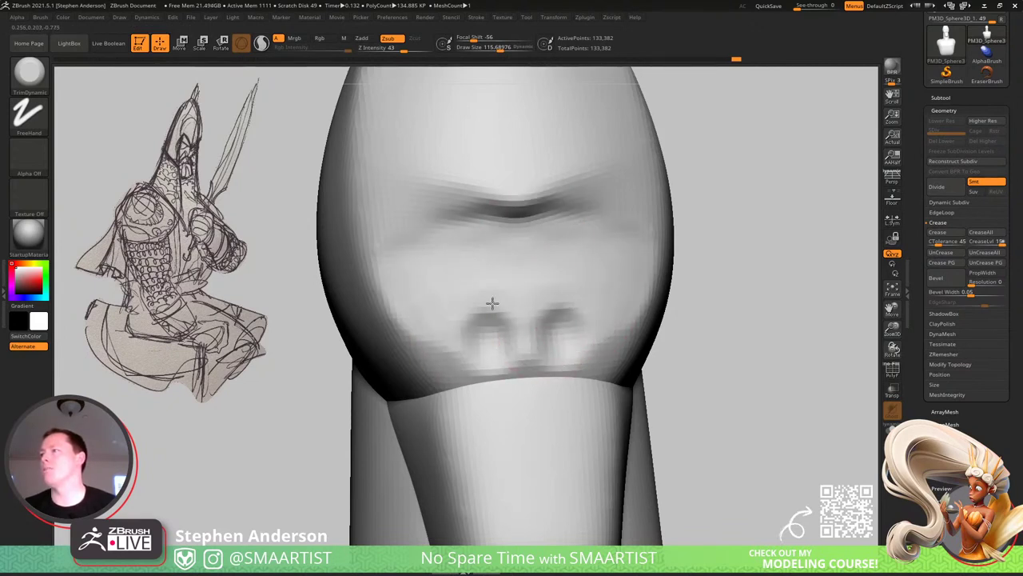
Undo the last trim strokes on the lower face and flatten that area again in broader strokes.
key("ctrl")
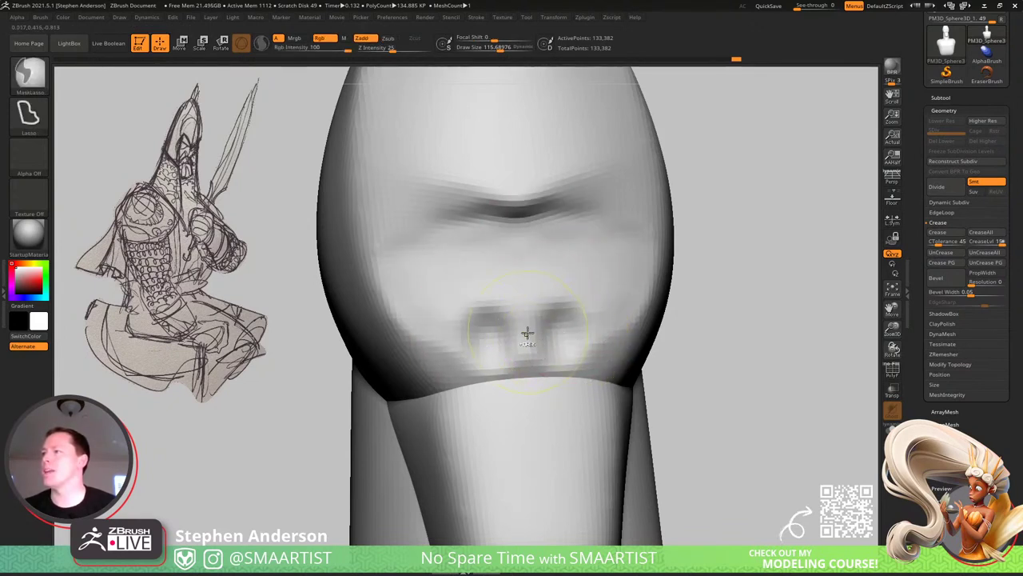
key("ctrl+z")
key("ctrl+z")
left_click_drag(549, 317, 432, 311)
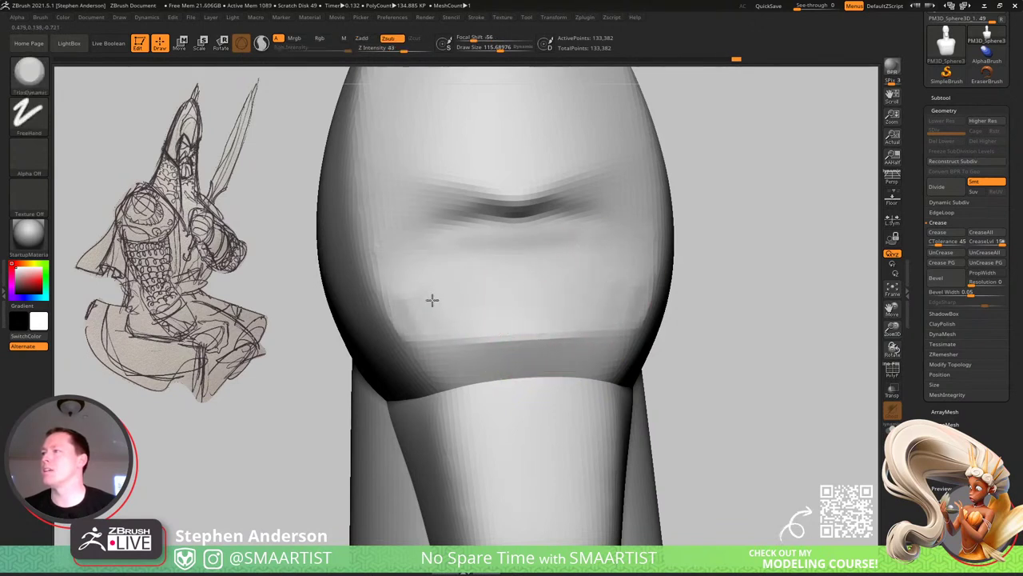
Smooth the brow groove, smooth the lower face with the head isolated, and show the full figure again.
mouse_move(589, 205)
left_mouse_down("shift")
mouse_move(400, 213)
mouse_move(609, 207)
left_mouse_up("shift")
mouse_move(411, 226)
left_mouse_down("shift")
mouse_move(594, 245)
mouse_move(496, 308)
left_mouse_up("shift")
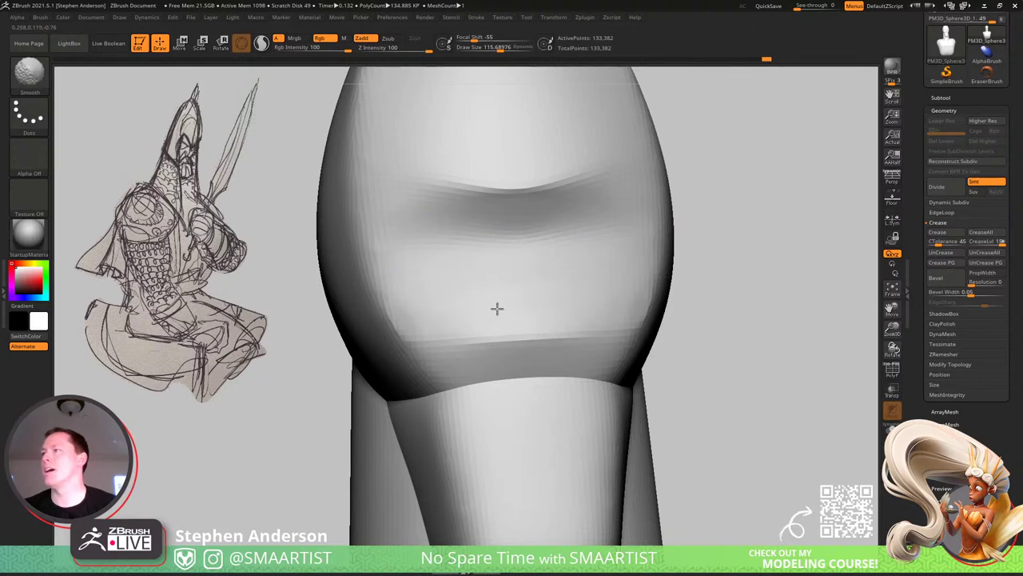
right_click_drag(495, 309, 525, 240, "ctrl")
right_click_drag(525, 239, 617, 309)
mouse_move(599, 386)
right_mouse_down()
mouse_move(630, 389)
mouse_move(587, 373)
mouse_move(715, 354)
mouse_move(610, 372)
right_mouse_up()
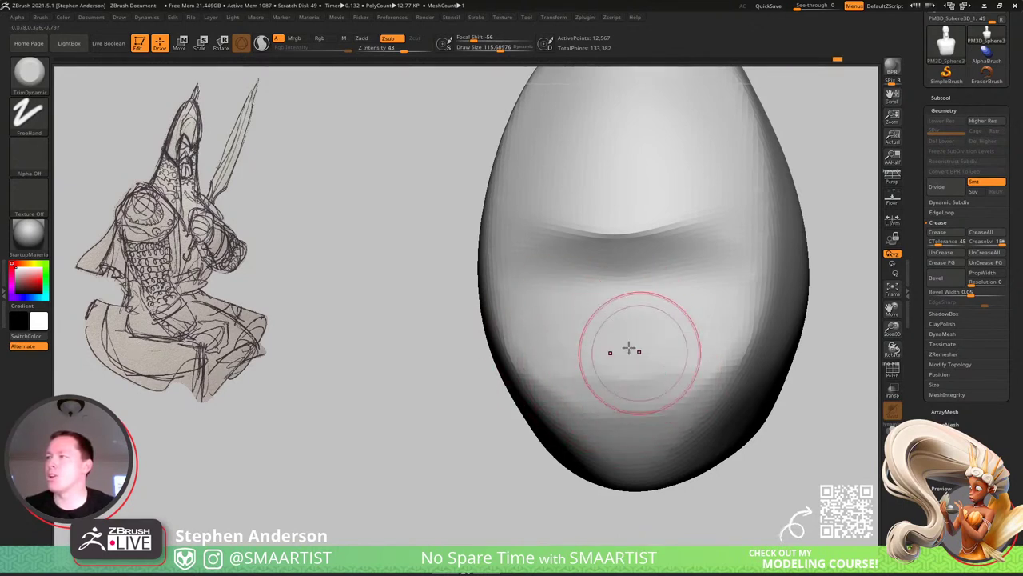
mouse_move(629, 350)
left_mouse_down("shift")
mouse_move(553, 334)
mouse_move(515, 358)
left_mouse_up("shift")
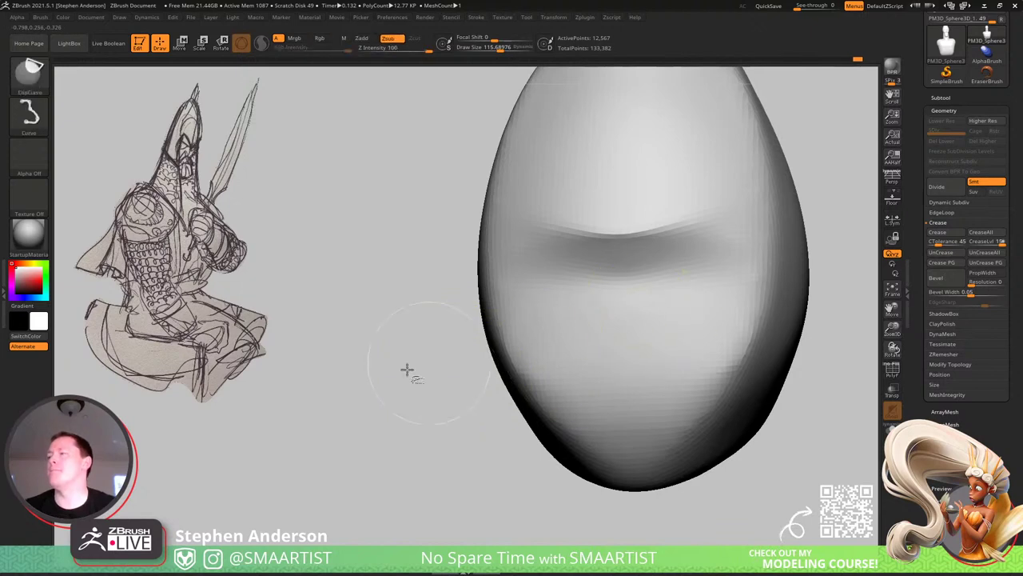
left_click(340, 400, "ctrl+shift")
right_click_drag(460, 375, 648, 320, "ctrl")
mouse_move(648, 320)
right_mouse_down("alt")
mouse_move(564, 297)
mouse_move(487, 296)
right_mouse_up("alt")
right_click_drag(567, 297, 598, 350, "ctrl")
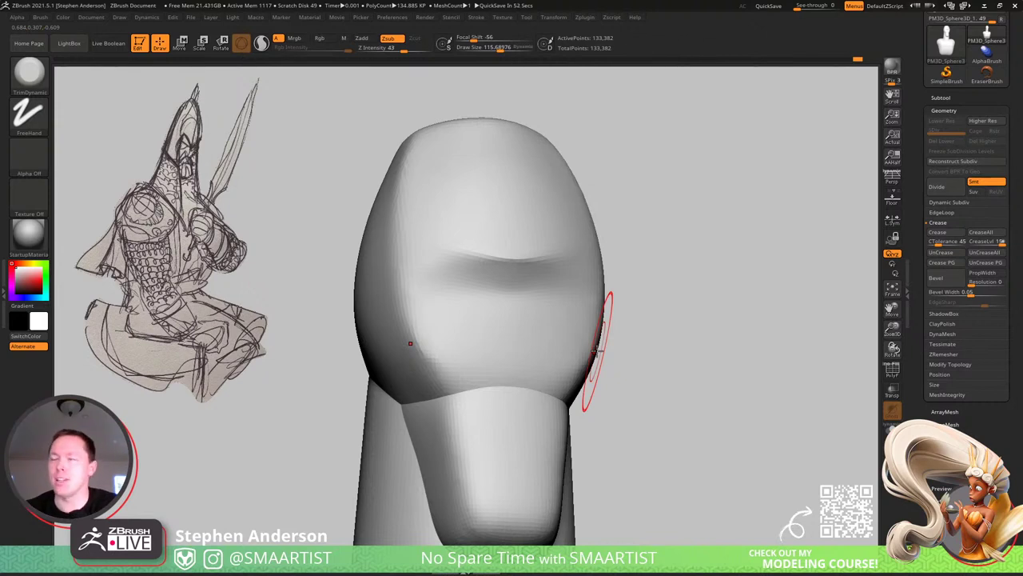
Insert a PolySphere from IMM Primitives on the face's centreline below the brow and stretch it vertically as a nose.
right_click_drag(446, 331, 534, 354)
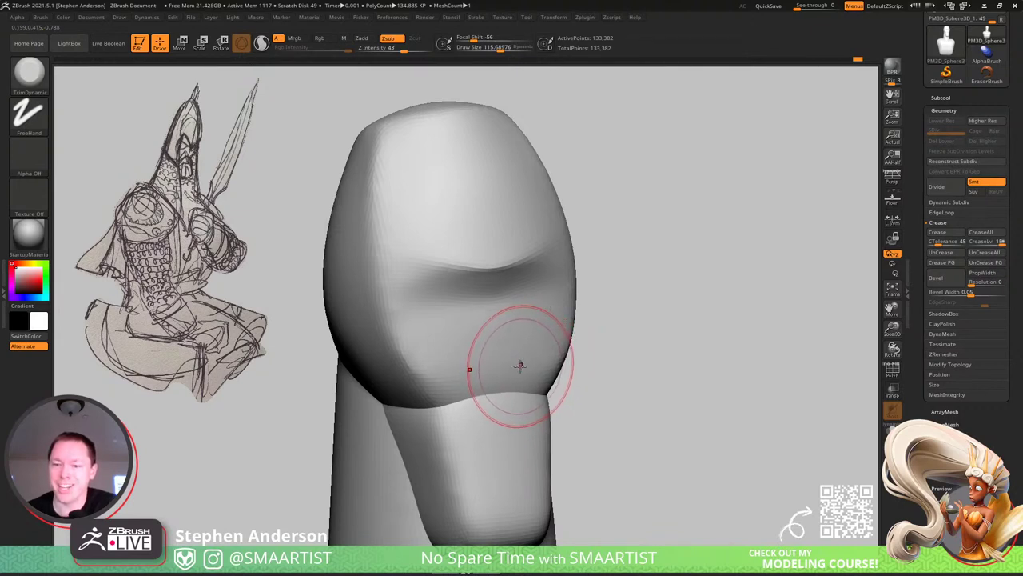
left_click_drag(623, 304, 581, 314)
right_click_drag(500, 345, 487, 343, "shift")
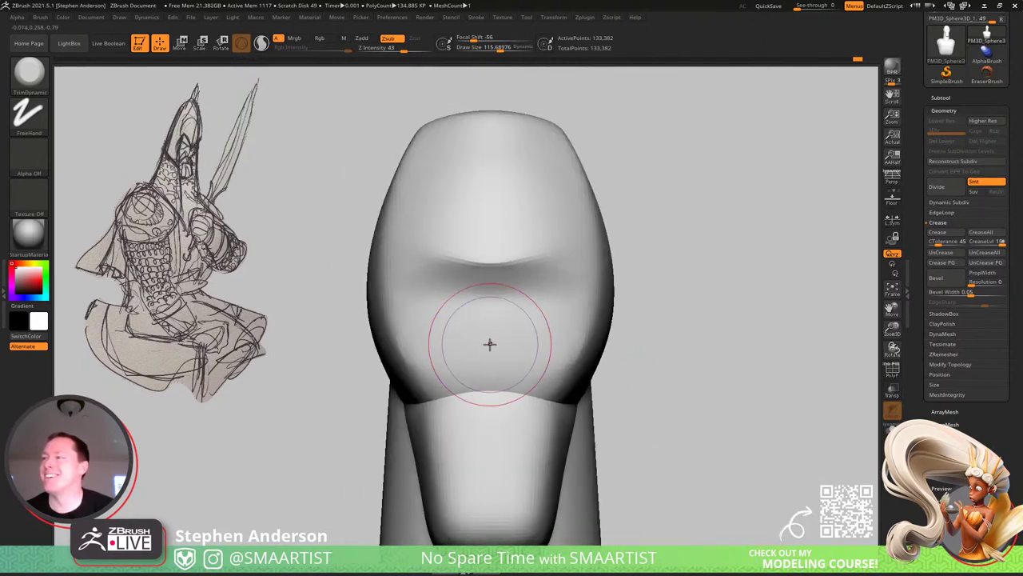
key("b")
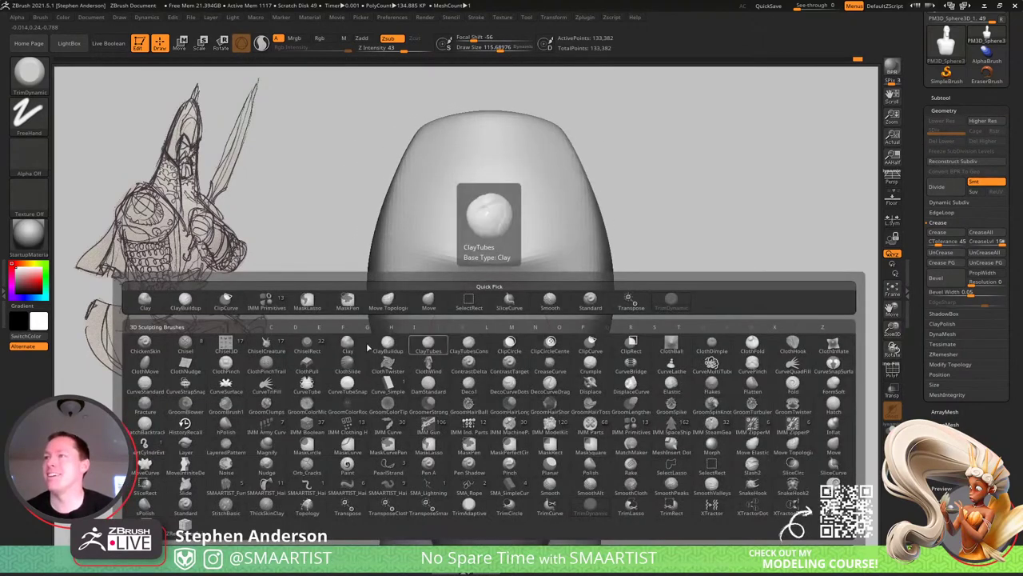
left_click(264, 304)
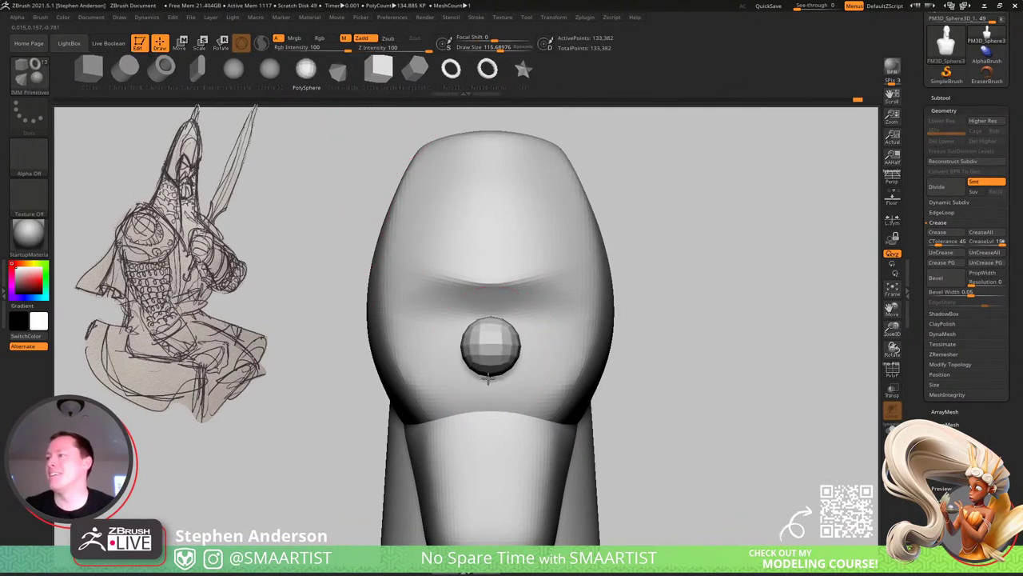
right_click_drag(488, 379, 547, 384)
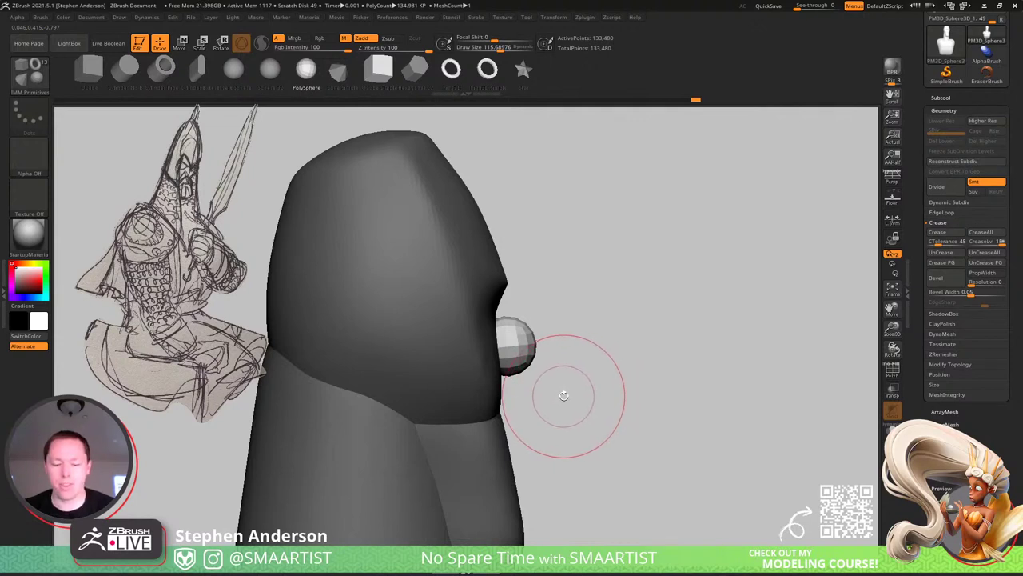
key("w")
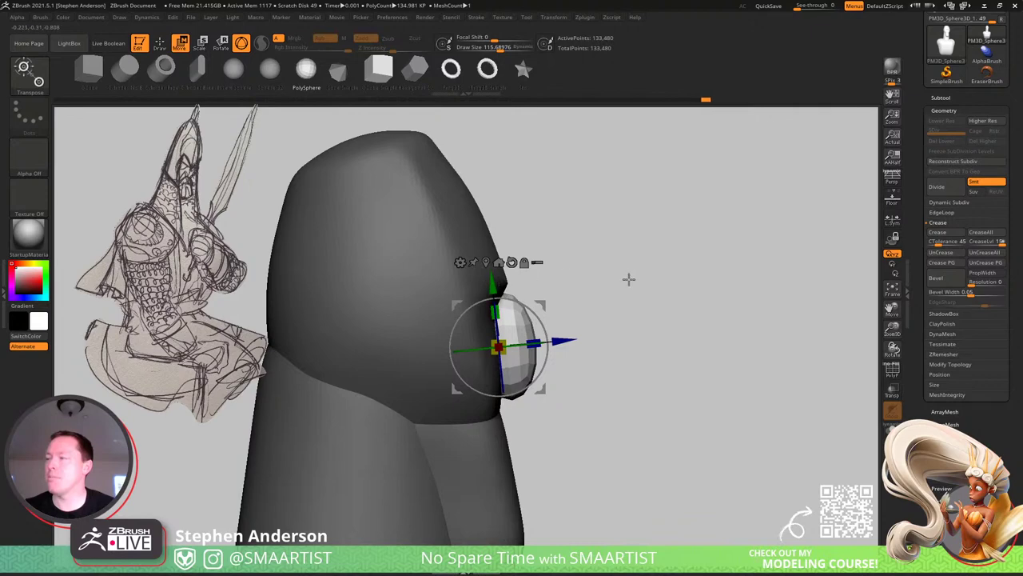
left_click_drag(628, 279, 616, 279, "shift")
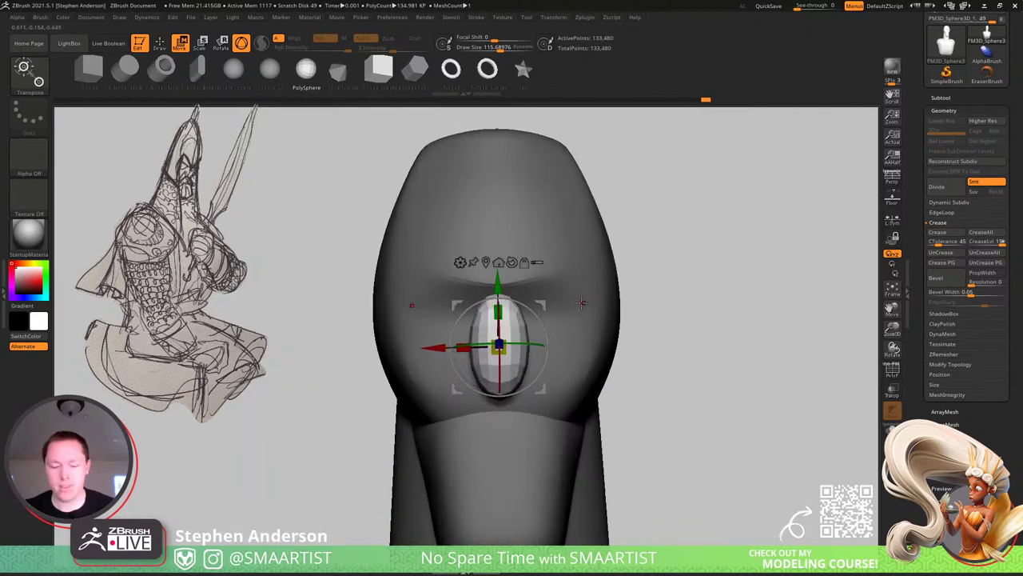
Taper the nose toward the brow and slim its sides with the Move brush at a draw size up to about 134.
key("q")
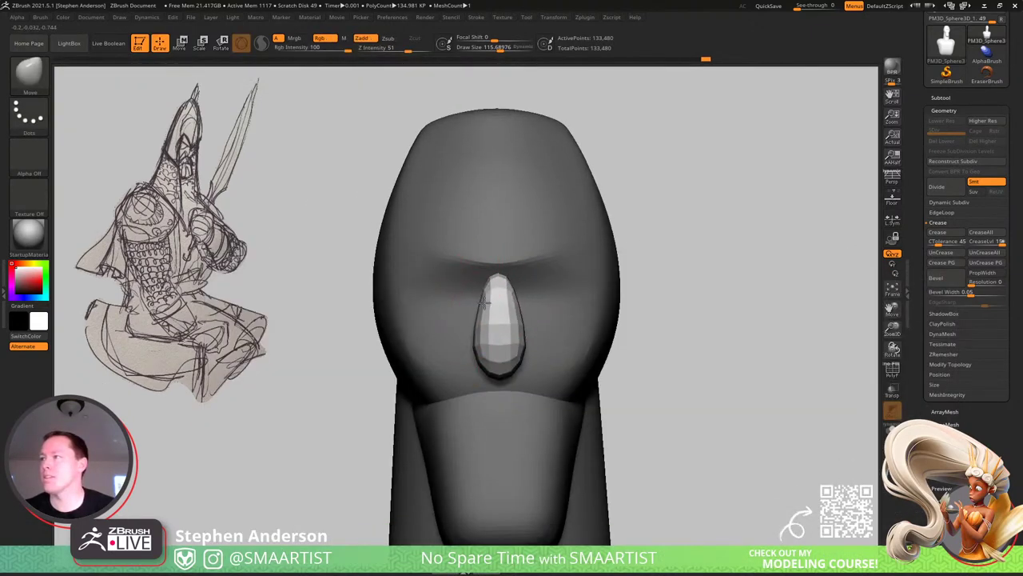
right_click_drag(478, 320, 544, 326)
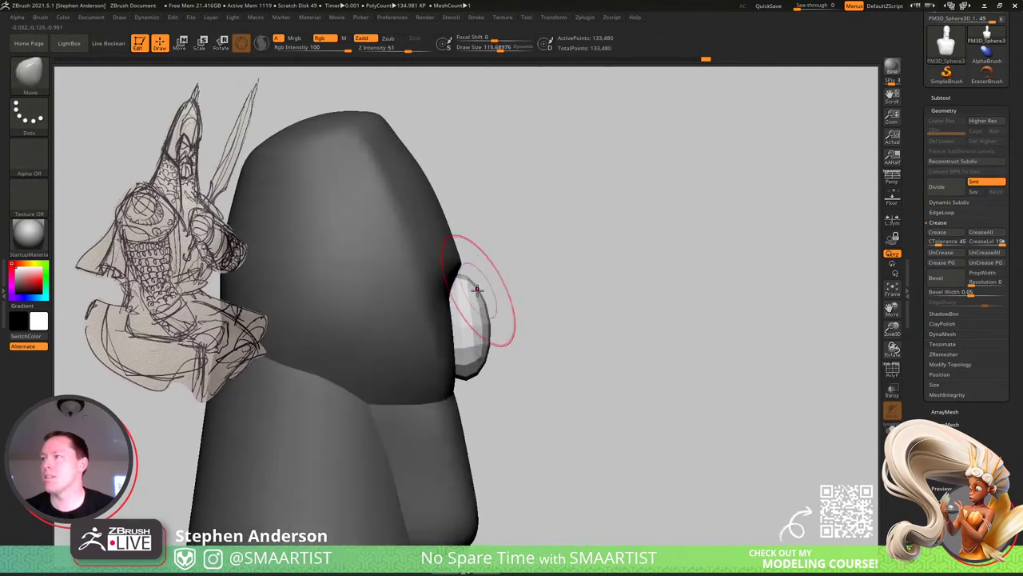
key("s")
mouse_move(471, 289)
left_mouse_down()
mouse_move(538, 288)
mouse_move(508, 297)
left_mouse_up()
key("s")
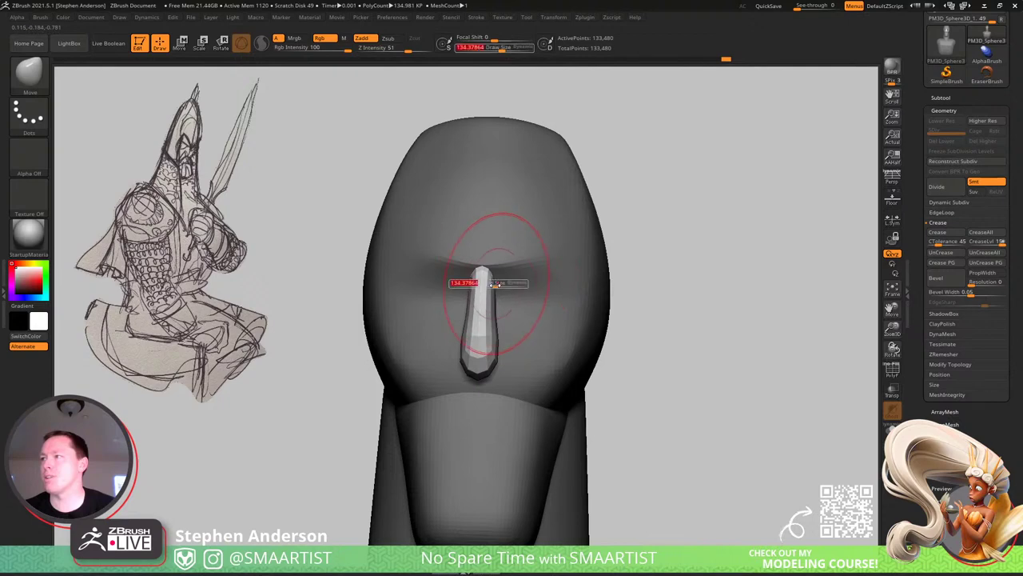
left_click_drag(495, 285, 485, 286)
mouse_move(483, 290)
right_mouse_down()
mouse_move(552, 291)
mouse_move(515, 332)
mouse_move(432, 309)
mouse_move(409, 285)
right_mouse_up()
Switch the selection brush to SelectLasso, hide the front strip of nose polygons and show it again.
left_click(30, 70)
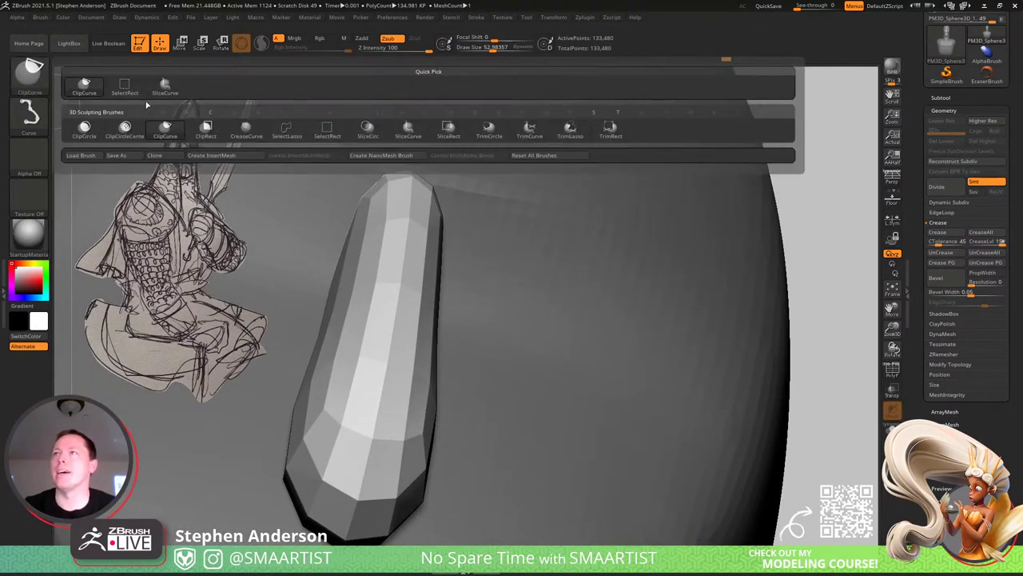
left_click(298, 138, "ctrl+shift")
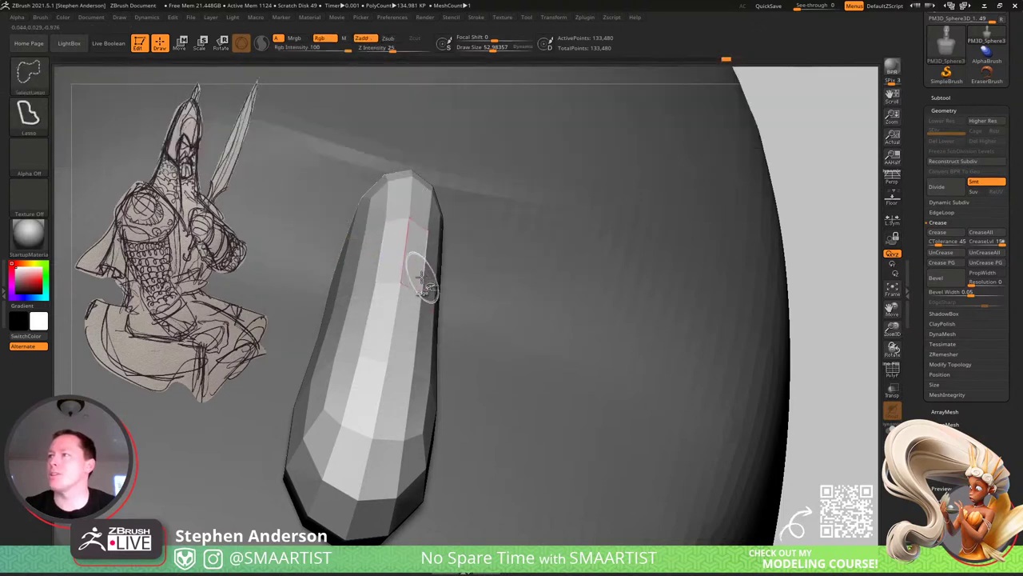
left_click(416, 289, "ctrl+shift")
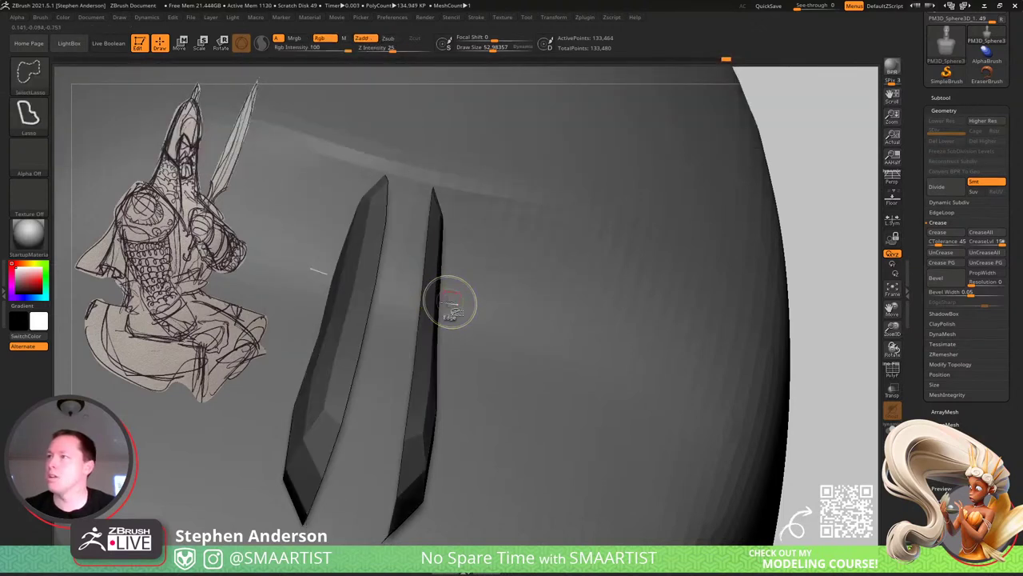
left_click(450, 299, "ctrl+shift")
Smooth the nose's ridge and push its upper end into the brow with a larger Move brush.
mouse_move(399, 283)
left_mouse_down("shift")
mouse_move(413, 238)
mouse_move(409, 191)
left_mouse_up("shift")
mouse_move(370, 308)
right_mouse_down()
mouse_move(416, 276)
mouse_move(409, 283)
mouse_move(338, 237)
mouse_move(406, 251)
right_mouse_up()
key("s")
left_click_drag(406, 262, 424, 263)
key("s")
left_click_drag(441, 195, 397, 200)
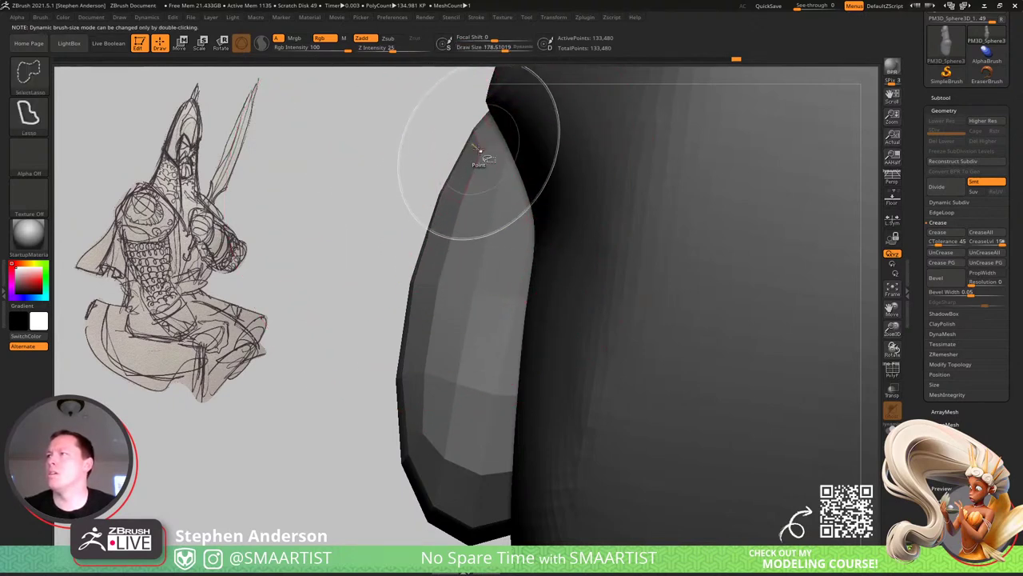
Isolate the nose, reshape its upper front edge with the Move brush and show the head again.
left_click(482, 156, "ctrl+shift")
left_click_drag(511, 86, 490, 136)
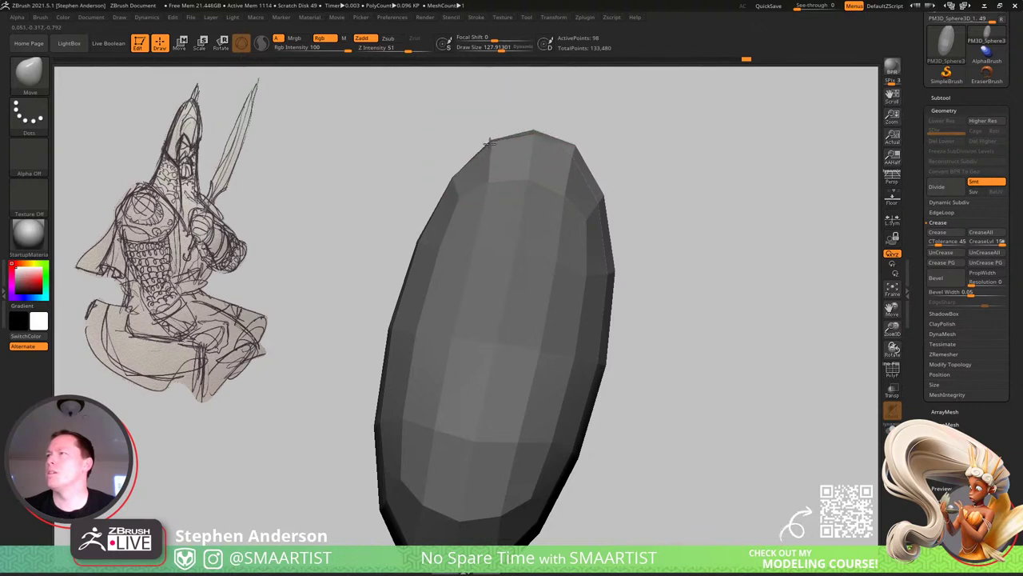
left_click_drag(450, 169, 430, 192)
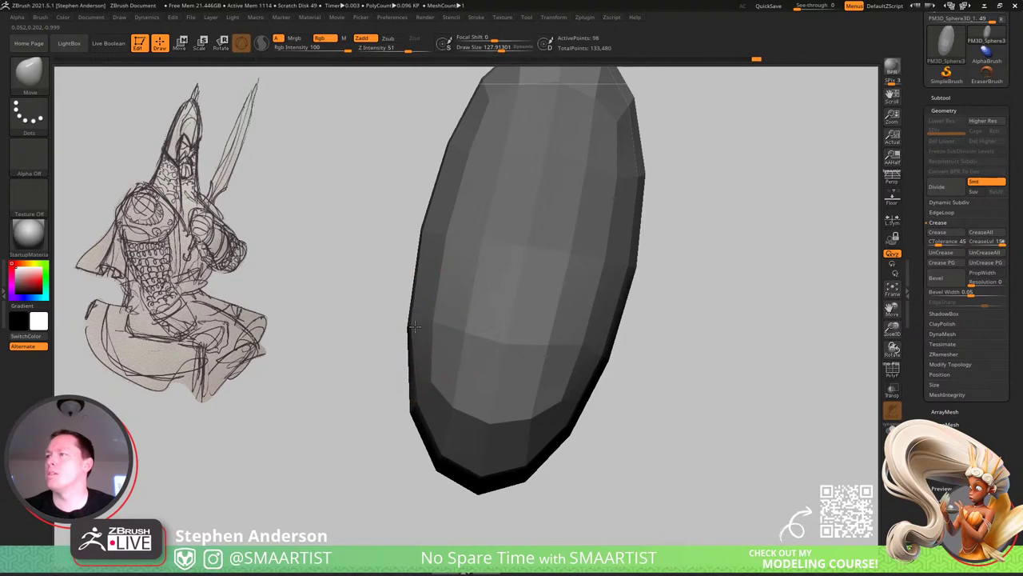
left_click(362, 385, "ctrl+shift")
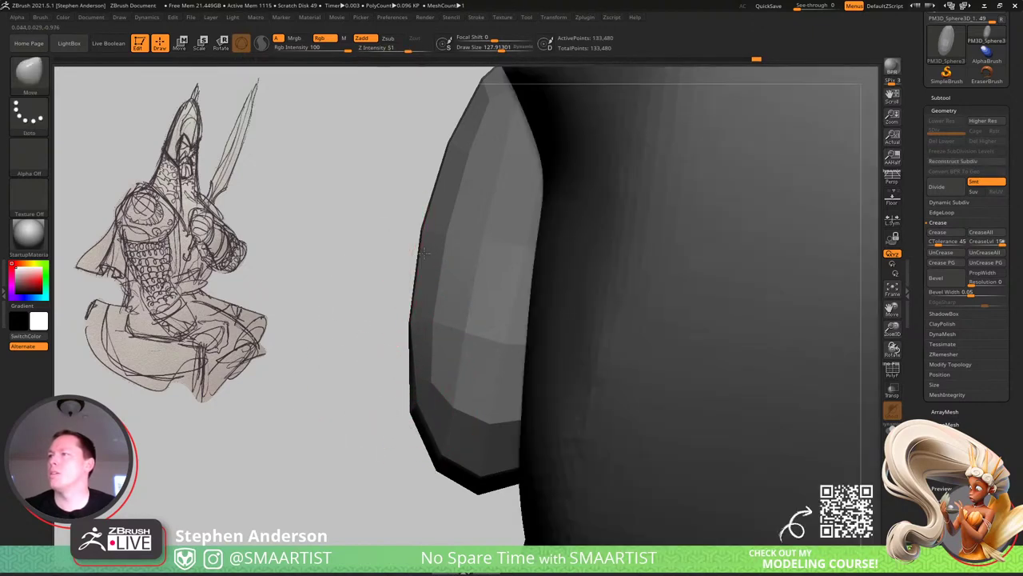
mouse_move(362, 384)
right_mouse_down()
mouse_move(435, 360)
mouse_move(444, 251)
right_mouse_up()
Check the polygroups, invert the mask so the head is protected, and soften it so the nose stays editable.
key("shift+f")
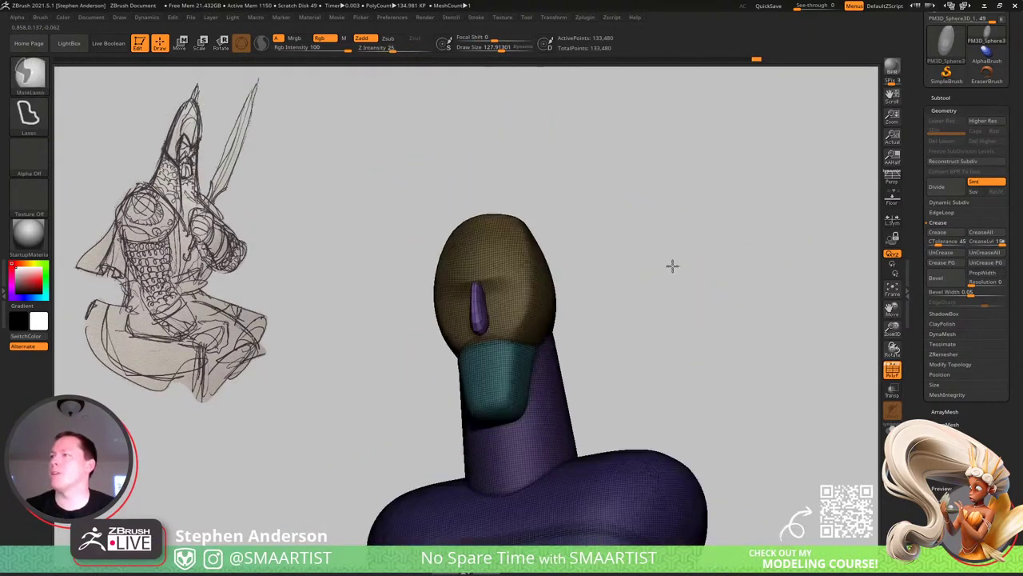
key("shift+f")
right_click_drag(567, 303, 597, 452)
right_click_drag(446, 306, 432, 300, "shift")
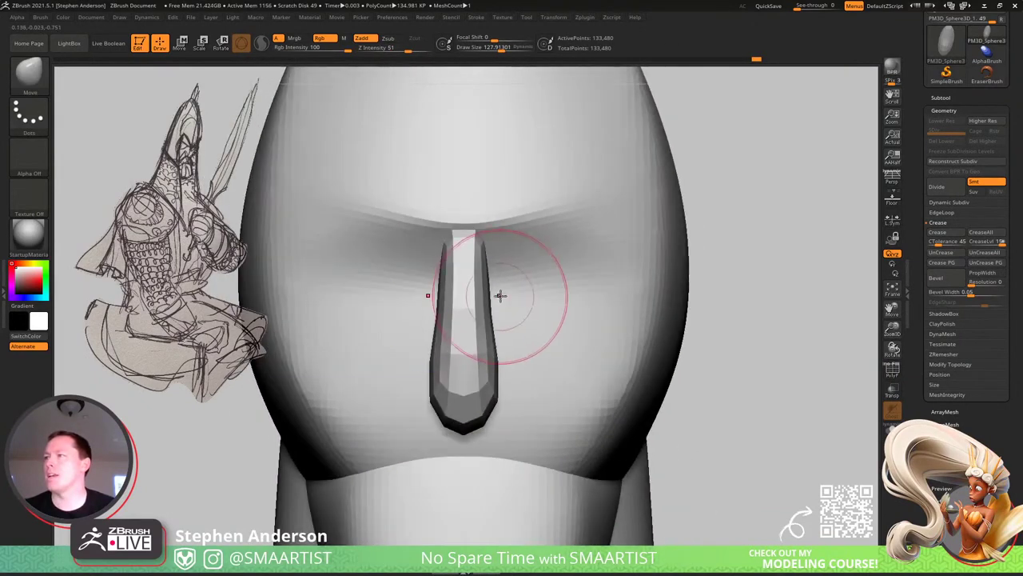
key("ctrl+i")
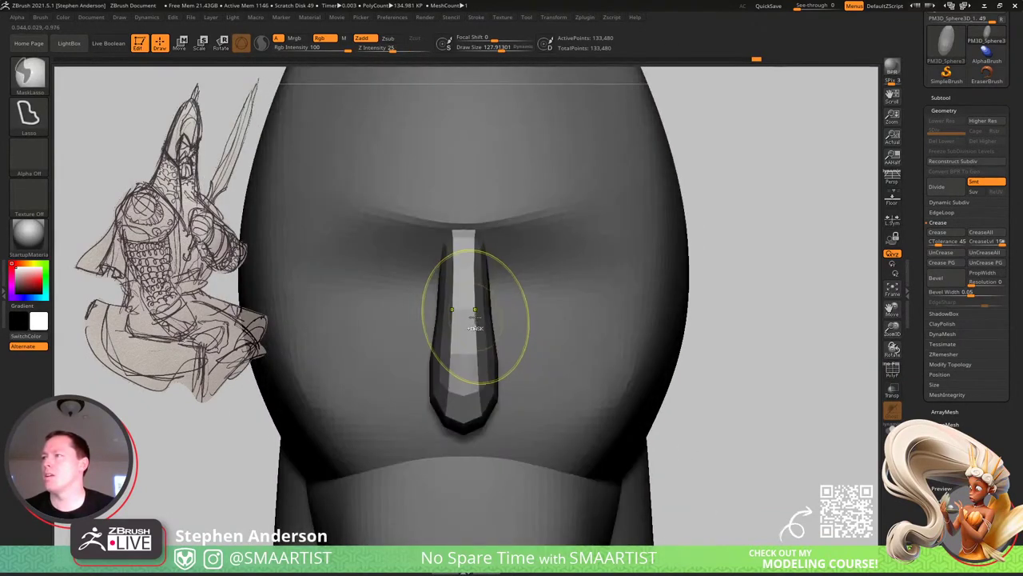
left_click(468, 322, "ctrl")
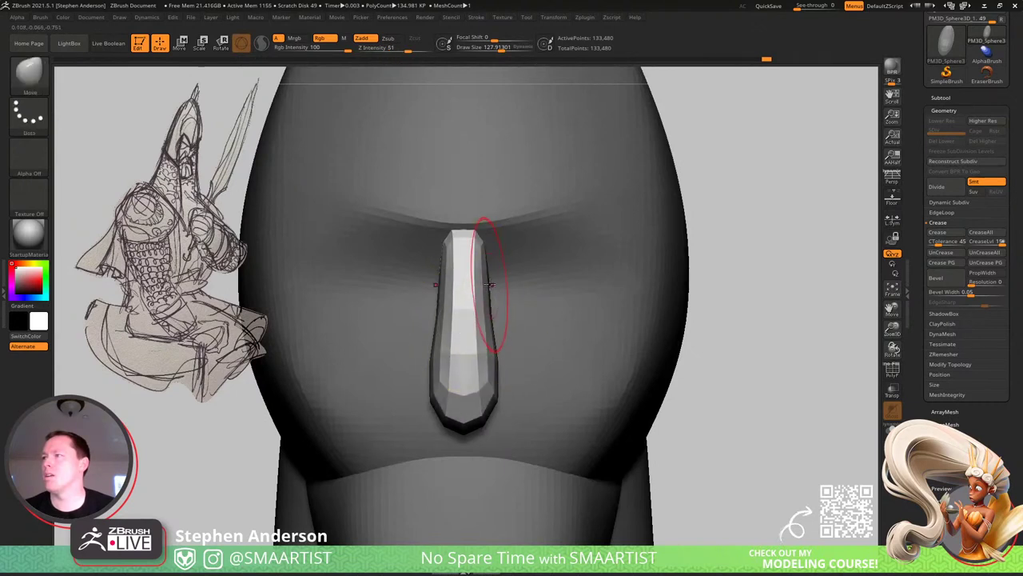
Straighten and narrow the nose's side edges symmetrically with the Move brush at draw sizes of about 63 to 89.
key("s")
left_click_drag(491, 279, 486, 281)
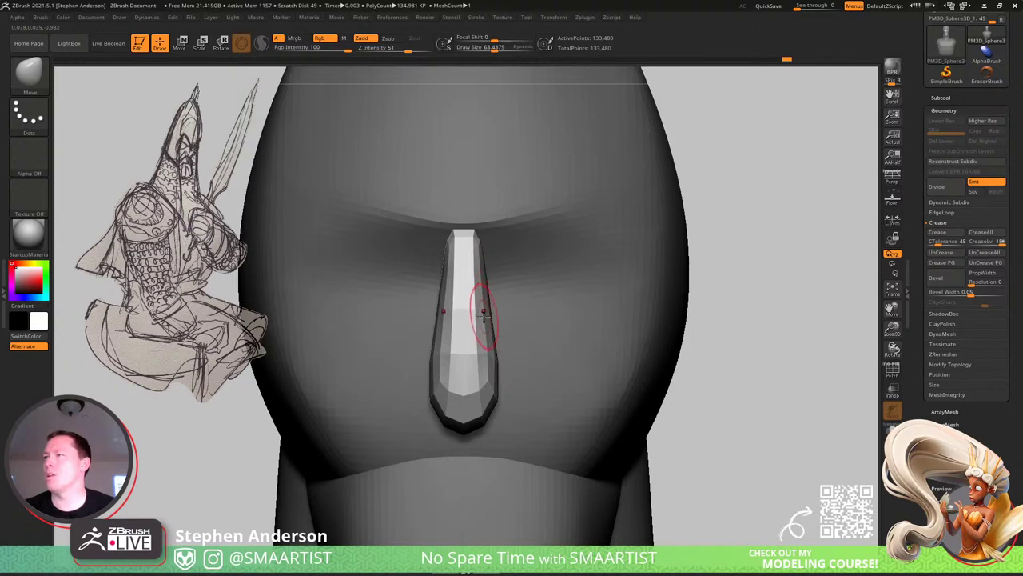
key("]")
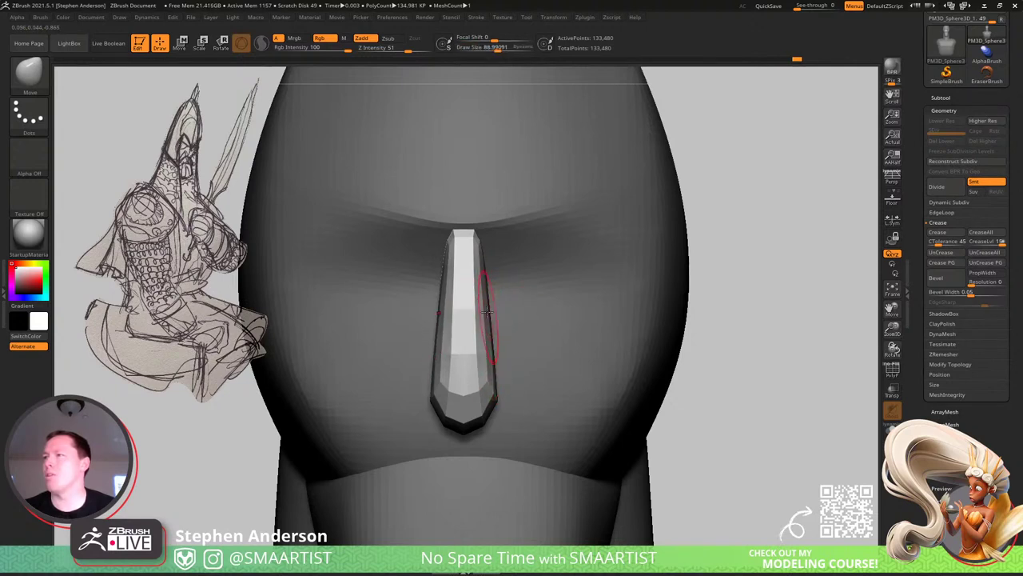
mouse_move(485, 360)
right_mouse_down()
mouse_move(523, 361)
mouse_move(477, 363)
right_mouse_up()
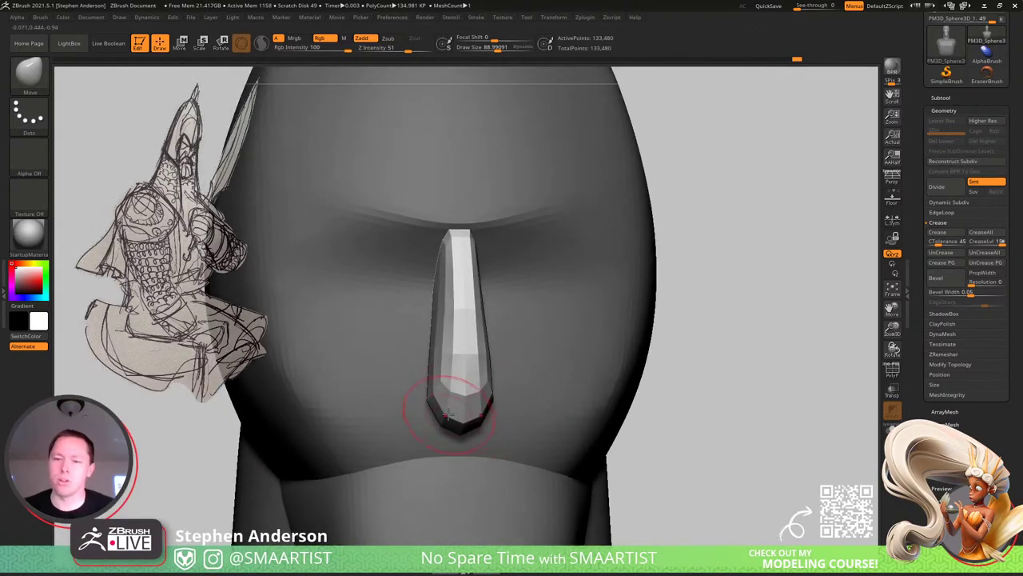
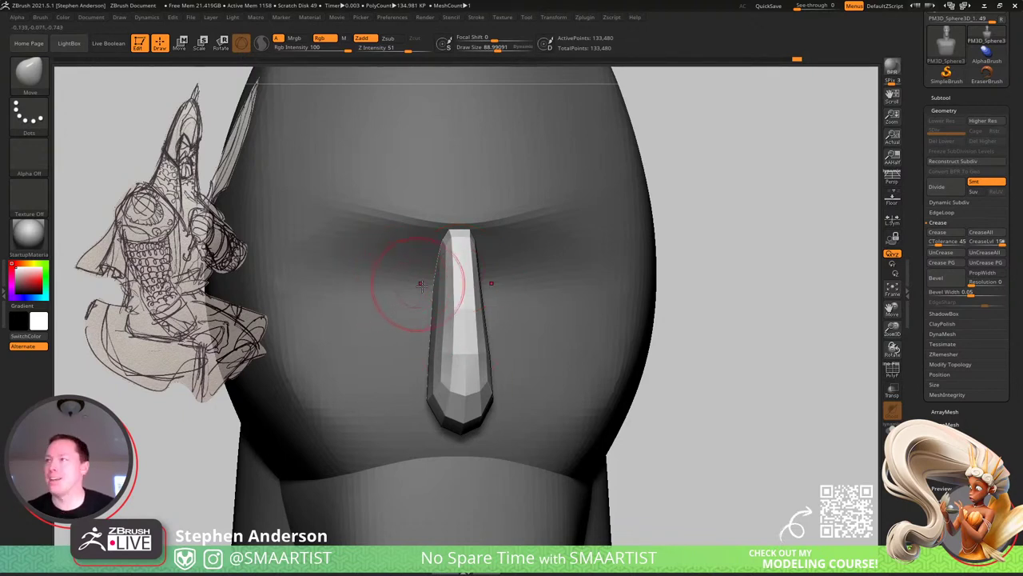
Slope the nose bridge in profile back into the brow with the Move brush at a draw size of about 163.
right_click_drag(451, 300, 495, 307)
key("s")
left_click_drag(458, 399, 474, 406)
mouse_move(442, 262)
left_mouse_down()
mouse_move(427, 268)
mouse_move(414, 241)
left_mouse_up()
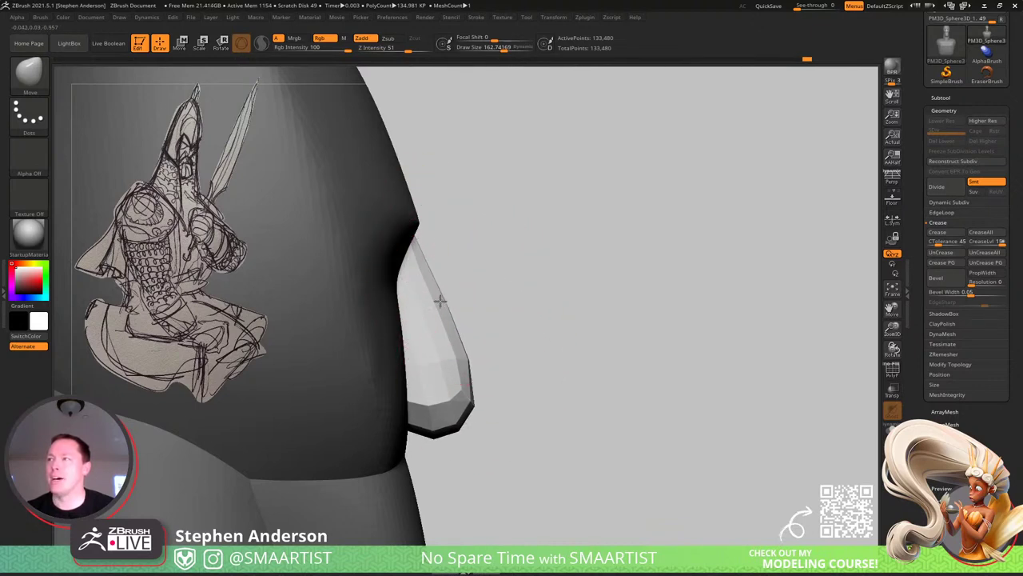
Refine the nose's front and side planes from the front with the Move brush at a draw size of about 80.
left_click_drag(528, 357, 487, 357, "shift")
right_click_drag(487, 357, 481, 357, "shift")
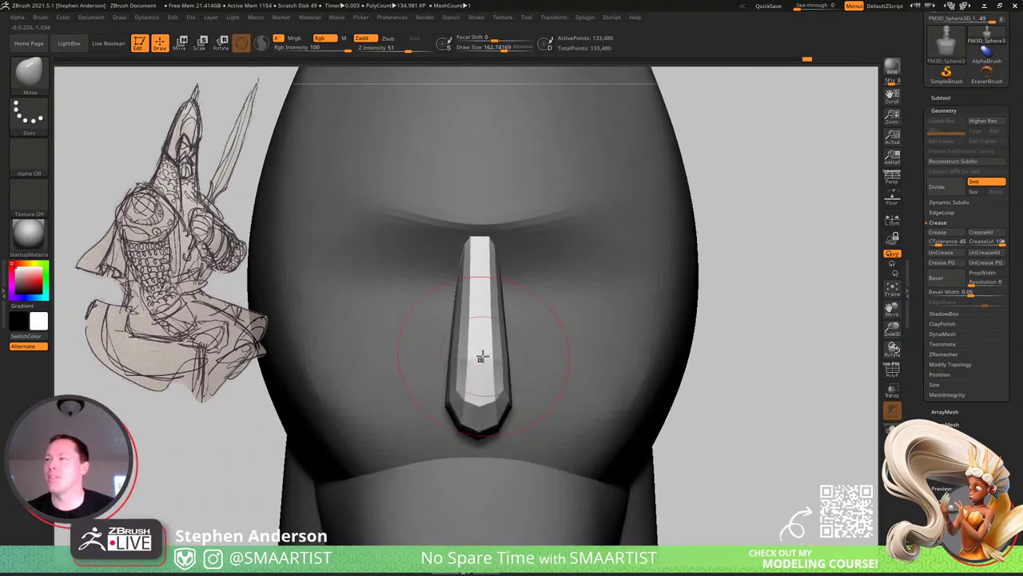
key("s")
left_click_drag(484, 356, 477, 357)
mouse_move(477, 357)
right_mouse_down("ctrl")
mouse_move(589, 365)
mouse_move(590, 343)
right_mouse_up("ctrl")
key("s")
left_click_drag(590, 342, 592, 342)
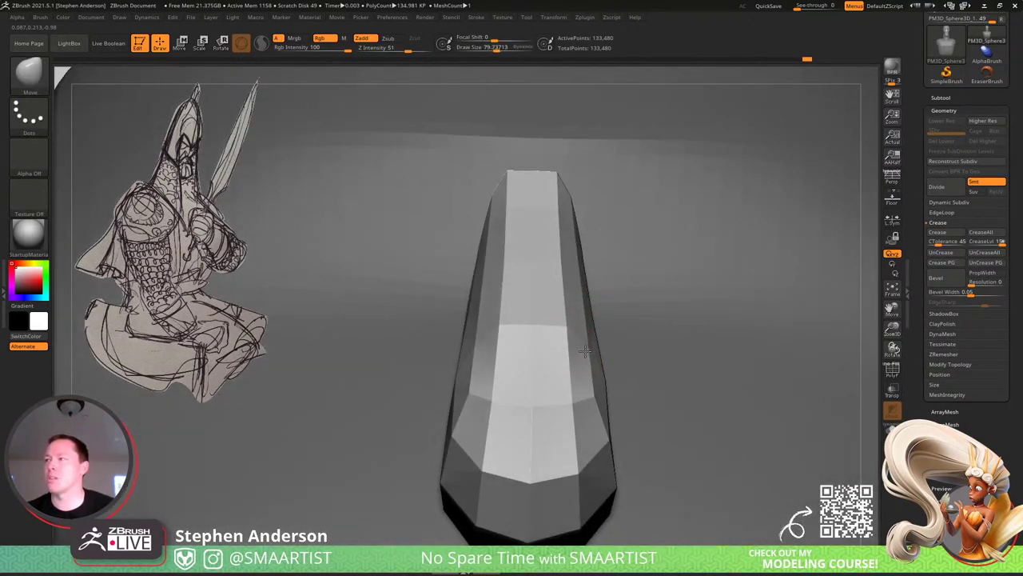
Smooth and reshape the nose tip in profile, using the Move brush at a draw size of about 141.
mouse_move(562, 393)
right_mouse_down()
mouse_move(610, 397)
mouse_move(590, 400)
right_mouse_up()
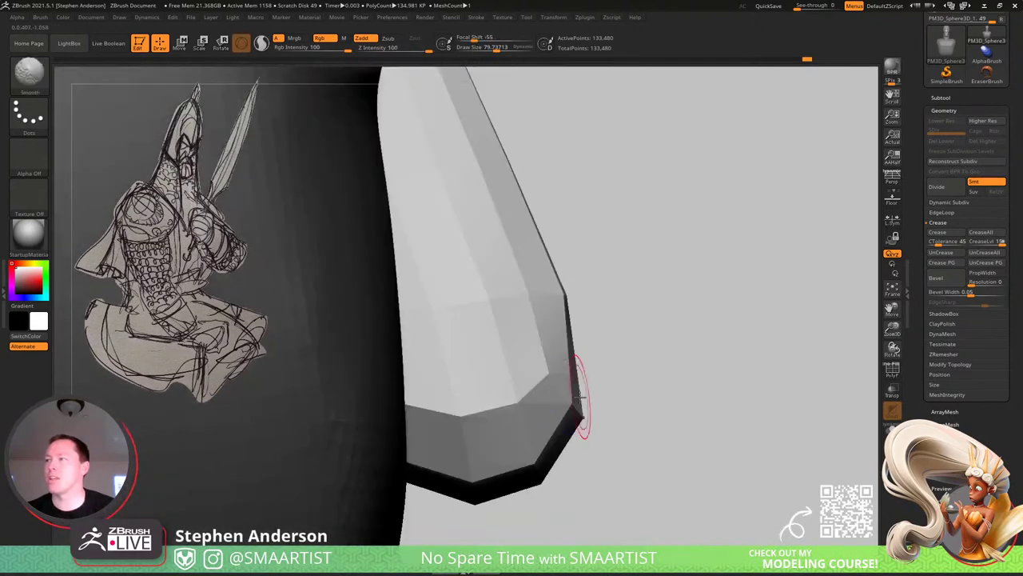
key("s")
mouse_move(571, 402)
left_mouse_down()
mouse_move(598, 408)
mouse_move(580, 387)
left_mouse_up()
mouse_move(585, 379)
right_mouse_down()
mouse_move(552, 380)
mouse_move(568, 339)
right_mouse_up()
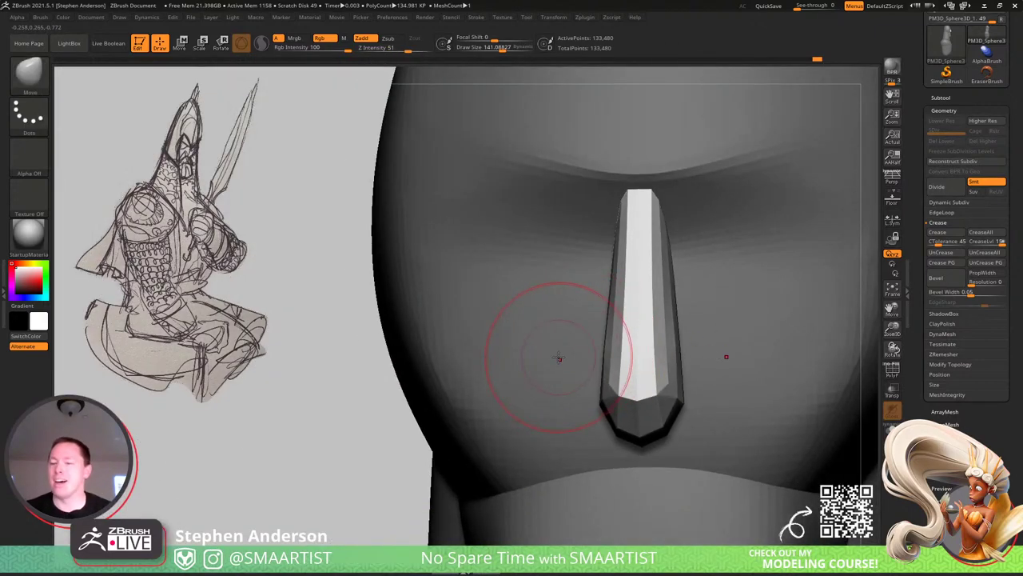
Adjust the lower side planes near the nose tip with the Move brush at a draw size of about 36.
right_click_drag(677, 359, 588, 374)
right_click(683, 372)
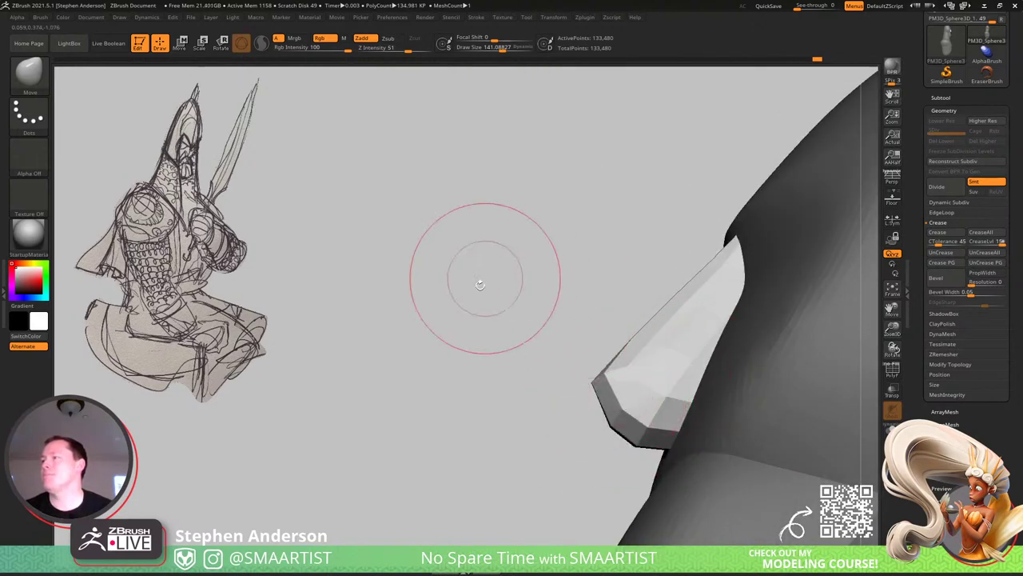
mouse_move(617, 315)
right_mouse_down("alt")
mouse_move(480, 252)
mouse_move(528, 279)
right_mouse_up("alt")
key("s")
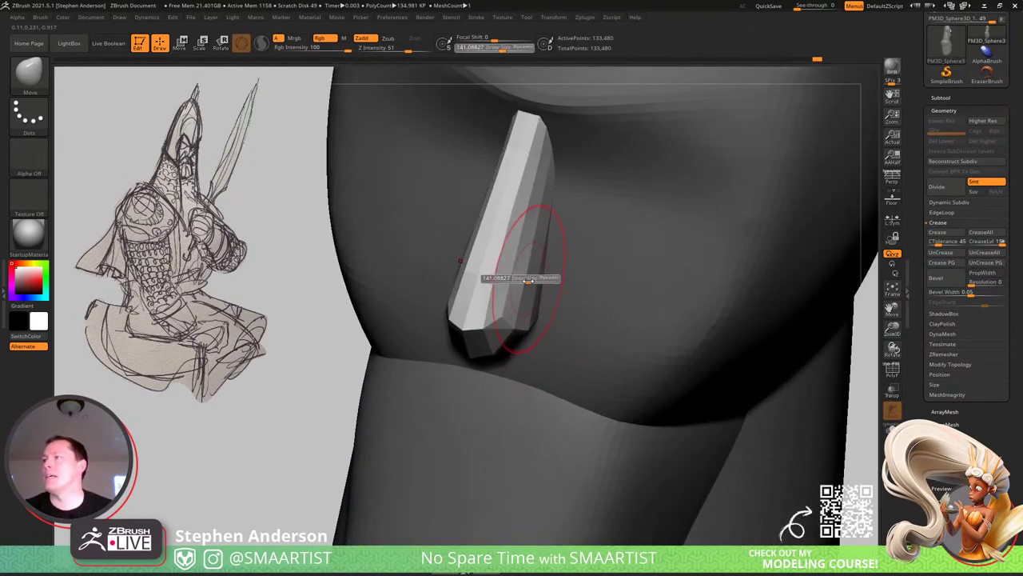
left_click_drag(519, 279, 527, 279)
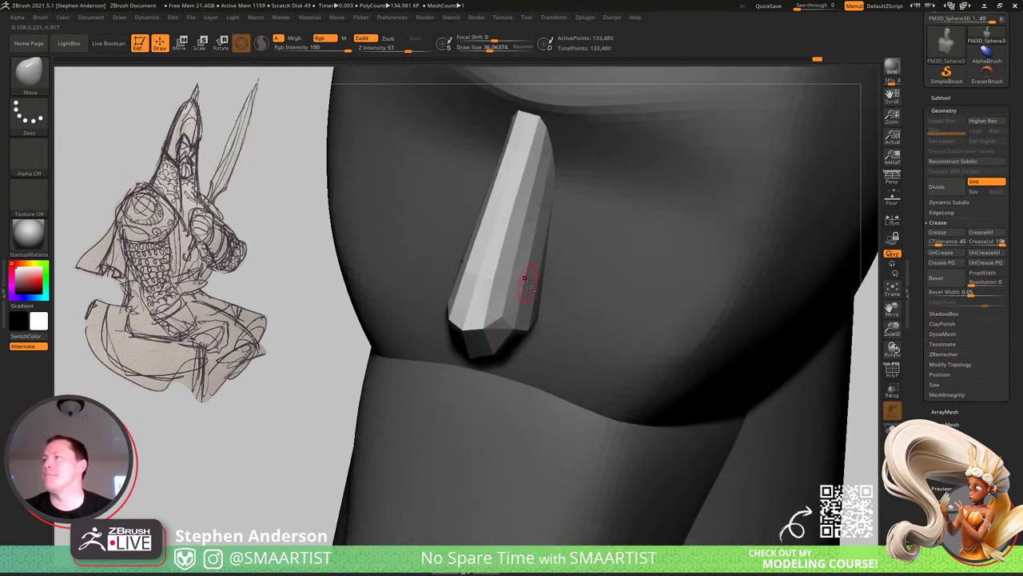
mouse_move(525, 280)
right_mouse_down()
mouse_move(553, 289)
mouse_move(529, 302)
mouse_move(515, 288)
mouse_move(635, 299)
mouse_move(599, 317)
mouse_move(538, 256)
mouse_move(609, 333)
right_mouse_up()
Clear the mask and check the nose's proportions on the whole bust with the polygroups shown and hidden.
key("shift+f")
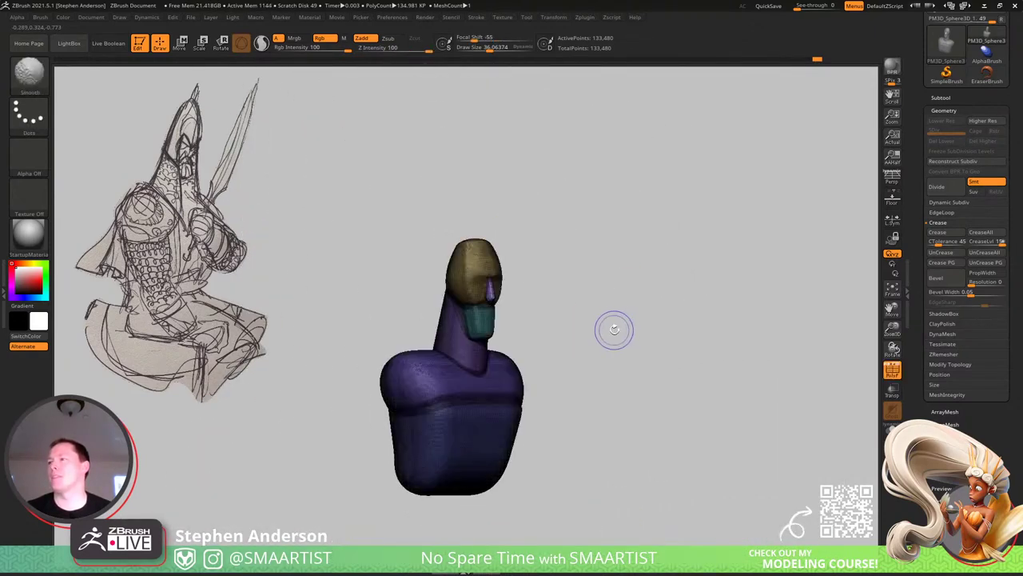
key("shift+f")
right_click_drag(487, 280, 731, 539, "ctrl")
mouse_move(559, 350)
right_mouse_down()
mouse_move(481, 350)
mouse_move(548, 364)
mouse_move(541, 371)
right_mouse_up()
key("shift+f")
key("shift+f")
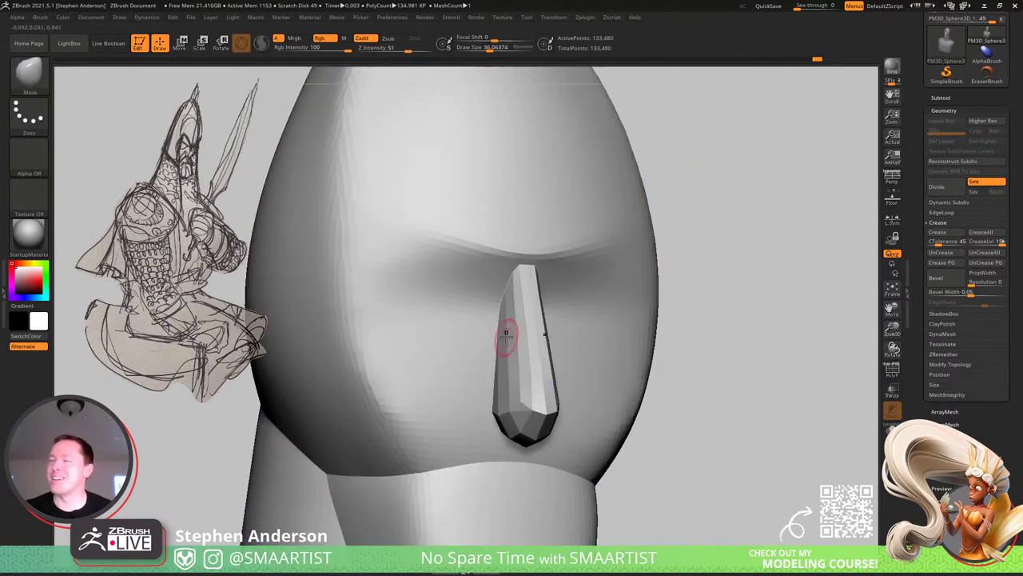
Insert a PolySphere from the IMM Primitives brush at the centre of the nose bridge.
key("b")
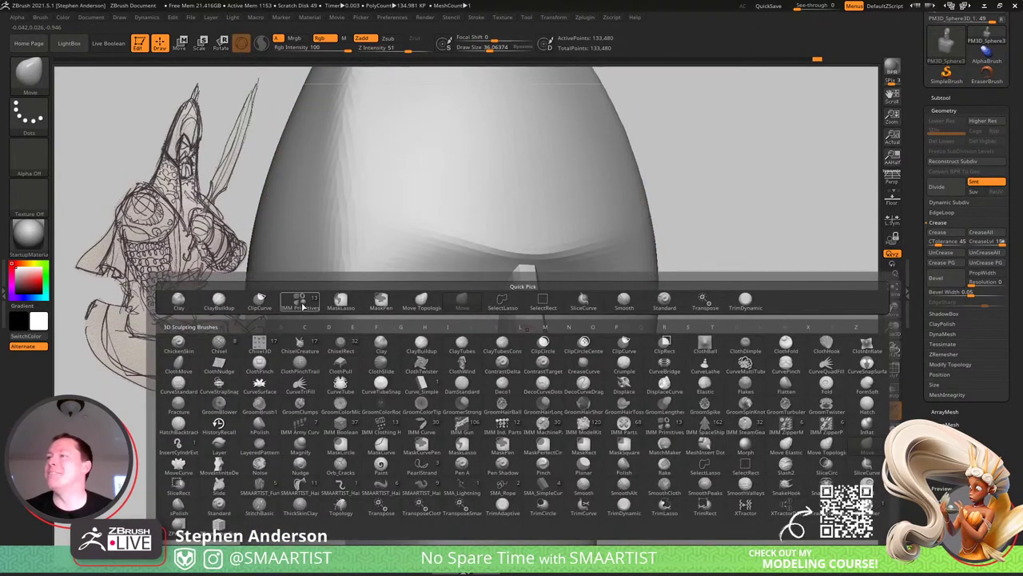
left_click(302, 306)
left_click(288, 76)
mouse_move(544, 342)
right_mouse_down()
mouse_move(487, 340)
mouse_move(504, 341)
right_mouse_up()
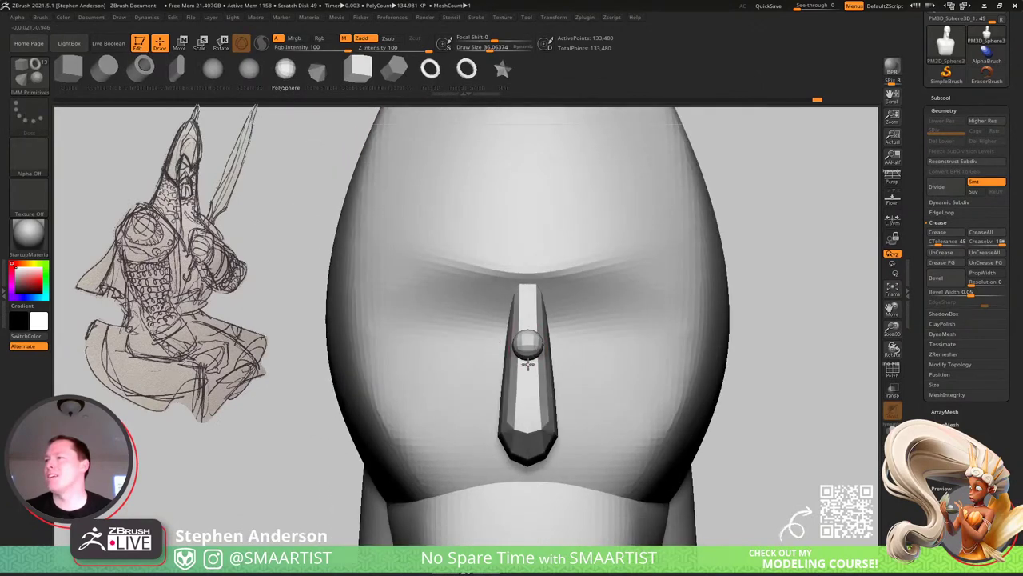
right_click_drag(528, 382, 564, 390, "shift")
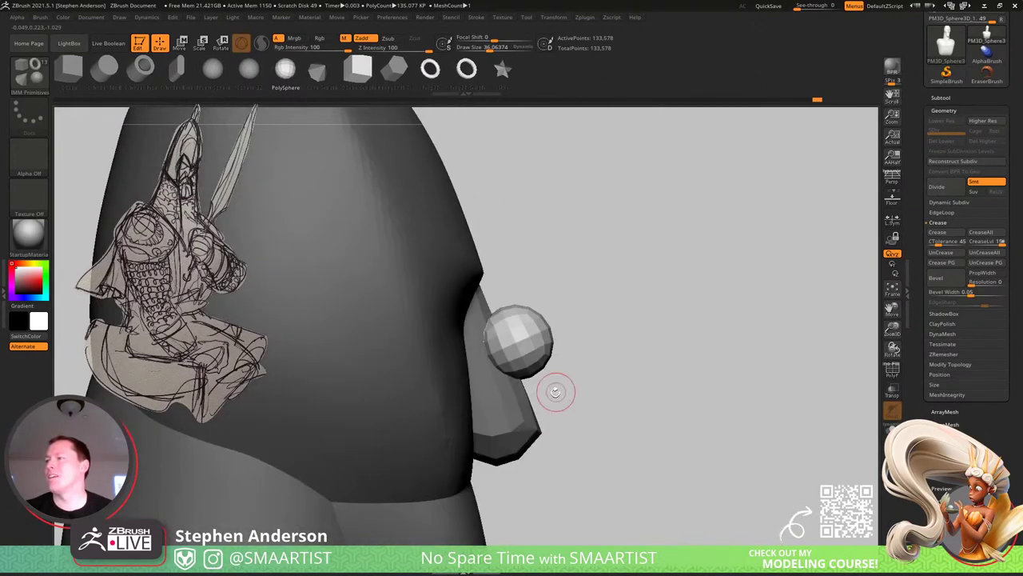
Stretch and tilt the new sphere along the nose, moving it back until it is partly embedded in the face.
key("w")
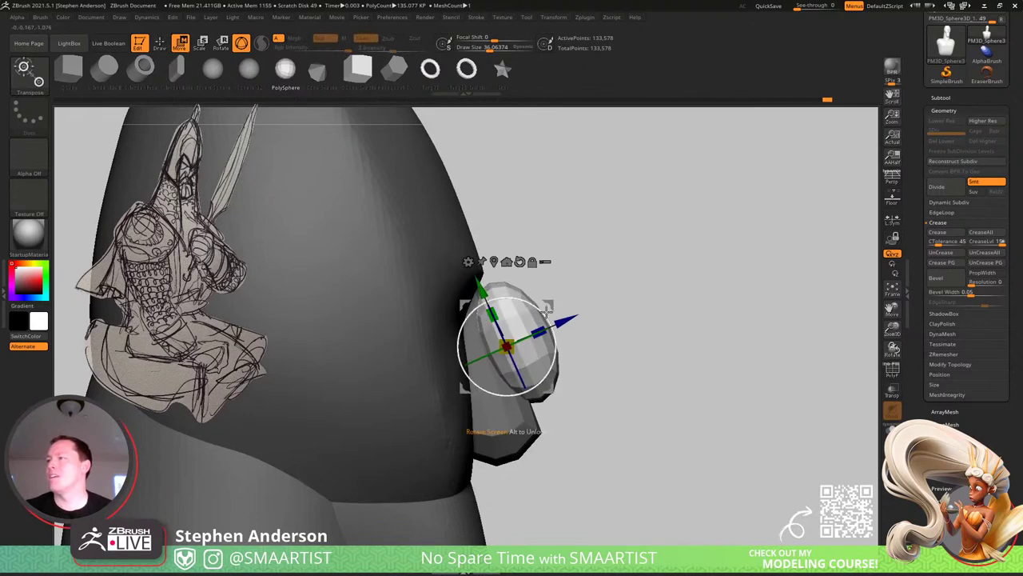
mouse_move(670, 310)
right_mouse_down()
mouse_move(632, 312)
mouse_move(671, 308)
right_mouse_up()
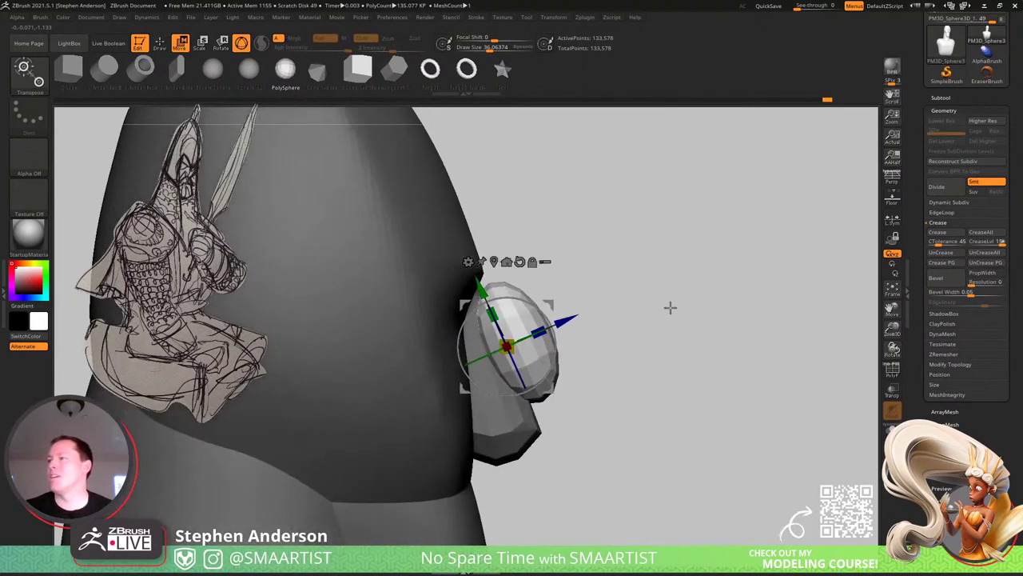
left_click_drag(565, 318, 516, 343)
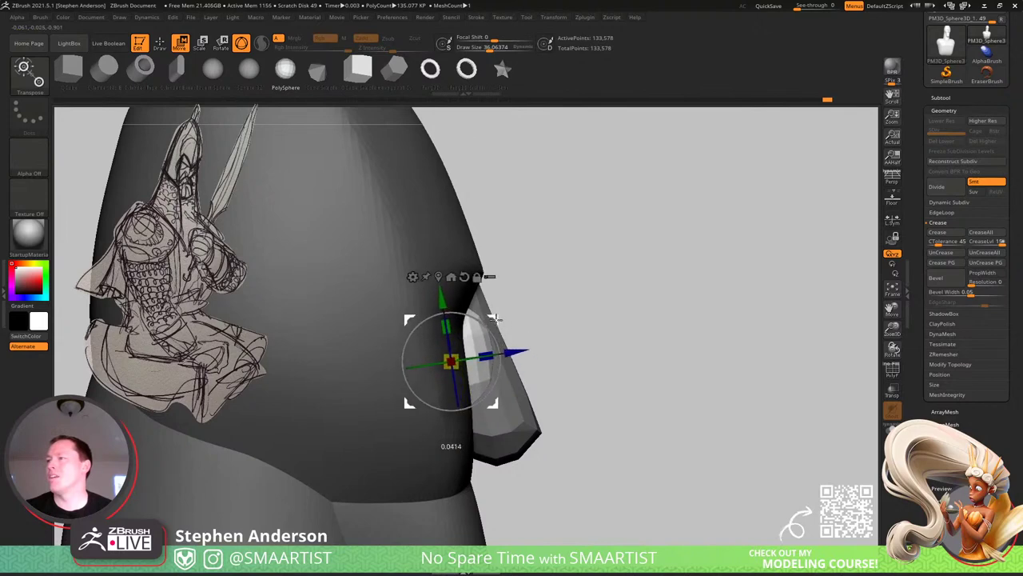
right_click_drag(564, 312, 522, 312)
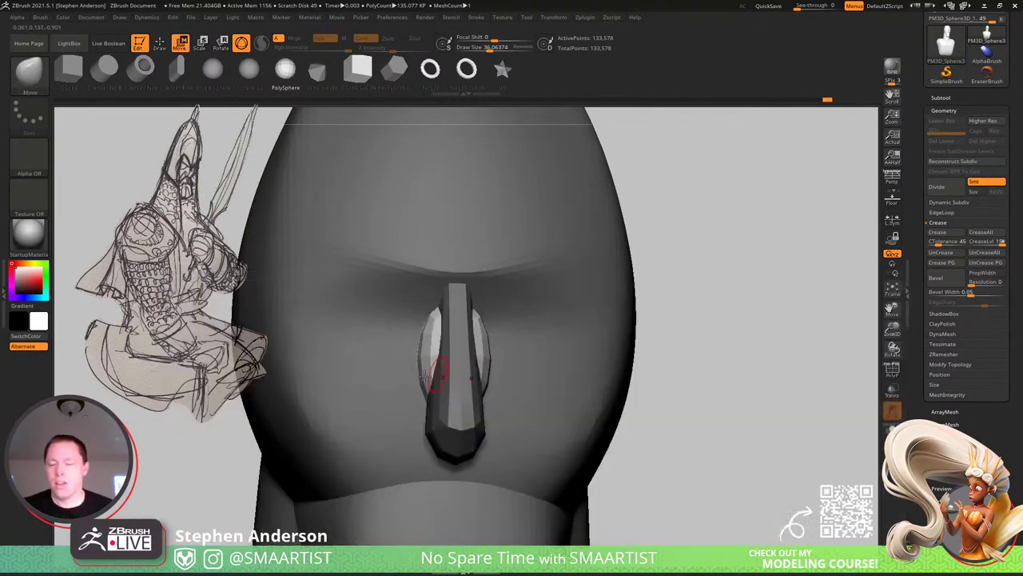
Shape the embedded sphere into a wedge widening toward the brow, using the Move brush at a draw size of about 110.
mouse_move(408, 342)
right_mouse_down()
mouse_move(425, 326)
mouse_move(418, 320)
right_mouse_up()
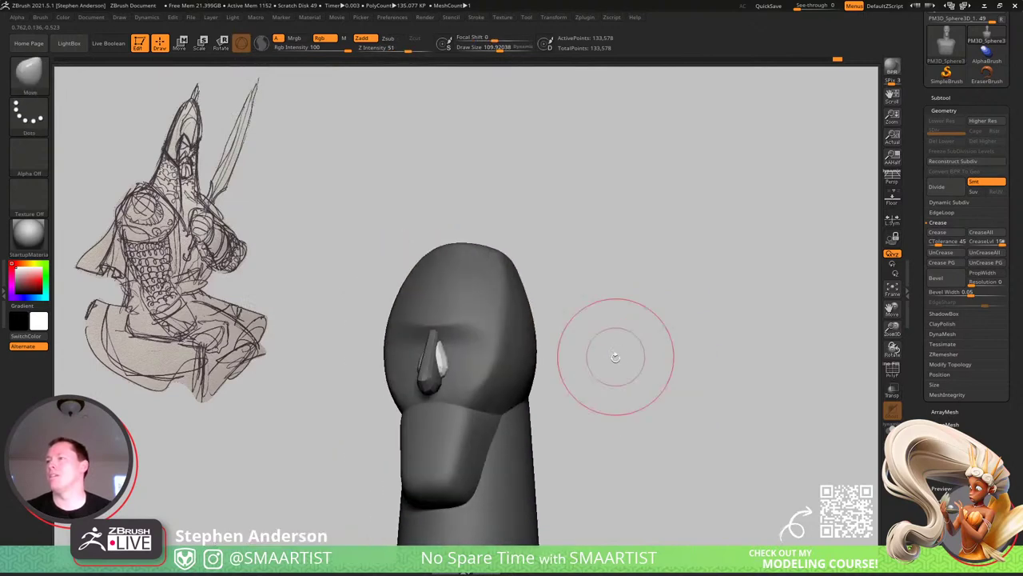
left_click_drag(616, 358, 644, 411, "ctrl")
right_click_drag(630, 392, 614, 371, "ctrl")
mouse_move(434, 354)
right_mouse_down("ctrl")
mouse_move(619, 532)
mouse_move(448, 492)
right_mouse_up("ctrl")
right_click_drag(394, 368, 408, 373)
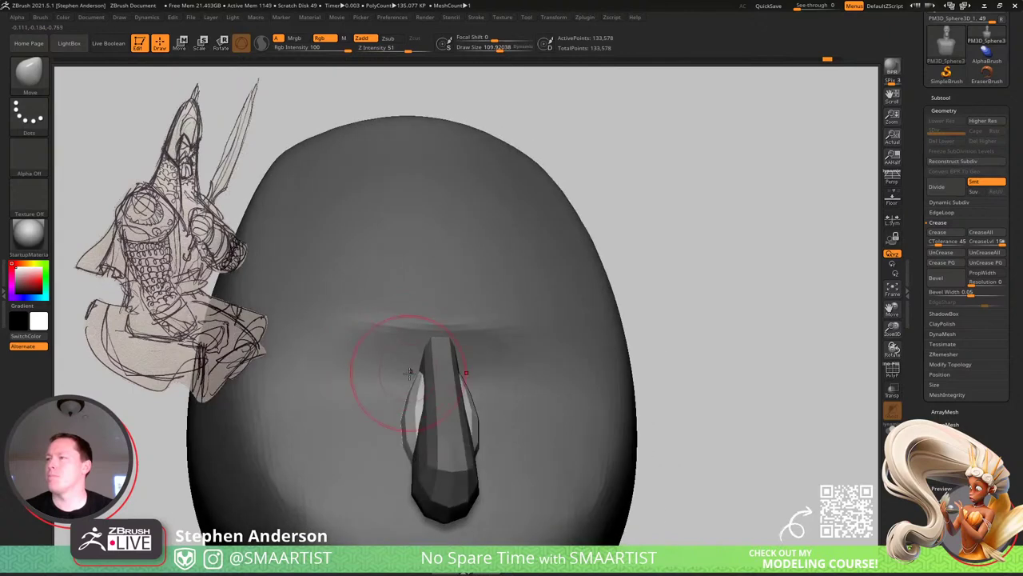
right_click_drag(354, 302, 432, 340)
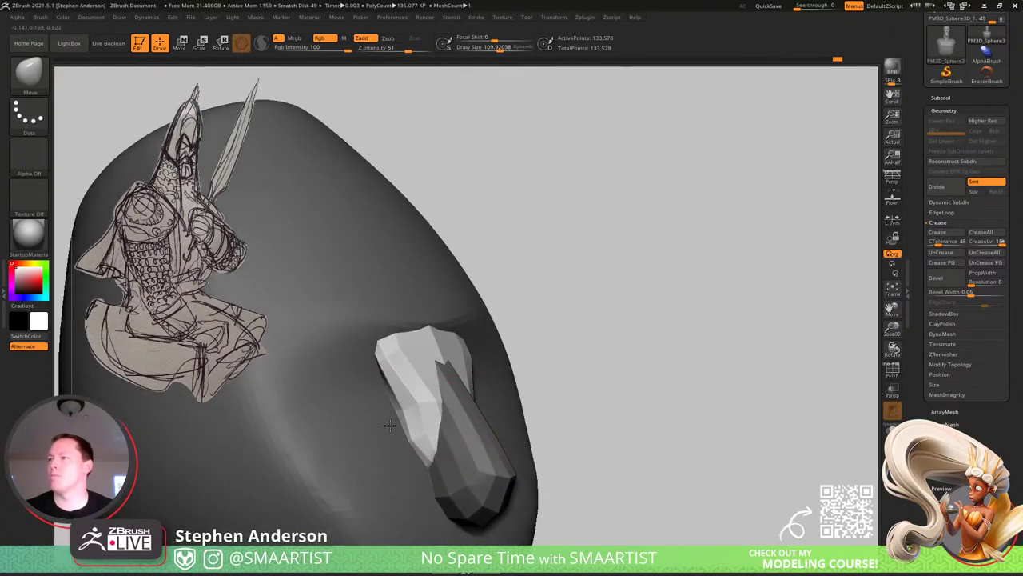
mouse_move(387, 392)
left_mouse_down("shift")
mouse_move(352, 349)
mouse_move(377, 367)
left_mouse_up("shift")
mouse_move(321, 370)
right_mouse_down()
mouse_move(326, 361)
mouse_move(382, 377)
right_mouse_up()
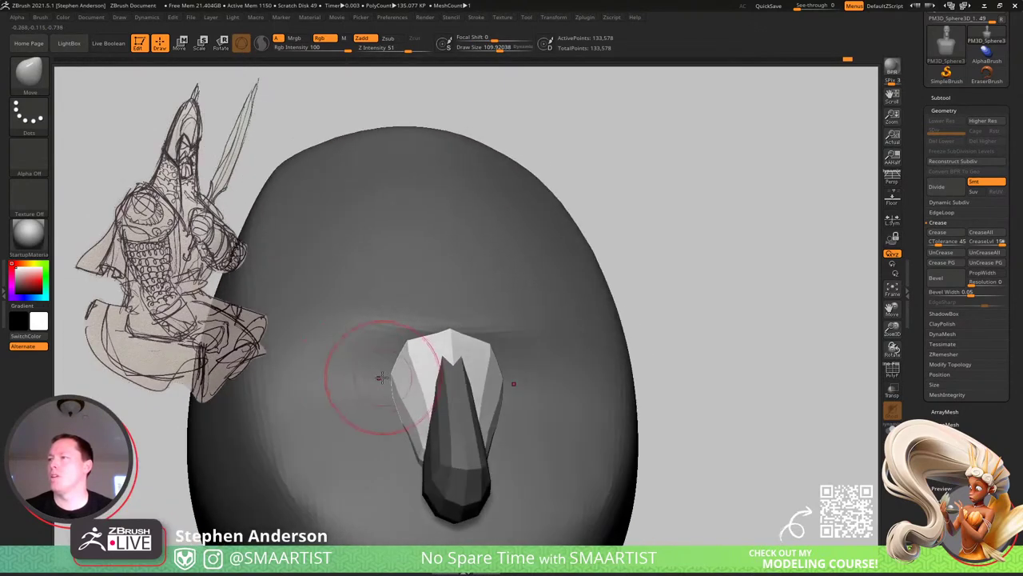
Check the wedge's polygroup, clear the mask on the bust and pull the wedge's upper side corners outward.
key("shift+f")
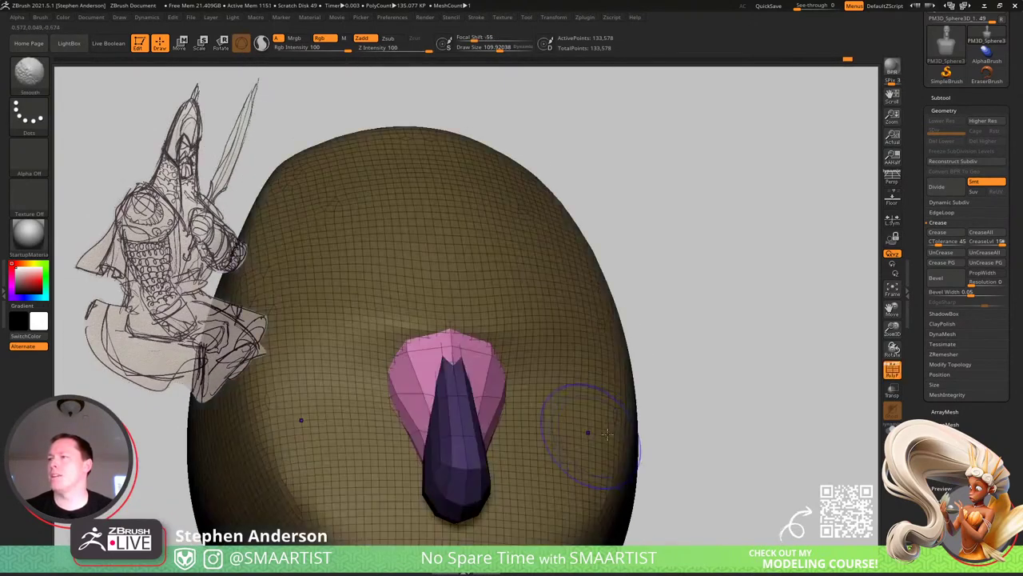
right_click_drag(697, 438, 660, 386, "ctrl")
key("shift+f")
left_click_drag(656, 395, 659, 402, "ctrl")
right_click_drag(658, 402, 662, 468, "ctrl")
right_click_drag(662, 468, 637, 441)
mouse_move(415, 266)
right_mouse_down("ctrl")
mouse_move(482, 349)
mouse_move(493, 317)
mouse_move(382, 371)
right_mouse_up("ctrl")
left_click_drag(384, 373, 393, 372)
mouse_move(395, 369)
left_mouse_down()
mouse_move(353, 353)
mouse_move(371, 368)
left_mouse_up()
Refine the wedge's upper edge and side planes with the Move brush at a draw size of about 148.
key("s")
right_click_drag(430, 322, 512, 335)
key("s")
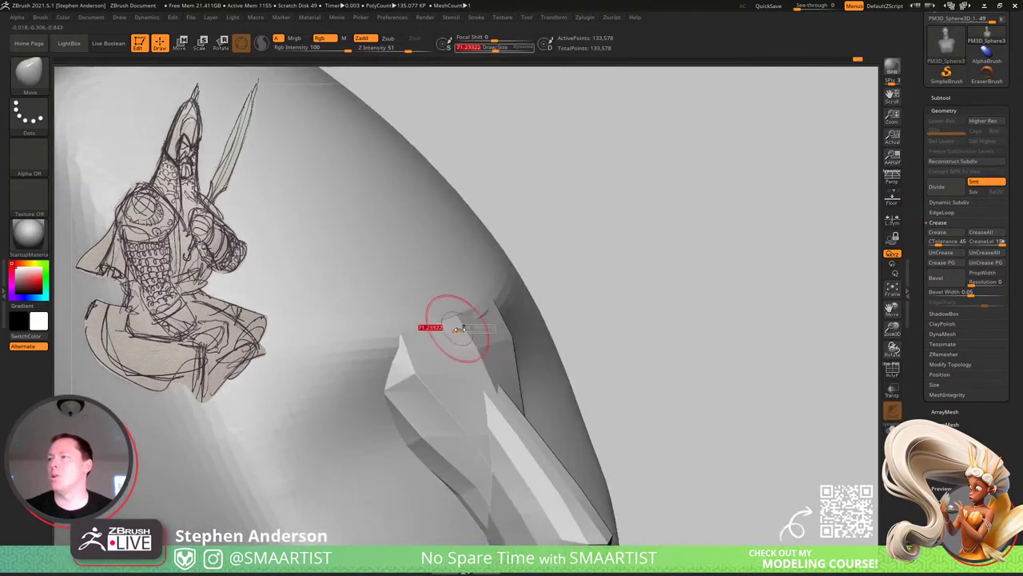
left_click_drag(453, 323, 459, 322)
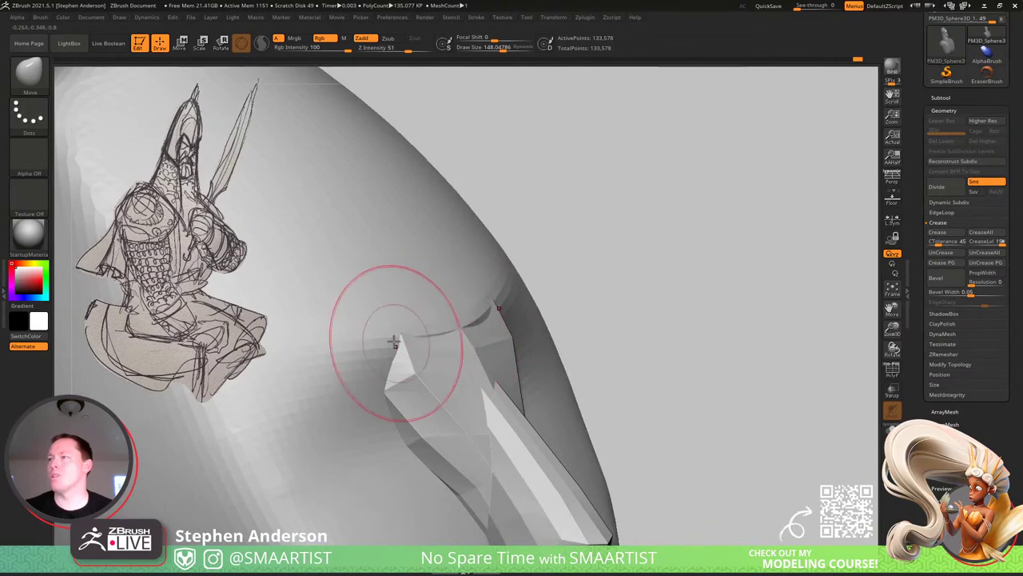
mouse_move(397, 320)
right_mouse_down()
mouse_move(368, 344)
mouse_move(379, 327)
right_mouse_up()
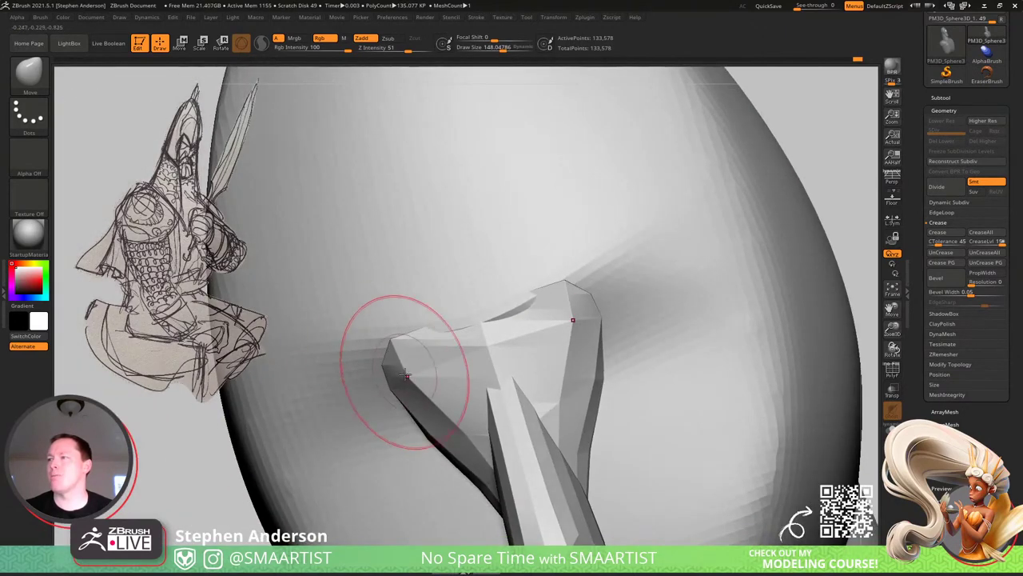
left_click_drag(391, 365, 406, 371)
left_click_drag(432, 445, 442, 433)
mouse_move(442, 433)
right_mouse_down()
mouse_move(450, 392)
mouse_move(383, 274)
mouse_move(423, 339)
mouse_move(420, 376)
mouse_move(406, 355)
mouse_move(407, 370)
right_mouse_up()
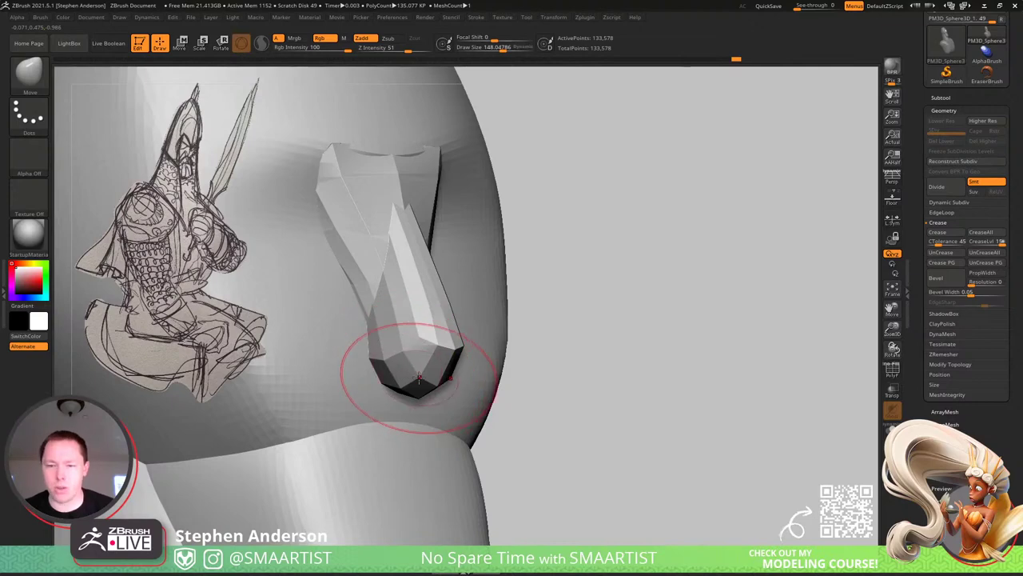
Insert another PolySphere below the nose tip and move, rotate and enlarge it to overlap the end of the nose.
key("b")
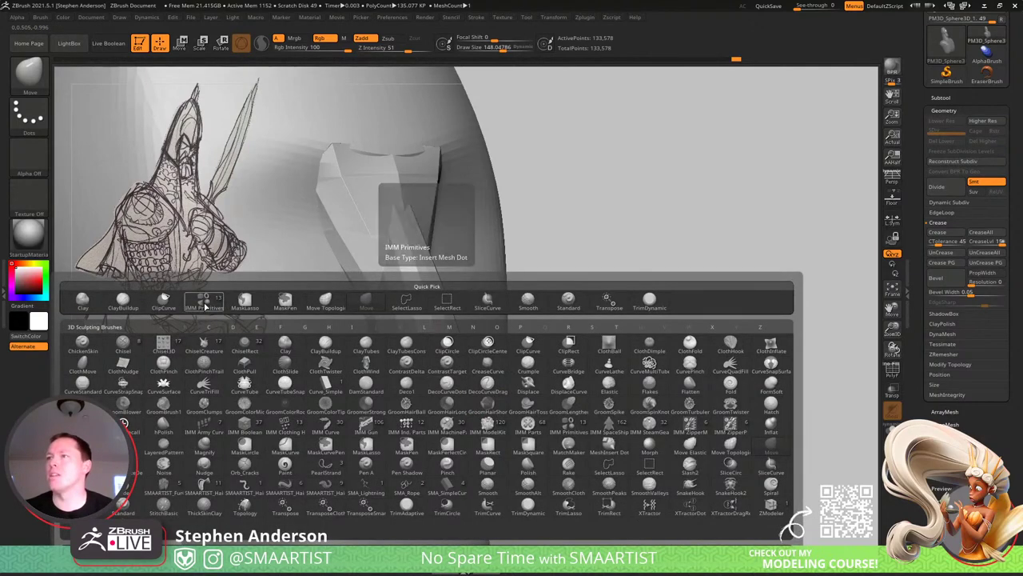
left_click(204, 306)
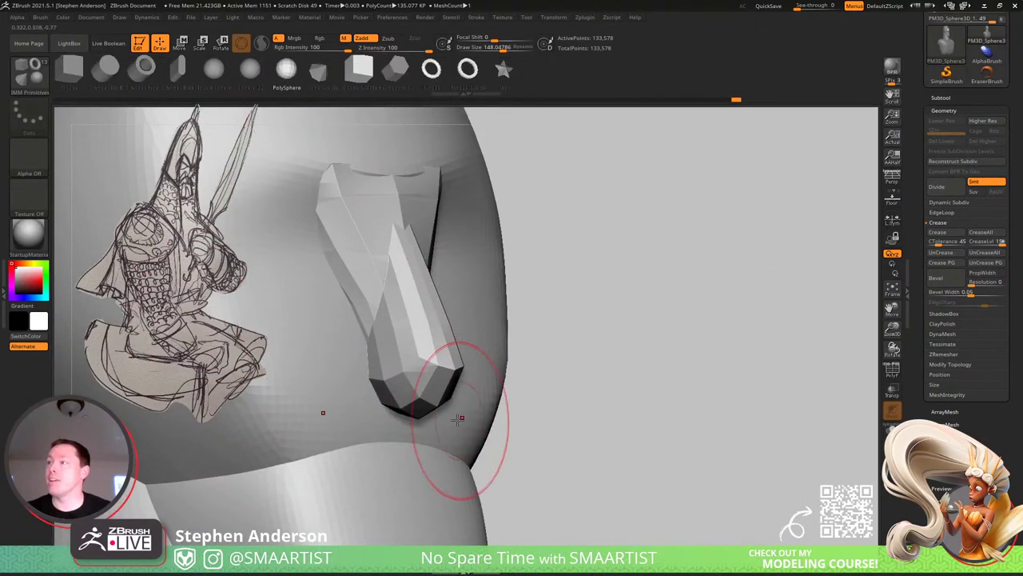
right_click_drag(458, 418, 437, 411)
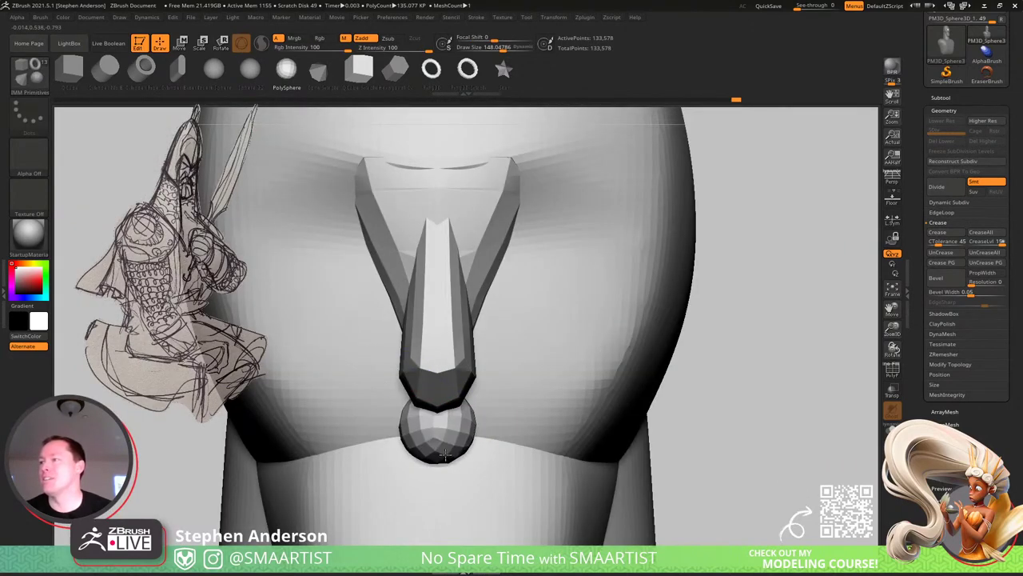
left_click_drag(449, 459, 449, 458)
right_click_drag(423, 430, 493, 434)
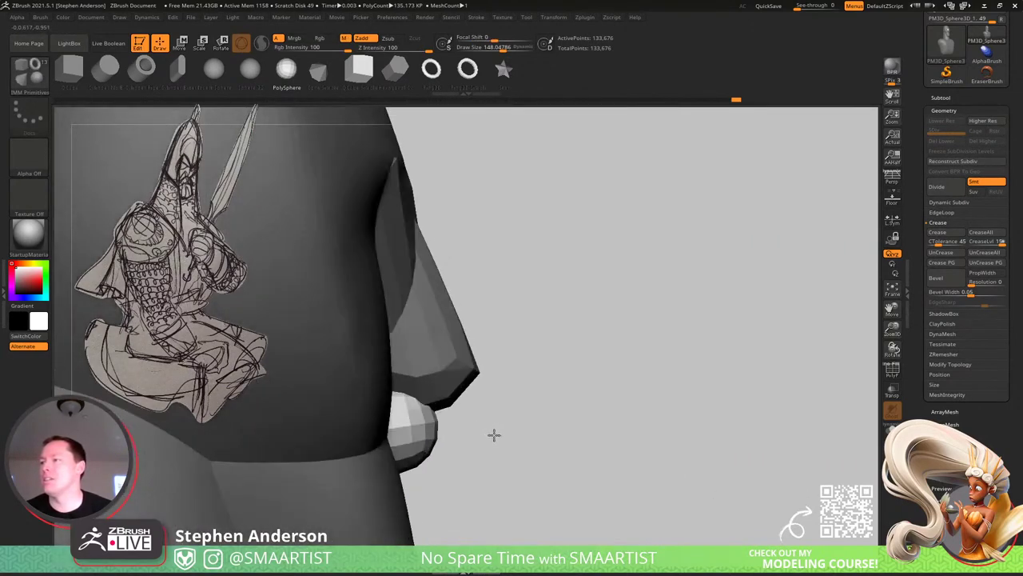
key("w")
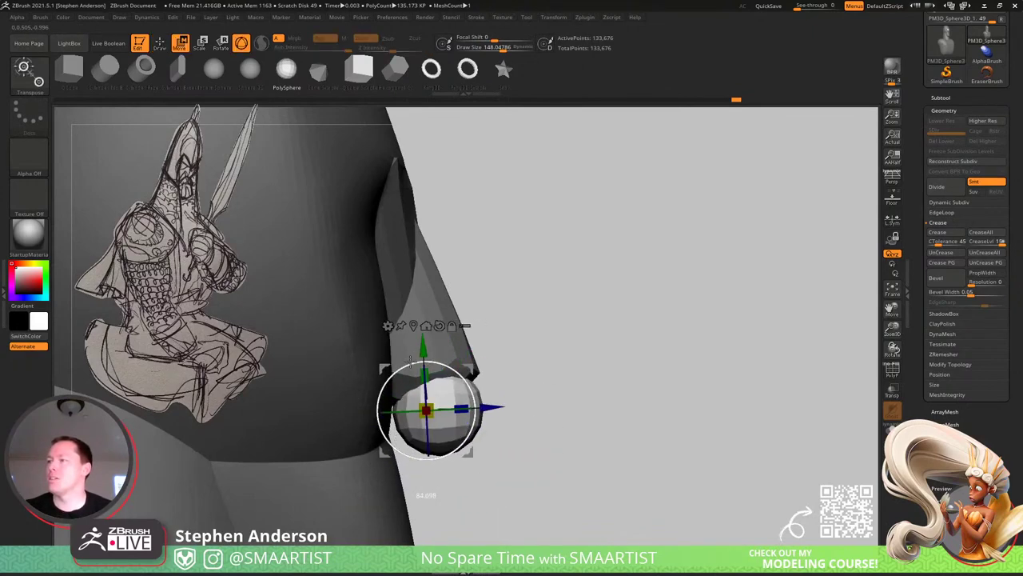
right_click_drag(413, 362, 478, 358)
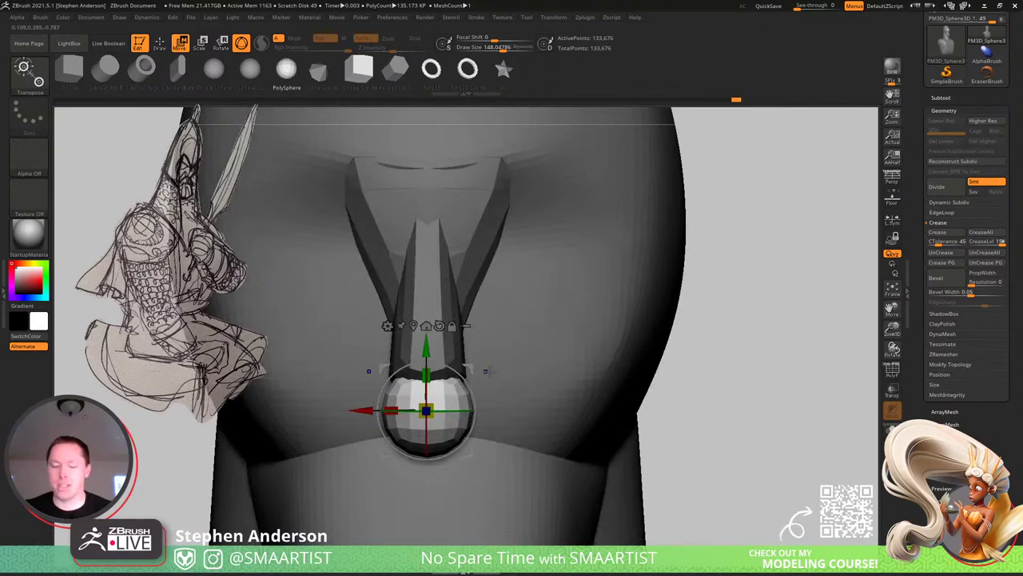
Stretch the new sphere forward into a rounded nose tip with the Move brush at a draw size of about 187.
key("q")
key("b")
key("m")
key("v")
right_click_drag(359, 418, 403, 391)
key("s")
left_click_drag(391, 395, 330, 369)
left_click_drag(400, 372, 495, 387)
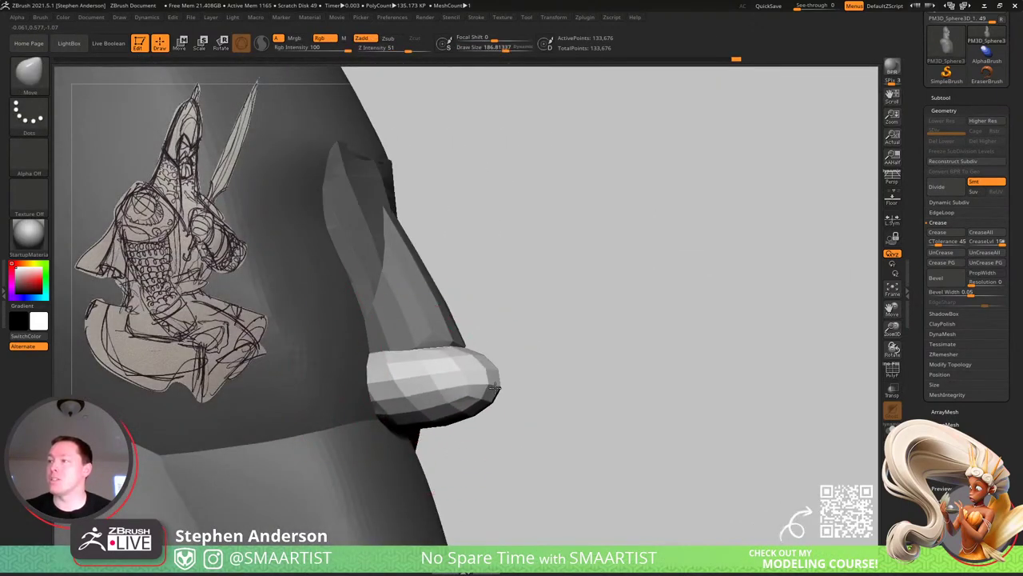
left_click_drag(416, 376, 409, 364)
mouse_move(468, 360)
right_mouse_down()
mouse_move(414, 370)
mouse_move(480, 373)
right_mouse_up()
left_click_drag(565, 374, 586, 346)
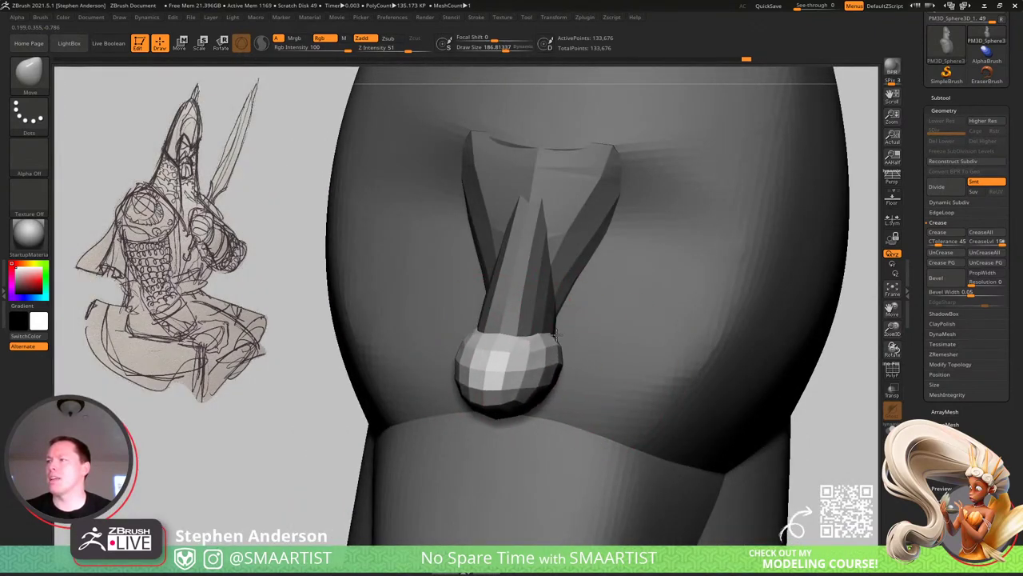
Mask the upper part of the nose tip, flatten its underside with the Move brush at about 195, and clear the mask.
mouse_move(546, 346)
right_mouse_down()
mouse_move(569, 357)
mouse_move(495, 382)
mouse_move(529, 364)
mouse_move(502, 365)
right_mouse_up()
right_click(496, 382)
key("shift+f")
key("s")
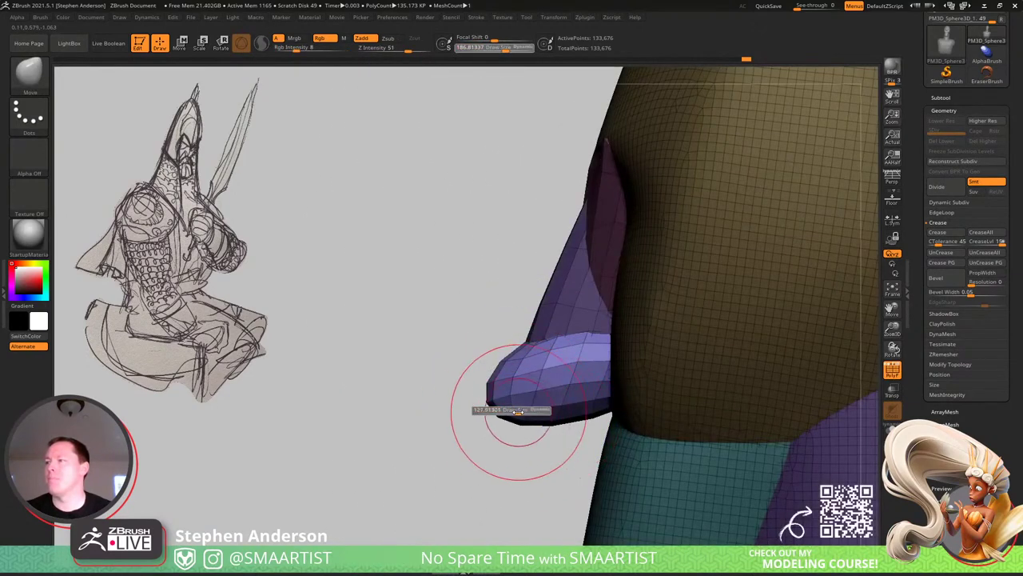
mouse_move(519, 412)
left_mouse_down()
mouse_move(487, 297)
mouse_move(742, 314)
mouse_move(760, 370)
left_mouse_up()
mouse_move(466, 412)
left_mouse_down("ctrl")
mouse_move(679, 349)
mouse_move(685, 370)
left_mouse_up("ctrl")
key("s")
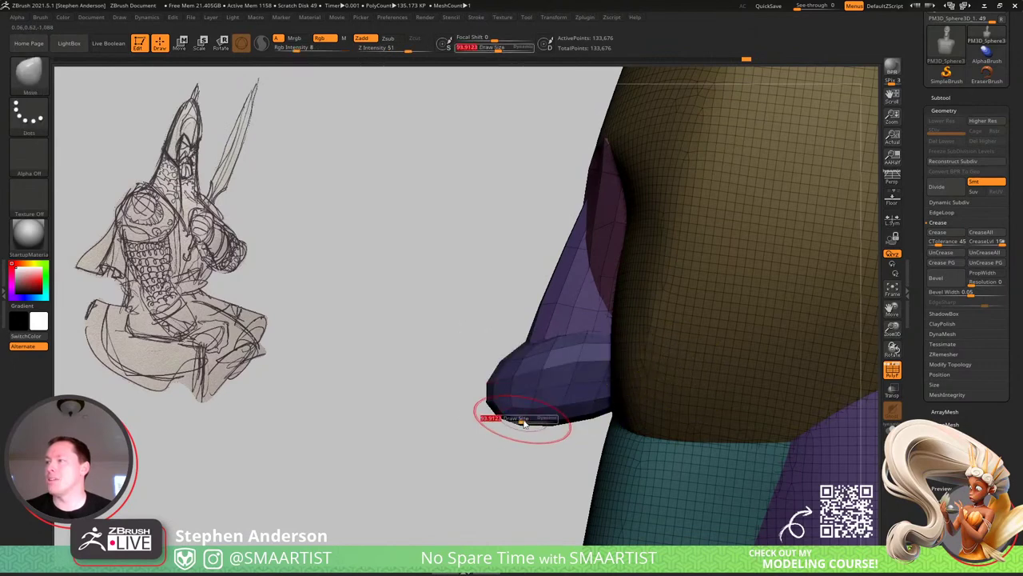
left_click_drag(521, 421, 571, 415)
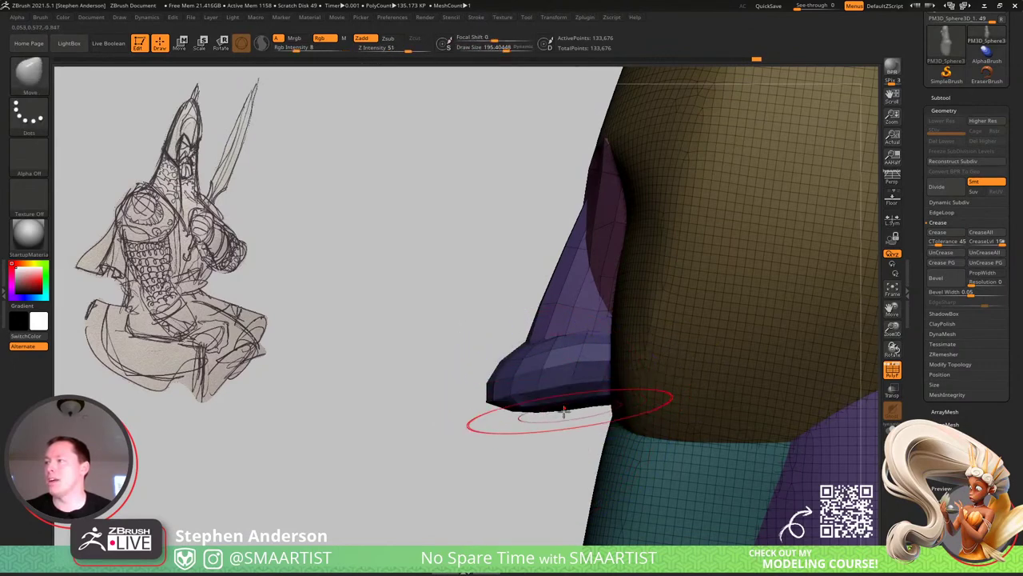
mouse_move(501, 404)
right_mouse_down()
mouse_move(664, 392)
mouse_move(532, 389)
mouse_move(450, 301)
mouse_move(505, 389)
right_mouse_up()
key("shift+f")
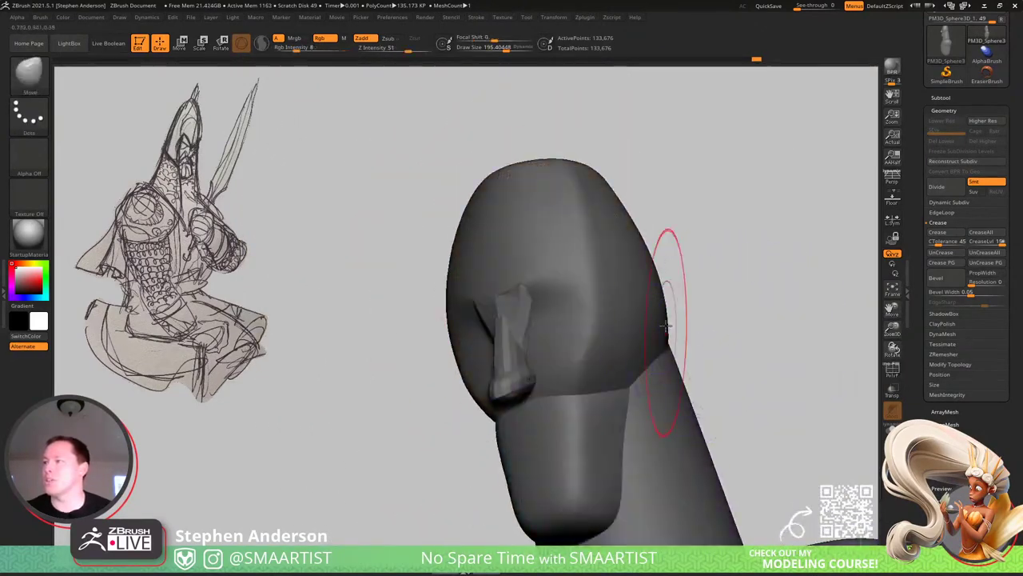
mouse_move(667, 327)
right_mouse_down()
mouse_move(734, 331)
mouse_move(592, 317)
mouse_move(657, 352)
mouse_move(592, 347)
mouse_move(676, 528)
right_mouse_up()
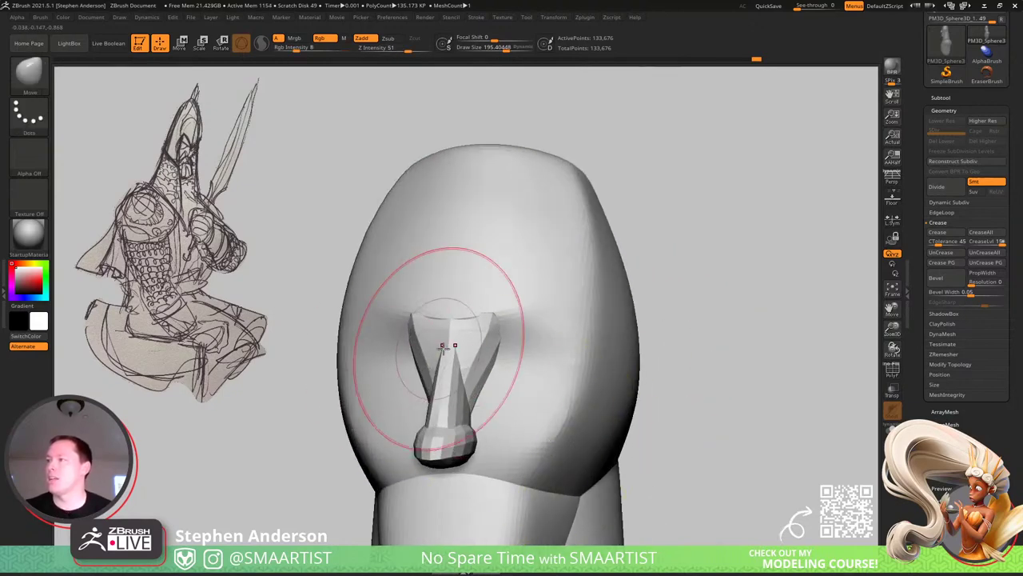
Isolate the brow wedge's polygroup with a mask and narrow its sides using the Move brush at a draw size of about 94.
key("s")
left_click_drag(500, 361, 489, 362)
key("shift+f")
key("w")
left_click(485, 358, "ctrl")
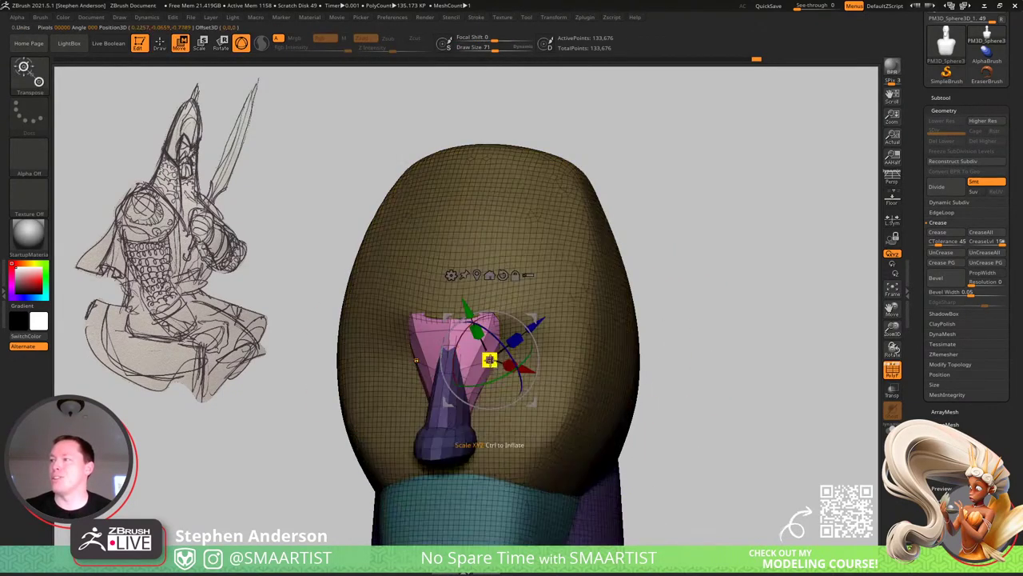
key("q")
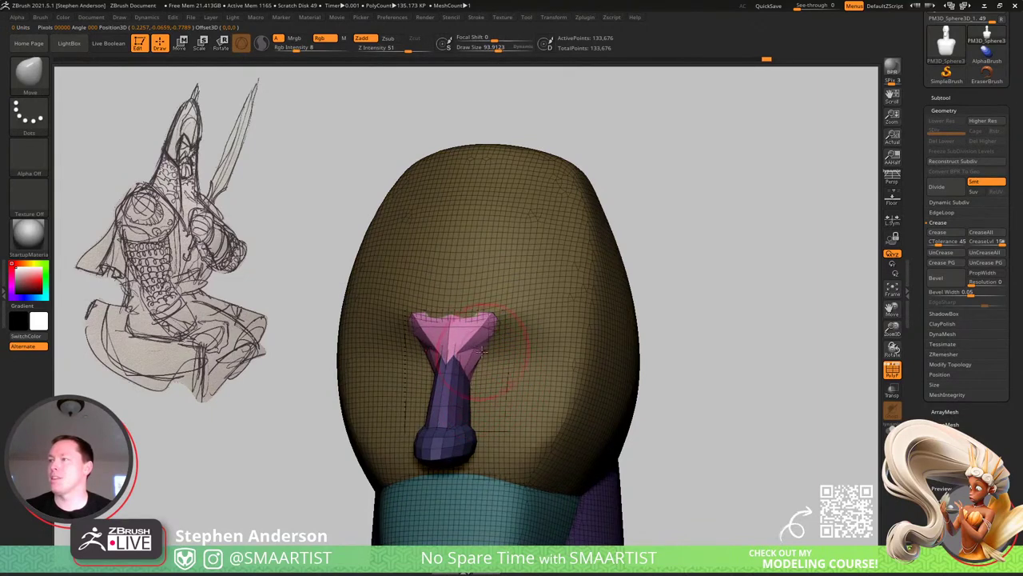
right_click_drag(483, 350, 489, 336)
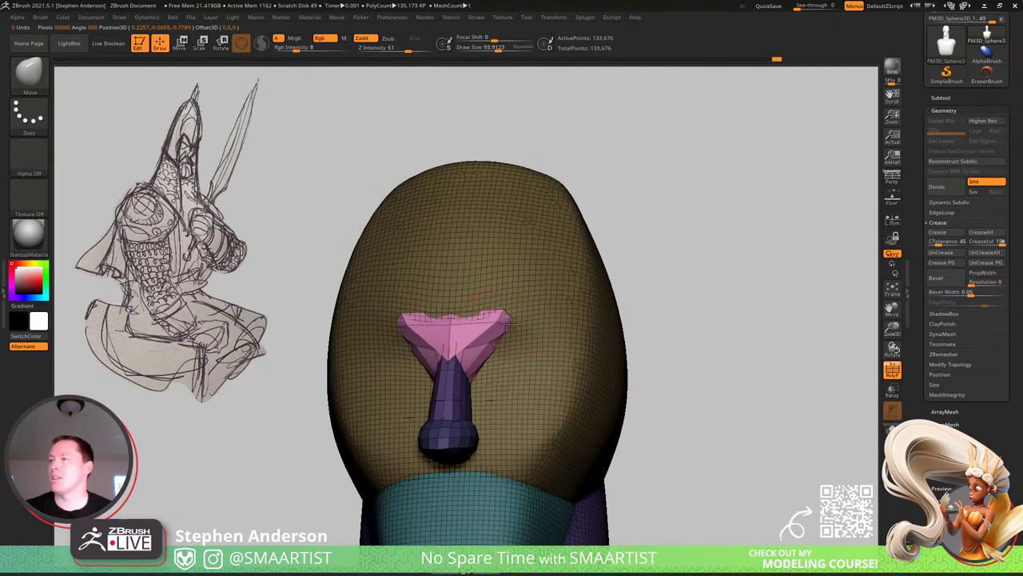
right_click_drag(487, 361, 492, 371)
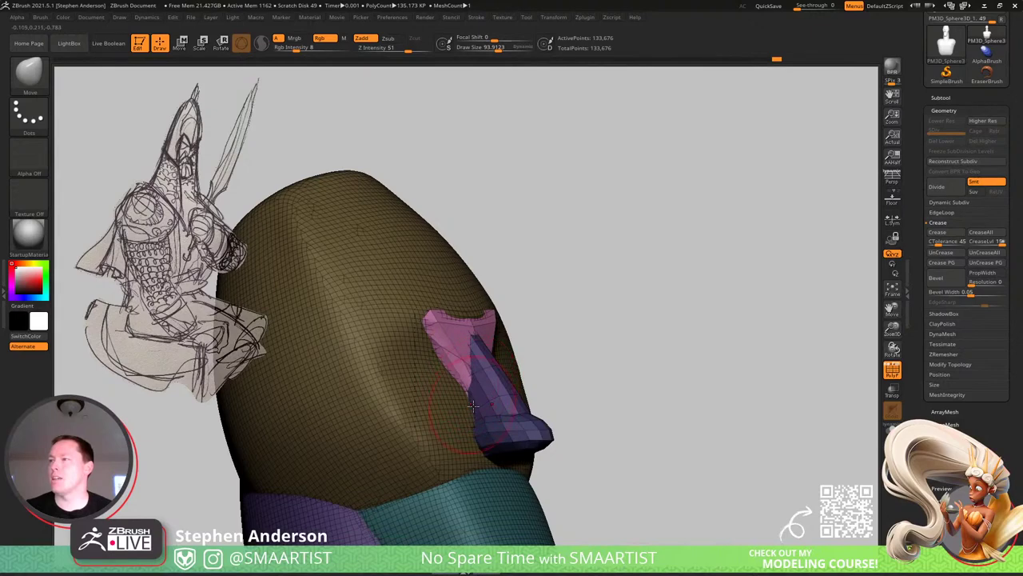
Hide the polygroup display, clear the mask and remesh the bust with the added nose pieces.
key("shift+f")
key("shift+f")
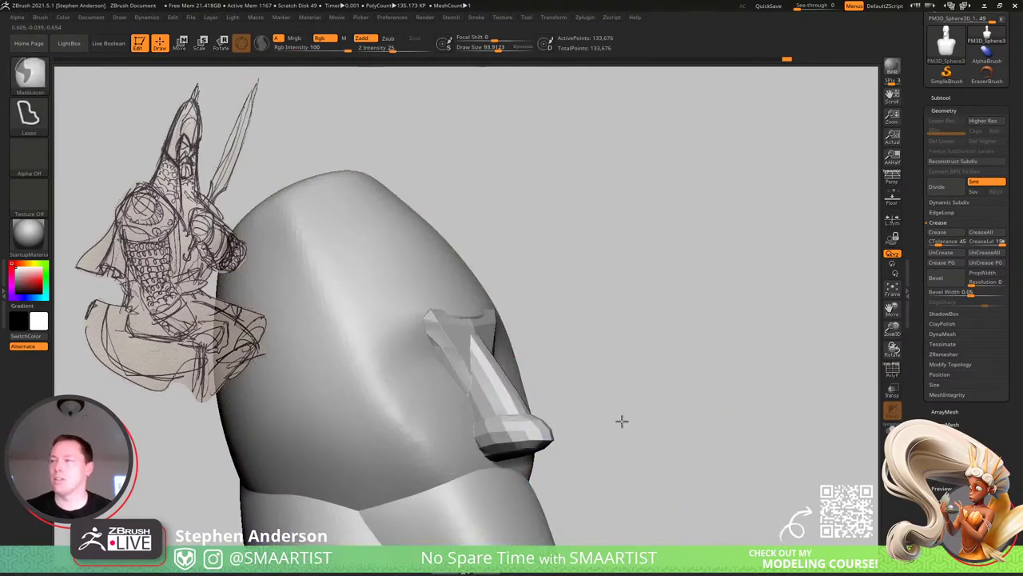
right_click_drag(622, 422, 559, 269, "ctrl")
left_click_drag(559, 270, 629, 334, "ctrl")
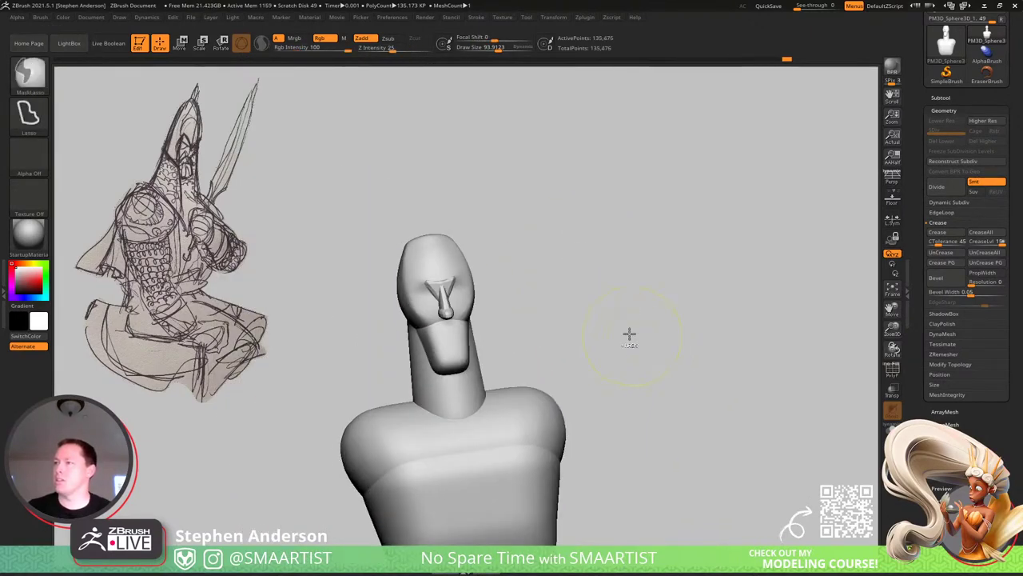
Try smoothing around the nose pieces with the Smooth brush and check their polygroups.
right_click_drag(509, 241, 609, 412, "ctrl")
mouse_move(424, 258)
left_mouse_down("shift")
mouse_move(462, 249)
mouse_move(433, 300)
left_mouse_up("shift")
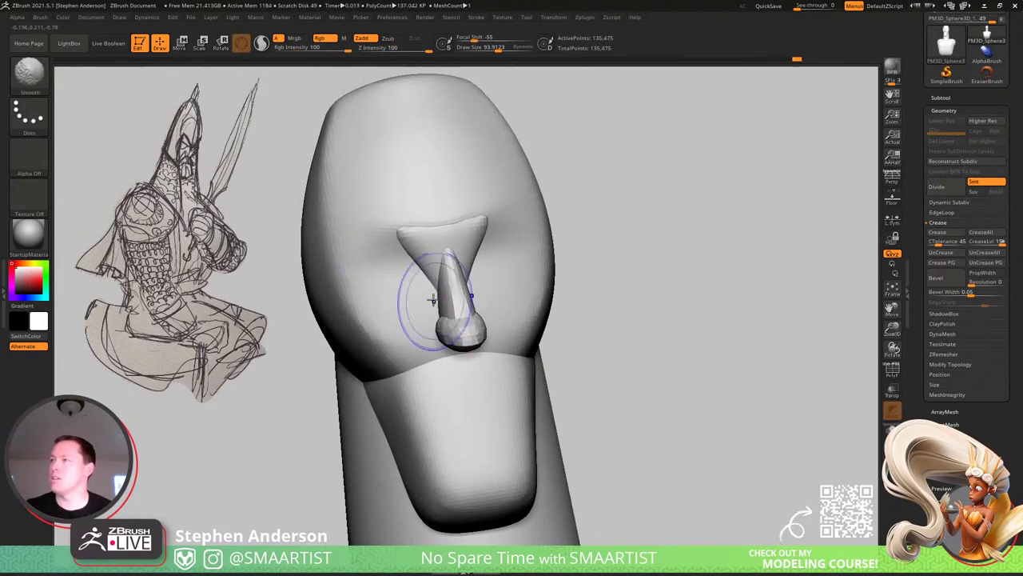
mouse_move(470, 344)
right_mouse_down()
mouse_move(498, 303)
mouse_move(478, 367)
right_mouse_up()
mouse_move(450, 320)
right_mouse_down()
mouse_move(400, 339)
mouse_move(473, 334)
mouse_move(478, 344)
right_mouse_up()
key("shift+f")
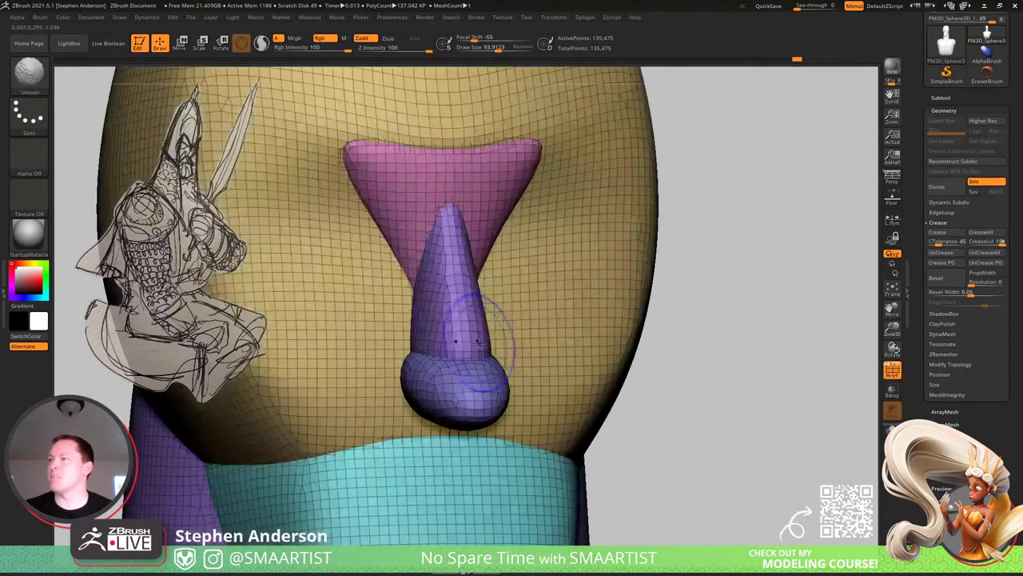
key("shift+f")
left_click_drag(486, 351, 494, 347, "ctrl+shift")
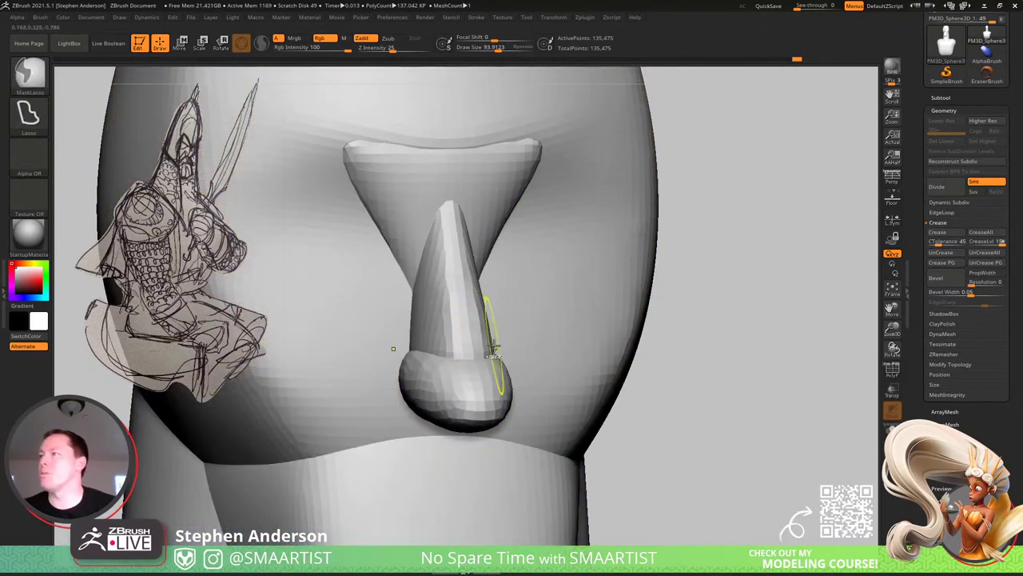
Undo the smoothing and the last remesh, restoring the faceted nose pieces.
key("ctrl+z")
key("ctrl+z")
key("ctrl+z")
key("ctrl+z")
key("ctrl+z")
key("ctrl+z")
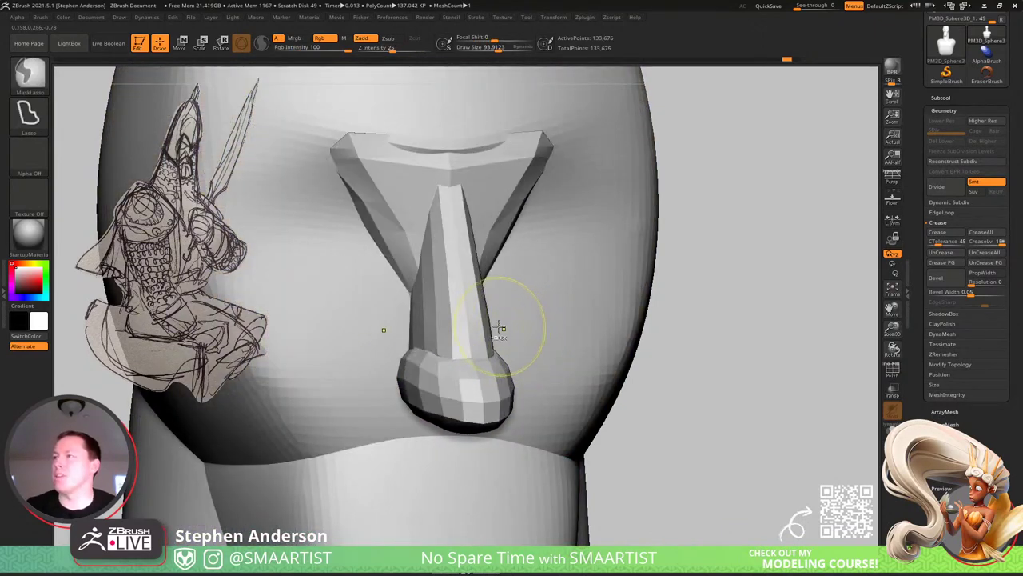
key("ctrl+z")
key("shift+f")
key("shift+f")
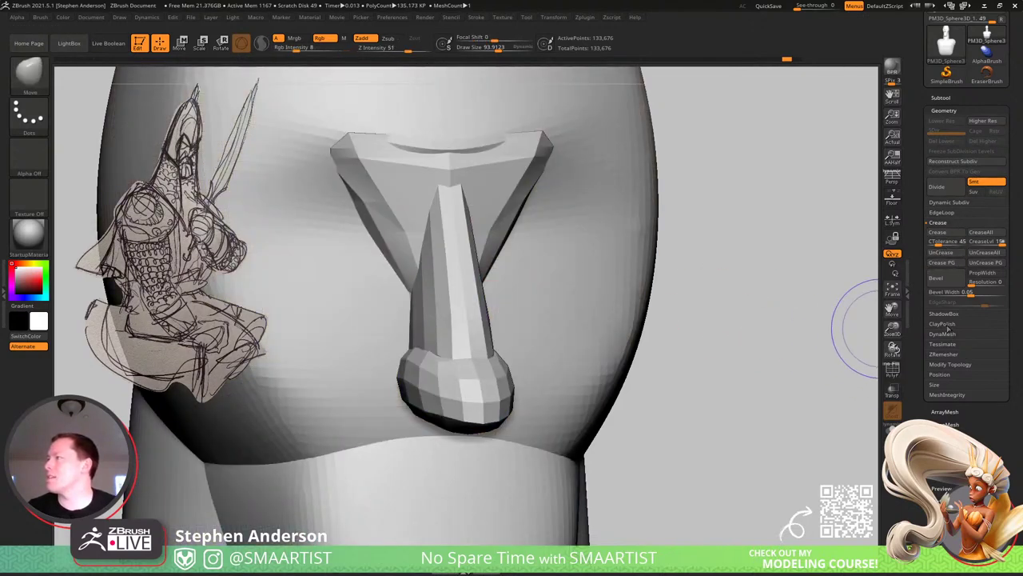
Remesh the bust with DynaMesh at resolution 128 and smooth the nose pieces.
left_click(941, 325)
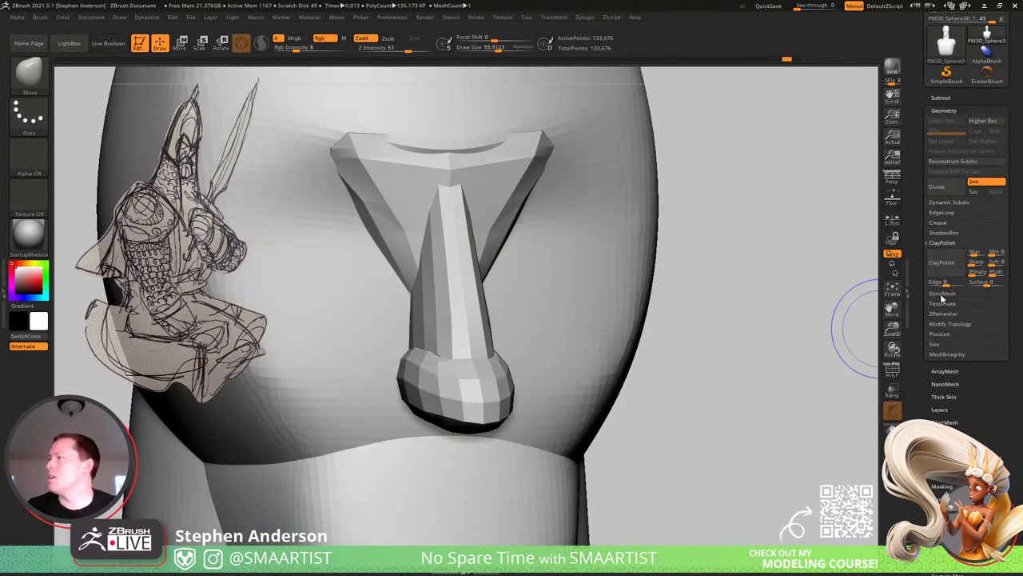
left_click(942, 294)
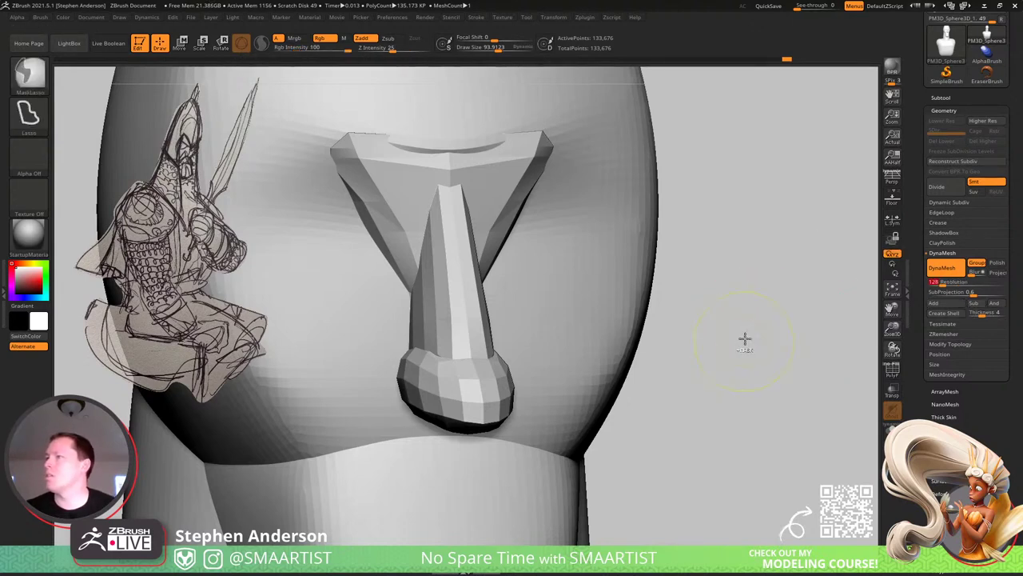
left_click_drag(744, 339, 796, 436, "ctrl")
mouse_move(457, 355)
left_mouse_down("shift")
mouse_move(439, 246)
mouse_move(407, 299)
mouse_move(403, 404)
mouse_move(382, 336)
mouse_move(375, 160)
mouse_move(501, 144)
mouse_move(318, 136)
mouse_move(450, 137)
mouse_move(327, 240)
mouse_move(373, 264)
mouse_move(345, 195)
left_mouse_up("shift")
key("b")
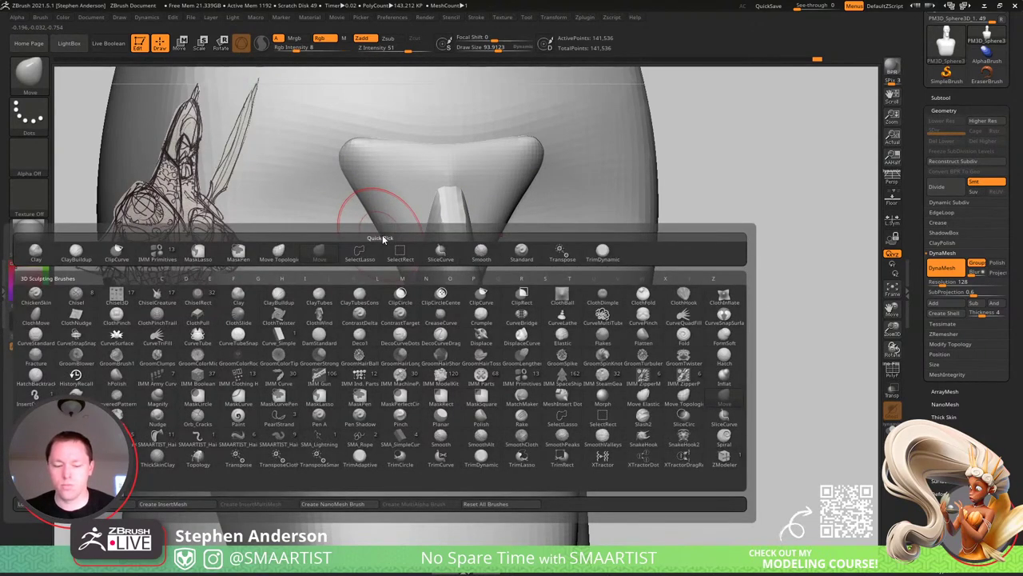
key("c")
key("b")
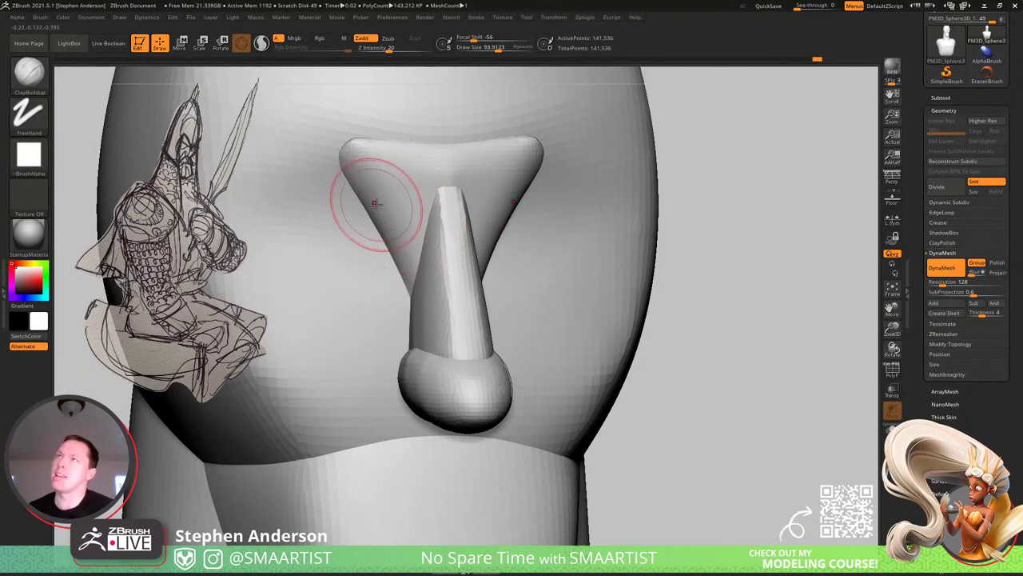
Isolate the head, jaw and nose pieces, merge them into one polygroup, and show the whole bust again.
right_click_drag(711, 366, 513, 344, "ctrl")
left_click(412, 427, "ctrl+shift")
left_click(414, 426, "ctrl+shift")
left_click(416, 423, "ctrl+shift")
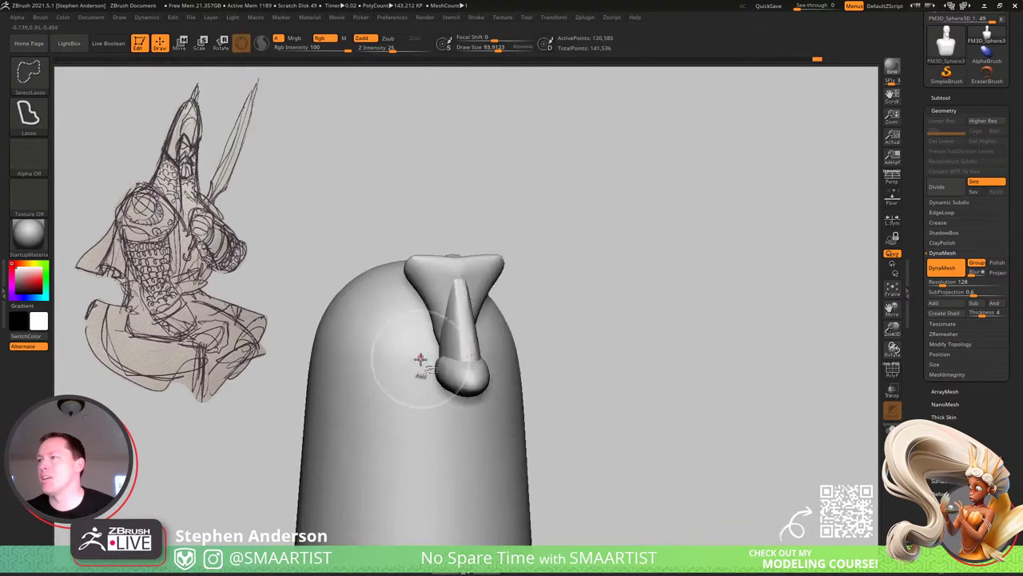
left_click(464, 350, "ctrl+shift")
left_click(459, 299, "ctrl+shift")
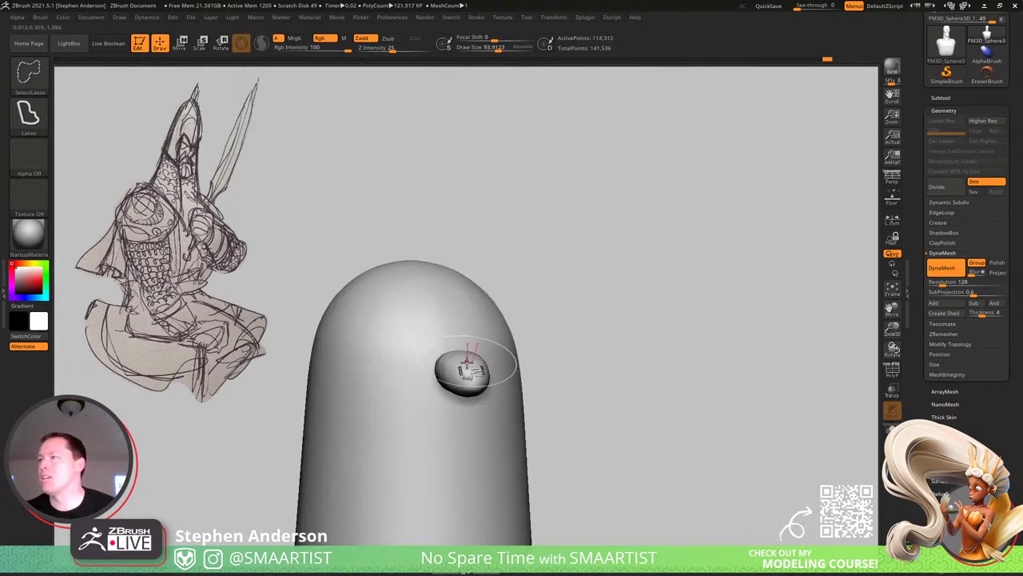
left_click_drag(747, 351, 767, 360, "ctrl+shift")
left_click(751, 392, "ctrl+shift")
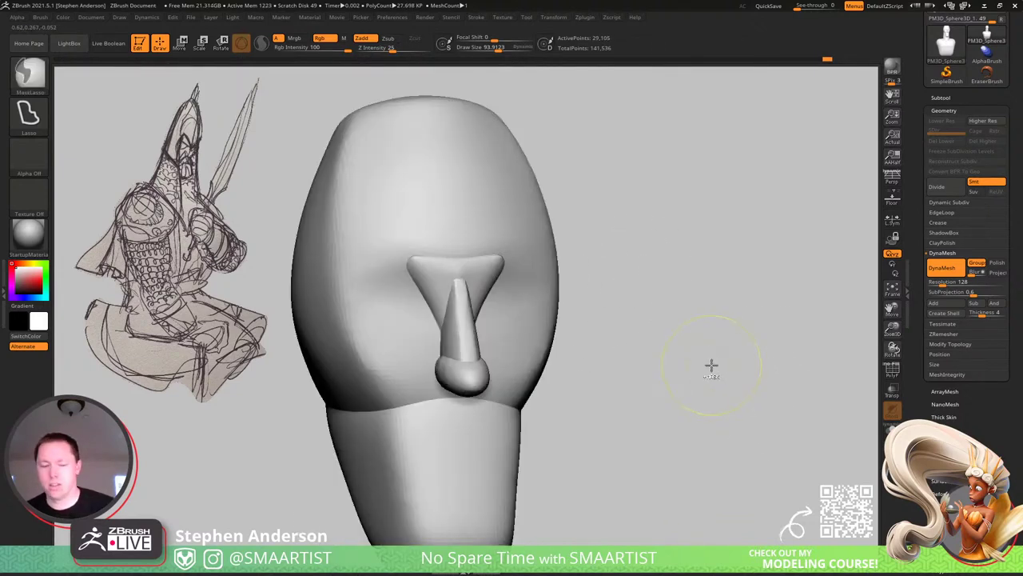
left_click(714, 362, "ctrl+shift")
Remesh the bust to fuse the regrouped head and nose, and smooth the seams around the brow wedge and nose.
key("shift+f")
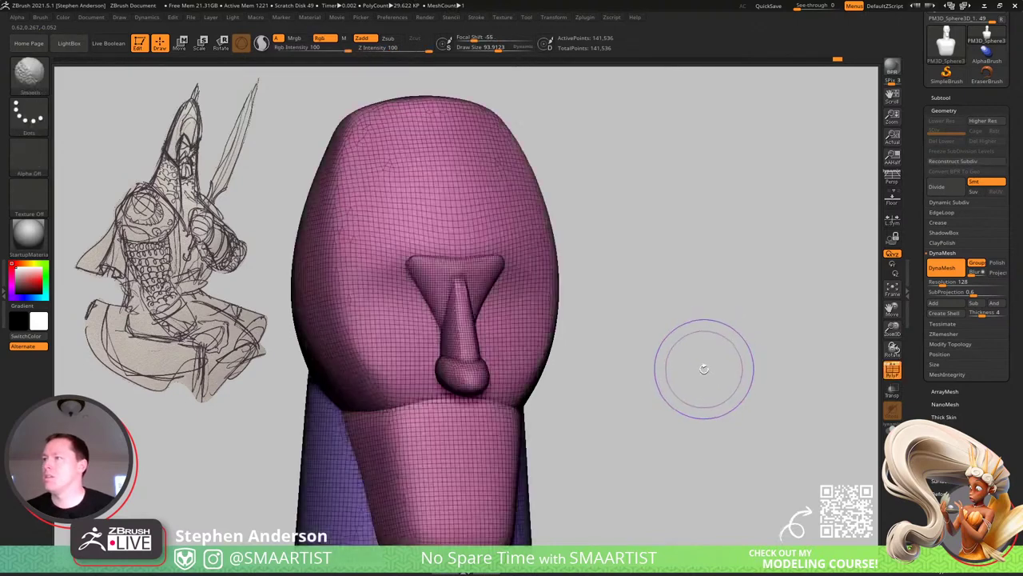
left_click_drag(701, 346, 760, 443, "ctrl")
key("shift+f")
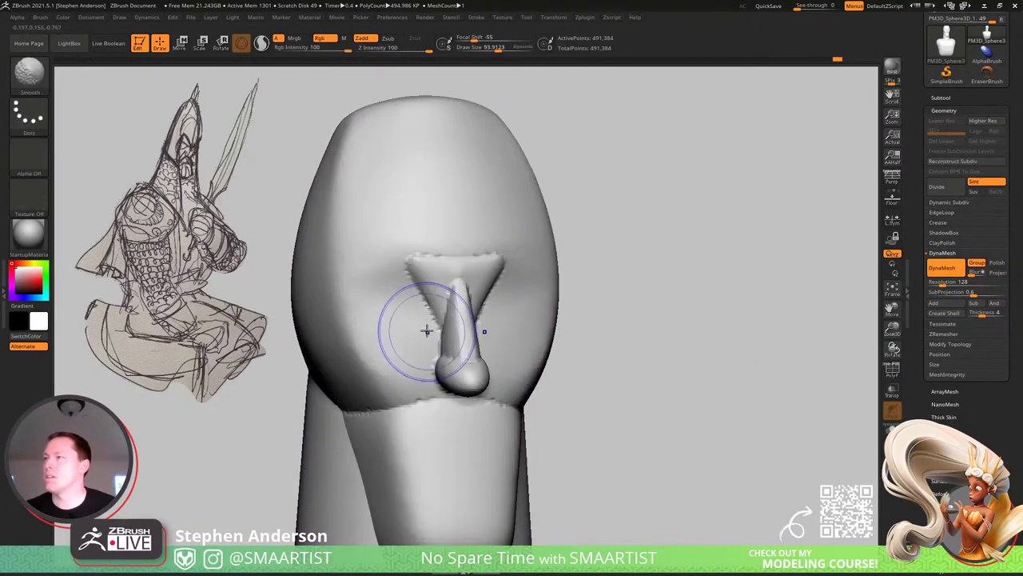
mouse_move(427, 331)
left_mouse_down("shift")
mouse_move(411, 279)
mouse_move(416, 236)
left_mouse_up("shift")
left_click_drag(421, 360, 433, 375, "shift")
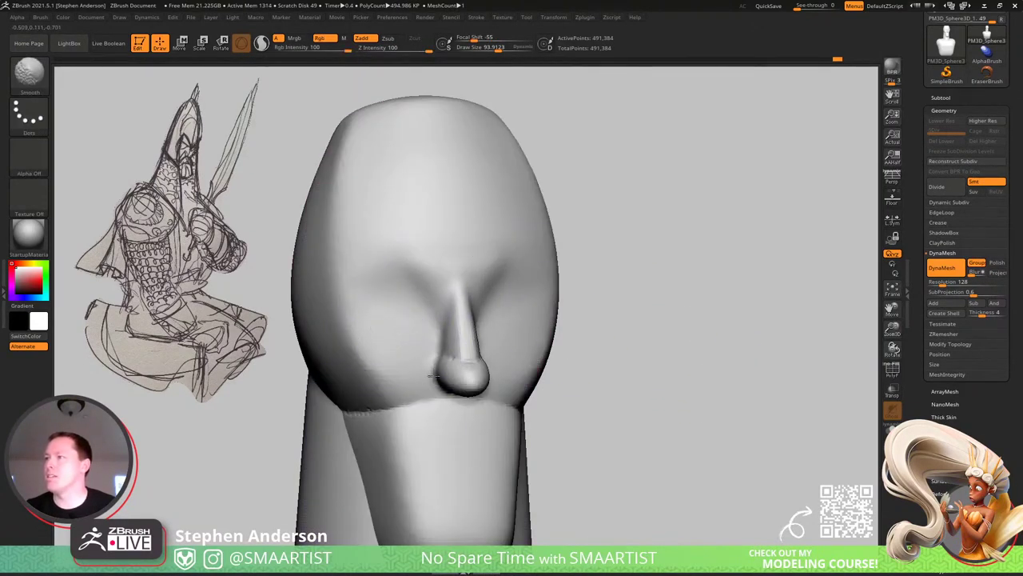
Define the plane edge from the cheek down the jaw with the DamStandard brush at a draw size of about 63.
key("b")
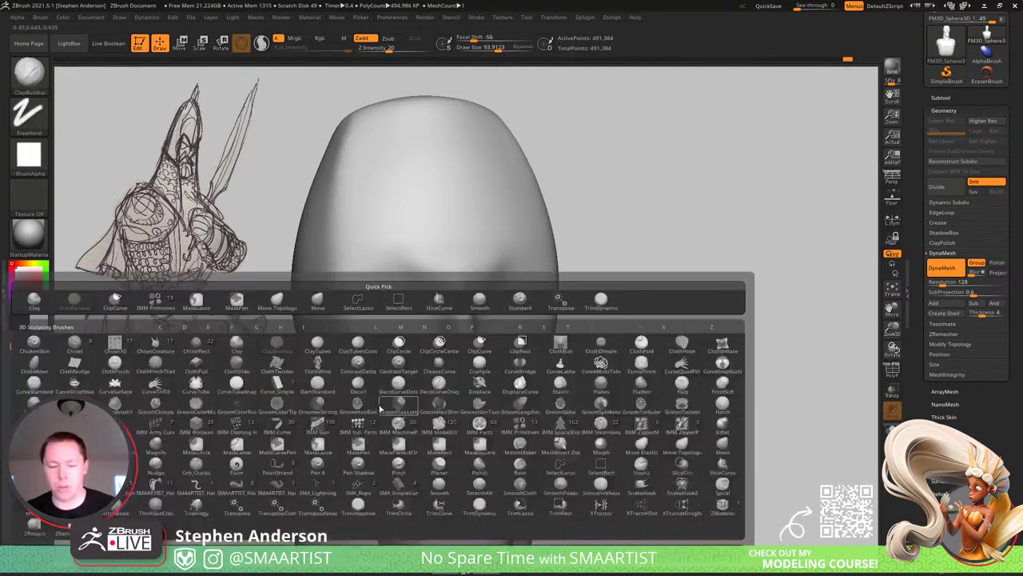
key("d")
key("s")
key("s")
left_click_drag(363, 356, 421, 524)
mouse_move(406, 427)
right_mouse_down()
mouse_move(437, 401)
mouse_move(368, 372)
right_mouse_up()
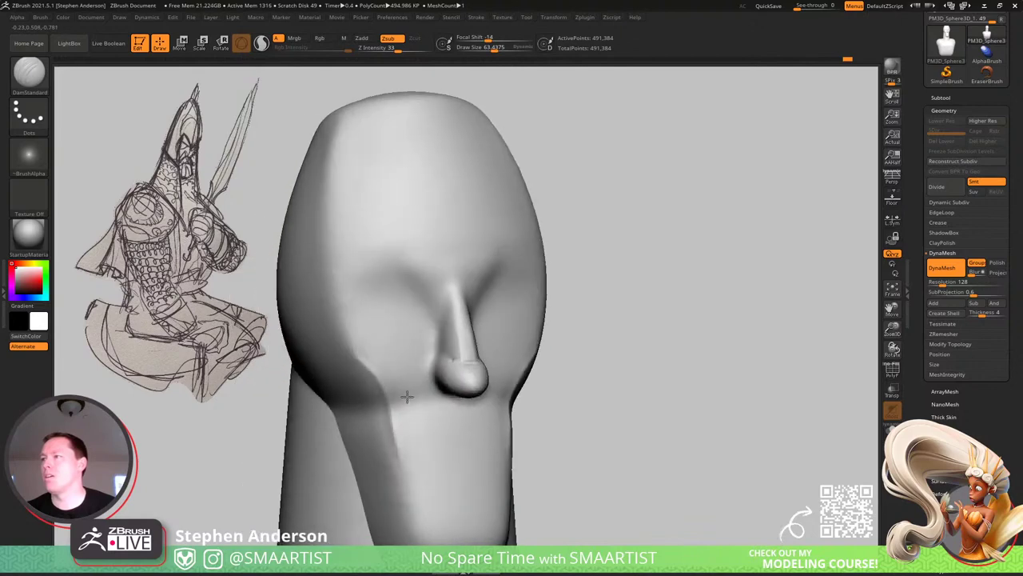
Carve the eye sockets and cheek planes beside the nose with the TrimDynamic brush at a draw size of about 60.
key("b")
key("t")
key("d")
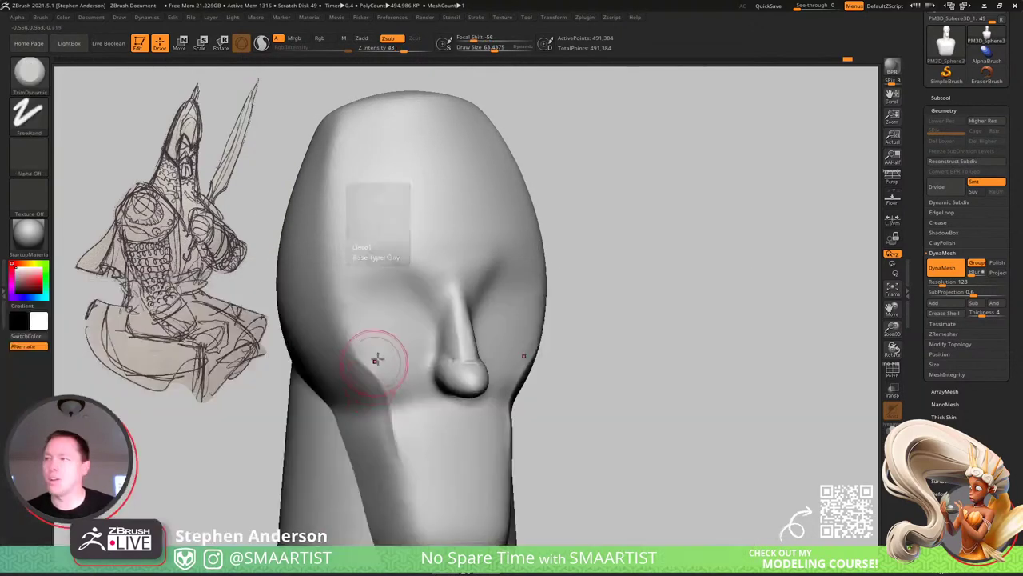
key("s")
left_click_drag(385, 344, 390, 344)
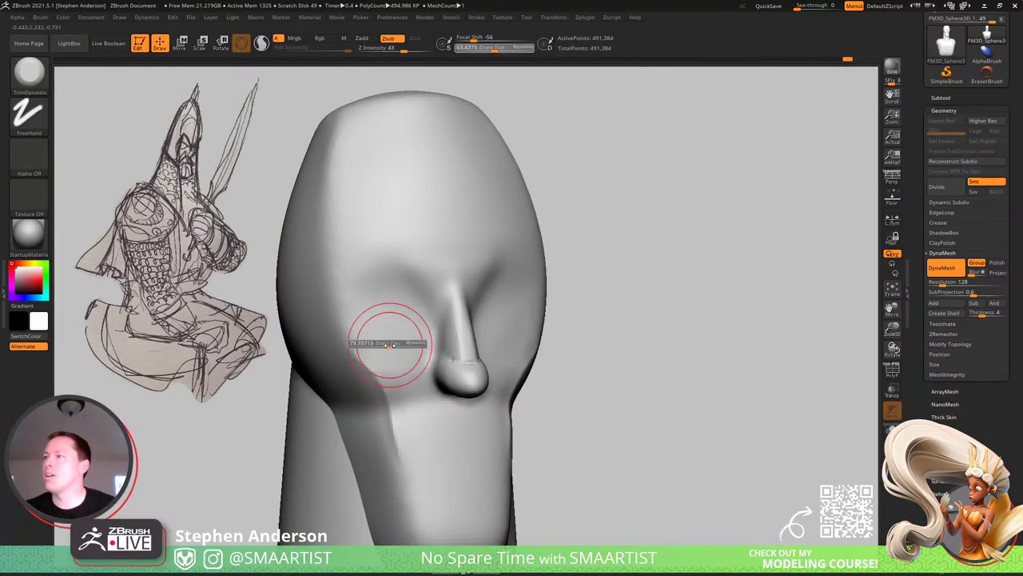
key("s")
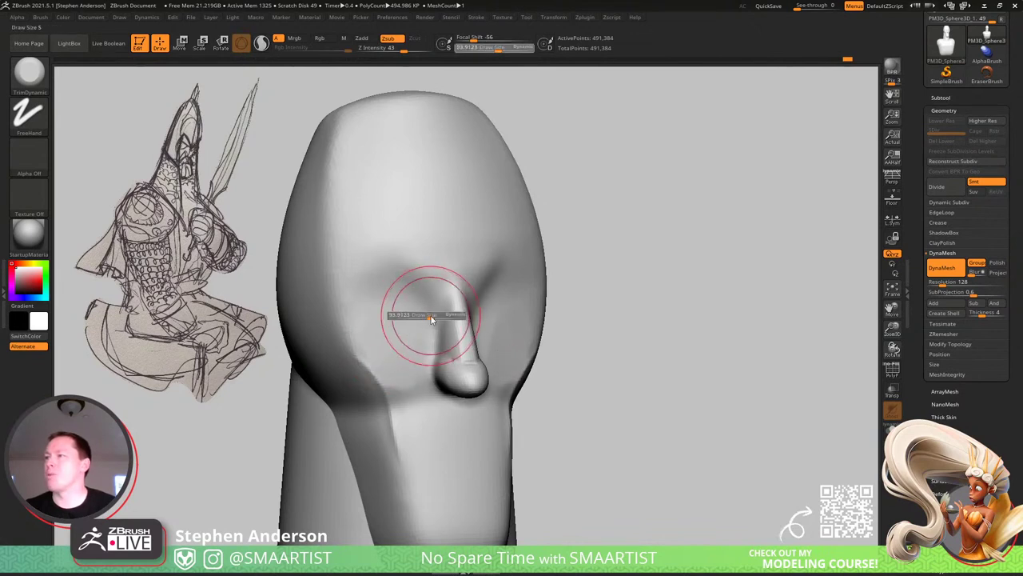
mouse_move(432, 318)
left_mouse_down()
mouse_move(427, 308)
mouse_move(436, 329)
mouse_move(436, 312)
mouse_move(430, 338)
mouse_move(416, 293)
mouse_move(439, 301)
mouse_move(388, 285)
left_mouse_up()
key("ctrl+z")
right_click_drag(445, 272, 487, 278)
left_click_drag(486, 277, 410, 328)
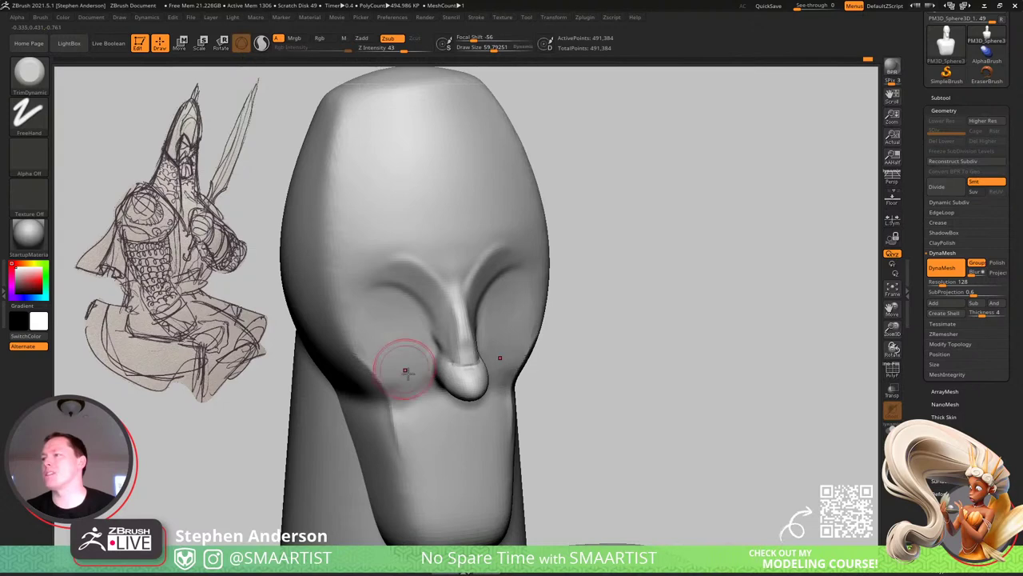
left_click_drag(414, 413, 423, 405)
Build up the area beside the nose and mouth with the Clay brush at about 60 and smooth it.
key("b")
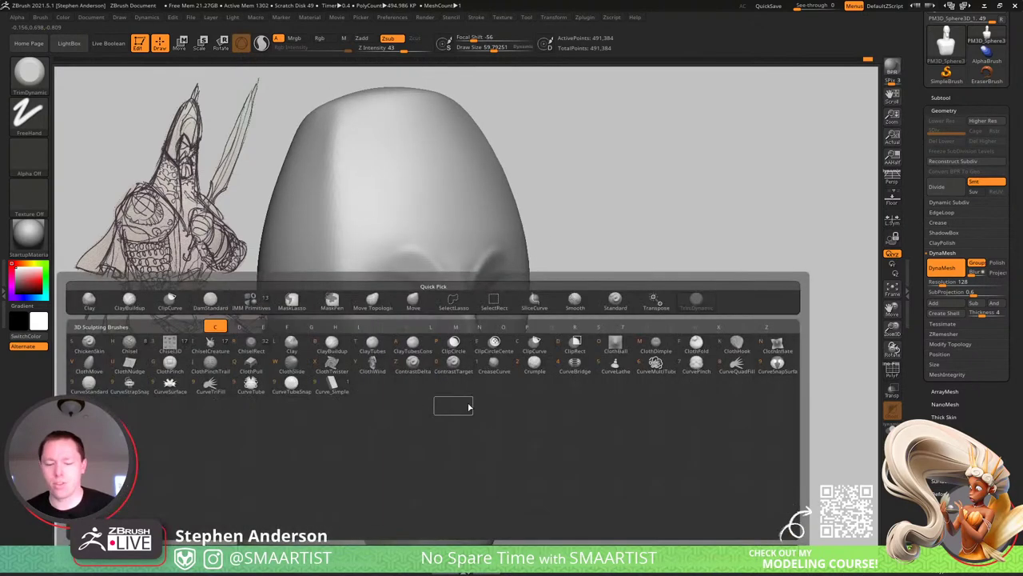
key("c")
key("l")
left_click(321, 38)
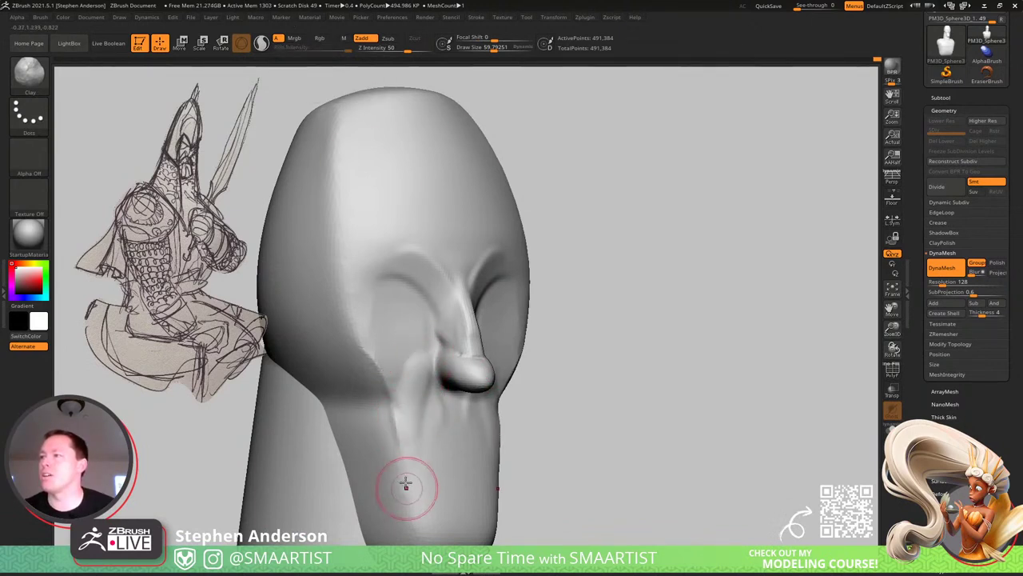
mouse_move(416, 390)
left_mouse_down("shift")
mouse_move(404, 409)
mouse_move(449, 435)
left_mouse_up("shift")
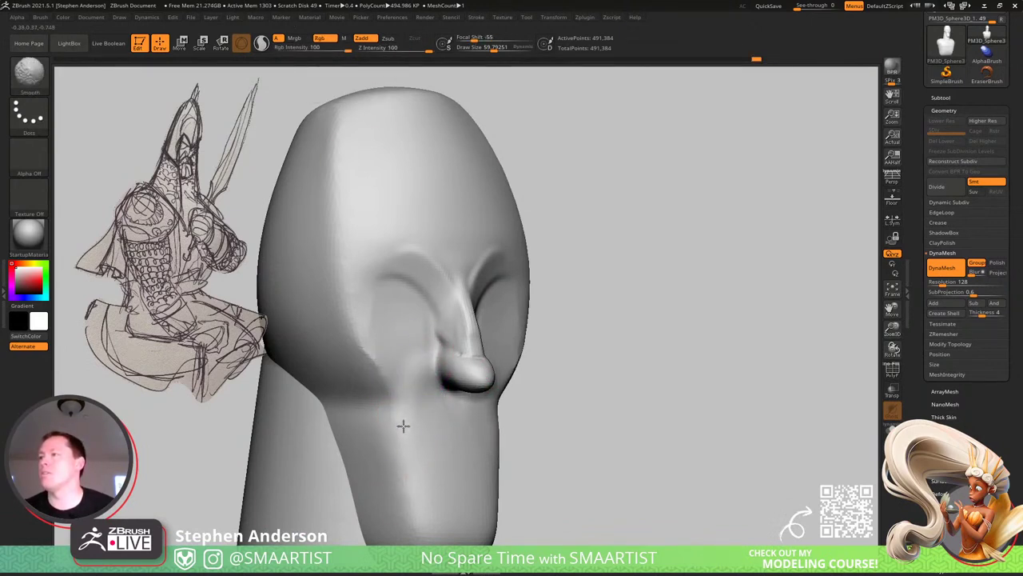
Smooth the eye sockets, the nose bridge and the plane edge from the cheek to the temple.
left_click_drag(452, 336, 415, 297, "shift")
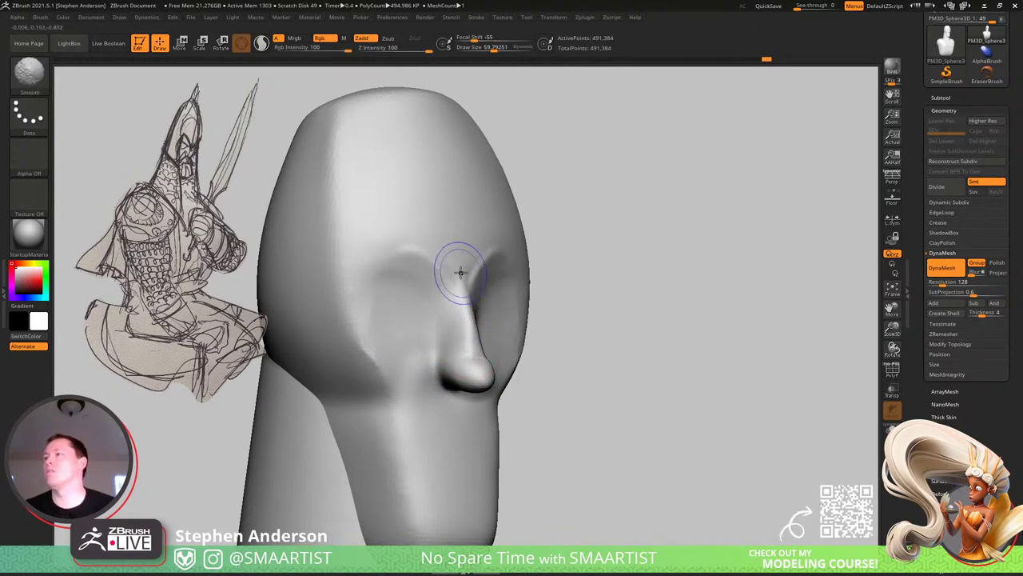
left_click_drag(343, 349, 354, 355, "shift")
left_click_drag(347, 248, 332, 156, "shift")
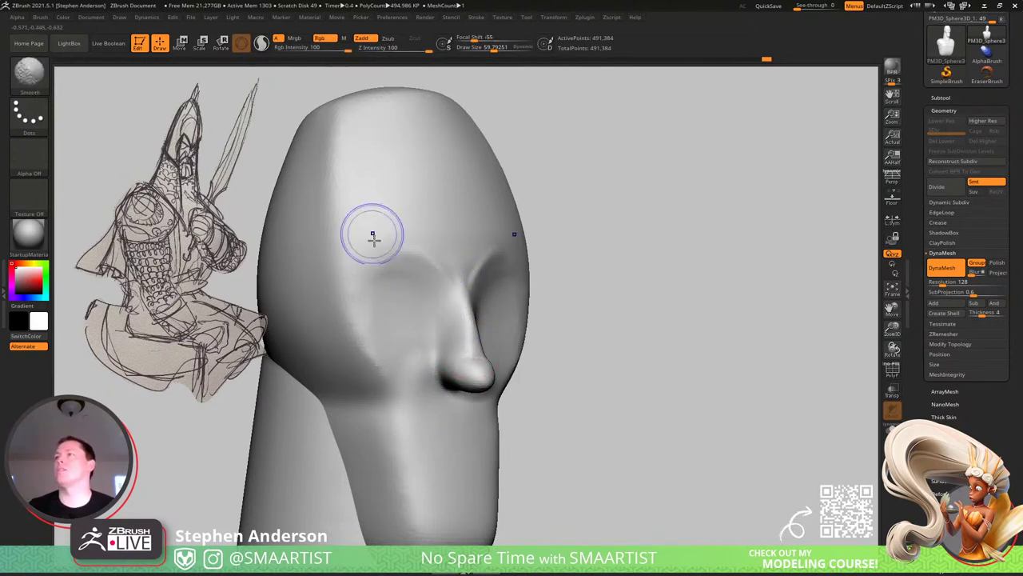
Build up an angled brow ridge above the eye sockets with the Clay brush at about 60 and smooth its upper edge.
mouse_move(528, 360)
right_mouse_down("ctrl")
mouse_move(445, 306)
mouse_move(445, 324)
mouse_move(390, 336)
mouse_move(411, 309)
right_mouse_up("ctrl")
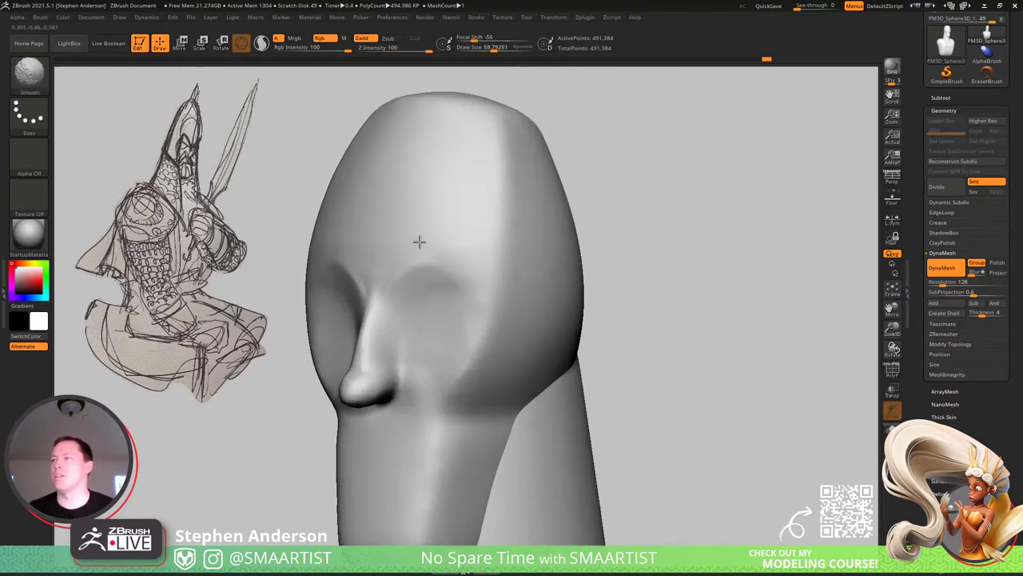
key("b")
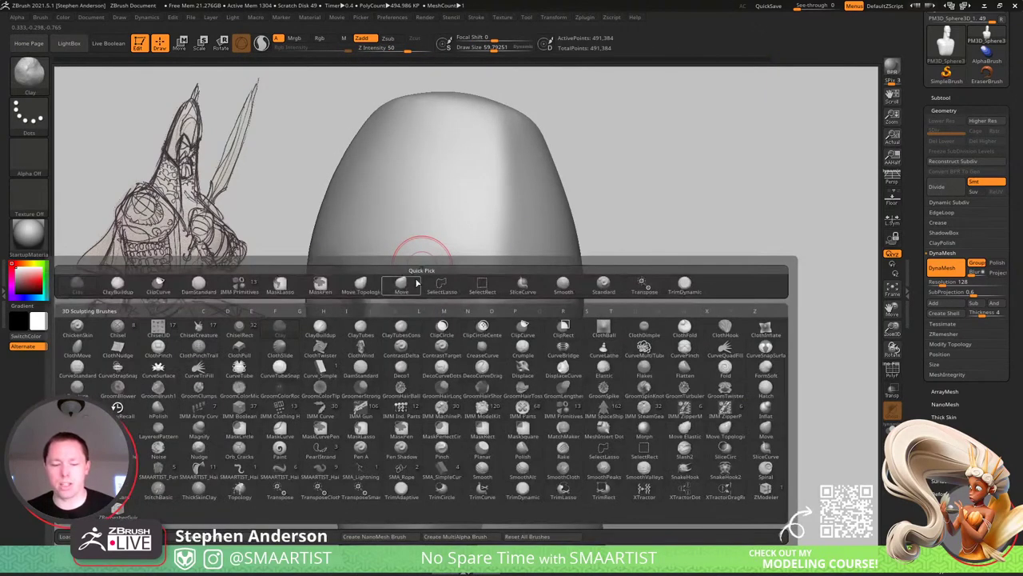
left_click(417, 285)
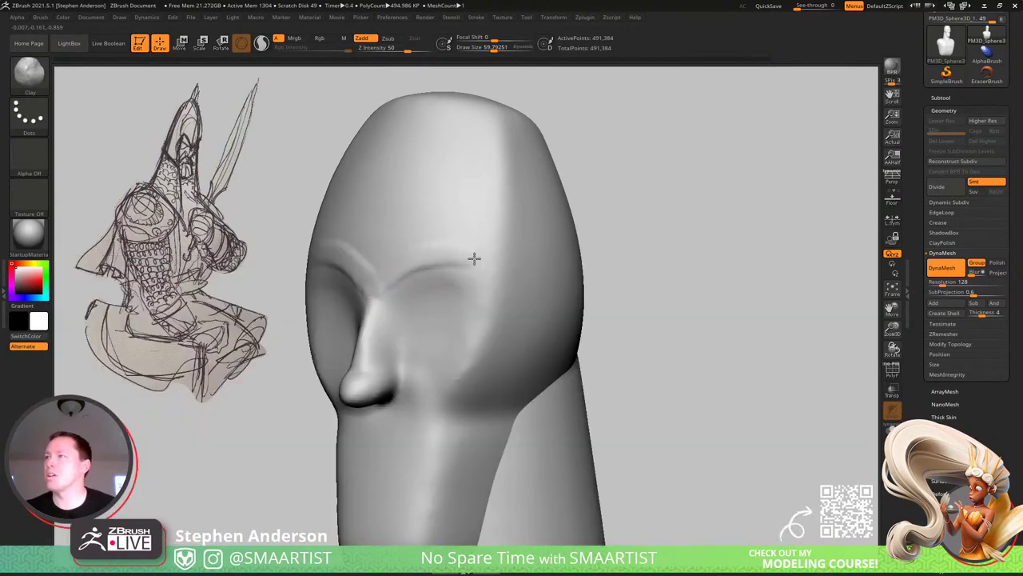
left_click_drag(464, 270, 464, 247)
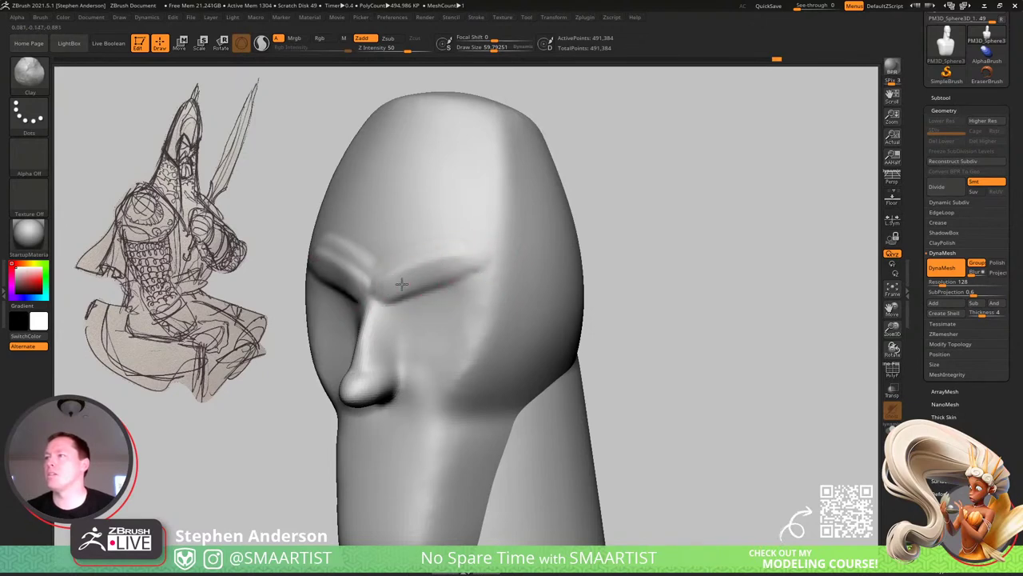
mouse_move(474, 261)
left_mouse_down("shift")
mouse_move(371, 263)
mouse_move(454, 239)
left_mouse_up("shift")
Flatten the brow ridge into the forehead with the TrimDynamic brush at a draw size of about 104.
key("b")
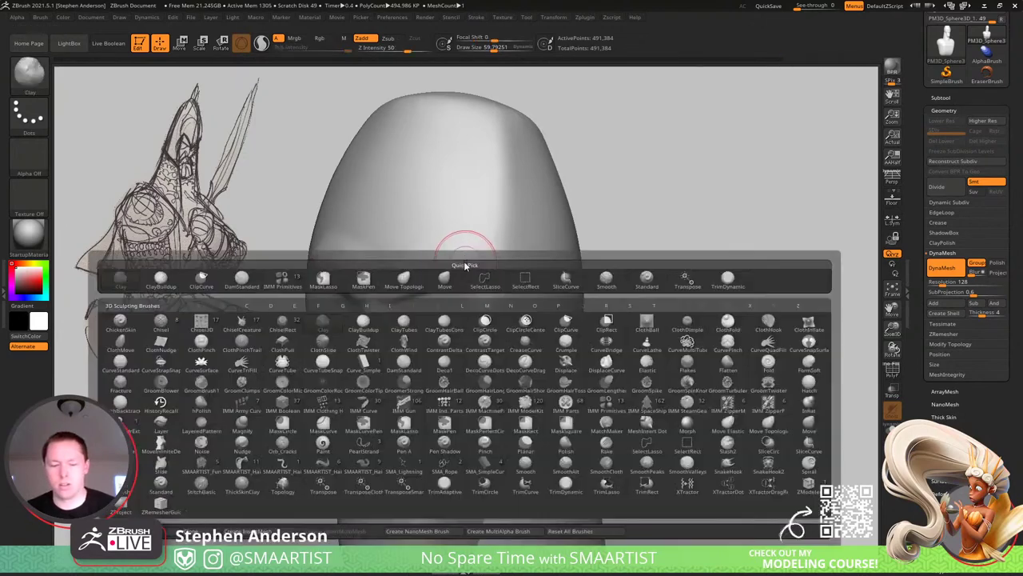
key("t")
key("d")
key("s")
left_click_drag(395, 270, 399, 269)
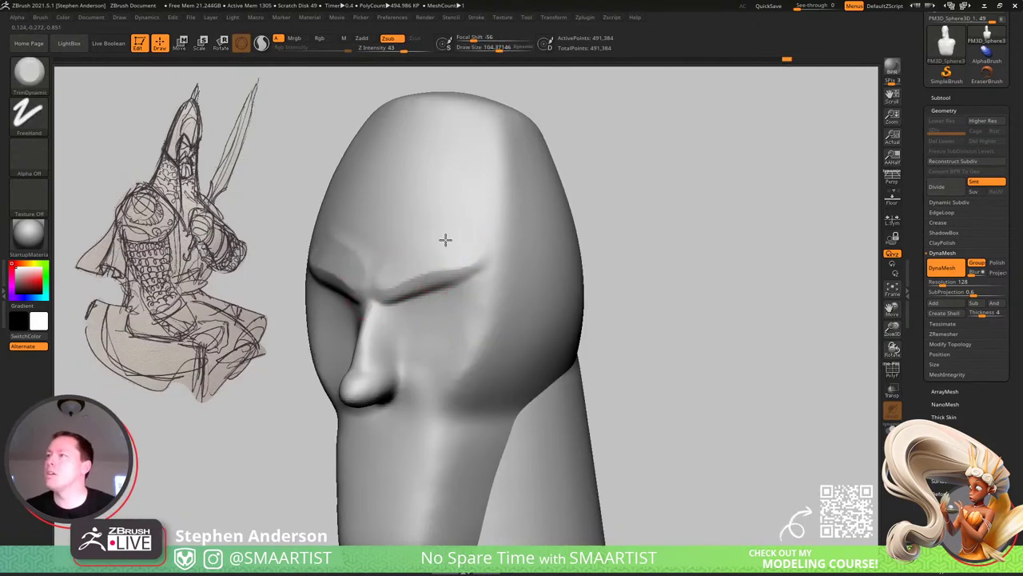
Try trimming the eye socket under the brow beside the nose bridge, and undo the last two strokes.
mouse_move(387, 324)
left_mouse_down()
mouse_move(429, 323)
mouse_move(456, 288)
mouse_move(423, 304)
left_mouse_up()
key("ctrl+z")
key("ctrl+z")
Trim the inner corner under the brow beside the nose bridge with the TrimDynamic brush at a draw size of about 67.
key("s")
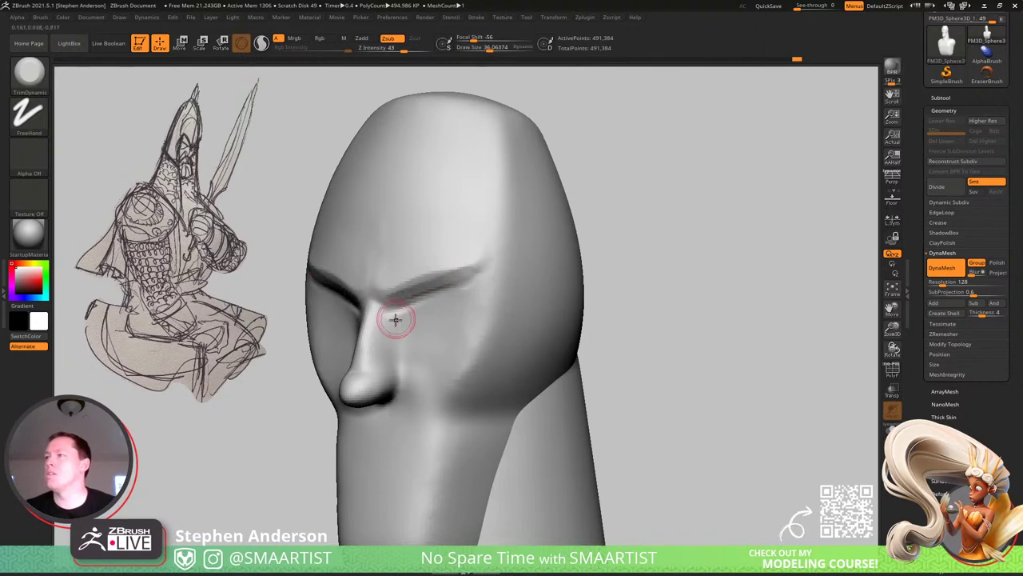
right_click_drag(388, 344, 404, 337)
mouse_move(404, 338)
right_mouse_down("ctrl")
mouse_move(368, 297)
mouse_move(388, 286)
mouse_move(389, 256)
right_mouse_up("ctrl")
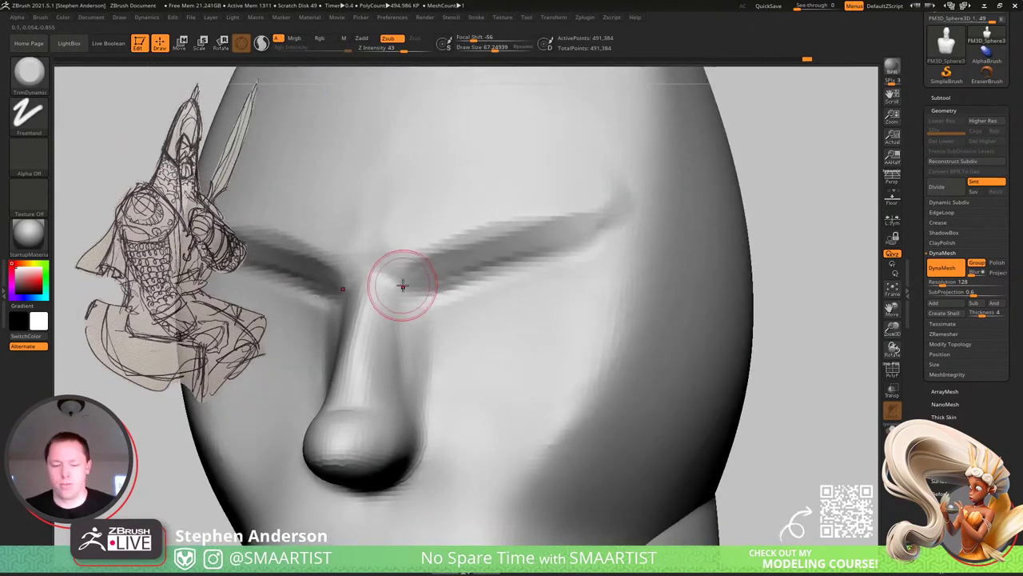
Build up the bridge of the nose between the brows using the Clay brush at a draw size of about 110.
key("b")
key("l")
key("bracketright")
key("bracketright")
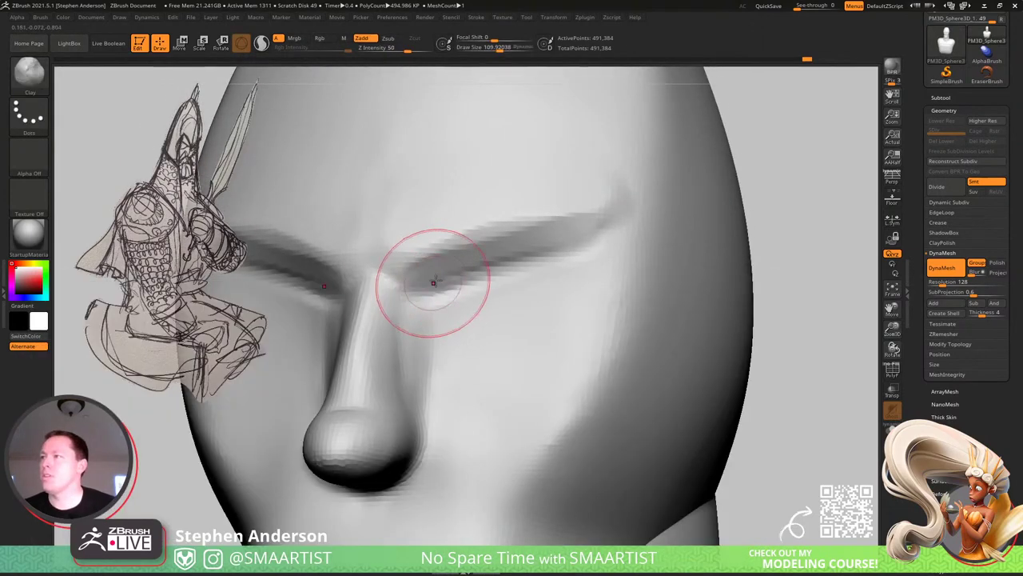
mouse_move(424, 301)
left_mouse_down()
mouse_move(434, 293)
mouse_move(407, 354)
mouse_move(378, 342)
left_mouse_up()
Adjust the inner brow corners and upper nose contour with the Move brush at a draw size of about 89.
key("b")
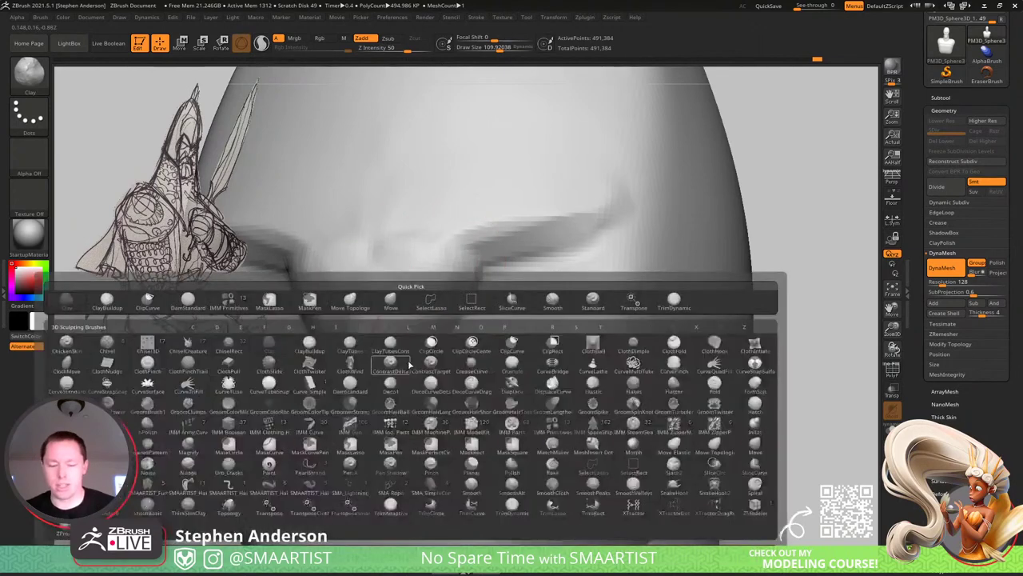
key("m")
key("v")
right_click_drag(413, 270, 454, 282)
key("s")
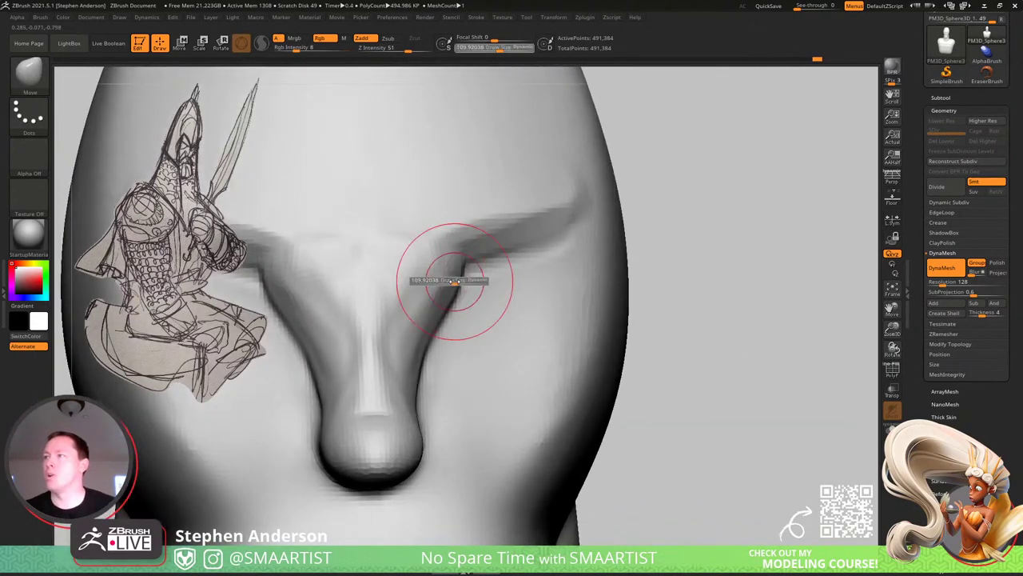
left_click_drag(454, 281, 447, 281)
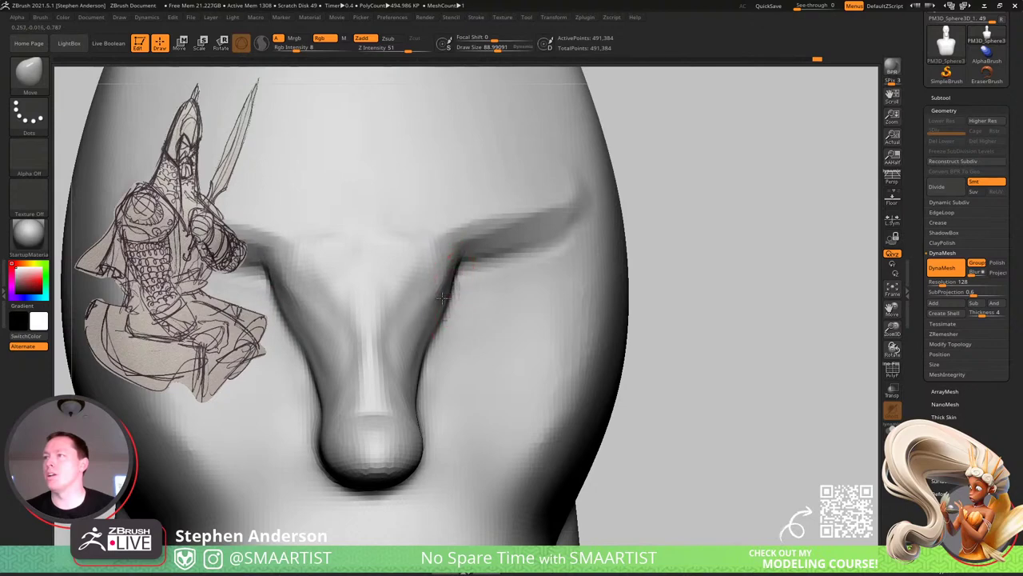
Flatten the sides of the nose and its transition into the brow ridge with the TrimDynamic brush.
key("b")
key("t")
key("d")
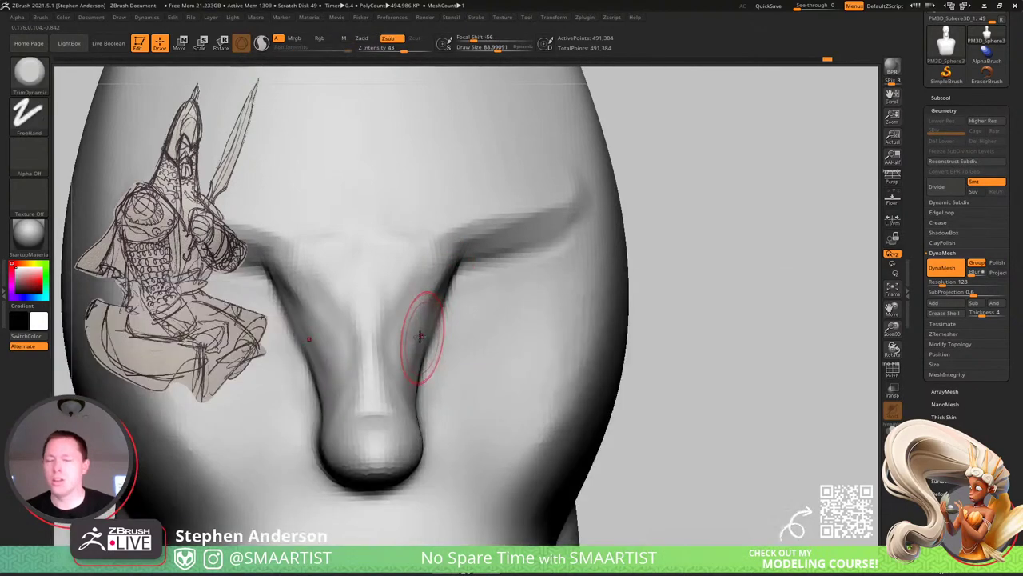
right_click_drag(422, 338, 416, 341)
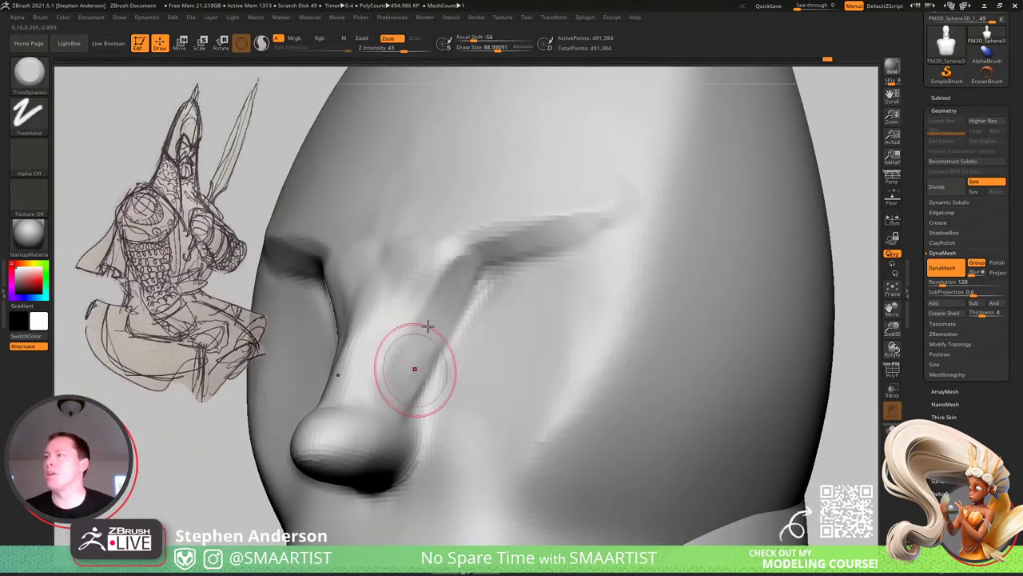
mouse_move(398, 408)
right_mouse_down()
mouse_move(407, 315)
mouse_move(438, 254)
right_mouse_up()
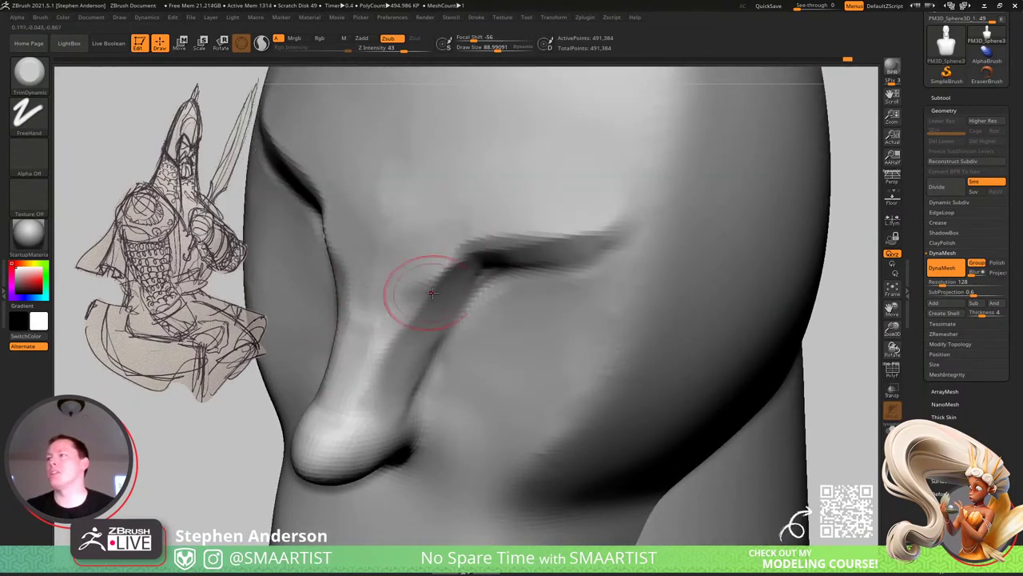
right_click_drag(442, 295, 396, 244, "ctrl")
right_click_drag(396, 244, 446, 354)
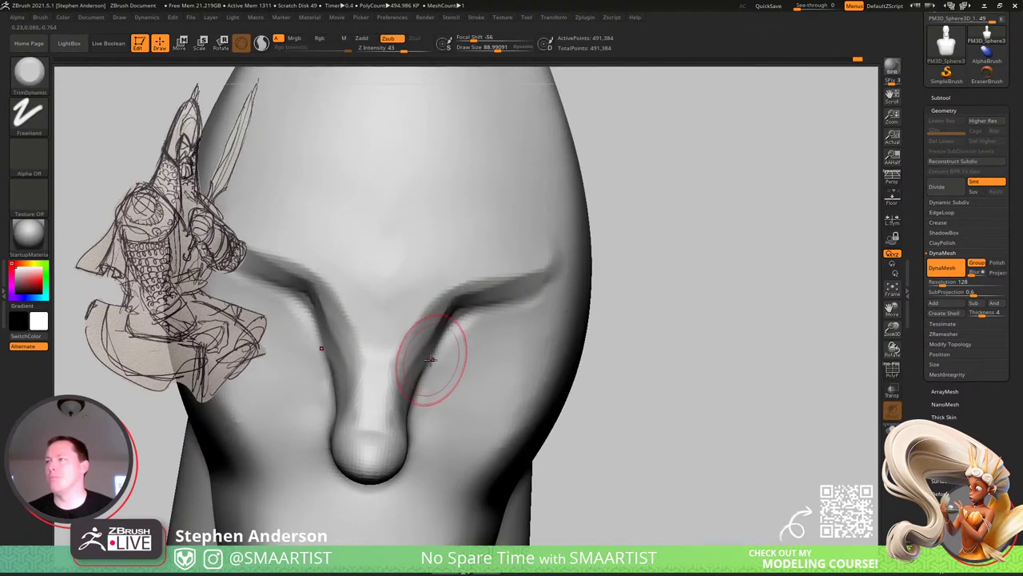
Reshape the nose contour and the area beneath the nose with the Move brush at a draw size of about 122.
key("b")
key("m")
key("v")
left_click_drag(438, 334, 442, 335)
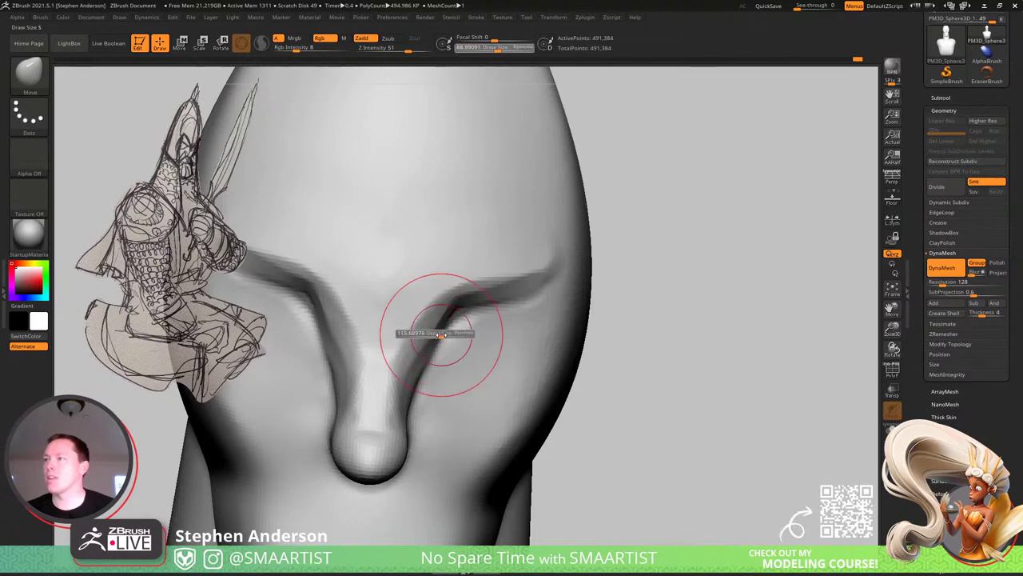
right_click_drag(443, 378, 432, 296, "ctrl")
mouse_move(432, 295)
right_mouse_down()
mouse_move(453, 311)
mouse_move(532, 479)
mouse_move(418, 359)
mouse_move(375, 432)
mouse_move(337, 434)
mouse_move(368, 434)
right_mouse_up()
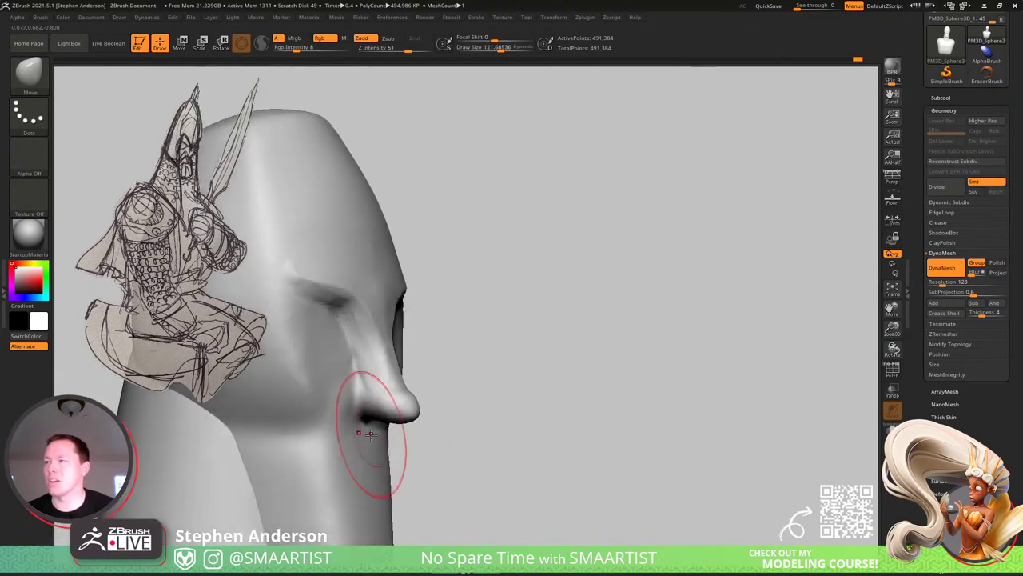
left_click_drag(370, 434, 392, 439)
right_click_drag(391, 437, 369, 349)
Refine the nose base and upper-lip profile with the Move brush, varying the draw size between about 67 and 128.
key("s")
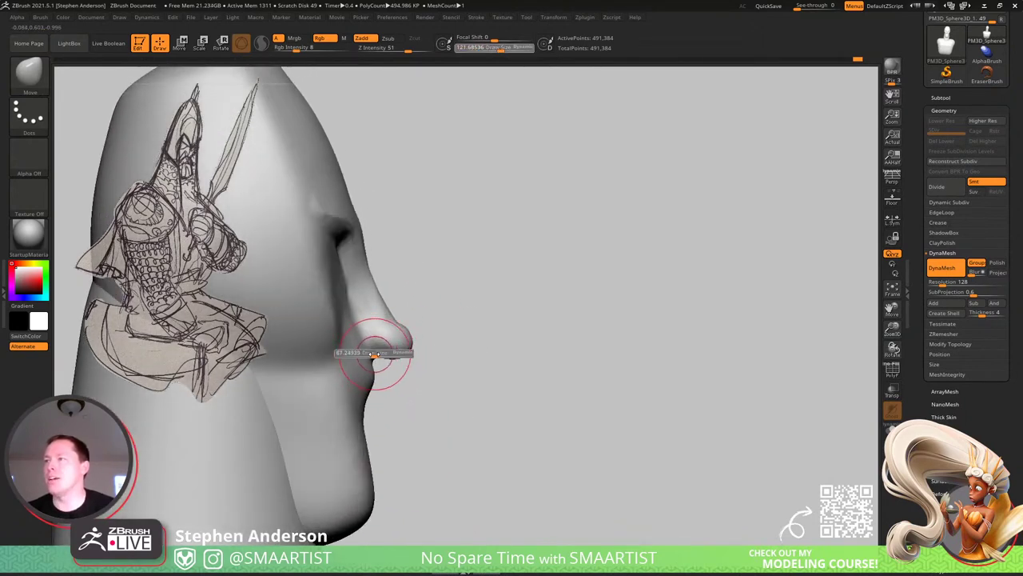
left_click_drag(374, 357, 366, 357)
left_click_drag(372, 357, 374, 363)
key("bracketright")
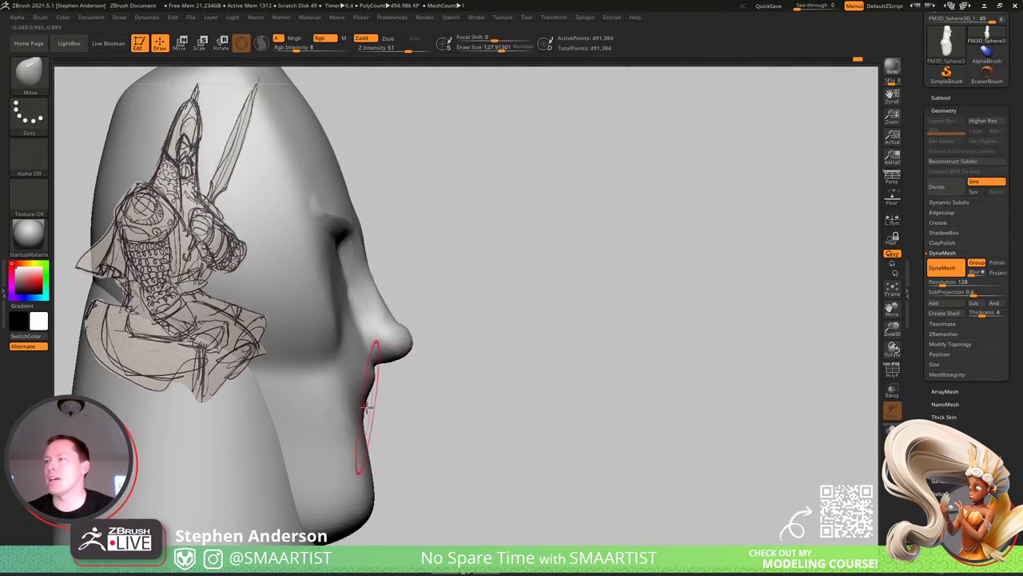
mouse_move(375, 411)
right_mouse_down()
mouse_move(381, 427)
mouse_move(361, 391)
mouse_move(383, 413)
right_mouse_up()
key("s")
left_click_drag(383, 412, 377, 412)
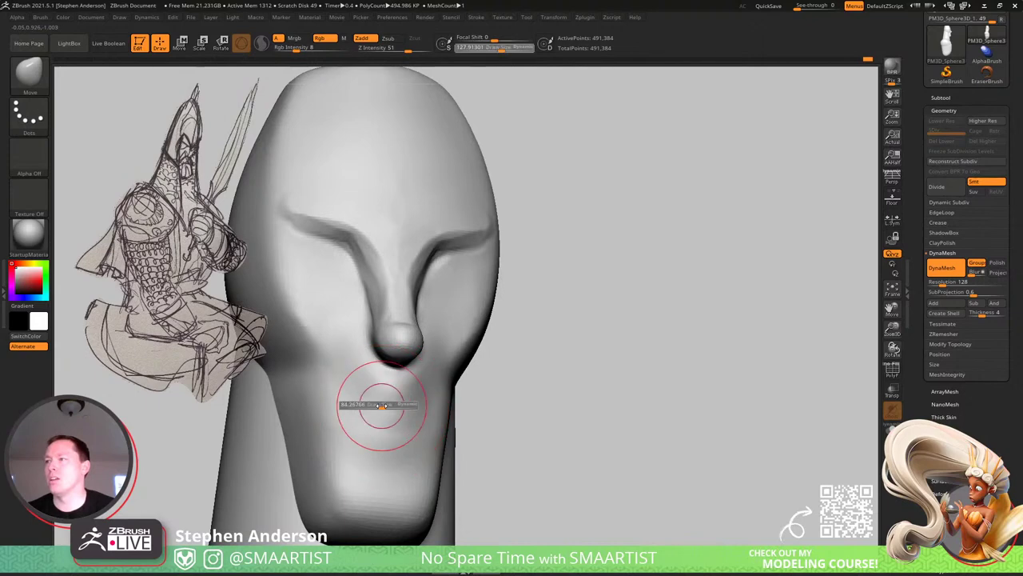
right_click_drag(377, 412, 358, 339)
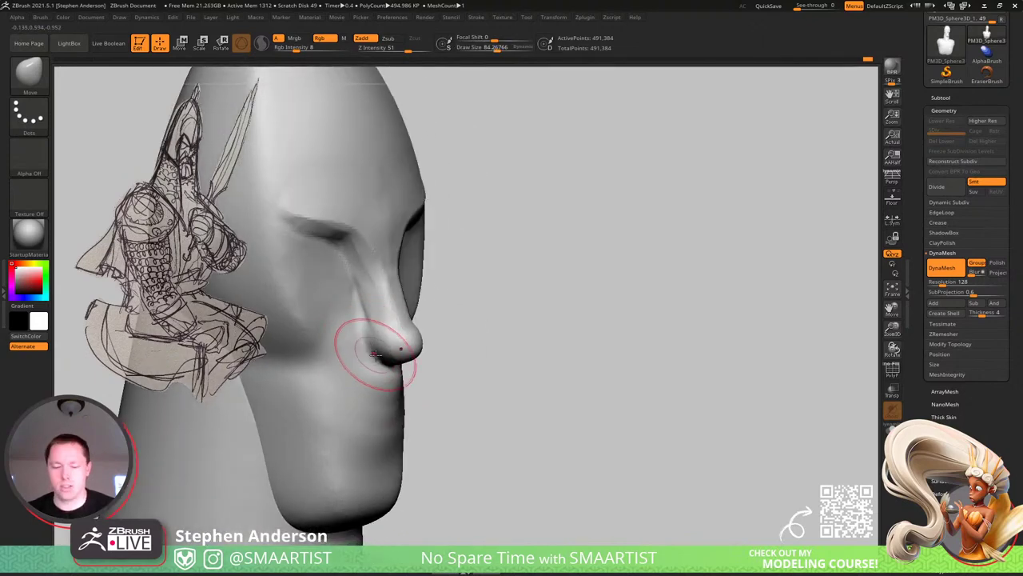
Carve the crease around the side and base of the nose with the DamStandard brush at a draw size of about 47.
key("b")
key("d")
key("s")
key("bracketleft")
key("bracketleft")
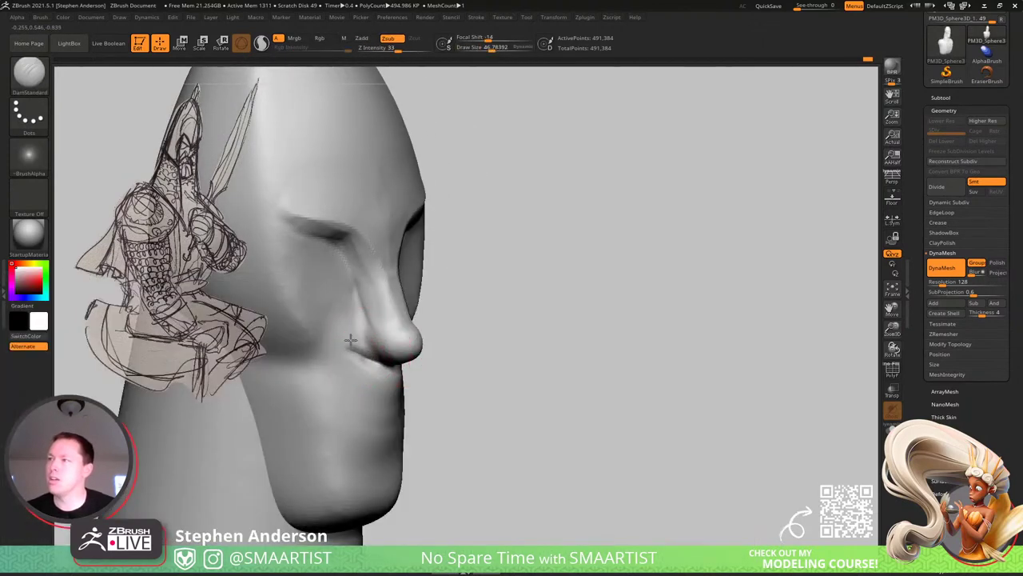
mouse_move(359, 320)
left_mouse_down()
mouse_move(341, 347)
mouse_move(357, 307)
mouse_move(374, 354)
left_mouse_up()
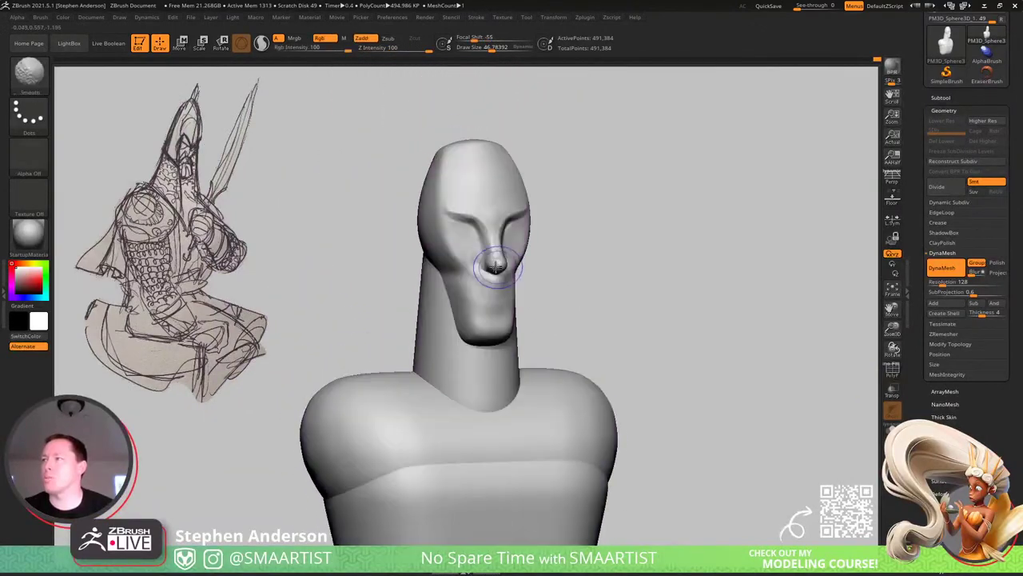
right_click_drag(524, 304, 561, 315, "ctrl")
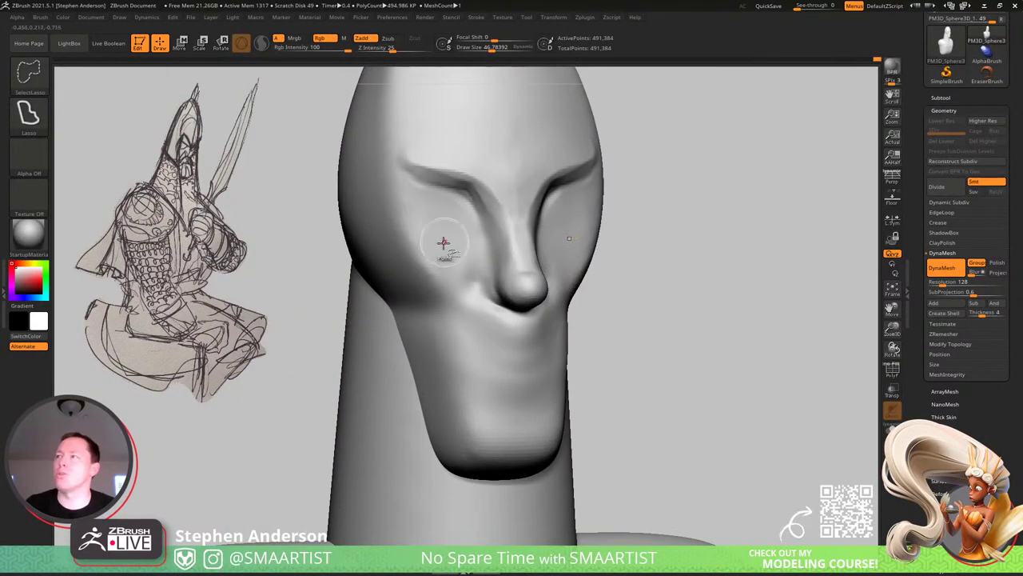
left_click(407, 213, "ctrl+shift")
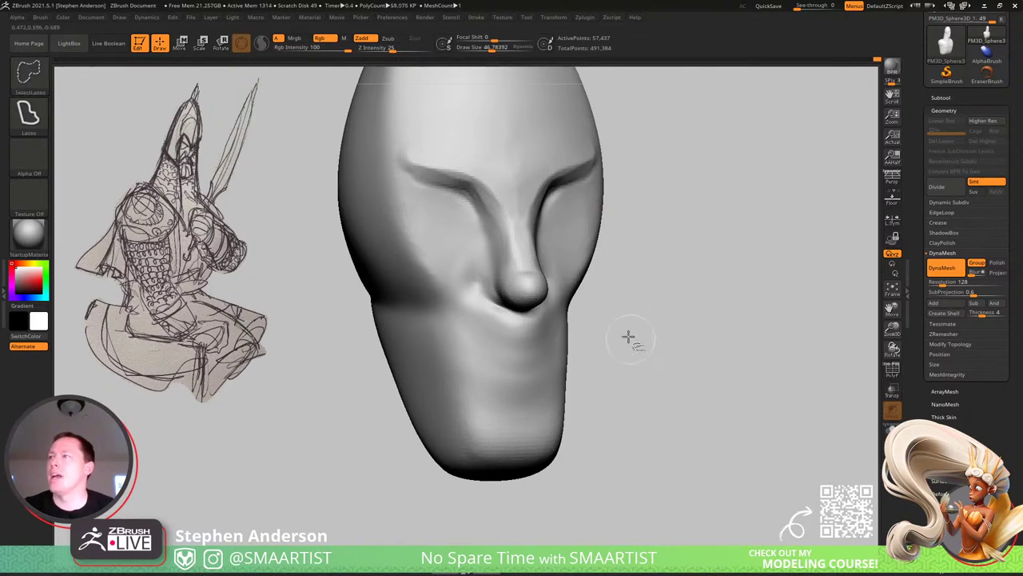
mouse_move(683, 216)
left_mouse_down("ctrl+shift")
mouse_move(491, 183)
mouse_move(776, 347)
mouse_move(768, 352)
left_mouse_up("ctrl+shift")
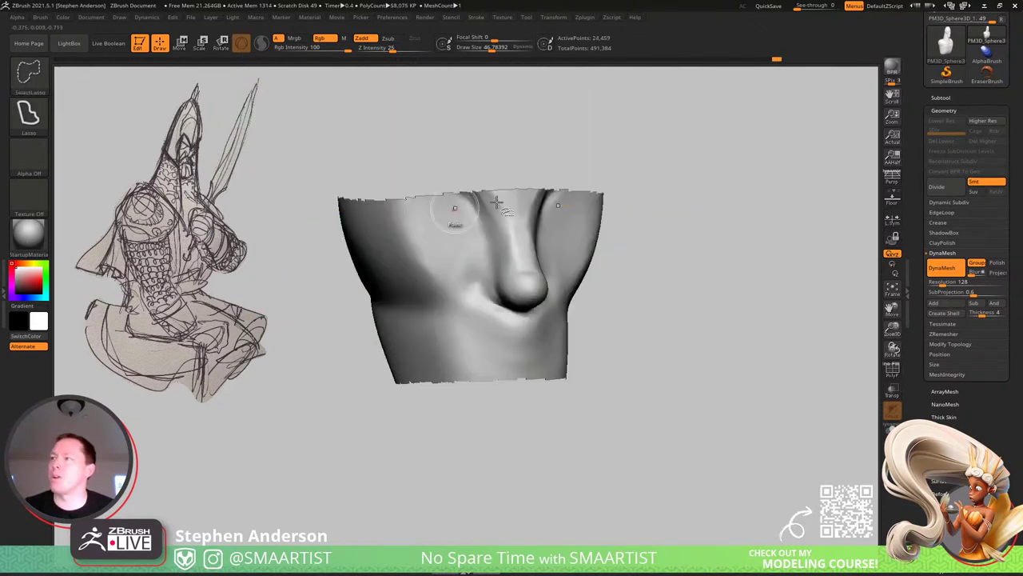
mouse_move(461, 251)
right_mouse_down()
mouse_move(476, 238)
mouse_move(437, 246)
mouse_move(490, 258)
right_mouse_up()
key("ctrl+z")
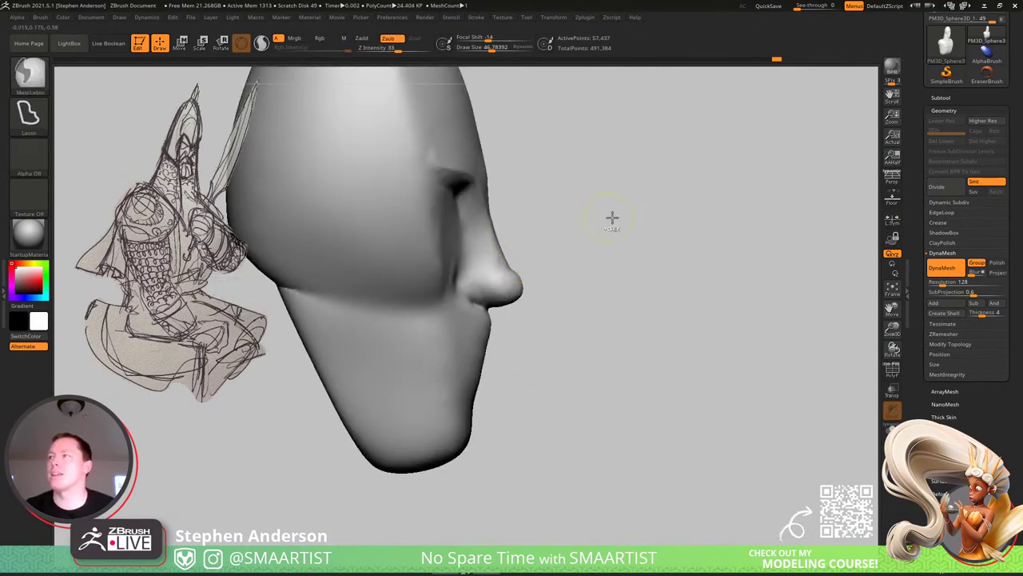
left_click(612, 219, "ctrl+shift")
Mask the neck and body while leaving the head unmasked, and return to sculpting in Draw mode.
key("w")
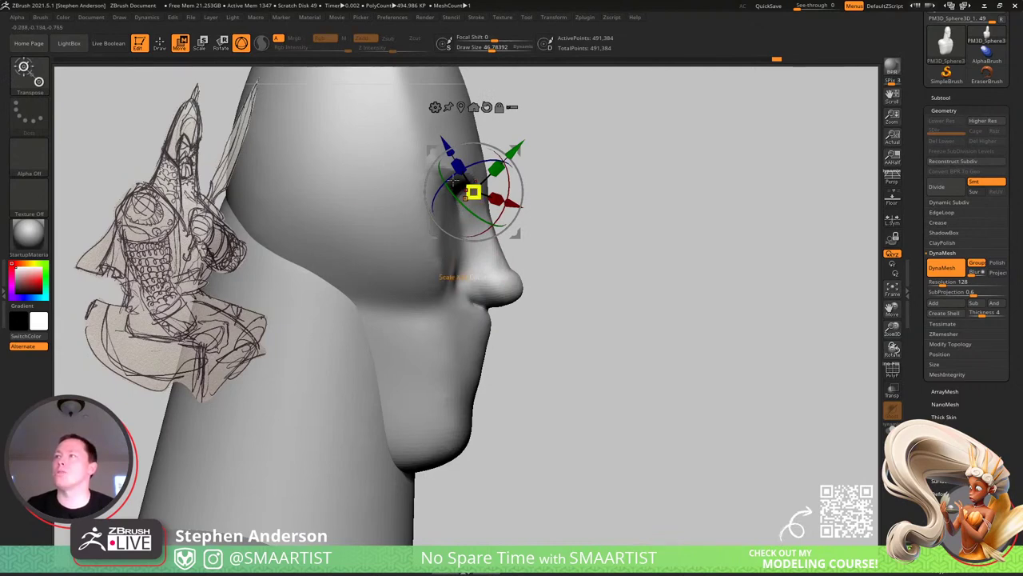
left_click(456, 317)
left_click_drag(686, 285, 536, 234)
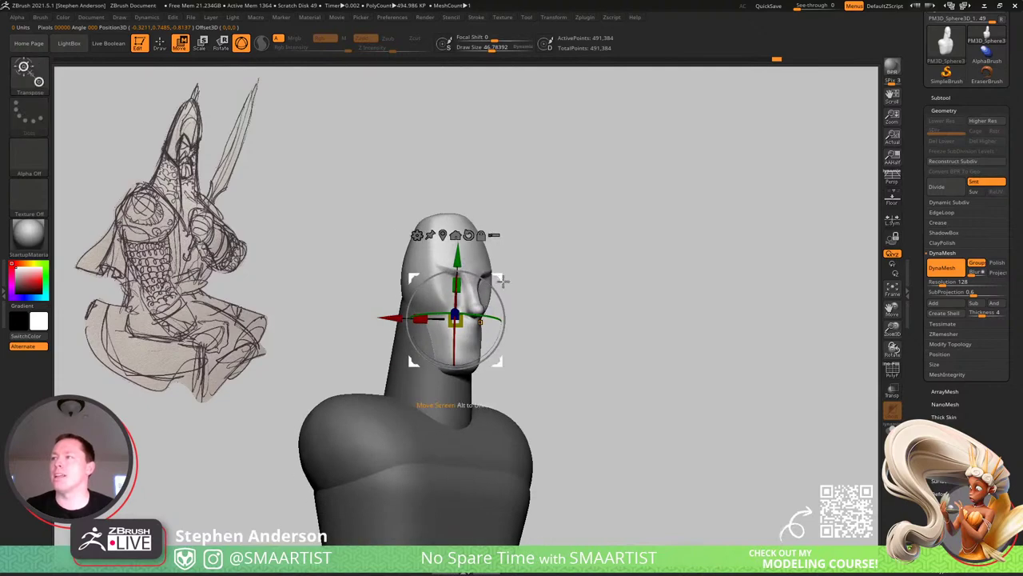
left_click_drag(500, 280, 740, 272)
left_click_drag(596, 352, 447, 334)
right_click_drag(446, 333, 492, 337)
key("ctrl+z")
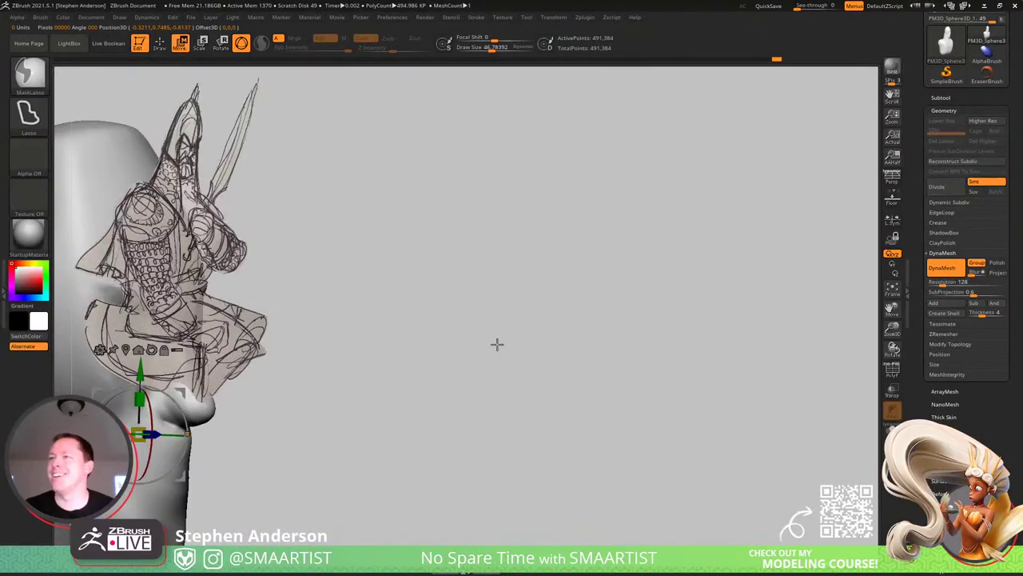
key("ctrl+z")
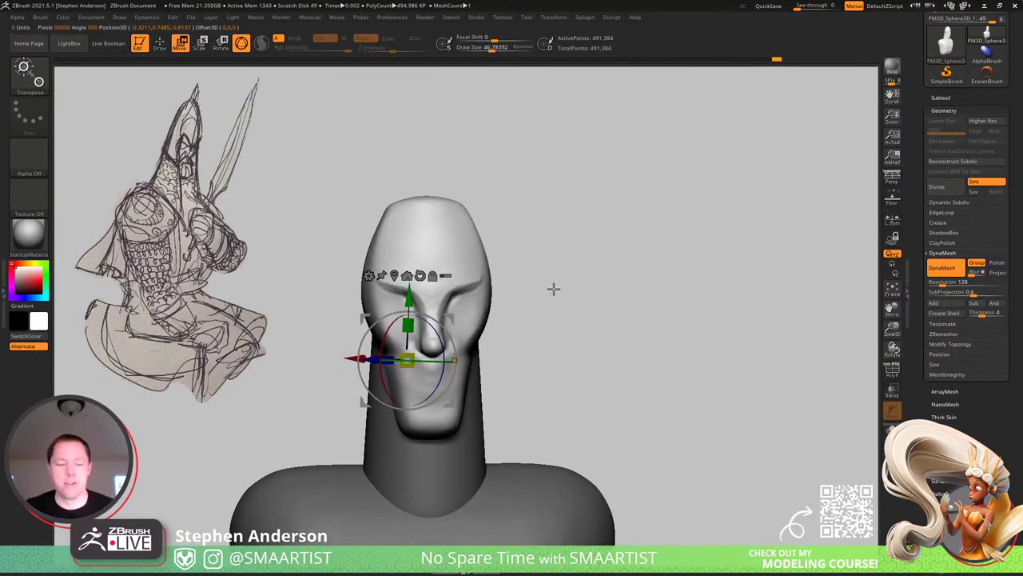
key("q")
Build up the cheekbones and the cheek folds beside the nose with the ClayBuildup brush at a draw size of about 80.
right_click_drag(491, 312, 458, 399, "ctrl")
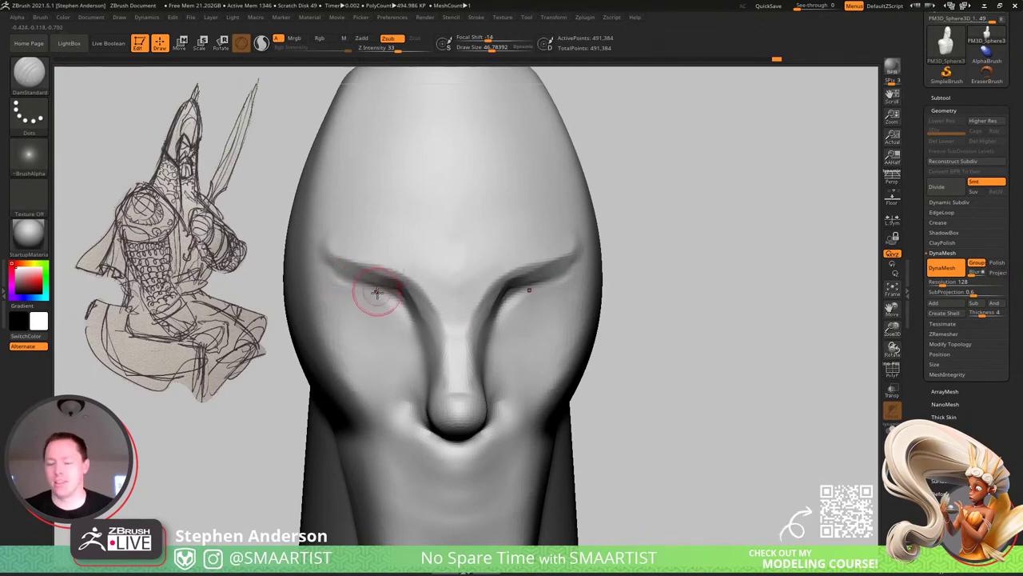
key("b")
key("c")
key("b")
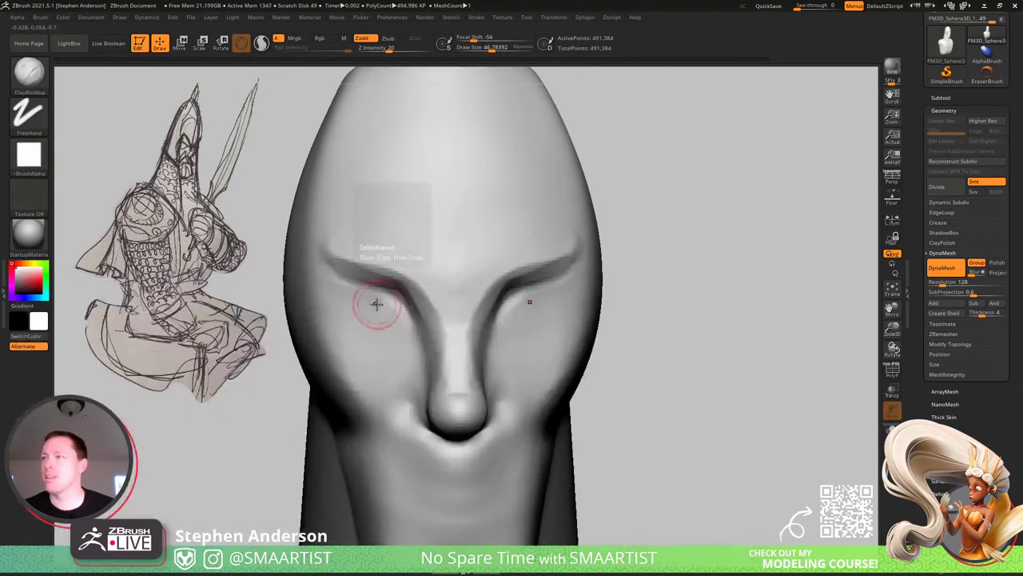
key("s")
left_click_drag(404, 345, 410, 348)
mouse_move(412, 358)
right_mouse_down()
mouse_move(441, 368)
mouse_move(400, 407)
mouse_move(421, 422)
mouse_move(384, 334)
right_mouse_up()
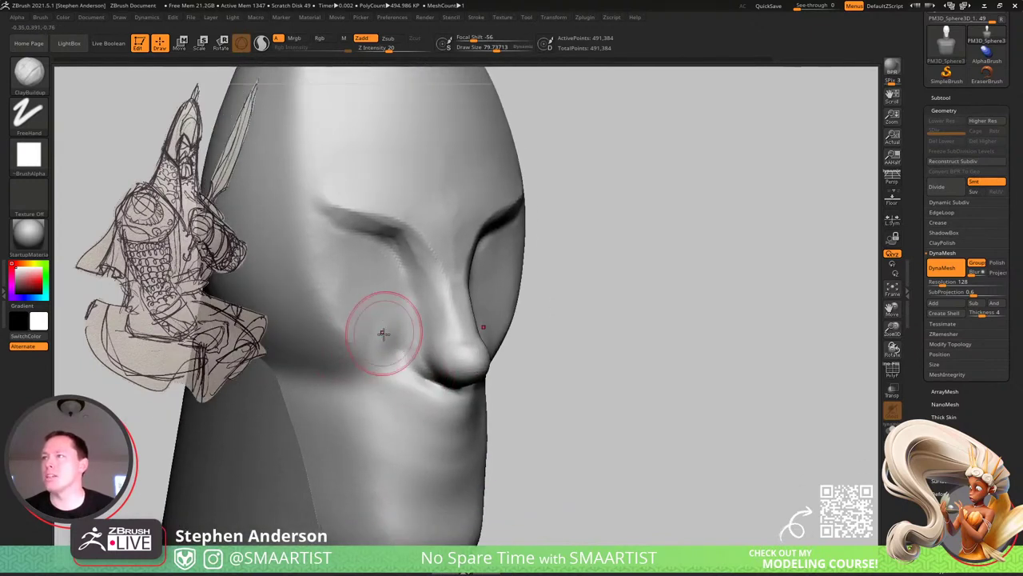
mouse_move(370, 355)
left_mouse_down()
mouse_move(376, 404)
mouse_move(407, 370)
left_mouse_up()
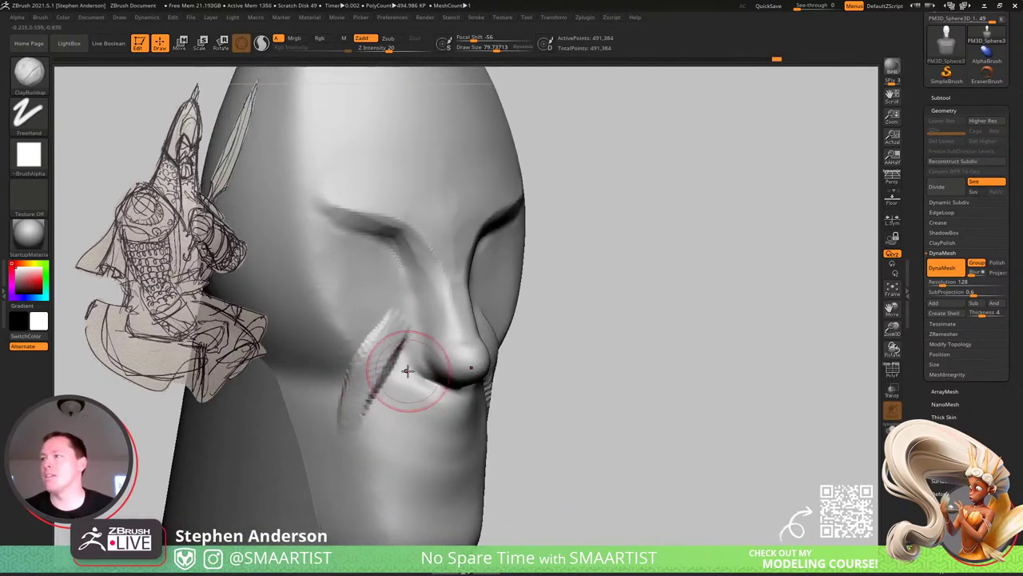
mouse_move(357, 321)
left_mouse_down()
mouse_move(300, 353)
mouse_move(282, 346)
mouse_move(353, 331)
left_mouse_up()
left_click_drag(288, 301, 371, 332)
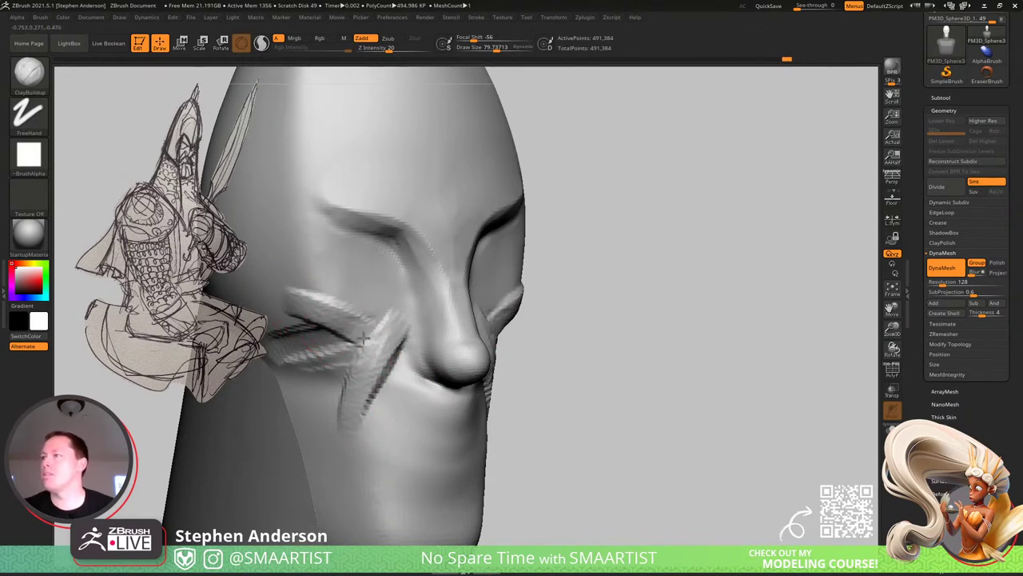
Add clay strokes along the brow ridges and upper eyelid areas to define the eye sockets.
mouse_move(416, 348)
right_mouse_down()
mouse_move(387, 343)
mouse_move(387, 330)
right_mouse_up()
left_click_drag(361, 257, 335, 283)
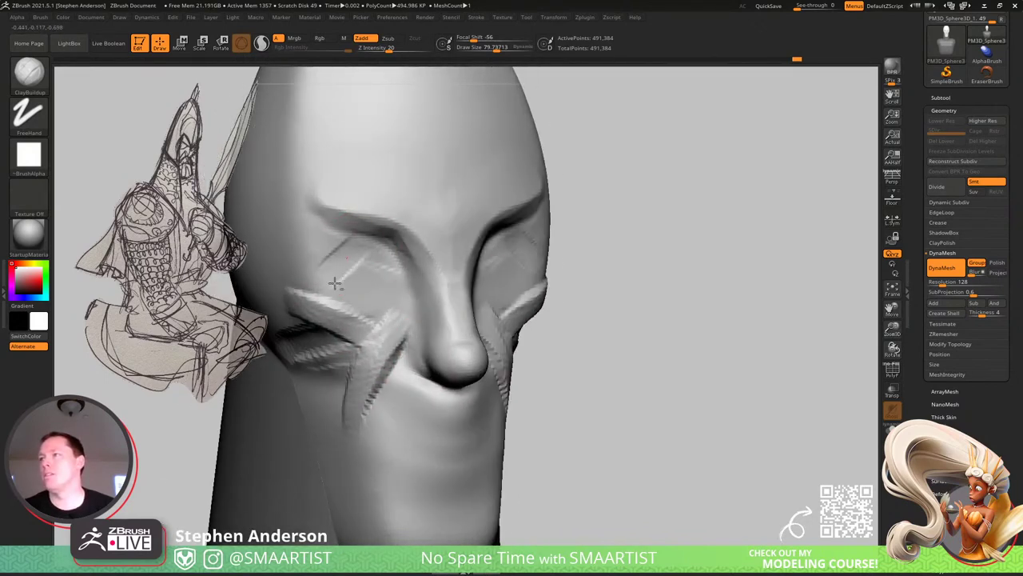
mouse_move(313, 231)
left_mouse_down()
mouse_move(319, 217)
mouse_move(400, 222)
mouse_move(436, 260)
left_mouse_up()
right_click_drag(476, 302, 427, 258)
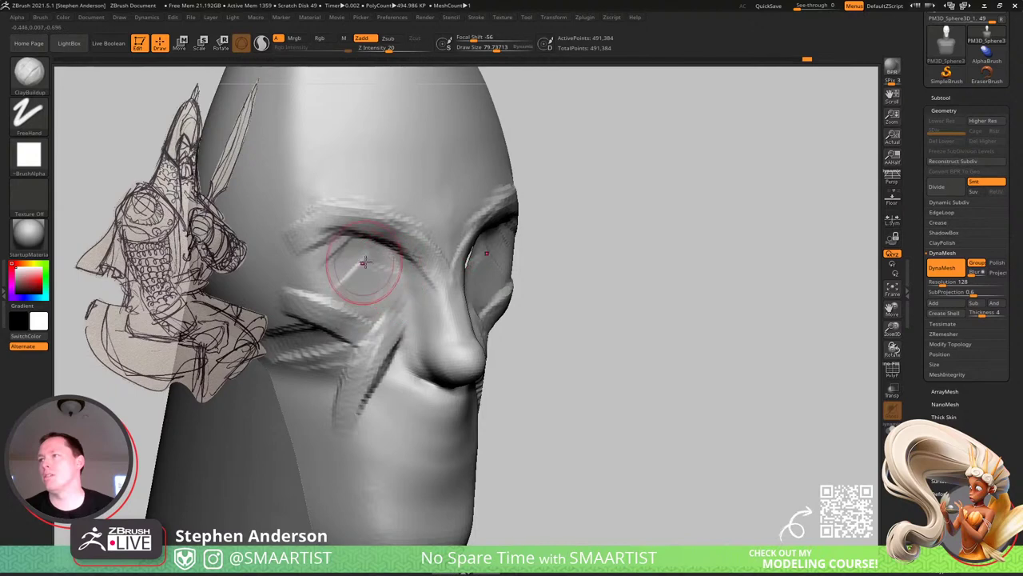
mouse_move(379, 244)
left_mouse_down()
mouse_move(361, 247)
mouse_move(417, 265)
left_mouse_up()
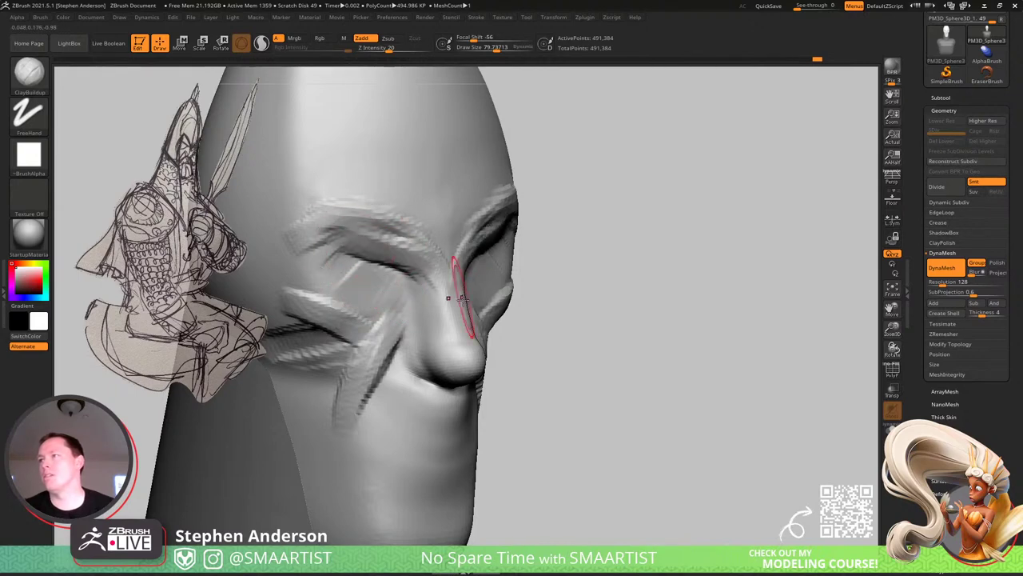
Build up the sides, wings and tip of the nose with clay strokes and smooth them.
mouse_move(462, 297)
left_mouse_down("shift")
mouse_move(411, 292)
mouse_move(398, 340)
left_mouse_up("shift")
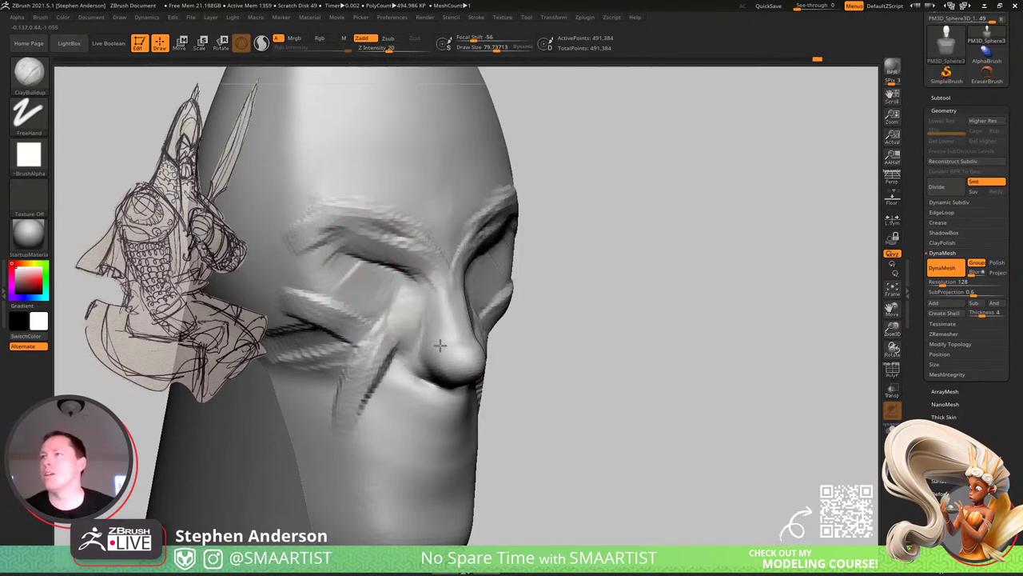
mouse_move(440, 347)
right_mouse_down()
mouse_move(441, 331)
mouse_move(459, 379)
right_mouse_up()
mouse_move(425, 357)
left_mouse_down()
mouse_move(453, 372)
mouse_move(465, 411)
mouse_move(462, 397)
left_mouse_up()
right_click_drag(462, 397, 492, 374)
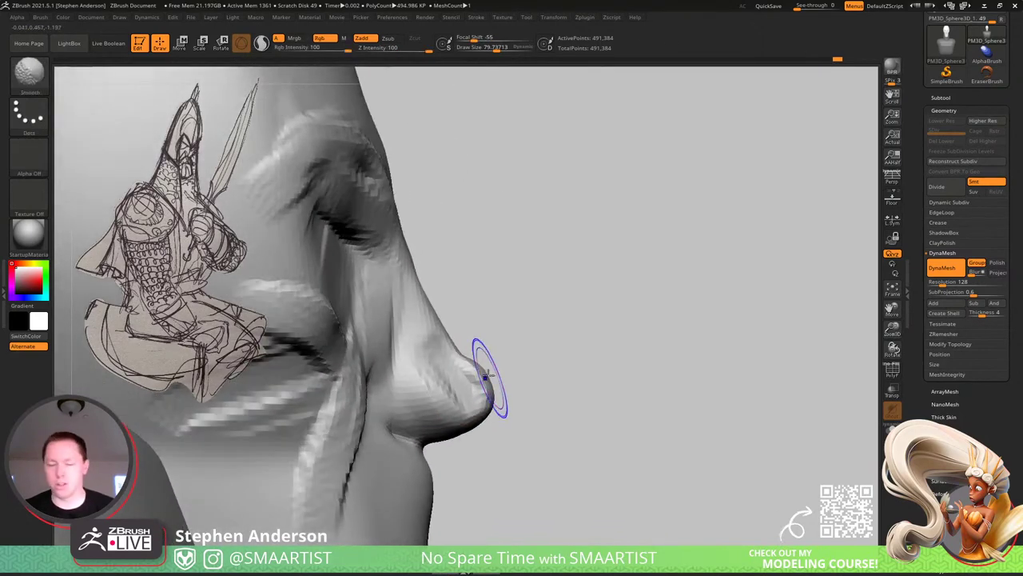
Cut the nose profile back from the brow to the tip with the ClipCurve brush in side view.
left_click(28, 73, "ctrl+shift")
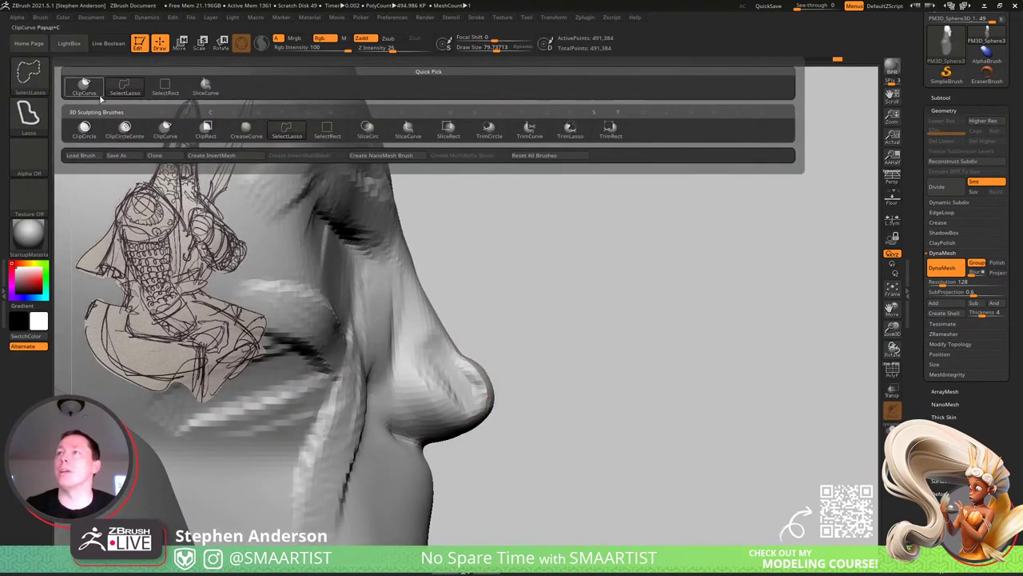
left_click(85, 86)
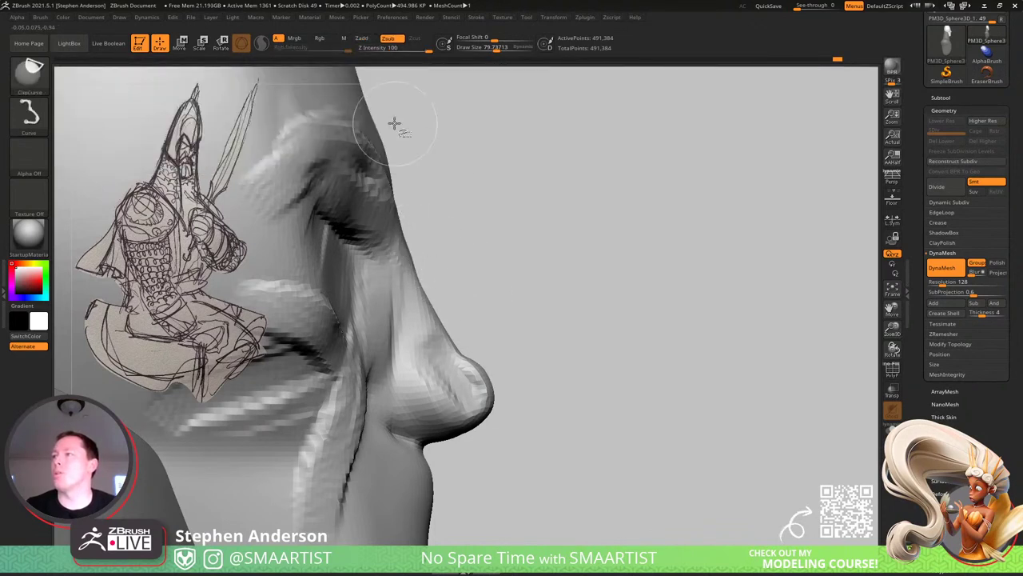
left_click_drag(397, 89, 390, 181, "ctrl+shift")
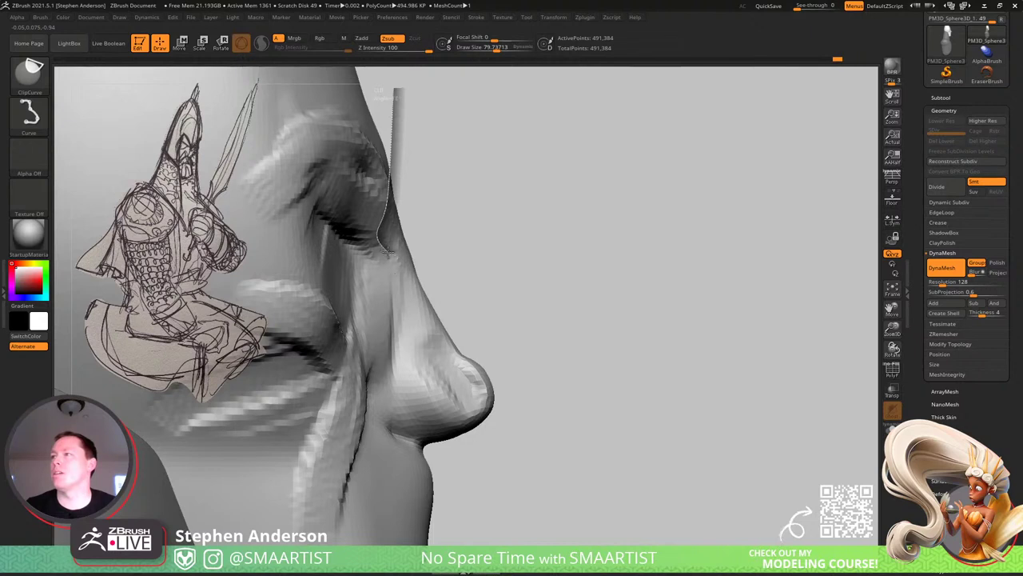
left_click_drag(382, 248, 384, 249, "ctrl+shift")
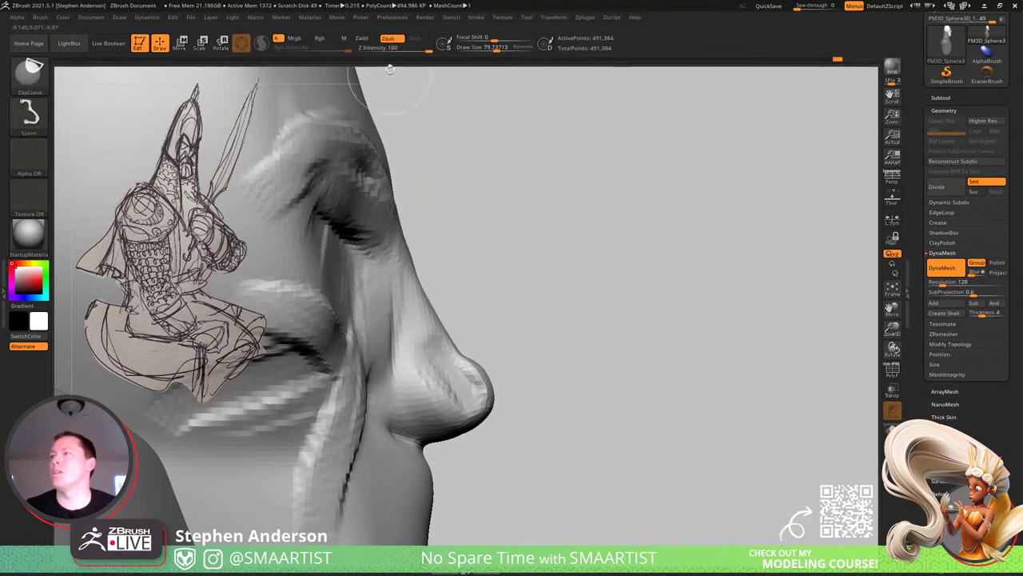
left_click_drag(390, 69, 390, 199, "ctrl+shift")
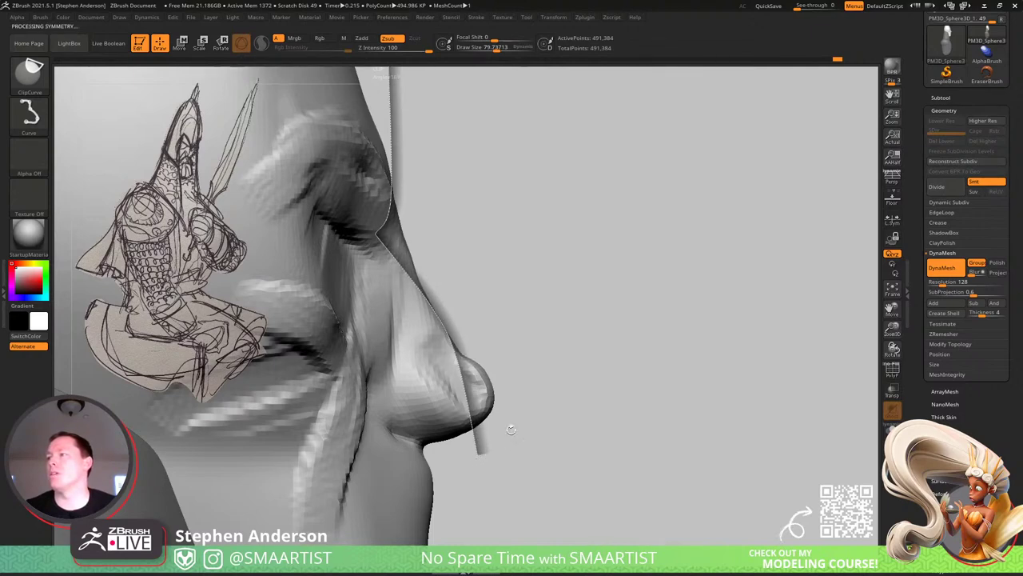
Flatten the side planes of the nose with the TrimDynamic brush.
left_click_drag(531, 286, 452, 300)
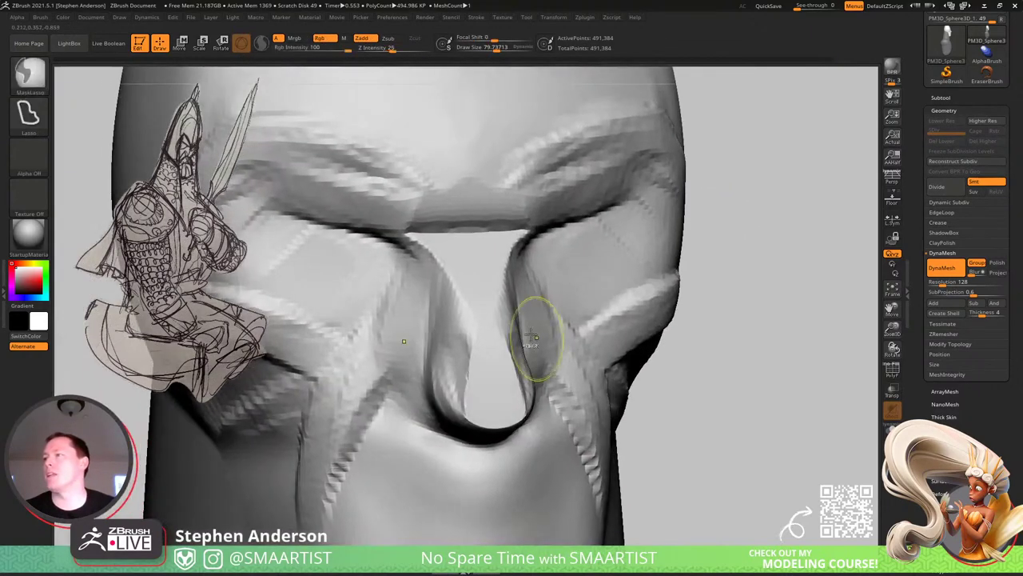
mouse_move(532, 335)
left_mouse_down()
mouse_move(491, 327)
mouse_move(483, 375)
mouse_move(472, 340)
mouse_move(475, 371)
mouse_move(453, 346)
mouse_move(462, 317)
left_mouse_up()
key("b")
key("t")
key("d")
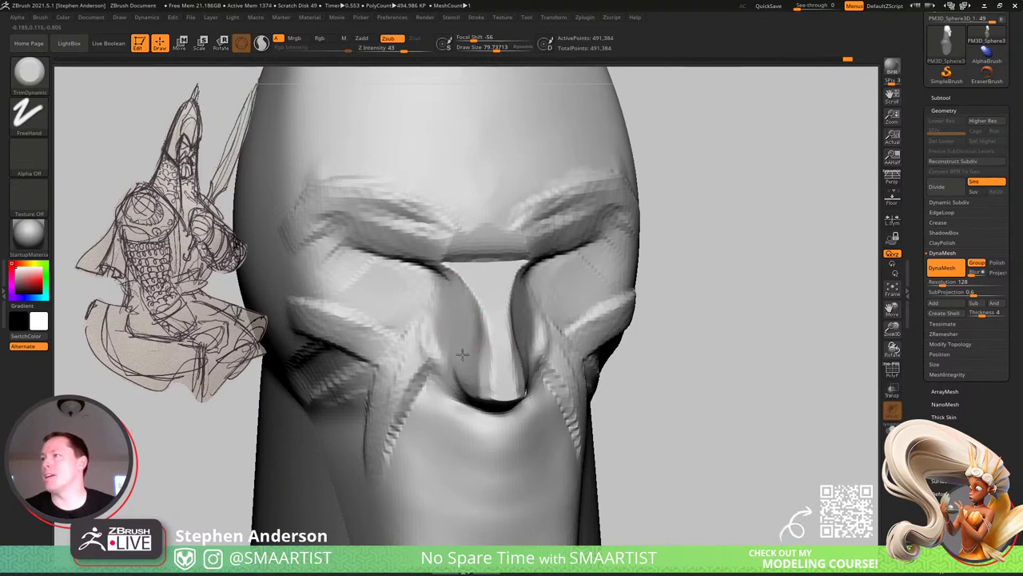
left_click_drag(462, 354, 455, 310)
Remesh the model with DynaMesh and smooth the clay strokes across the brows, cheeks and mouth area.
mouse_move(454, 287)
right_mouse_down()
mouse_move(459, 273)
mouse_move(485, 322)
mouse_move(555, 269)
mouse_move(638, 302)
mouse_move(649, 270)
mouse_move(651, 322)
right_mouse_up()
left_click_drag(676, 248, 735, 417, "ctrl")
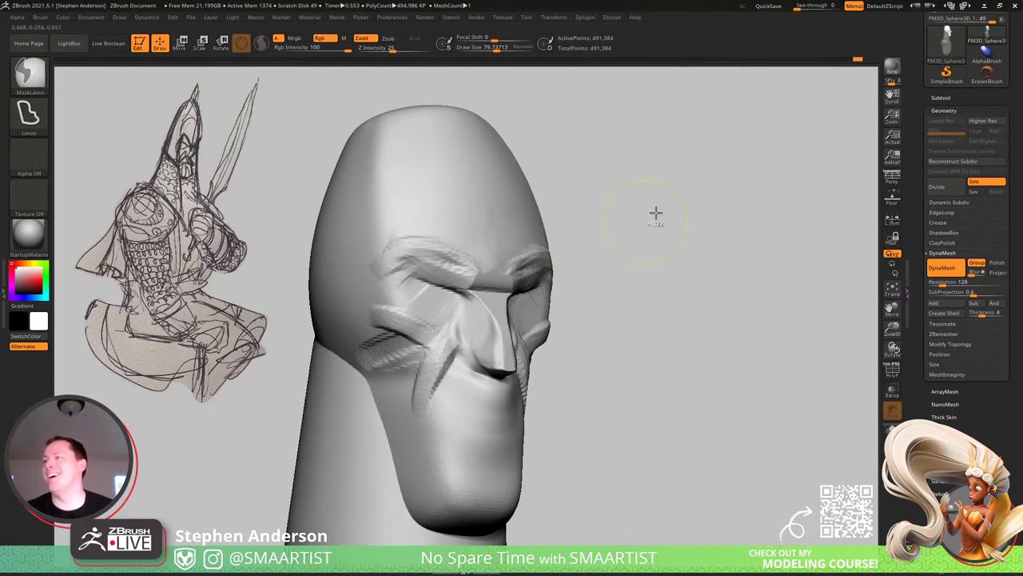
left_click_drag(655, 213, 716, 428, "ctrl")
right_click_drag(482, 296, 478, 351, "ctrl")
mouse_move(479, 212)
left_mouse_down("shift")
mouse_move(387, 202)
mouse_move(381, 231)
mouse_move(336, 258)
mouse_move(295, 376)
mouse_move(388, 443)
mouse_move(395, 482)
mouse_move(496, 336)
mouse_move(490, 464)
left_mouse_up("shift")
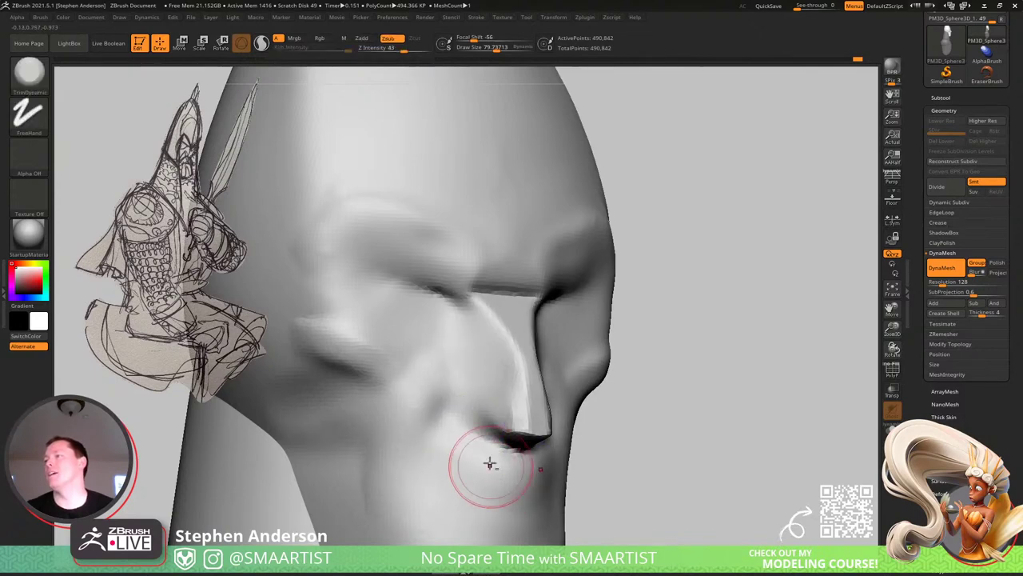
Flatten the eye area beneath the brow ridges with the TrimDynamic brush.
mouse_move(490, 464)
right_mouse_down()
mouse_move(480, 258)
mouse_move(546, 265)
right_mouse_up()
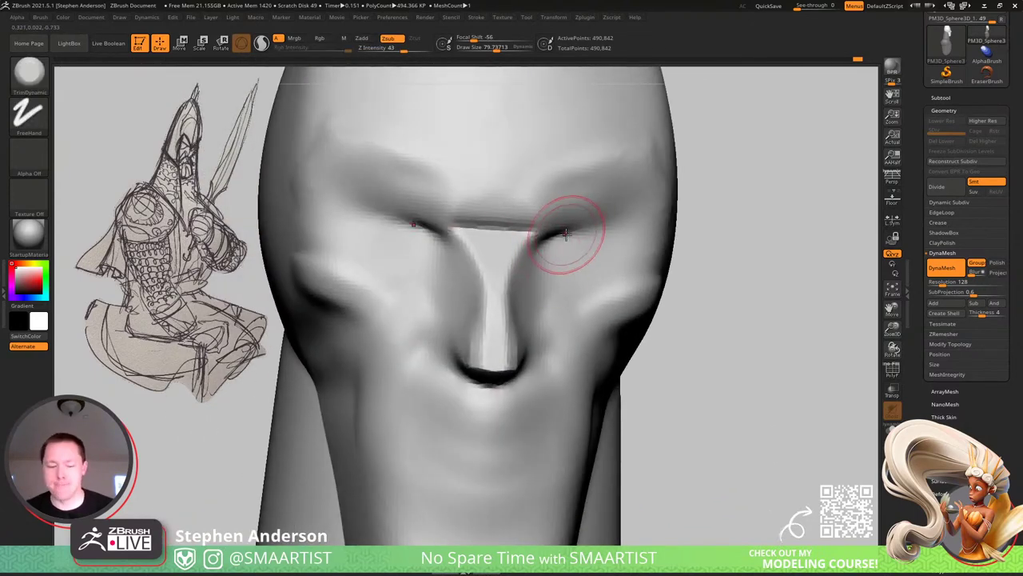
key("b")
key("t")
key("d")
right_click_drag(565, 202, 524, 203)
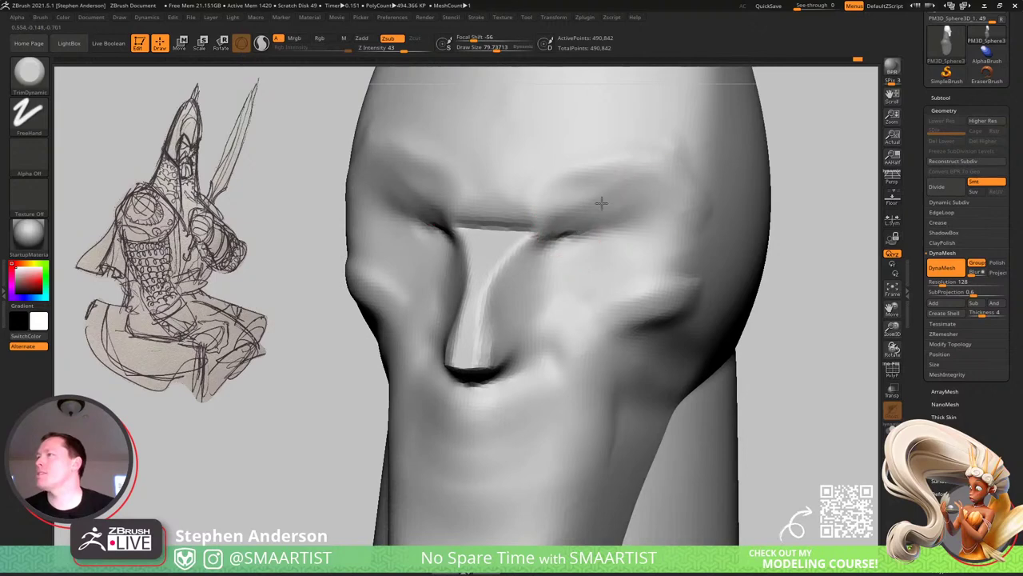
left_click_drag(565, 229, 640, 190)
Carve the upper edge and inner corner of the eye sockets with the DamStandard brush.
key("b")
key("d")
key("s")
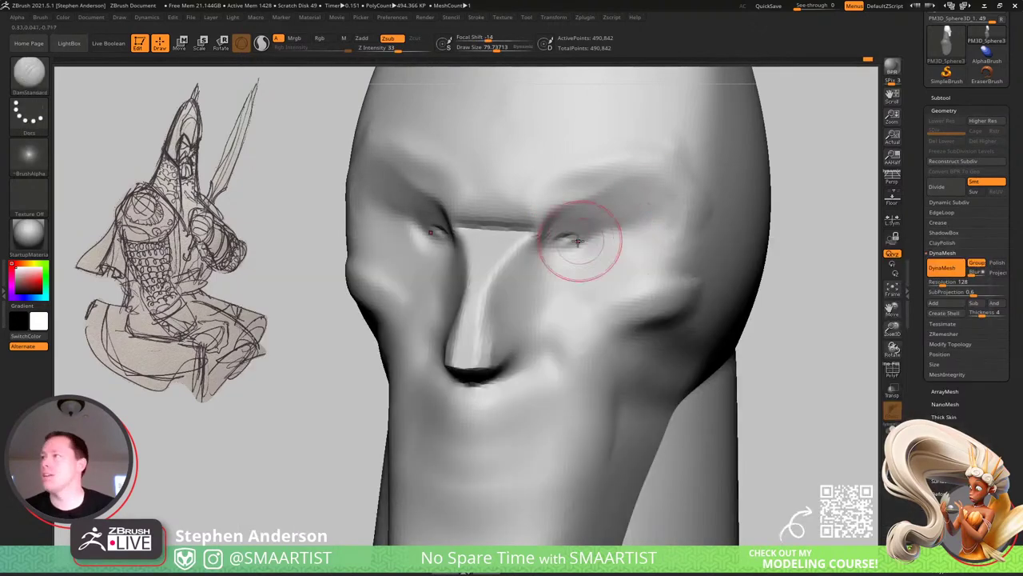
mouse_move(551, 240)
left_mouse_down()
mouse_move(665, 207)
mouse_move(651, 221)
mouse_move(663, 221)
mouse_move(617, 217)
mouse_move(655, 266)
left_mouse_up()
left_click_drag(559, 255, 603, 320)
Carve the diagonal cheek folds below the inner eye corners and the long folds from the nose to the jaw.
mouse_move(556, 329)
right_mouse_down()
mouse_move(613, 322)
mouse_move(520, 313)
right_mouse_up()
left_click_drag(582, 311, 638, 379)
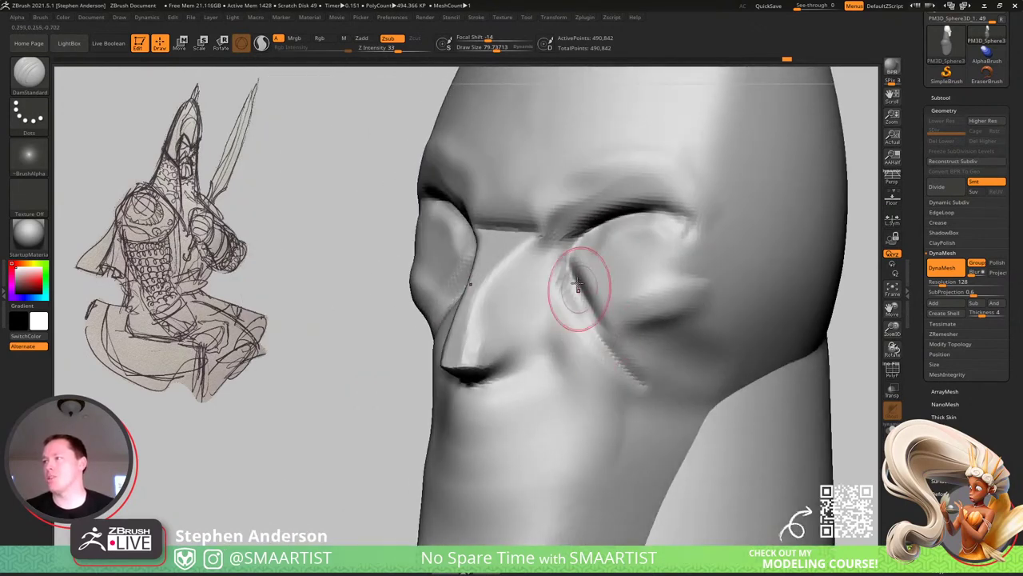
left_click_drag(578, 287, 633, 375)
right_click_drag(599, 418, 498, 239, "ctrl")
left_click_drag(521, 269, 560, 393)
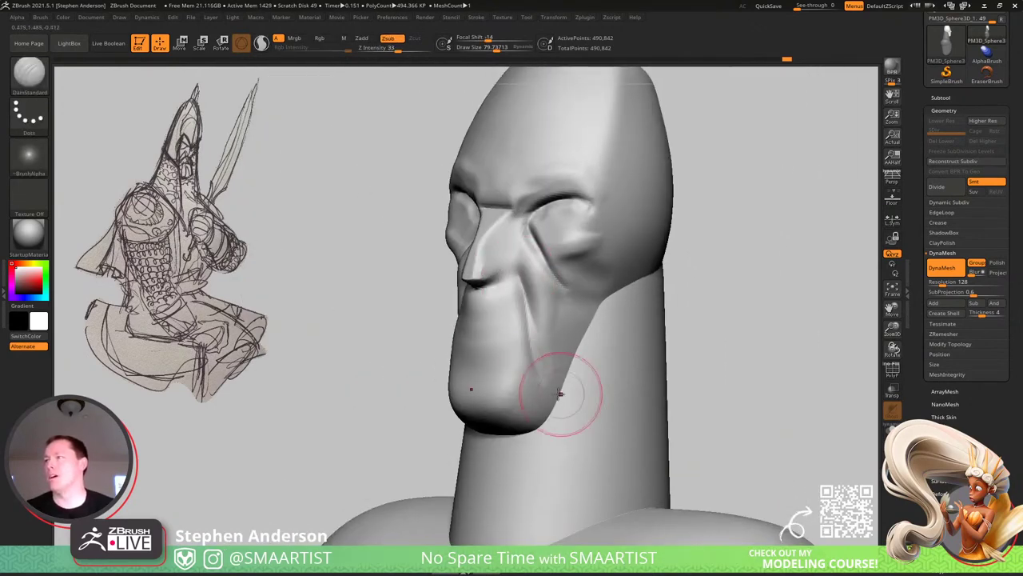
Carve the lower eyelid lines and the outer eye corners with DamStandard strokes.
right_click_drag(537, 385, 634, 337)
right_click_drag(519, 276, 572, 448, "ctrl")
right_click_drag(512, 302, 472, 296)
mouse_move(514, 284)
left_mouse_down()
mouse_move(464, 315)
mouse_move(419, 278)
left_mouse_up()
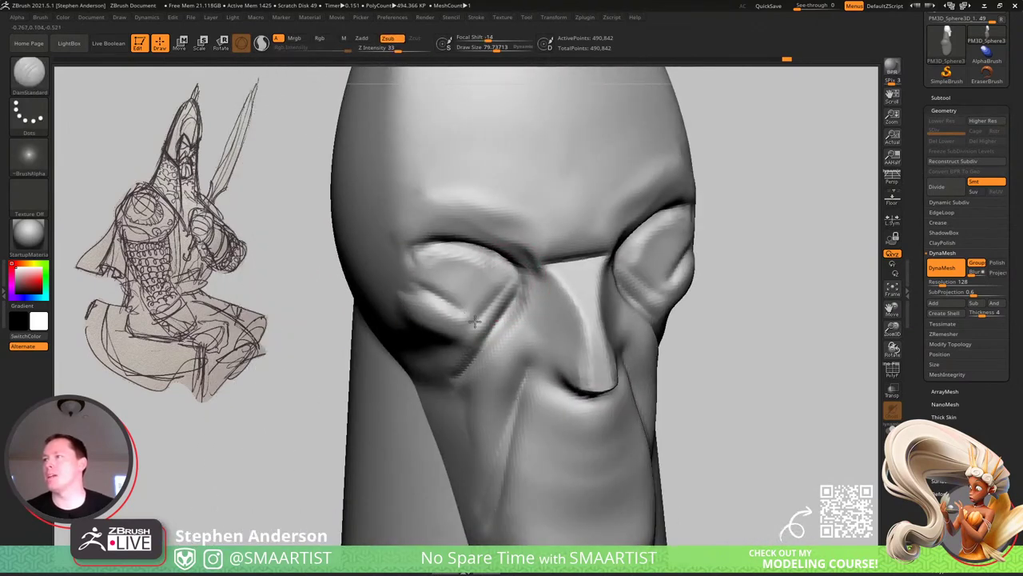
left_click_drag(495, 314, 433, 296)
right_click_drag(455, 284, 459, 250)
left_click_drag(459, 249, 417, 269)
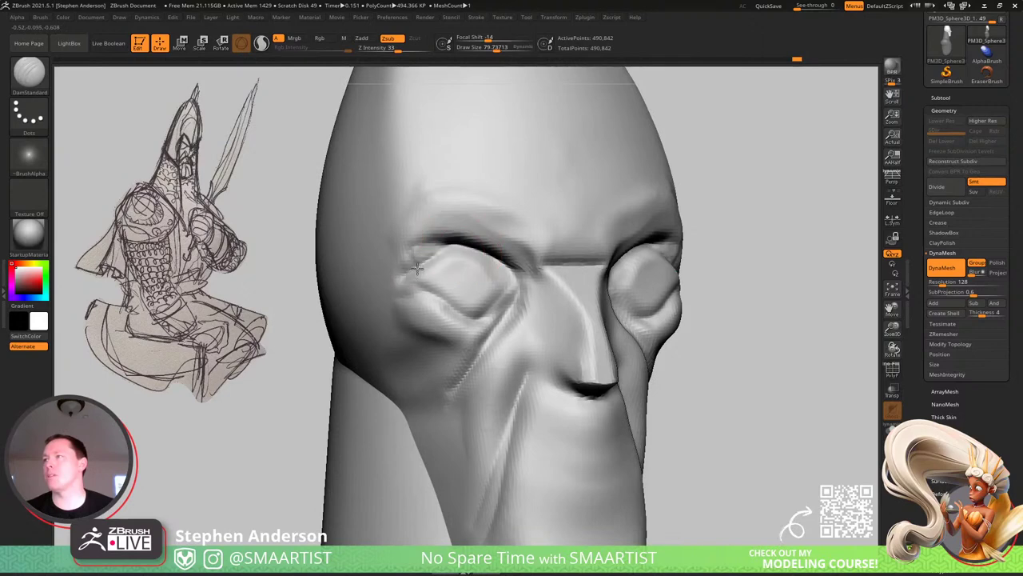
Build up the upper eyelid folds and the outer and inner brows with the Clay brush.
key("b")
key("c")
key("l")
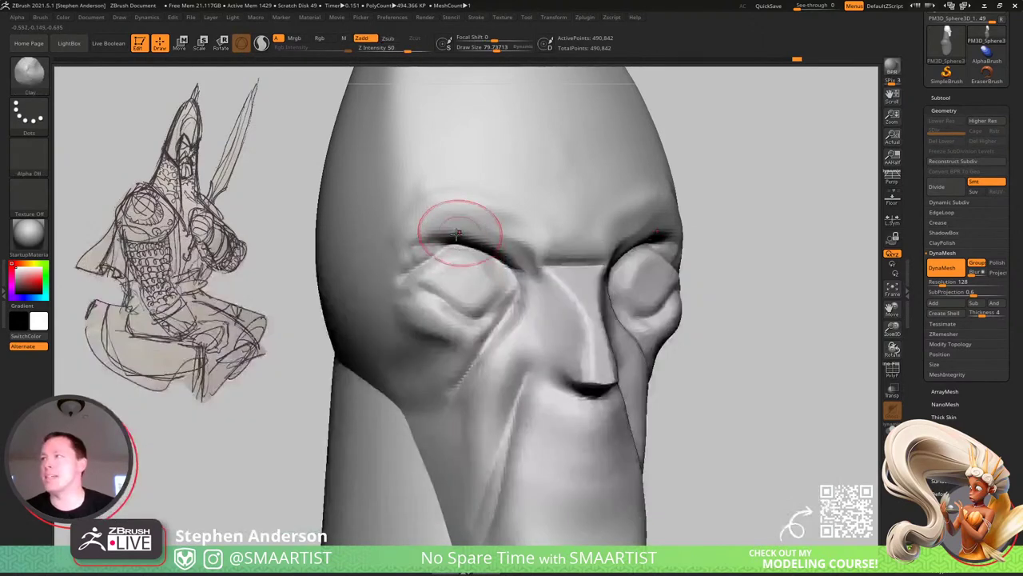
left_click_drag(457, 228, 421, 244)
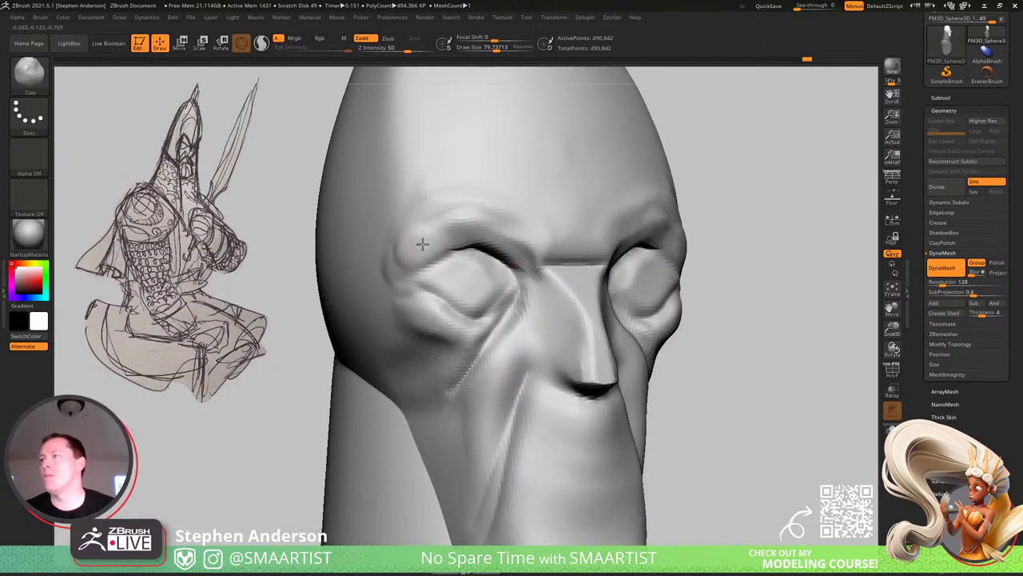
mouse_move(502, 251)
right_mouse_down()
mouse_move(473, 239)
mouse_move(486, 243)
right_mouse_up()
left_click_drag(527, 241, 537, 270)
mouse_move(537, 270)
right_mouse_down()
mouse_move(595, 274)
mouse_move(468, 247)
mouse_move(476, 258)
mouse_move(424, 260)
mouse_move(564, 318)
mouse_move(566, 298)
mouse_move(560, 304)
right_mouse_up()
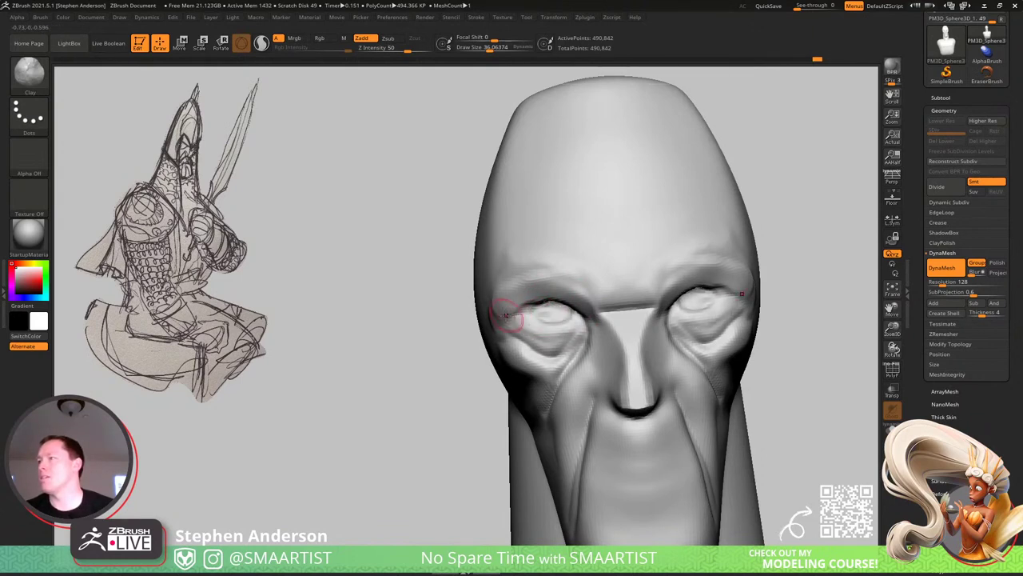
Add clay bulges to the inner brows with a draw size of about 38.
right_click_drag(507, 313, 490, 312)
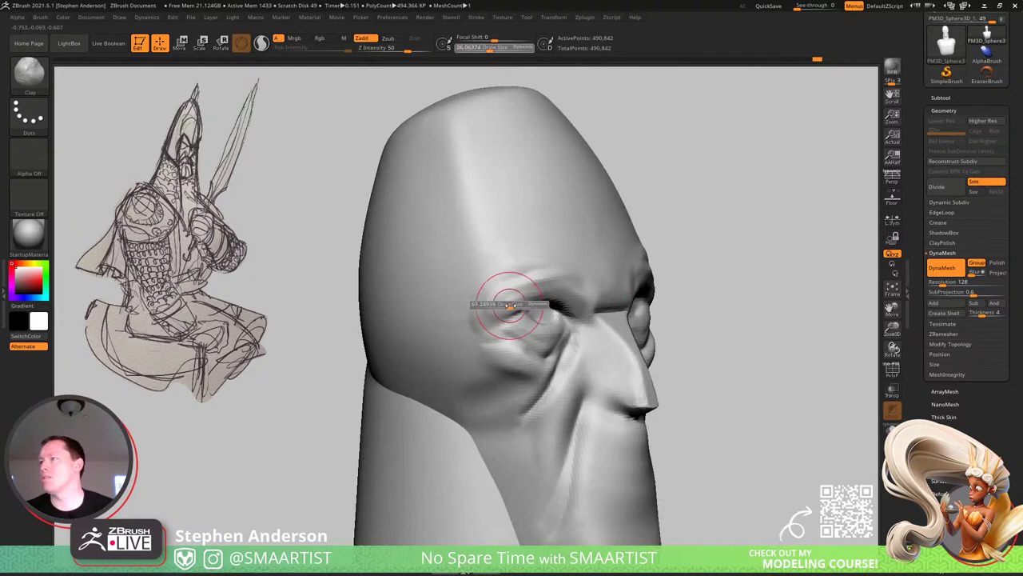
key("s")
mouse_move(599, 291)
left_mouse_down()
mouse_move(600, 274)
mouse_move(590, 279)
left_mouse_up()
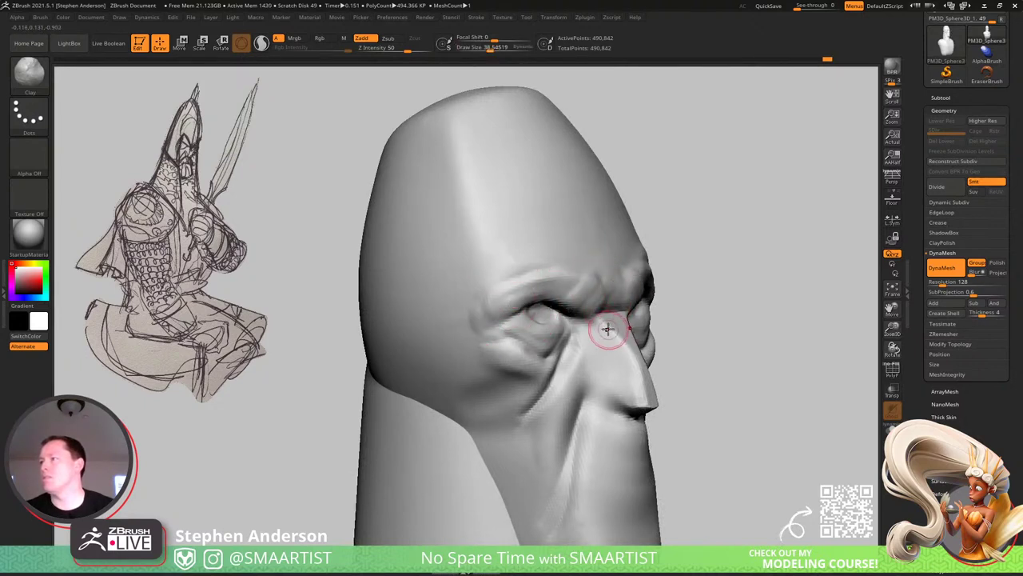
Add clay strokes to the eye bags and upper cheeks and check the head against the whole body.
right_click_drag(593, 370, 579, 346)
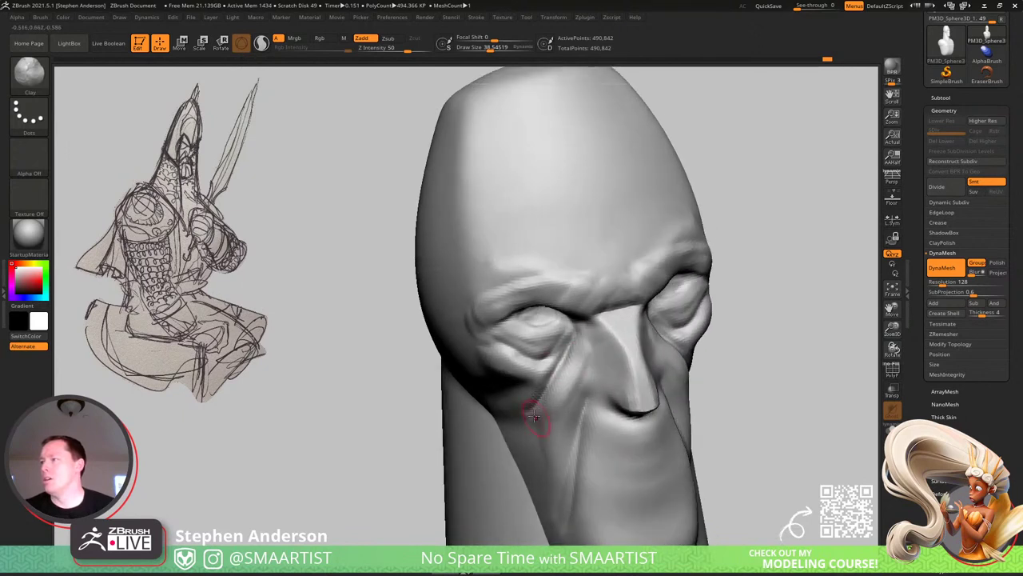
mouse_move(575, 343)
left_mouse_down()
mouse_move(545, 376)
mouse_move(523, 373)
left_mouse_up()
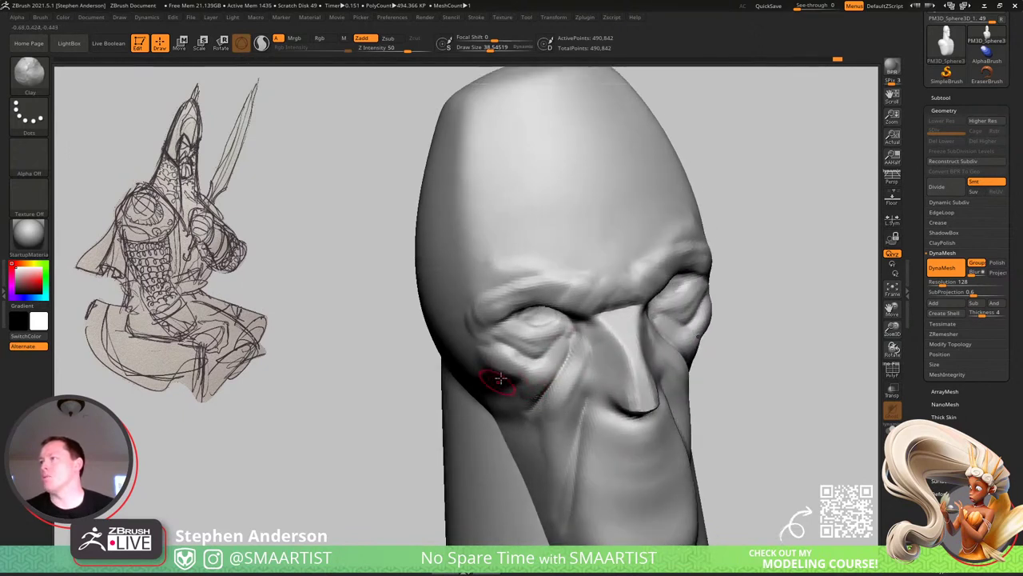
right_click_drag(500, 378, 526, 357)
right_click_drag(526, 356, 511, 265, "alt")
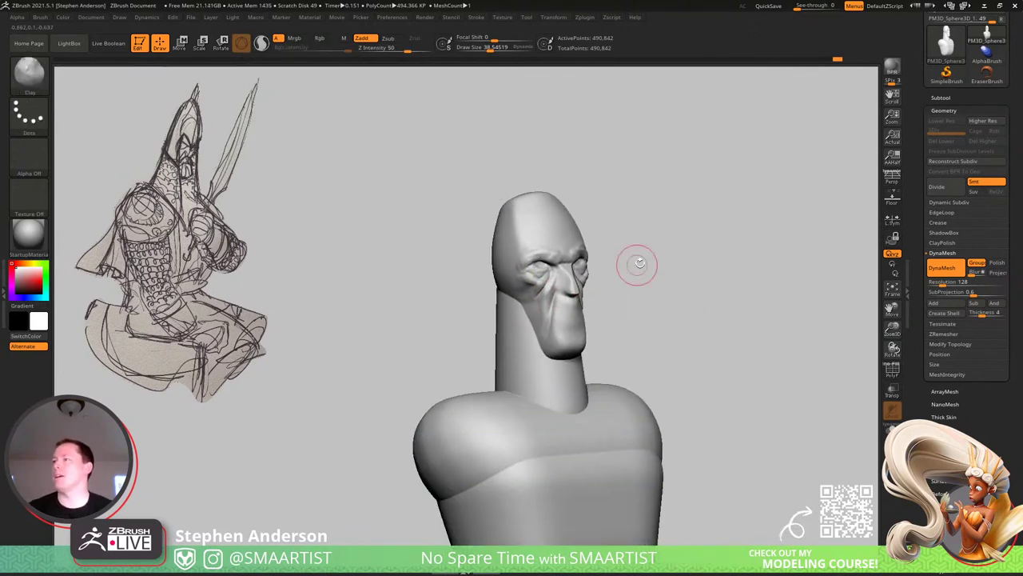
mouse_move(638, 263)
right_mouse_down()
mouse_move(571, 291)
mouse_move(610, 296)
mouse_move(679, 395)
mouse_move(676, 384)
right_mouse_up()
right_click_drag(676, 383, 625, 369)
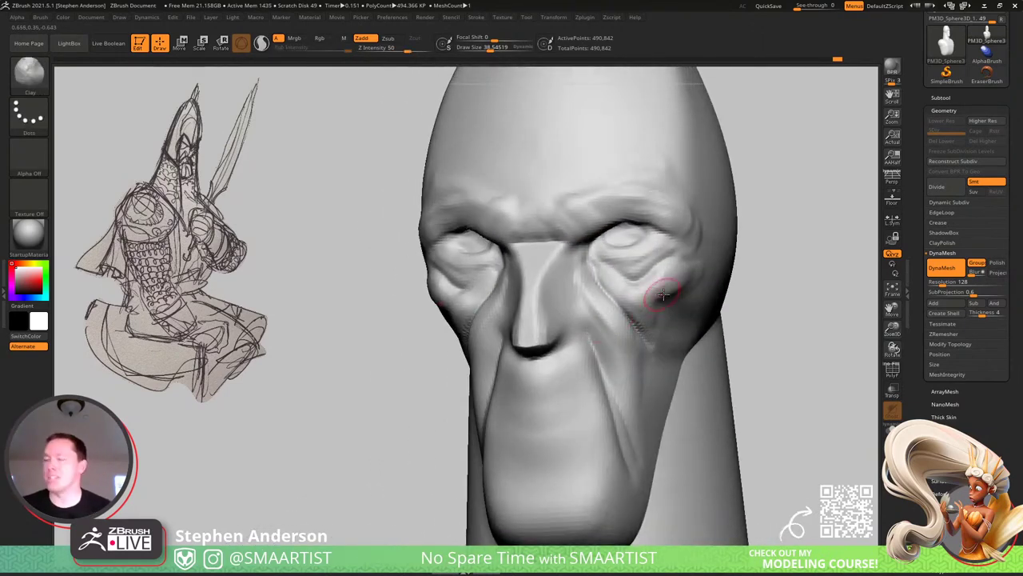
Flatten the eye bags and cheekbones with the TrimDynamic brush at a draw size of about 50.
key("b")
key("t")
key("d")
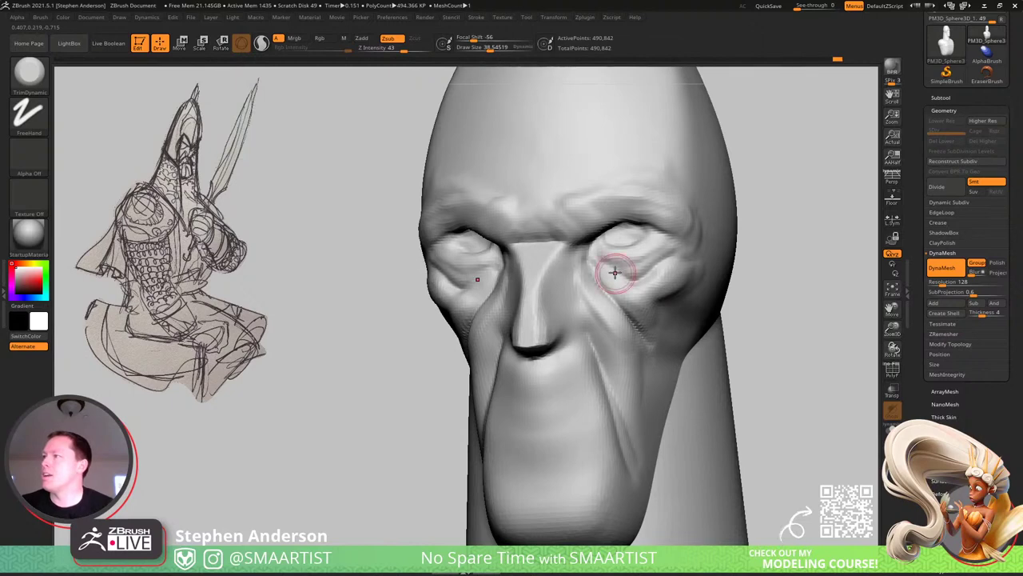
key("s")
mouse_move(614, 272)
left_mouse_down()
mouse_move(665, 258)
mouse_move(630, 270)
mouse_move(630, 280)
left_mouse_up()
mouse_move(660, 281)
right_mouse_down()
mouse_move(642, 292)
mouse_move(660, 310)
right_mouse_up()
left_click_drag(639, 307, 655, 322)
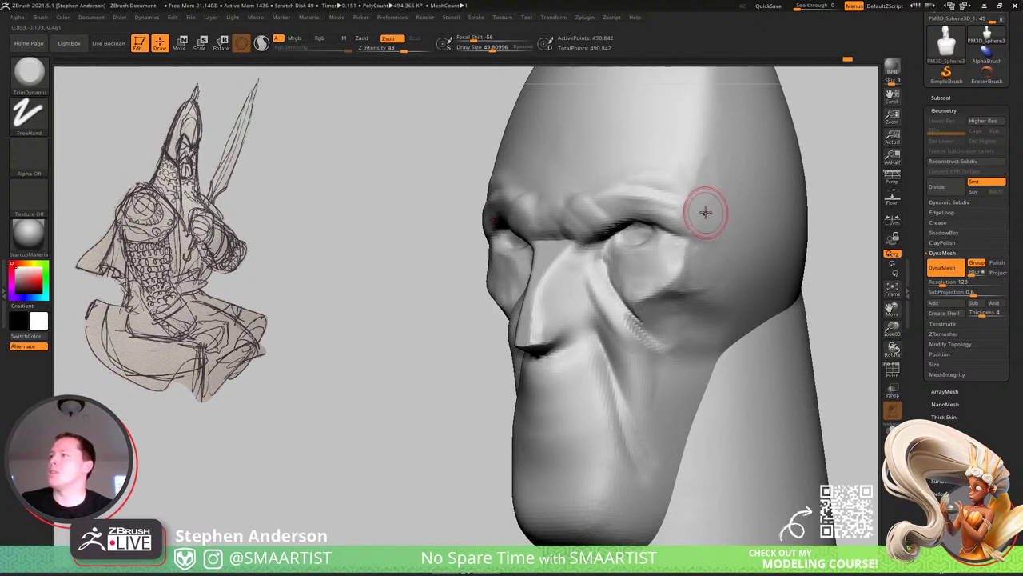
Flatten the temples and hollow the cheeks below the cheekbones with TrimDynamic at a draw size of about 94.
key("bracketright")
left_click_drag(717, 226, 717, 230)
left_click_drag(722, 141, 717, 213)
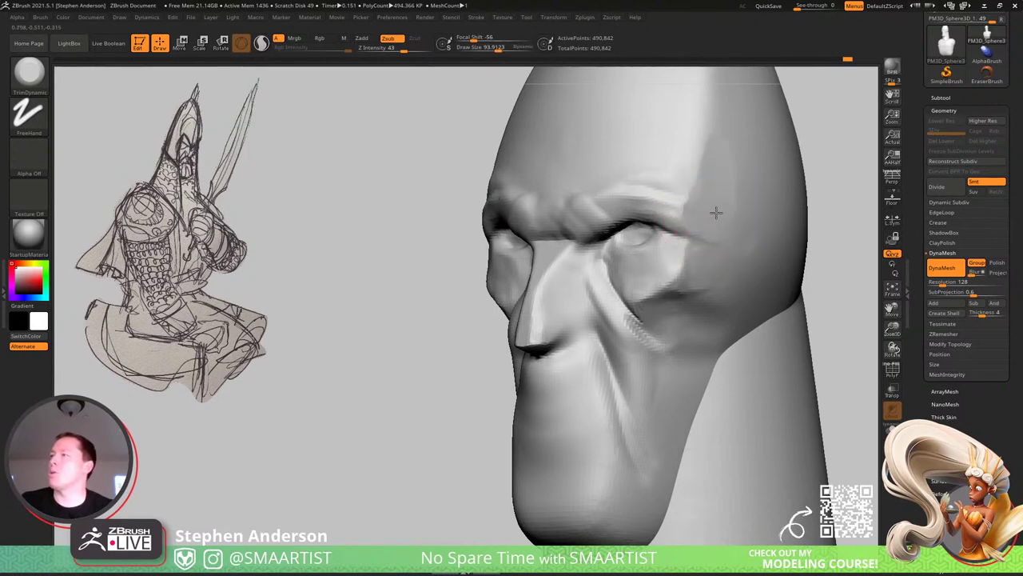
left_click_drag(717, 259, 714, 271)
left_click_drag(690, 344, 673, 393)
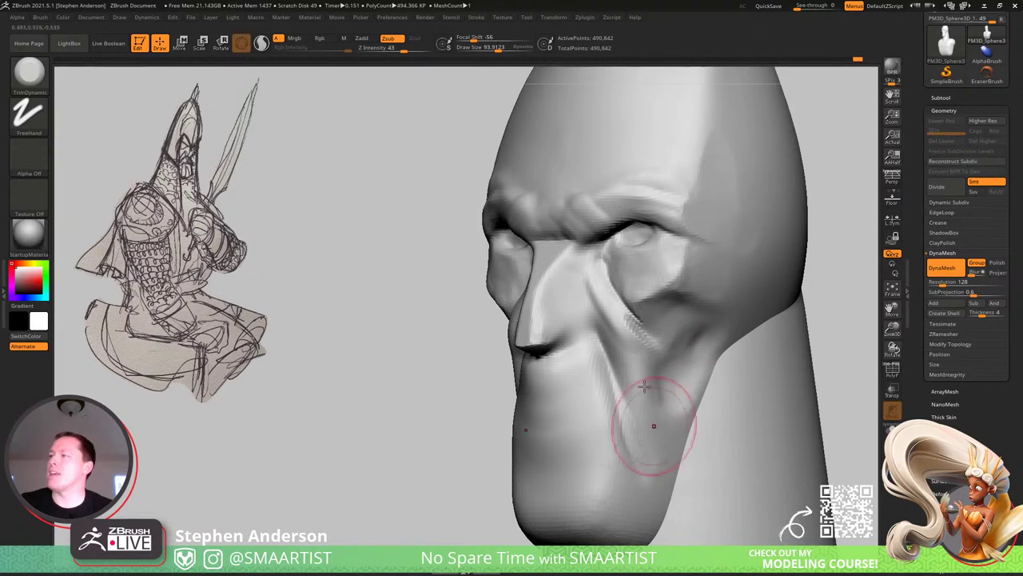
Isolate the head's polygroup and smooth the hollow of the cheeks.
left_click(676, 373, "ctrl+shift")
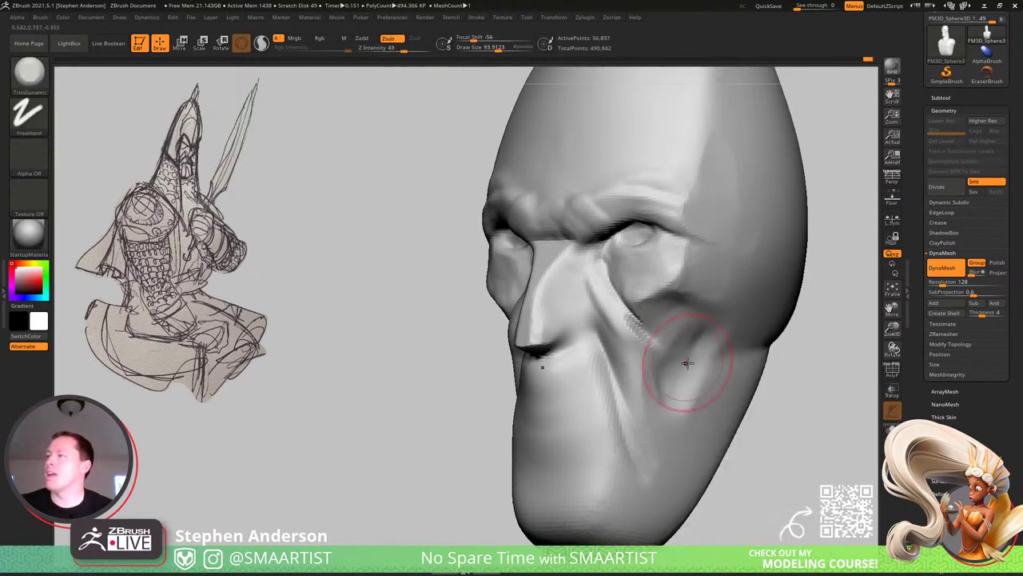
mouse_move(682, 342)
left_mouse_down("shift")
mouse_move(689, 375)
mouse_move(706, 347)
mouse_move(668, 352)
left_mouse_up("shift")
right_click_drag(669, 340, 592, 324)
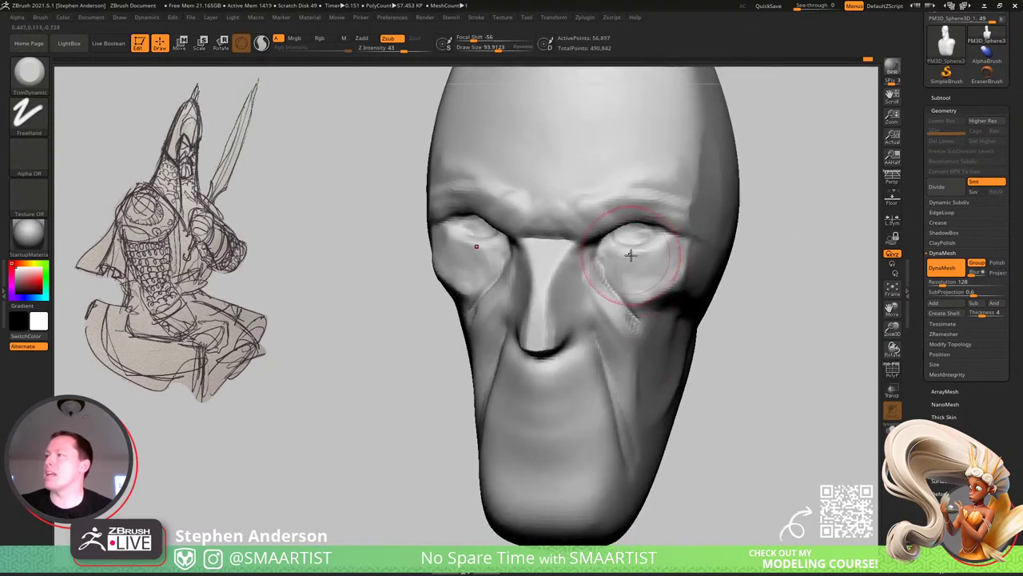
Flatten the lower eye area and the planes of the inner brows with TrimDynamic at a draw size of about 56.
key("s")
left_click_drag(629, 258, 611, 264)
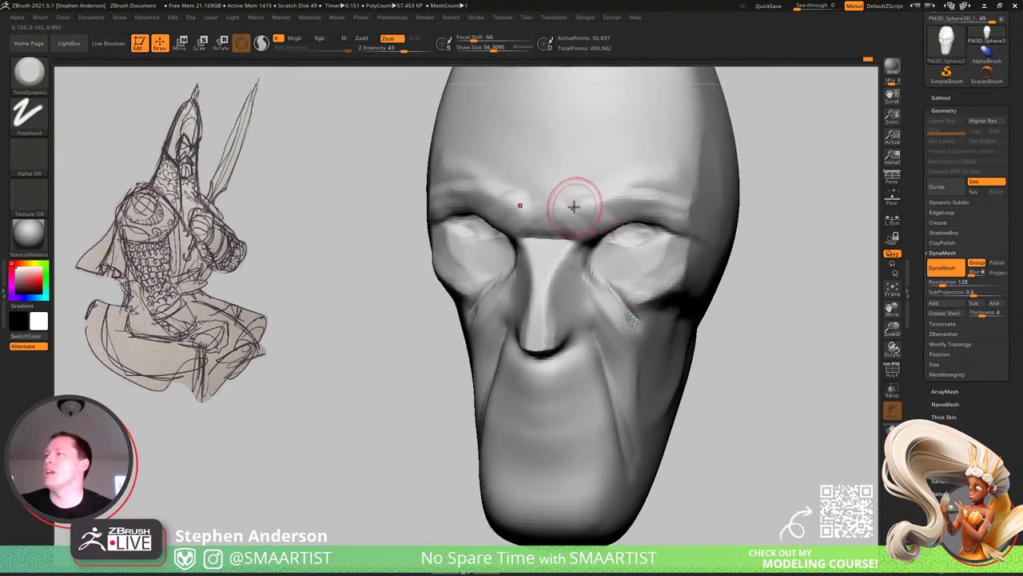
mouse_move(574, 206)
left_mouse_down()
mouse_move(605, 183)
mouse_move(545, 176)
left_mouse_up()
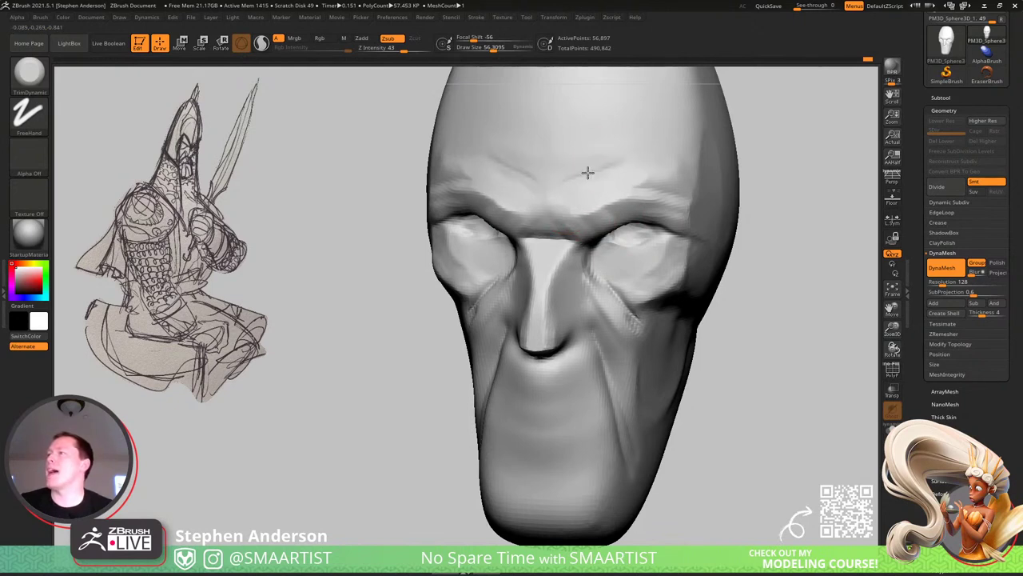
mouse_move(660, 171)
right_mouse_down()
mouse_move(646, 251)
mouse_move(631, 235)
right_mouse_up()
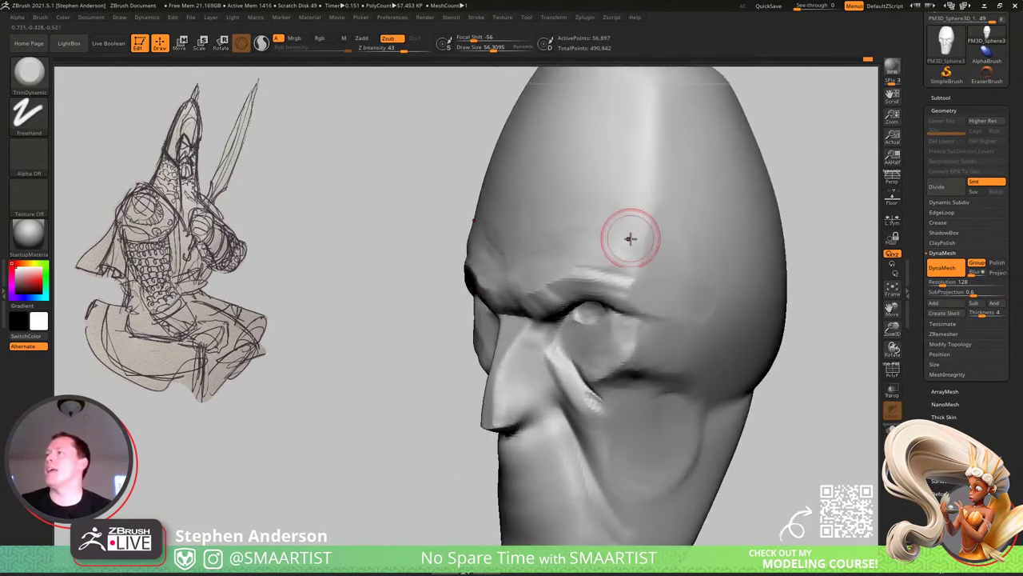
Plane down the sides of the forehead and the temples with TrimDynamic at a draw size of about 128.
key("s")
mouse_move(638, 241)
left_mouse_down()
mouse_move(656, 232)
mouse_move(666, 122)
mouse_move(680, 284)
left_mouse_up()
mouse_move(667, 120)
left_mouse_down()
mouse_move(651, 216)
mouse_move(683, 279)
mouse_move(671, 208)
mouse_move(677, 249)
left_mouse_up()
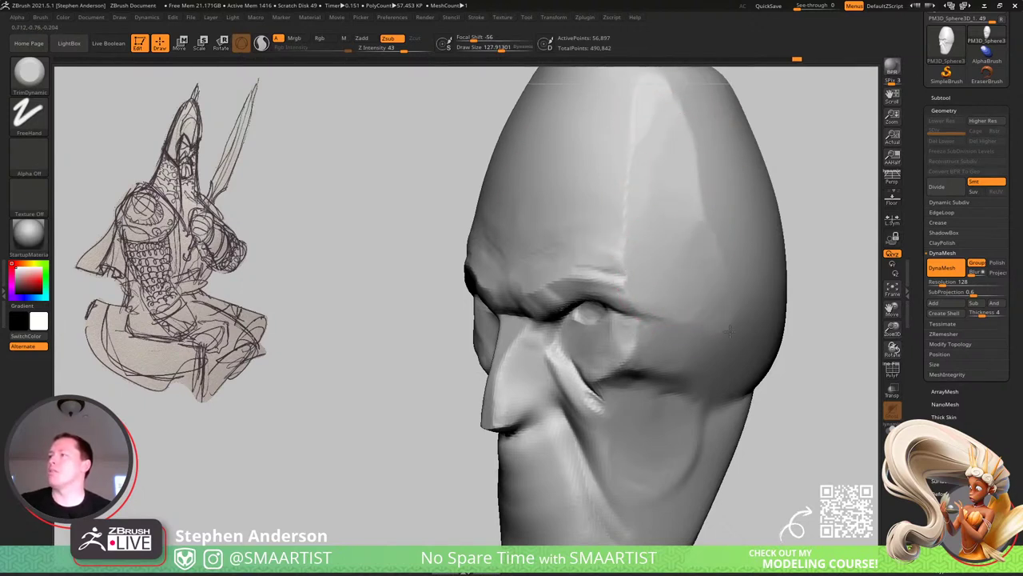
Flatten the planes of the muzzle between nose and chin with TrimDynamic at a draw size of about 63.
mouse_move(448, 251)
right_mouse_down()
mouse_move(516, 256)
mouse_move(486, 205)
mouse_move(485, 180)
right_mouse_up()
right_click_drag(707, 249, 639, 256)
mouse_move(540, 352)
right_mouse_down("ctrl")
mouse_move(541, 443)
mouse_move(509, 322)
mouse_move(516, 347)
right_mouse_up("ctrl")
key("s")
mouse_move(526, 332)
left_mouse_down()
mouse_move(515, 330)
mouse_move(523, 328)
mouse_move(514, 382)
left_mouse_up()
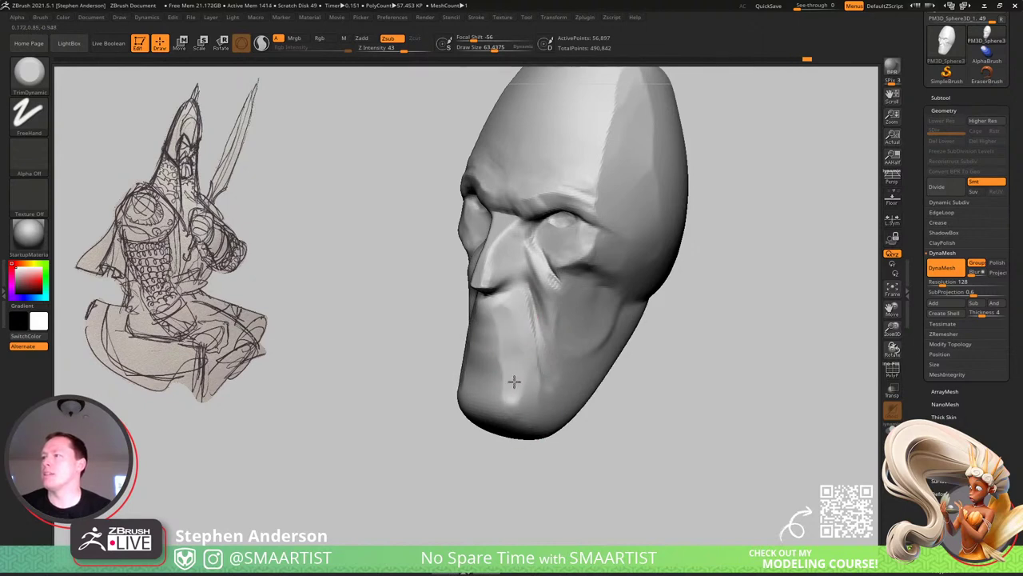
left_click_drag(516, 346, 528, 410)
Smooth the area below the nose and the folds beside it at a draw size of about 41.
right_click_drag(523, 357, 531, 323)
key("s")
left_click_drag(511, 323, 503, 322)
left_click_drag(504, 318, 499, 314, "shift")
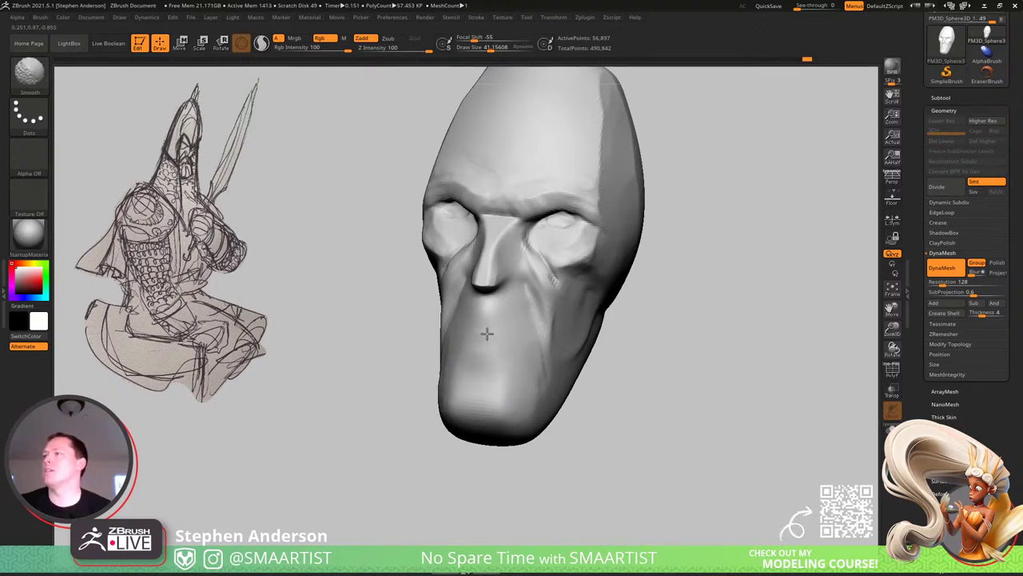
left_click_drag(569, 326, 537, 280, "shift")
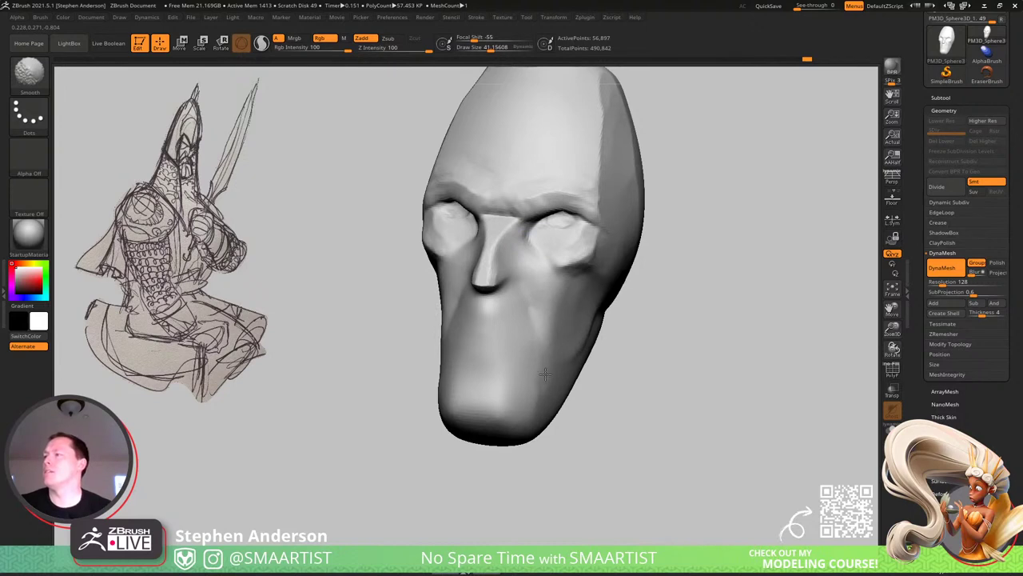
Plane the cheeks below the cheekbones with TrimDynamic at a draw size of about 122 and unhide the rest of the figure.
right_click_drag(546, 374, 469, 226)
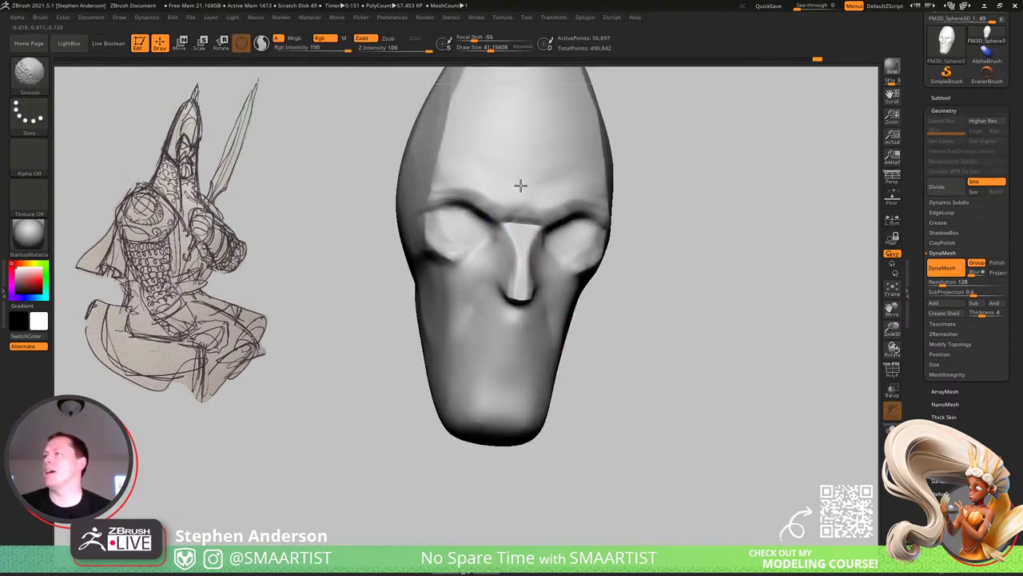
right_click_drag(497, 150, 462, 240)
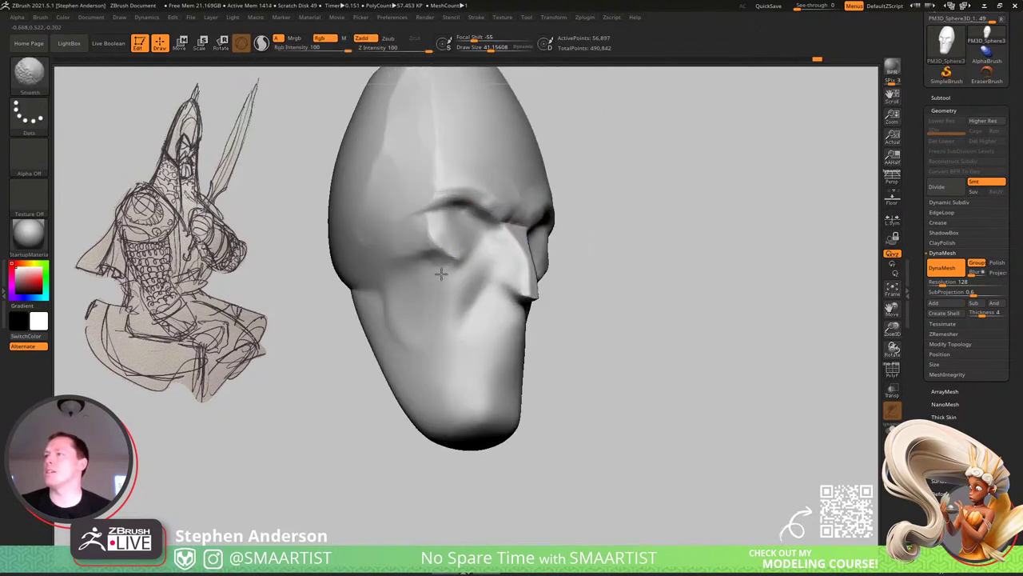
key("s")
left_click_drag(397, 315, 406, 316)
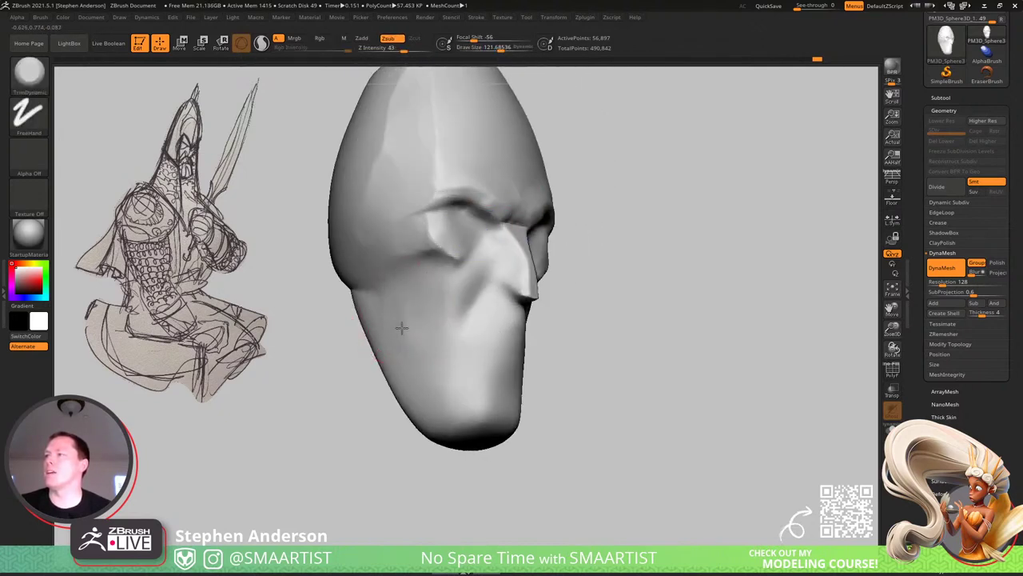
right_click_drag(443, 371, 410, 282, "ctrl")
mouse_move(457, 324)
right_mouse_down("ctrl")
mouse_move(457, 363)
mouse_move(473, 347)
mouse_move(587, 419)
right_mouse_up("ctrl")
left_click_drag(586, 418, 480, 296)
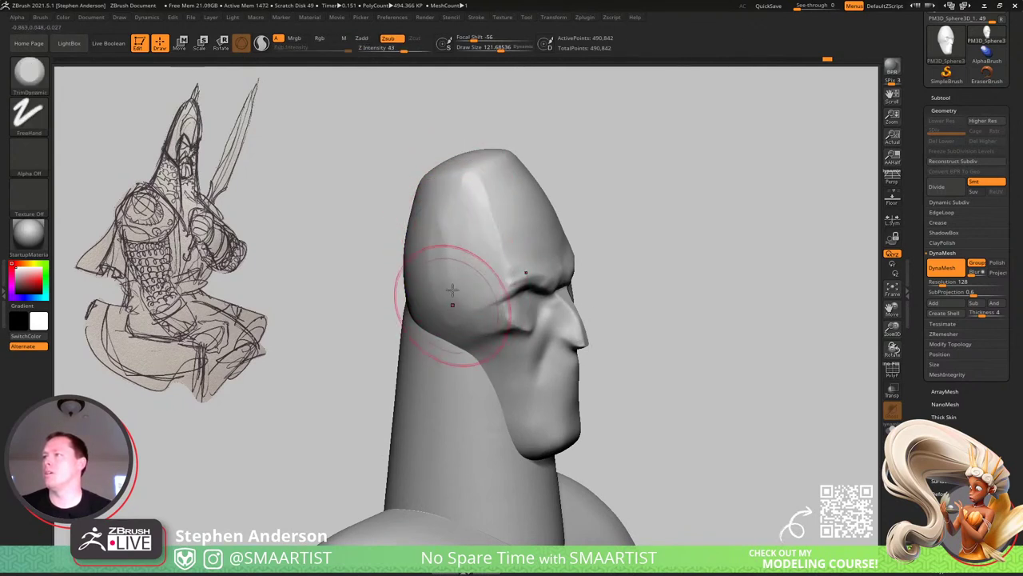
Smooth the temple and flatten the outer edge of the eye sockets with TrimDynamic at a draw size of about 75.
mouse_move(458, 241)
left_mouse_down("shift")
mouse_move(441, 237)
mouse_move(467, 260)
left_mouse_up("shift")
mouse_move(567, 244)
right_mouse_down()
mouse_move(538, 219)
mouse_move(498, 297)
mouse_move(512, 354)
right_mouse_up()
key("s")
left_click_drag(509, 352, 503, 352)
mouse_move(497, 357)
right_mouse_down()
mouse_move(507, 399)
mouse_move(507, 366)
mouse_move(532, 359)
right_mouse_up()
mouse_move(395, 278)
left_mouse_down()
mouse_move(373, 235)
mouse_move(363, 318)
left_mouse_up()
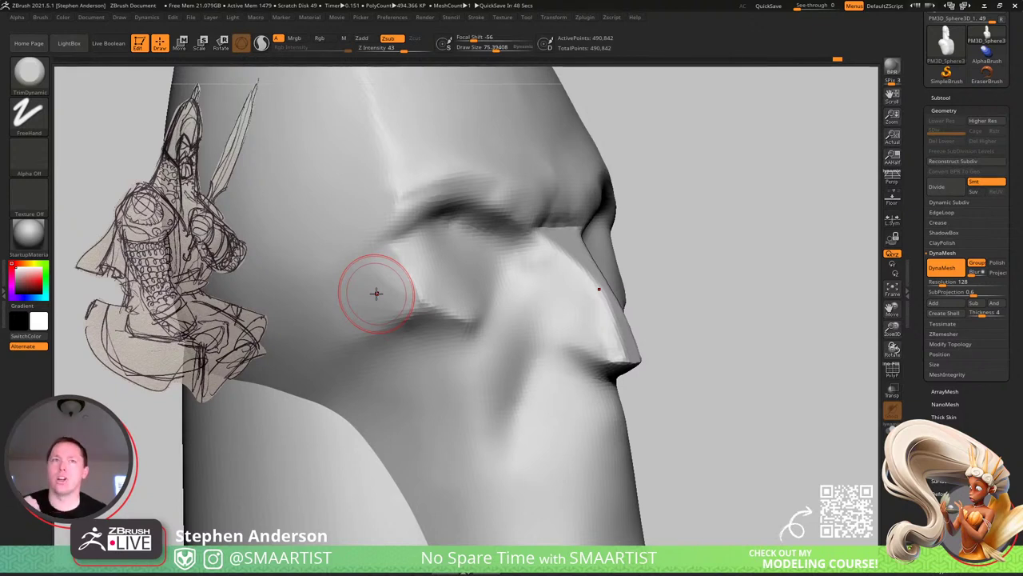
right_click_drag(491, 269, 514, 267)
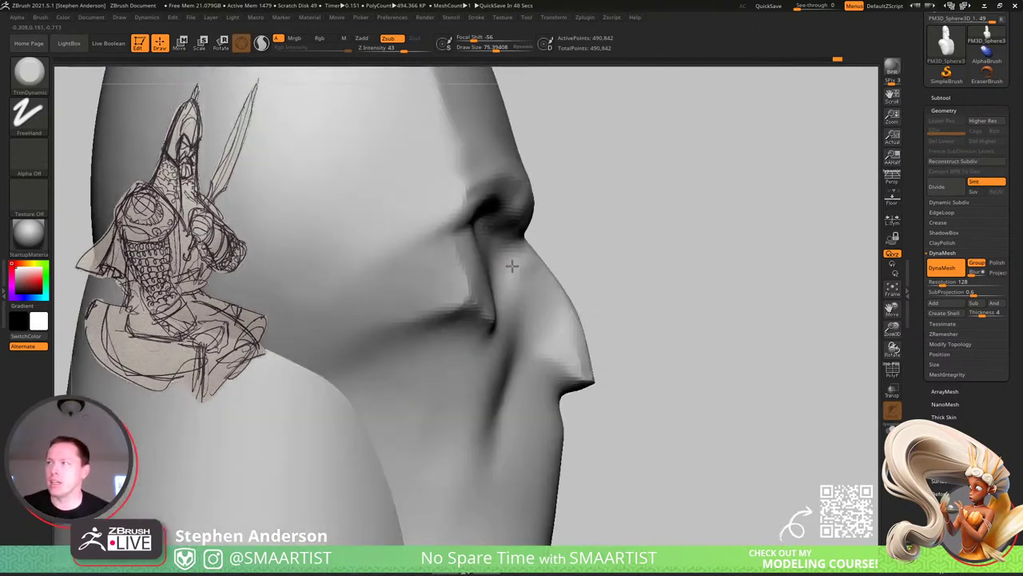
Pull the outer edge of the eye sockets forward in profile with the Move brush at a draw size of about 275.
key("shift")
key("b")
key("m")
key("v")
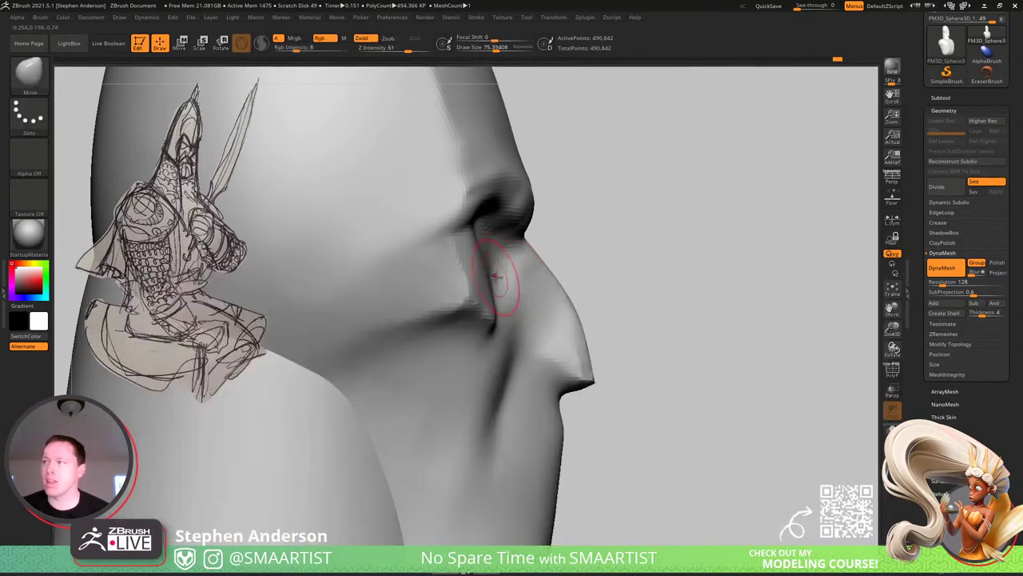
key("s")
mouse_move(492, 290)
left_mouse_down()
mouse_move(504, 292)
mouse_move(450, 306)
mouse_move(467, 304)
left_mouse_up()
right_click_drag(512, 317, 424, 247)
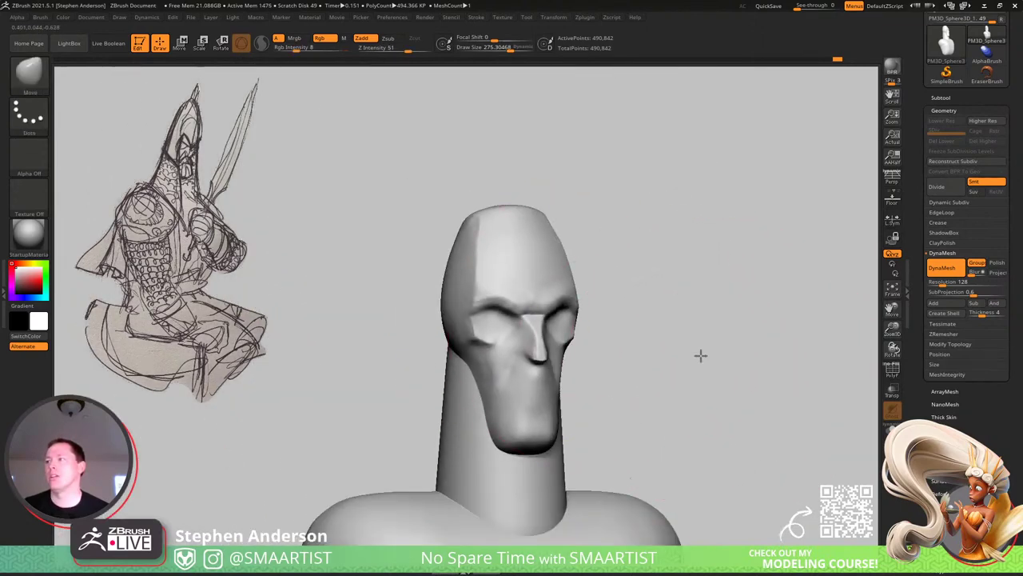
right_click_drag(701, 357, 730, 370)
right_click_drag(446, 329, 613, 408, "ctrl")
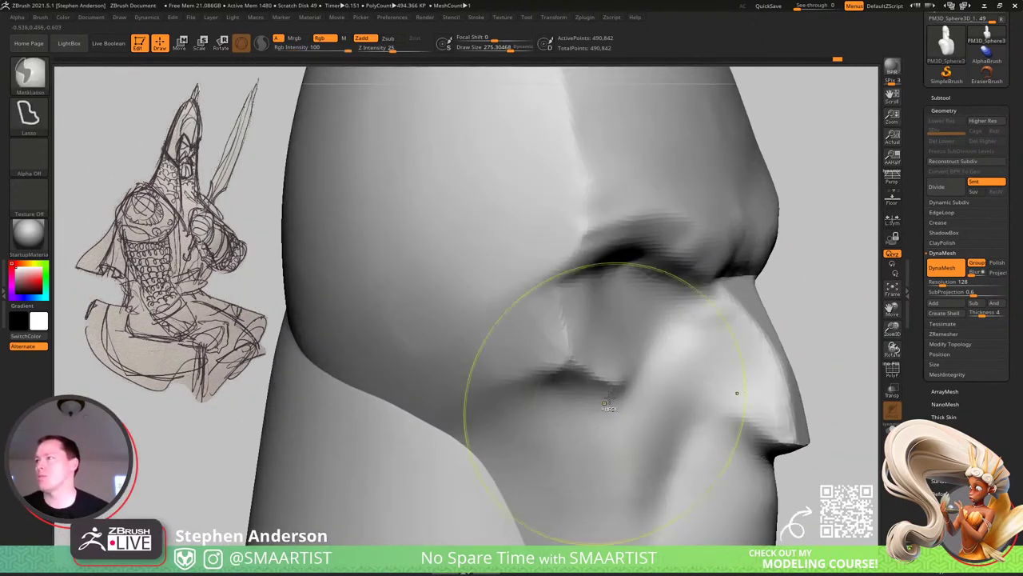
mouse_move(592, 329)
right_mouse_down("alt")
mouse_move(458, 329)
mouse_move(488, 324)
right_mouse_up("alt")
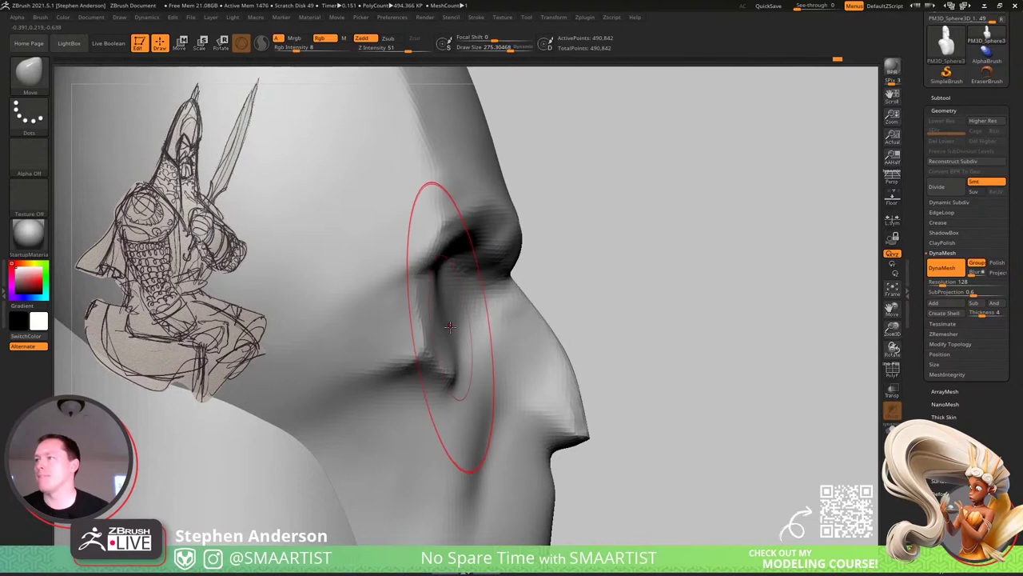
left_click_drag(441, 334, 458, 334)
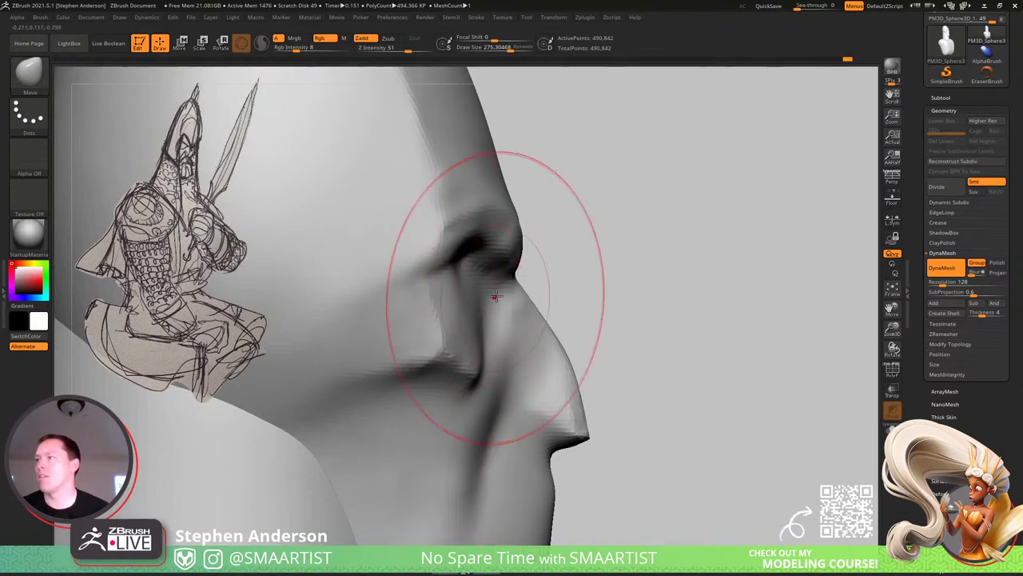
Adjust the brow and nose bridge in profile with the Move brush.
key("s")
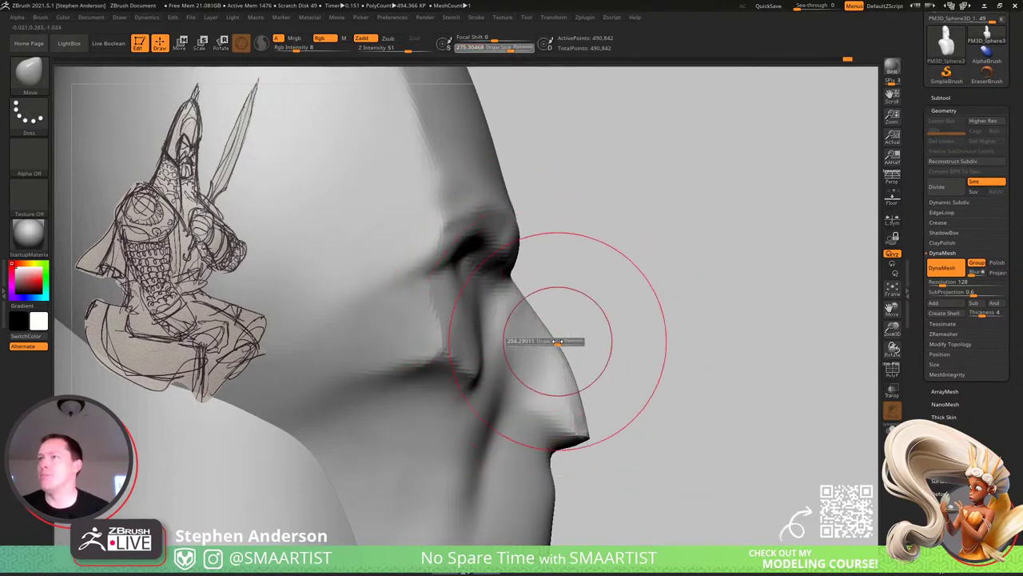
left_click_drag(582, 338, 556, 341)
key("s")
left_click_drag(506, 269, 552, 255)
mouse_move(593, 435)
left_mouse_down()
mouse_move(562, 463)
mouse_move(555, 414)
mouse_move(603, 388)
mouse_move(565, 331)
mouse_move(544, 328)
mouse_move(596, 327)
left_mouse_up()
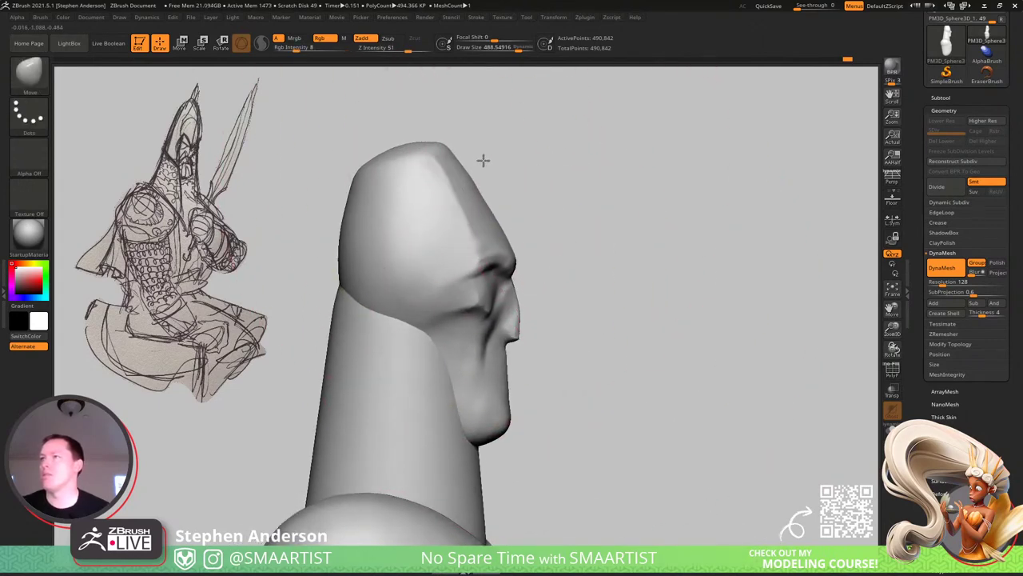
Pull the upper forehead forward in profile with a large Move brush and reduce the draw size to about 104.
key("space")
key("s")
left_click_drag(460, 145, 476, 168)
key("s")
left_click_drag(503, 303, 489, 300)
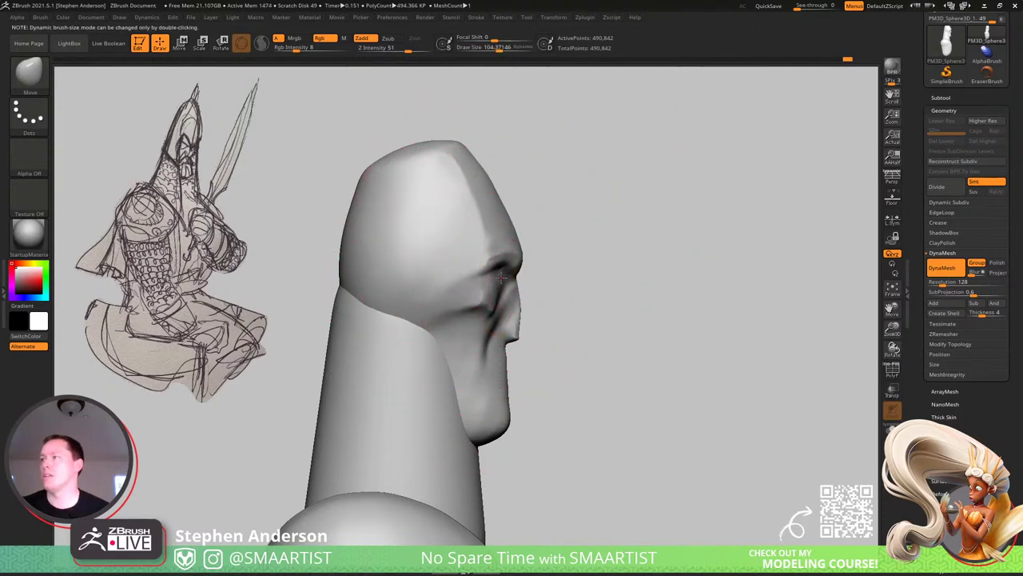
right_click_drag(498, 275, 432, 227)
right_click_drag(432, 227, 525, 380)
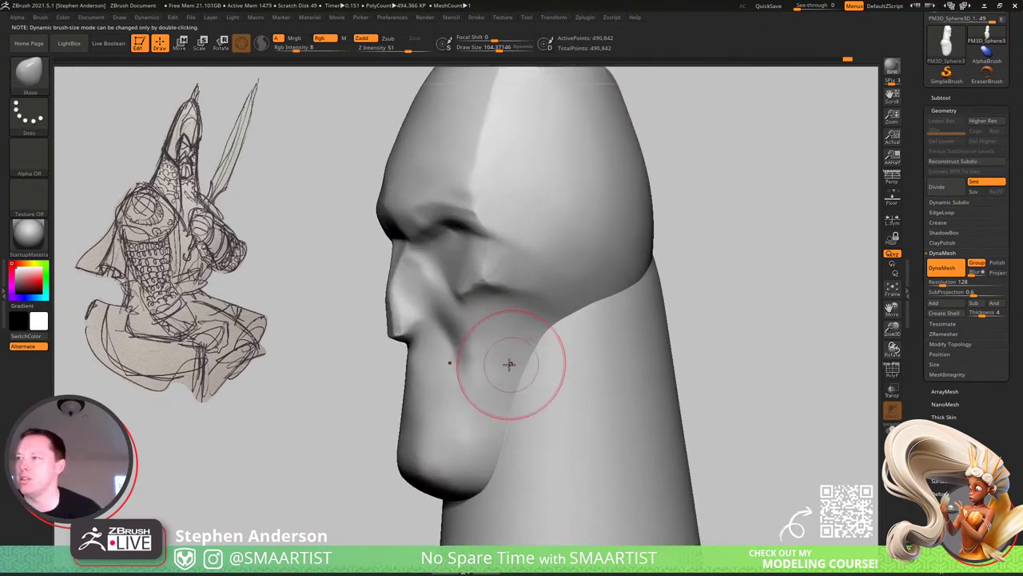
Carve the inner edges of the eye sockets beside the nose with DamStandard at a draw size of about 47.
mouse_move(434, 328)
right_mouse_down()
mouse_move(446, 257)
mouse_move(400, 251)
mouse_move(400, 331)
right_mouse_up()
key("b")
key("d")
key("s")
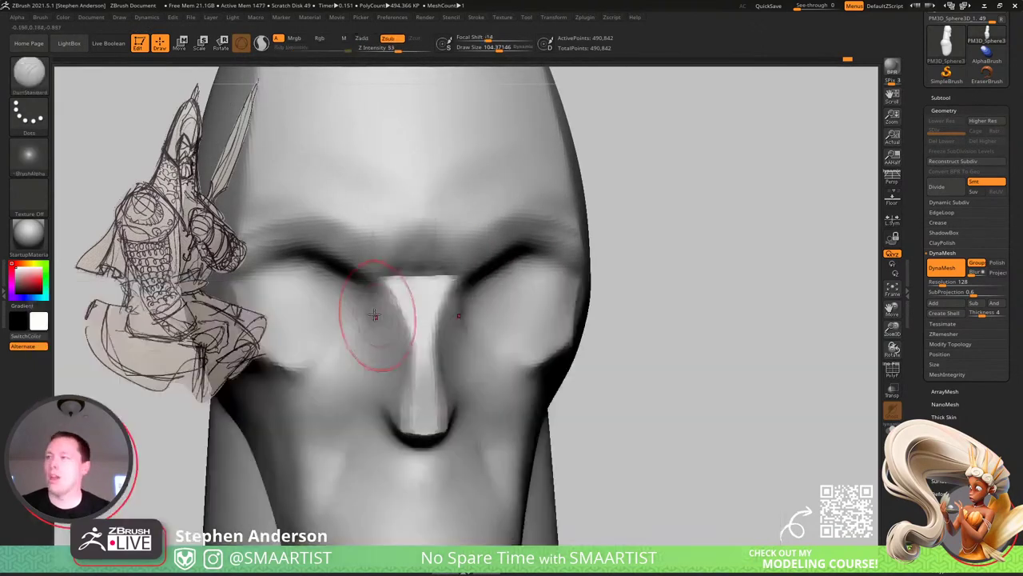
key("s")
left_click_drag(354, 303, 341, 310)
right_click_drag(344, 308, 424, 303, "alt")
mouse_move(423, 302)
left_mouse_down()
mouse_move(424, 284)
mouse_move(424, 320)
mouse_move(411, 293)
mouse_move(423, 346)
left_mouse_up()
right_click_drag(423, 345, 418, 288)
mouse_move(425, 276)
left_mouse_down()
mouse_move(366, 293)
mouse_move(400, 285)
mouse_move(438, 302)
left_mouse_up()
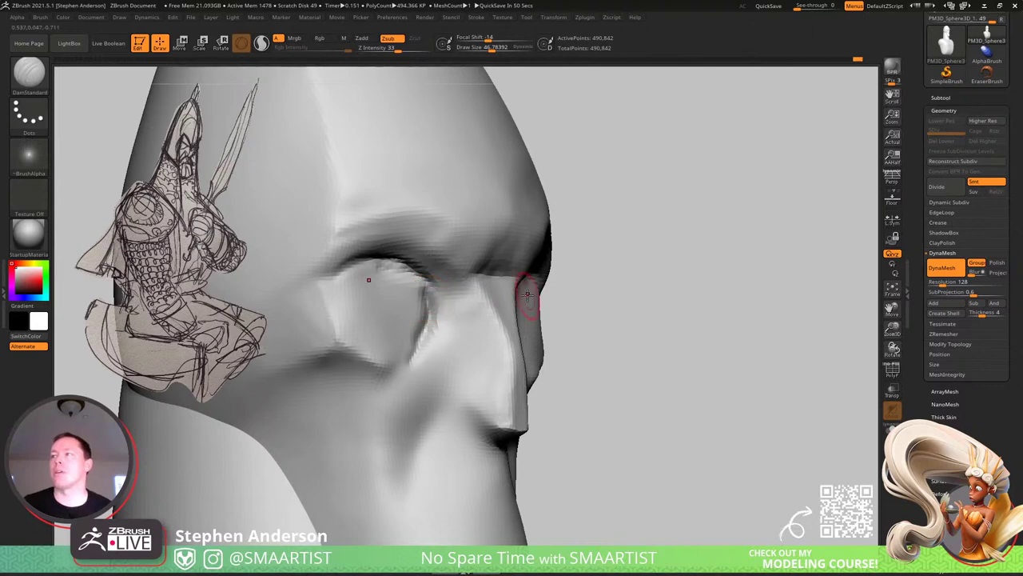
Build up the inner corners below the eye sockets with the Clay brush and smooth them toward the brows.
right_click_drag(474, 296, 428, 320)
key("b")
key("c")
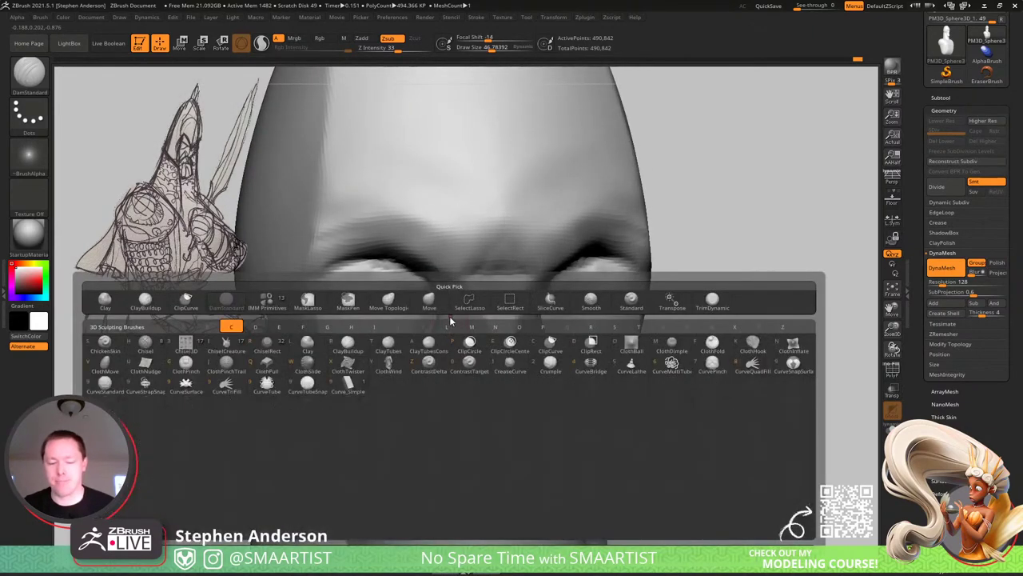
key("l")
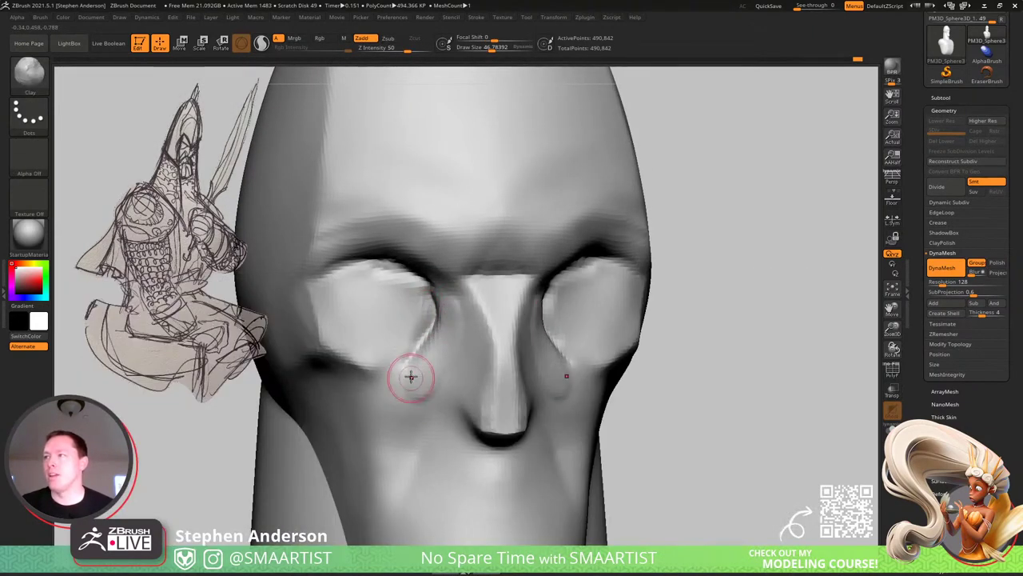
mouse_move(446, 312)
left_mouse_down()
mouse_move(411, 359)
mouse_move(429, 377)
mouse_move(449, 343)
mouse_move(443, 317)
mouse_move(425, 371)
left_mouse_up()
mouse_move(415, 307)
left_mouse_down("shift")
mouse_move(400, 345)
mouse_move(425, 286)
mouse_move(361, 274)
mouse_move(387, 270)
mouse_move(425, 287)
mouse_move(388, 264)
mouse_move(430, 265)
mouse_move(393, 274)
mouse_move(354, 258)
mouse_move(461, 261)
mouse_move(397, 235)
mouse_move(456, 216)
left_mouse_up("shift")
mouse_move(456, 212)
left_mouse_down("shift")
mouse_move(416, 219)
mouse_move(440, 216)
left_mouse_up("shift")
mouse_move(478, 212)
right_mouse_down("ctrl")
mouse_move(444, 254)
mouse_move(468, 279)
mouse_move(440, 330)
mouse_move(384, 253)
right_mouse_up("ctrl")
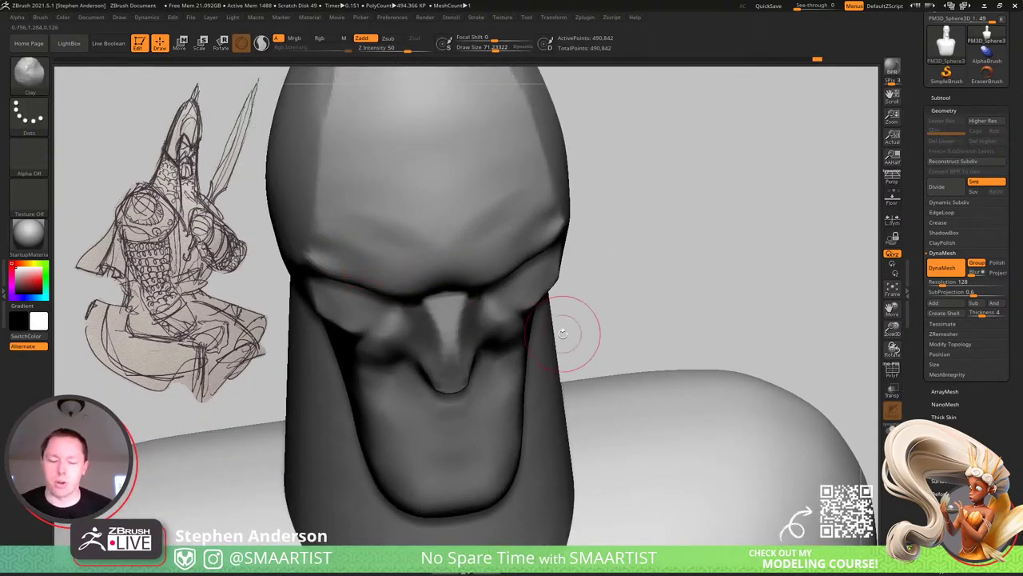
Flatten the brow ridge and its underside with TrimDynamic at a draw size of about 71.
key("b")
key("t")
key("d")
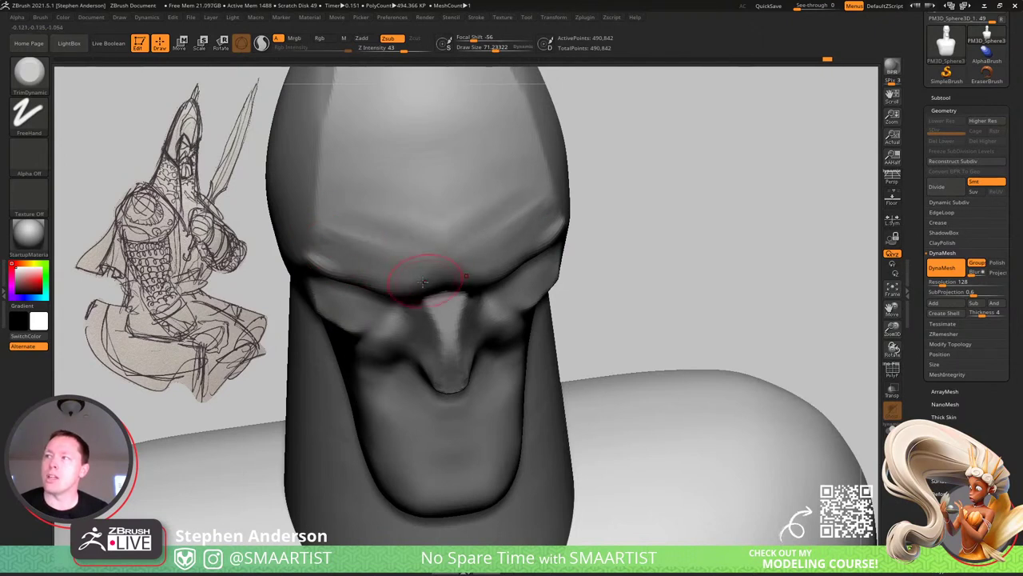
right_click_drag(422, 283, 406, 232)
left_click_drag(400, 280, 346, 269)
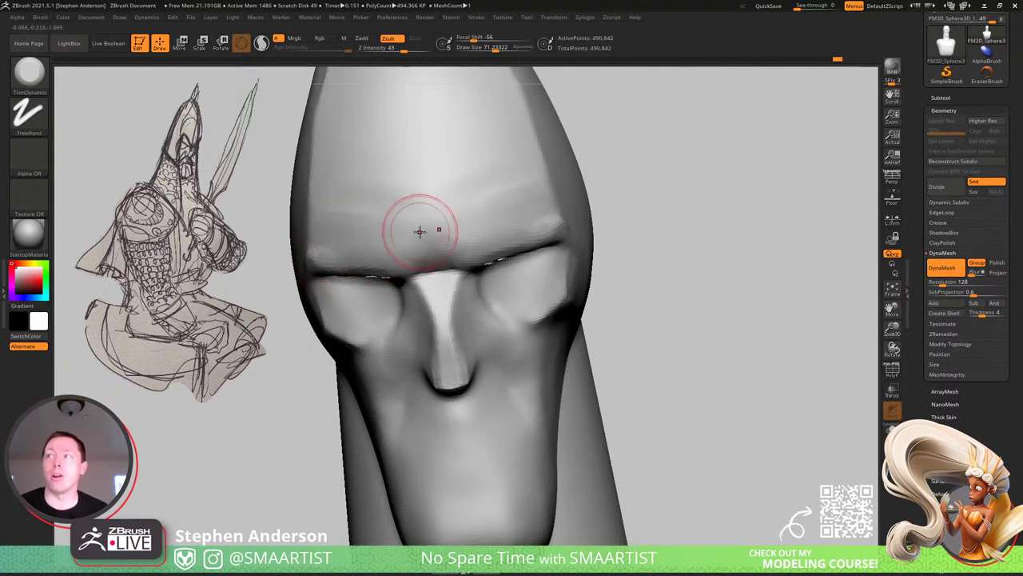
right_click_drag(405, 228, 393, 237)
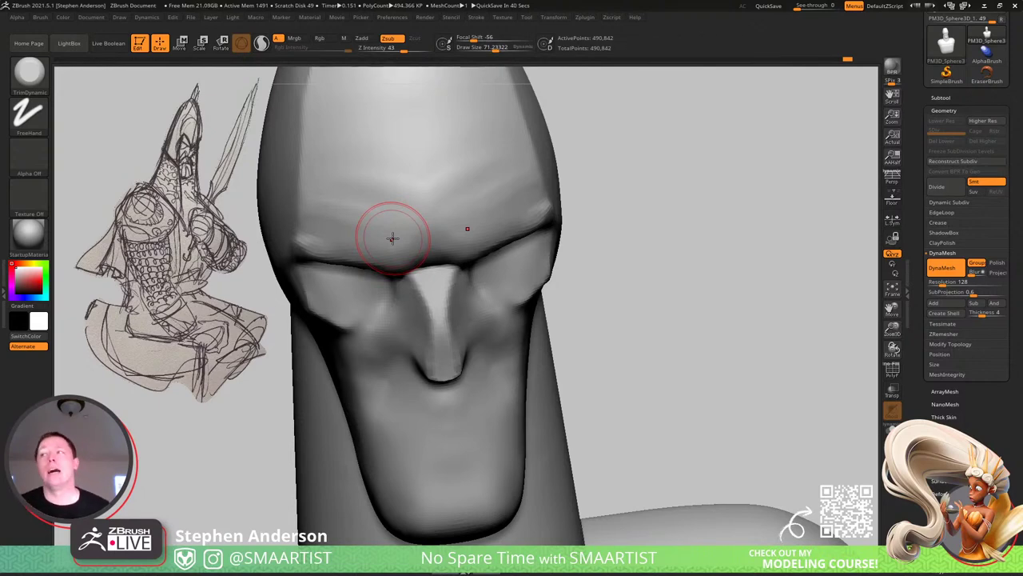
mouse_move(392, 275)
right_mouse_down()
mouse_move(399, 320)
mouse_move(385, 278)
mouse_move(380, 343)
mouse_move(347, 405)
right_mouse_up()
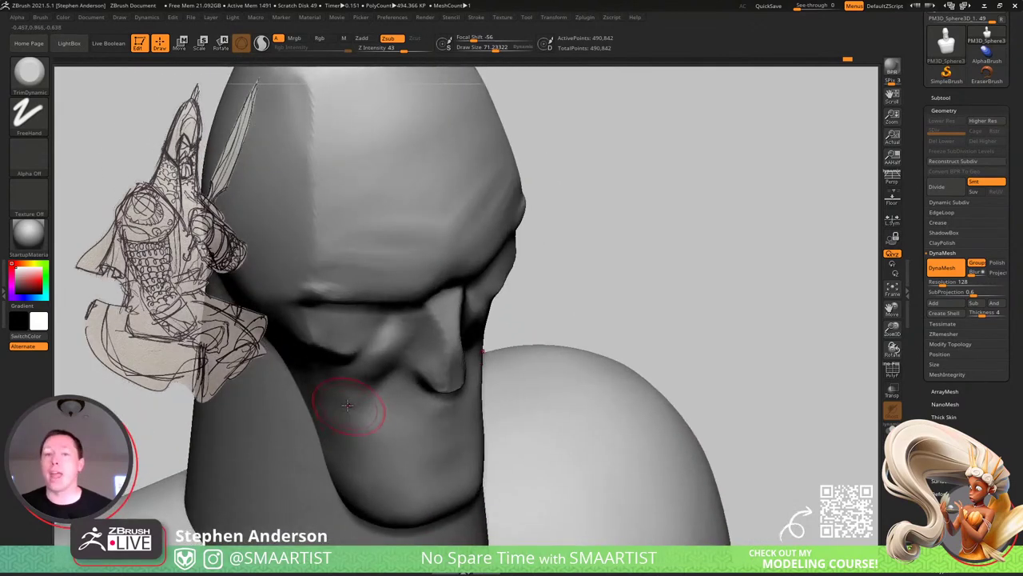
Reshape the lower rims of the eye sockets and the cheekbones with the Move brush at a draw size of about 71.
key("b")
key("m")
key("v")
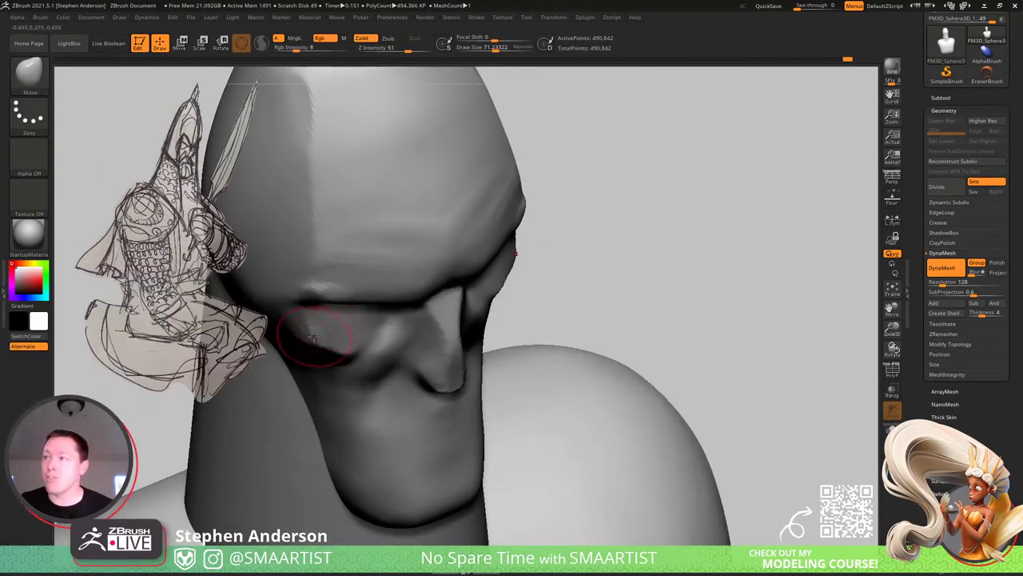
mouse_move(315, 338)
right_mouse_down()
mouse_move(313, 358)
mouse_move(324, 348)
right_mouse_up()
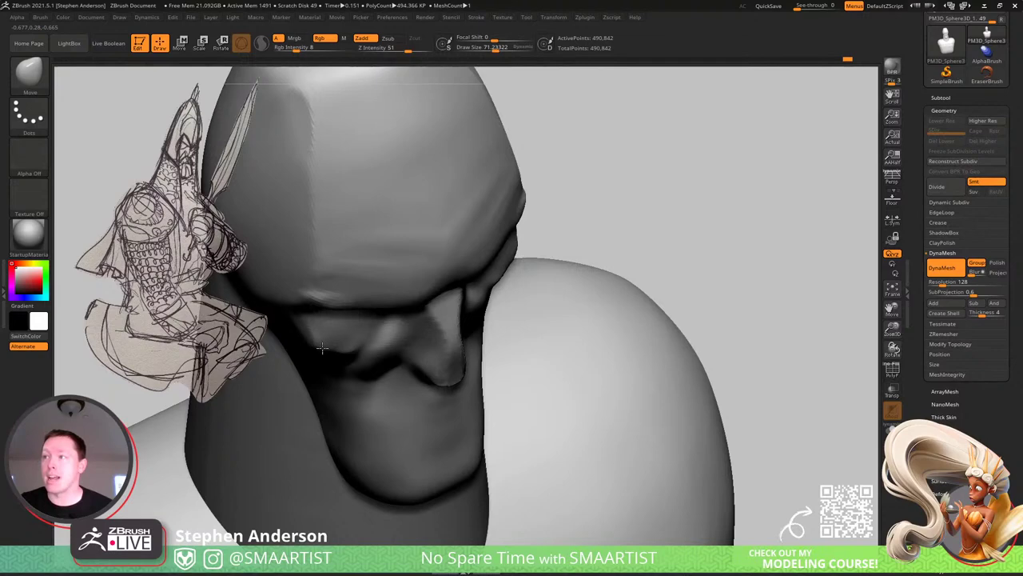
left_click_drag(345, 356, 348, 345)
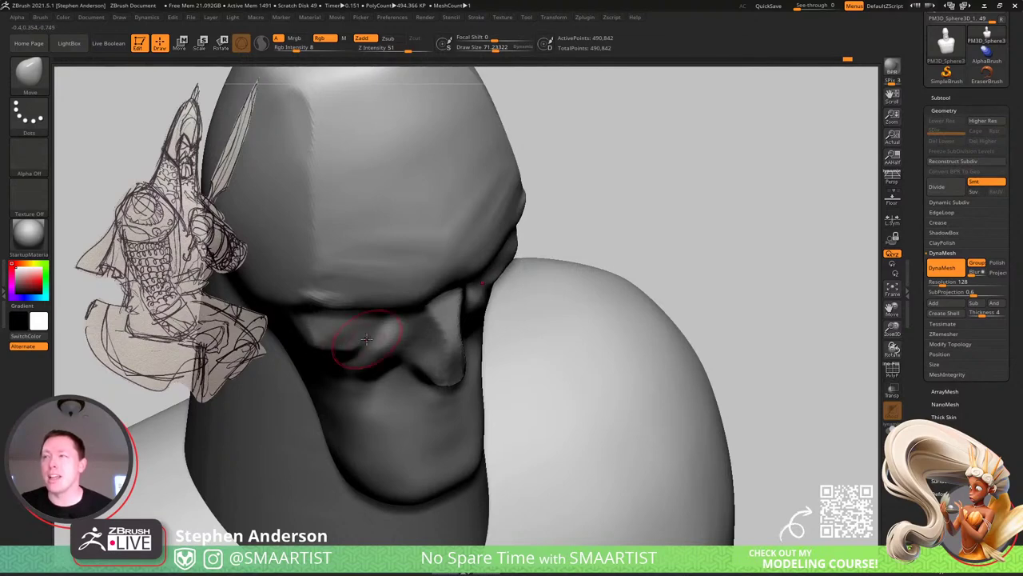
right_click_drag(367, 339, 365, 305)
left_click_drag(368, 354, 367, 347)
mouse_move(368, 347)
right_mouse_down()
mouse_move(361, 307)
mouse_move(370, 331)
right_mouse_up()
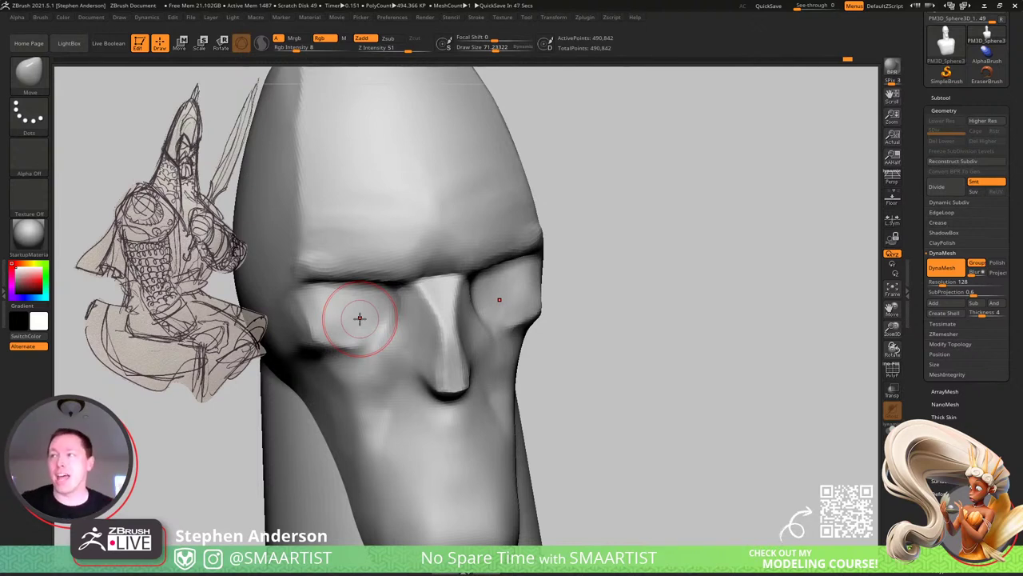
mouse_move(437, 343)
right_mouse_down()
mouse_move(454, 311)
mouse_move(424, 336)
right_mouse_up()
Try to carve the fold running from beside the nose down the cheek with DamStandard at a draw size of about 44.
key("b")
key("d")
key("s")
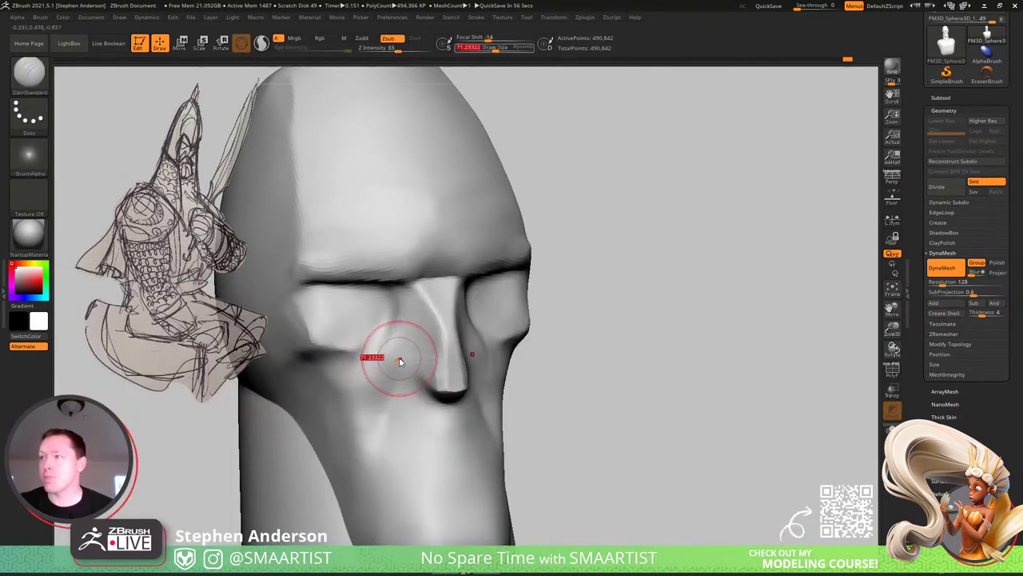
mouse_move(399, 362)
left_mouse_down()
mouse_move(395, 354)
mouse_move(385, 412)
left_mouse_up()
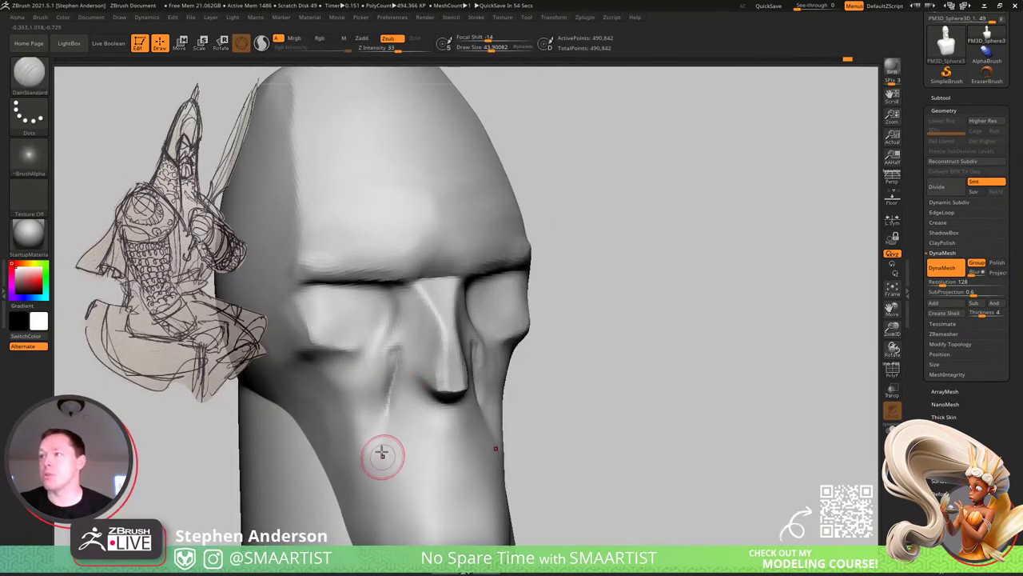
Open the Lazy Mouse stroke settings for the DamStandard brush.
left_click(476, 17)
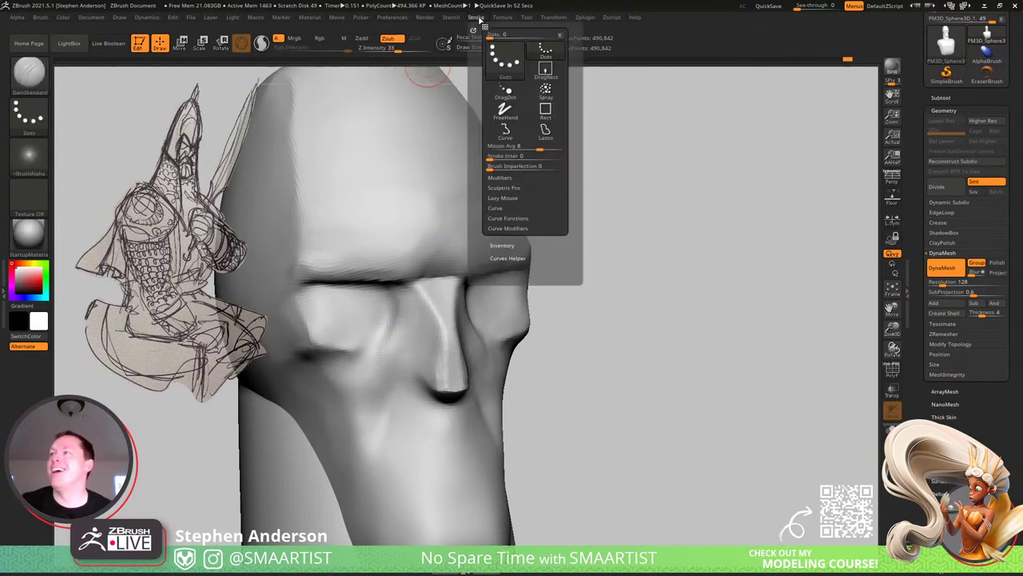
left_click(503, 198)
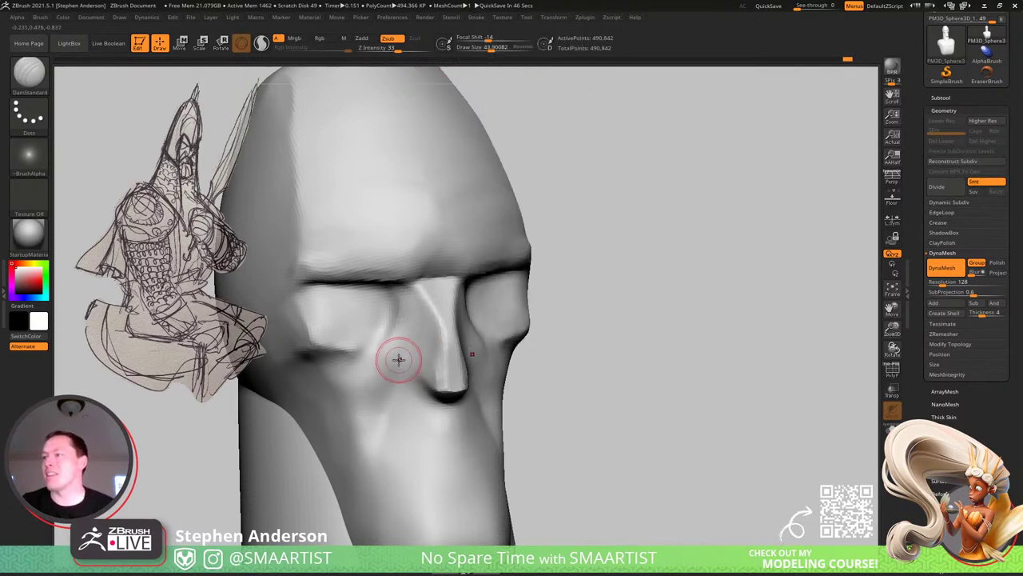
Carve the fold from beside the nose down the cheek and the crease under the cheekbone with DamStandard at a draw size of about 53.
key("s")
left_click_drag(399, 352, 400, 346)
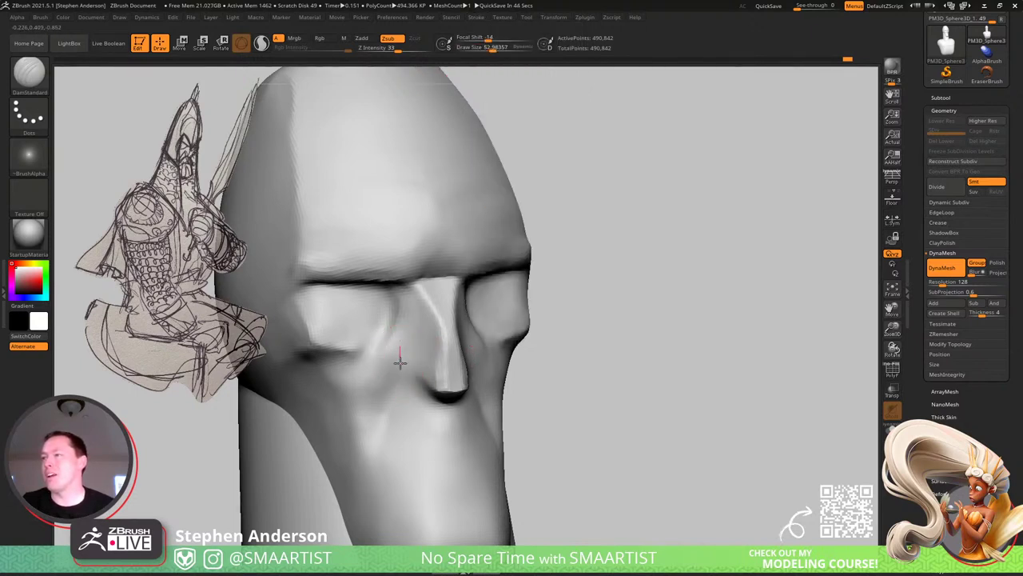
left_click_drag(386, 415, 371, 472)
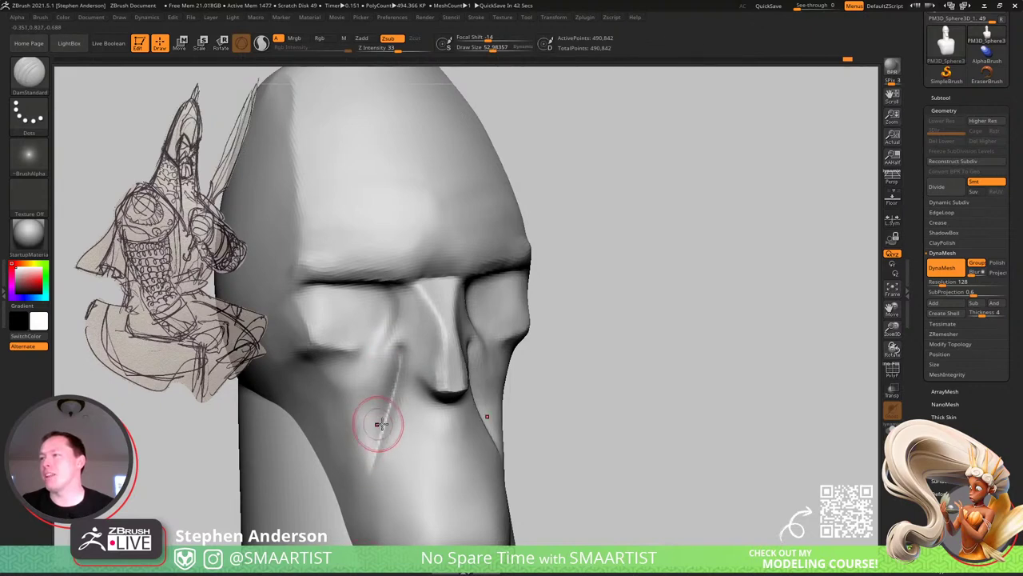
right_click_drag(383, 424, 384, 425)
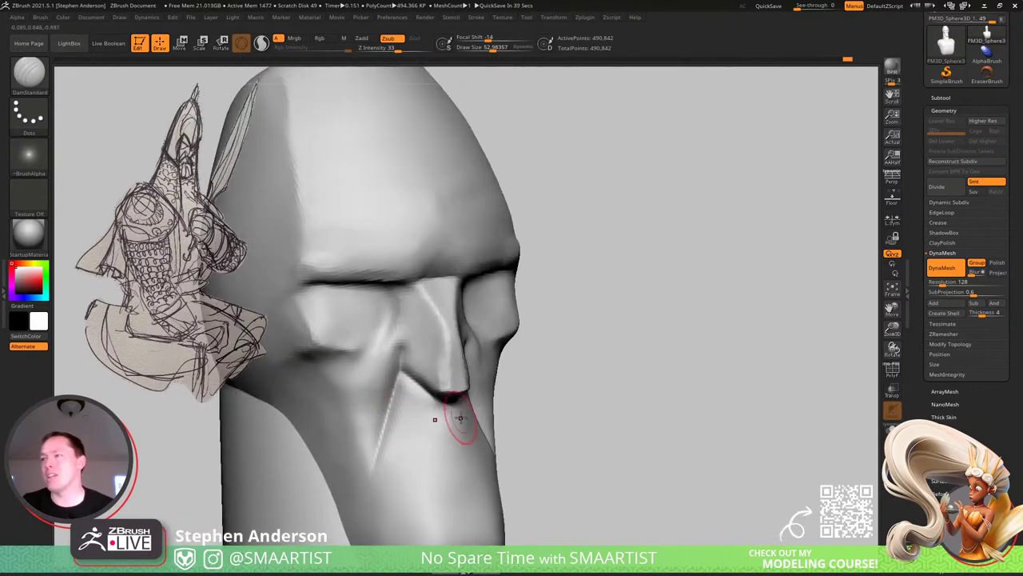
right_click_drag(584, 494, 471, 500, "ctrl")
mouse_move(384, 375)
right_mouse_down()
mouse_move(359, 323)
mouse_move(370, 327)
right_mouse_up()
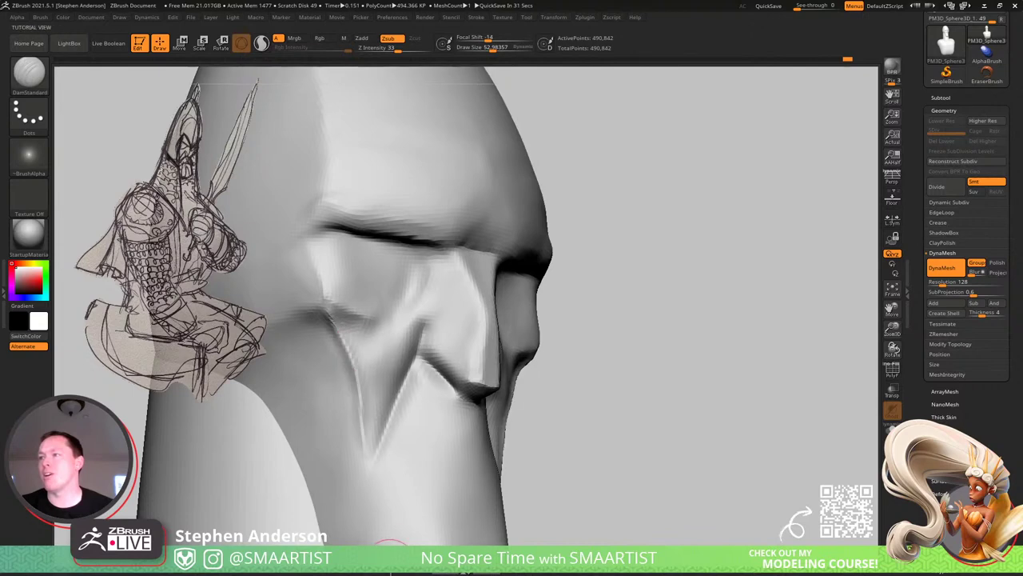
mouse_move(350, 356)
left_mouse_down()
mouse_move(376, 363)
mouse_move(347, 379)
mouse_move(320, 377)
mouse_move(352, 363)
left_mouse_up()
Reshape the cheekbone and the upper cheek with the Move brush, reducing the draw size to about 75.
key("b")
key("m")
key("v")
right_click_drag(353, 361, 374, 354)
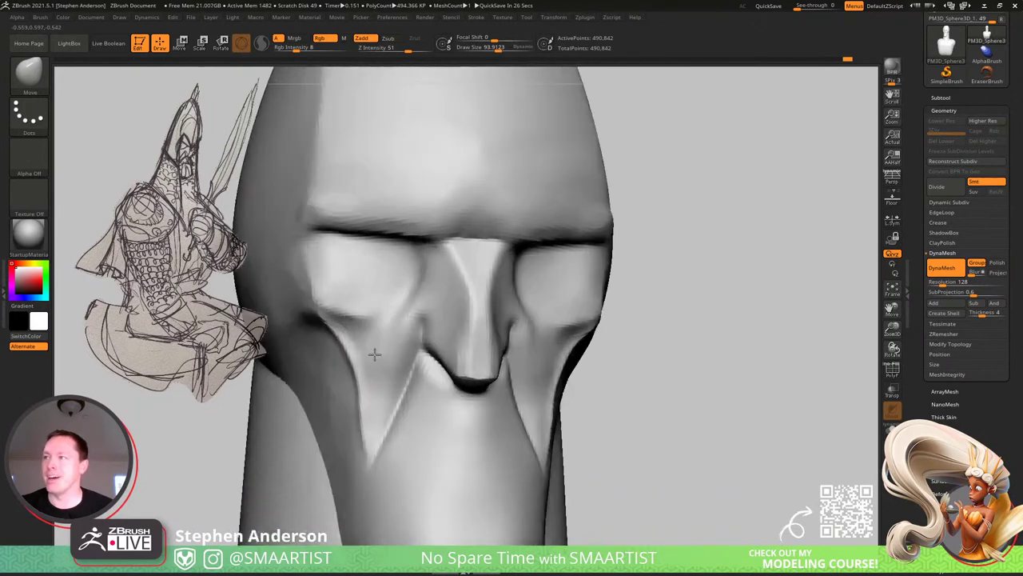
mouse_move(374, 354)
left_mouse_down()
mouse_move(344, 363)
mouse_move(354, 360)
mouse_move(352, 333)
left_mouse_up()
key("s")
right_click_drag(348, 336, 371, 333)
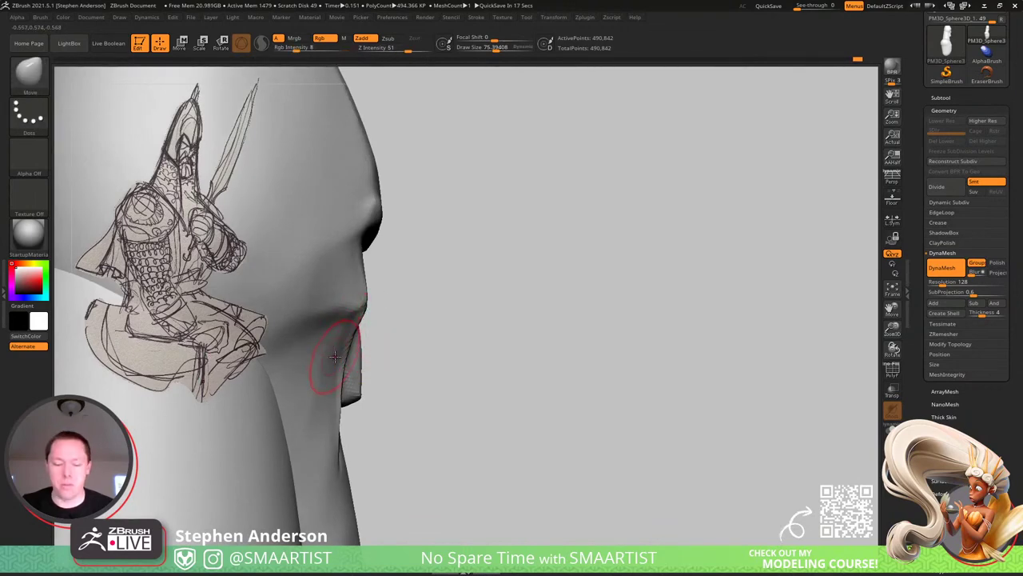
Flatten the front of the cheek and the hollow below the cheekbone with TrimDynamic at a draw size of about 75.
key("b")
key("t")
key("d")
mouse_move(347, 372)
right_mouse_down()
mouse_move(326, 338)
mouse_move(320, 275)
mouse_move(330, 312)
right_mouse_up()
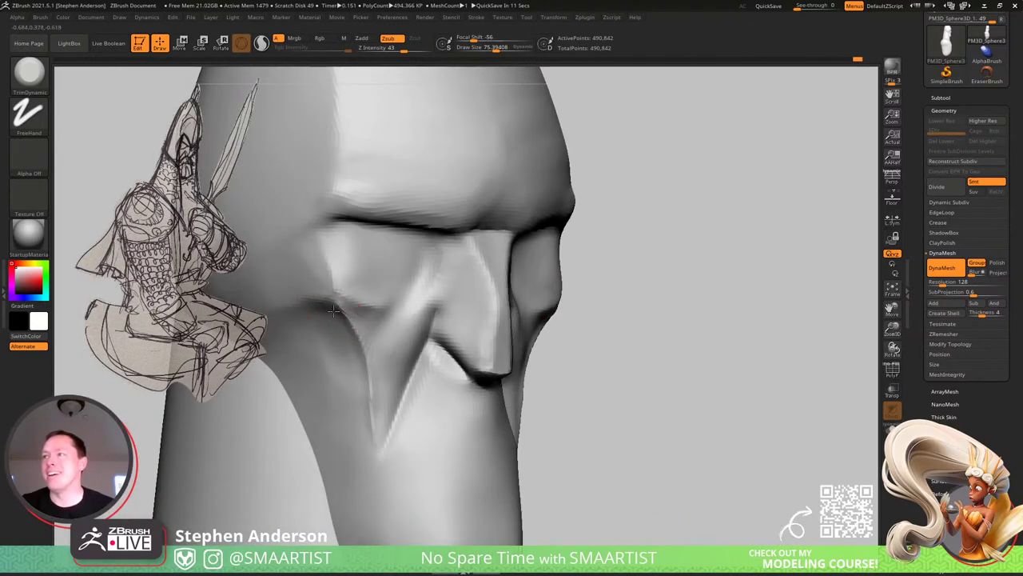
left_click_drag(360, 317, 369, 324)
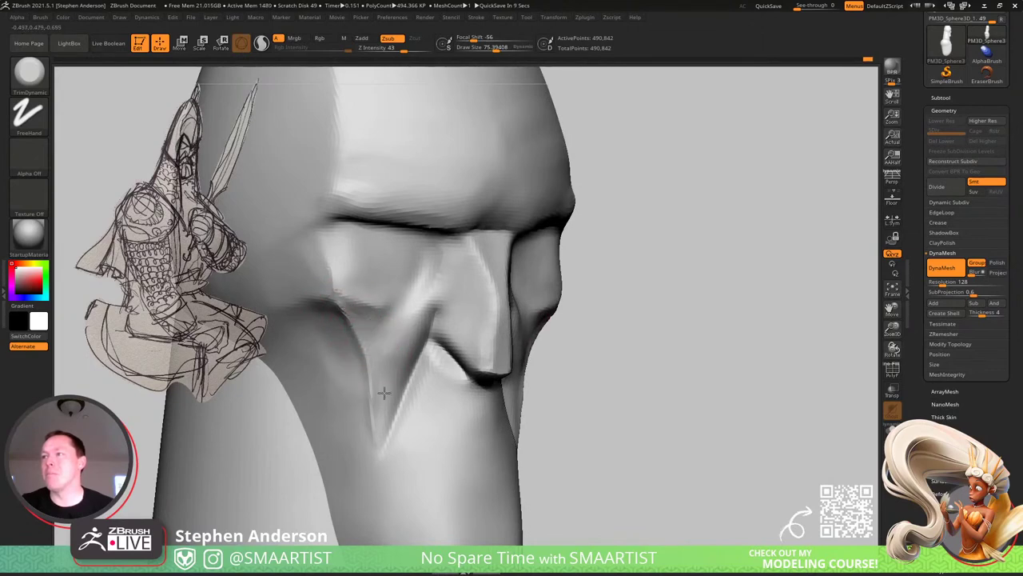
mouse_move(384, 392)
left_mouse_down()
mouse_move(338, 379)
mouse_move(345, 413)
left_mouse_up()
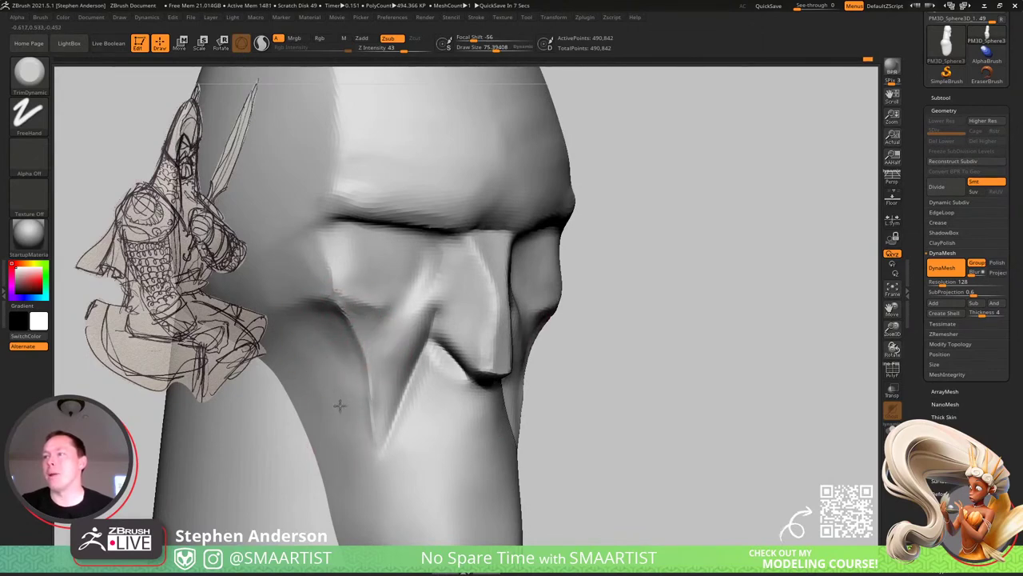
mouse_move(359, 491)
right_mouse_down()
mouse_move(393, 389)
mouse_move(392, 356)
right_mouse_up()
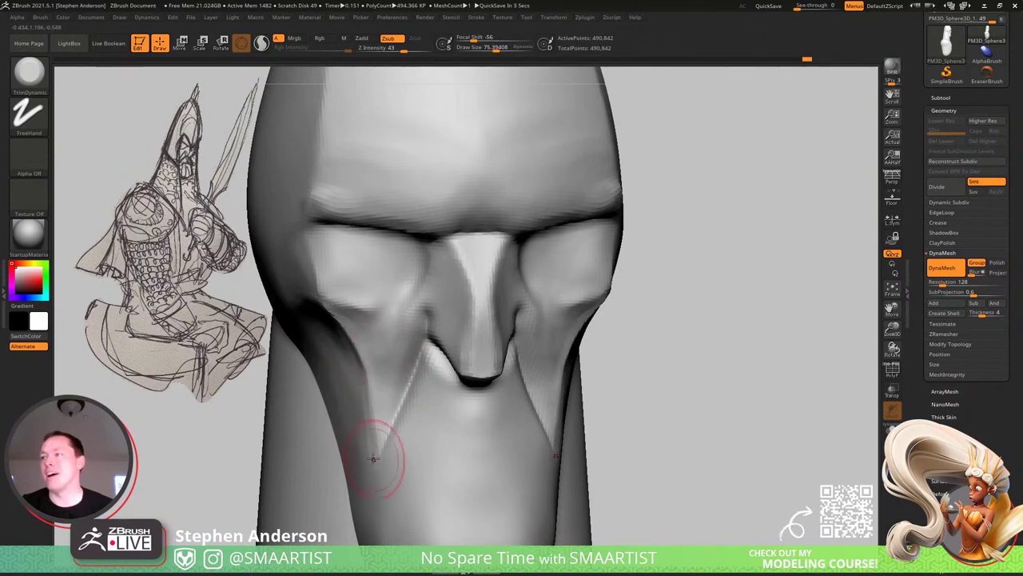
left_click_drag(344, 391, 355, 392)
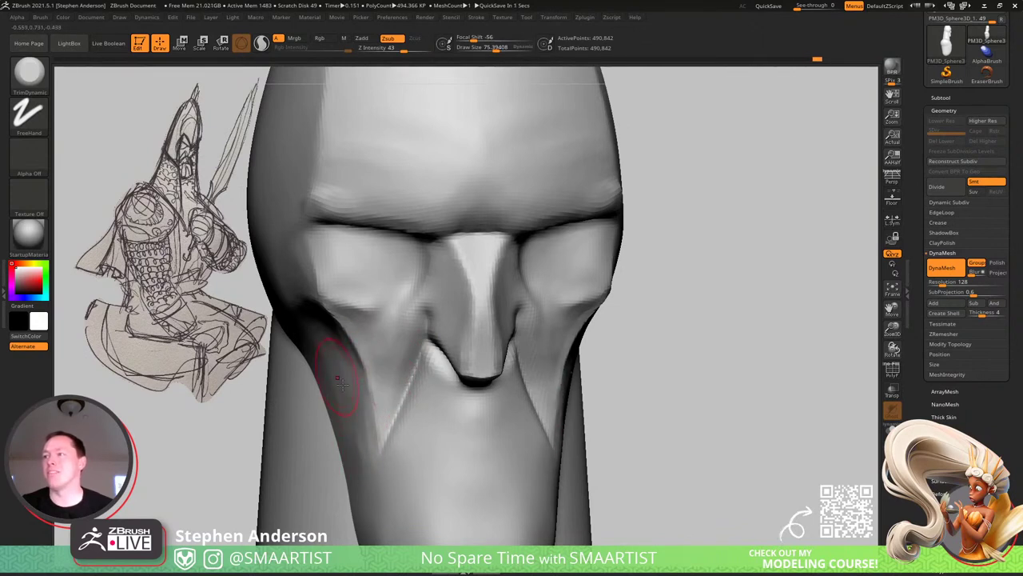
mouse_move(468, 405)
right_mouse_down()
mouse_move(655, 377)
mouse_move(502, 408)
right_mouse_up()
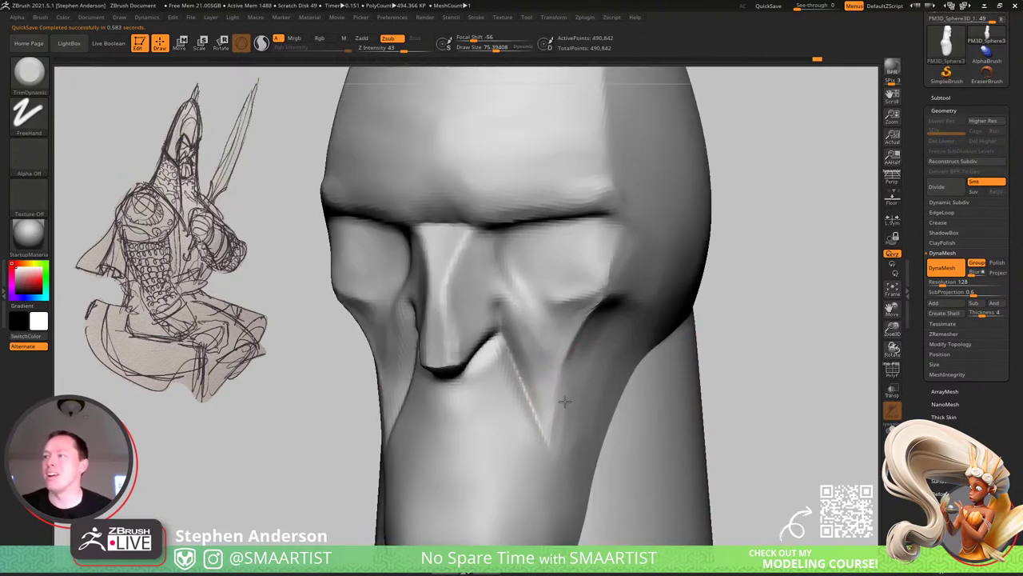
Trim the inner cheek between the folds beside the nose with TrimDynamic at a draw size of about 67.
key("s")
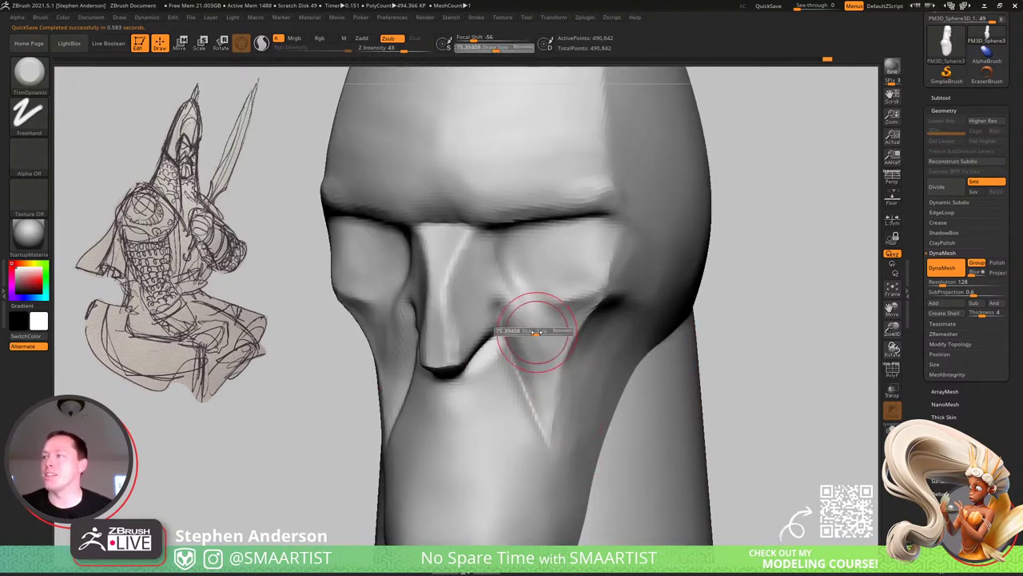
left_click_drag(537, 331, 530, 330)
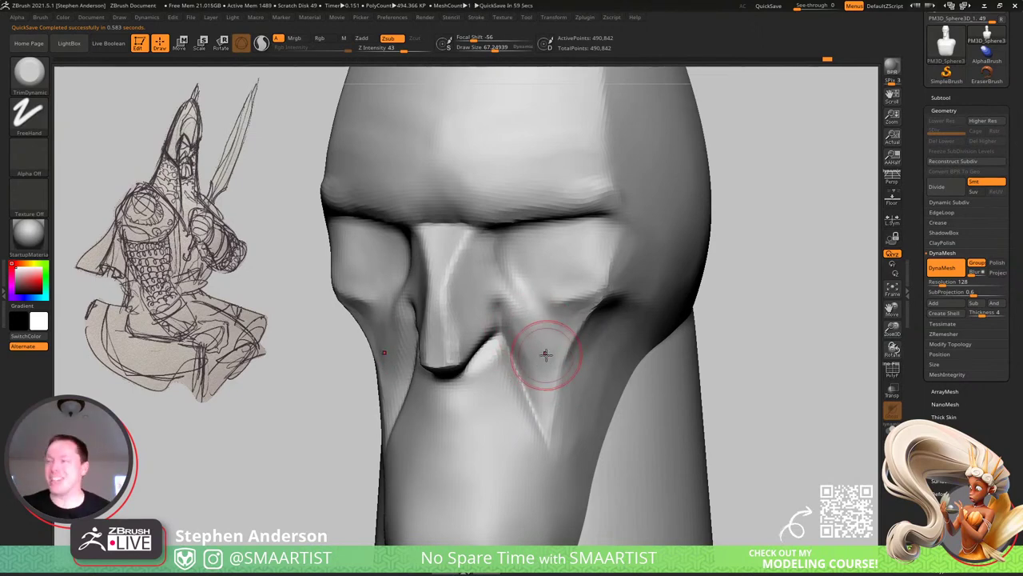
mouse_move(532, 307)
right_mouse_down()
mouse_move(520, 315)
mouse_move(584, 299)
mouse_move(494, 298)
mouse_move(507, 292)
right_mouse_up()
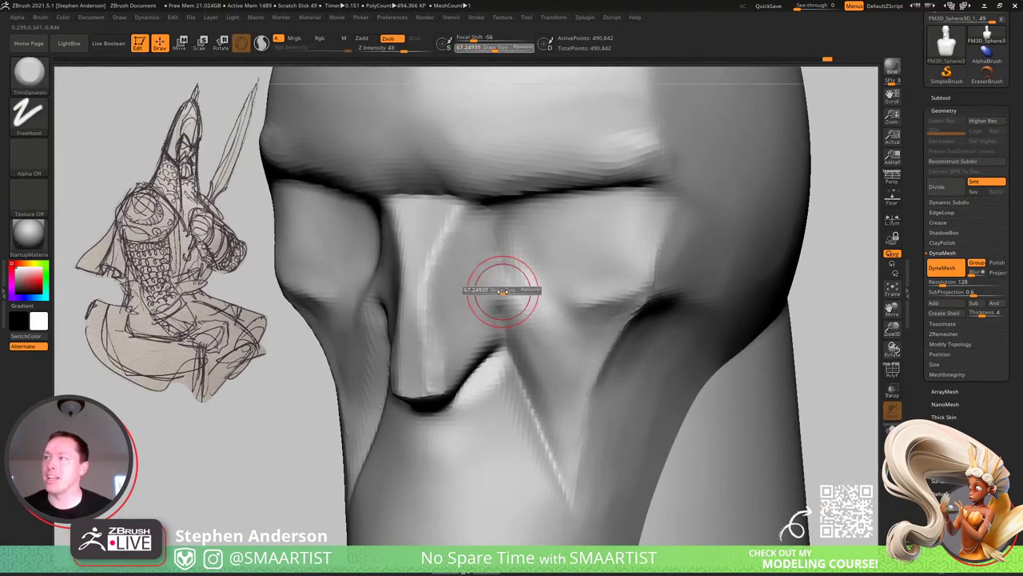
Build up the area between the nose and inner cheek with ClayBuildup at a draw size of about 60 and smooth it.
key("b")
key("c")
key("b")
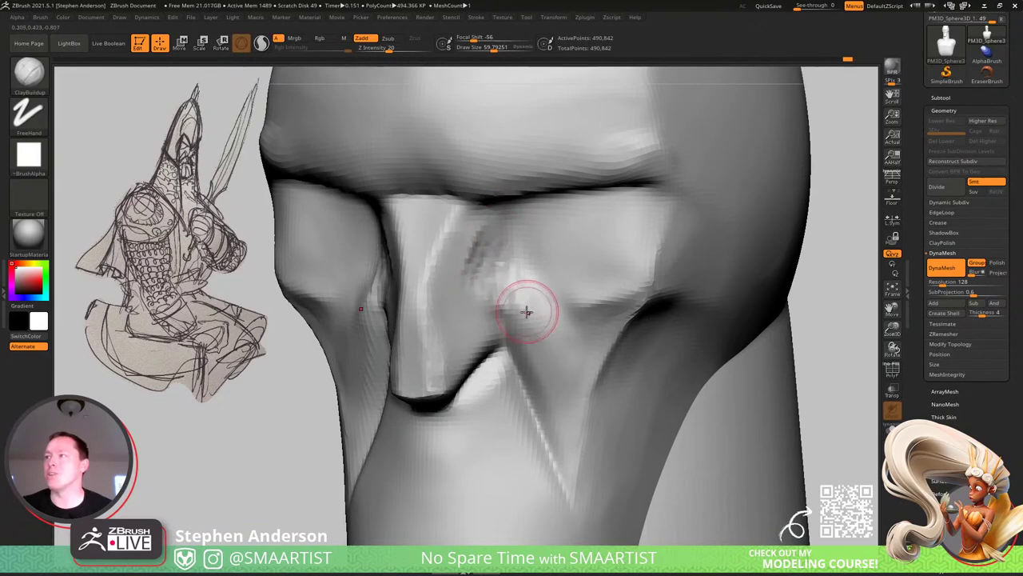
mouse_move(526, 311)
right_mouse_down()
mouse_move(532, 290)
mouse_move(523, 308)
right_mouse_up()
left_click_drag(523, 309, 510, 286, "shift")
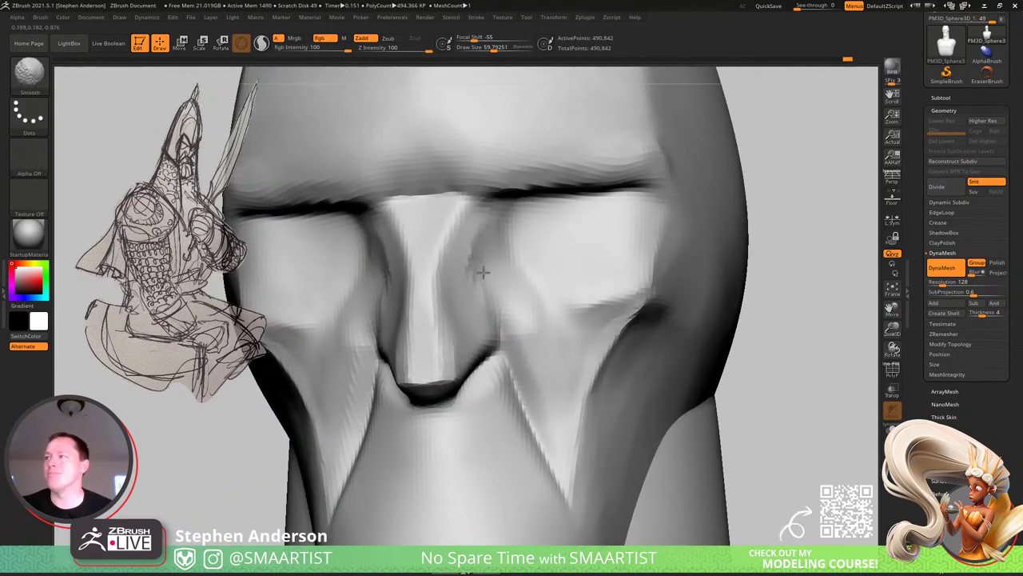
Carve the crease along the side of the nose with DamStandard at a draw size of about 60.
key("alt")
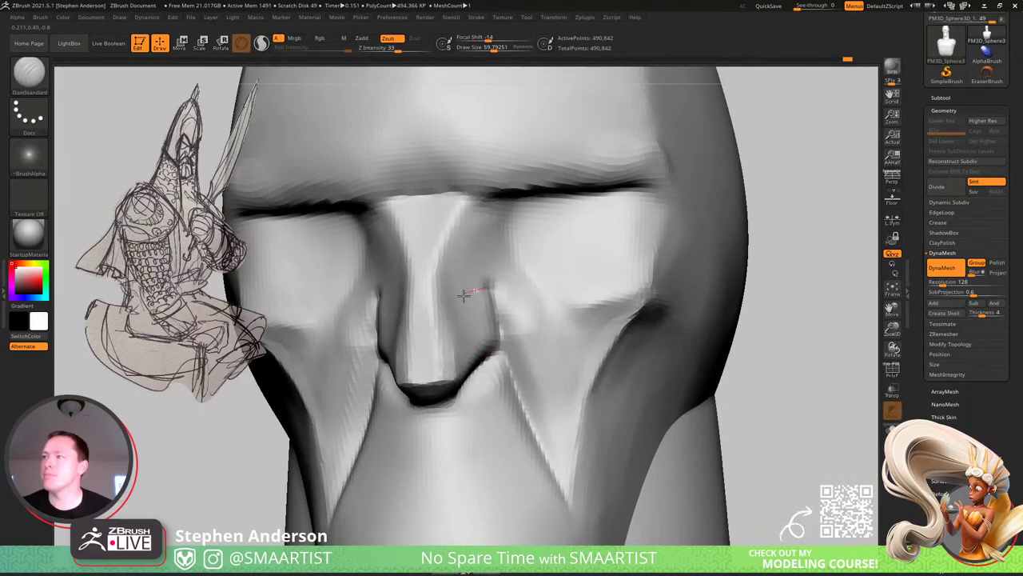
left_click_drag(463, 295, 466, 323)
mouse_move(555, 336)
right_mouse_down()
mouse_move(498, 332)
mouse_move(529, 307)
mouse_move(496, 299)
right_mouse_up()
mouse_move(557, 325)
right_mouse_down("ctrl")
mouse_move(436, 233)
mouse_move(590, 316)
mouse_move(597, 265)
mouse_move(642, 283)
mouse_move(675, 279)
mouse_move(612, 251)
mouse_move(621, 224)
right_mouse_up("ctrl")
right_click_drag(557, 267, 570, 348, "ctrl")
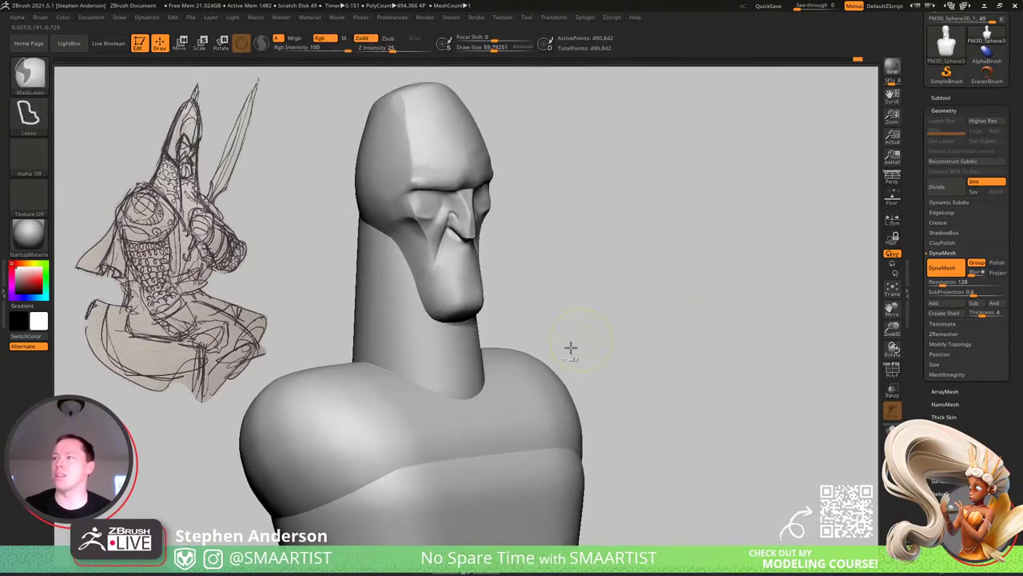
Insert mirrored PolySphere primitives on the chest with IMM Primitives, and flatten and position them as pectorals with the gizmo.
right_click_drag(539, 423, 486, 309, "alt")
key("b")
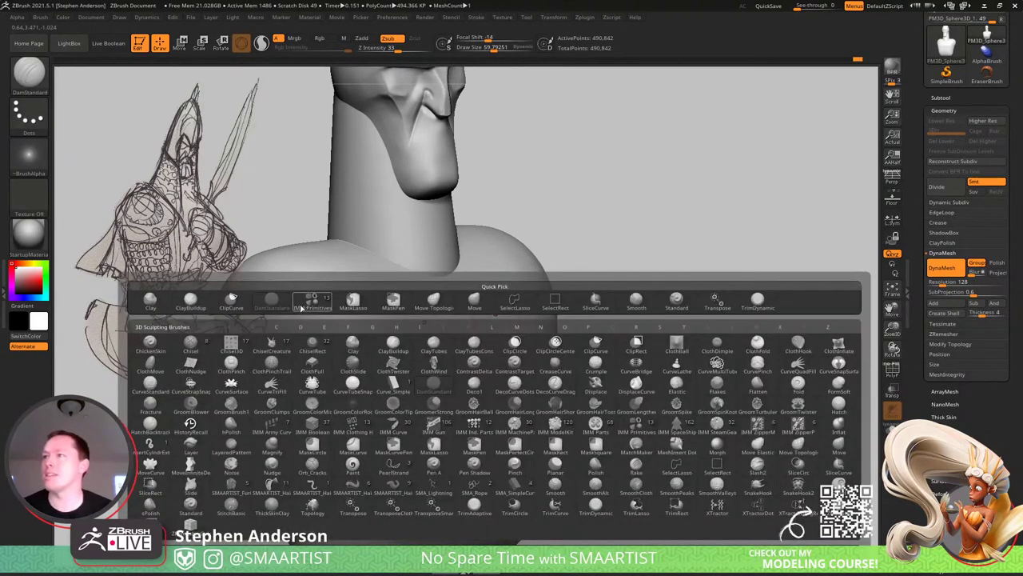
left_click(302, 308)
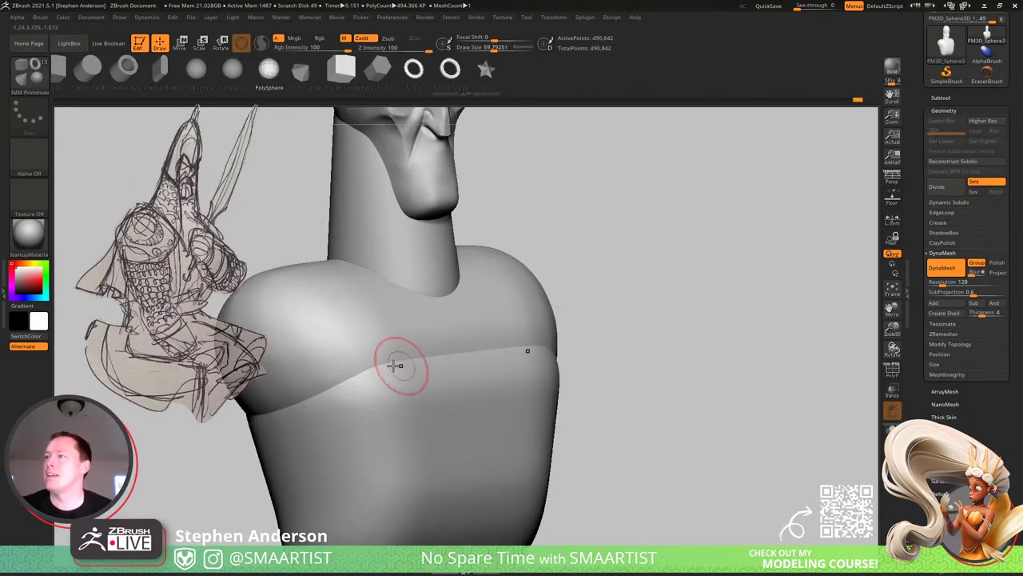
left_click_drag(404, 404, 509, 341)
key("w")
left_click_drag(415, 354, 355, 365)
left_click_drag(596, 324, 503, 301)
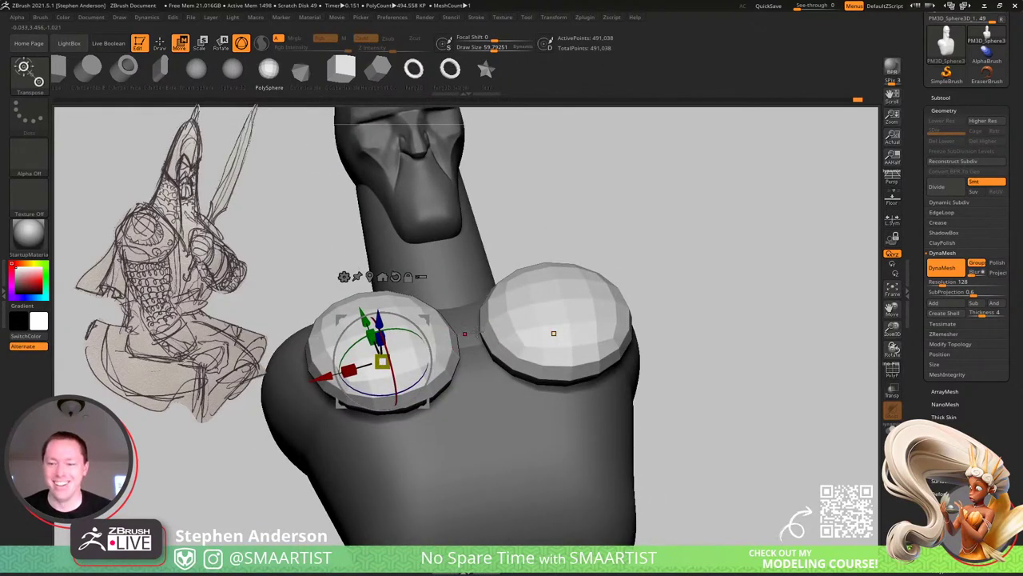
left_click_drag(553, 332, 517, 322)
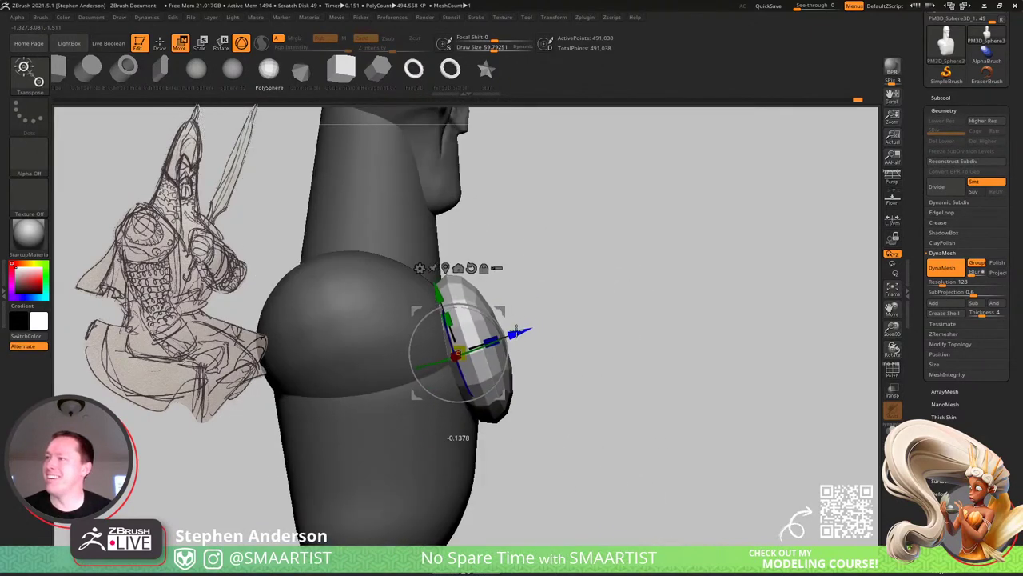
Shape the pectorals toward the shoulders and around the chest with the Move brush at a draw size of about 204.
key("b")
key("m")
key("v")
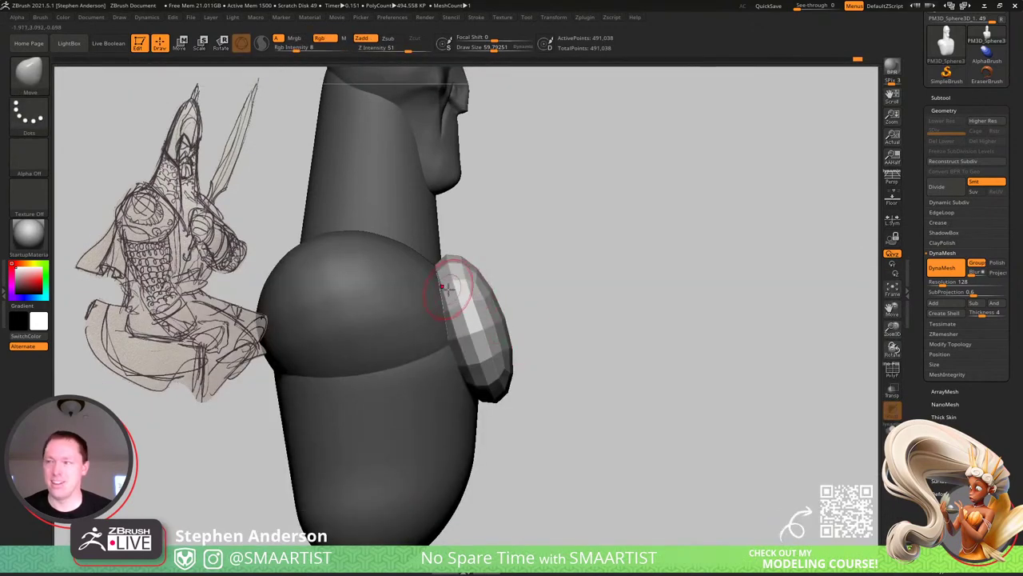
key("s")
left_click_drag(448, 289, 460, 289)
mouse_move(534, 292)
left_mouse_down()
mouse_move(410, 296)
mouse_move(447, 299)
mouse_move(366, 281)
left_mouse_up()
mouse_move(432, 292)
left_mouse_down()
mouse_move(390, 271)
mouse_move(384, 280)
left_mouse_up()
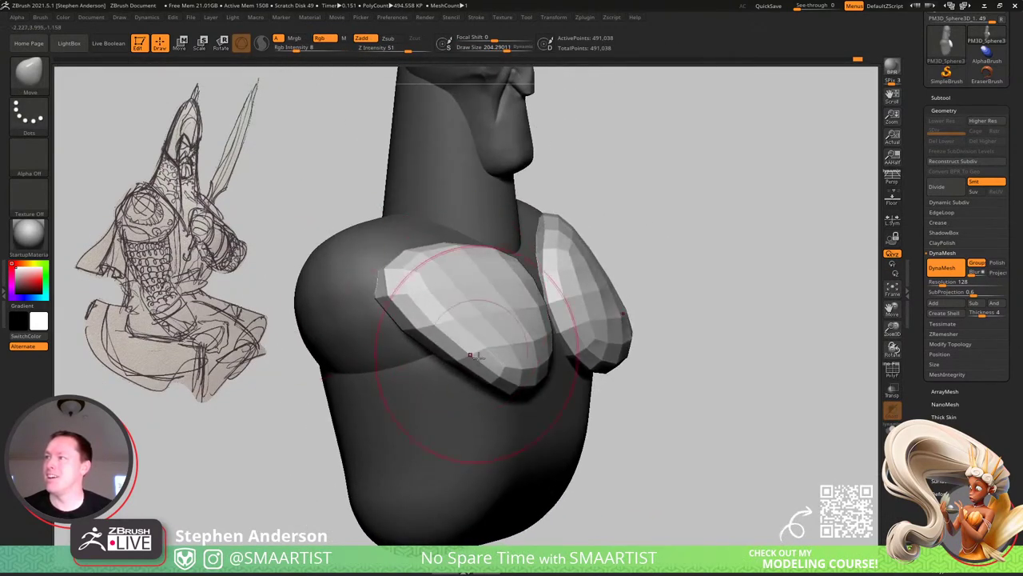
mouse_move(464, 367)
right_mouse_down()
mouse_move(432, 359)
mouse_move(544, 283)
mouse_move(540, 315)
right_mouse_up()
left_click_drag(567, 286, 601, 260)
right_click_drag(603, 258, 592, 339)
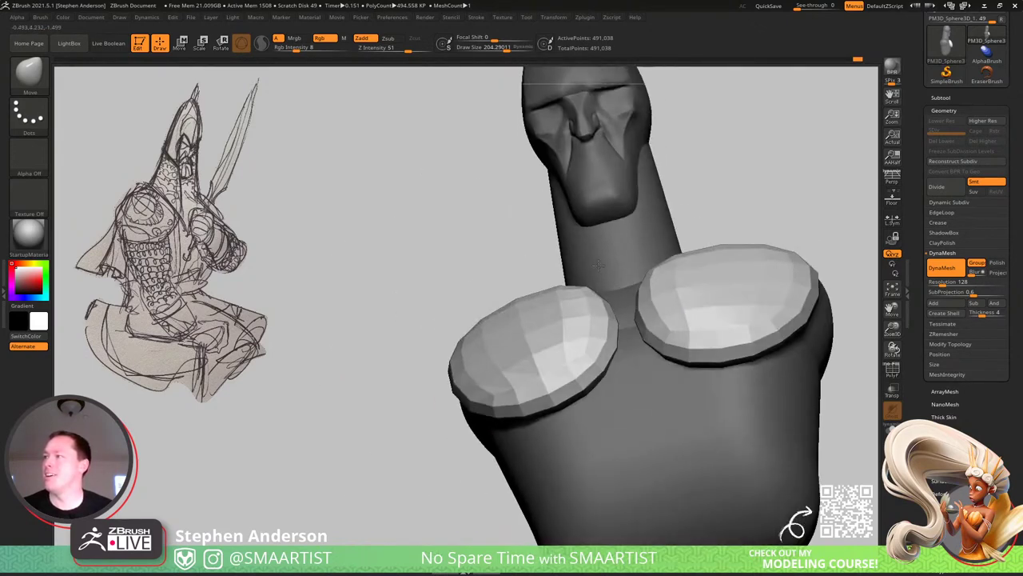
left_click_drag(577, 352, 596, 367)
right_click_drag(596, 366, 615, 331)
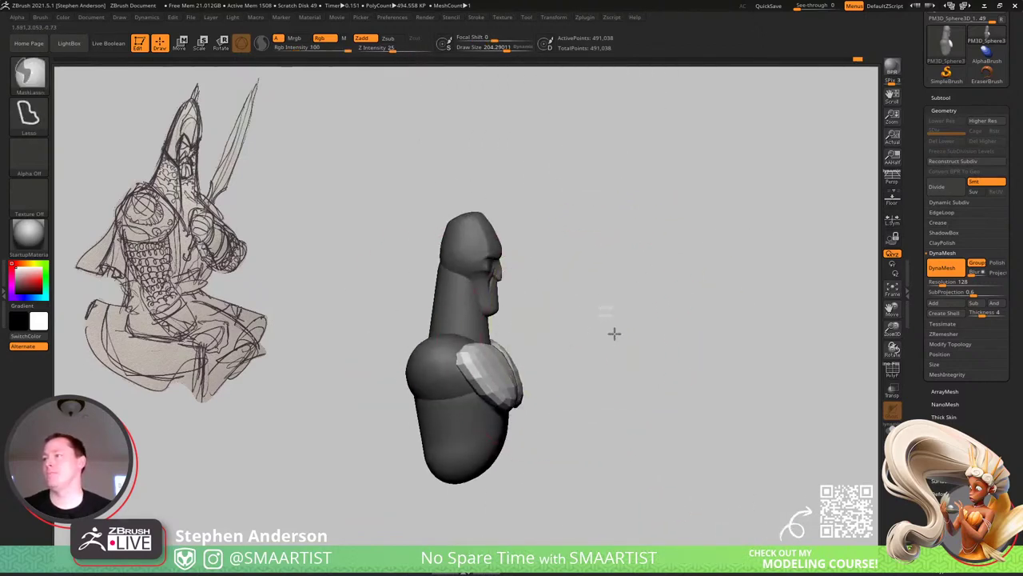
Clear the mask on the torso and remesh the model with DynaMesh at resolution 128, checking the polygroups.
left_click_drag(615, 332, 694, 385, "ctrl")
right_click_drag(695, 385, 656, 346)
key("shift+f")
key("shift+f")
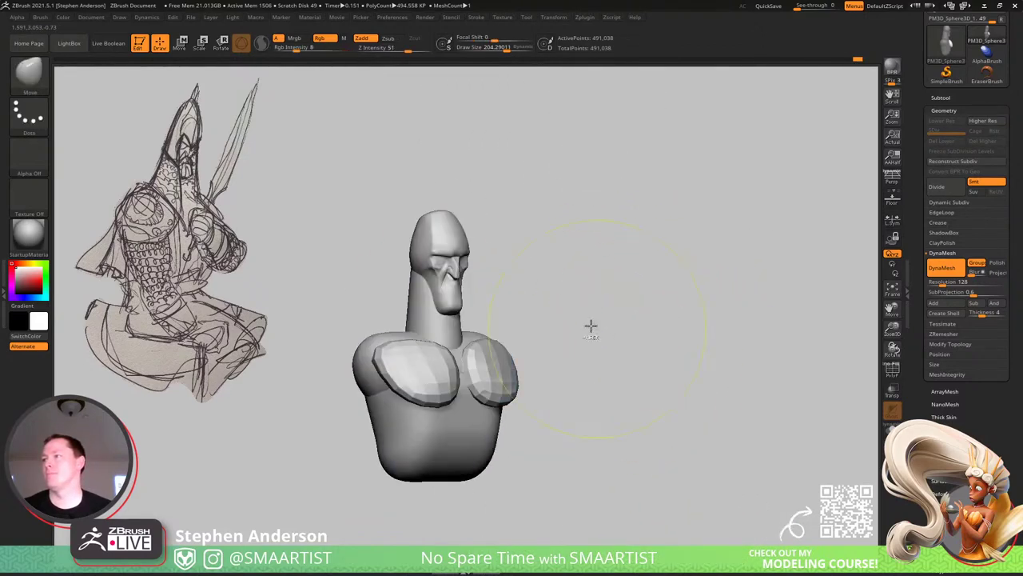
right_click_drag(592, 327, 644, 350, "ctrl")
right_click_drag(619, 304, 721, 335, "alt")
left_click_drag(709, 225, 777, 335, "ctrl")
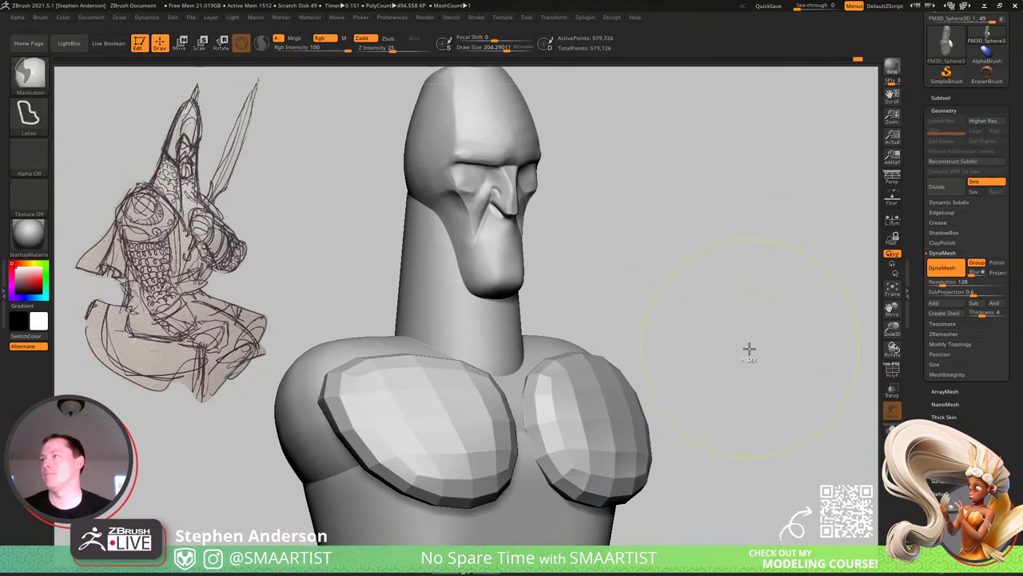
key("shift+f")
key("shift+f")
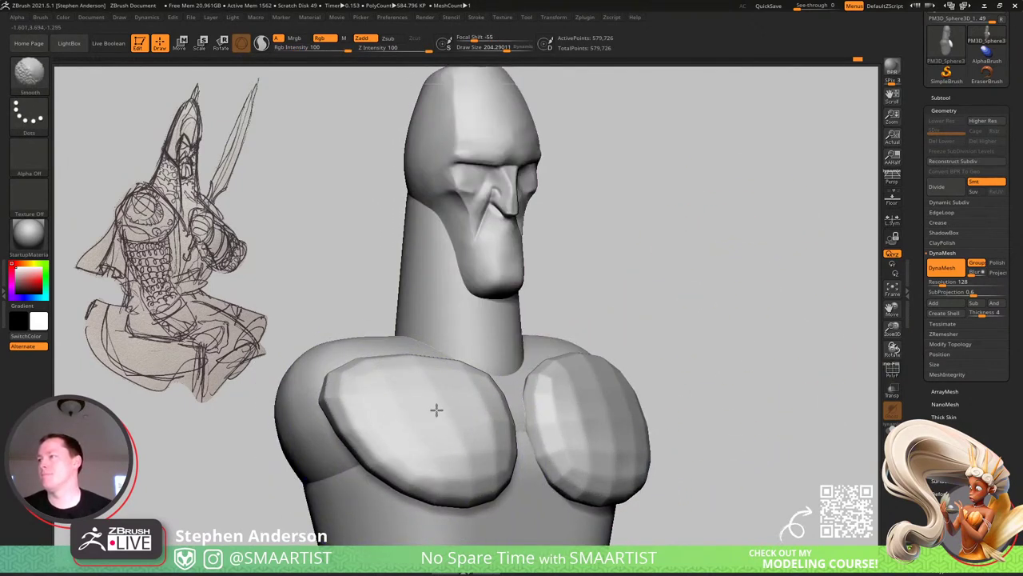
Isolate the pectorals, soften their facets with Polish By Groups, then show the whole figure and smooth the pectoral surface.
left_click(456, 434, "ctrl+shift")
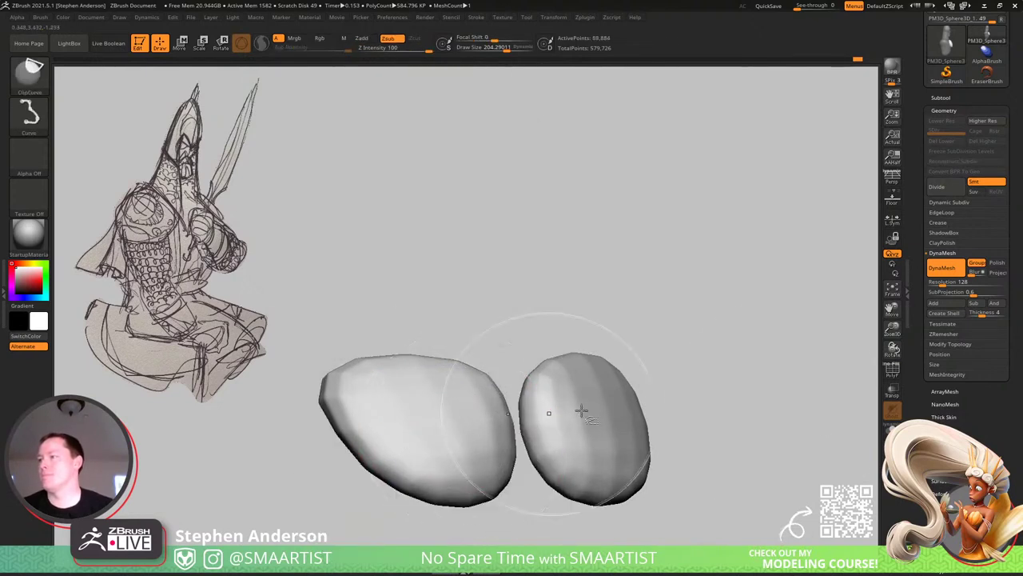
left_click(940, 494)
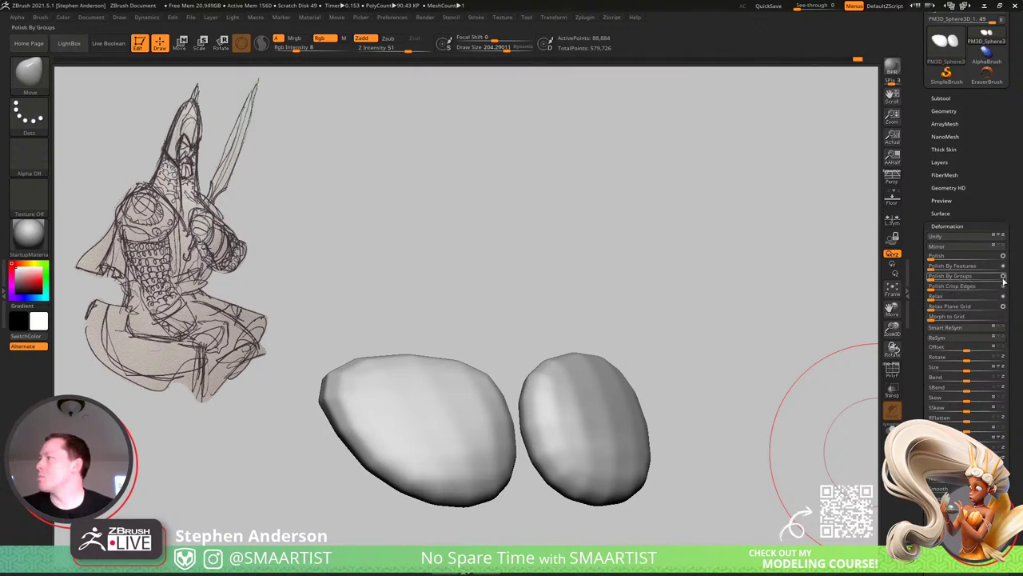
left_click(959, 276)
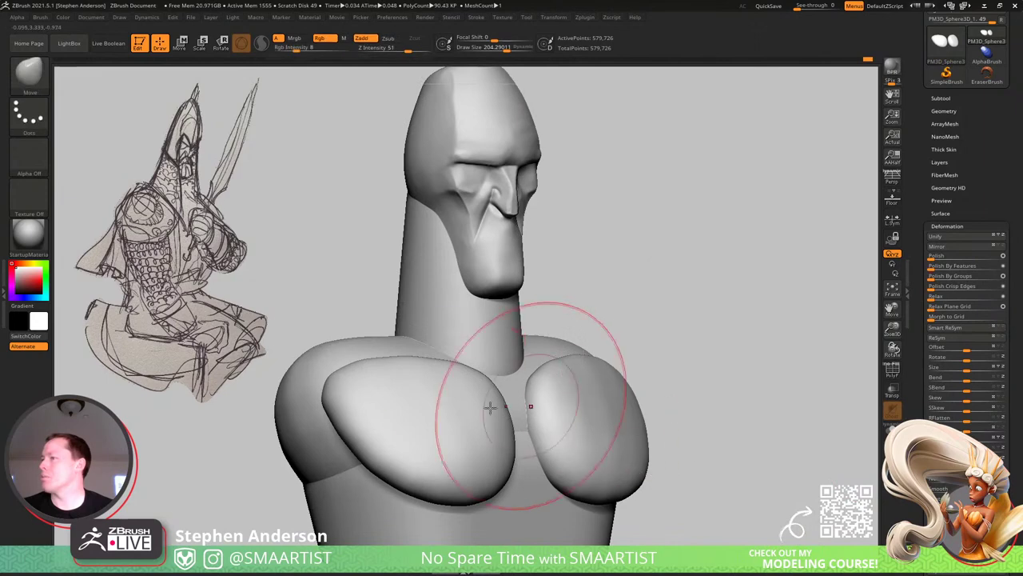
right_click_drag(491, 405, 441, 429)
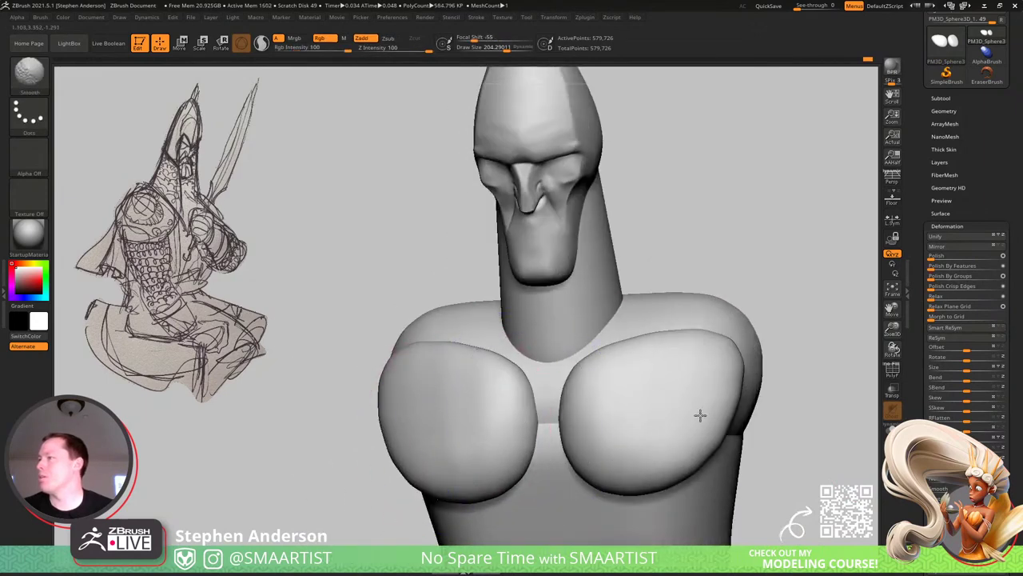
left_click_drag(702, 357, 668, 415, "shift")
mouse_move(641, 395)
right_mouse_down()
mouse_move(664, 374)
mouse_move(616, 331)
mouse_move(629, 497)
right_mouse_up()
mouse_move(519, 318)
right_mouse_down("ctrl")
mouse_move(456, 447)
mouse_move(418, 313)
right_mouse_up("ctrl")
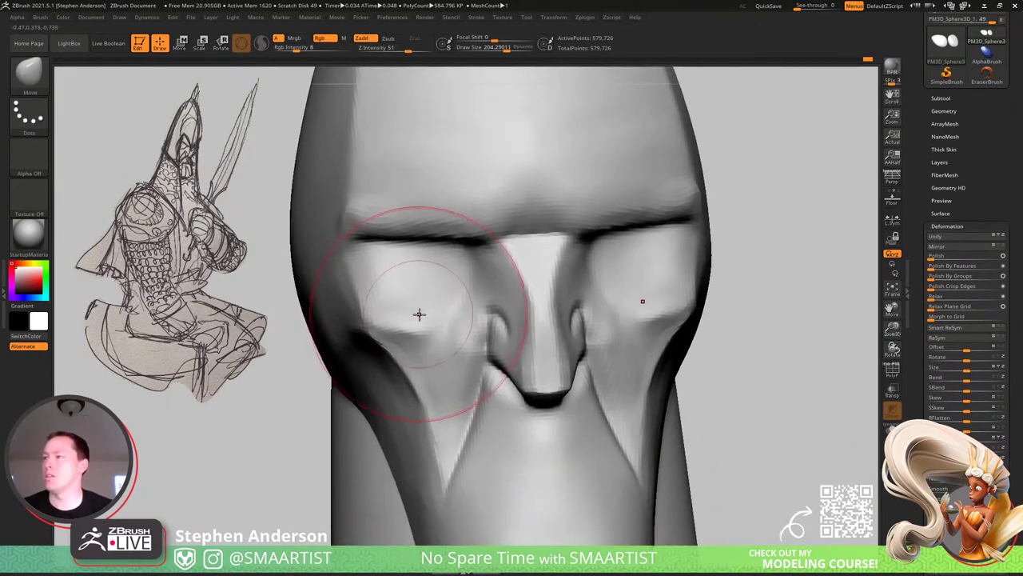
Reshape the outer cheekbones beside the eye sockets with the Move brush at a draw size of about 110.
key("s")
left_click_drag(420, 314, 413, 315)
left_click(415, 314)
mouse_move(456, 338)
right_mouse_down()
mouse_move(424, 308)
mouse_move(388, 315)
mouse_move(369, 305)
right_mouse_up()
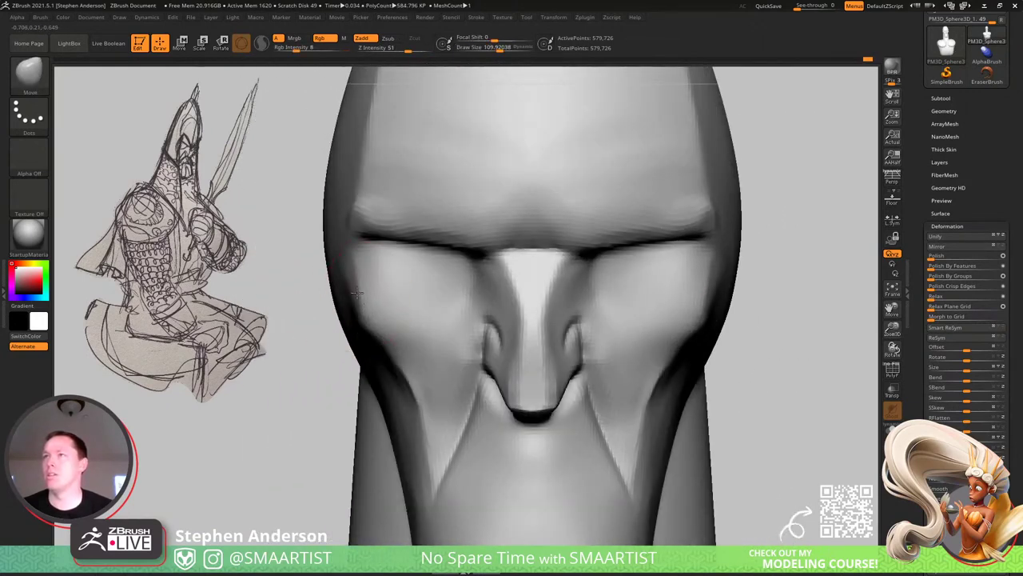
left_click_drag(360, 301, 353, 317)
key("s")
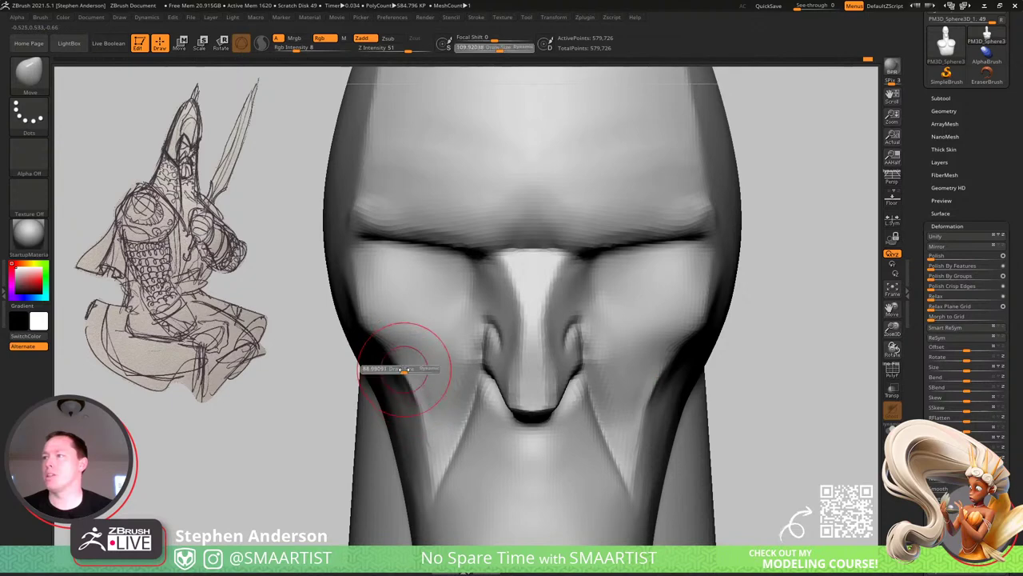
left_click_drag(401, 369, 395, 369)
right_click_drag(400, 365, 440, 341)
Examine the torso, pectorals and head from several angles before returning to the face.
right_click_drag(464, 384, 424, 308, "ctrl")
right_click_drag(424, 308, 449, 417, "ctrl")
right_click_drag(448, 382, 487, 298, "alt")
right_click_drag(303, 319, 523, 306)
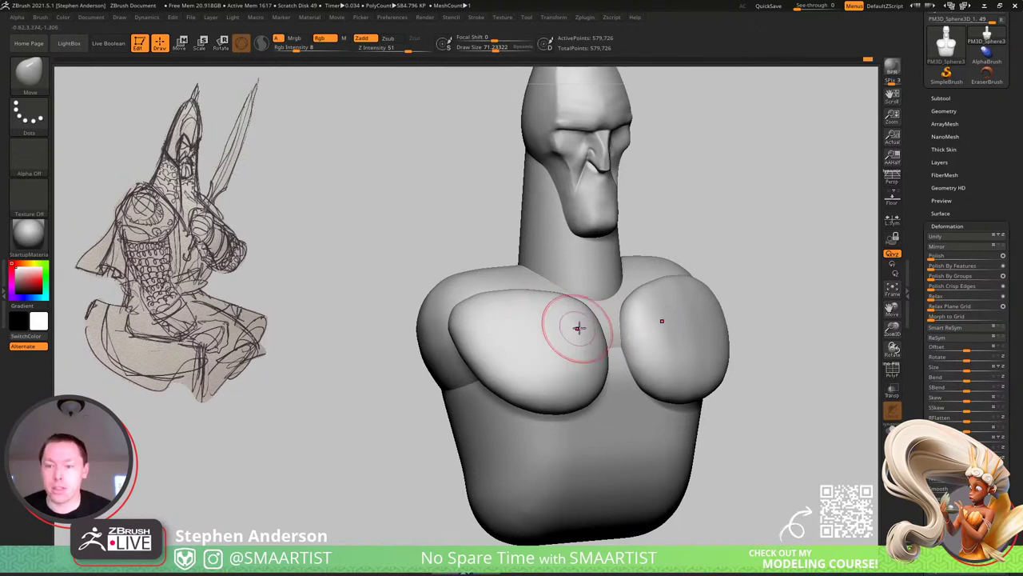
right_click_drag(587, 331, 614, 322)
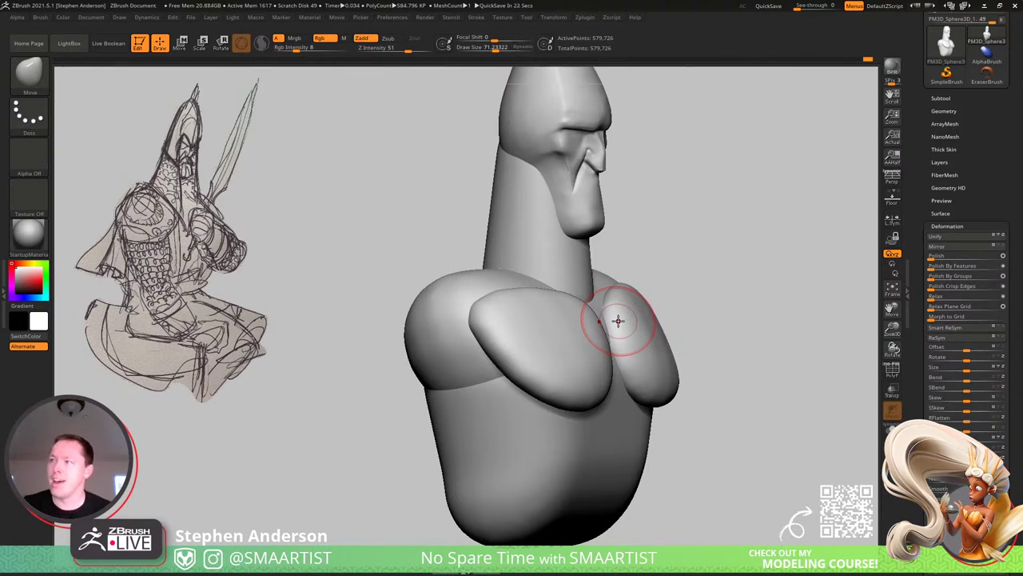
left_click_drag(761, 278, 747, 279)
left_click_drag(704, 404, 696, 334, "alt")
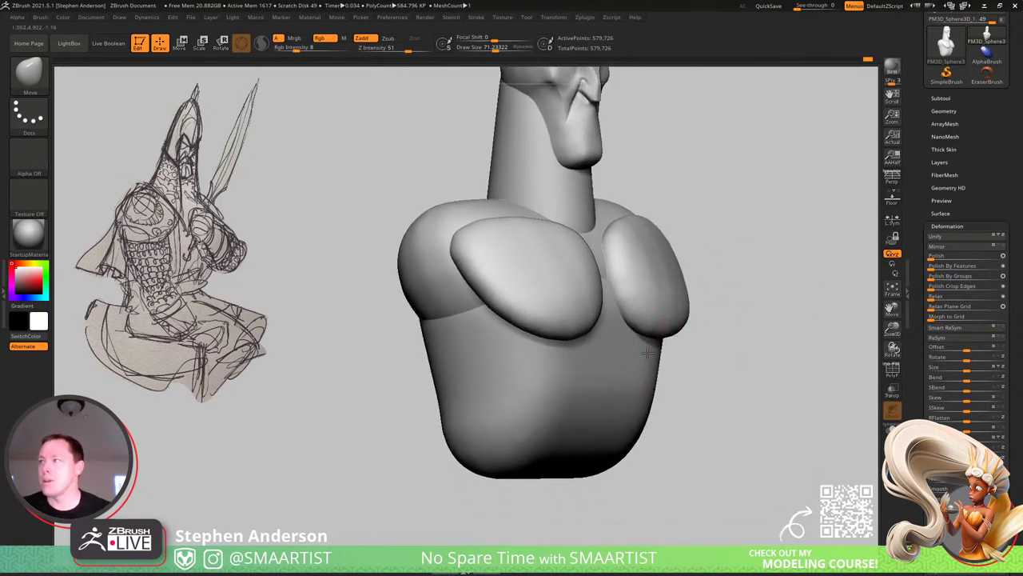
right_click_drag(648, 352, 642, 356)
right_click_drag(610, 277, 594, 419, "alt")
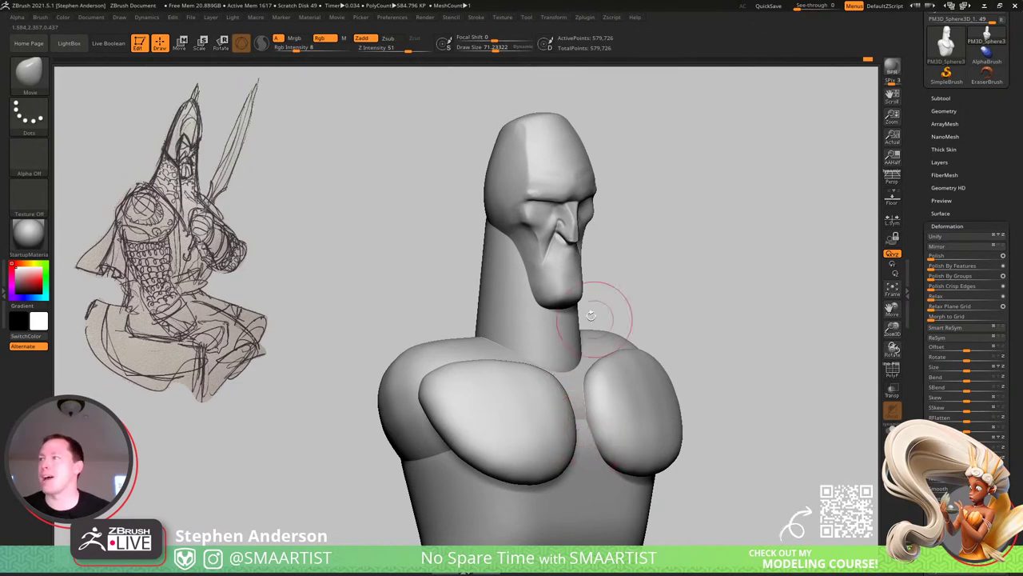
right_click_drag(563, 245, 585, 310, "ctrl")
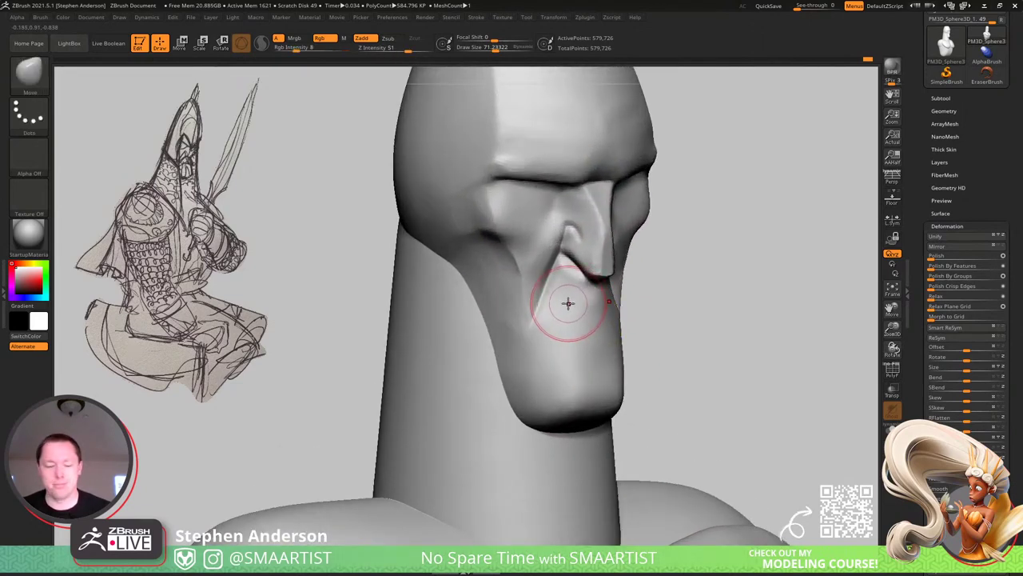
Insert mirrored PolySphere primitives on both sides below the nose with the IMM Primitives brush.
key("b")
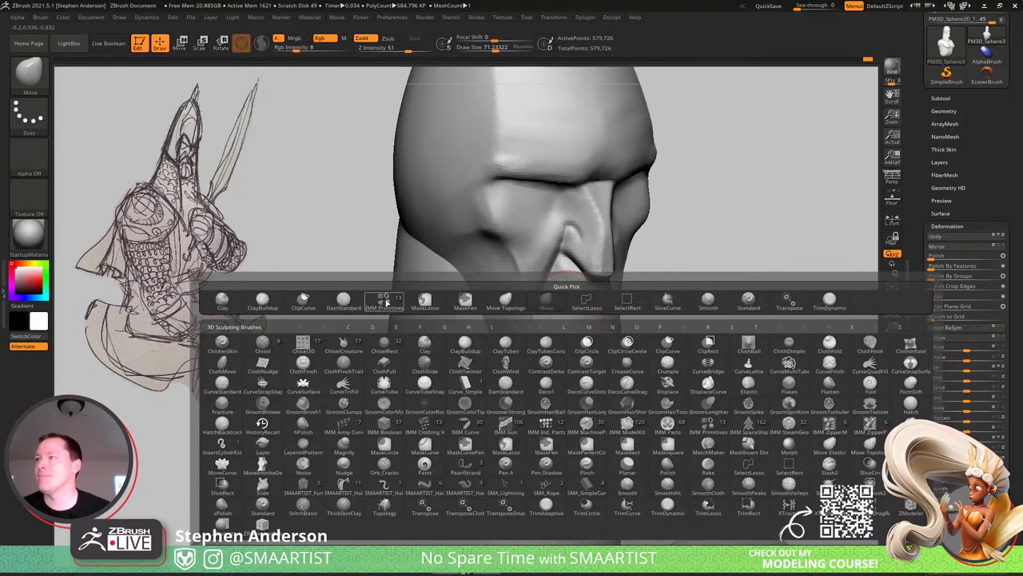
left_click(385, 302)
left_click_drag(566, 336, 549, 328)
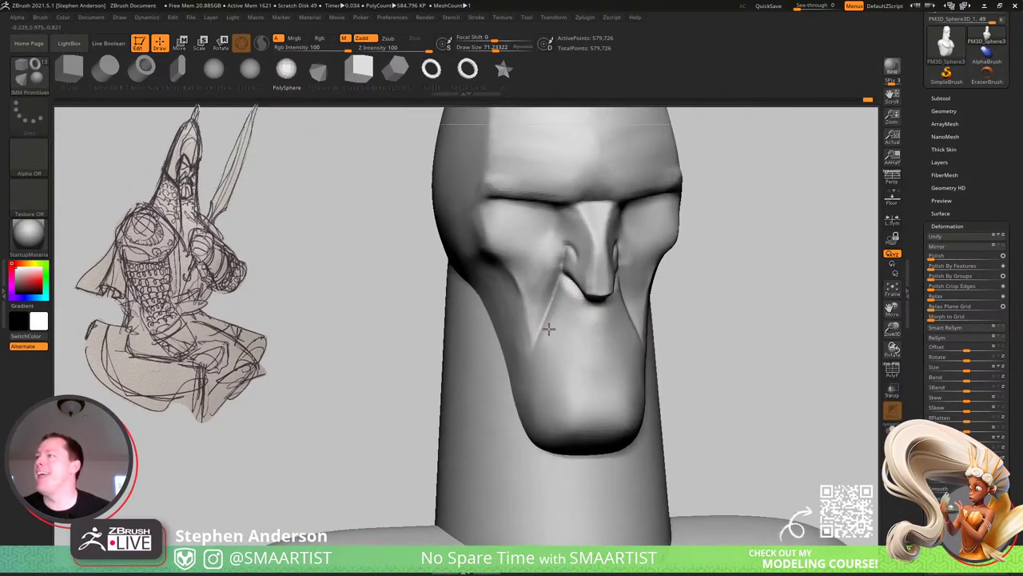
right_click_drag(549, 329, 545, 325)
left_click_drag(572, 322, 578, 326)
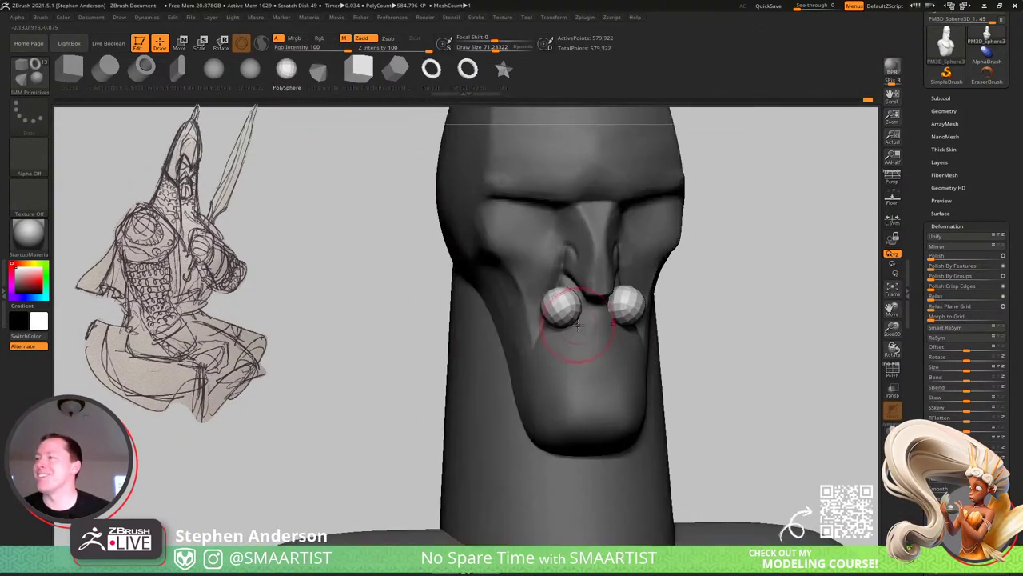
Pull the two small spheres into drooping moustache halves under the nose with the Move brush at a draw size of about 71.
key("b")
key("m")
key("v")
mouse_move(582, 323)
right_mouse_down()
mouse_move(560, 302)
mouse_move(572, 297)
right_mouse_up()
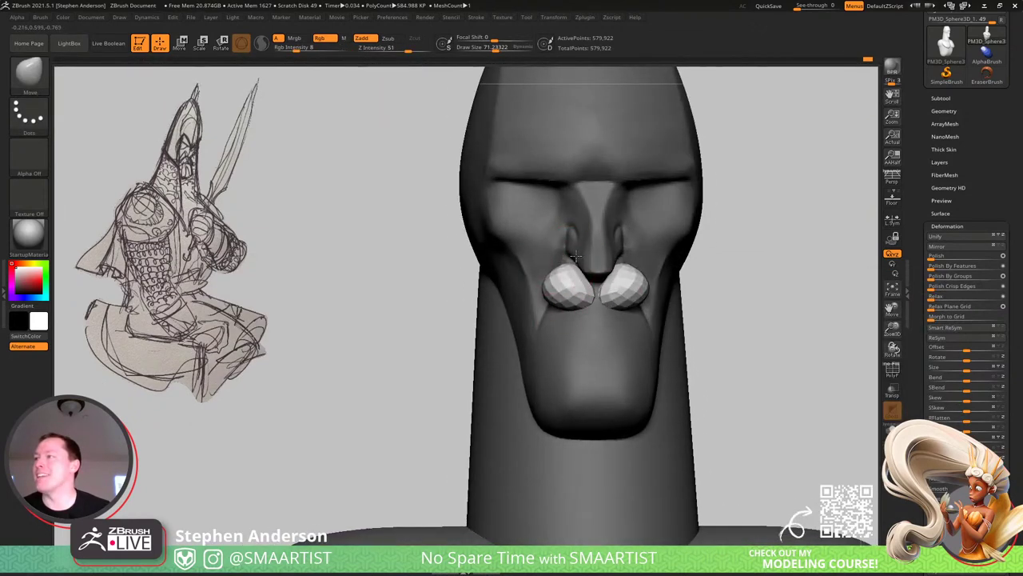
right_click_drag(583, 242, 616, 255)
right_click_drag(598, 288, 574, 274)
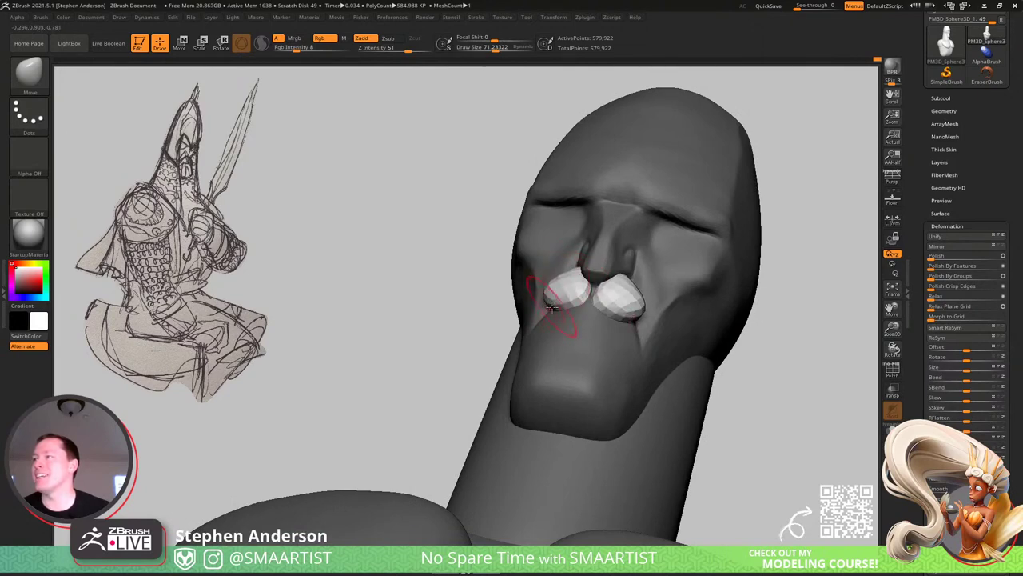
mouse_move(551, 308)
right_mouse_down()
mouse_move(584, 304)
mouse_move(544, 314)
right_mouse_up()
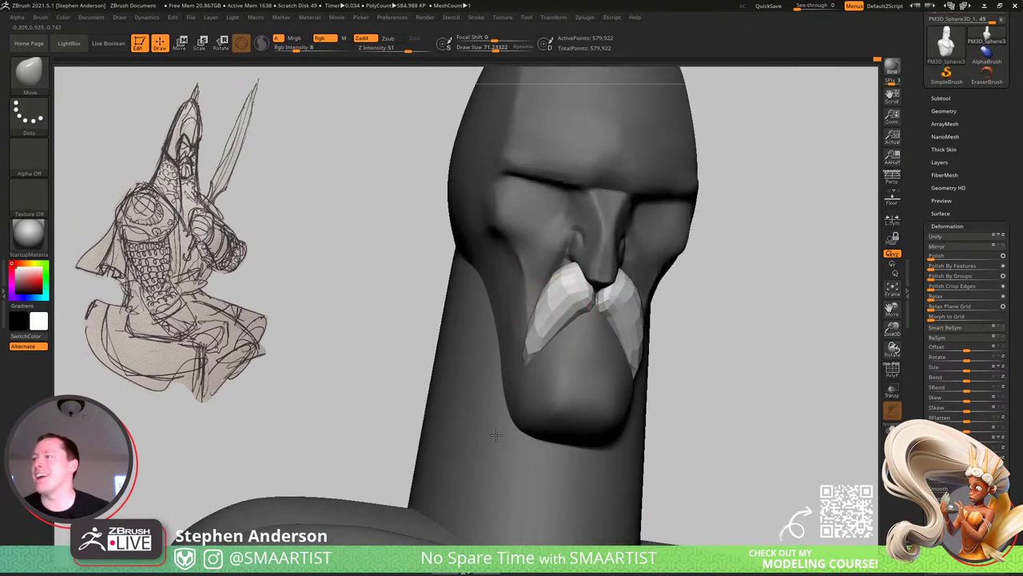
Extend the moustache tips outward and adjust their side profile with the Move brush at draw sizes of about 141 and 94.
right_click_drag(505, 388, 523, 381)
key("s")
left_click_drag(522, 357, 517, 359)
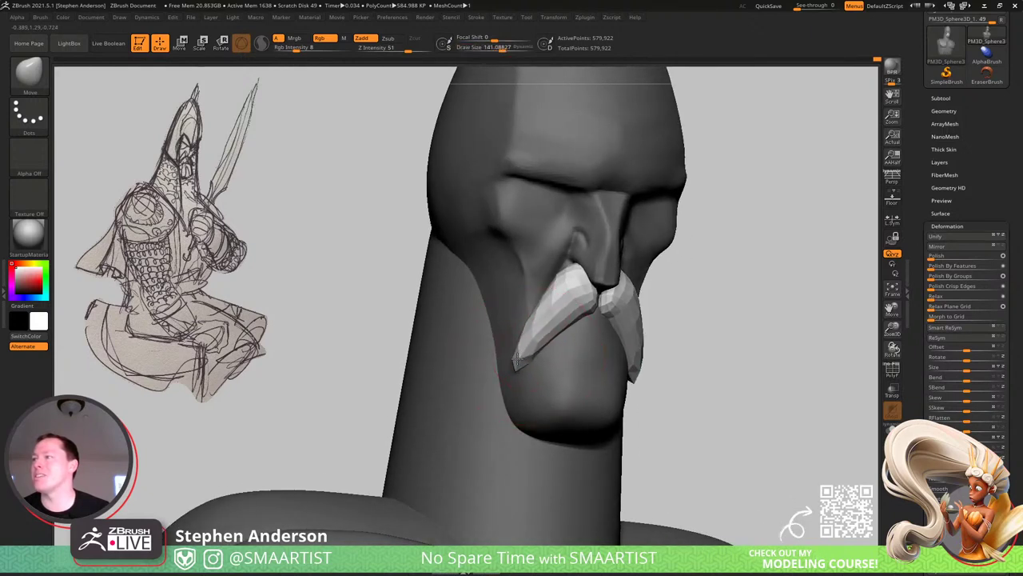
right_click_drag(538, 305, 546, 267)
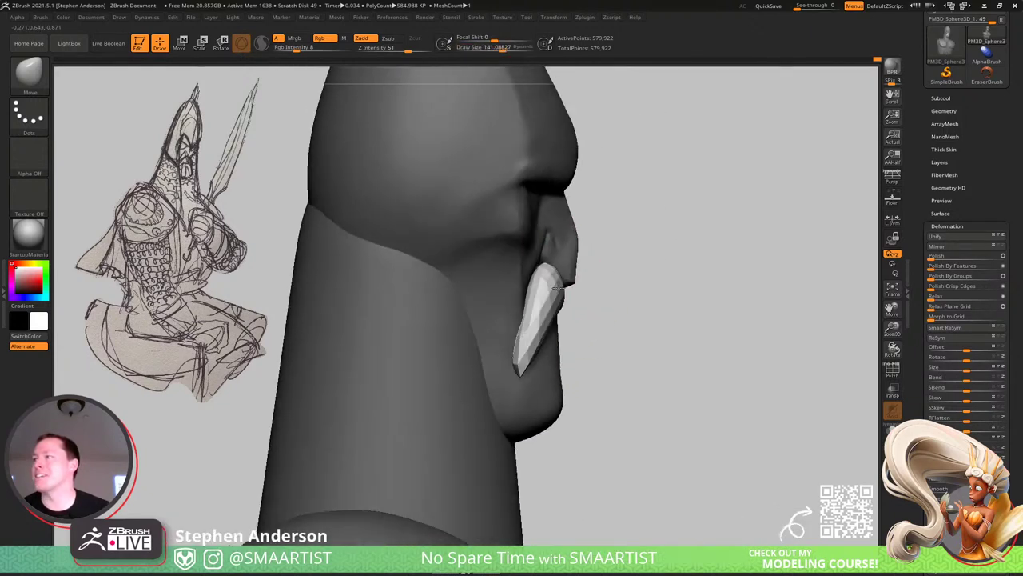
key("bracketleft")
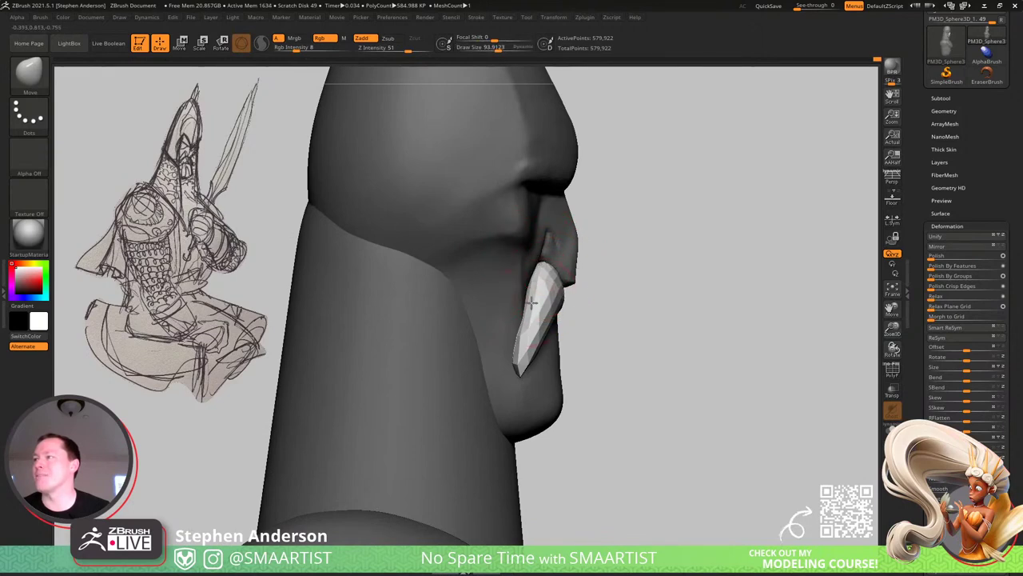
right_click_drag(535, 288, 571, 301)
Refine the contour of the moustache's edges and tips with the Move brush at a draw size of about 53.
key("s")
left_click_drag(572, 301, 571, 300)
right_click_drag(570, 301, 580, 296)
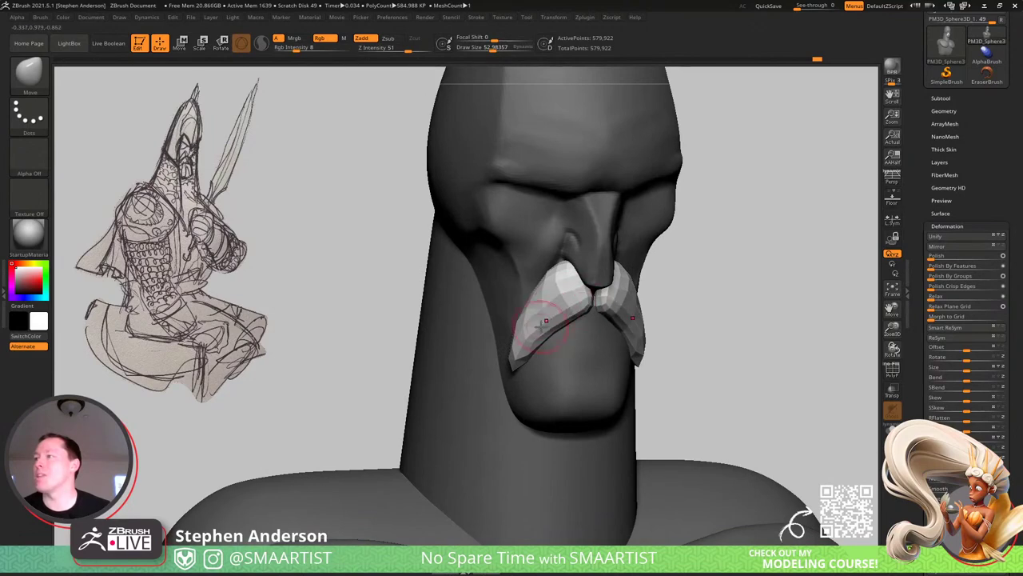
right_click_drag(546, 336, 573, 312)
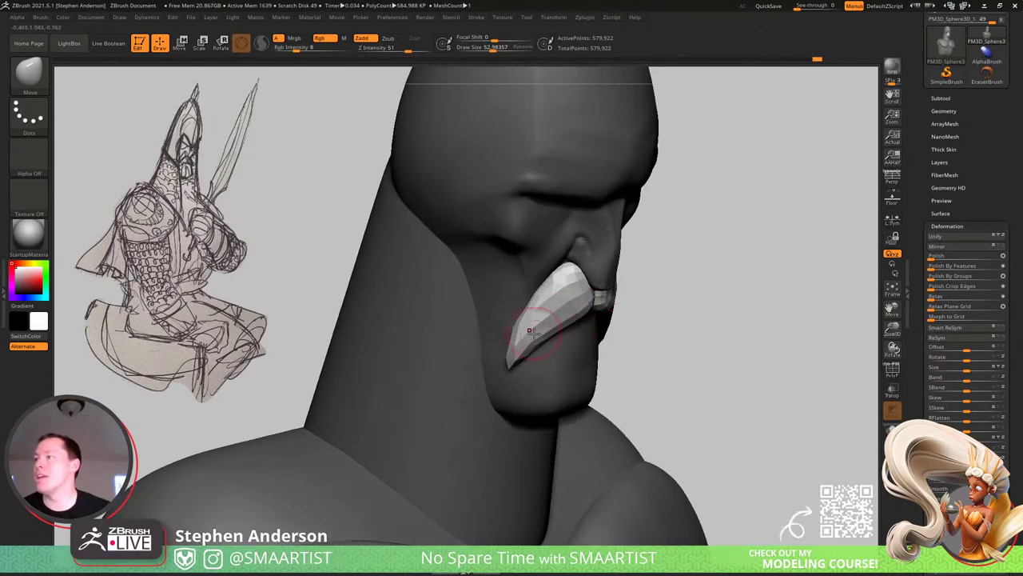
right_click_drag(553, 349, 522, 319, "shift")
mouse_move(566, 290)
right_mouse_down()
mouse_move(544, 316)
mouse_move(620, 260)
mouse_move(617, 305)
mouse_move(598, 320)
right_mouse_up()
Isolate the moustache and reshape its inner ends below the nose with the Move brush, then show the whole figure.
left_click_drag(601, 318, 588, 292)
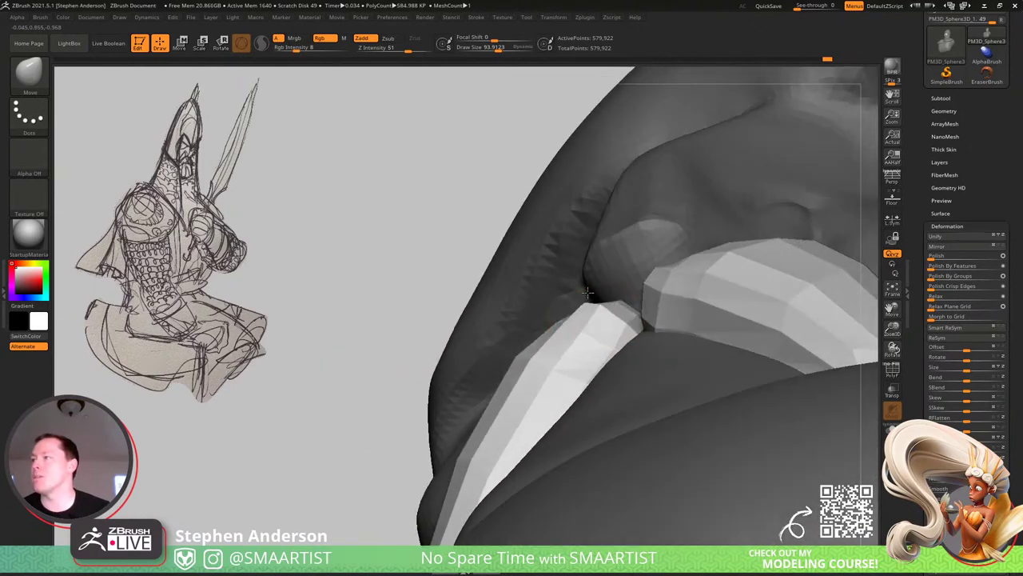
mouse_move(588, 283)
right_mouse_down()
mouse_move(557, 335)
mouse_move(520, 326)
mouse_move(504, 400)
mouse_move(520, 420)
right_mouse_up()
key("ctrl+shift")
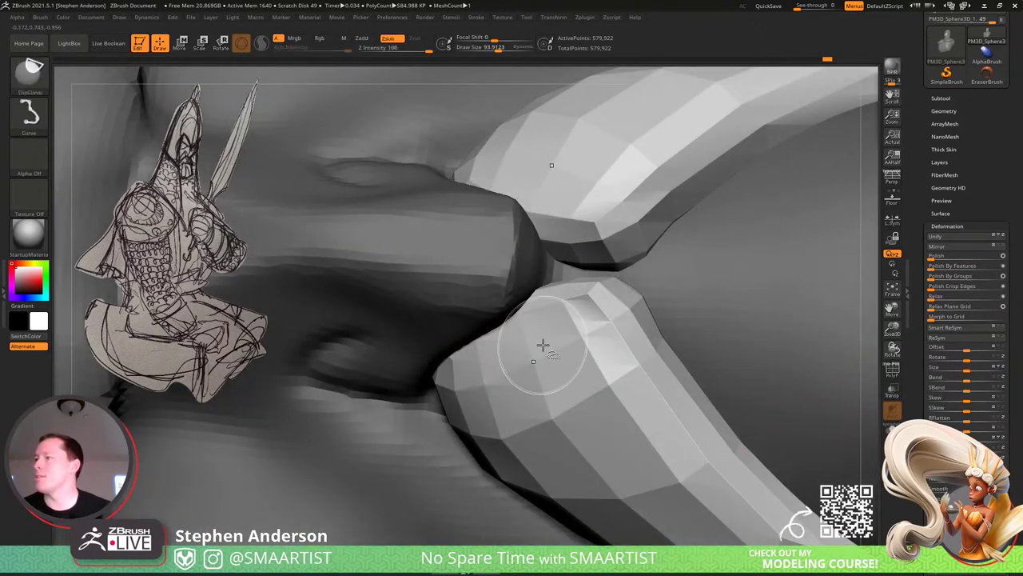
left_click(532, 362, "ctrl+shift")
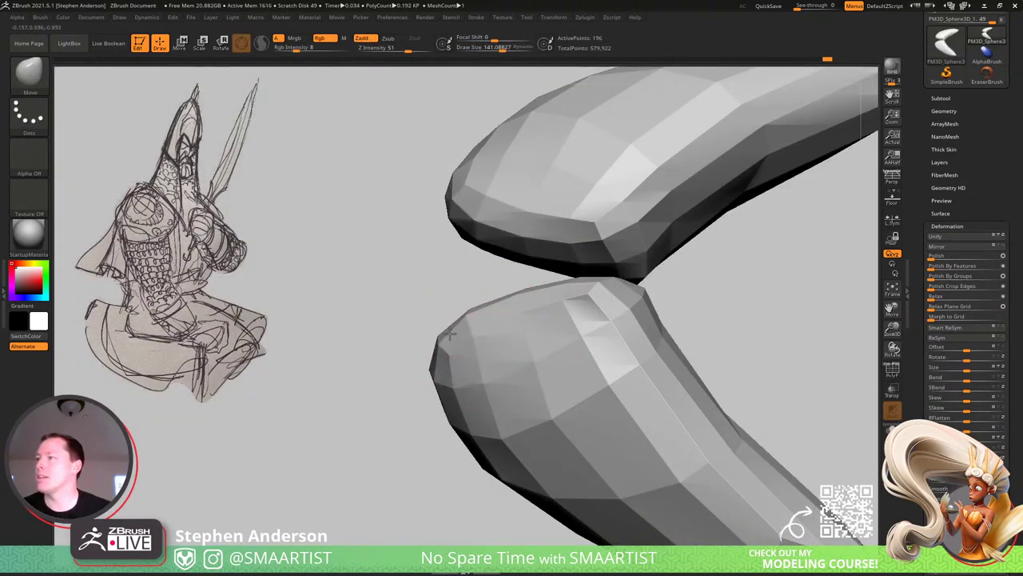
left_click_drag(451, 346, 443, 333)
mouse_move(498, 313)
left_mouse_down()
mouse_move(499, 300)
mouse_move(474, 318)
left_mouse_up()
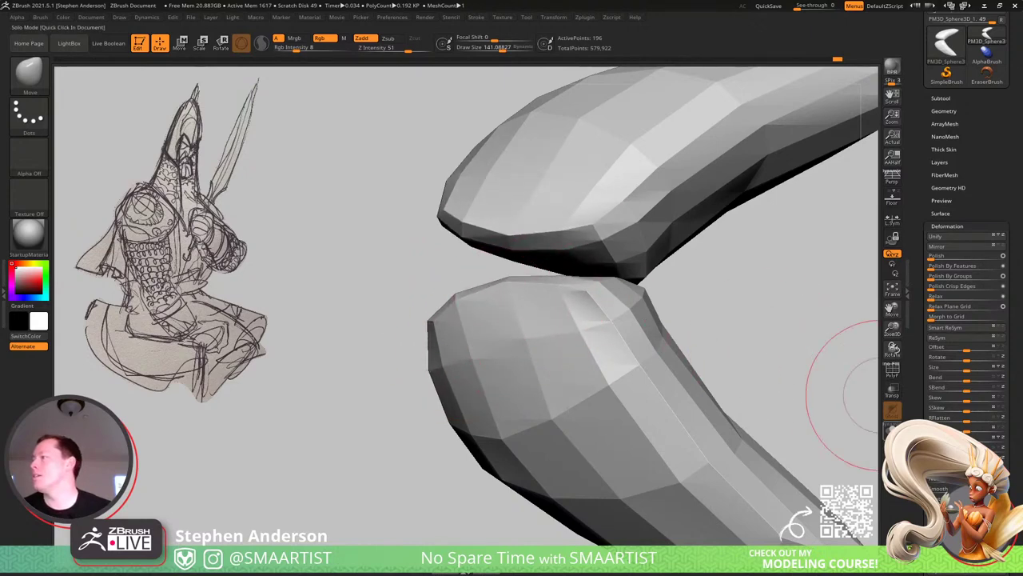
key("ctrl+shift")
left_click(761, 378, "ctrl+shift")
right_click_drag(761, 378, 641, 331, "ctrl")
Adjust the moustache's side profile and front edge with the Move brush at a draw size of about 99.
right_click_drag(550, 376, 642, 452)
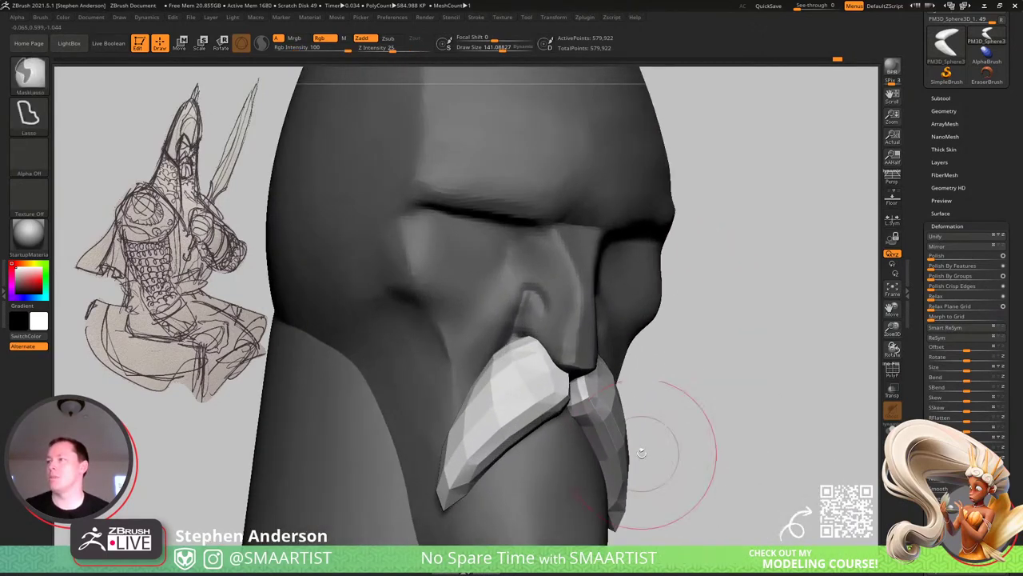
right_click_drag(534, 405, 526, 319, "alt")
right_click_drag(526, 319, 554, 335)
key("s")
left_click_drag(515, 347, 507, 347)
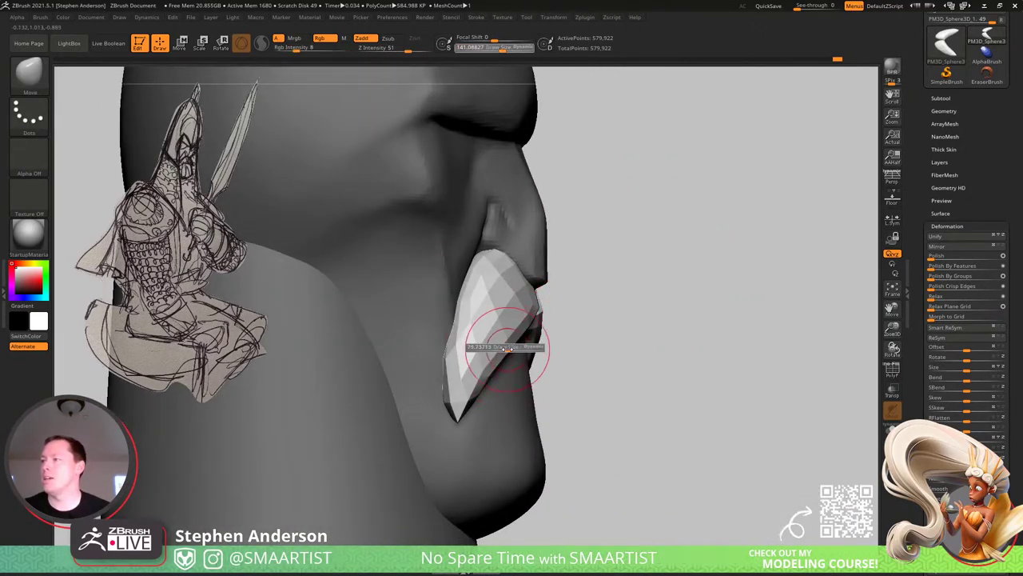
right_click_drag(507, 347, 530, 431, "ctrl")
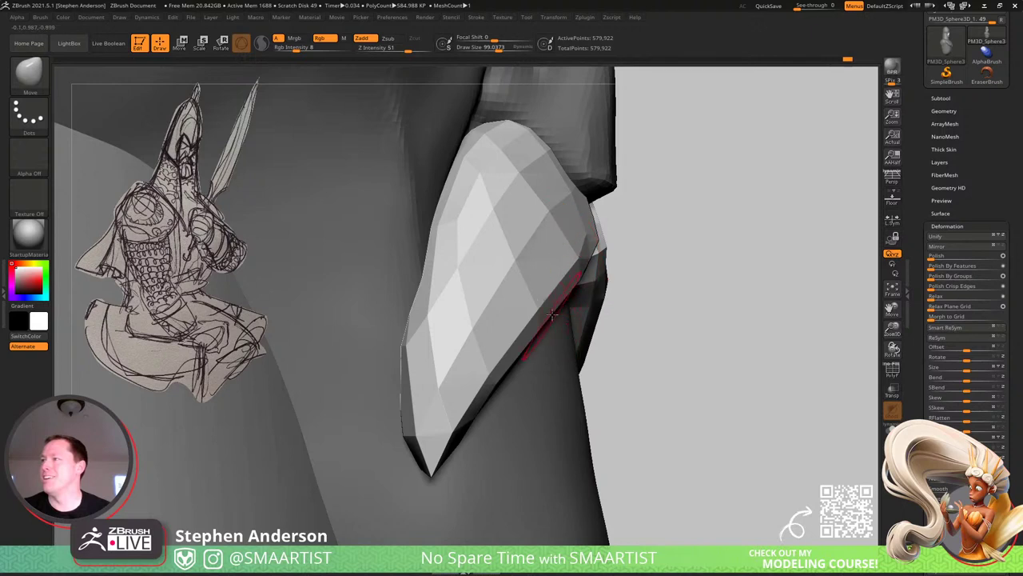
left_click_drag(573, 278, 566, 278)
Smooth out the curve of the moustache's lower edge with the Move brush at a draw size of about 141.
key("s")
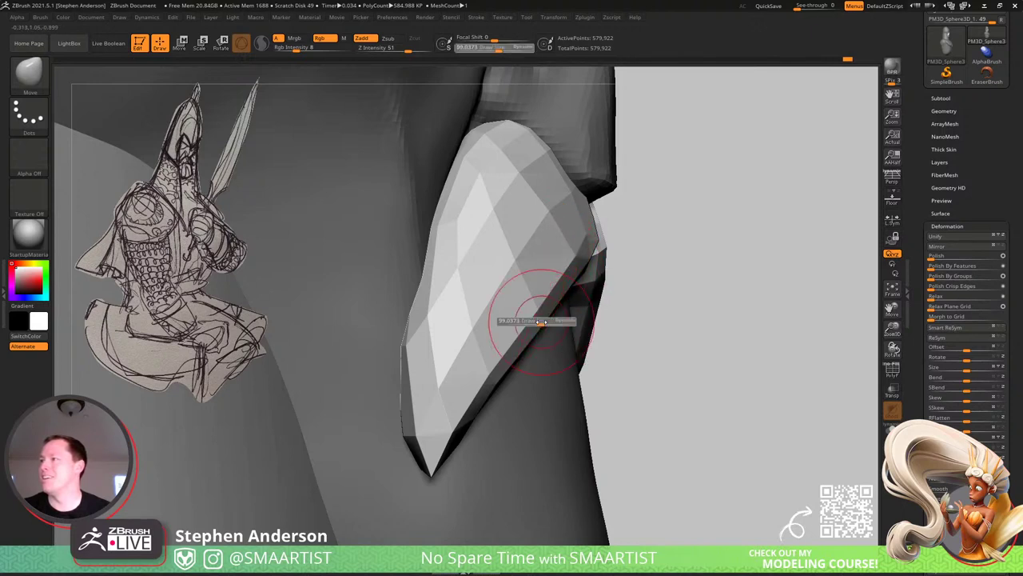
left_click_drag(537, 321, 543, 322)
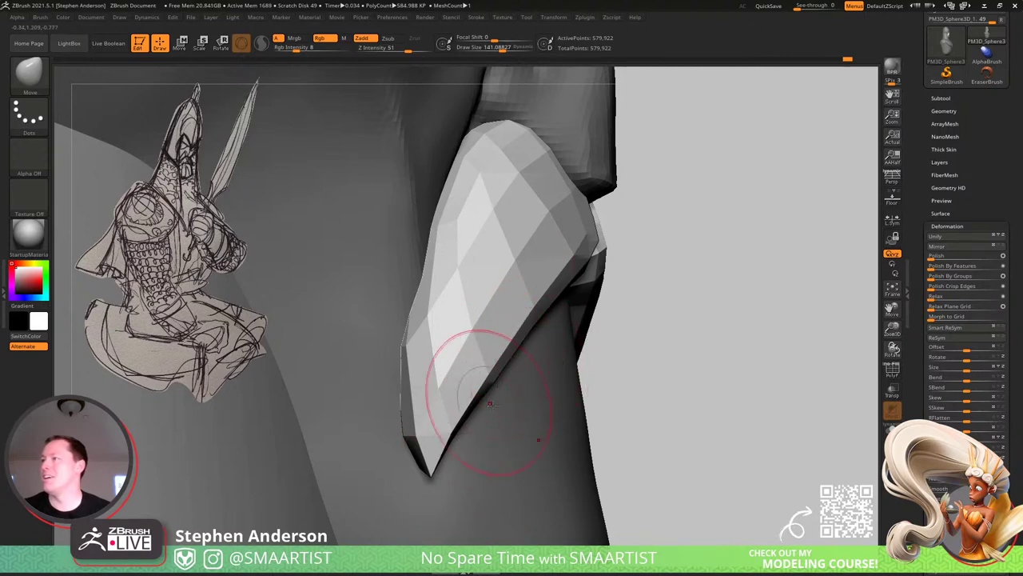
right_click_drag(518, 384, 727, 316, "ctrl")
right_click_drag(728, 315, 678, 331)
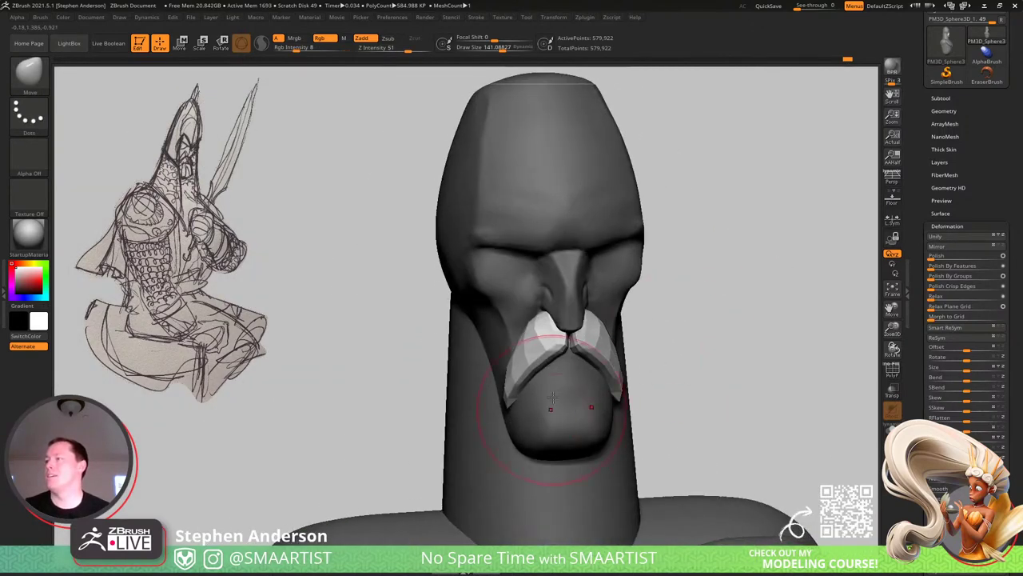
right_click_drag(553, 397, 519, 393)
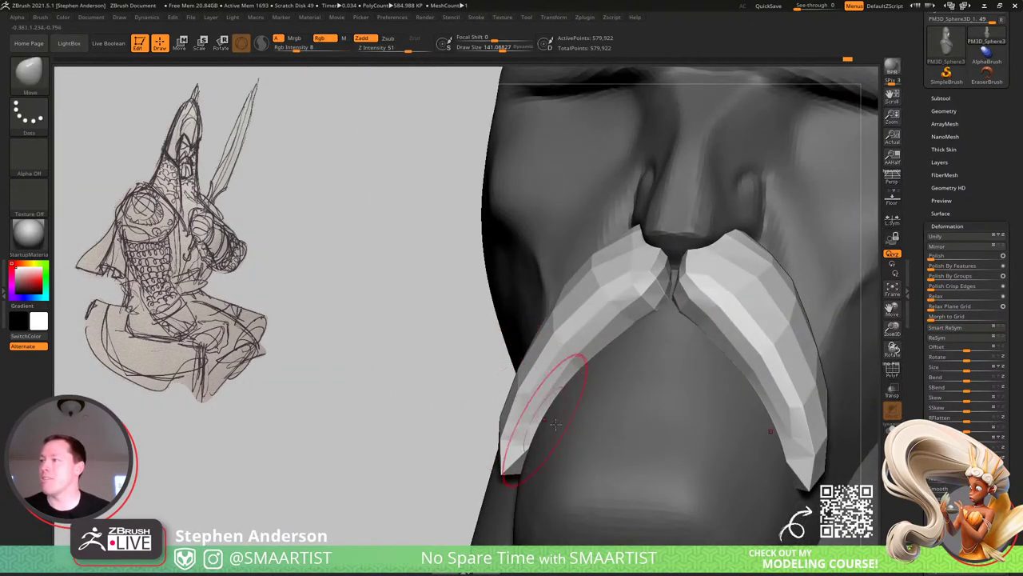
right_click_drag(556, 424, 490, 387, "ctrl")
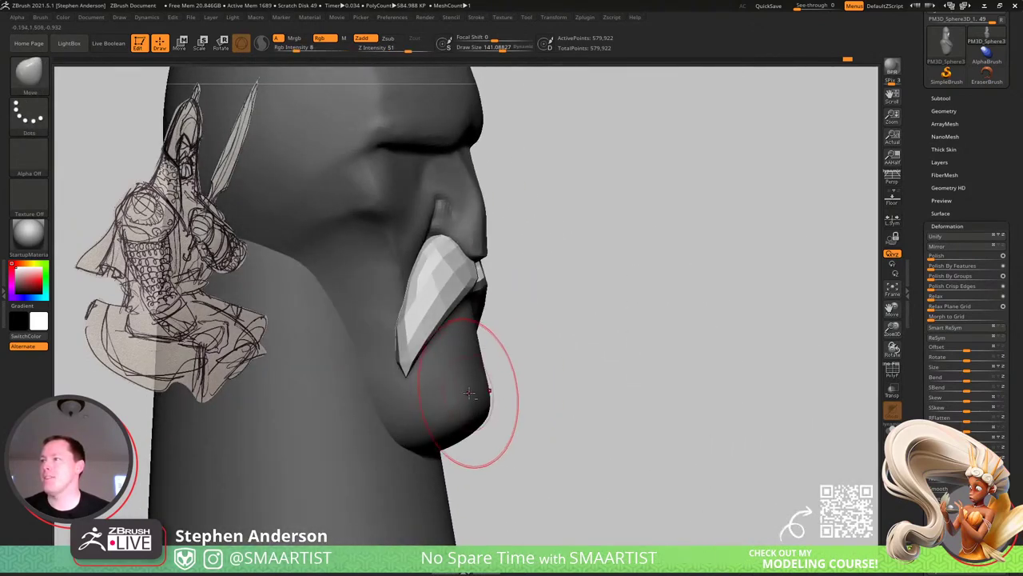
Clear the current mask and mask every part except the head, leaving the moustache and neck protected.
left_click_drag(543, 361, 568, 386, "ctrl")
key("w")
left_click(478, 401, "ctrl")
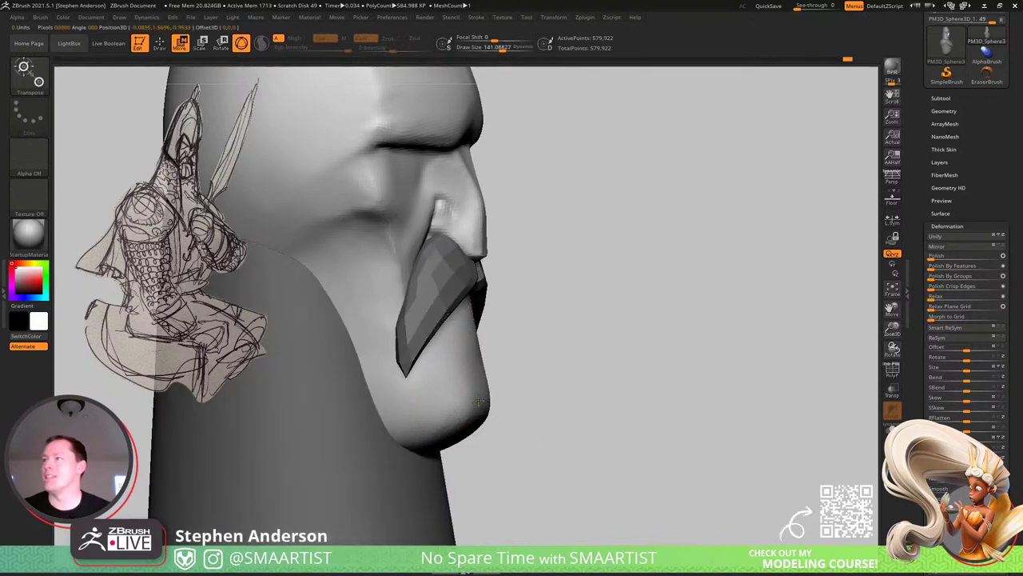
Pull the chin forward and slightly upward with the Move brush at a draw size of about 363, undoing the first attempt.
key("b")
key("m")
key("v")
right_click_drag(438, 379, 463, 379)
key("s")
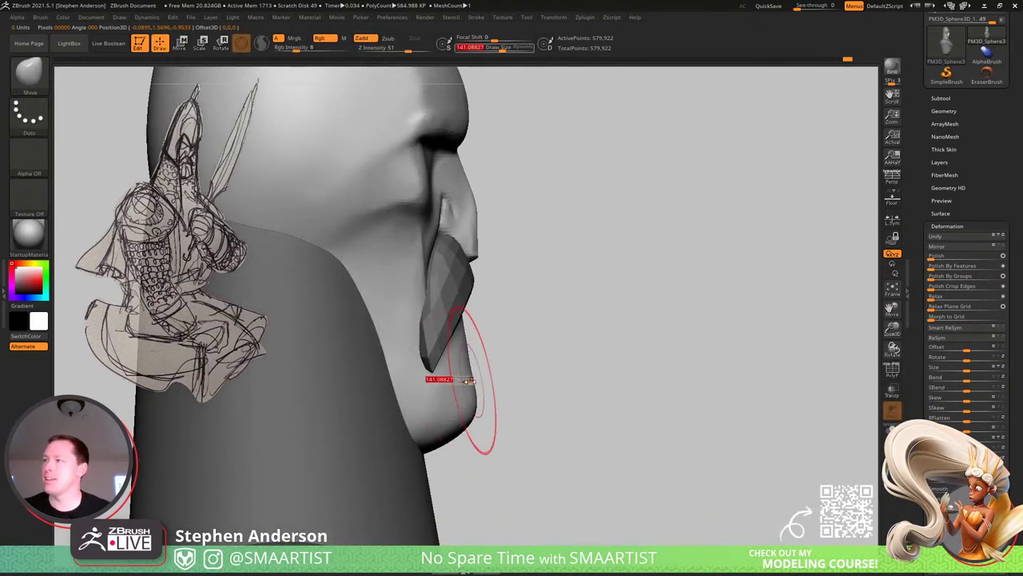
left_click_drag(471, 383, 484, 385)
left_click_drag(471, 411, 504, 398)
key("ctrl+z")
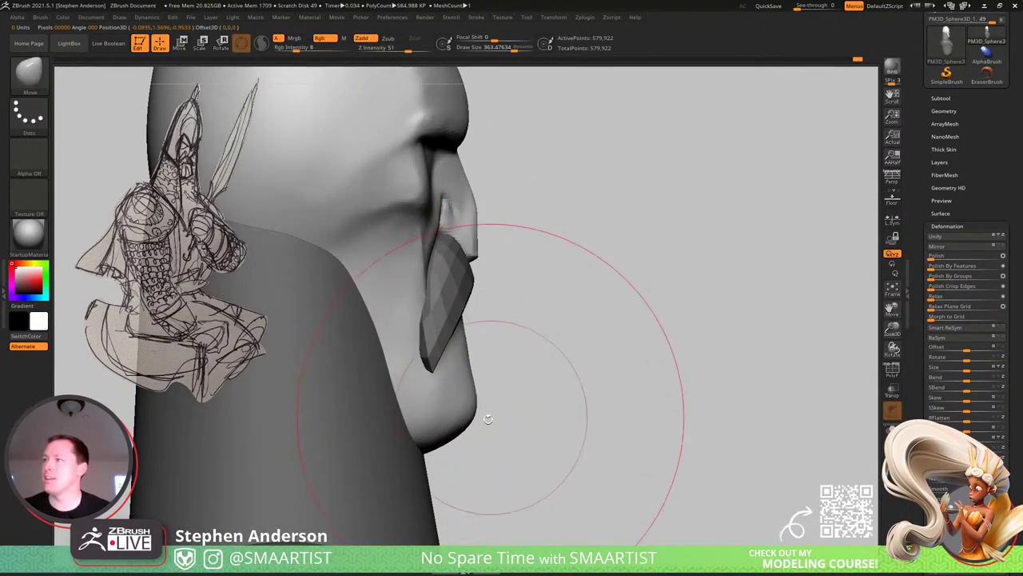
left_click_drag(464, 427, 509, 398)
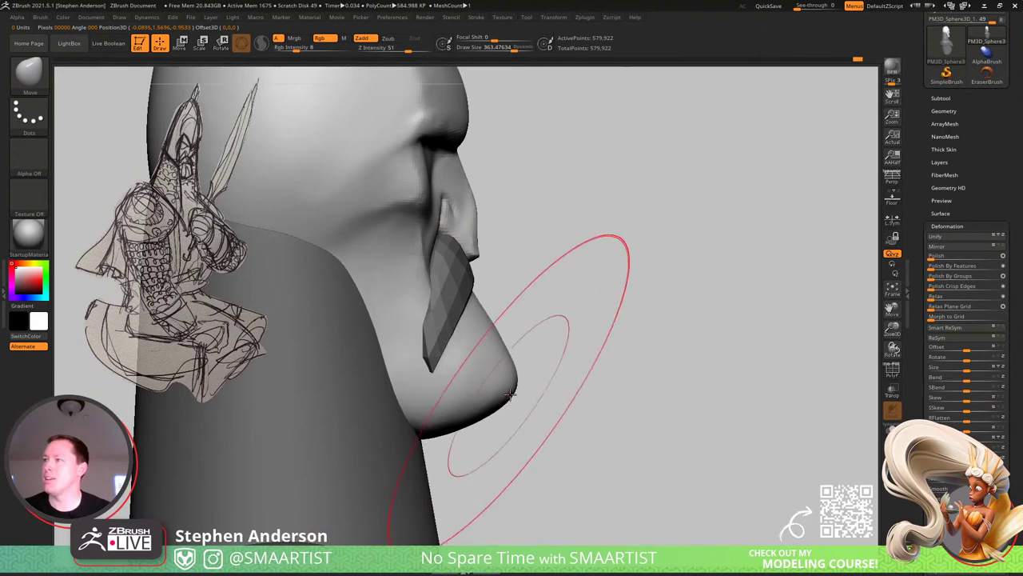
mouse_move(507, 393)
right_mouse_down()
mouse_move(473, 386)
mouse_move(490, 377)
right_mouse_up()
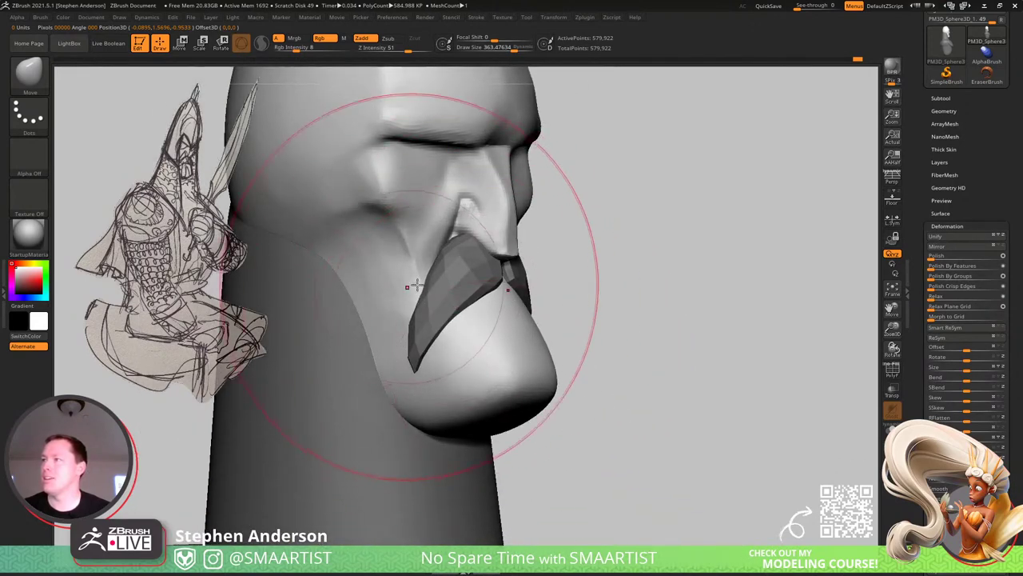
Nudge the cheek surface beside the moustache slightly backward with the Move brush at a draw size of about 116.
right_click_drag(419, 285, 432, 305)
key("s")
left_click_drag(432, 306, 415, 297)
key("s")
left_click_drag(429, 306, 420, 306)
left_click_drag(421, 298, 413, 296)
right_click_drag(466, 310, 445, 306)
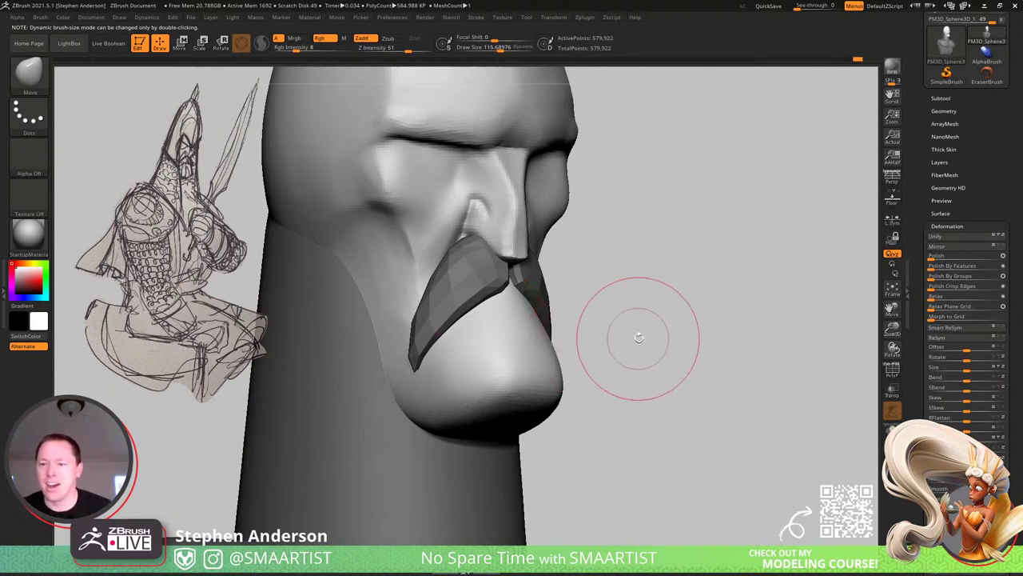
Crease the edge between the chin's front and underside with the Pinch brush at a draw size of about 56, and smooth its outer end.
right_click_drag(679, 329, 658, 327, "ctrl")
right_click_drag(521, 388, 566, 414, "ctrl")
key("b")
key("p")
key("i")
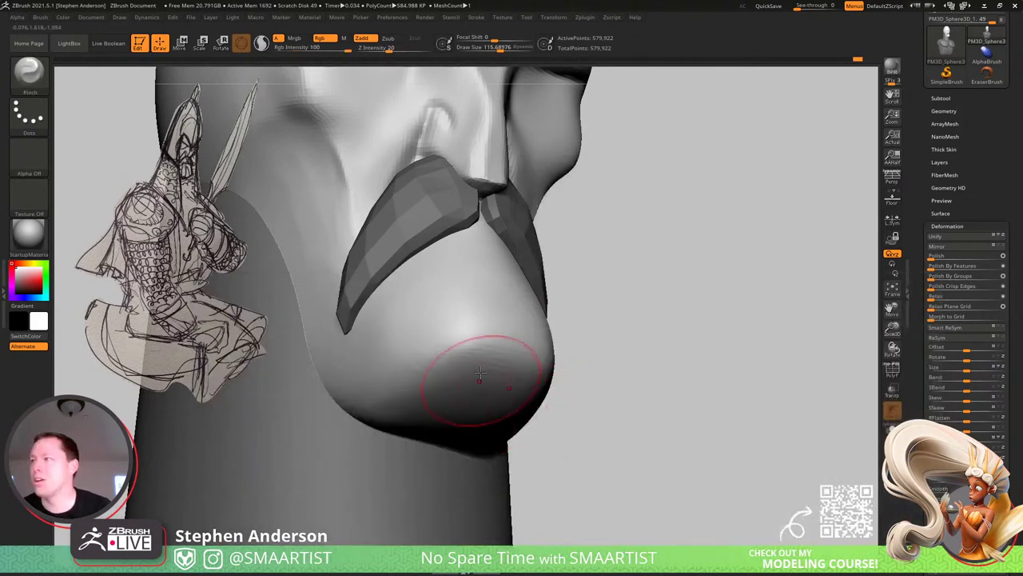
key("s")
left_click_drag(513, 338, 422, 356)
left_click_drag(363, 398, 426, 389, "shift")
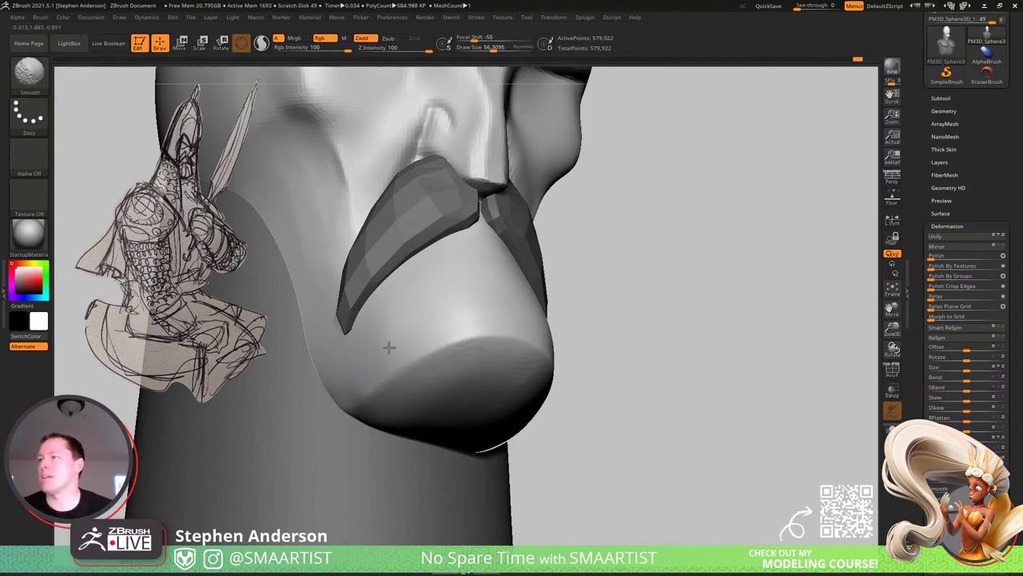
Examine the whole bust from several angles, comparing the chin and head proportions with the reference sketch.
mouse_move(389, 348)
right_mouse_down()
mouse_move(385, 407)
mouse_move(466, 434)
mouse_move(458, 361)
mouse_move(490, 427)
right_mouse_up()
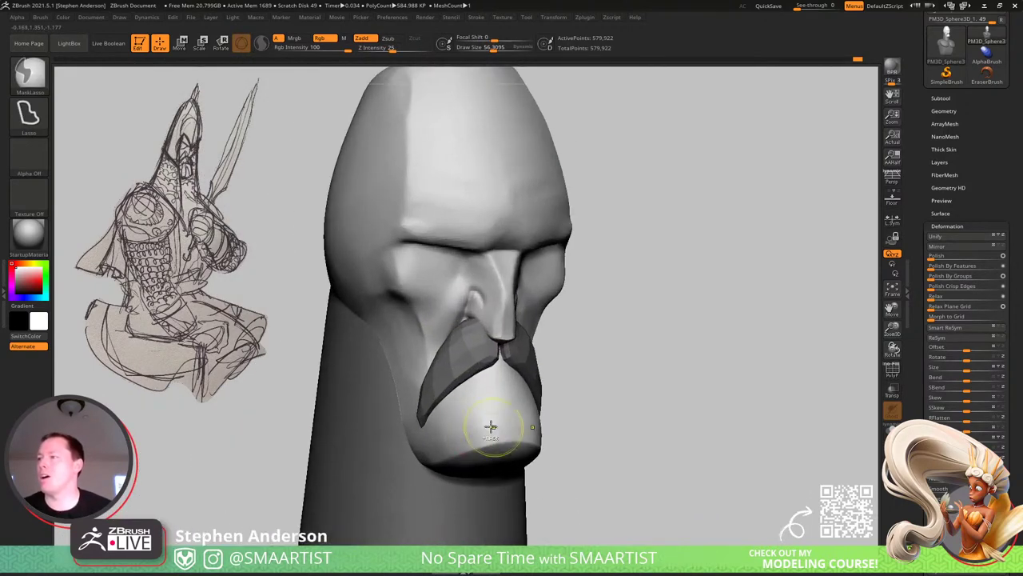
mouse_move(556, 415)
right_mouse_down()
mouse_move(610, 359)
mouse_move(551, 356)
mouse_move(574, 378)
right_mouse_up()
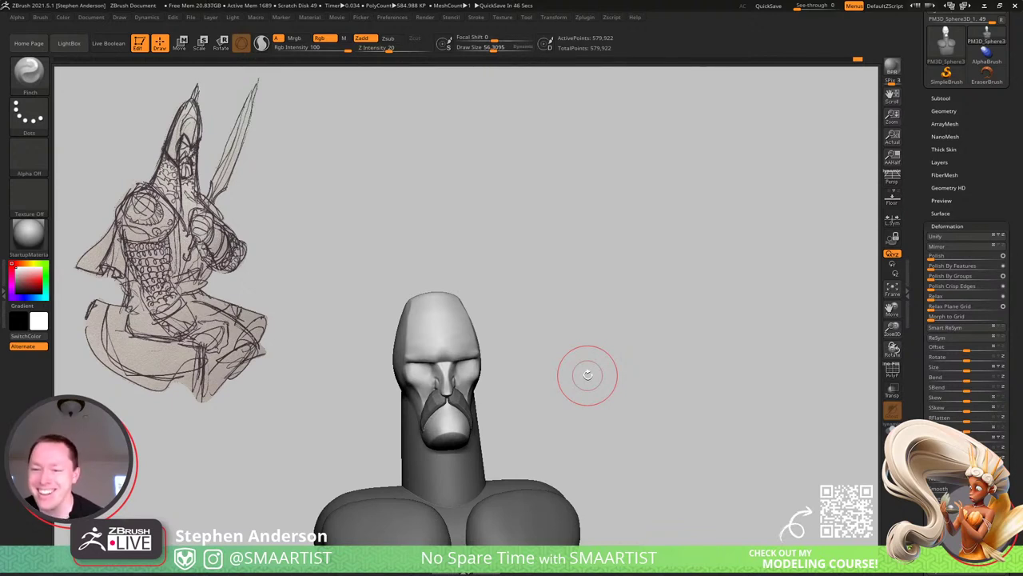
left_click_drag(552, 384, 574, 393)
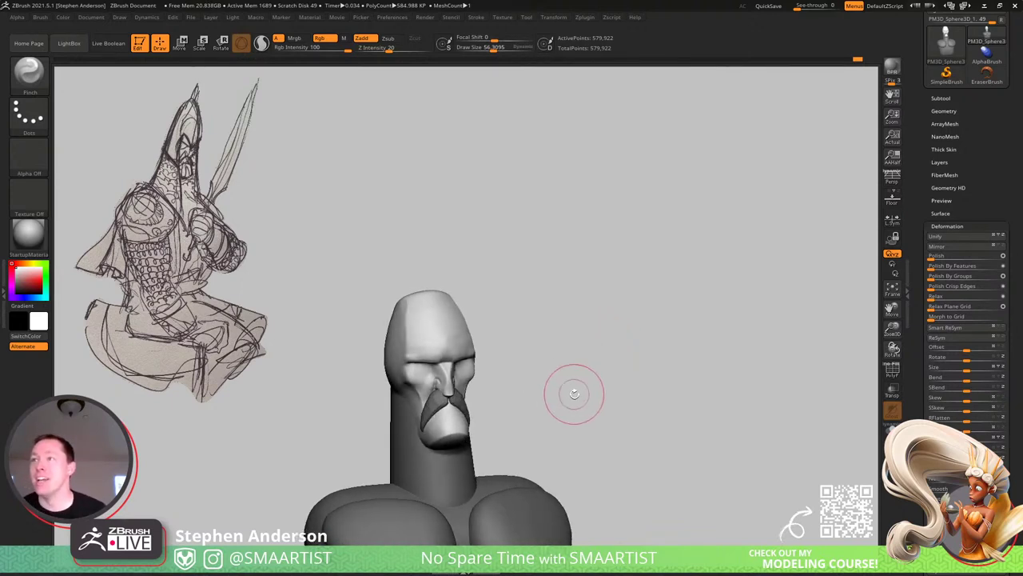
left_click_drag(498, 411, 612, 333)
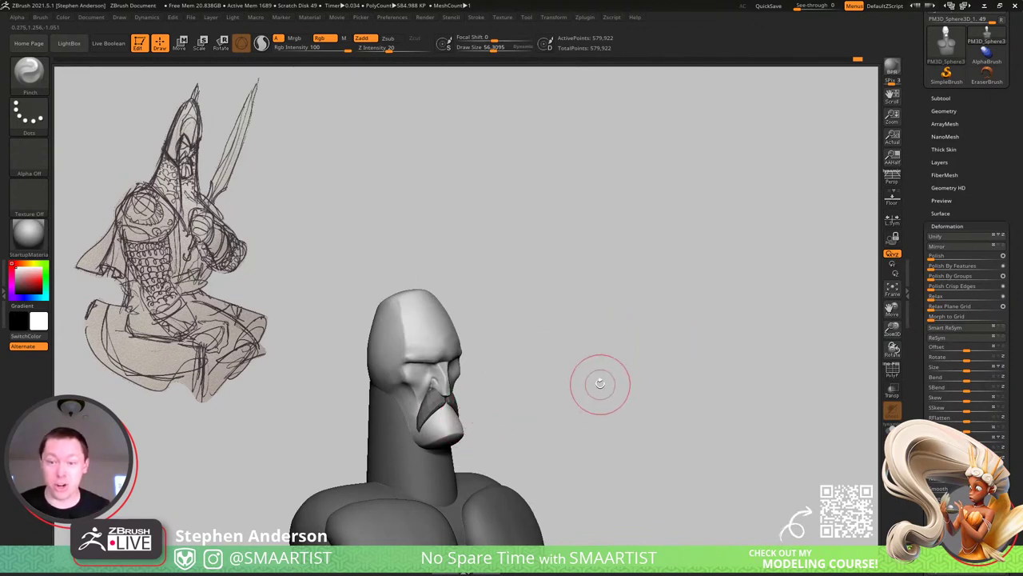
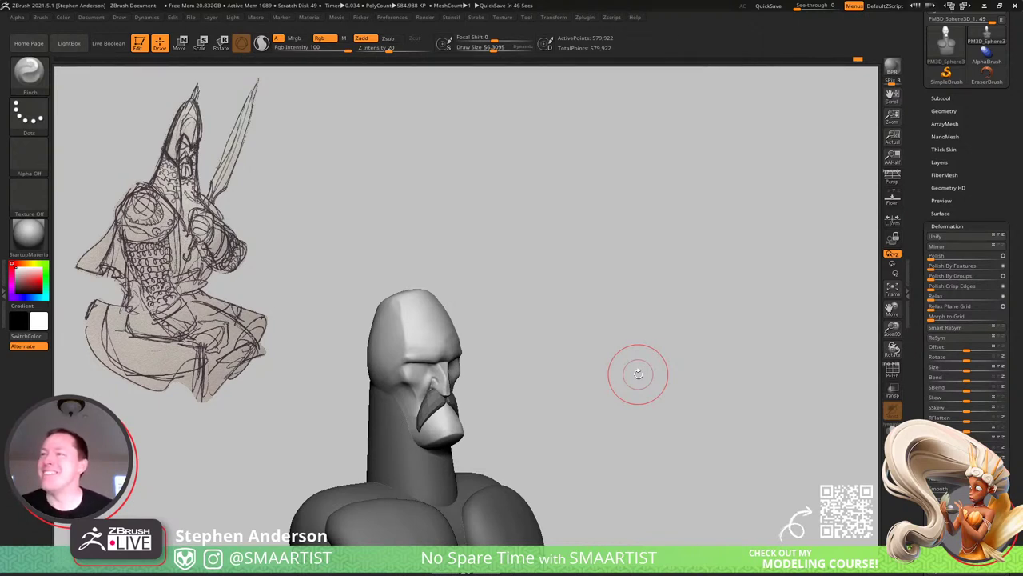
left_click_drag(533, 366, 586, 423)
mouse_move(599, 371)
left_mouse_down()
mouse_move(578, 309)
mouse_move(551, 334)
mouse_move(581, 303)
mouse_move(552, 292)
left_mouse_up()
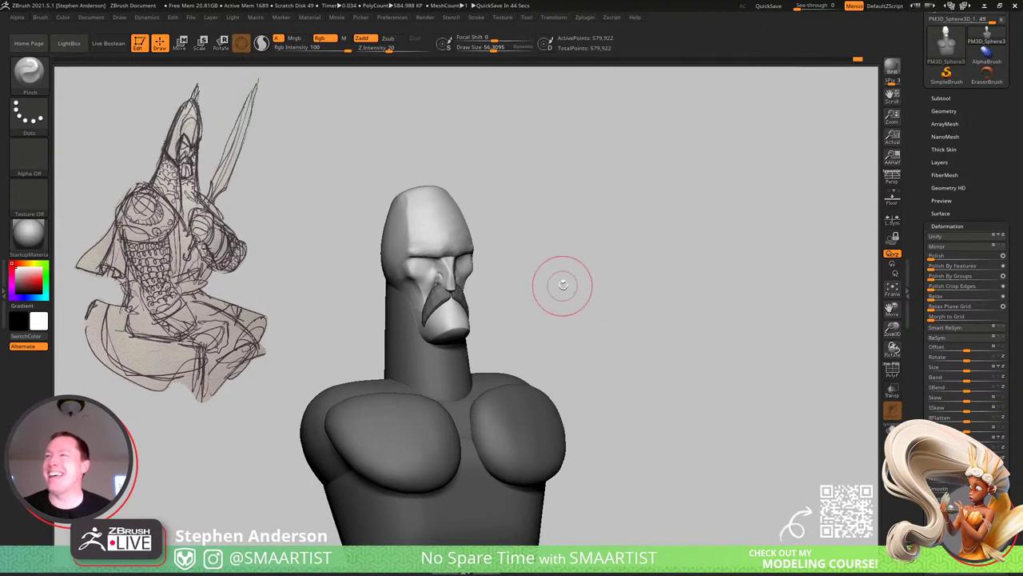
left_click_drag(560, 283, 554, 270)
mouse_move(554, 270)
right_mouse_down()
mouse_move(536, 296)
mouse_move(551, 350)
mouse_move(540, 257)
right_mouse_up()
Clear the mask from the entire bust.
mouse_move(613, 208)
left_mouse_down("ctrl")
mouse_move(632, 248)
mouse_move(720, 311)
left_mouse_up("ctrl")
right_click_drag(696, 320, 581, 227, "ctrl")
right_click_drag(580, 226, 545, 232)
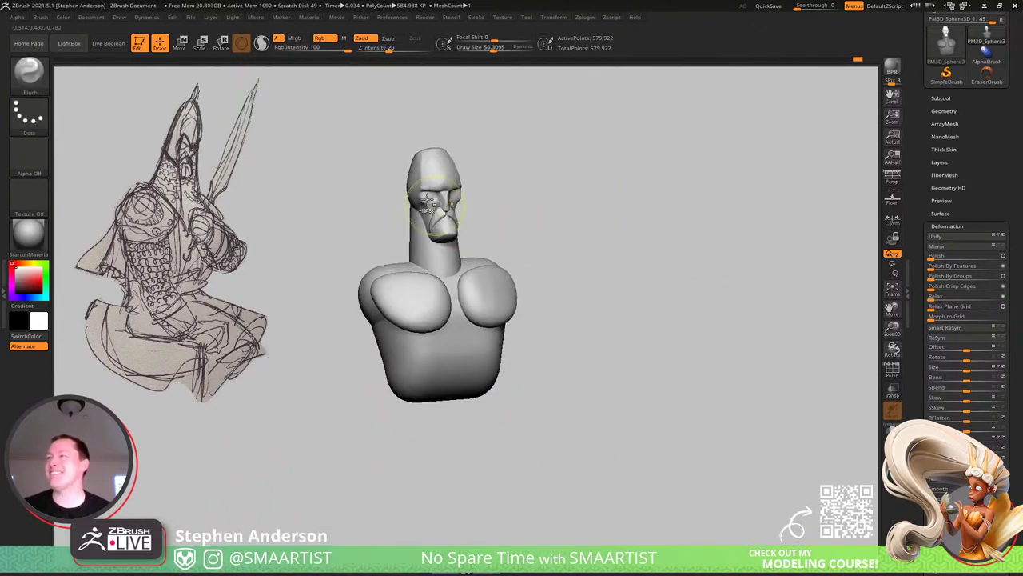
mouse_move(463, 200)
right_mouse_down("ctrl")
mouse_move(562, 349)
mouse_move(520, 324)
right_mouse_up("ctrl")
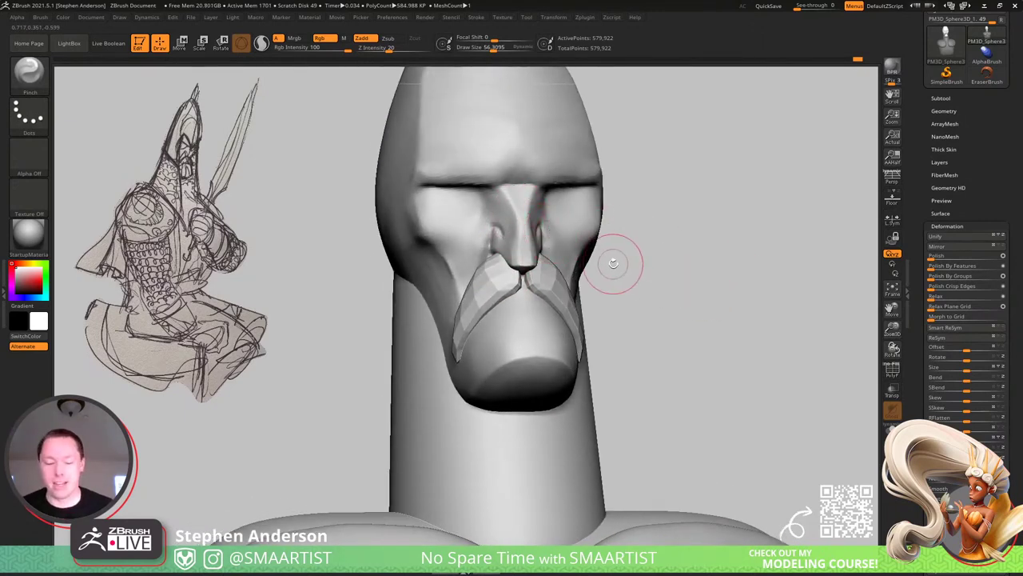
key("b")
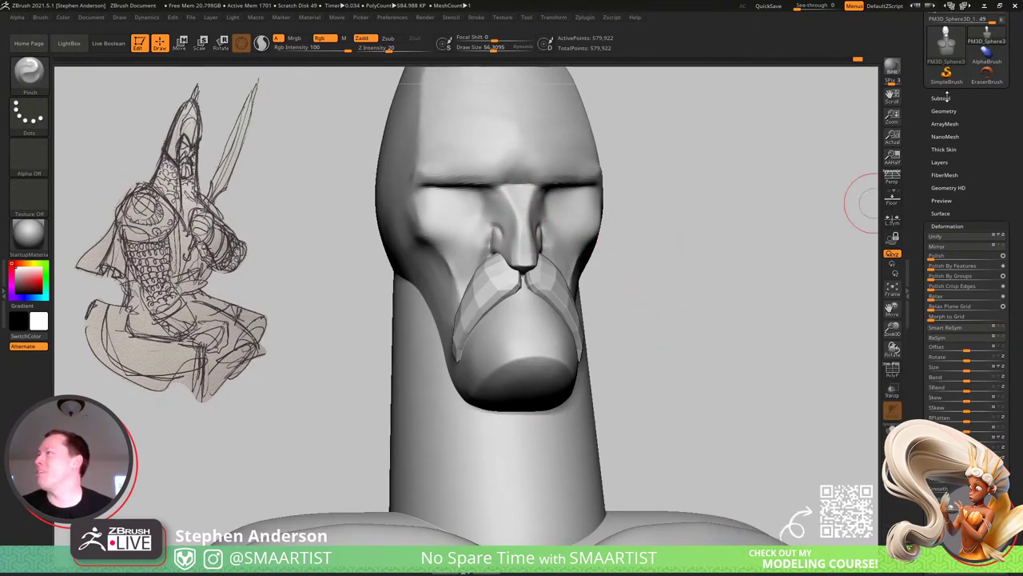
Duplicate the bust subtool twice and hide the original.
left_click(941, 97)
key("ctrl+shift+d")
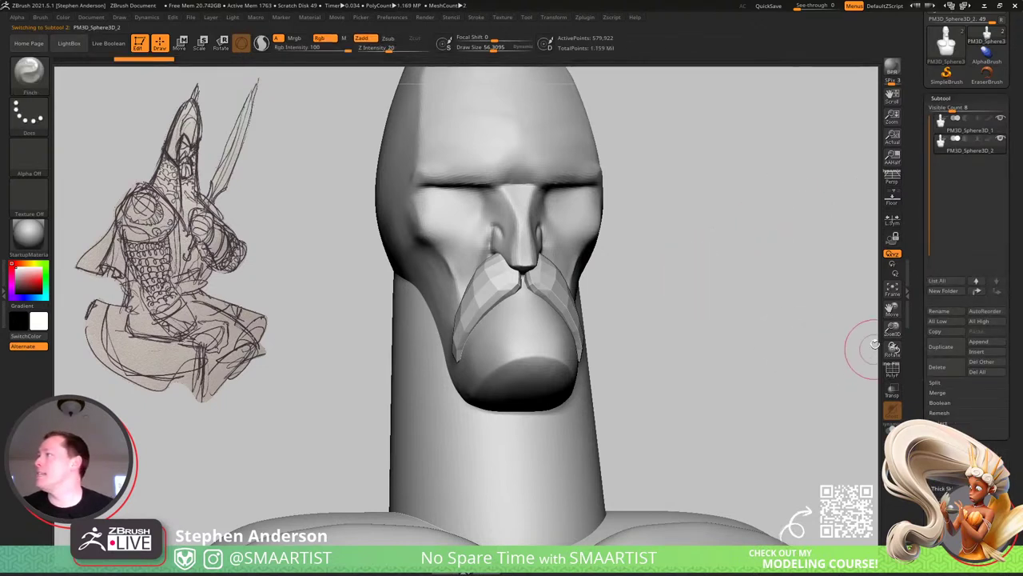
key("ctrl")
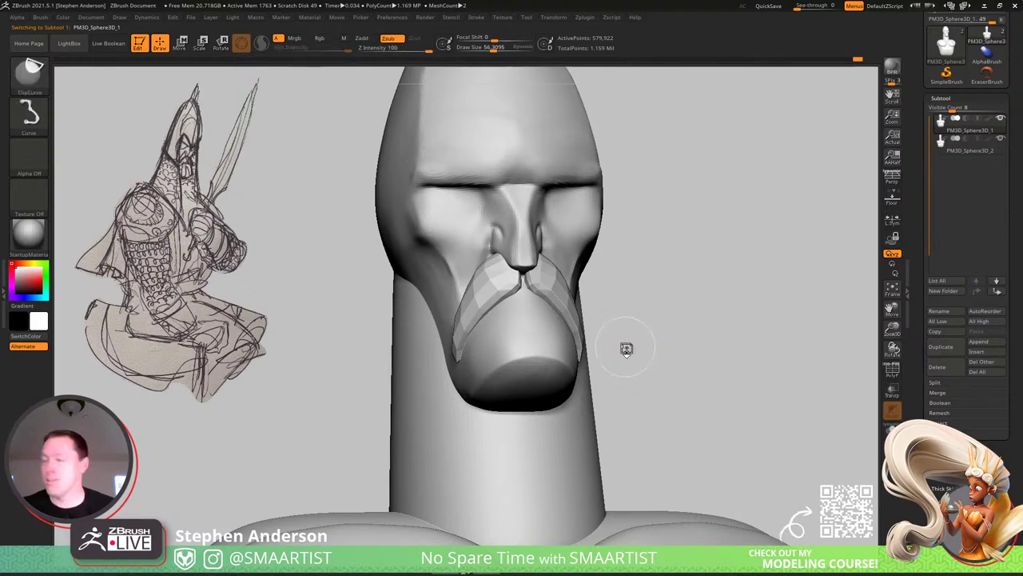
key("ctrl+shift+d")
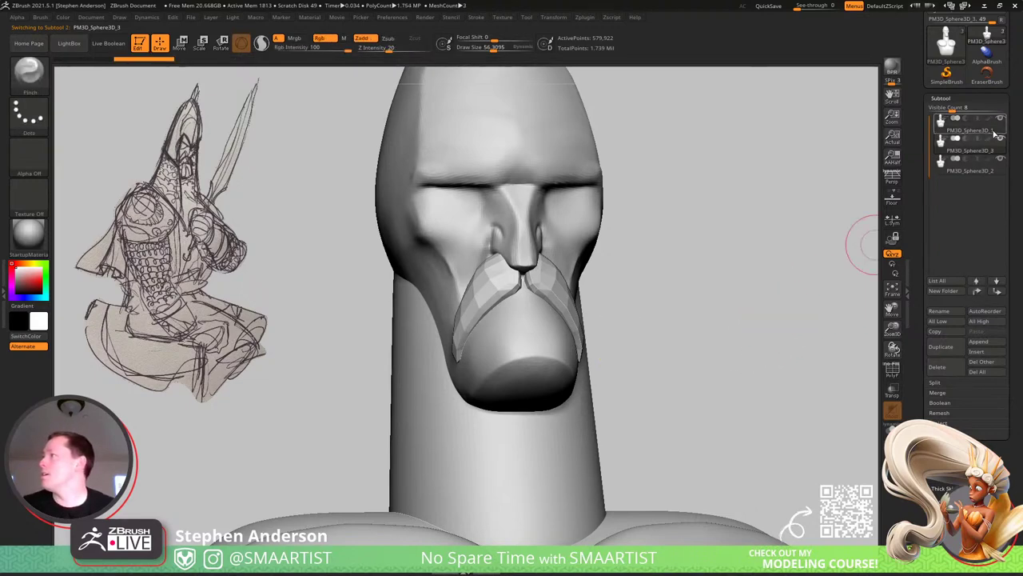
Save the tool as ManannanMacLir_01 in the _MacLir folder.
key("ctrl+s")
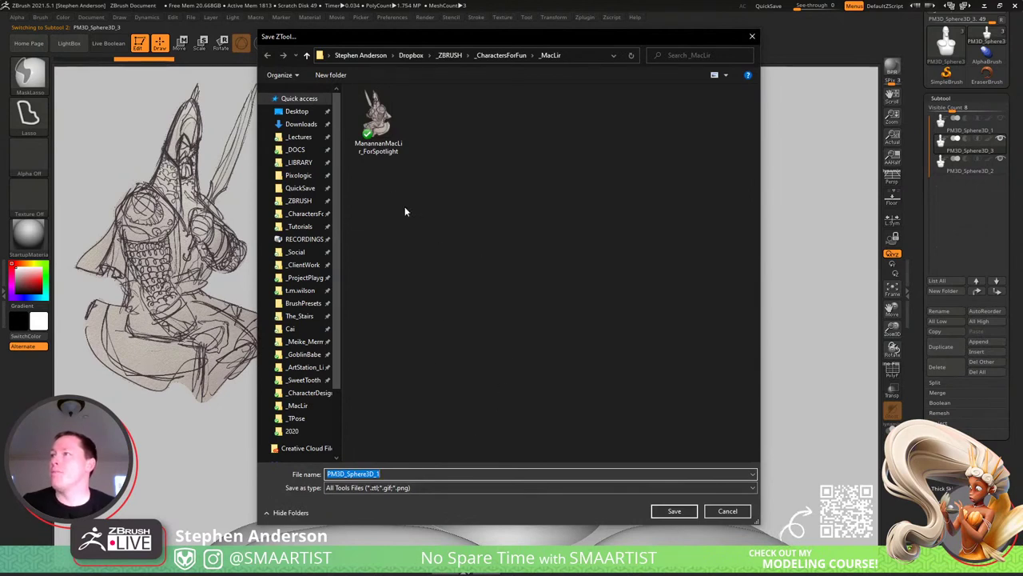
left_click(378, 122)
left_click(428, 474)
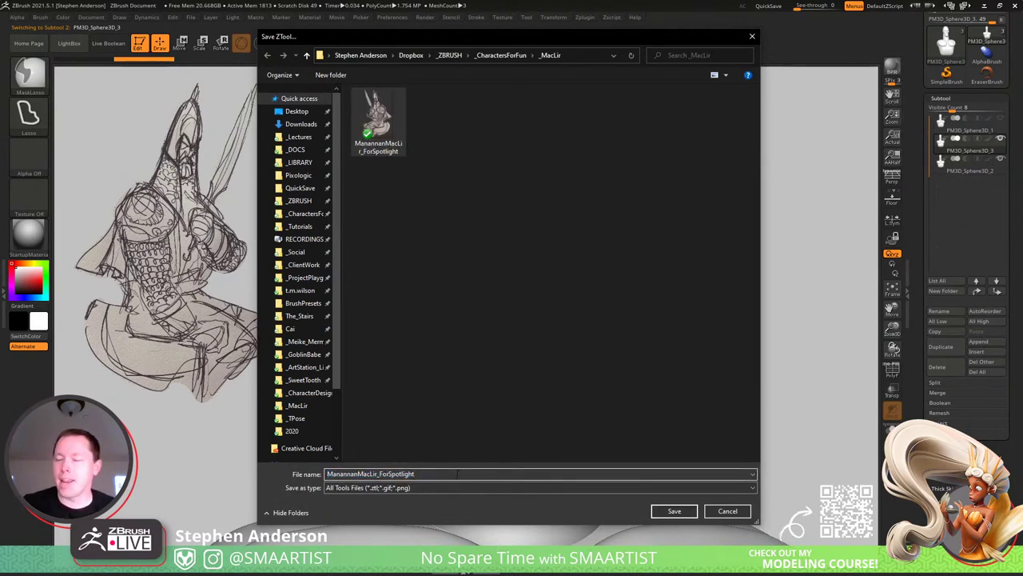
key("BackSpace")
key("BackSpace")
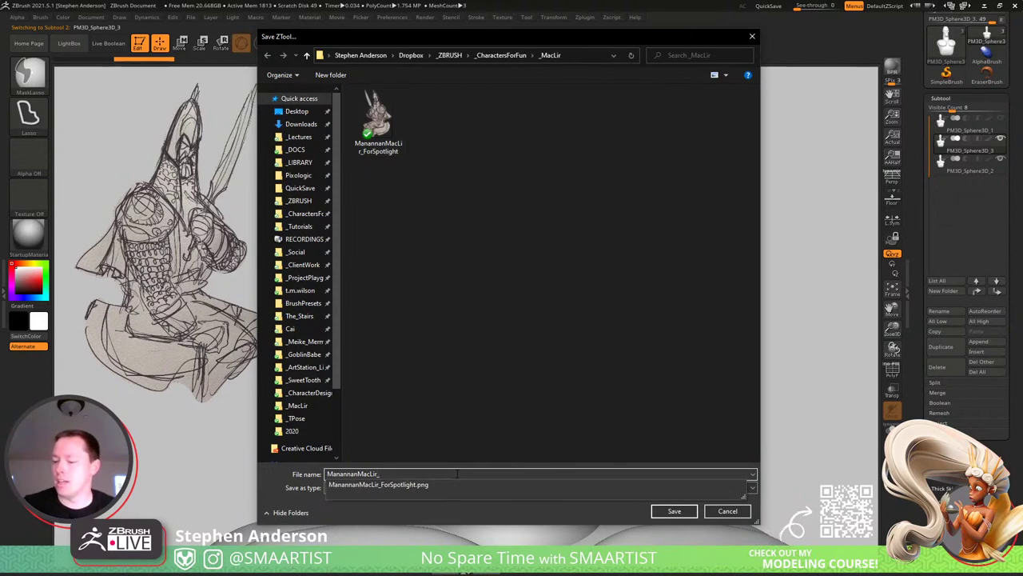
type("01")
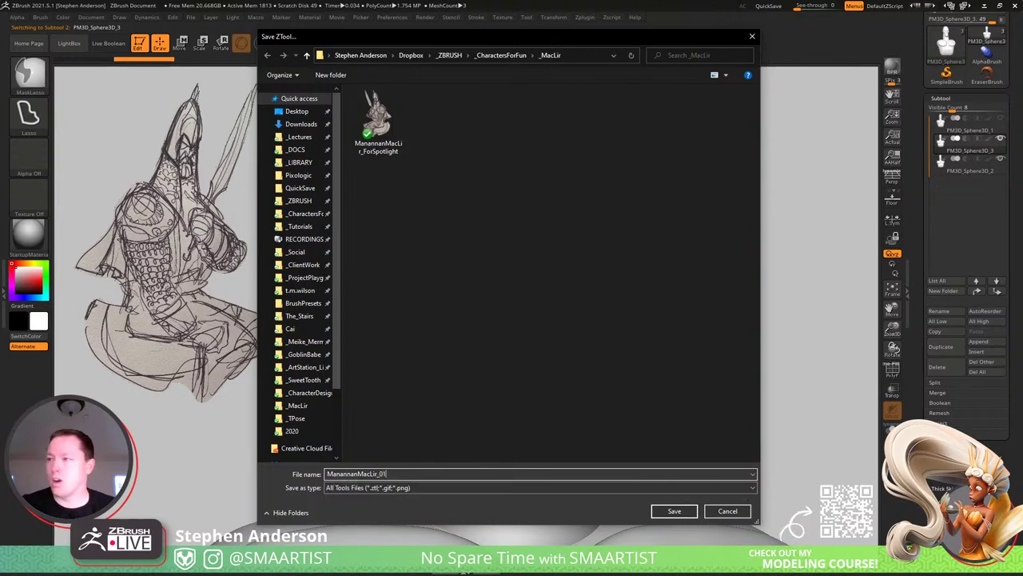
key("Return")
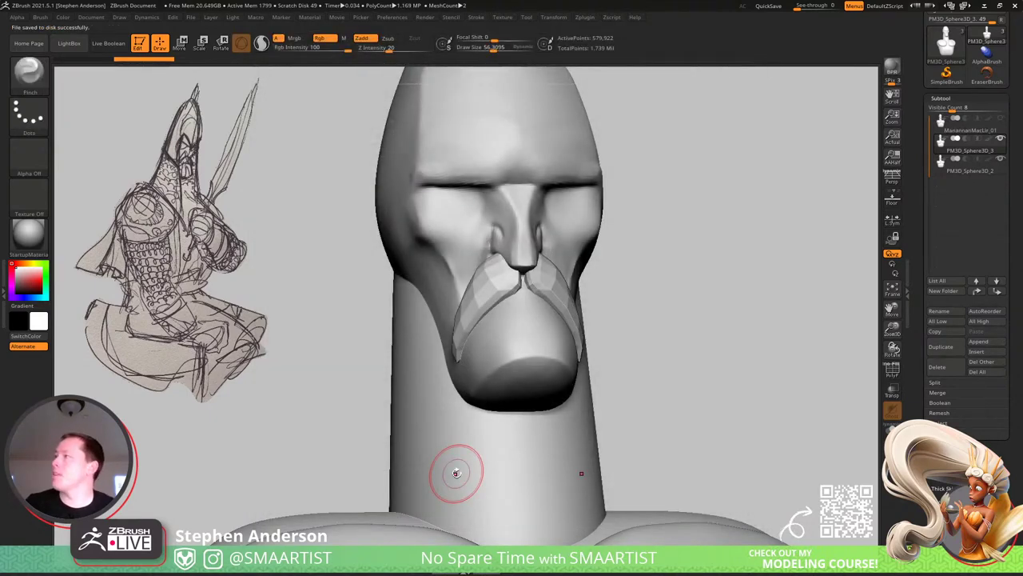
Rename the second subtool to Body and the third subtool to Helmet.
left_click(941, 311)
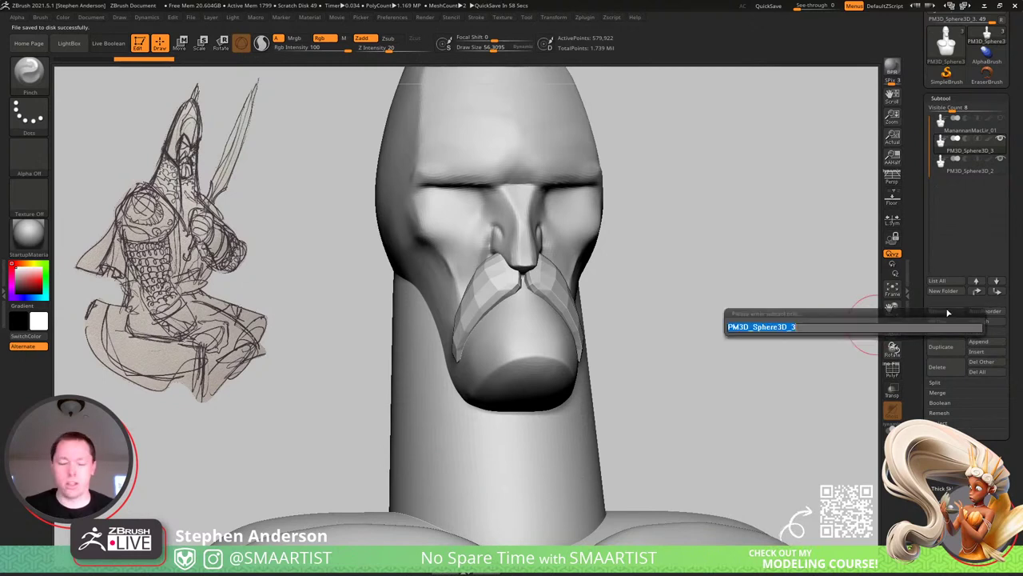
key("Return")
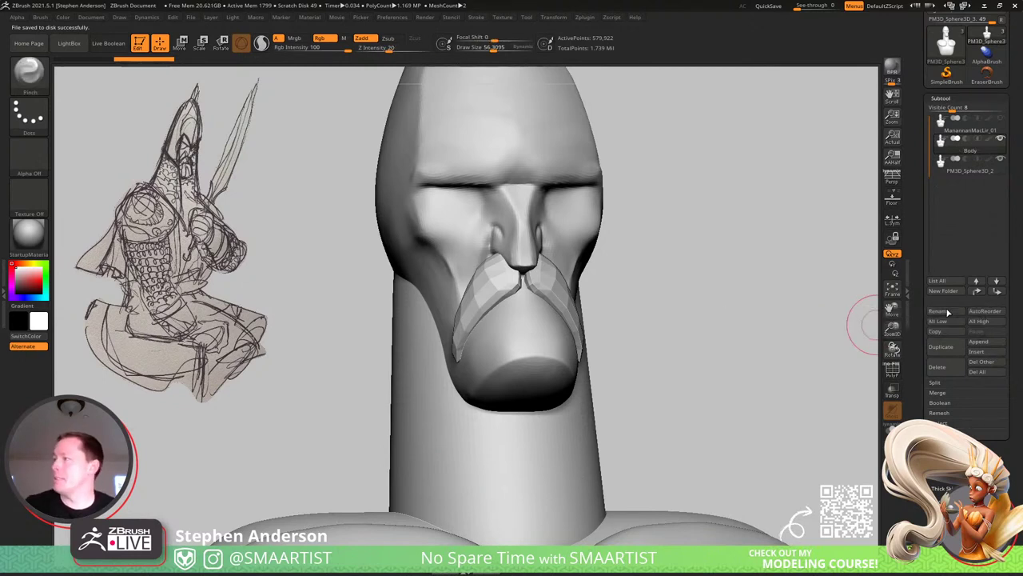
key("Down")
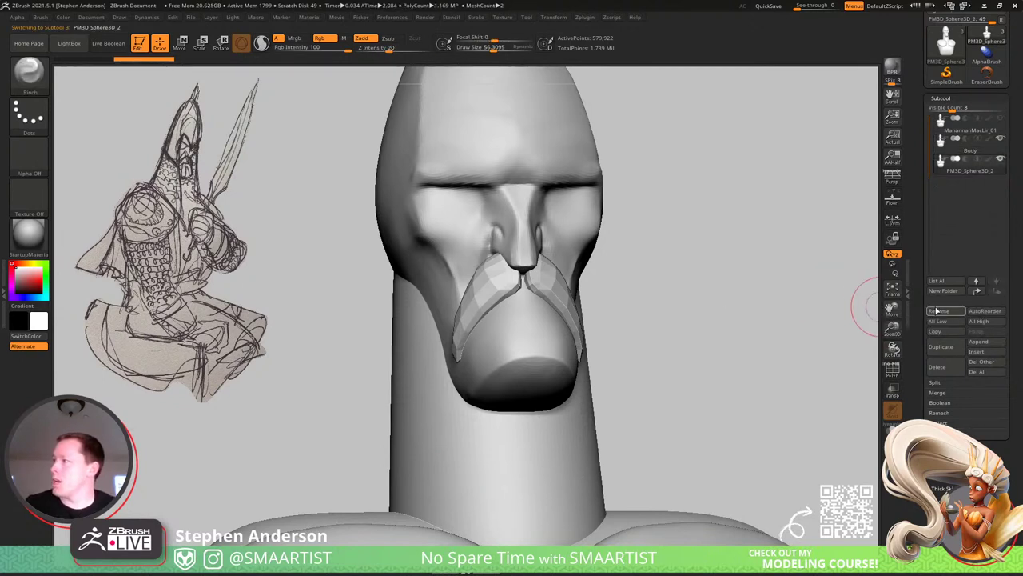
left_click(937, 310)
type("Hel")
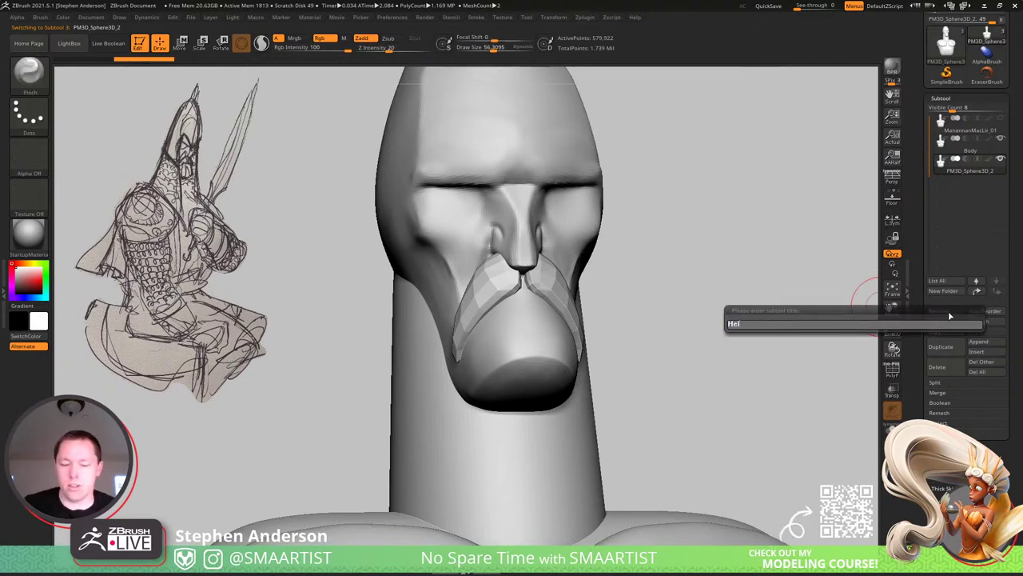
key("Return")
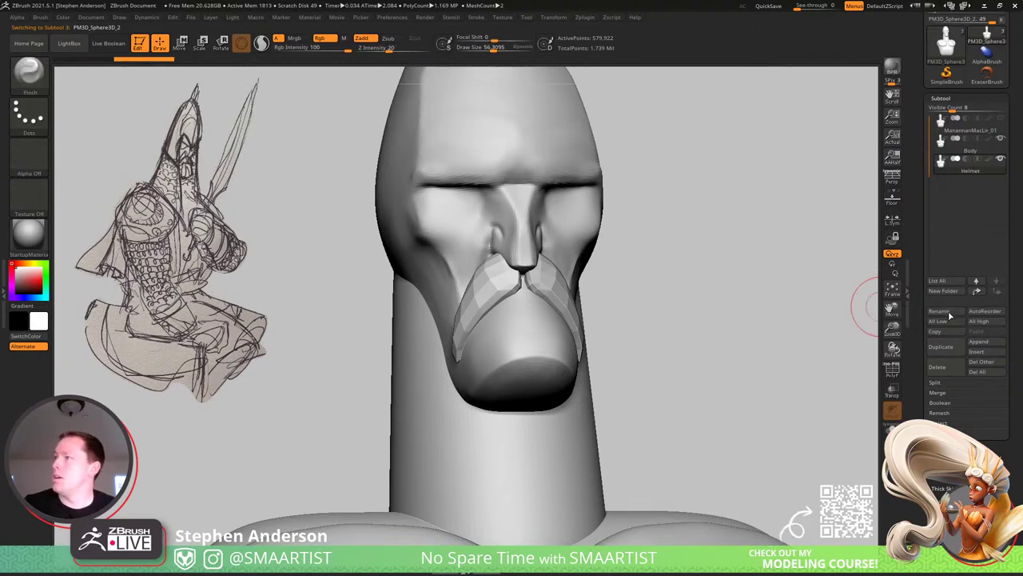
Replace the Helmet mesh with a QCube at a resolution of 2 on every axis, and turn on ghost transparency.
right_click_drag(784, 344, 701, 239, "ctrl")
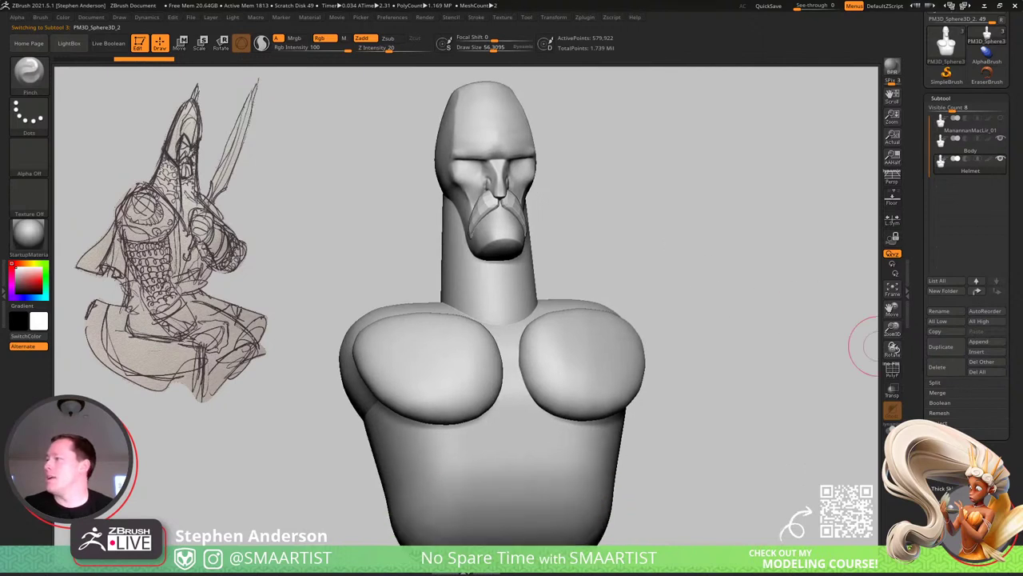
left_click_drag(1014, 360, 1014, 116)
scroll(968, 237, "down", 7)
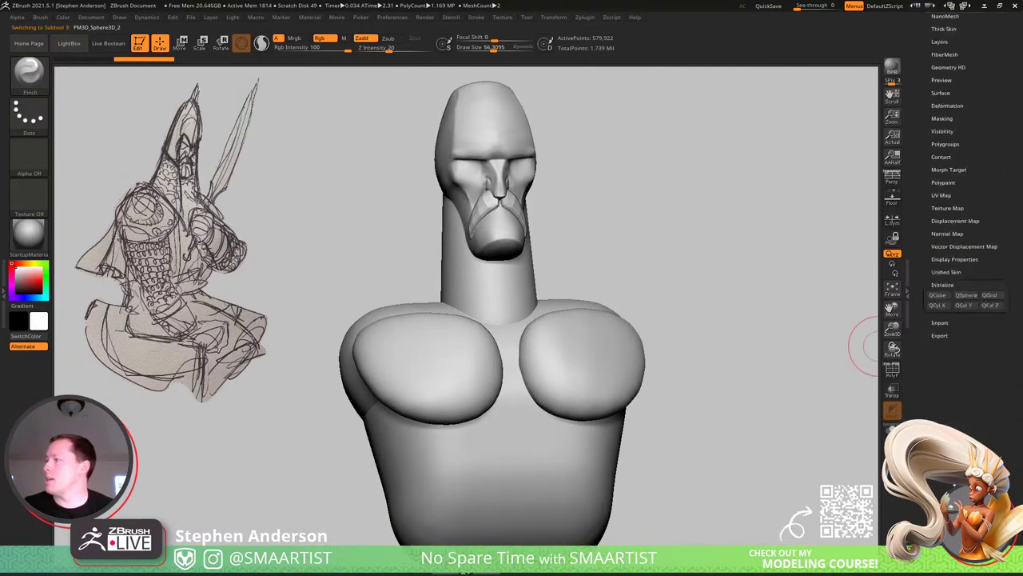
left_click(941, 175)
right_click_drag(628, 242, 694, 240)
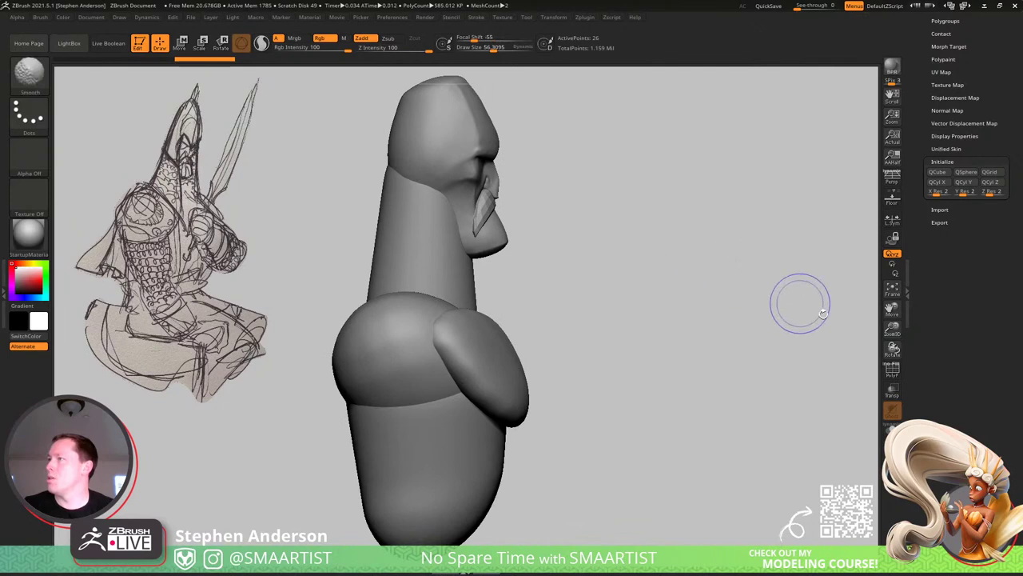
left_click(893, 392)
left_click_drag(583, 233, 594, 308)
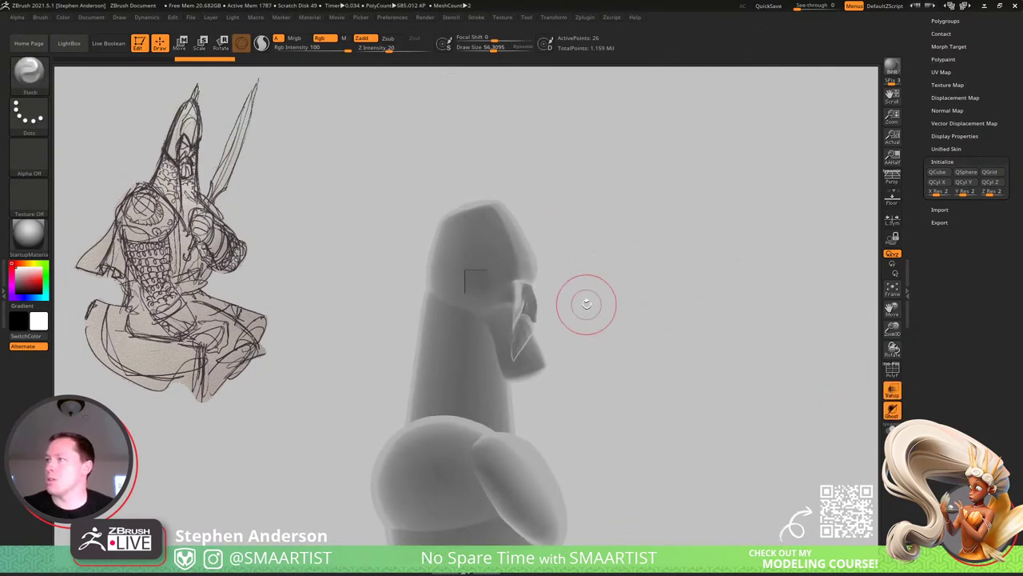
Scale the Body subtool down uniformly with the gizmo centred on the cube inside the head, undoing the first attempt.
key("Up")
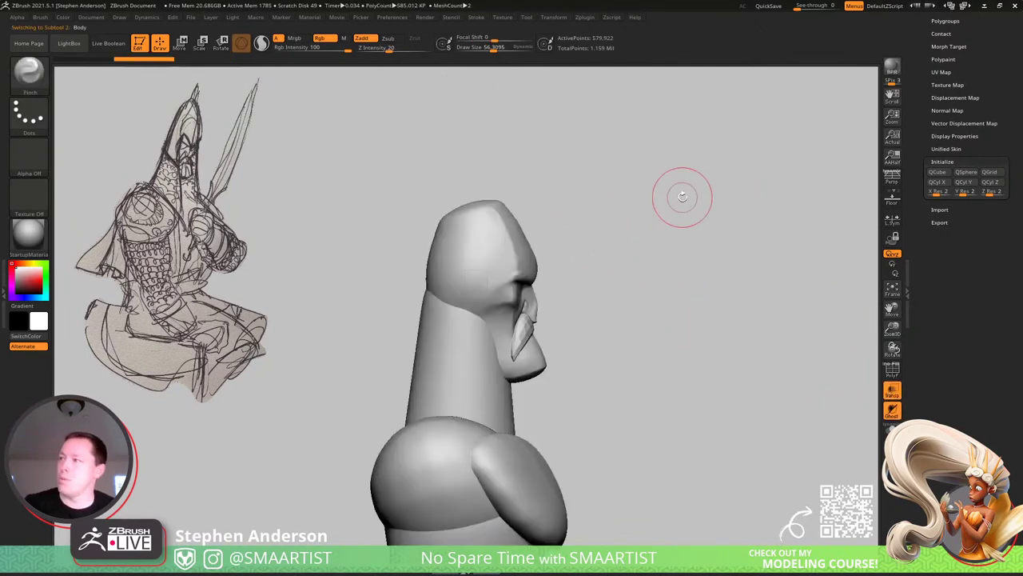
key("r")
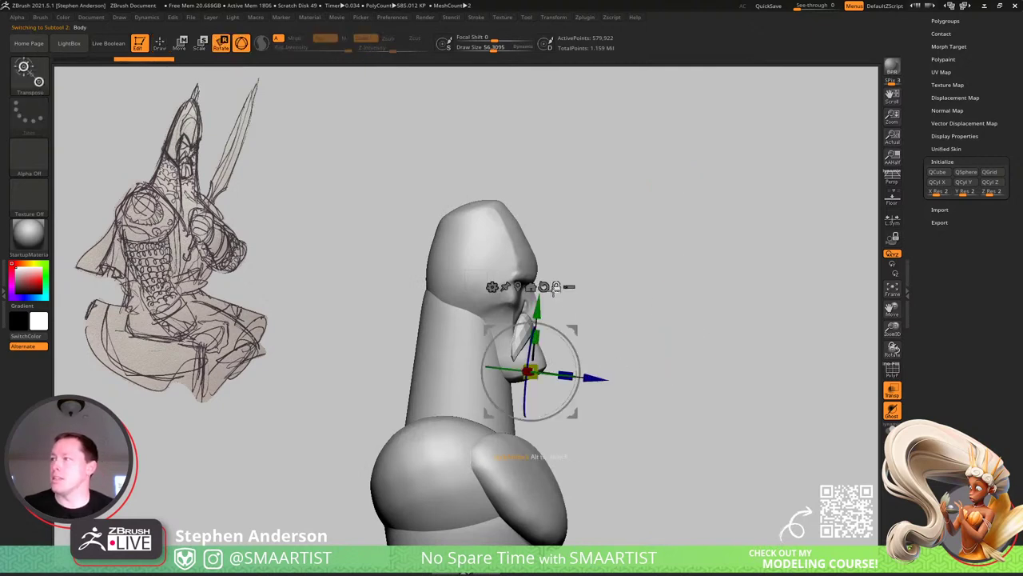
left_click(544, 288)
left_click_drag(574, 330, 522, 239, "alt")
left_click_drag(479, 280, 390, 301)
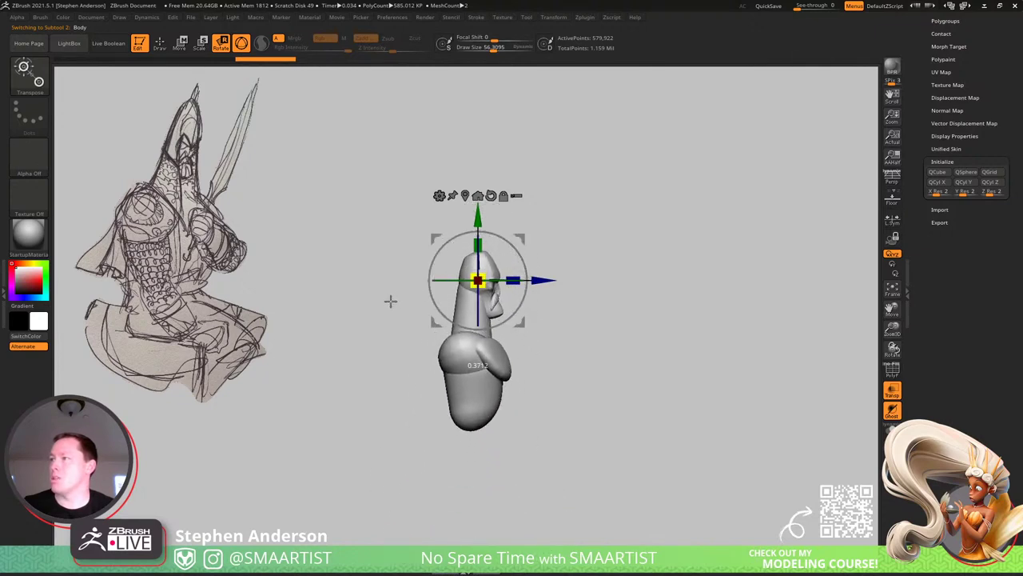
key("ctrl+z")
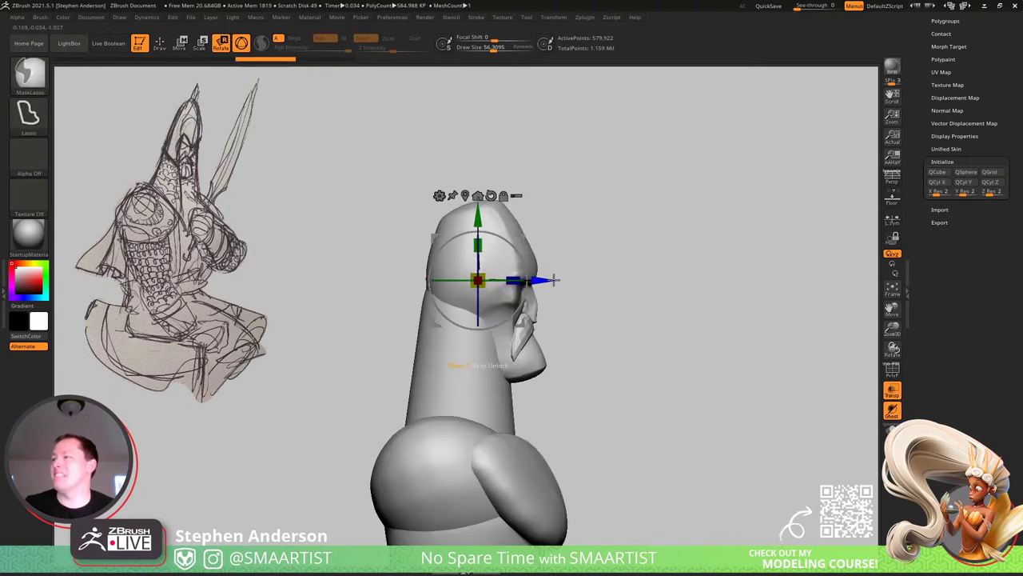
left_click_drag(477, 280, 409, 292)
right_click_drag(626, 302, 592, 302)
right_click_drag(592, 302, 766, 383, "ctrl")
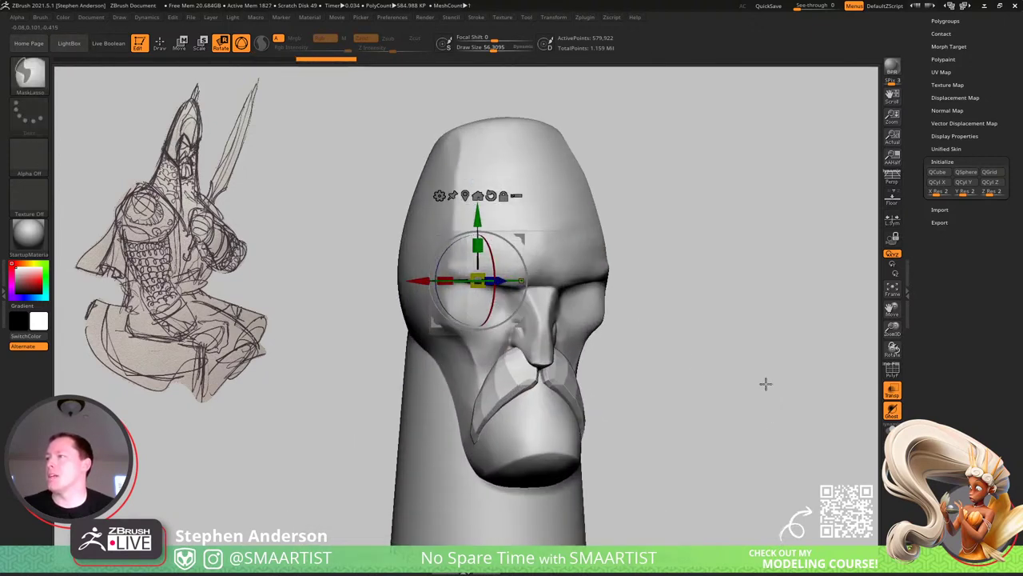
mouse_move(672, 289)
right_mouse_down()
mouse_move(645, 248)
mouse_move(742, 306)
right_mouse_up()
key("q")
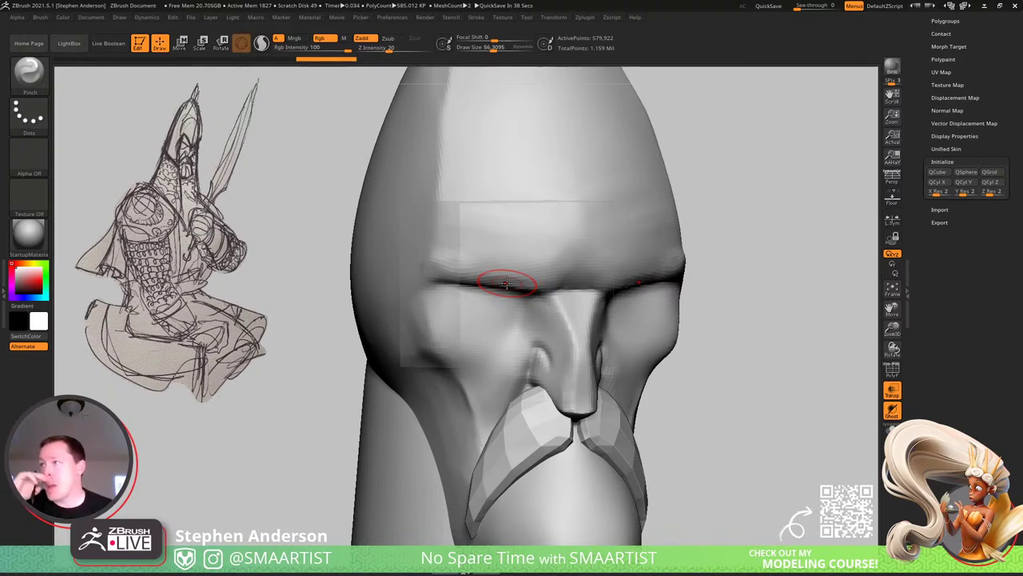
Try to remesh the Body with DynaMesh at resolution 128, and undo the result.
key("shift")
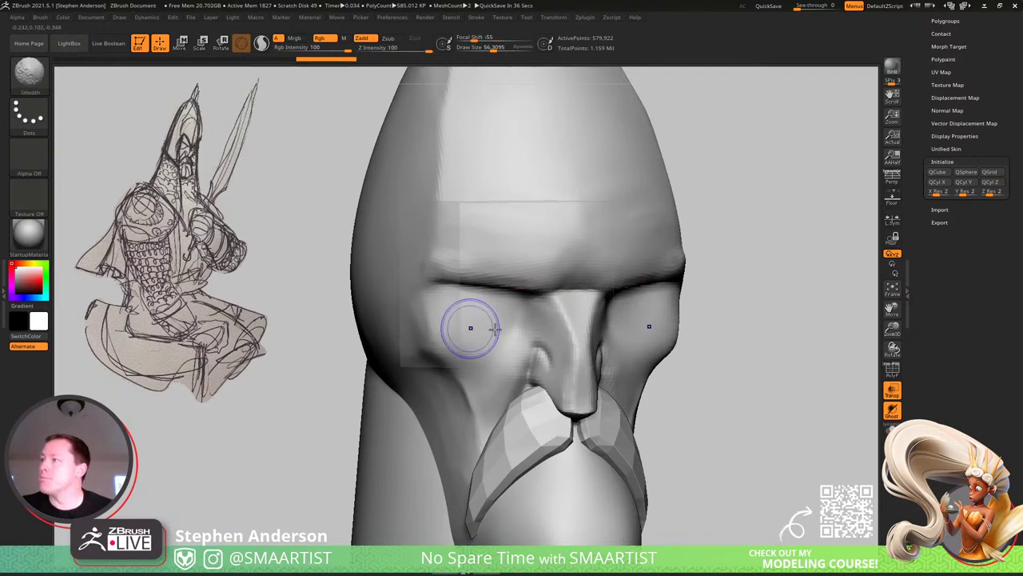
key("ctrl")
mouse_move(507, 228)
right_mouse_down("ctrl")
mouse_move(581, 236)
mouse_move(498, 234)
right_mouse_up("ctrl")
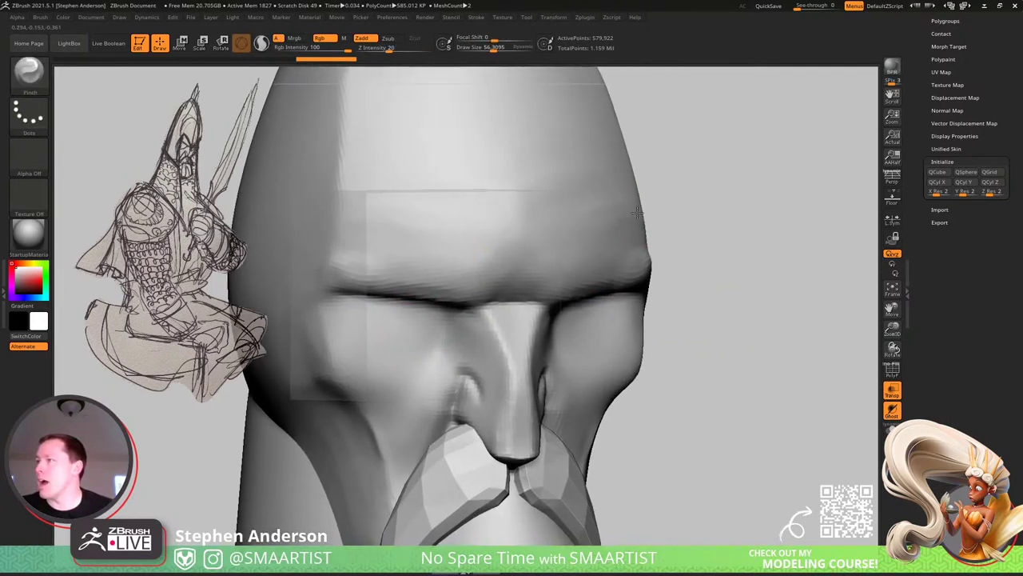
left_click_drag(726, 168, 790, 352, "ctrl")
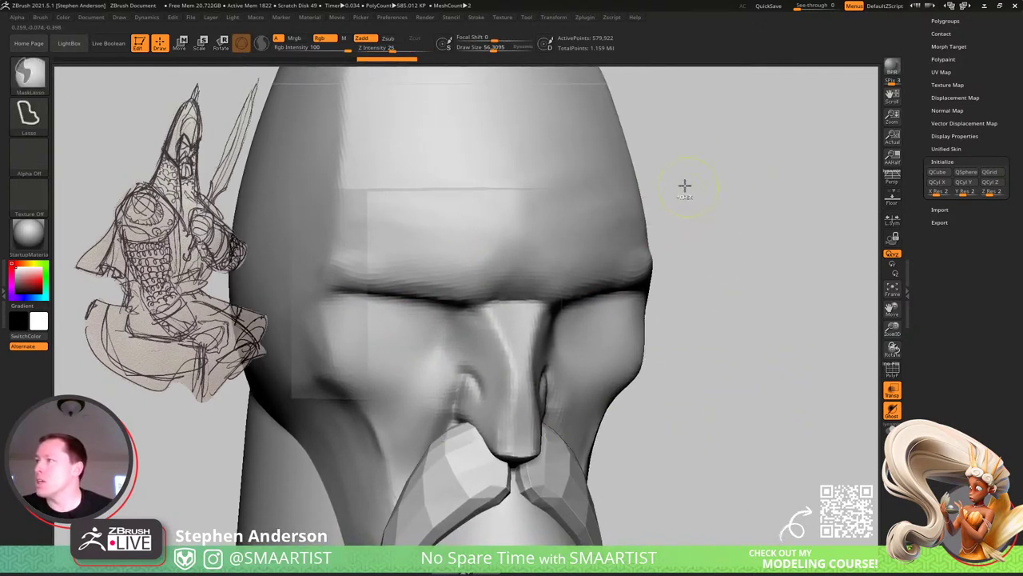
scroll(983, 120, "up", 5)
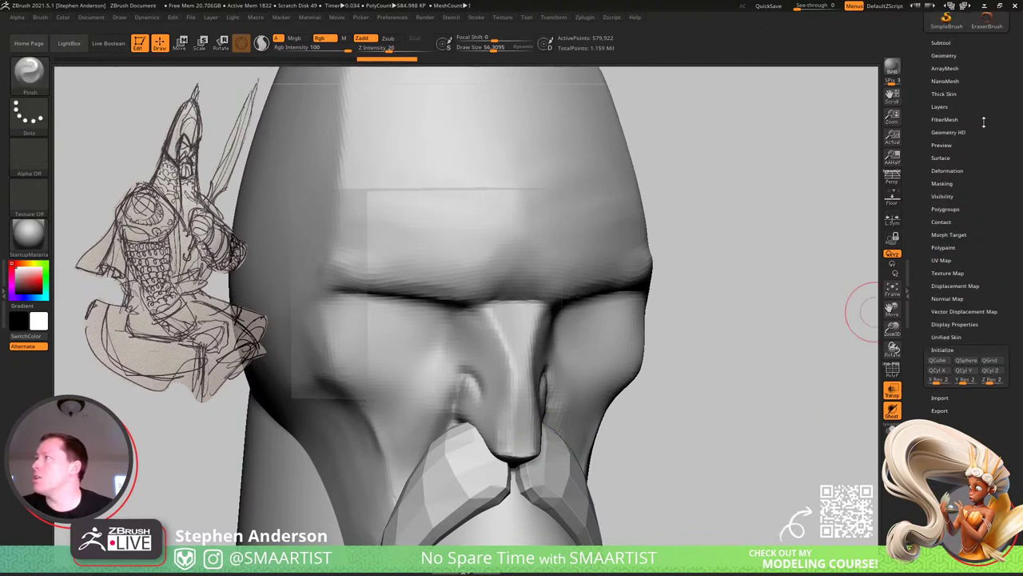
left_click(944, 56)
left_click(952, 216)
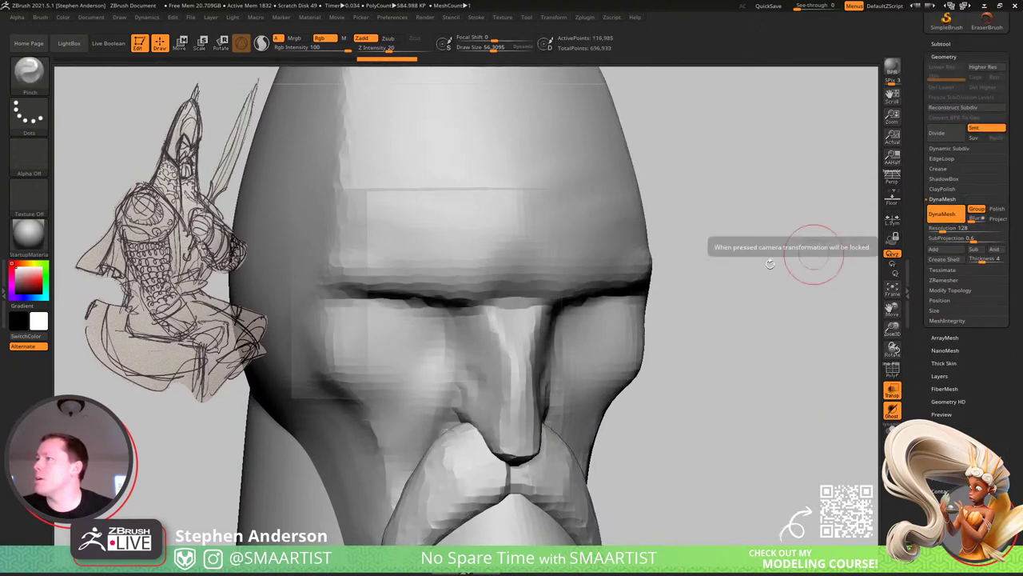
key("ctrl+z")
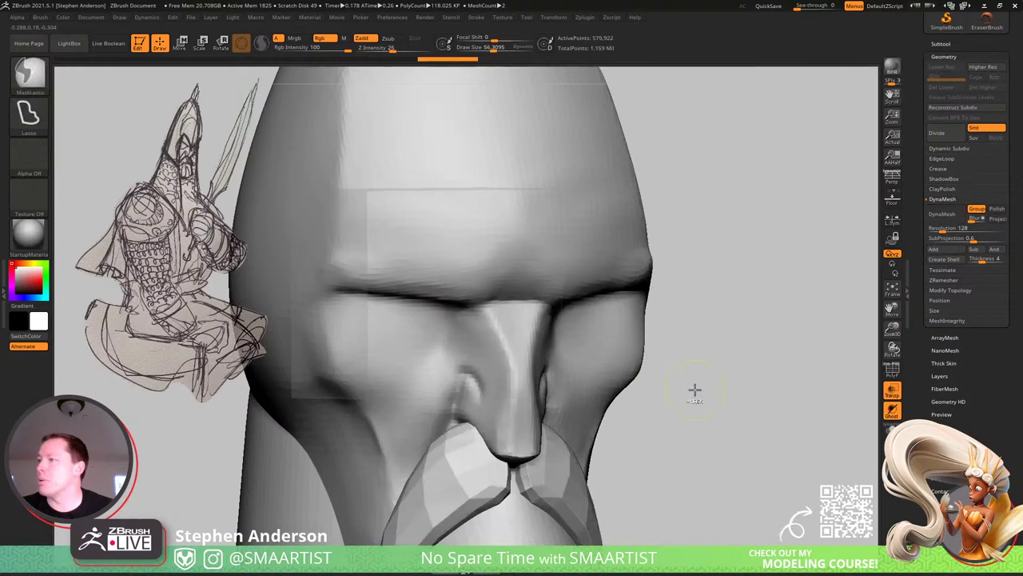
Subdivide the Body once, and convert it to DynaMesh at resolution 352 without freezing the subdivision levels.
key("shift+f")
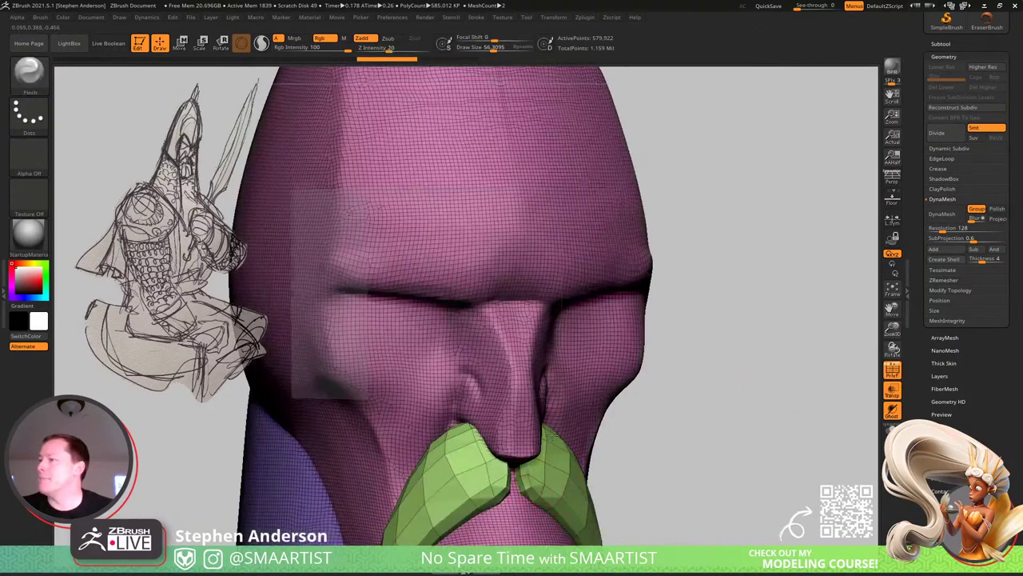
left_click(555, 389, "ctrl+shift")
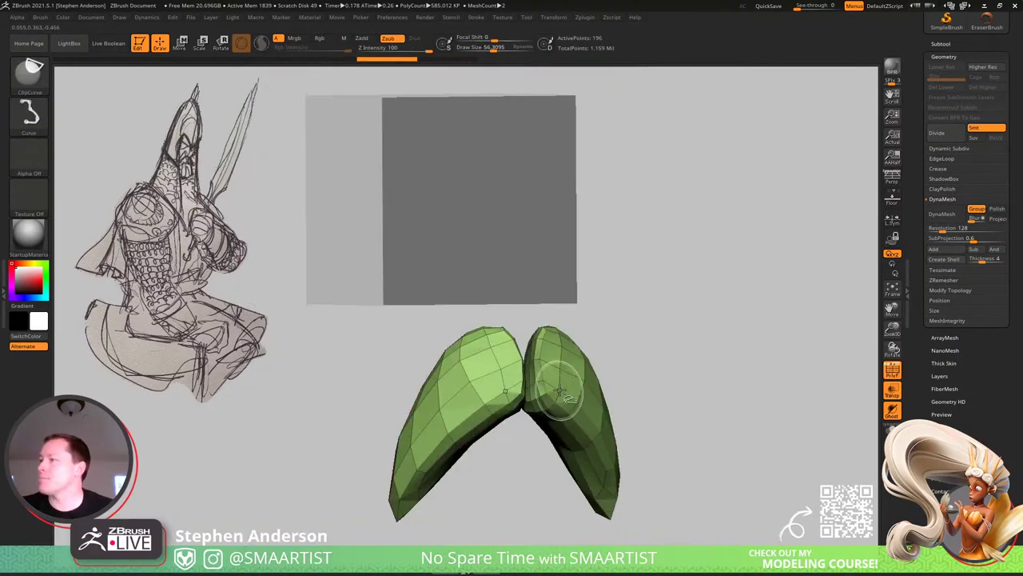
left_click(679, 389, "ctrl+shift")
key("ctrl+d")
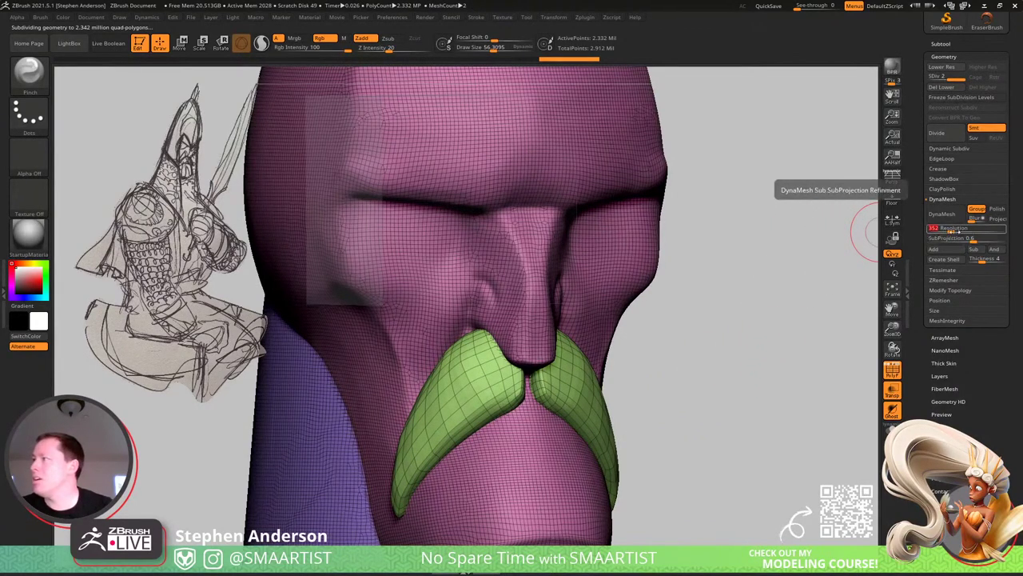
left_click(943, 213)
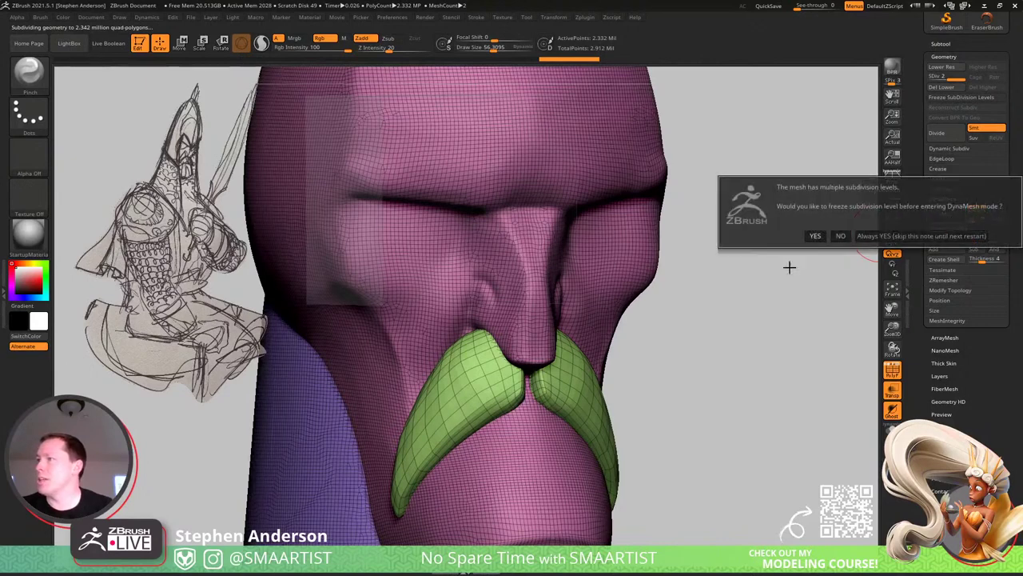
left_click(840, 236)
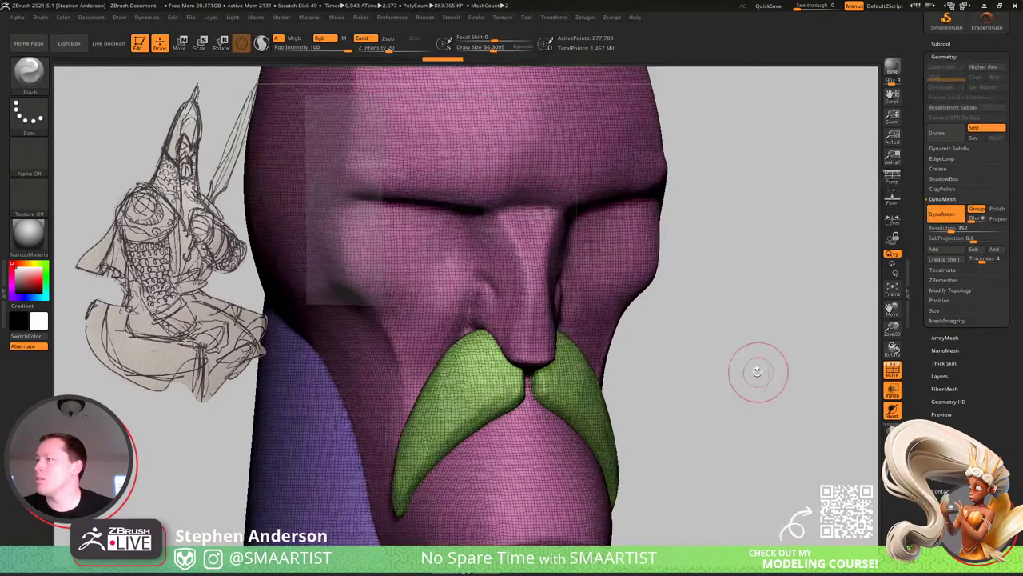
Enlarge the brush to a draw size of about 122 and smooth the moustache, cheek and eye socket with polyframe off.
key("shift+f")
key("s")
left_click_drag(465, 395, 475, 398)
mouse_move(467, 392)
left_mouse_down("shift")
mouse_move(436, 413)
mouse_move(478, 384)
left_mouse_up("shift")
left_click_drag(454, 329, 392, 310, "shift")
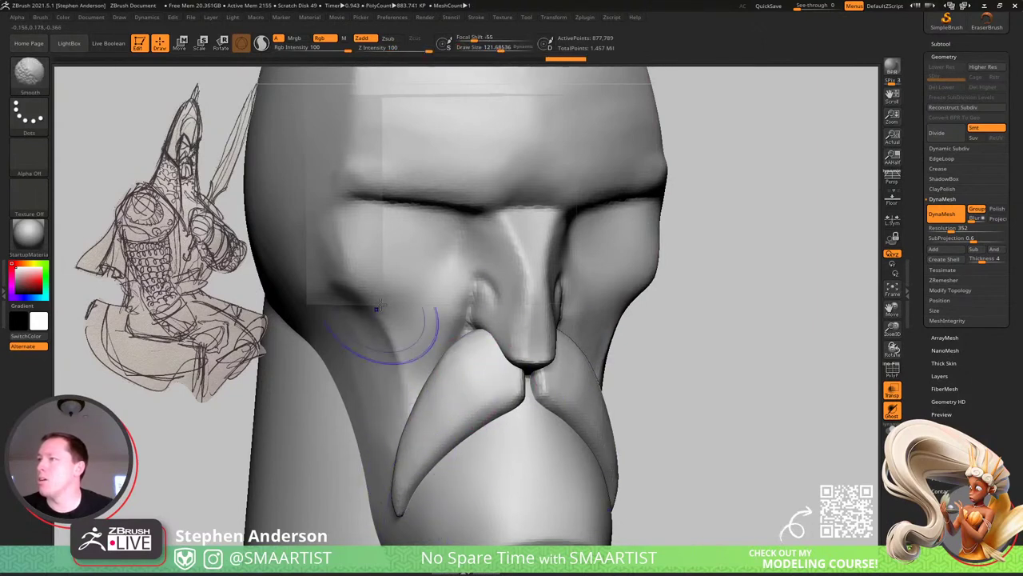
left_click_drag(344, 231, 444, 260, "shift")
Smooth the lower part of the bust and inspect the remeshed chest and torso with and without polyframe.
mouse_move(619, 277)
right_mouse_down("ctrl")
mouse_move(526, 227)
mouse_move(595, 232)
right_mouse_up("ctrl")
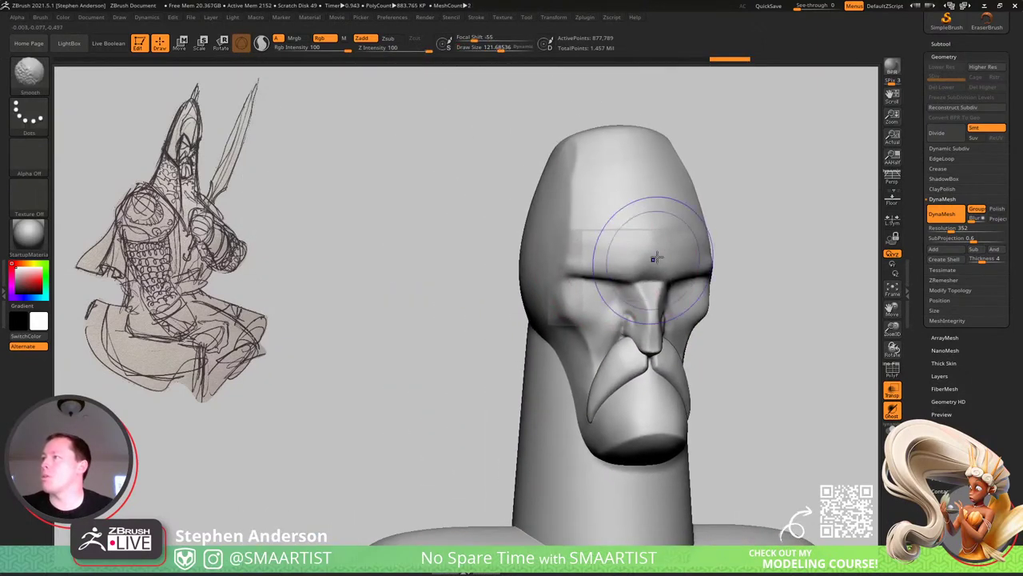
mouse_move(618, 476)
right_mouse_down("alt")
mouse_move(562, 349)
mouse_move(544, 336)
right_mouse_up("alt")
mouse_move(568, 425)
left_mouse_down("shift")
mouse_move(539, 489)
mouse_move(623, 488)
left_mouse_up("shift")
mouse_move(620, 408)
right_mouse_down("alt")
mouse_move(629, 239)
mouse_move(618, 175)
right_mouse_up("alt")
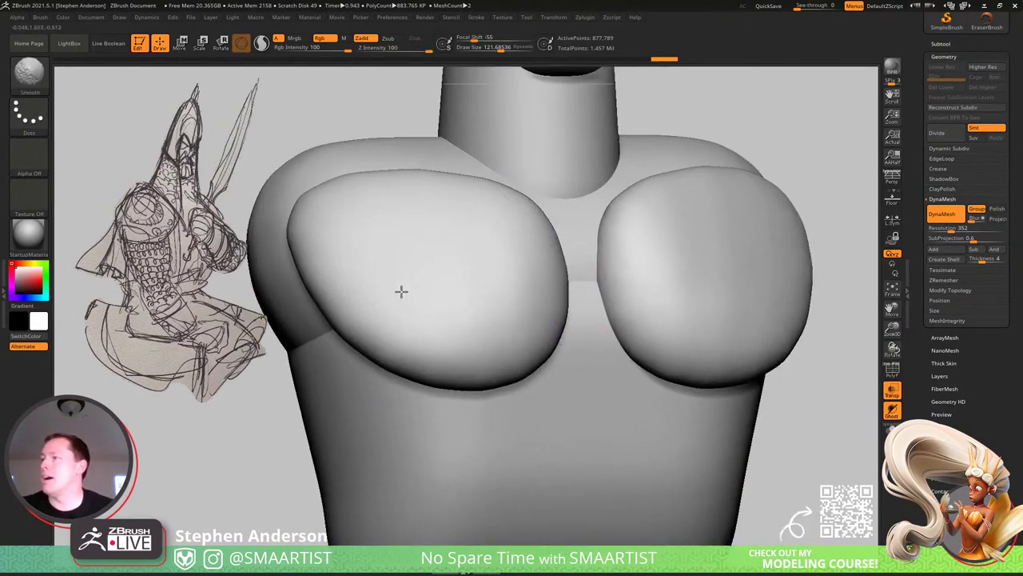
key("shift+f")
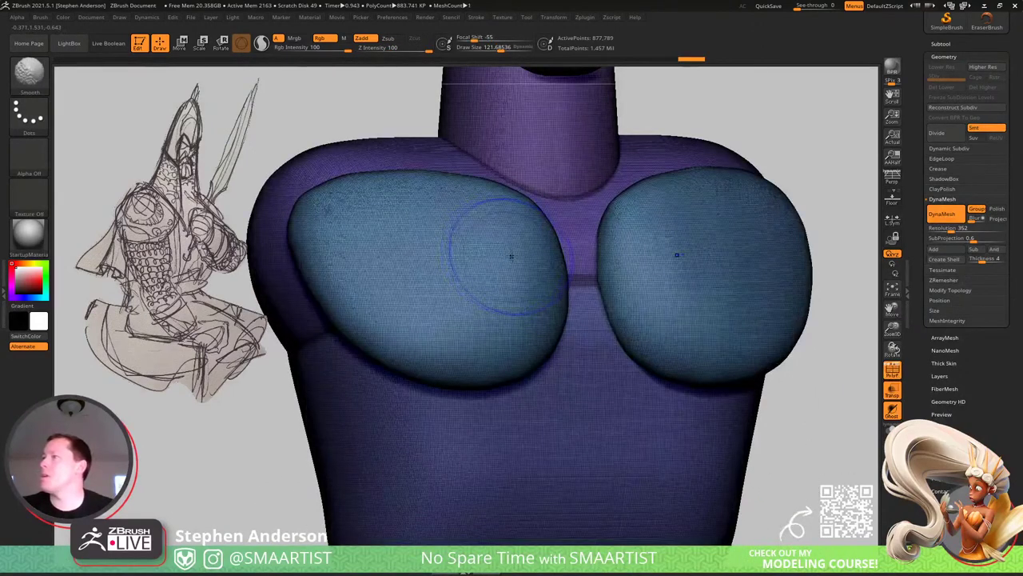
key("shift+f")
right_click_drag(464, 423, 498, 324)
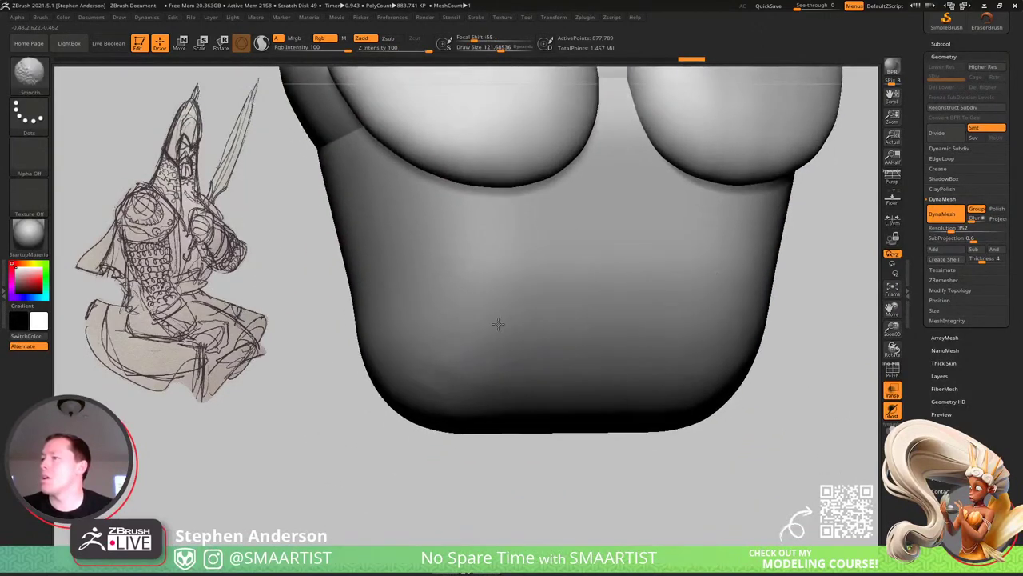
mouse_move(464, 245)
right_mouse_down()
mouse_move(542, 326)
mouse_move(530, 299)
mouse_move(520, 324)
right_mouse_up()
right_click_drag(588, 214, 444, 369)
mouse_move(580, 370)
right_mouse_down()
mouse_move(507, 335)
mouse_move(574, 411)
mouse_move(525, 331)
right_mouse_up()
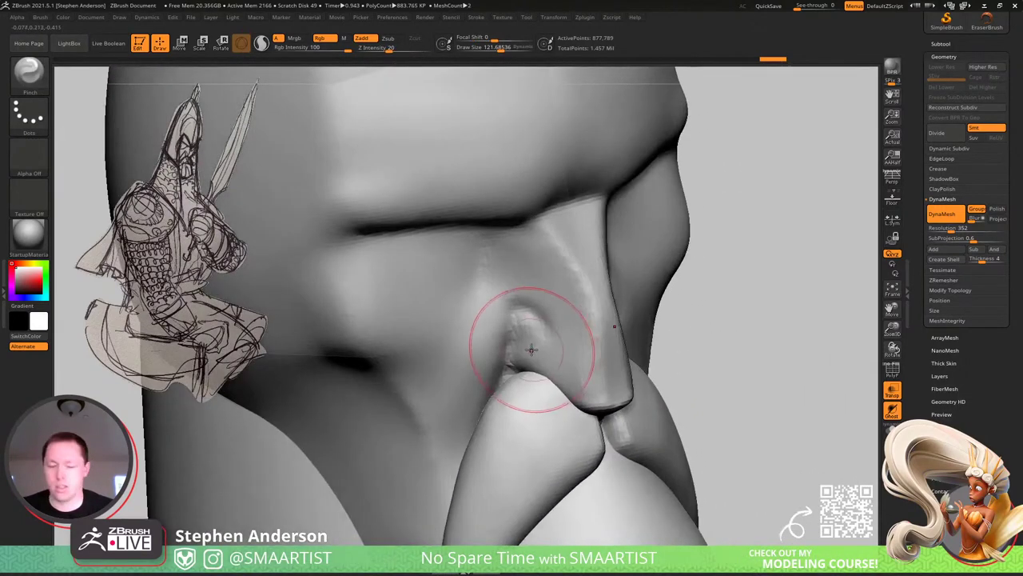
Build up the fold beside the nostril with the Clay brush at a draw size of about 56, and smooth it into the cheek.
key("b")
key("c")
key("l")
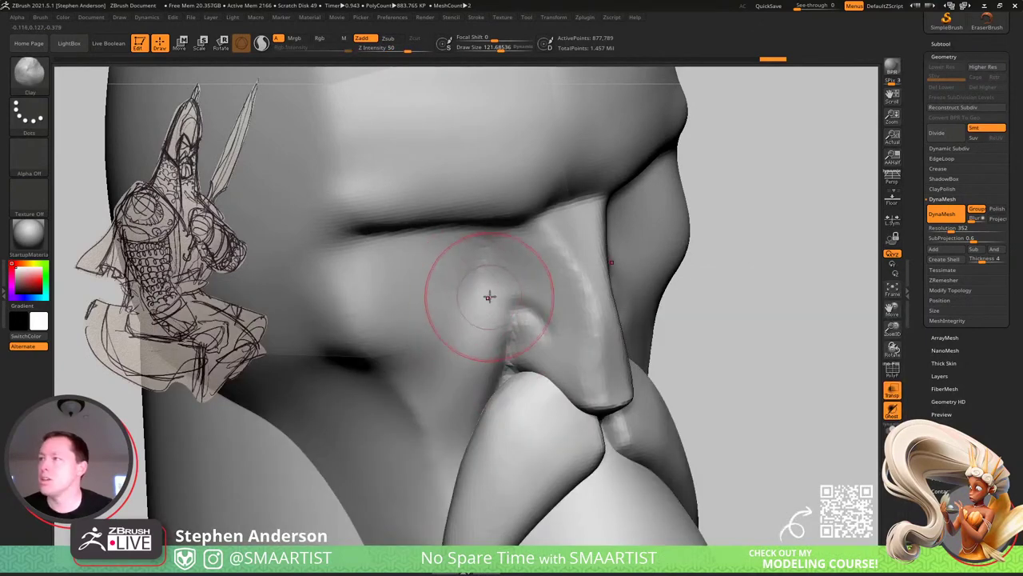
key("s")
left_click_drag(492, 295, 485, 297)
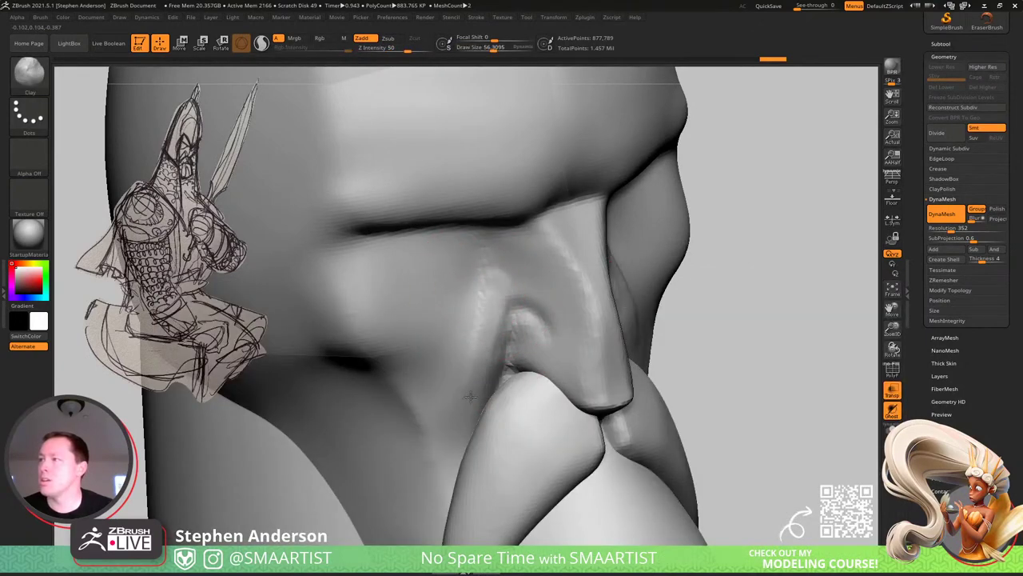
left_click_drag(471, 397, 443, 446)
mouse_move(489, 312)
left_mouse_down("shift")
mouse_move(489, 276)
mouse_move(470, 409)
left_mouse_up("shift")
mouse_move(509, 317)
right_mouse_down()
mouse_move(478, 299)
mouse_move(488, 293)
right_mouse_up()
mouse_move(495, 257)
left_mouse_down("shift")
mouse_move(491, 304)
mouse_move(518, 337)
left_mouse_up("shift")
mouse_move(519, 336)
right_mouse_down("ctrl")
mouse_move(534, 278)
mouse_move(582, 264)
mouse_move(575, 270)
right_mouse_up("ctrl")
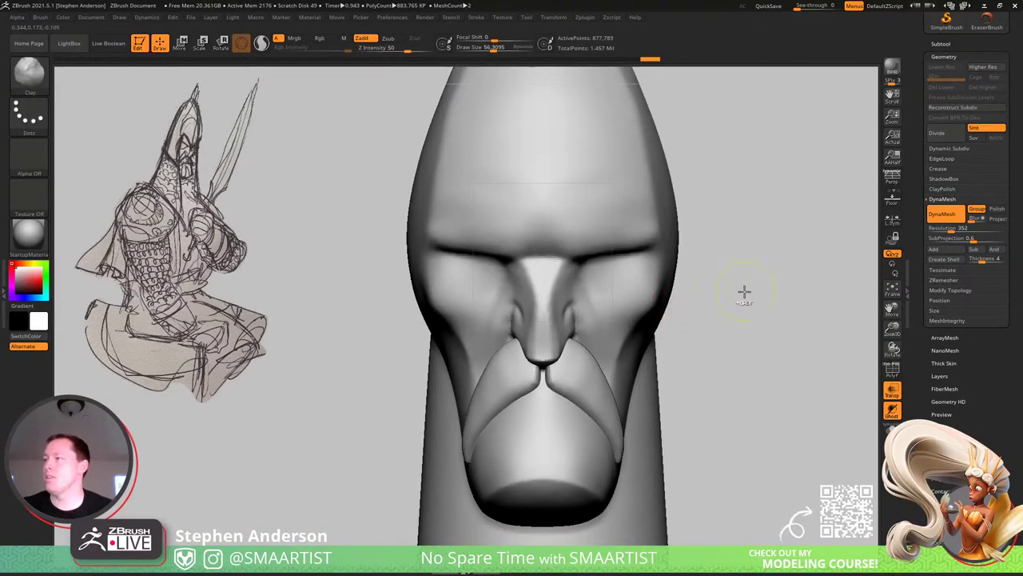
Make the Helmet subtool active, turn on polyframe, and frame its cube in the view.
right_click_drag(744, 292, 571, 244, "ctrl")
right_click_drag(571, 244, 608, 253)
right_click_drag(608, 253, 652, 246, "alt")
key("Down")
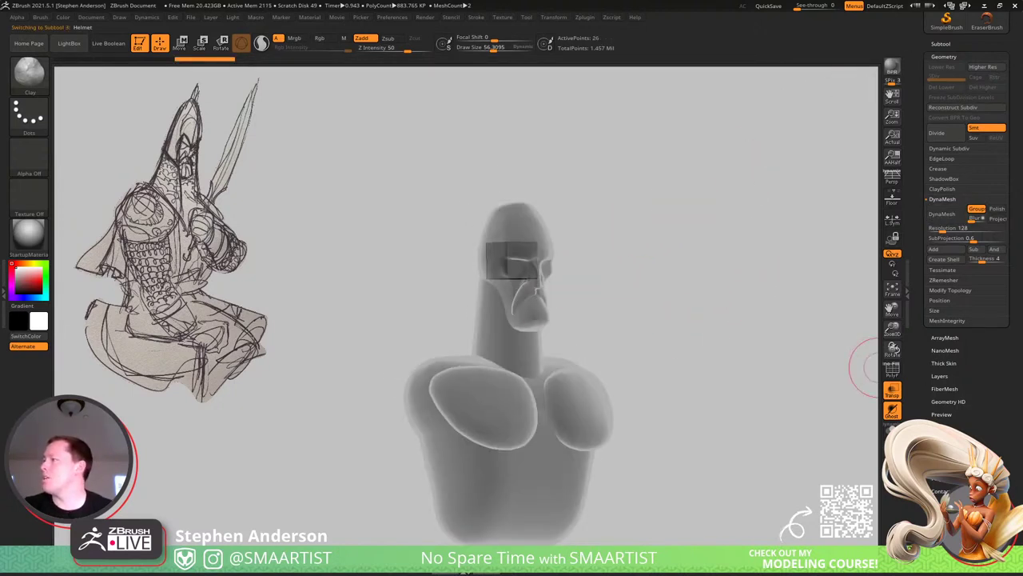
key("shift+f")
key("f")
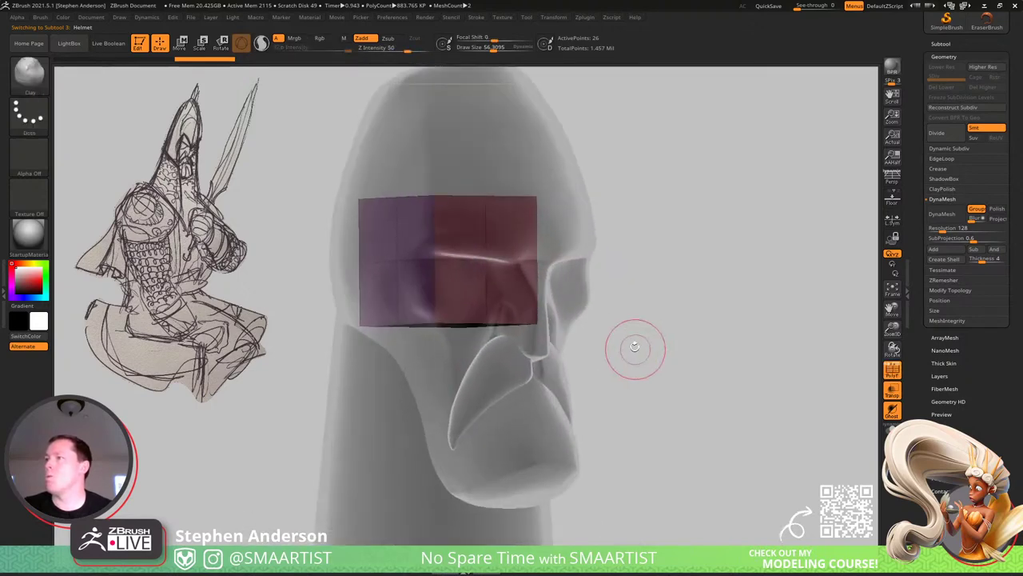
Isolate the cube's top-and-bottom polygroup, switch to the SelectRect brush, invert the visibility, and open the Modify Topology options.
left_click_drag(580, 305, 587, 214)
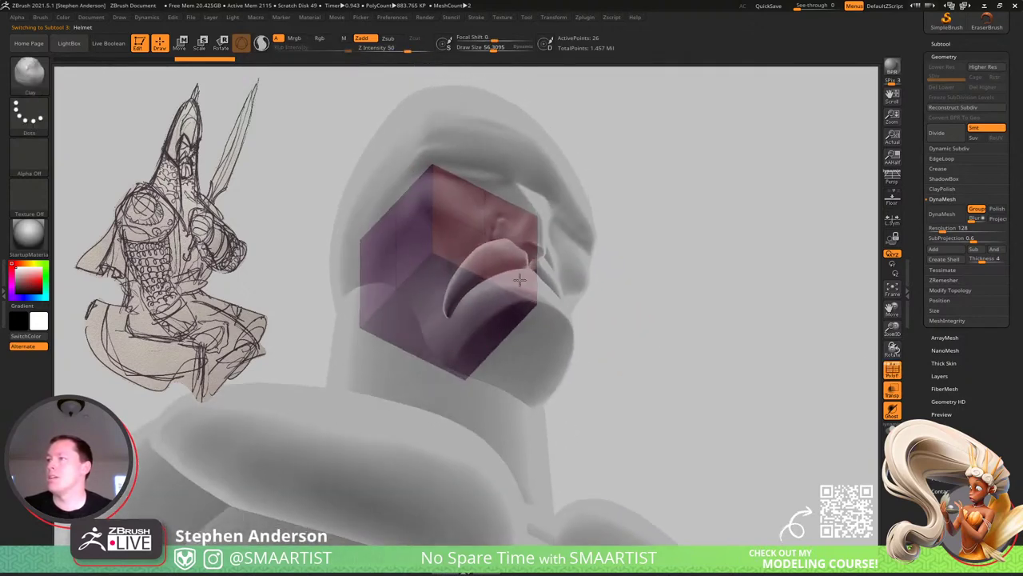
left_click(450, 320, "ctrl+shift")
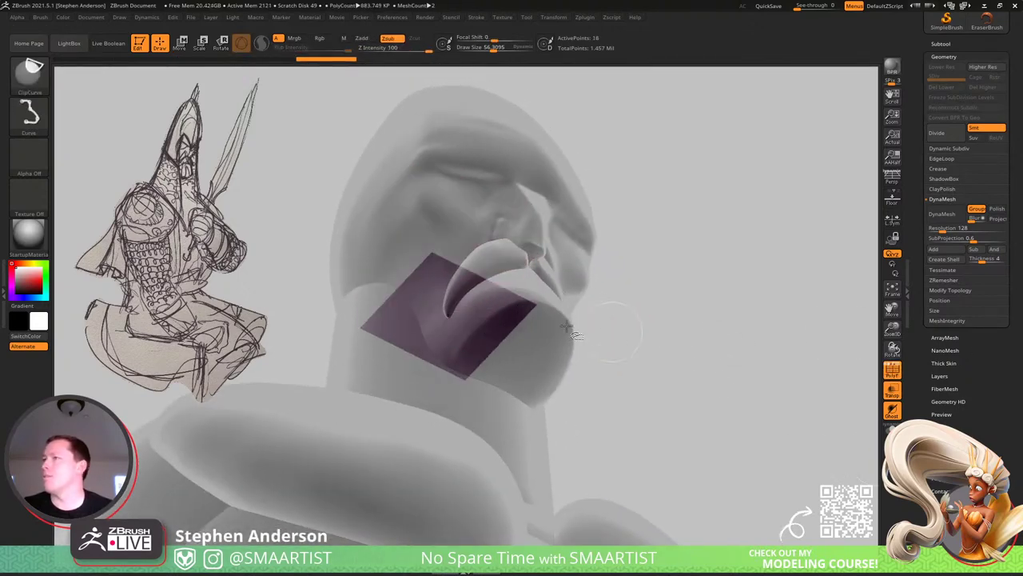
left_click(37, 79, "ctrl+shift")
left_click(166, 90, "ctrl+shift")
left_click_drag(723, 282, 744, 349, "ctrl+shift")
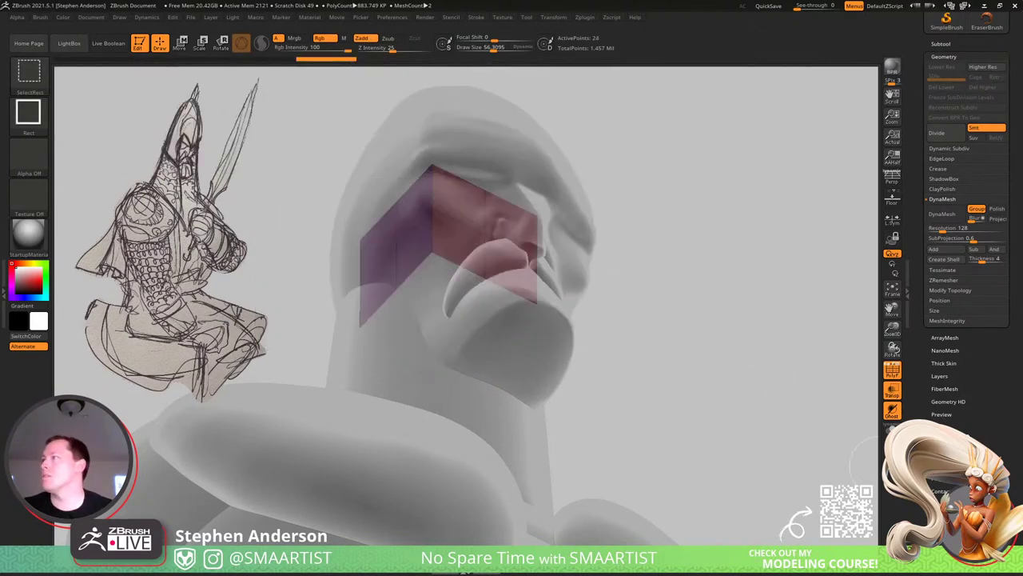
left_click(951, 290)
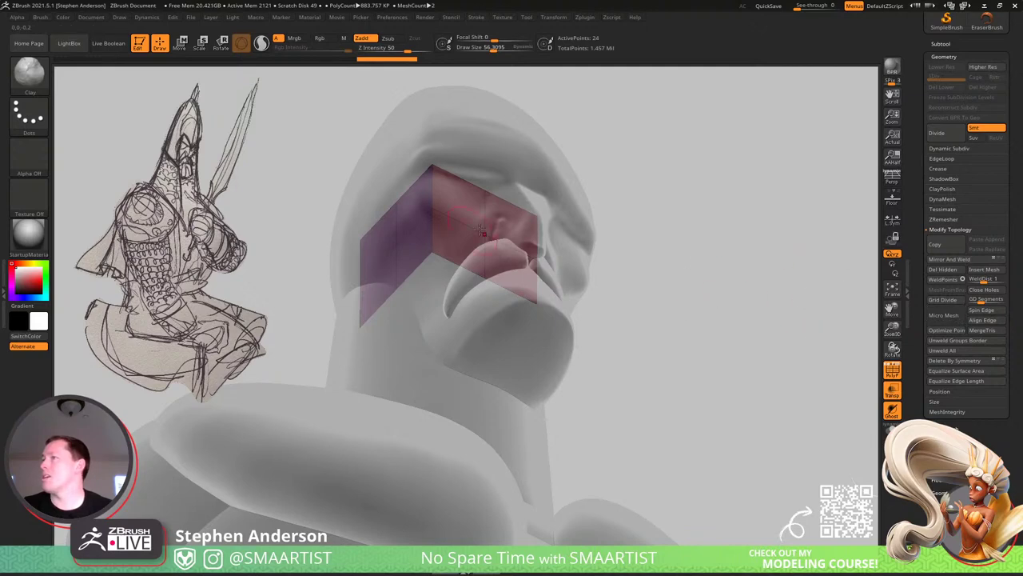
Hide only the bottom face of the Helmet cube by inverting the isolated selection, and delete the hidden polygons.
right_click_drag(487, 238, 519, 288)
left_click(519, 288, "ctrl+shift")
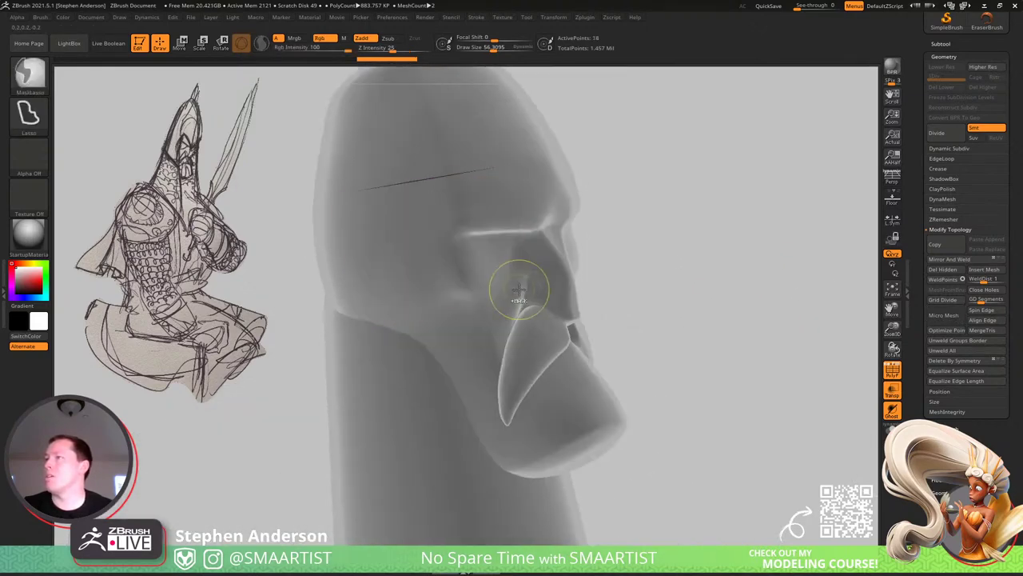
left_click_drag(641, 88, 262, 227, "ctrl+alt+shift")
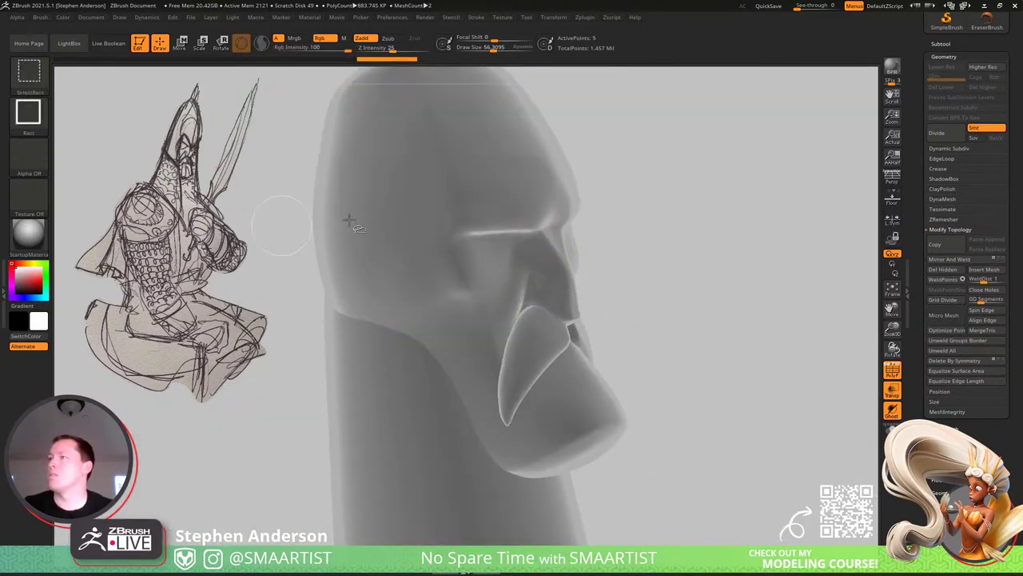
left_click_drag(702, 175, 757, 282, "ctrl+shift")
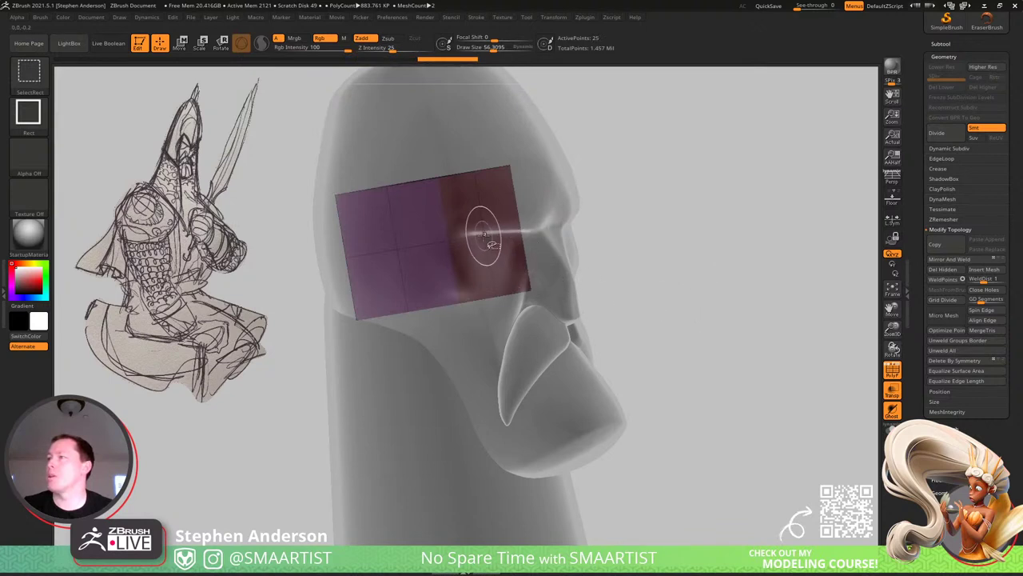
left_click(946, 275)
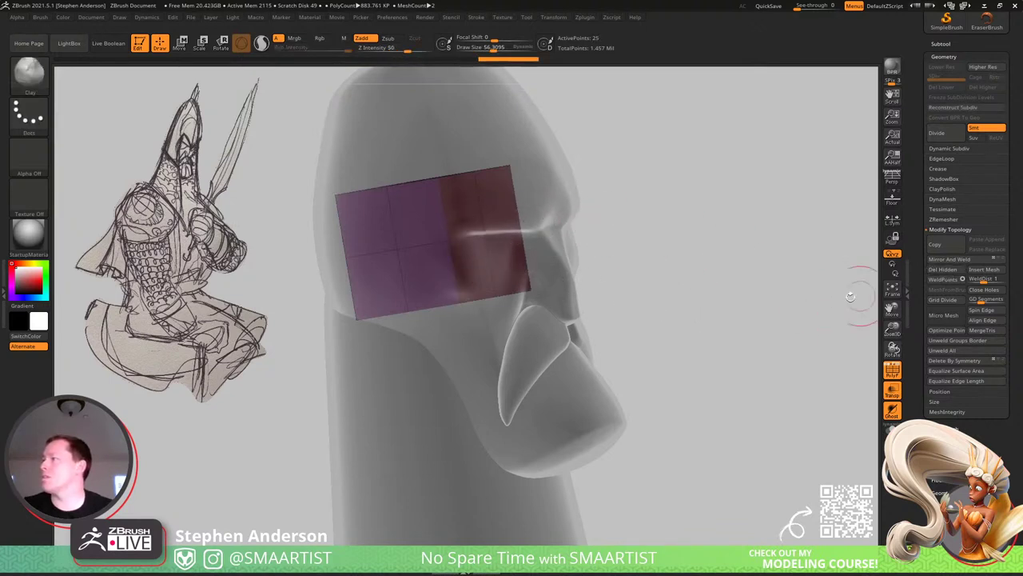
Show the Helmet cube in Solo mode and select the ZModeler brush.
right_click_drag(384, 240, 440, 242)
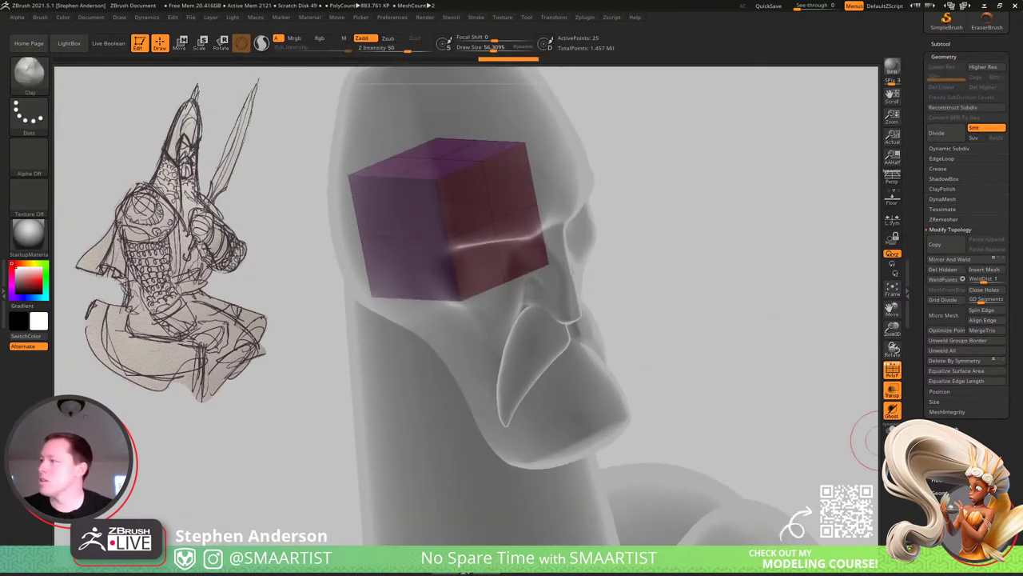
left_click(892, 430)
key("b")
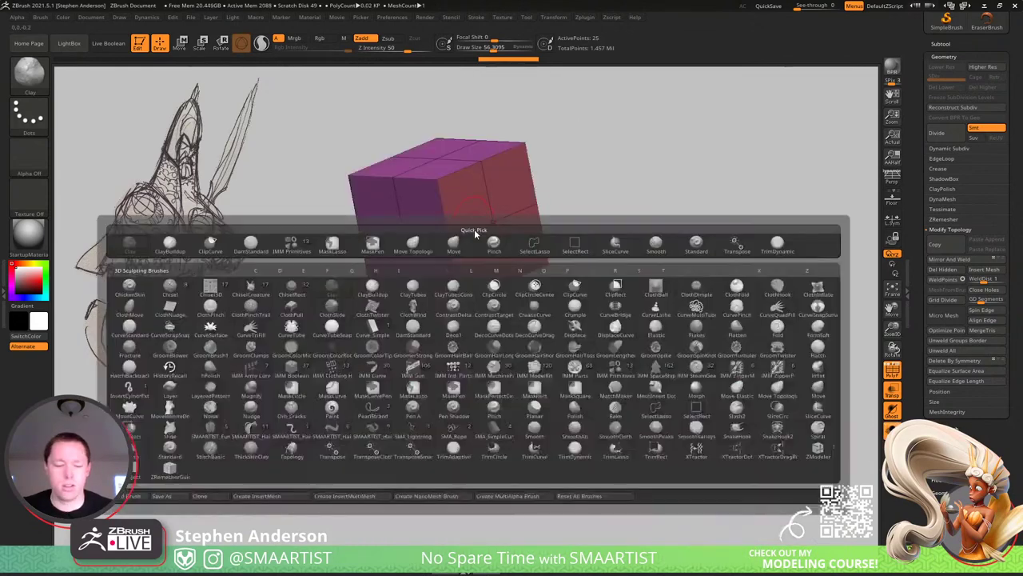
key("z")
key("m")
left_click(452, 262)
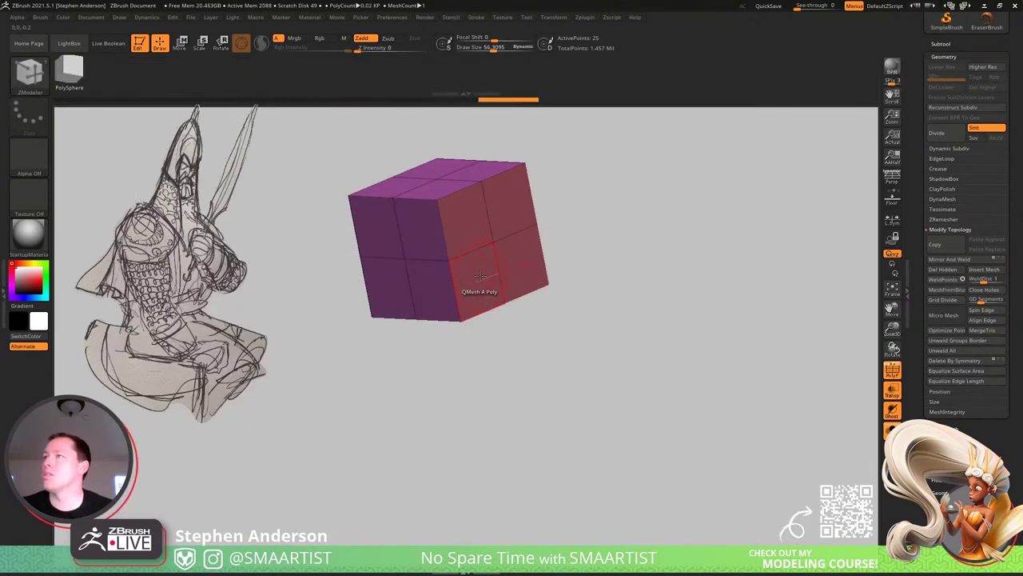
Try to open up the Helmet cube by hiding and deleting its front face together with the lower row of polygons.
right_click_drag(468, 224, 505, 263)
mouse_move(336, 296)
right_mouse_down()
mouse_move(469, 288)
mouse_move(373, 292)
mouse_move(479, 312)
right_mouse_up()
left_click(456, 320, "ctrl+shift")
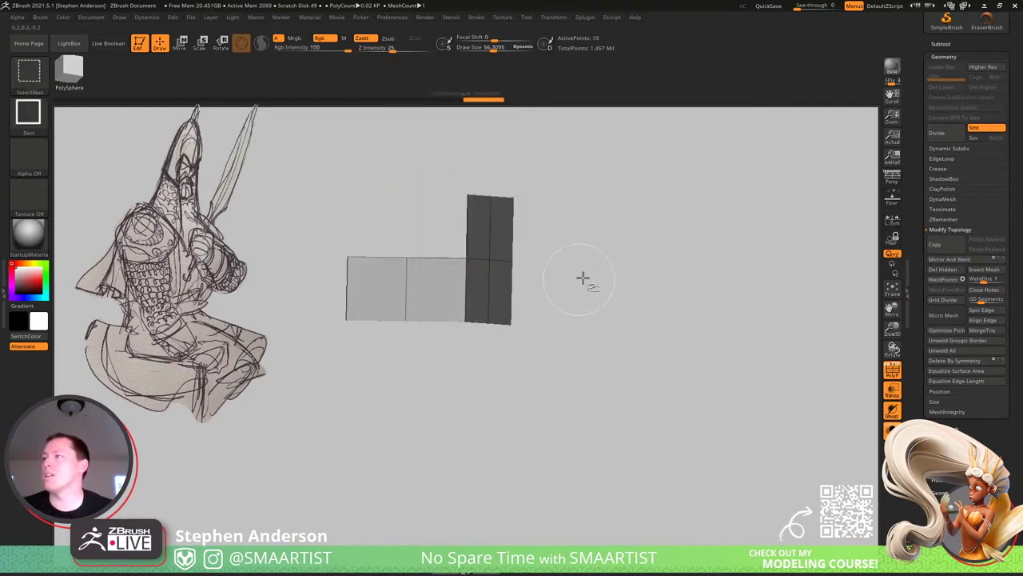
left_click(612, 256, "ctrl+shift")
right_click_drag(717, 273, 761, 317)
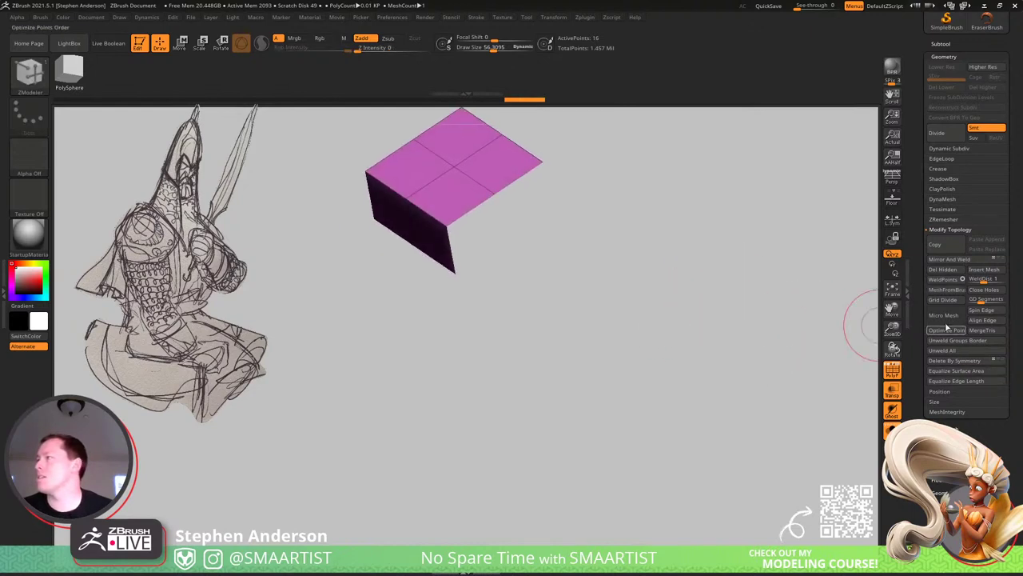
left_click(942, 270)
Try subdividing the cut-down Helmet shell once and pulling its top upward with an enlarged Move brush.
mouse_move(610, 272)
right_mouse_down()
mouse_move(619, 309)
mouse_move(509, 281)
mouse_move(450, 295)
mouse_move(441, 283)
mouse_move(460, 308)
right_mouse_up()
key("ctrl+d")
key("b")
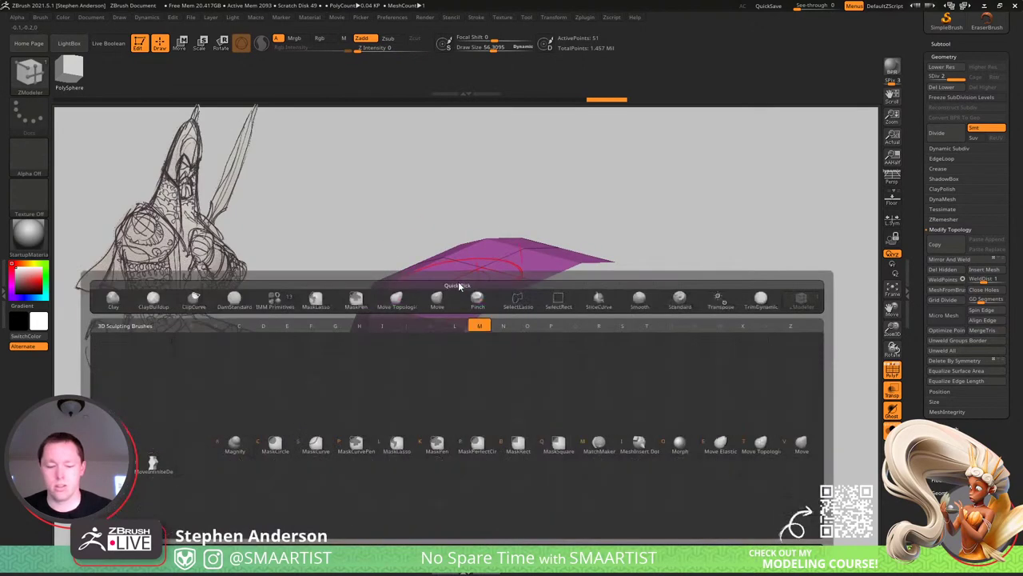
key("m")
key("v")
key("s")
left_click_drag(470, 254, 487, 254)
left_click_drag(480, 239, 478, 56)
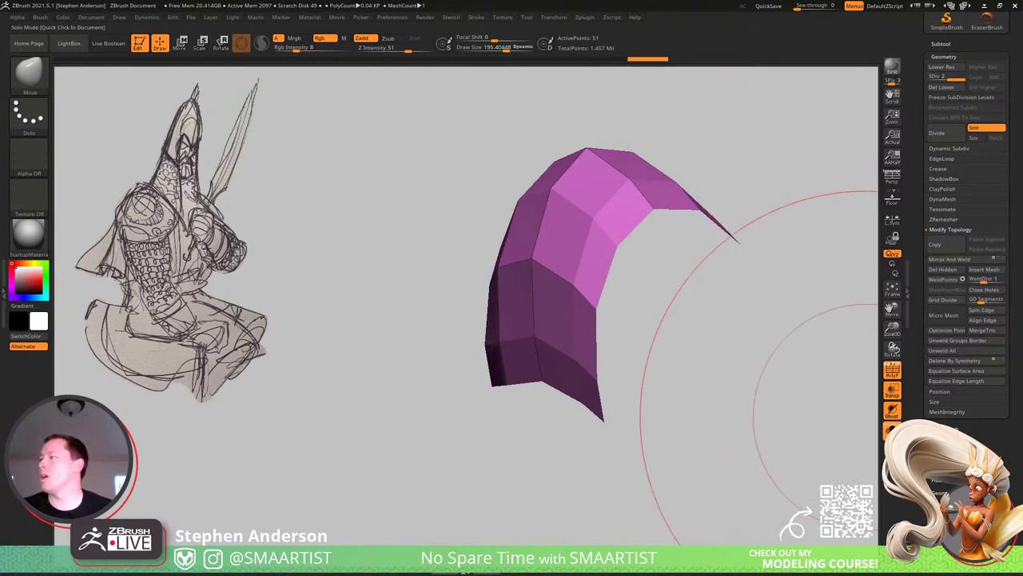
Leave Solo mode and undo the subdivision, the pulled shape and the deletion, back to the full Helmet cube.
left_click(893, 430)
right_click_drag(800, 384, 679, 319, "ctrl")
key("ctrl+z")
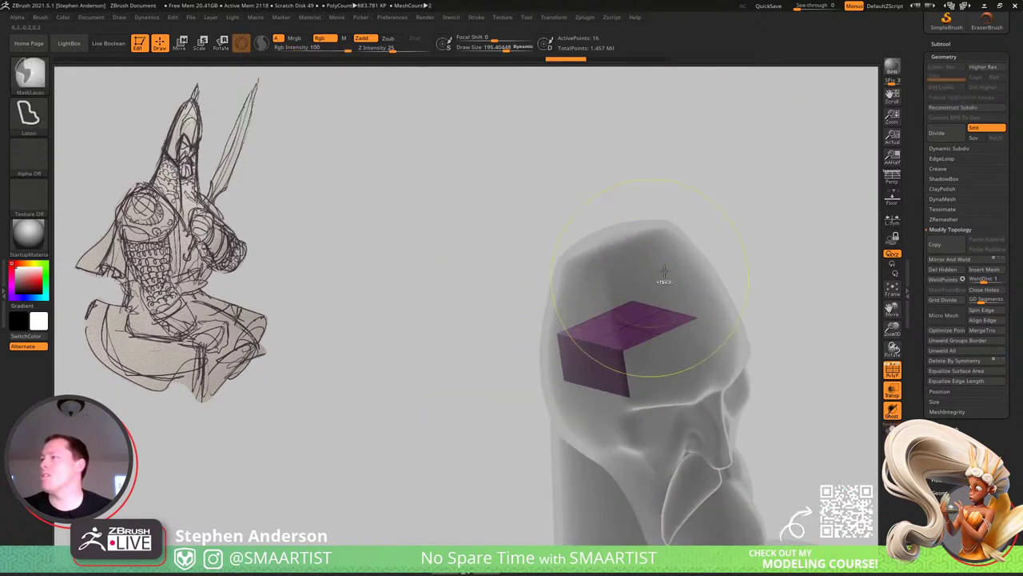
key("shift+d")
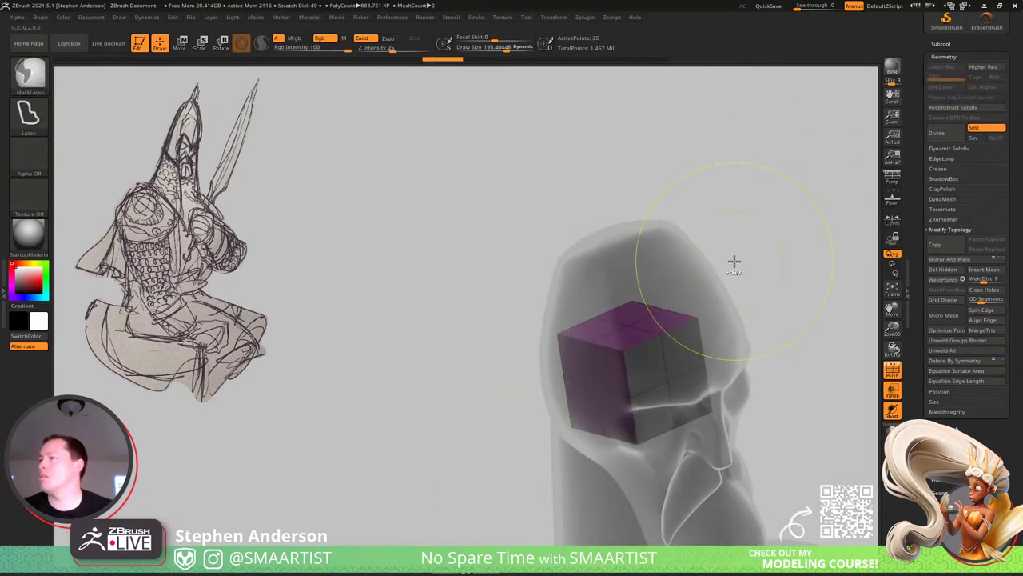
key("ctrl+z")
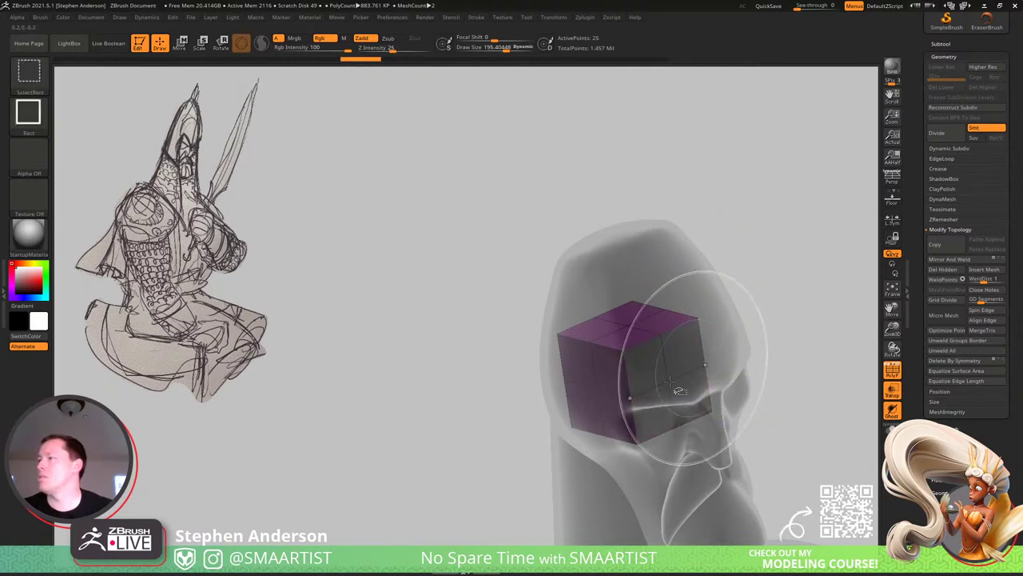
Hide only the front face of the Helmet cube, delete it, and assign the remaining polygons to a single polygroup.
left_click(725, 336, "ctrl+shift")
left_click(861, 406, "ctrl+shift")
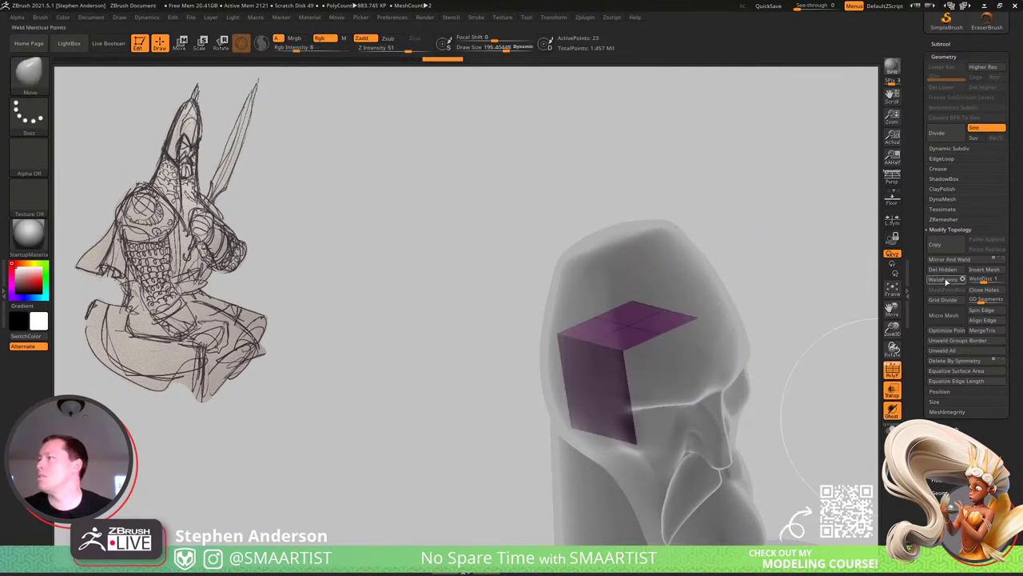
left_click(943, 270)
mouse_move(600, 313)
right_mouse_down()
mouse_move(651, 294)
mouse_move(525, 288)
right_mouse_up()
key("ctrl+w")
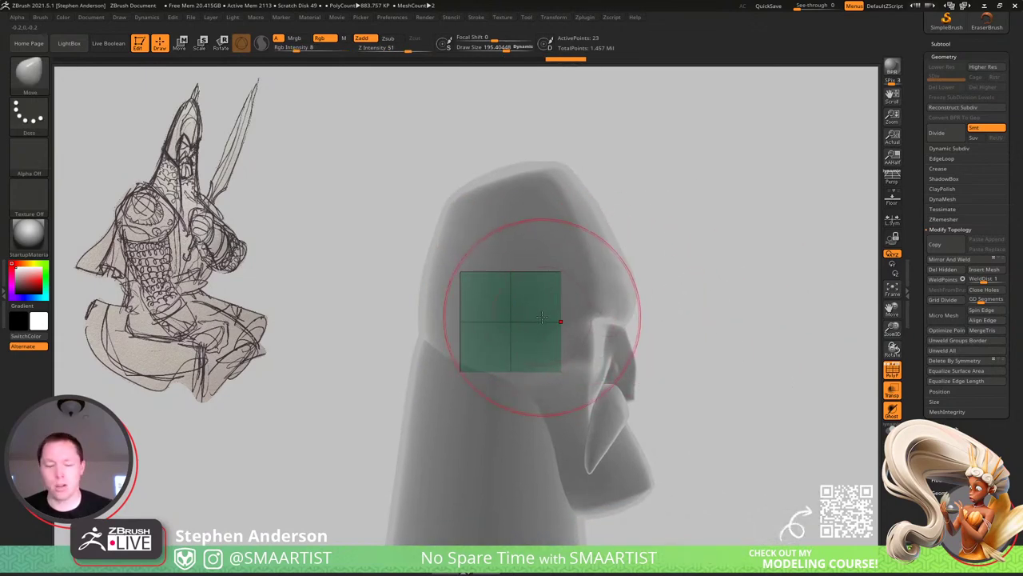
Delete the middle edge loops of the Helmet cube with ZModeler, leaving each side as one plain polygon.
key("b")
key("z")
key("m")
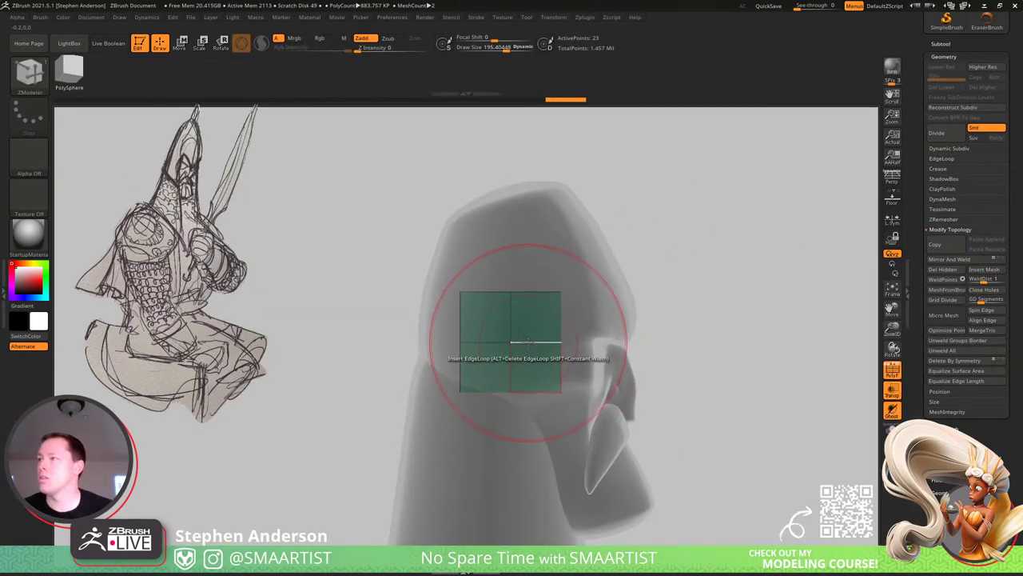
left_click(529, 342, "alt")
left_click(510, 335, "alt")
right_click_drag(470, 347, 510, 363)
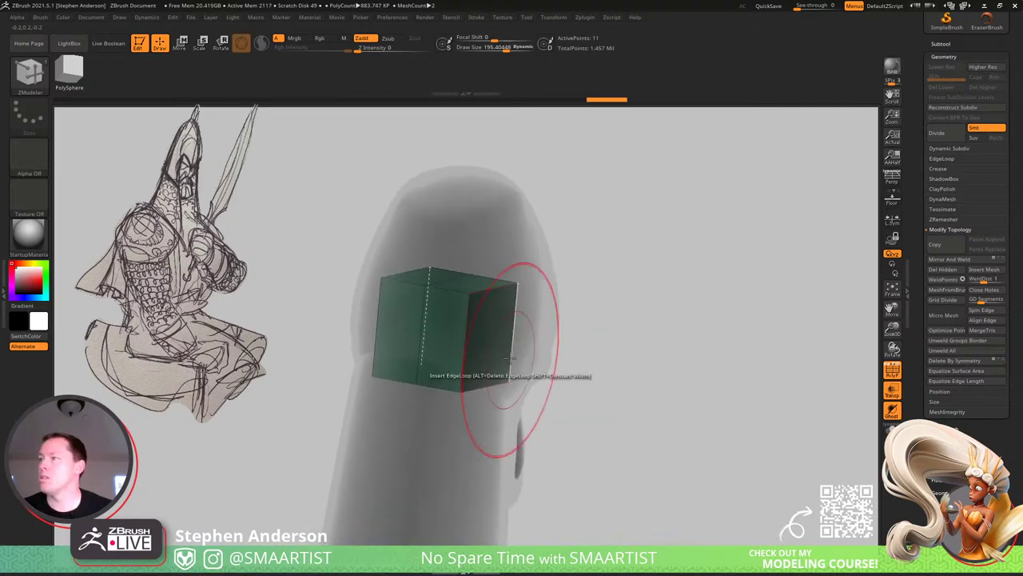
left_click(426, 327, "alt")
right_click_drag(543, 304, 534, 292, "shift")
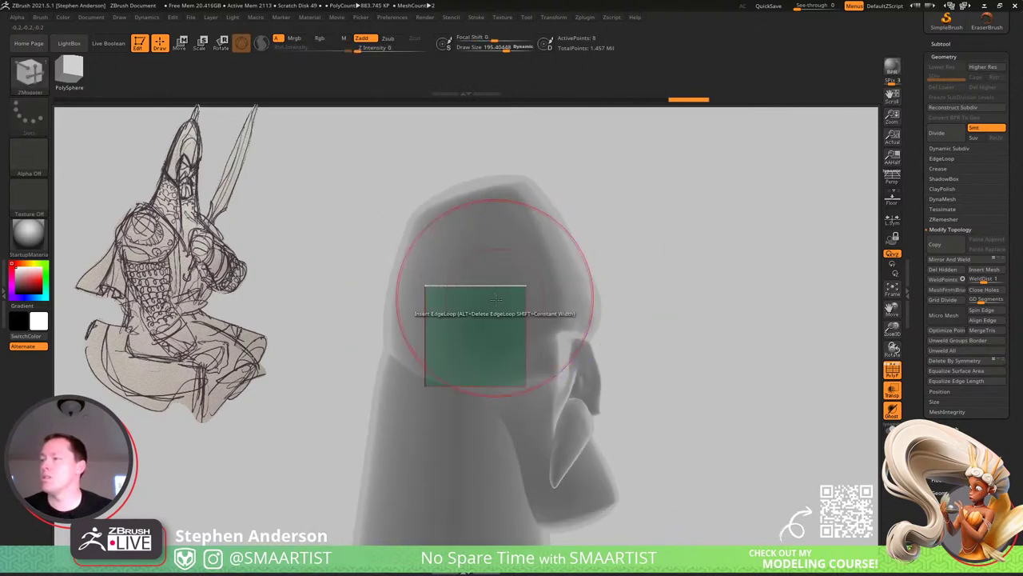
Scale the Helmet cube up uniformly in Solo mode until it is larger than the head, and show the other subtools again.
key("w")
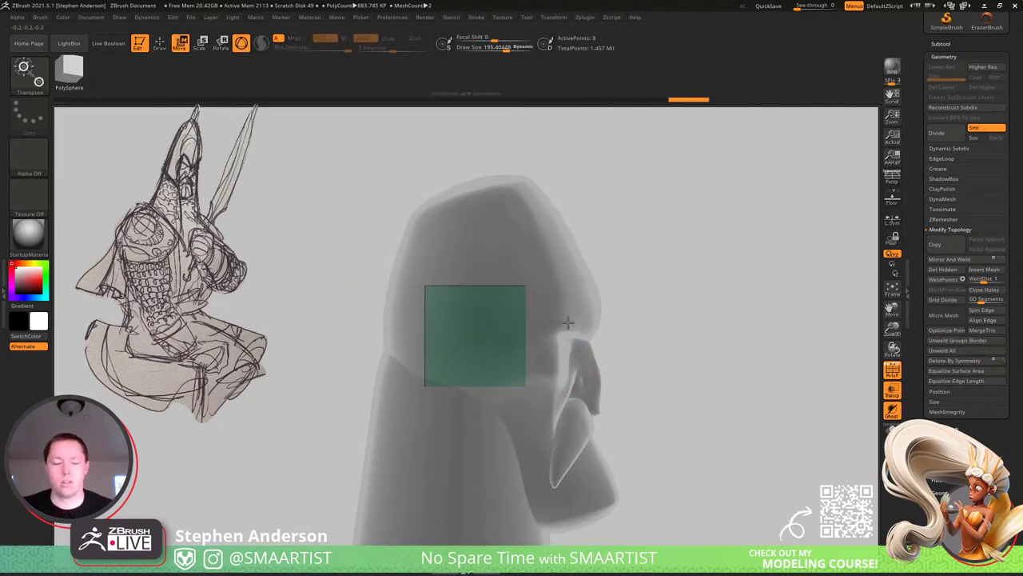
left_click(893, 429)
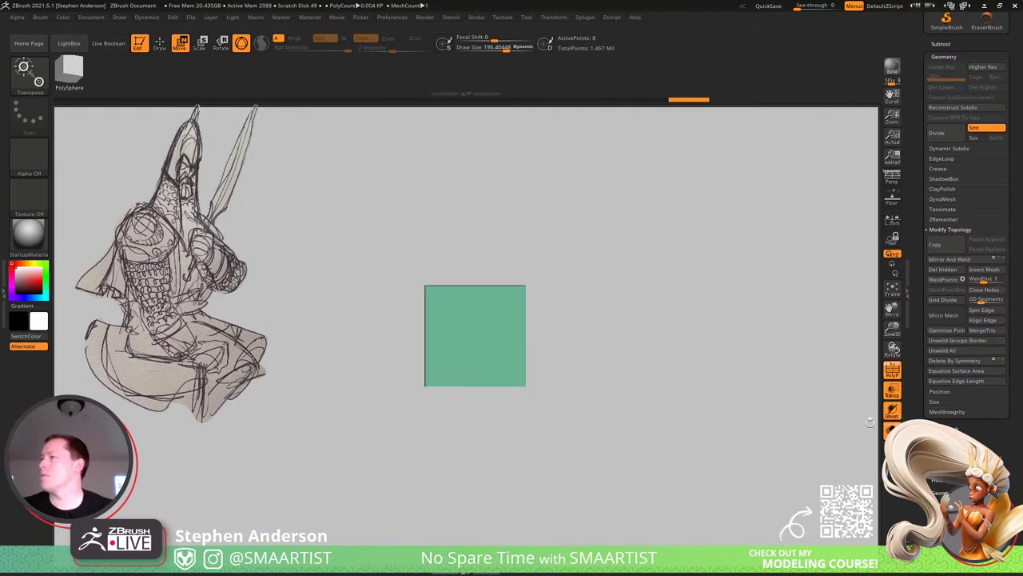
left_click(476, 334)
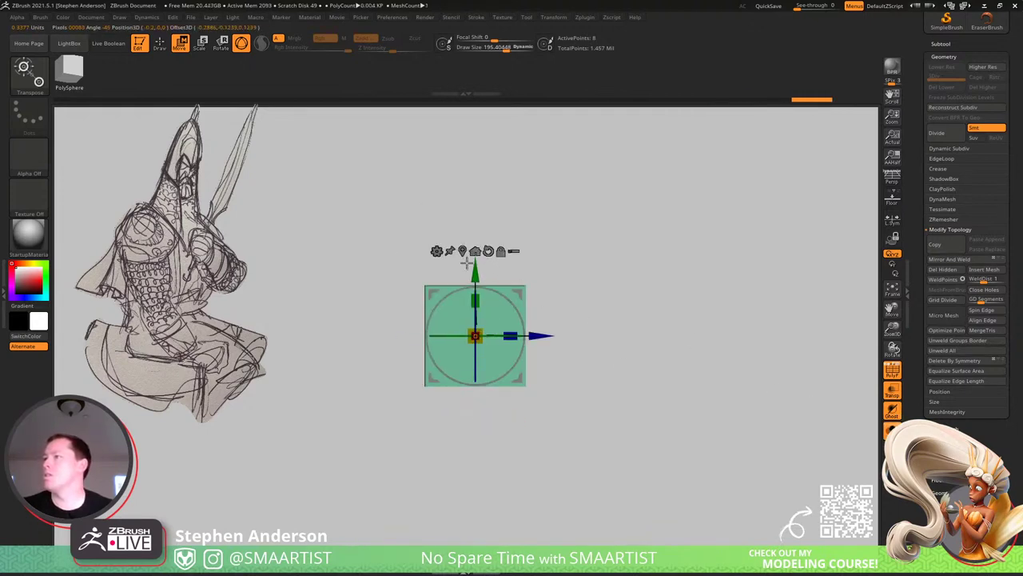
left_click_drag(483, 327, 686, 341)
left_click(893, 429)
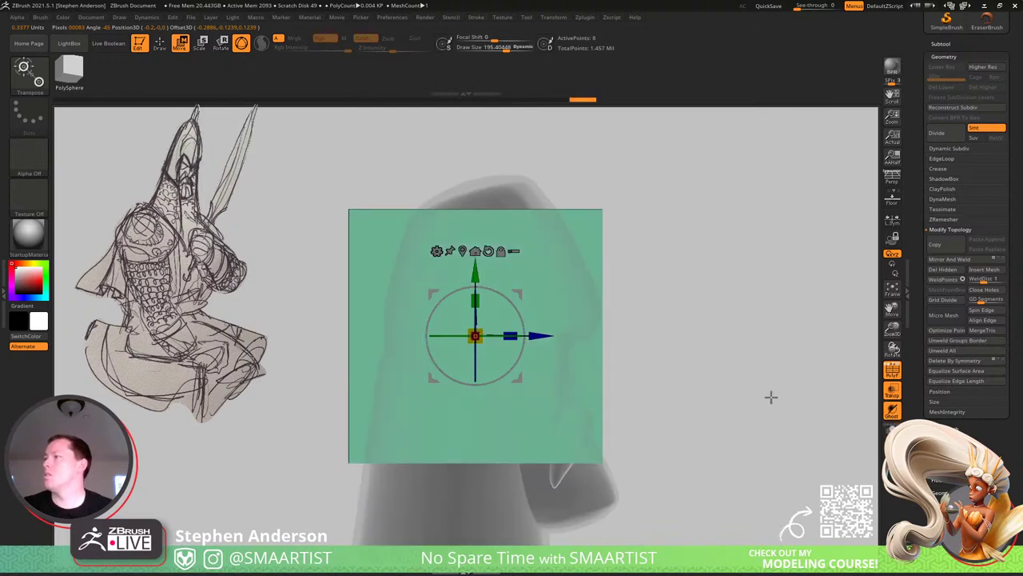
Raise the enlarged Helmet cube so it extends above the top of the head.
right_click_drag(679, 376, 629, 322, "ctrl")
left_click_drag(475, 272, 475, 220)
right_click_drag(583, 227, 636, 298)
right_click_drag(636, 298, 662, 297)
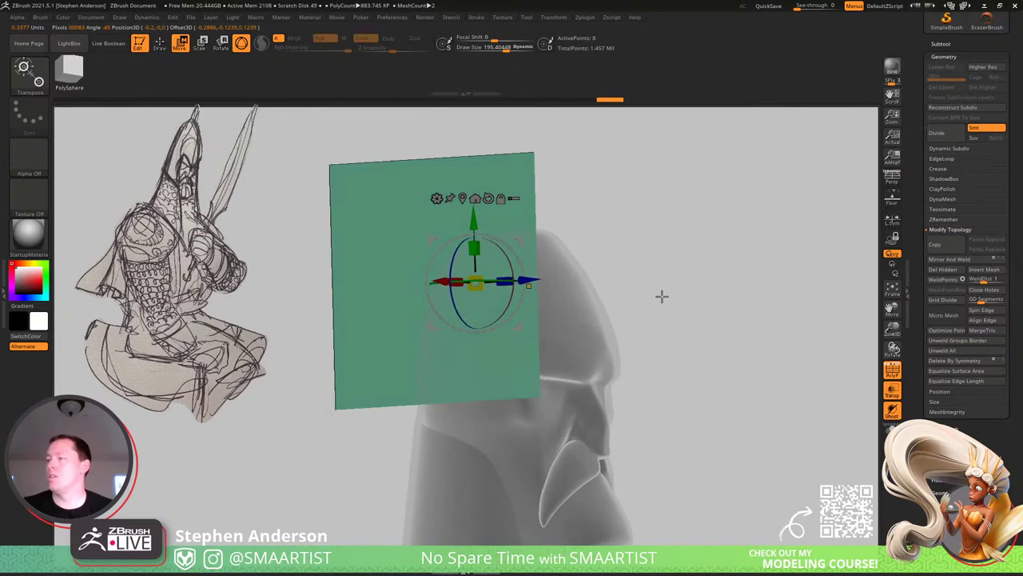
Set ZModeler's edge action to insert multiple edge loops and divide the Helmet cube through its middle in every direction.
key("b")
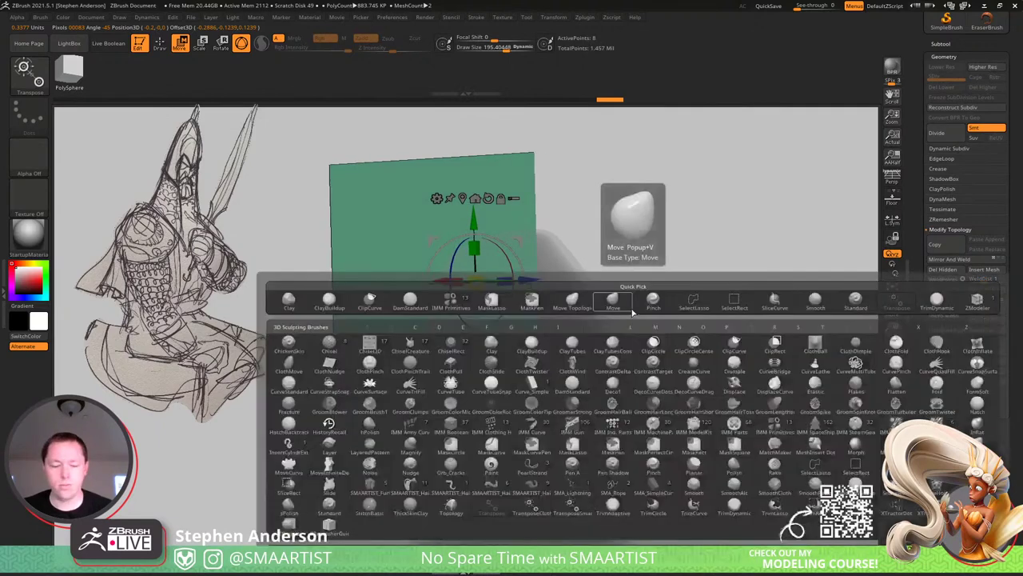
key("z")
key("m")
right_click_drag(482, 309, 531, 276)
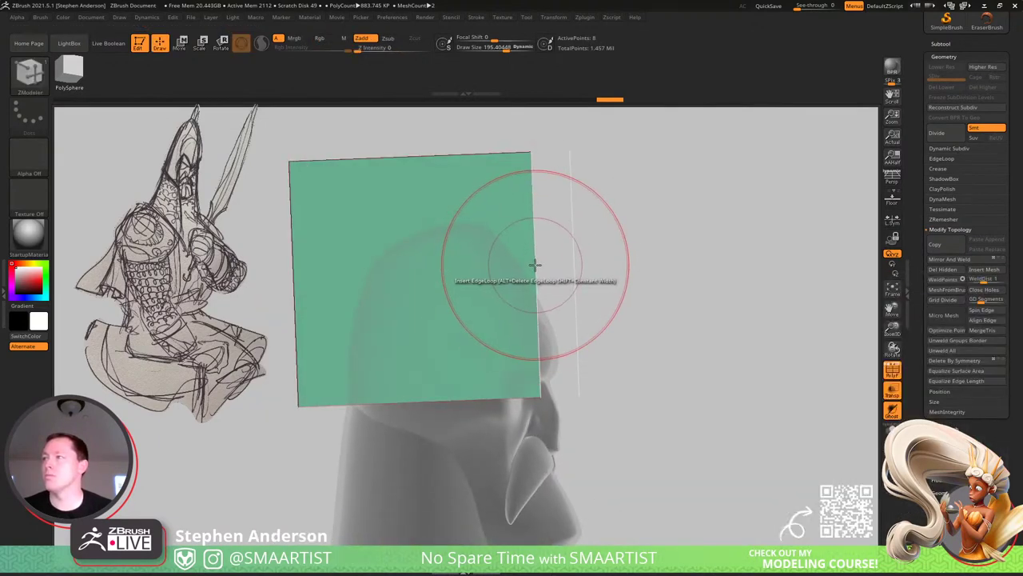
left_click(535, 265)
right_click_drag(441, 224, 486, 265, "alt")
key("ctrl+z")
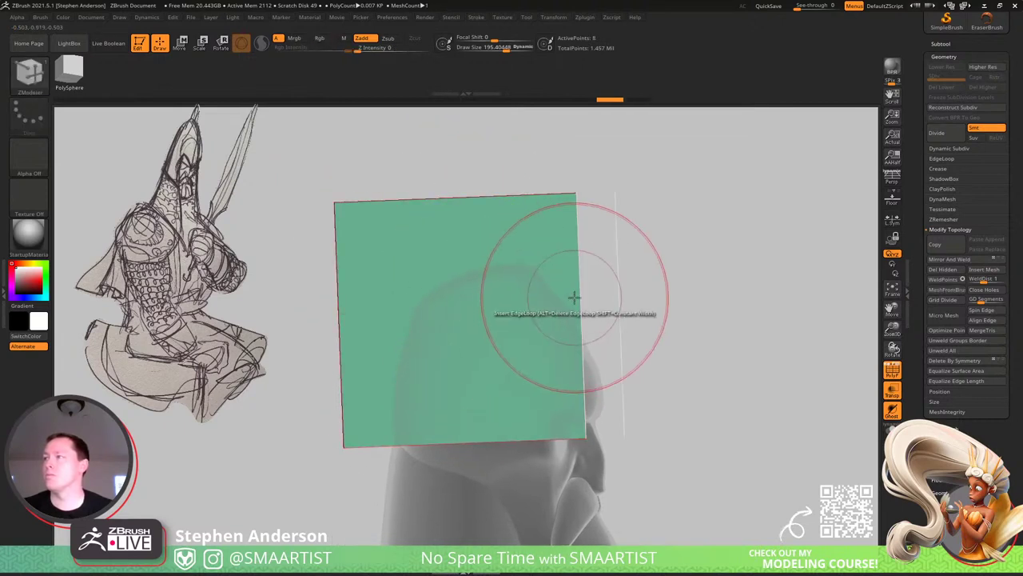
key("space")
left_click(514, 390)
left_click(572, 298)
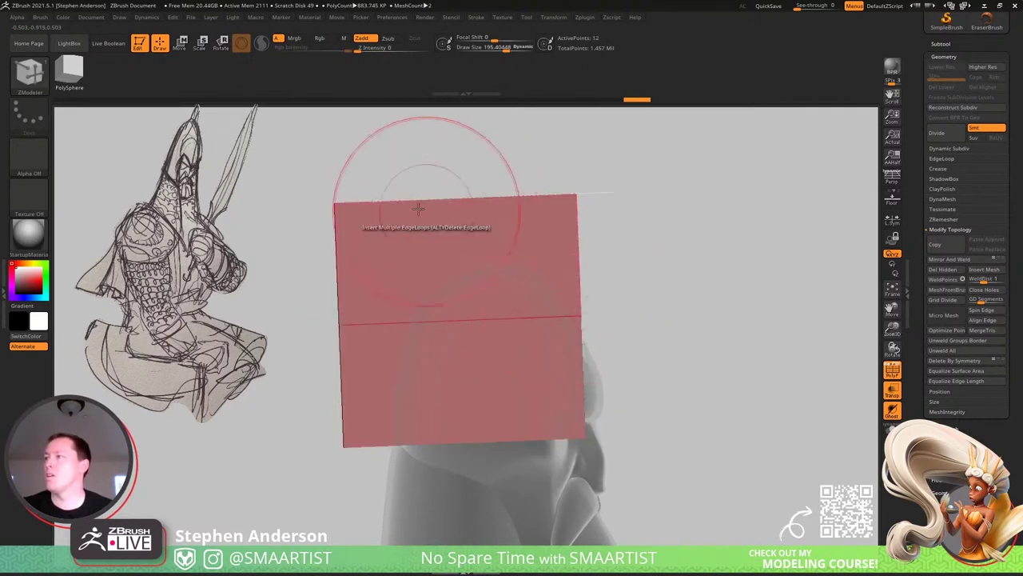
left_click(456, 317)
mouse_move(418, 313)
right_mouse_down()
mouse_move(361, 336)
mouse_move(429, 304)
mouse_move(429, 315)
right_mouse_up()
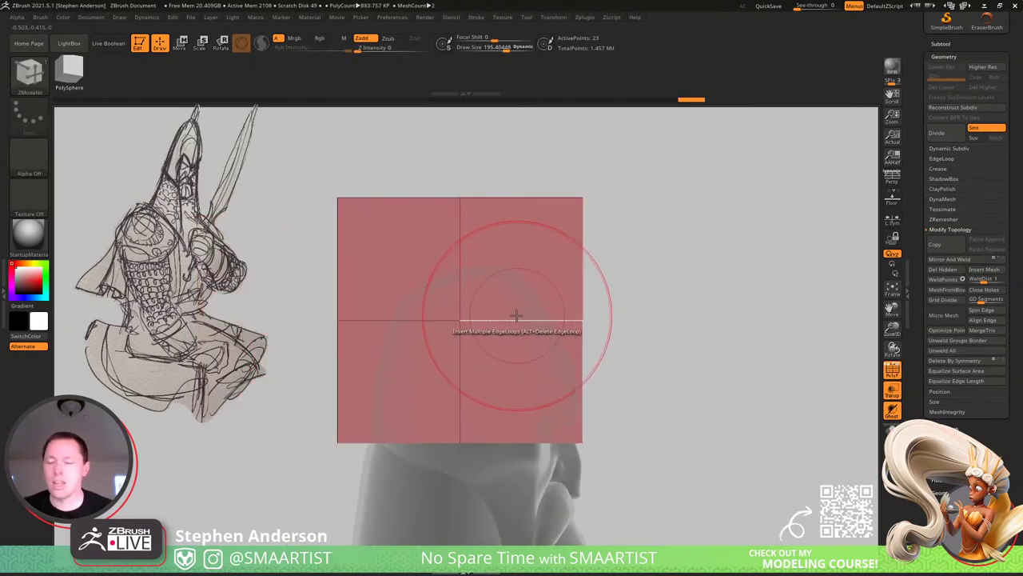
Mask the whole Helmet cube except the centre point of its top and lift that point into a peak.
key("b")
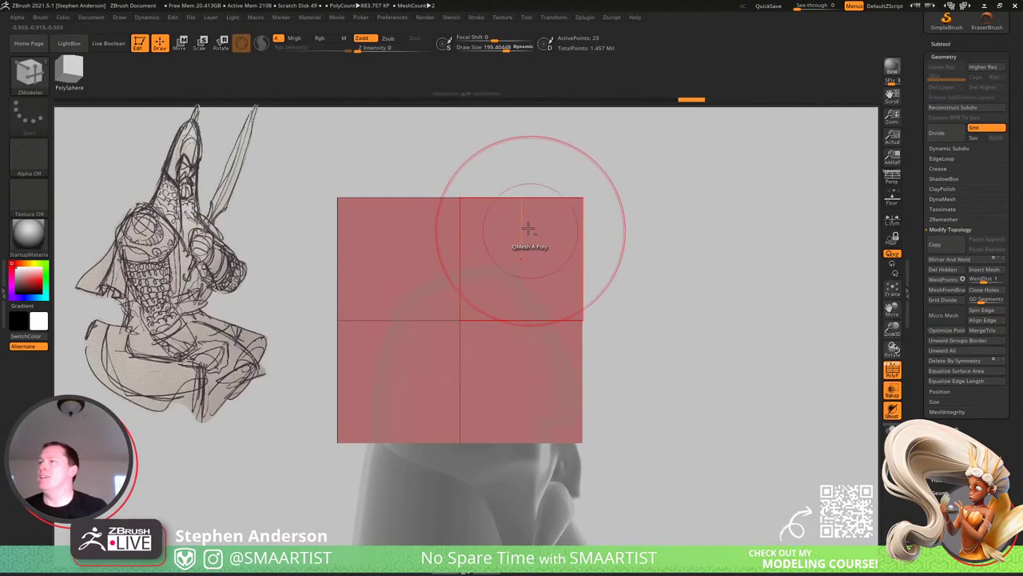
right_click_drag(459, 183, 512, 266, "alt")
left_click_drag(487, 230, 525, 294, "ctrl")
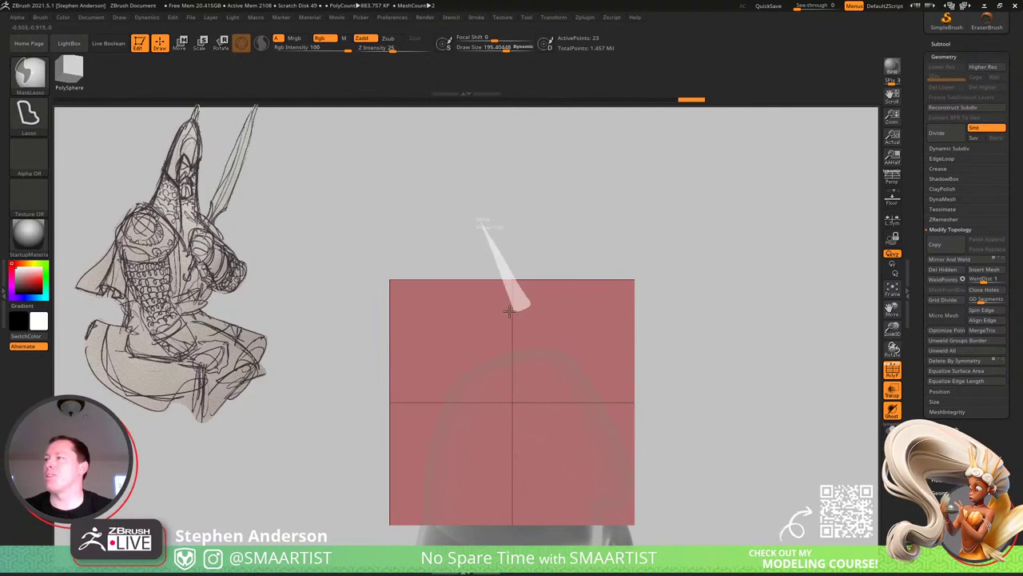
left_click_drag(471, 314, 470, 302, "ctrl+alt")
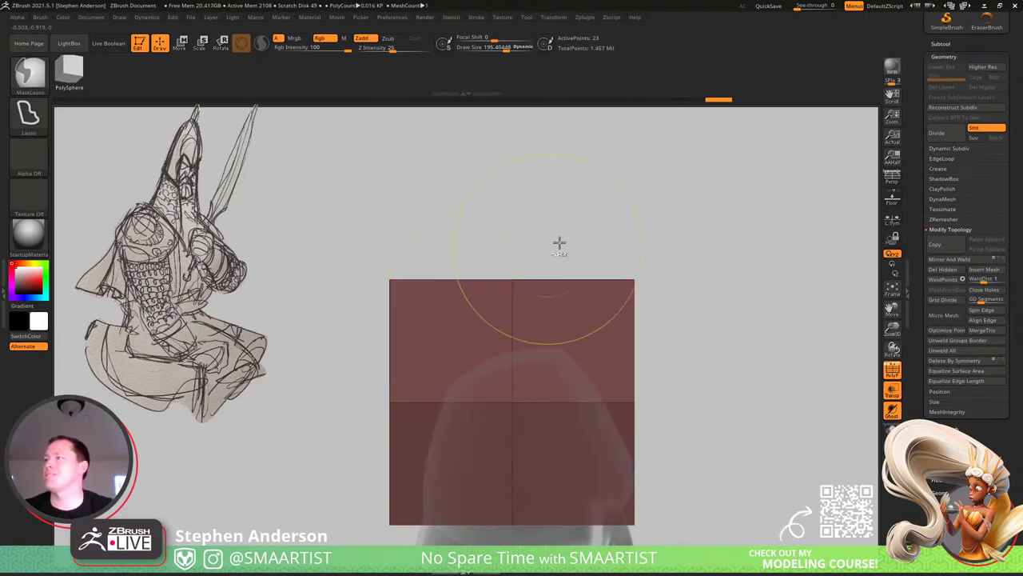
mouse_move(626, 211)
left_mouse_down()
mouse_move(595, 246)
mouse_move(513, 260)
left_mouse_up()
mouse_move(437, 254)
left_mouse_down("ctrl")
mouse_move(574, 244)
mouse_move(516, 321)
left_mouse_up("ctrl")
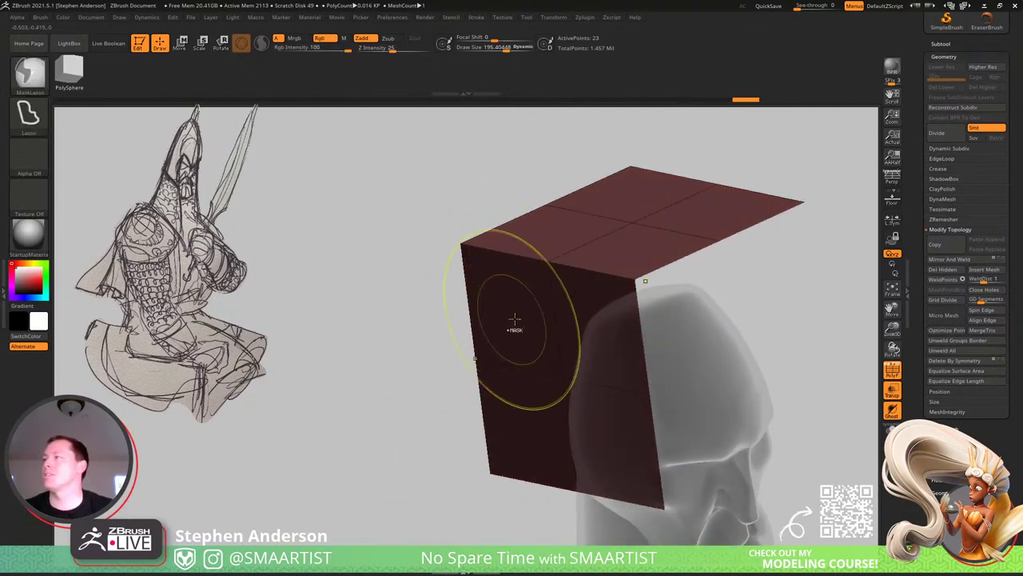
key("w")
right_click_drag(621, 279, 579, 363, "alt")
left_click_drag(578, 362, 569, 293)
Raise the midpoints of the Helmet's top edges above the corners to form a faceted roof, clear the mask, and return to Draw mode.
mouse_move(755, 233)
left_mouse_down("ctrl")
mouse_move(765, 309)
mouse_move(836, 293)
left_mouse_up("ctrl")
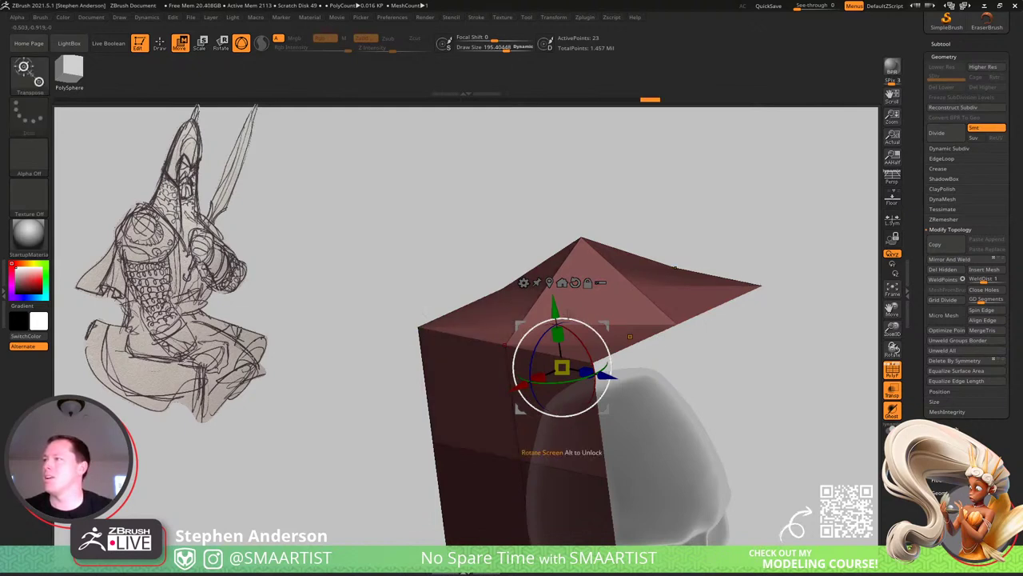
left_click_drag(558, 323, 560, 360)
left_click_drag(423, 349, 594, 282)
right_click_drag(765, 223, 614, 223, "alt")
left_click_drag(614, 224, 662, 280, "ctrl")
right_click_drag(694, 292, 620, 291, "ctrl")
right_click_drag(620, 290, 561, 290)
left_click_drag(561, 290, 592, 301)
key("q")
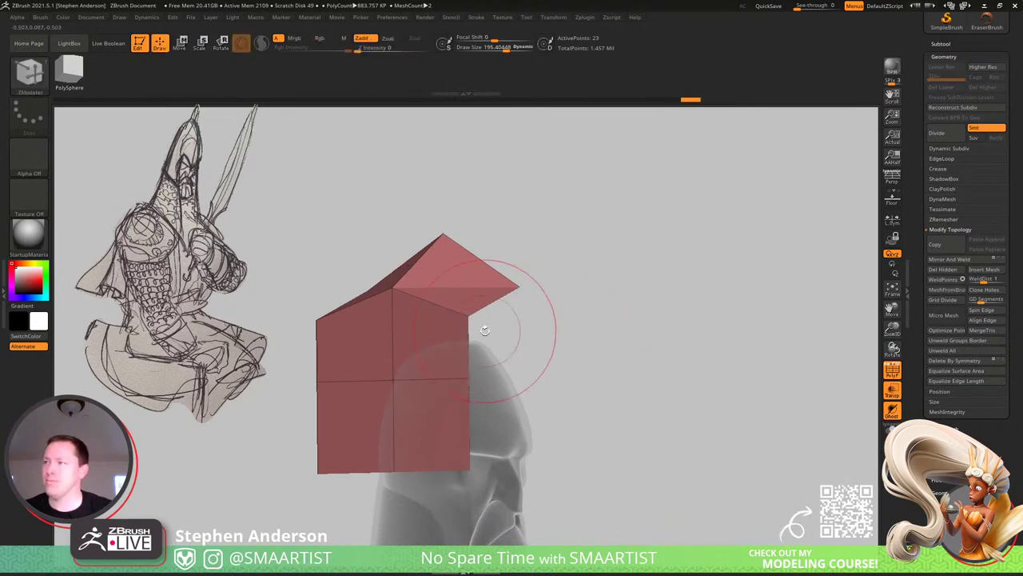
Mask the Helmet in top view except for its corners and scale the corners inward to give an octagonal outline.
right_click_drag(485, 331, 508, 459)
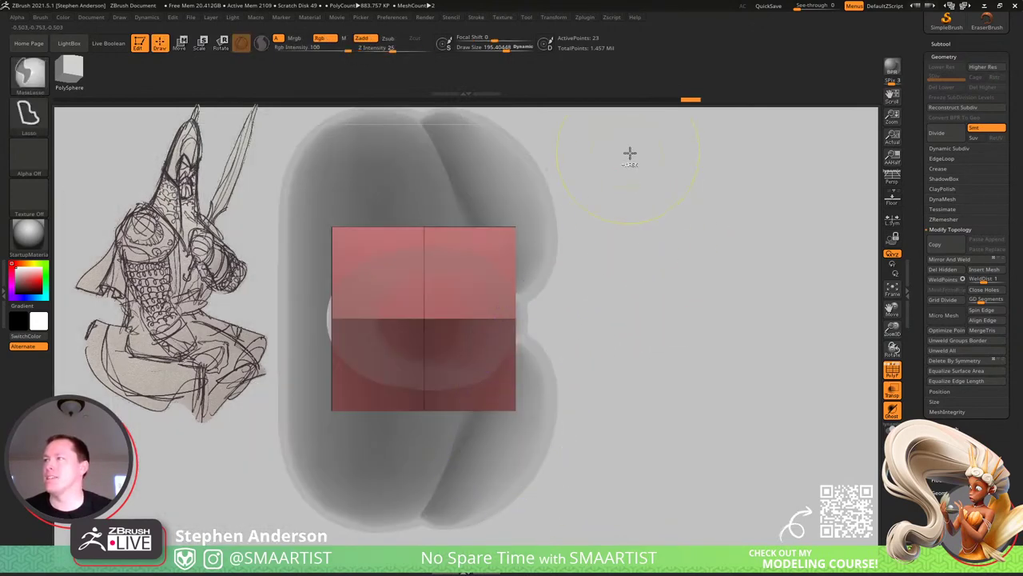
mouse_move(629, 155)
left_mouse_down("ctrl")
mouse_move(496, 252)
mouse_move(535, 269)
left_mouse_up("ctrl")
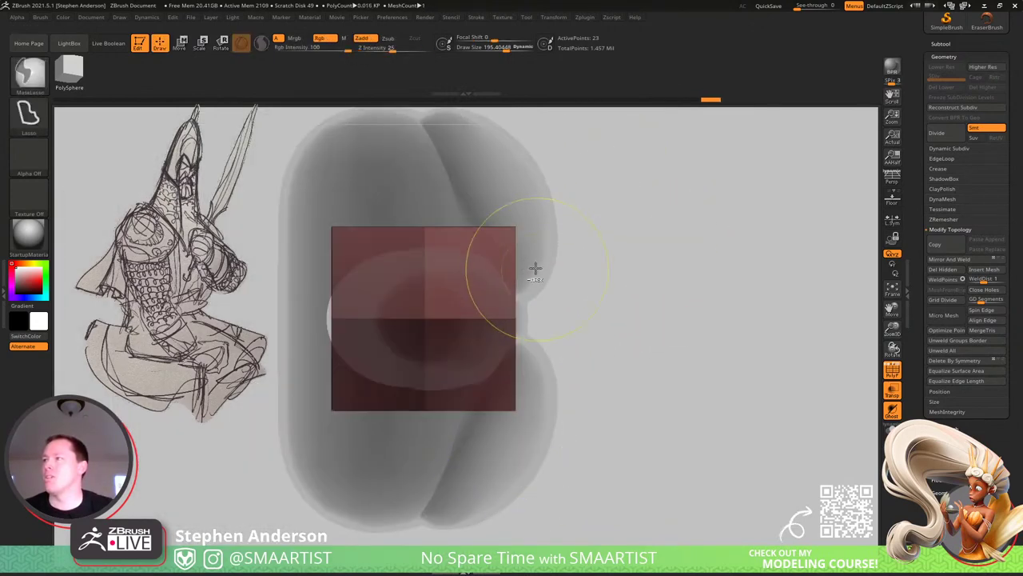
mouse_move(254, 157)
left_mouse_down("ctrl+alt")
mouse_move(370, 226)
mouse_move(343, 255)
left_mouse_up("ctrl+alt")
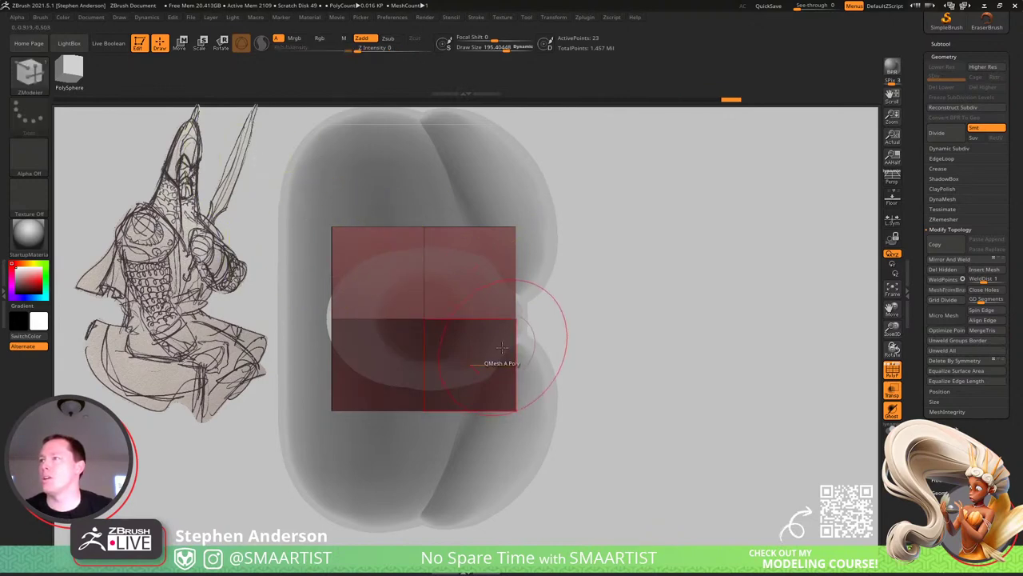
key("w")
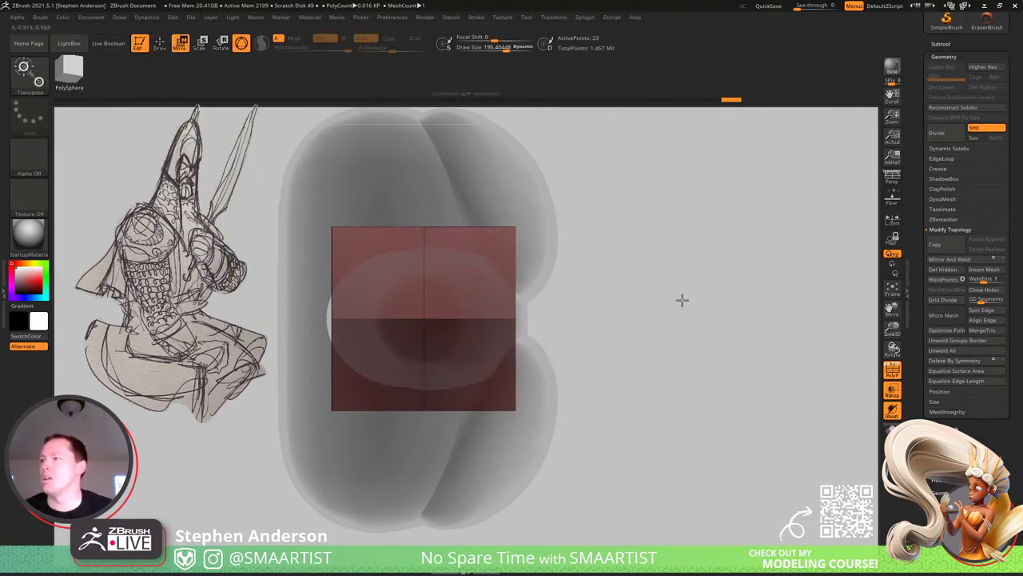
left_click_drag(680, 299, 654, 265)
left_click_drag(442, 338, 397, 350)
mouse_move(635, 336)
left_mouse_down()
mouse_move(616, 315)
mouse_move(608, 221)
mouse_move(602, 274)
mouse_move(562, 299)
mouse_move(616, 265)
mouse_move(650, 263)
mouse_move(663, 217)
mouse_move(647, 203)
mouse_move(689, 363)
left_mouse_up()
left_click_drag(427, 318, 424, 333, "alt")
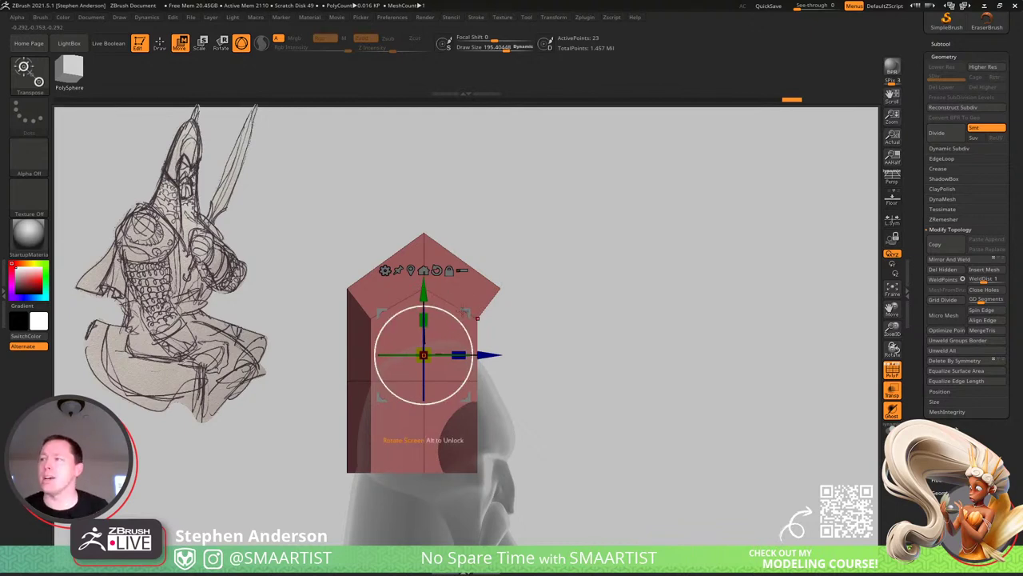
left_click_drag(505, 305, 460, 319)
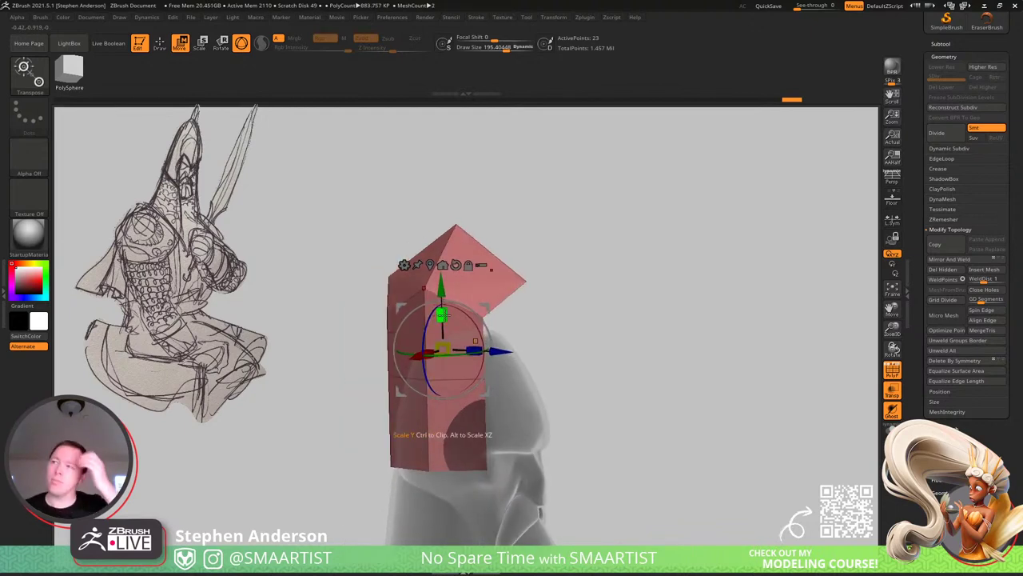
right_click_drag(443, 314, 451, 310)
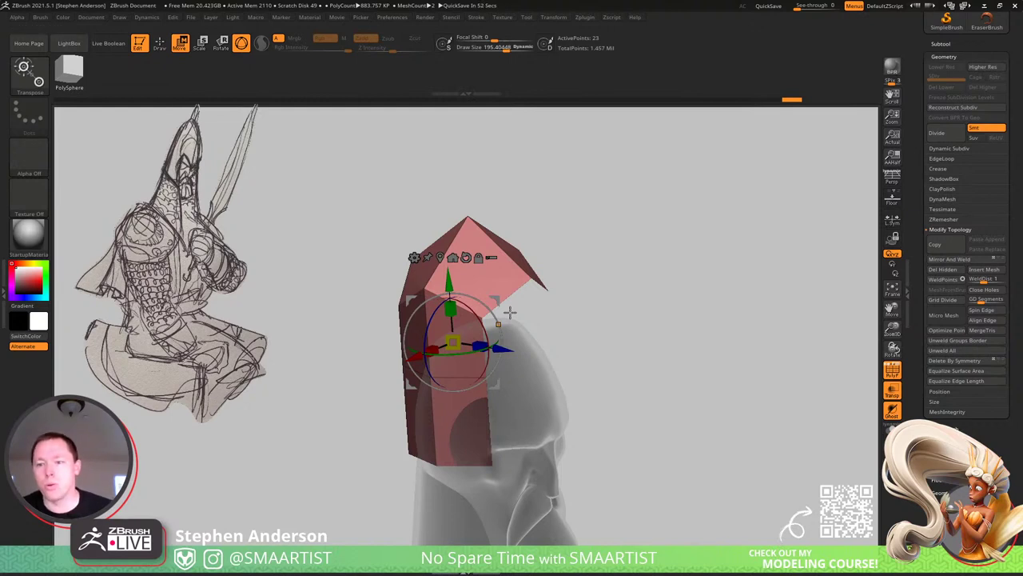
Lower the Helmet by about 0.37 in side view so it sits down over the head.
mouse_move(642, 358)
left_mouse_down()
mouse_move(676, 341)
mouse_move(651, 334)
mouse_move(678, 333)
left_mouse_up()
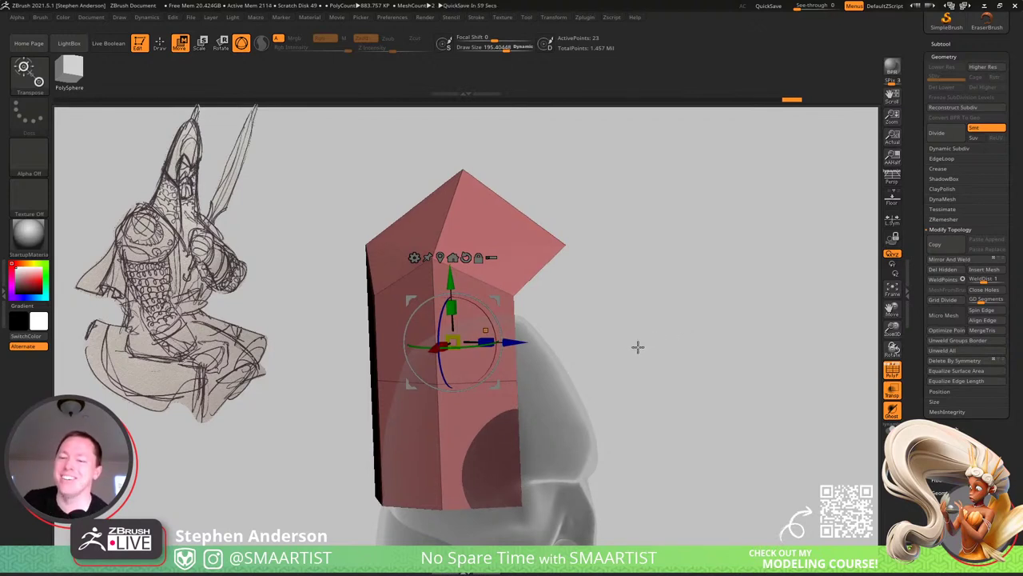
mouse_move(666, 324)
left_mouse_down()
mouse_move(674, 333)
mouse_move(678, 325)
left_mouse_up()
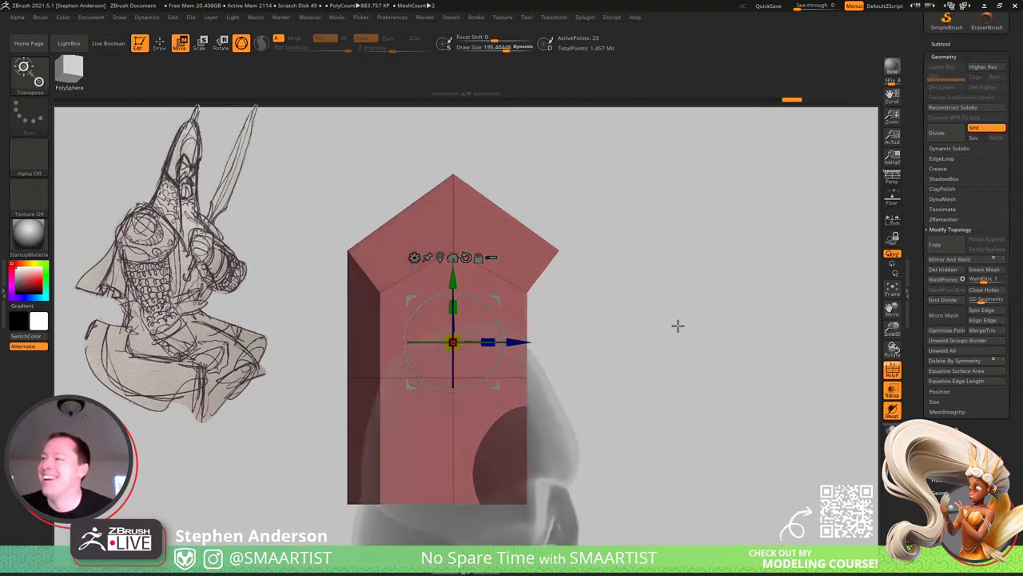
right_click_drag(591, 296, 551, 189, "ctrl")
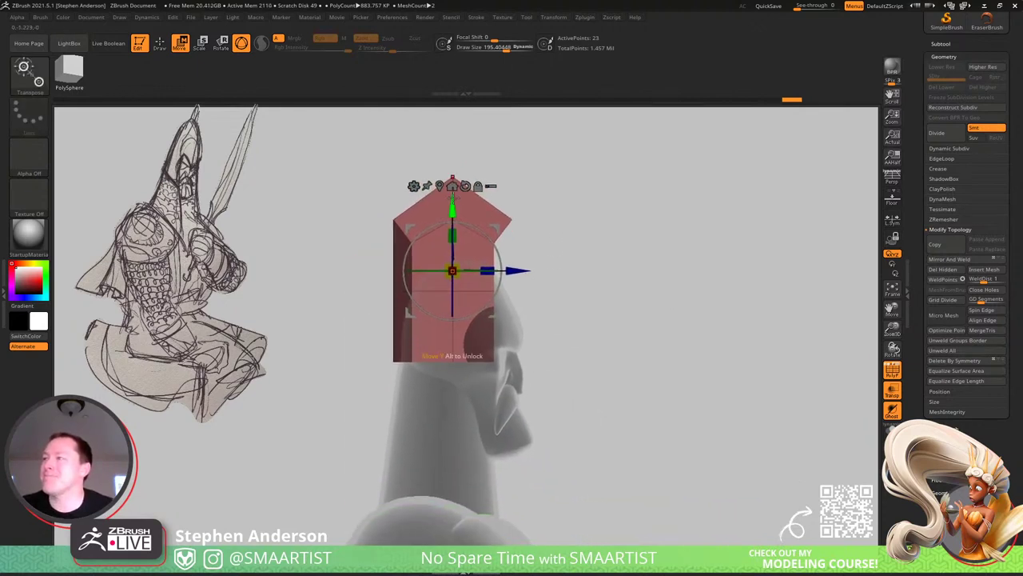
left_click_drag(461, 210, 462, 261)
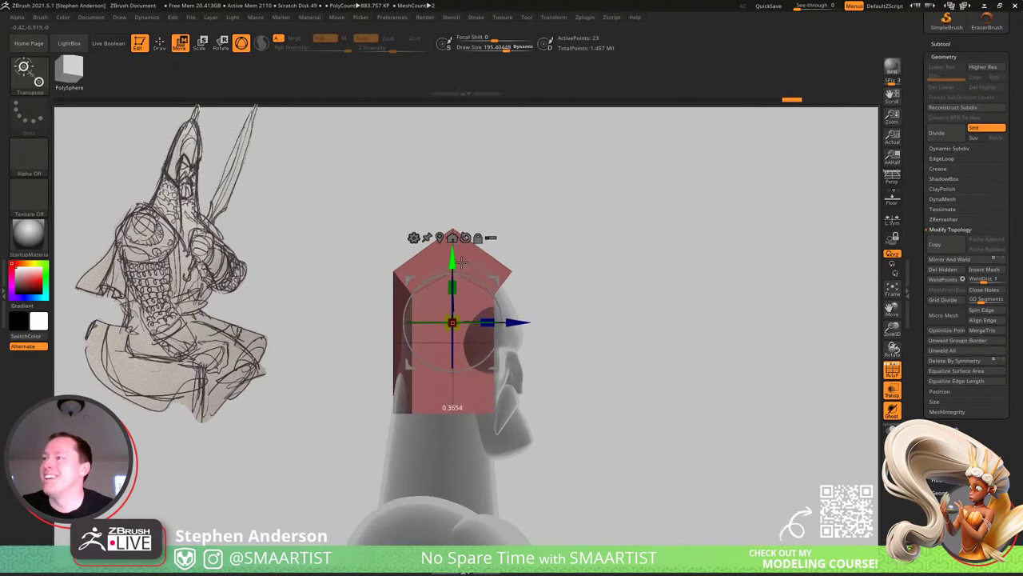
With the Move brush at a draw size of about 643, pull the Helmet's lower back upward so its rim slopes toward the face.
key("b")
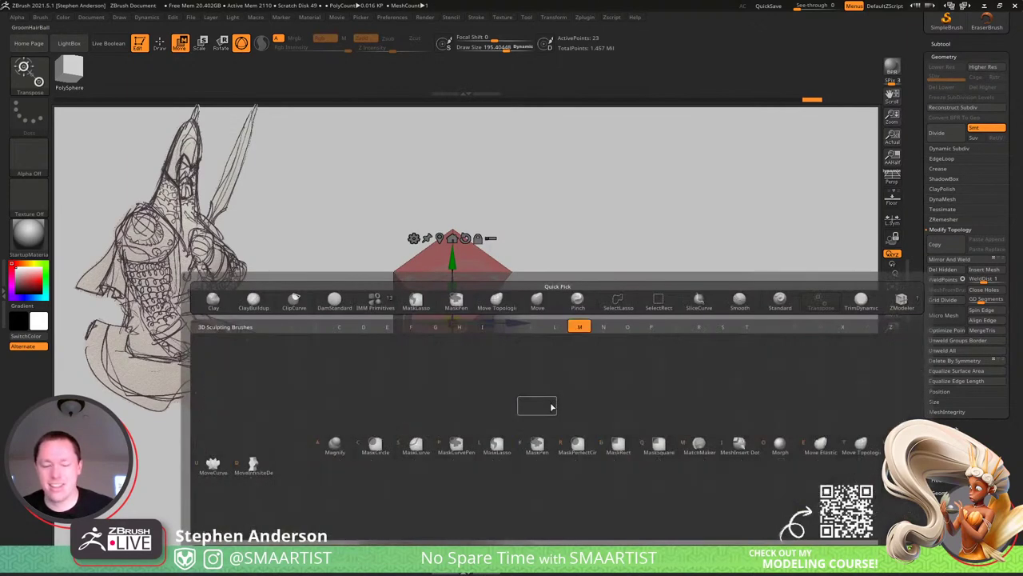
key("m")
key("v")
key("s")
mouse_move(409, 393)
left_mouse_down()
mouse_move(424, 392)
mouse_move(385, 388)
mouse_move(382, 375)
left_mouse_up()
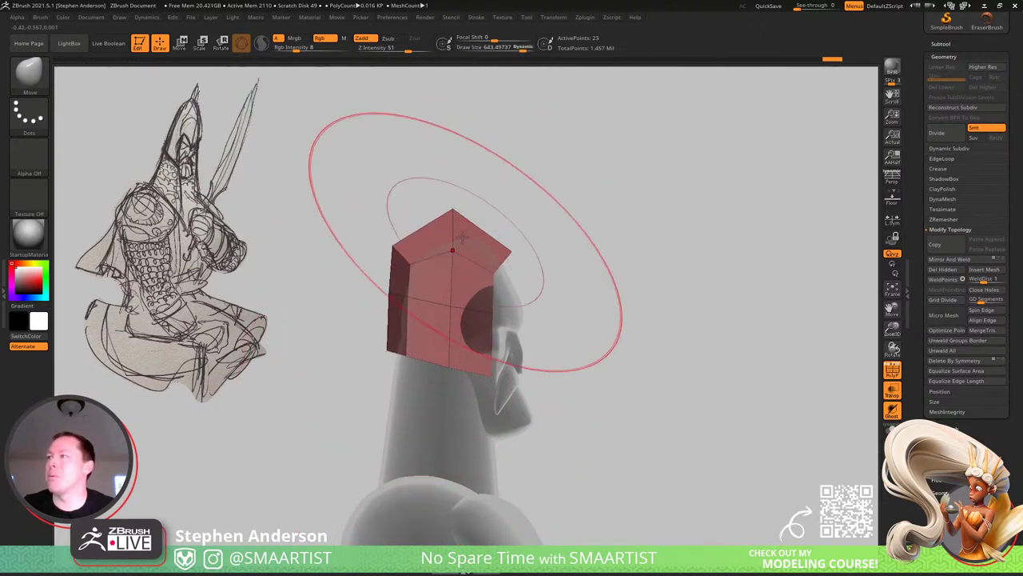
Using draw sizes of about 378 and 275, shift the Helmet's peak backward and pull its back in toward the skull.
key("s")
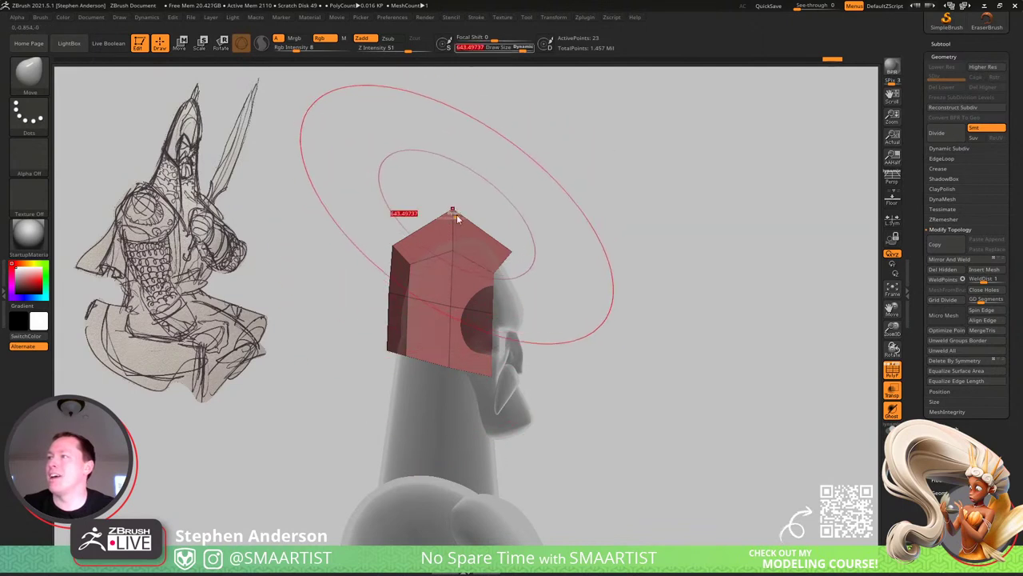
left_click_drag(455, 216, 440, 202)
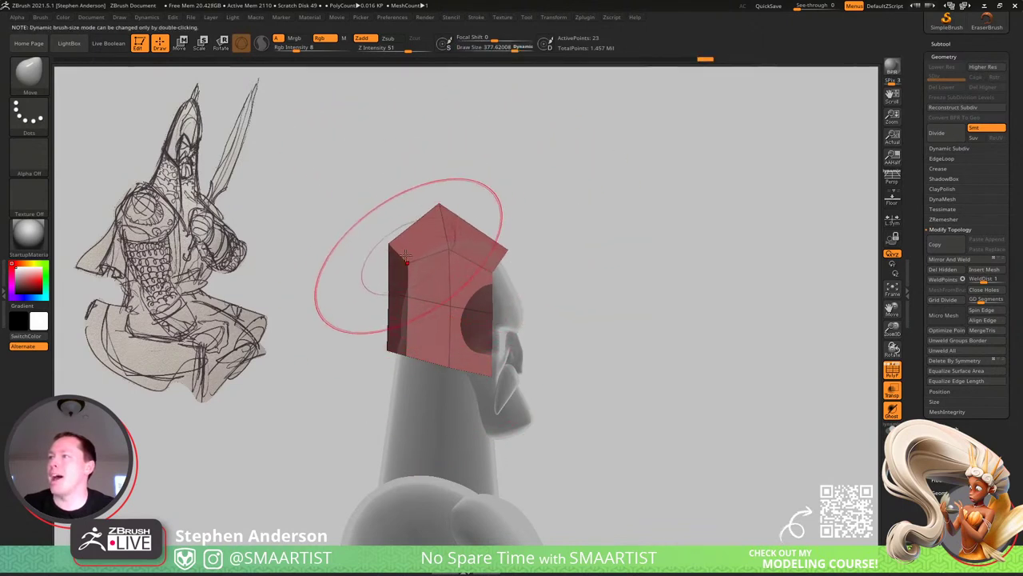
left_click_drag(387, 305, 398, 309)
left_click_drag(392, 353, 398, 332)
key("s")
left_click_drag(400, 289, 398, 289)
left_click_drag(395, 291, 399, 292)
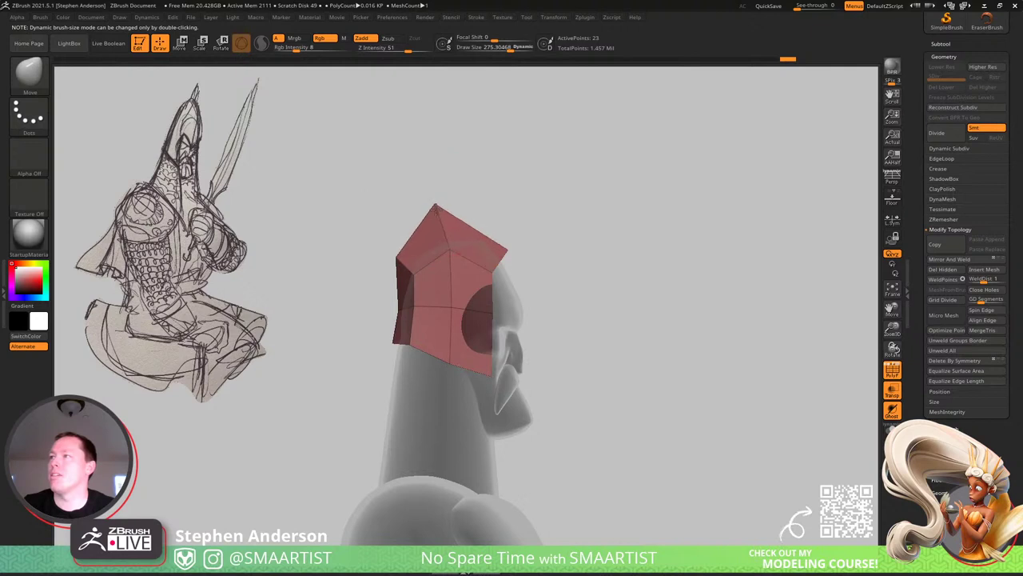
Nudge the Helmet's front side corners with the Move brush so they frame the face.
left_click_drag(651, 331, 628, 322)
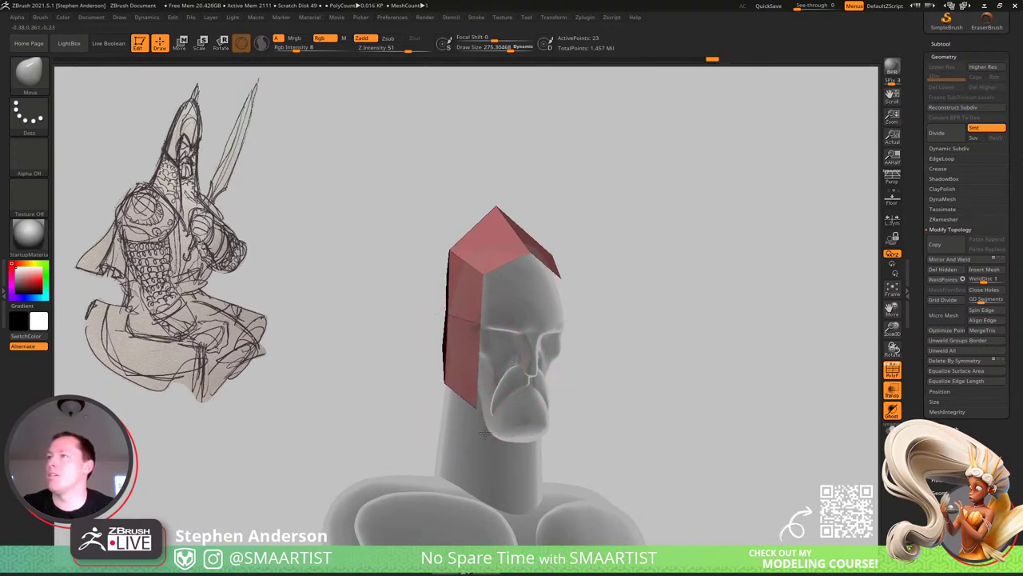
left_click_drag(487, 445, 444, 323)
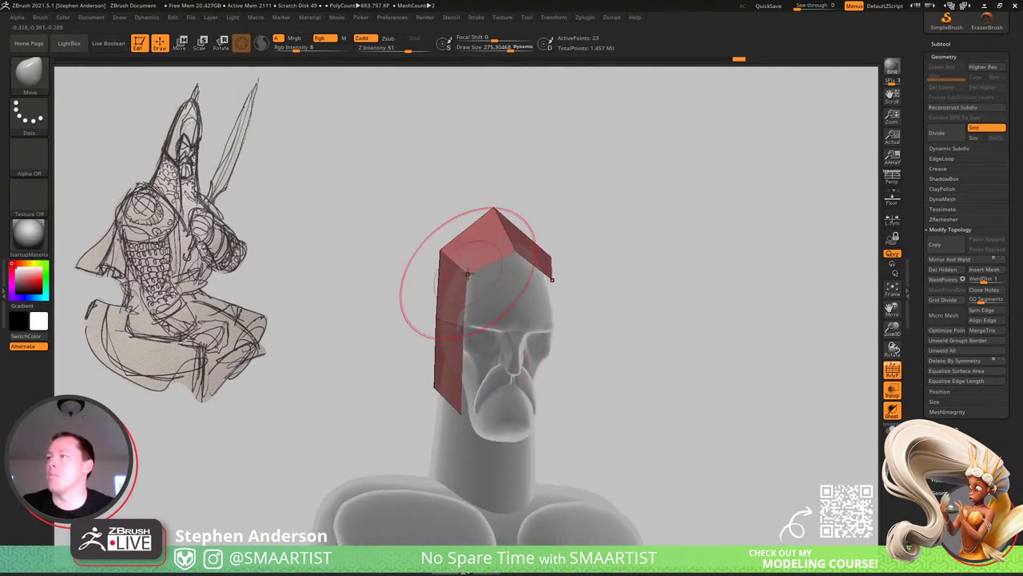
left_click_drag(467, 273, 486, 284)
left_click_drag(450, 408, 476, 313)
Isolate the Helmet and use ZModeler's Bridge edge action to span its two upper side edges with a panel across the forehead.
key("shift+f")
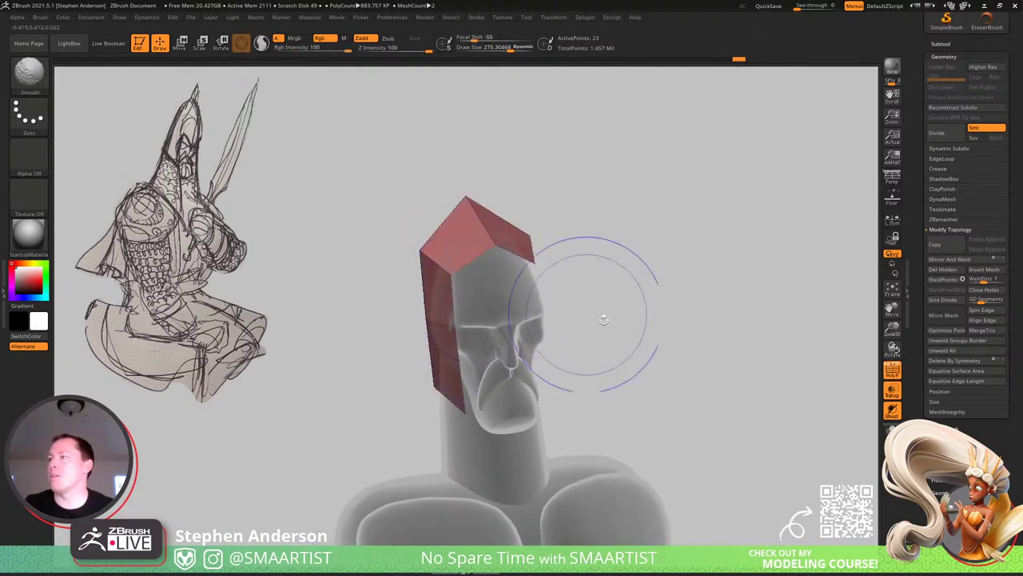
left_click(892, 429)
right_click_drag(514, 281, 512, 303, "ctrl")
left_click_drag(513, 303, 544, 295)
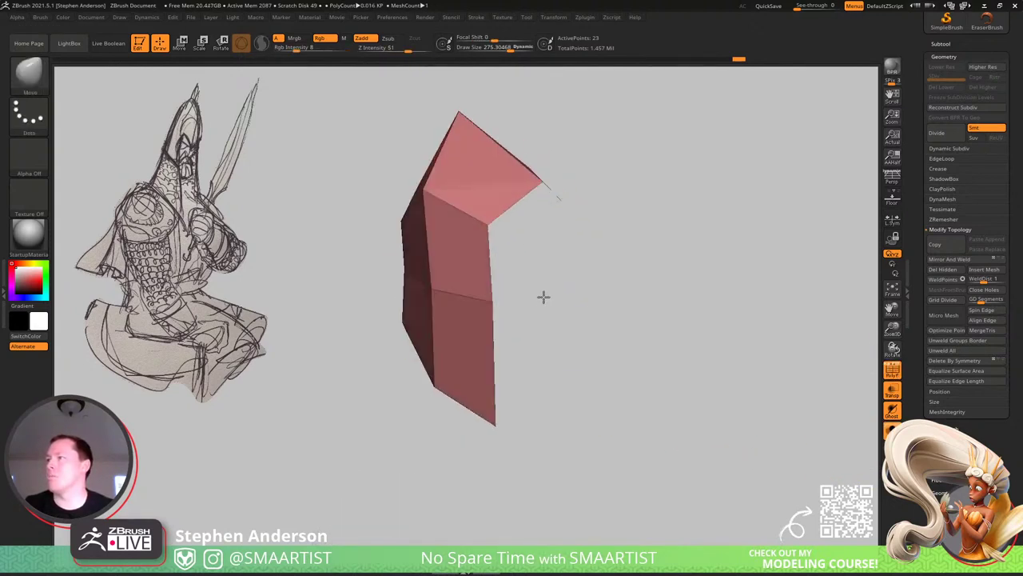
key("b")
key("z")
key("m")
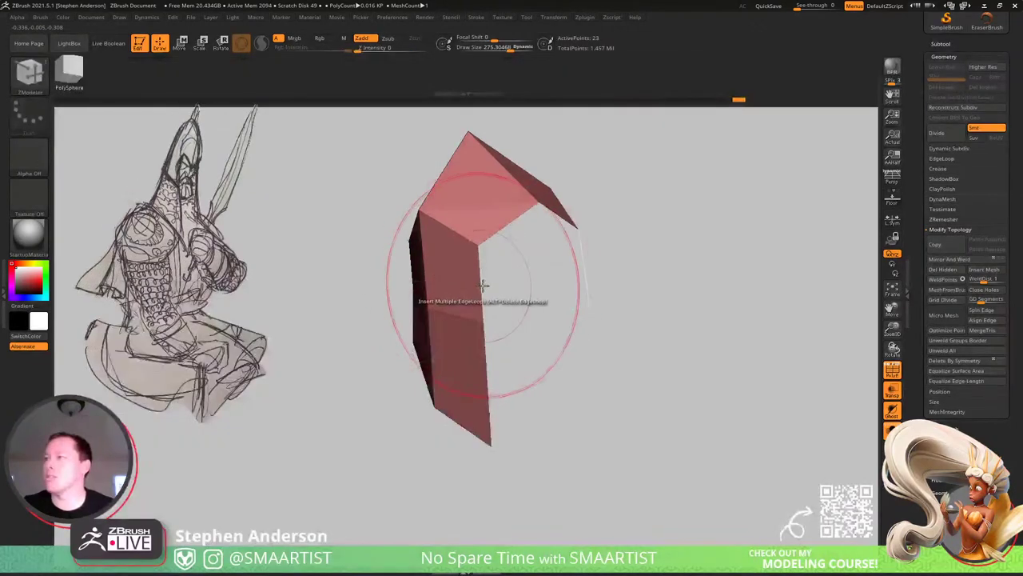
key("space")
left_click(376, 307)
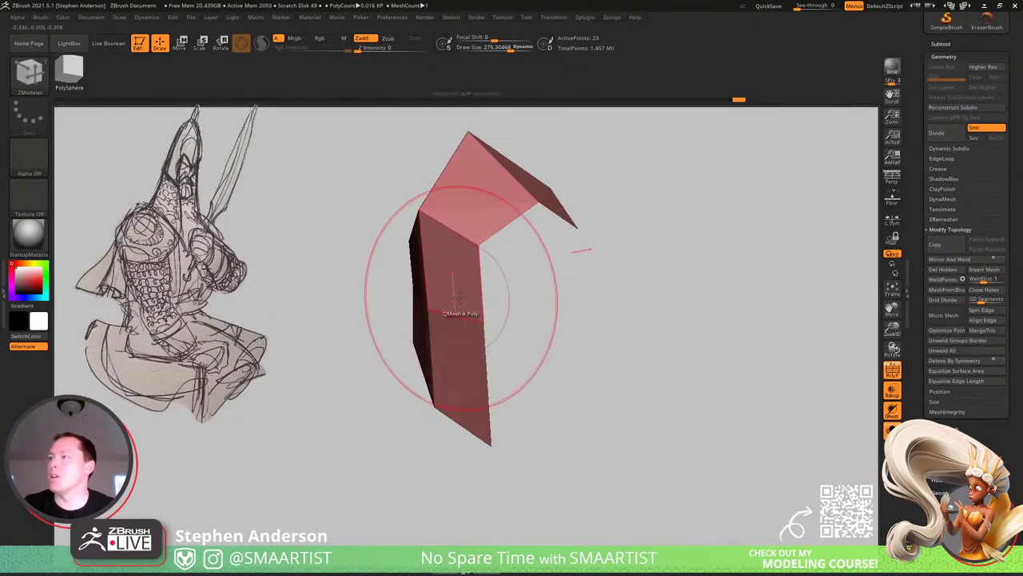
left_click_drag(607, 257, 672, 268)
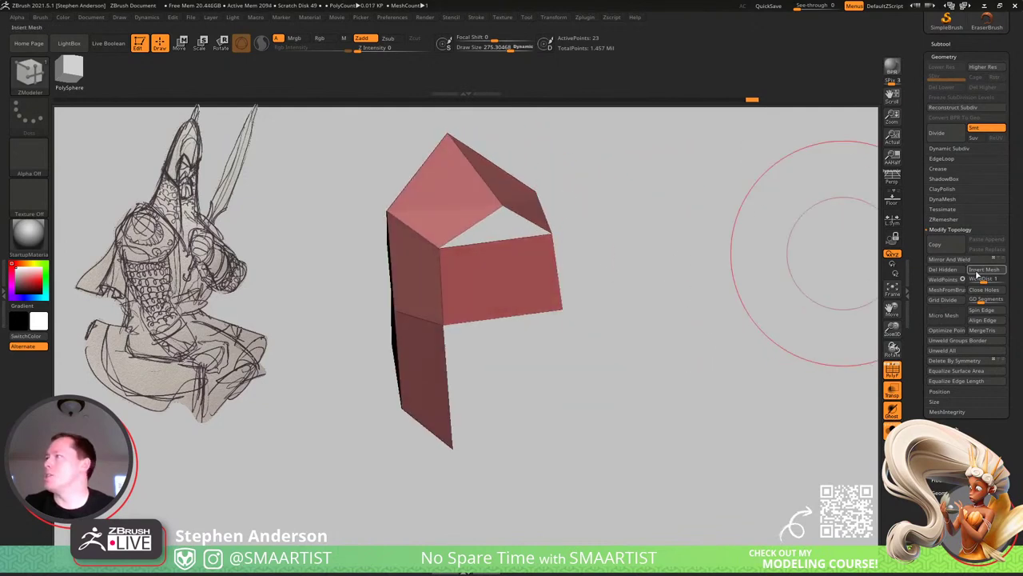
Mirror and weld the Helmet, then stitch the forehead panel's top centre point to the roof's front point.
left_click(949, 259)
key("space")
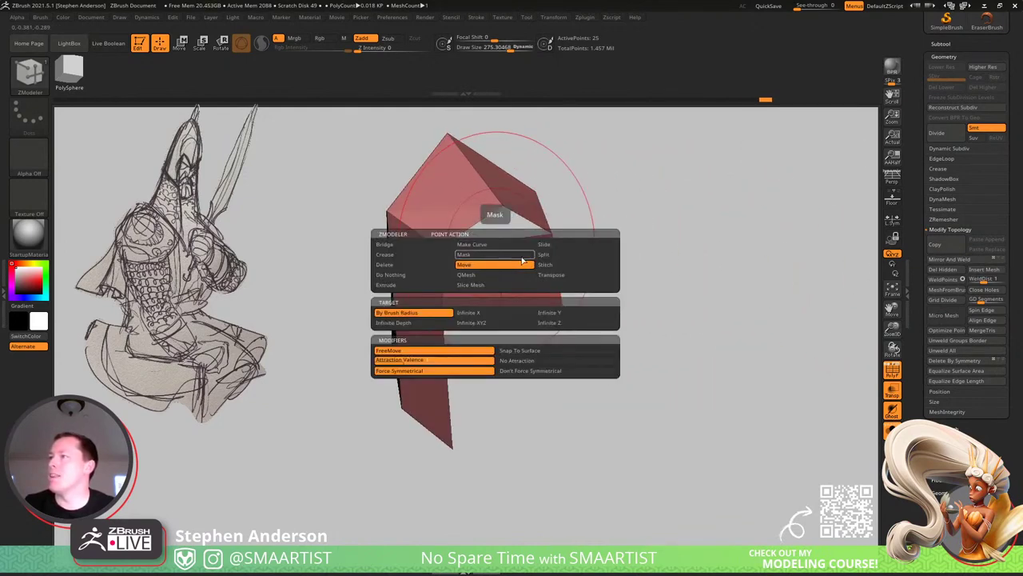
left_click(552, 266)
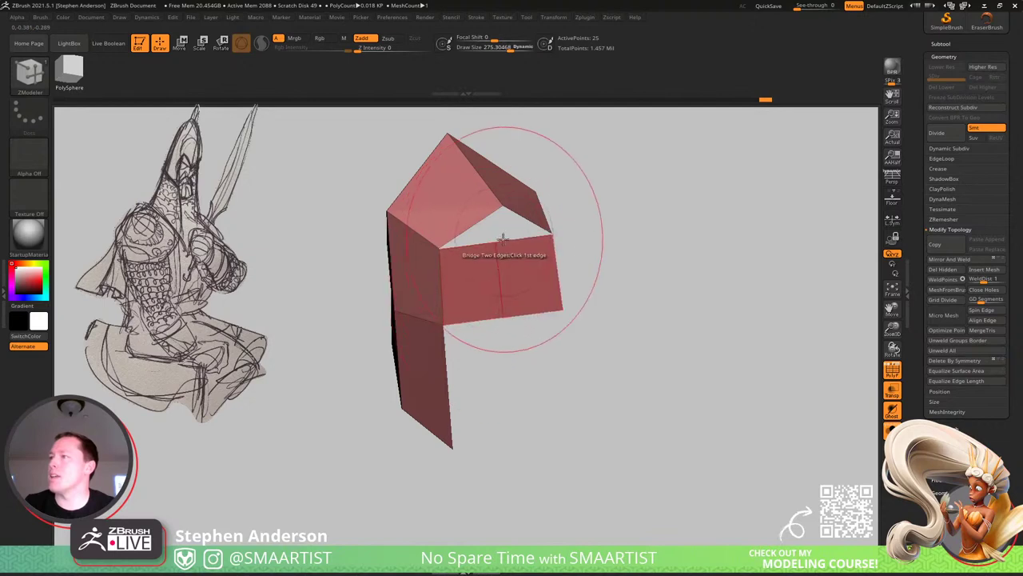
left_click(497, 244)
left_click(504, 207)
right_click_drag(507, 281, 544, 274)
With the Move brush at a draw size of about 75, pull the forehead panel's lower centre point forward and show the body again.
key("b")
key("m")
key("v")
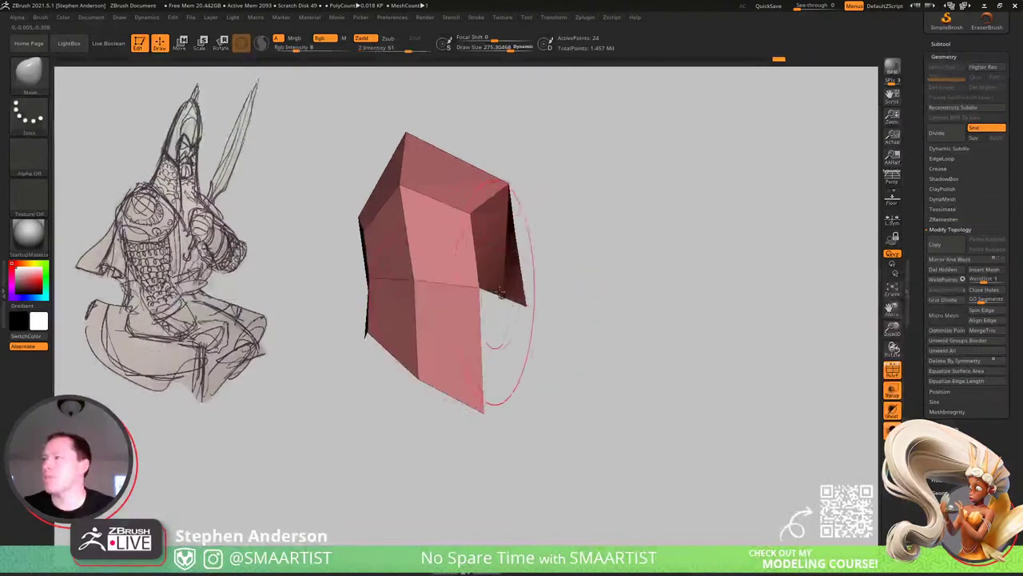
key("s")
left_click_drag(502, 294, 486, 294)
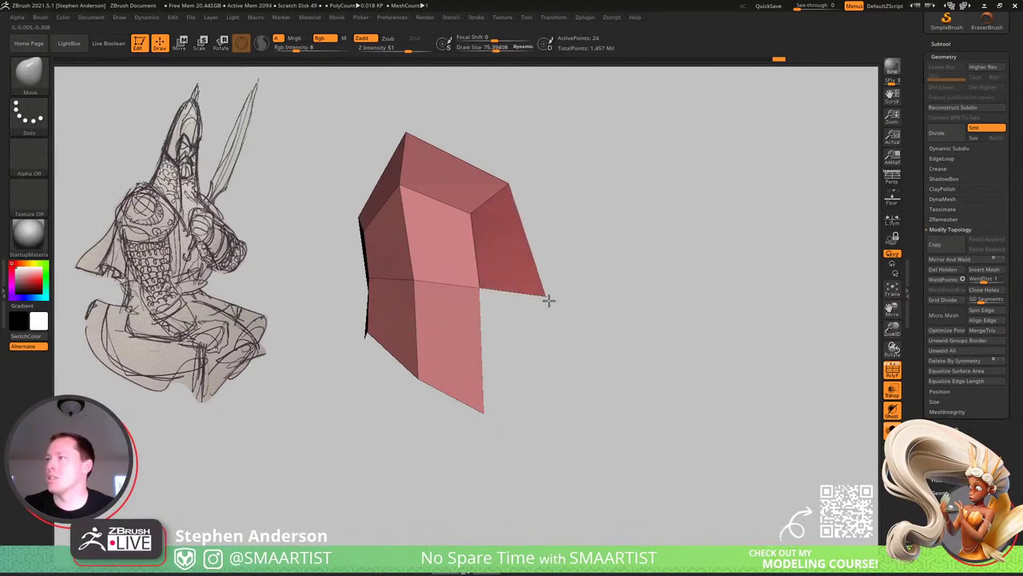
left_click(892, 429)
mouse_move(634, 263)
left_mouse_down()
mouse_move(586, 286)
mouse_move(632, 267)
mouse_move(616, 269)
left_mouse_up()
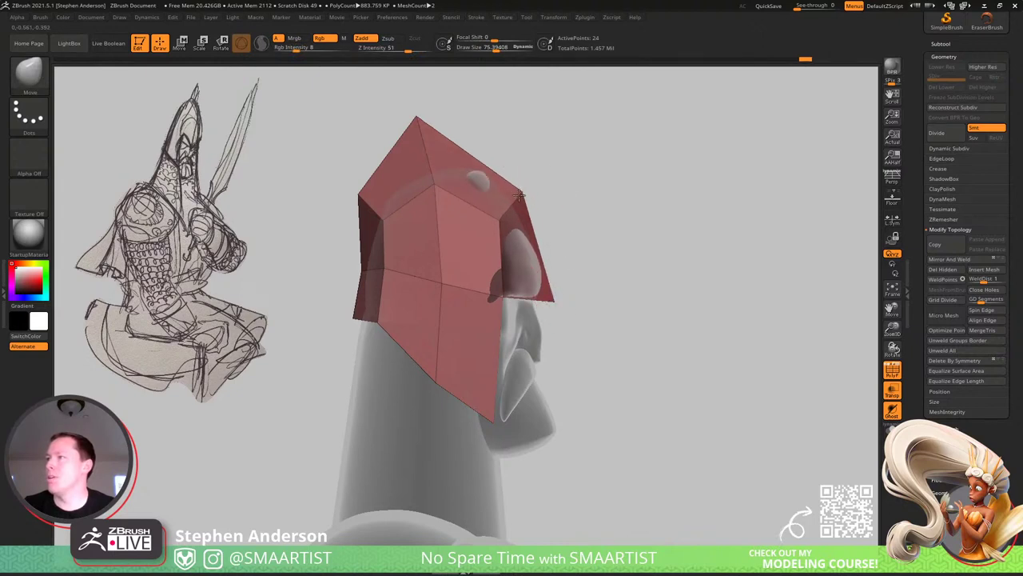
Switch to the Body subtool and push the front of the crown inside the Helmet at a draw size of about 287.
left_click(524, 273, "alt")
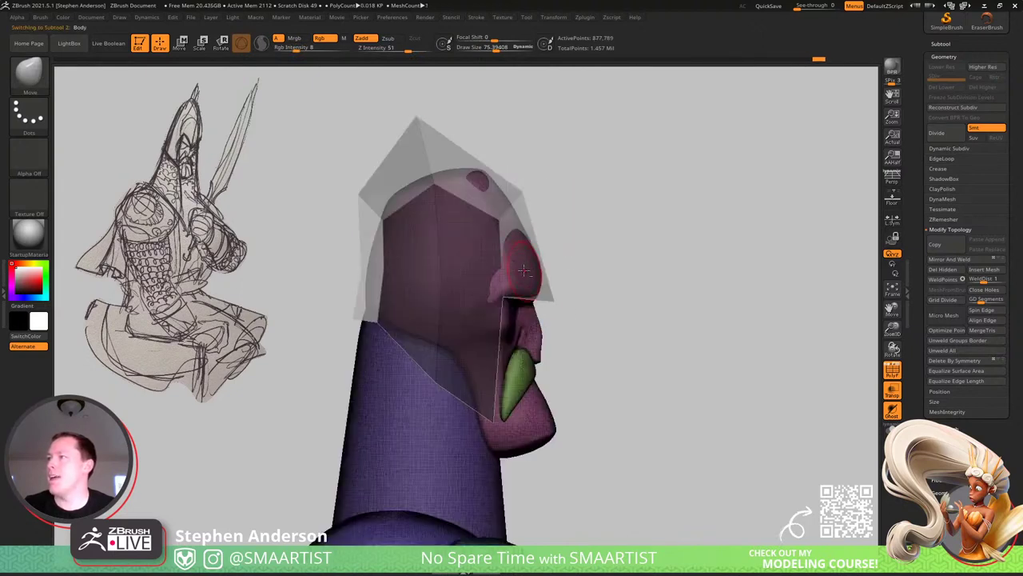
left_click_drag(482, 179, 532, 176)
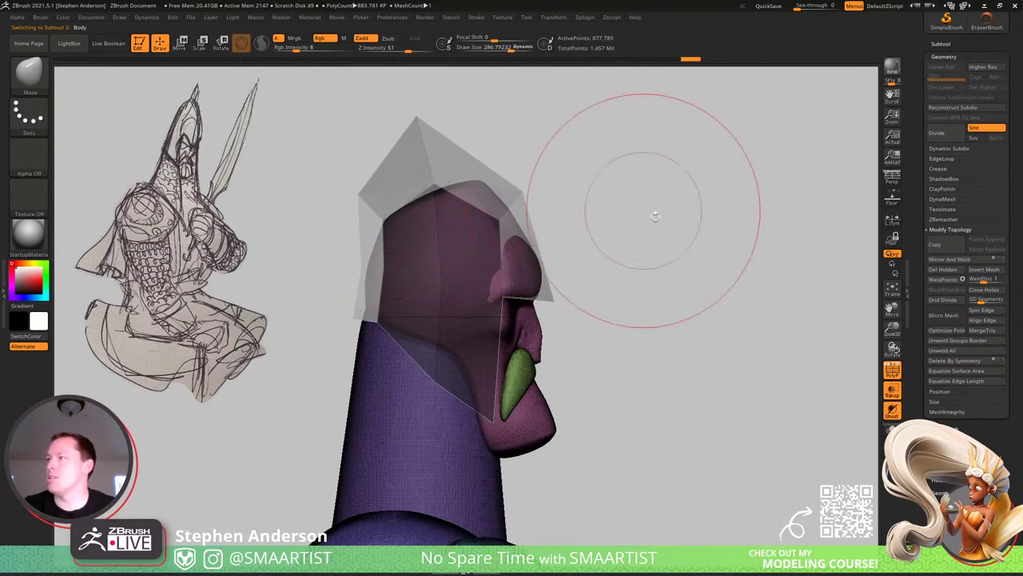
Examine the reshaped head on its own and under the transparent Helmet, without the polyframe, against the sketch's proportions.
left_click(892, 430)
left_click_drag(744, 339, 619, 303)
key("shift+f")
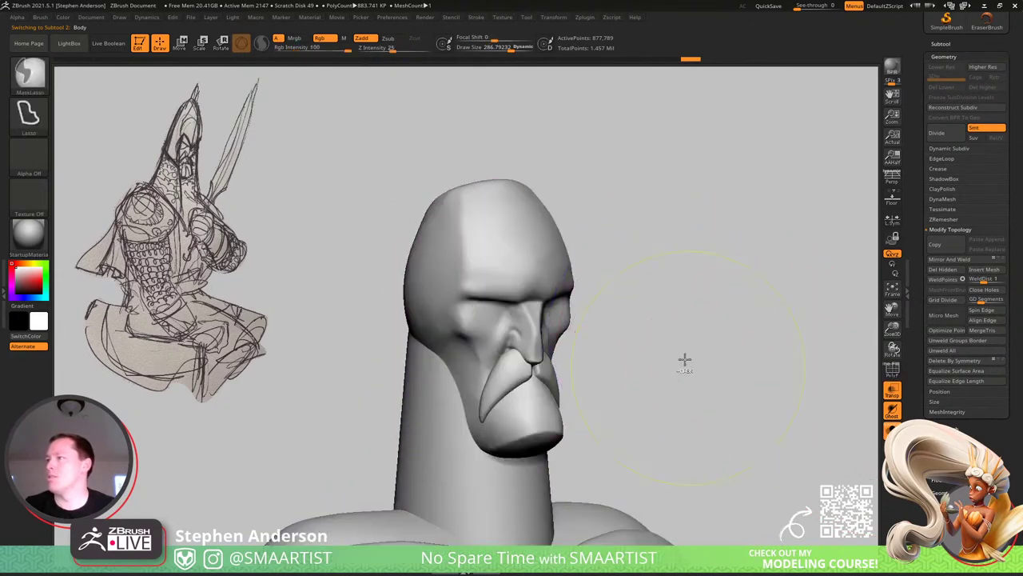
key("f")
left_click_drag(685, 359, 526, 288)
left_click_drag(521, 287, 602, 283)
left_click(892, 430)
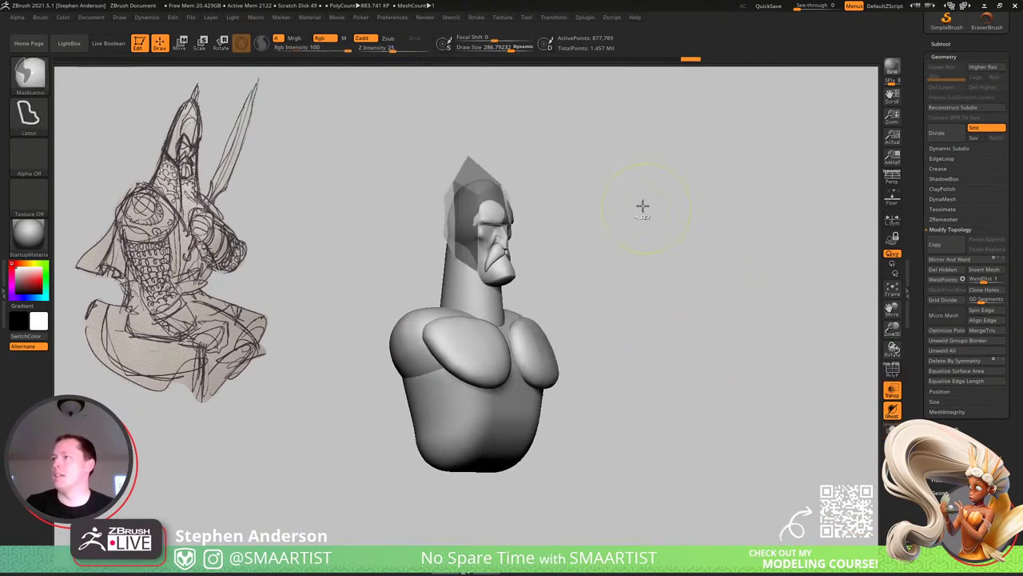
right_click_drag(627, 205, 626, 390, "alt")
left_click_drag(626, 390, 642, 393)
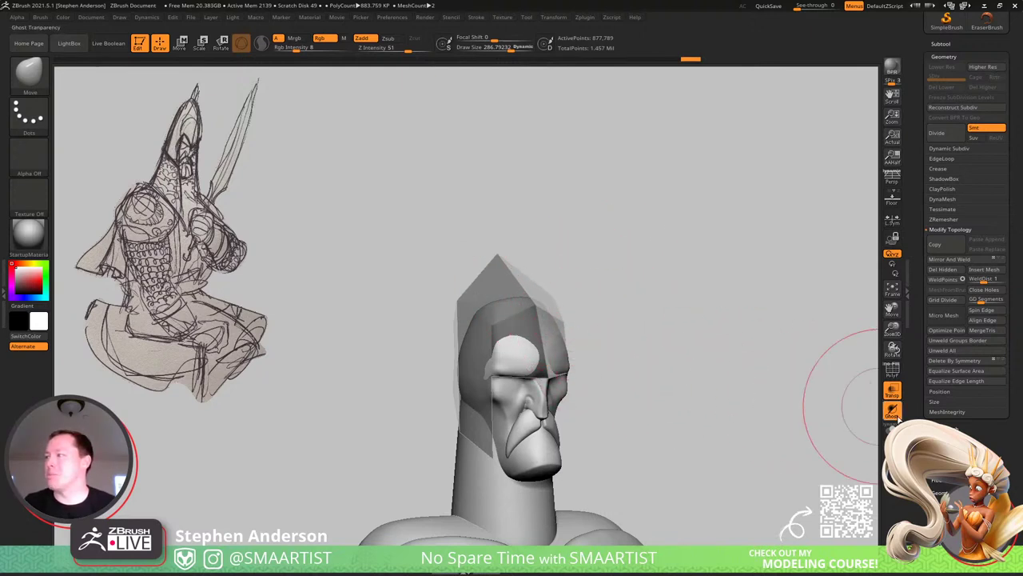
left_click_drag(720, 410, 703, 405)
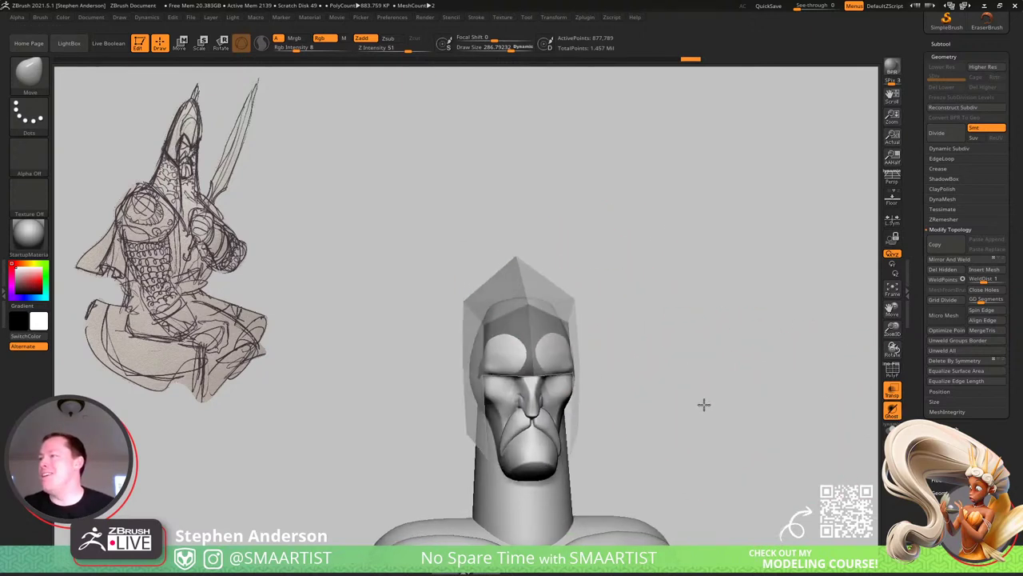
Switch to the Helmet subtool and raise the corners of its face opening beside the brow, using a draw size of about 89.
left_click(468, 433, "alt")
mouse_move(441, 432)
left_mouse_down()
mouse_move(484, 429)
mouse_move(474, 430)
left_mouse_up()
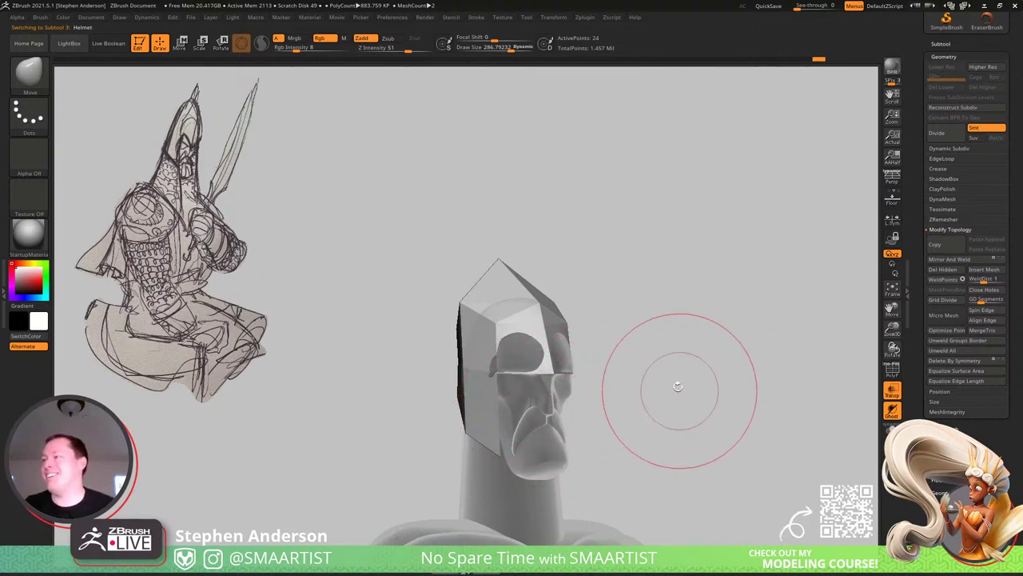
key("shift")
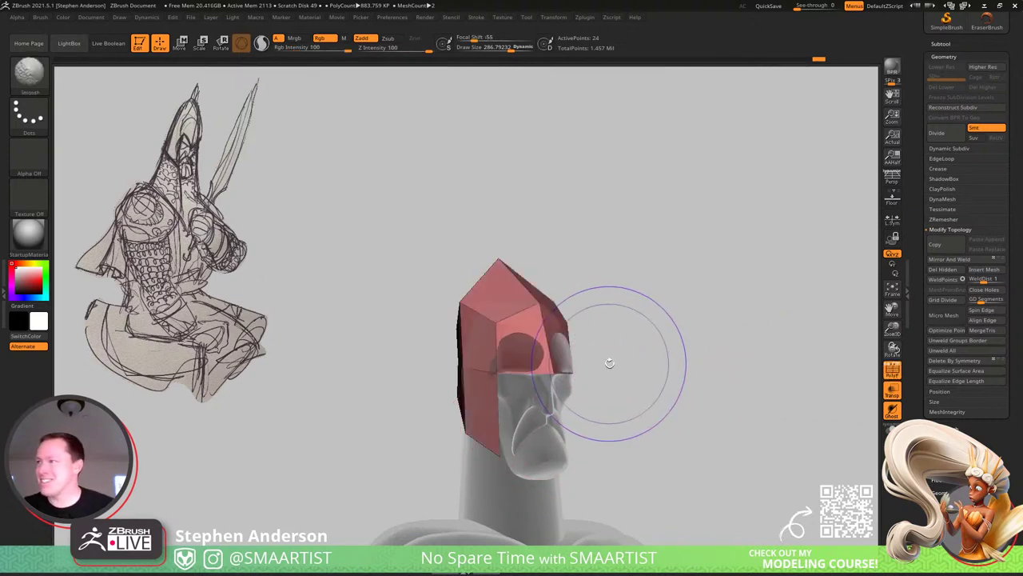
right_click_drag(483, 391, 506, 407, "ctrl")
key("s")
left_click_drag(506, 374, 491, 371)
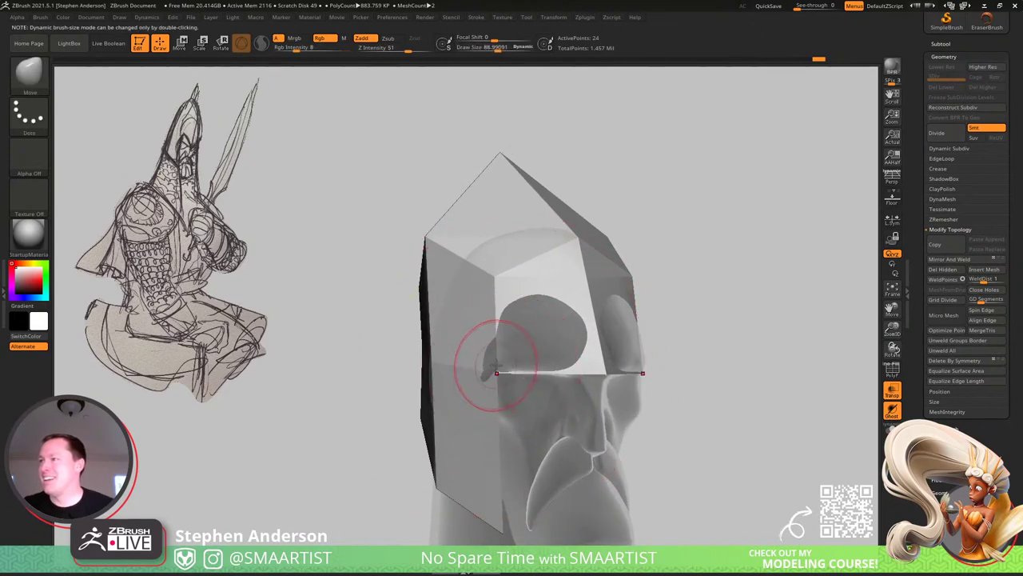
right_click_drag(493, 368, 512, 390)
left_click_drag(493, 371, 493, 342)
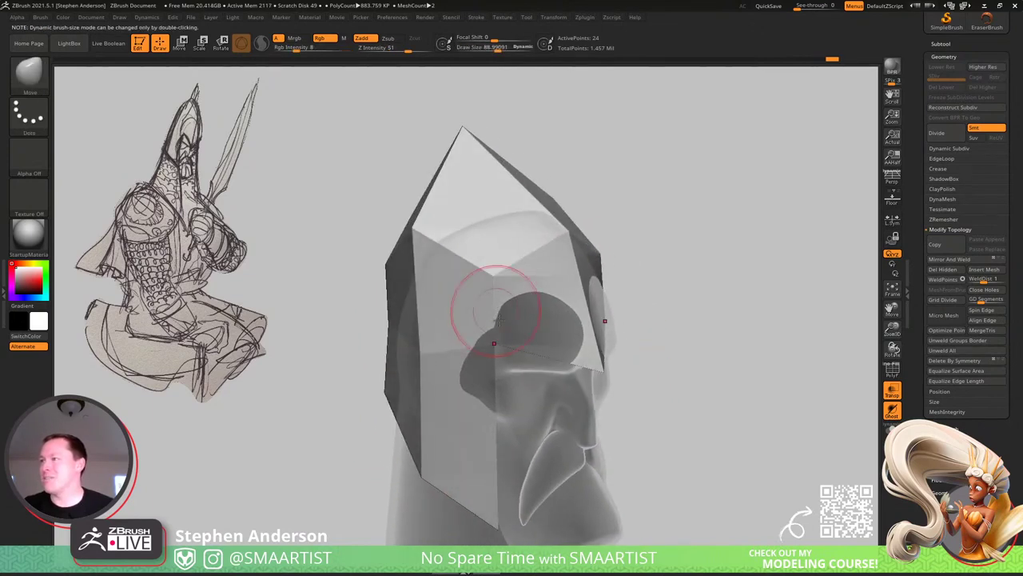
Show the polyframe, turn off transparency and subdivide the Helmet once.
mouse_move(498, 310)
right_mouse_down()
mouse_move(484, 316)
mouse_move(664, 381)
mouse_move(624, 317)
right_mouse_up()
key("shift+f")
left_click(895, 395)
right_click_drag(582, 302, 629, 279, "alt")
key("ctrl+d")
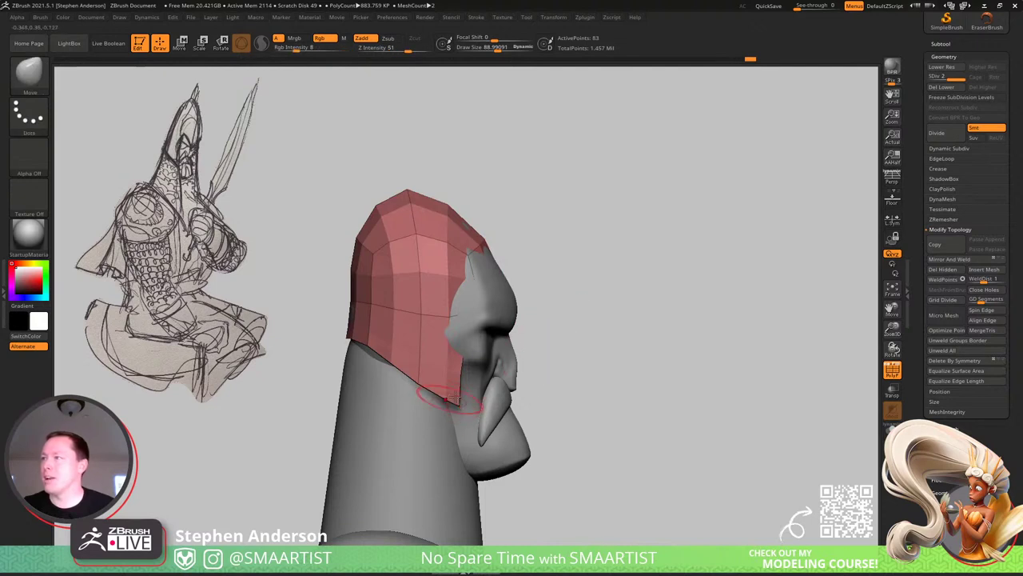
right_click_drag(527, 261, 527, 270)
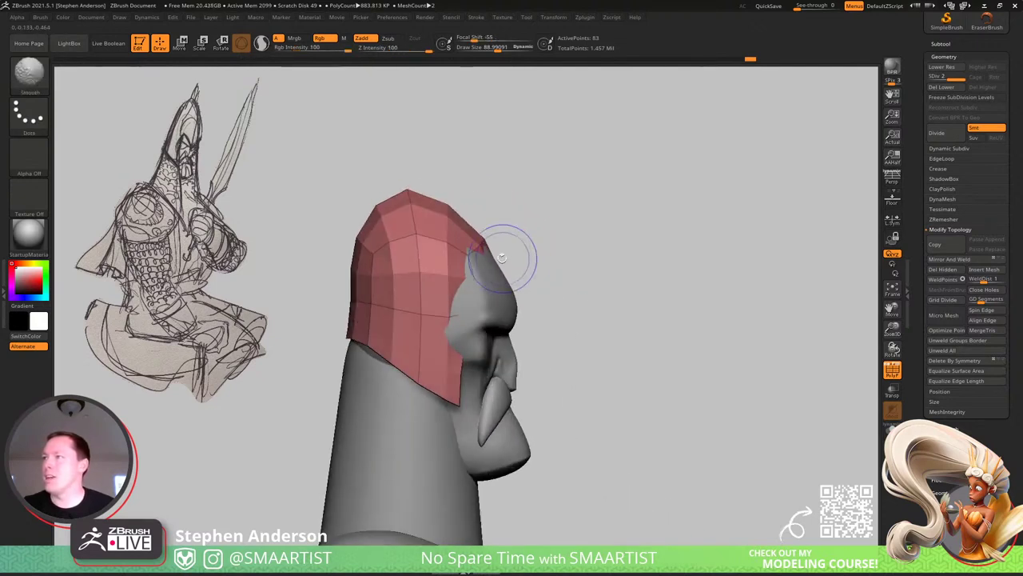
Pull the Helmet's tip up and slightly backward into a tall point at a draw size of about 186.
key("s")
left_click_drag(406, 178, 457, 165)
key("s")
mouse_move(410, 190)
left_mouse_down()
mouse_move(401, 119)
mouse_move(388, 122)
left_mouse_up()
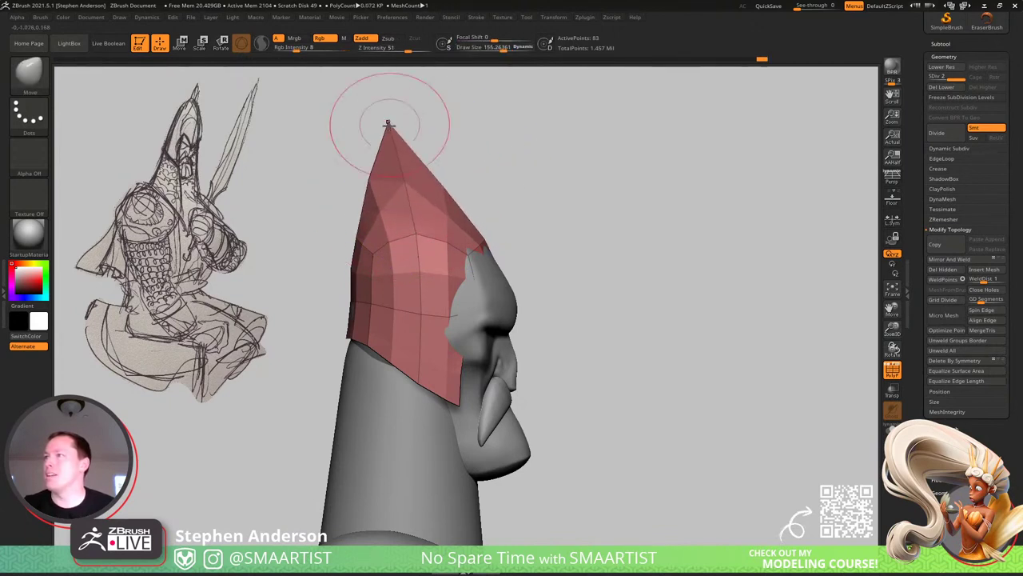
Inflate the Helmet slightly with the Inflate deformation, with the draw size at about 311.
key("s")
left_click_drag(407, 166, 421, 168)
left_click(948, 531)
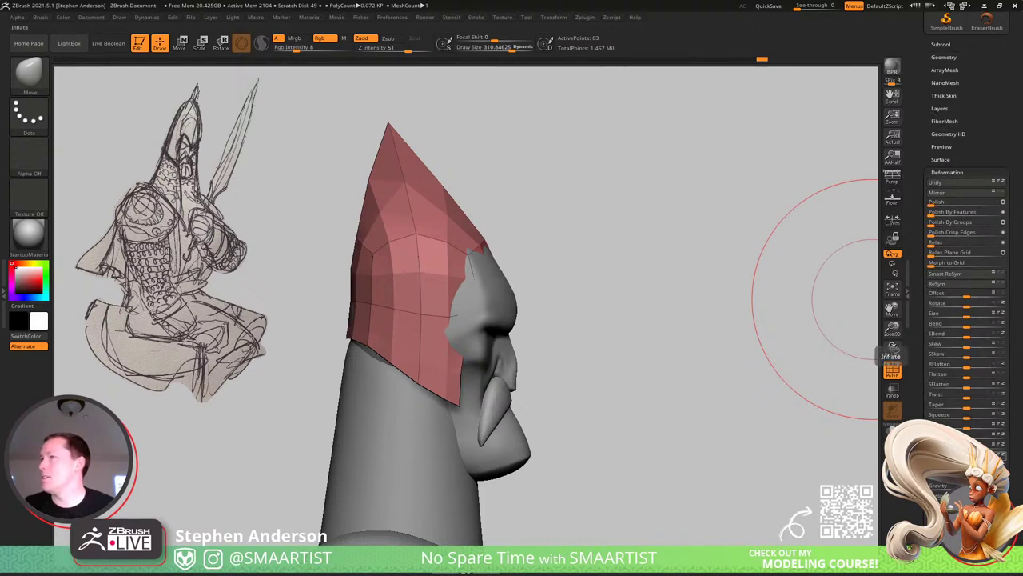
left_click_drag(966, 454, 979, 455)
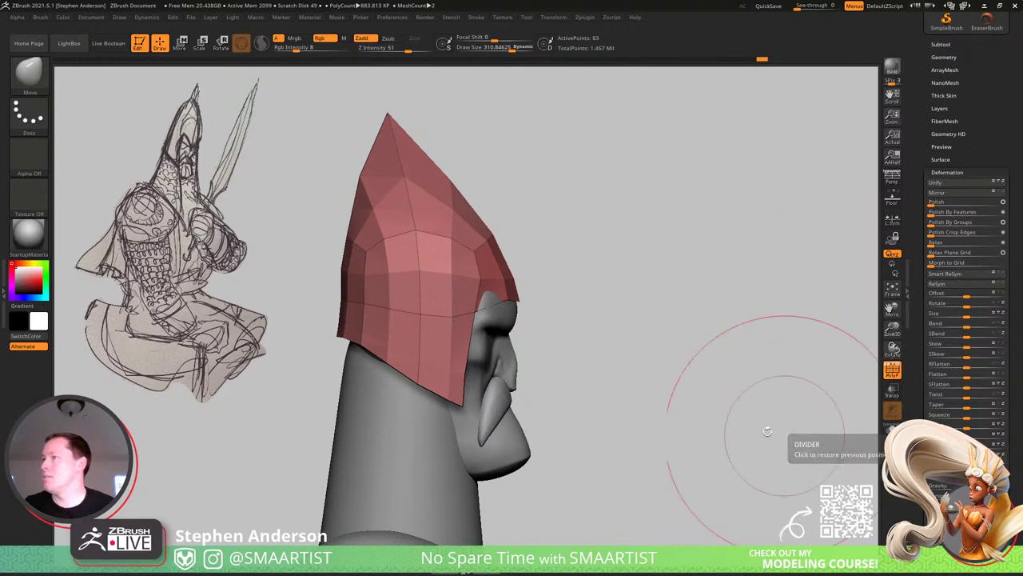
Reduce the draw size to about 116 and nudge the Helmet's brow edge down beside the pointed forehead panel.
mouse_move(617, 312)
left_mouse_down()
mouse_move(581, 302)
mouse_move(627, 308)
left_mouse_up()
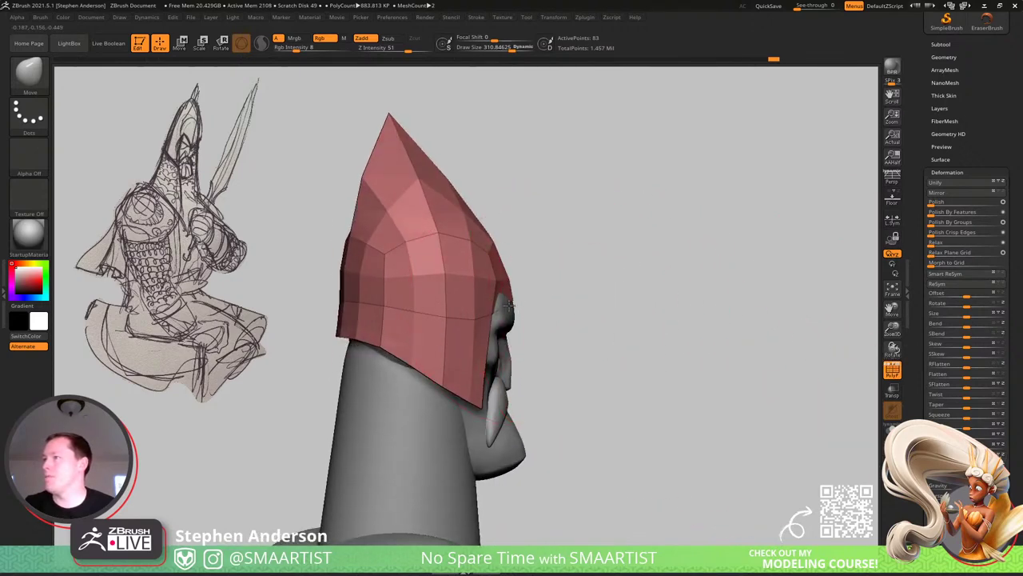
mouse_move(527, 304)
left_mouse_down()
mouse_move(554, 302)
mouse_move(546, 350)
left_mouse_up()
key("[")
key("[")
key("[")
key("[")
key("[")
key("[")
key("[")
key("[")
key("[")
key("[")
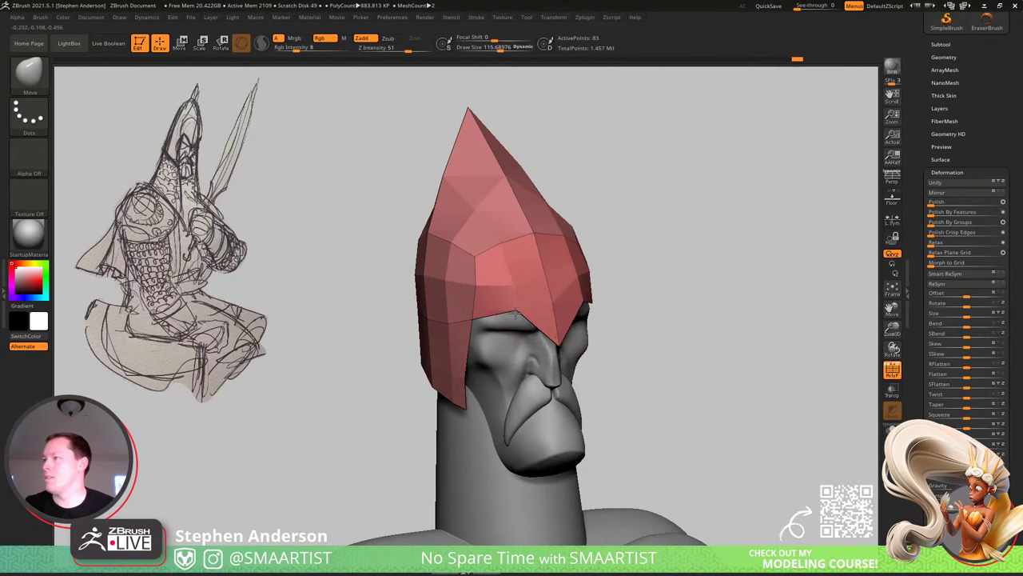
left_click_drag(516, 313, 516, 320)
Pull the Helmet's front cheek corners further down beside the jaw.
right_click_drag(517, 320, 473, 320)
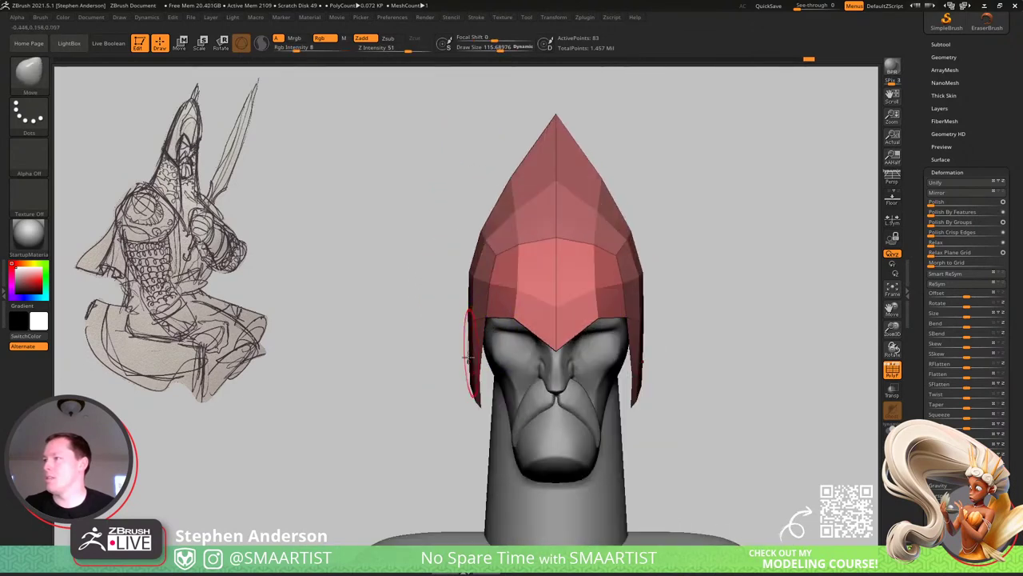
right_click_drag(468, 357, 514, 362)
right_click_drag(483, 402, 475, 419)
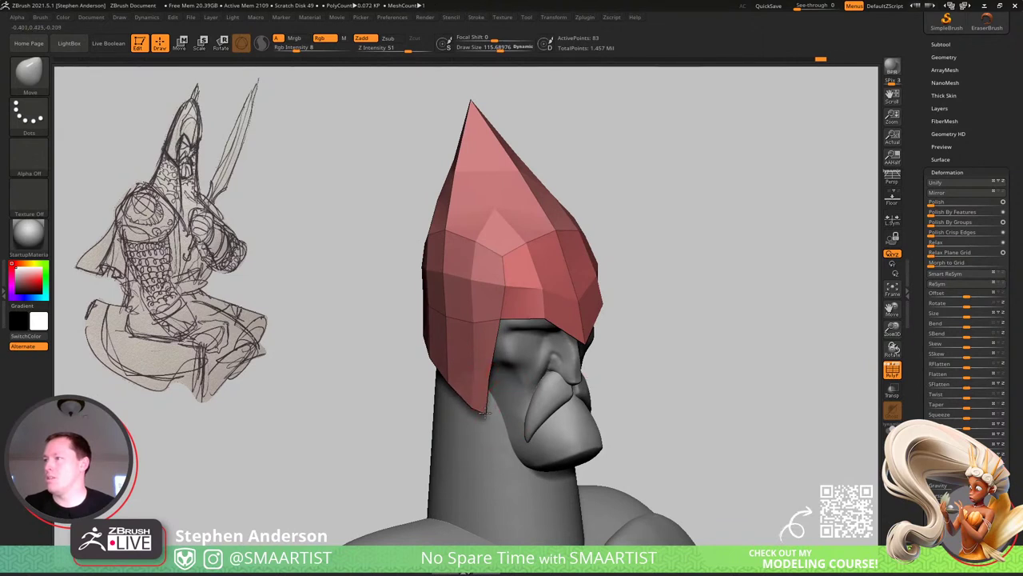
left_click_drag(483, 412, 488, 446)
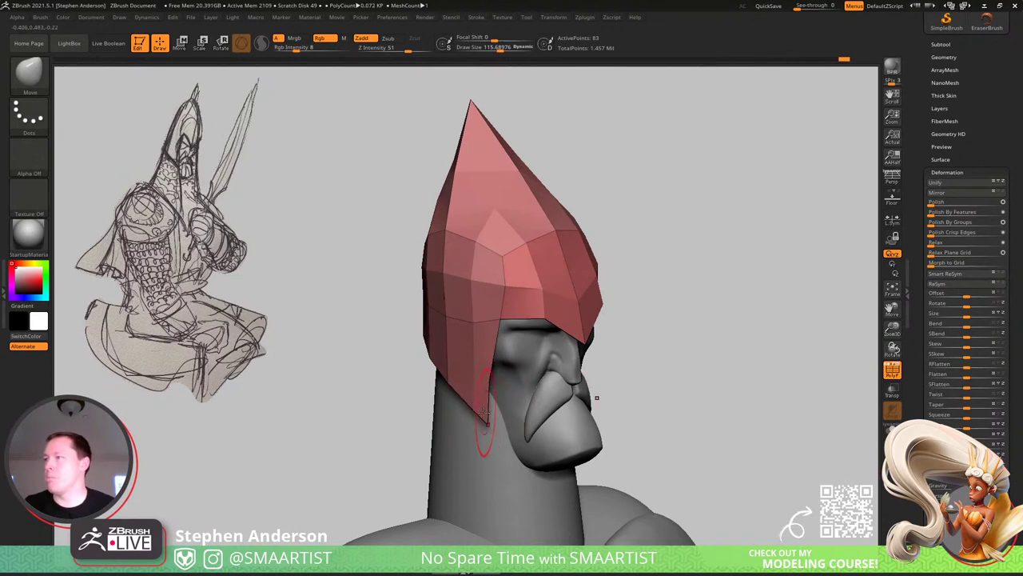
Lower the Helmet's rear bottom edge and pull its tip higher, using a draw size of about 392.
right_click_drag(488, 374, 563, 356)
right_click_drag(402, 318, 387, 323)
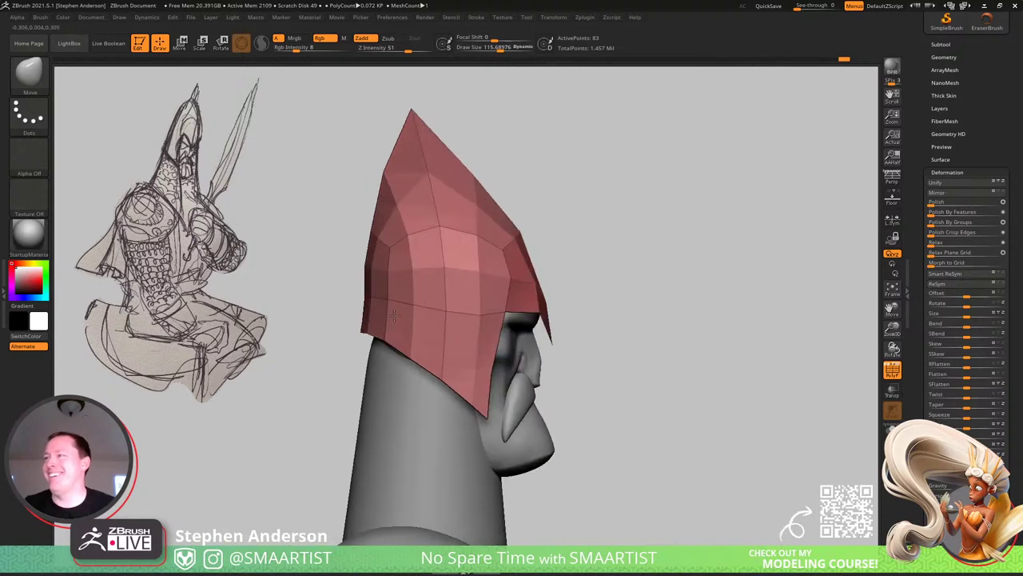
key("s")
mouse_move(385, 326)
left_mouse_down()
mouse_move(399, 327)
mouse_move(408, 361)
left_mouse_up()
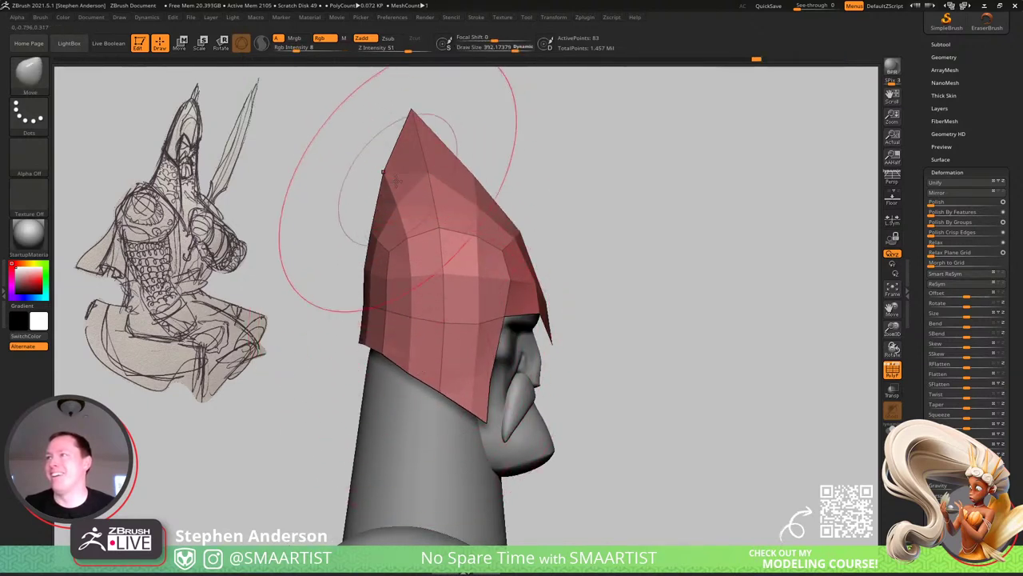
mouse_move(411, 131)
left_mouse_down()
mouse_move(399, 115)
mouse_move(408, 118)
left_mouse_up()
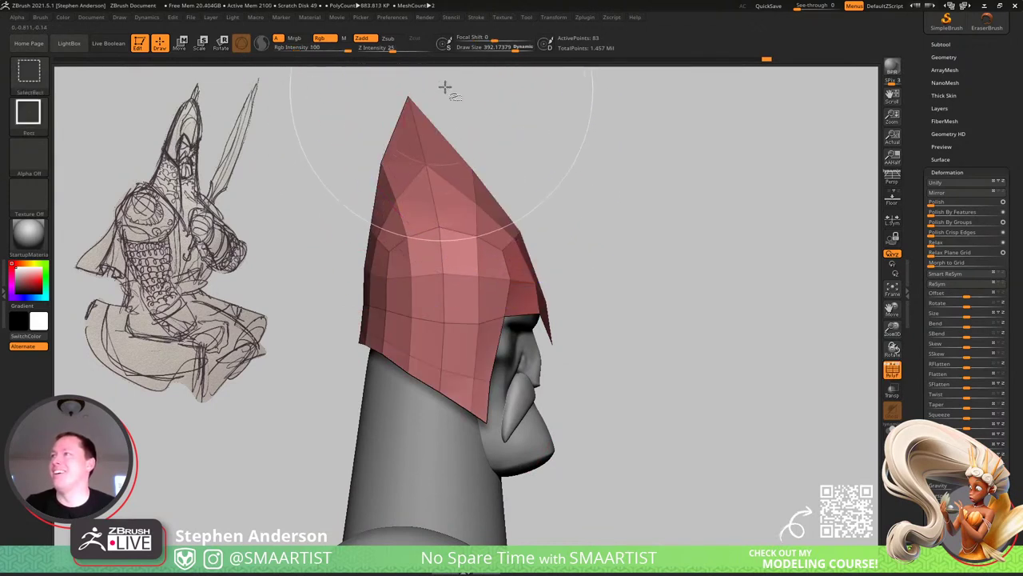
Isolate the Helmet's upper cone above the rounded crown, assign it a new polygroup and show the whole mesh again.
mouse_move(446, 77)
left_mouse_down("ctrl+shift")
mouse_move(457, 167)
mouse_move(405, 165)
mouse_move(381, 185)
left_mouse_up("ctrl+shift")
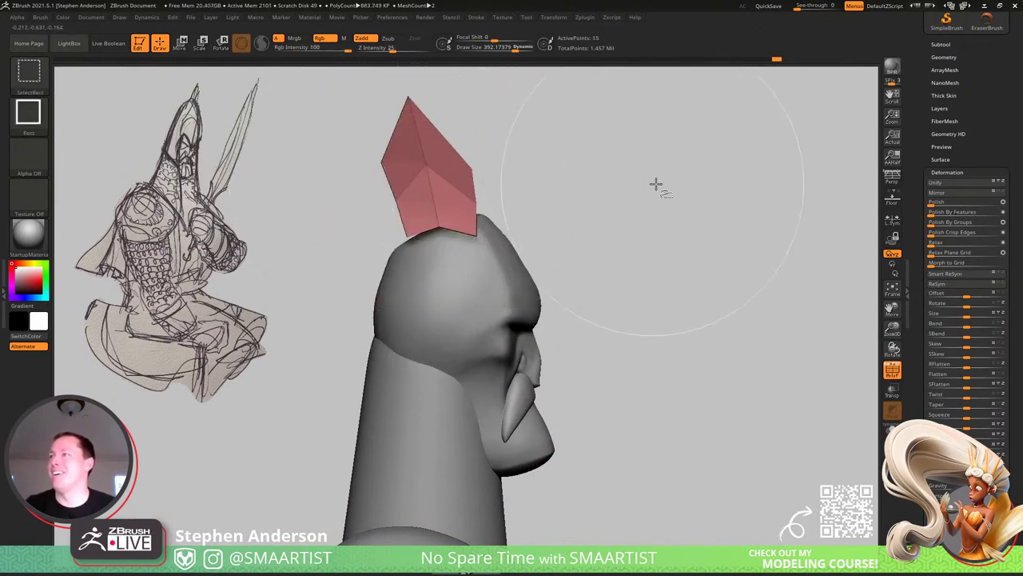
left_click(649, 153, "ctrl+shift")
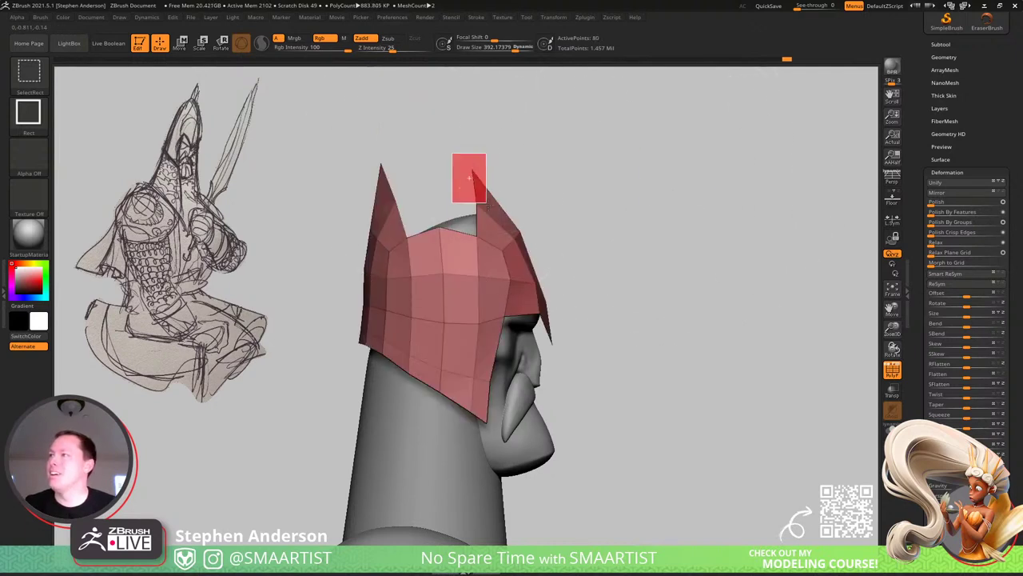
left_click_drag(363, 154, 416, 221, "ctrl+alt+shift")
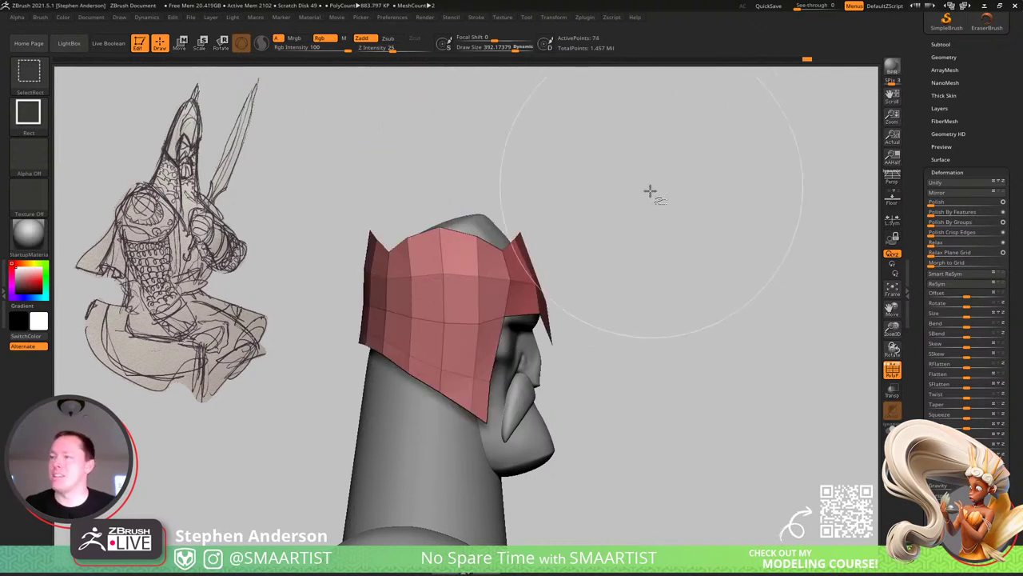
left_click_drag(666, 207, 719, 274, "ctrl+shift")
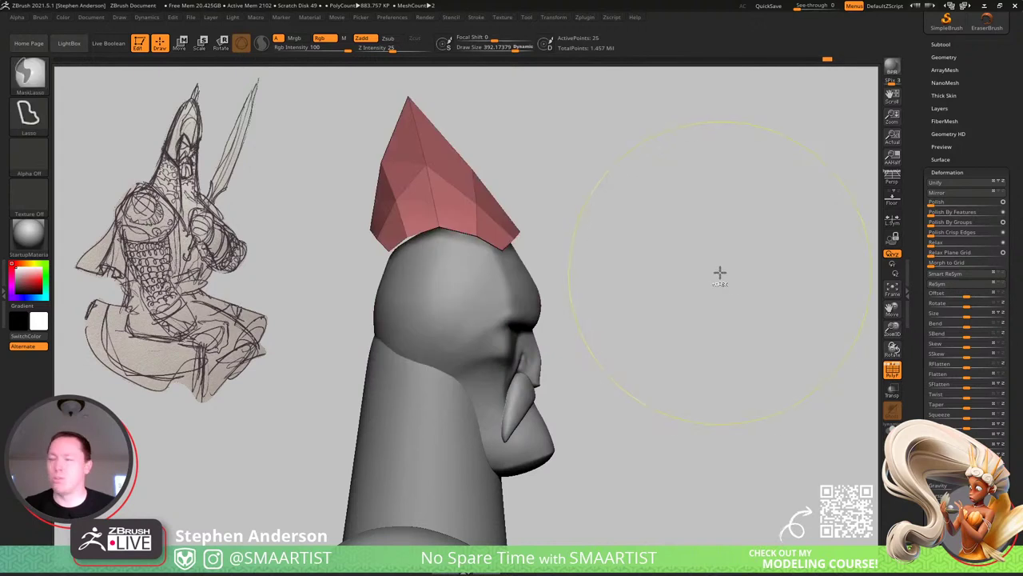
key("ctrl+w")
left_click(671, 228, "ctrl+shift")
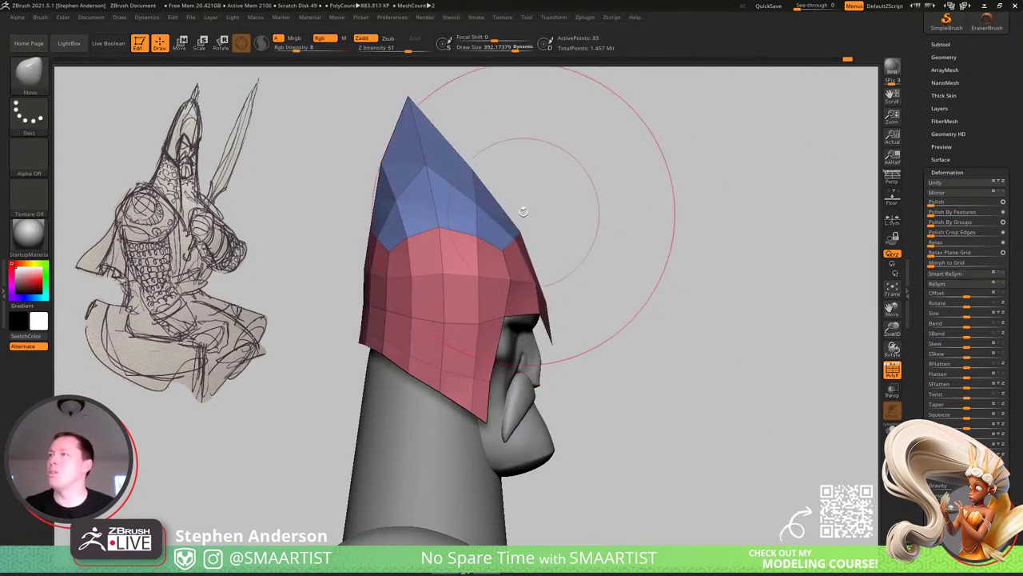
Mask everything except the upper cone polygroup and reset the transform gizmo's orientation.
key("w")
left_click(432, 167, "ctrl")
left_click_drag(547, 150, 586, 222, "alt")
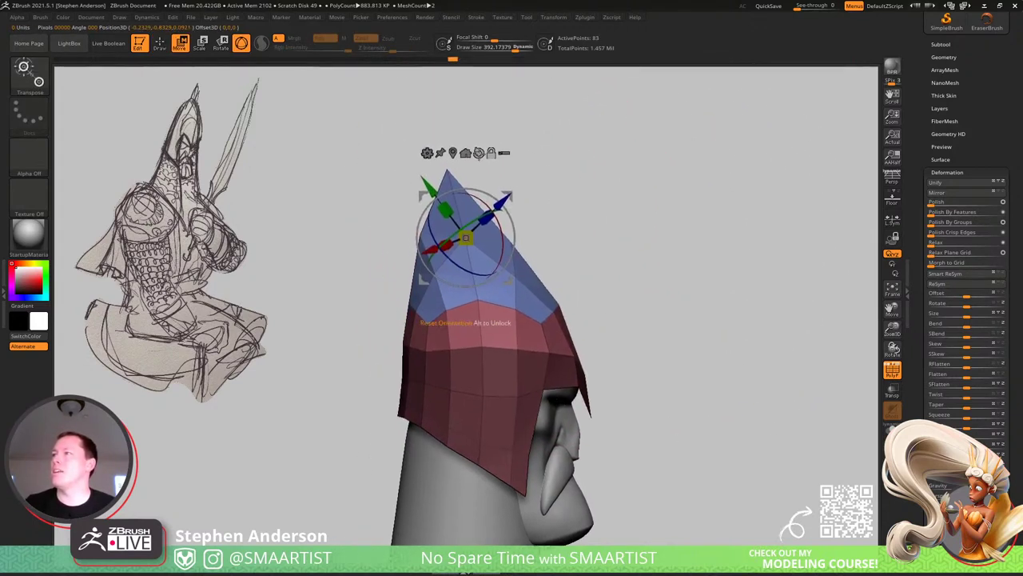
left_click(479, 154, "alt")
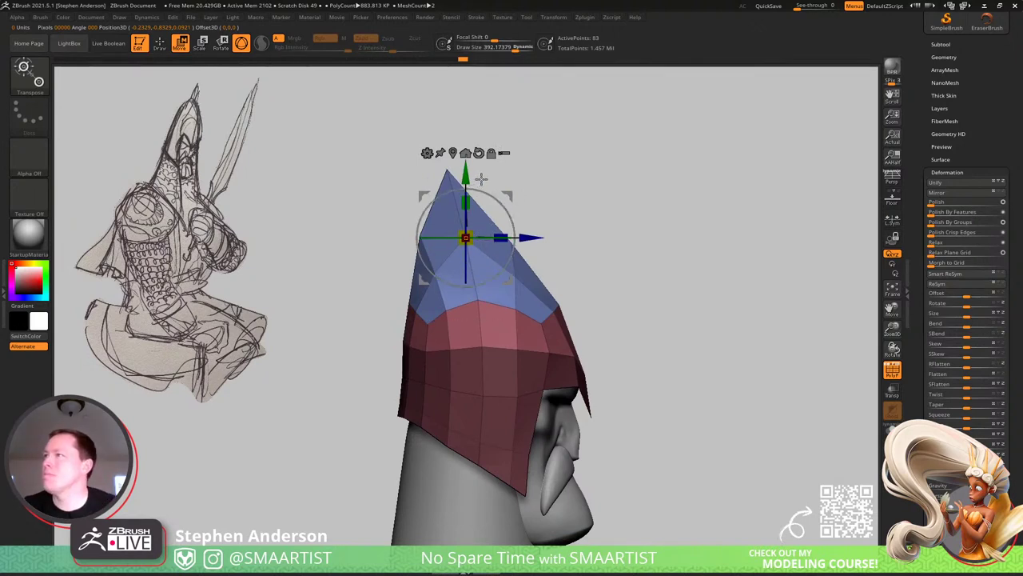
Try to extrude the unmasked upper cone with the gizmo.
key("ctrl")
left_click_drag(504, 170, 504, 168, "ctrl")
left_click_drag(508, 194, 518, 192, "ctrl")
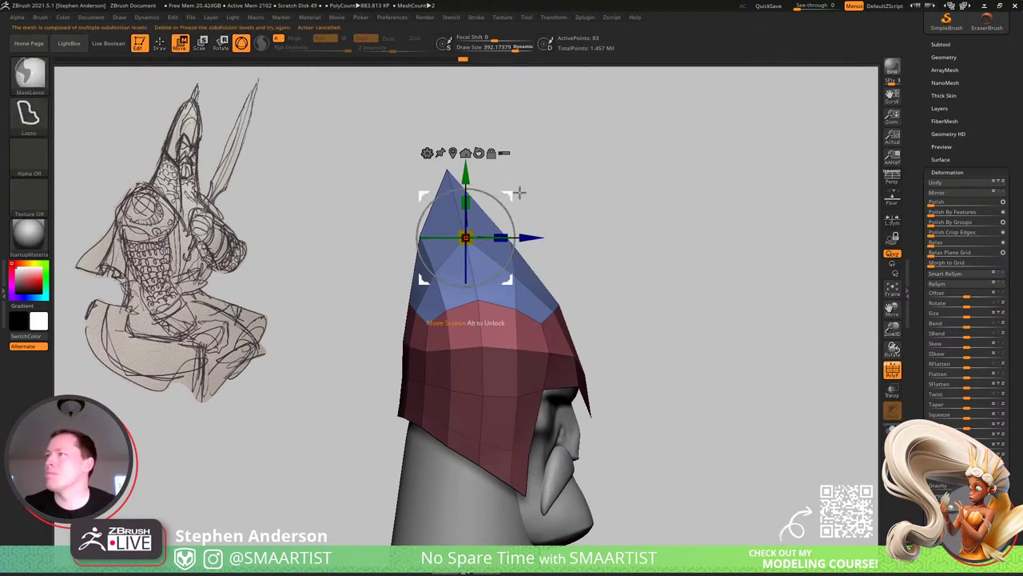
Delete the Helmet's lower subdivision level, then extrude the upper cone upward and scale it down into a small narrow tip.
left_click(944, 57)
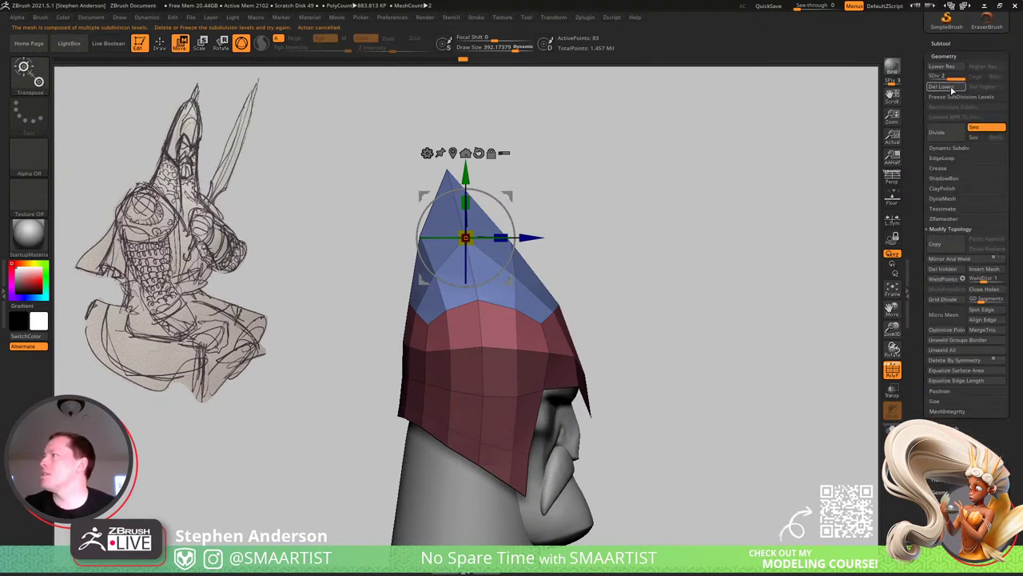
key("ctrl")
left_click_drag(508, 194, 499, 137, "ctrl")
left_click_drag(457, 177, 399, 175)
left_click_drag(505, 143, 502, 132)
key("q")
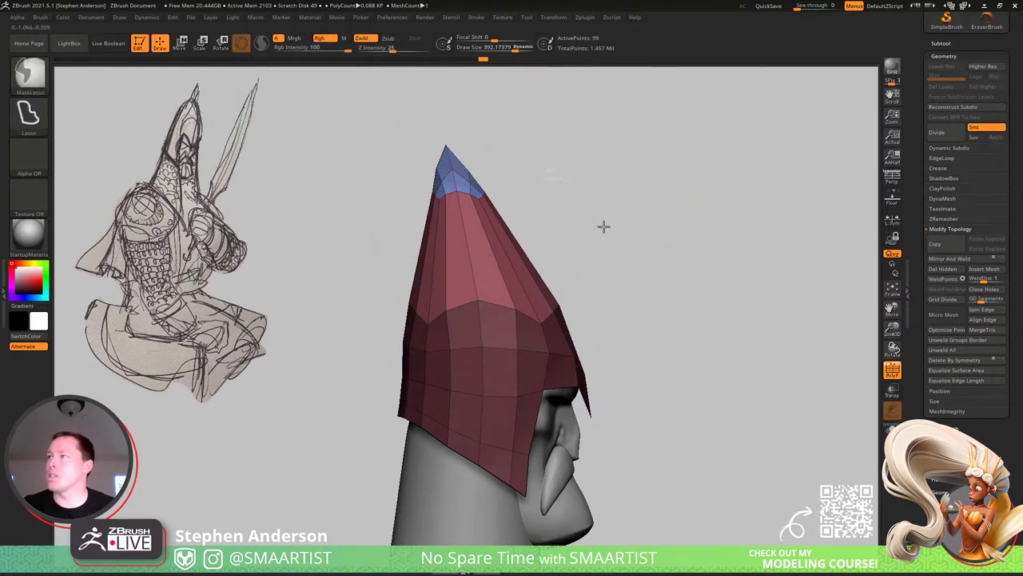
Clear the mask and insert three edge loops around the extruded cone with ZModeler's Insert Multiple EdgeLoops.
key("s")
left_click_drag(475, 230, 466, 230)
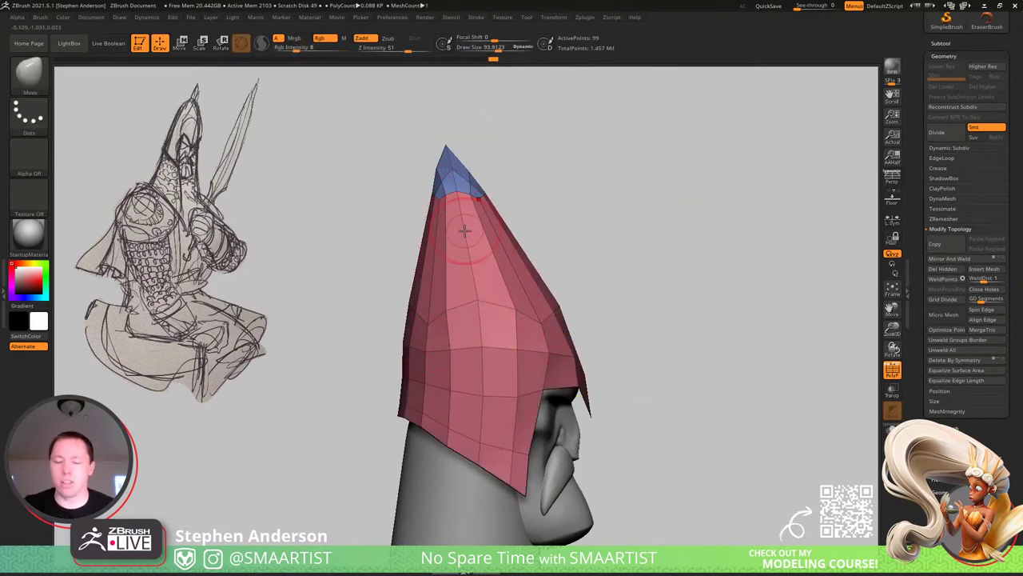
key("b")
key("z")
key("m")
key("space")
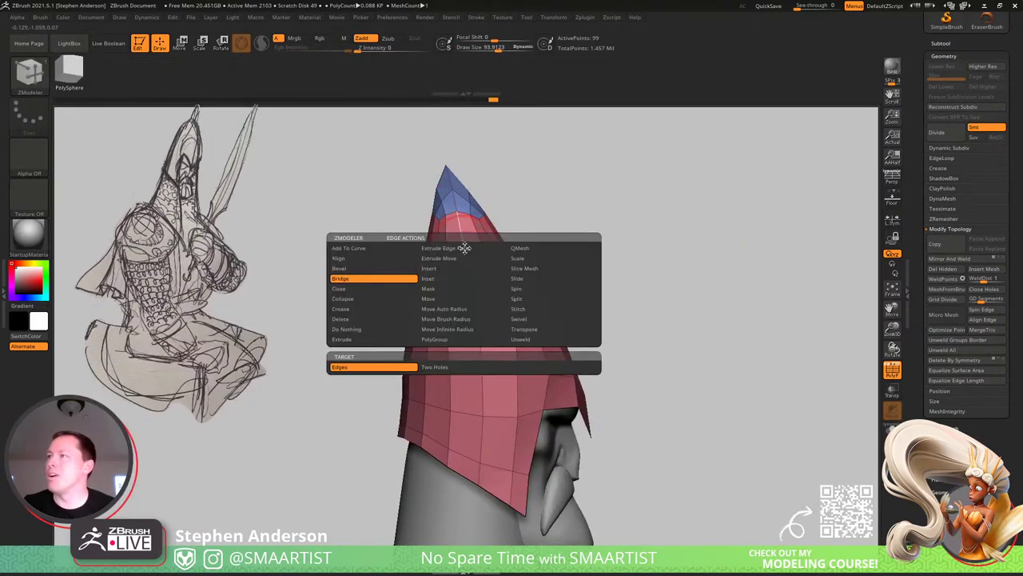
left_click(442, 270)
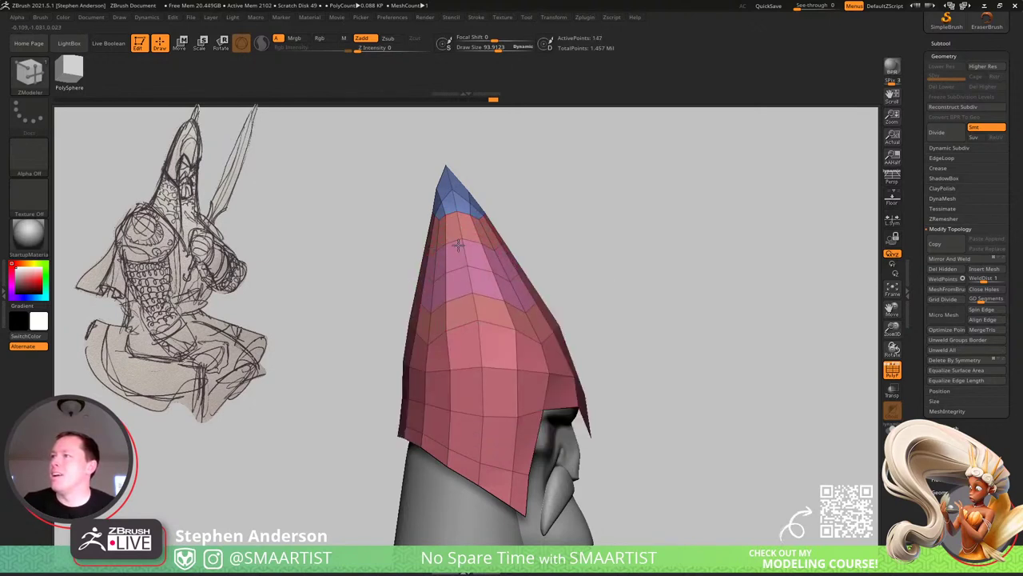
Smooth the Helmet's faceted cone from several sides into a rounded dome, using a draw size of about 179.
right_click_drag(540, 296, 506, 290)
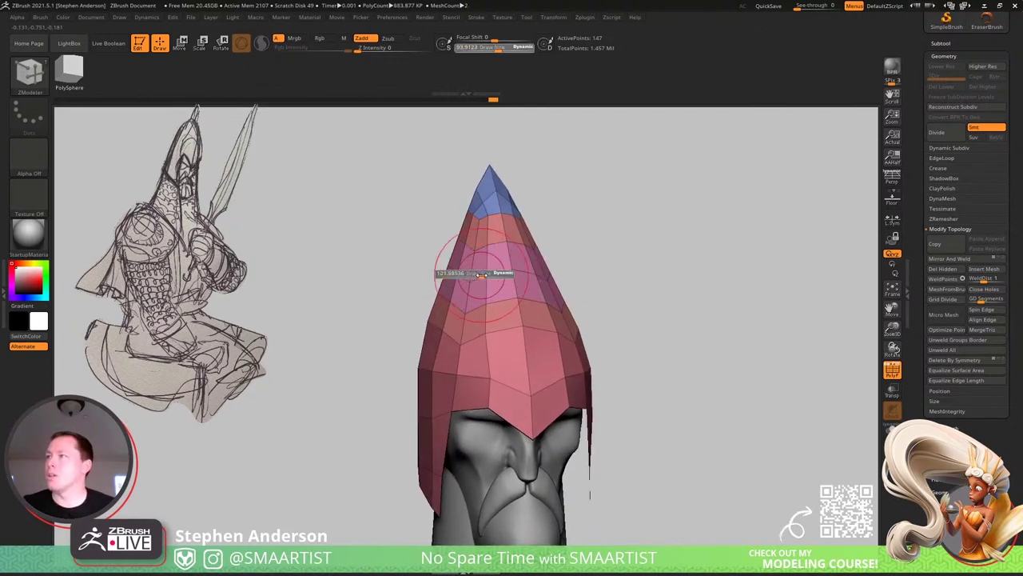
left_click_drag(481, 274, 485, 274)
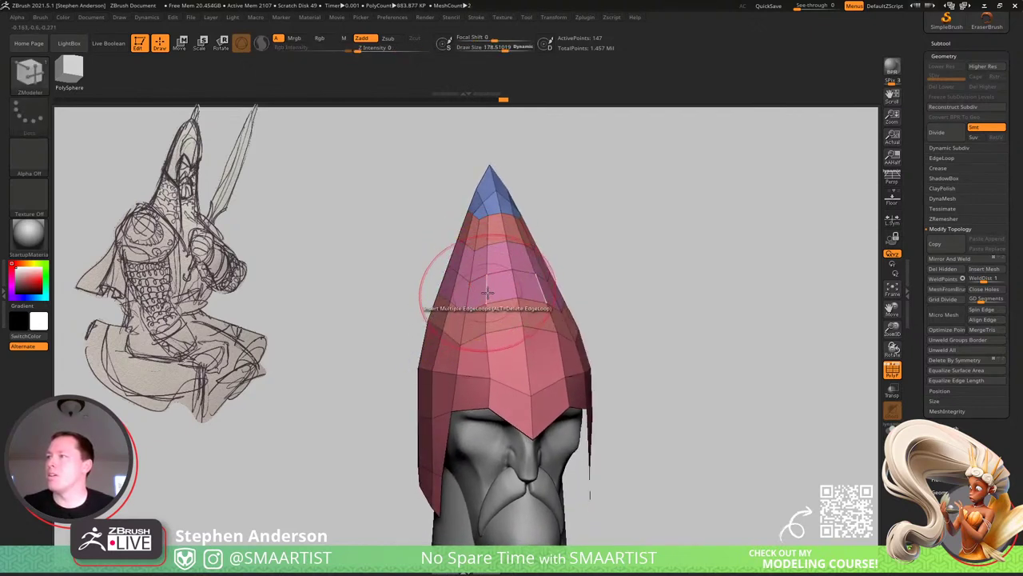
key("ctrl+z")
key("shift")
key("Return")
mouse_move(472, 296)
left_mouse_down("shift")
mouse_move(489, 312)
mouse_move(492, 216)
mouse_move(502, 256)
left_mouse_up("shift")
mouse_move(535, 314)
right_mouse_down()
mouse_move(578, 292)
mouse_move(449, 385)
right_mouse_up()
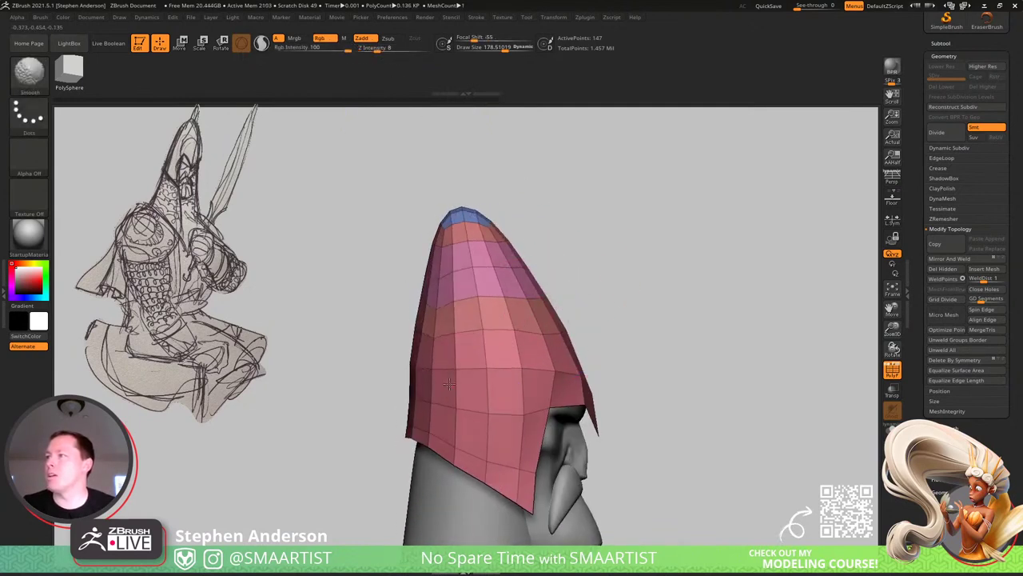
mouse_move(452, 293)
right_mouse_down()
mouse_move(514, 304)
mouse_move(487, 331)
right_mouse_up()
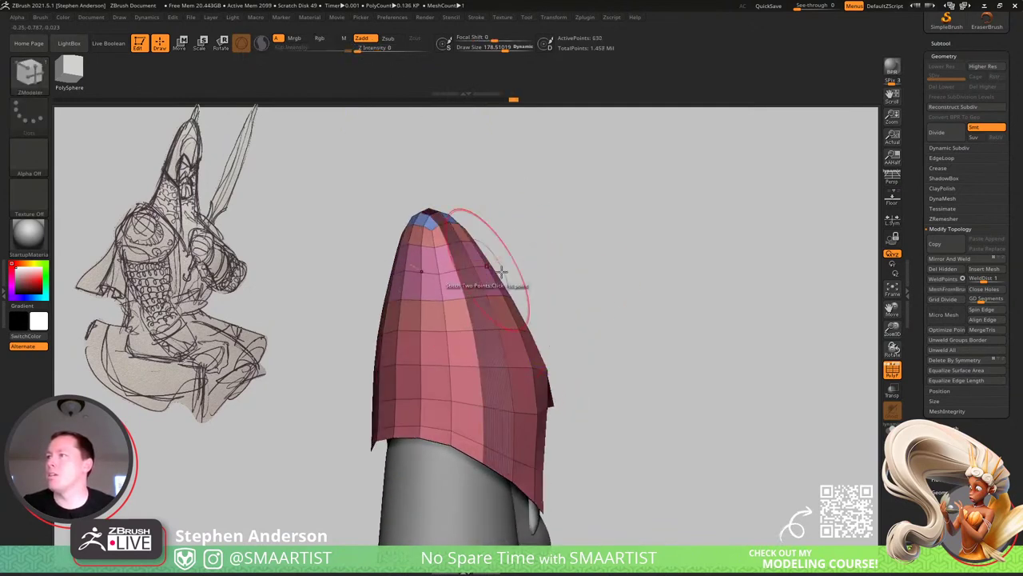
mouse_move(519, 275)
right_mouse_down()
mouse_move(552, 338)
mouse_move(585, 306)
mouse_move(617, 301)
mouse_move(612, 320)
mouse_move(630, 323)
mouse_move(614, 324)
right_mouse_up()
left_click_drag(584, 351, 577, 347, "shift")
right_click_drag(617, 323, 600, 331)
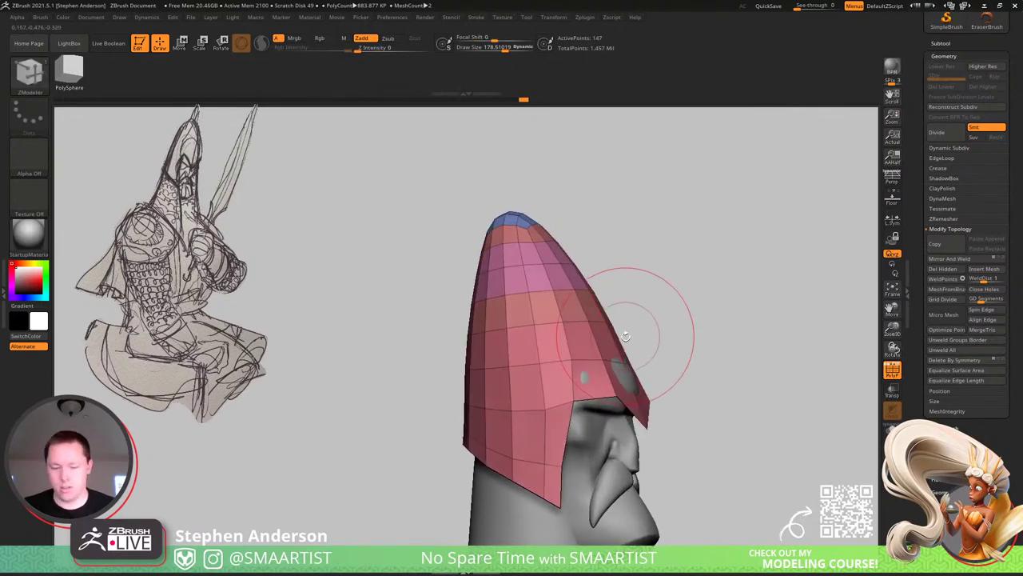
Pull the Helmet's forehead outward over the protruding brow with the Move brush at a draw size of about 89.
key("b")
key("m")
key("v")
key("s")
left_click_drag(616, 348, 609, 347)
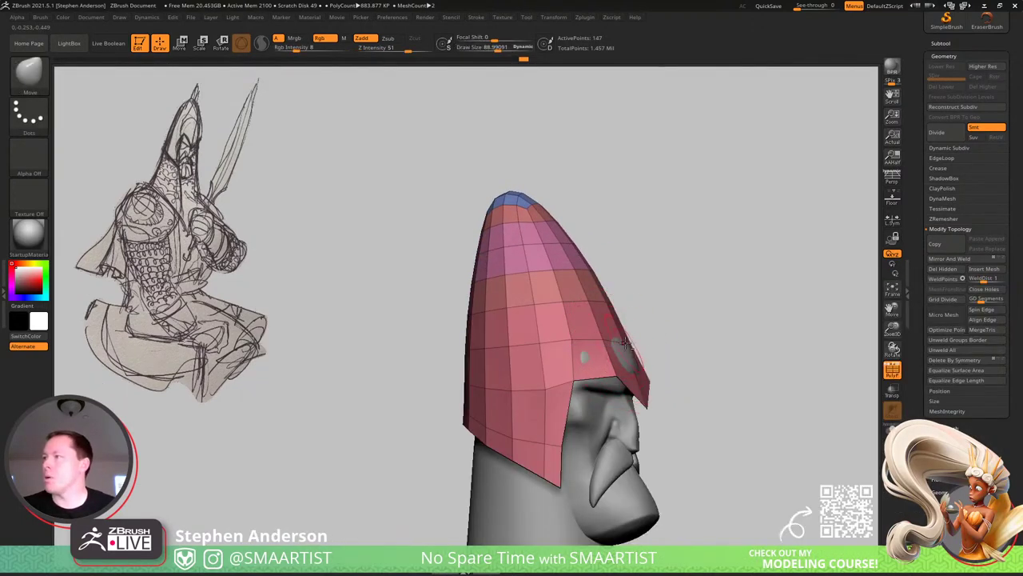
right_click_drag(623, 337, 634, 386)
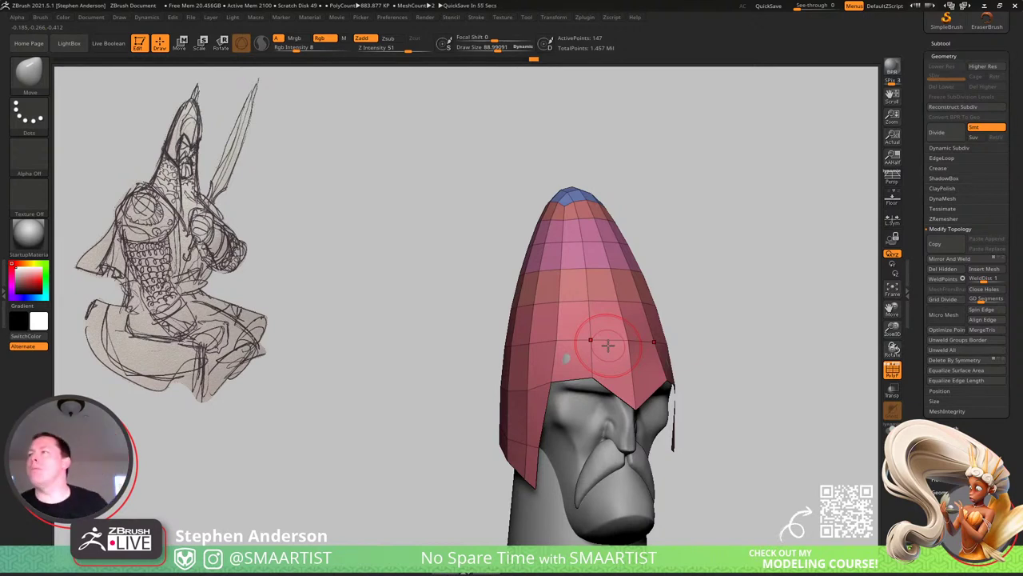
Raise the face opening's upper corners and adjust the forehead edge at a draw size of about 179, then hide the polyframe.
mouse_move(608, 355)
right_mouse_down()
mouse_move(582, 408)
mouse_move(569, 377)
right_mouse_up()
key("s")
left_click_drag(542, 372, 532, 346)
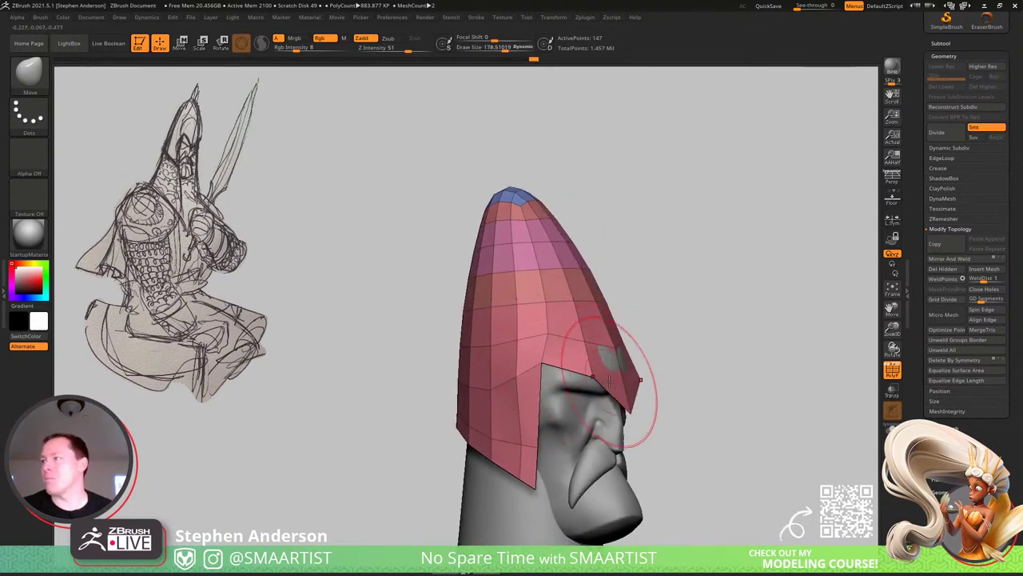
right_click_drag(607, 376, 560, 370)
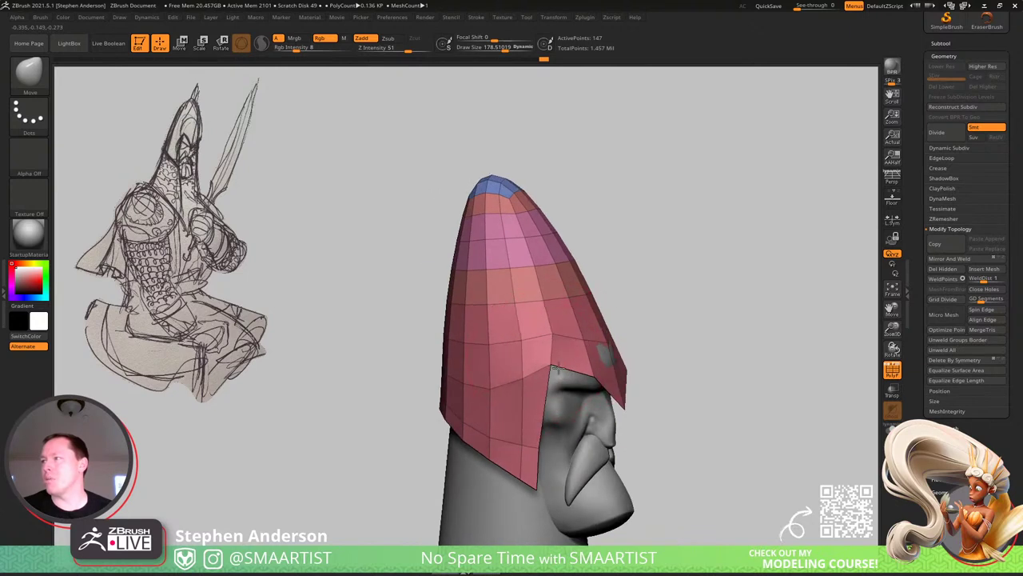
key("shift+f")
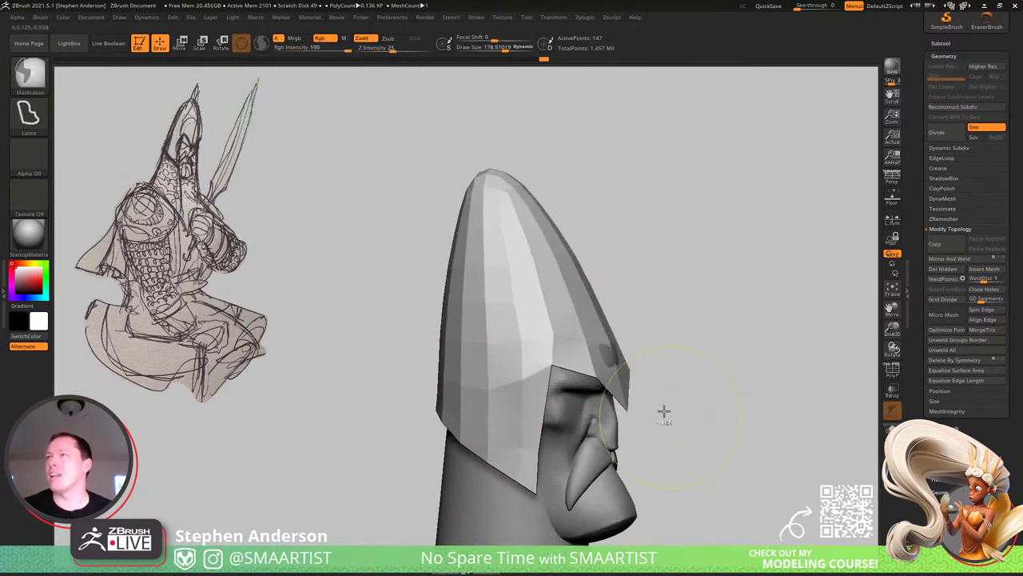
Pull the top of the helmet into a sharp point with the Move brush at about size 94 and smooth around it.
mouse_move(515, 178)
right_mouse_down("alt")
mouse_move(521, 272)
mouse_move(531, 270)
right_mouse_up("alt")
key("s")
left_click_drag(499, 263, 491, 272)
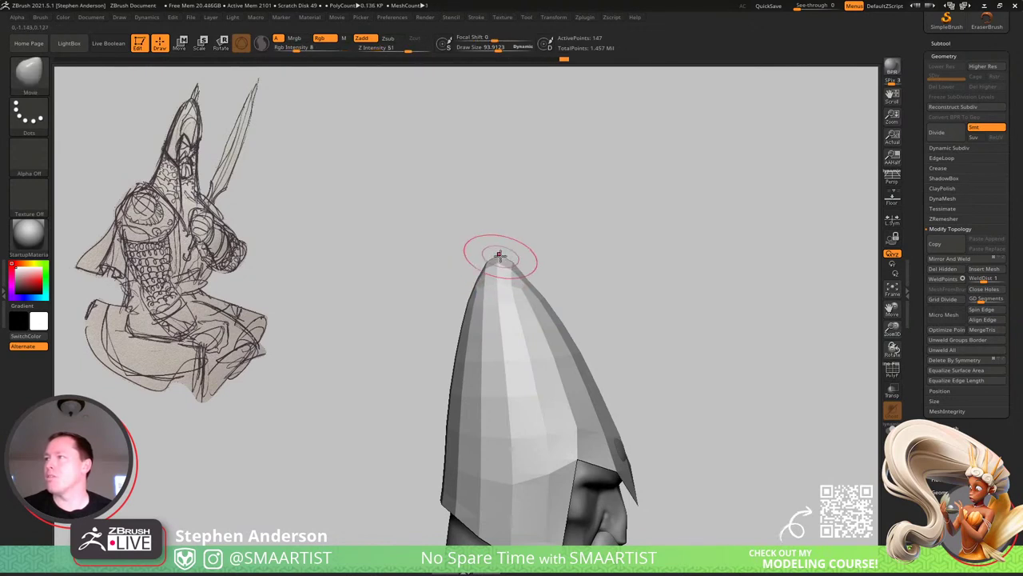
right_click_drag(509, 251, 480, 253)
mouse_move(502, 267)
left_mouse_down("shift")
mouse_move(480, 266)
mouse_move(521, 290)
mouse_move(478, 260)
left_mouse_up("shift")
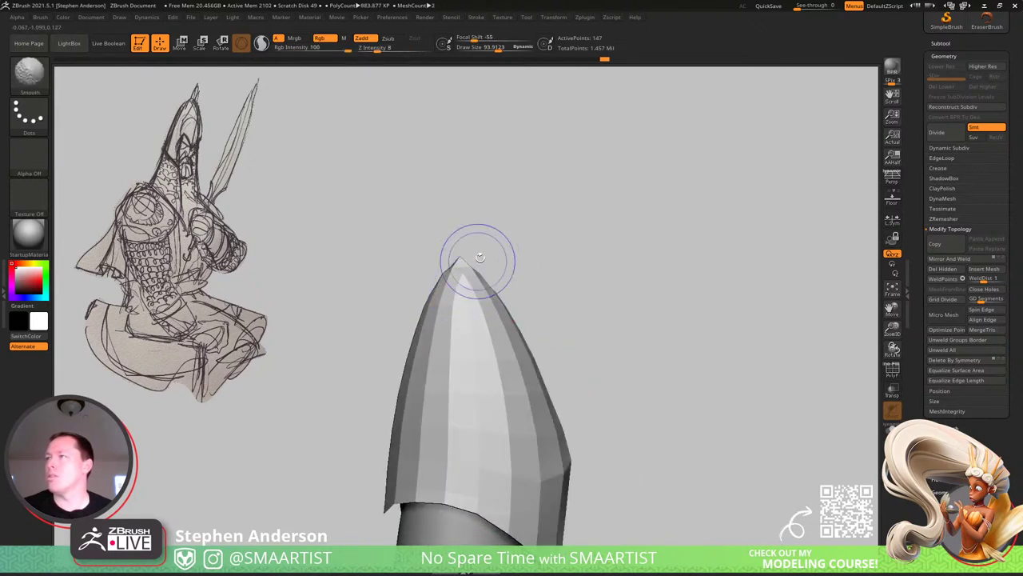
Refine the helmet's upper silhouette with the Move brush at about size 163 and smooth its tapering sides.
mouse_move(646, 373)
right_mouse_down("ctrl")
mouse_move(602, 344)
mouse_move(613, 326)
mouse_move(596, 326)
right_mouse_up("ctrl")
right_click_drag(500, 310, 489, 344, "ctrl")
key("s")
left_click_drag(450, 313, 457, 315)
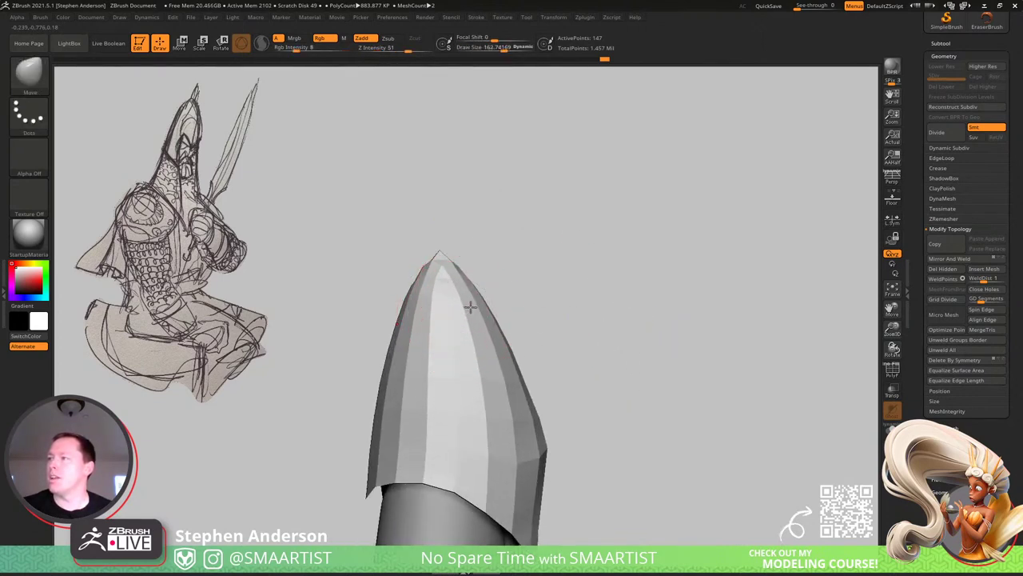
right_click_drag(530, 371, 516, 382)
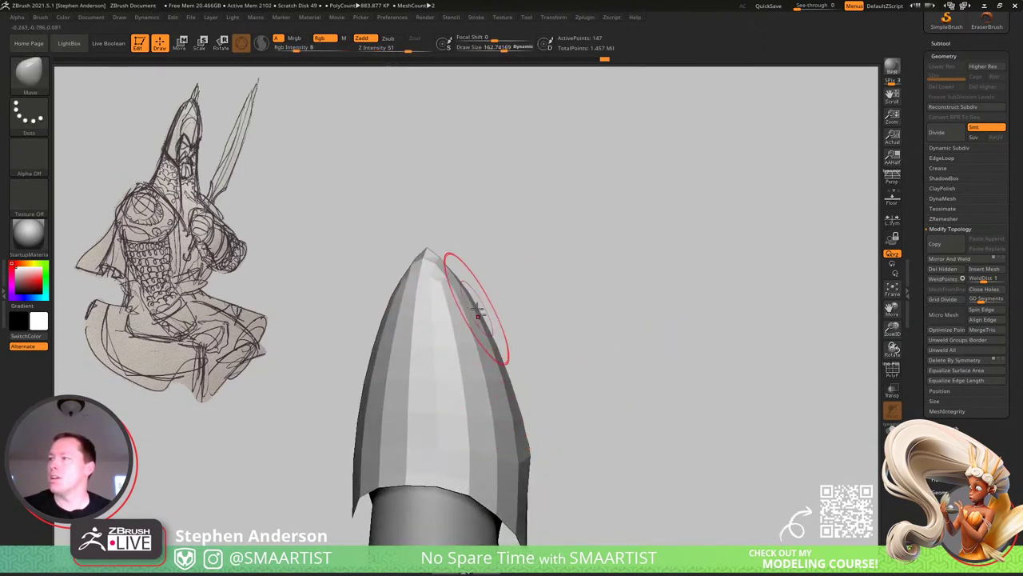
left_click_drag(459, 299, 512, 372, "shift")
mouse_move(529, 327)
right_mouse_down()
mouse_move(491, 334)
mouse_move(471, 350)
right_mouse_up()
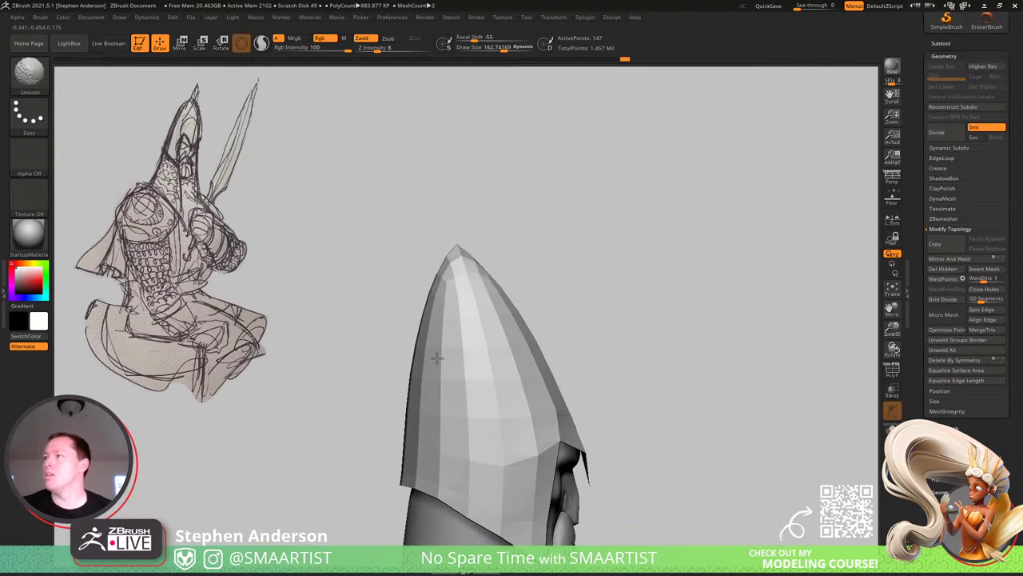
Insert mirrored PolySphere primitives from IMM Primitives into the Body subtool as round shoulders at both sides of the torso.
mouse_move(487, 319)
right_mouse_down("ctrl")
mouse_move(507, 338)
mouse_move(440, 235)
right_mouse_up("ctrl")
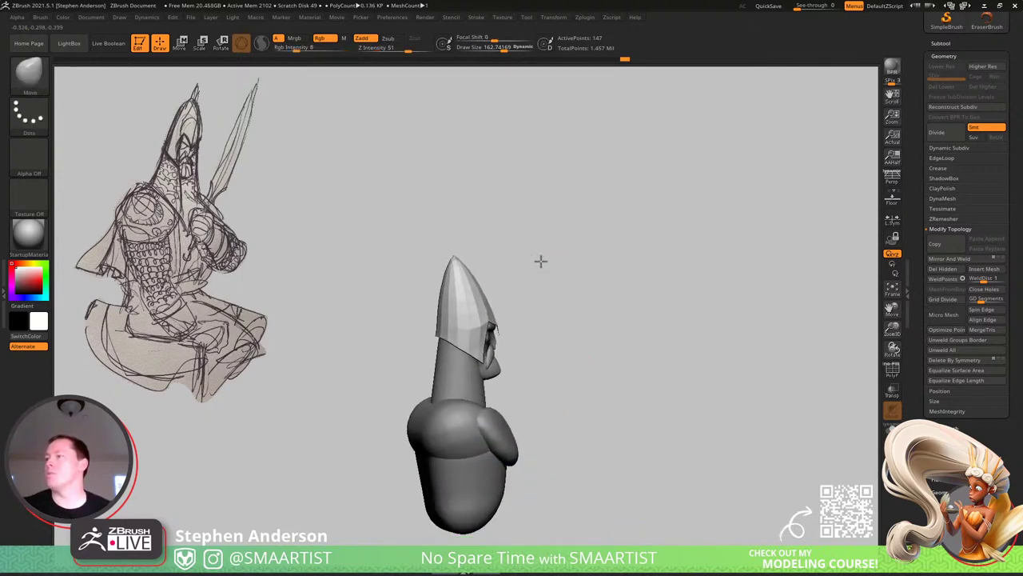
mouse_move(542, 261)
right_mouse_down()
mouse_move(498, 263)
mouse_move(606, 290)
mouse_move(569, 267)
mouse_move(567, 281)
mouse_move(598, 296)
right_mouse_up()
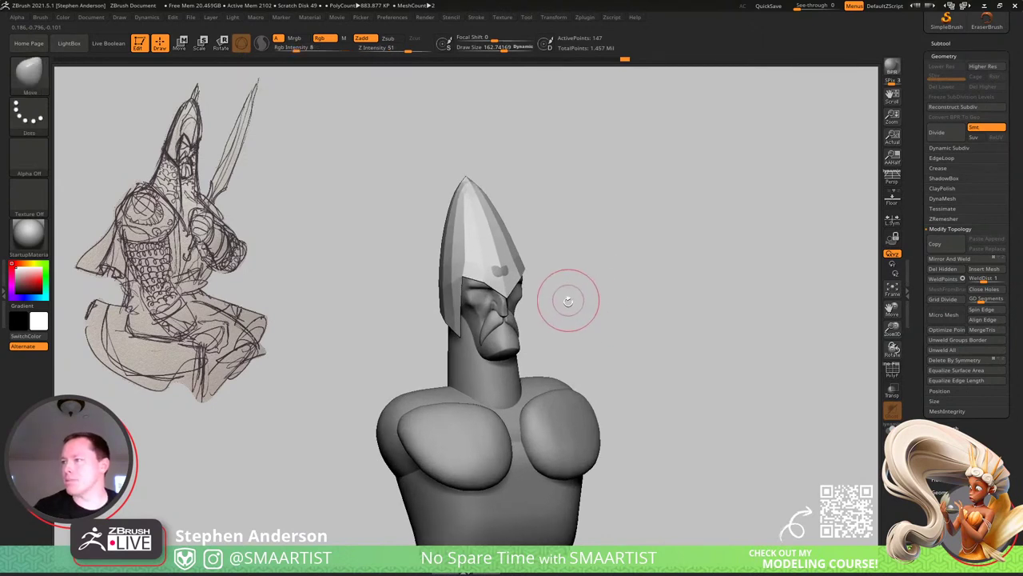
right_click_drag(585, 341, 577, 257, "alt")
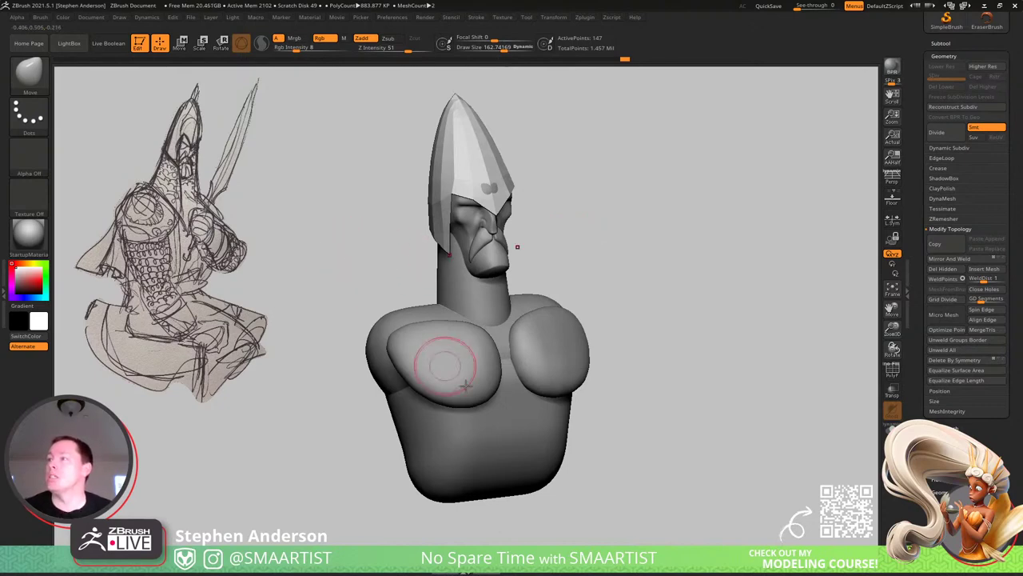
key("b")
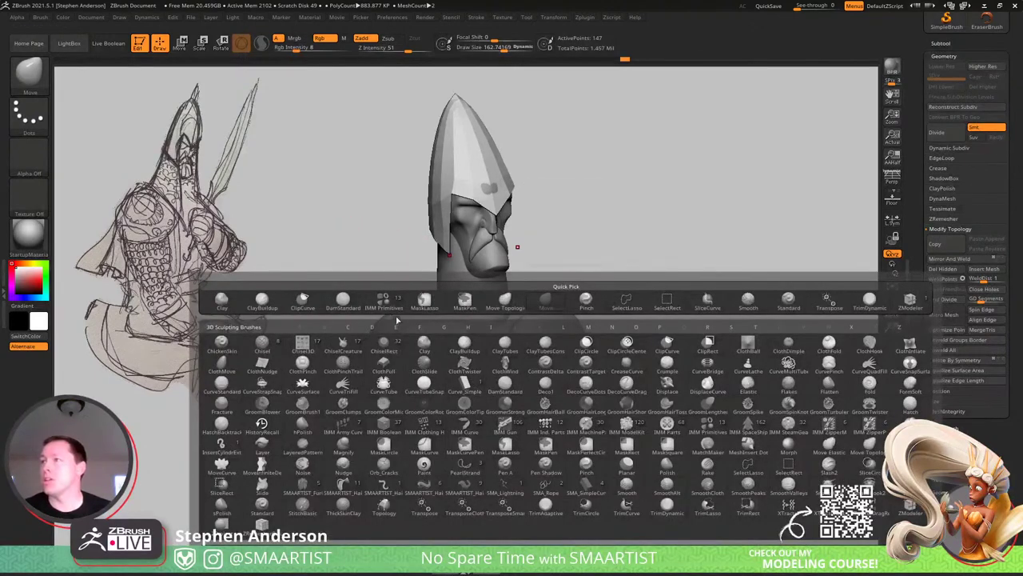
left_click(391, 299)
mouse_move(366, 375)
left_mouse_down()
mouse_move(420, 416)
mouse_move(349, 382)
left_mouse_up()
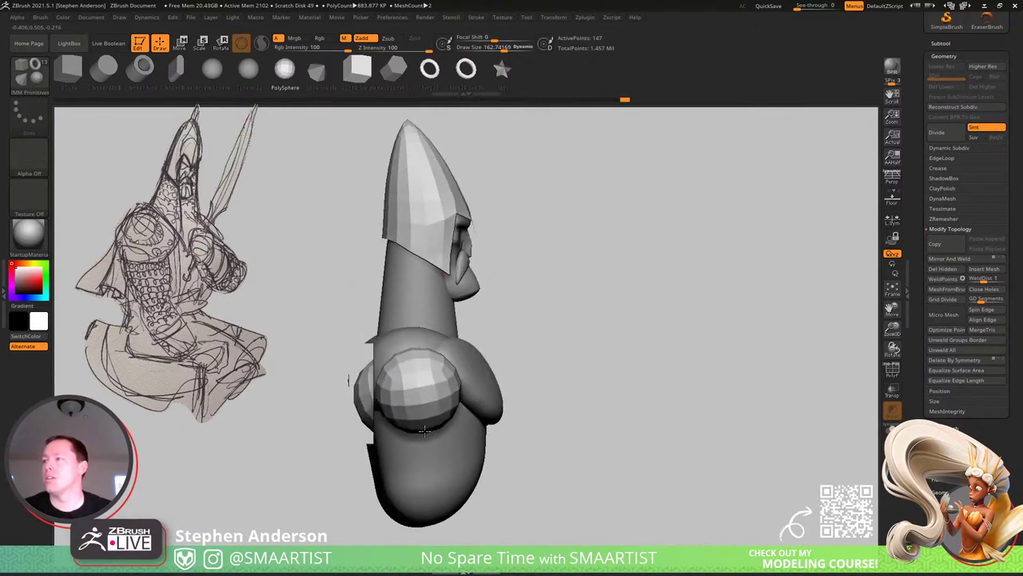
key("ctrl+z")
left_click(424, 402, "alt")
left_click_drag(416, 394, 427, 439)
right_click_drag(459, 397, 418, 411)
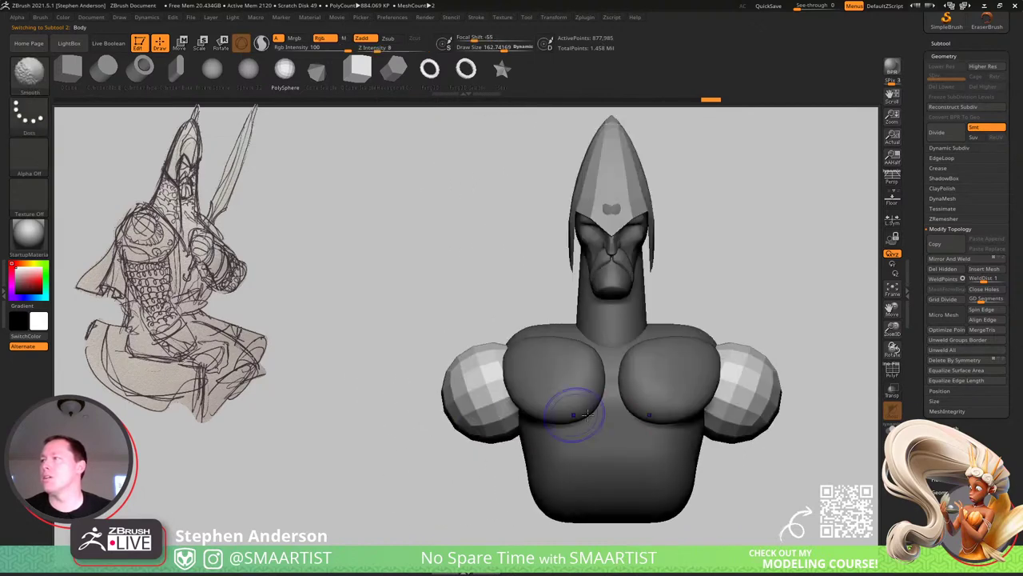
right_click_drag(491, 396, 551, 401)
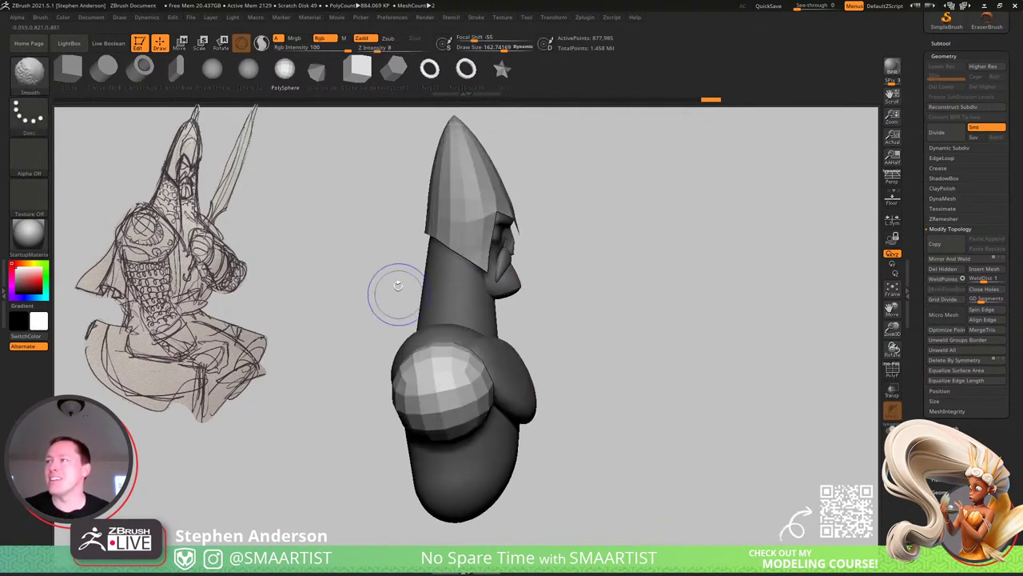
Clear the mask on the body and mask everything except the neck.
right_click_drag(408, 292, 357, 284, "ctrl")
left_click(313, 232, "ctrl")
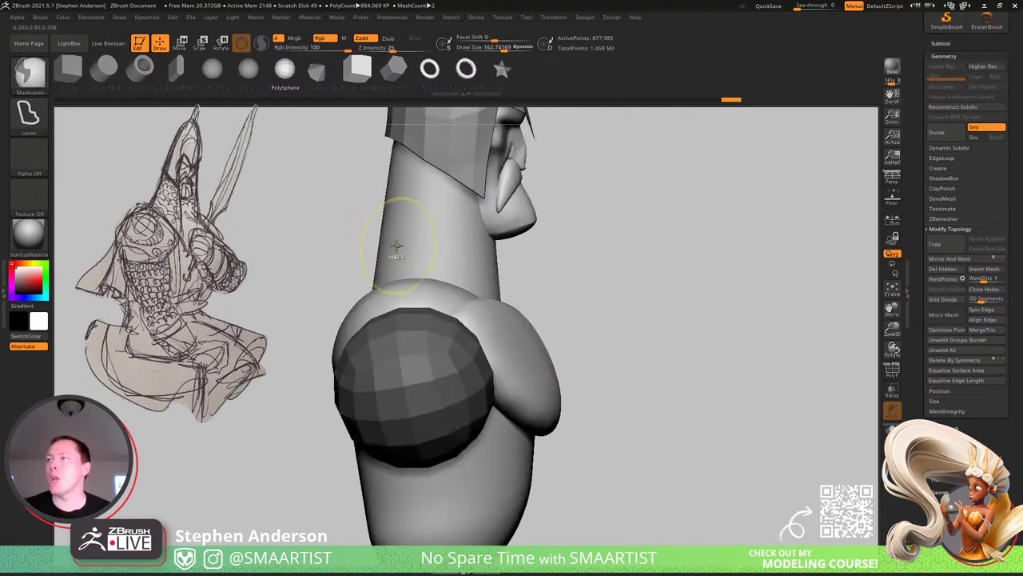
right_click_drag(398, 247, 442, 320, "alt")
key("w")
left_click(473, 328, "ctrl")
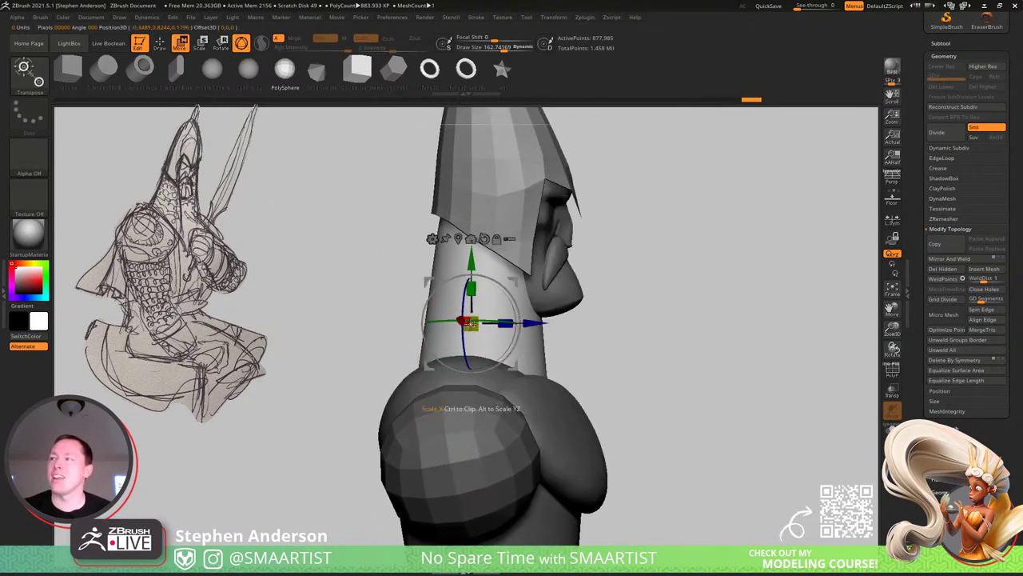
Reshape the back of the neck with the Move brush at about size 643, then reduce the brush to about 323.
key("b")
key("m")
key("v")
key("s")
mouse_move(415, 332)
left_mouse_down()
mouse_move(438, 335)
mouse_move(403, 305)
left_mouse_up()
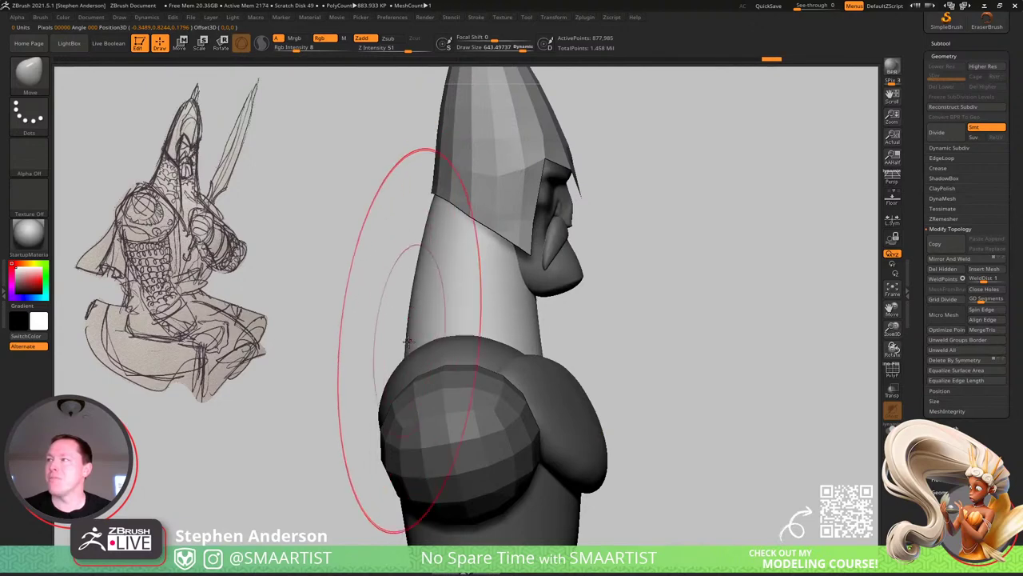
left_click_drag(356, 336, 394, 347)
key("s")
left_click_drag(394, 347, 383, 348)
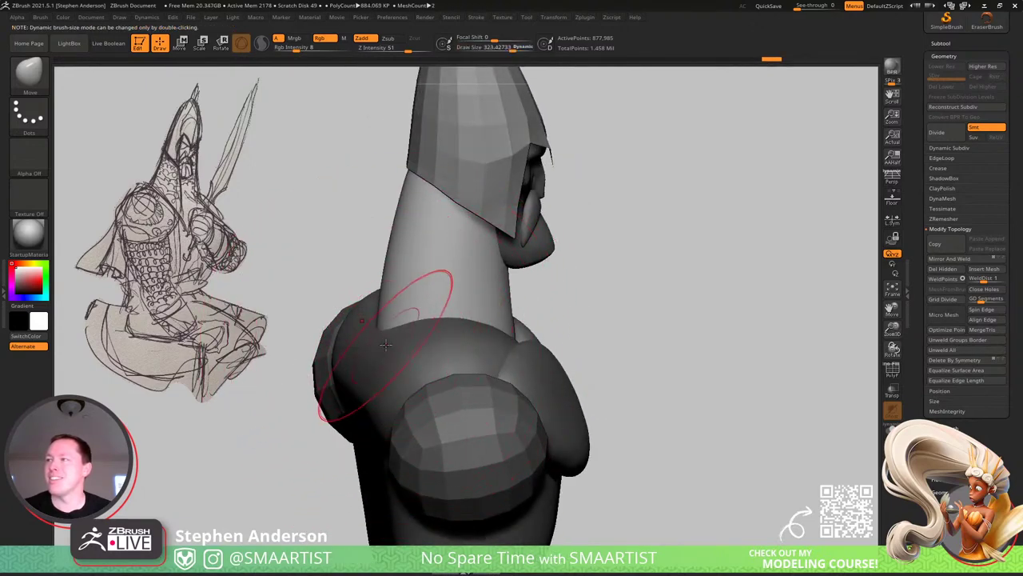
Pull the base of the neck outward at the back and sides so it flares into the upper torso, and smooth it.
mouse_move(387, 350)
right_mouse_down()
mouse_move(427, 363)
mouse_move(417, 363)
right_mouse_up()
mouse_move(384, 349)
left_mouse_down()
mouse_move(425, 380)
mouse_move(421, 404)
left_mouse_up()
right_click_drag(422, 400, 374, 421)
left_click_drag(351, 324, 341, 335)
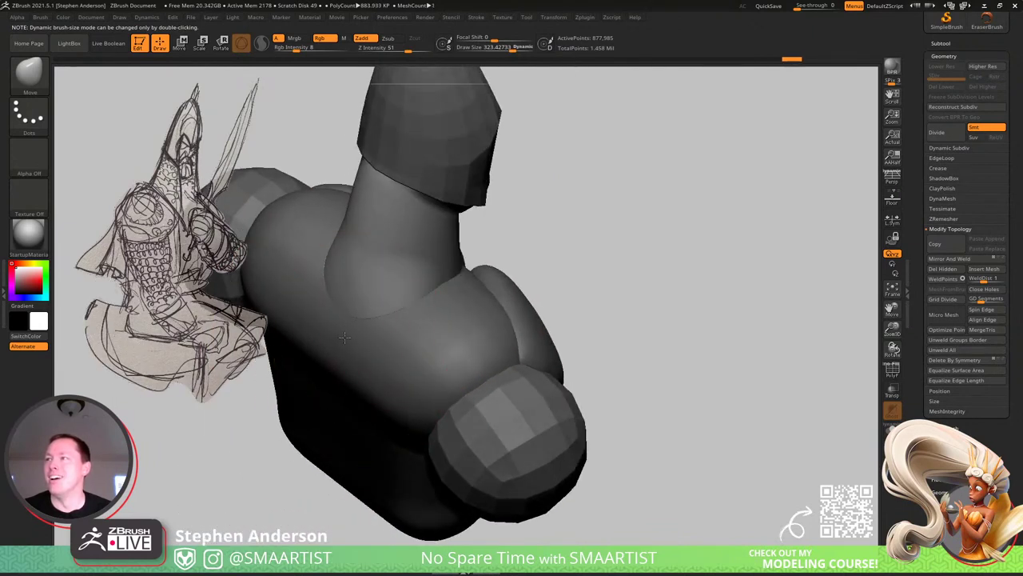
left_click_drag(436, 287, 428, 300)
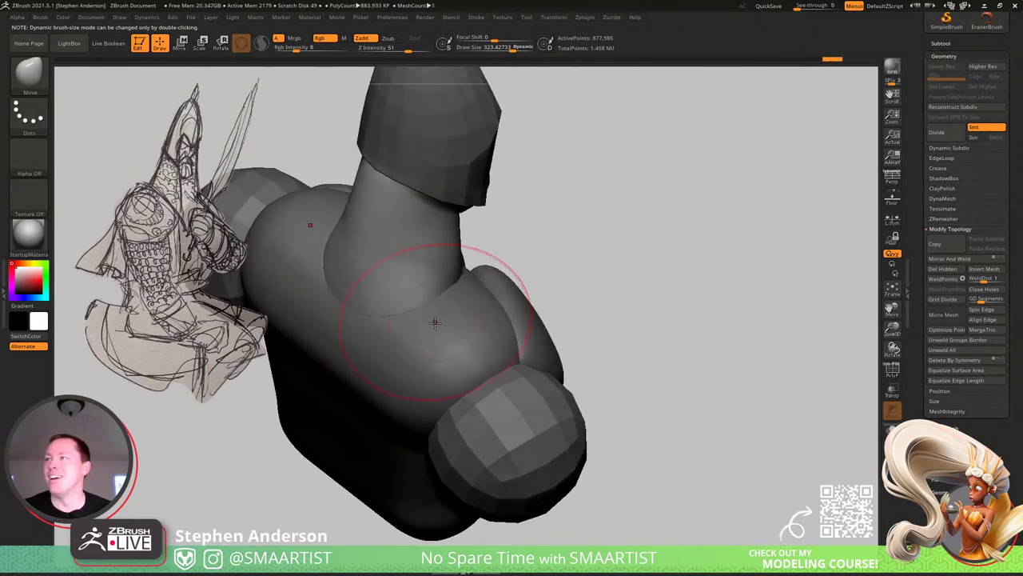
right_click_drag(436, 323, 438, 298)
left_click_drag(438, 299, 412, 317, "shift")
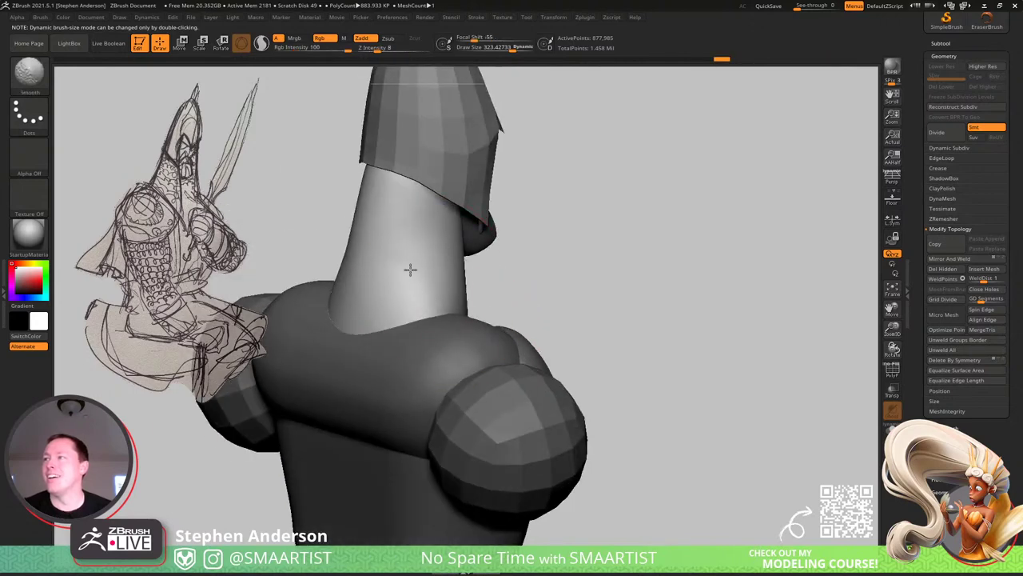
Smooth the side of the neck with the Smooth brush at intensity 100.
right_click_drag(456, 269, 407, 267)
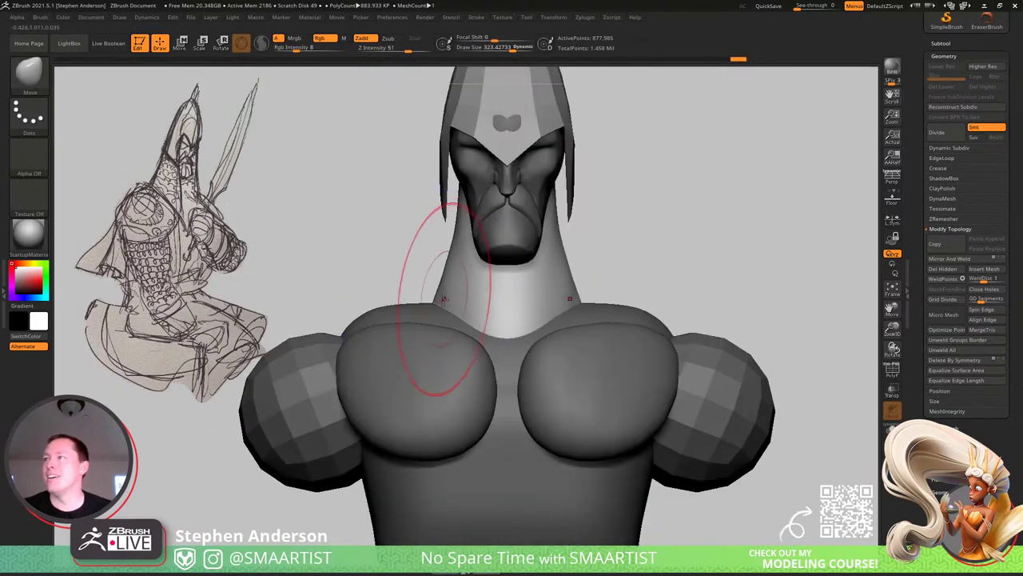
mouse_move(443, 300)
right_mouse_down()
mouse_move(473, 315)
mouse_move(440, 307)
mouse_move(460, 311)
right_mouse_up()
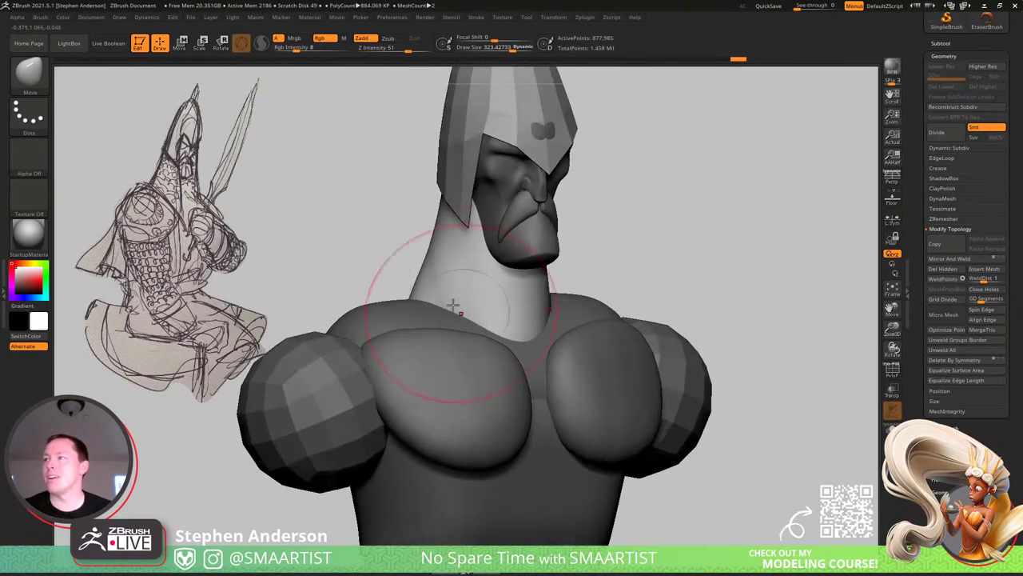
key("shift")
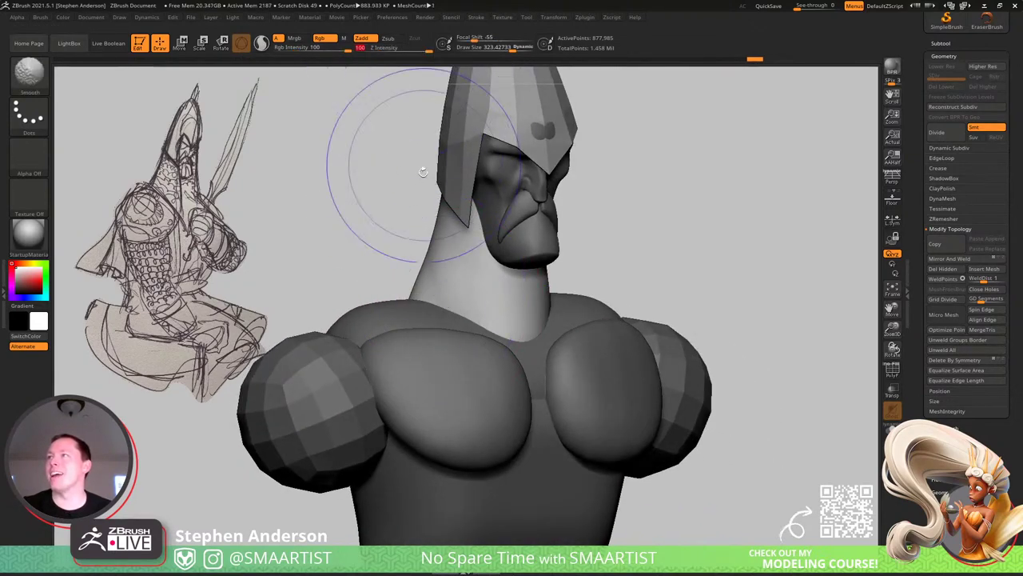
mouse_move(438, 262)
left_mouse_down("shift")
mouse_move(432, 277)
mouse_move(445, 265)
left_mouse_up("shift")
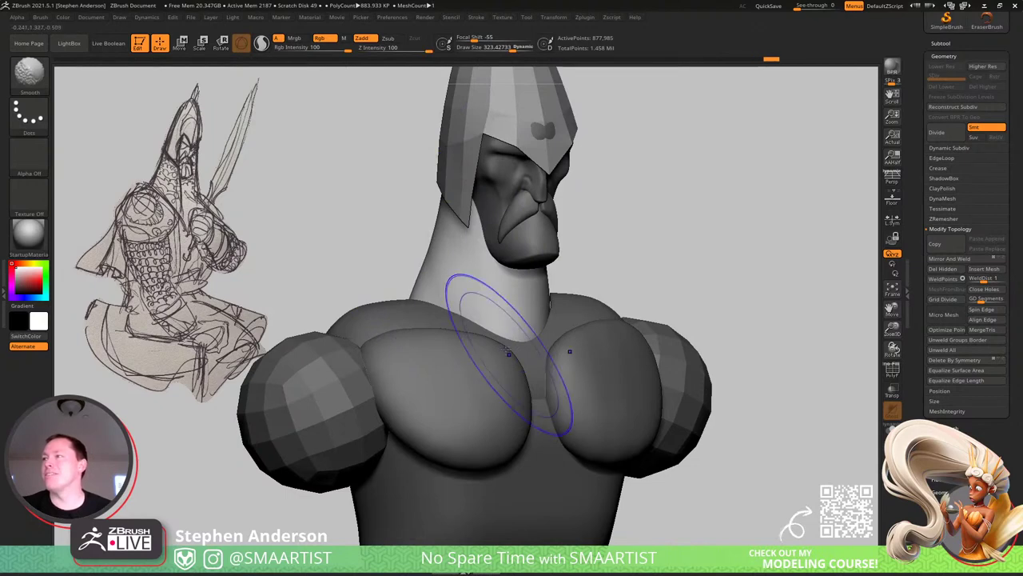
Insert a mirrored pair of small PolySpheres on the upper back beside the neck for the trapezius muscles.
mouse_move(507, 351)
right_mouse_down("ctrl")
mouse_move(493, 299)
mouse_move(591, 297)
mouse_move(577, 390)
right_mouse_up("ctrl")
mouse_move(577, 391)
right_mouse_down()
mouse_move(596, 396)
mouse_move(639, 380)
mouse_move(546, 401)
right_mouse_up()
key("b")
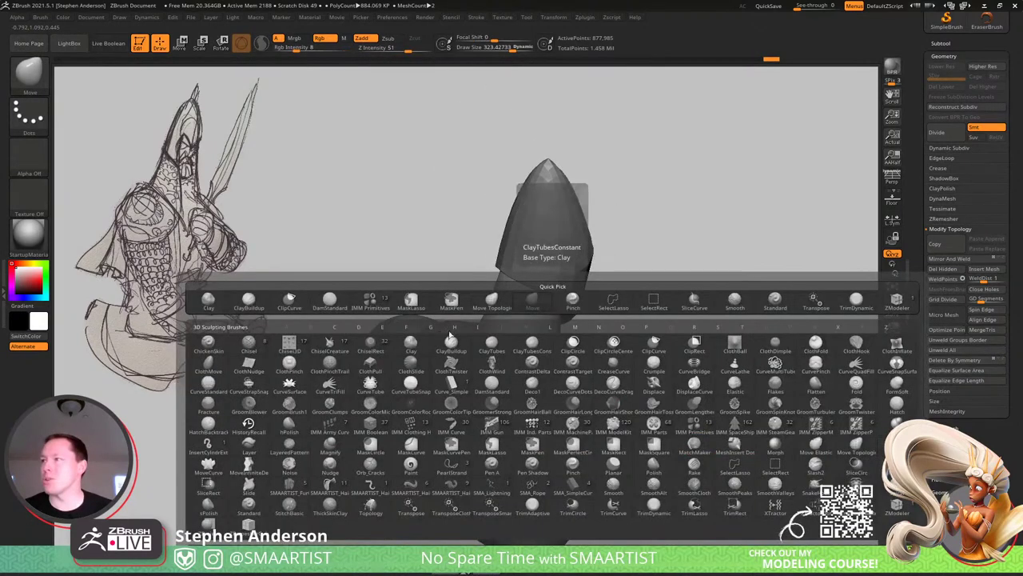
left_click(373, 301)
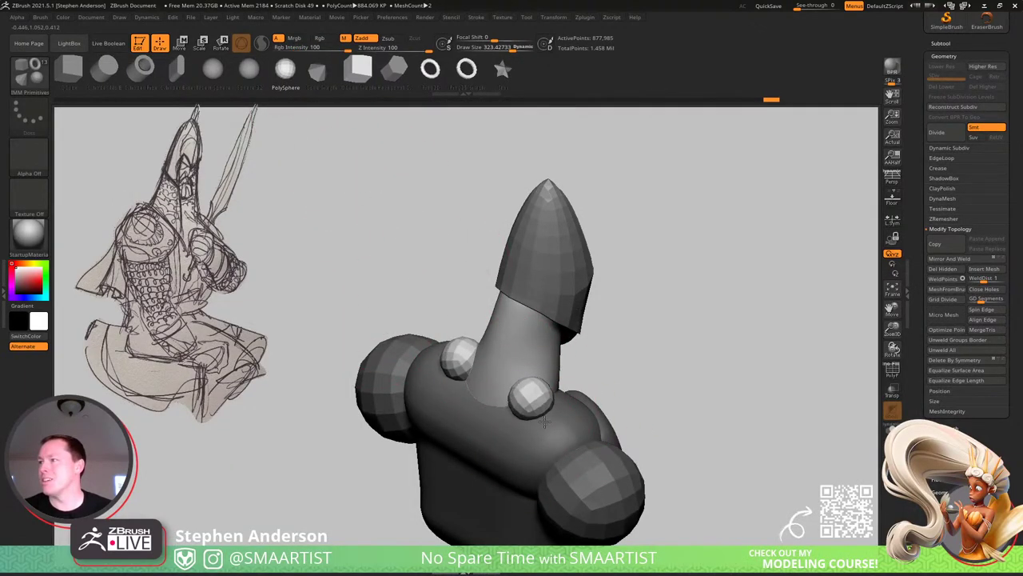
left_click_drag(545, 421, 548, 423)
Stretch the new spheres into trapezius forms sloping from the neck to the shoulders with the Move brush at about size 471.
key("b")
key("m")
key("v")
right_click_drag(548, 423, 495, 408)
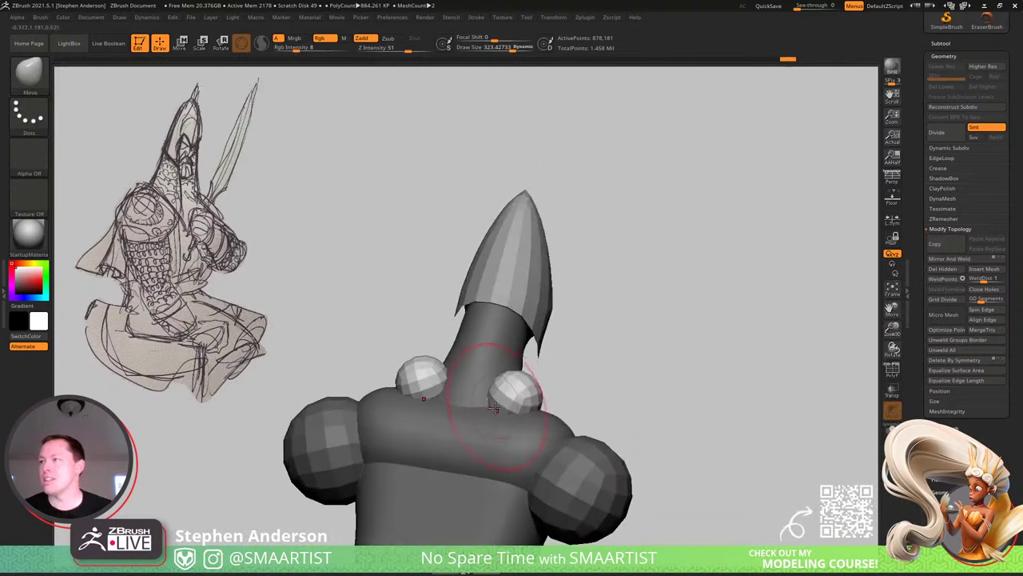
key("s")
left_click_drag(495, 408, 460, 431)
right_click_drag(530, 415, 511, 436)
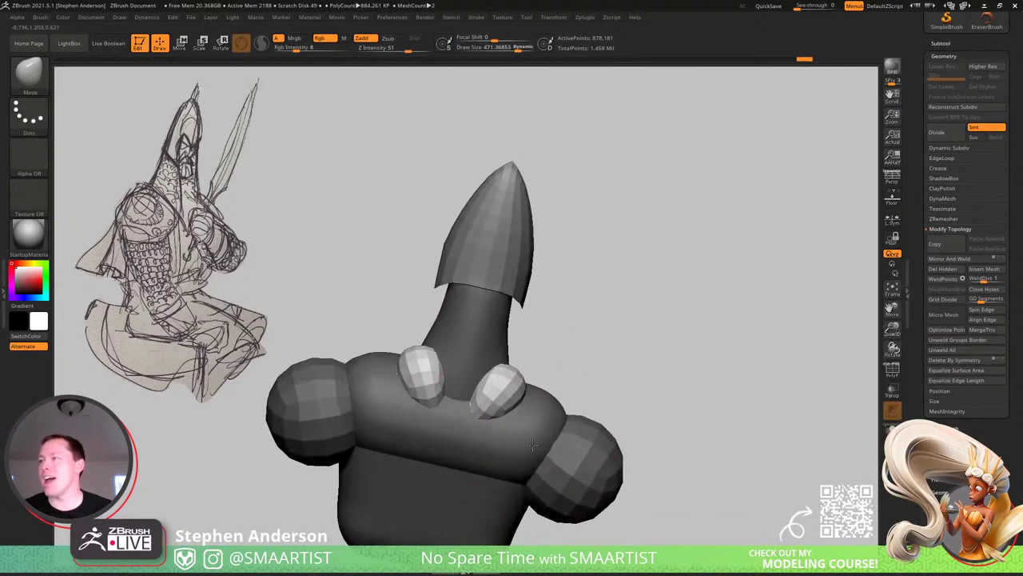
left_click_drag(502, 385, 548, 399)
left_click_drag(474, 378, 452, 347)
mouse_move(527, 352)
right_mouse_down()
mouse_move(472, 382)
mouse_move(550, 368)
mouse_move(561, 428)
mouse_move(544, 402)
mouse_move(491, 440)
mouse_move(541, 427)
mouse_move(616, 371)
mouse_move(588, 355)
right_mouse_up()
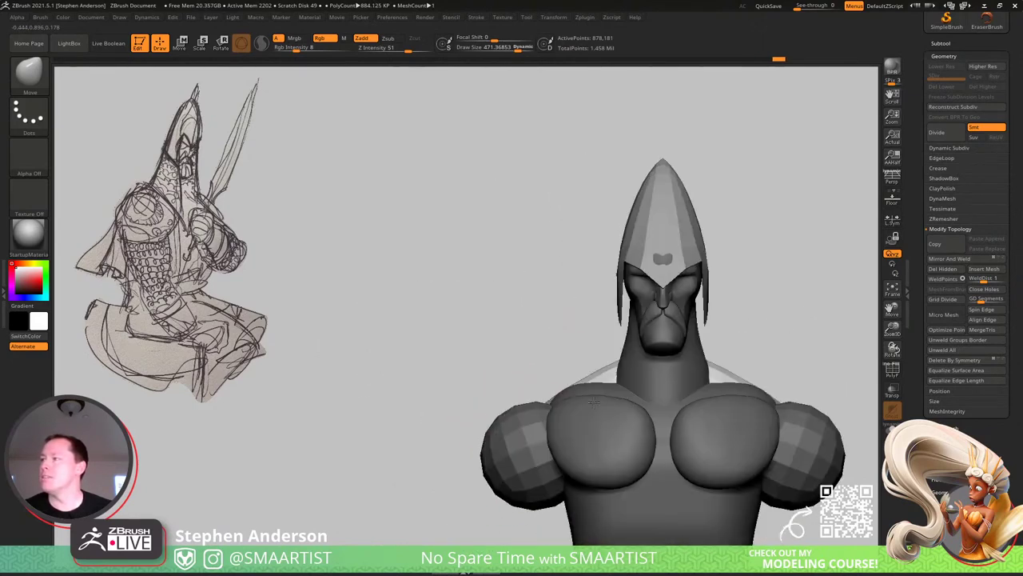
Clear the mask from the body and mask everything but the neck again.
left_click_drag(451, 320, 480, 344, "ctrl")
right_click_drag(668, 436, 694, 387, "ctrl")
mouse_move(694, 387)
right_mouse_down("alt")
mouse_move(513, 329)
mouse_move(621, 460)
right_mouse_up("alt")
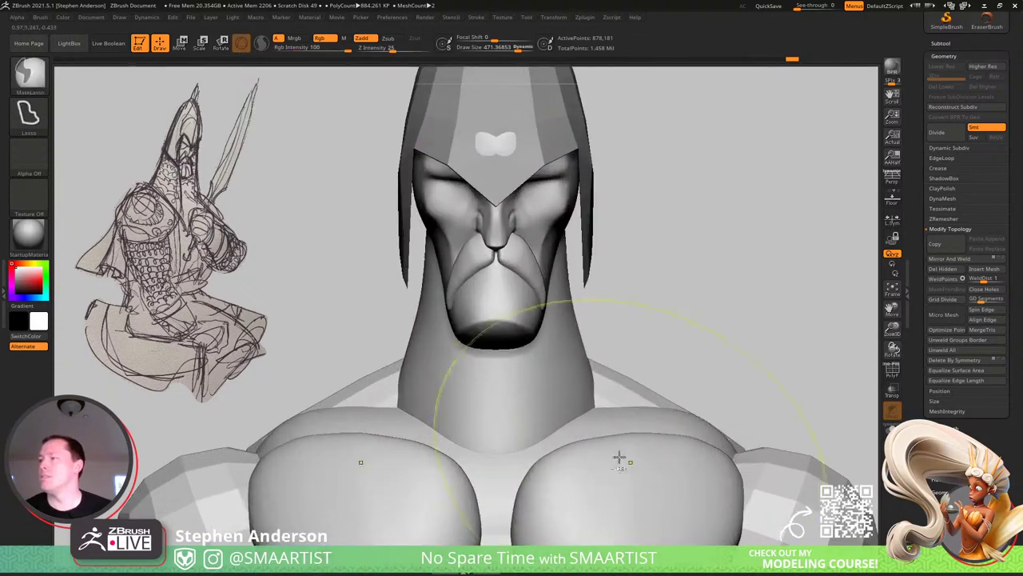
key("w")
left_click(567, 394, "ctrl")
Adjust the sides and back of the neck with the Move brush at about size 311.
key("q")
key("s")
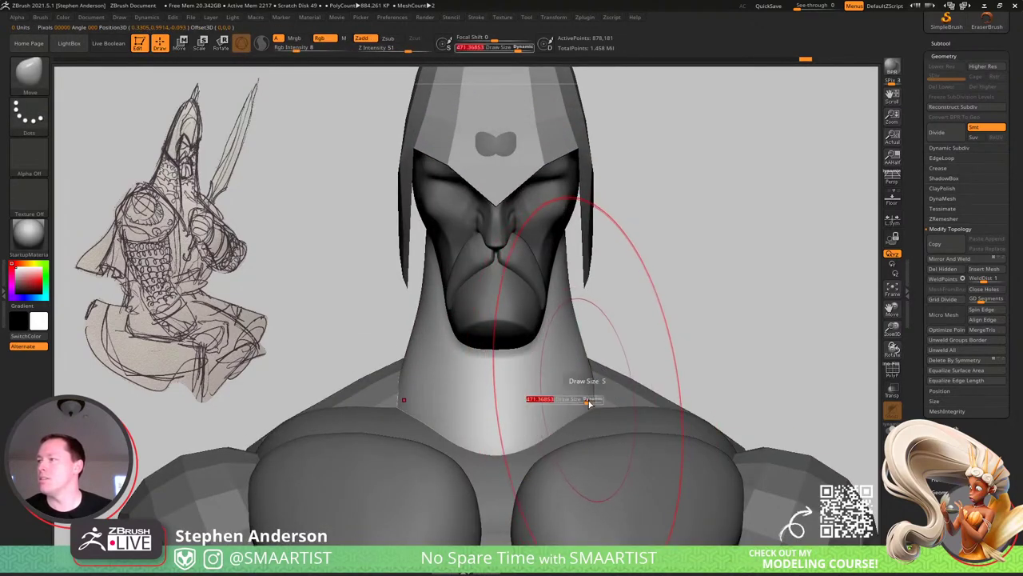
mouse_move(589, 402)
left_mouse_down()
mouse_move(573, 421)
mouse_move(577, 412)
left_mouse_up()
mouse_move(574, 424)
right_mouse_down()
mouse_move(636, 436)
mouse_move(599, 448)
mouse_move(558, 404)
right_mouse_up()
key("shift")
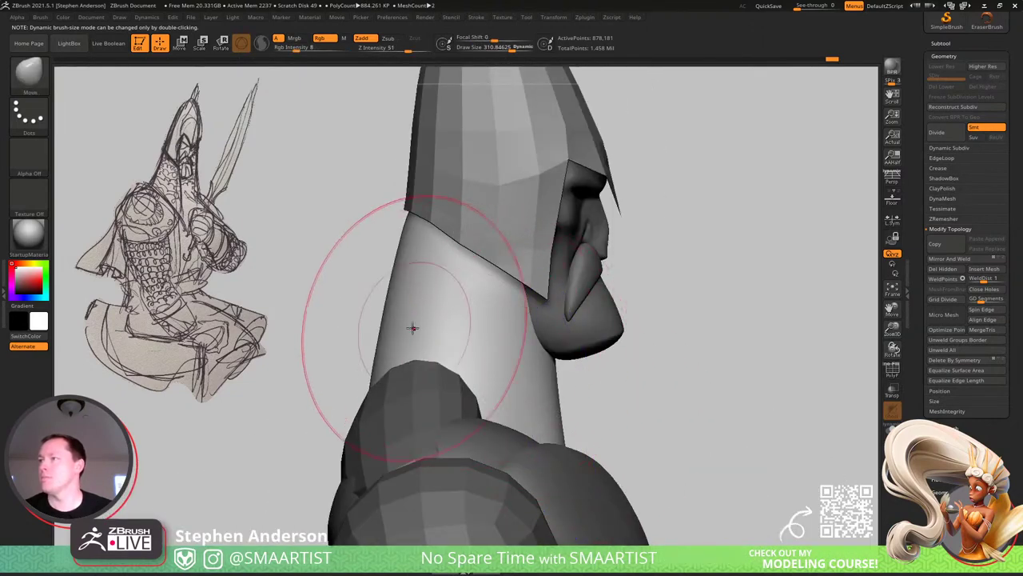
Solo the body to hide the helmet, reshape the neck beneath the skull, and clear the mask.
left_click(892, 432)
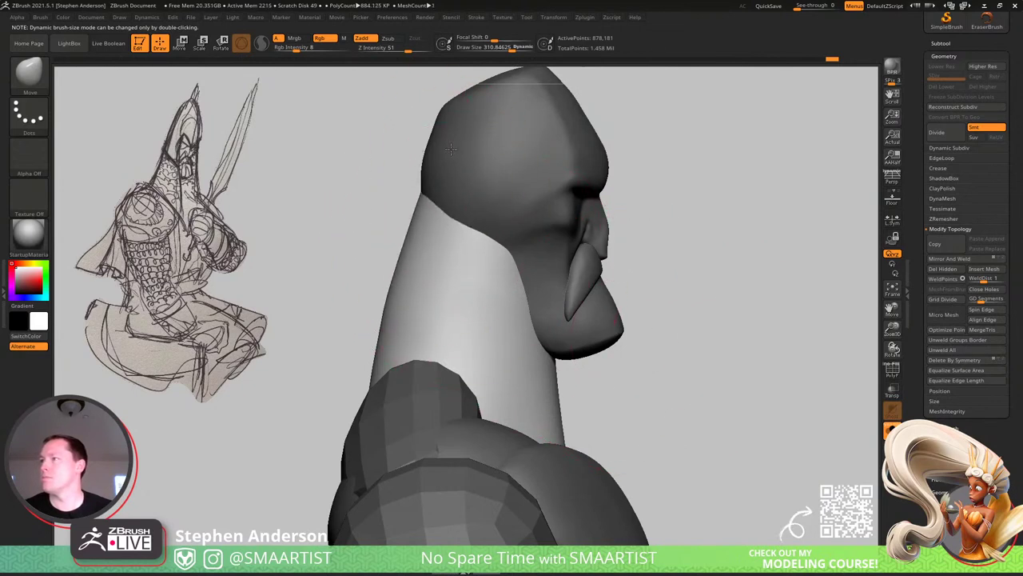
mouse_move(571, 370)
left_mouse_down()
mouse_move(494, 380)
mouse_move(492, 366)
left_mouse_up()
key("s")
mouse_move(493, 366)
right_mouse_down()
mouse_move(507, 320)
mouse_move(520, 339)
mouse_move(506, 359)
mouse_move(476, 360)
right_mouse_up()
right_click_drag(476, 360, 480, 299, "ctrl")
left_click_drag(677, 322, 760, 416, "ctrl")
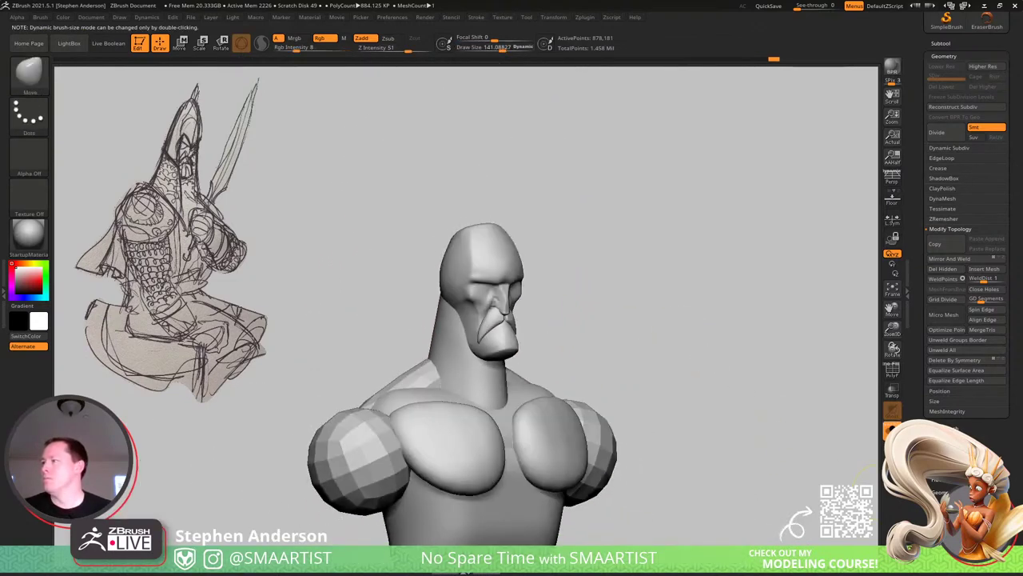
Leave Solo mode to bring back the helmet and turn on the PolyFrame display to show the polygroups.
left_click(892, 430)
right_click_drag(644, 464, 638, 366, "ctrl")
right_click_drag(523, 310, 504, 393, "alt")
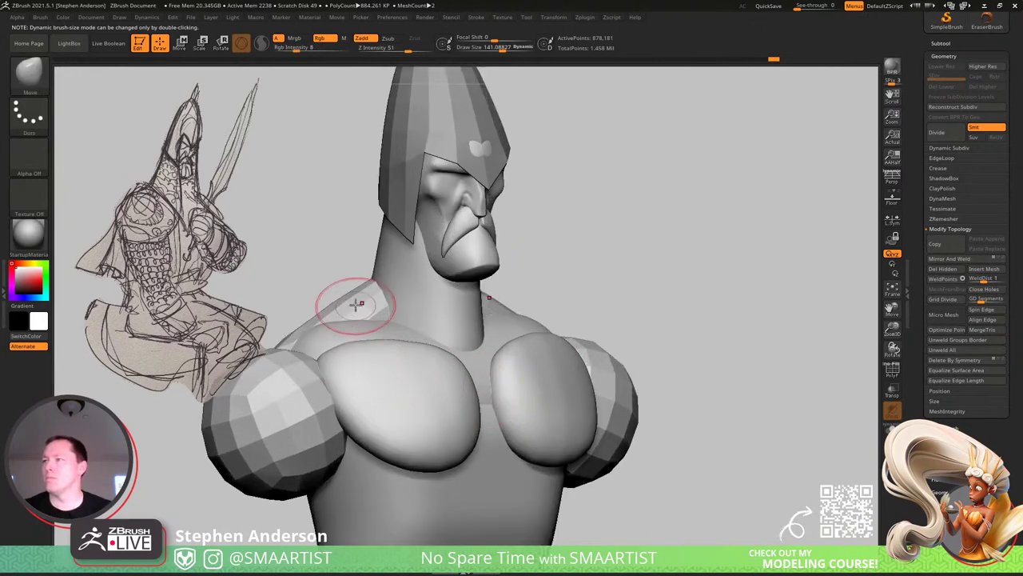
key("shift+f")
right_click_drag(358, 304, 449, 313)
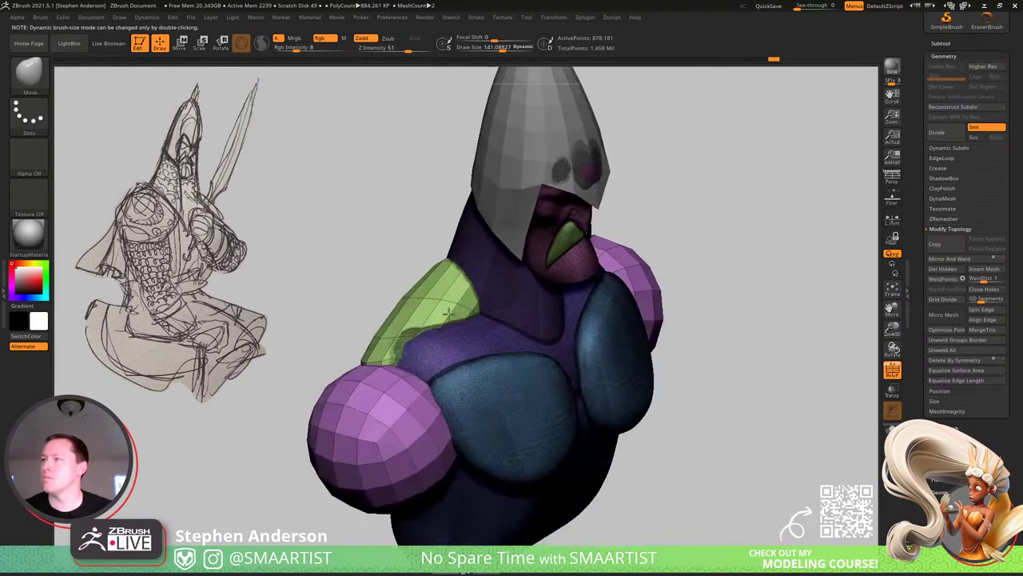
Isolate the green trapezius forms, subdivide them twice, and bring the rest of the body back into view.
left_click(448, 312, "ctrl+shift")
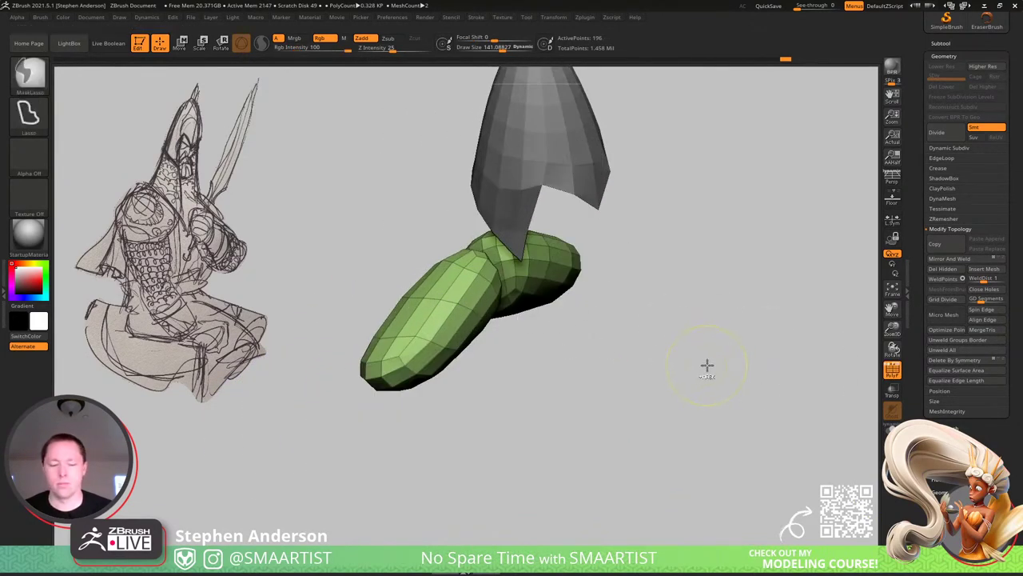
left_click(709, 366, "ctrl+shift")
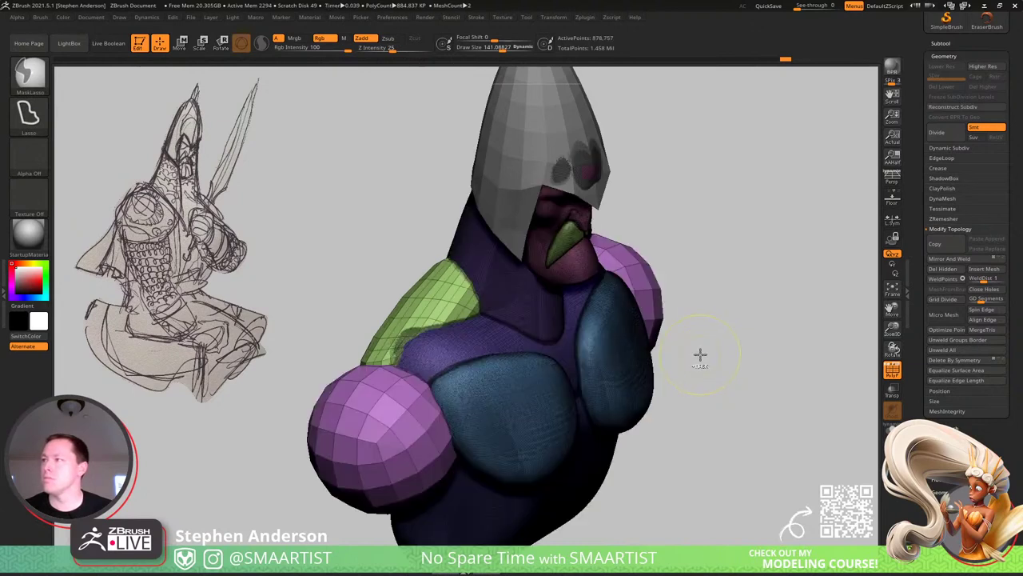
left_click(421, 301, "ctrl+shift")
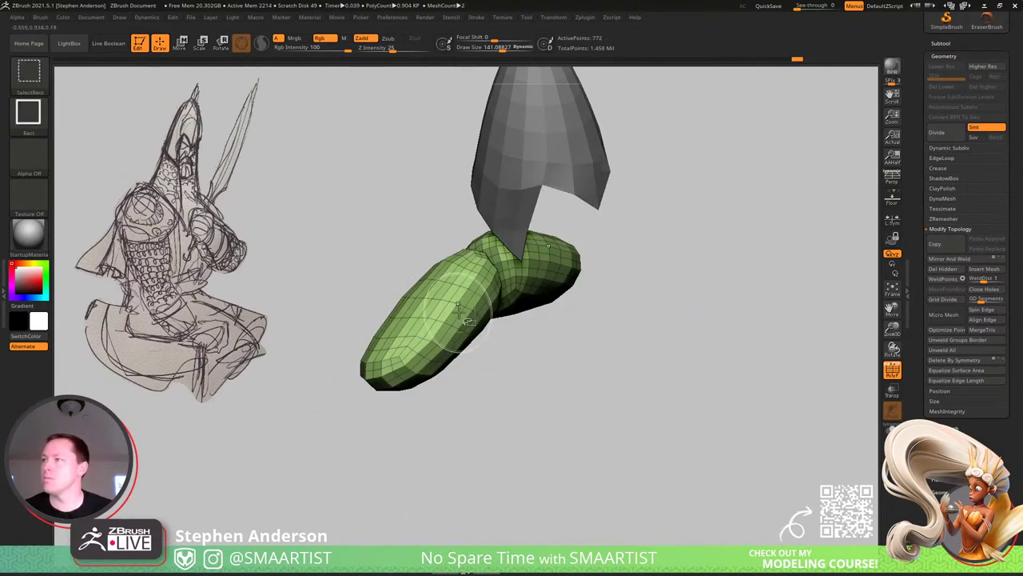
left_click(638, 428, "ctrl+shift")
Mask everything except the trapezius forms, smooth them with the Polish deformation, hide the PolyFrame display, and clear the mask.
key("w")
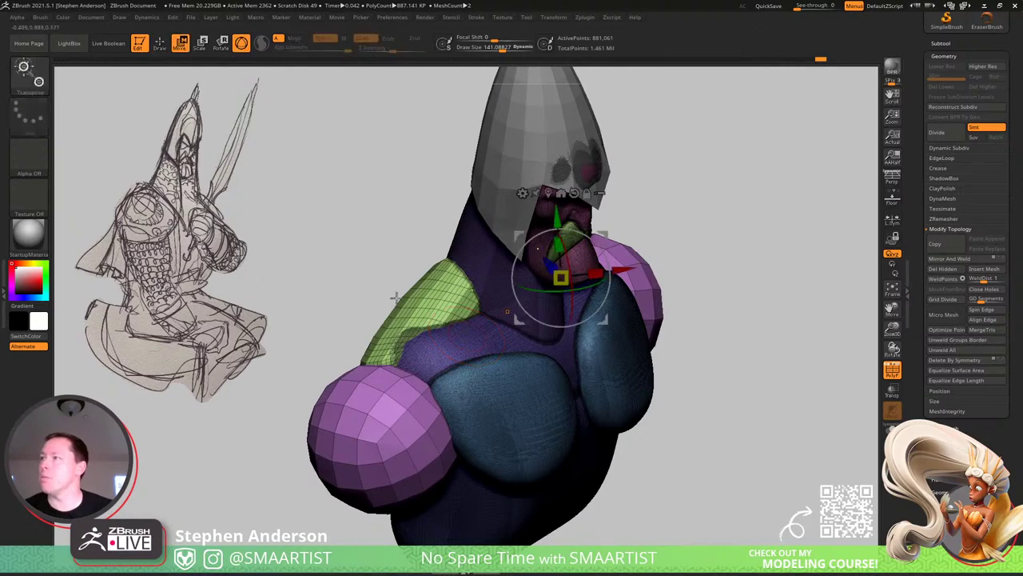
left_click(423, 304, "ctrl")
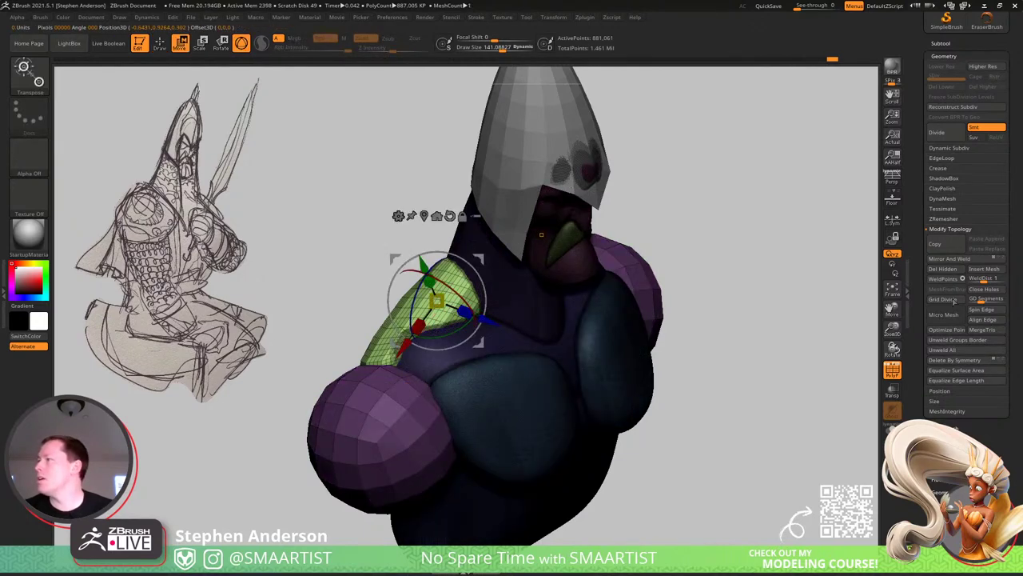
left_click(943, 56)
left_click(947, 171)
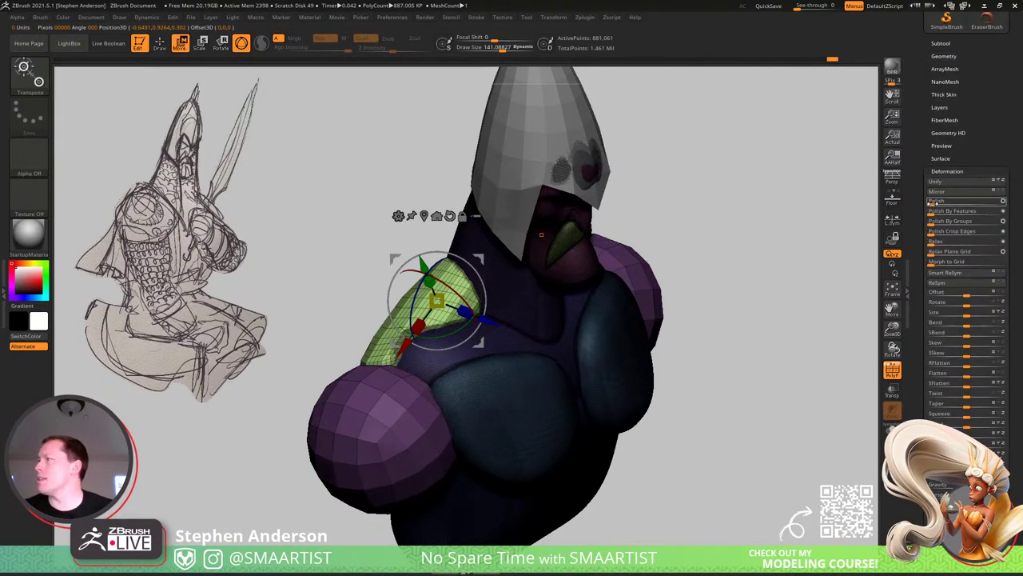
key("shift+f")
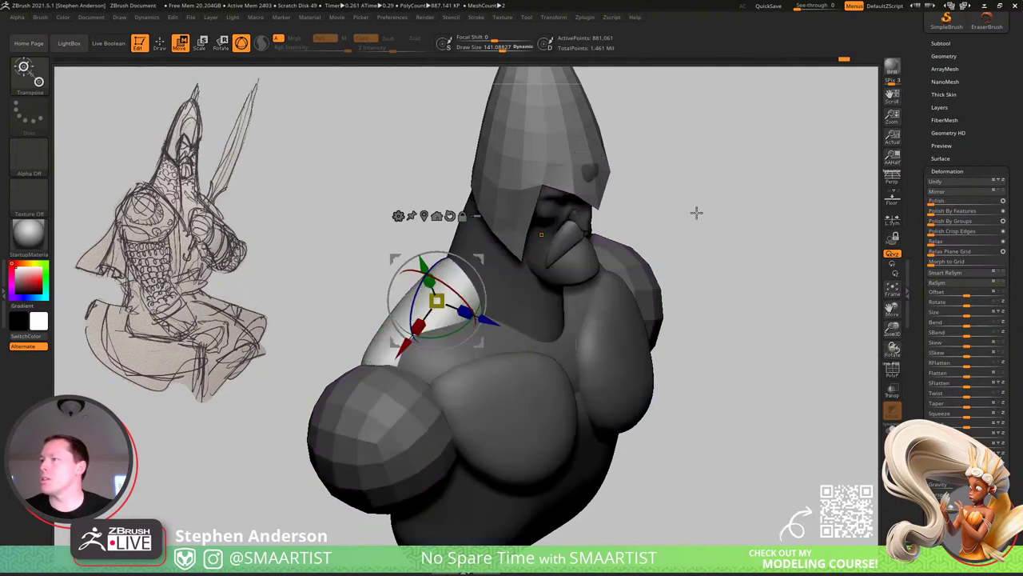
mouse_move(697, 213)
left_mouse_down("ctrl")
mouse_move(697, 336)
mouse_move(571, 322)
left_mouse_up("ctrl")
key("q")
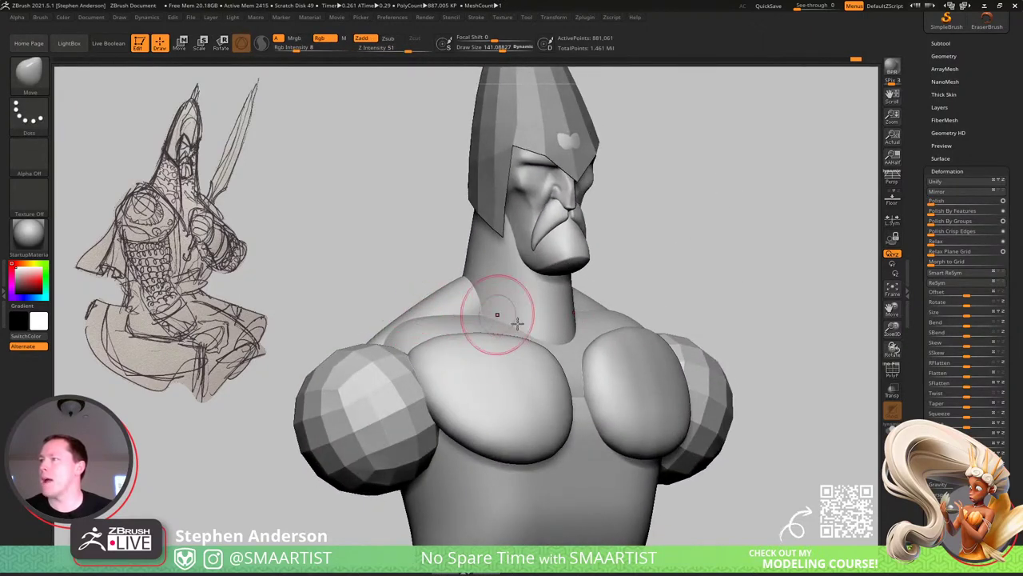
Mask everything except the two shoulder spheres and adjust their position and tilt with the transform gizmo.
mouse_move(516, 322)
right_mouse_down()
mouse_move(457, 370)
mouse_move(407, 365)
mouse_move(510, 327)
mouse_move(445, 355)
right_mouse_up()
right_click_drag(561, 371, 571, 319, "ctrl")
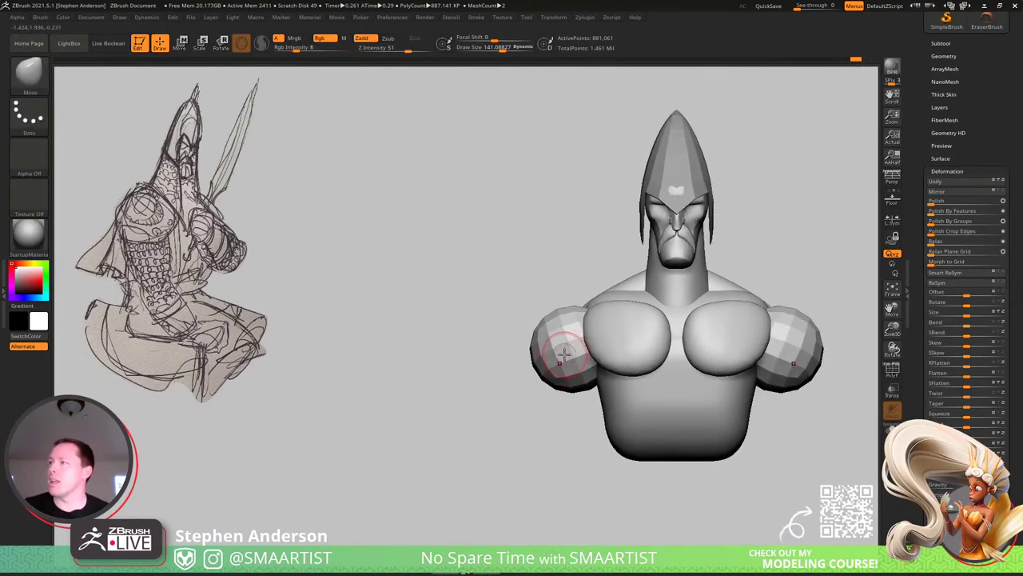
key("w")
left_click(563, 359, "ctrl")
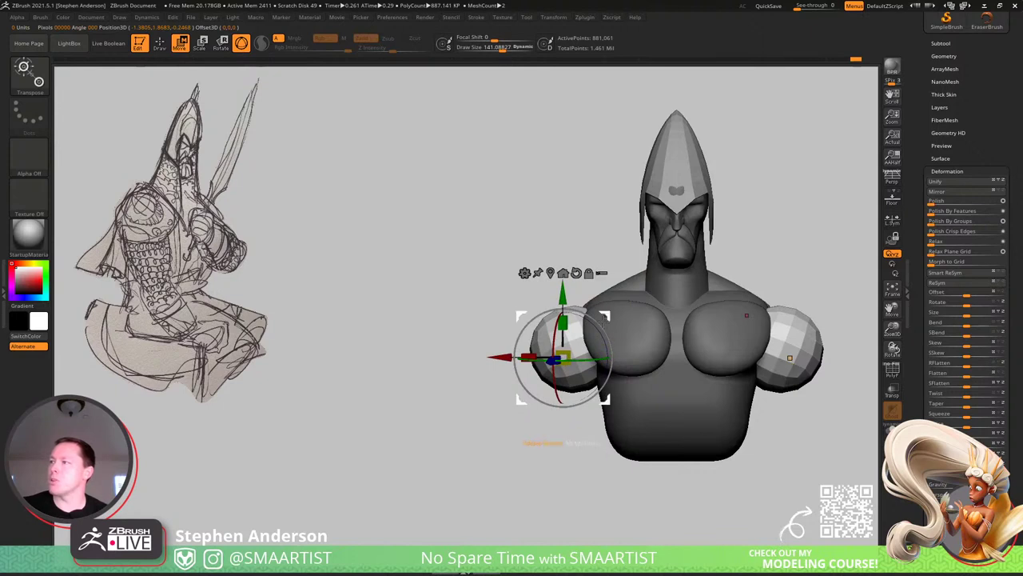
left_click_drag(603, 318, 581, 318)
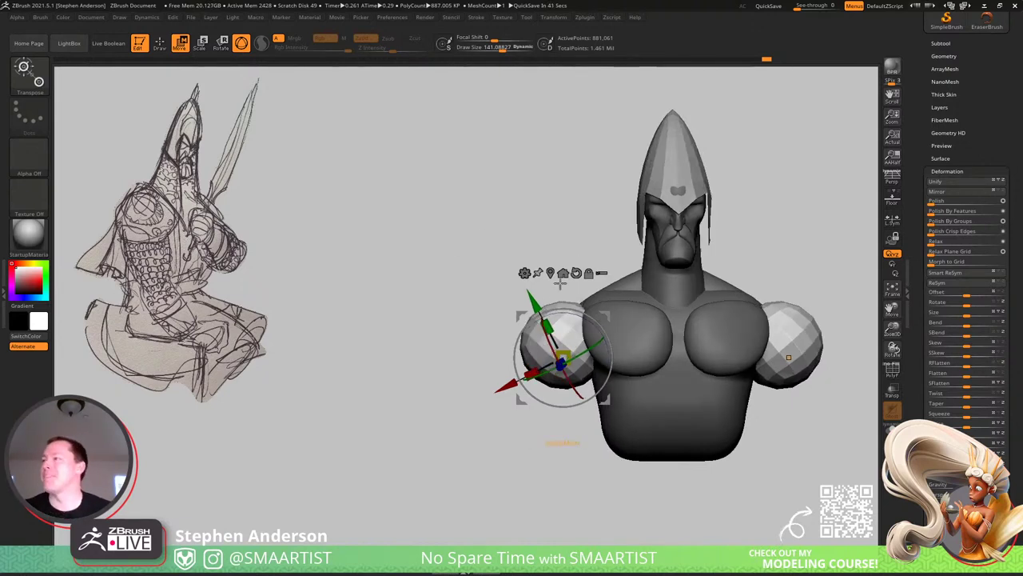
Reset the gizmo orientation, tilt it along the upper arm's outward slope, and apply the Extender deformer to the shoulder spheres.
right_click_drag(676, 306, 602, 327)
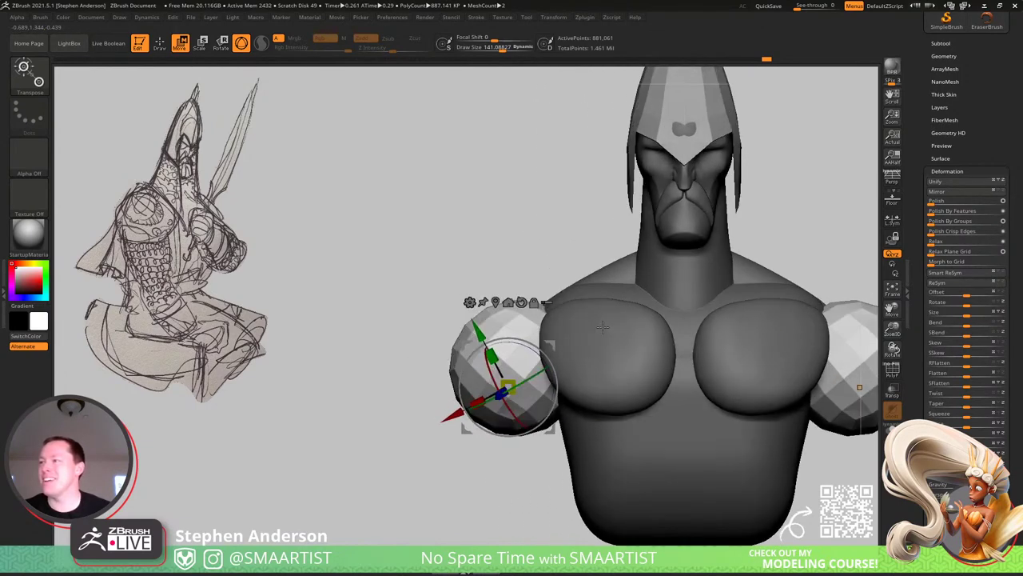
left_click(521, 304, "alt")
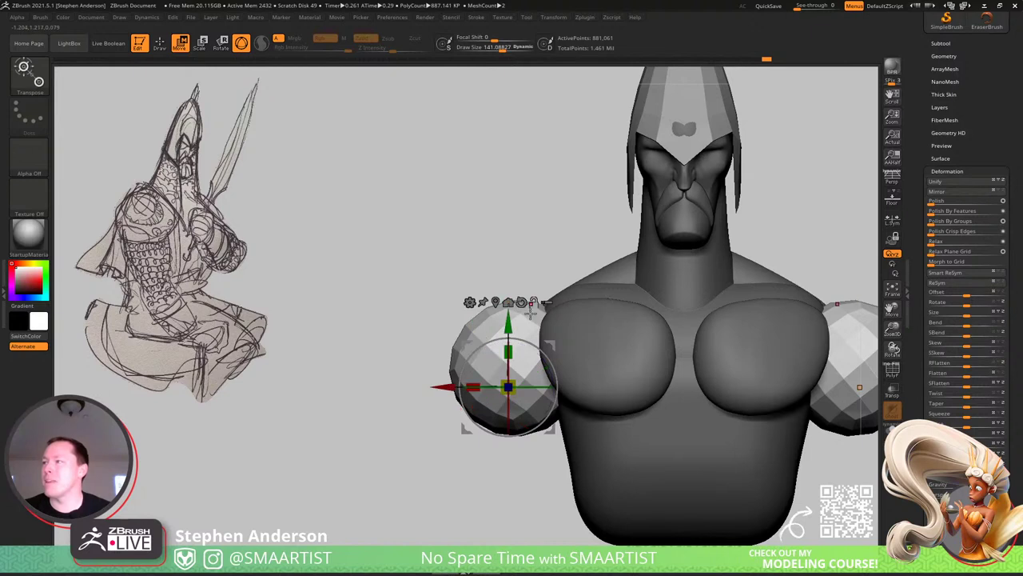
left_click_drag(555, 345, 512, 303, "alt")
left_click(499, 281)
left_click(478, 283)
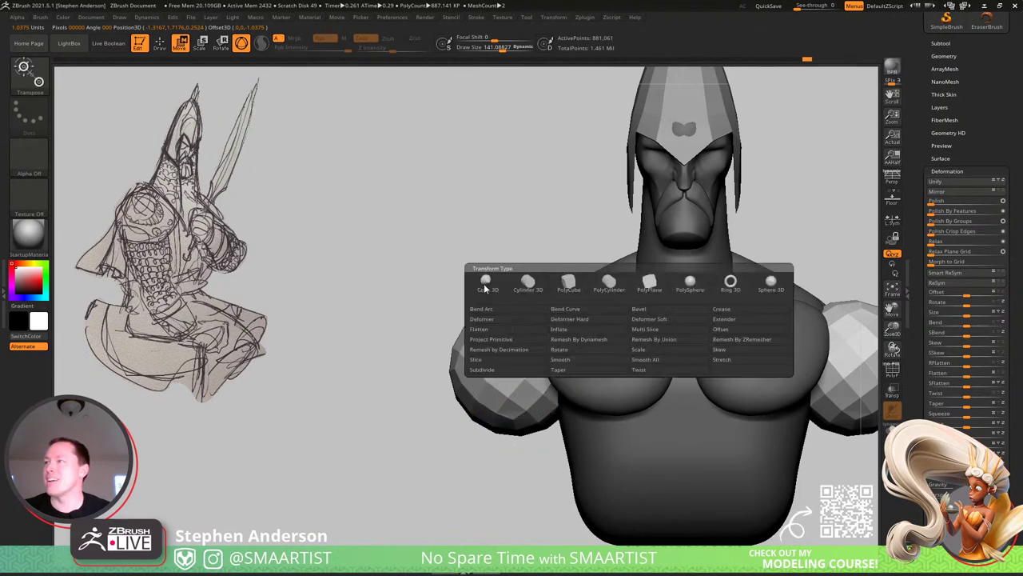
left_click(732, 320)
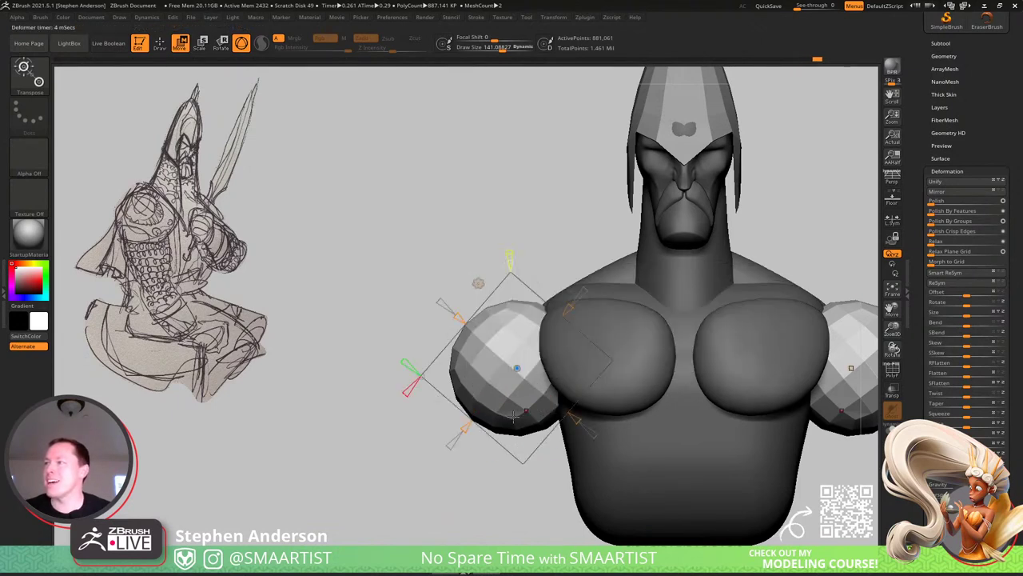
Extend the shoulder spheres down the arm axis by about 0.67 into capsules, show the polygroups, and accept the deformation.
left_click_drag(461, 432, 447, 444)
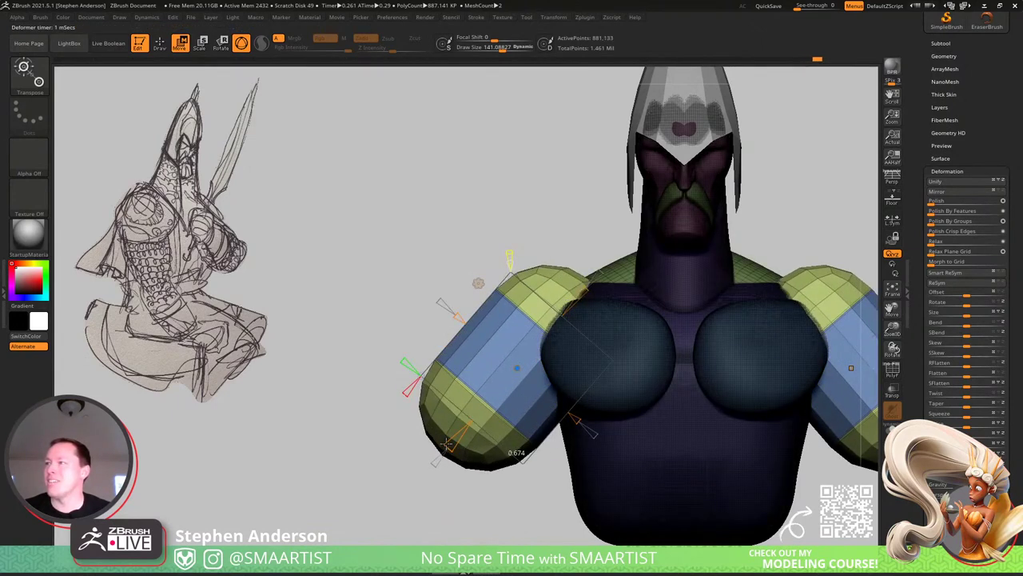
left_click_drag(505, 475, 536, 477)
key("shift+f")
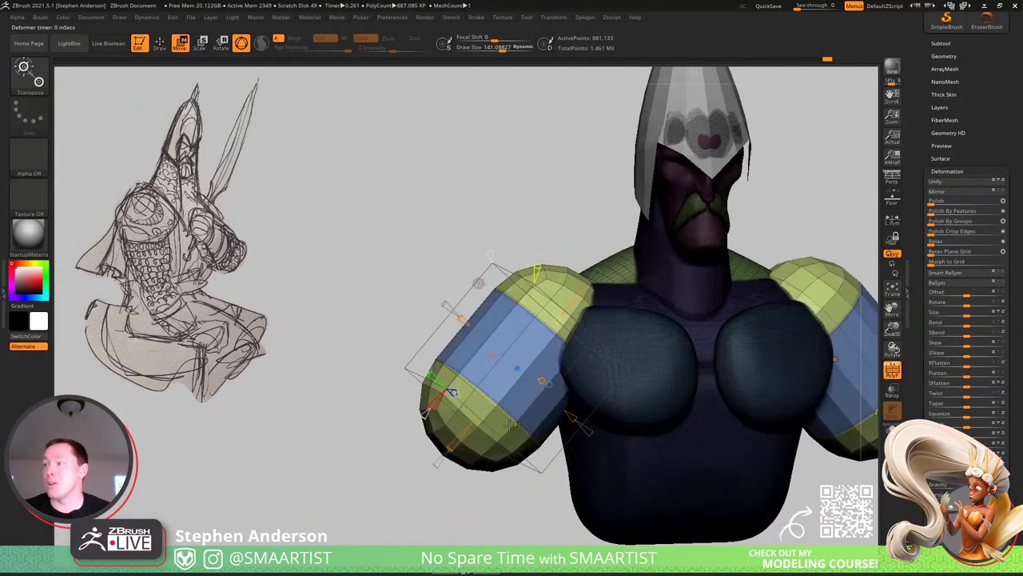
right_click_drag(512, 425, 582, 505, "ctrl")
right_click_drag(459, 354, 406, 293)
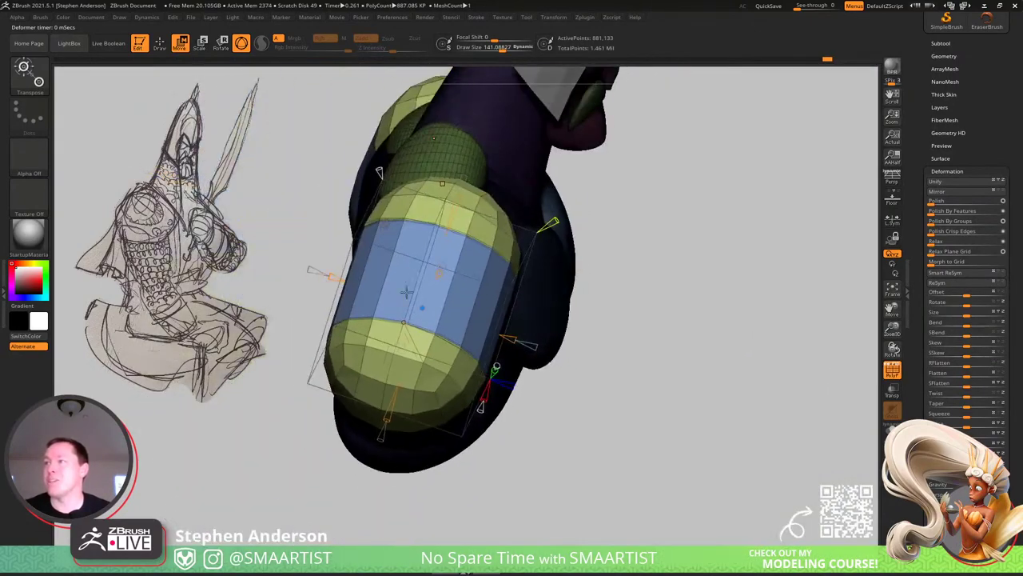
left_click_drag(406, 291, 389, 279)
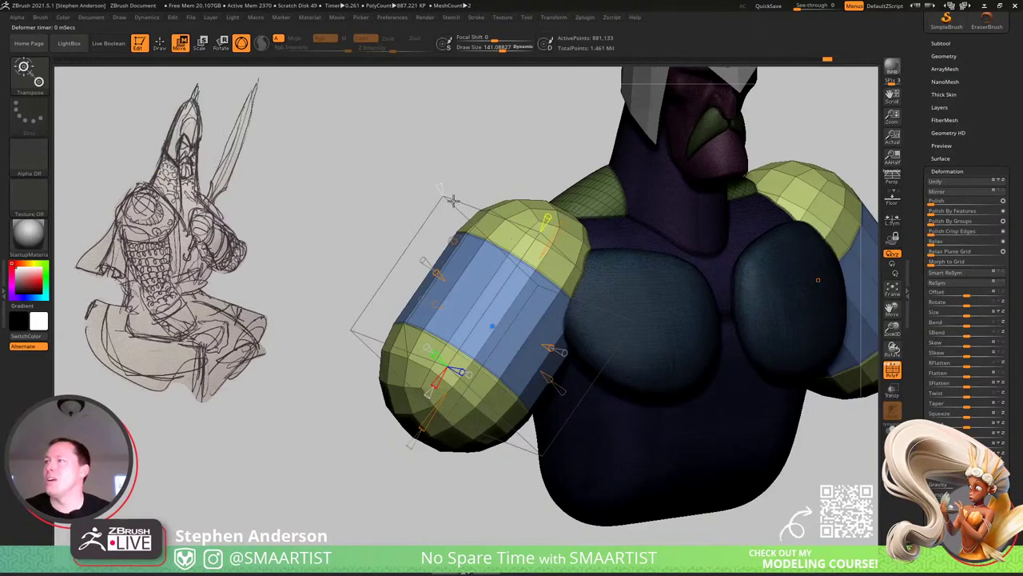
left_click(458, 238)
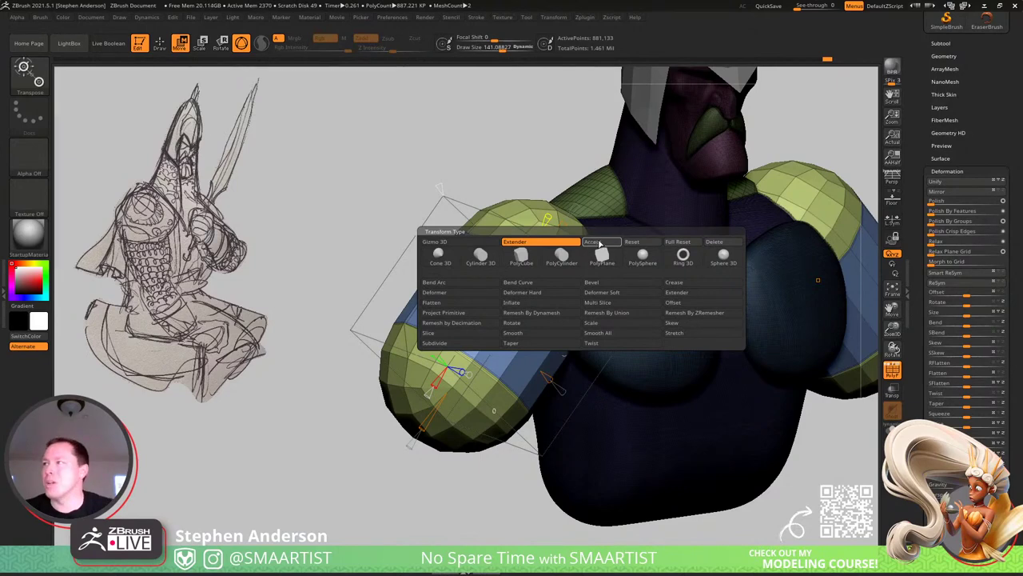
left_click(599, 243)
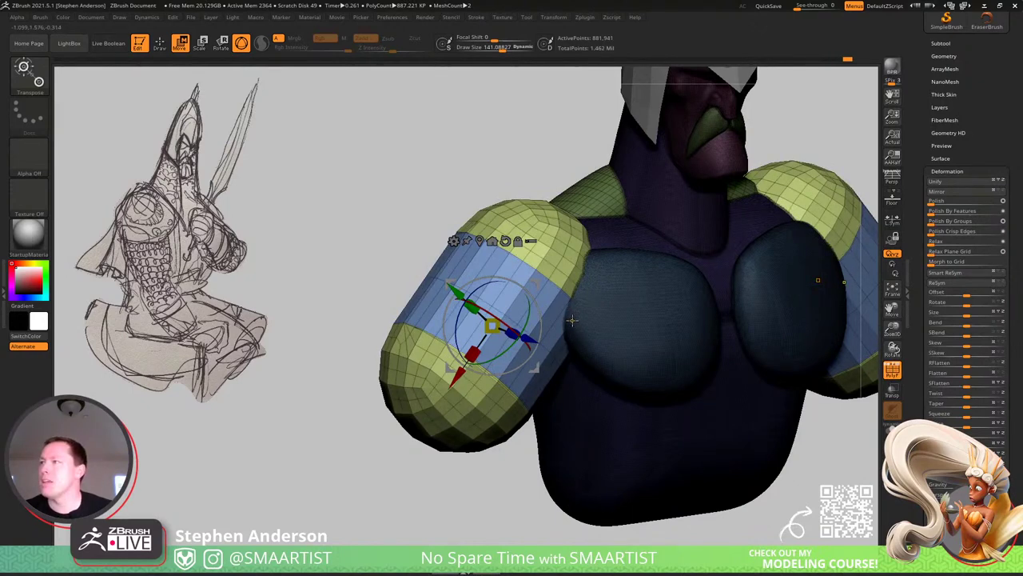
Subdivide the upper-arm capsules, round them with the Polish deformation, and return to the Move brush.
right_click_drag(604, 292, 530, 361, "alt")
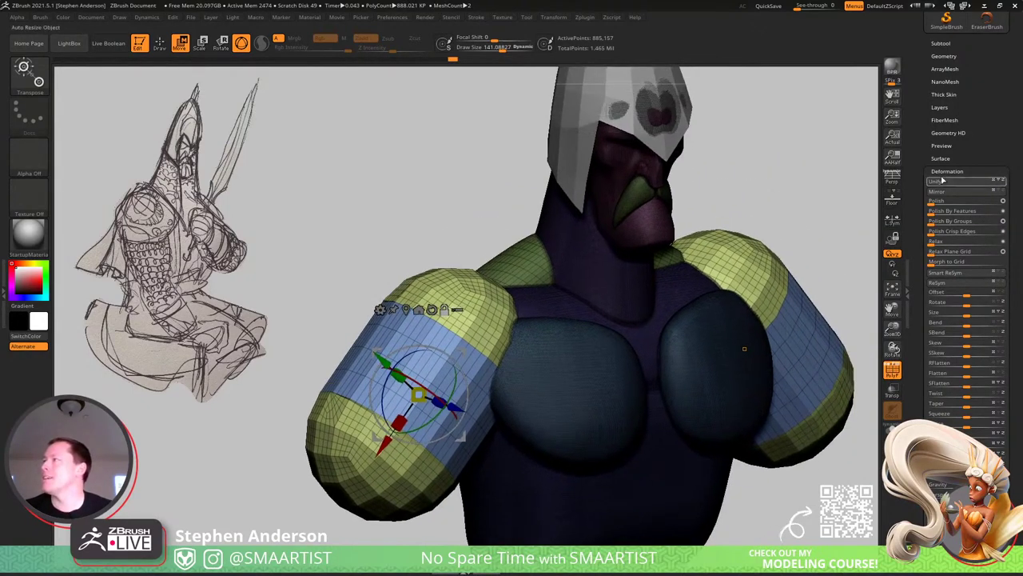
left_click_drag(936, 201, 980, 204)
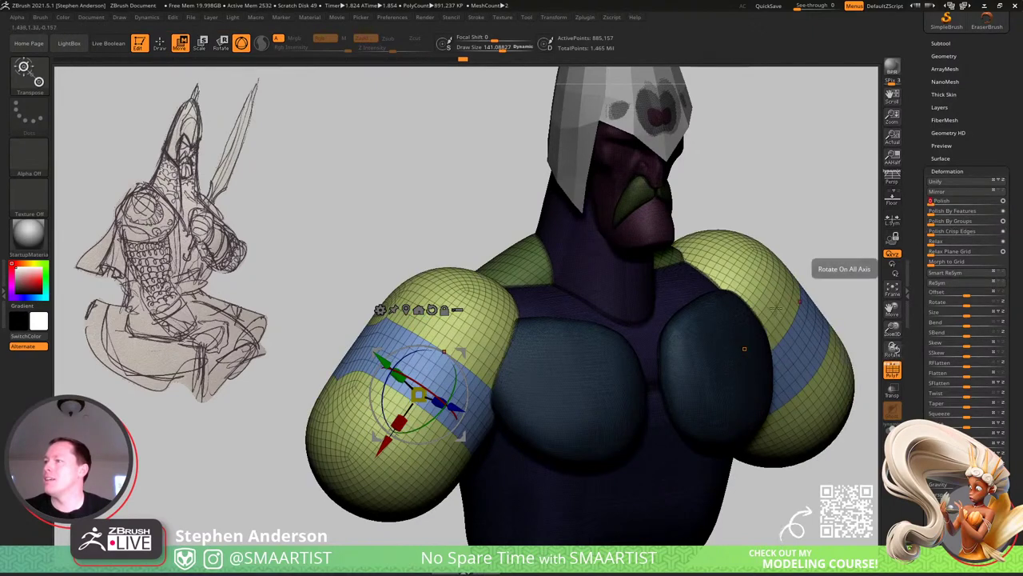
key("shift+f")
key("q")
Use SelectLasso with PolyFrame on to hide a polyloop around the upper arm, and restore the full mesh.
mouse_move(574, 456)
right_mouse_down("ctrl")
mouse_move(475, 400)
mouse_move(517, 418)
right_mouse_up("ctrl")
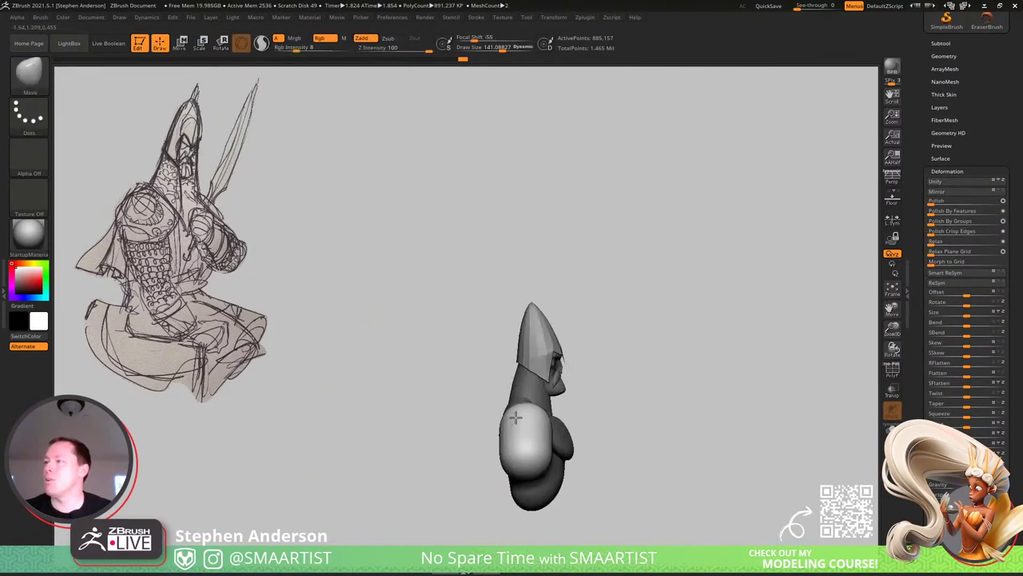
key("shift+f")
left_click_drag(556, 506, 532, 482)
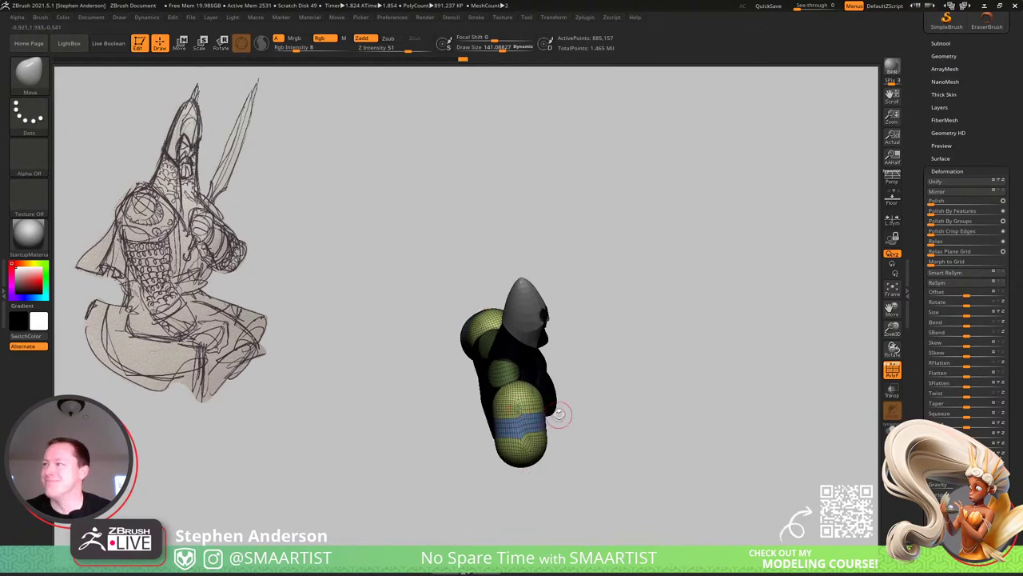
right_click_drag(559, 417, 601, 463, "ctrl")
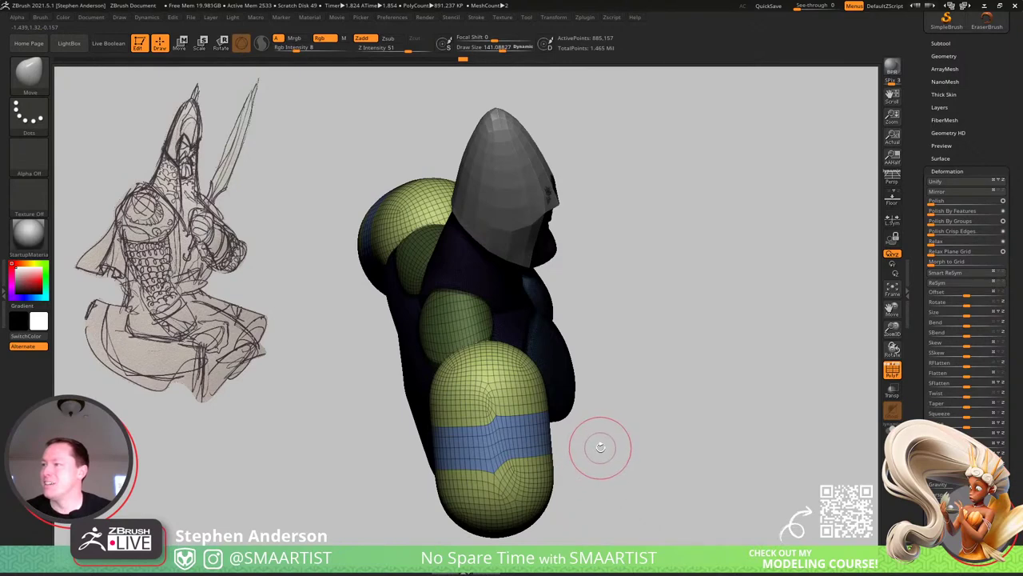
left_click_drag(598, 448, 529, 483, "alt")
mouse_move(529, 483)
right_mouse_down()
mouse_move(502, 490)
mouse_move(570, 497)
mouse_move(534, 395)
mouse_move(512, 408)
right_mouse_up()
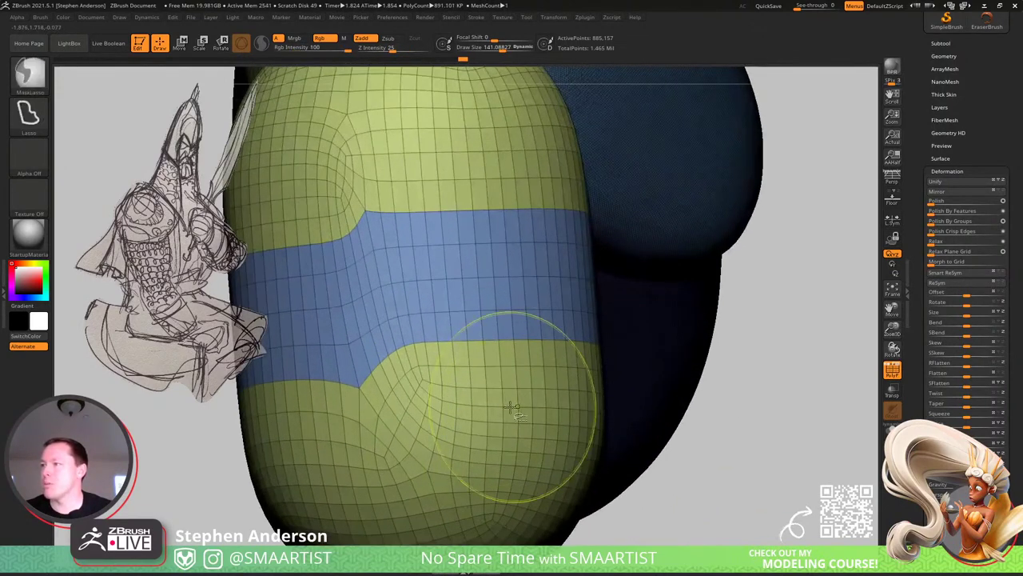
left_click(28, 74, "ctrl+shift")
left_click(125, 88)
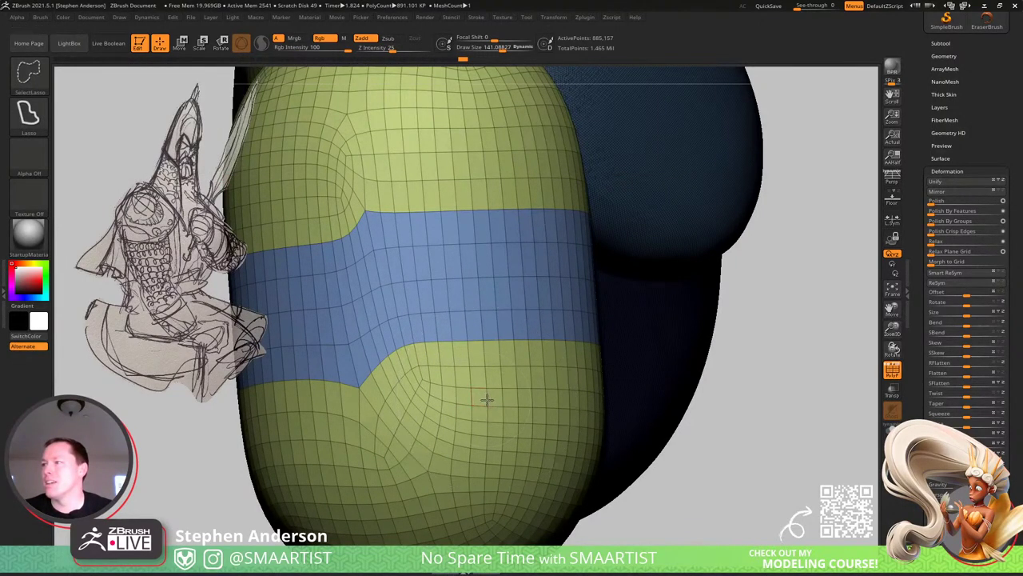
left_click(486, 400, "ctrl+shift")
right_click_drag(513, 422, 520, 320, "ctrl")
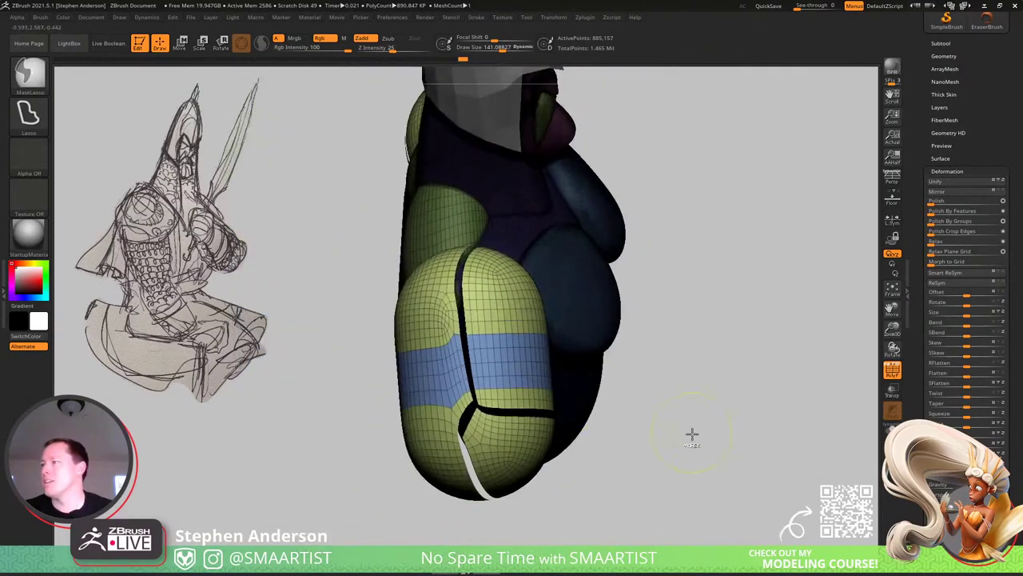
left_click(692, 434, "ctrl+shift")
right_click_drag(500, 407, 547, 448, "ctrl")
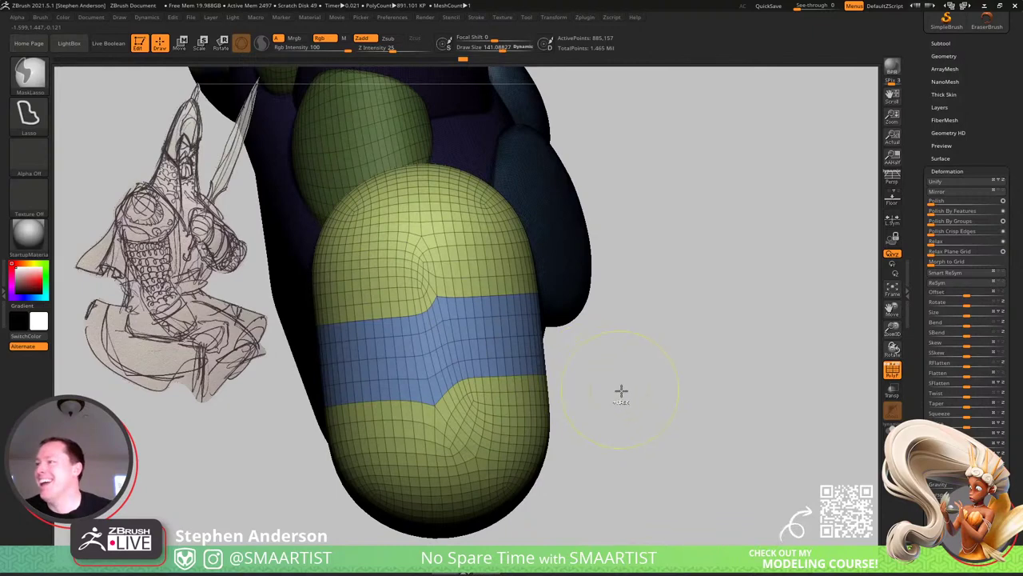
Mask the rear and lower part of the upper arm along a curved MaskCurve line, and switch the masking brush back to MaskLasso.
left_click(29, 76, "ctrl")
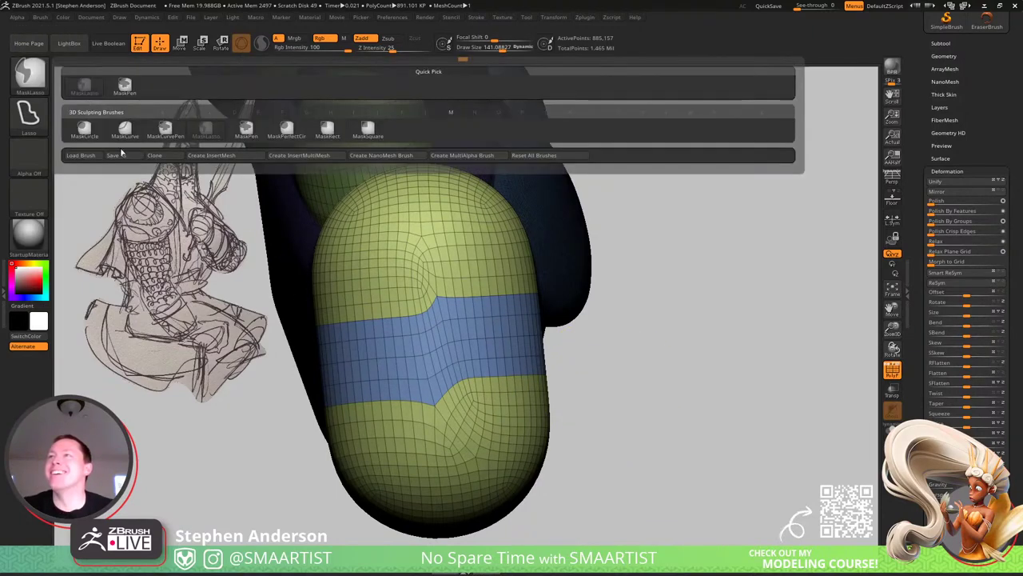
left_click(133, 138, "ctrl")
mouse_move(629, 411)
left_mouse_down("ctrl")
mouse_move(547, 424)
mouse_move(547, 454)
mouse_move(465, 428)
mouse_move(429, 348)
mouse_move(419, 282)
left_mouse_up("ctrl")
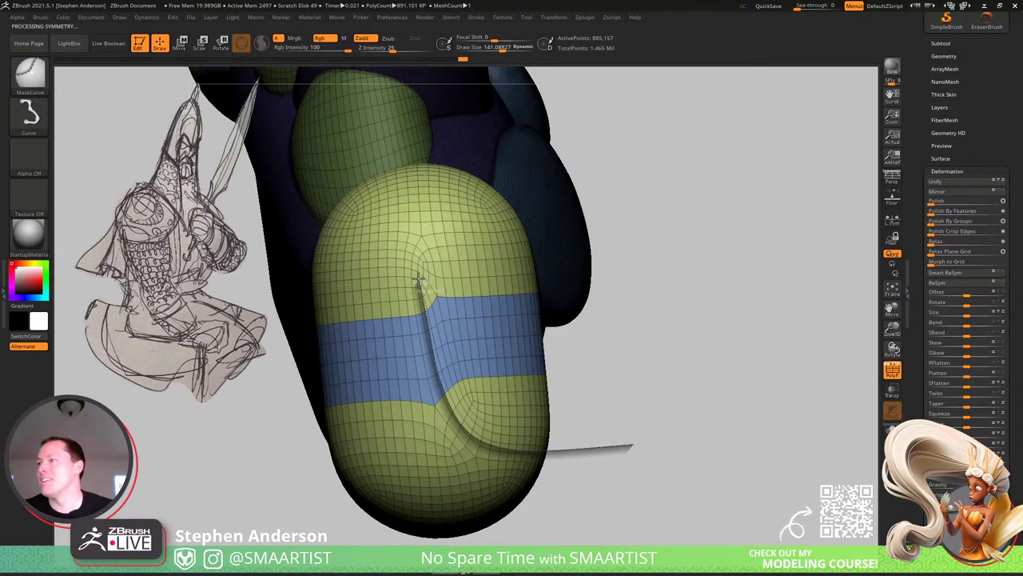
left_click_drag(459, 432, 462, 438, "ctrl")
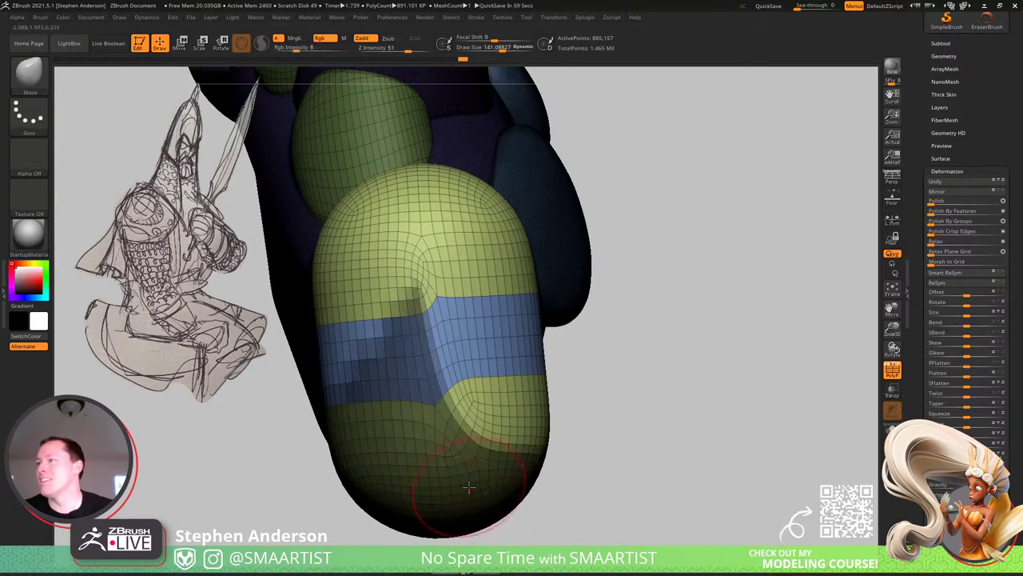
key("f")
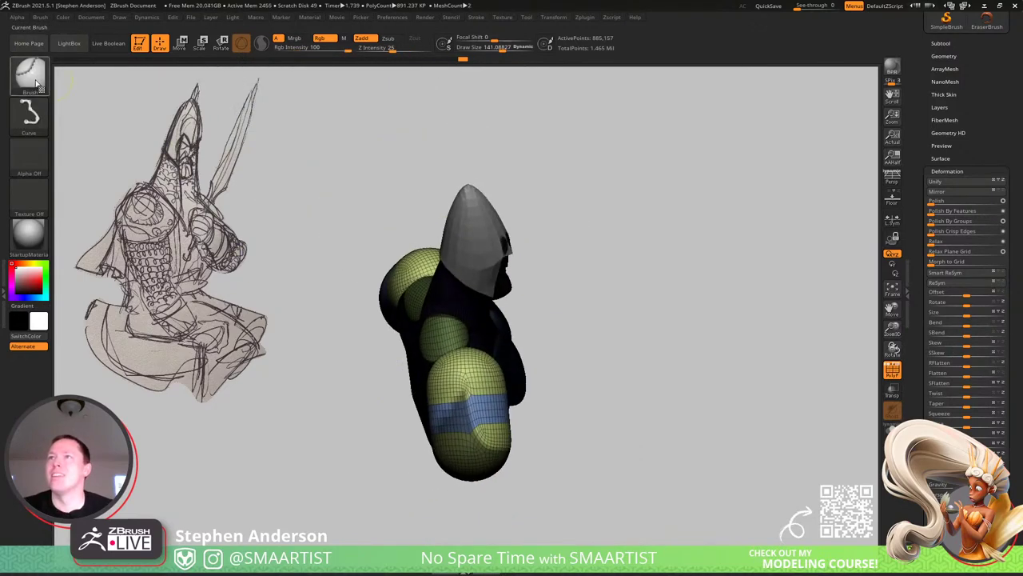
left_click(29, 76, "ctrl")
left_click(124, 86, "ctrl")
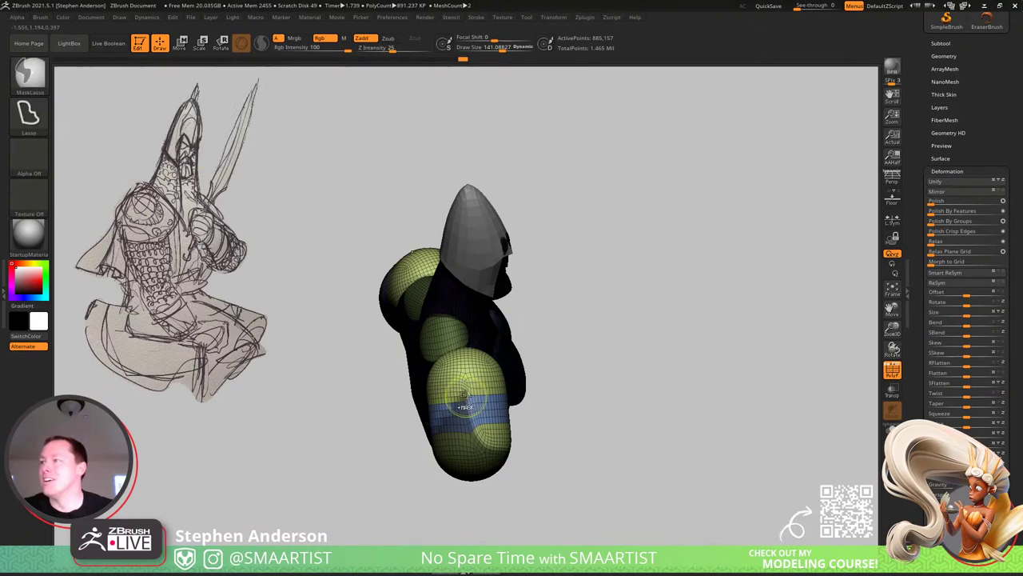
Complete the mask over the rear of the upper arm and pull its lower front edge outward with the Move brush.
mouse_move(456, 390)
left_mouse_down("ctrl")
mouse_move(434, 543)
mouse_move(509, 551)
left_mouse_up("ctrl")
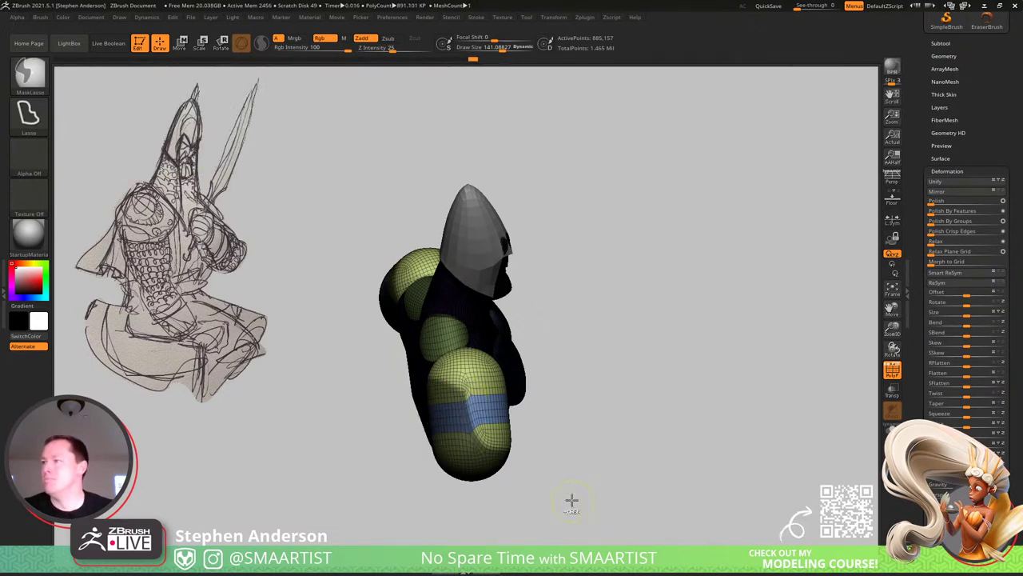
right_click_drag(496, 445, 539, 471, "ctrl")
key("s")
left_click_drag(517, 457, 548, 453)
left_click(513, 473, "ctrl")
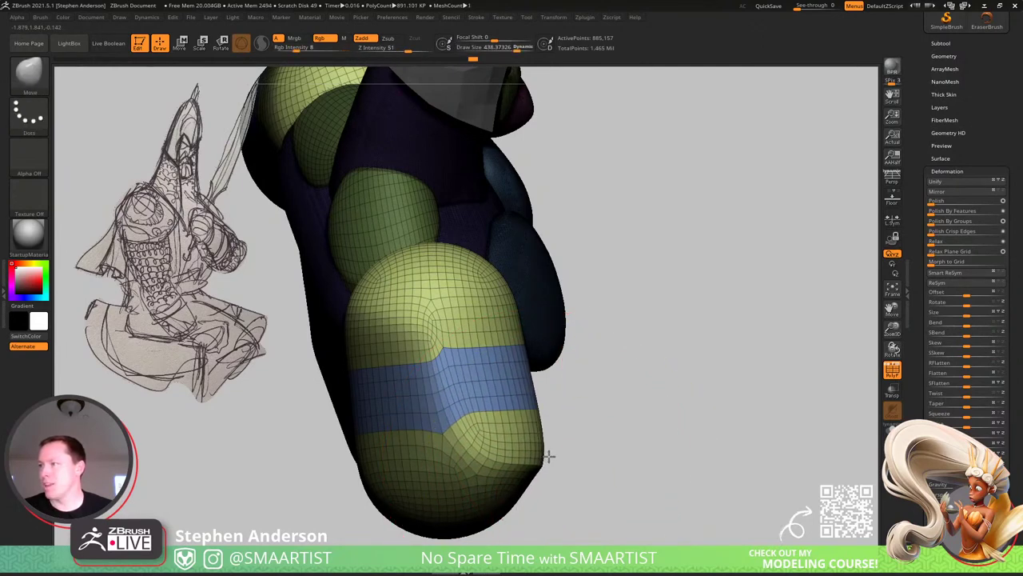
key("f")
right_click_drag(692, 448, 647, 418)
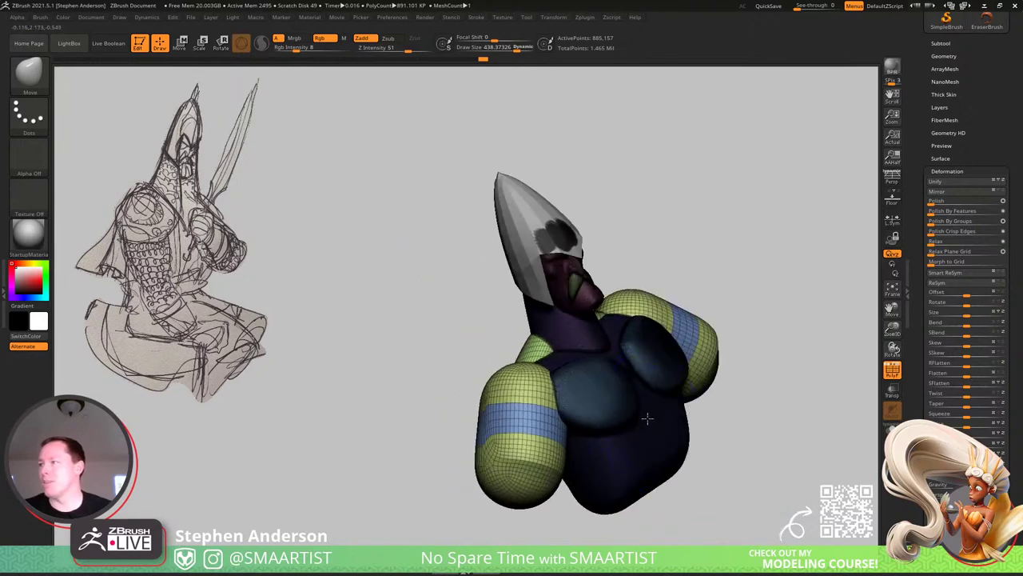
Turn PolyFrame off and mask everything except the two upper arms with the Transpose gizmo active.
key("shift+f")
right_click_drag(664, 481, 587, 420, "ctrl")
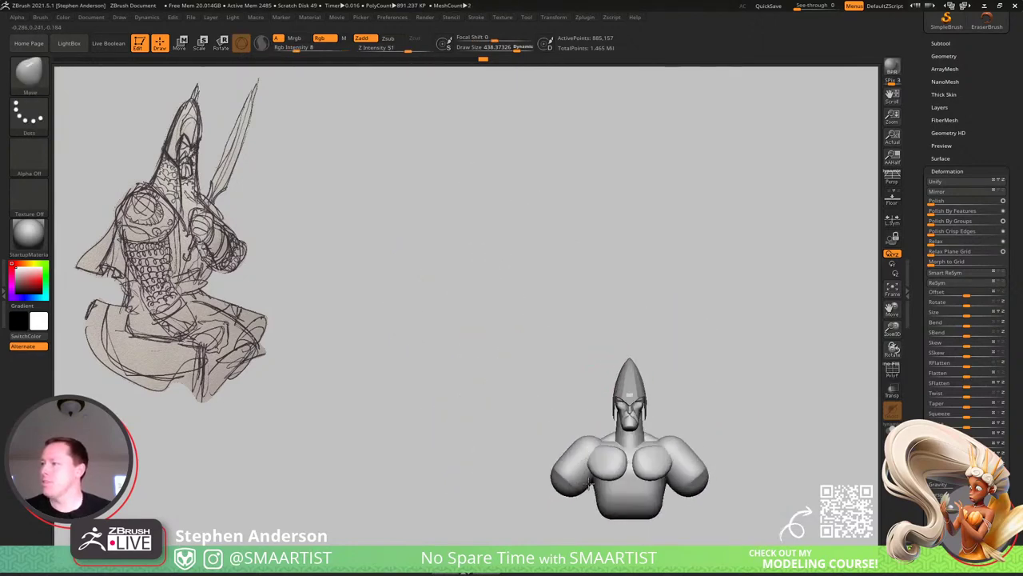
right_click_drag(559, 466, 540, 392, "ctrl")
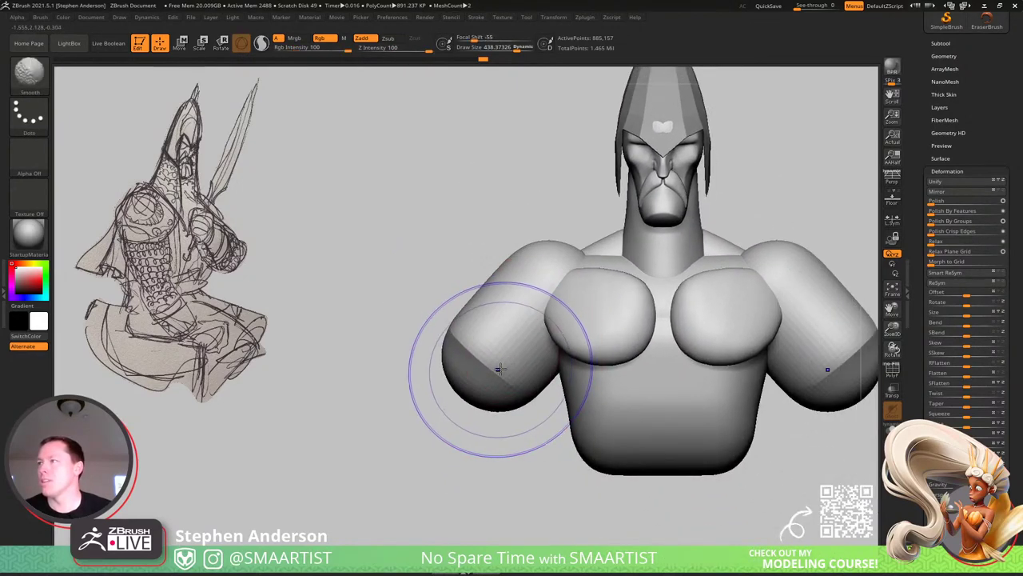
key("w")
left_click_drag(533, 321, 529, 365)
key("ctrl+z")
left_click(530, 386, "ctrl")
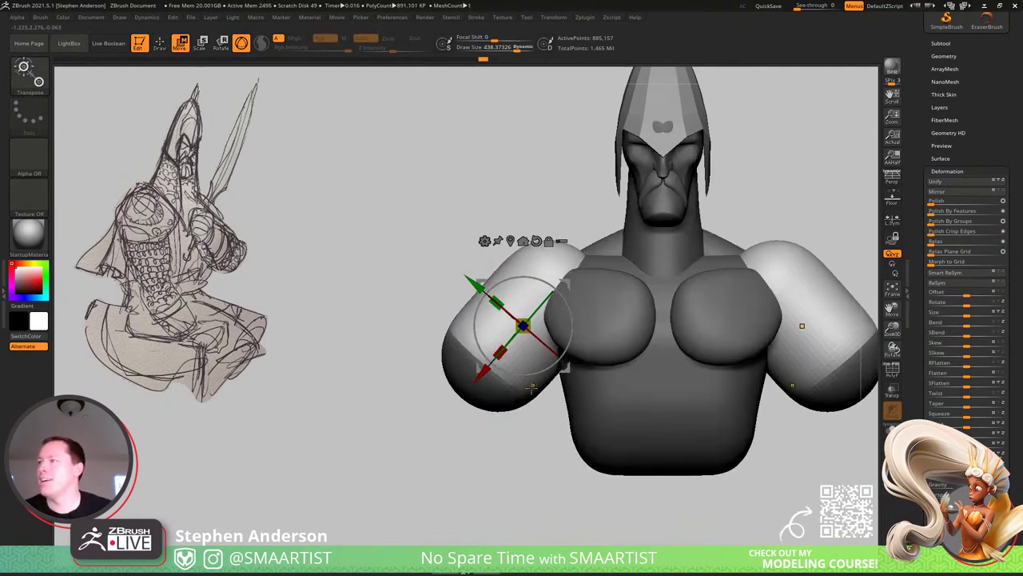
Isolate the upper-arm pieces and restore the full mesh, keeping the rest of the body masked.
key("q")
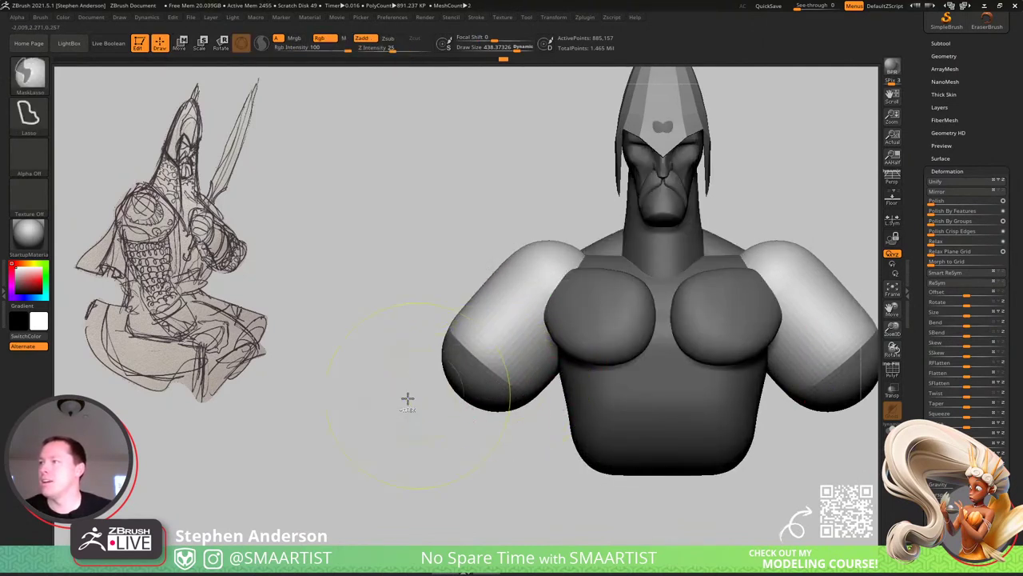
left_click_drag(408, 398, 474, 460, "ctrl")
left_click(477, 359, "ctrl+shift")
key("ctrl+shift+a")
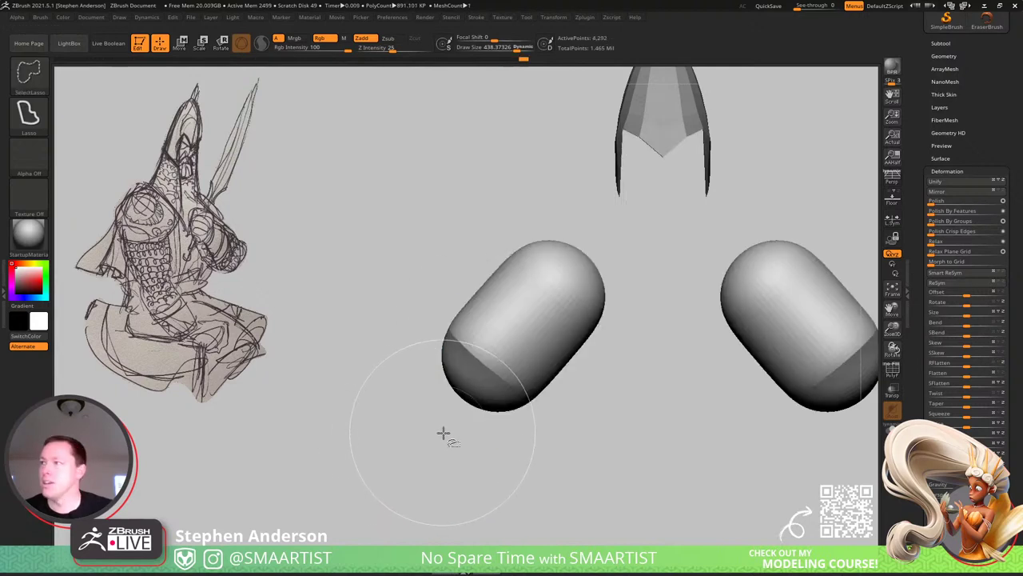
left_click(431, 465, "ctrl+shift")
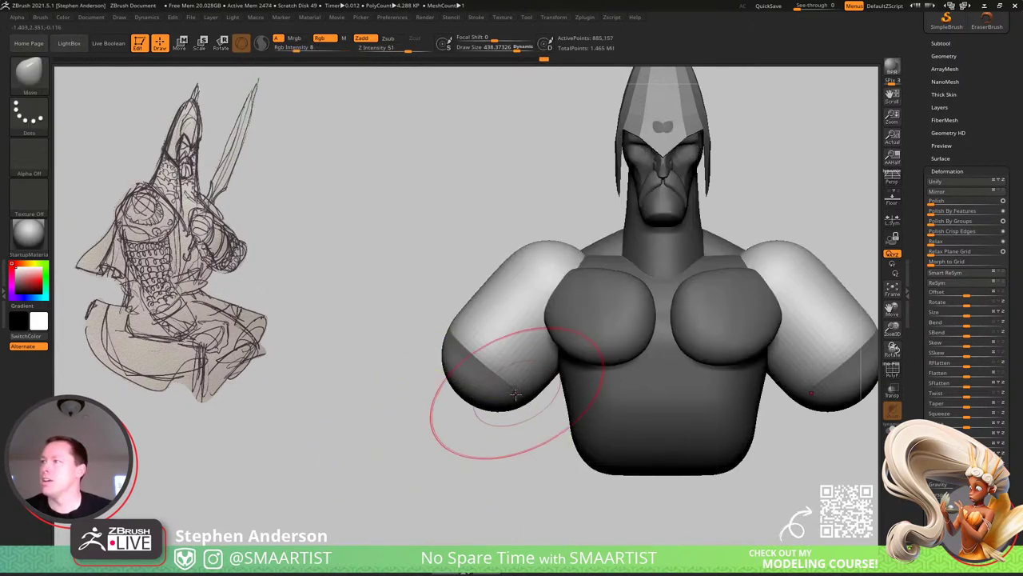
Scale the upper arms down and tuck them closer against the torso.
key("w")
left_click_drag(531, 322, 508, 323)
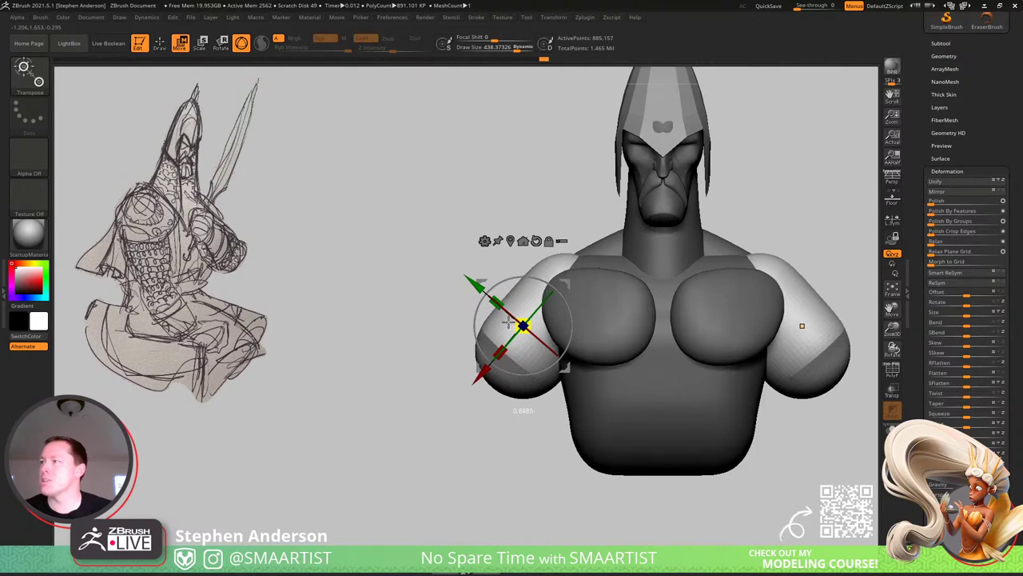
left_click_drag(567, 284, 676, 331)
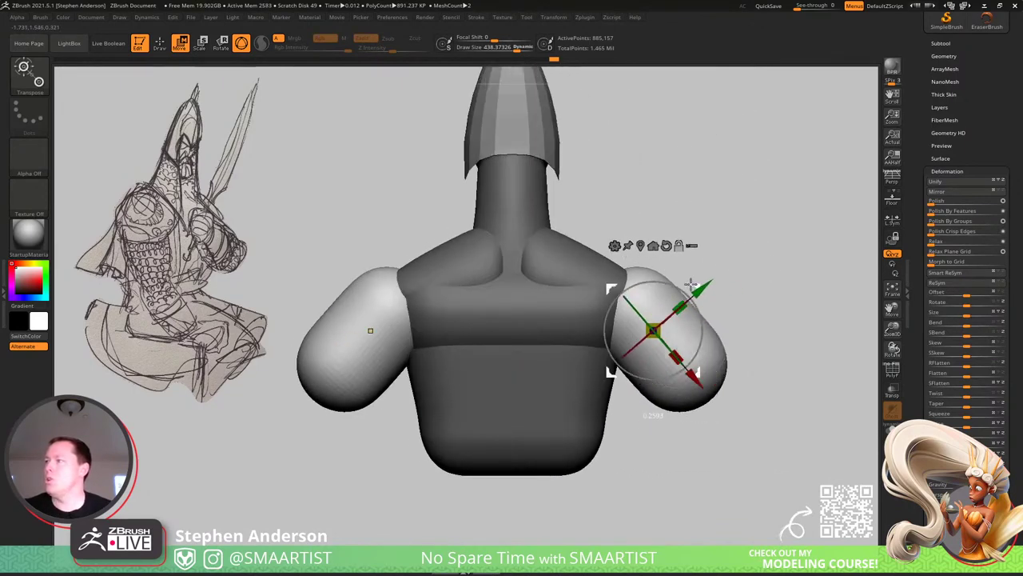
Reposition the gizmo pivot at the shoulder and rotate the upper arms so they hang more vertically, returning to the Move brush.
left_click_drag(690, 284, 662, 289, "alt")
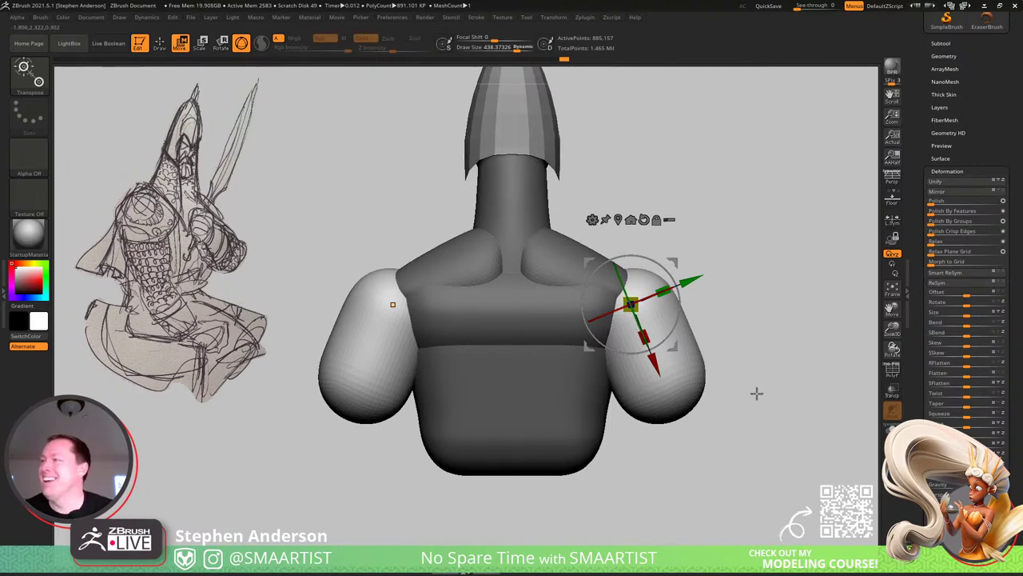
left_click_drag(757, 392, 637, 378)
key("q")
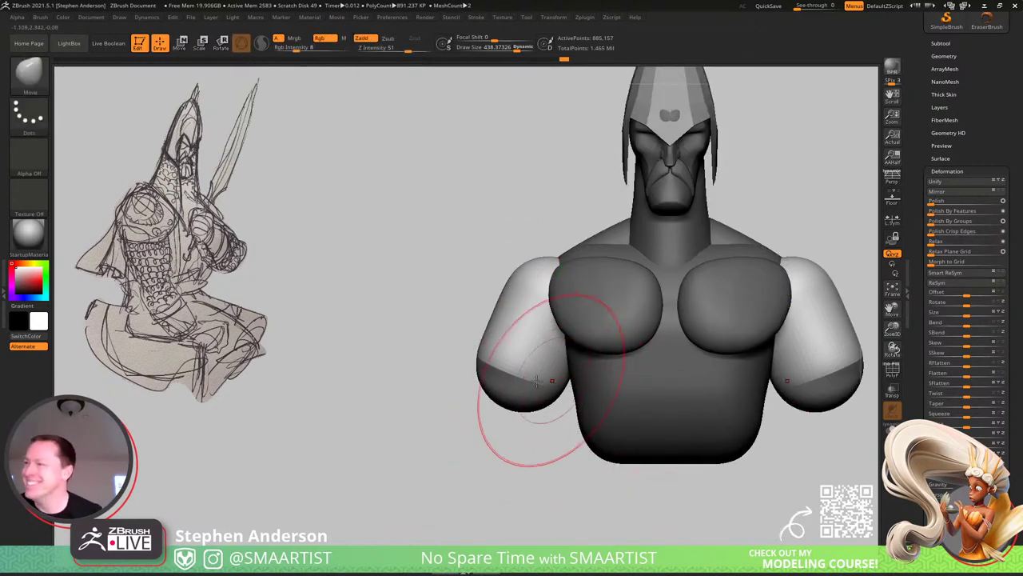
Insert a mirrored PolySphere on top of each shoulder with the IMM Primitives brush, and switch back to the Move brush.
left_click_drag(521, 426, 591, 395)
mouse_move(592, 395)
right_mouse_down()
mouse_move(601, 400)
mouse_move(459, 309)
mouse_move(480, 336)
mouse_move(492, 324)
right_mouse_up()
key("b")
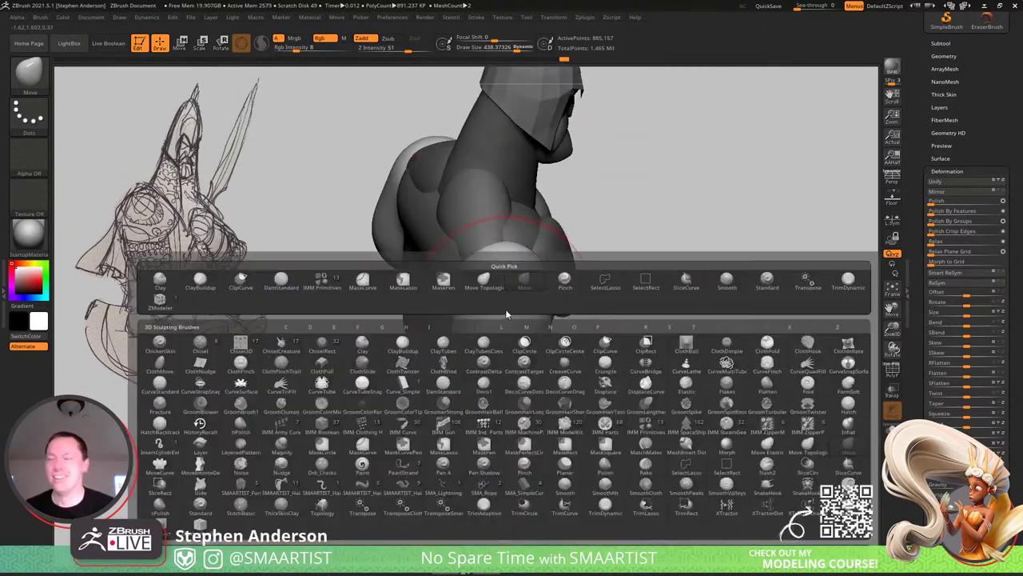
left_click(316, 284)
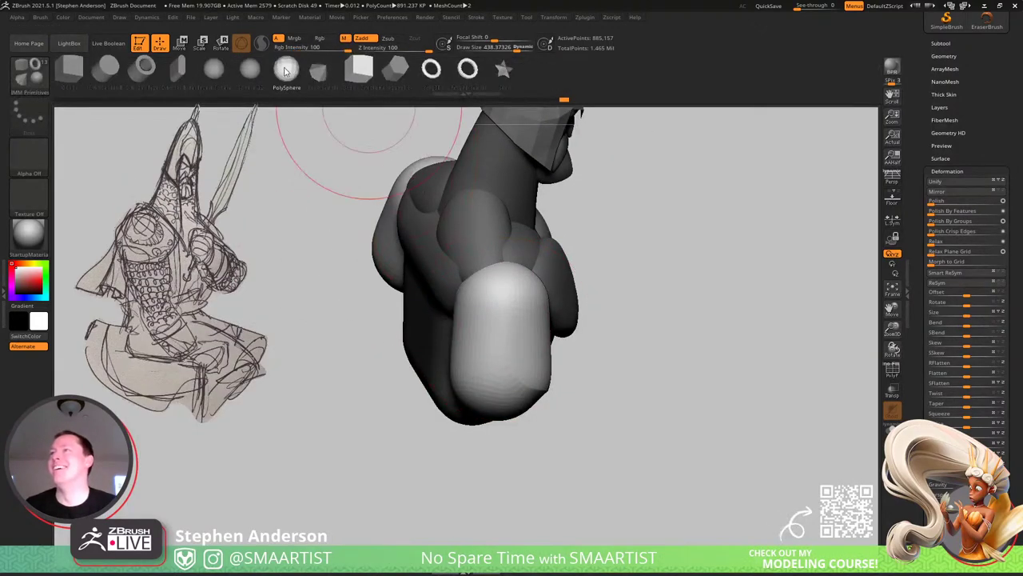
right_click_drag(528, 251, 536, 280)
left_click_drag(506, 267, 505, 304)
key("b")
left_click(542, 282)
Reshape the inserted spheres with the Move brush into wide shoulder caps that overlap the tops of the upper arms.
right_click_drag(499, 220, 521, 274)
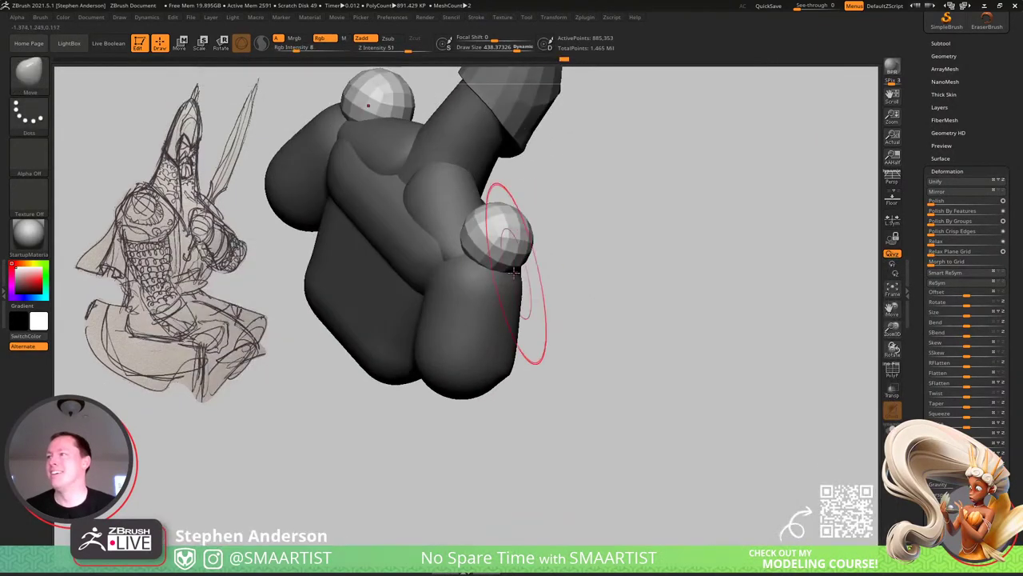
right_click_drag(460, 240, 474, 242)
right_click_drag(512, 275, 526, 259)
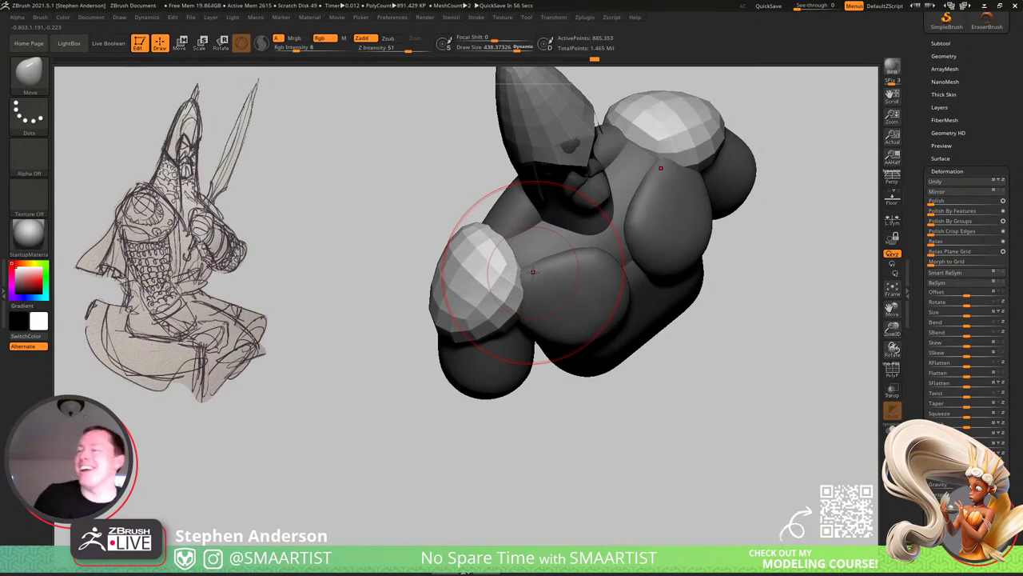
right_click_drag(414, 330, 461, 275)
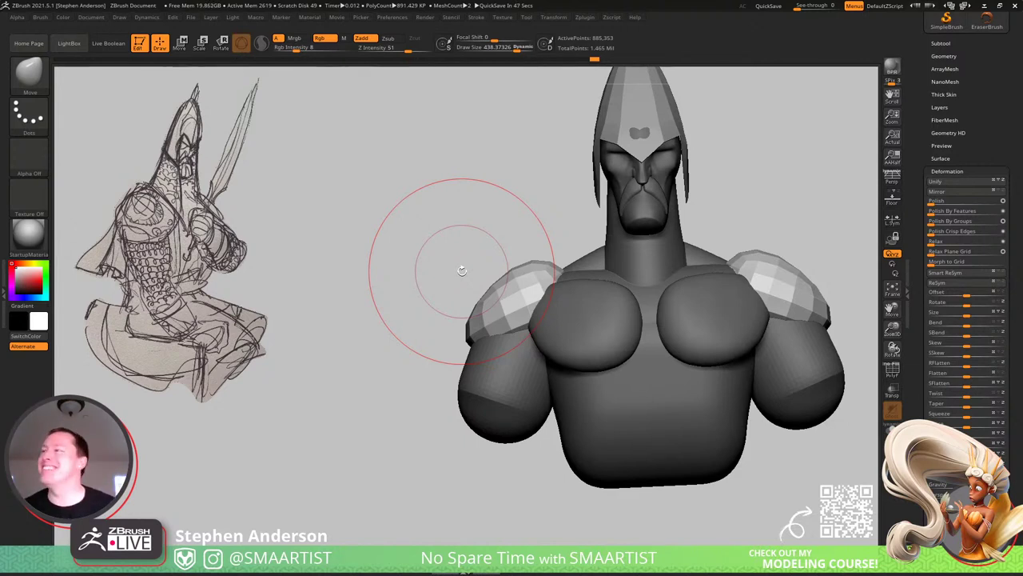
right_click_drag(537, 289, 525, 354, "alt")
mouse_move(526, 354)
right_mouse_down("ctrl")
mouse_move(542, 344)
mouse_move(517, 361)
mouse_move(425, 376)
mouse_move(434, 376)
right_mouse_up("ctrl")
Refine the back and top contour of the shoulder caps with the Move brush.
left_click_drag(444, 376, 429, 368)
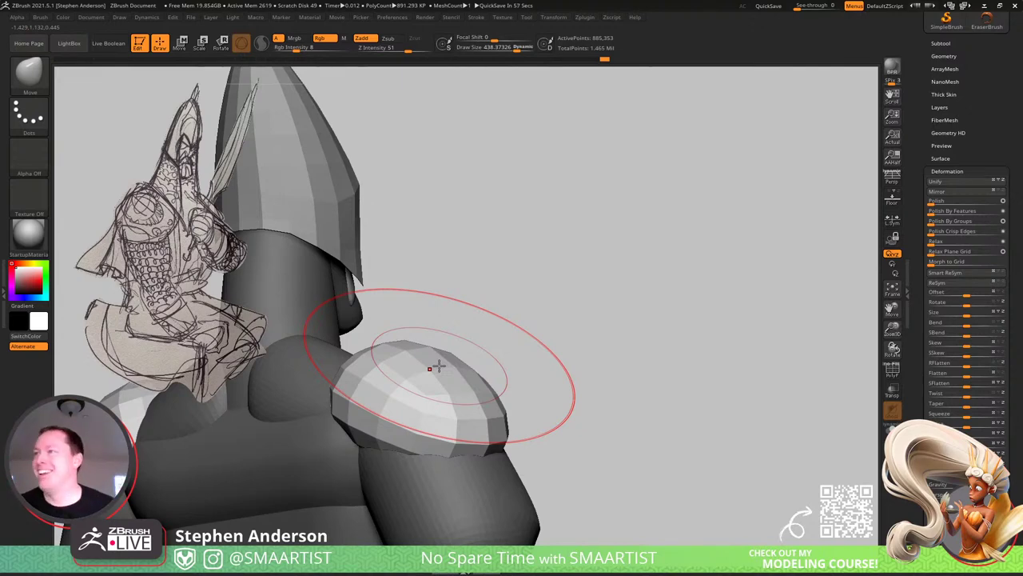
mouse_move(434, 366)
right_mouse_down()
mouse_move(434, 324)
mouse_move(404, 404)
mouse_move(365, 343)
mouse_move(430, 430)
mouse_move(410, 390)
right_mouse_up()
left_click_drag(408, 391, 397, 398)
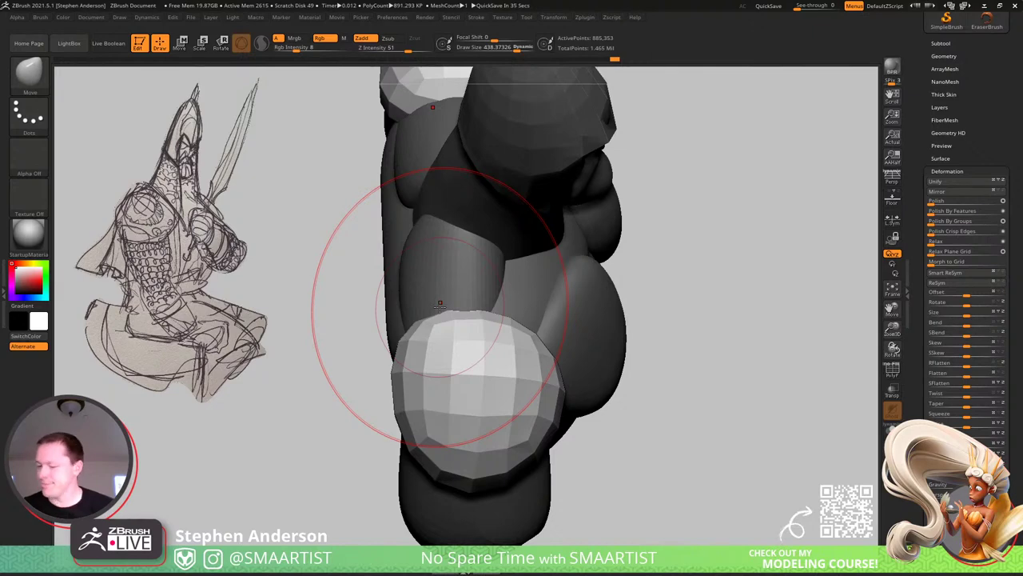
left_click_drag(694, 406, 670, 280)
right_click_drag(525, 227, 520, 312, "ctrl")
right_click_drag(519, 312, 627, 307)
Subdivide the shoulder caps with PolyFrame on, round them with a Polish deformation of 37, and turn PolyFrame off.
mouse_move(627, 307)
left_mouse_down("ctrl")
mouse_move(701, 383)
mouse_move(658, 297)
mouse_move(625, 318)
left_mouse_up("ctrl")
key("shift+f")
left_click(626, 318, "ctrl")
right_click_drag(453, 363, 468, 405, "ctrl")
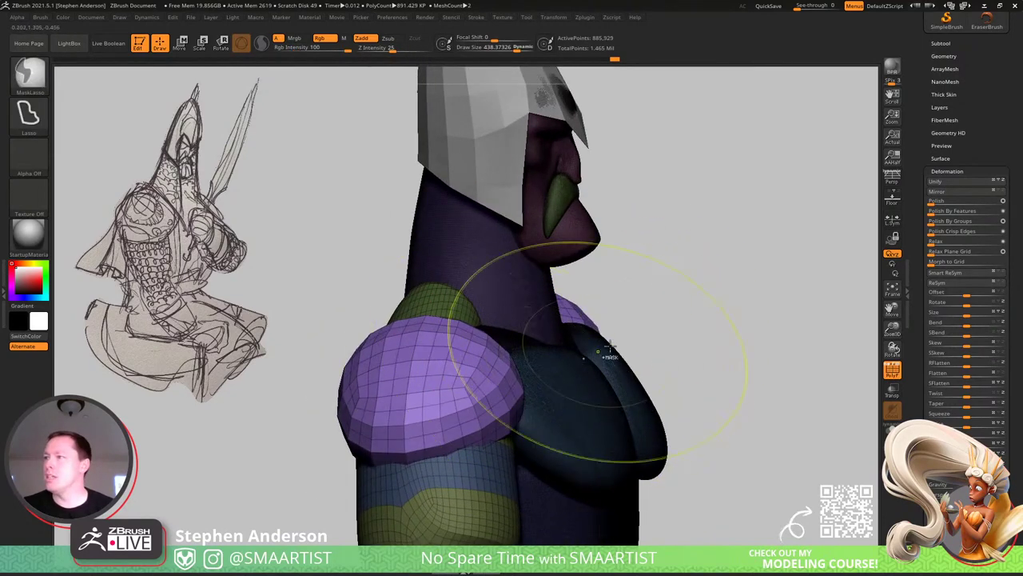
left_click(957, 202)
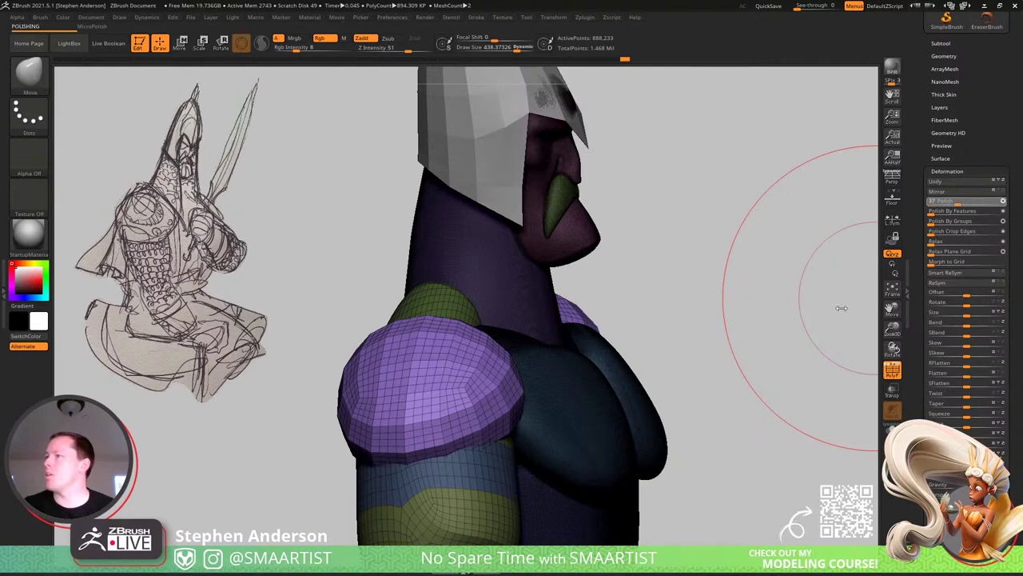
key("shift+f")
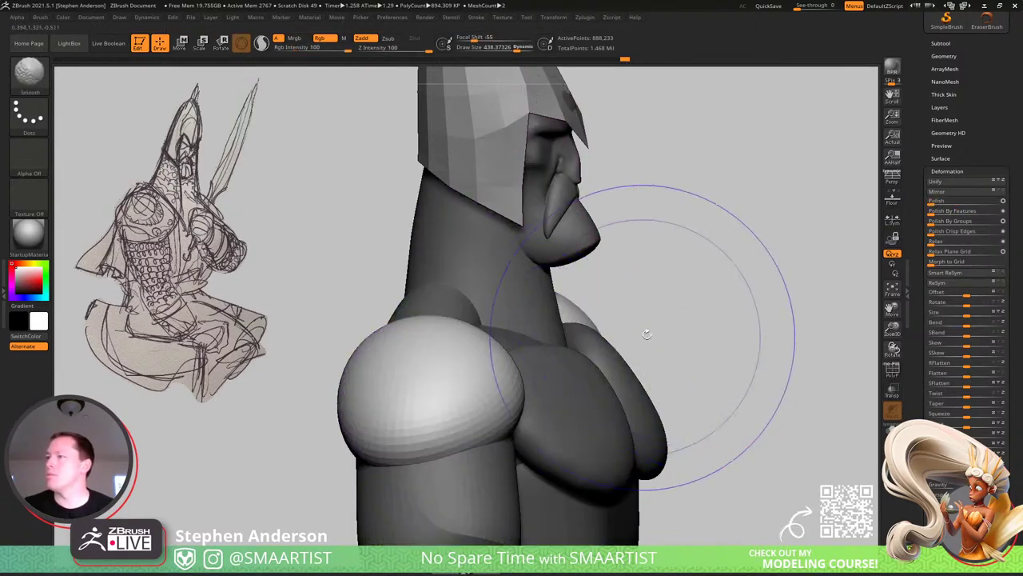
Clear the mask from the body and bring the whole bust into view.
right_click_drag(645, 334, 632, 289, "ctrl")
mouse_move(632, 289)
left_mouse_down()
mouse_move(605, 386)
mouse_move(464, 370)
mouse_move(516, 389)
left_mouse_up()
right_click_drag(526, 403, 505, 352, "ctrl")
mouse_move(506, 352)
right_mouse_down("alt")
mouse_move(452, 347)
mouse_move(493, 352)
mouse_move(478, 355)
right_mouse_up("alt")
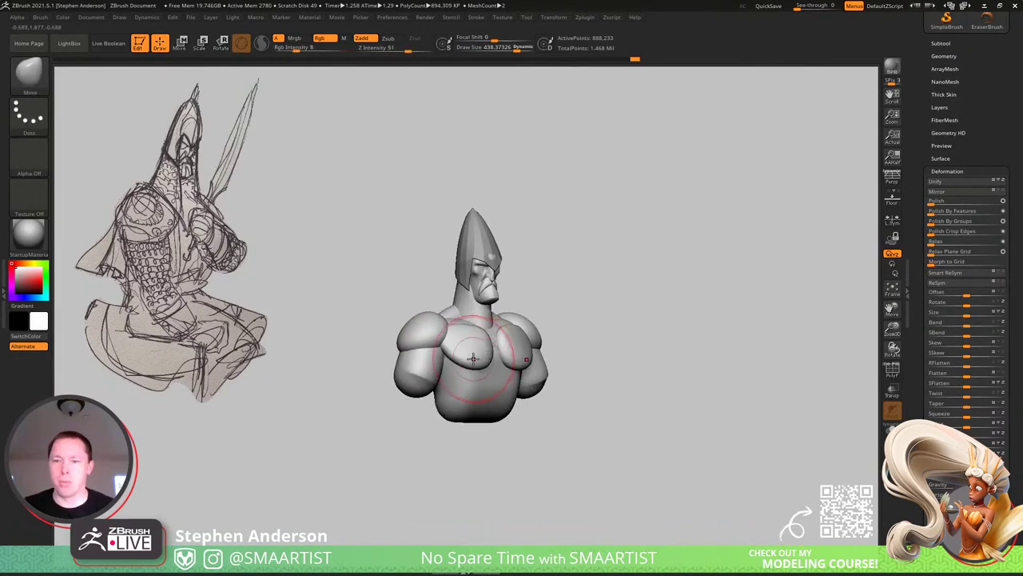
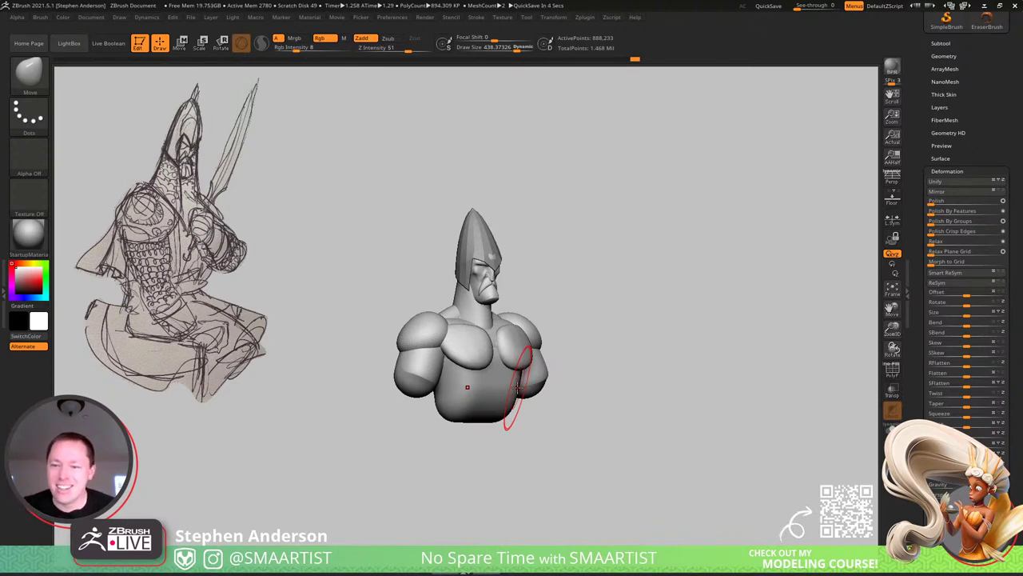
Insert a PolySphere at the centre of the torso just below the chest muscles with the IMM Primitives brush.
left_click_drag(654, 371, 666, 367)
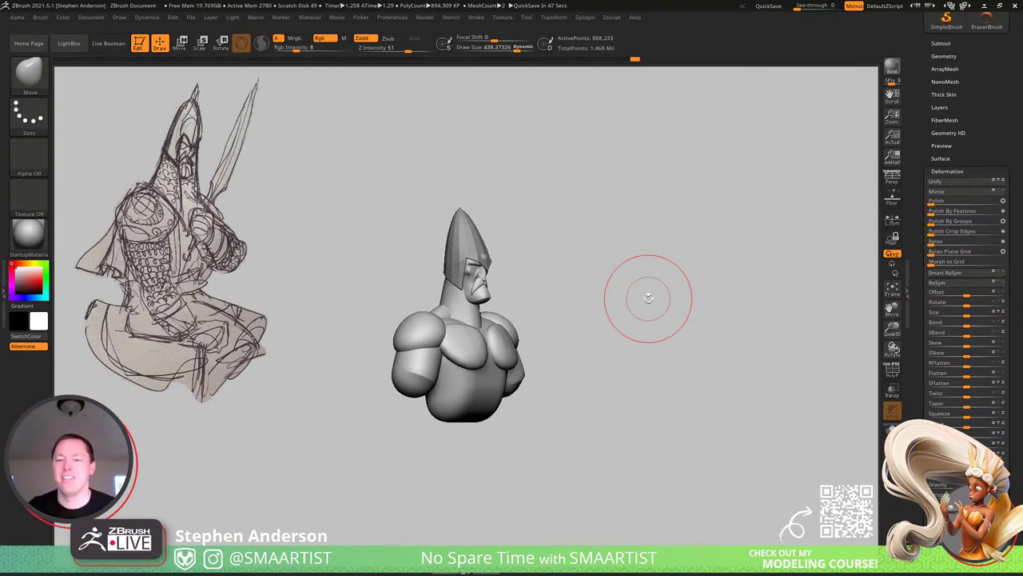
mouse_move(594, 359)
left_mouse_down()
mouse_move(539, 363)
mouse_move(588, 361)
left_mouse_up()
mouse_move(532, 316)
right_mouse_down("ctrl")
mouse_move(521, 311)
mouse_move(522, 336)
mouse_move(546, 336)
mouse_move(445, 320)
right_mouse_up("ctrl")
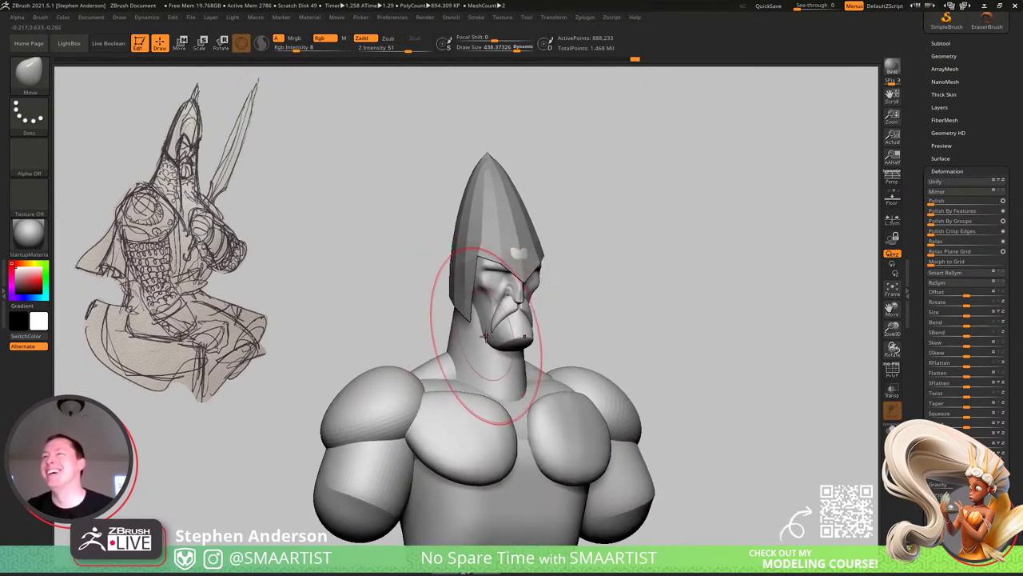
right_click_drag(362, 446, 426, 385, "alt")
mouse_move(426, 386)
right_mouse_down()
mouse_move(476, 392)
mouse_move(427, 400)
mouse_move(475, 389)
right_mouse_up()
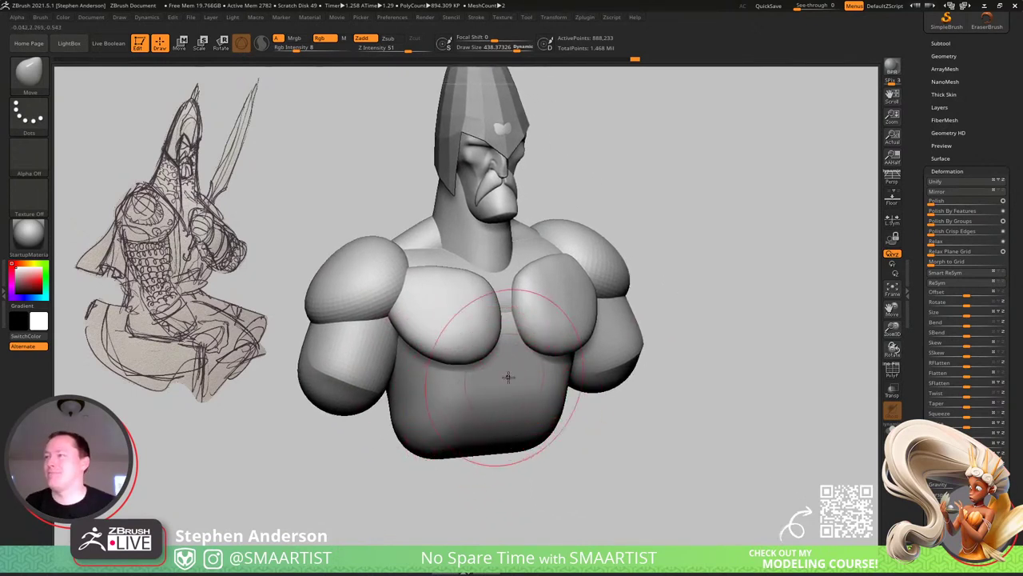
key("b")
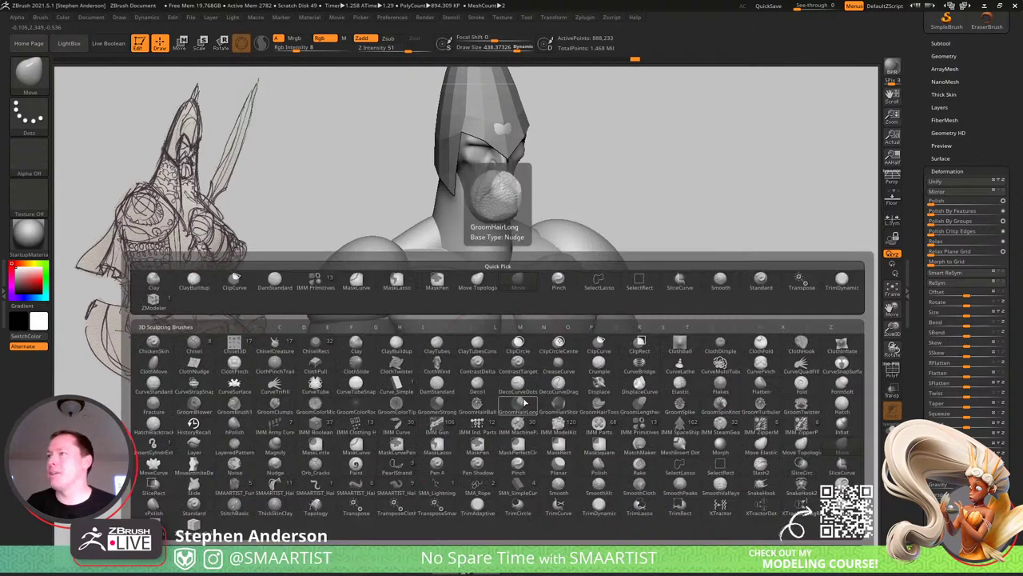
left_click(323, 288)
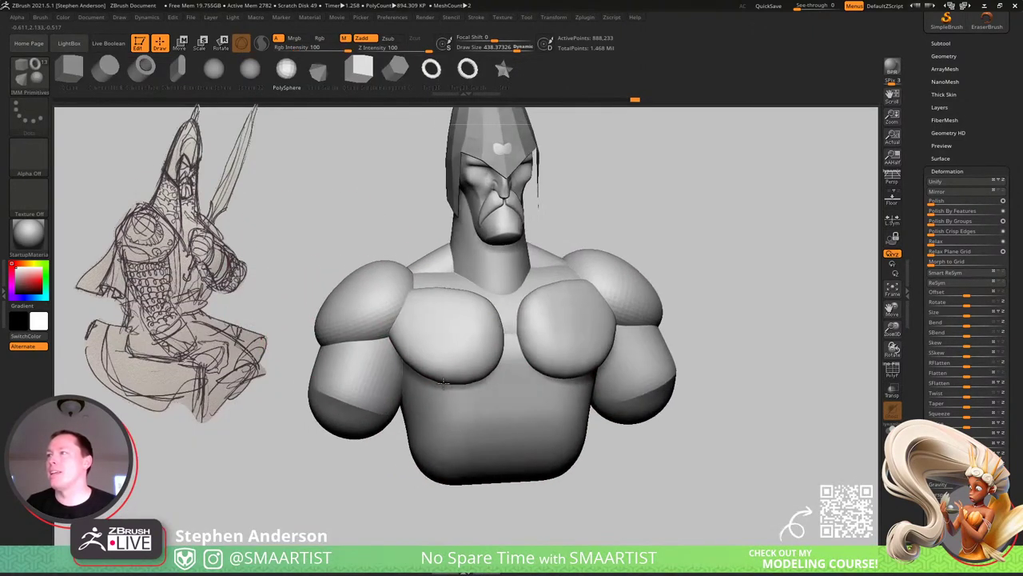
right_click_drag(467, 373, 450, 364, "ctrl")
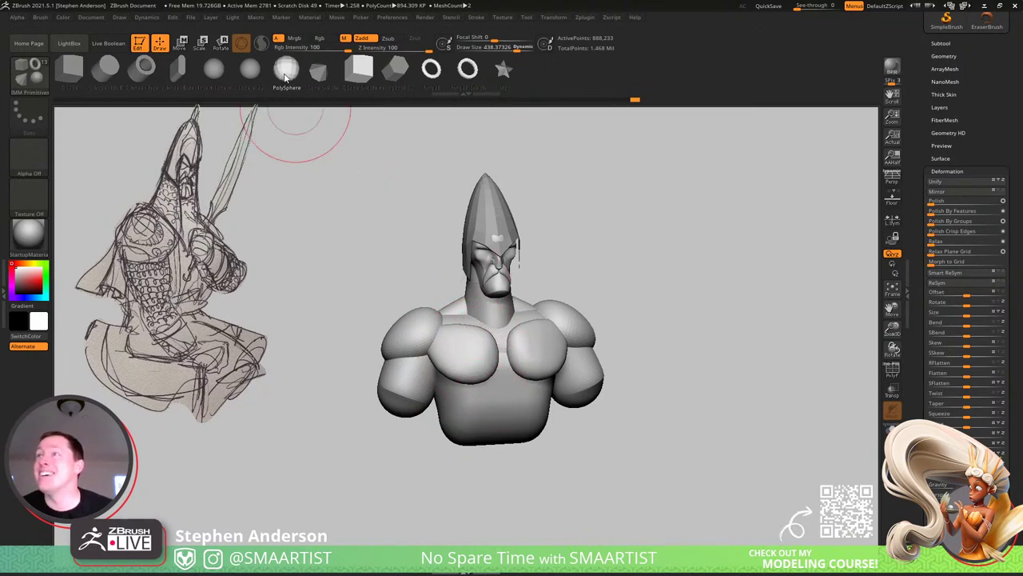
right_click_drag(540, 392, 523, 395, "shift")
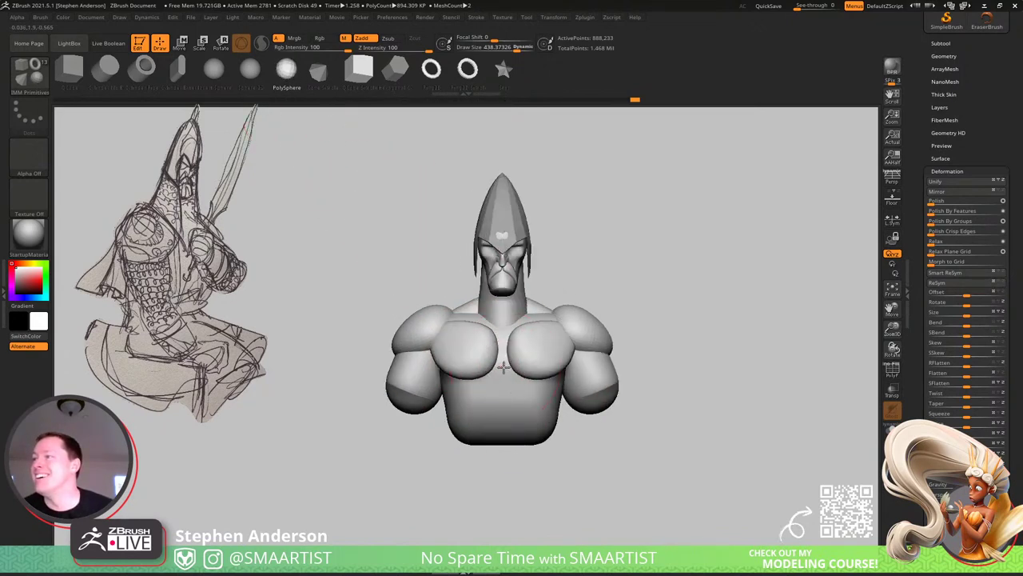
left_click_drag(502, 368, 504, 405)
right_click_drag(503, 405, 548, 401)
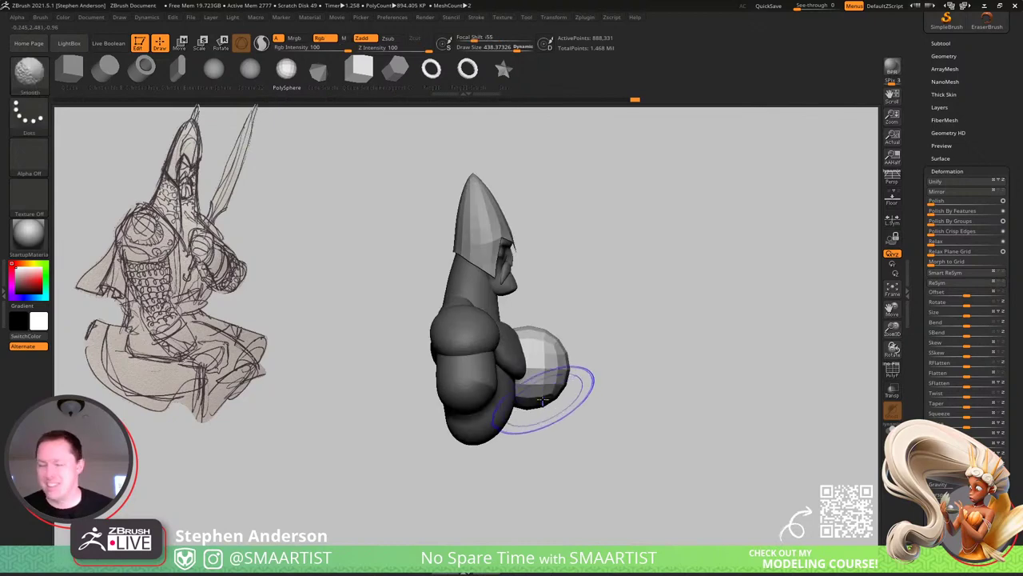
Move the inserted sphere back along its depth axis so it sits inside the torso.
key("b")
key("m")
key("v")
key("w")
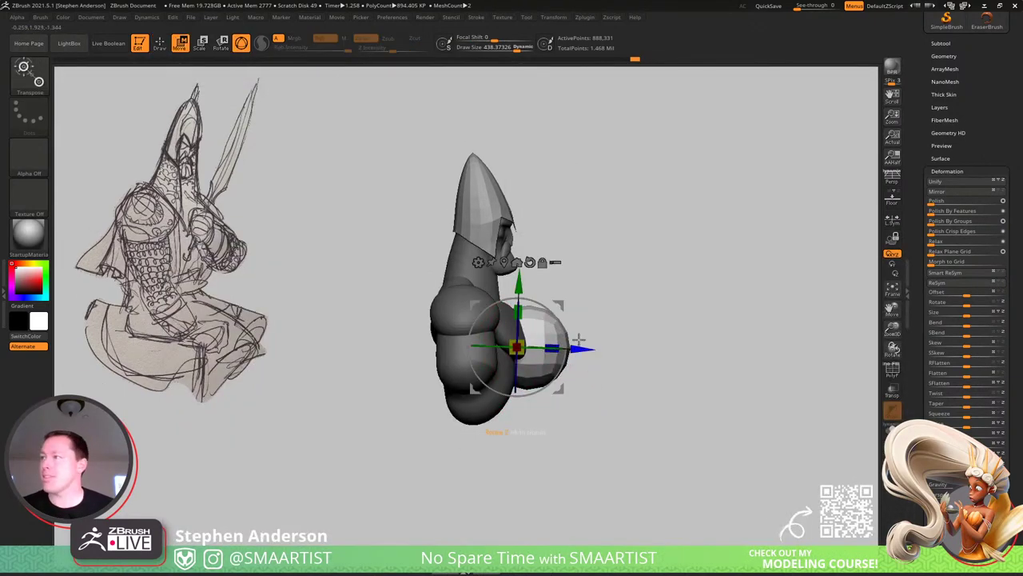
left_click_drag(523, 338, 481, 339)
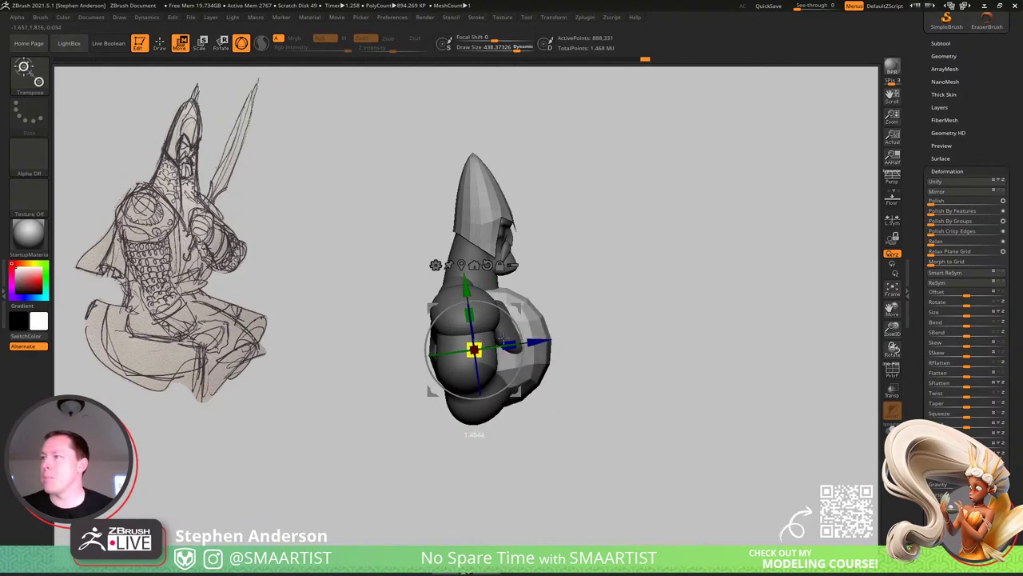
Stretch the sphere around the front and lower torso with the Move brush, adjusting the draw size.
key("b")
key("m")
key("v")
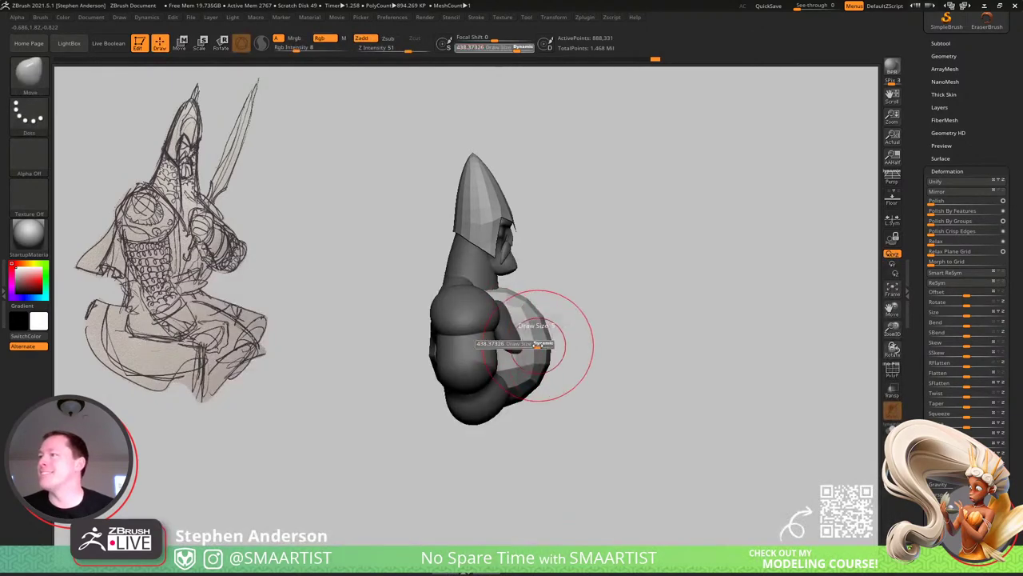
left_click_drag(543, 345, 490, 291)
right_click_drag(522, 313, 568, 319)
key("s")
left_click_drag(500, 394, 487, 398)
left_click_drag(495, 389, 473, 441)
left_click_drag(529, 397, 531, 417)
mouse_move(525, 411)
right_mouse_down()
mouse_move(549, 393)
mouse_move(471, 414)
mouse_move(496, 392)
mouse_move(450, 410)
right_mouse_up()
left_click_drag(450, 410, 454, 397)
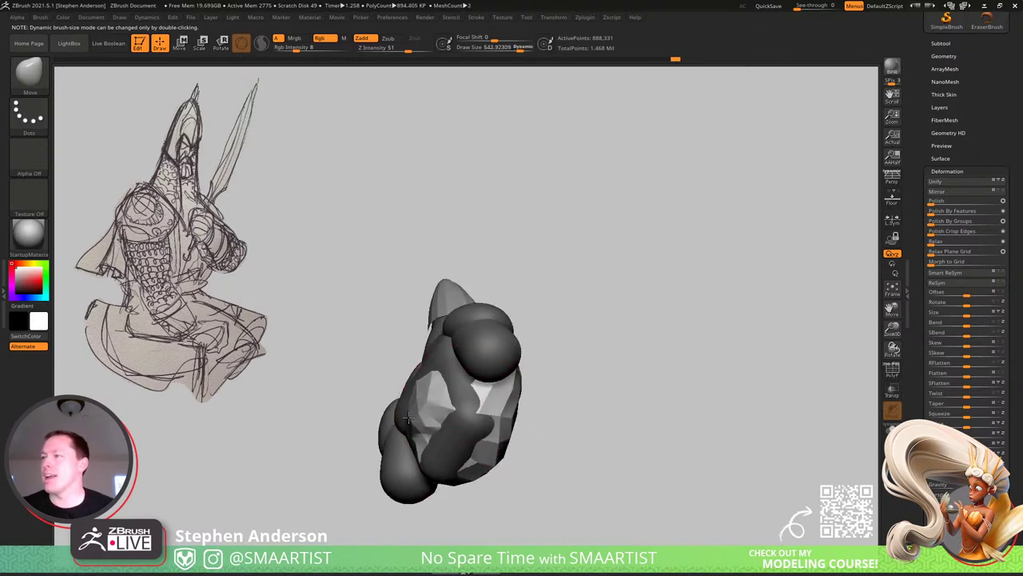
Pull the sphere's underside over the bottom of the ribcage using smaller Move strokes.
right_click_drag(457, 404, 514, 442)
left_click_drag(446, 413, 457, 419)
mouse_move(458, 419)
right_mouse_down()
mouse_move(471, 416)
mouse_move(411, 407)
mouse_move(472, 426)
right_mouse_up()
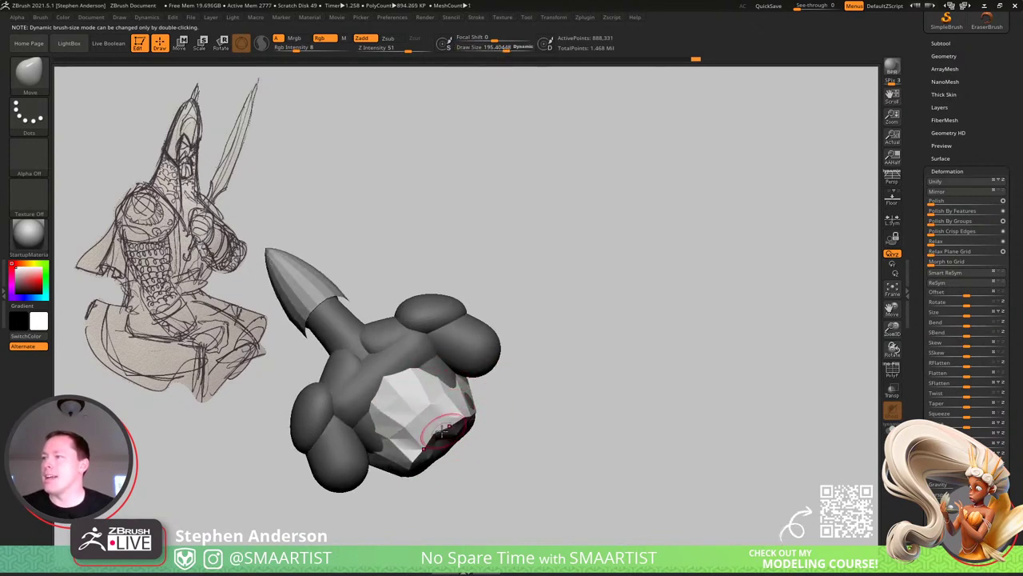
left_click_drag(444, 430, 457, 425)
right_click_drag(458, 425, 485, 415)
Stretch the sphere up towards the neck and around the back of the torso with the Move brush.
key("s")
left_click_drag(427, 342, 439, 342)
left_click_drag(437, 344, 387, 246)
right_click_drag(408, 330, 434, 311)
left_click_drag(399, 376, 361, 343)
key("s")
right_click_drag(458, 345, 439, 350)
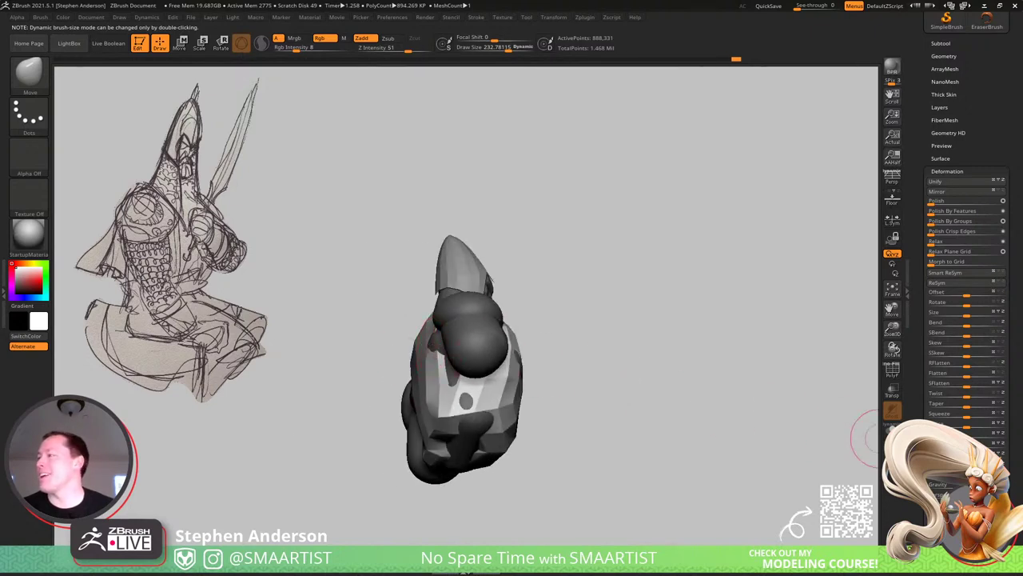
Turn on transparency and split the unmasked sphere from the body into its own subtool.
left_click(893, 390)
right_click_drag(802, 387, 705, 399)
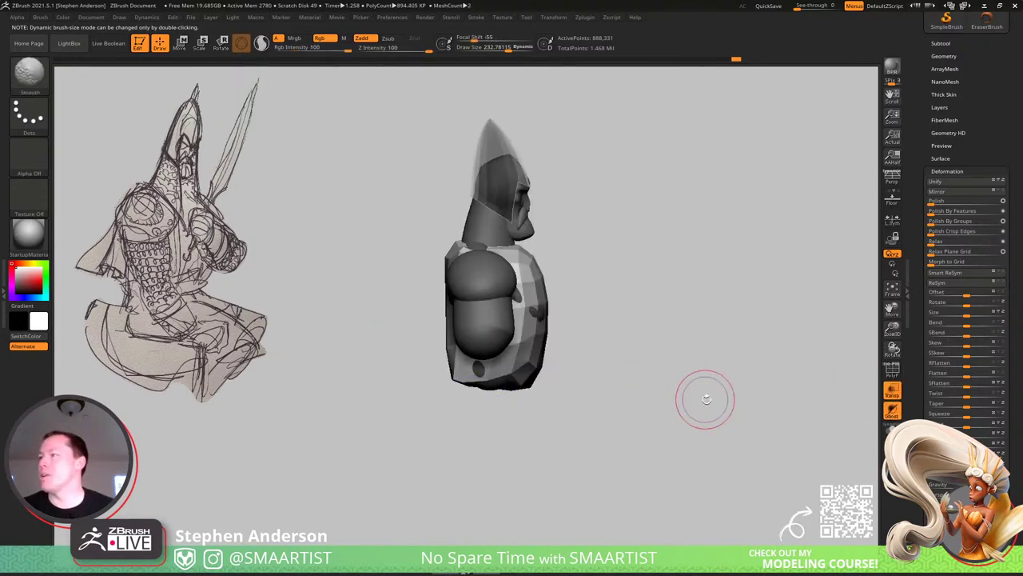
left_click(941, 43)
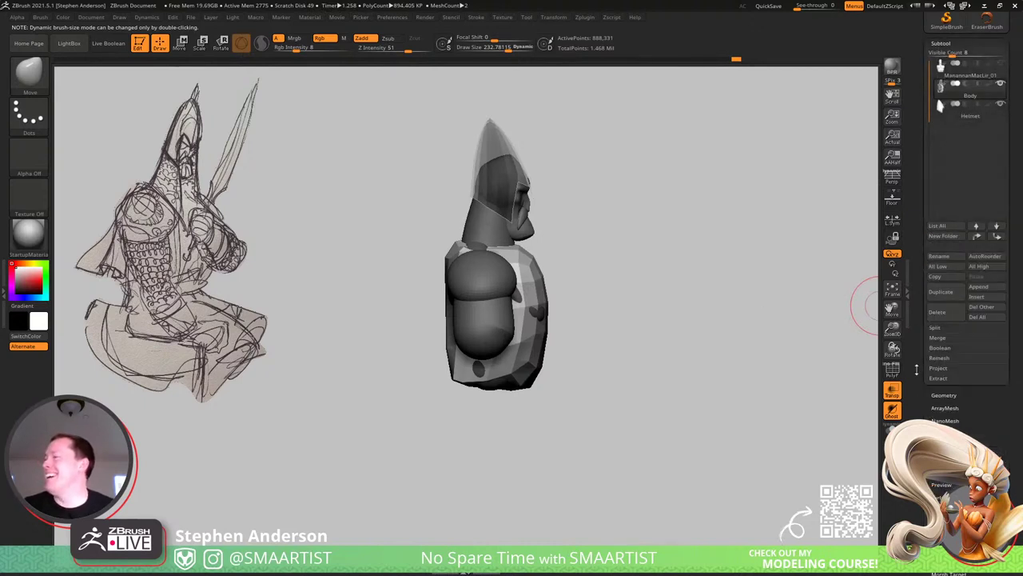
left_click(935, 327)
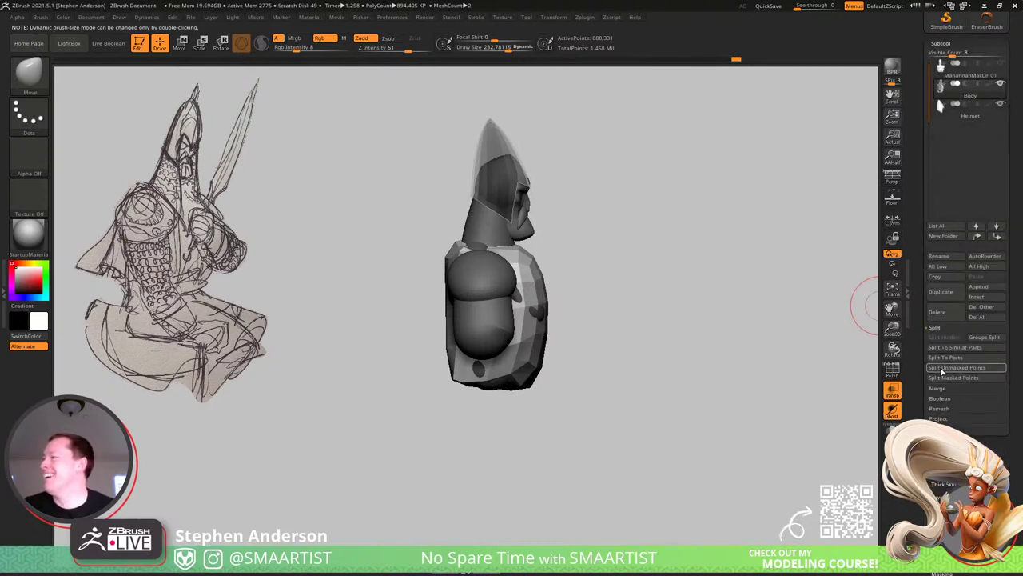
left_click(965, 368)
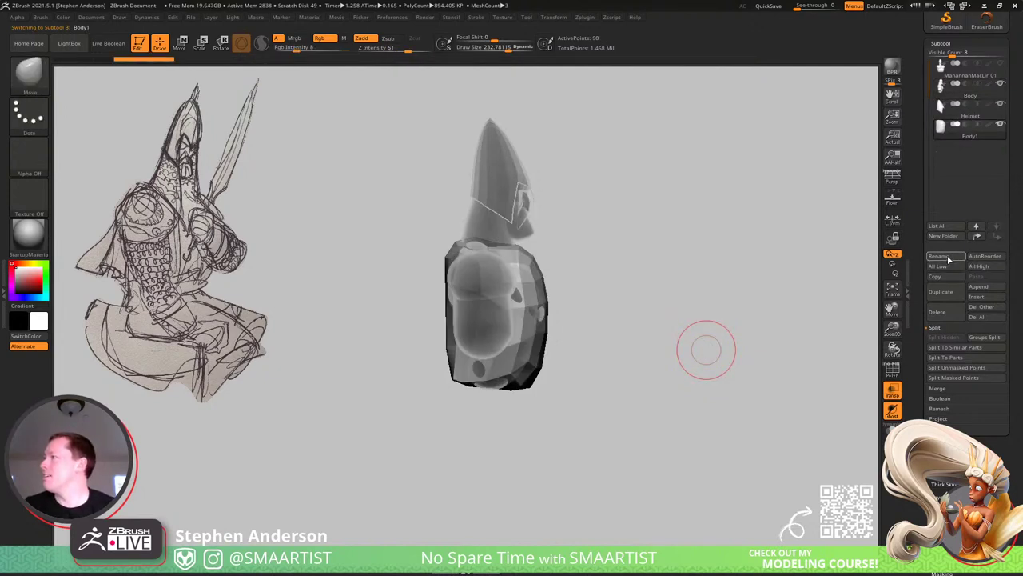
Rename the split-off torso subtool as BodyTunic.
left_click(949, 258)
key("BackSpace")
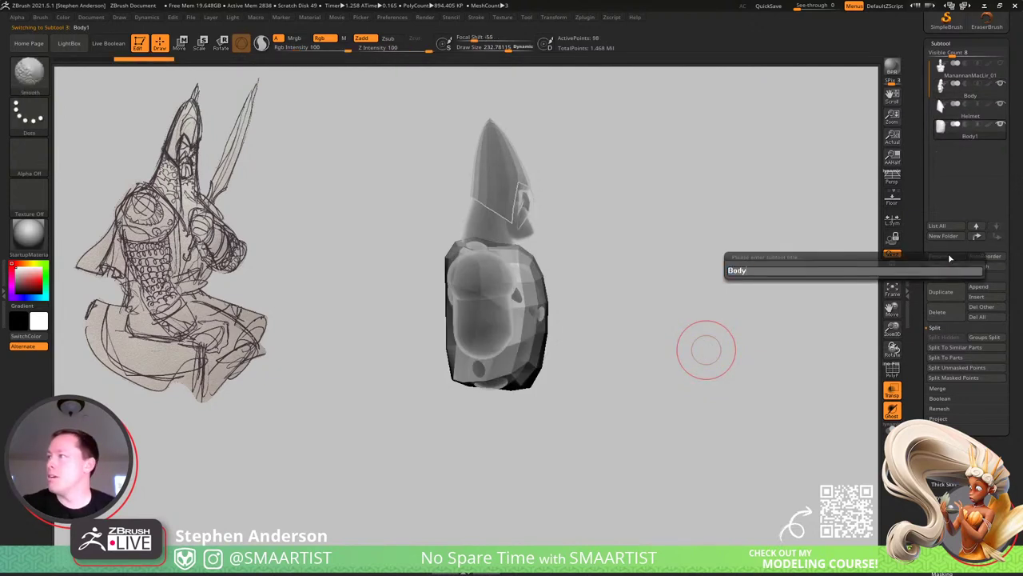
type("Tunic")
key("Return")
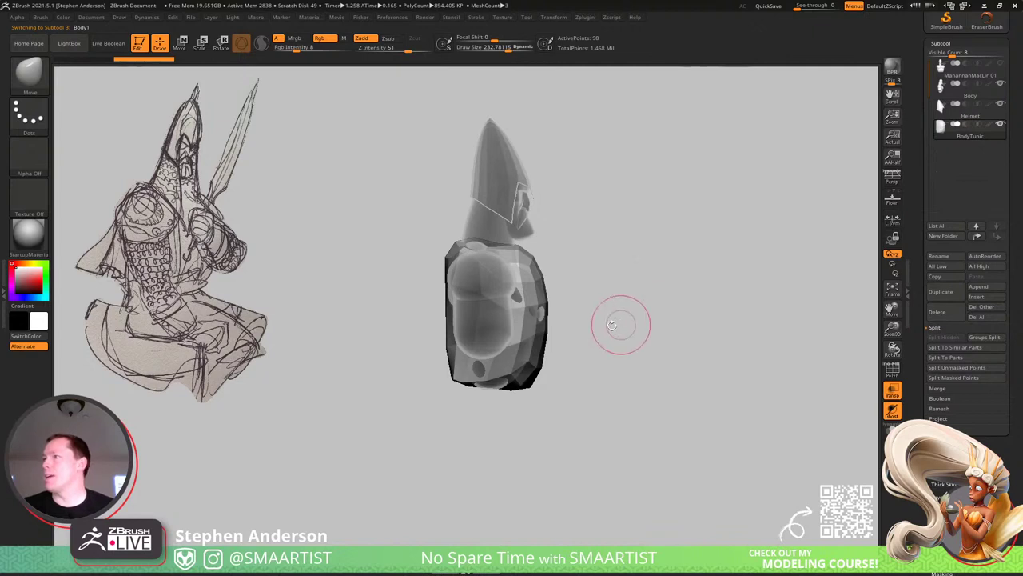
Turn PolyFrame on and pull the tunic's upper back outward behind the shoulder with a larger Move brush.
right_click_drag(466, 303, 491, 311, "ctrl")
key("shift+f")
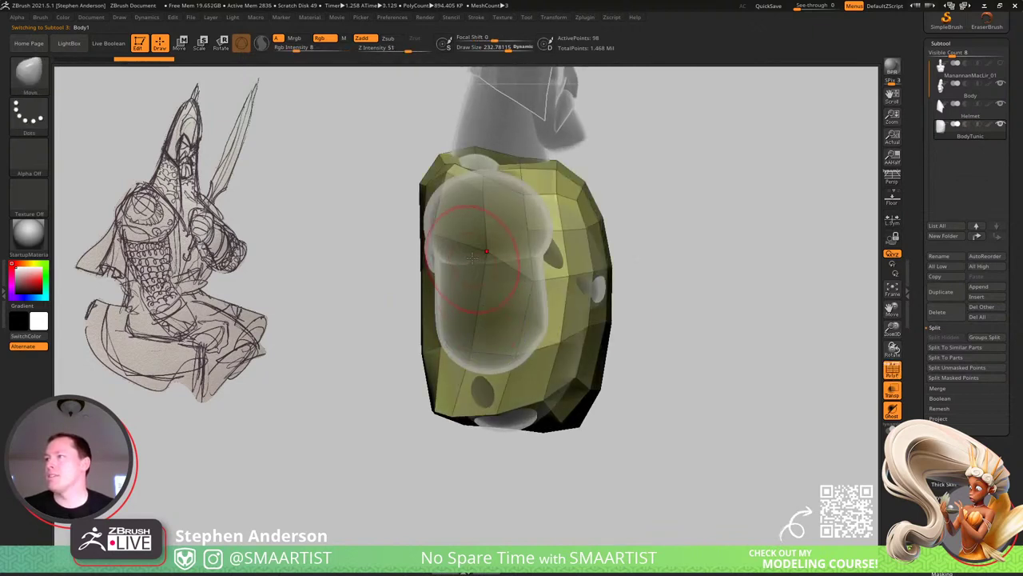
key("s")
mouse_move(453, 258)
left_mouse_down()
mouse_move(464, 259)
mouse_move(446, 244)
mouse_move(467, 236)
mouse_move(466, 225)
left_mouse_up()
key("s")
left_click(458, 233)
key("s")
key("s")
left_click_drag(442, 188, 433, 178)
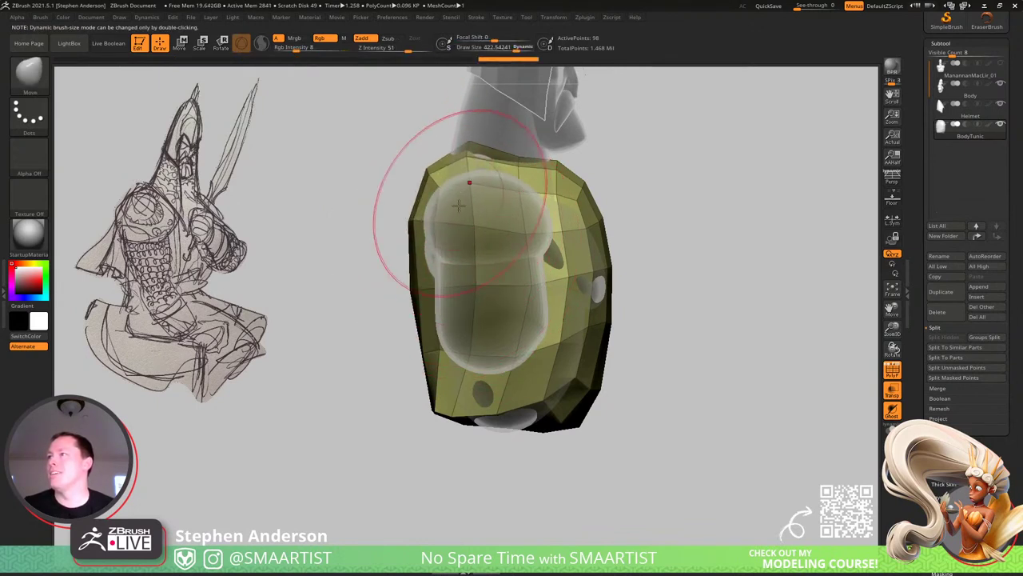
mouse_move(400, 224)
left_mouse_down()
mouse_move(507, 184)
mouse_move(505, 171)
left_mouse_up()
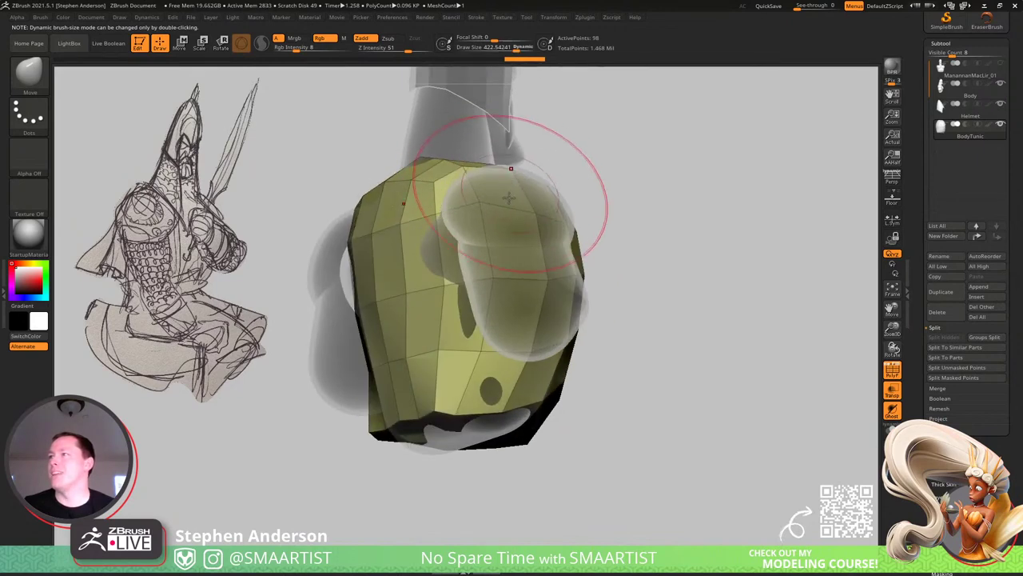
Even out the lower back of the tunic with the Move brush, reducing its draw size to about 253.
right_click_drag(442, 280, 447, 205)
left_click_drag(445, 335, 467, 316)
mouse_move(466, 315)
right_mouse_down()
mouse_move(466, 432)
mouse_move(423, 399)
right_mouse_up()
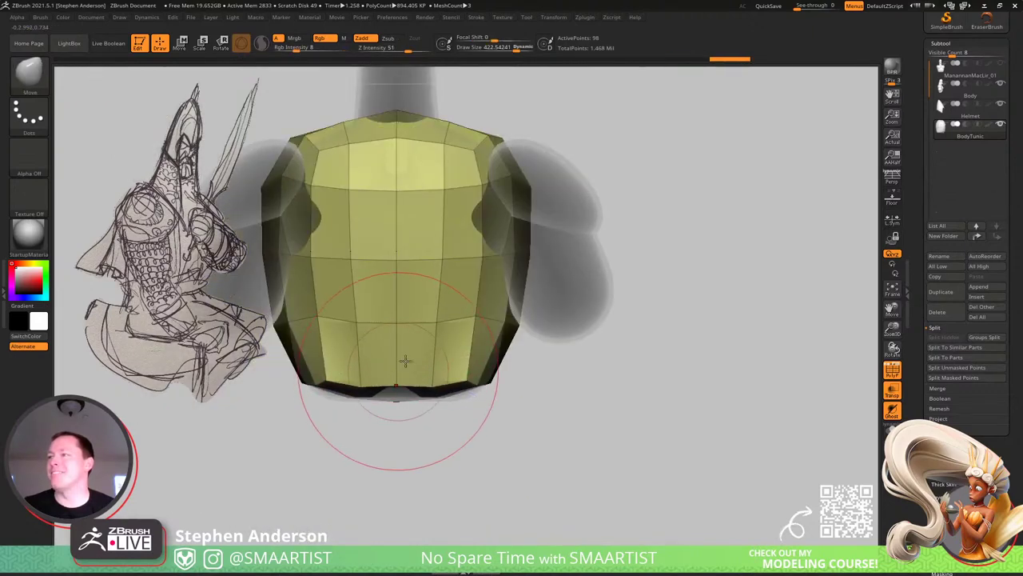
key("s")
left_click_drag(436, 318, 474, 320)
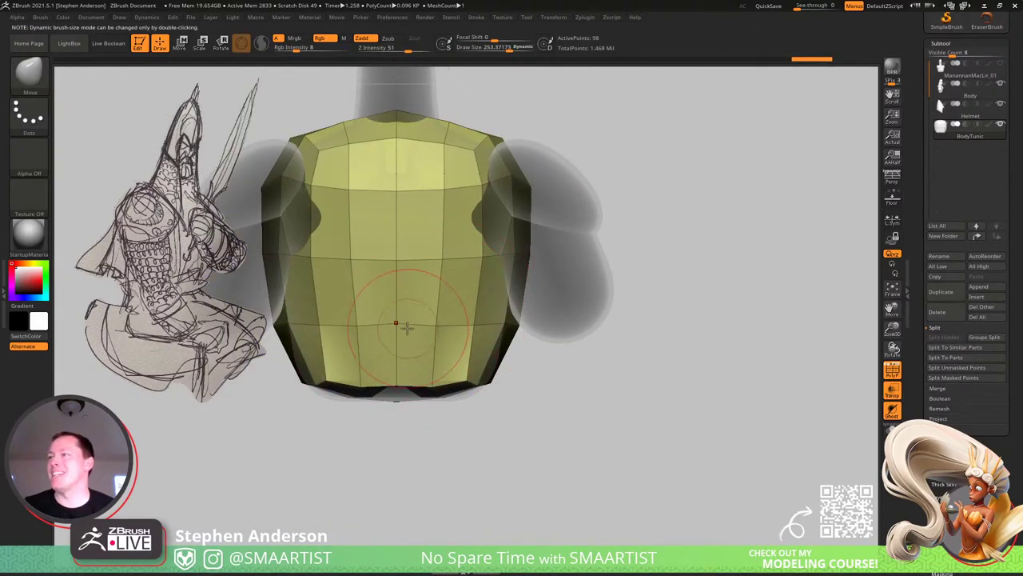
Shape the tunic's sides around the armpits and lower back with a Move brush of about 363.
right_click_drag(402, 318, 489, 332)
left_click_drag(490, 275, 495, 275)
right_click_drag(495, 275, 548, 291)
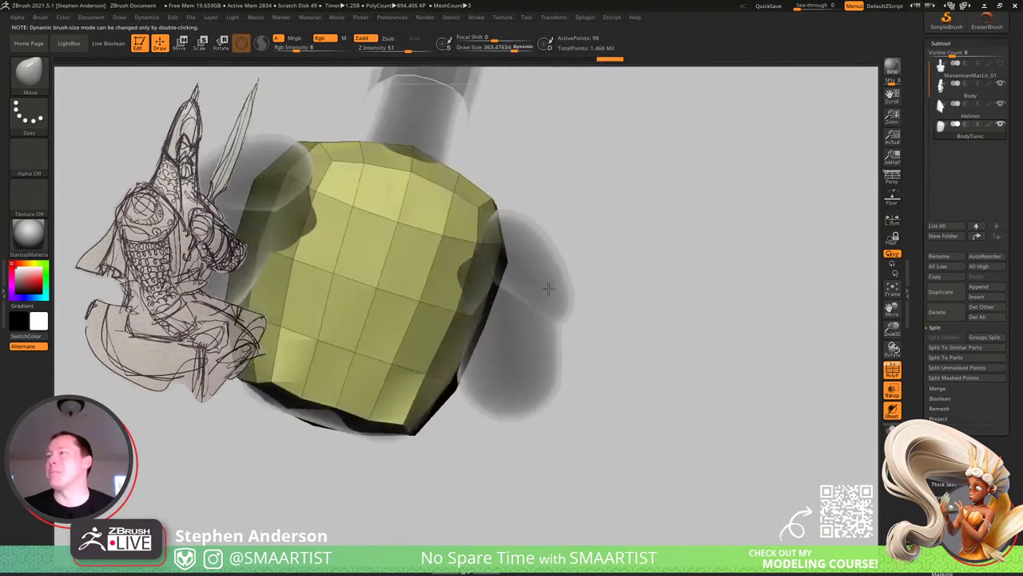
left_click_drag(468, 244, 473, 274)
right_click_drag(483, 288, 466, 323)
left_click_drag(460, 311, 468, 324)
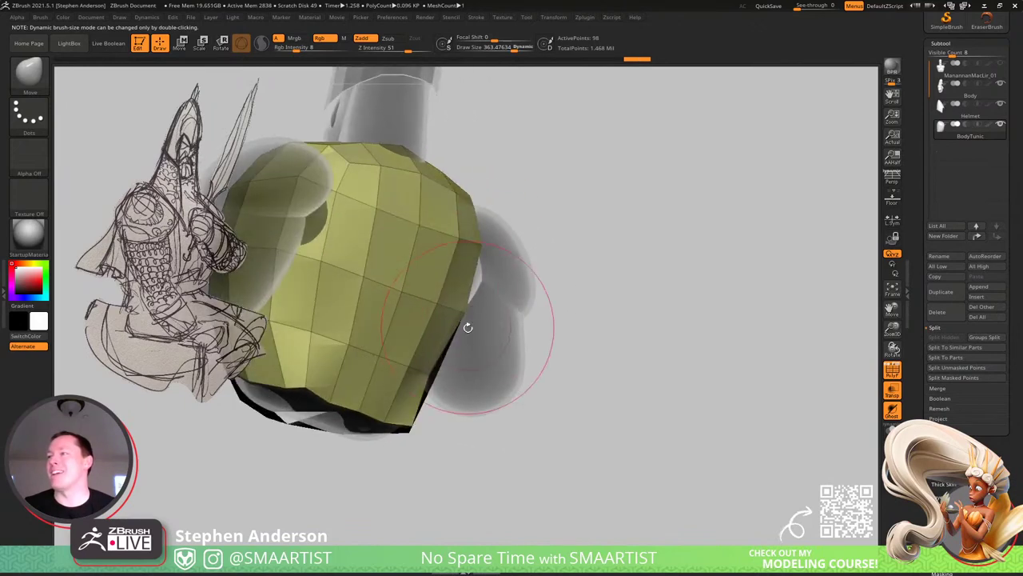
right_click_drag(469, 324, 439, 312)
left_click_drag(474, 274, 489, 274)
right_click_drag(473, 210, 632, 264)
right_click_drag(522, 225, 517, 216)
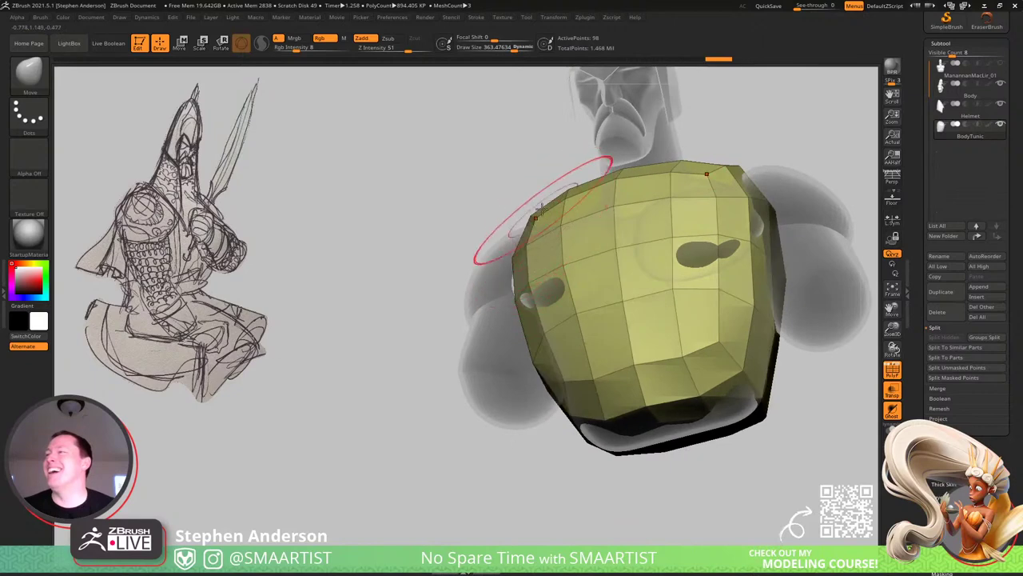
Adjust the tunic's shoulder line at the front with the Move brush and turn PolyFrame off.
right_click_drag(564, 187, 575, 172)
key("s")
left_click_drag(570, 191, 593, 208)
mouse_move(595, 192)
right_mouse_down()
mouse_move(624, 222)
mouse_move(574, 195)
mouse_move(575, 223)
right_mouse_up()
key("s")
left_click_drag(573, 217, 541, 212)
key("shift+f")
right_click_drag(591, 273, 408, 219, "ctrl")
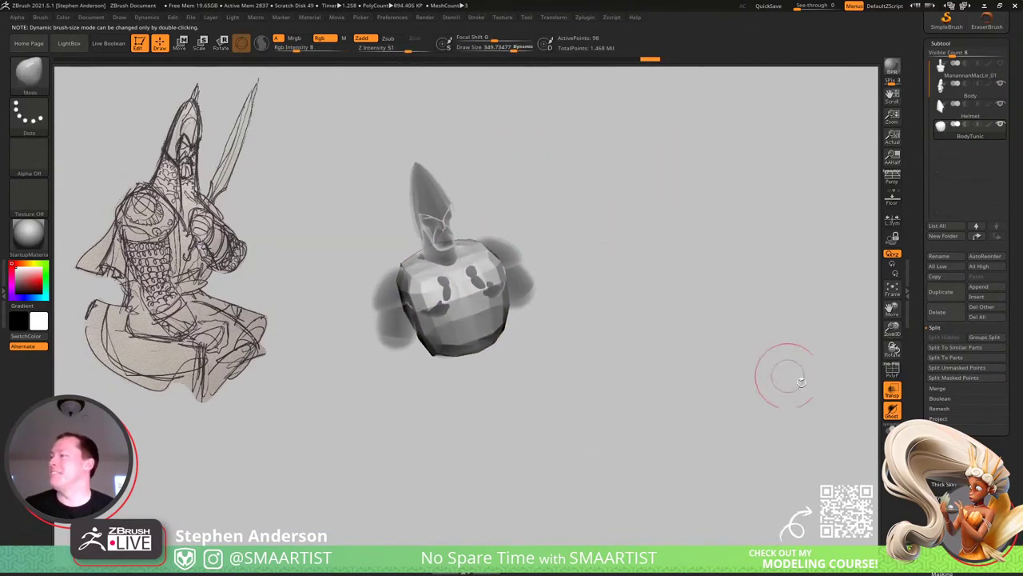
Turn transparency off and pull the tunic's front out over the chest muscles with the Move brush.
left_click(892, 391)
right_click_drag(545, 307, 494, 332)
right_click_drag(523, 367, 440, 350)
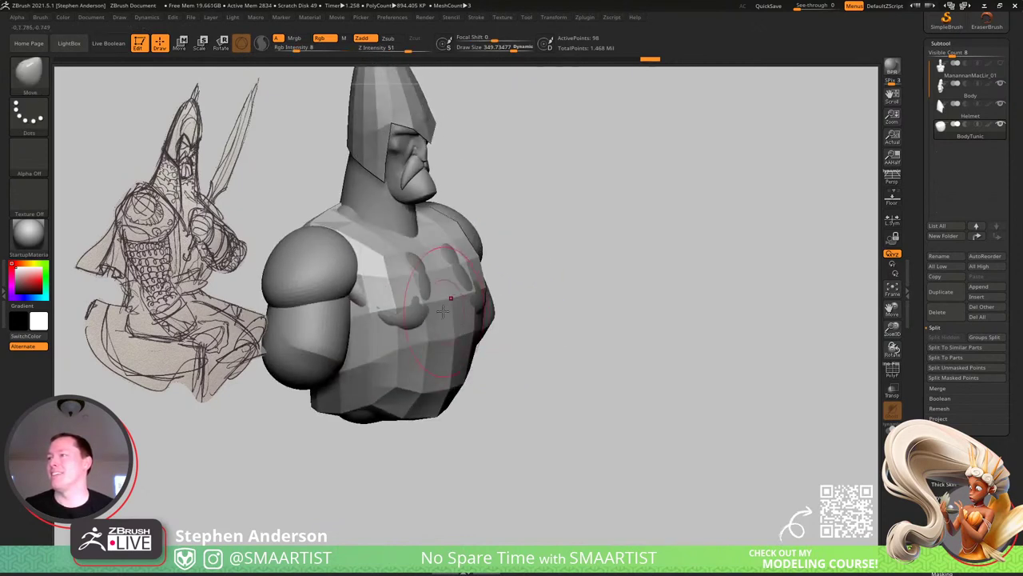
key("s")
left_click_drag(426, 300, 413, 300)
mouse_move(417, 302)
right_mouse_down()
mouse_move(426, 312)
mouse_move(416, 303)
right_mouse_up()
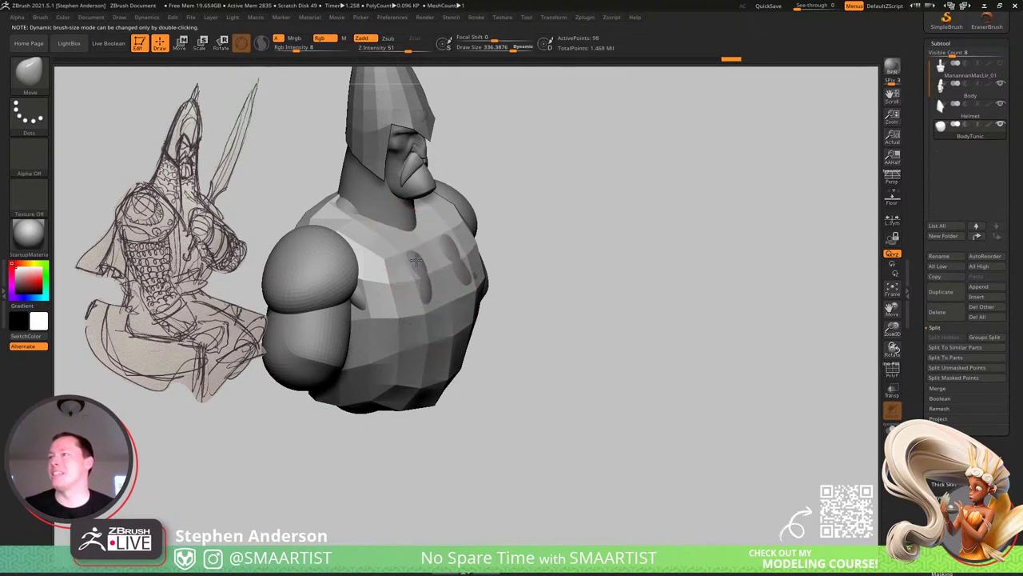
Turn PolyFrame on and reshape the tunic's chest and lower front edge with the Move brush.
right_click_drag(430, 287, 497, 299)
right_click_drag(478, 265, 505, 216)
mouse_move(505, 216)
right_mouse_down()
mouse_move(475, 259)
mouse_move(507, 354)
mouse_move(501, 412)
mouse_move(479, 432)
mouse_move(459, 363)
right_mouse_up()
right_click_drag(491, 318, 464, 357)
key("s")
left_click_drag(450, 308, 443, 310)
key("shift+f")
right_click_drag(450, 311, 458, 290)
key("s")
left_click_drag(458, 284, 464, 323)
mouse_move(490, 290)
left_mouse_down()
mouse_move(493, 315)
mouse_move(524, 309)
left_mouse_up()
mouse_move(462, 310)
right_mouse_down()
mouse_move(420, 324)
mouse_move(373, 323)
right_mouse_up()
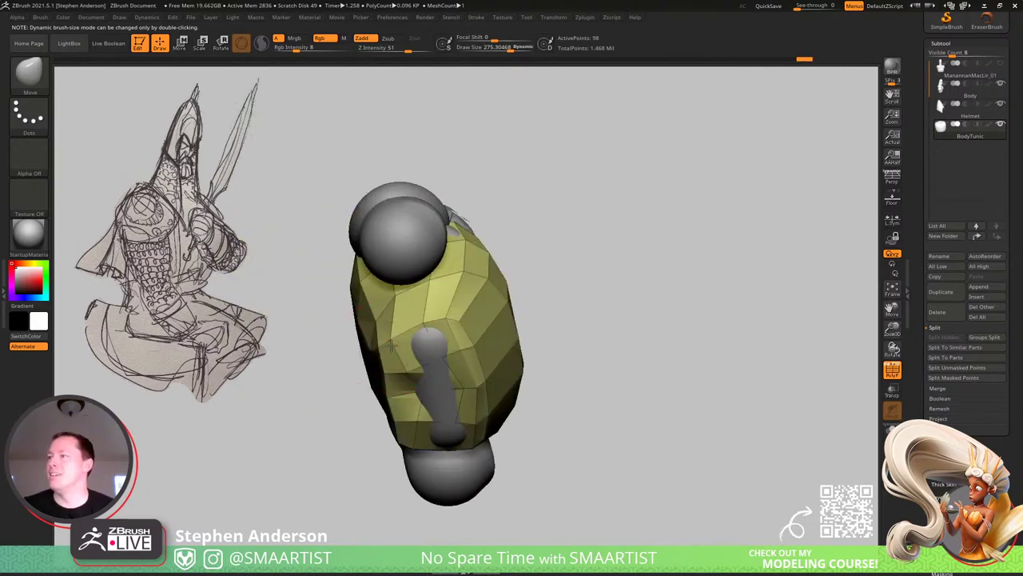
Shape the tunic's underside from below with small Move strokes so it covers more of the body.
left_click_drag(385, 347, 404, 377)
right_click_drag(388, 374, 355, 370)
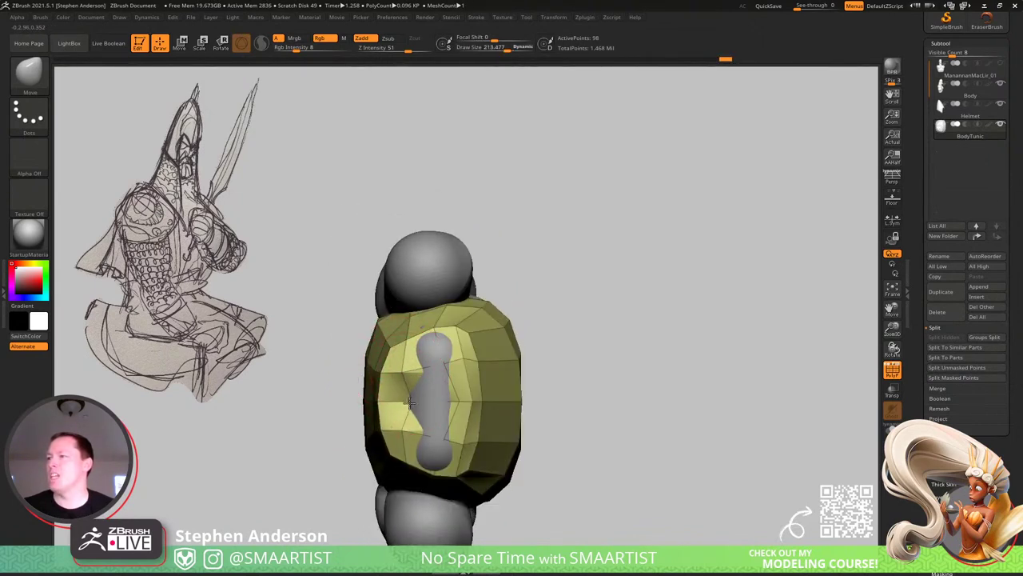
left_click_drag(398, 410, 397, 410)
right_click_drag(386, 407, 415, 401)
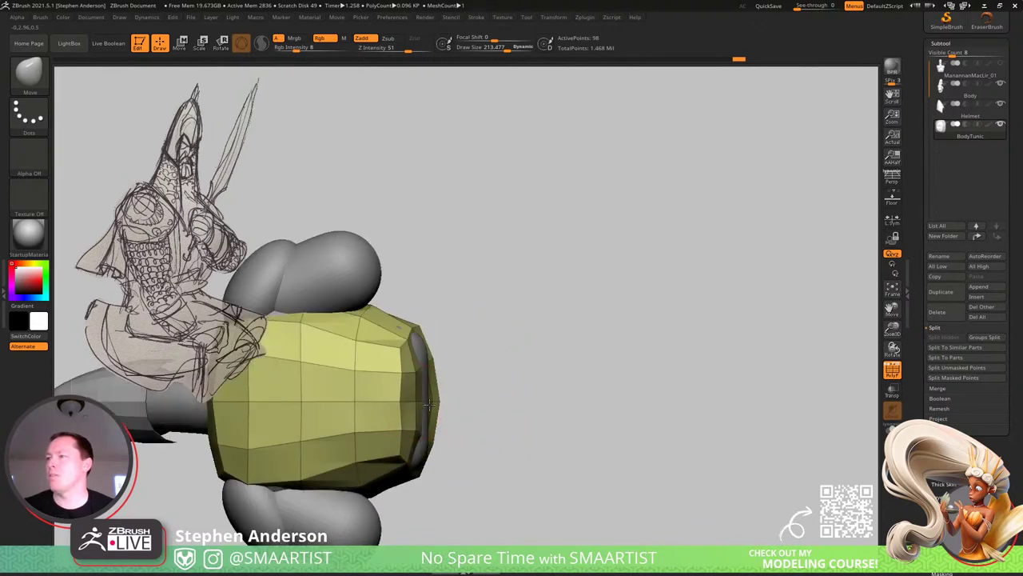
left_click_drag(432, 406, 434, 406)
right_click_drag(447, 404, 426, 397)
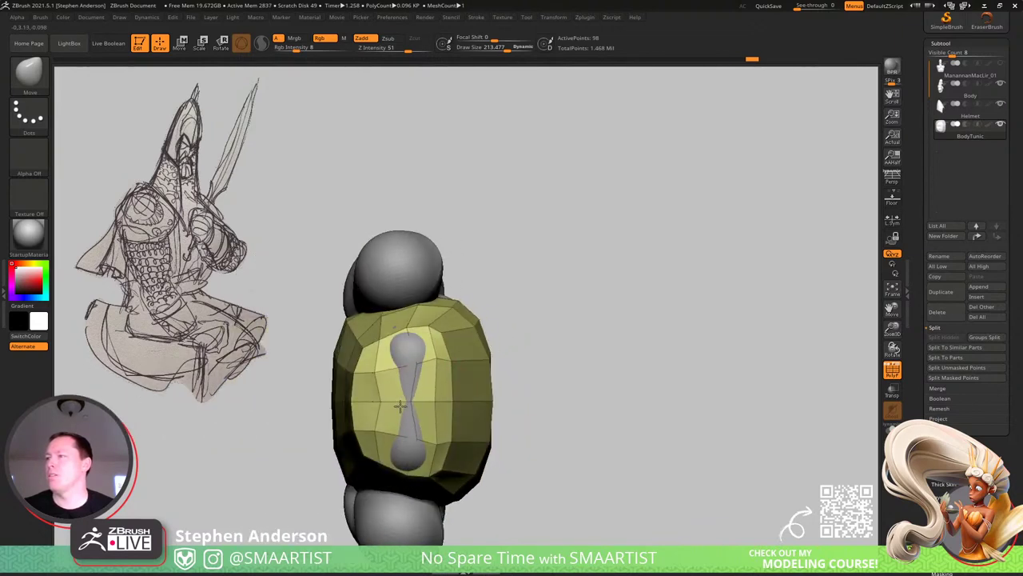
left_click_drag(409, 334, 410, 336)
mouse_move(416, 360)
right_mouse_down()
mouse_move(427, 429)
mouse_move(390, 340)
right_mouse_up()
key("s")
left_click_drag(390, 338, 358, 339)
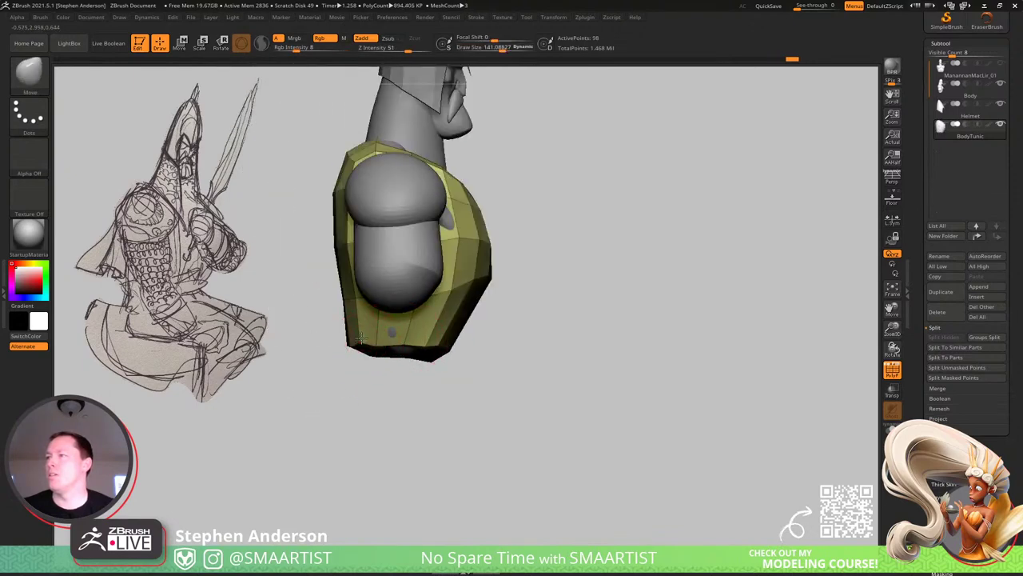
Insert extra edge loops around the lower section of the tunic with the ZModeler brush.
key("b")
key("z")
key("m")
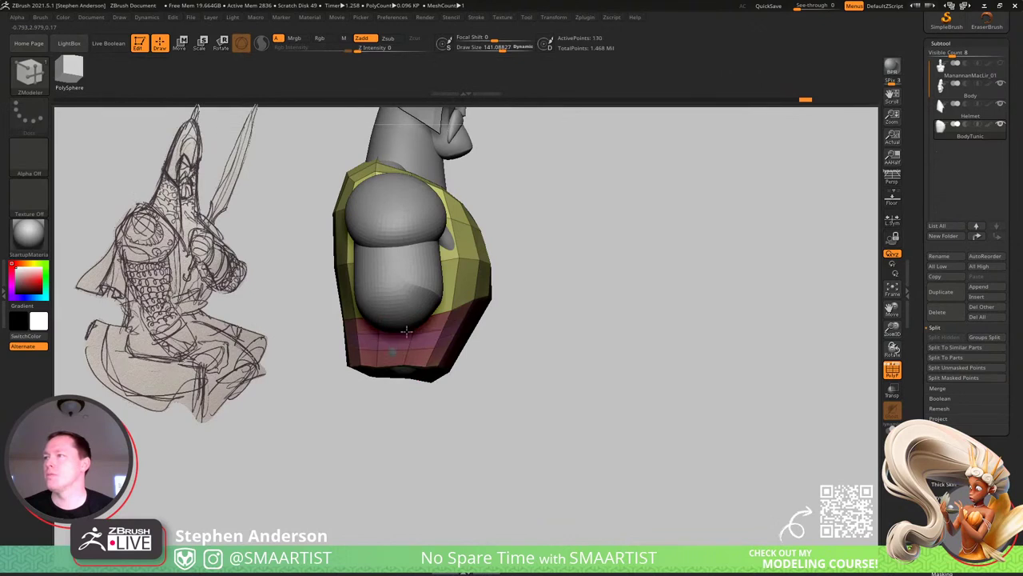
mouse_move(472, 340)
right_mouse_down()
mouse_move(408, 345)
mouse_move(436, 337)
right_mouse_up()
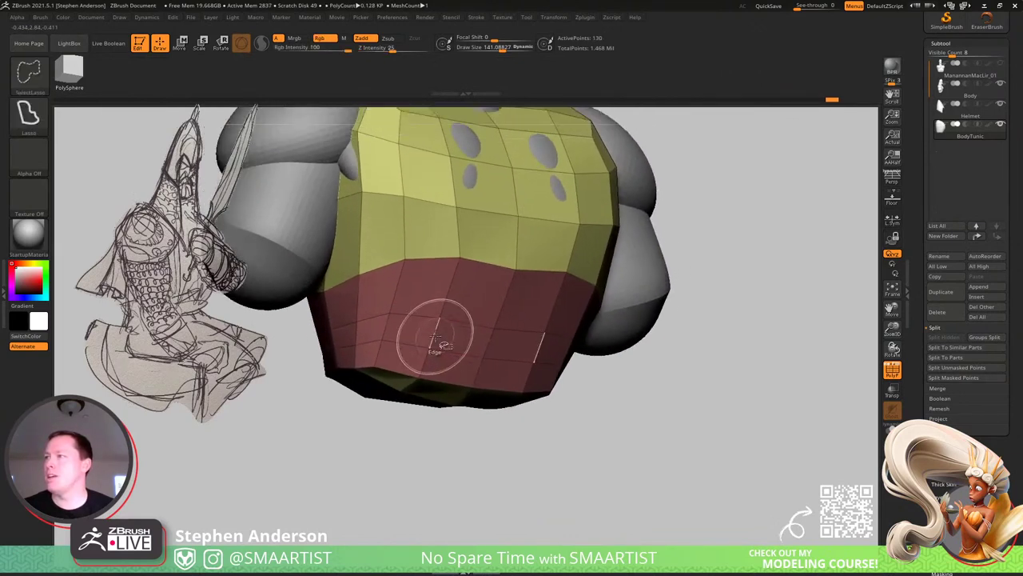
Isolate the polygon band near the tunic's lower edge by hiding it, masking the rest and showing everything again.
left_click(434, 332, "ctrl+shift")
left_click(426, 357, "ctrl+shift")
left_click(447, 357, "ctrl")
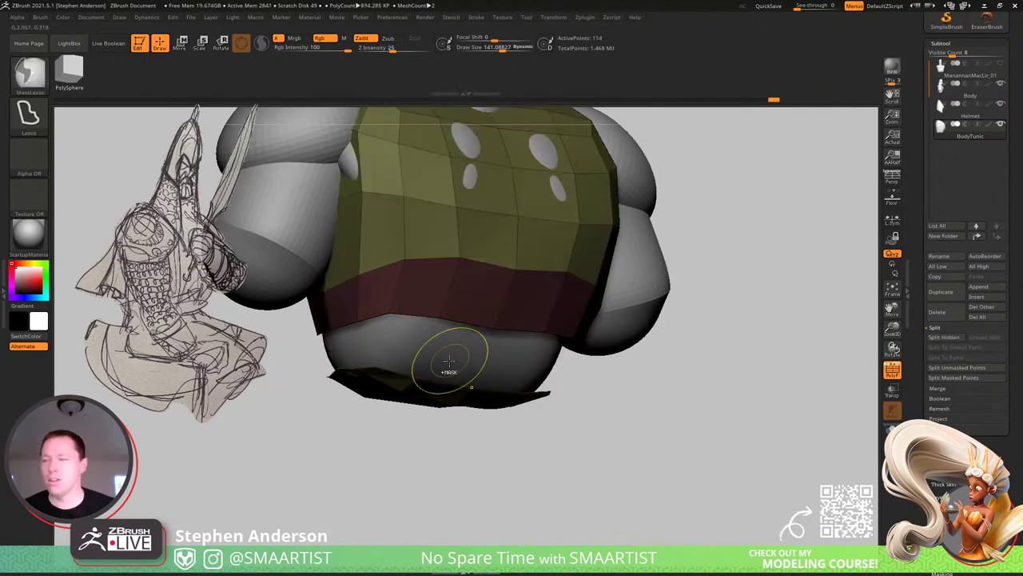
left_click(450, 356, "ctrl+shift")
Push the unmasked waist band of the tunic inward at the side with an enlarged Move brush.
key("b")
key("m")
key("v")
key("s")
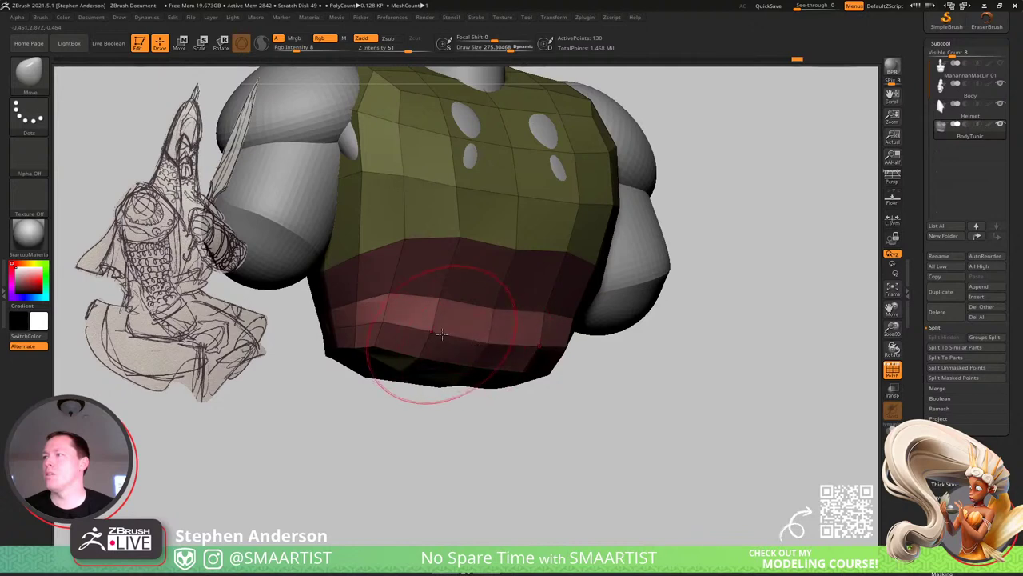
right_click_drag(442, 335, 368, 326)
key("s")
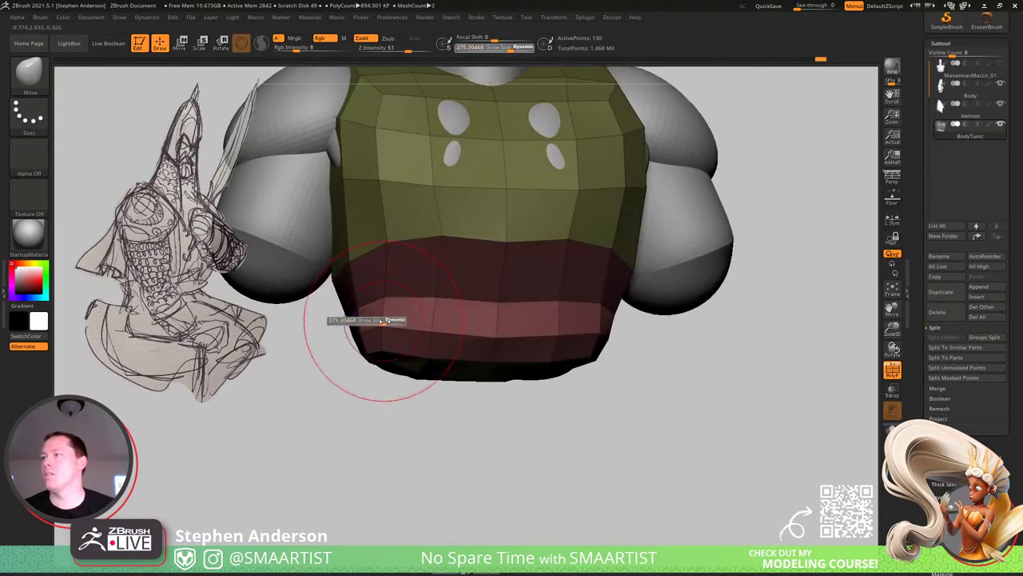
left_click_drag(383, 323, 391, 323)
left_click_drag(376, 329, 381, 337)
Clear the mask and mask the tunic again so that only its lower waist band stays editable.
mouse_move(402, 327)
right_mouse_down()
mouse_move(453, 313)
mouse_move(443, 321)
right_mouse_up()
left_click_drag(553, 310, 570, 315, "ctrl")
left_click(443, 285, "ctrl+shift")
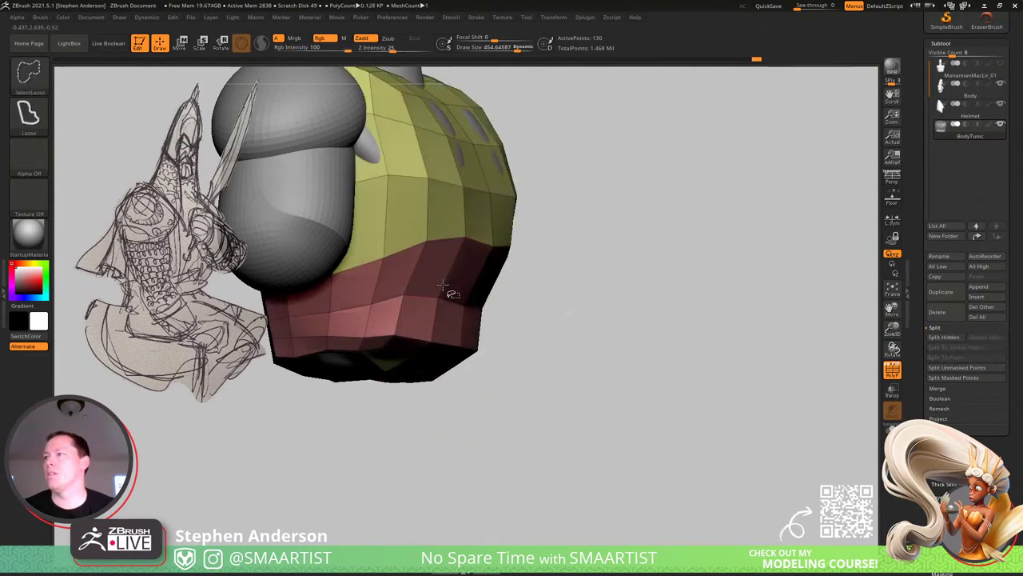
left_click(440, 326, "ctrl+shift")
left_click(473, 337, "ctrl")
left_click(473, 337, "ctrl+shift")
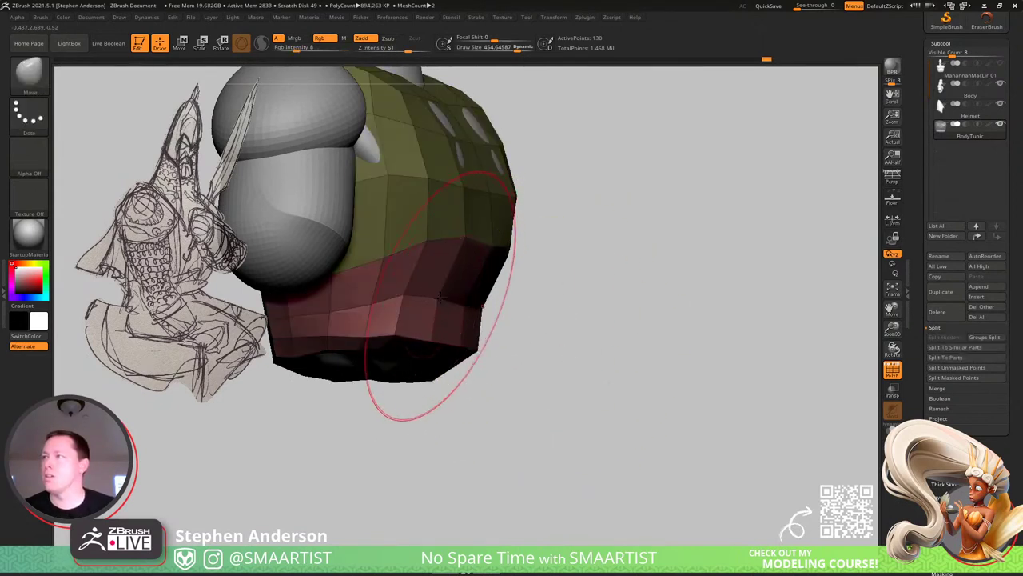
Reduce the Move brush's Draw Size to about 311, clear the tunic's mask, and turn off its polygon frame display.
key("bracketleft")
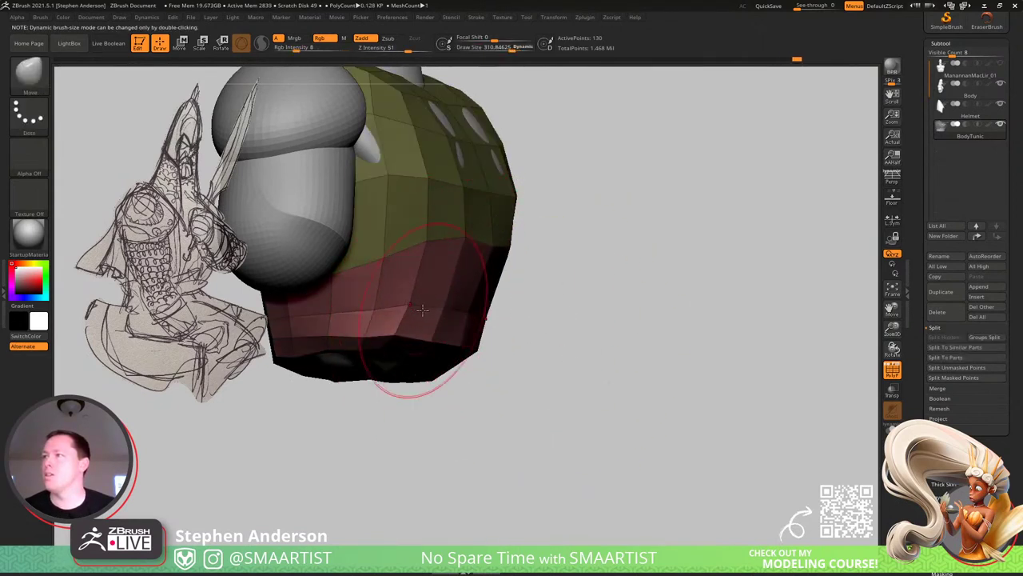
left_click_drag(555, 374, 573, 388, "ctrl")
right_click_drag(561, 375, 478, 293, "alt")
key("shift+f")
right_click_drag(568, 327, 553, 341, "ctrl")
right_click_drag(622, 363, 641, 394)
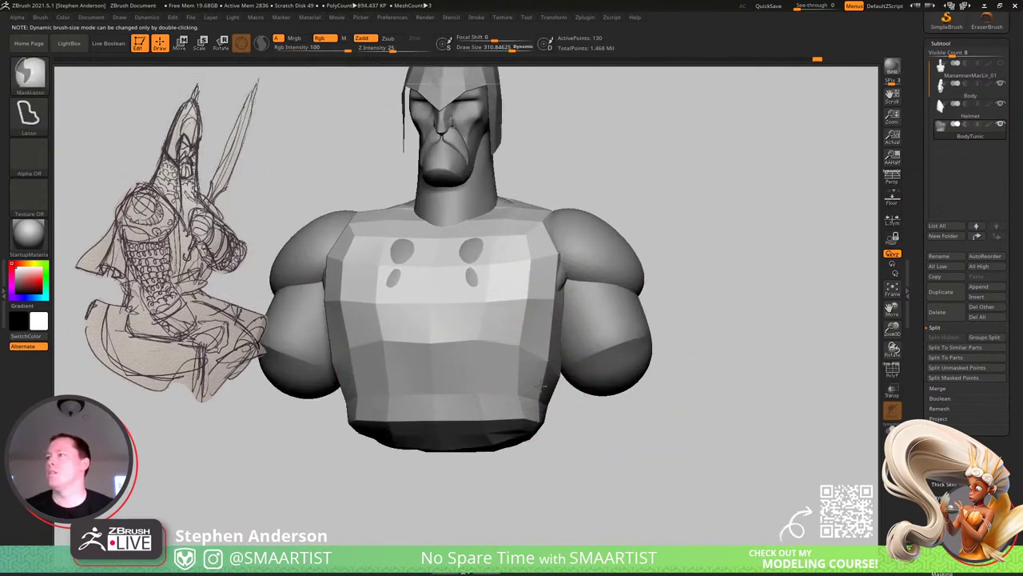
Pull the tunic's upper back beside the neck upward with the Move brush.
right_click_drag(490, 348, 392, 277)
key("shift+f")
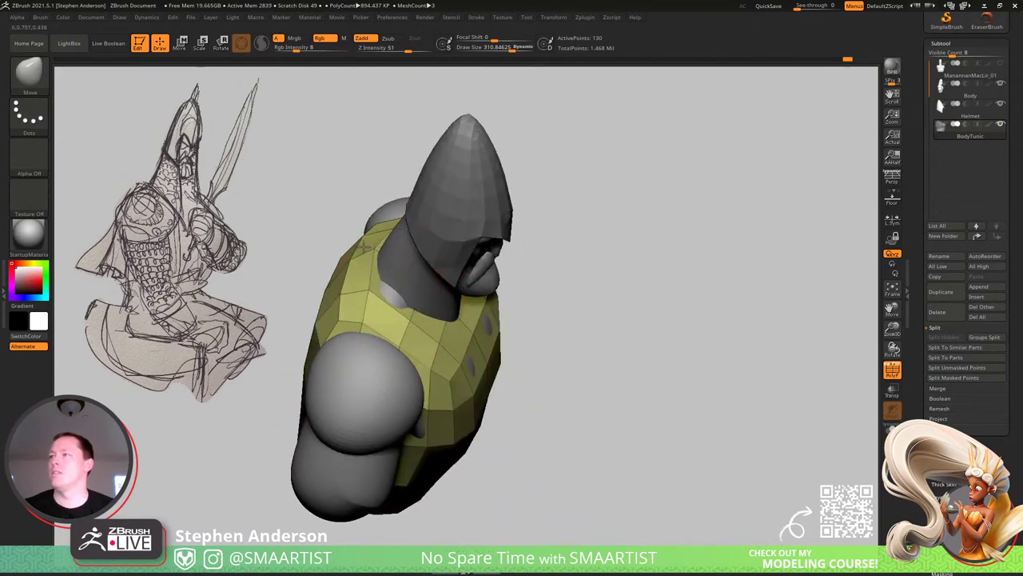
left_click_drag(364, 246, 379, 219)
right_click_drag(379, 219, 361, 183)
right_click_drag(383, 264, 393, 206, "ctrl")
key("shift+f")
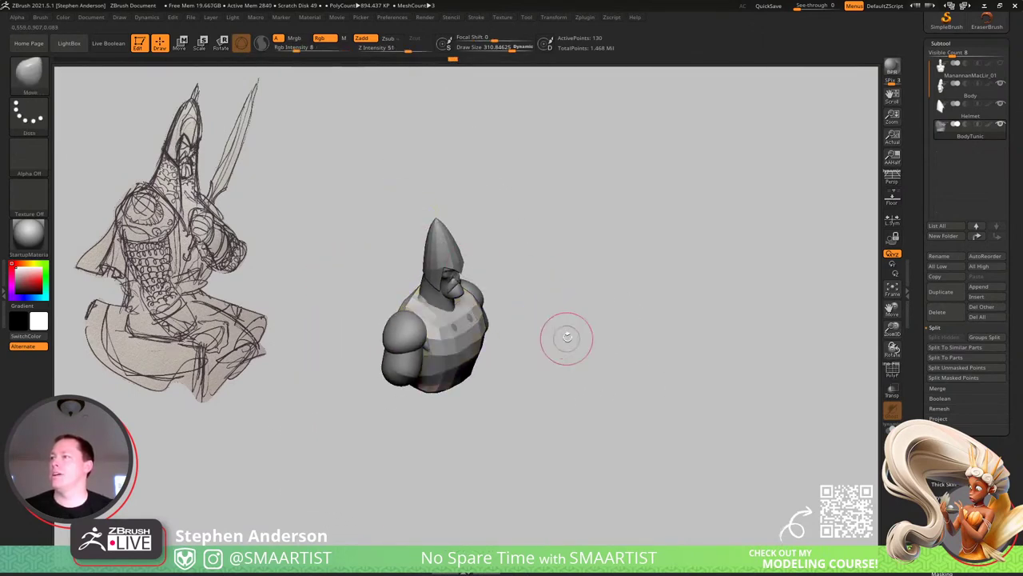
Show the tunic's polygon frame and isolate the tunic in Solo mode.
right_click_drag(567, 338, 579, 282)
right_click_drag(579, 282, 677, 306)
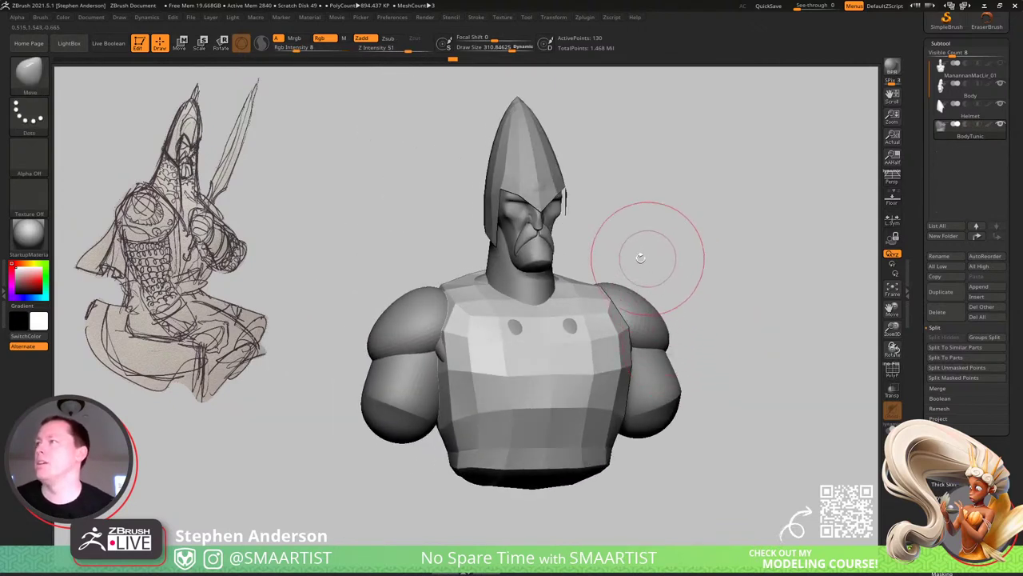
right_click_drag(507, 293, 526, 318)
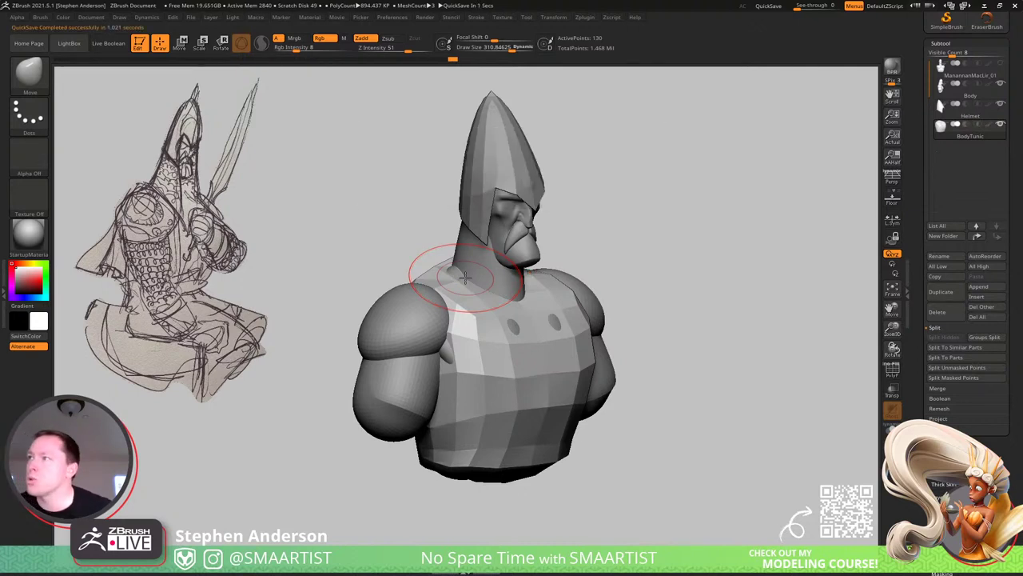
mouse_move(376, 343)
right_mouse_down()
mouse_move(482, 354)
mouse_move(461, 335)
mouse_move(538, 336)
mouse_move(498, 341)
right_mouse_up()
right_click_drag(408, 365, 441, 372, "ctrl")
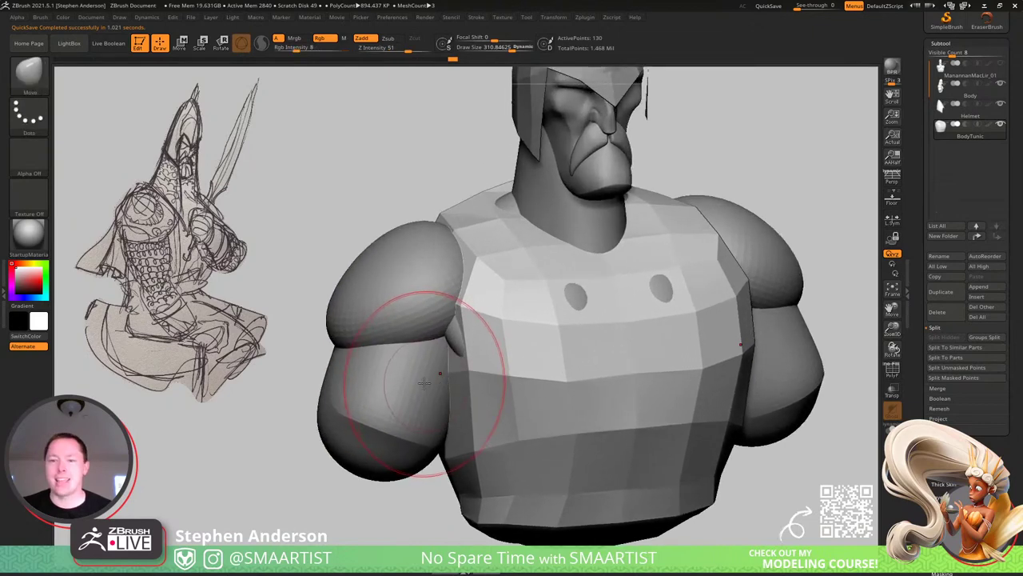
key("shift+f")
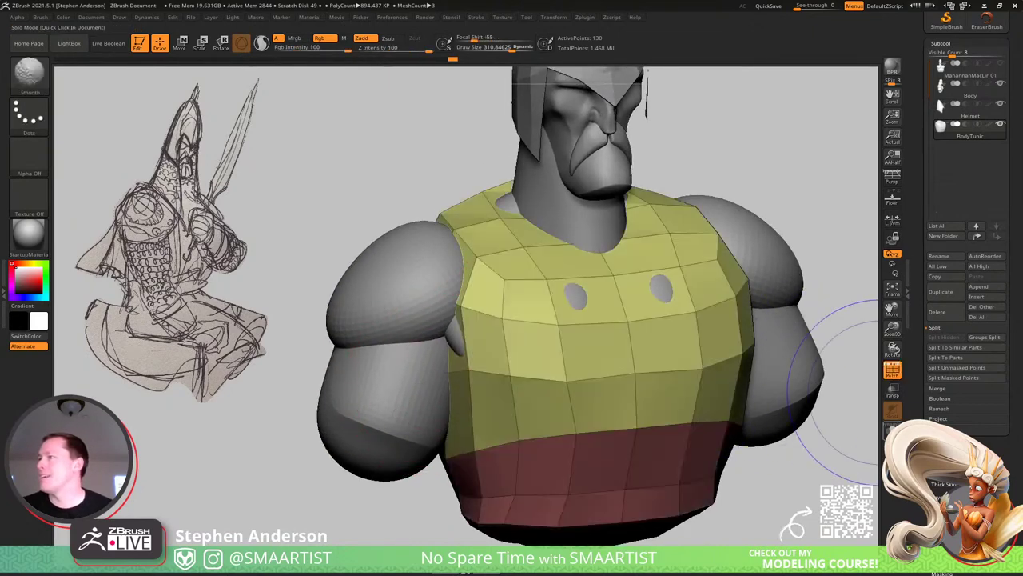
left_click(892, 429)
mouse_move(468, 320)
right_mouse_down()
mouse_move(517, 324)
mouse_move(454, 330)
mouse_move(507, 325)
mouse_move(485, 349)
mouse_move(498, 339)
right_mouse_up()
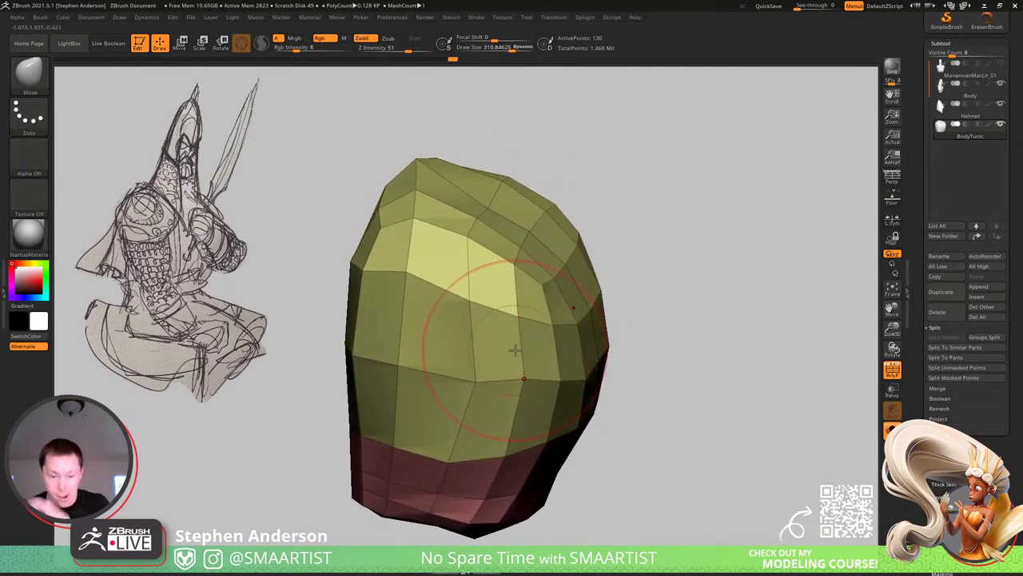
Choose the ZModeler brush and set its polygon action to Inset with the Polygroup Island target for the tunic's side patch.
key("b")
key("z")
key("m")
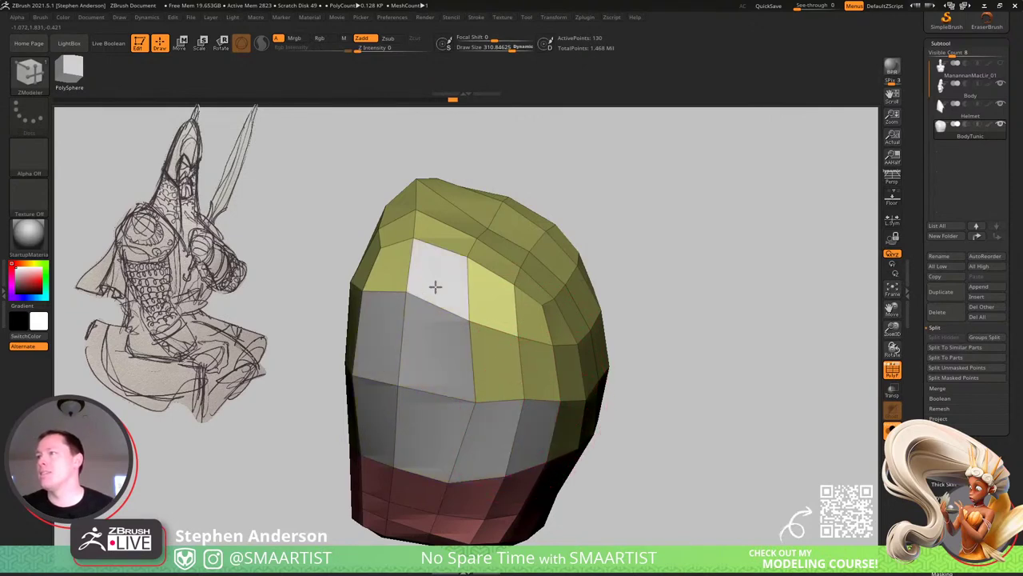
right_click_drag(395, 280, 498, 389)
key("space")
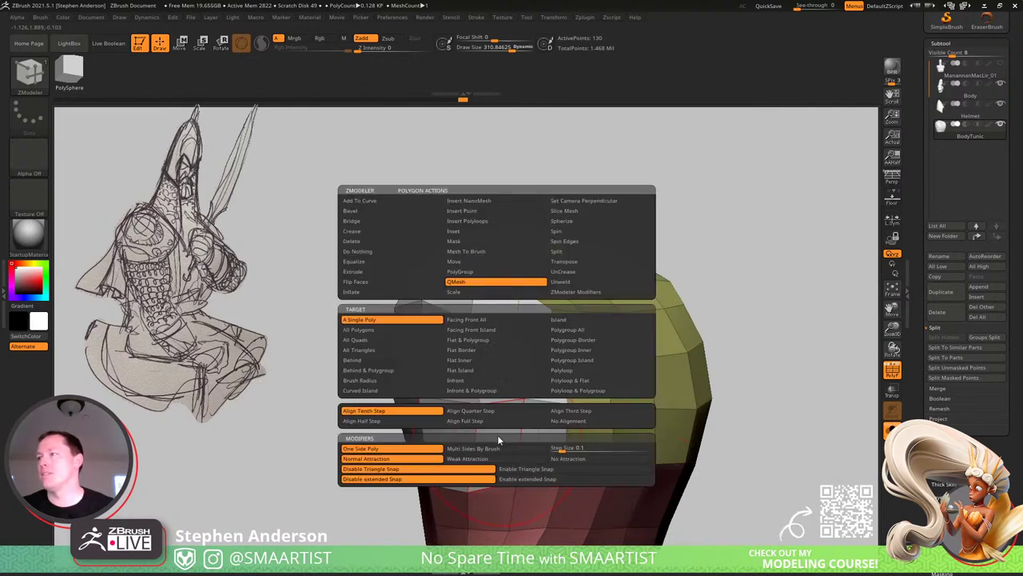
left_click(470, 231)
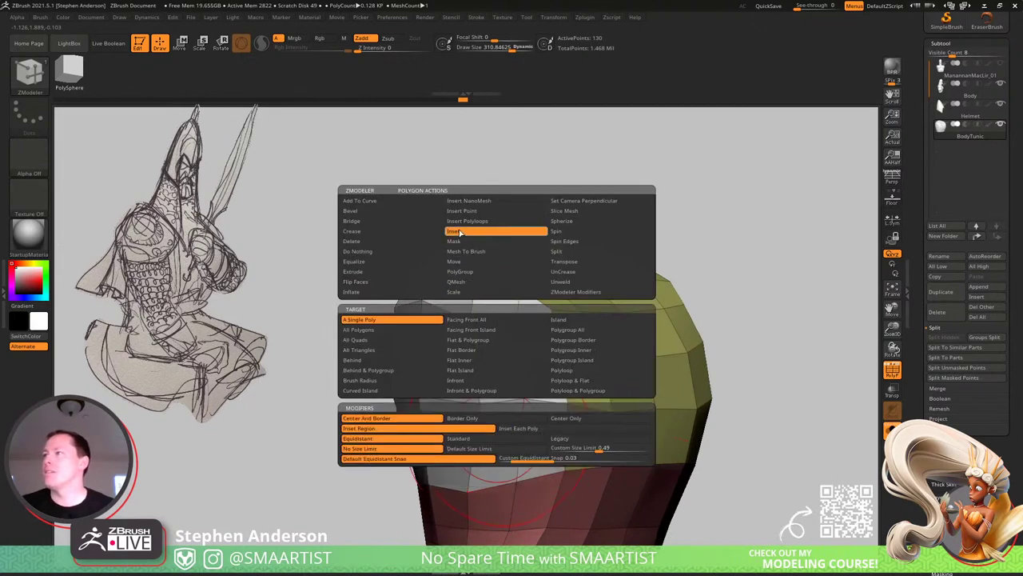
left_click(584, 365)
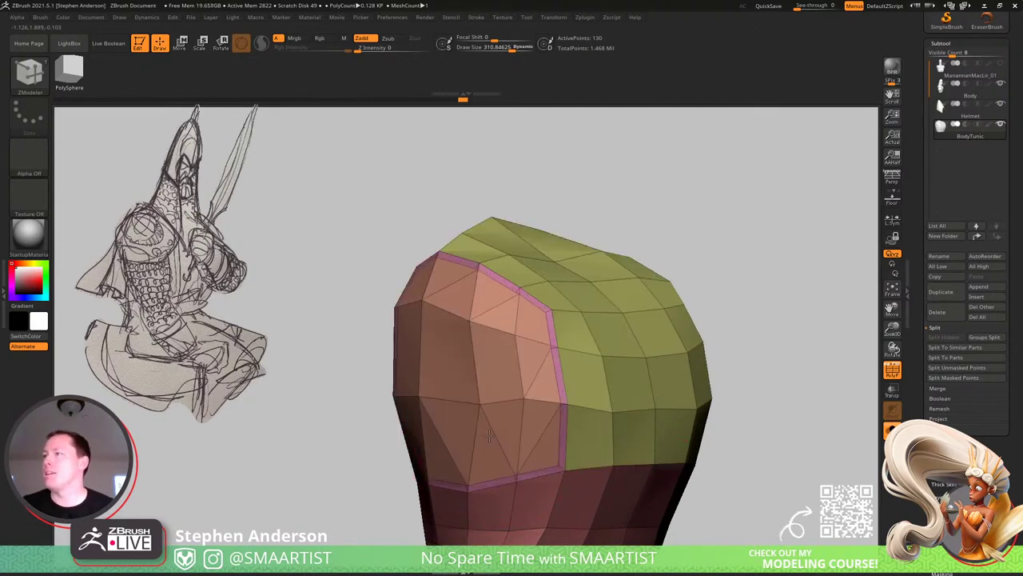
Undo the first inset and inset the tunic's side patch again with the Standard modifier.
key("ctrl+z")
key("space")
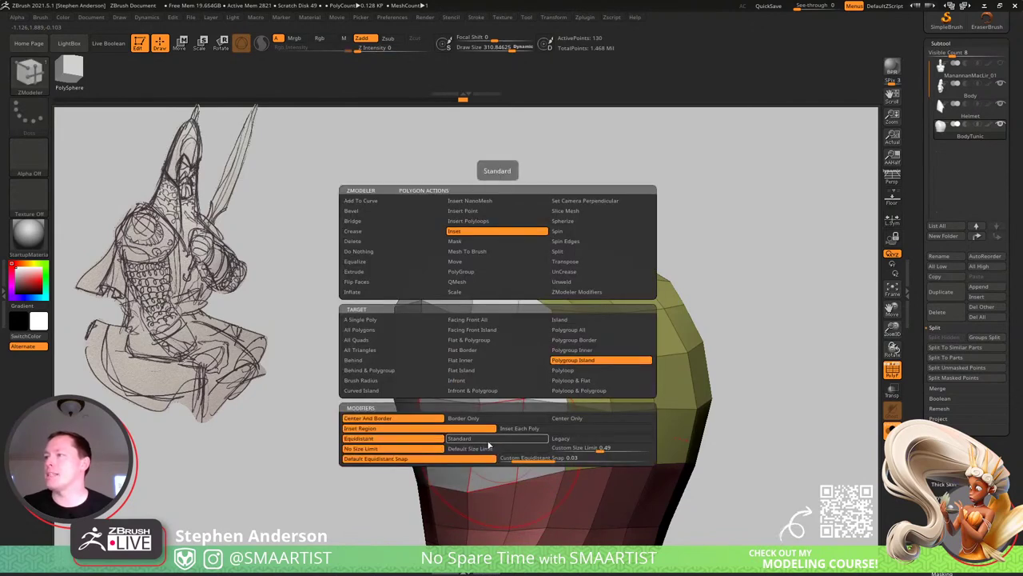
left_click(500, 437)
left_click_drag(501, 434, 483, 435)
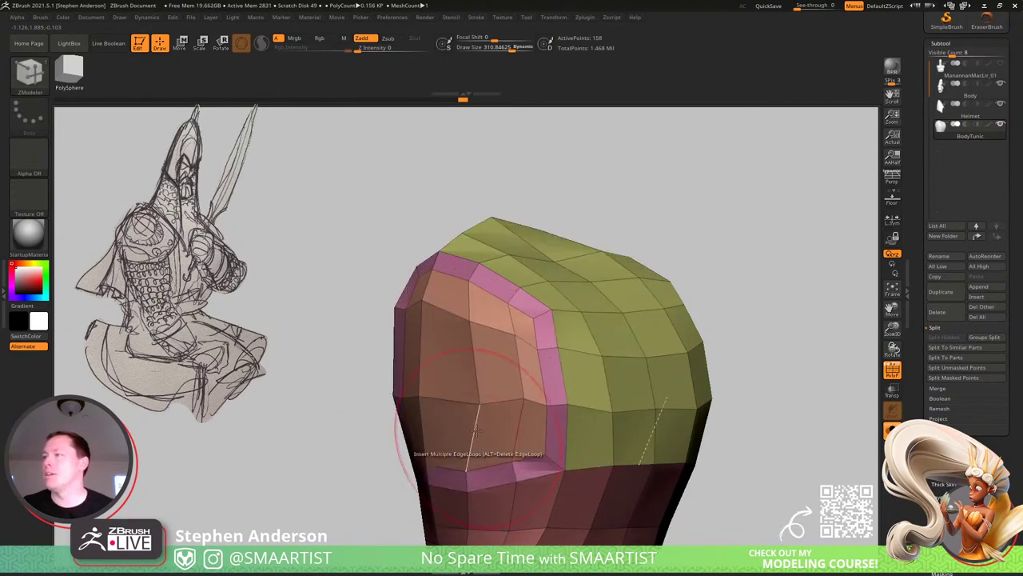
Mask the whole tunic except the inset polygroup on its side, and return to drawing mode.
right_click_drag(479, 403, 531, 402)
key("w")
left_click(513, 399, "ctrl")
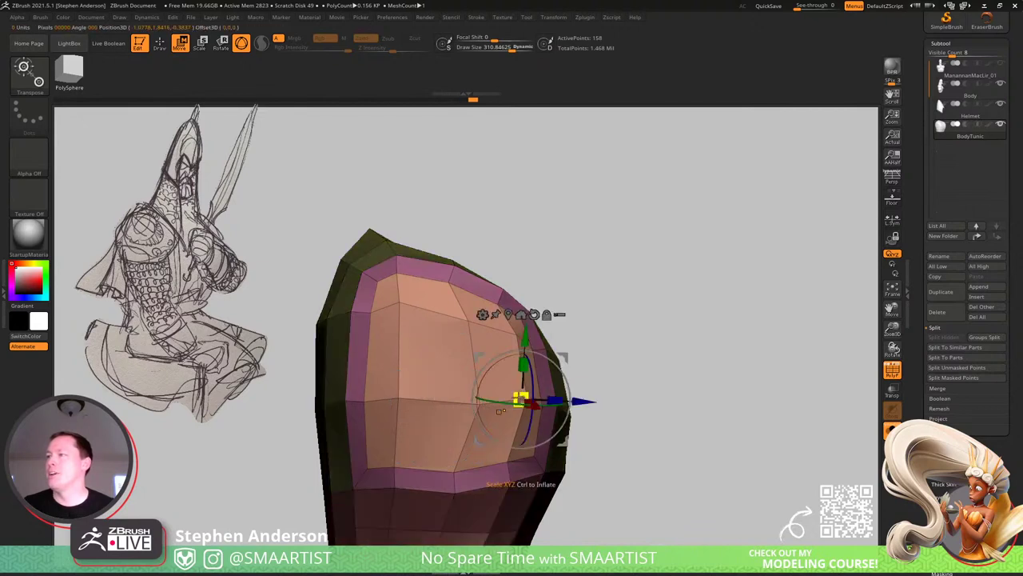
key("q")
Round the unmasked side patch into a circle with the Polish By Groups deformation.
scroll(984, 344, "down", 3)
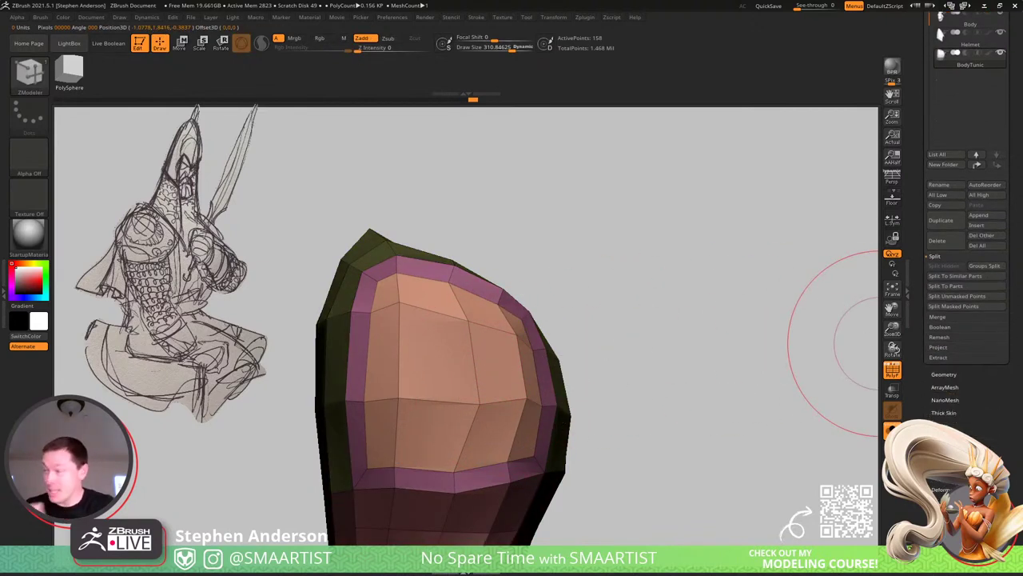
left_click(945, 489)
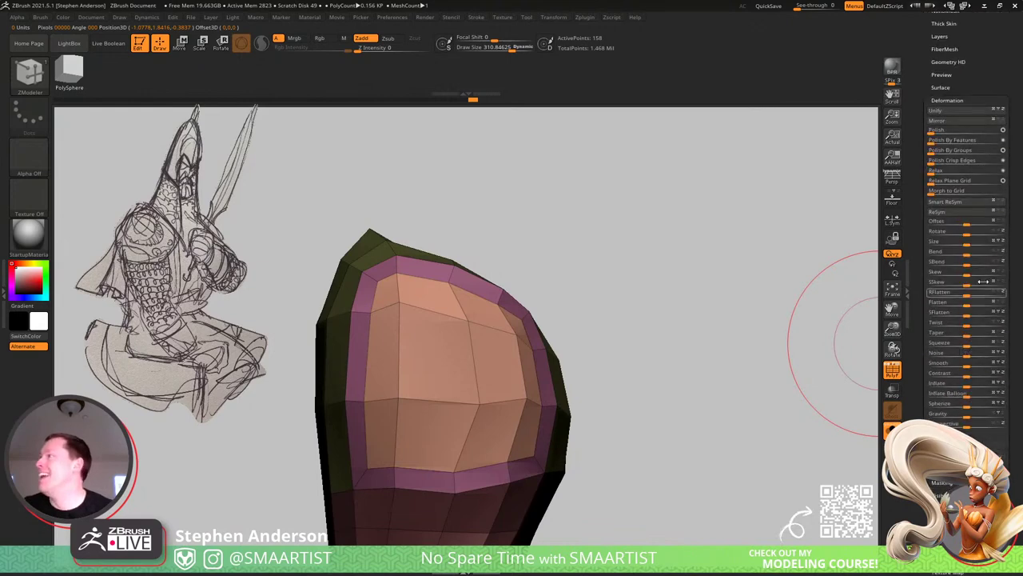
left_click(951, 150)
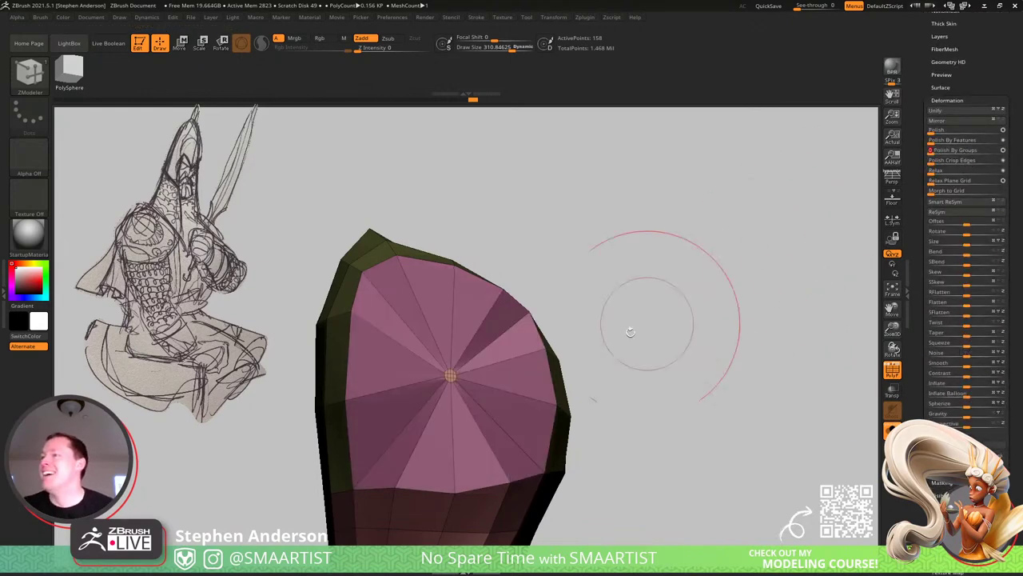
Place the gizmo on the tiny circular patch and scale it up into a large armhole disc with local symmetry.
right_click_drag(468, 377, 432, 382)
key("w")
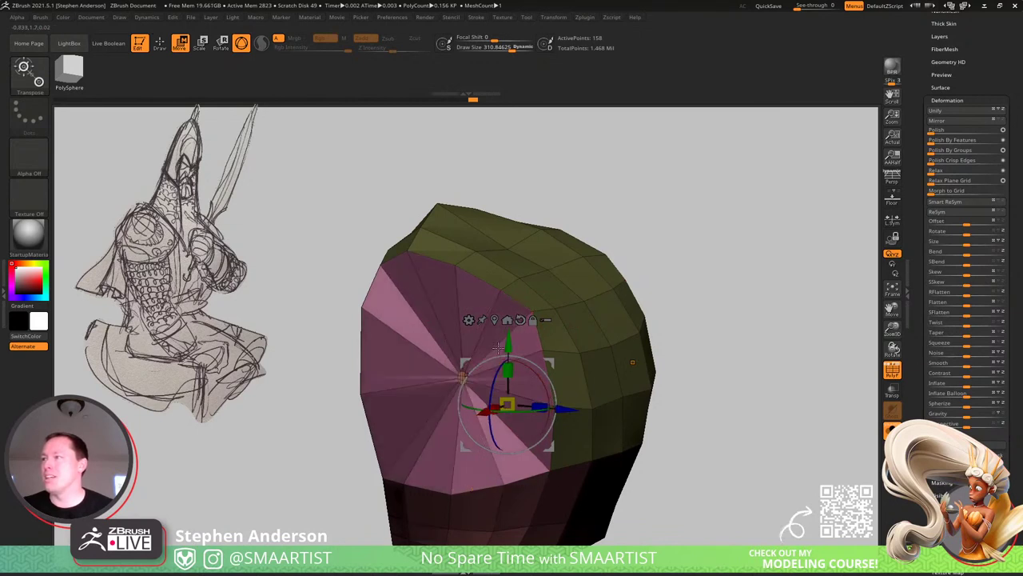
left_click(452, 375)
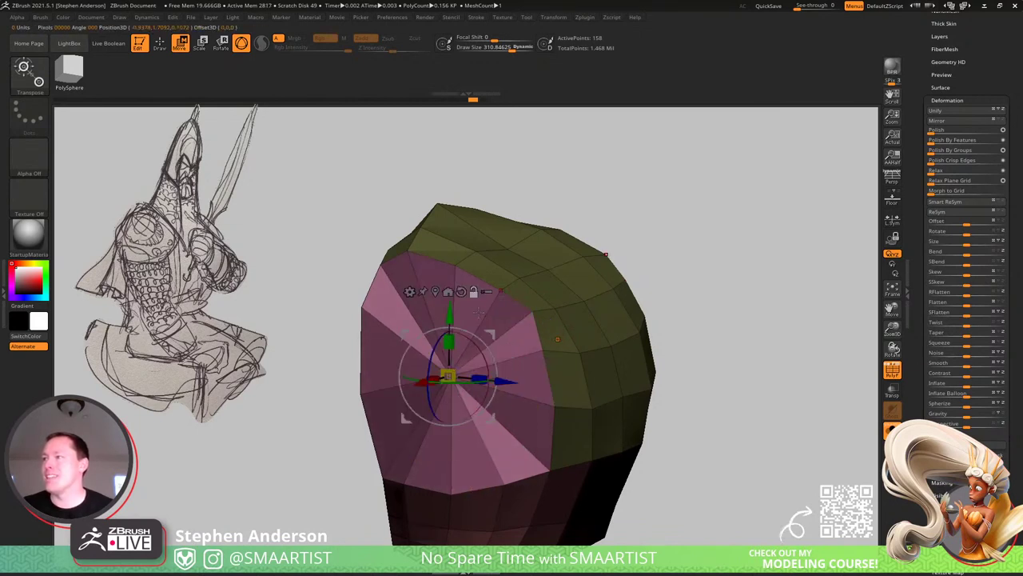
left_click_drag(452, 373, 699, 331)
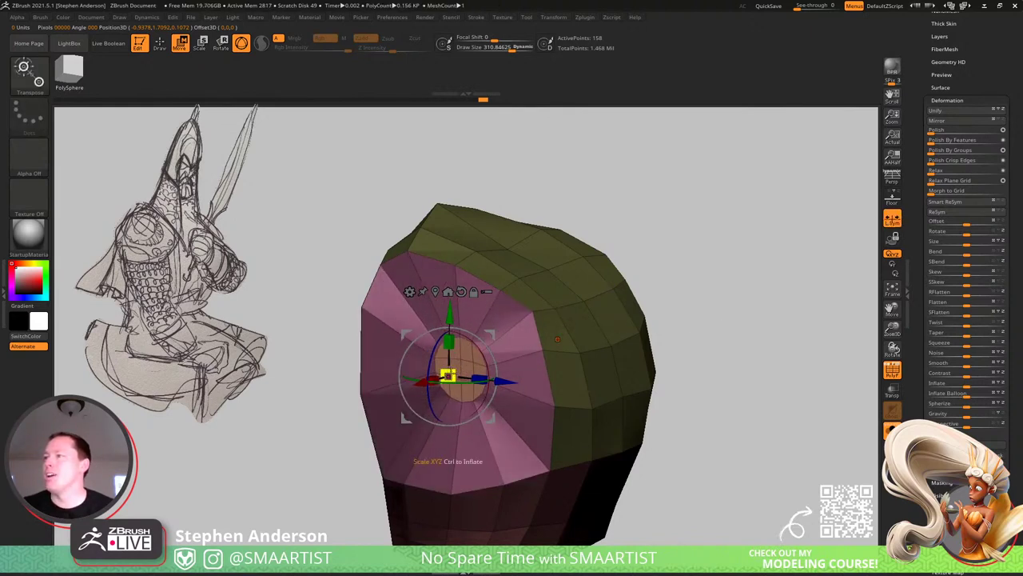
left_click_drag(654, 326, 602, 320)
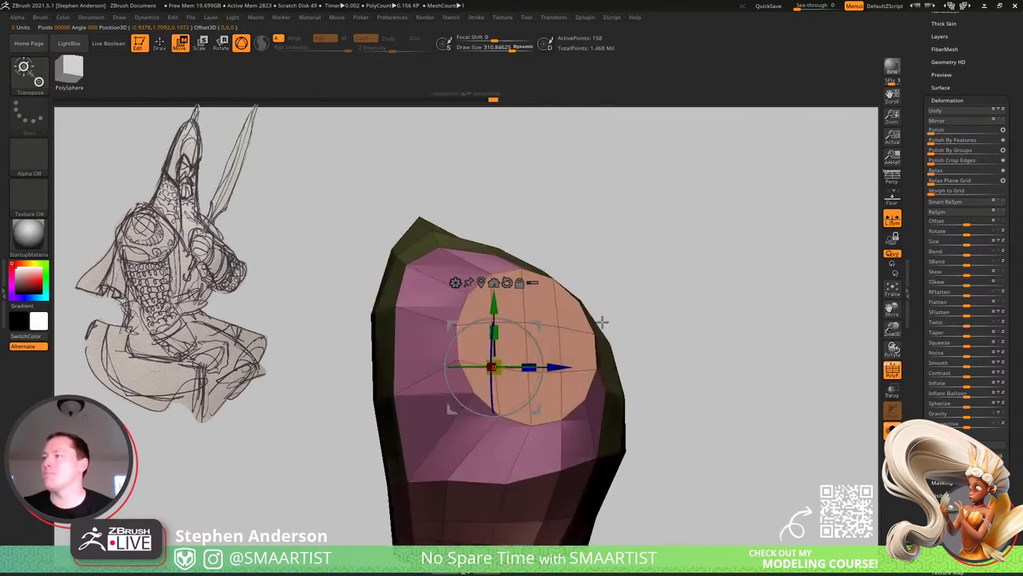
Recentre the gizmo on the unmasked armhole disc and move the disc to the middle of the surrounding ring.
left_click(481, 283)
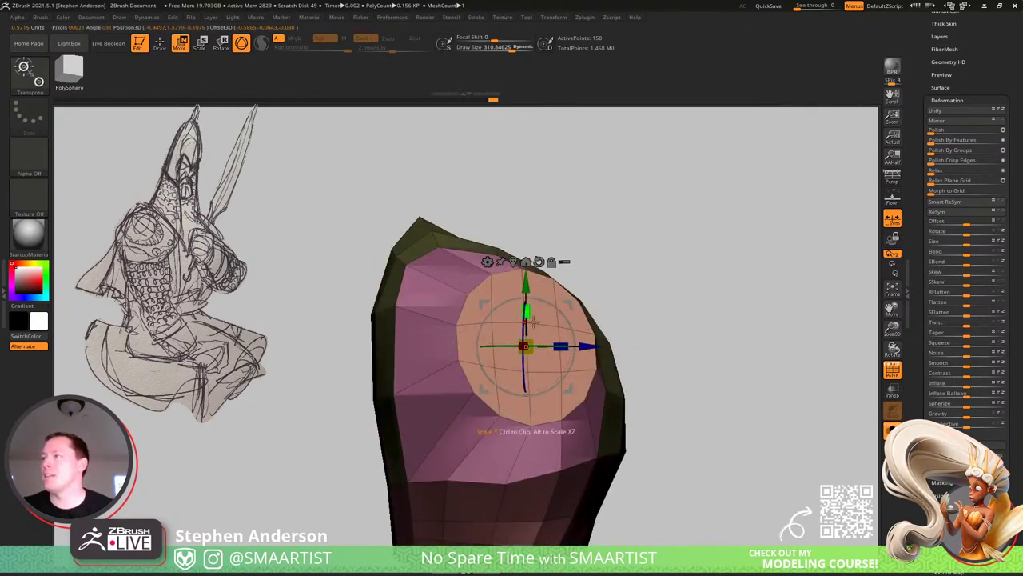
left_click_drag(568, 303, 520, 306)
right_click_drag(550, 288, 551, 304)
Move the armhole discs outward from both sides of the tunic with the gizmo, and return to the Move brush.
key("b")
key("m")
key("v")
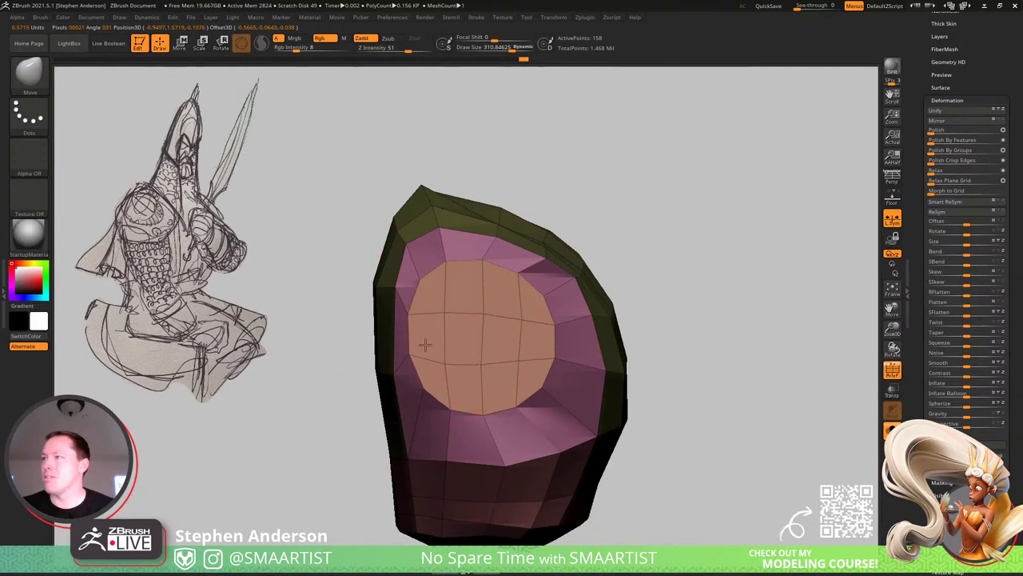
right_click_drag(559, 311, 404, 318)
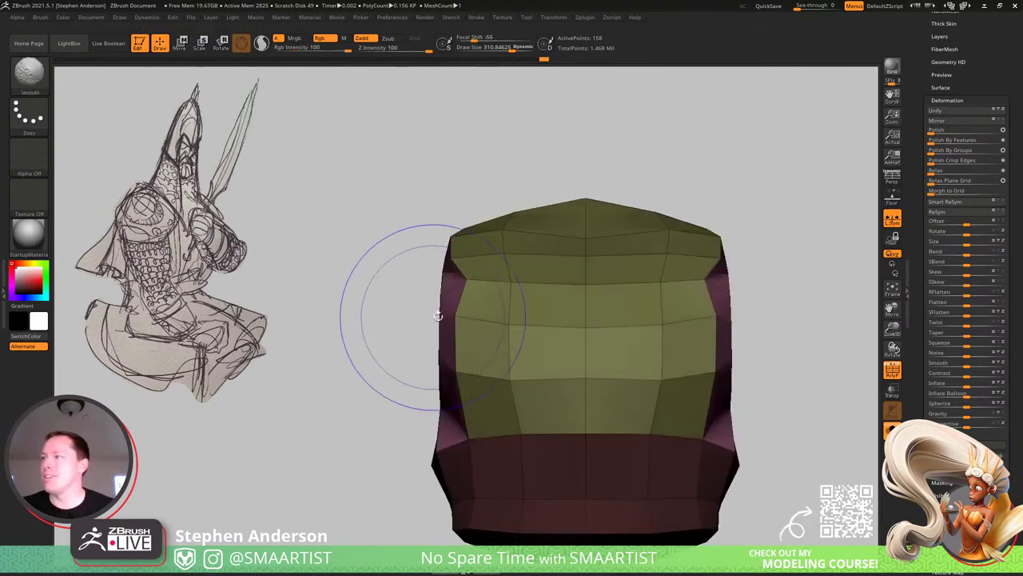
key("s")
key("w")
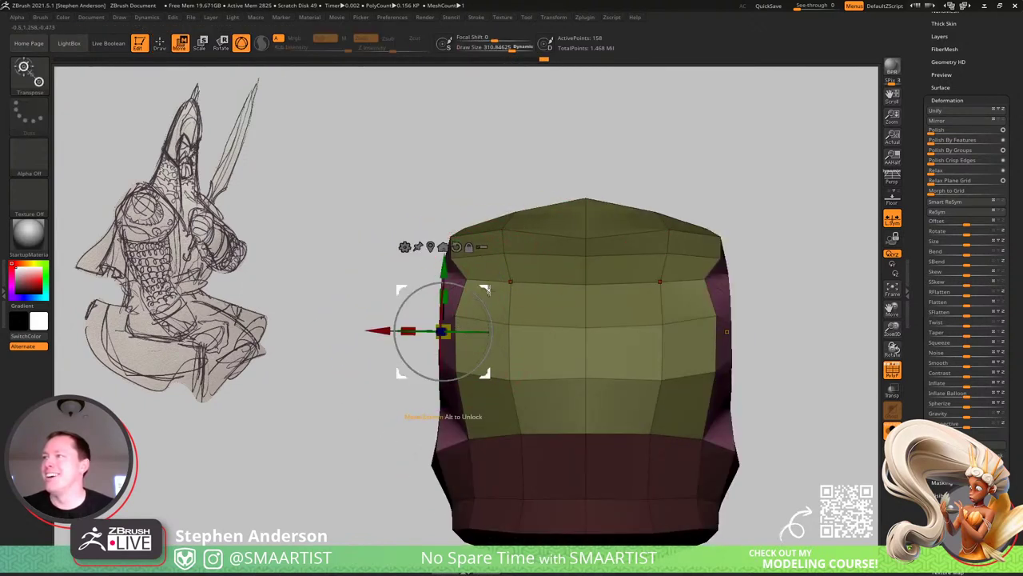
left_click_drag(486, 287, 462, 282)
right_click_drag(462, 283, 480, 313)
key("q")
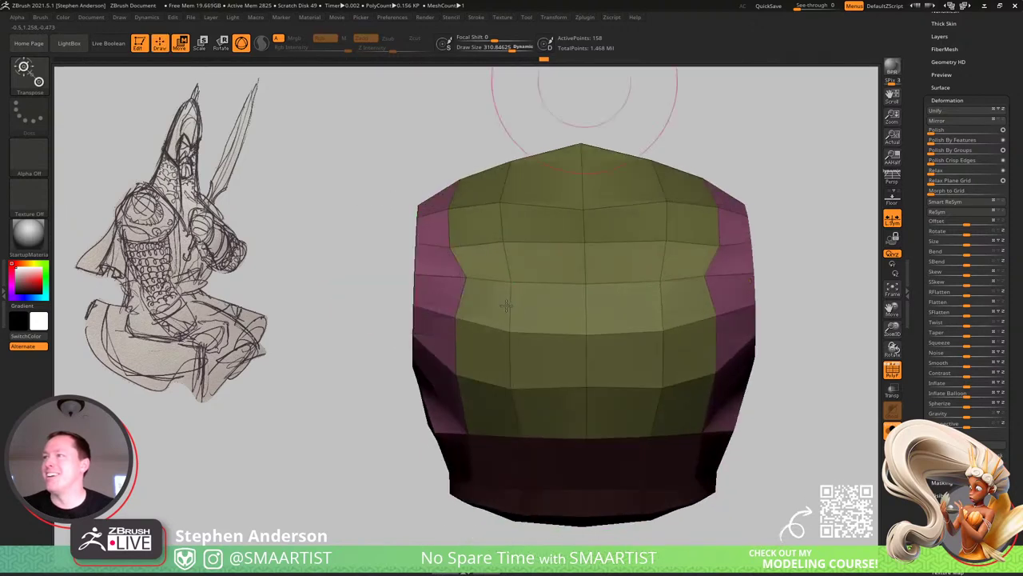
Set the Draw Size to about 148, adjust the polygon edge beside the armhole, and smooth the area around it.
mouse_move(438, 234)
right_mouse_down()
mouse_move(469, 236)
mouse_move(373, 144)
right_mouse_up()
key("s")
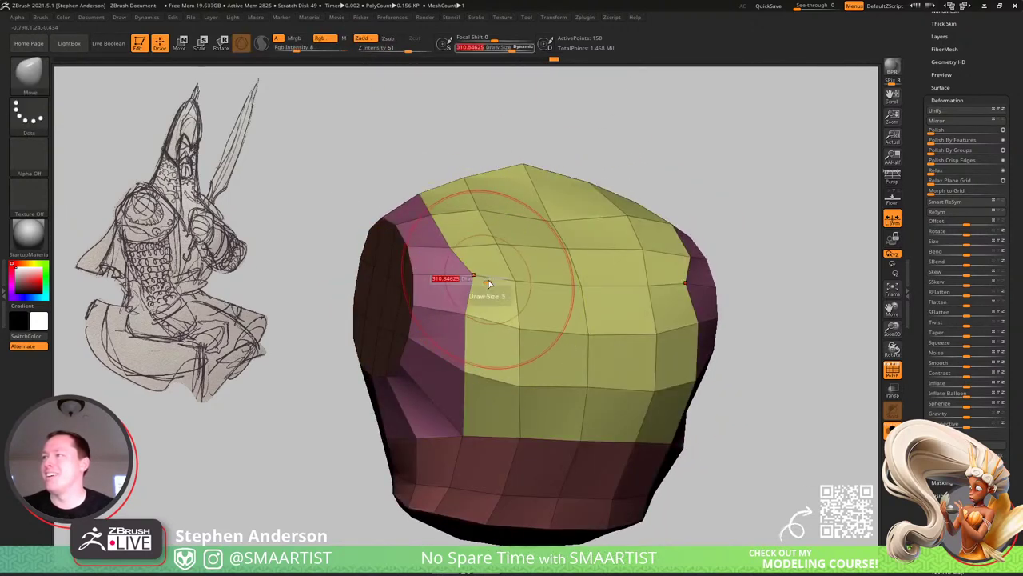
left_click_drag(479, 284, 478, 284)
left_click_drag(473, 277, 454, 242)
mouse_move(445, 220)
right_mouse_down()
mouse_move(474, 261)
mouse_move(472, 319)
mouse_move(495, 334)
mouse_move(425, 350)
right_mouse_up()
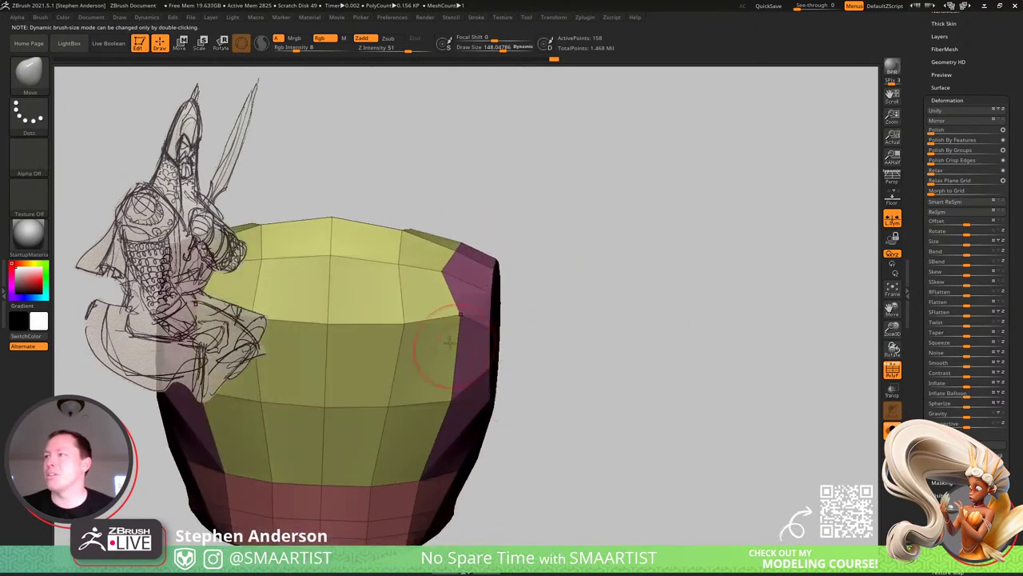
key("shift")
left_click_drag(435, 269, 440, 280, "shift")
mouse_move(448, 336)
right_mouse_down()
mouse_move(400, 302)
mouse_move(431, 308)
right_mouse_up()
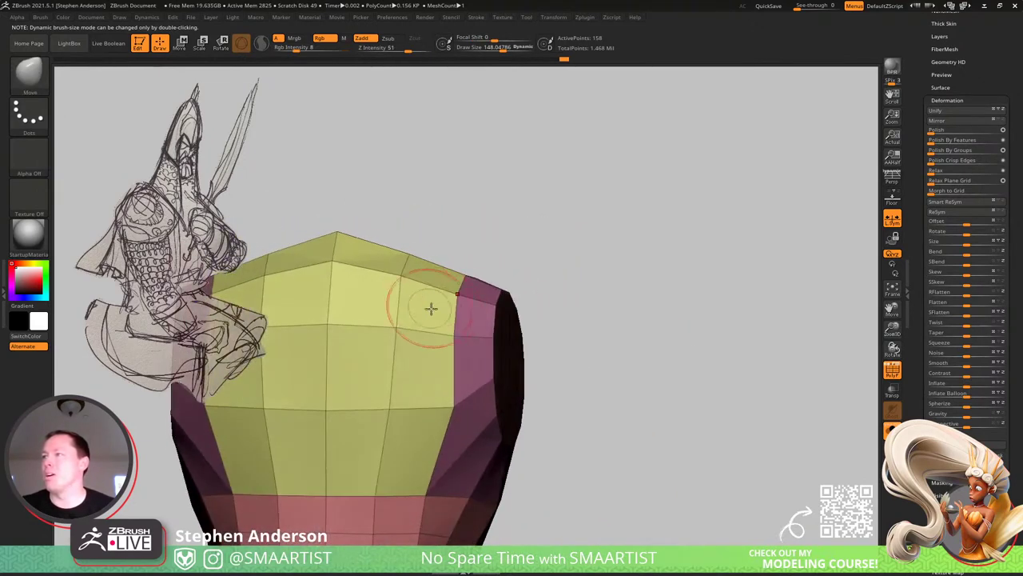
Smooth the tunic's polygons in front of and behind the lower part of the armhole.
mouse_move(505, 279)
right_mouse_down()
mouse_move(596, 249)
mouse_move(640, 315)
mouse_move(742, 251)
right_mouse_up()
key("ctrl")
left_click_drag(775, 218, 780, 279, "ctrl")
mouse_move(779, 279)
right_mouse_down("ctrl")
mouse_move(688, 247)
mouse_move(571, 228)
mouse_move(522, 250)
right_mouse_up("ctrl")
right_click_drag(523, 250, 578, 328, "ctrl")
right_click(578, 328)
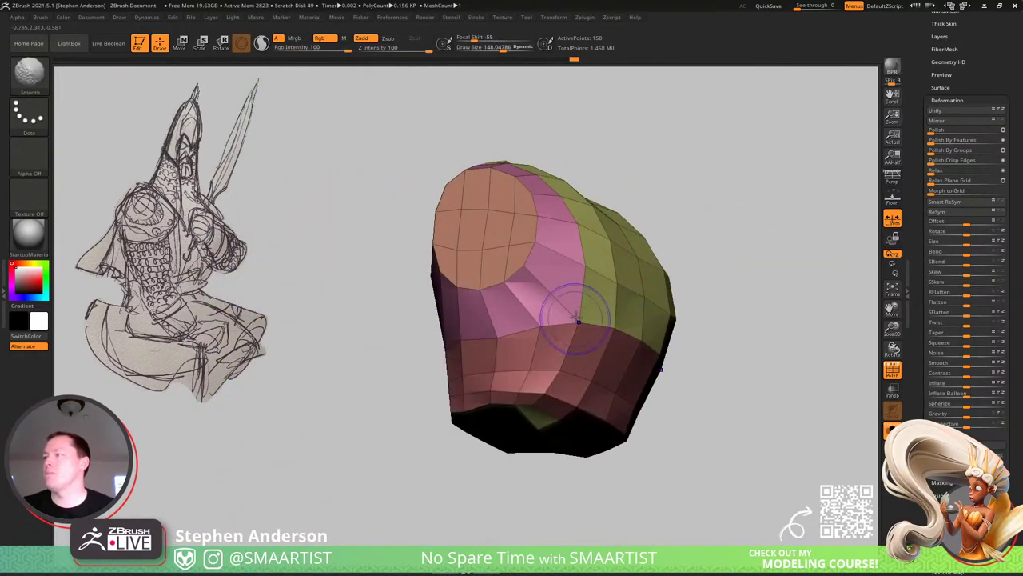
mouse_move(577, 321)
left_mouse_down("shift")
mouse_move(580, 278)
mouse_move(555, 310)
left_mouse_up("shift")
right_click_drag(474, 333, 443, 339)
mouse_move(379, 304)
left_mouse_down("shift")
mouse_move(356, 350)
mouse_move(360, 302)
left_mouse_up("shift")
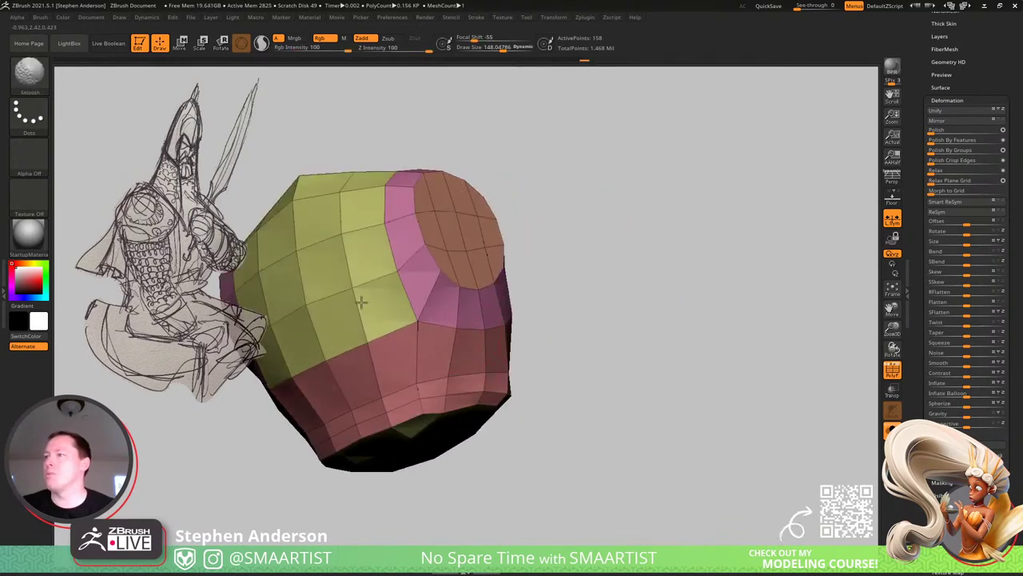
Set the Draw Size to about 264 and push the tunic's back contour inward with the Move brush.
right_click_drag(383, 280, 360, 310)
key("s")
left_click_drag(357, 312, 369, 317)
right_click_drag(369, 317, 371, 328)
left_click_drag(369, 328, 381, 328)
left_click_drag(368, 285, 376, 286)
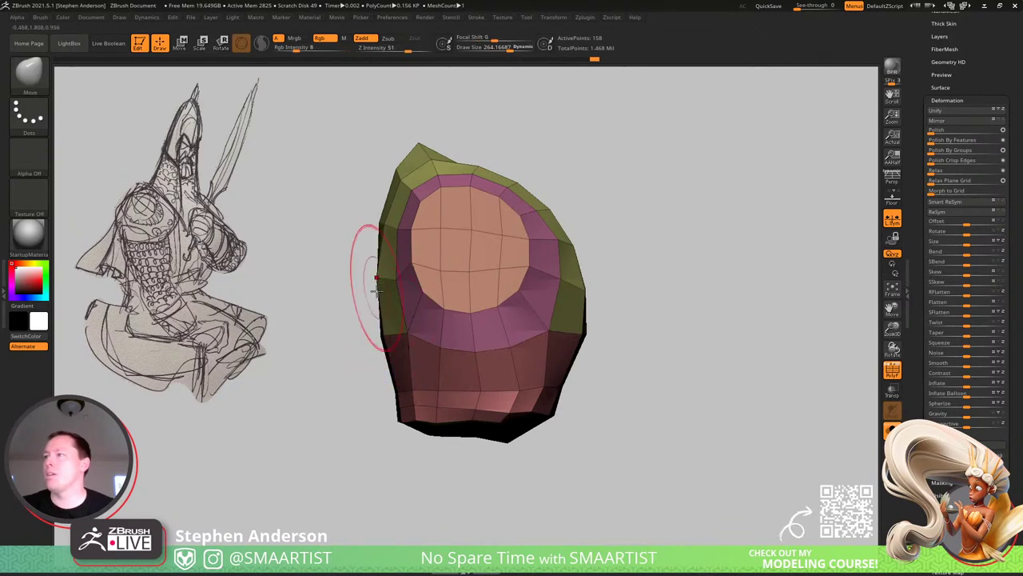
left_click_drag(378, 340, 383, 335)
left_click_drag(373, 277, 375, 277)
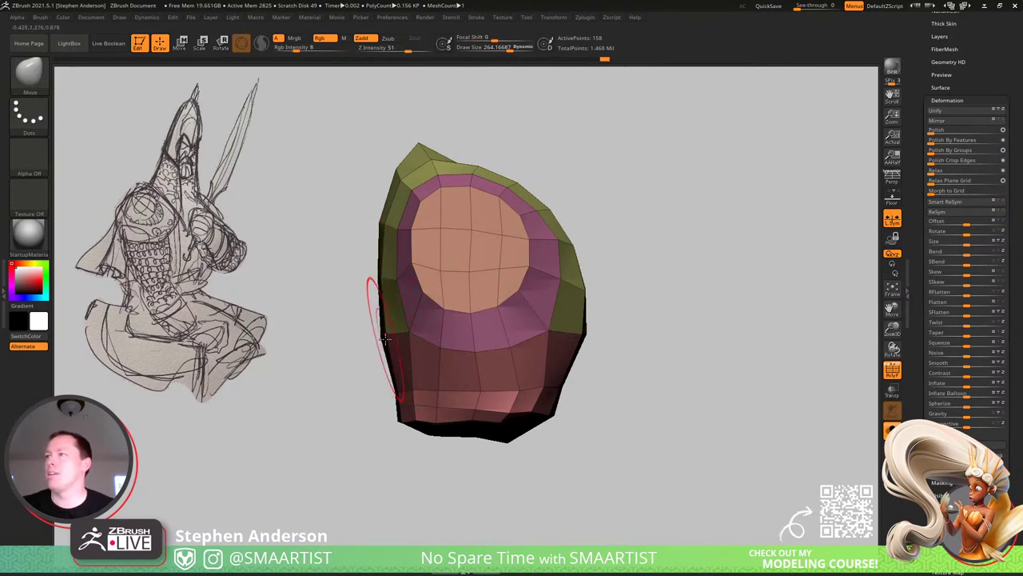
Nudge the tunic's lower back contour slightly further inward with the Move brush.
left_click_drag(376, 339, 388, 337)
right_click_drag(475, 336, 600, 297)
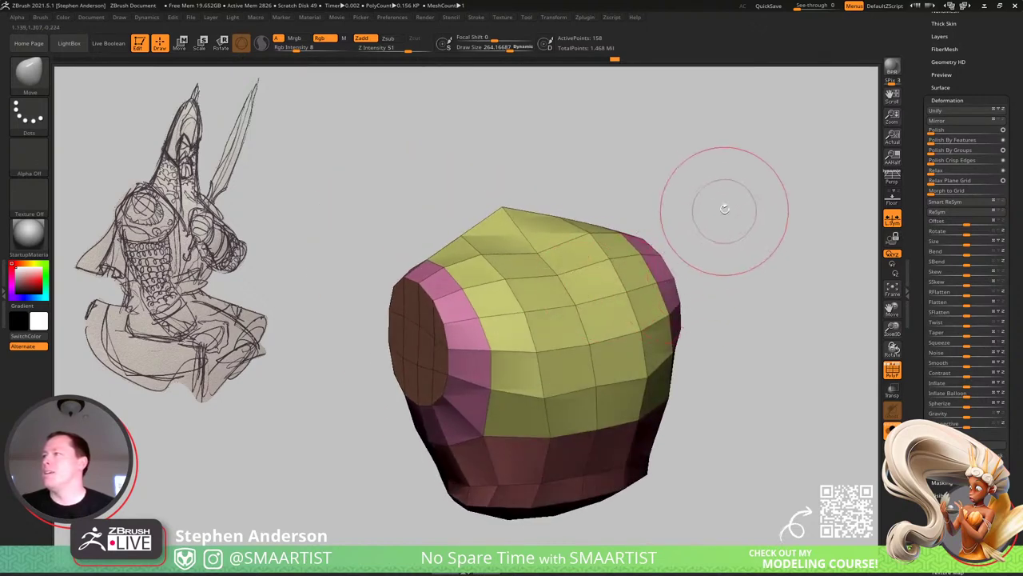
right_click_drag(722, 206, 719, 236)
Switch to the ZModeler brush and mark the central polygons of the tunic's upper chest as a temporary polygroup.
key("b")
key("z")
key("m")
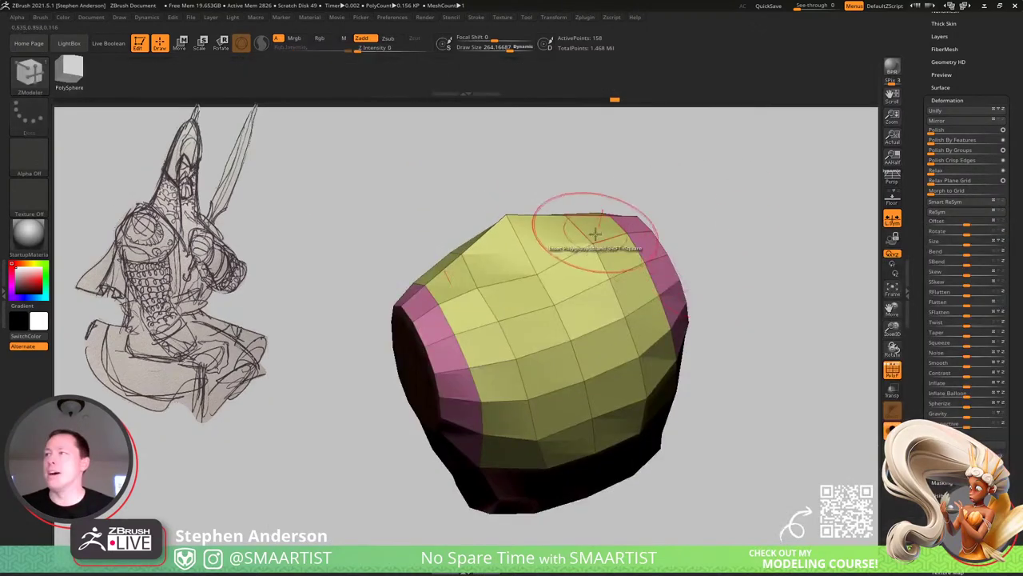
mouse_move(503, 262)
right_mouse_down()
mouse_move(525, 275)
mouse_move(500, 264)
right_mouse_up()
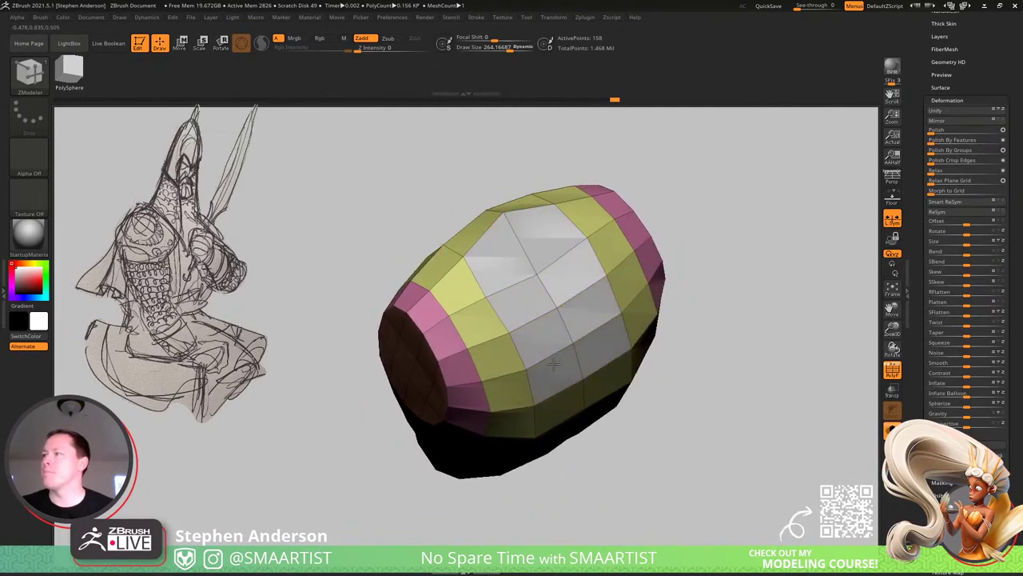
right_click_drag(563, 400, 554, 285)
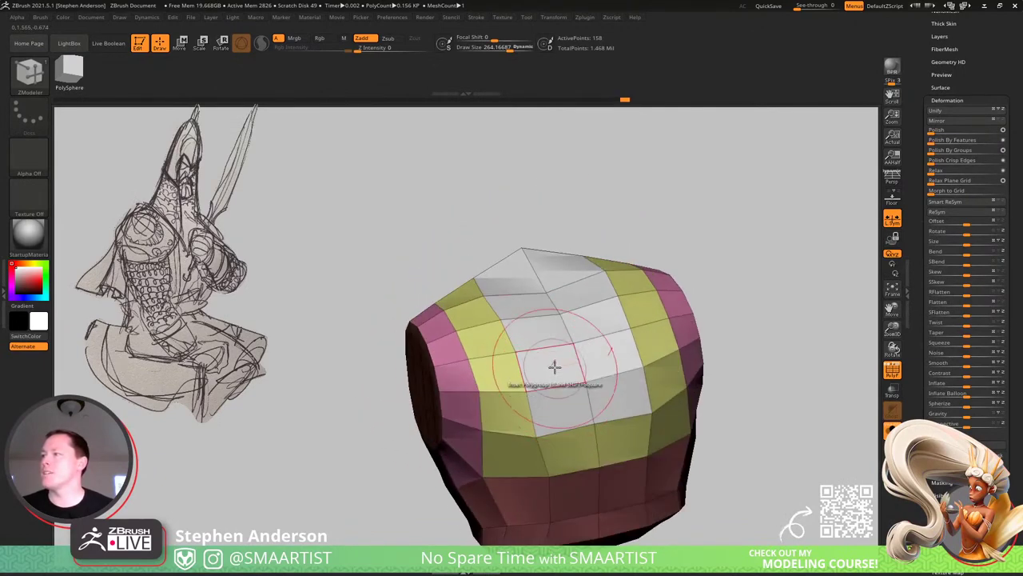
Isolate the marked chest polygons, invert the visibility to hide them, and open the tunic's Geometry settings.
left_click(572, 346, "ctrl+shift")
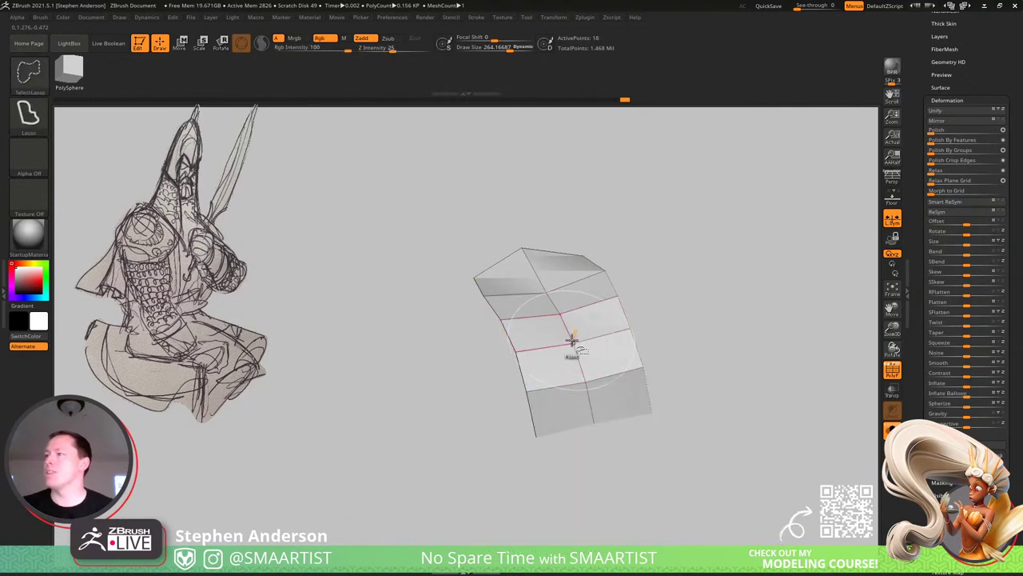
left_click(572, 347, "ctrl+shift")
left_click_drag(994, 85, 999, 132)
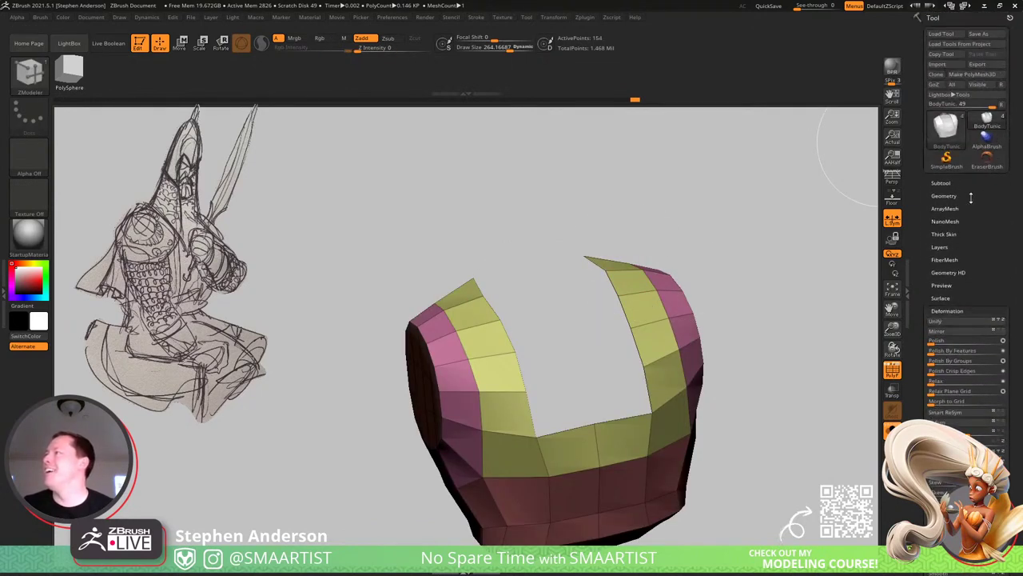
left_click(948, 196)
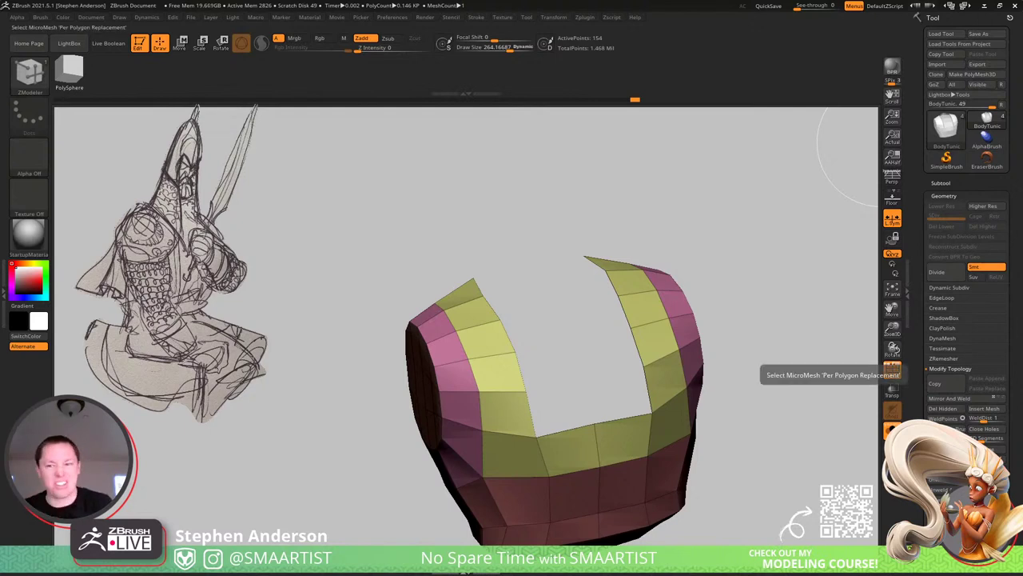
Mark the tunic's underside polygons and the central strip up its front as a temporary polygroup with ZModeler.
right_click_drag(566, 430, 578, 254, "alt")
mouse_move(575, 470)
right_mouse_down("alt")
mouse_move(589, 361)
mouse_move(580, 301)
right_mouse_up("alt")
left_click_drag(576, 363, 529, 365, "alt")
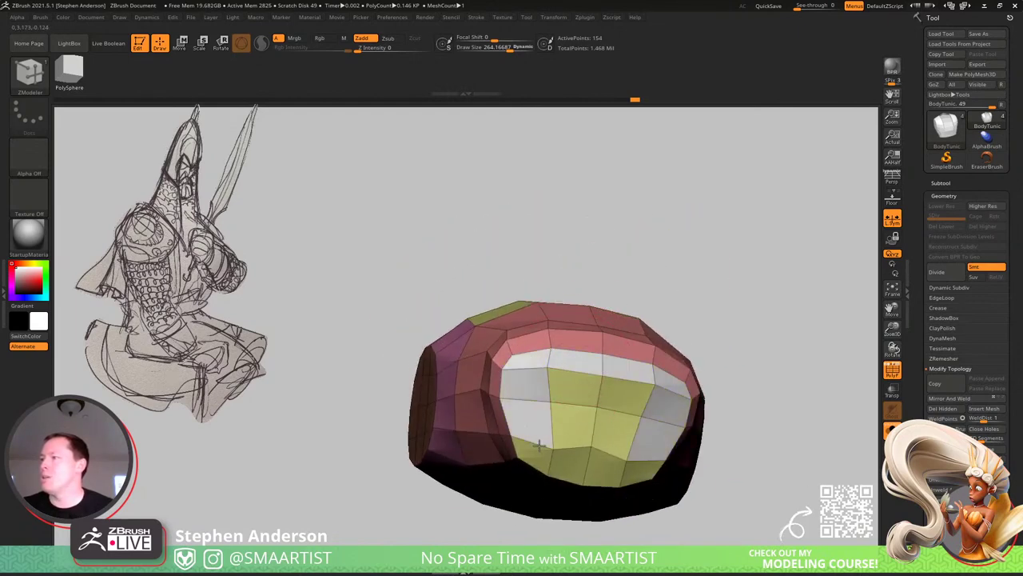
right_click_drag(608, 407, 605, 440)
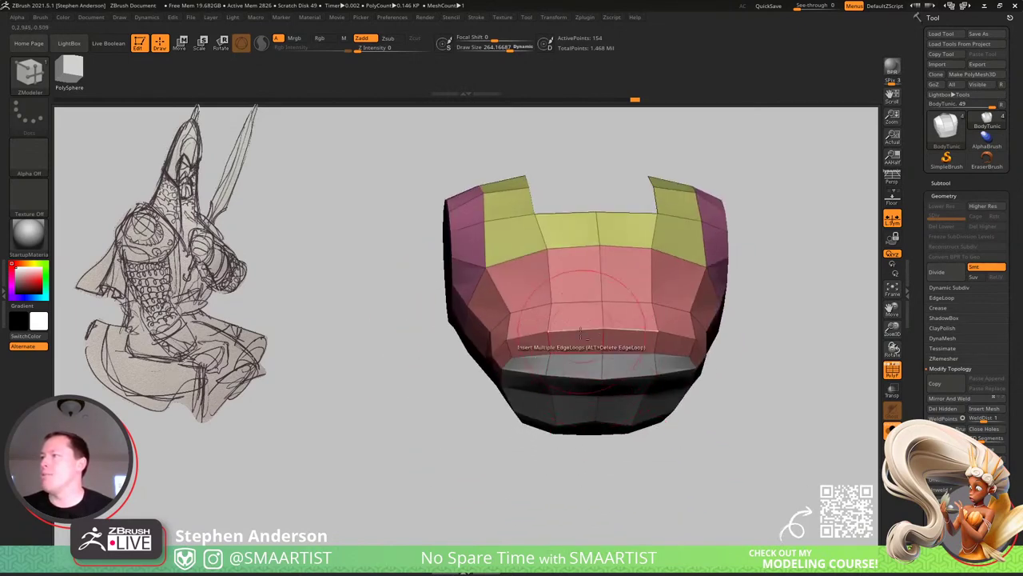
left_click_drag(582, 342, 567, 233, "alt")
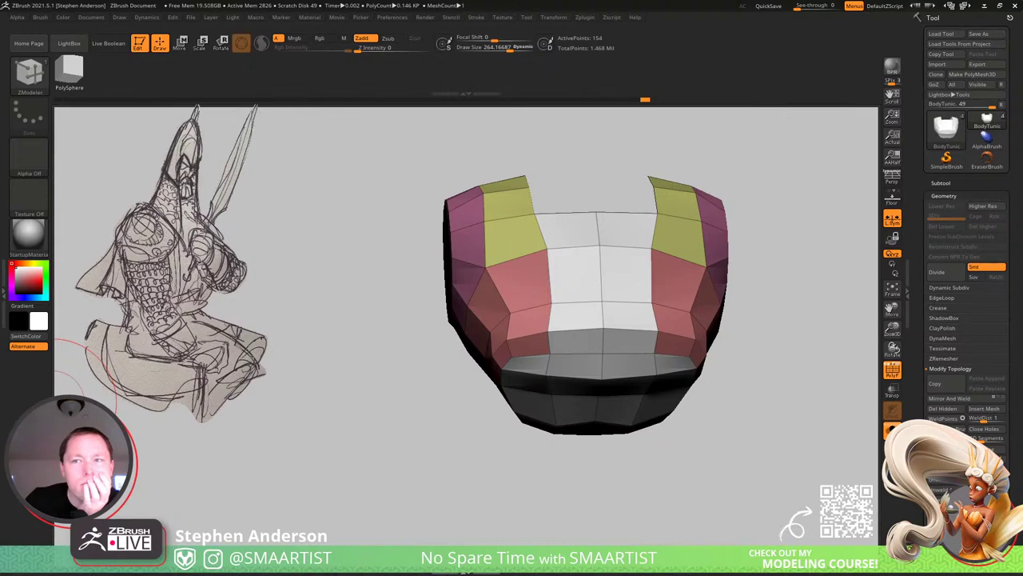
Switch to the web browser and look through the Kung Fu is Dead character concepts on ArtStation down to the Jaykeem sheet.
left_click_drag(0, 72, 619, 0)
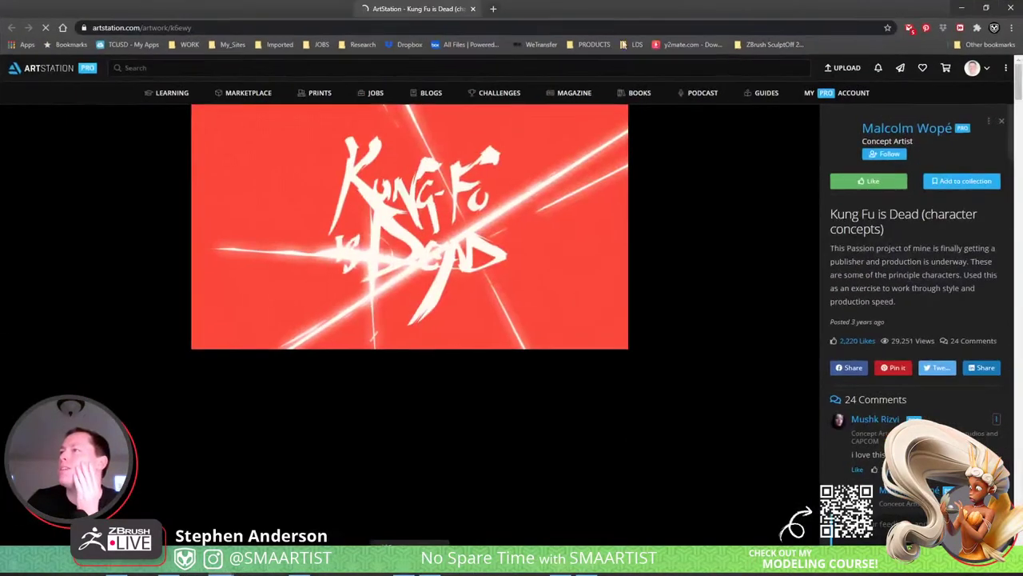
scroll(718, 337, "down", 3)
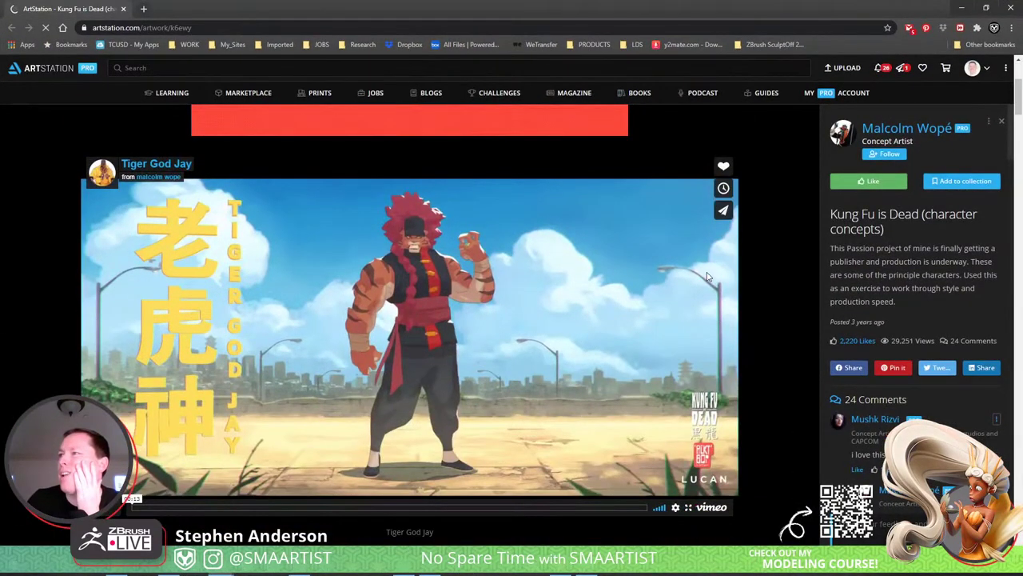
scroll(694, 270, "down", 4)
scroll(695, 270, "down", 10)
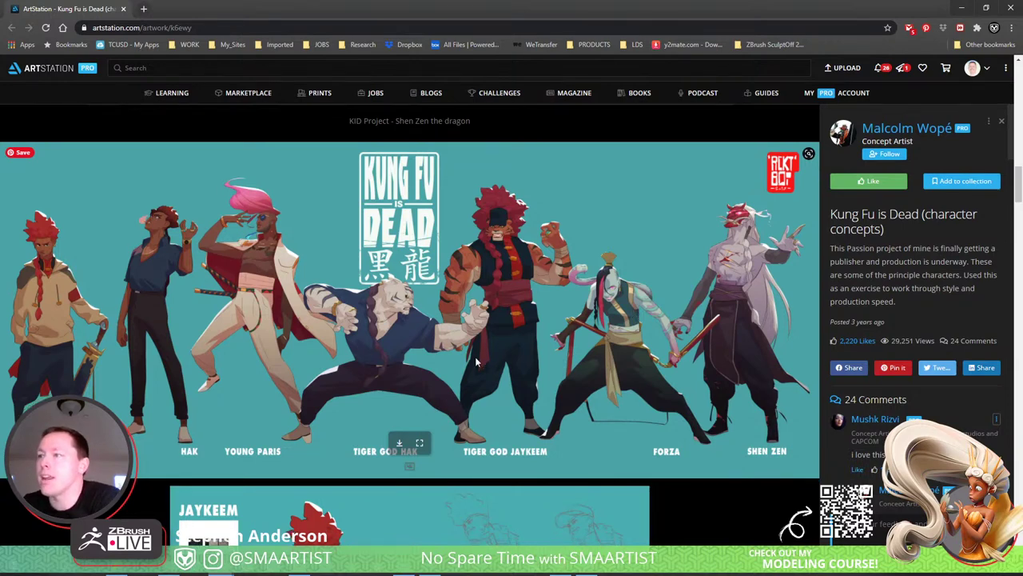
scroll(475, 362, "down", 4)
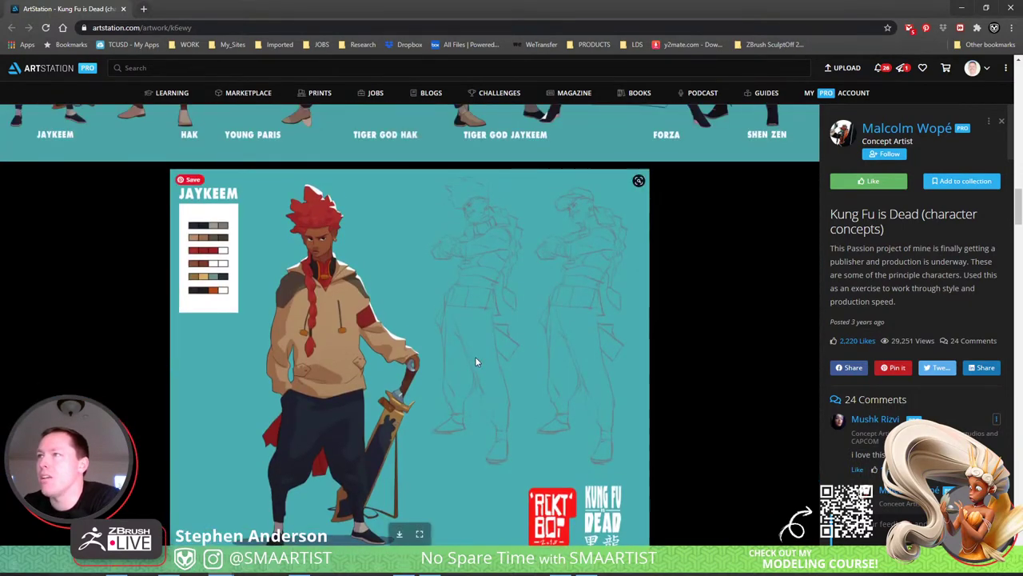
scroll(271, 217, "down", 1)
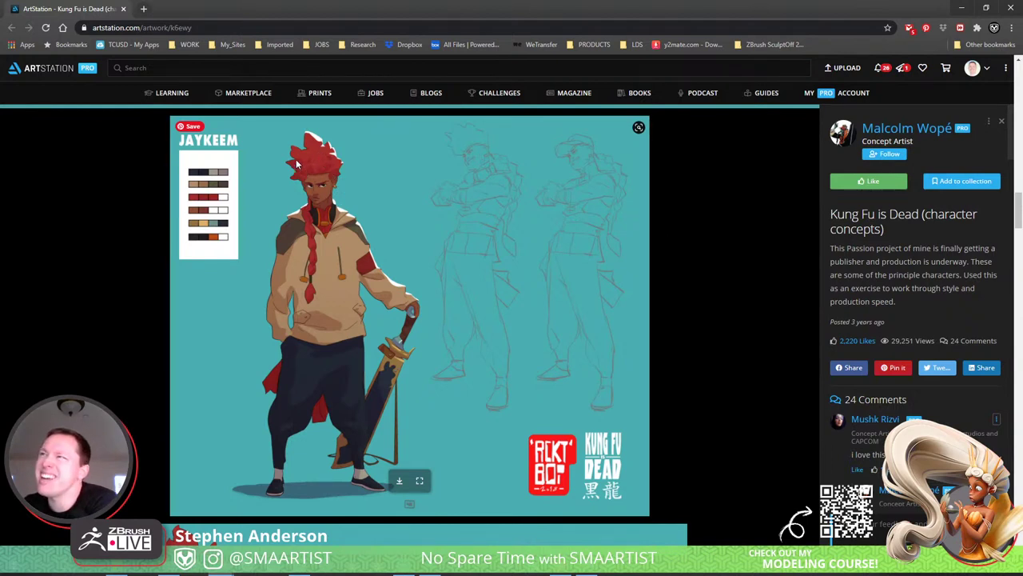
Open YouTube in a new browser tab and look through the Pixologic ZBrush channel's playlists for the stream recording.
left_click(143, 8)
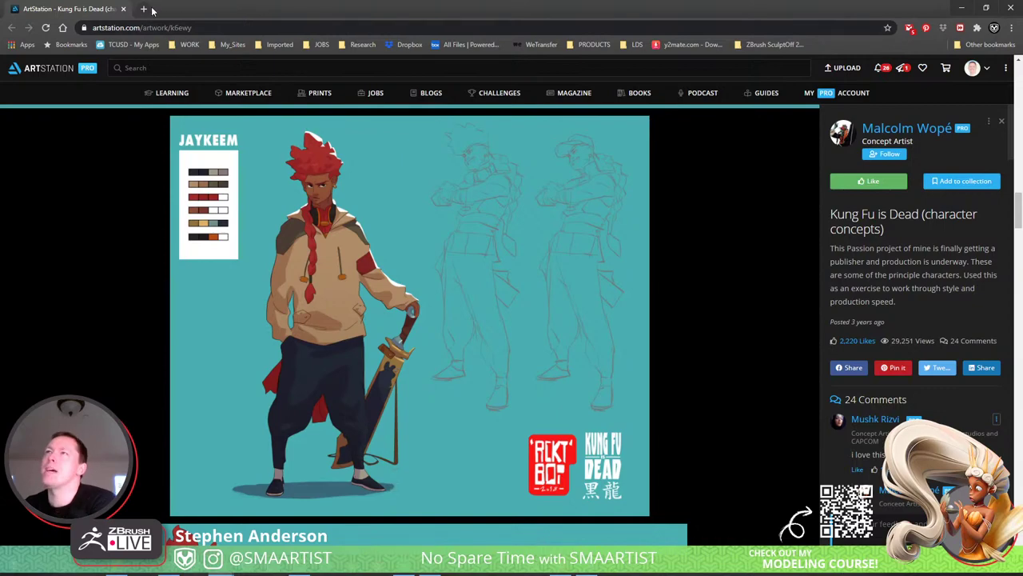
type("you")
key("Return")
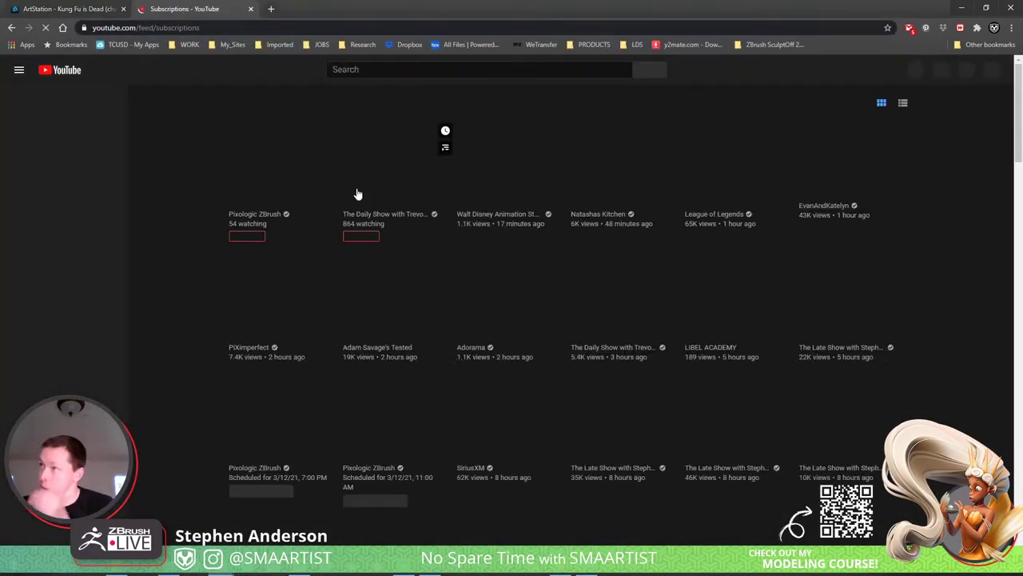
left_click(259, 216)
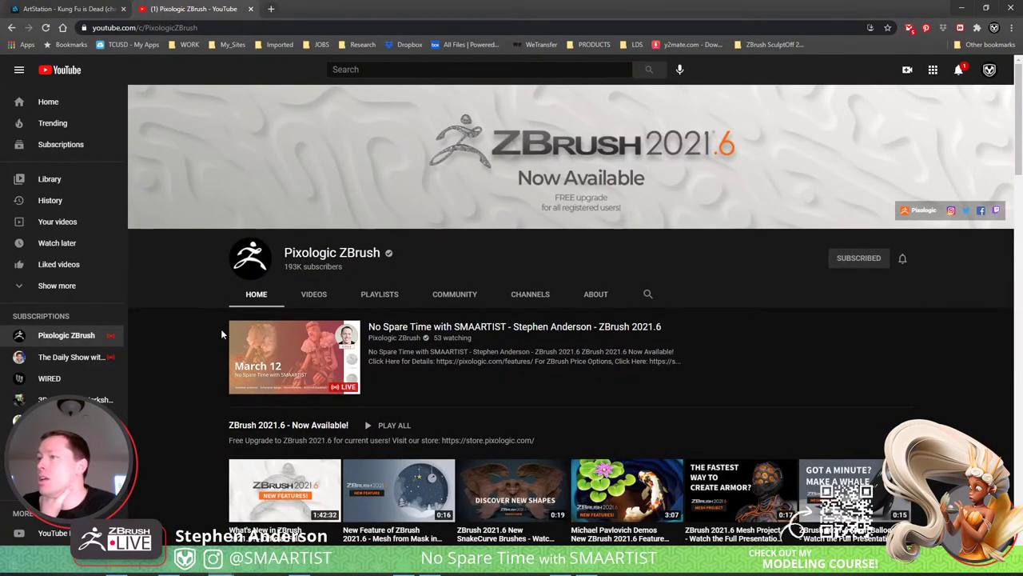
left_click(381, 299)
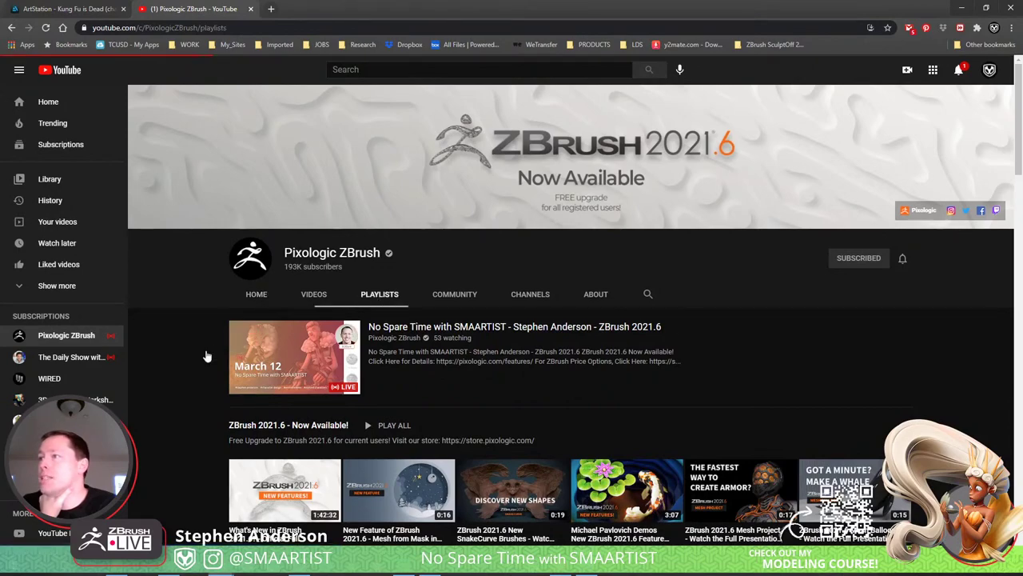
scroll(200, 351, "down", 2)
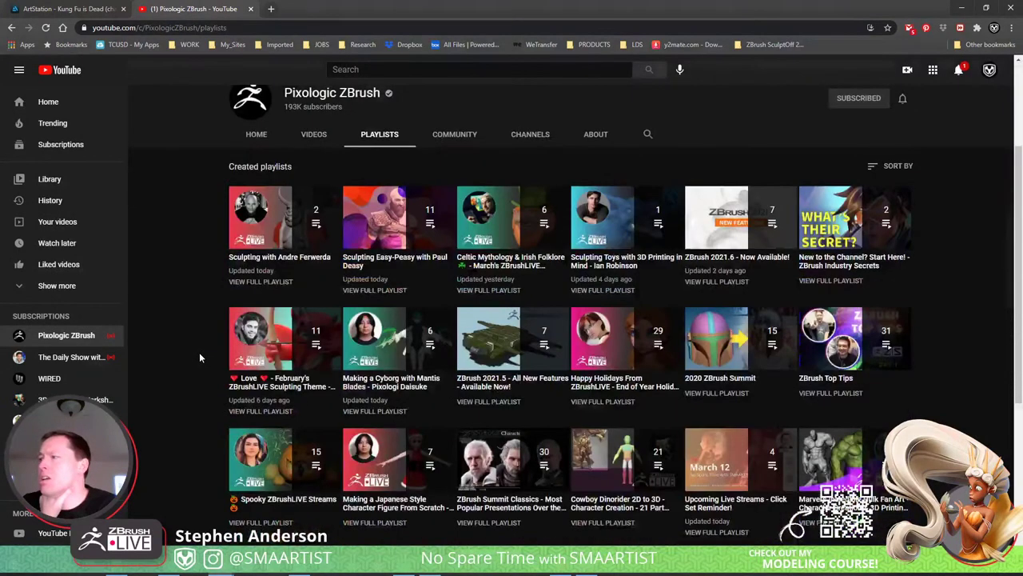
scroll(200, 357, "down", 3)
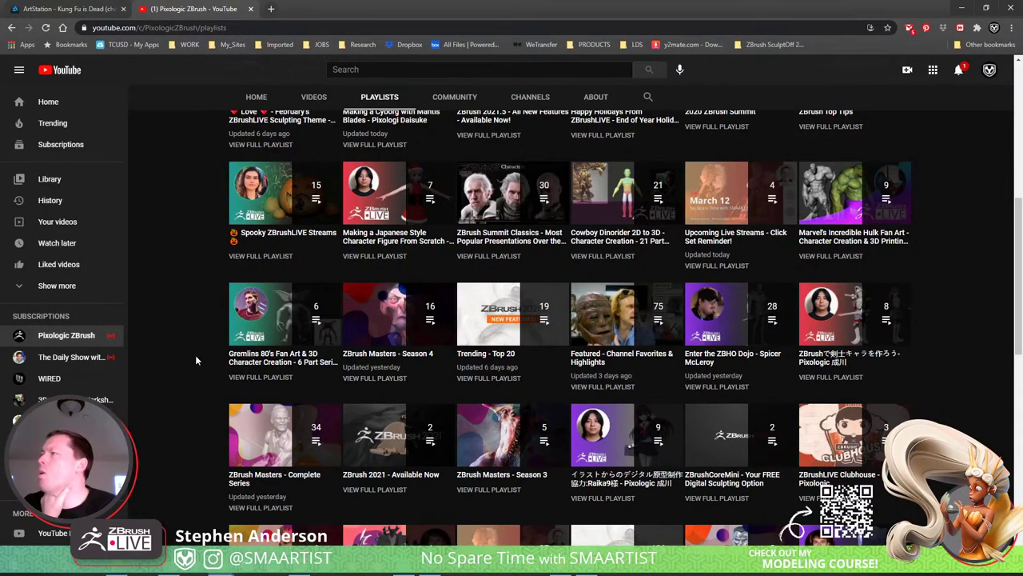
scroll(196, 355, "down", 1)
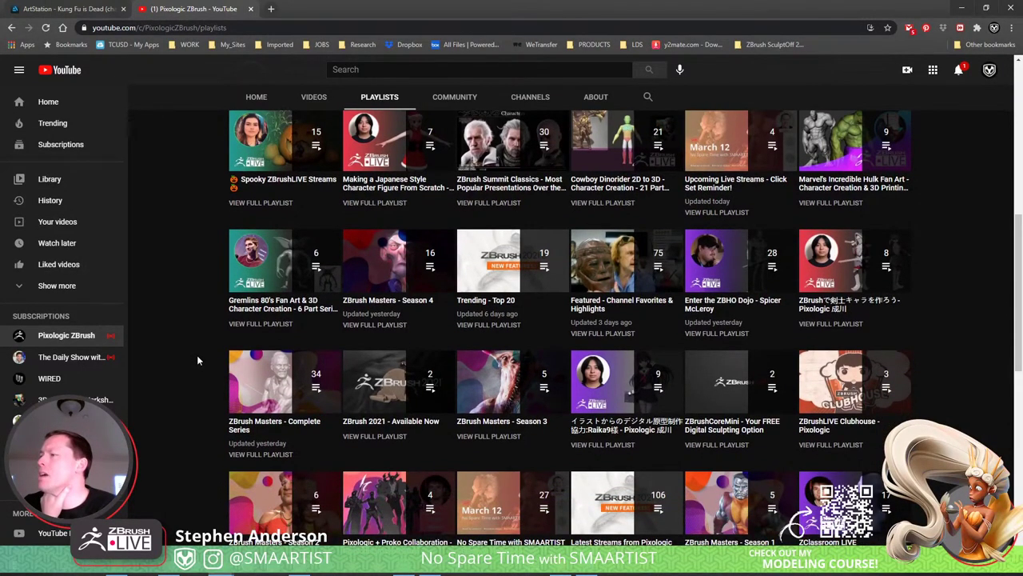
scroll(197, 354, "up", 5)
Go to the signed-in account's own channel, browse its past live streams, and open the No Spare Time with SMAARTIST recording showing hair concepts.
left_click(989, 70)
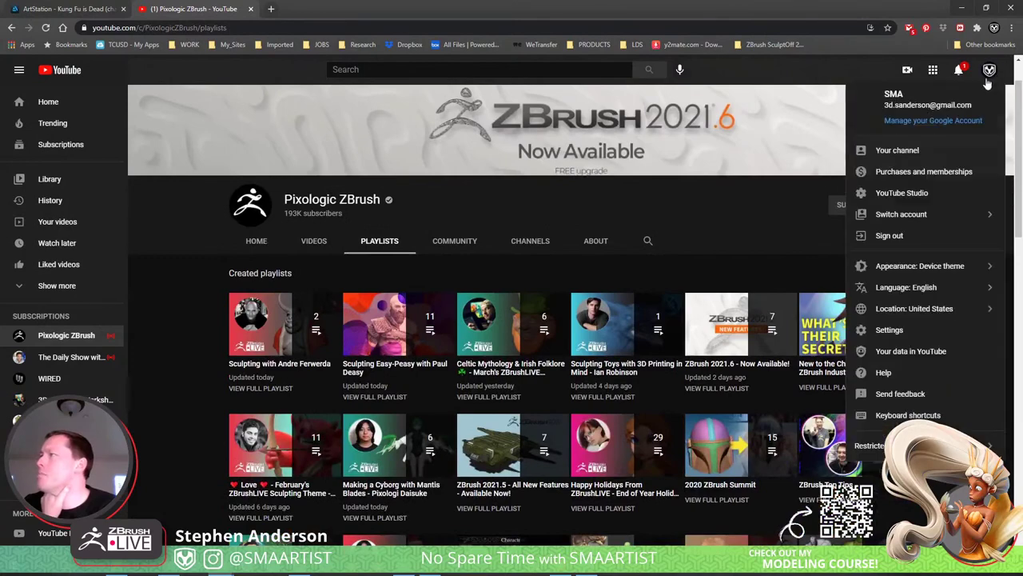
left_click(904, 151)
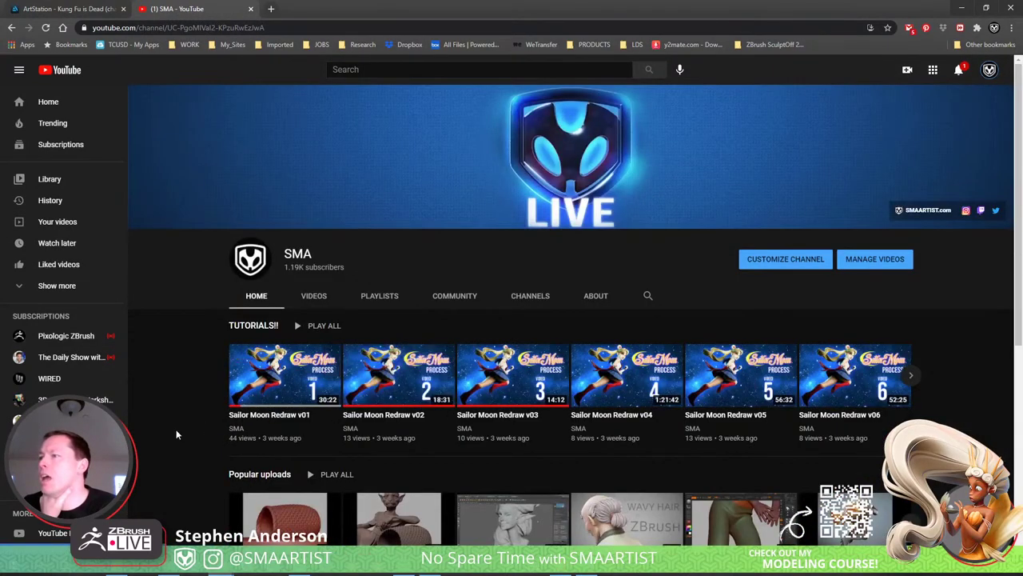
scroll(178, 434, "down", 3)
scroll(181, 424, "down", 1)
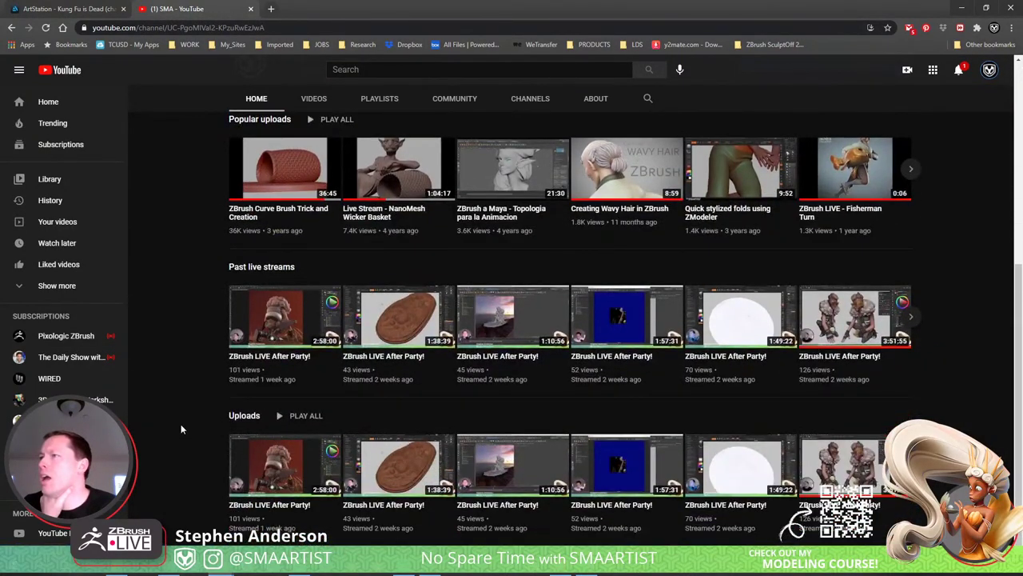
left_click(261, 266)
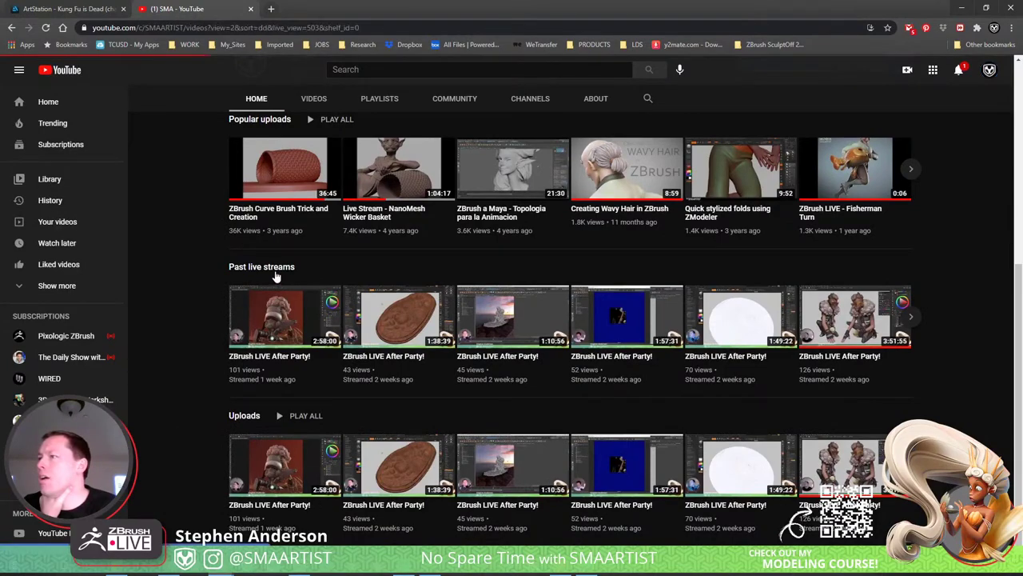
scroll(192, 284, "down", 10)
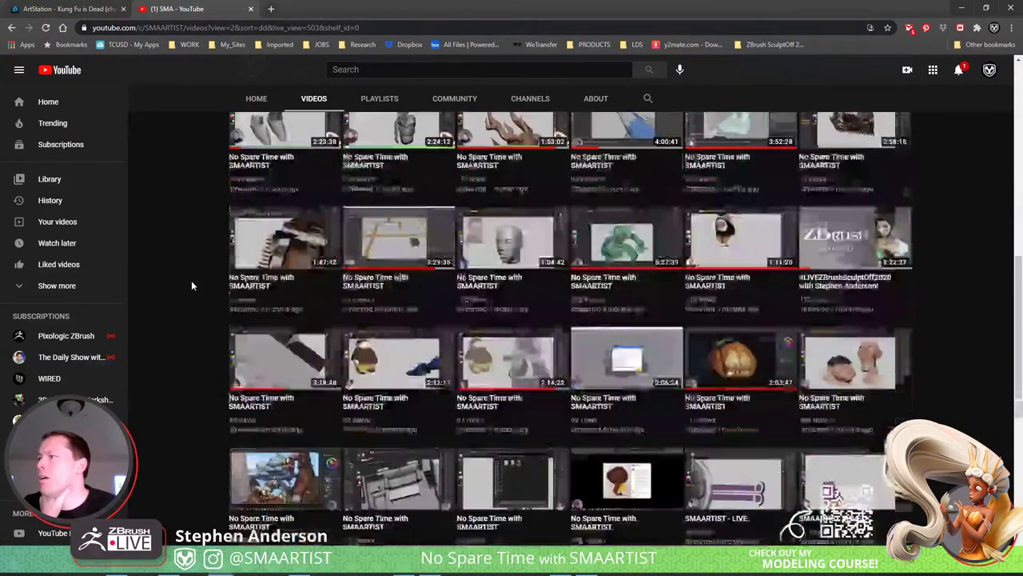
scroll(191, 286, "down", 3)
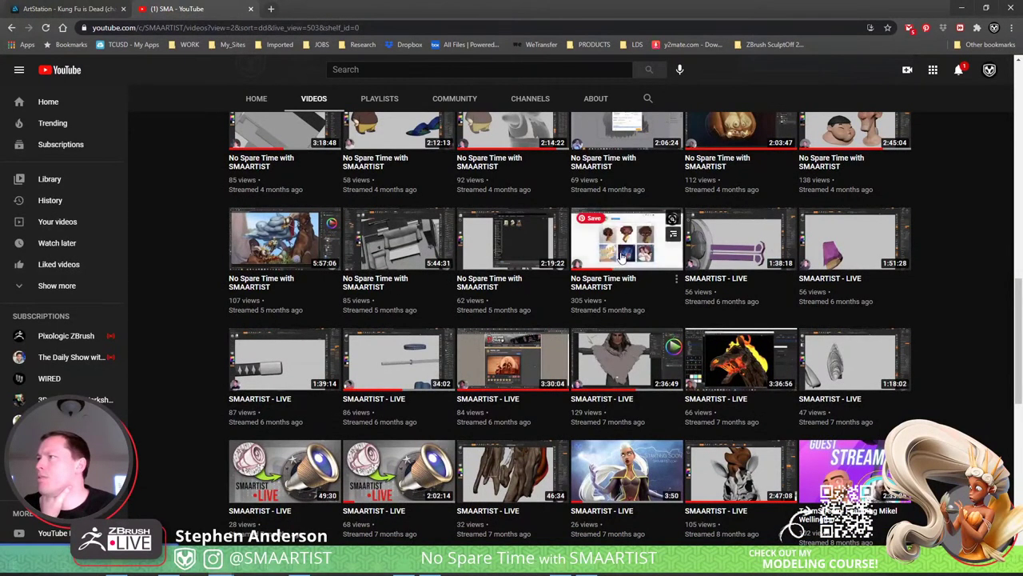
left_click(599, 285)
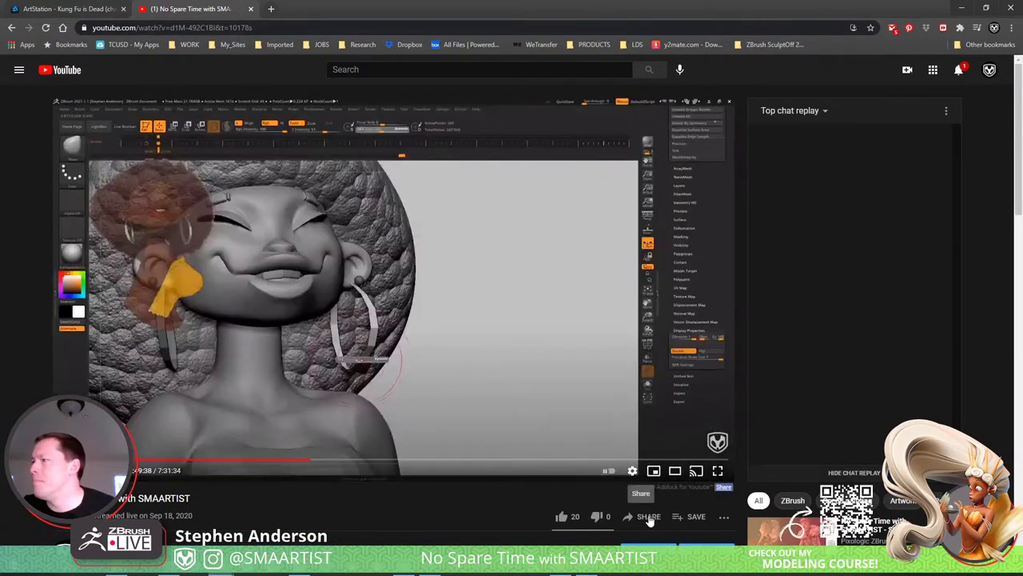
Copy the stream recording's share link and leave the sharing dialog.
left_click(648, 518)
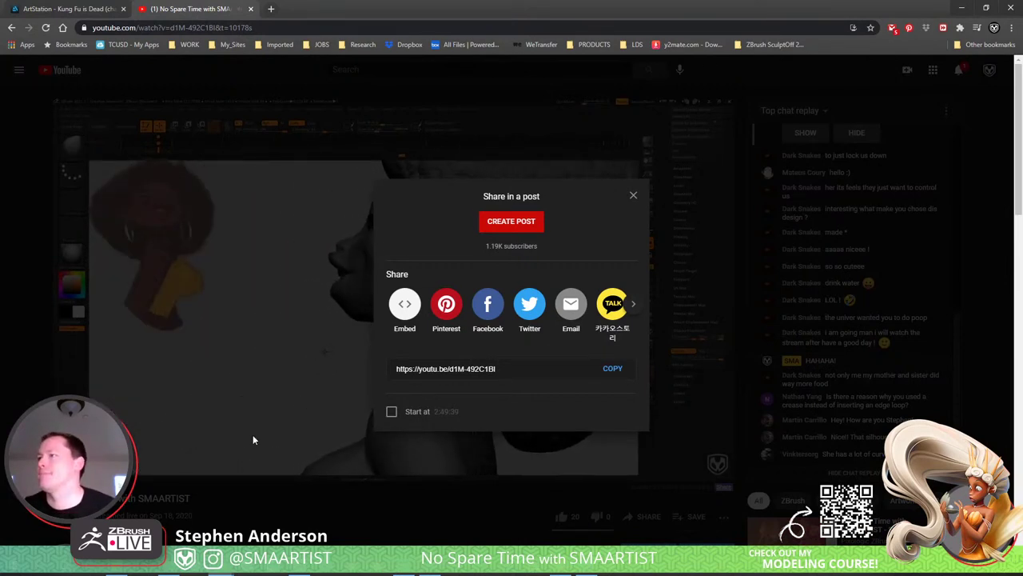
left_click(611, 373)
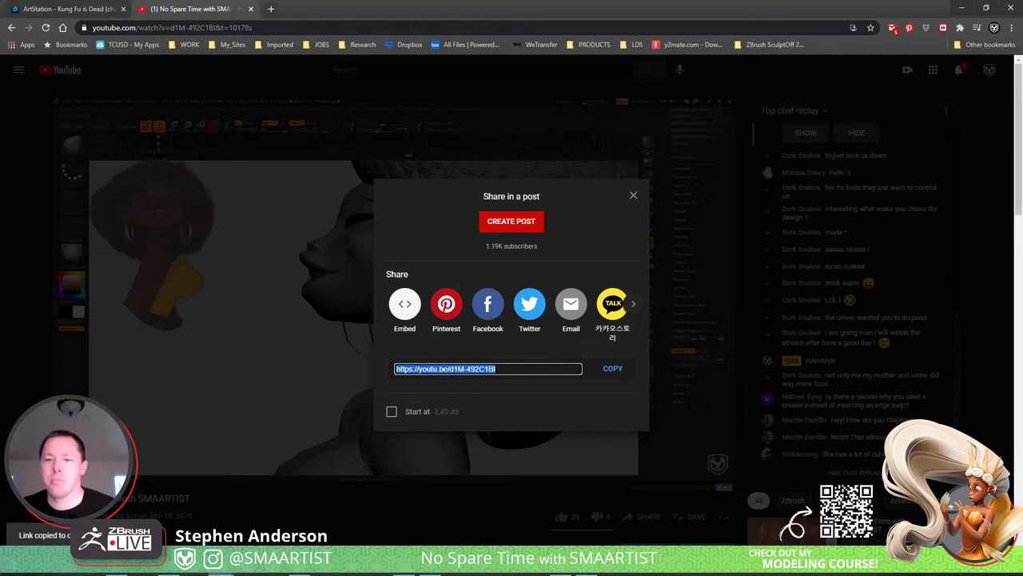
key("alt+Tab")
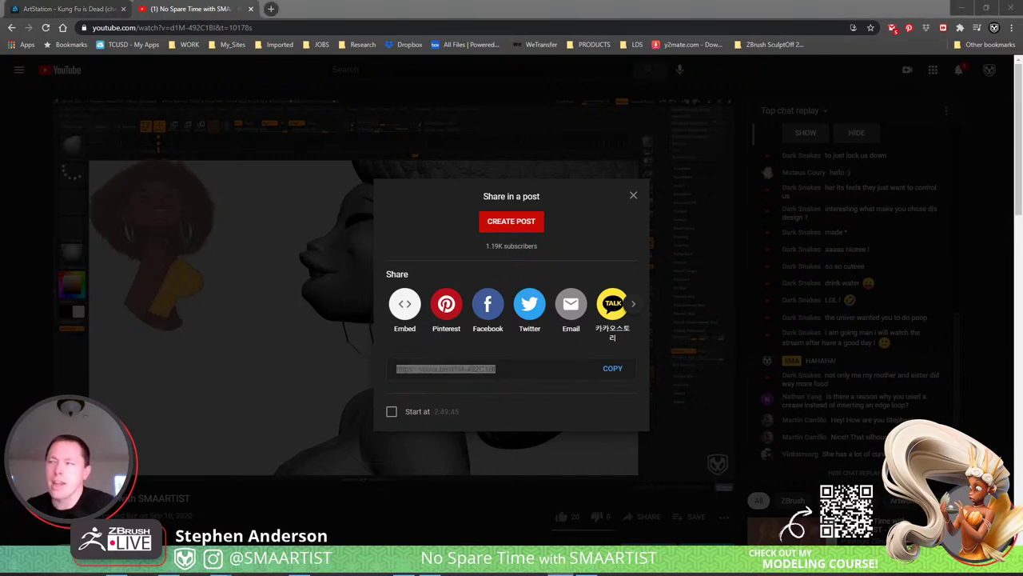
left_click(395, 494)
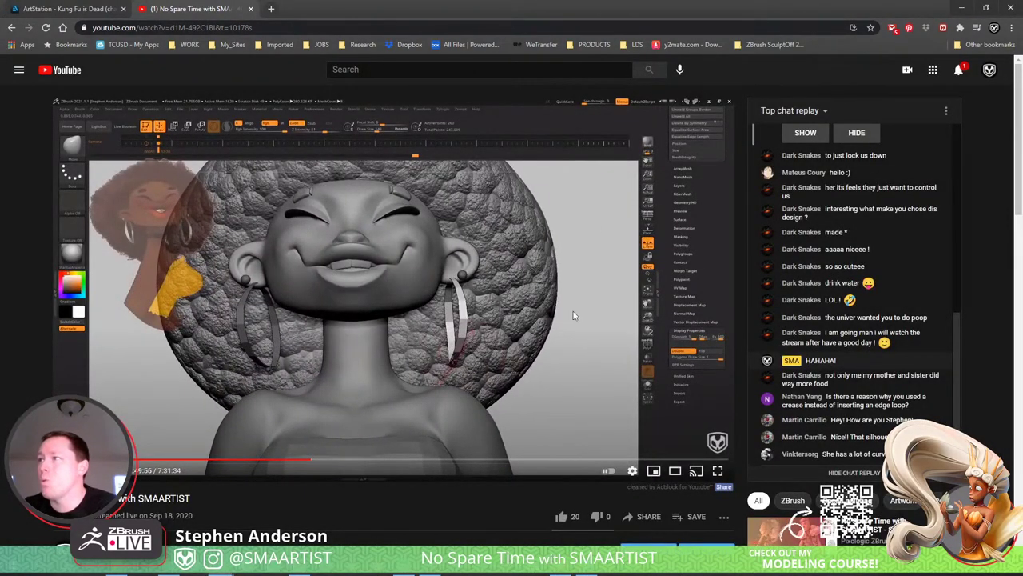
Skip ahead in the stream recording and enlarge the player to theater mode.
left_click(327, 464)
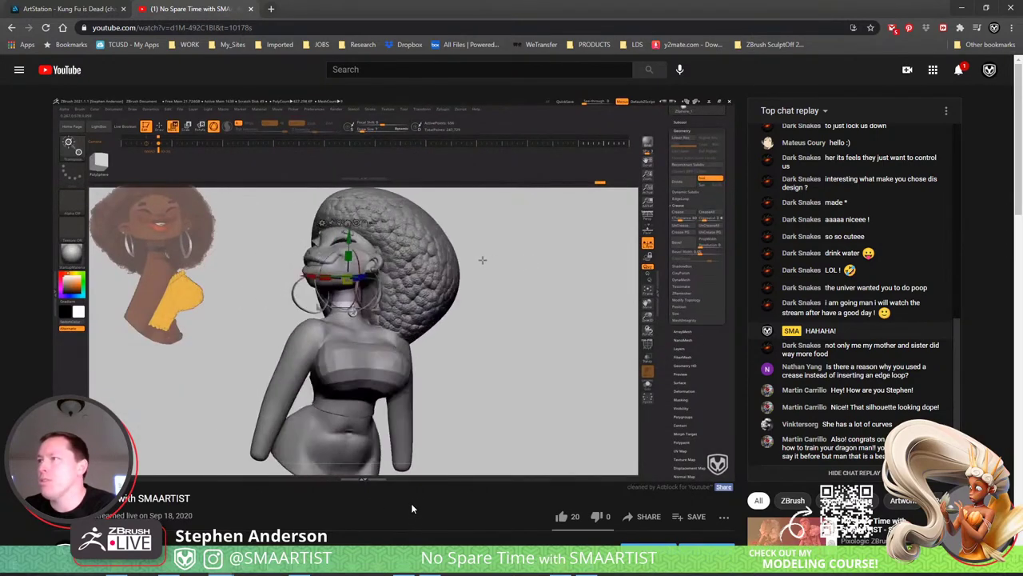
left_click(697, 471)
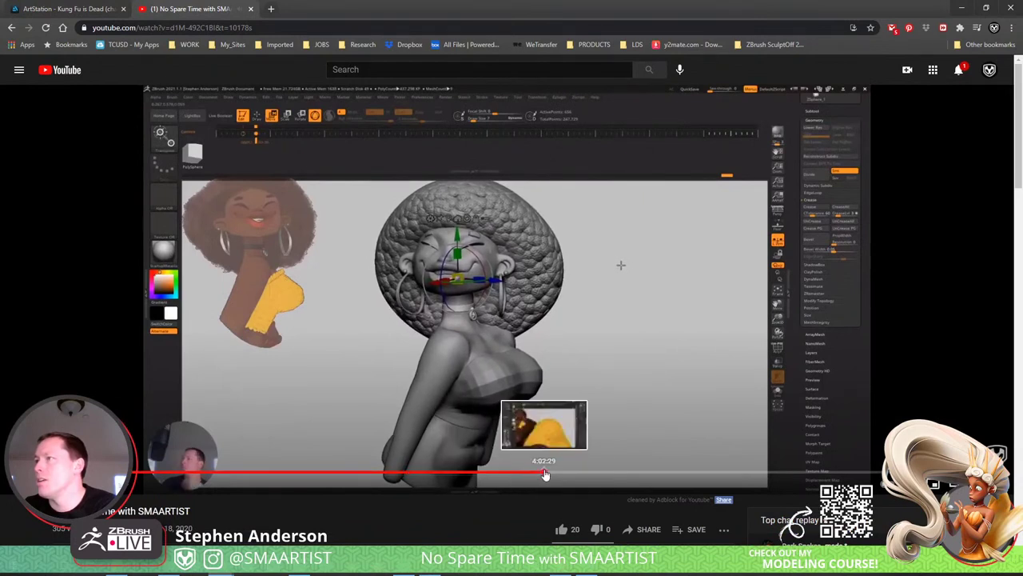
Skip the stream recording ahead to the part where the yellow ruffled top is being sculpted.
left_click(547, 474)
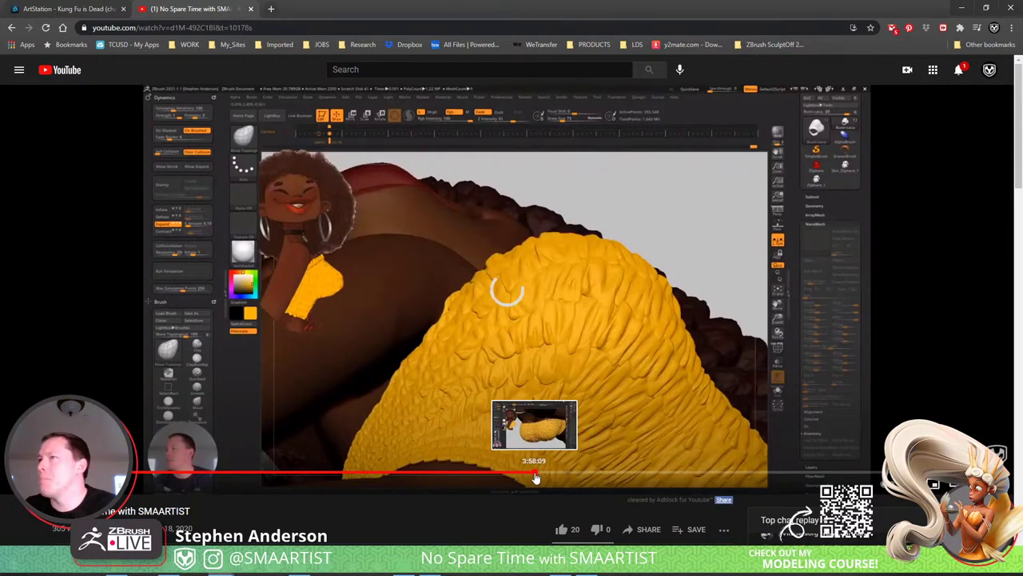
left_click(272, 9)
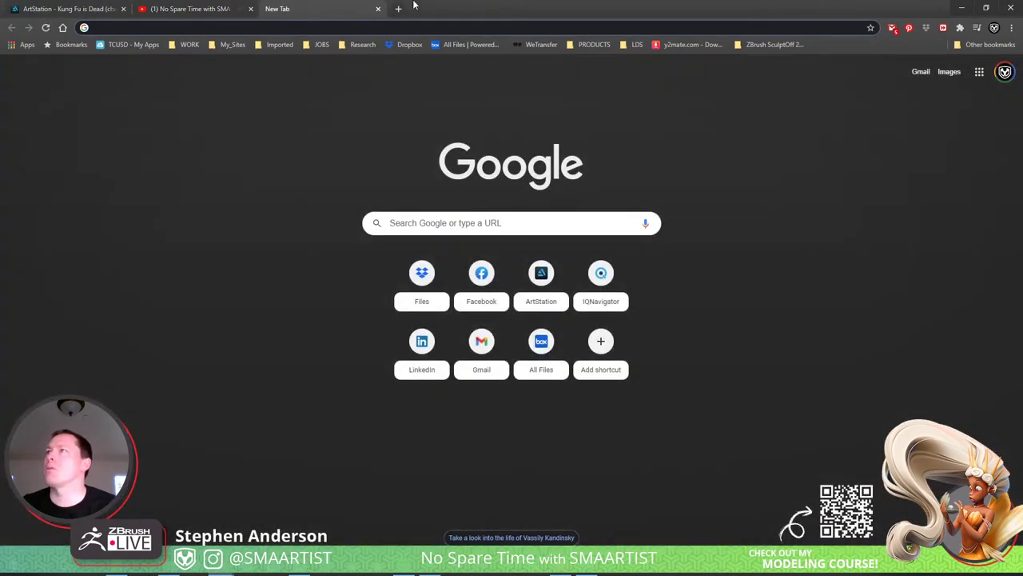
left_click(379, 9)
Open the signed-in artist's full ArtStation portfolio and look through the images of the Mujer y la Piña Colada artwork.
key("ctrl+shift+Tab")
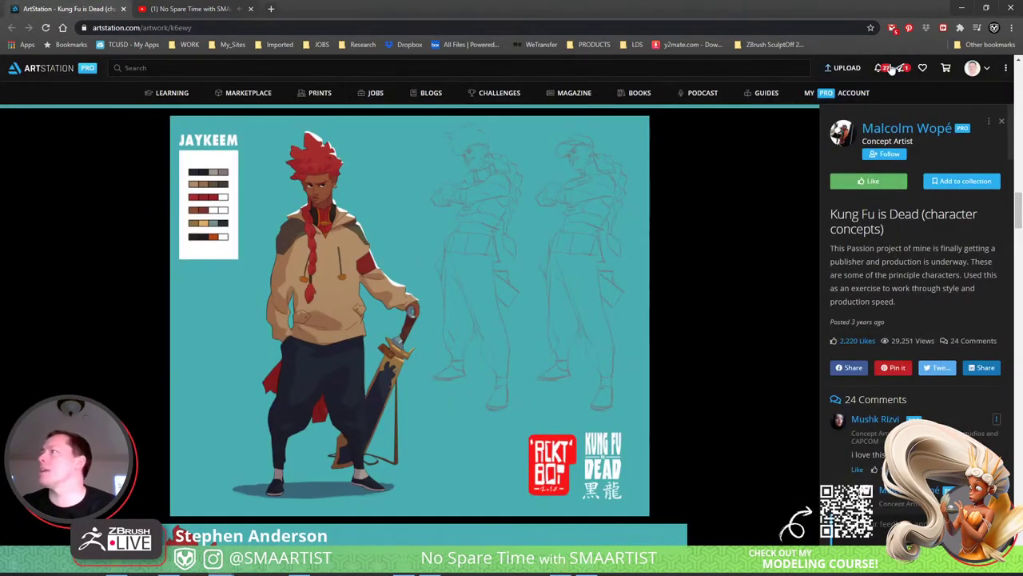
left_click(972, 68)
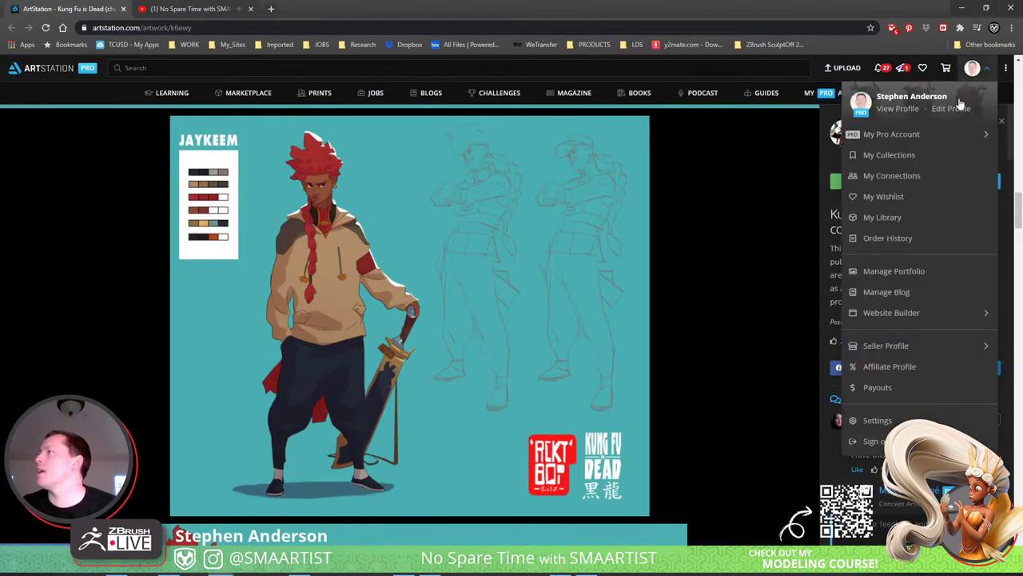
left_click(897, 109)
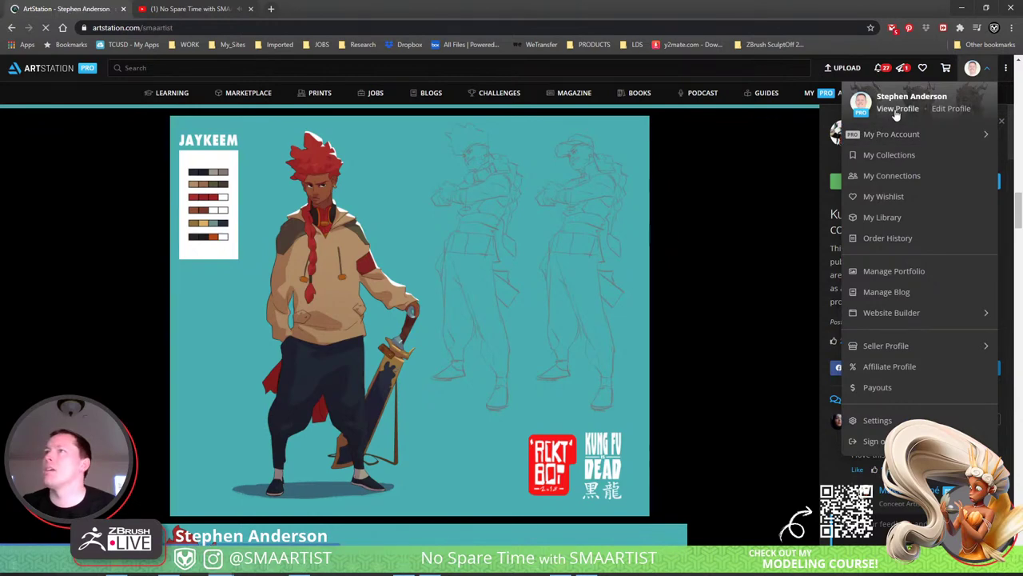
scroll(404, 260, "down", 3)
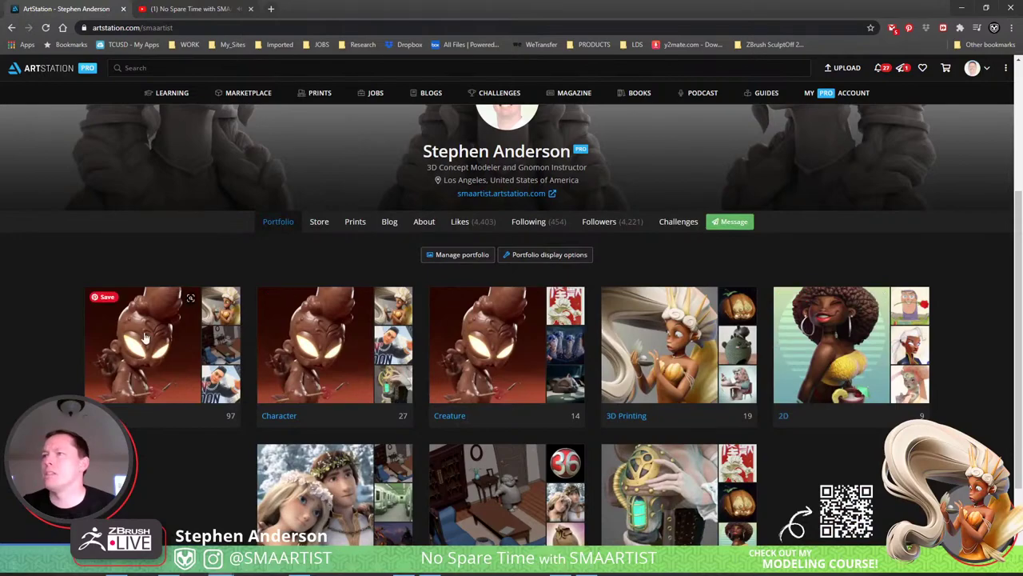
left_click(143, 331)
scroll(303, 386, "down", 2)
scroll(301, 377, "down", 3)
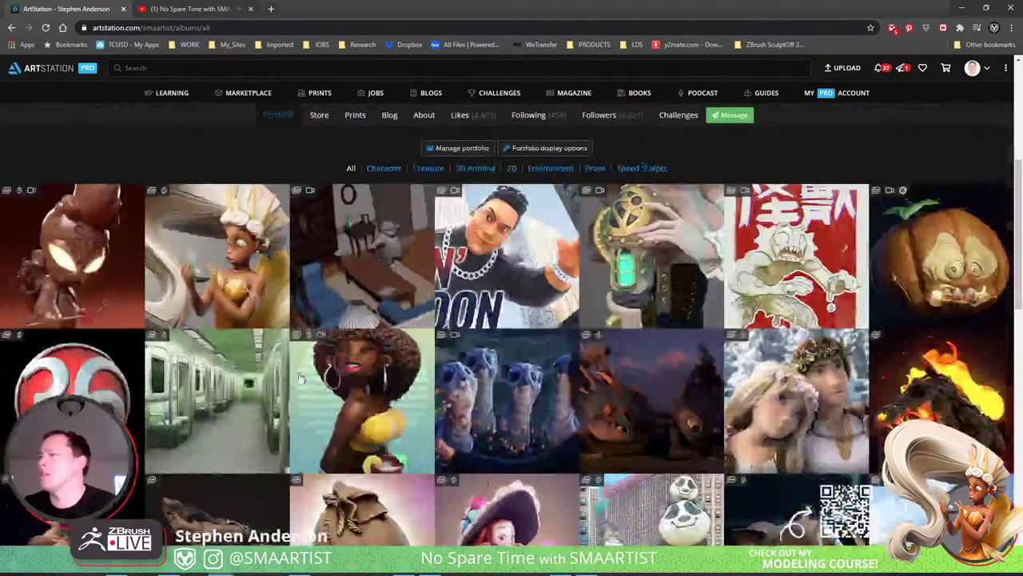
left_click(357, 287)
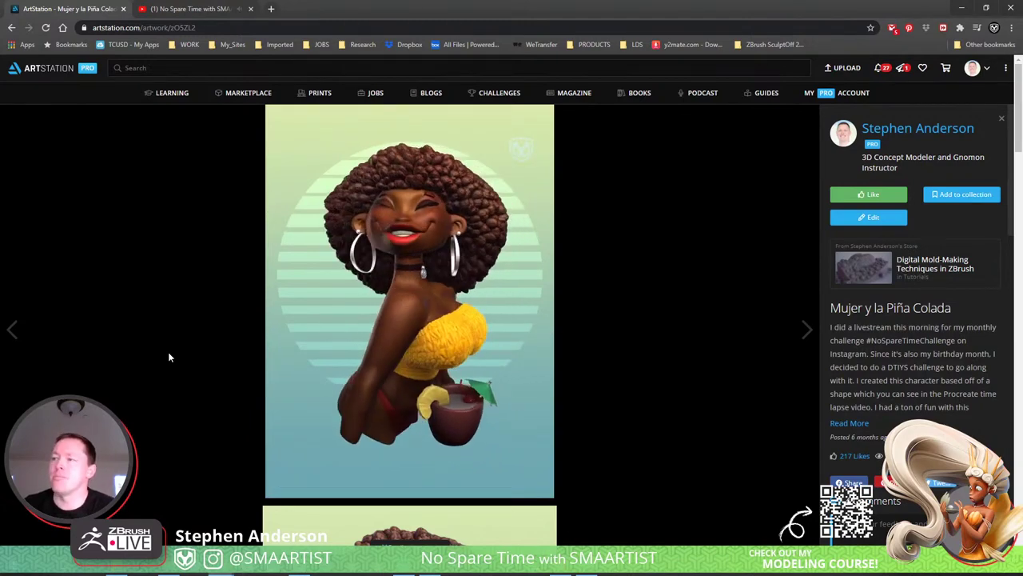
scroll(167, 356, "down", 3)
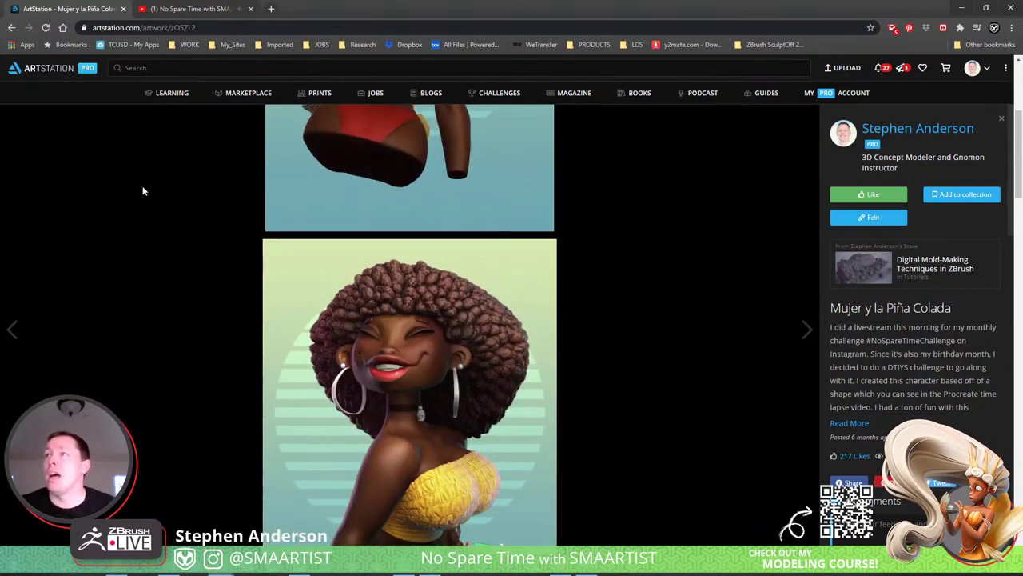
Return to the stream recording, jump back to about 3:36:03, and switch from the browser to ZBrush.
left_click(190, 9)
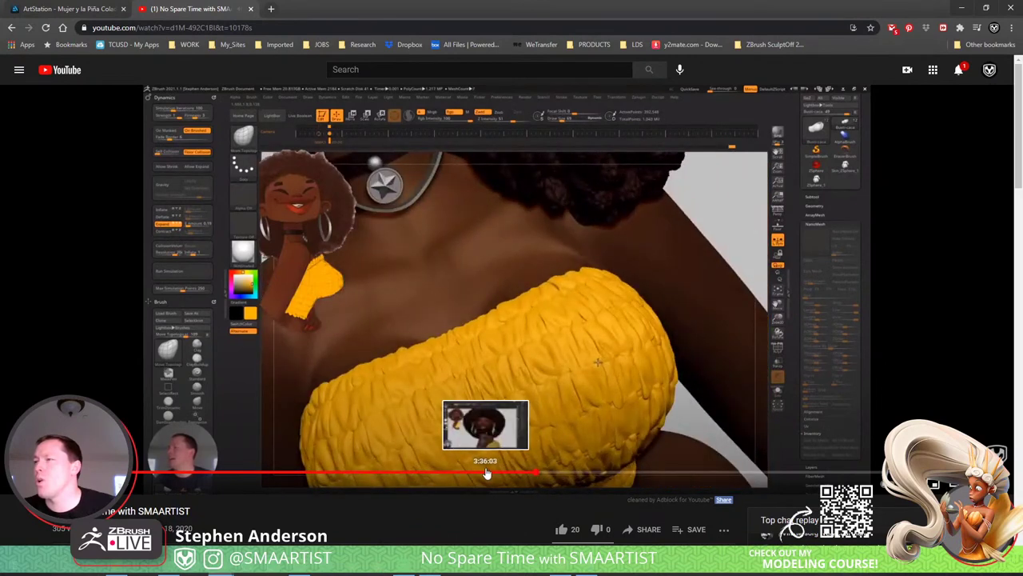
left_click(484, 472)
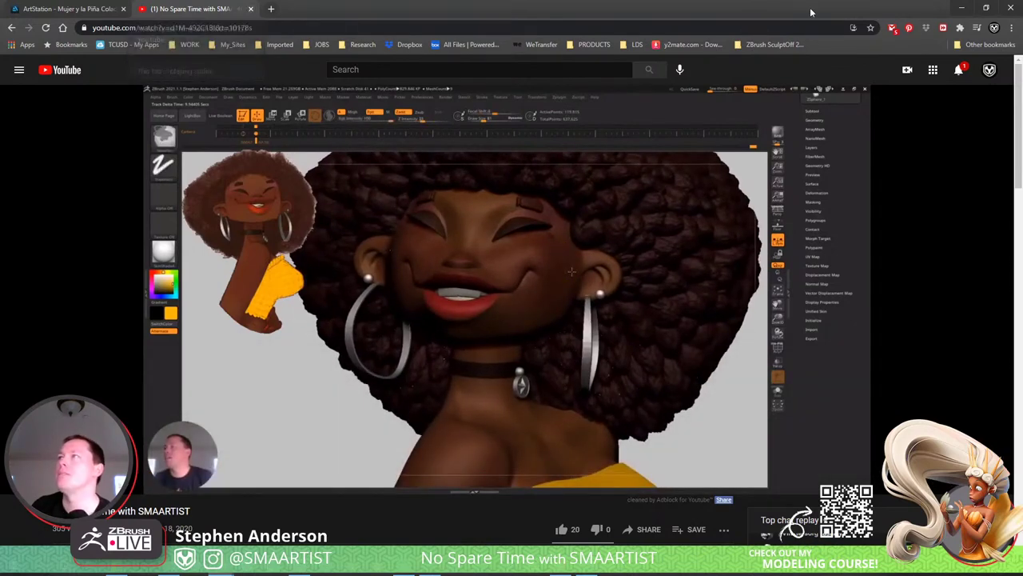
left_click(963, 9)
Hide the grey polygroup on the tunic's underside and delete the hidden polygons.
mouse_move(673, 541)
left_mouse_down()
mouse_move(655, 503)
mouse_move(673, 510)
left_mouse_up()
key("ctrl+shift")
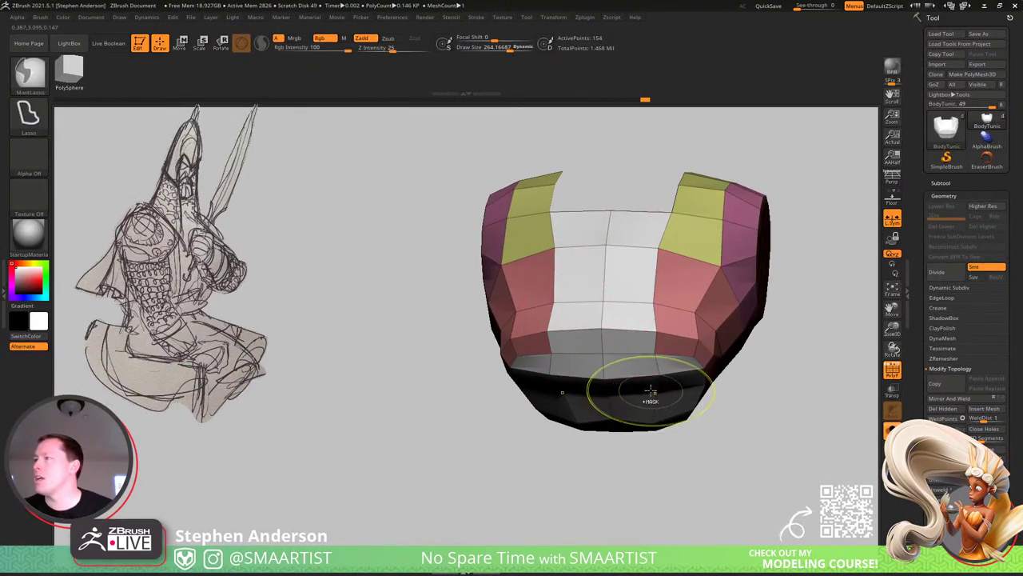
key("ctrl+z")
right_click_drag(656, 390, 614, 372)
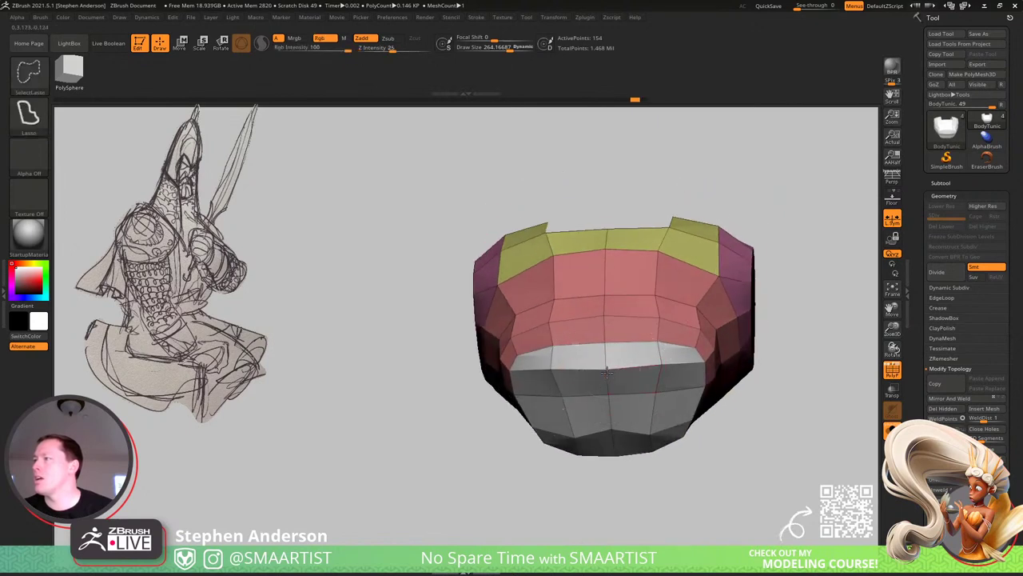
left_click(615, 384, "ctrl+shift")
left_click_drag(772, 293, 804, 354)
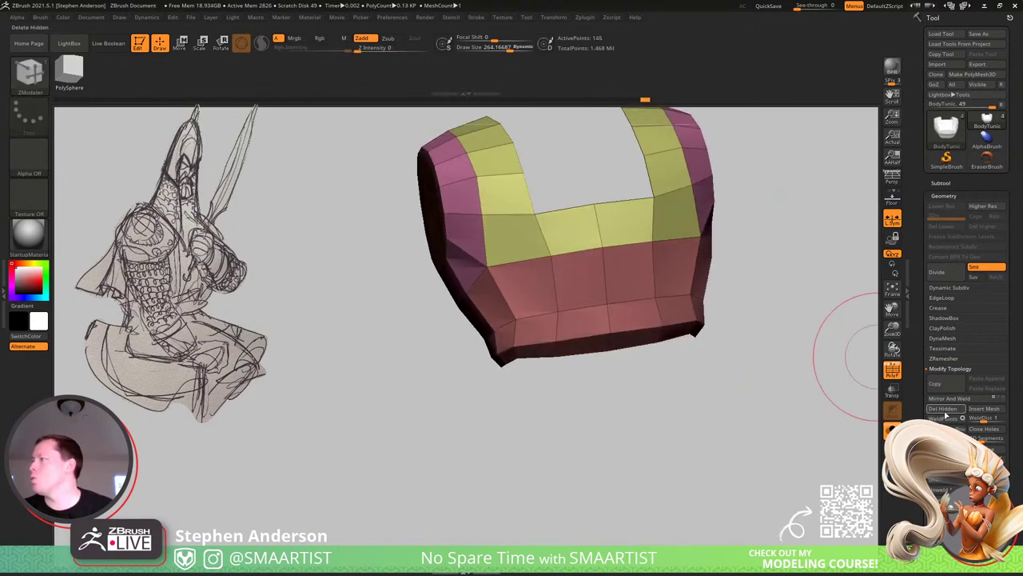
left_click(945, 409)
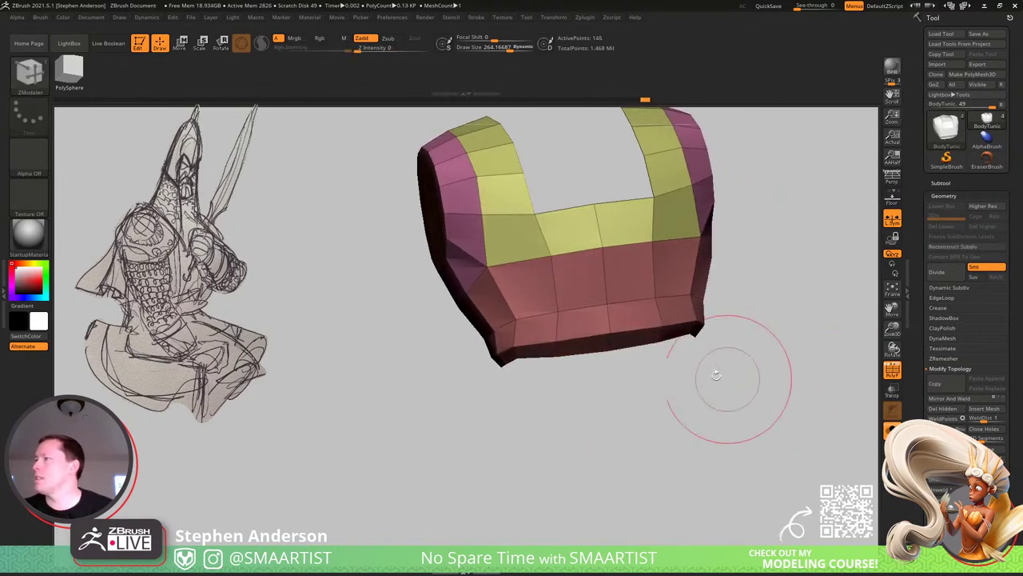
Insert edge loops beside the tunic's front centre line, then hide and delete the middle strips to split the front.
left_click(620, 244)
left_click_drag(609, 221, 614, 234)
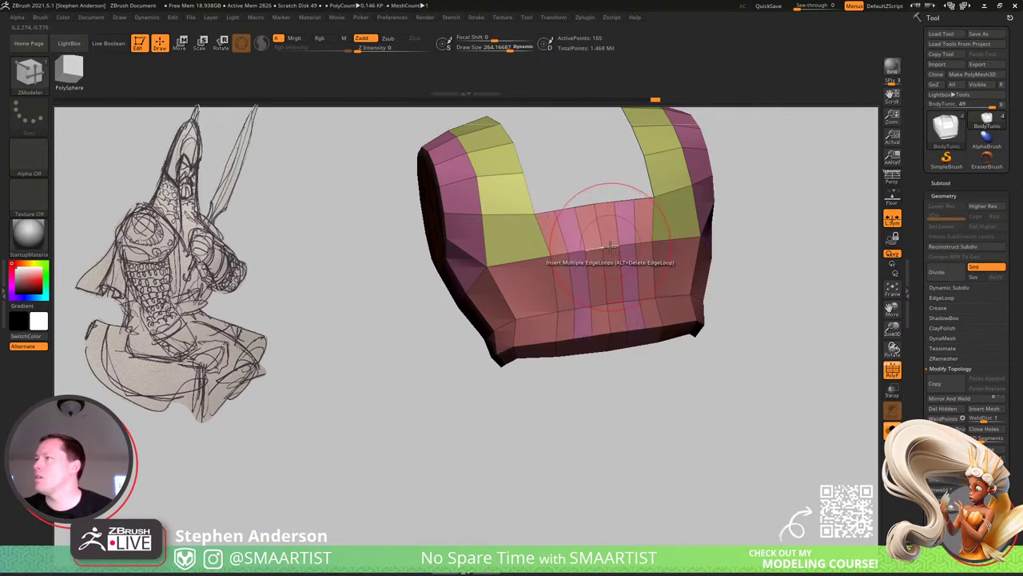
left_click(614, 267, "ctrl+alt+shift")
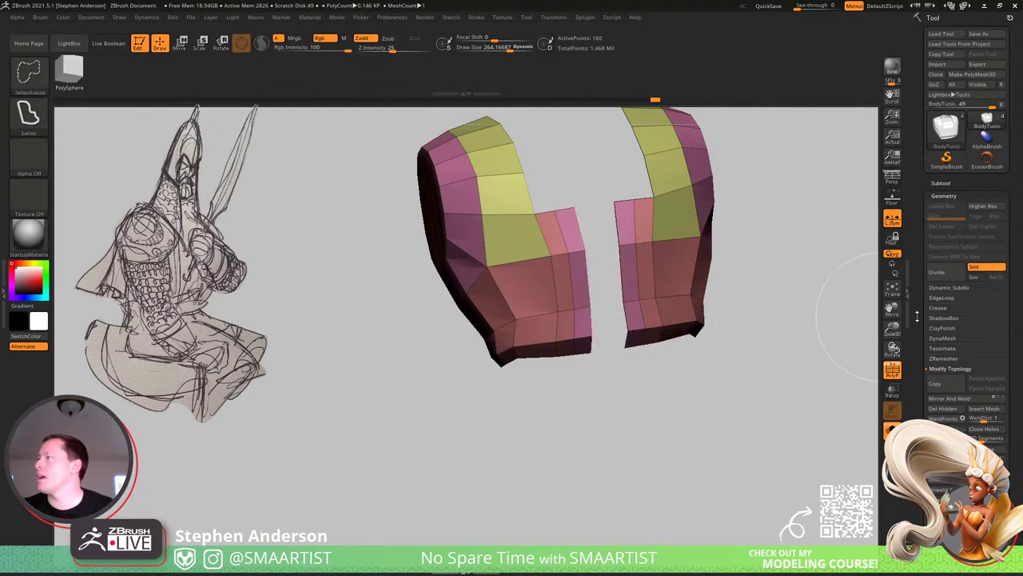
left_click(945, 409)
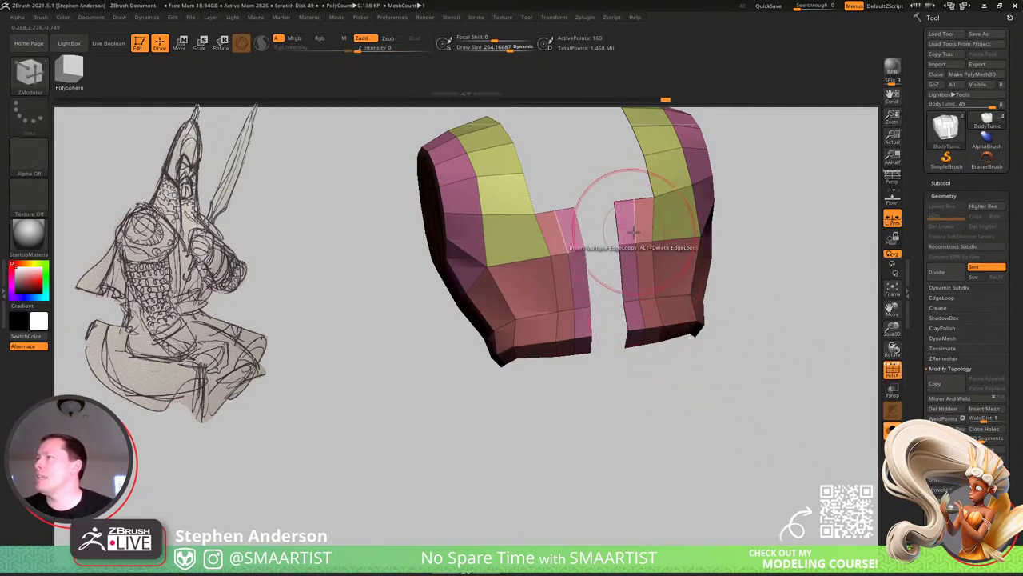
Mask the tunic except for the strips bordering its front opening, and clear the mask.
key("w")
key("q")
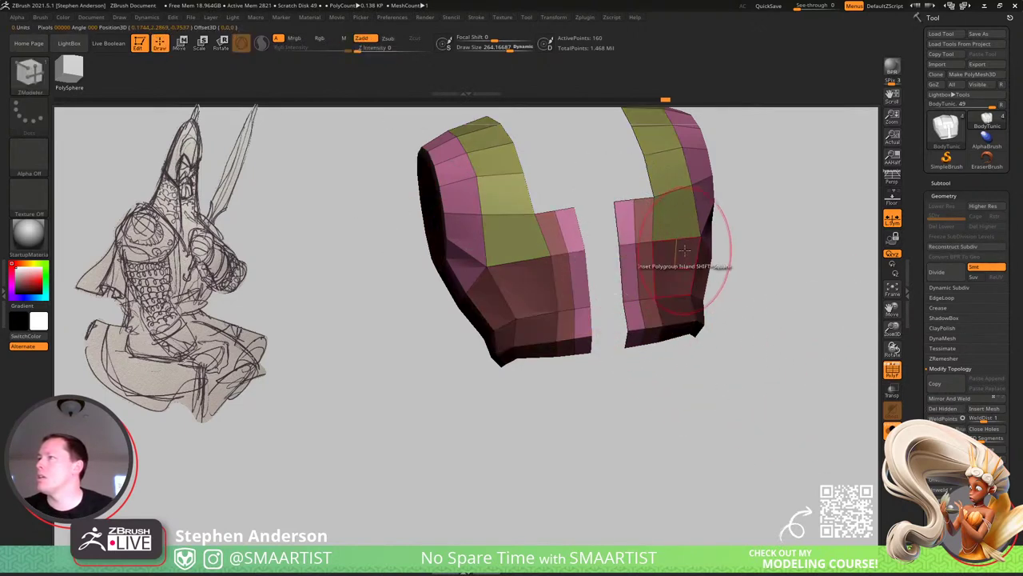
mouse_move(681, 261)
right_mouse_down("ctrl")
mouse_move(647, 206)
mouse_move(695, 202)
right_mouse_up("ctrl")
mouse_move(779, 128)
left_mouse_down("ctrl")
mouse_move(673, 152)
mouse_move(682, 202)
mouse_move(832, 397)
left_mouse_up("ctrl")
mouse_move(738, 242)
right_mouse_down()
mouse_move(674, 211)
mouse_move(635, 217)
mouse_move(749, 222)
mouse_move(737, 222)
mouse_move(776, 265)
right_mouse_up()
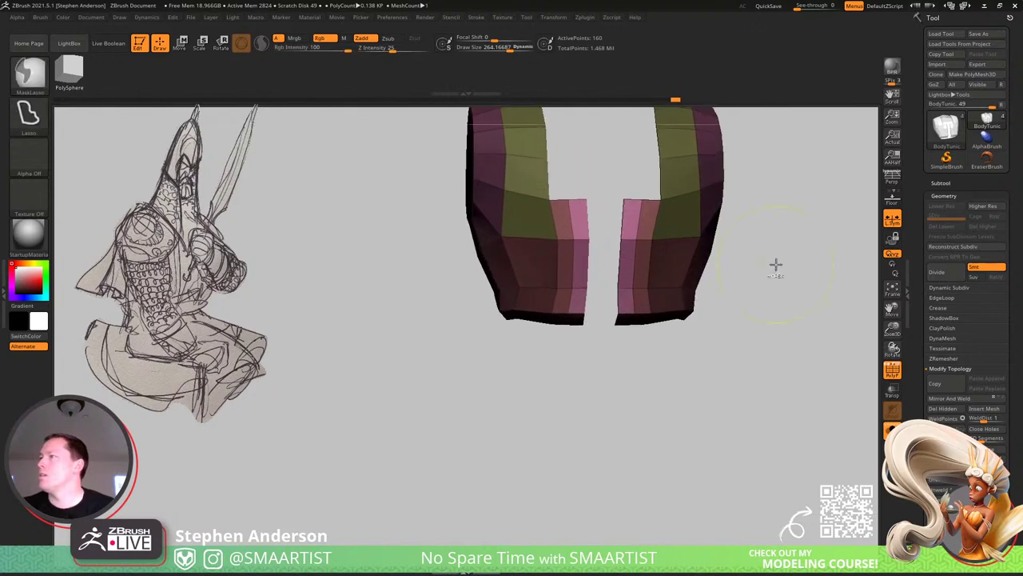
left_click(791, 260, "ctrl")
left_click(764, 266, "ctrl")
Move the strips beside the front opening toward the centre to narrow the gap, and clear the mask.
key("w")
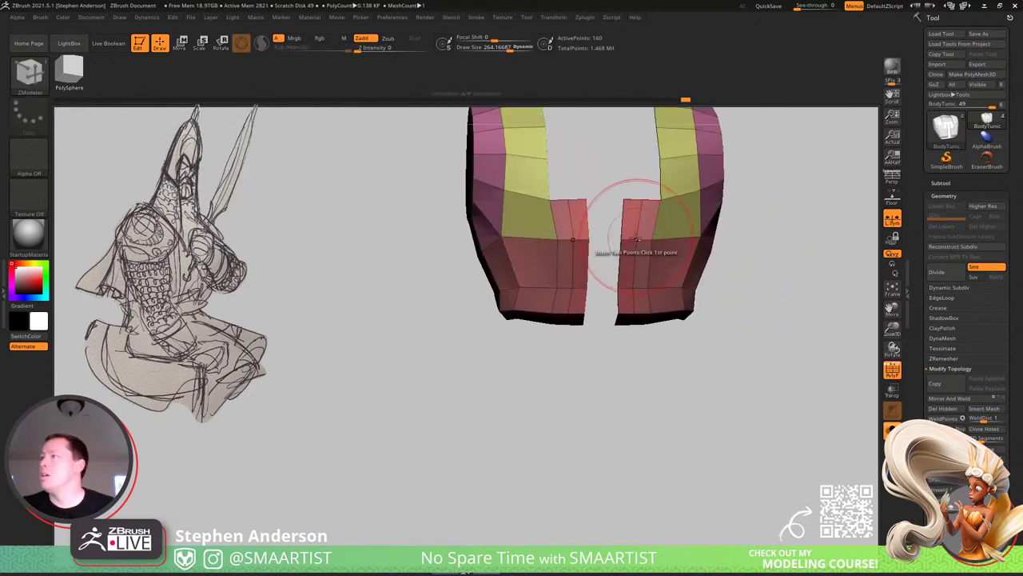
left_click_drag(665, 197, 854, 169, "alt")
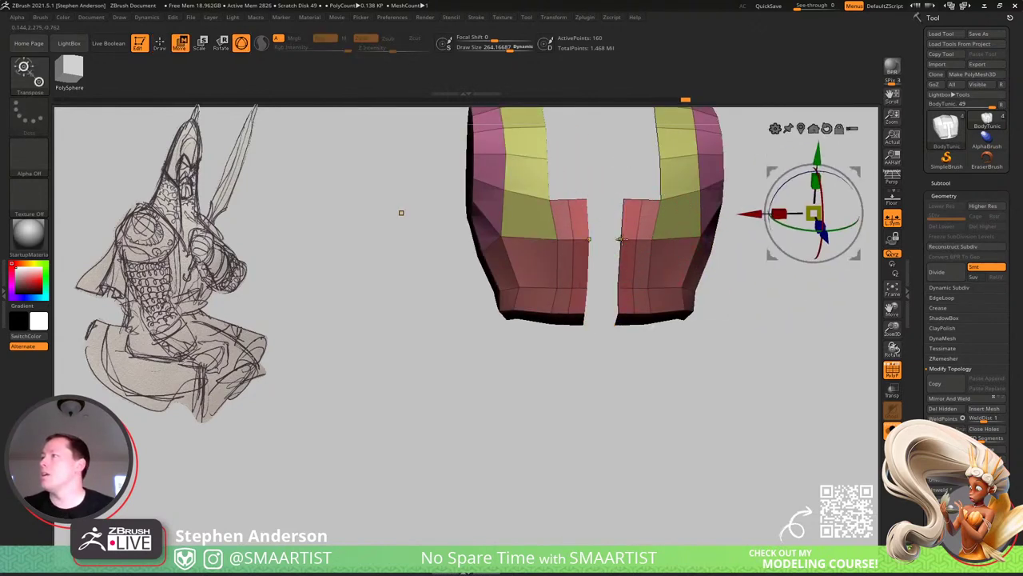
key("ctrl+z")
right_click_drag(747, 224, 720, 228, "shift")
left_click_drag(688, 235, 680, 235)
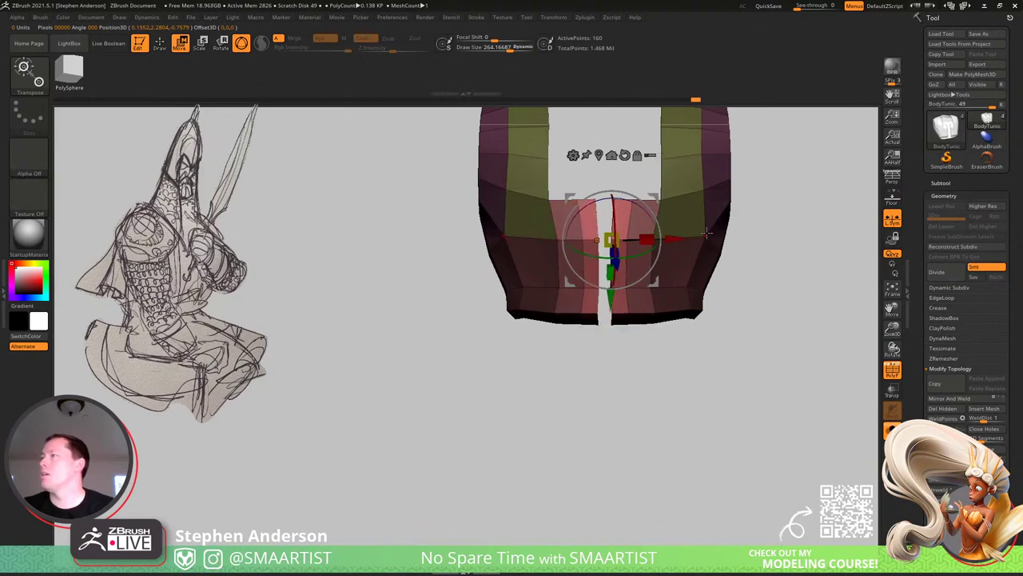
left_click_drag(788, 251, 807, 327, "ctrl")
key("q")
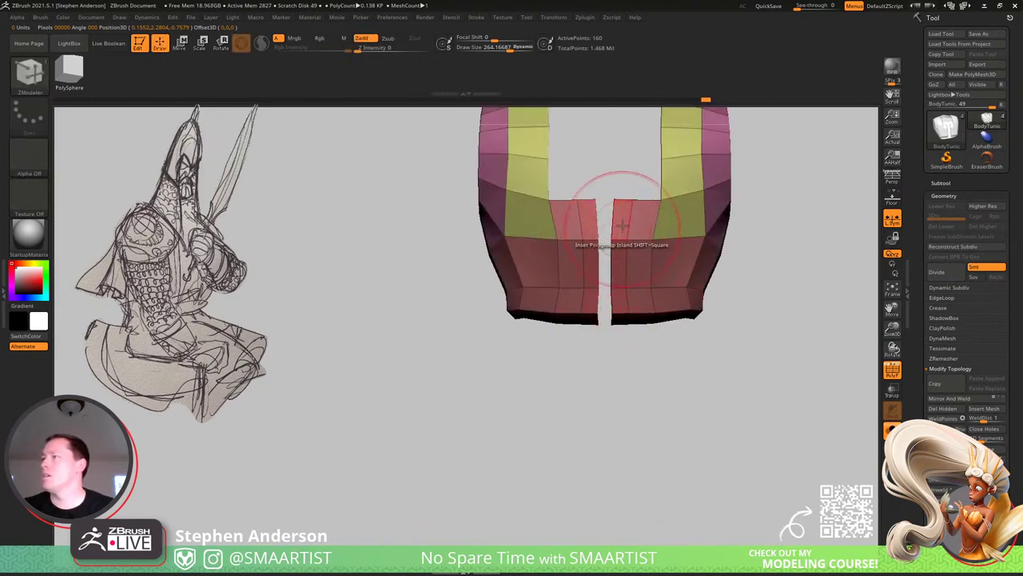
Mask the rest of the tunic and try further sideways shifts of the front strips, stepping back through the moves.
key("ctrl+shift")
key("ctrl+shift+z")
key("ctrl+shift+z")
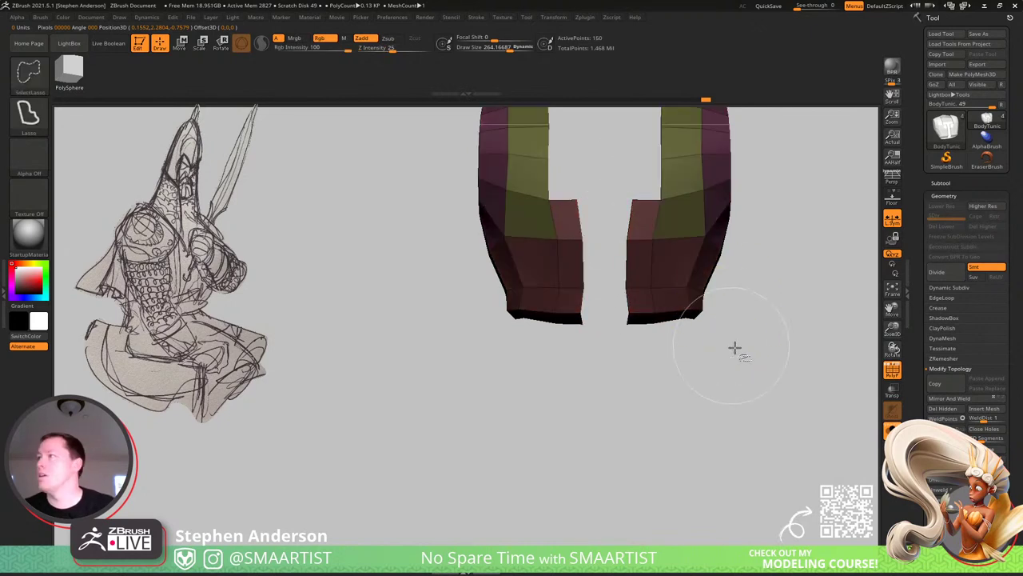
key("w")
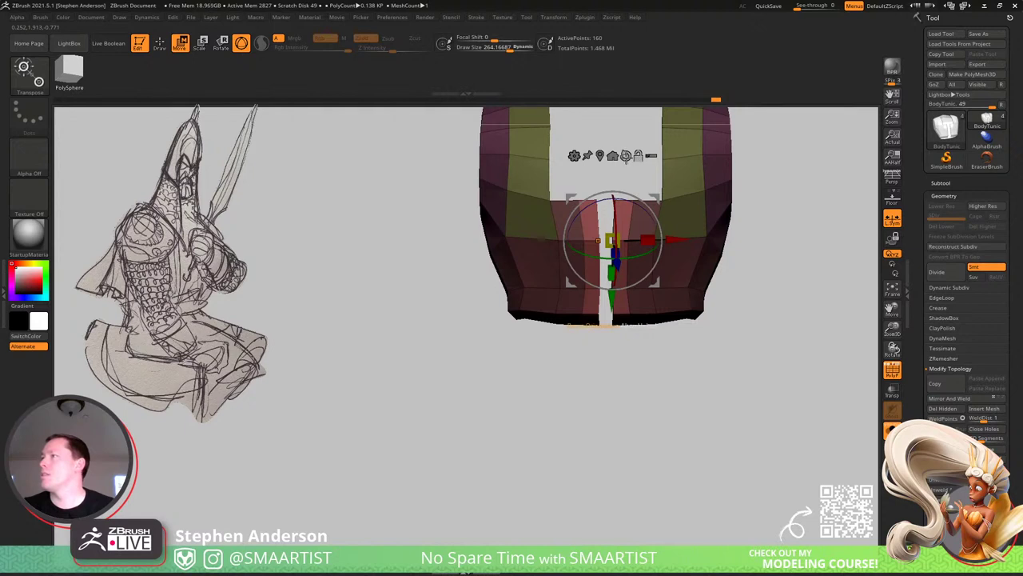
left_click_drag(545, 240, 522, 240)
right_click_drag(571, 245, 594, 237)
left_click_drag(532, 235, 559, 241)
key("ctrl+z")
key("ctrl+z")
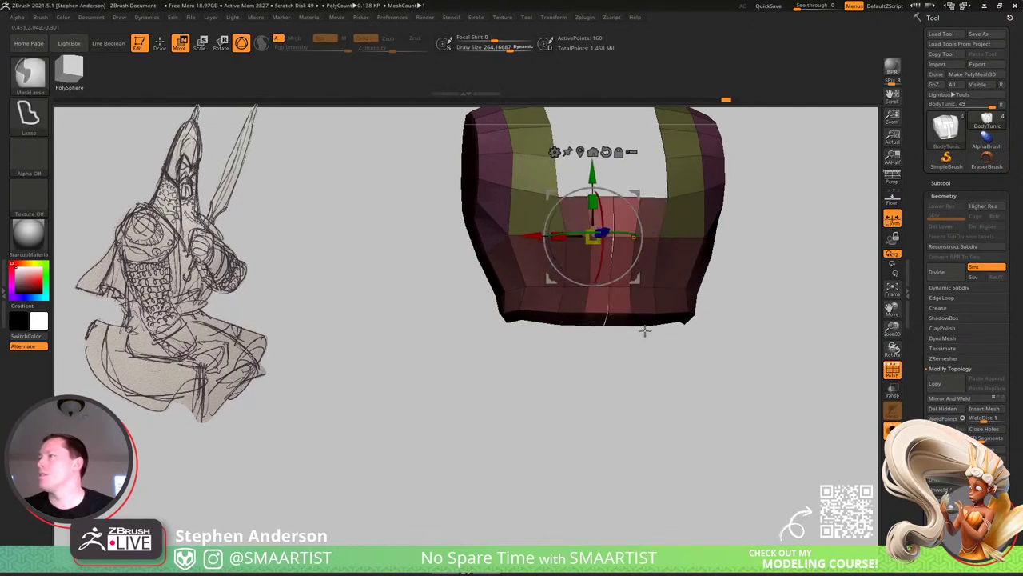
key("ctrl+shift+z")
right_click_drag(645, 301, 693, 352)
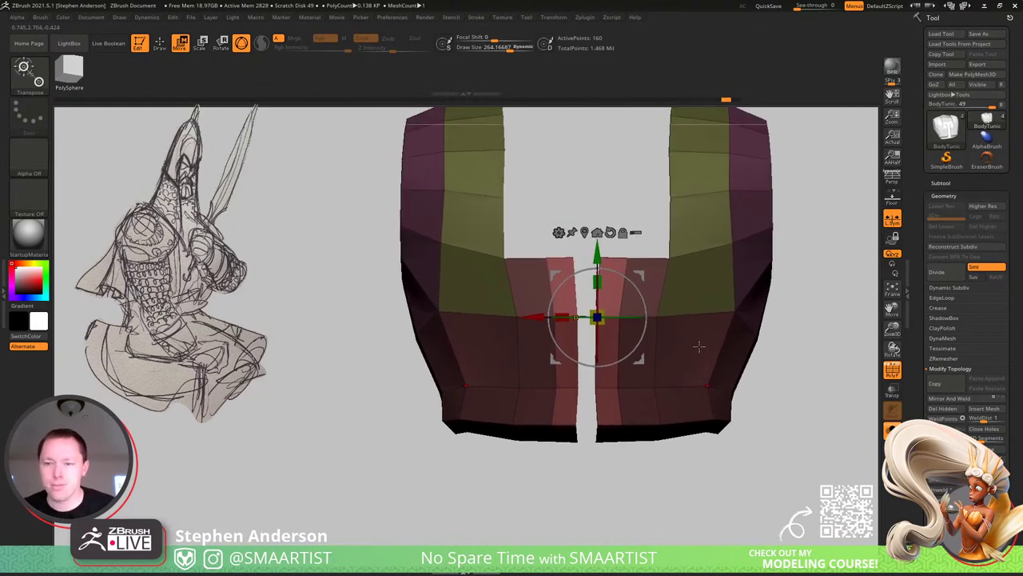
Move the unmasked front strips inward to leave a narrow, straight centre gap, and clear the mask.
key("q")
mouse_move(701, 293)
right_mouse_down("ctrl")
mouse_move(663, 242)
mouse_move(569, 263)
right_mouse_up("ctrl")
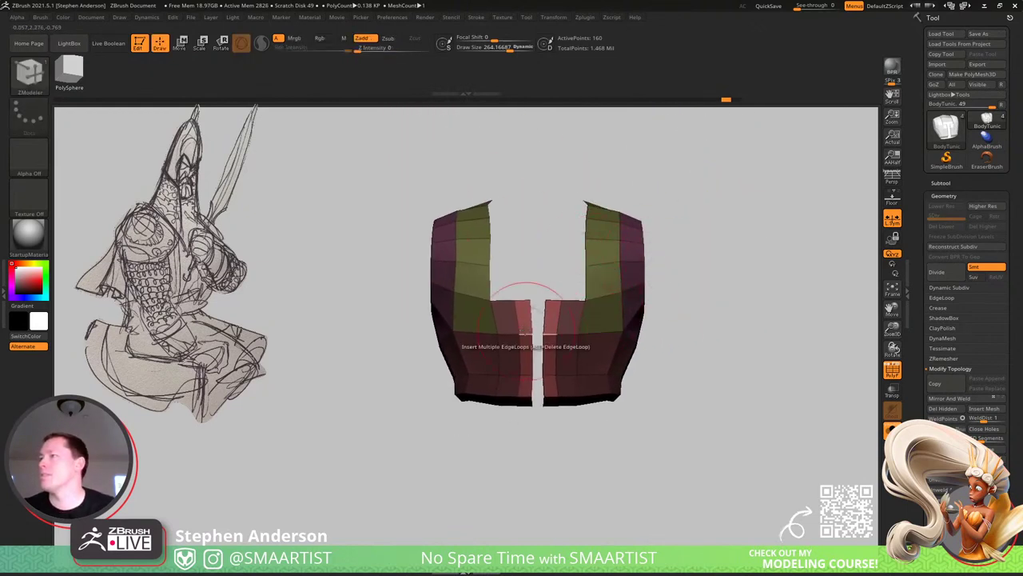
right_click_drag(522, 327, 564, 356, "ctrl")
key("w")
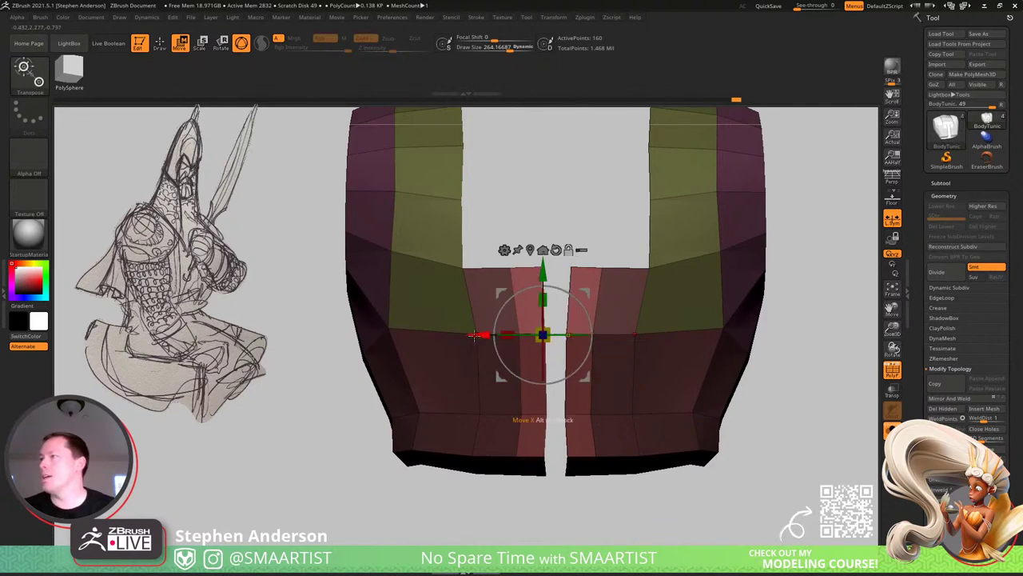
left_click_drag(475, 336, 410, 336)
left_click(455, 253)
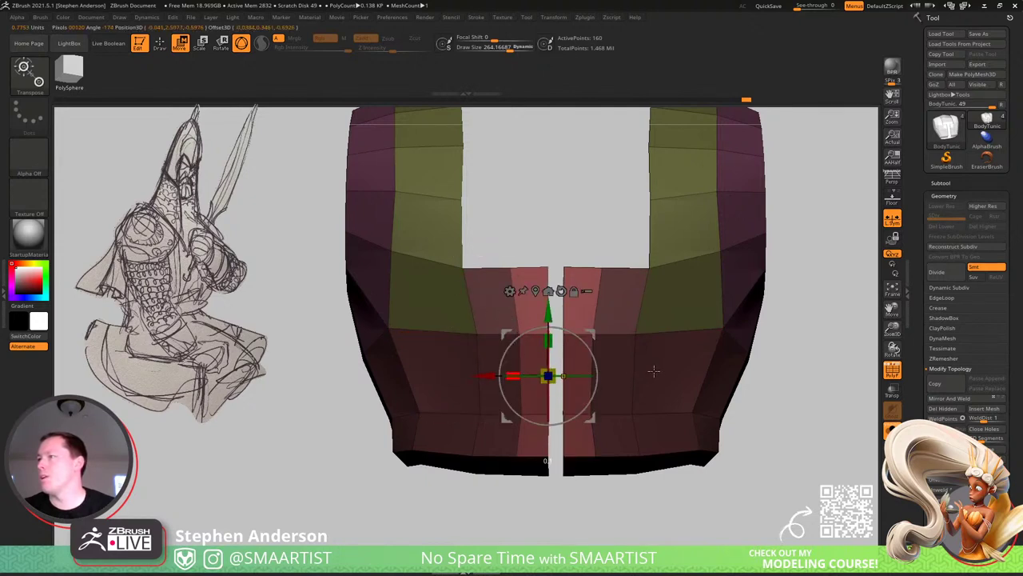
left_click_drag(594, 335, 891, 303, "alt")
left_click_drag(589, 200, 503, 274, "alt")
left_click_drag(639, 228, 681, 243, "ctrl")
Choose the Move brush and turn off Solo mode to show the tunic on the whole bust.
key("q")
mouse_move(534, 343)
right_mouse_down()
mouse_move(553, 242)
mouse_move(521, 272)
mouse_move(510, 267)
mouse_move(546, 304)
right_mouse_up()
key("b")
key("m")
key("v")
mouse_move(510, 355)
right_mouse_down("alt")
mouse_move(520, 391)
mouse_move(482, 406)
mouse_move(510, 392)
right_mouse_up("alt")
left_click(893, 431)
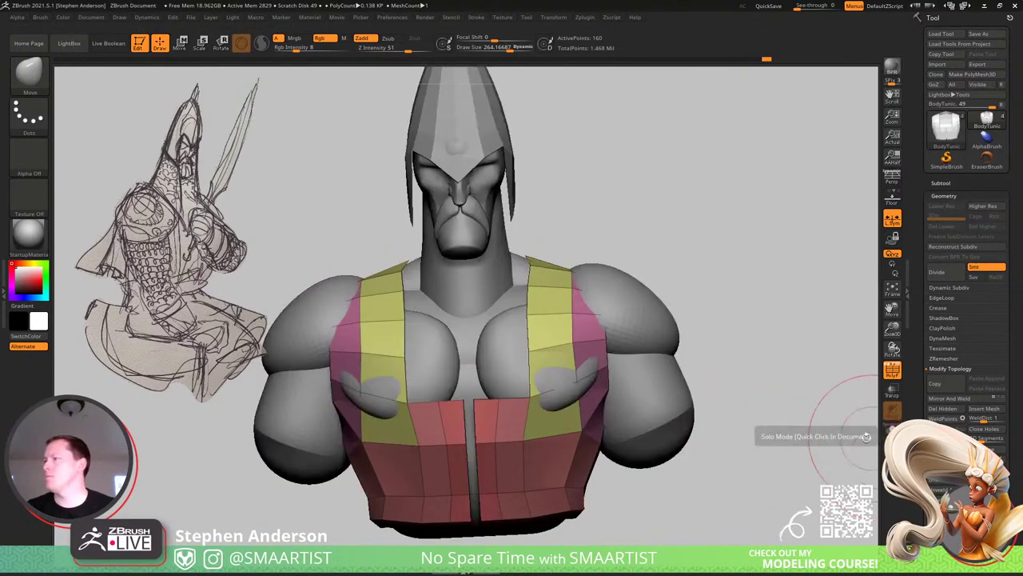
right_click_drag(536, 354, 555, 383, "alt")
mouse_move(556, 383)
right_mouse_down()
mouse_move(552, 365)
mouse_move(539, 375)
mouse_move(557, 359)
mouse_move(561, 380)
mouse_move(549, 361)
right_mouse_up()
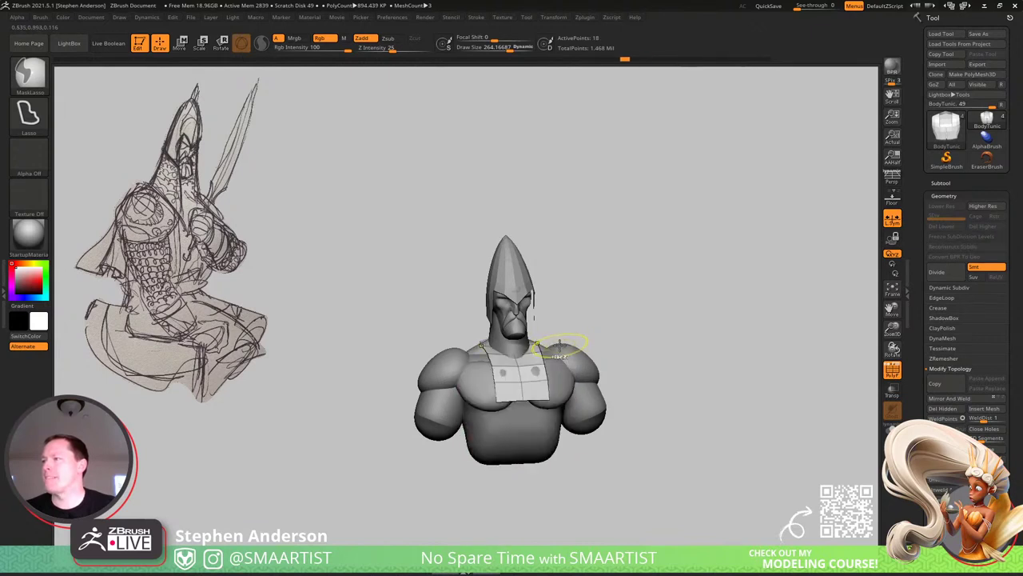
Restore the tunic's earlier closed-front state with all its polygons unhidden, and accept discarding the newer undo history.
left_click(693, 324, "ctrl+shift")
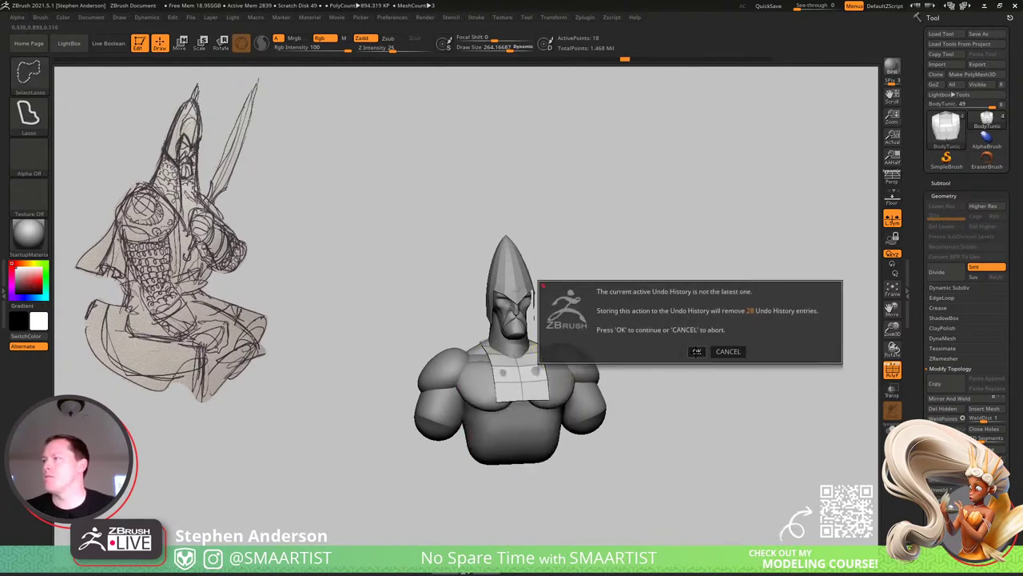
left_click(696, 351)
mouse_move(676, 375)
right_mouse_down()
mouse_move(667, 311)
mouse_move(676, 342)
mouse_move(658, 315)
mouse_move(632, 352)
mouse_move(548, 327)
mouse_move(575, 346)
right_mouse_up()
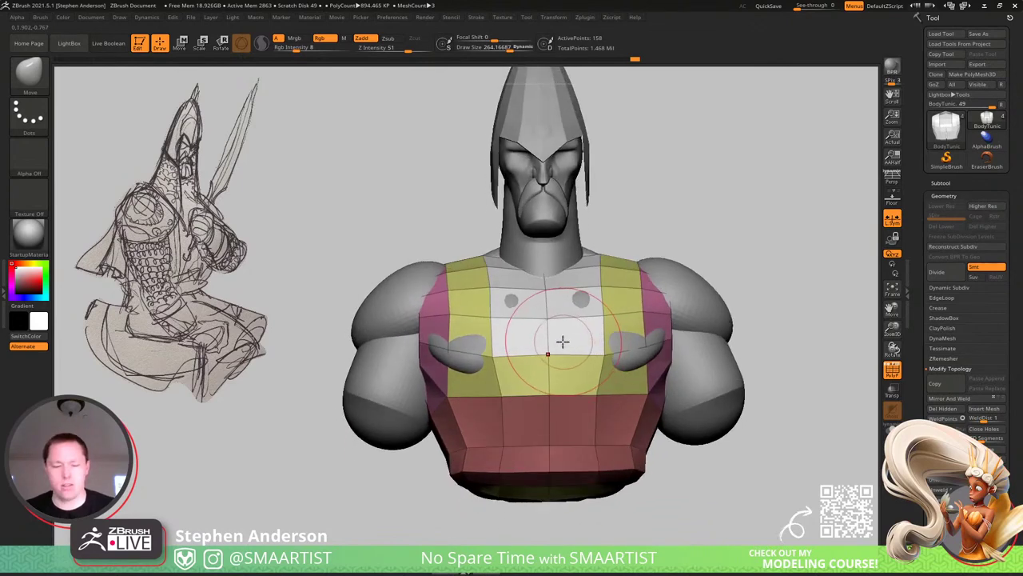
Inset the tunic's centre chest and neckline polygroup with ZModeler to create a border strip around it.
key("b")
key("z")
key("m")
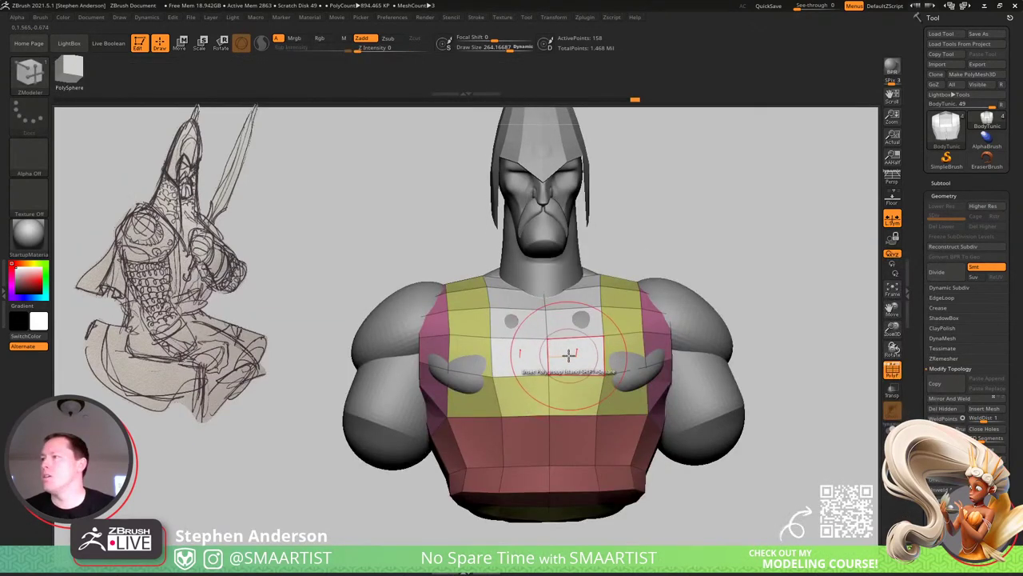
right_click_drag(559, 354, 524, 294)
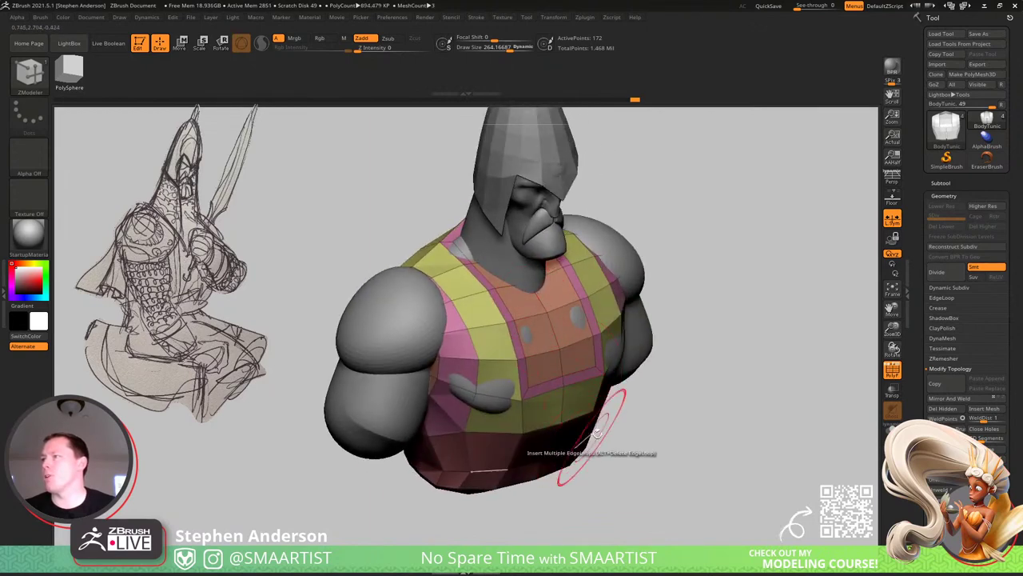
Isolate the inset chest panel's polygroup and split the armhole caps off it into their own polygroup.
right_click_drag(616, 411, 589, 364, "shift")
left_click(517, 297, "ctrl+shift")
key("f")
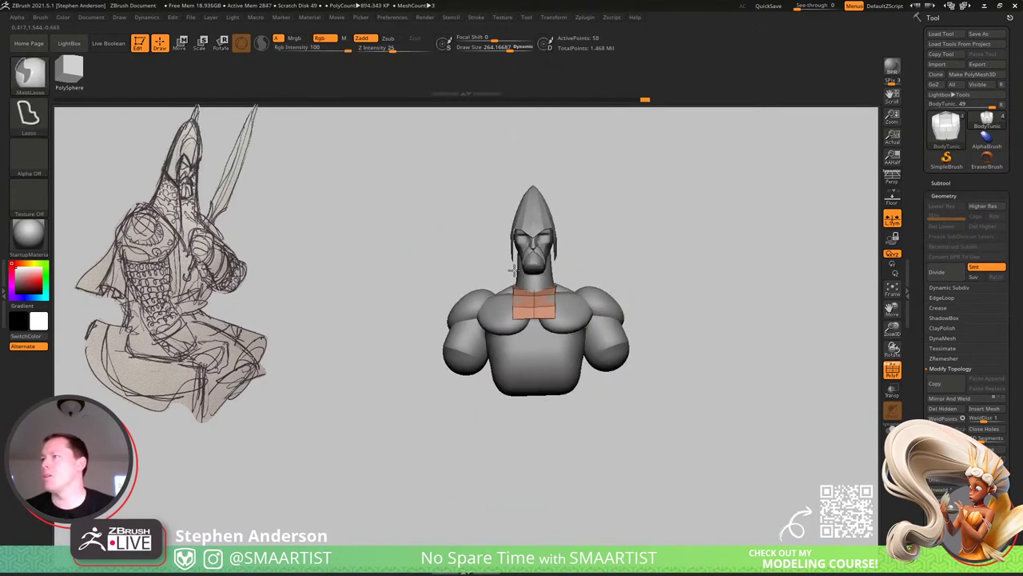
right_click_drag(717, 373, 704, 368)
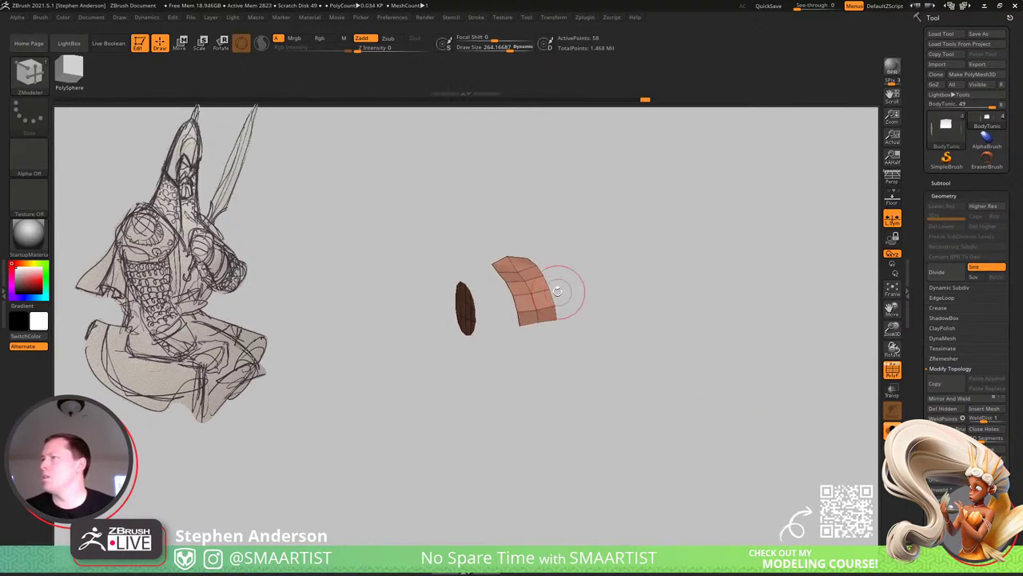
left_click_drag(423, 266, 416, 314, "ctrl")
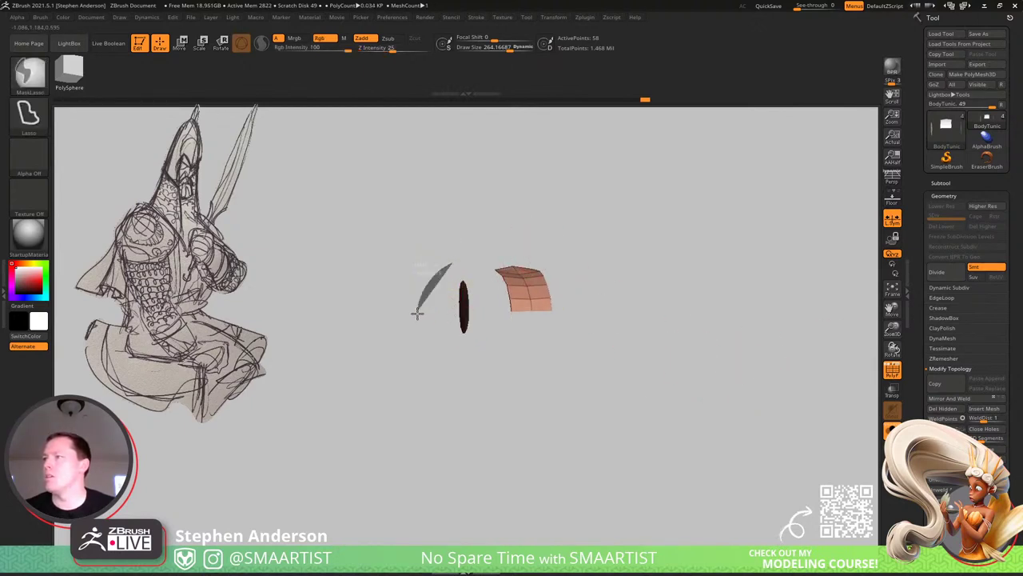
left_click_drag(475, 271, 477, 313, "ctrl")
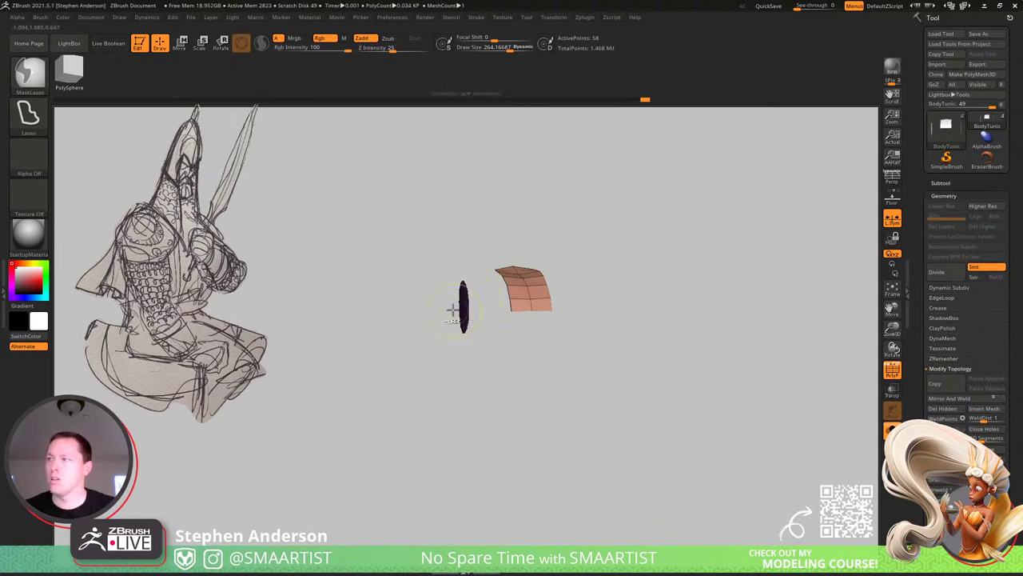
right_click_drag(453, 310, 581, 318)
Show the tunic with the inset chest and neckline panel hidden, and delete the hidden faces.
left_click(402, 330, "ctrl+shift")
left_click_drag(637, 303, 712, 384, "ctrl+shift")
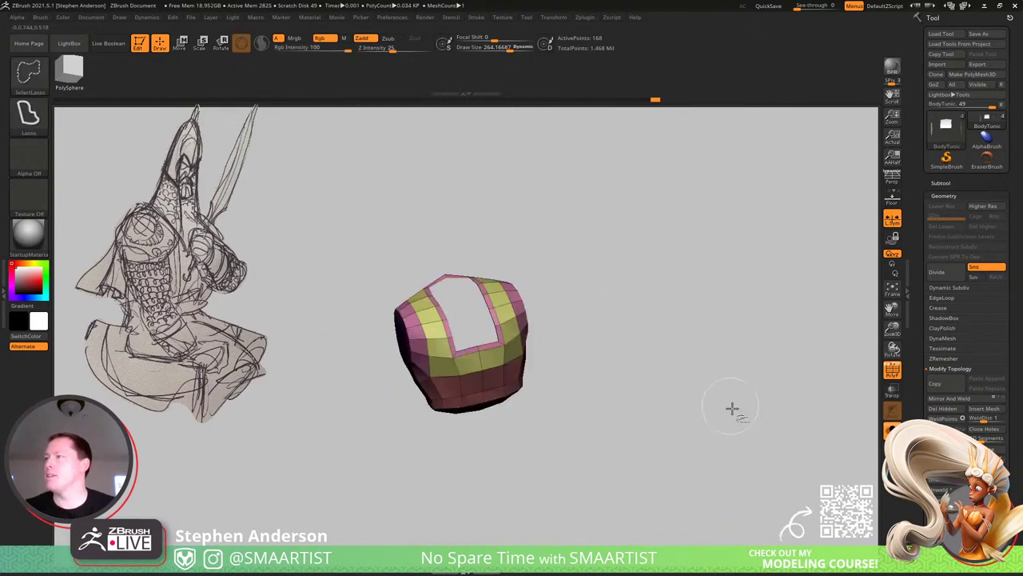
left_click(952, 412)
Isolate the tunic's lowest polygroup, separate its underside cap into its own polygroup, and hide that cap.
right_click_drag(512, 360, 498, 263)
left_click(488, 416, "ctrl+shift")
mouse_move(485, 347)
right_mouse_down()
mouse_move(482, 440)
mouse_move(523, 400)
mouse_move(414, 357)
right_mouse_up()
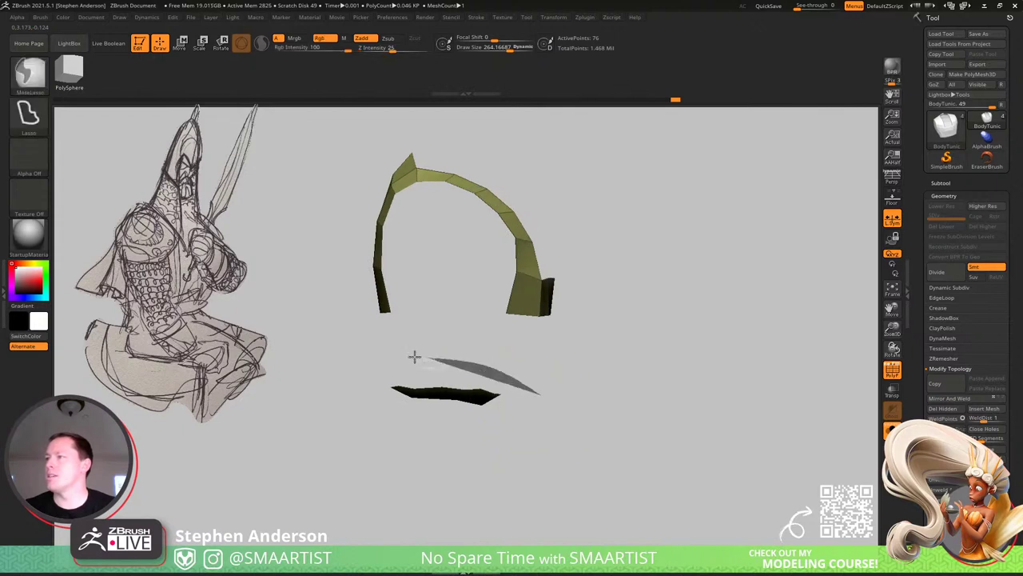
mouse_move(414, 356)
left_mouse_down("ctrl+shift")
mouse_move(735, 480)
mouse_move(643, 454)
left_mouse_up("ctrl+shift")
right_click_drag(549, 454, 519, 389)
left_click(525, 261, "ctrl+shift")
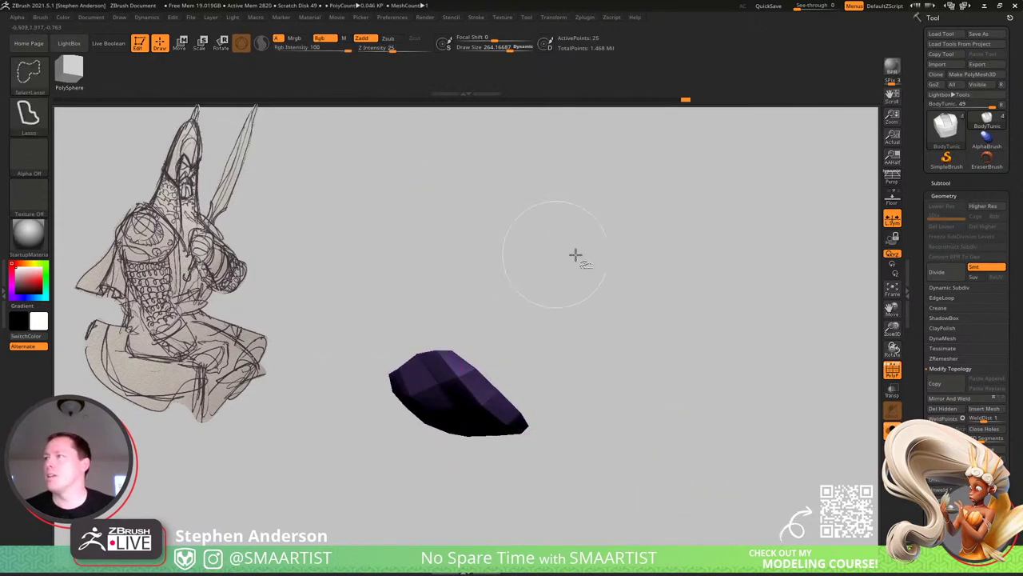
left_click(787, 368, "ctrl+shift")
Insert vertical edge loops down the tunic's front and delete the narrow centre strip to split the front open.
right_click_drag(713, 363, 599, 331)
left_click(604, 326)
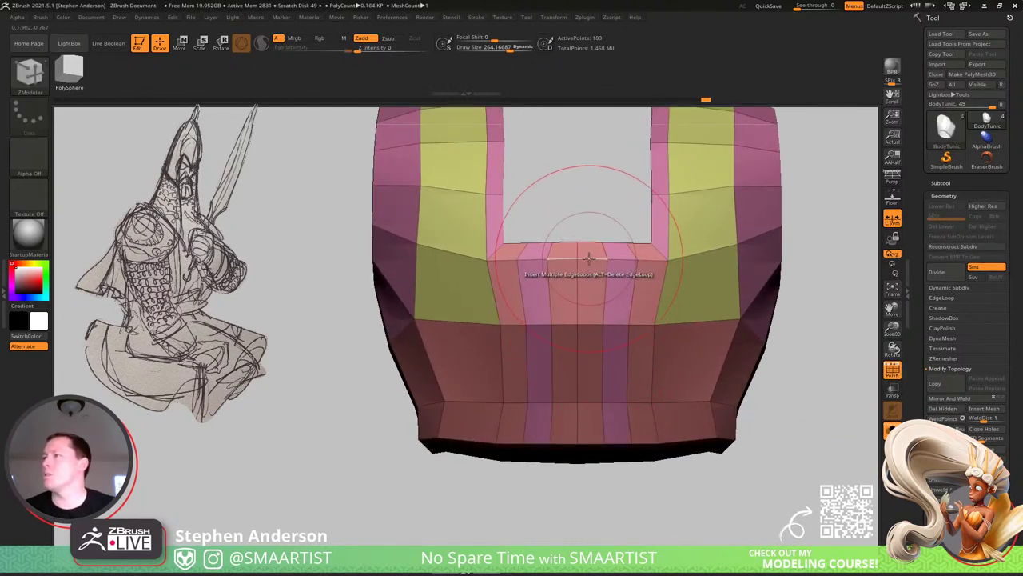
left_click_drag(589, 258, 563, 252)
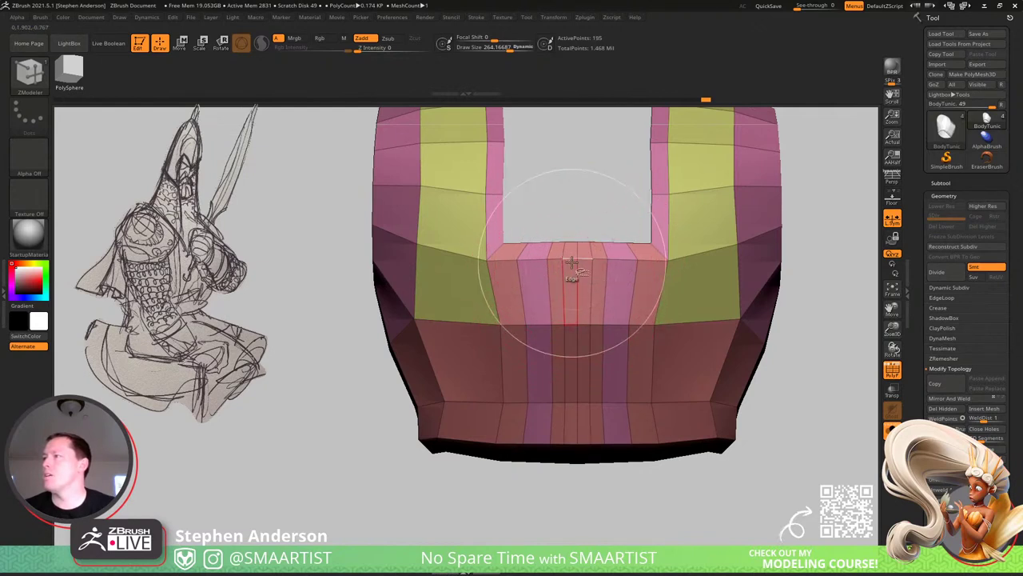
left_click(569, 261, "ctrl+shift")
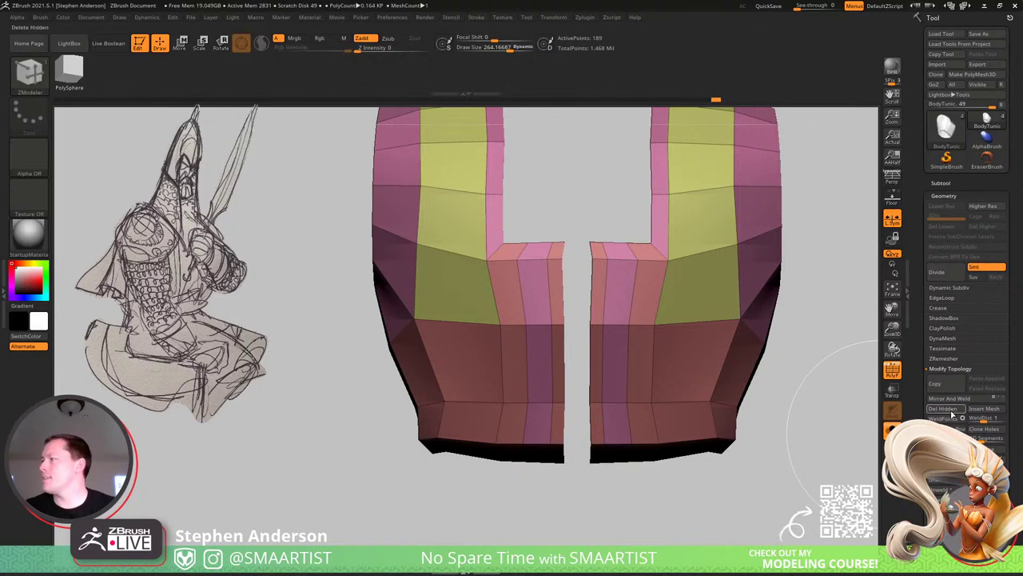
left_click(950, 410)
Hide the armhole caps, merge the remaining tunic faces into one polygroup, and show the whole tunic again.
right_click_drag(742, 310, 501, 291, "ctrl")
right_click_drag(501, 291, 559, 317)
right_click_drag(461, 285, 474, 320, "ctrl")
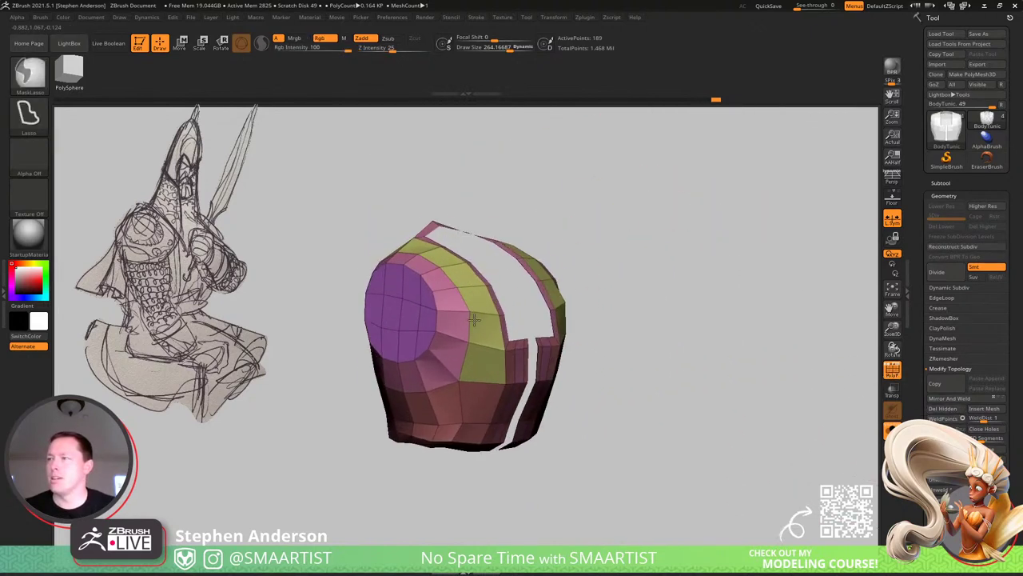
left_click(393, 308, "ctrl+shift")
left_click(717, 355, "ctrl+shift")
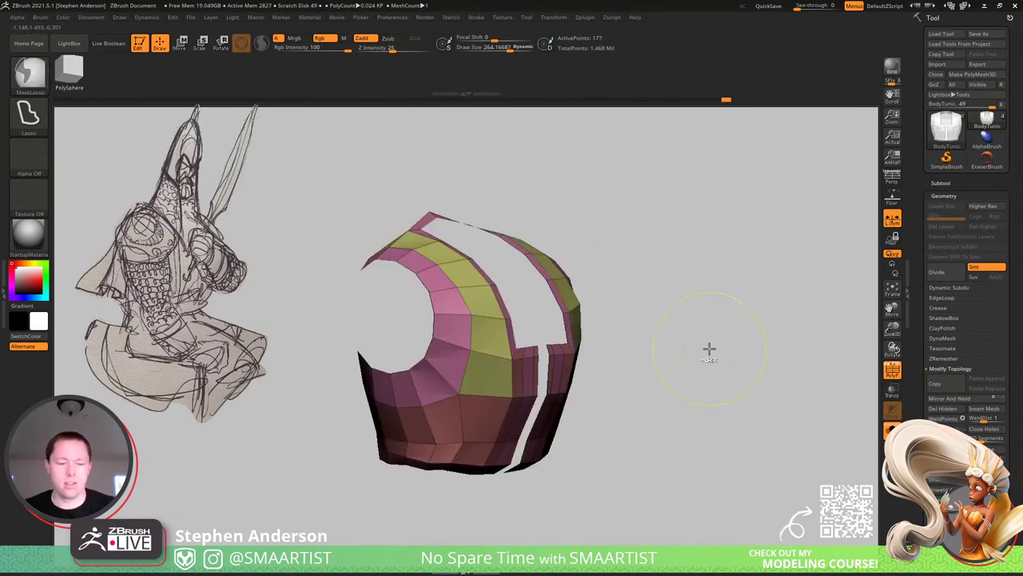
key("ctrl+w")
left_click(680, 354, "ctrl+shift")
Turn off Solo mode and pull the square lower neckline corners up toward the centre with a smaller Move brush.
right_click_drag(574, 372, 548, 385)
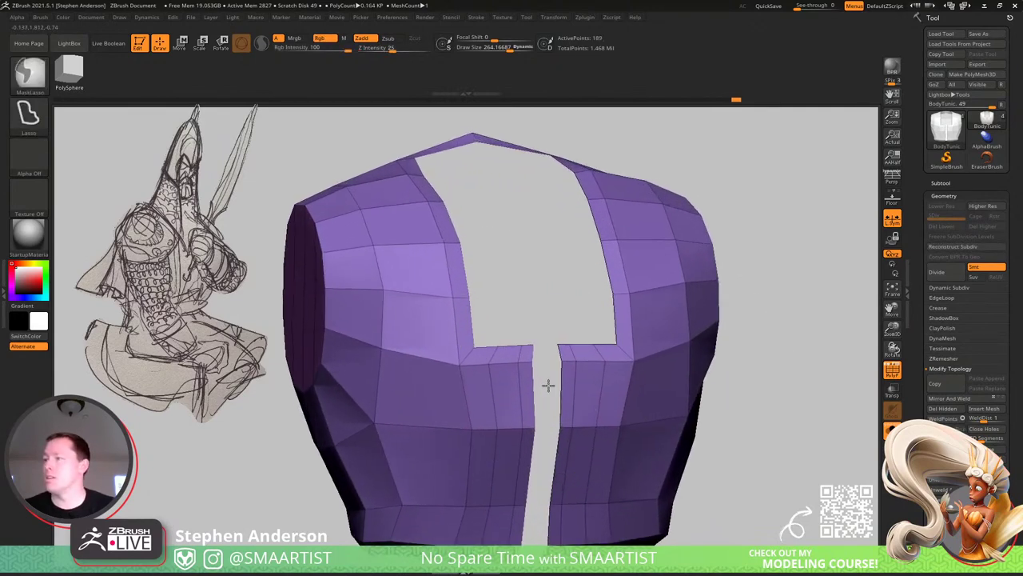
key("b")
key("m")
key("v")
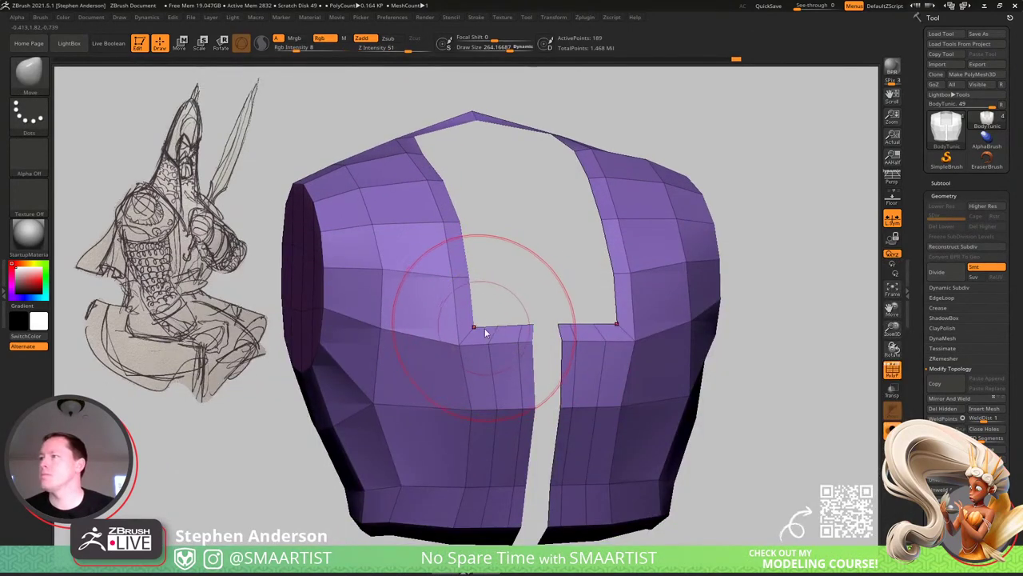
key("s")
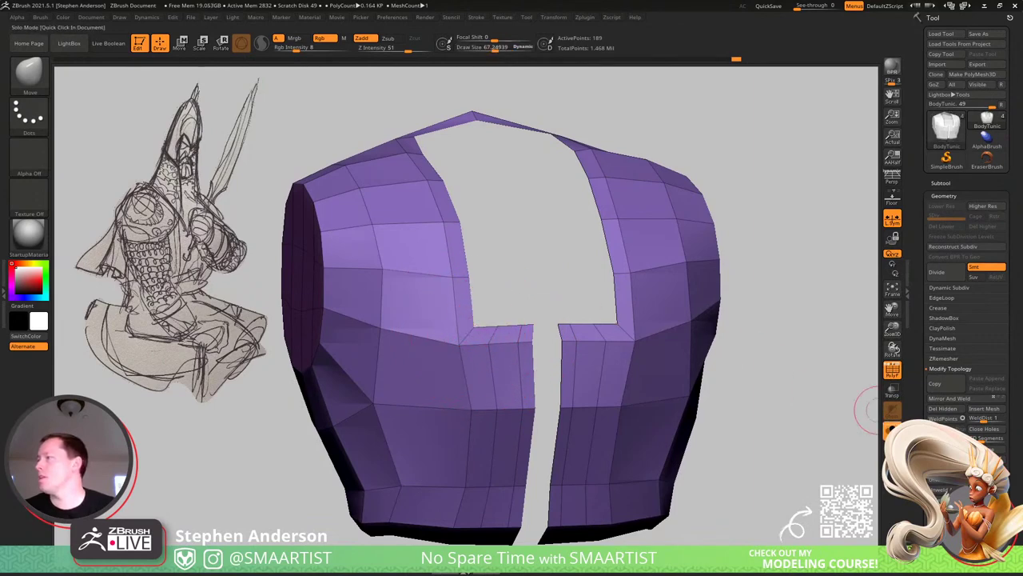
left_click(890, 430)
right_click_drag(533, 313, 484, 312)
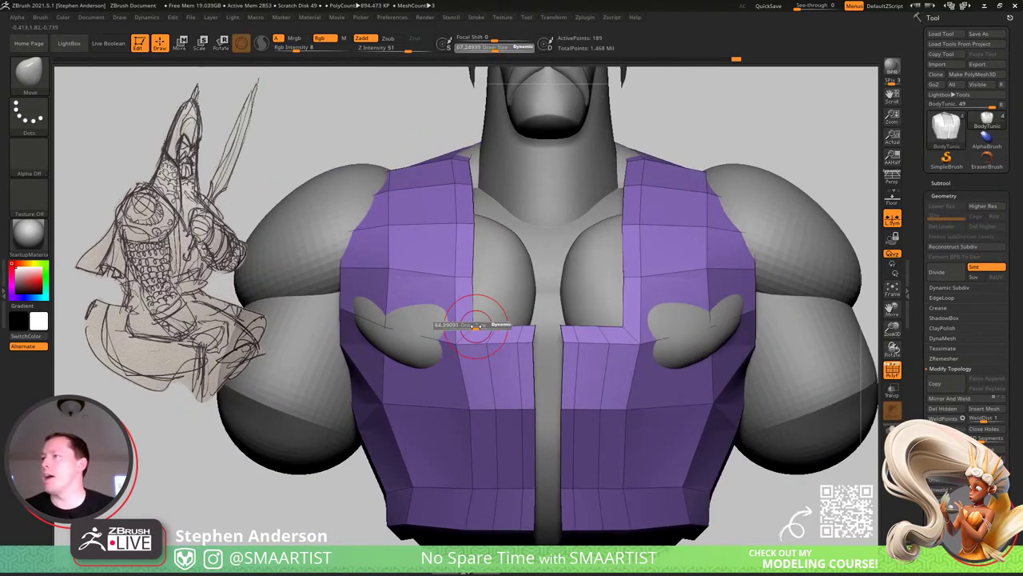
left_click_drag(477, 305, 515, 254)
left_click_drag(501, 318, 541, 297)
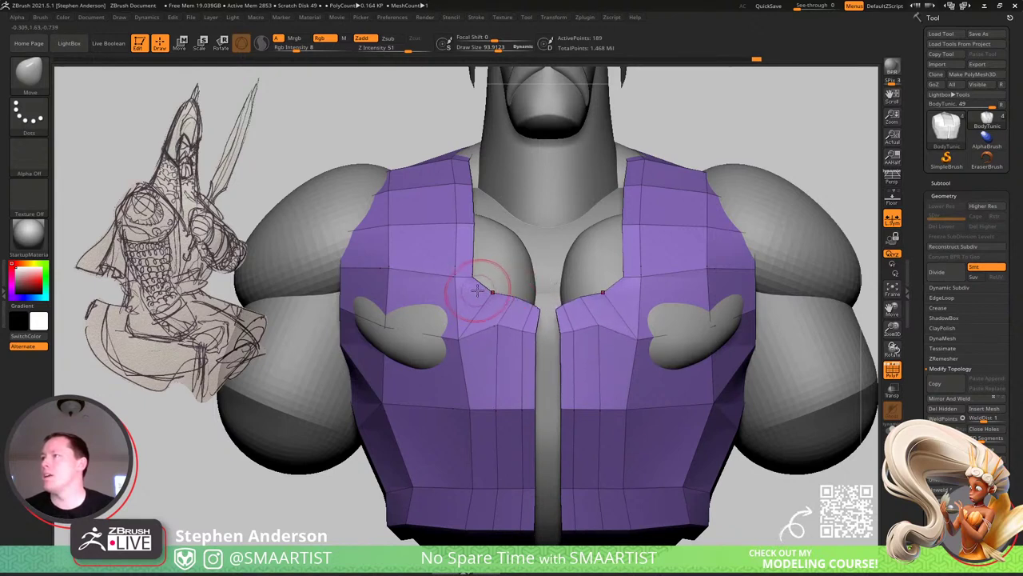
Pull the neckline's side edges inward toward the neck with the Move brush and smooth the upper chest topology.
key("s")
mouse_move(470, 278)
left_mouse_down()
mouse_move(479, 278)
mouse_move(473, 268)
left_mouse_up()
mouse_move(470, 197)
left_mouse_down()
mouse_move(486, 155)
mouse_move(467, 162)
left_mouse_up()
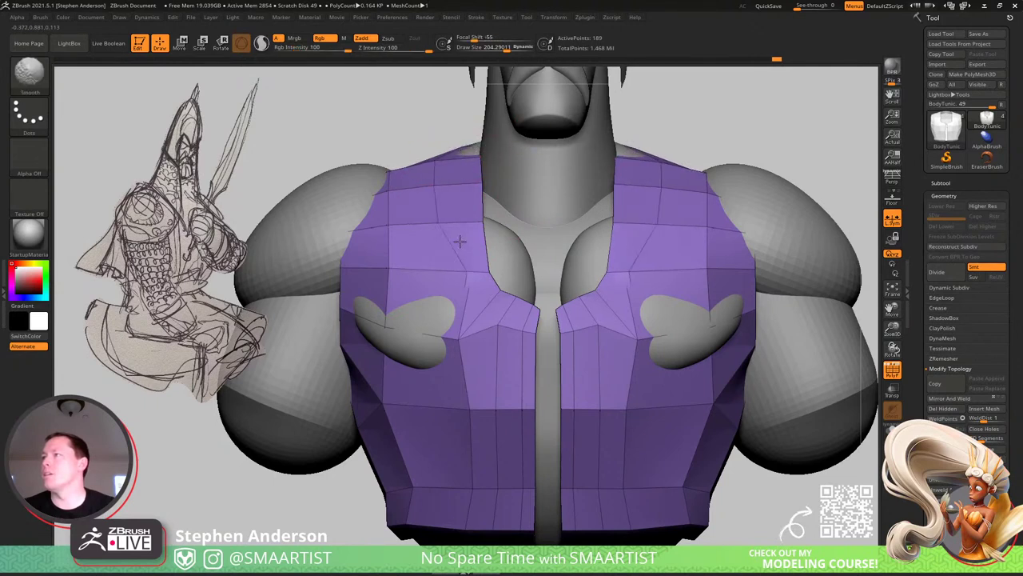
mouse_move(460, 241)
left_mouse_down("shift")
mouse_move(482, 324)
mouse_move(536, 308)
left_mouse_up("shift")
key("s")
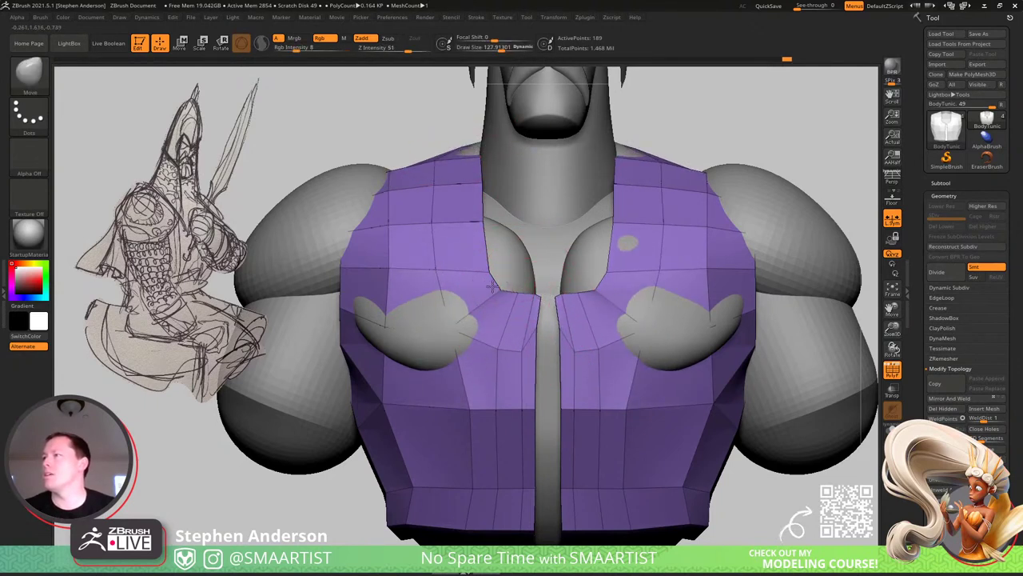
Choose the Move brush and examine the tunic's fit across the back, shoulders and side of the bust.
mouse_move(457, 216)
right_mouse_down()
mouse_move(534, 238)
mouse_move(468, 245)
mouse_move(475, 269)
mouse_move(480, 238)
mouse_move(431, 199)
mouse_move(455, 163)
mouse_move(414, 257)
mouse_move(408, 250)
right_mouse_up()
key("b")
key("m")
key("v")
key("shift")
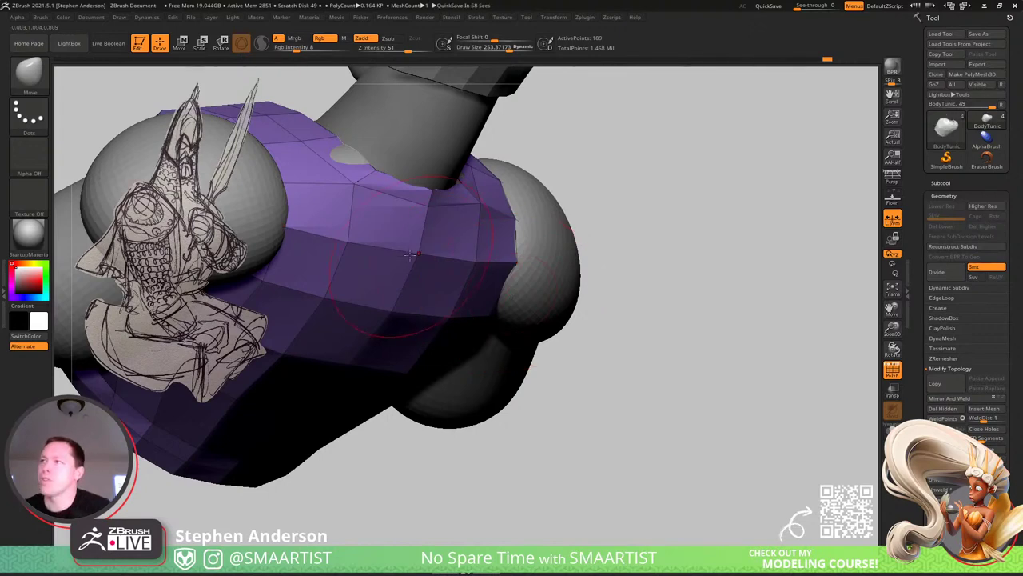
mouse_move(512, 297)
right_mouse_down()
mouse_move(508, 234)
mouse_move(512, 351)
mouse_move(530, 372)
mouse_move(425, 290)
mouse_move(453, 336)
mouse_move(420, 272)
right_mouse_up()
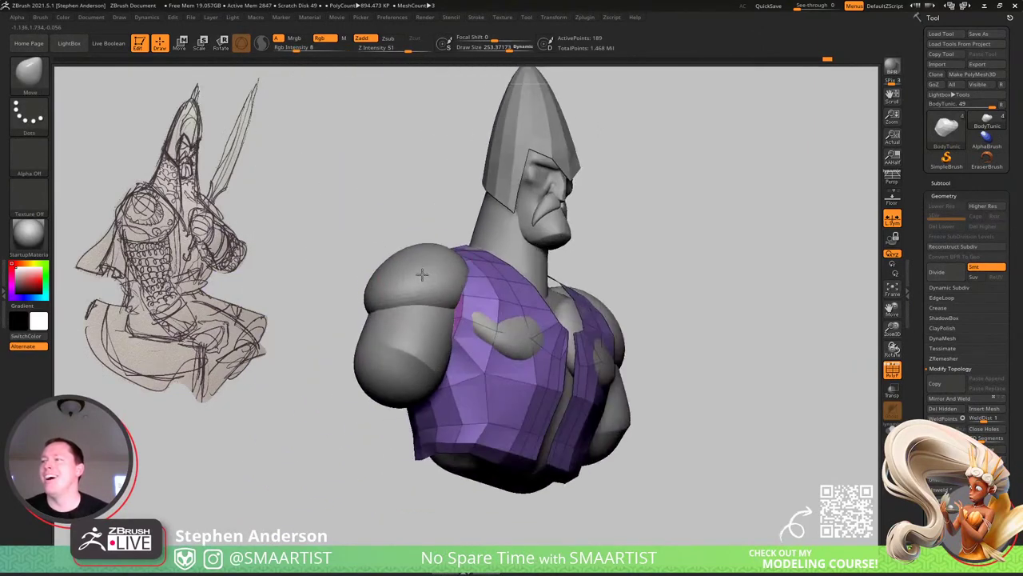
right_click_drag(424, 312, 463, 398, "alt")
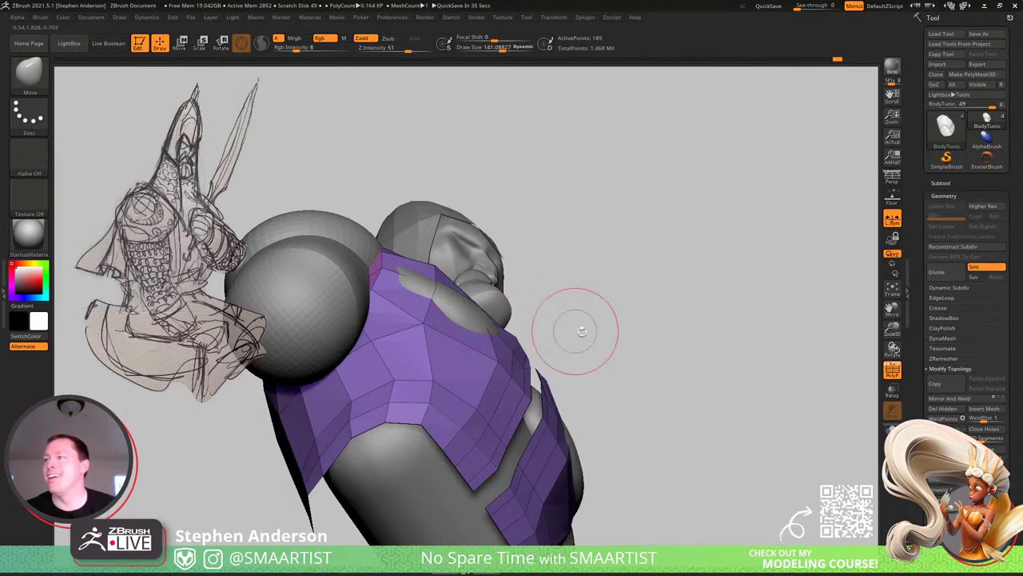
Smooth the tunic's chest and pull it outward with the Move brush to cover more of the pectorals.
mouse_move(436, 417)
right_mouse_down()
mouse_move(498, 392)
mouse_move(508, 344)
right_mouse_up()
mouse_move(507, 342)
left_mouse_down("shift")
mouse_move(505, 356)
mouse_move(507, 312)
mouse_move(520, 300)
left_mouse_up("shift")
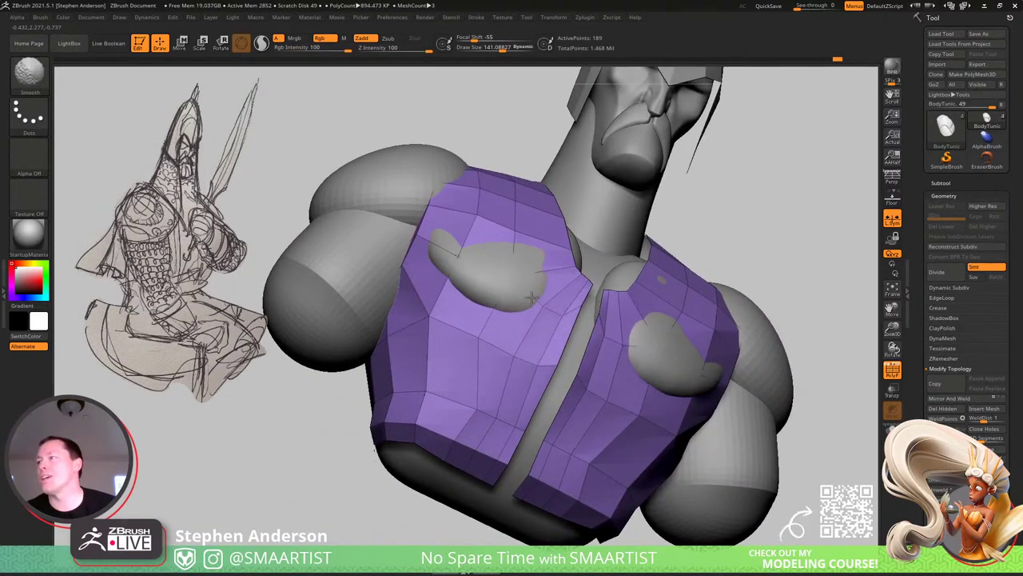
mouse_move(524, 284)
right_mouse_down()
mouse_move(513, 326)
mouse_move(522, 281)
mouse_move(509, 290)
right_mouse_up()
key("s")
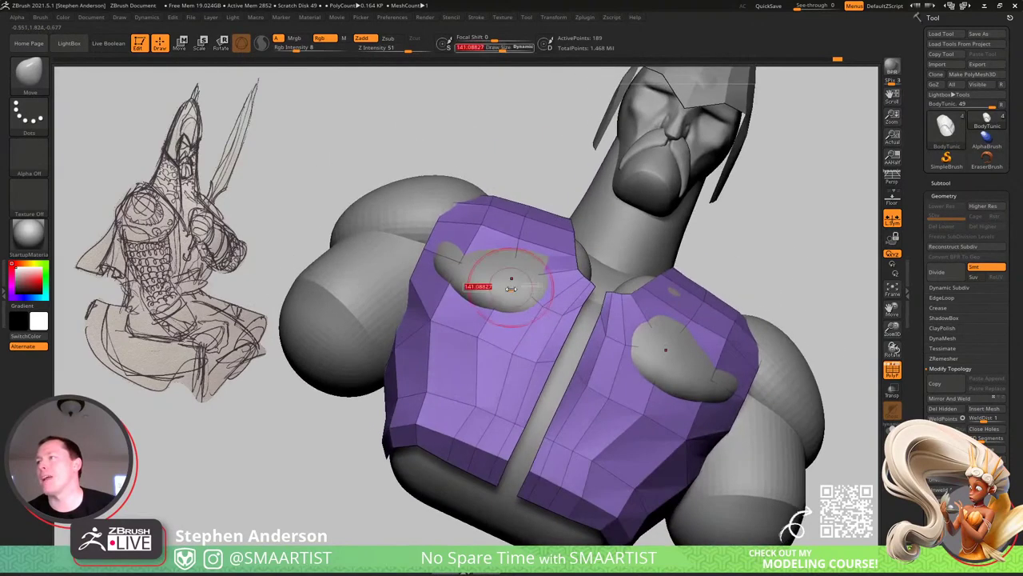
mouse_move(507, 289)
left_mouse_down()
mouse_move(500, 260)
mouse_move(511, 257)
left_mouse_up()
mouse_move(513, 259)
right_mouse_down()
mouse_move(524, 281)
mouse_move(497, 264)
right_mouse_up()
left_click_drag(498, 264, 519, 252)
mouse_move(519, 250)
right_mouse_down()
mouse_move(512, 225)
mouse_move(537, 312)
right_mouse_up()
key("s")
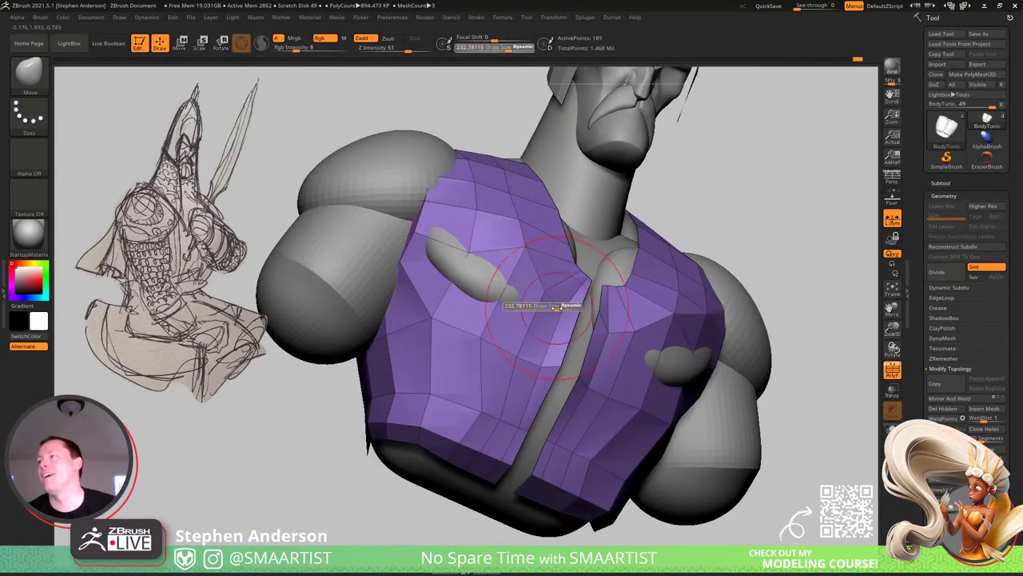
left_click_drag(558, 309, 548, 310)
Remove the extra vertical edge loops beside the front opening with ZModeler and smooth the tunic's lower front.
key("b")
key("z")
key("m")
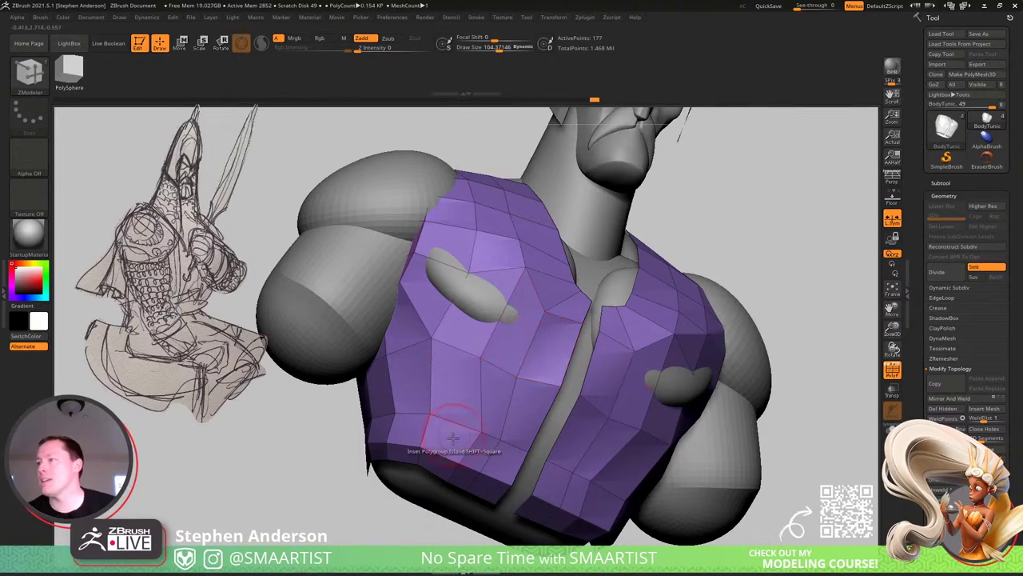
right_click_drag(454, 438, 498, 421)
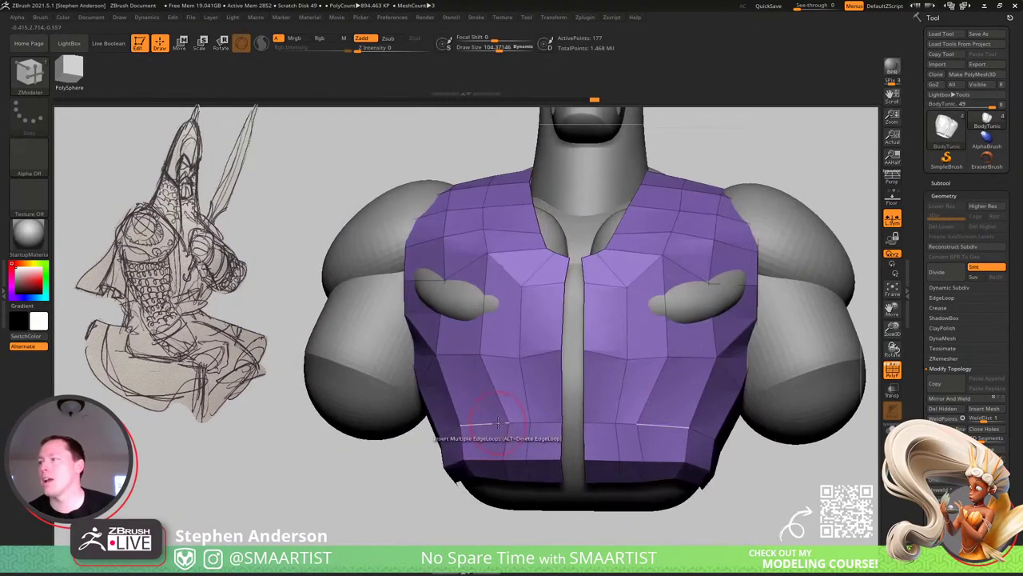
mouse_move(498, 422)
left_mouse_down("shift")
mouse_move(512, 422)
mouse_move(469, 416)
left_mouse_up("shift")
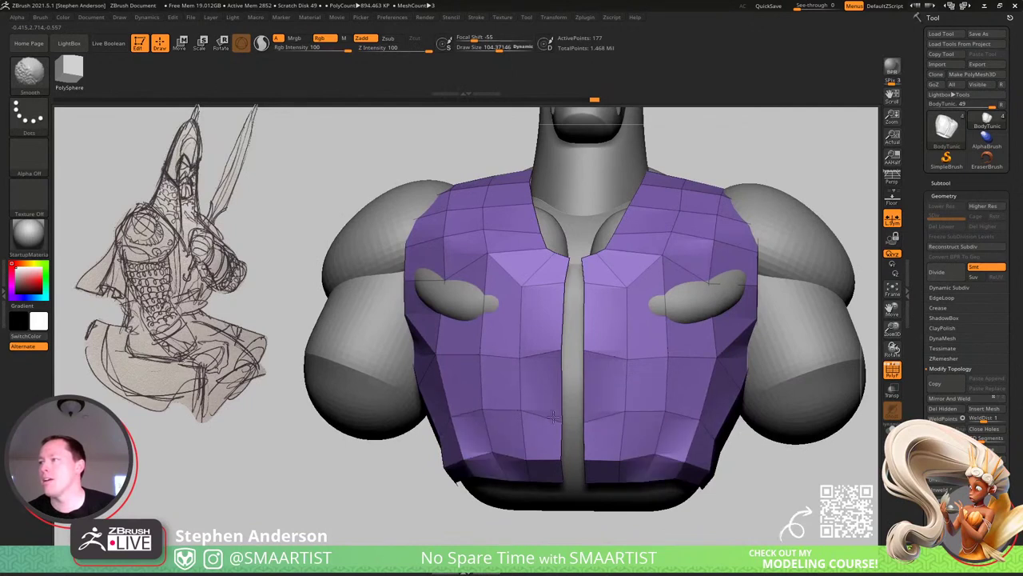
Set ZModeler's point action to Slide and adjust the points along the tunic's front opening.
key("space")
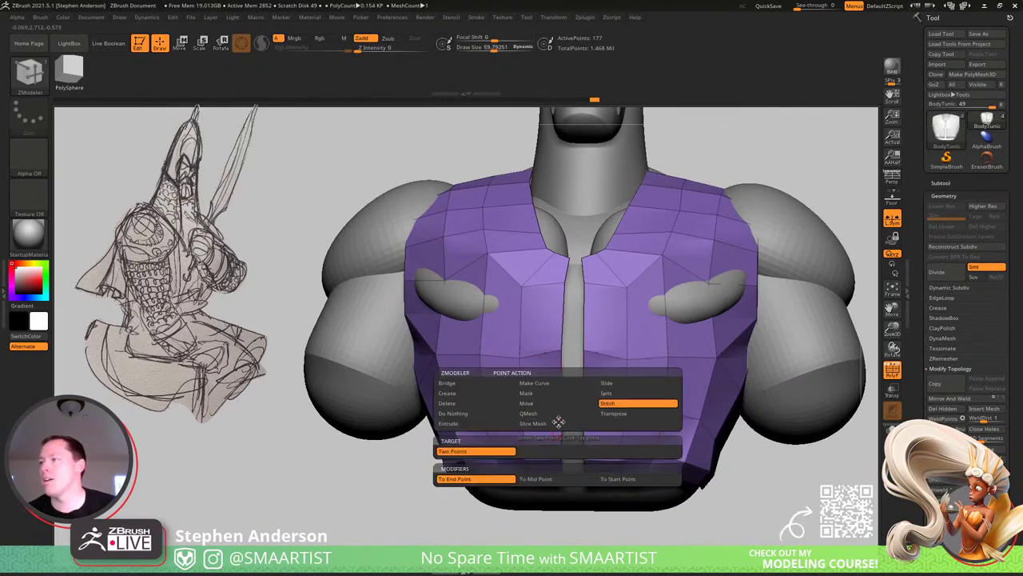
left_click(614, 387)
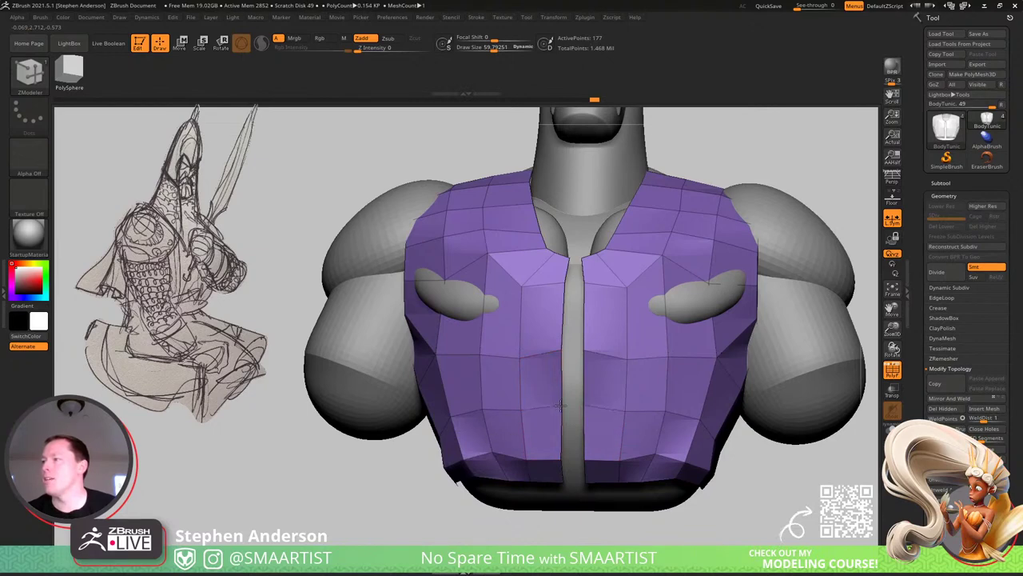
right_click_drag(520, 416, 605, 354)
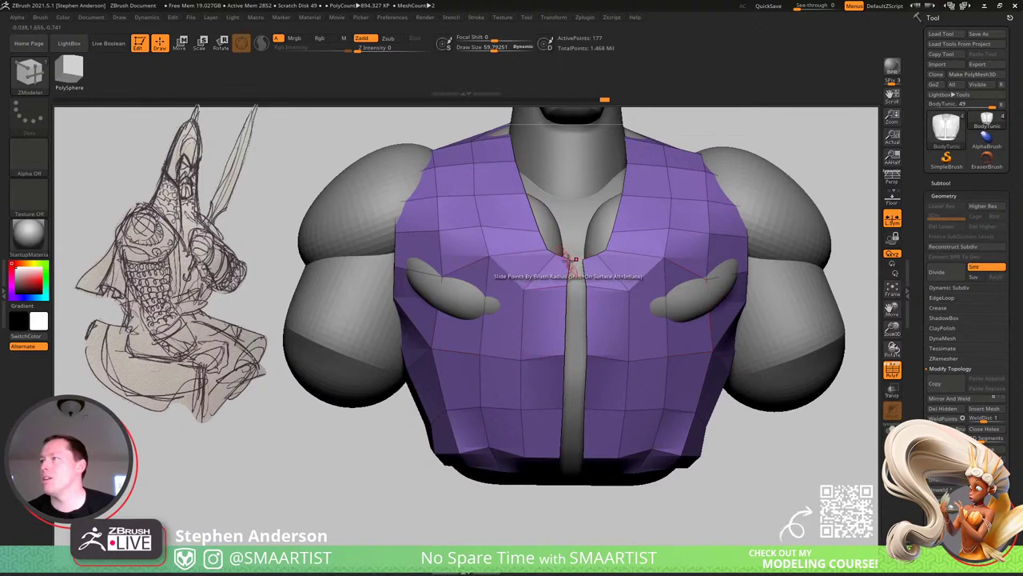
key("ctrl")
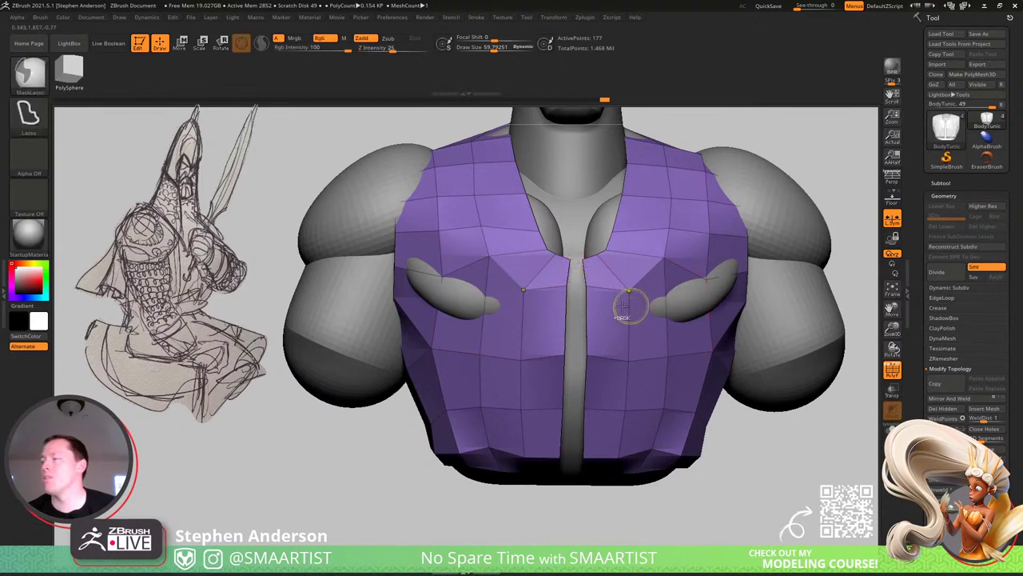
mouse_move(622, 306)
right_mouse_down("ctrl")
mouse_move(593, 292)
mouse_move(670, 297)
mouse_move(581, 278)
mouse_move(586, 260)
mouse_move(625, 407)
right_mouse_up("ctrl")
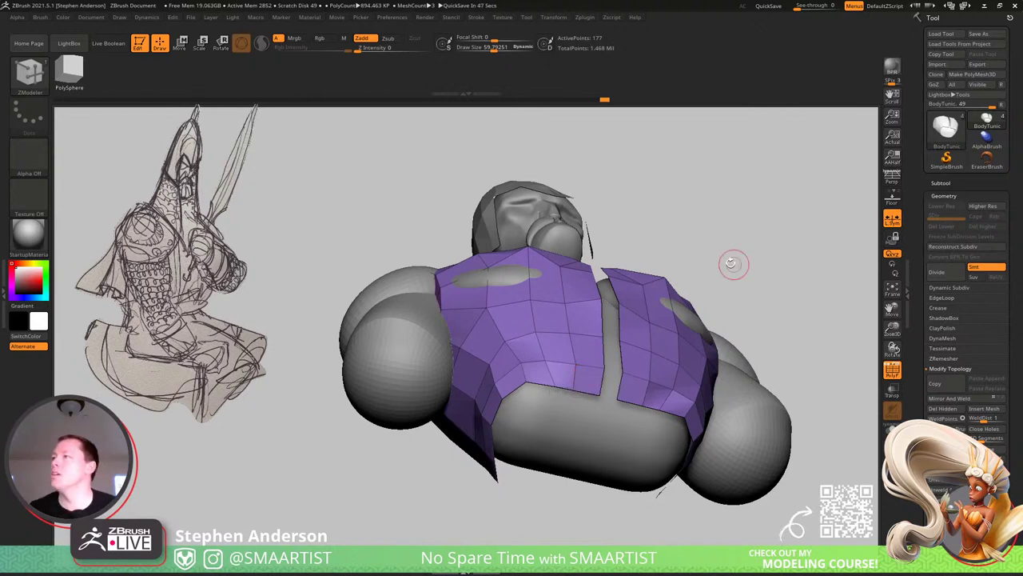
Choose the Move brush, enlarge its draw size, and pull the upper points along one side of the tunic's front opening past the centre.
right_click_drag(742, 203, 744, 276)
right_click_drag(628, 285, 582, 296)
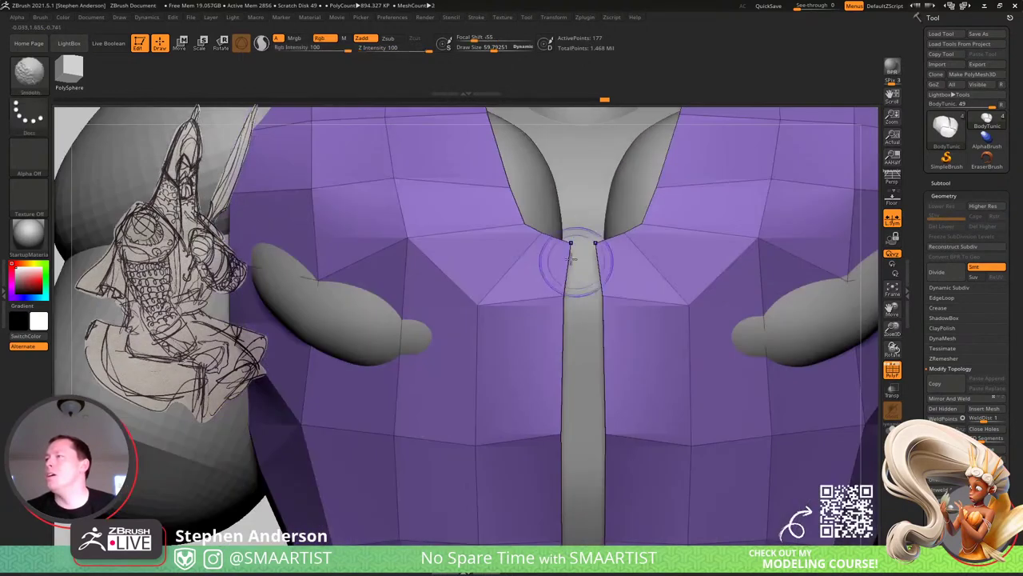
key("b")
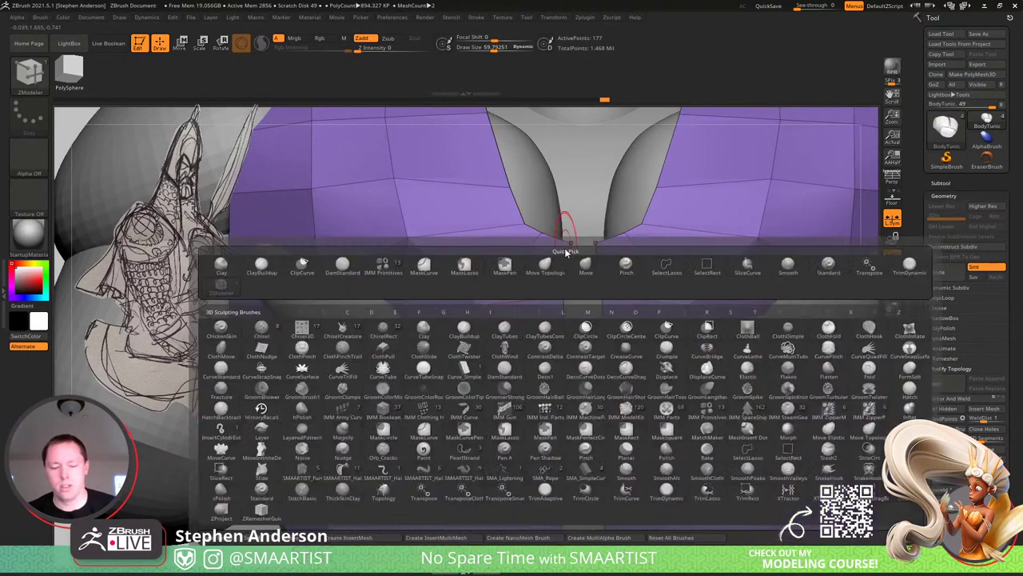
key("m")
key("v")
key("s")
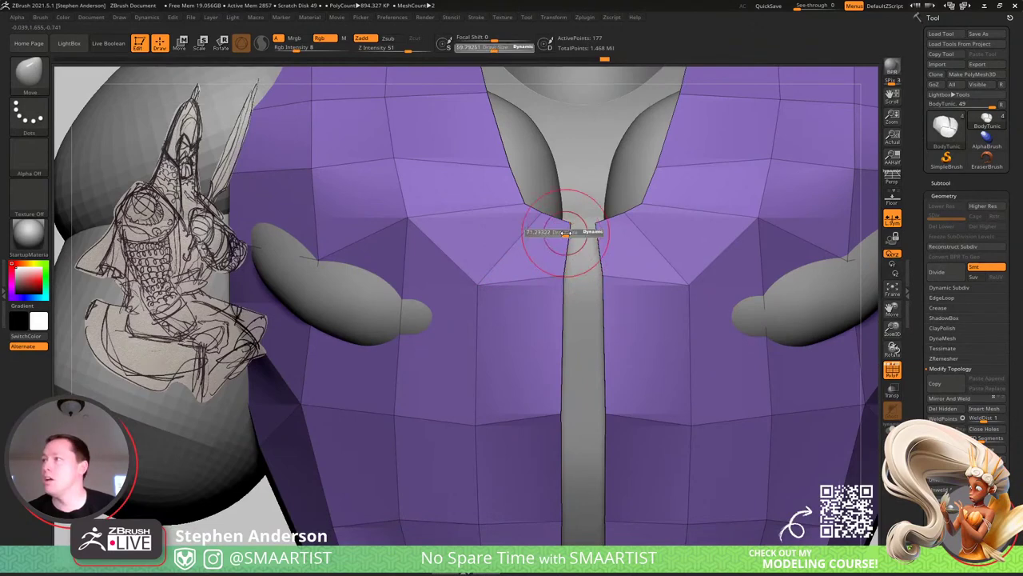
left_click_drag(570, 233, 656, 233)
left_click_drag(548, 429, 598, 430)
left_click_drag(609, 300, 625, 299)
Pull the remaining lower edge points on the same side of the front opening across the centre, down to the hem.
right_click_drag(631, 376, 643, 176, "alt")
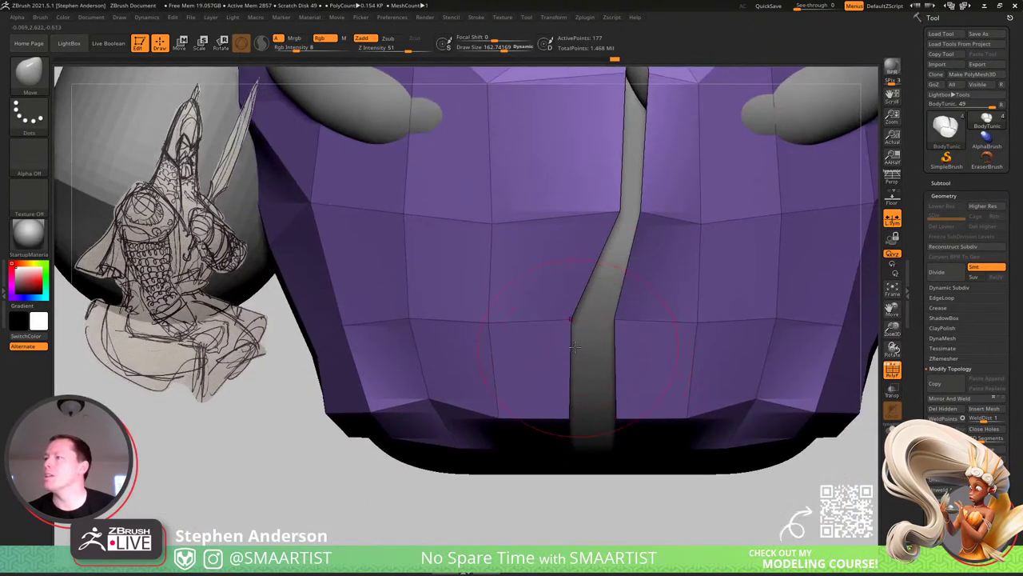
left_click_drag(563, 323, 619, 322)
left_click_drag(568, 430, 616, 433)
right_click_drag(616, 434, 548, 341)
left_click_drag(546, 342, 590, 342)
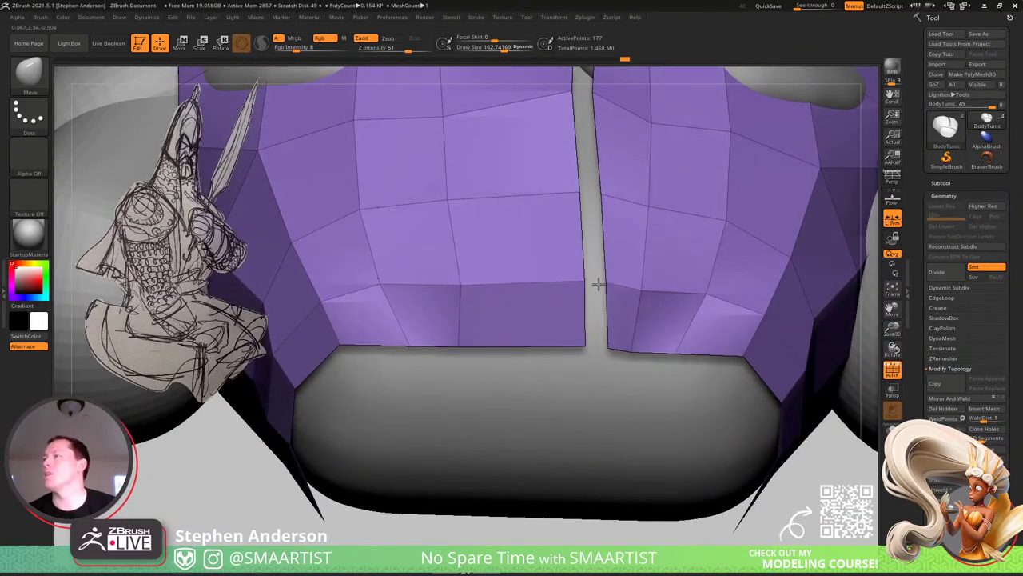
Try to close the tunic's front opening with Mirror And Weld.
left_click(960, 398)
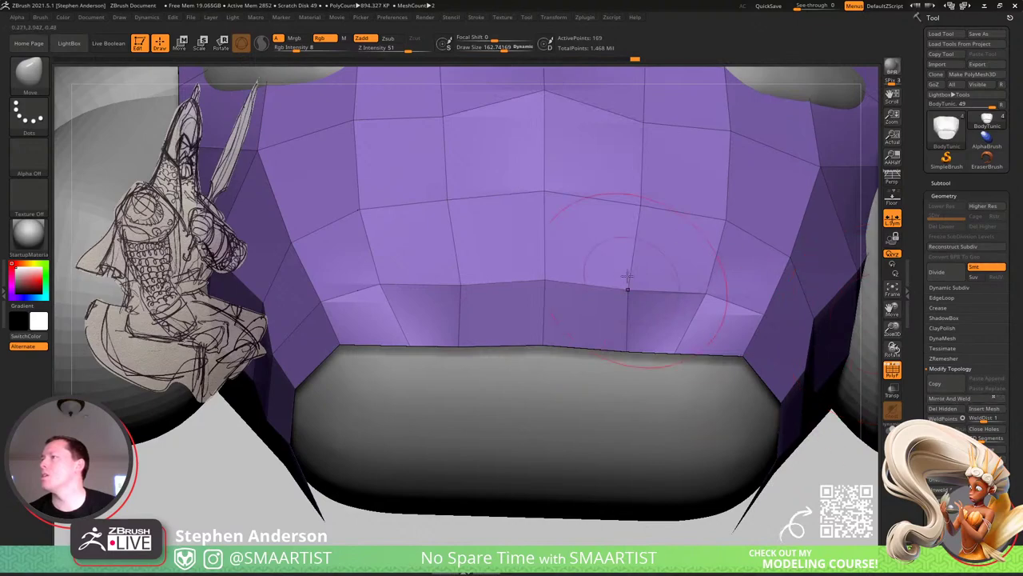
right_click_drag(629, 282, 516, 394)
key("ctrl+z")
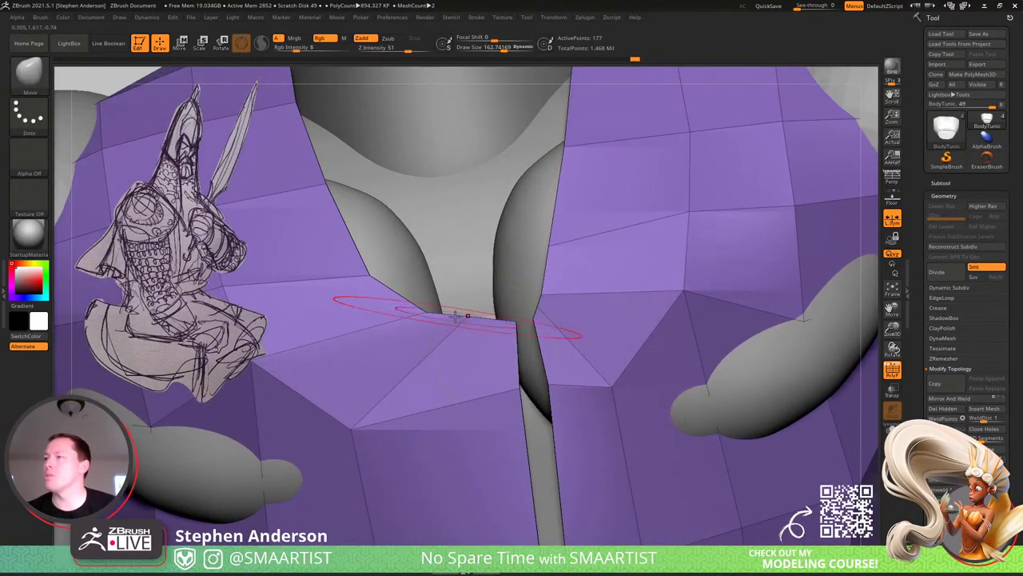
Adjust the edge points at the bottom of the V neckline and close the tunic's front with Mirror And Weld.
left_click_drag(441, 320, 355, 335)
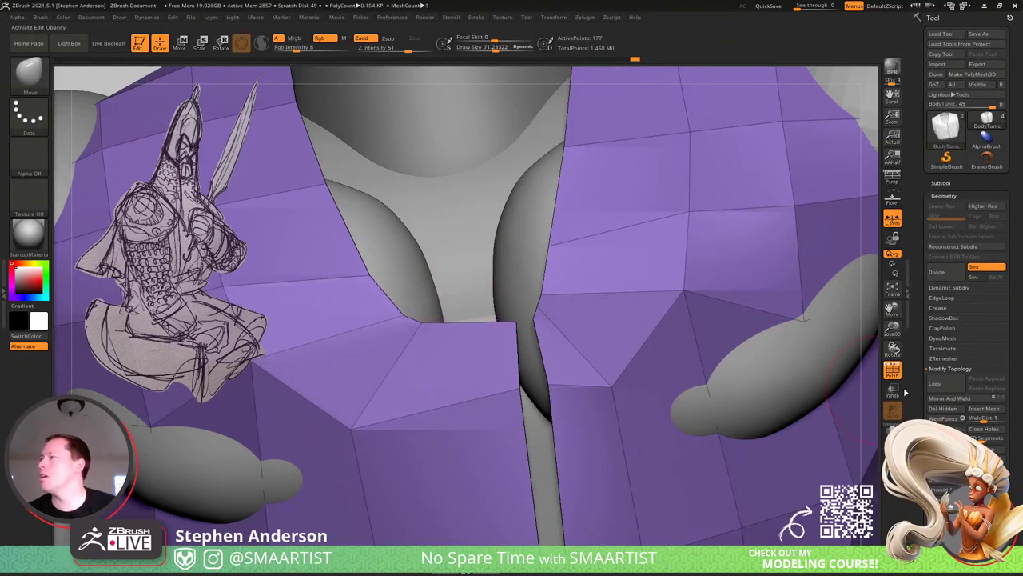
left_click(946, 401)
right_click_drag(498, 344, 484, 209, "ctrl")
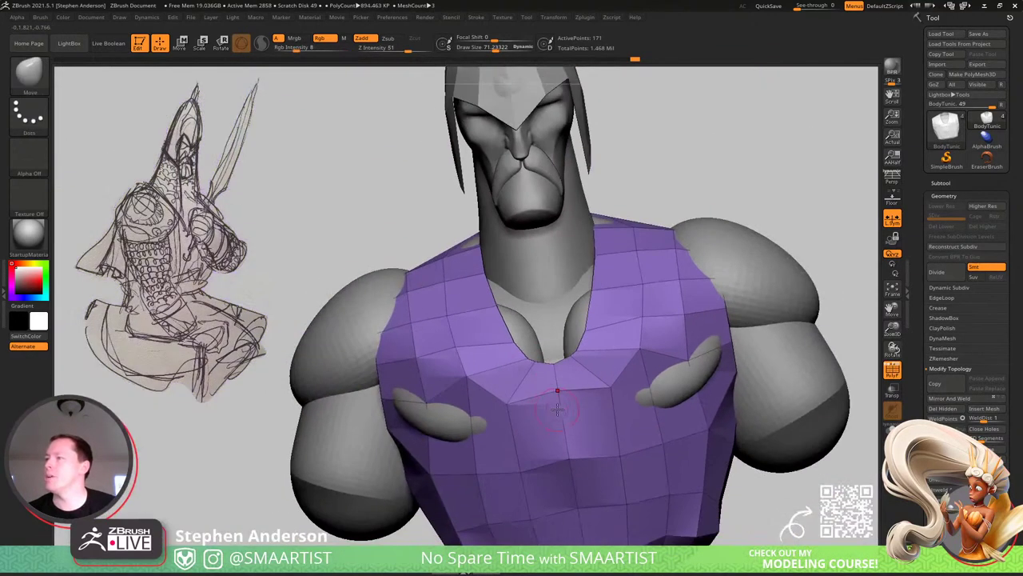
Enlarge the Move brush and pull the tunic's chest outward to cover more of the pectorals.
key("s")
left_click_drag(551, 401, 663, 365)
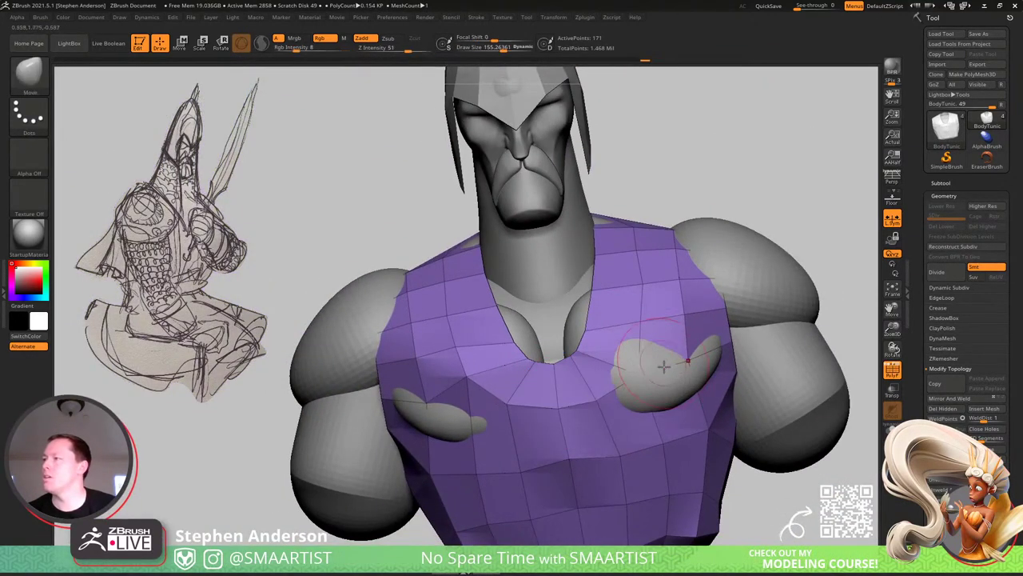
mouse_move(662, 365)
right_mouse_down()
mouse_move(651, 342)
mouse_move(627, 368)
right_mouse_up()
key("s")
mouse_move(629, 369)
left_mouse_down()
mouse_move(642, 370)
mouse_move(646, 355)
mouse_move(623, 389)
left_mouse_up()
key("ctrl+z")
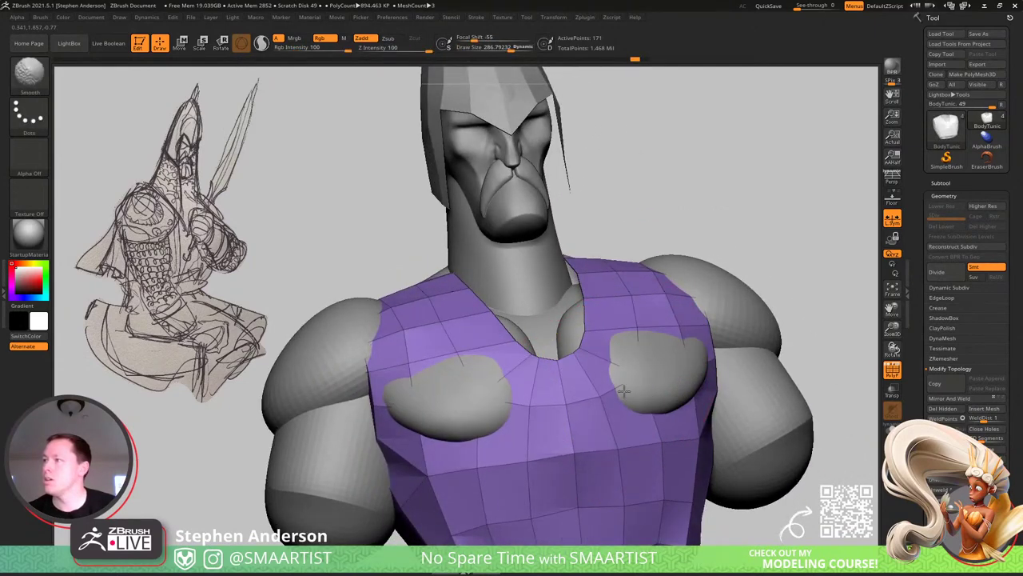
right_click_drag(624, 390, 718, 382)
left_click_drag(474, 408, 463, 417)
right_click_drag(463, 417, 376, 439)
left_click_drag(501, 411, 504, 413)
mouse_move(503, 413)
right_mouse_down()
mouse_move(464, 326)
mouse_move(453, 241)
mouse_move(512, 403)
mouse_move(483, 418)
right_mouse_up()
Reduce the Move brush's draw size and adjust the tunic's lower front and the hem along its side.
key("s")
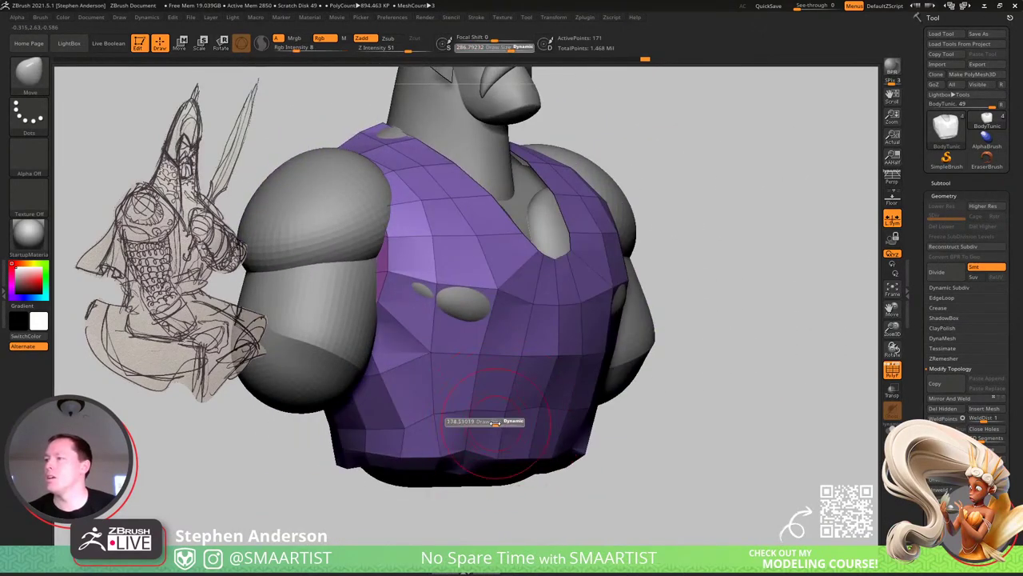
left_click(481, 421)
left_click_drag(474, 482, 470, 470)
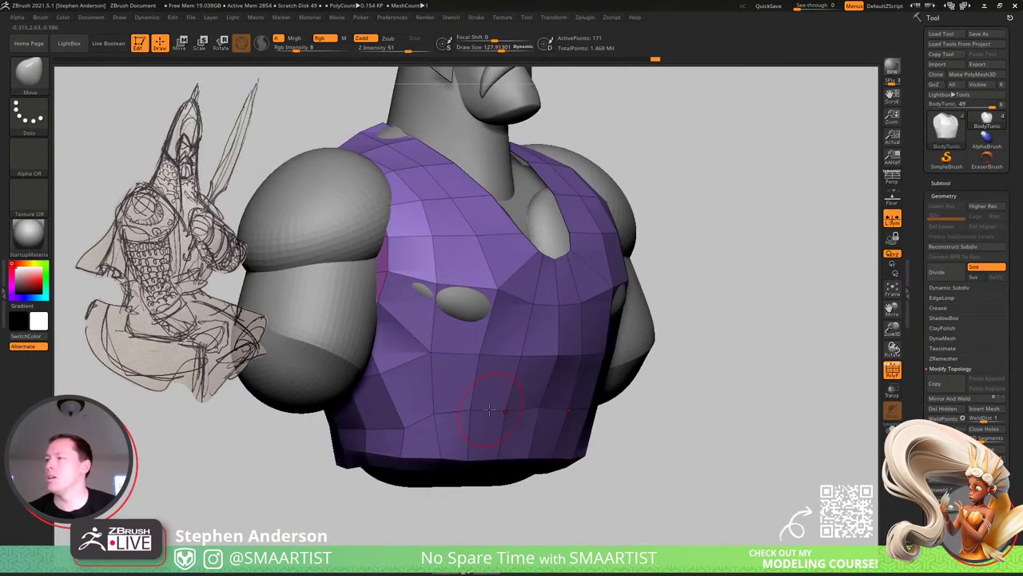
left_click_drag(471, 414, 472, 414)
mouse_move(337, 409)
right_mouse_down()
mouse_move(372, 412)
mouse_move(403, 434)
mouse_move(300, 472)
right_mouse_up()
key("s")
left_click_drag(293, 477, 278, 478)
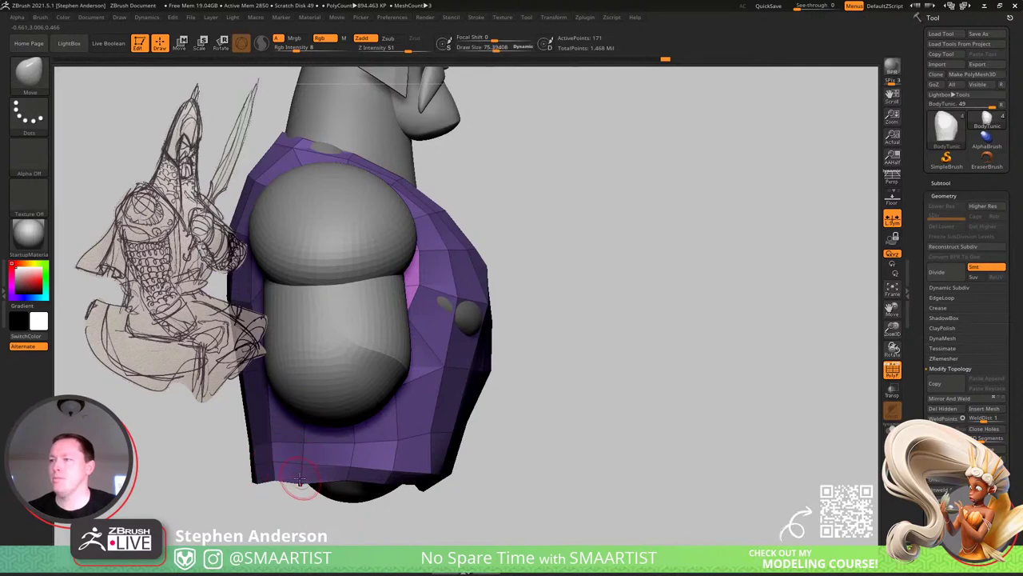
Examine the closed tunic's fit from the side, below and front of the bust.
right_click_drag(307, 468, 398, 477)
key("bracketright")
key("bracketright")
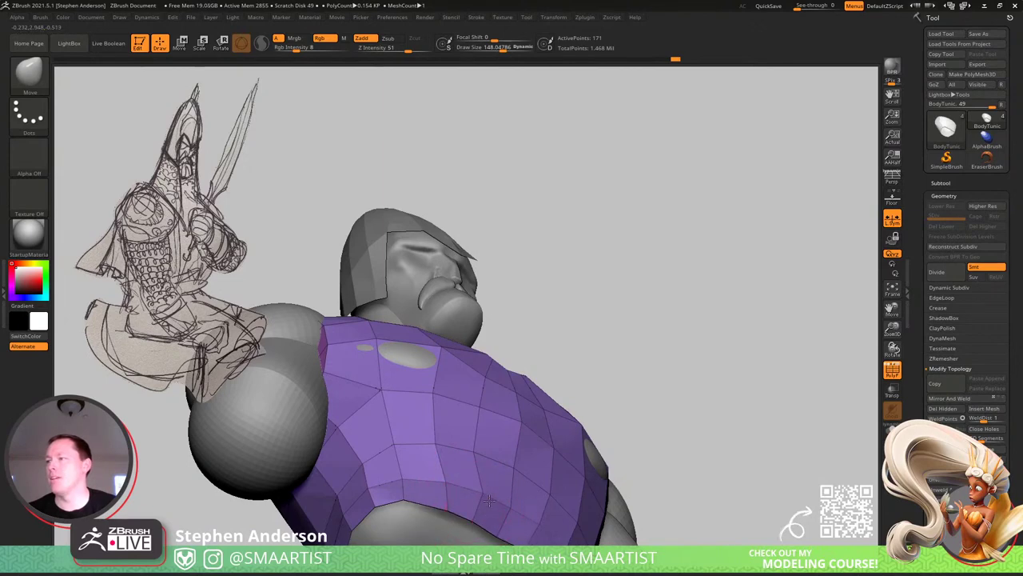
right_click_drag(498, 454, 507, 437)
right_click_drag(521, 471, 526, 478)
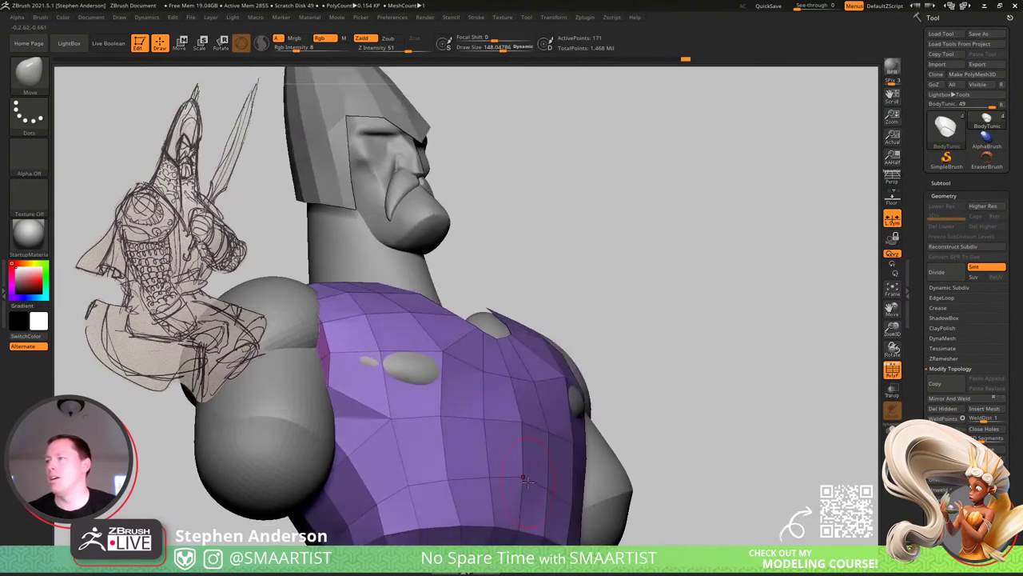
right_click_drag(528, 409, 530, 440)
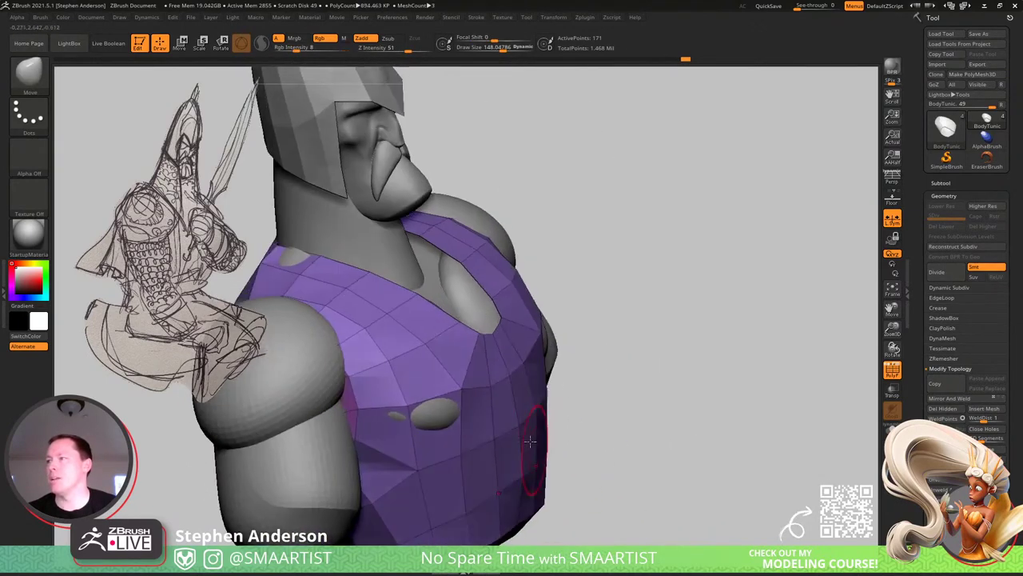
key("shift+f")
mouse_move(612, 464)
right_mouse_down("ctrl")
mouse_move(592, 332)
mouse_move(668, 311)
mouse_move(646, 296)
right_mouse_up("ctrl")
right_click_drag(646, 296, 640, 393, "ctrl")
key("shift+f")
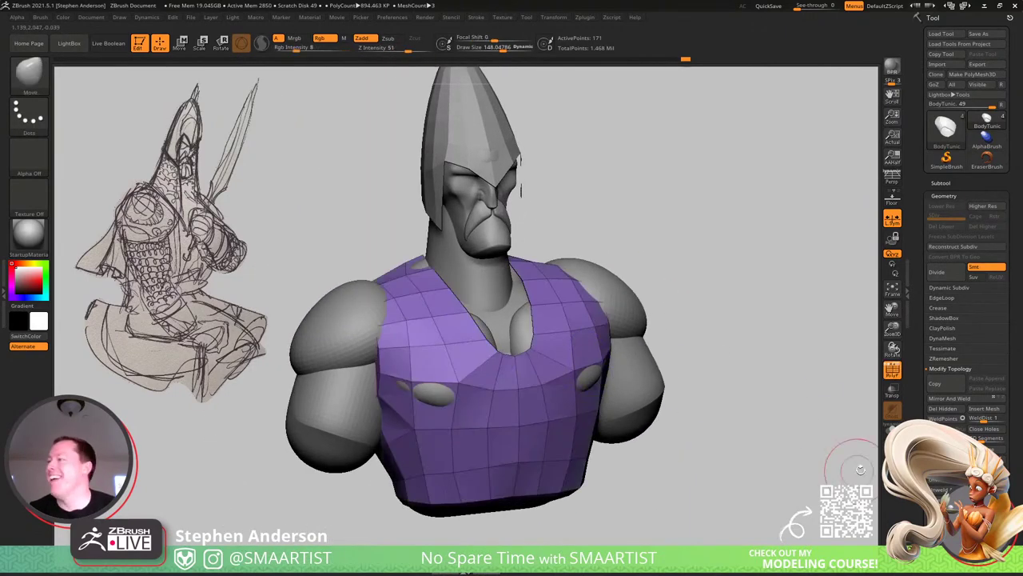
Mask the tunic except for its armhole edges and extrude them with the gizmo into short sleeves over the upper arms.
key("w")
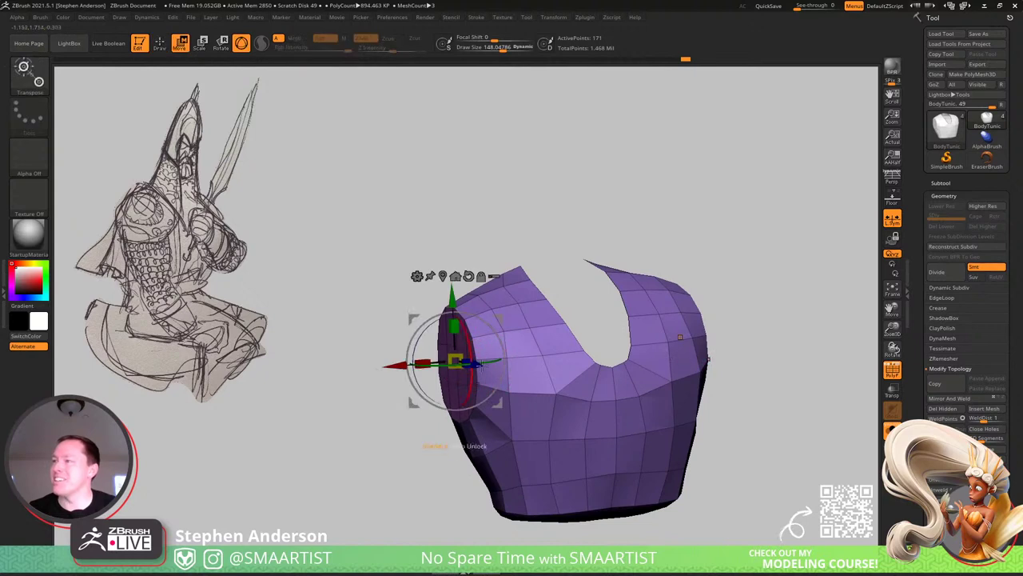
left_click_drag(494, 315, 611, 228, "alt")
left_click(451, 347, "ctrl")
right_click_drag(640, 327, 569, 319)
key("shift+s")
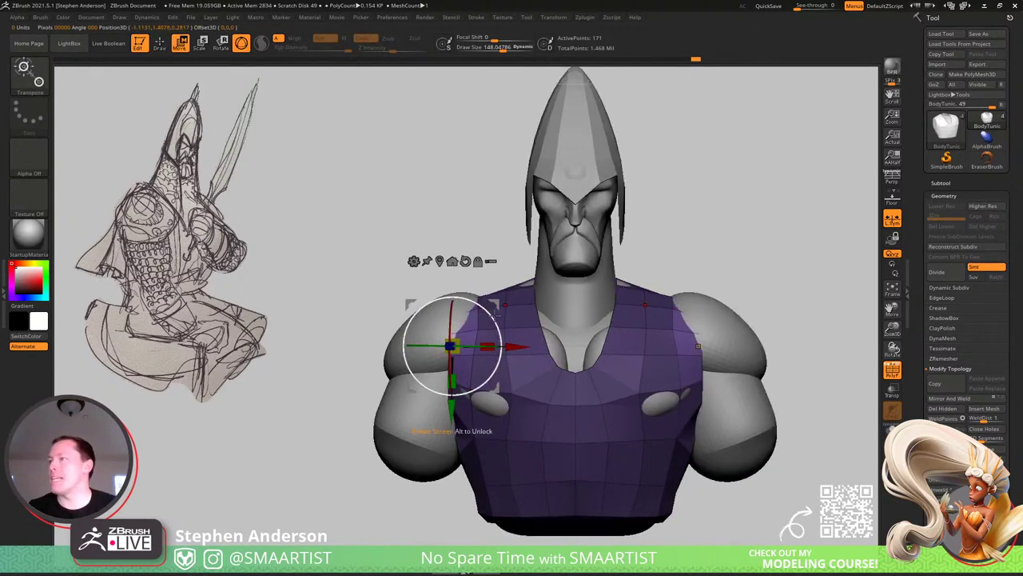
left_click_drag(496, 309, 454, 365, "ctrl")
right_click_drag(449, 396, 539, 399)
mouse_move(538, 400)
left_mouse_down()
mouse_move(654, 386)
mouse_move(665, 369)
mouse_move(686, 386)
mouse_move(674, 441)
mouse_move(656, 462)
left_mouse_up()
Choose the Move brush and reshape the sleeves' hems around the upper arms, raising their inner corners.
key("b")
key("m")
key("v")
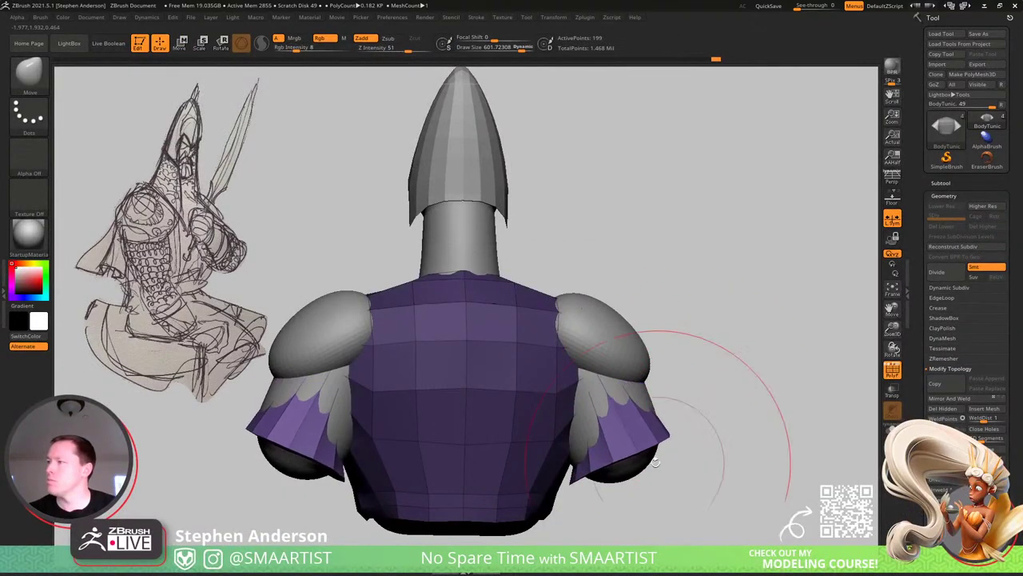
left_click_drag(577, 476, 578, 443)
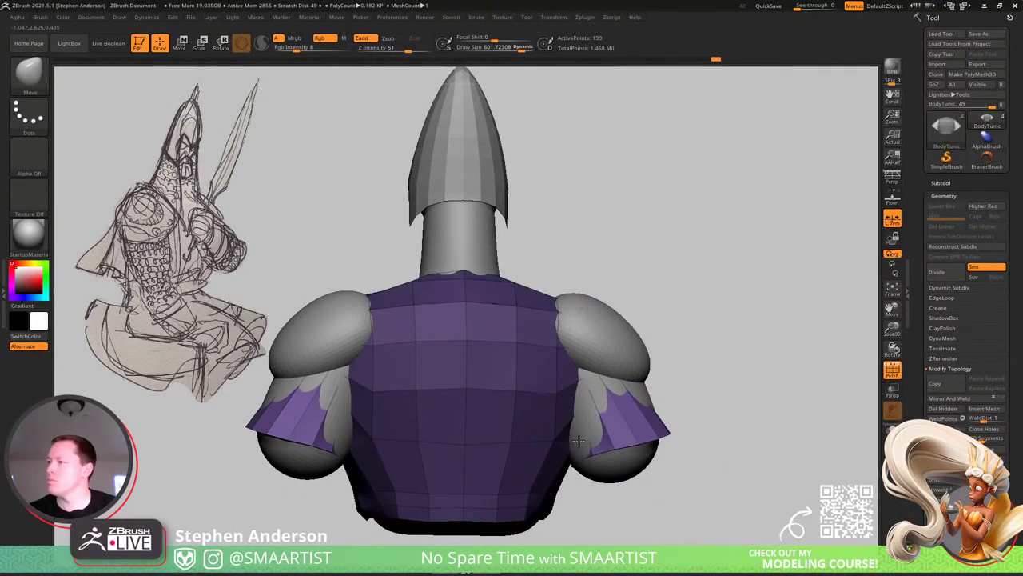
right_click_drag(675, 414, 583, 456)
left_click_drag(583, 455, 591, 440)
left_click_drag(574, 400, 535, 386)
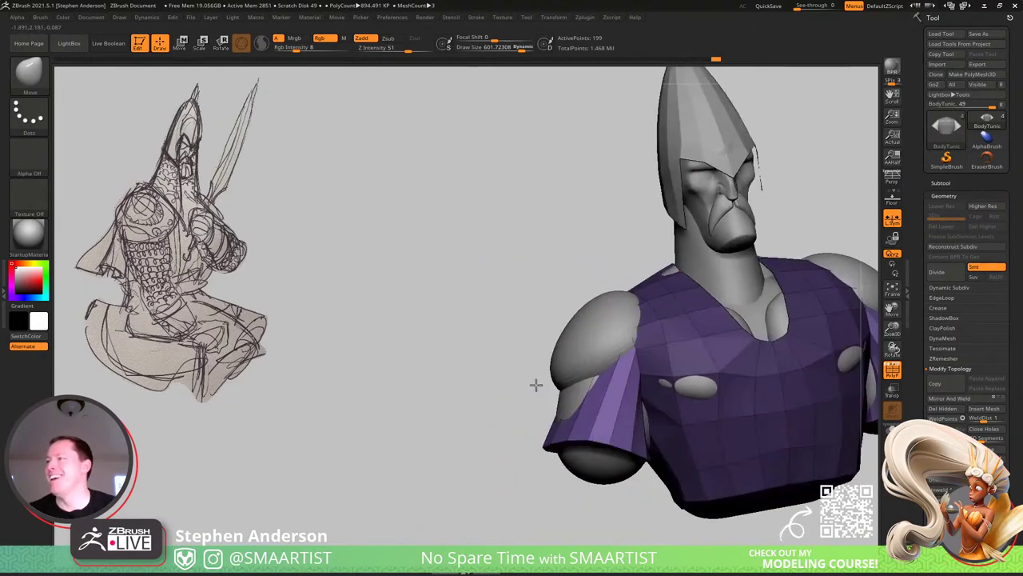
Clear the tunic's mask and adjust the sleeves and shoulder area with a large Move brush.
key("ctrl")
left_click(476, 284, "ctrl")
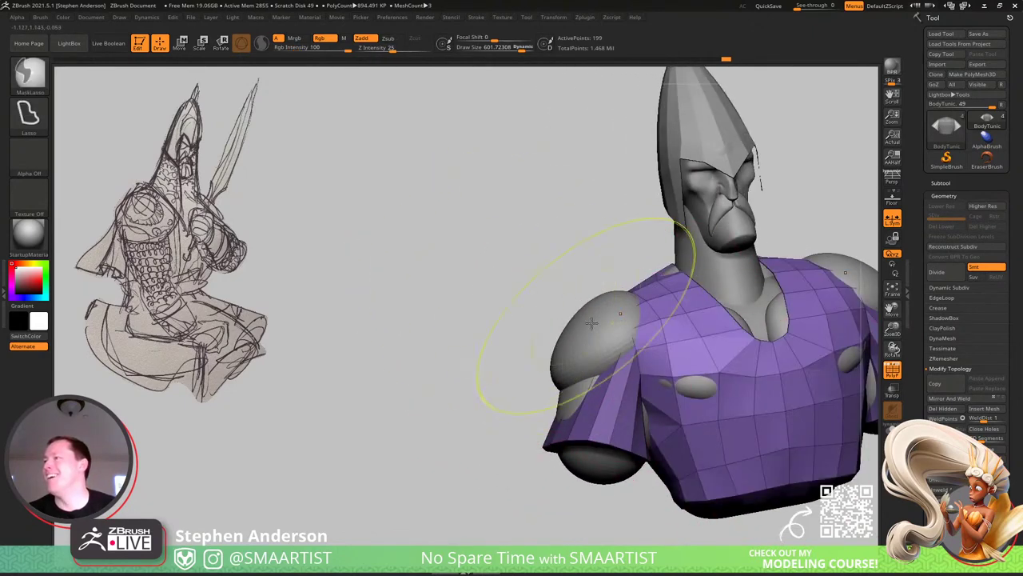
mouse_move(606, 319)
left_mouse_down()
mouse_move(586, 284)
mouse_move(543, 337)
left_mouse_up()
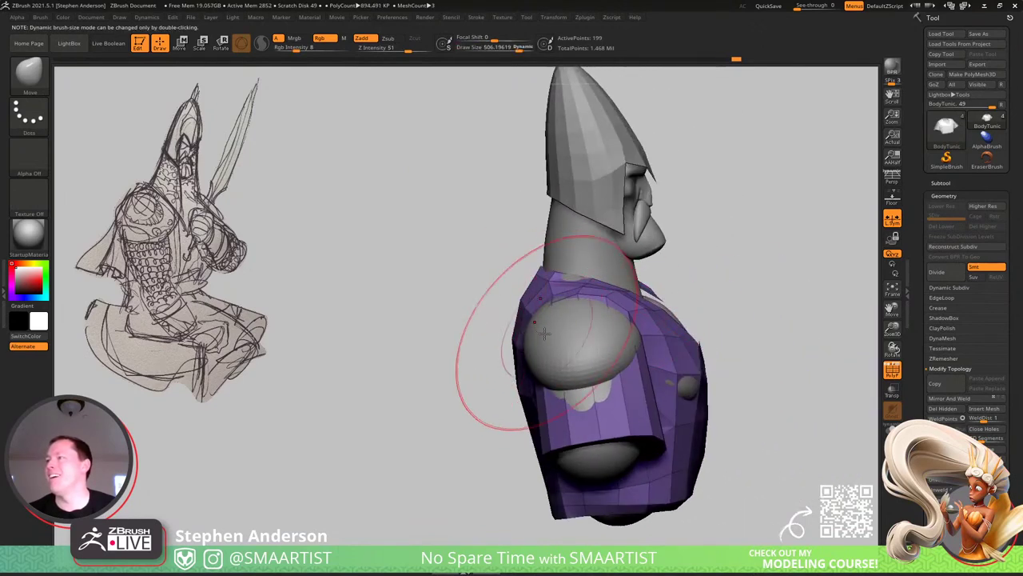
mouse_move(536, 331)
right_mouse_down()
mouse_move(588, 331)
mouse_move(589, 306)
right_mouse_up()
left_click_drag(520, 439, 511, 446)
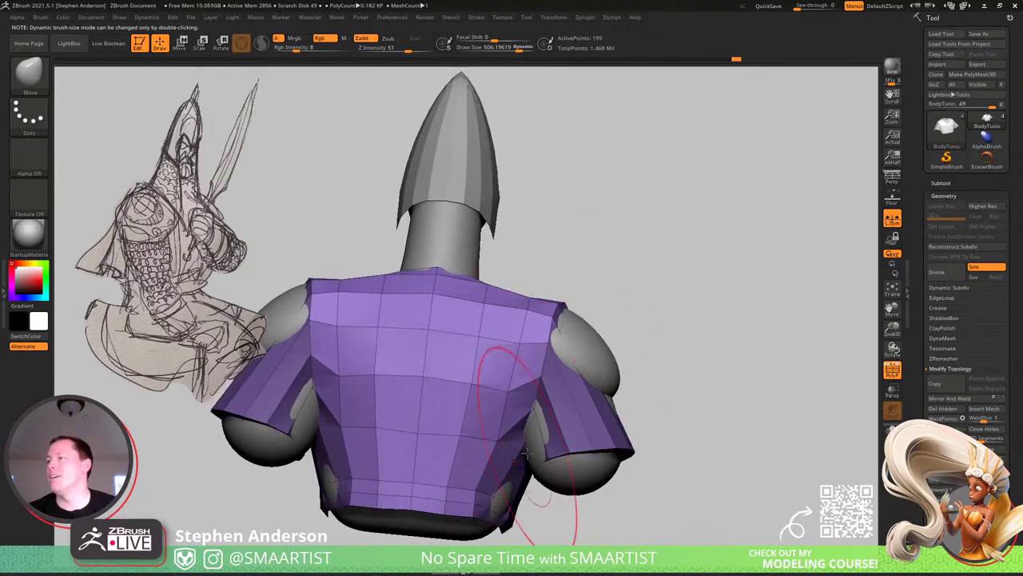
Reshape the tunic's sides and upper back beside the sleeves to fit around the torso.
right_click_drag(528, 448, 539, 430)
mouse_move(539, 429)
left_mouse_down()
mouse_move(528, 484)
mouse_move(450, 443)
mouse_move(473, 418)
left_mouse_up()
right_click_drag(527, 483, 475, 381, "alt")
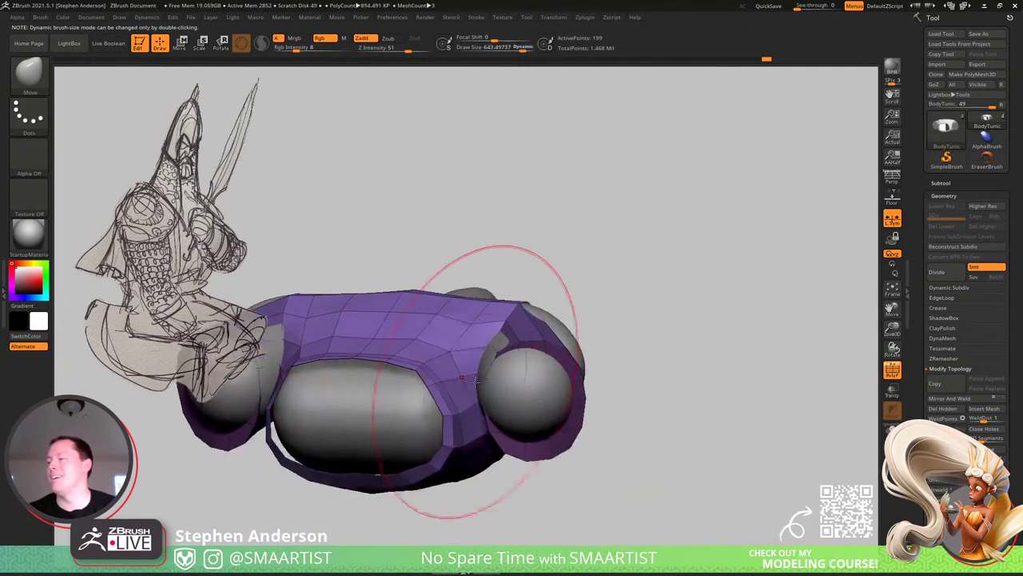
left_click_drag(475, 382, 494, 357)
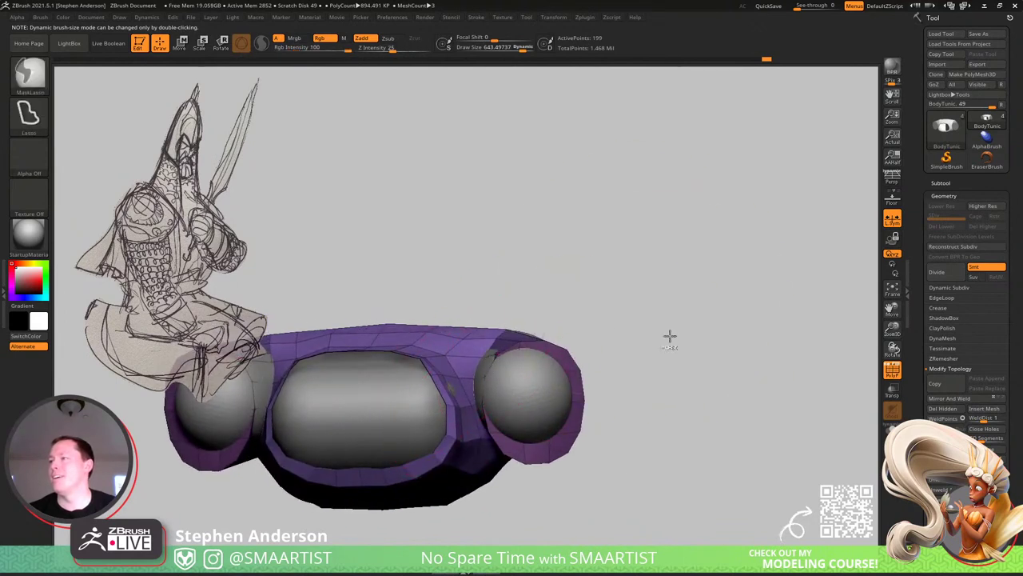
left_click_drag(670, 335, 678, 345, "ctrl")
left_click_drag(495, 363, 475, 369)
Reduce the Move brush's draw size and refine the tunic's underarm area where the sleeves meet the back.
key("s")
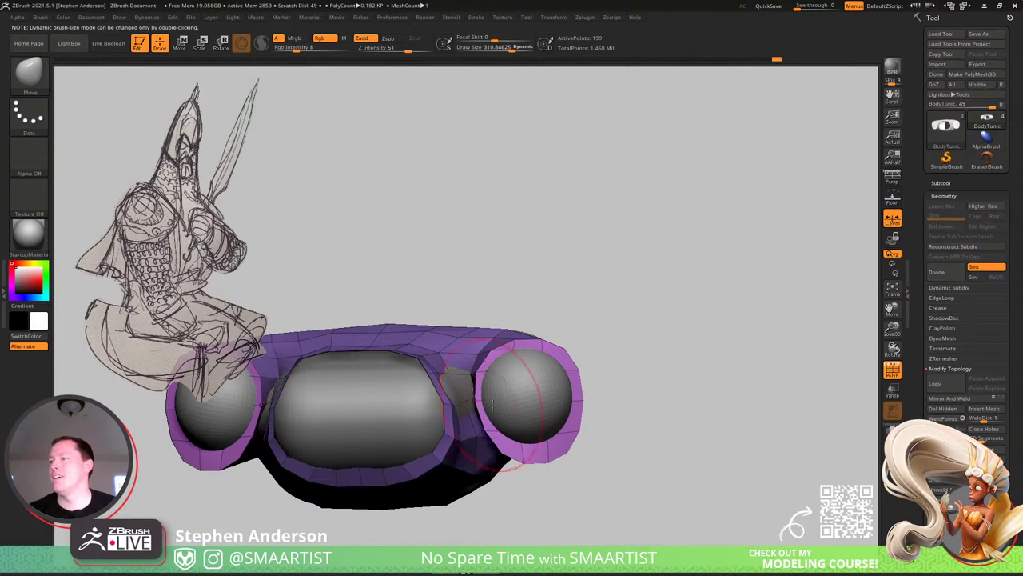
mouse_move(493, 406)
left_mouse_down()
mouse_move(455, 391)
mouse_move(477, 398)
left_mouse_up()
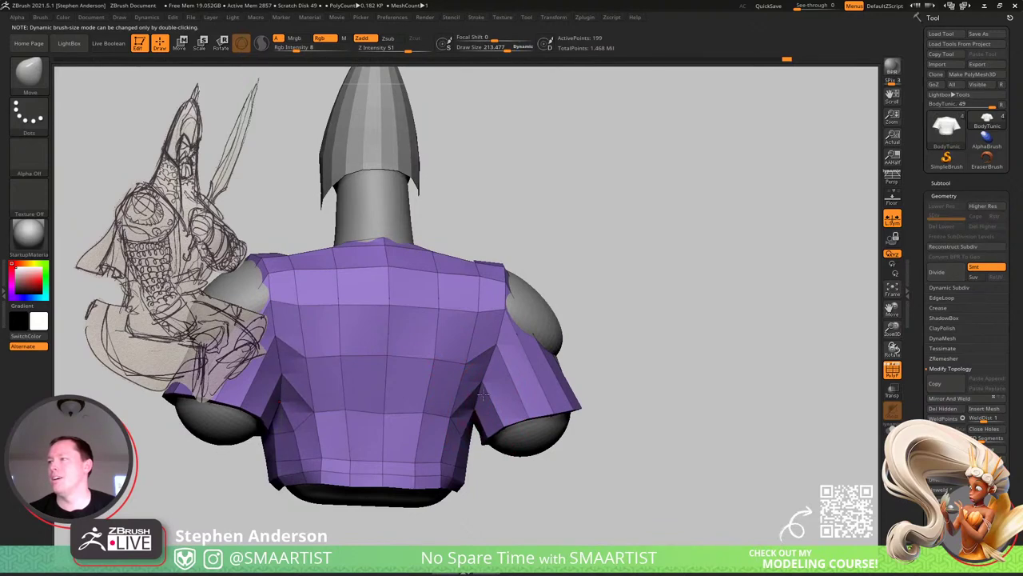
left_click_drag(483, 394, 460, 392)
left_click_drag(582, 320, 518, 419, "alt")
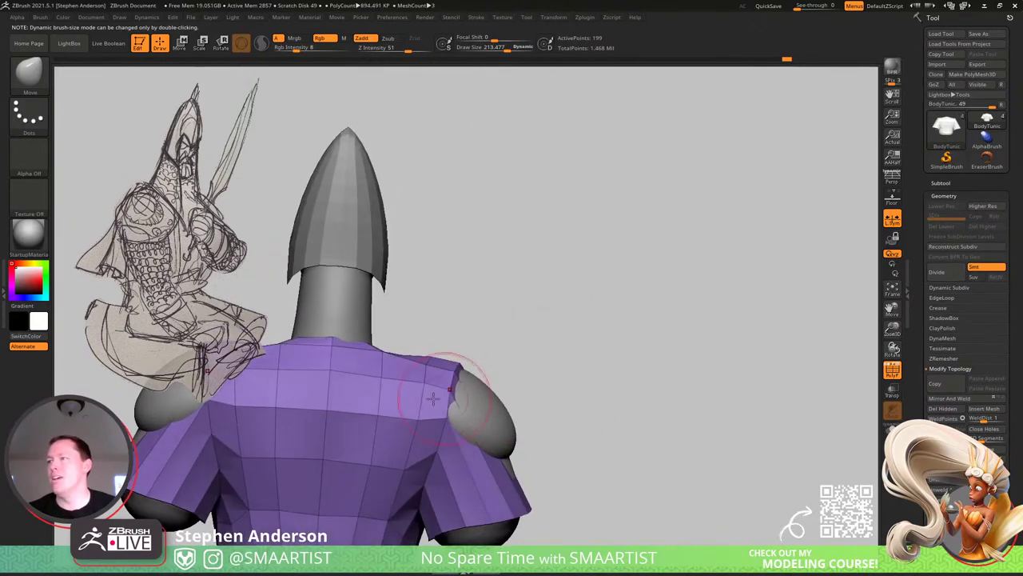
Isolate the tunic's two sleeves and assign their polygons a separate polygroup.
right_click_drag(415, 391, 494, 494)
left_click(487, 472)
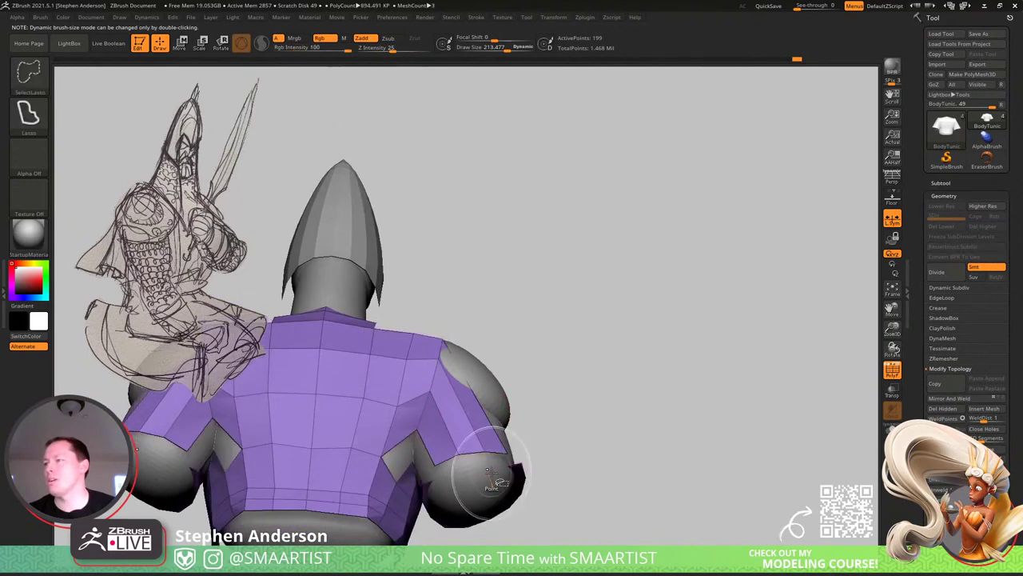
left_click(536, 474, "ctrl+shift")
left_click(532, 464, "ctrl+shift")
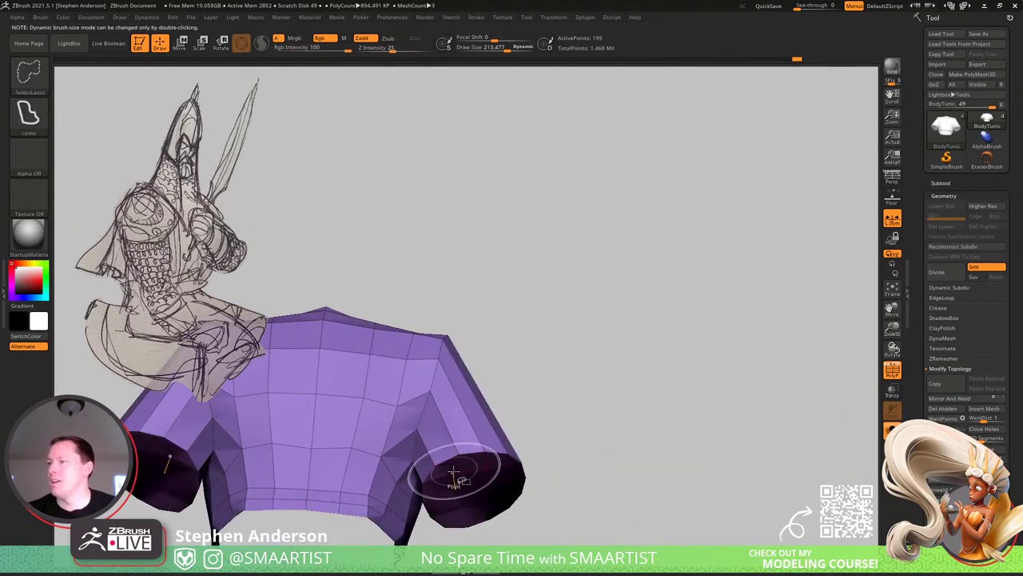
left_click(453, 474, "ctrl+shift")
key("ctrl+shift+x")
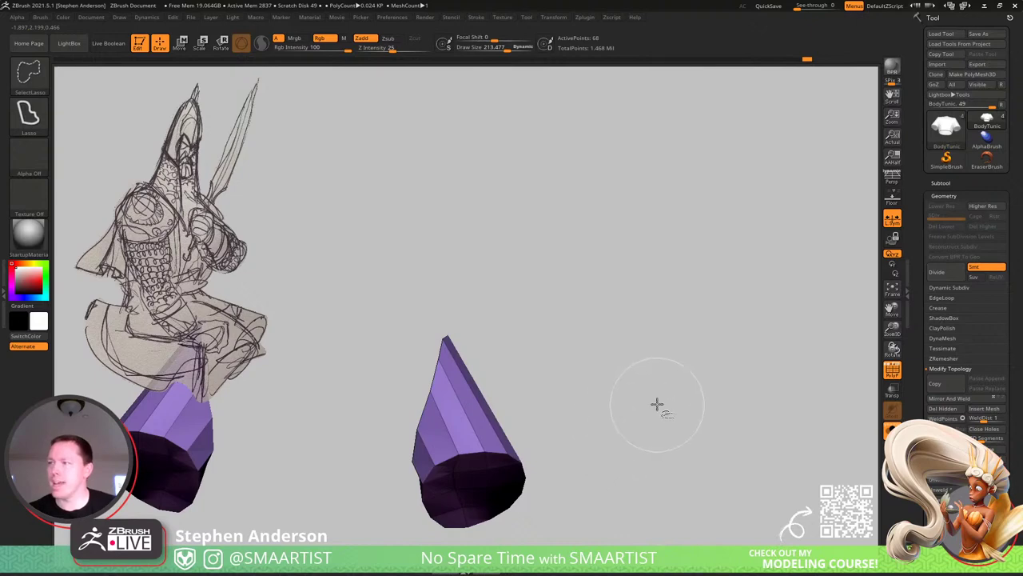
key("shift+f")
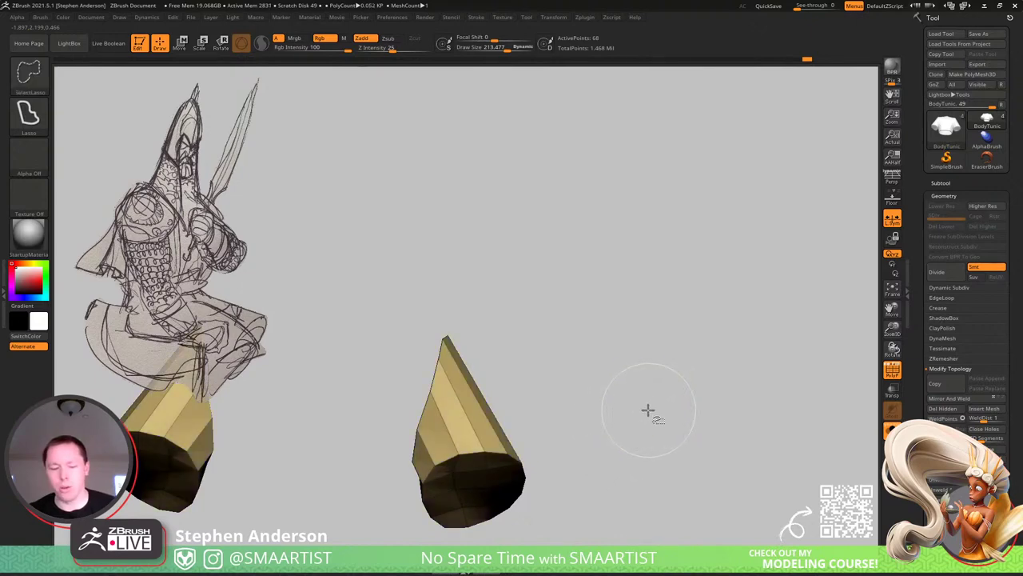
Show the whole tunic again and insert multiple evenly spaced edge loops around its sleeves with ZModeler.
key("ctrl+z")
left_click(654, 410, "ctrl+shift")
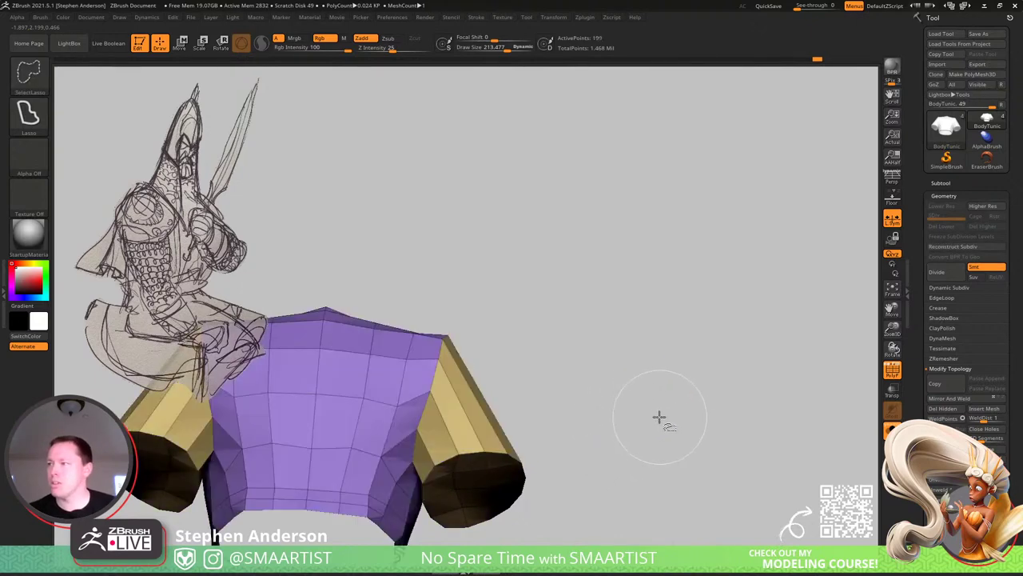
mouse_move(660, 418)
left_mouse_down()
mouse_move(623, 350)
mouse_move(614, 455)
mouse_move(666, 407)
left_mouse_up()
right_click_drag(666, 407, 496, 404)
left_click_drag(454, 413, 392, 384)
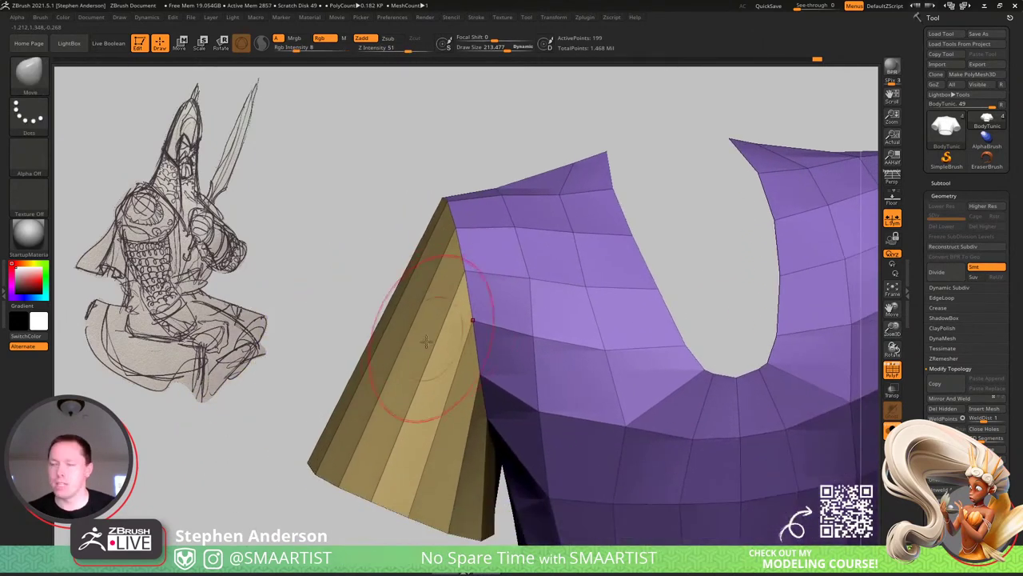
key("b")
key("z")
key("m")
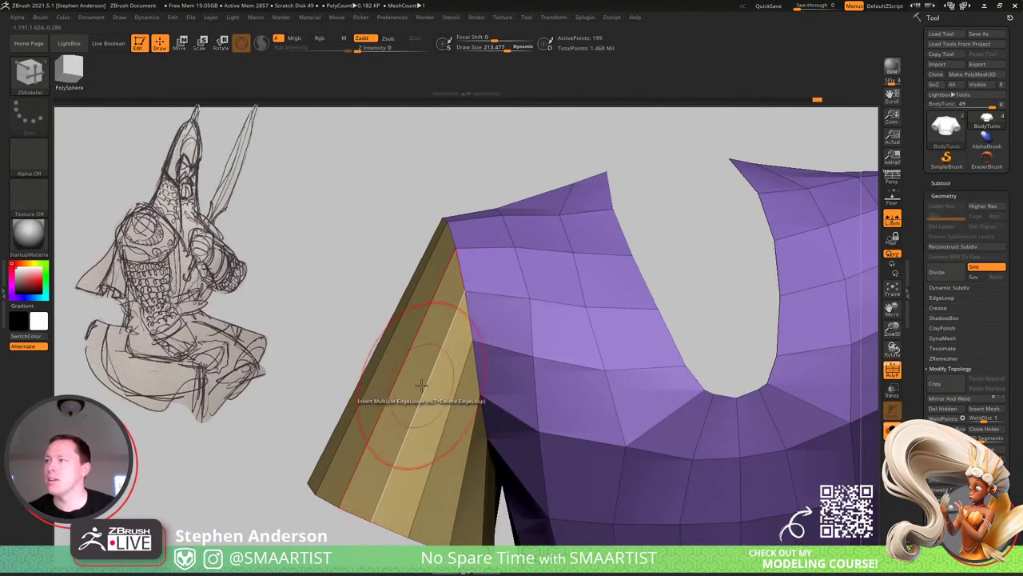
key("space")
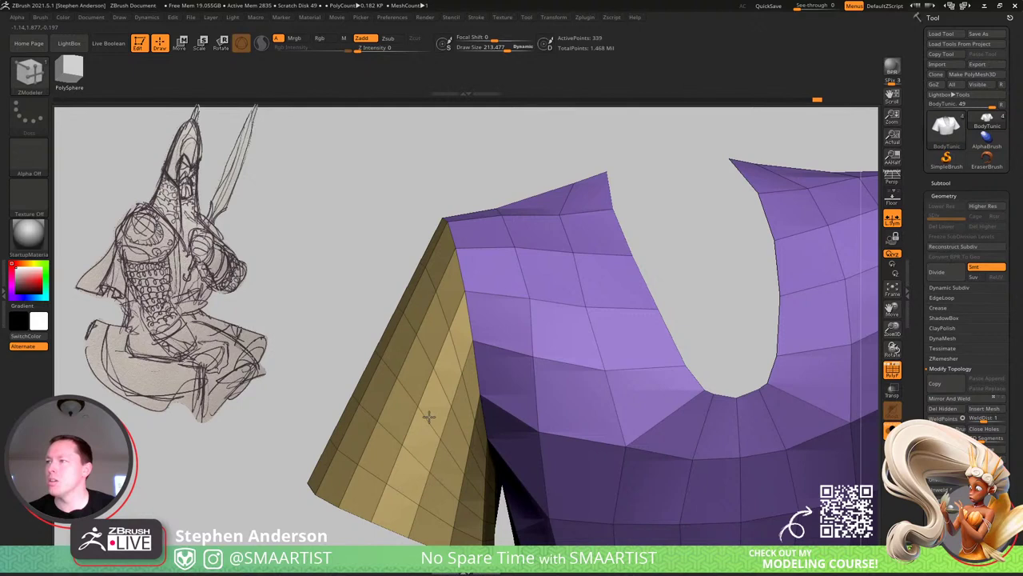
Mask the tunic's torso polygroup completely, leaving only the two sleeves unmasked.
key("w")
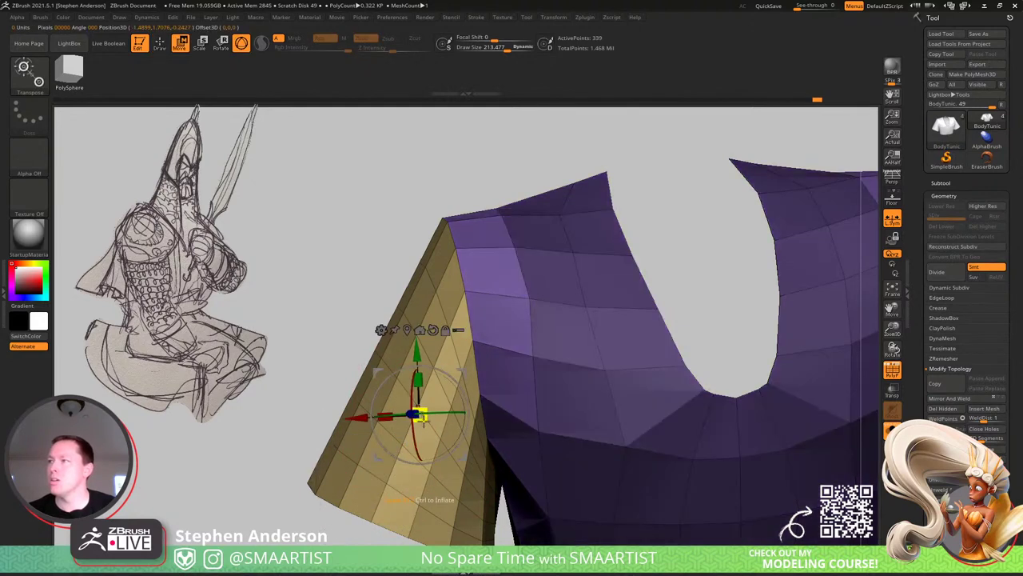
key("q")
left_click(536, 306, "ctrl+shift")
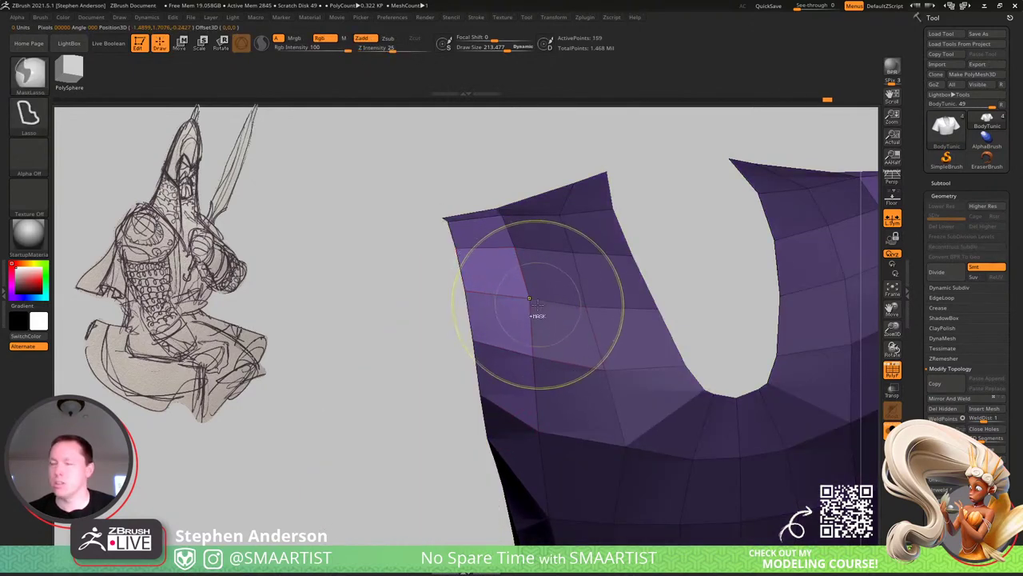
left_click(312, 422, "ctrl+shift")
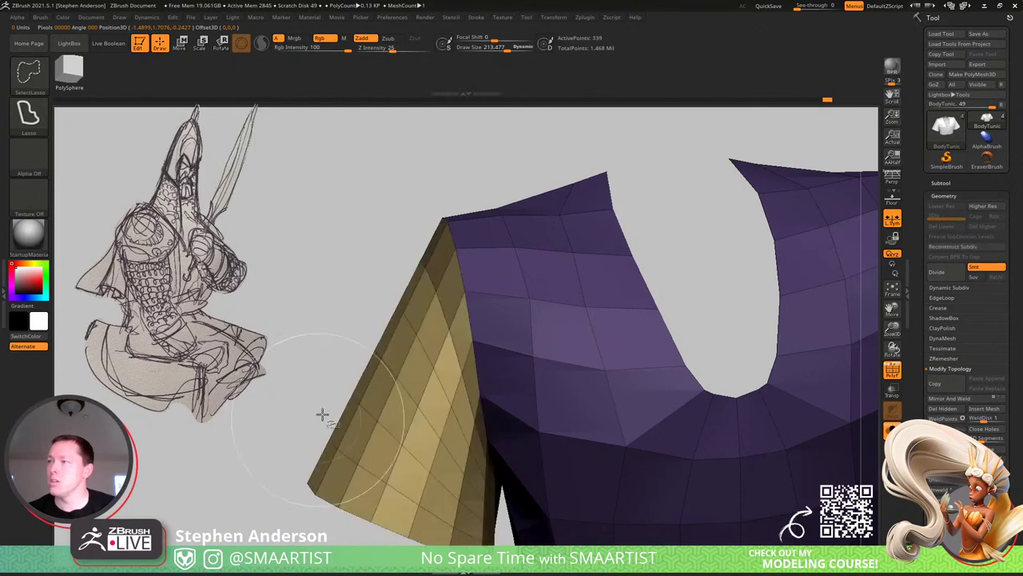
left_click(393, 376, "ctrl+shift")
left_click_drag(347, 280, 353, 296, "ctrl+shift")
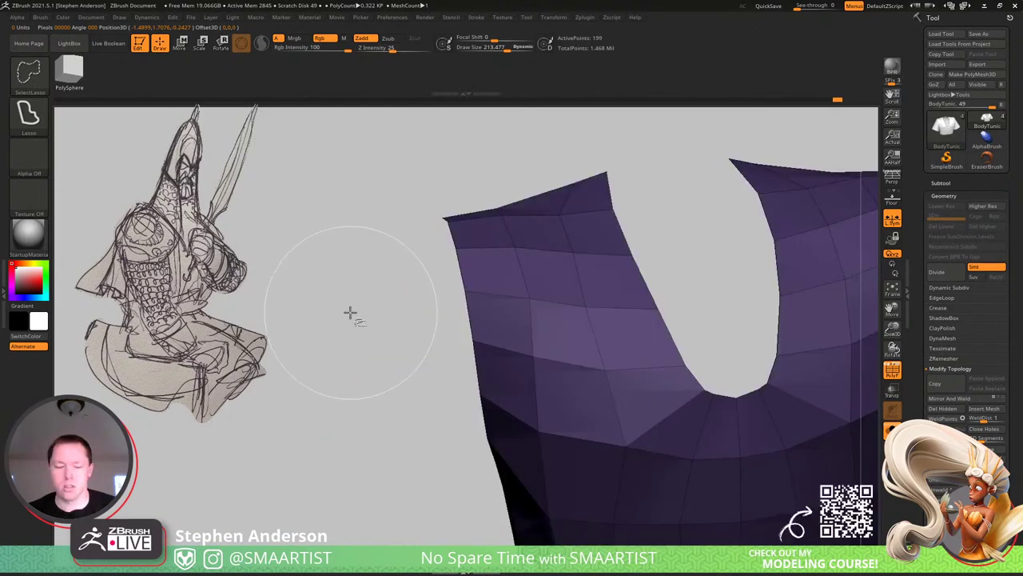
left_click(351, 319, "ctrl+shift")
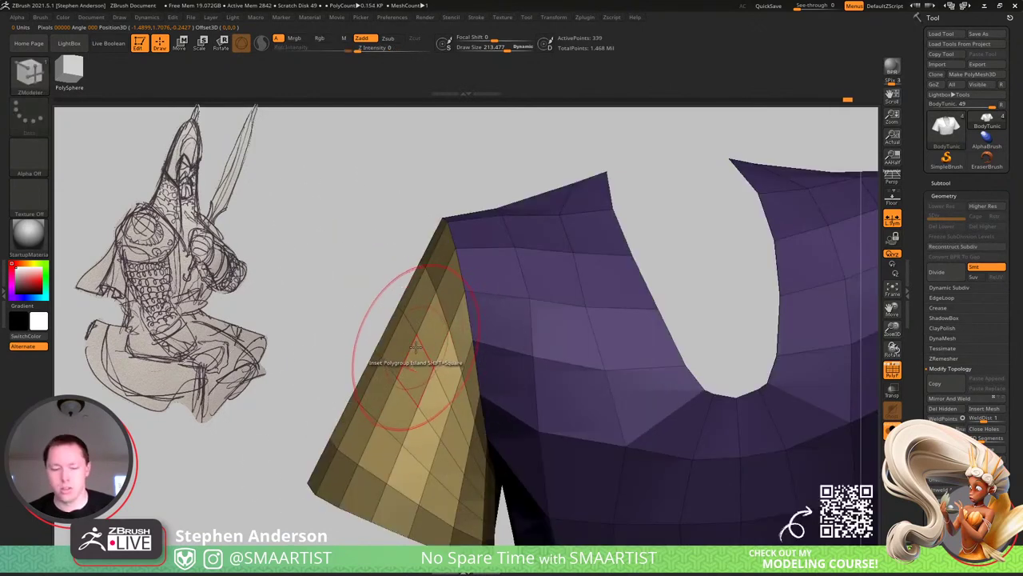
Enlarge the Move brush to a draw size of about 543 and pull the upper sleeves outward into rounded shoulder caps.
key("b")
key("m")
key("v")
left_click_drag(413, 296, 422, 297)
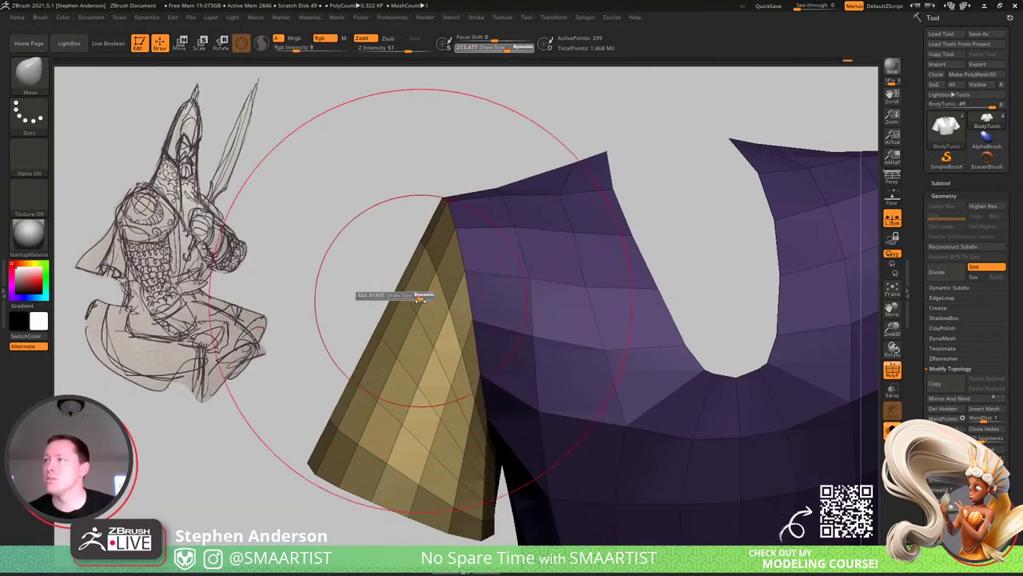
left_click_drag(424, 248, 382, 187)
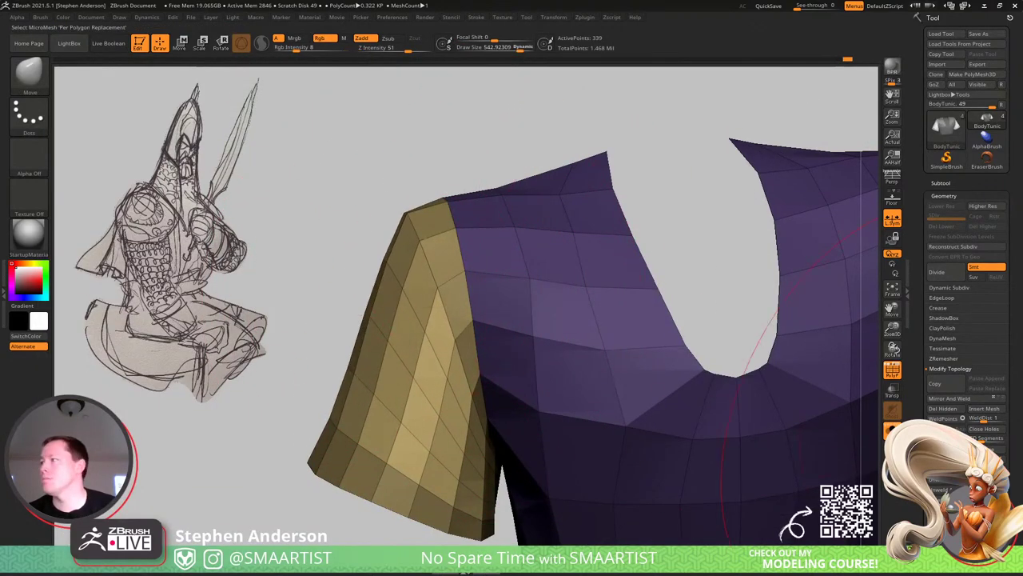
Bring back the rest of the bust, clear the tunic's mask and refine the sleeves and shoulders around the arms with the Move brush.
left_click(891, 430)
right_click_drag(470, 311, 438, 336, "ctrl")
key("s")
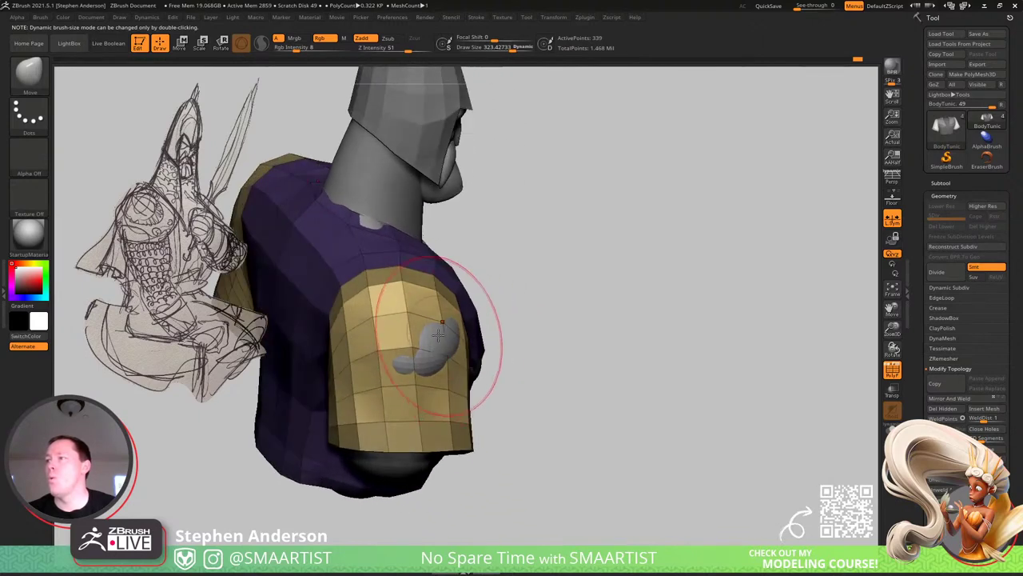
mouse_move(436, 299)
right_mouse_down()
mouse_move(393, 276)
mouse_move(372, 232)
right_mouse_up()
left_click_drag(370, 224, 392, 243, "ctrl")
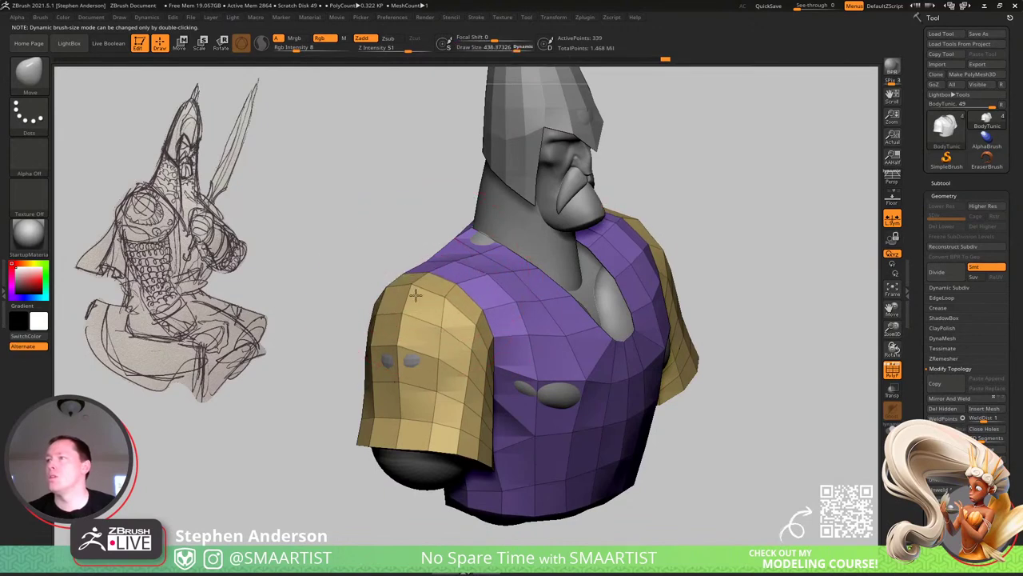
right_click_drag(419, 304, 371, 360)
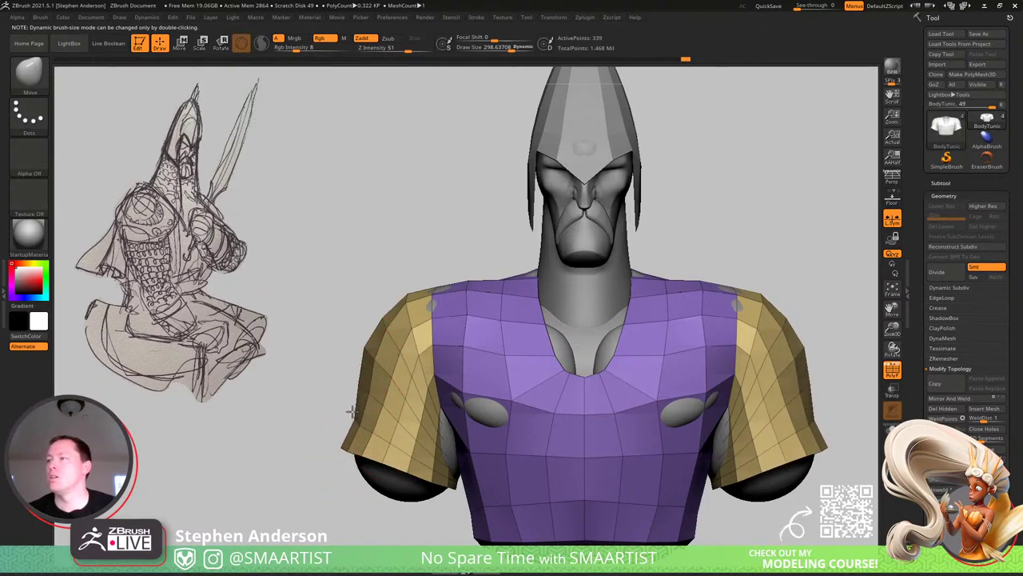
right_click_drag(365, 355, 431, 316)
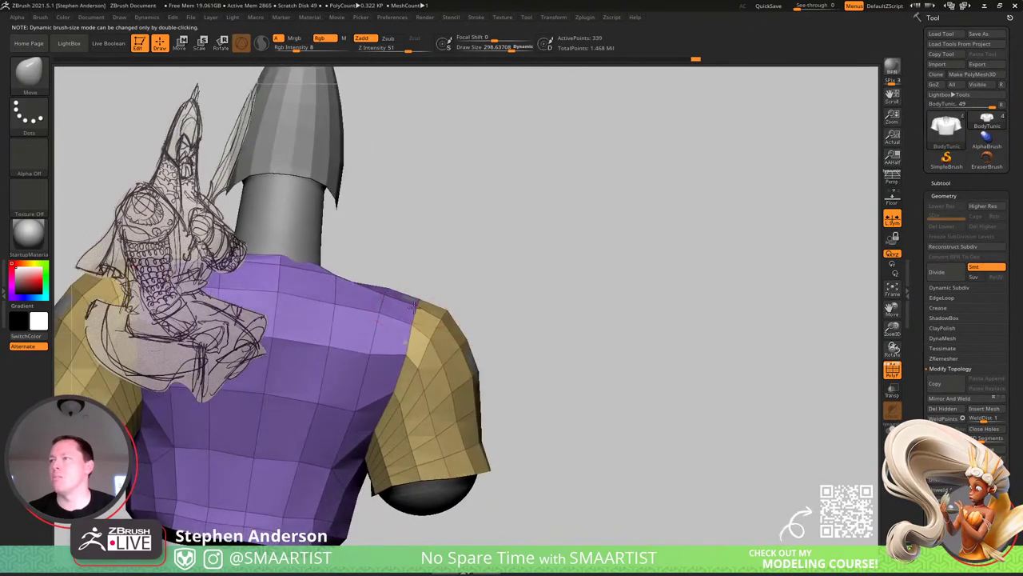
right_click_drag(389, 290, 364, 288)
Turn off the polyframe display and choose the Ring3D mesh of the IMM Primitives brush.
key("shift+f")
right_click_drag(537, 408, 676, 336, "ctrl")
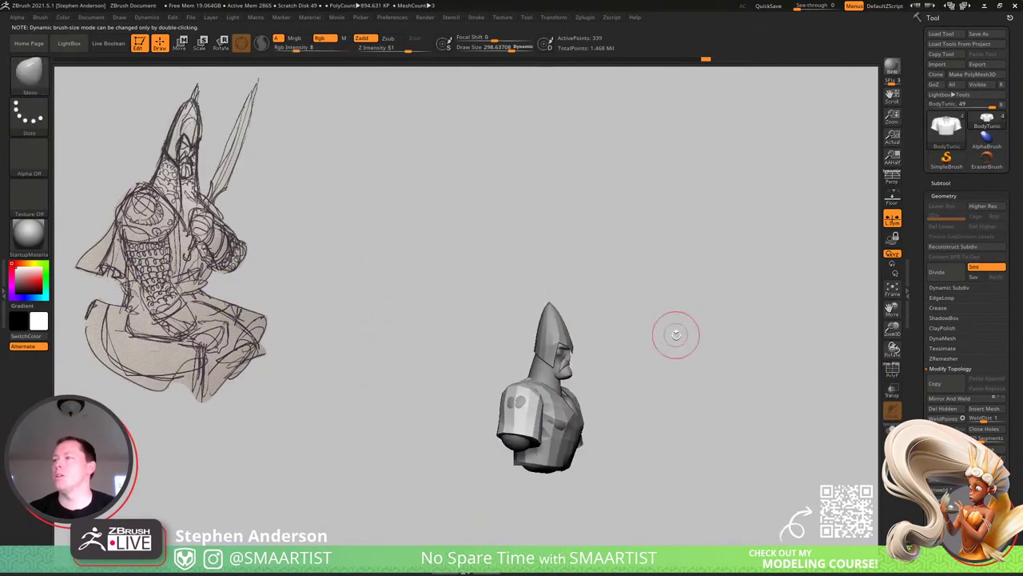
right_click_drag(708, 409, 679, 390)
mouse_move(554, 417)
right_mouse_down()
mouse_move(599, 424)
mouse_move(563, 354)
mouse_move(548, 410)
mouse_move(616, 411)
mouse_move(562, 374)
mouse_move(579, 438)
mouse_move(541, 427)
mouse_move(570, 374)
mouse_move(549, 400)
right_mouse_up()
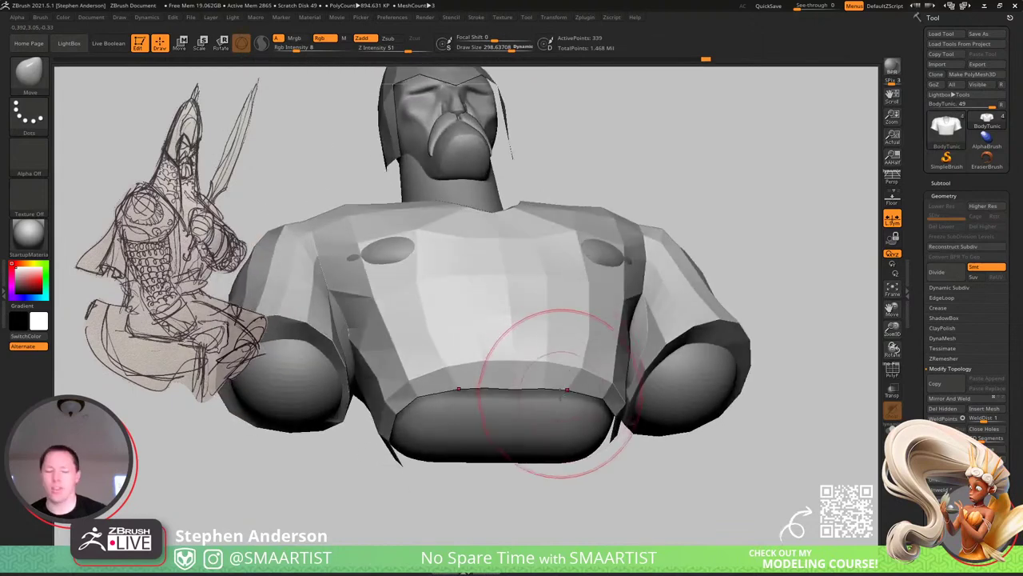
key("b")
left_click(389, 293)
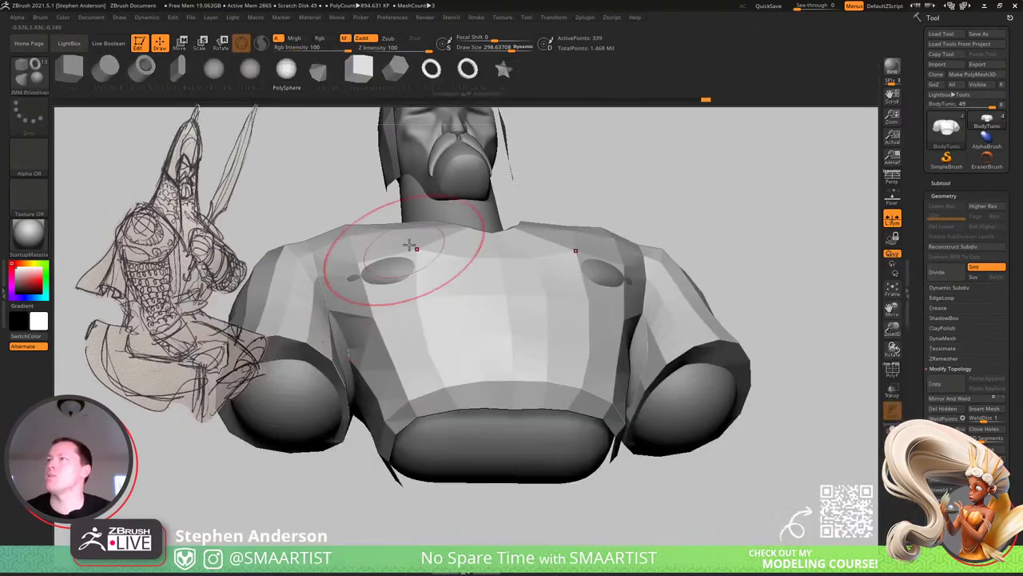
left_click(431, 76)
Try to insert a Ring3D primitive directly on the underside of the torso.
right_click_drag(471, 299, 512, 448)
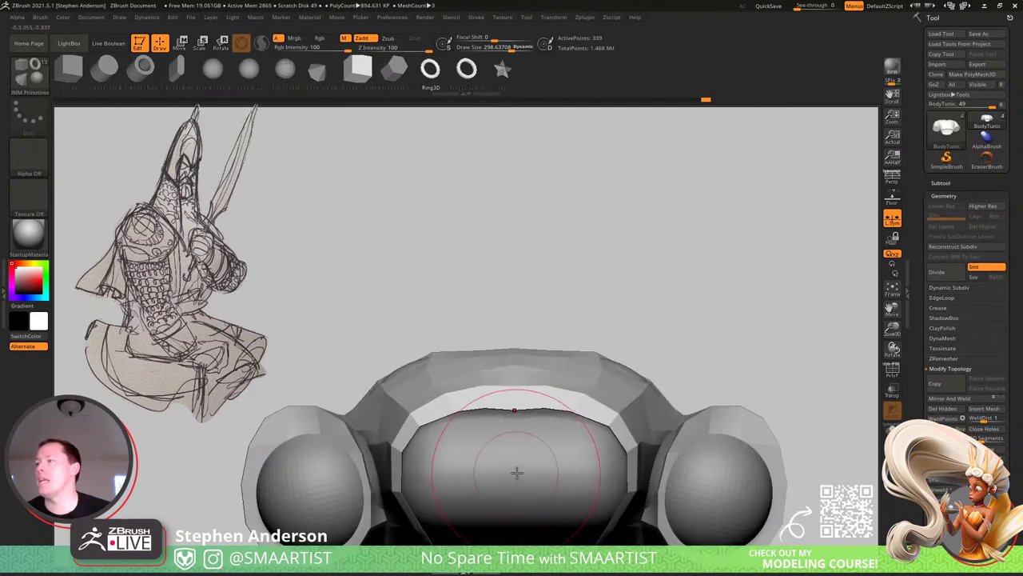
left_click_drag(518, 481, 516, 542)
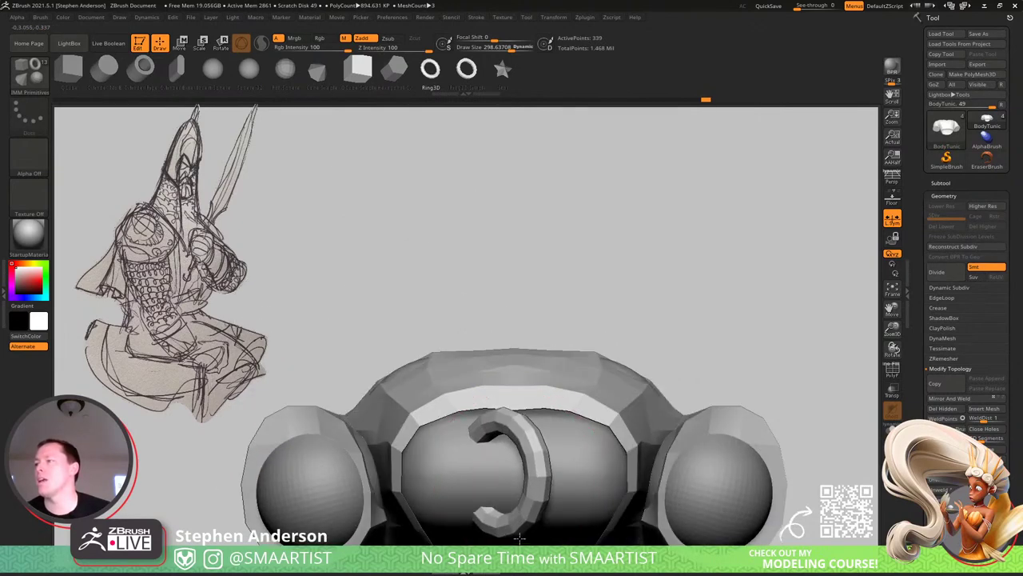
key("ctrl+z")
right_click_drag(588, 442, 530, 297)
key("w")
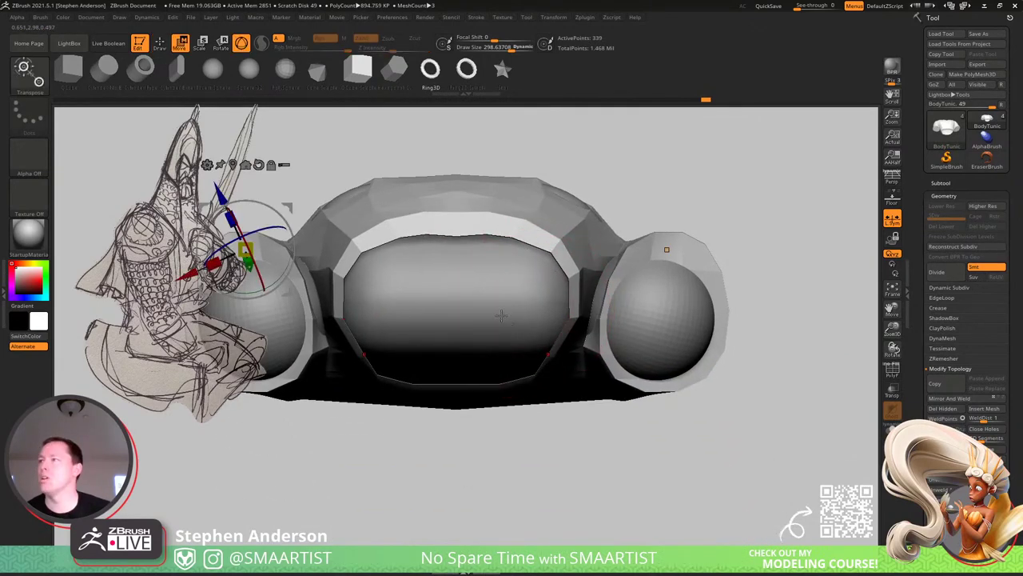
left_click(297, 262, "alt")
left_click(562, 326, "alt")
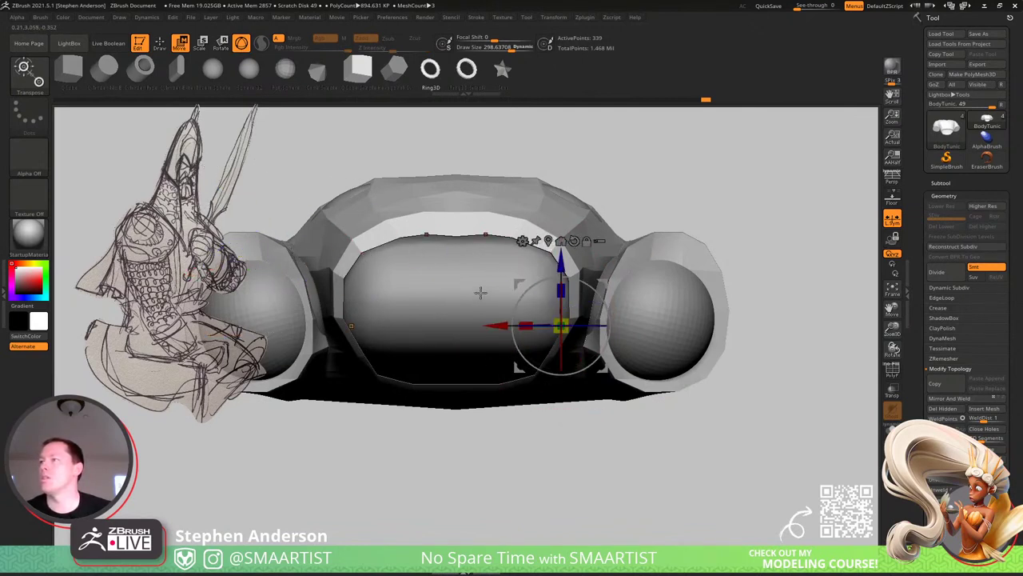
key("q")
left_click_drag(456, 308, 466, 355)
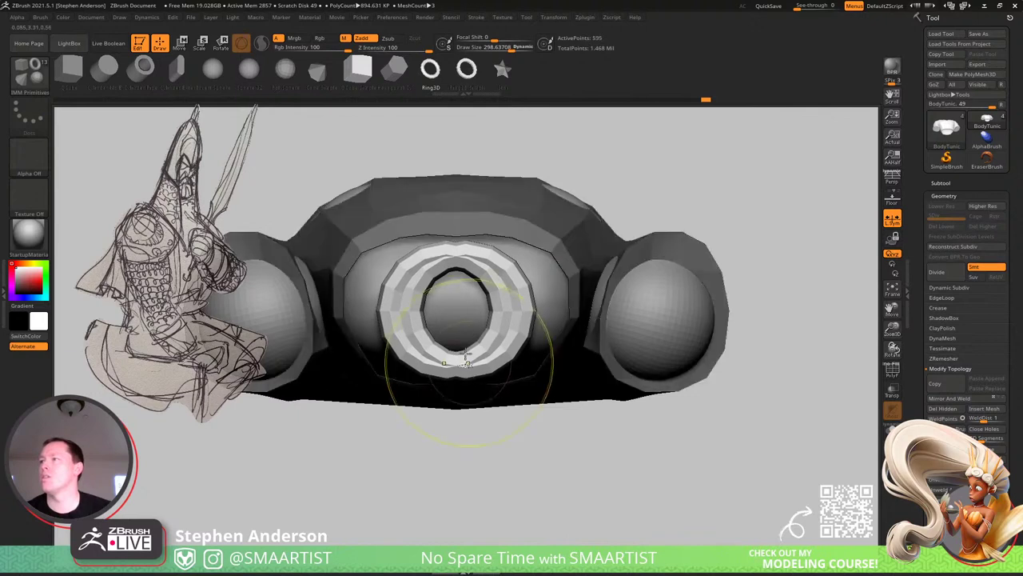
key("ctrl+z")
Insert a Ring3D primitive from the front edge of the tunic's bottom opening and centre it over the waist.
left_click_drag(455, 236, 486, 247)
key("w")
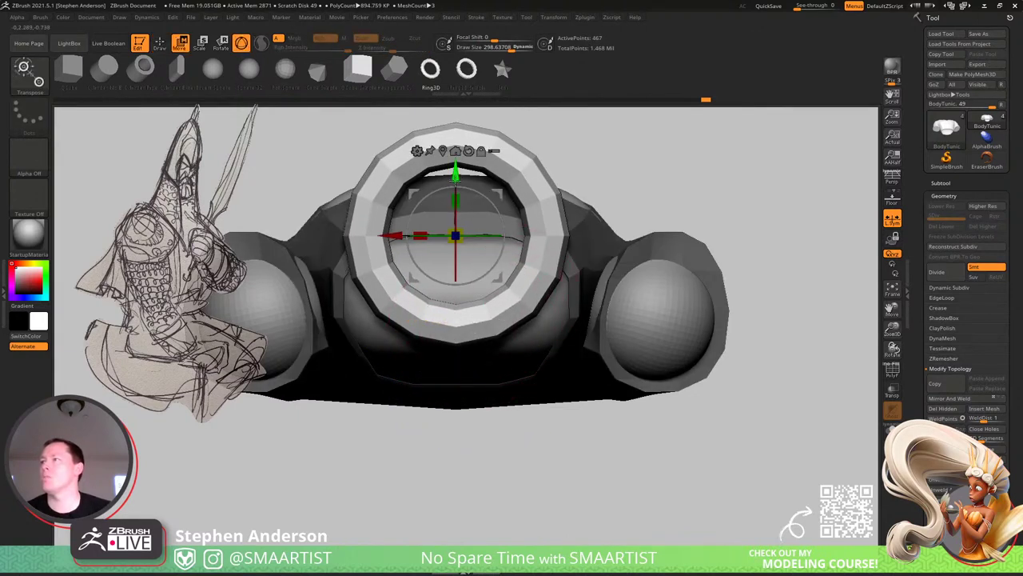
left_click_drag(456, 179, 456, 245)
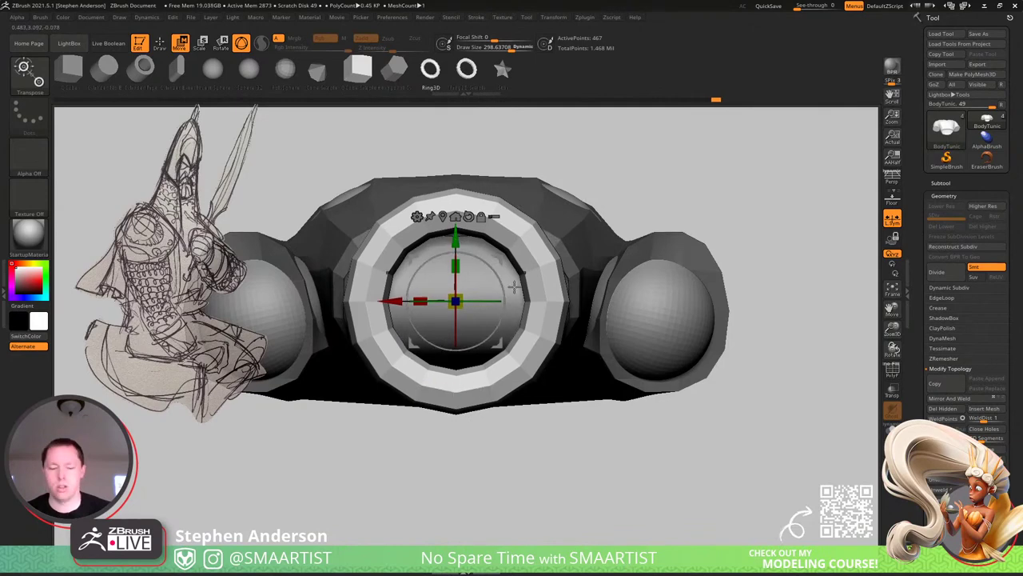
Stretch the waist ring into an oval matching the tunic's bottom opening, using the Move brush at a draw size of about 582.
key("b")
key("m")
key("v")
key("s")
left_click_drag(550, 285, 558, 286)
left_click_drag(536, 198, 528, 208)
left_click_drag(450, 191, 449, 209)
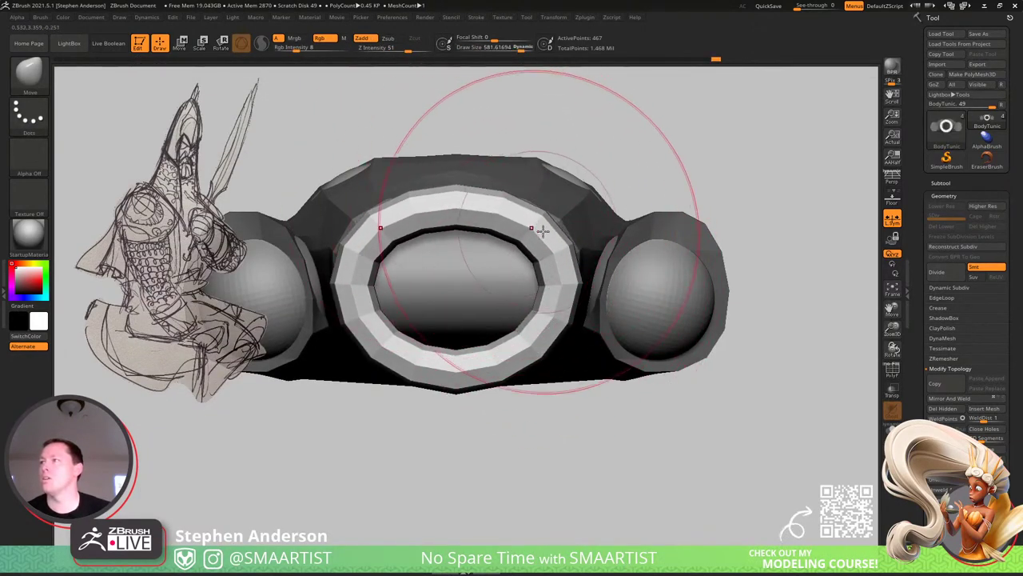
left_click_drag(542, 231, 557, 218)
Adjust the waist ring in side view so it sits against the tunic's lower hem.
mouse_move(471, 371)
right_mouse_down()
mouse_move(459, 356)
mouse_move(516, 229)
right_mouse_up()
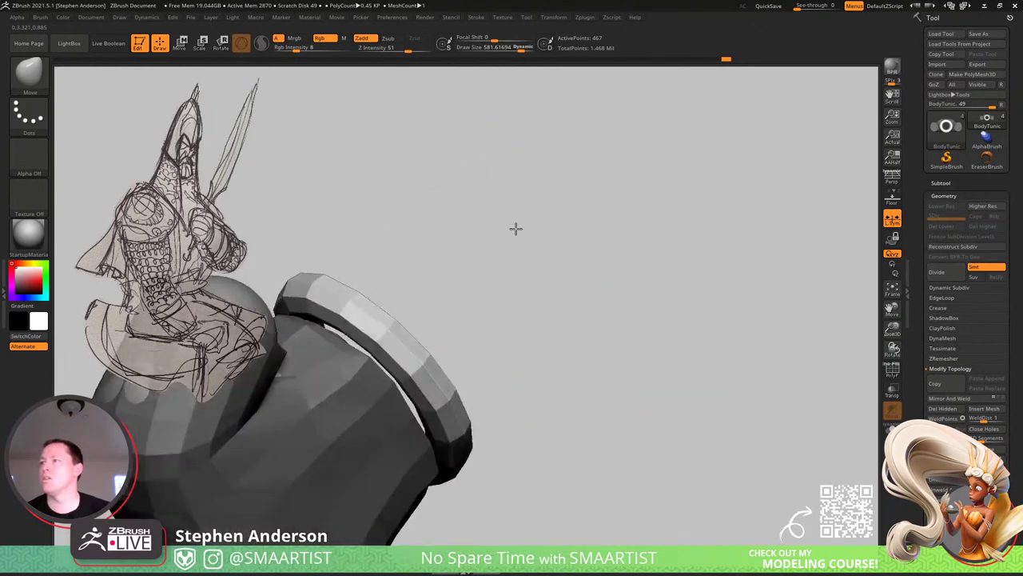
mouse_move(516, 229)
left_mouse_down()
mouse_move(448, 295)
mouse_move(376, 308)
mouse_move(361, 291)
left_mouse_up()
left_click_drag(395, 419, 382, 419)
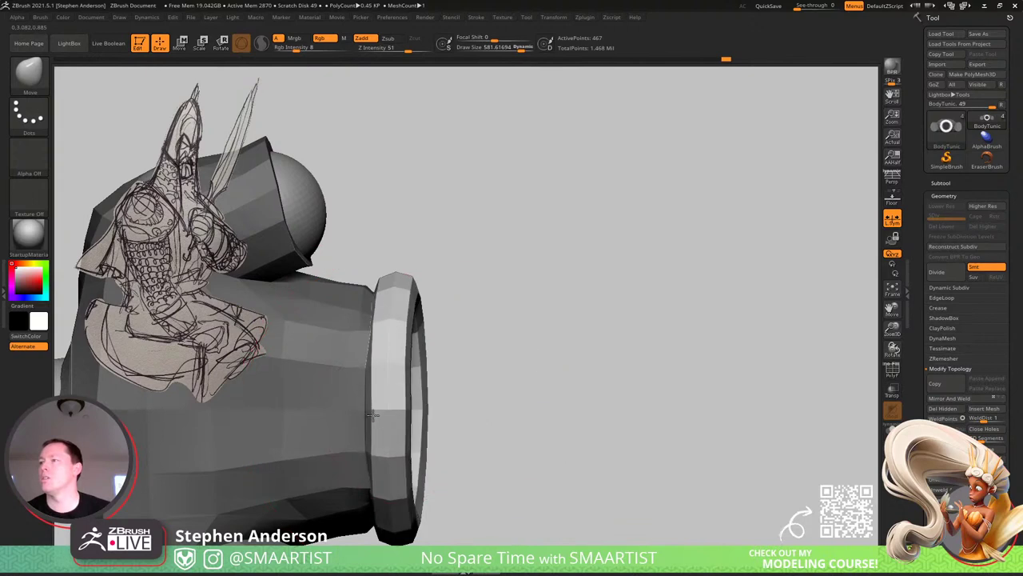
left_click_drag(428, 319, 421, 315)
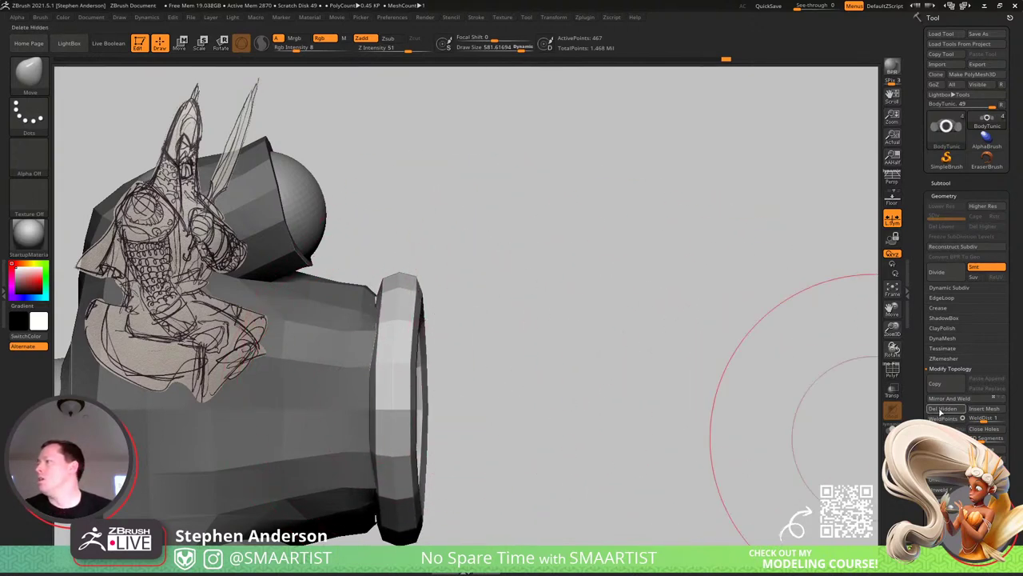
Thicken the waist ring with the Inflate deformation.
scroll(967, 359, "down", 5)
scroll(956, 388, "down", 8)
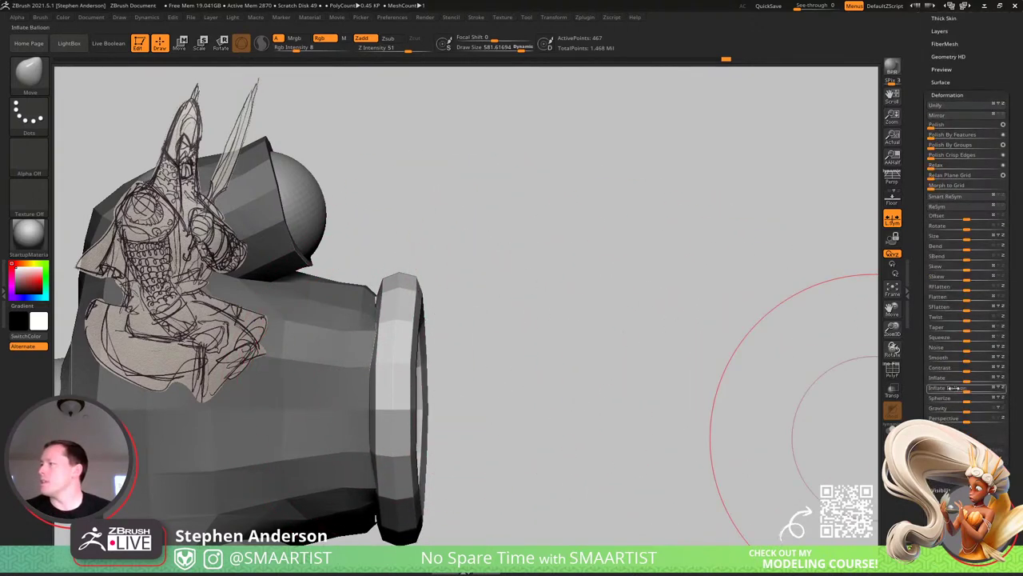
left_click_drag(965, 381, 988, 381)
left_click_drag(556, 297, 521, 312)
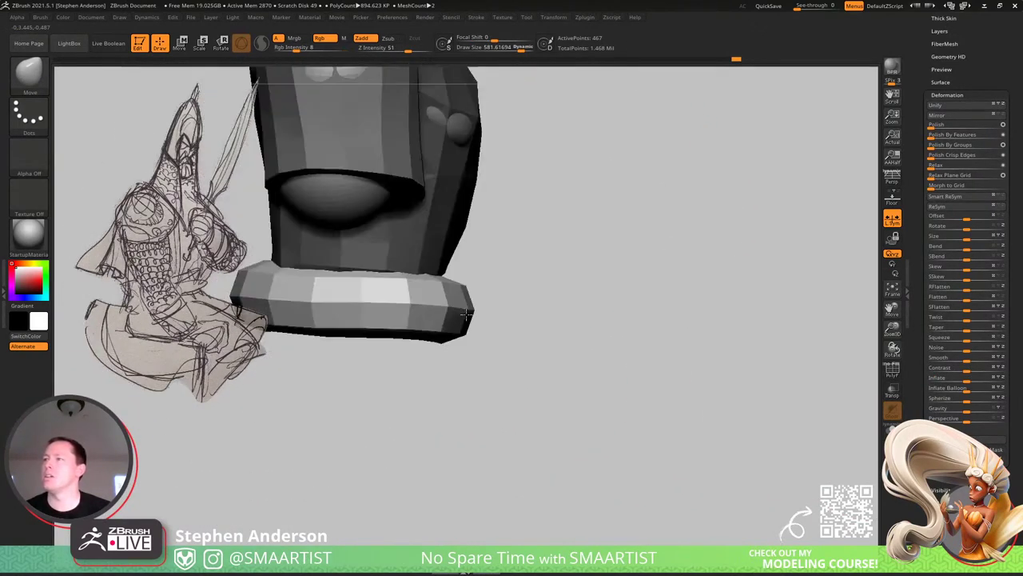
Undo the last change and slightly thicken the unmasked belt roll at the tunic's hem with the Inflate deformation.
right_click_drag(523, 311, 647, 413, "ctrl")
key("ctrl+z")
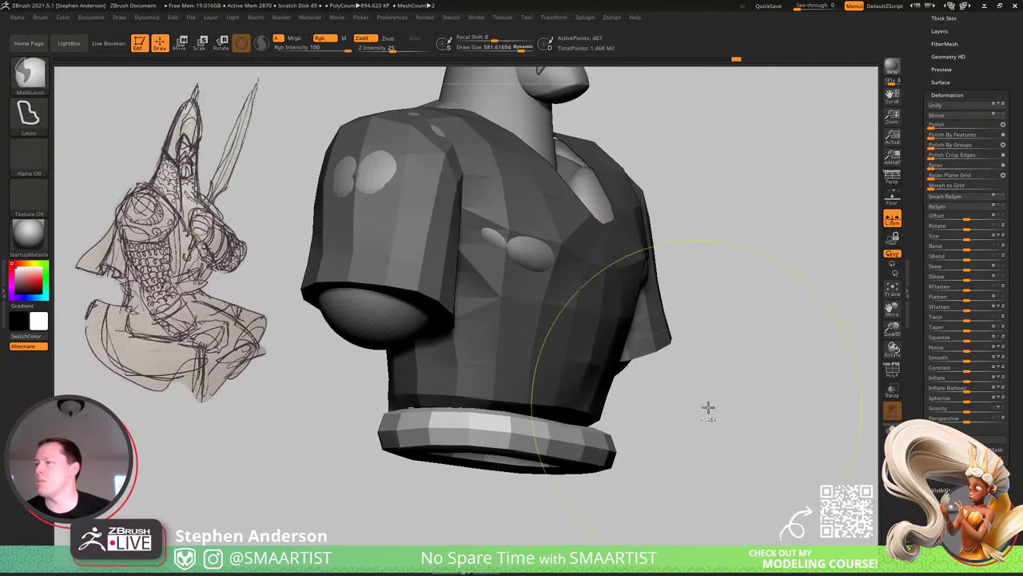
left_click_drag(967, 381, 983, 382)
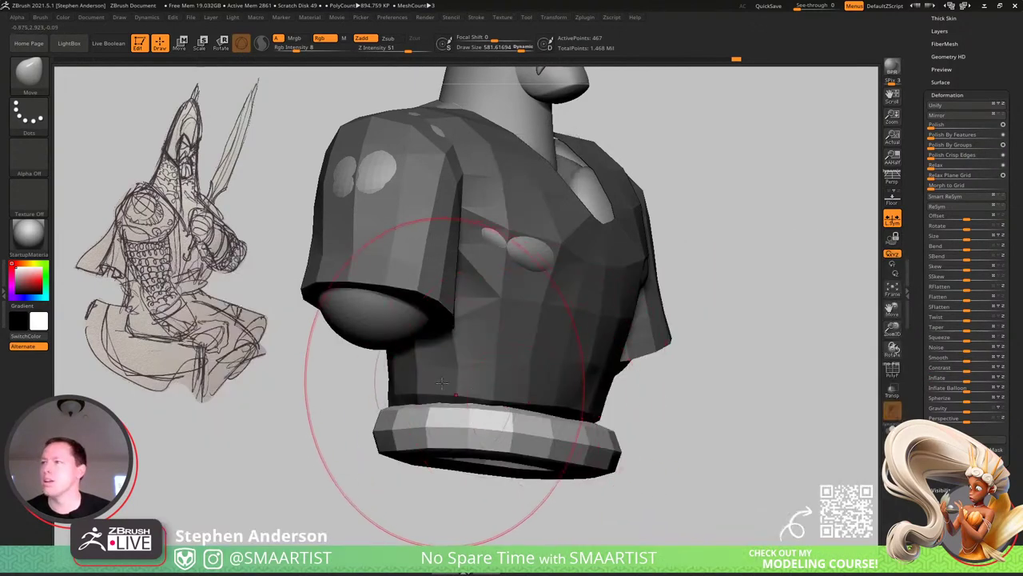
Pull the upper rim of the belt roll upward against the tunic at the side and front with the Move brush.
left_click_drag(393, 406, 388, 385)
right_click_drag(388, 385, 392, 363)
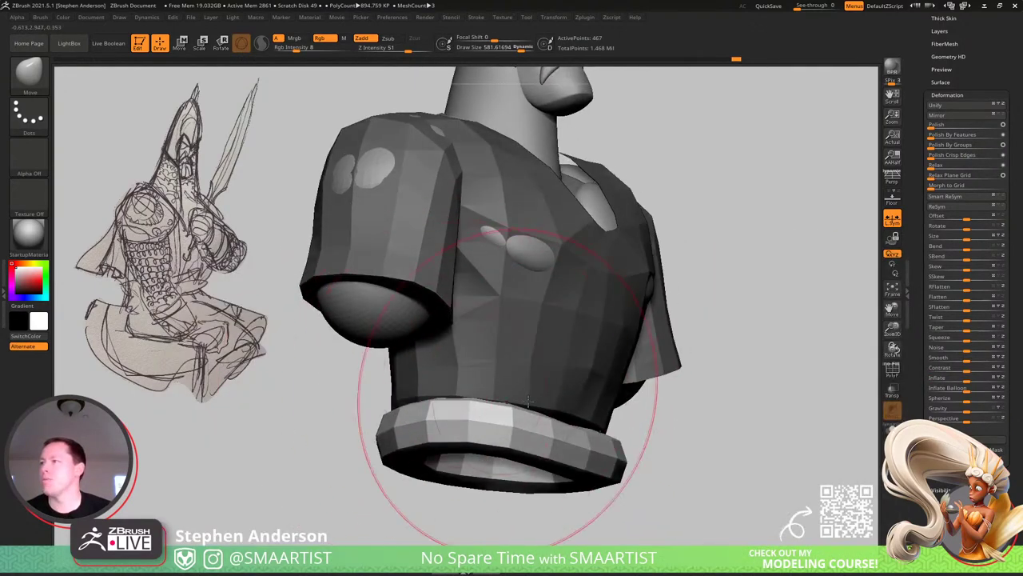
left_click_drag(561, 408, 555, 395)
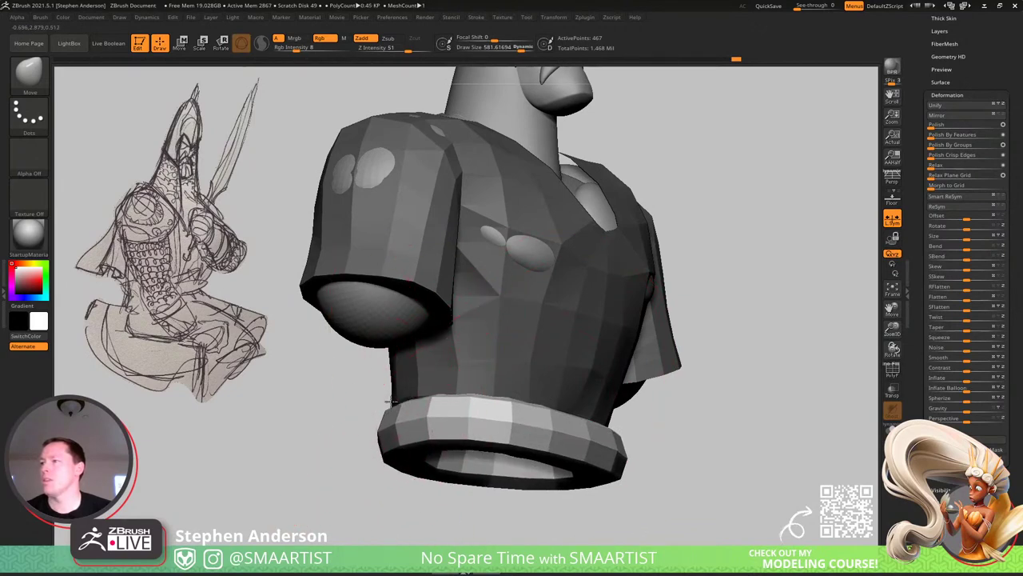
Reduce the brush size to about 148 and adjust the belt roll's upper edge across the back.
mouse_move(397, 398)
right_mouse_down()
mouse_move(464, 407)
mouse_move(335, 415)
mouse_move(344, 399)
right_mouse_up()
key("s")
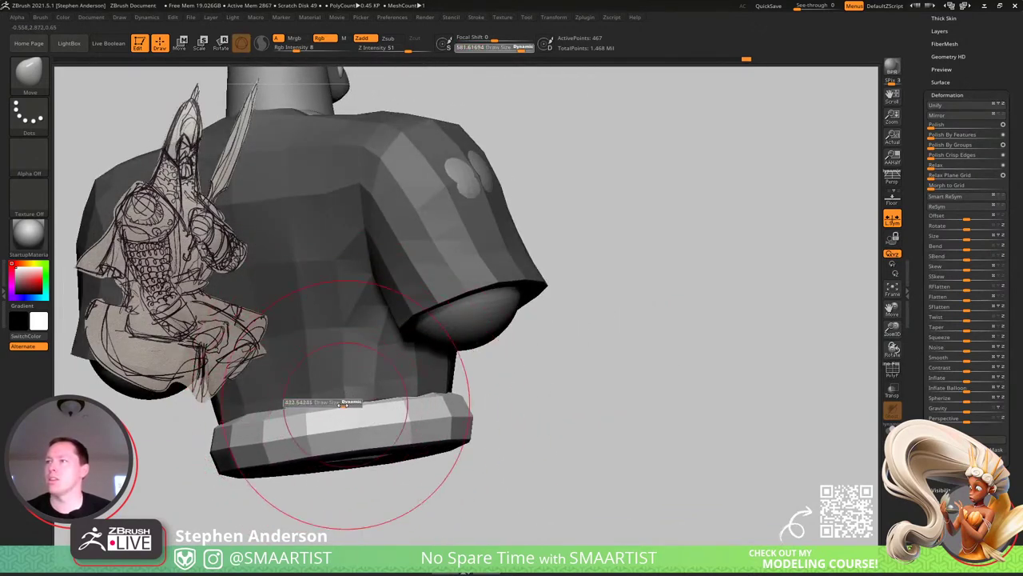
left_click_drag(303, 417, 295, 413)
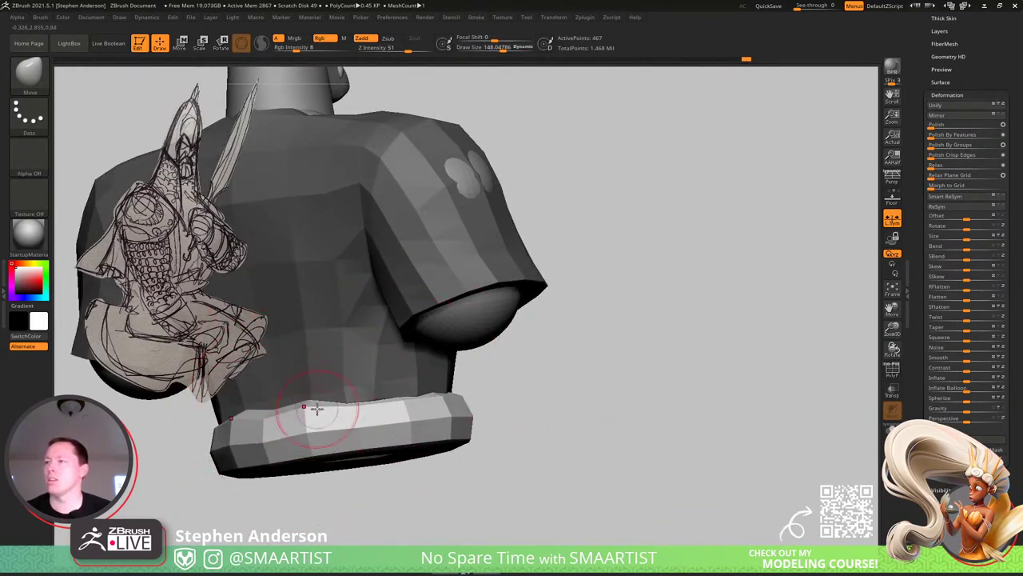
mouse_move(416, 384)
right_mouse_down()
mouse_move(463, 388)
mouse_move(418, 398)
right_mouse_up()
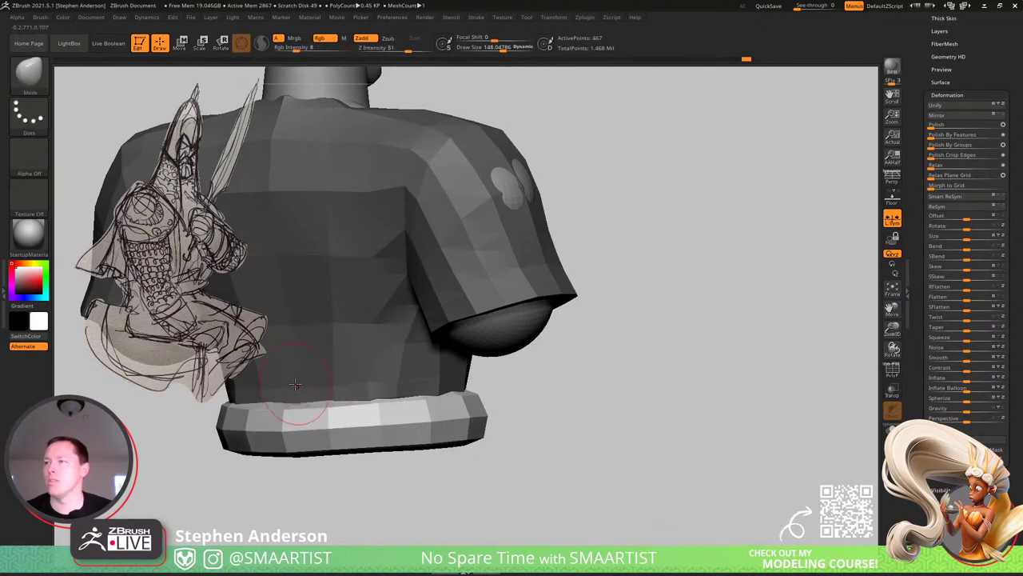
left_click_drag(587, 379, 408, 396)
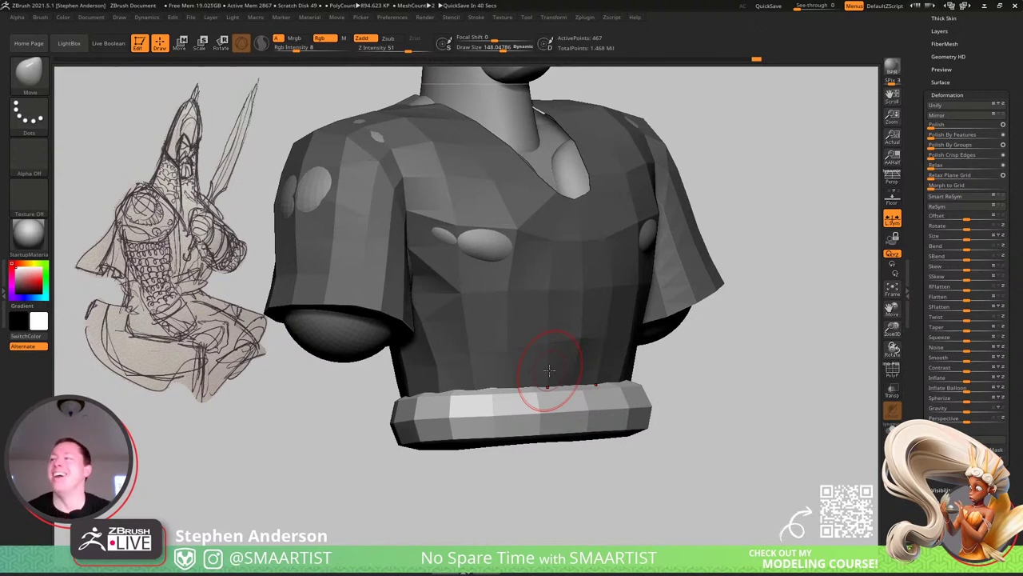
Clear the tunic's mask and try reshaping its shoulders with the Move brush at a size of about 665.
mouse_move(674, 324)
right_mouse_down()
mouse_move(647, 340)
mouse_move(589, 309)
mouse_move(548, 358)
mouse_move(552, 320)
right_mouse_up()
mouse_move(552, 320)
right_mouse_down()
mouse_move(601, 328)
mouse_move(597, 337)
right_mouse_up()
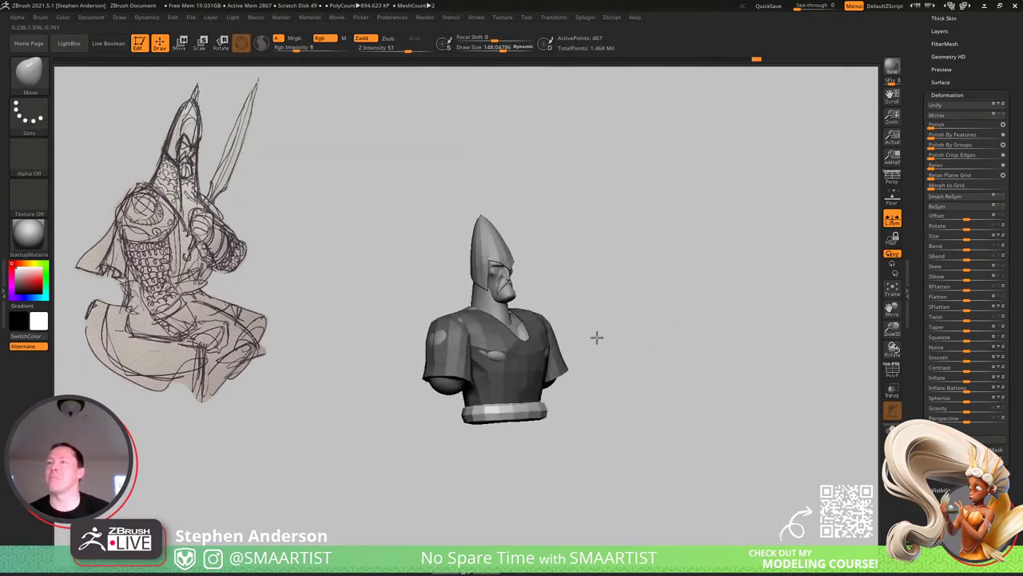
left_click_drag(596, 336, 610, 341)
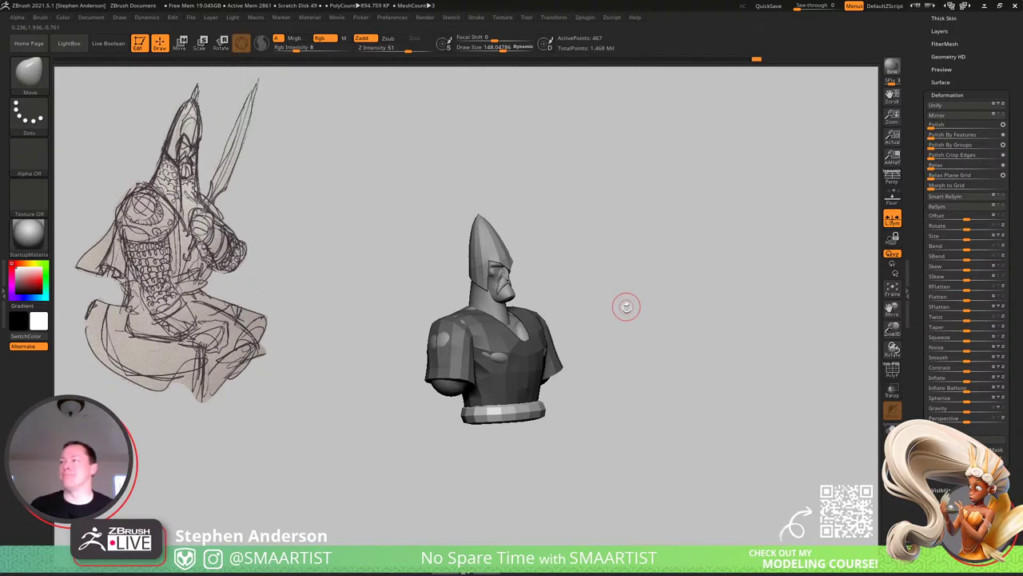
right_click_drag(601, 303, 552, 285)
right_click_drag(461, 260, 506, 281, "ctrl")
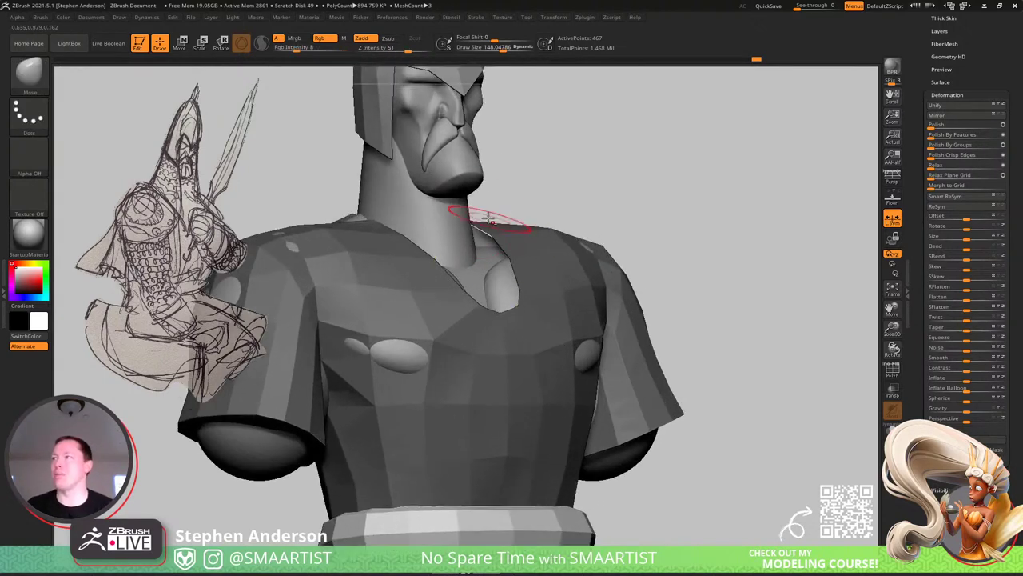
right_click_drag(498, 219, 605, 348, "alt")
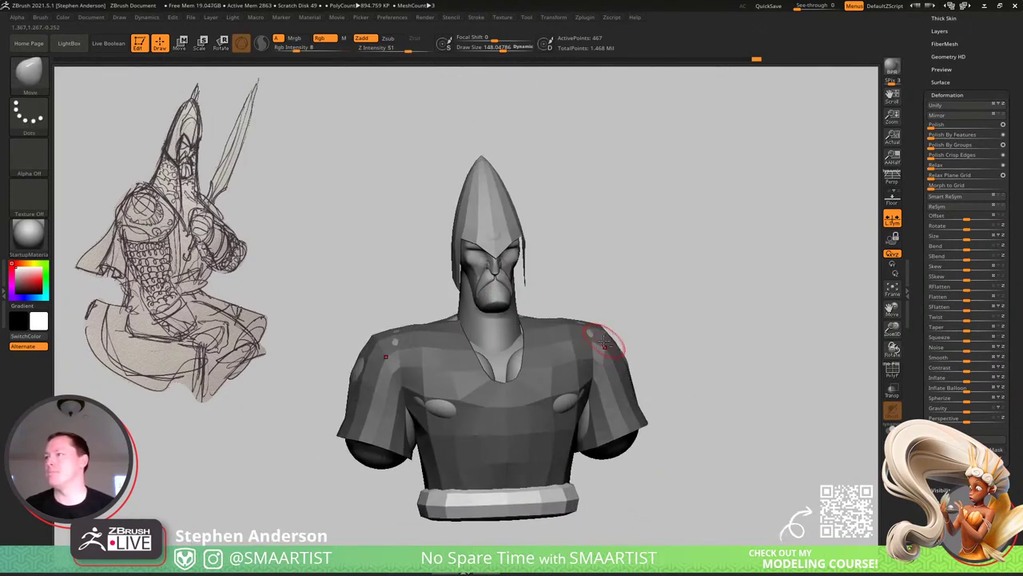
mouse_move(647, 317)
right_mouse_down()
mouse_move(685, 347)
mouse_move(627, 321)
right_mouse_up()
key("s")
mouse_move(621, 322)
left_mouse_down()
mouse_move(647, 328)
mouse_move(607, 338)
mouse_move(544, 320)
left_mouse_up()
key("s")
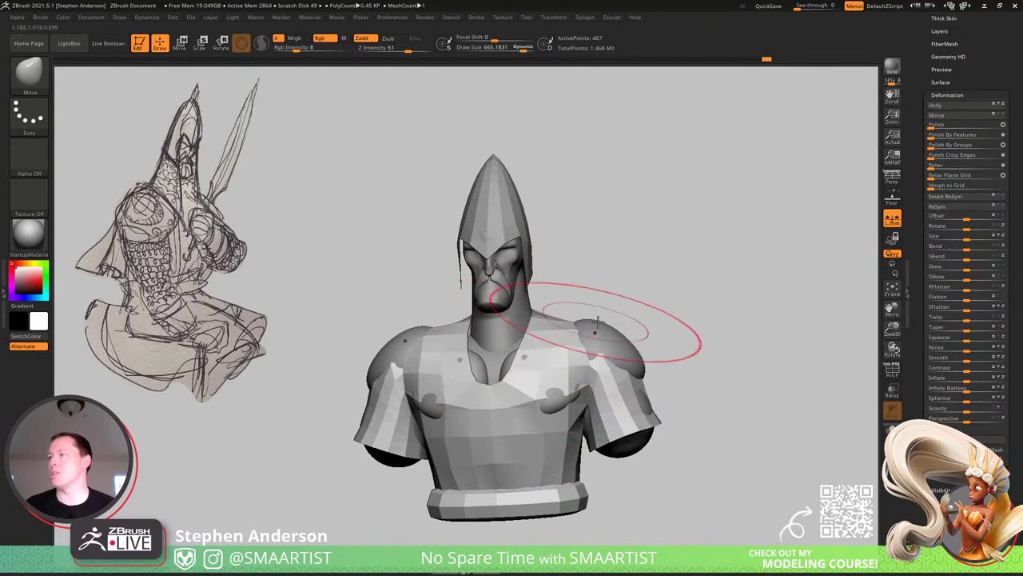
Switch to the Body subtool and isolate it in a straight front view.
left_click(626, 340, "alt")
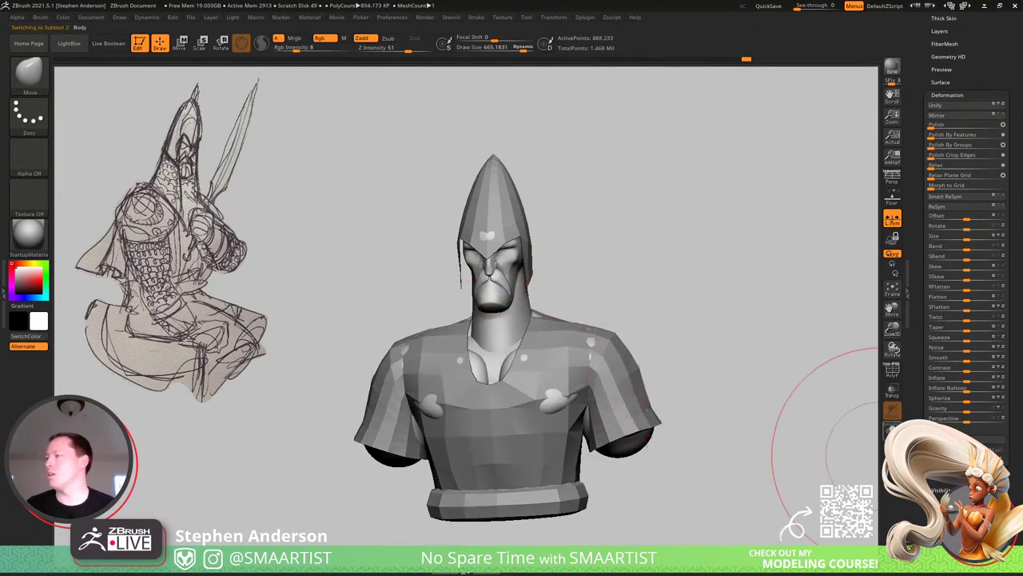
left_click(892, 430)
mouse_move(646, 339)
left_mouse_down("shift")
mouse_move(638, 349)
mouse_move(588, 341)
left_mouse_up("shift")
Pull the outer end of the shoulder muscles inward with the Move Topological brush at a size of about 455.
key("bracketleft")
key("bracketleft")
key("bracketleft")
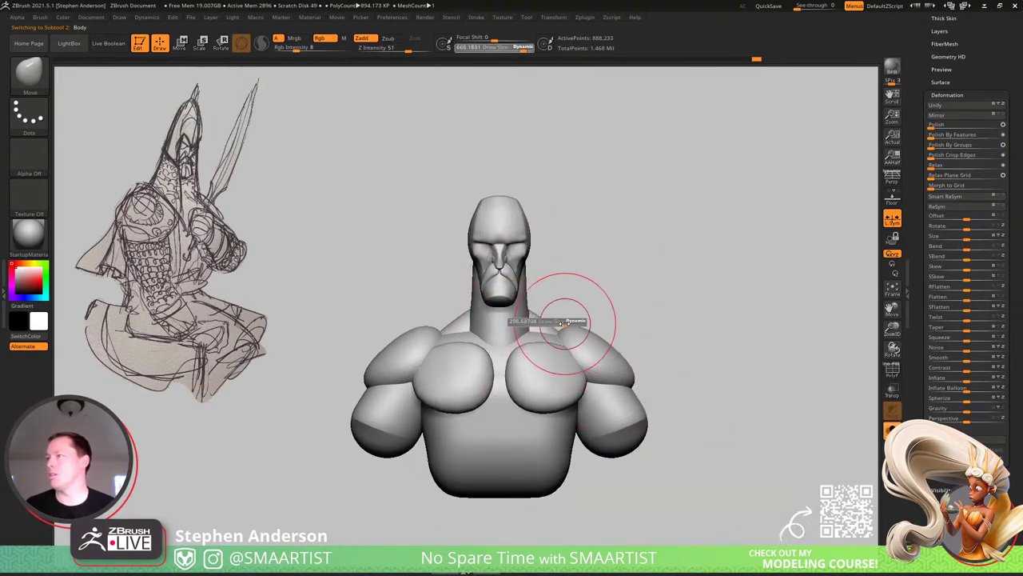
key("b")
key("m")
key("t")
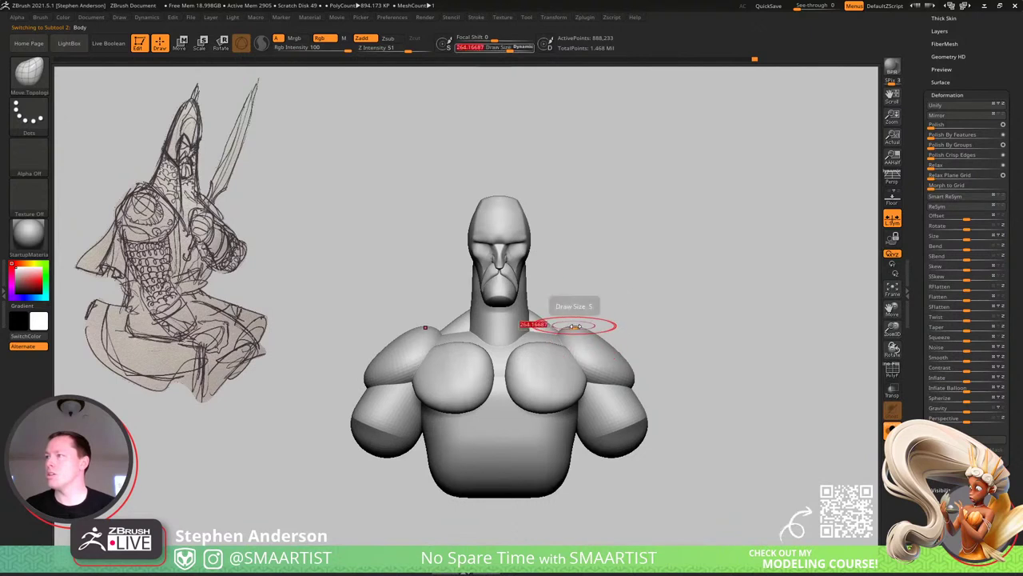
left_click_drag(575, 326, 560, 338)
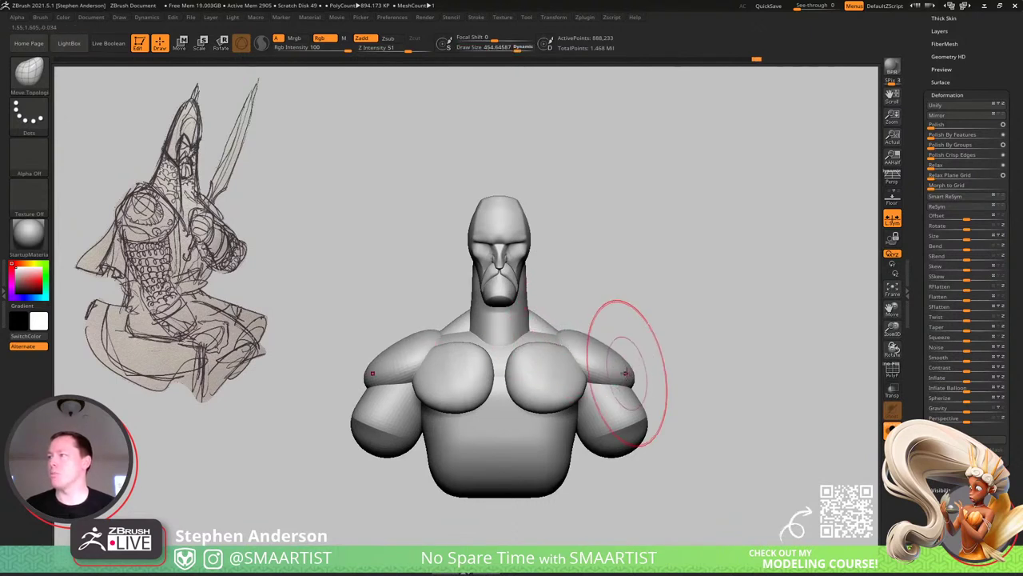
left_click_drag(633, 375, 622, 388)
Reduce the brush size to about 299 and reshape the shoulder muscle from below and along its lower front edge.
mouse_move(592, 368)
right_mouse_down()
mouse_move(645, 379)
mouse_move(580, 339)
mouse_move(610, 321)
mouse_move(590, 347)
right_mouse_up()
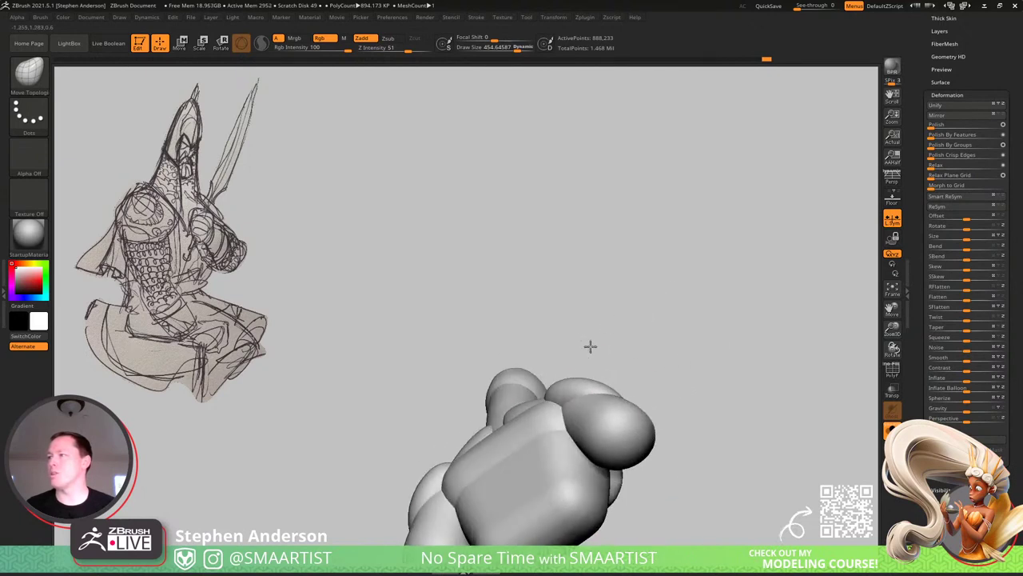
key("s")
left_click_drag(562, 381, 552, 413)
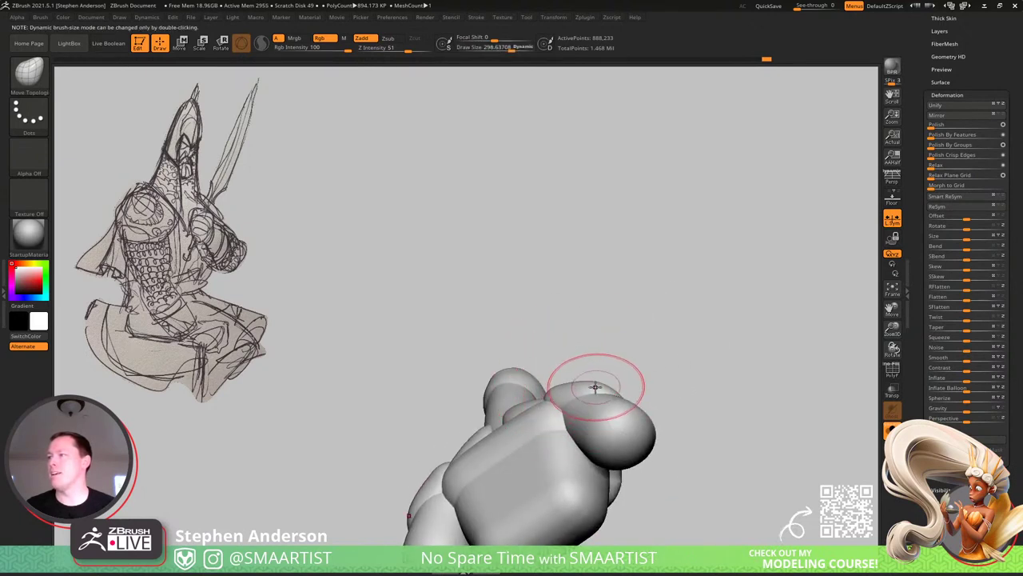
mouse_move(607, 379)
right_mouse_down()
mouse_move(612, 416)
mouse_move(679, 418)
mouse_move(606, 418)
mouse_move(574, 388)
mouse_move(579, 379)
right_mouse_up()
left_click_drag(587, 395, 626, 399)
mouse_move(626, 398)
right_mouse_down()
mouse_move(568, 373)
mouse_move(560, 411)
right_mouse_up()
left_click_drag(550, 429, 541, 437)
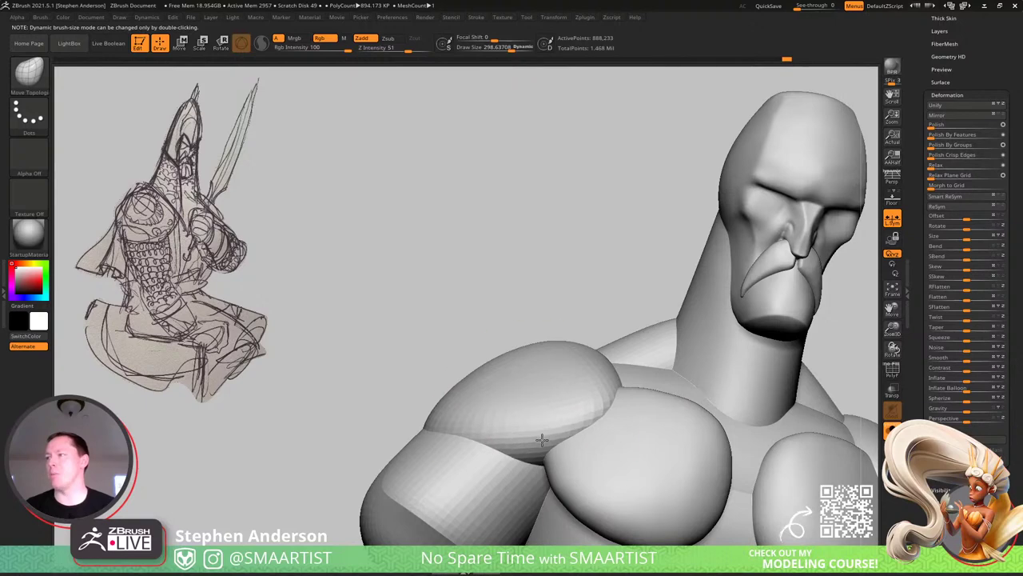
Refine the front of the shoulder muscle and extend its rear edge toward the upper back.
mouse_move(541, 437)
right_mouse_down()
mouse_move(553, 390)
mouse_move(544, 424)
right_mouse_up()
left_click_drag(546, 425, 550, 412)
mouse_move(550, 412)
right_mouse_down()
mouse_move(525, 435)
mouse_move(424, 407)
right_mouse_up()
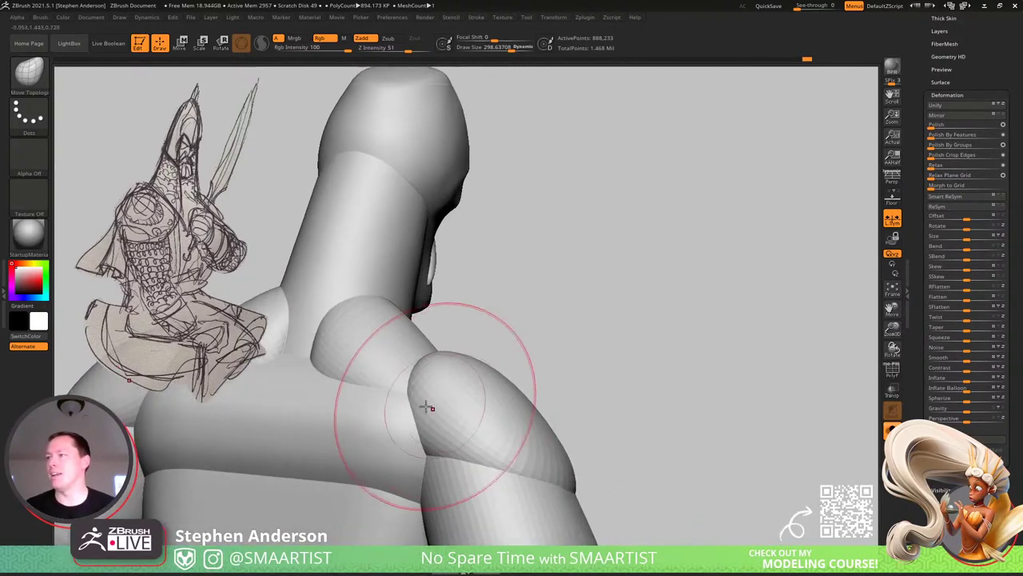
left_click_drag(436, 444, 419, 430)
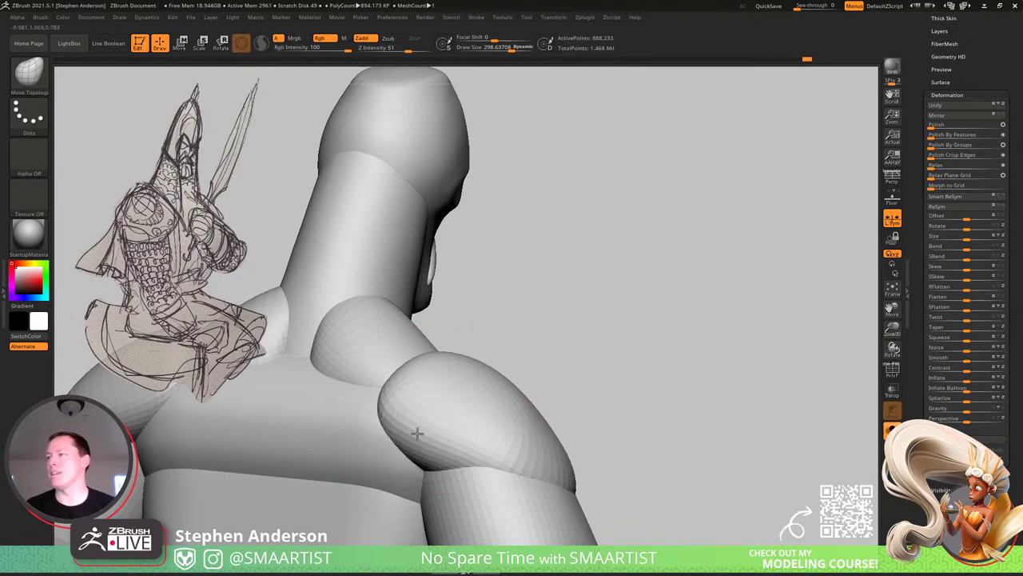
Push the inner edge of the shoulder muscles outward, away from the trapezius, working from above.
mouse_move(419, 431)
right_mouse_down()
mouse_move(454, 454)
mouse_move(604, 367)
mouse_move(590, 382)
right_mouse_up()
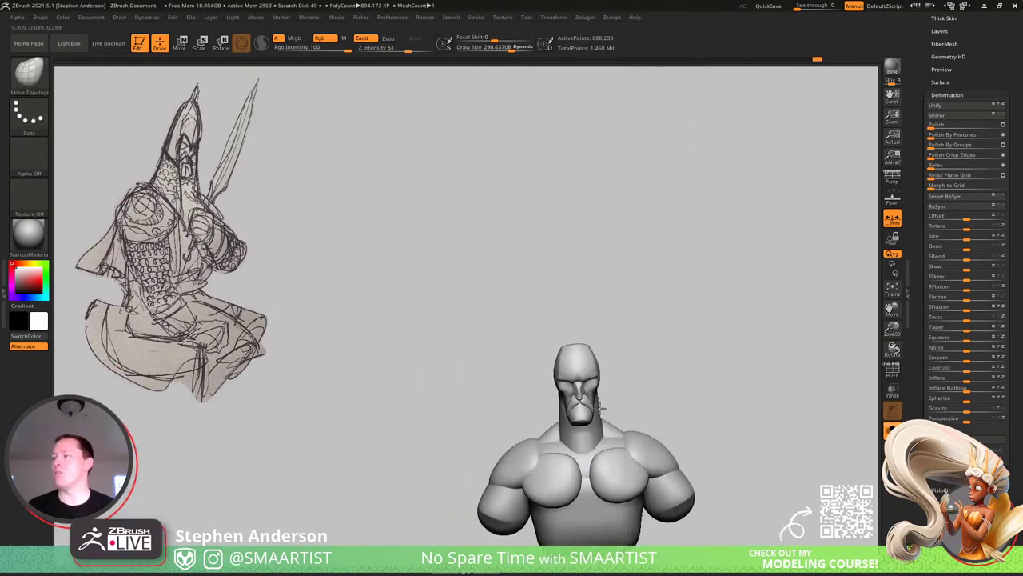
right_click_drag(647, 420, 570, 364, "alt")
right_click_drag(621, 342, 617, 335)
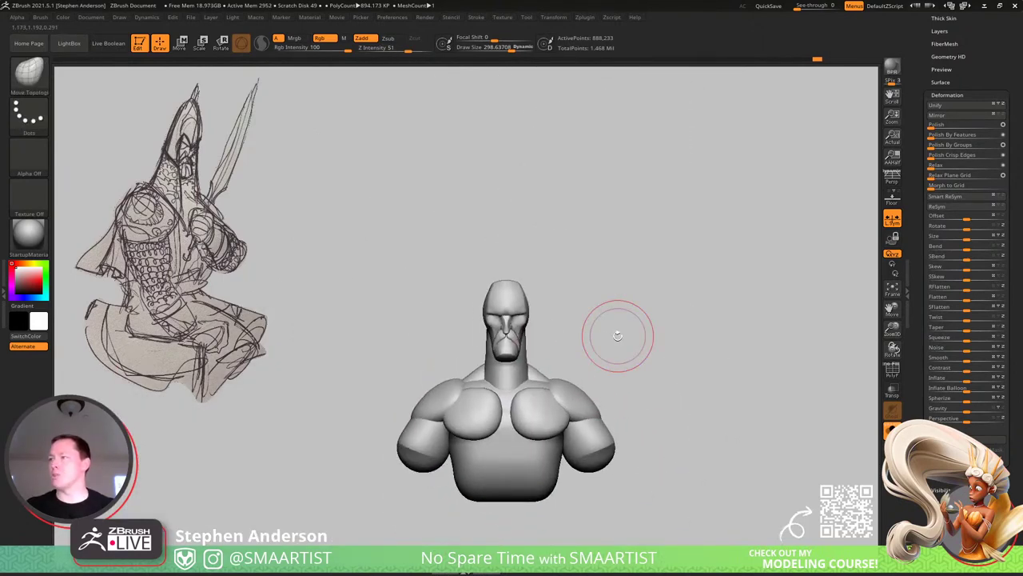
mouse_move(692, 376)
right_mouse_down("ctrl")
mouse_move(589, 424)
mouse_move(497, 342)
mouse_move(429, 360)
mouse_move(366, 292)
right_mouse_up("ctrl")
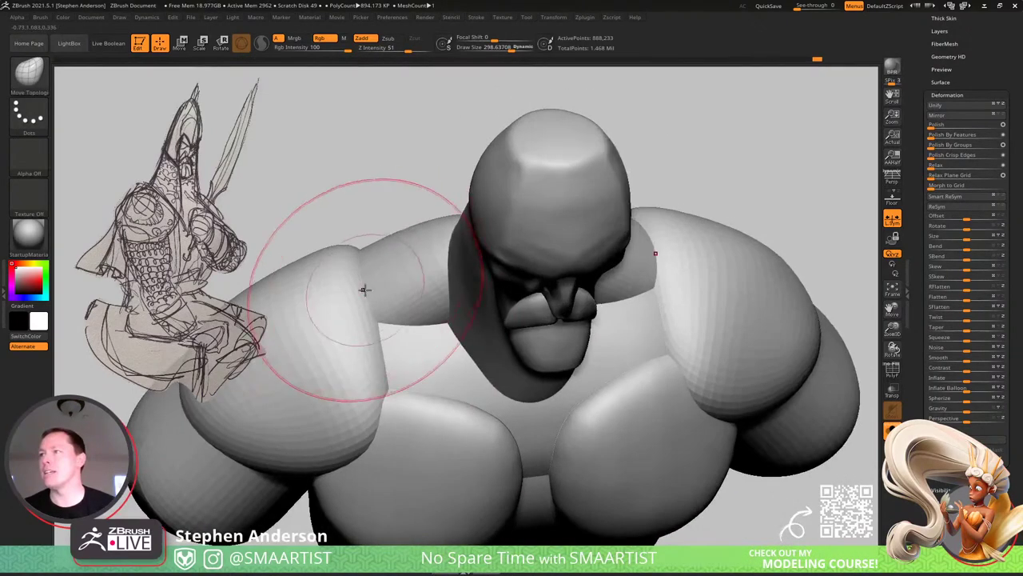
mouse_move(369, 287)
left_mouse_down()
mouse_move(334, 306)
mouse_move(342, 311)
left_mouse_up()
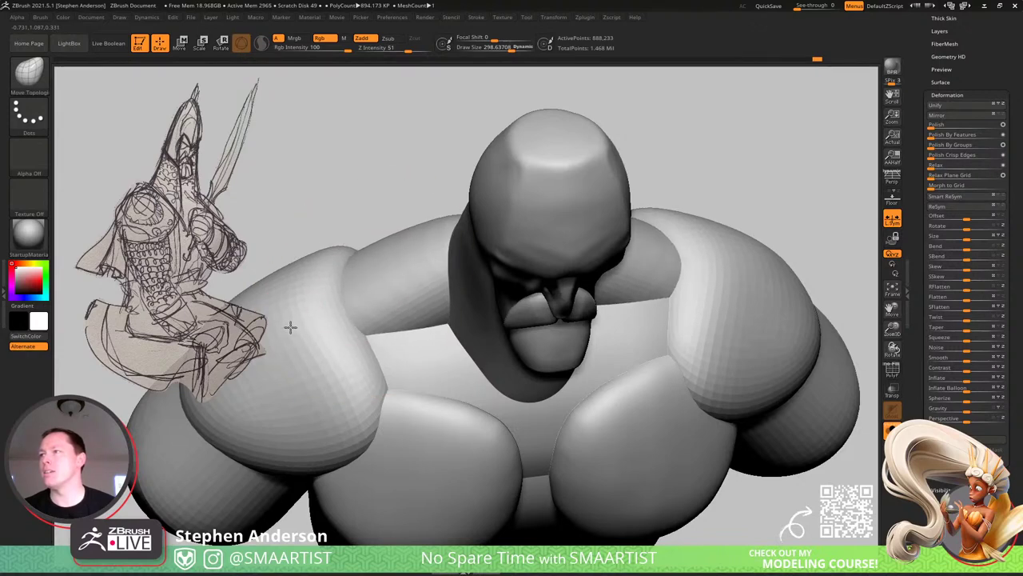
Reduce the brush size to about 179 and lower the top of the trapezius muscles beside the neck.
right_click_drag(469, 320, 545, 260)
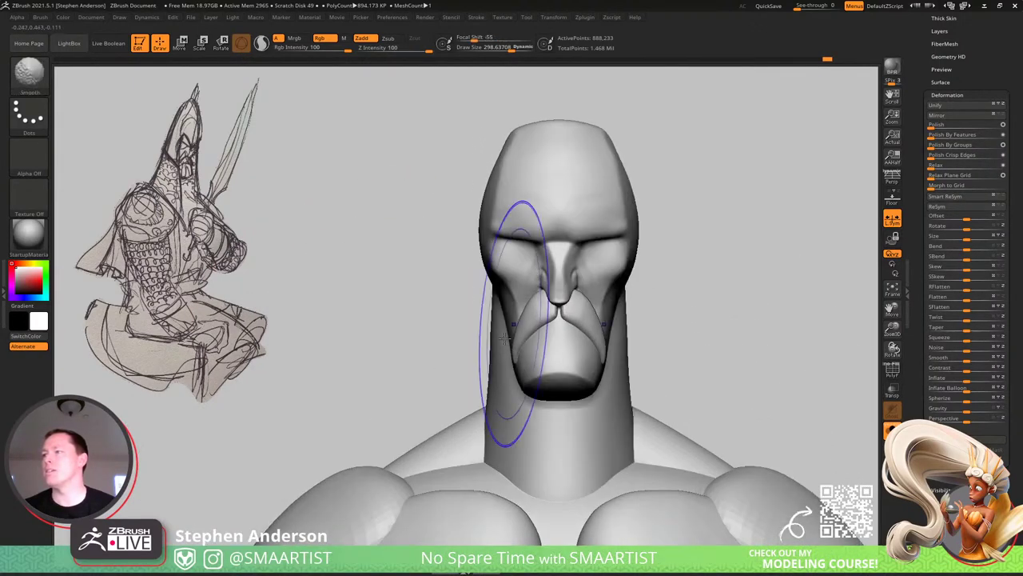
right_click_drag(489, 393, 442, 240, "alt")
right_click_drag(473, 424, 466, 284, "ctrl")
mouse_move(432, 323)
right_mouse_down()
mouse_move(530, 322)
mouse_move(520, 320)
right_mouse_up()
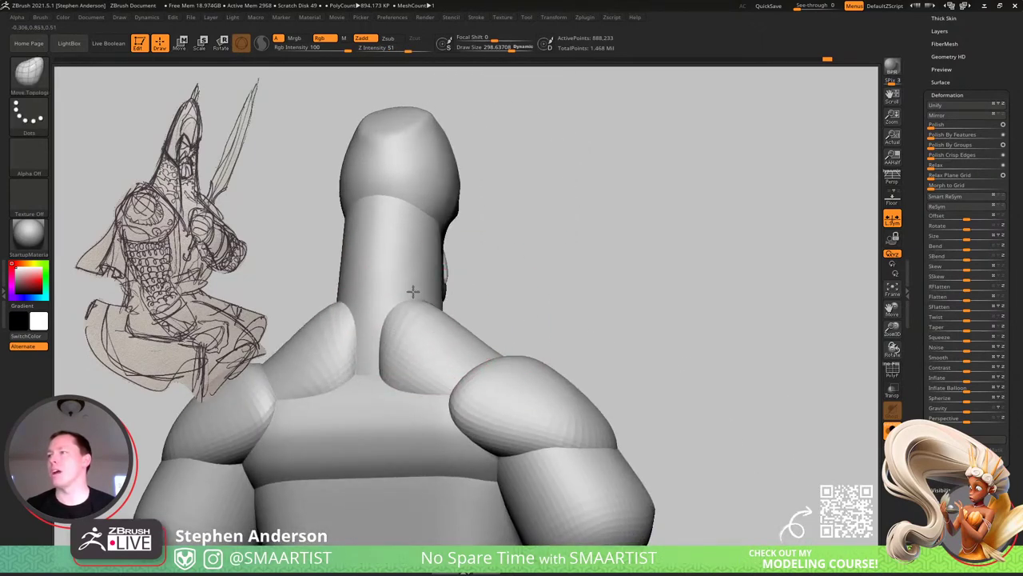
mouse_move(421, 316)
right_mouse_down()
mouse_move(447, 320)
mouse_move(438, 320)
right_mouse_up()
key("s")
left_click_drag(437, 320, 430, 319)
left_click_drag(429, 315, 421, 333)
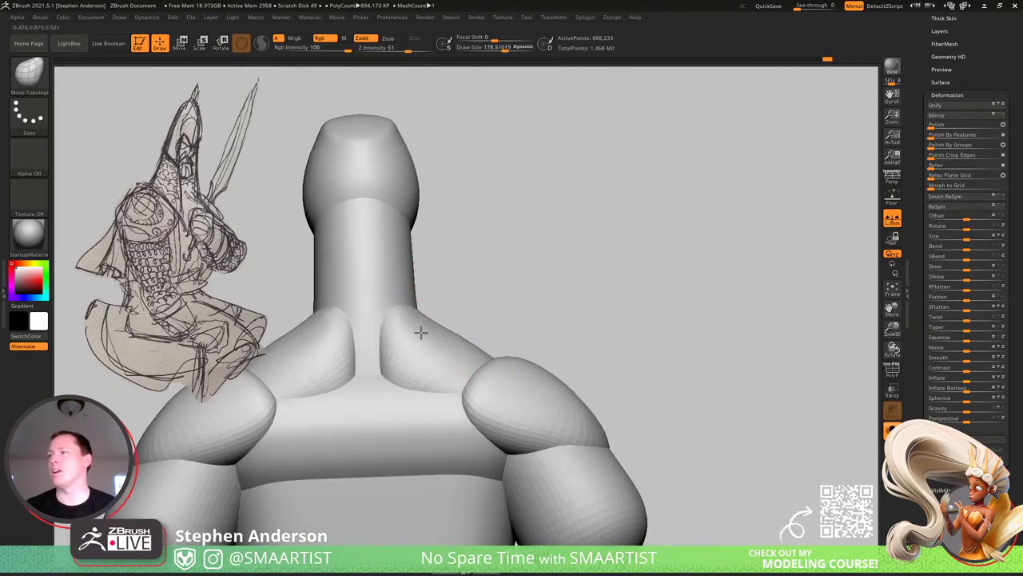
Smooth the upper trapezius surface at the back of the neck.
mouse_move(454, 346)
right_mouse_down()
mouse_move(440, 356)
mouse_move(406, 344)
mouse_move(421, 334)
mouse_move(418, 343)
right_mouse_up()
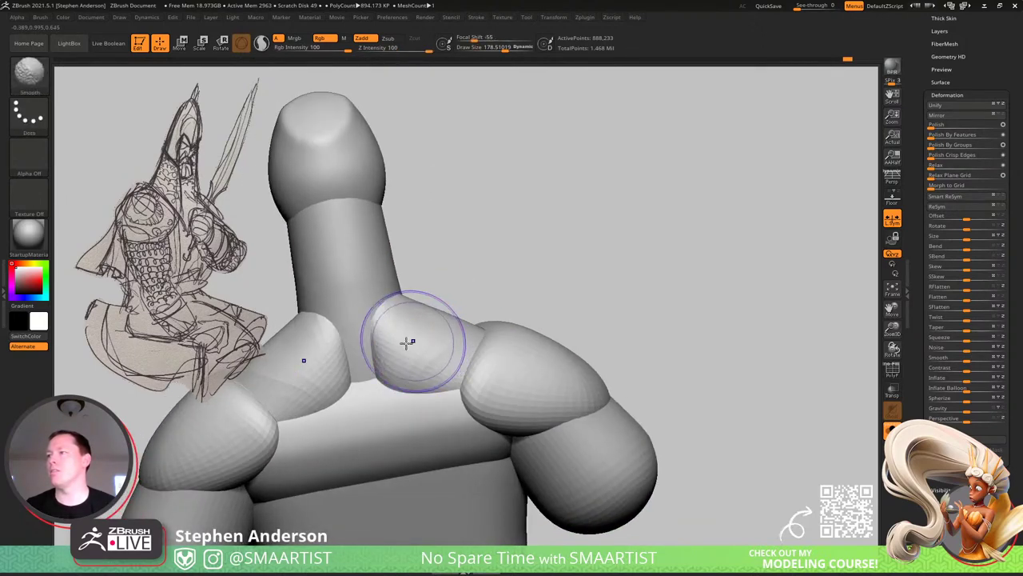
left_click_drag(408, 332, 443, 349, "shift")
mouse_move(443, 350)
right_mouse_down()
mouse_move(392, 324)
mouse_move(404, 332)
right_mouse_up()
right_click_drag(511, 343, 478, 326, "ctrl")
mouse_move(701, 354)
right_mouse_down("alt")
mouse_move(661, 348)
mouse_move(663, 304)
mouse_move(530, 365)
mouse_move(415, 336)
right_mouse_up("alt")
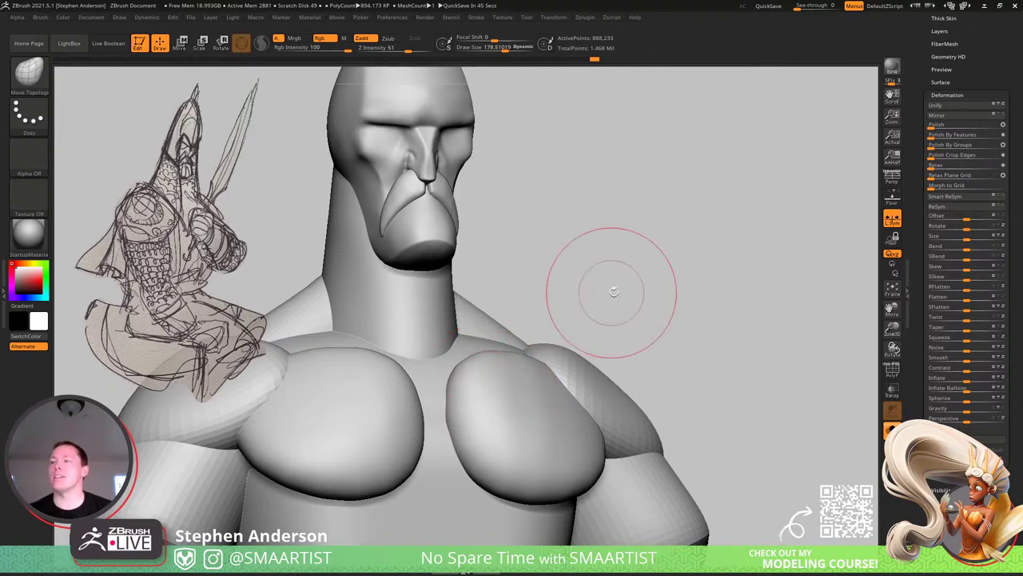
Show all subtools again and check how the helmet and tunic sit over the reshaped body.
left_click(890, 431)
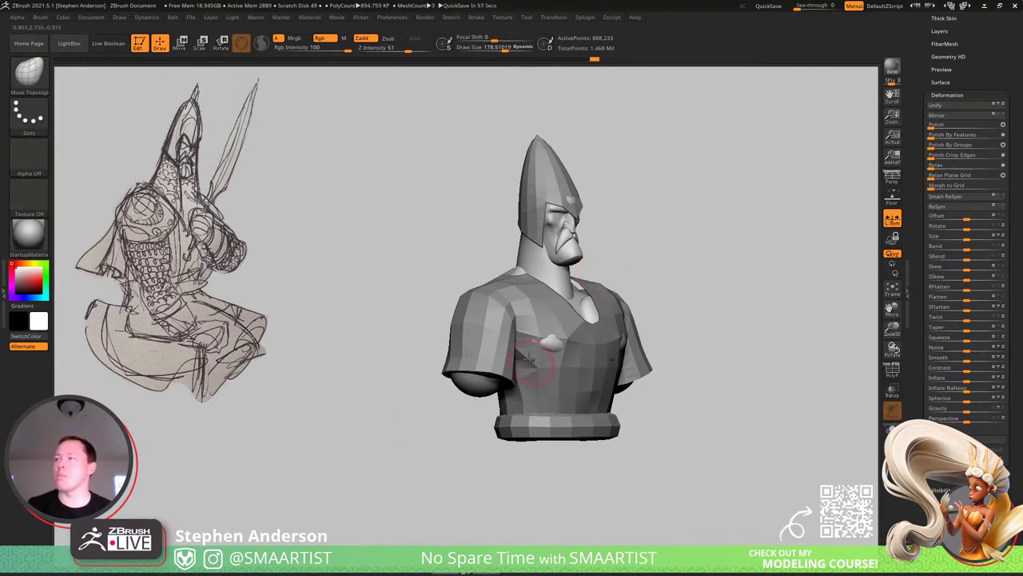
left_click_drag(604, 267, 520, 308)
right_click_drag(521, 309, 509, 326, "ctrl")
mouse_move(409, 344)
right_mouse_down()
mouse_move(441, 357)
mouse_move(470, 306)
right_mouse_up()
Turn on PolyFrame and isolate the Body subtool in Draw mode to expose the arm's polygroups.
key("shift+f")
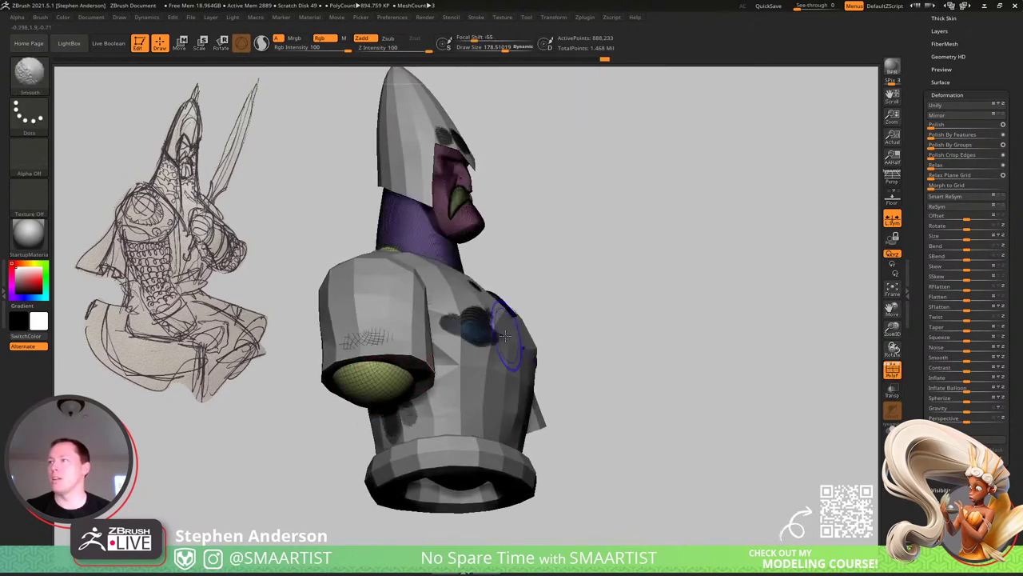
right_click_drag(374, 361, 411, 395)
key("w")
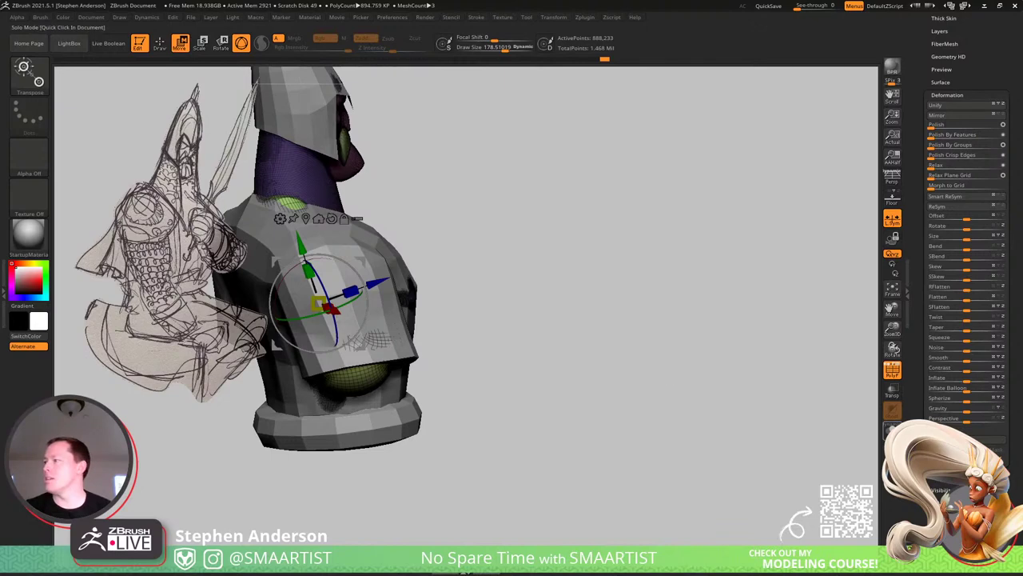
left_click(892, 430)
key("q")
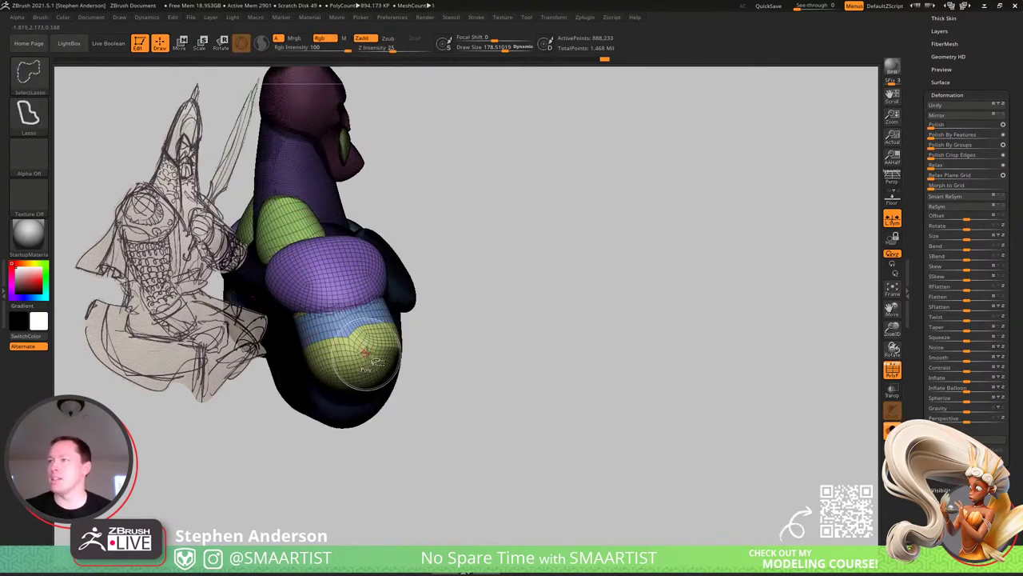
Isolate the upper arm pieces, merge their polygroups into a single group, and show the whole Body subtool again.
right_click_drag(354, 354, 388, 340)
left_click_drag(393, 323, 380, 370, "ctrl+shift")
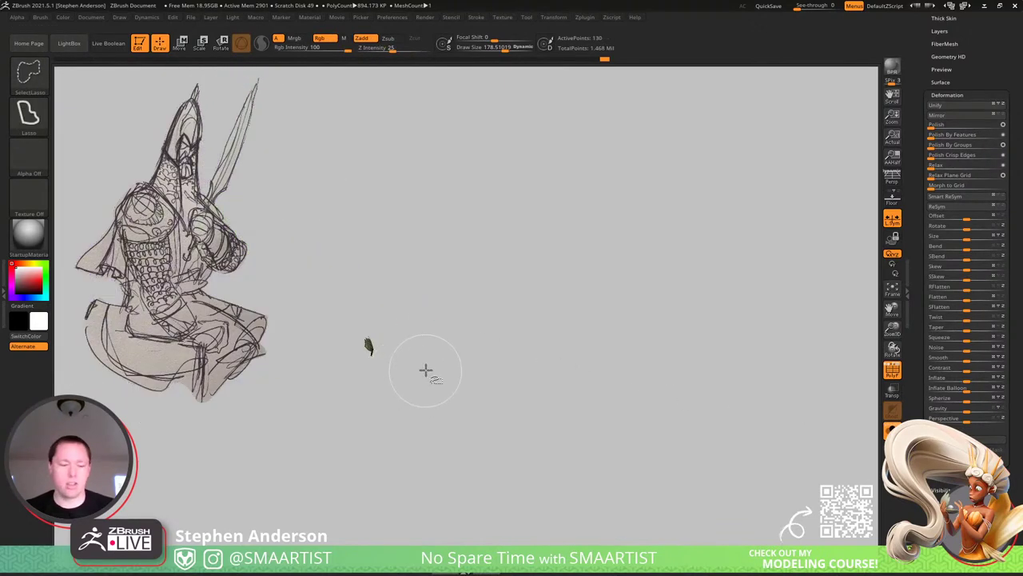
left_click(425, 367, "ctrl+shift")
key("ctrl+w")
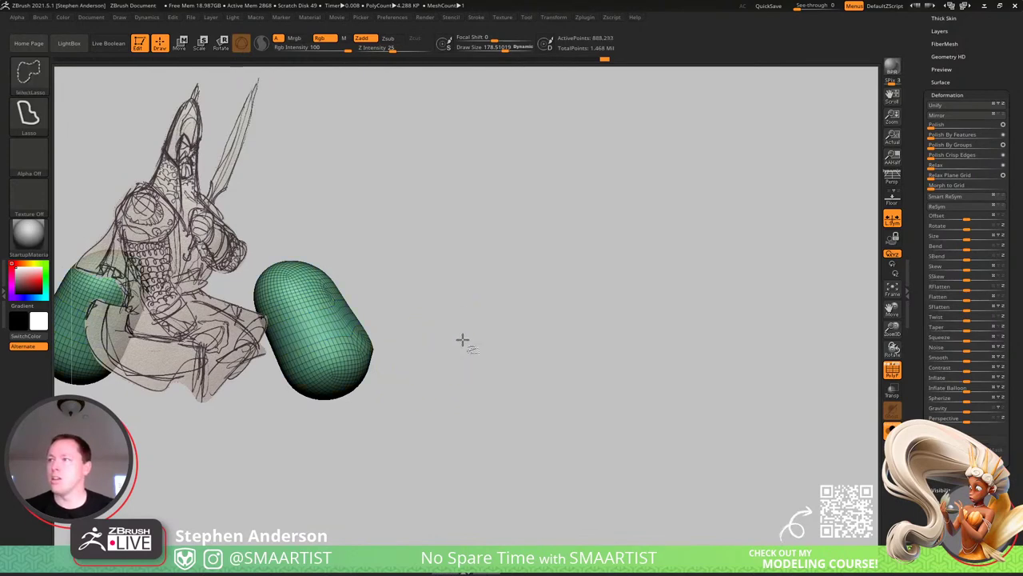
left_click(462, 341, "ctrl+shift")
Mask everything except the upper arms, show all subtools, and duplicate the arm pieces downward as forearms.
key("w")
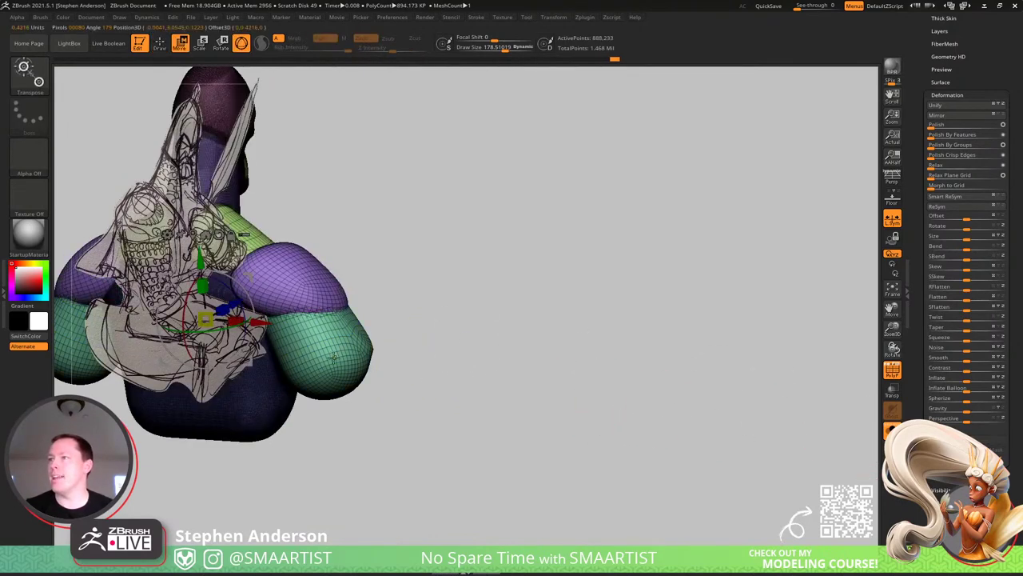
left_click(334, 356, "ctrl")
left_click(889, 431)
left_click_drag(616, 363, 445, 342)
left_click_drag(379, 313, 433, 461, "ctrl")
left_click_drag(592, 392, 431, 354)
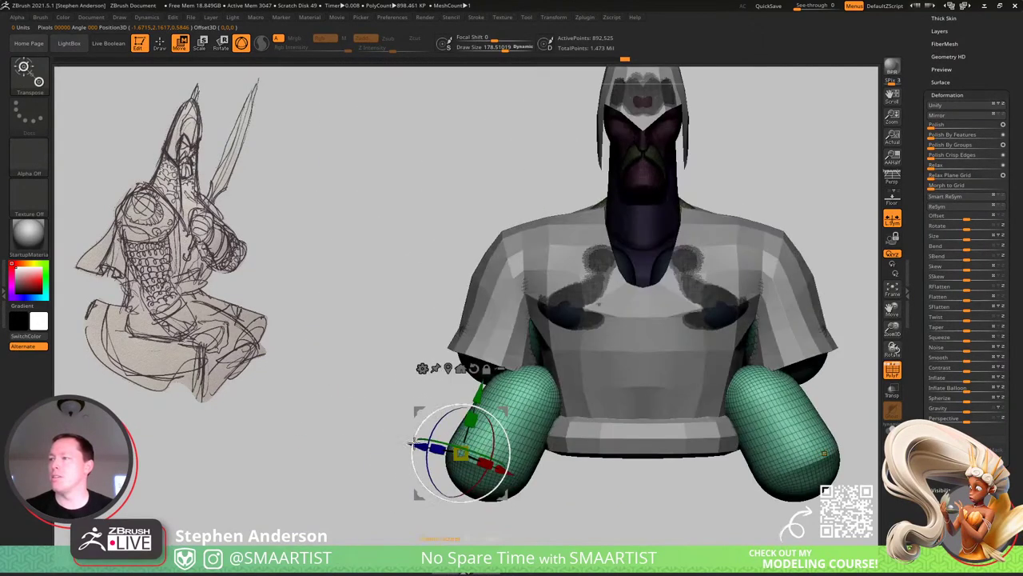
Move, rotate and narrow the duplicated forearms beneath the sleeves, and turn off PolyFrame.
left_click_drag(483, 402, 482, 506)
left_click_drag(439, 435, 599, 387)
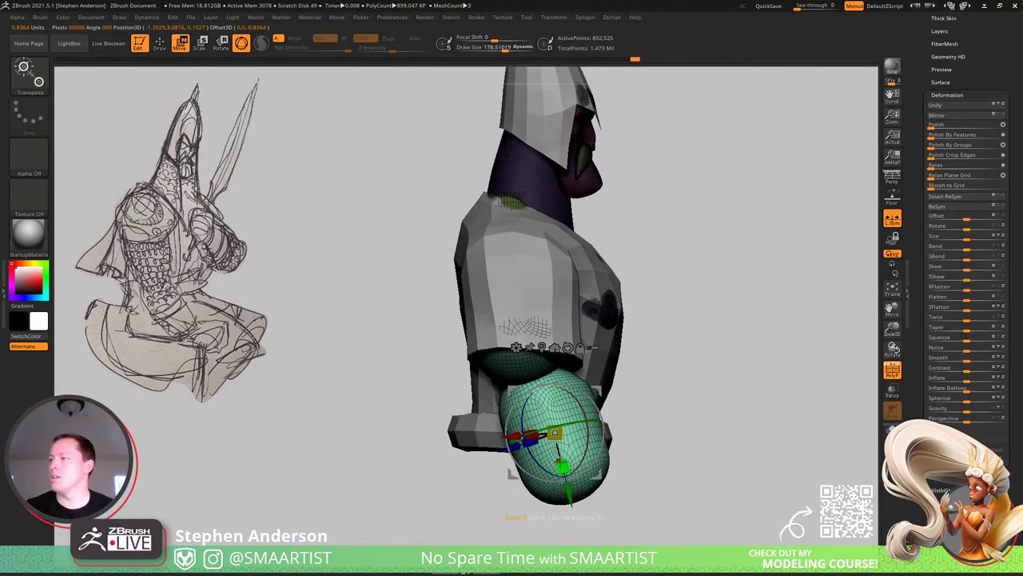
left_click_drag(559, 460, 528, 433, "alt")
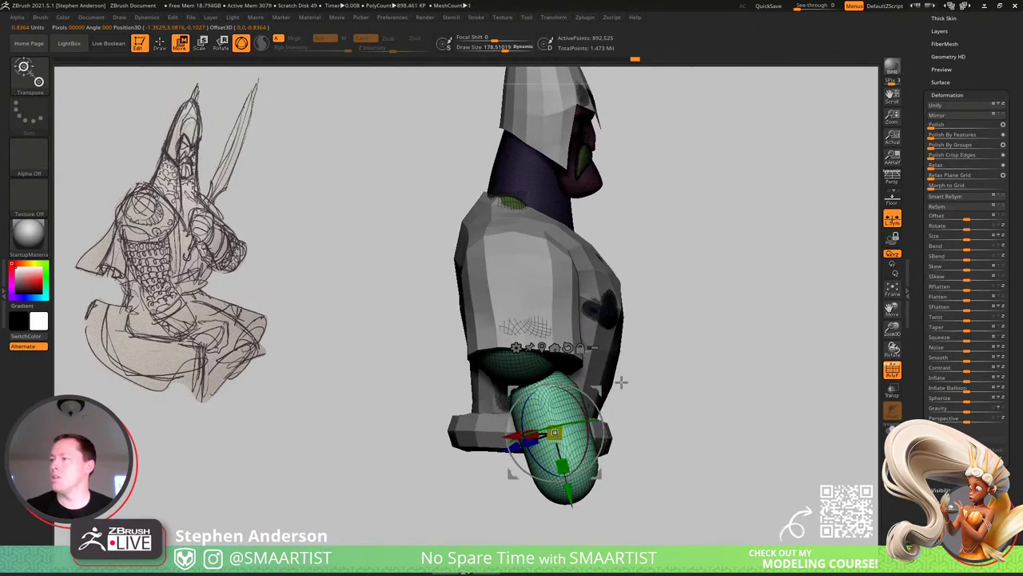
left_click_drag(596, 390, 562, 398)
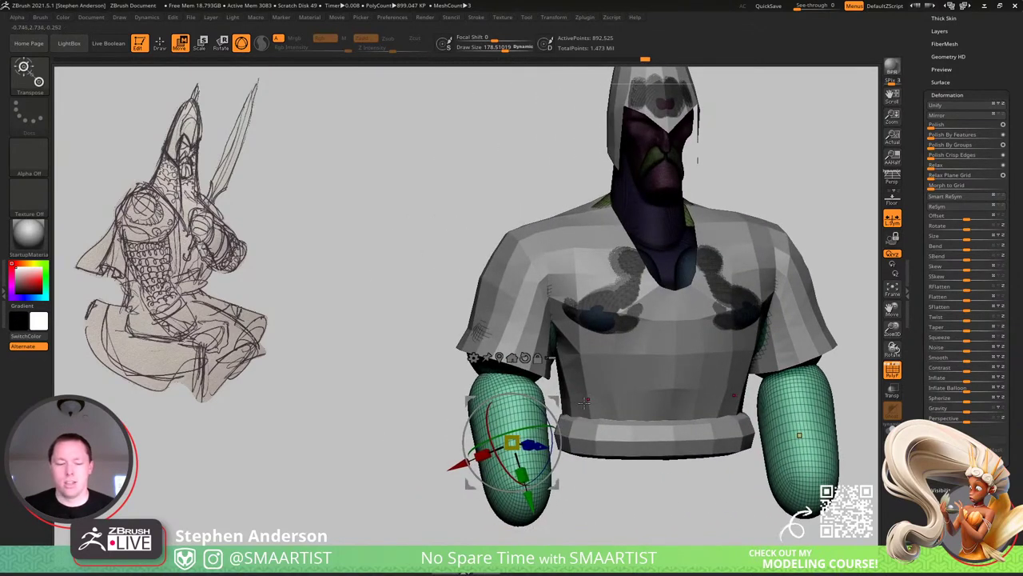
key("shift+f")
key("q")
mouse_move(584, 403)
right_mouse_down("ctrl")
mouse_move(554, 352)
mouse_move(482, 355)
mouse_move(529, 355)
mouse_move(546, 405)
right_mouse_up("ctrl")
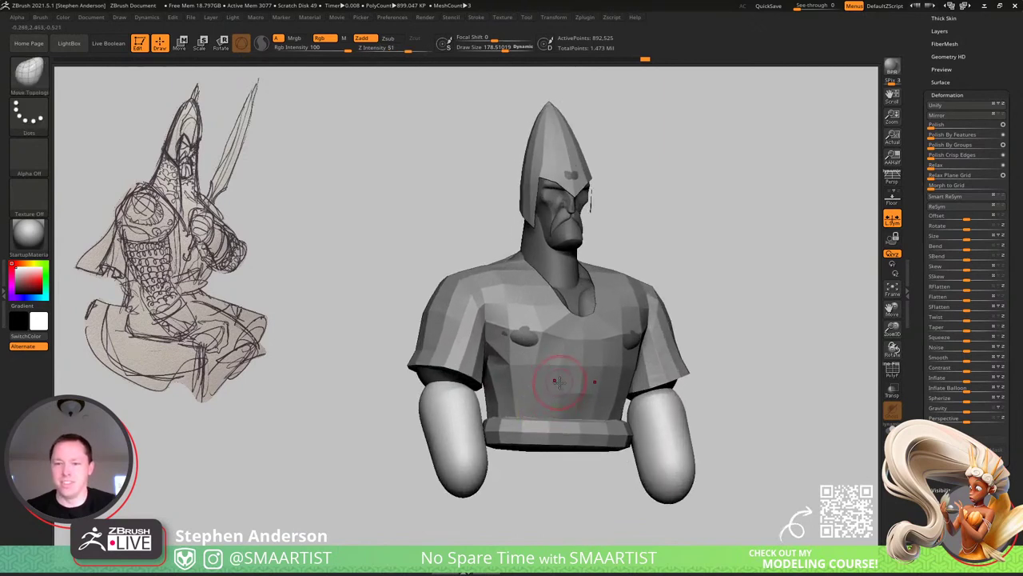
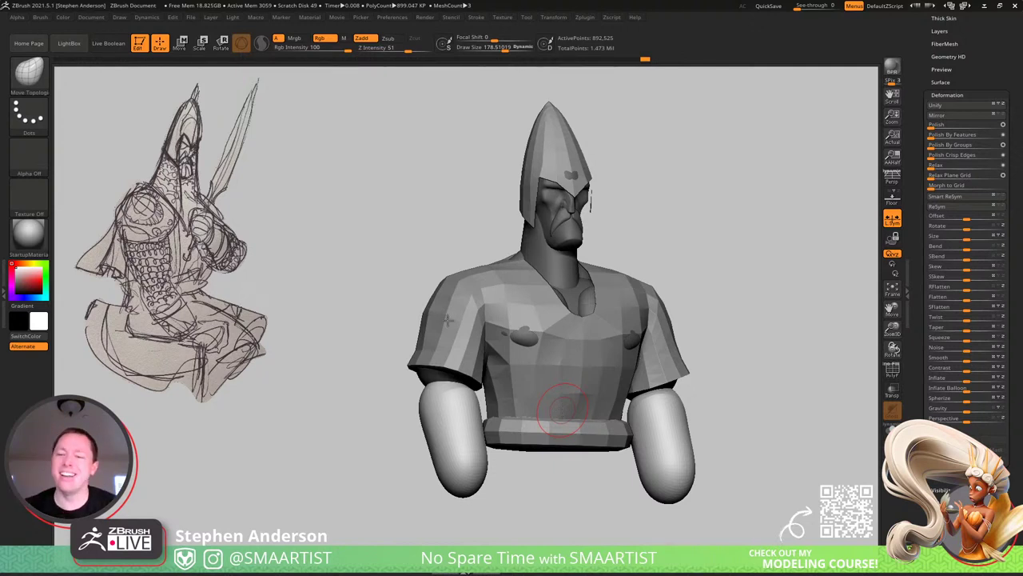
Shift the forearm pieces farther down and forward from the sleeve openings.
right_click_drag(722, 288, 736, 293)
right_click_drag(466, 391, 426, 360, "ctrl")
key("w")
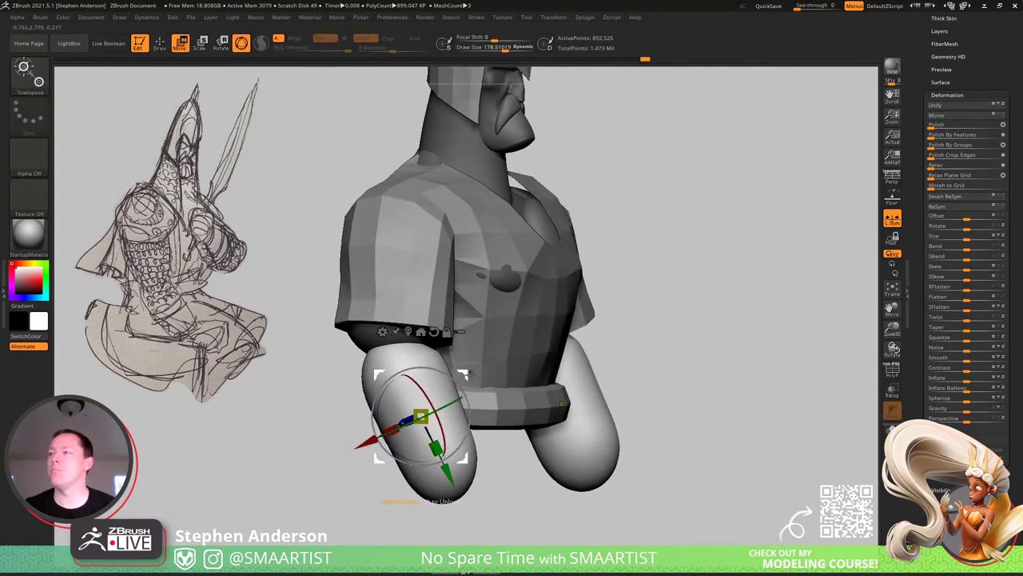
left_click_drag(467, 374, 484, 416)
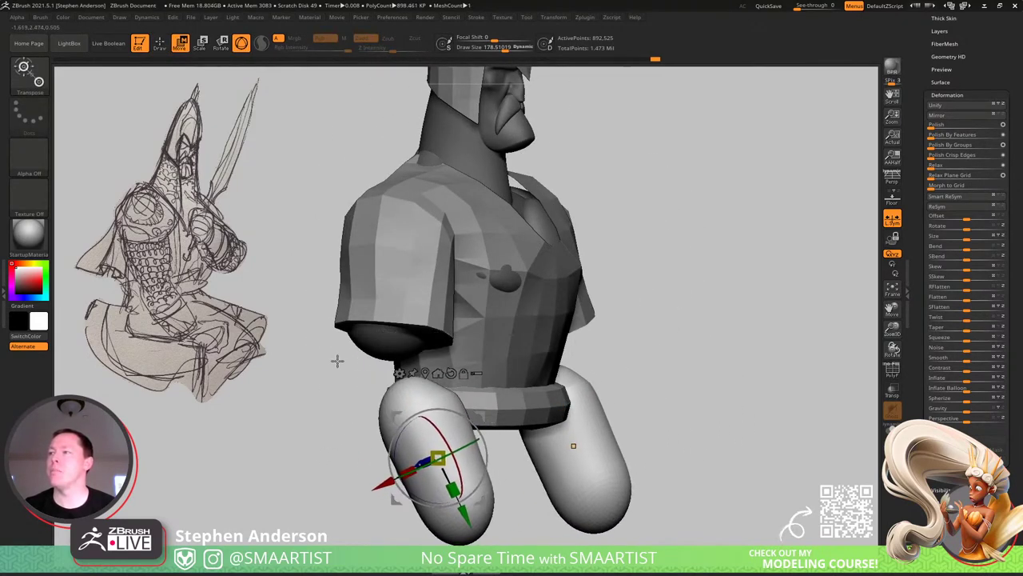
mouse_move(338, 360)
left_mouse_down()
mouse_move(400, 364)
mouse_move(362, 362)
left_mouse_up()
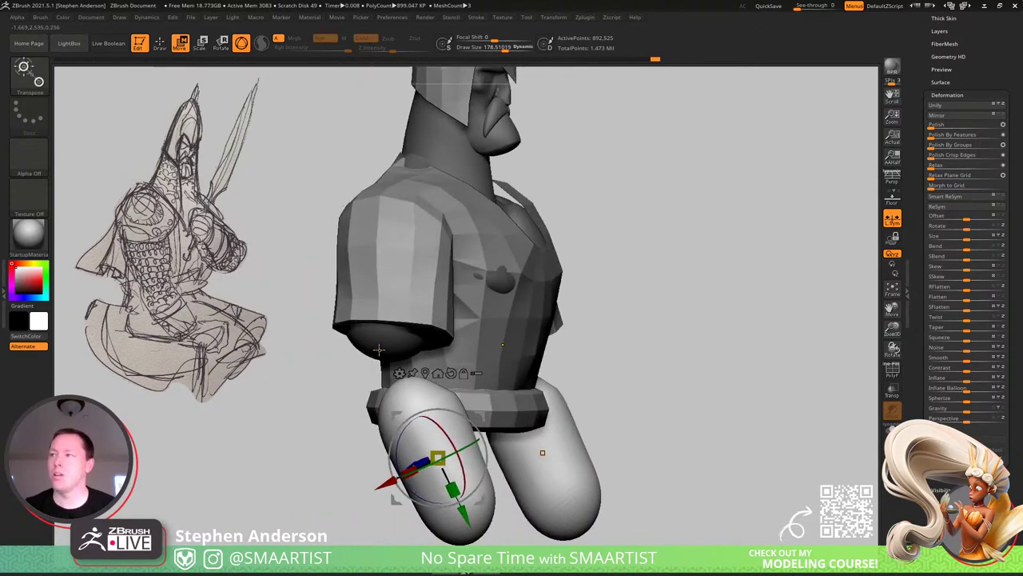
Clear the mask, mask everything except the upper arms, and switch to the Move brush.
left_click(379, 351)
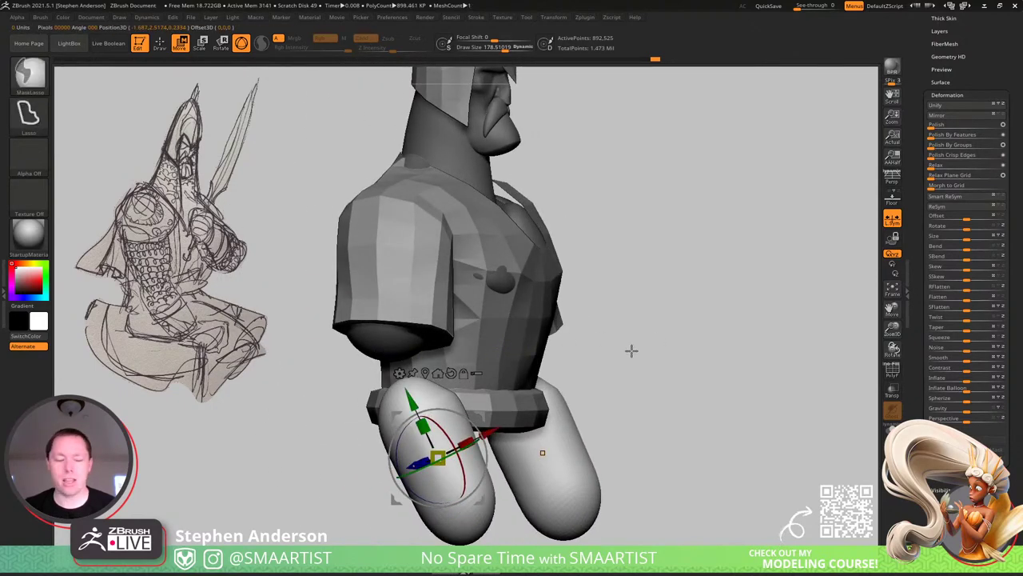
left_click(665, 346, "ctrl")
left_click(662, 357, "ctrl")
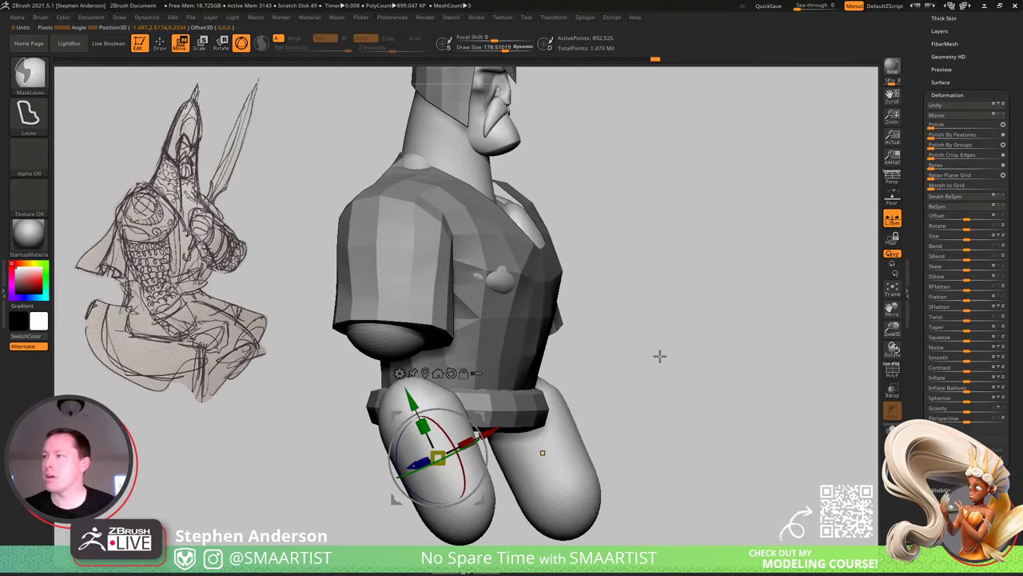
left_click(405, 353, "alt")
key("b")
key("m")
key("v")
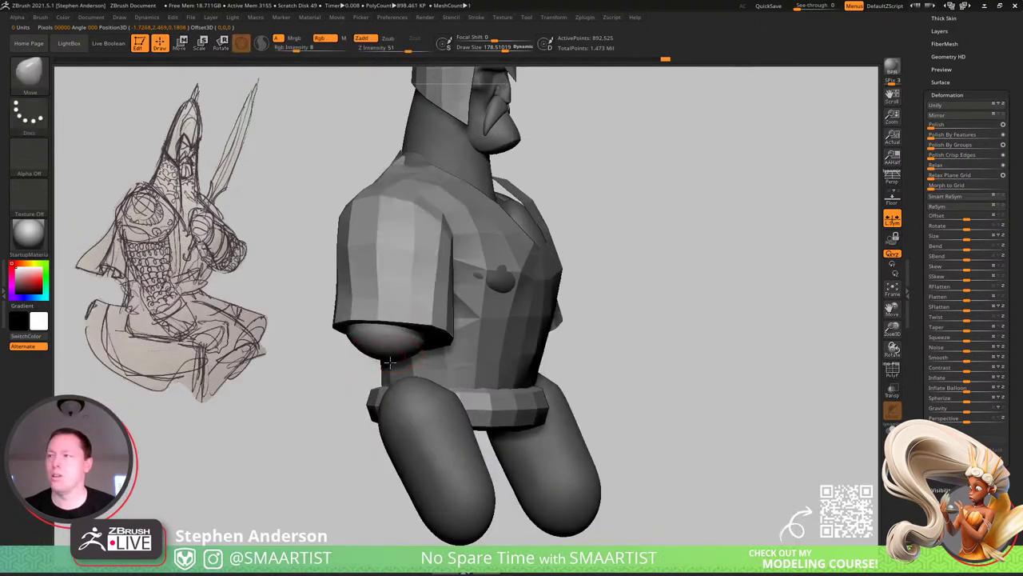
Enlarge the brush to about 392 and stretch the upper arms down to meet the forearms.
right_click_drag(390, 363, 403, 373)
key("s")
left_click_drag(385, 355, 395, 356)
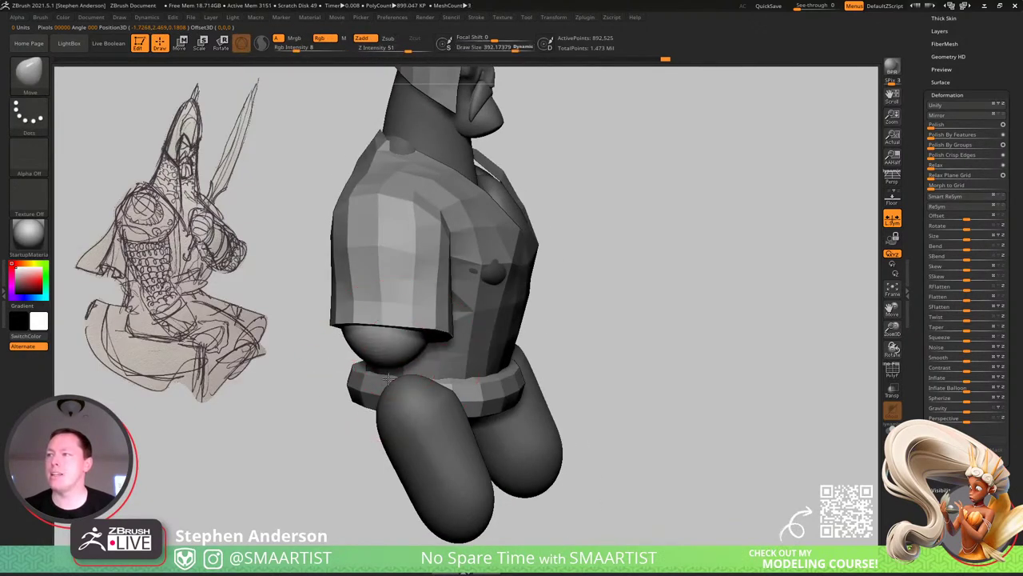
right_click_drag(384, 430, 374, 393)
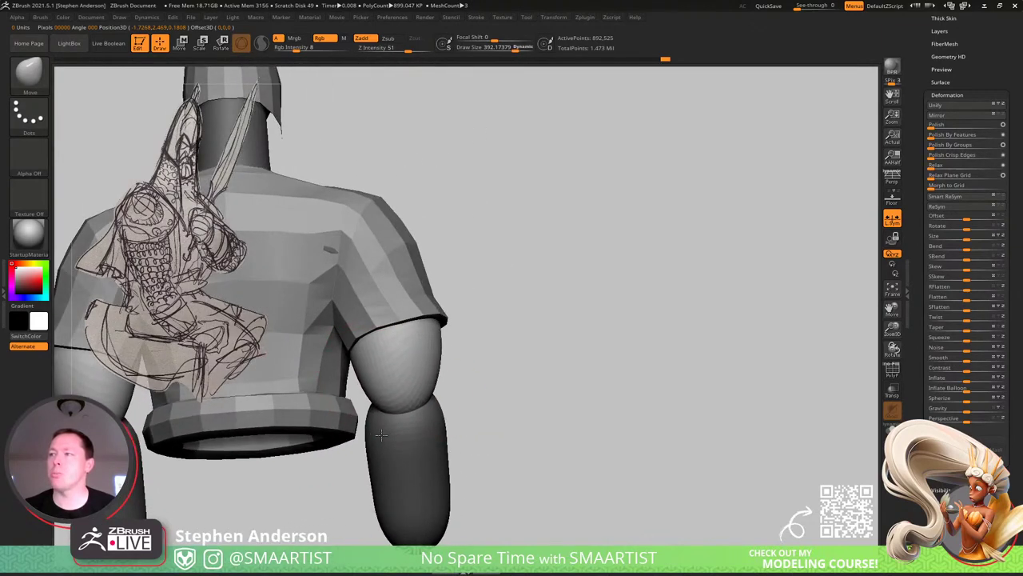
Raise the brush size to about 524, turn on transparency, and isolate the Body subtool.
key("ctrl")
right_click_drag(440, 387, 435, 342, "ctrl")
key("s")
left_click_drag(434, 340, 427, 330)
left_click(893, 390)
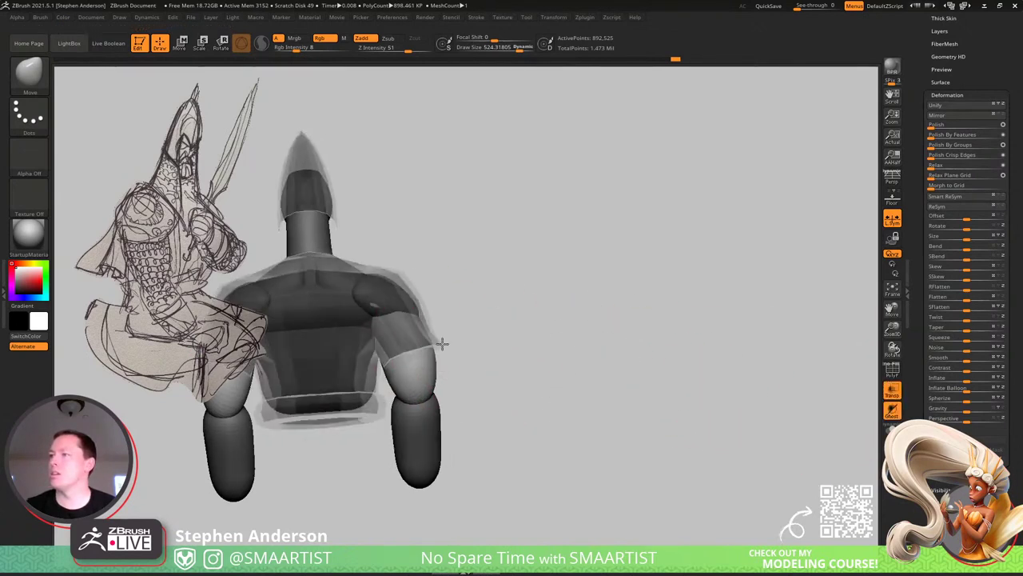
left_click(892, 429)
right_click_drag(463, 327, 461, 368, "ctrl")
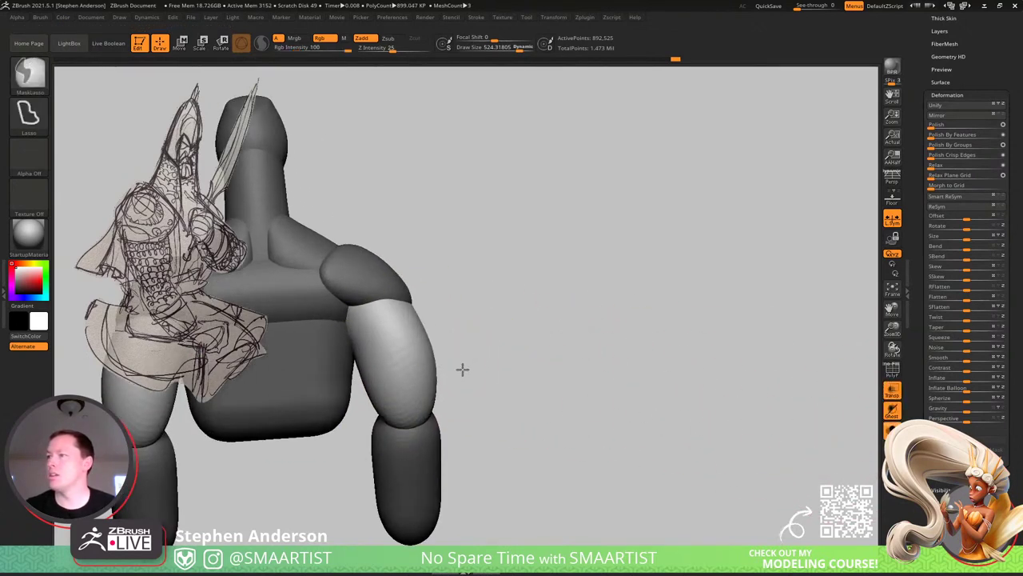
Reshape the upper arm's overall contour and reduce the Move brush size to about 455.
key("s")
left_click_drag(385, 360, 391, 360)
left_click_drag(388, 356, 359, 365)
mouse_move(409, 351)
right_mouse_down()
mouse_move(350, 356)
mouse_move(380, 349)
right_mouse_up()
key("s")
left_click_drag(445, 358, 437, 359)
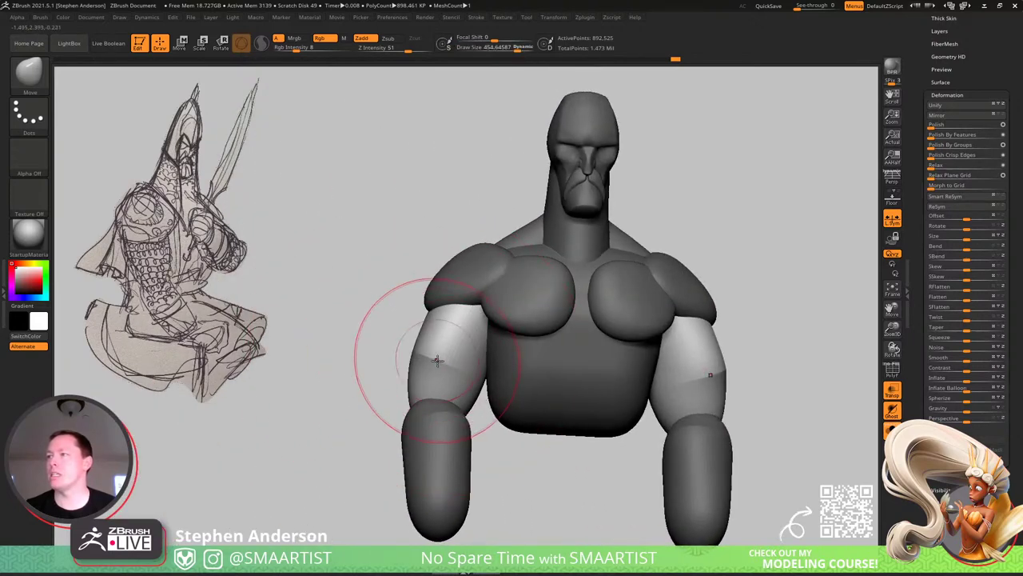
Reduce the brush size to about 350 and refine the front of the upper arm below the shoulder.
right_click_drag(439, 361, 438, 384)
key("s")
left_click_drag(449, 372, 437, 371)
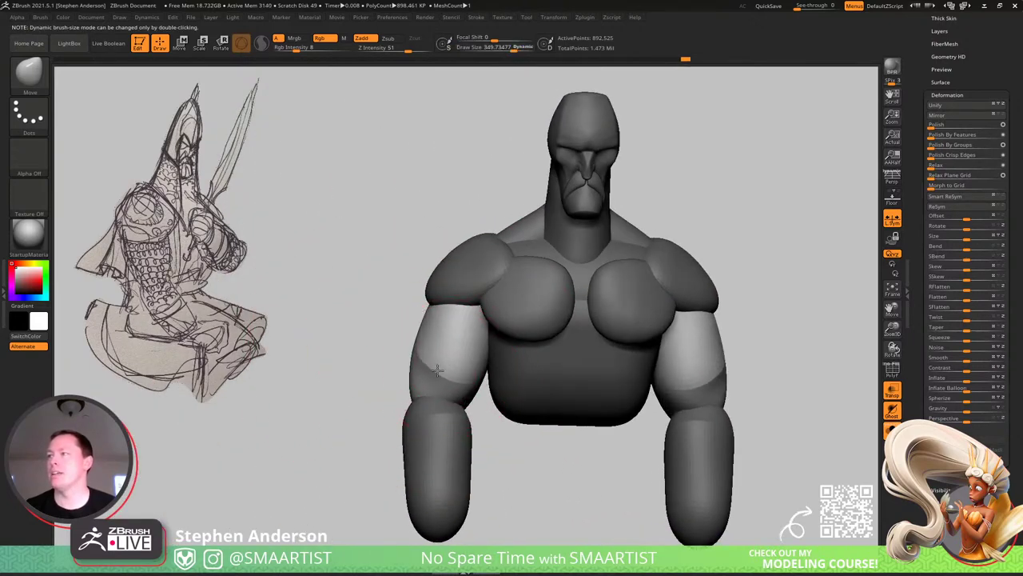
left_click_drag(456, 327, 460, 334)
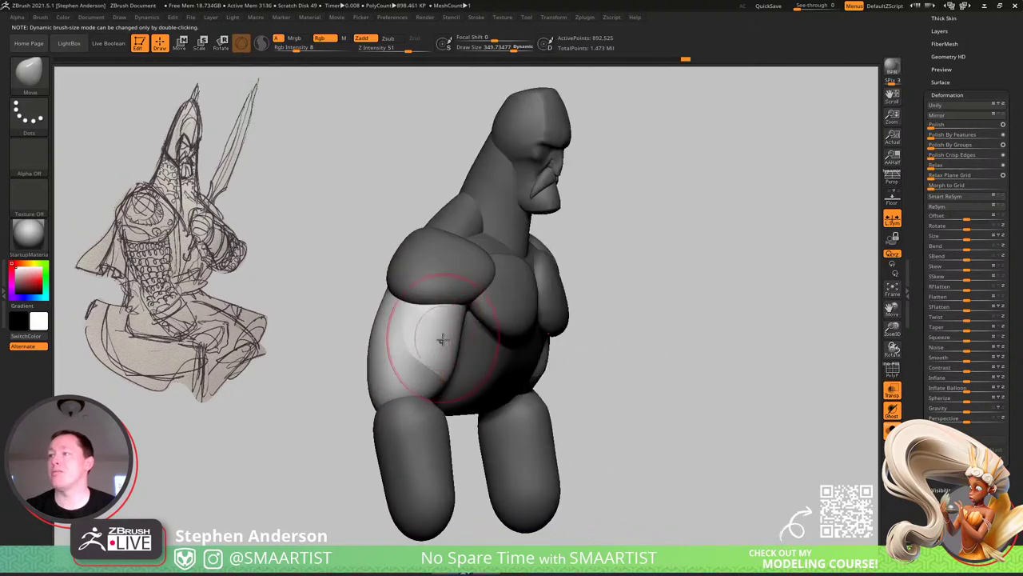
Set the brush size to about 423 and adjust the upper arm's side profile.
right_click_drag(442, 340, 473, 342)
key("s")
left_click_drag(445, 359, 448, 359)
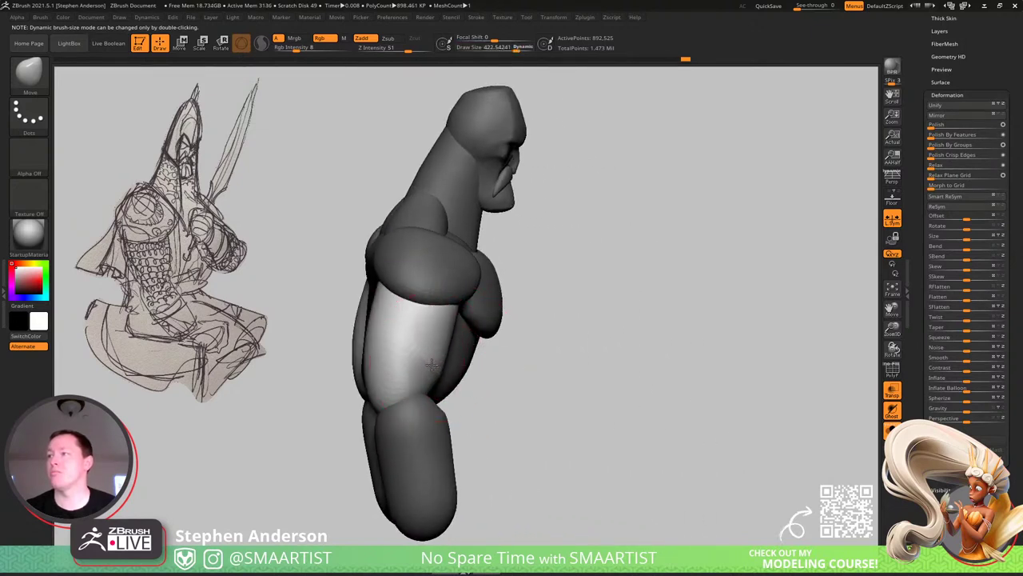
right_click_drag(448, 323, 401, 338)
right_click_drag(405, 382, 370, 375)
Reduce the brush size to about 187 and adjust the inner edge of the upper arm near the elbow.
key("s")
left_click_drag(458, 402, 446, 401)
right_click_drag(489, 398, 450, 405)
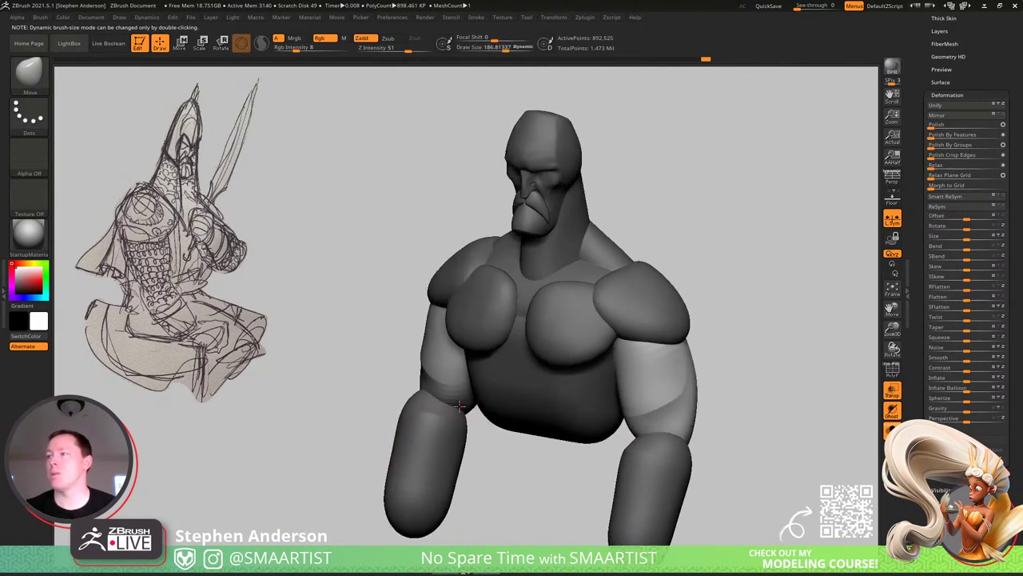
left_click_drag(460, 406, 466, 408)
right_click_drag(467, 408, 489, 405)
Smooth the upper arm surface along its front and outer side.
left_click_drag(446, 400, 417, 385, "shift")
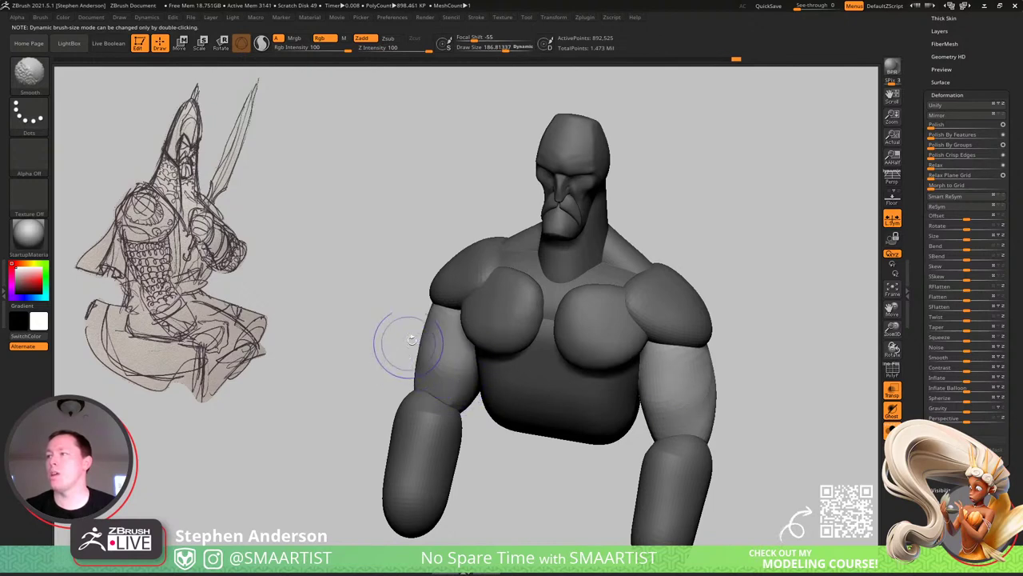
left_click_drag(411, 339, 448, 344, "shift")
right_click_drag(405, 367, 520, 359)
left_click_drag(405, 342, 405, 400, "shift")
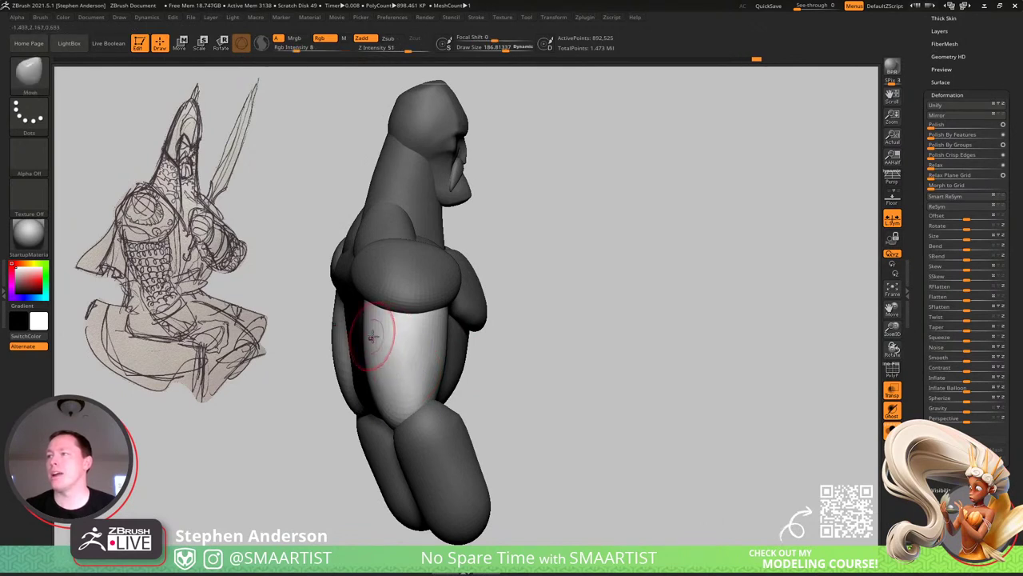
Enlarge the brush to about 264 and shape the back and side of the upper arm.
key("]")
right_click_drag(375, 335, 364, 339)
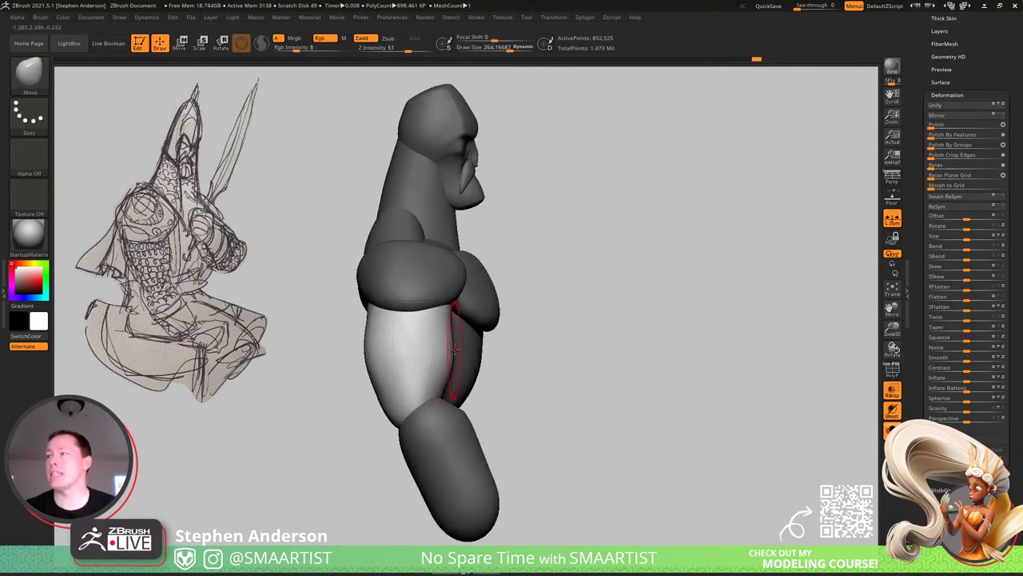
right_click_drag(454, 349, 337, 356)
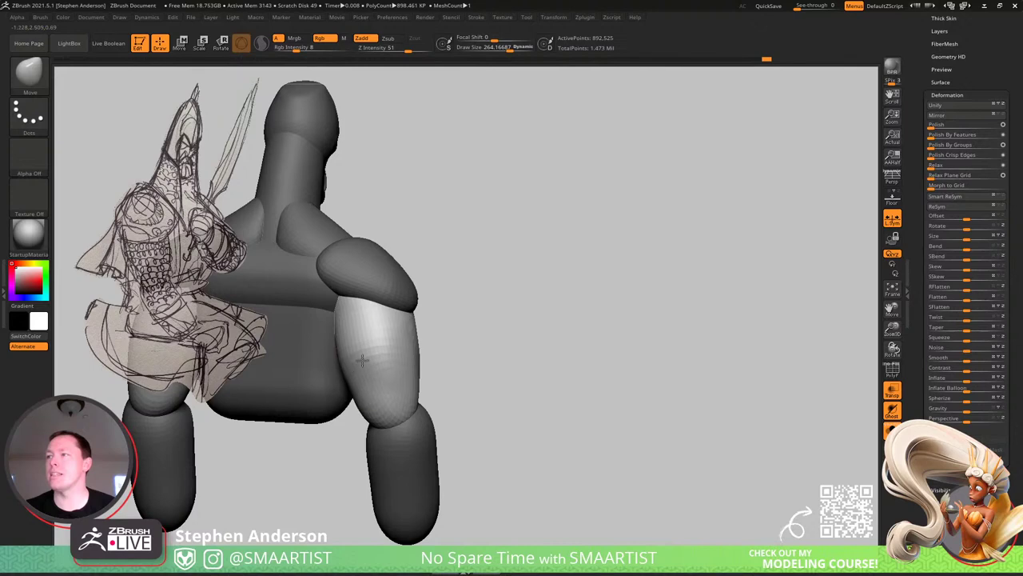
right_click_drag(364, 353, 397, 375)
Clear the mask and reshape the elbow joint and forearm with the Move brush at a size of about 253.
left_click(489, 351, "ctrl")
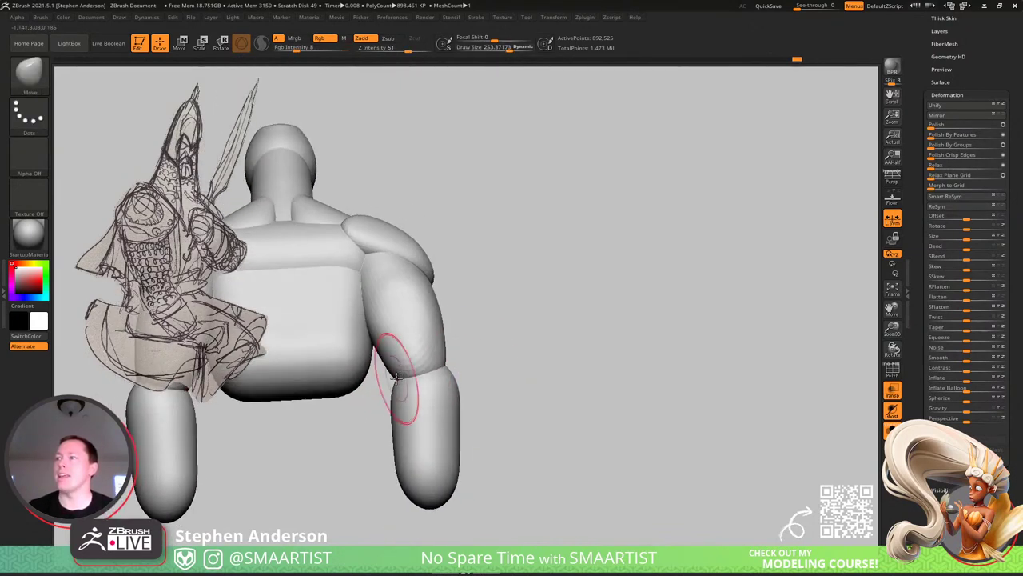
mouse_move(397, 376)
left_mouse_down()
mouse_move(377, 384)
mouse_move(385, 381)
left_mouse_up()
left_click_drag(401, 483, 430, 469)
Set the brush size to about 287 and smooth the inner side of the forearms.
key("s")
mouse_move(434, 467)
right_mouse_down()
mouse_move(465, 437)
mouse_move(379, 491)
mouse_move(436, 425)
mouse_move(393, 404)
mouse_move(361, 429)
mouse_move(372, 432)
mouse_move(392, 391)
right_mouse_up()
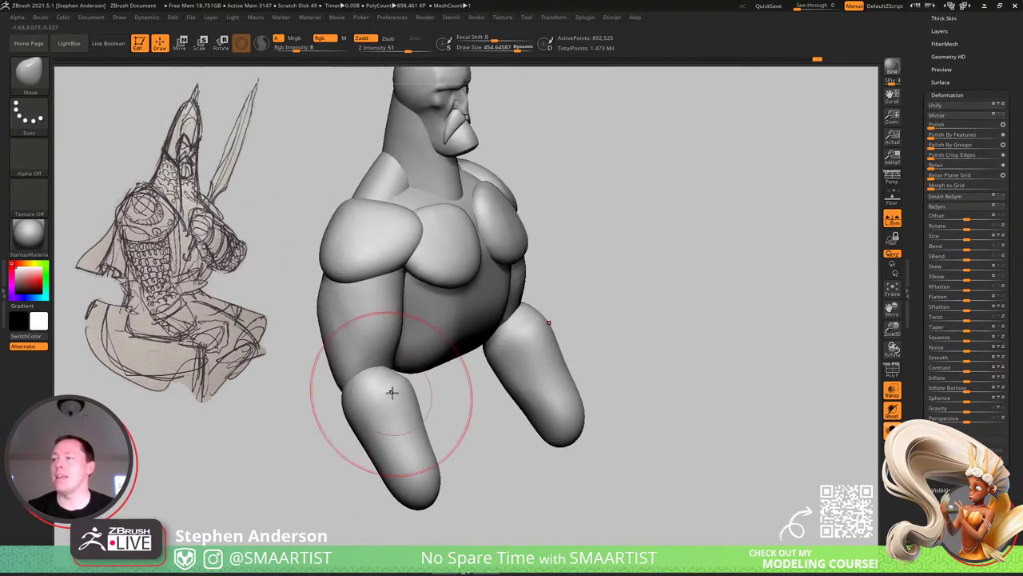
key("s")
left_click_drag(392, 392, 421, 409)
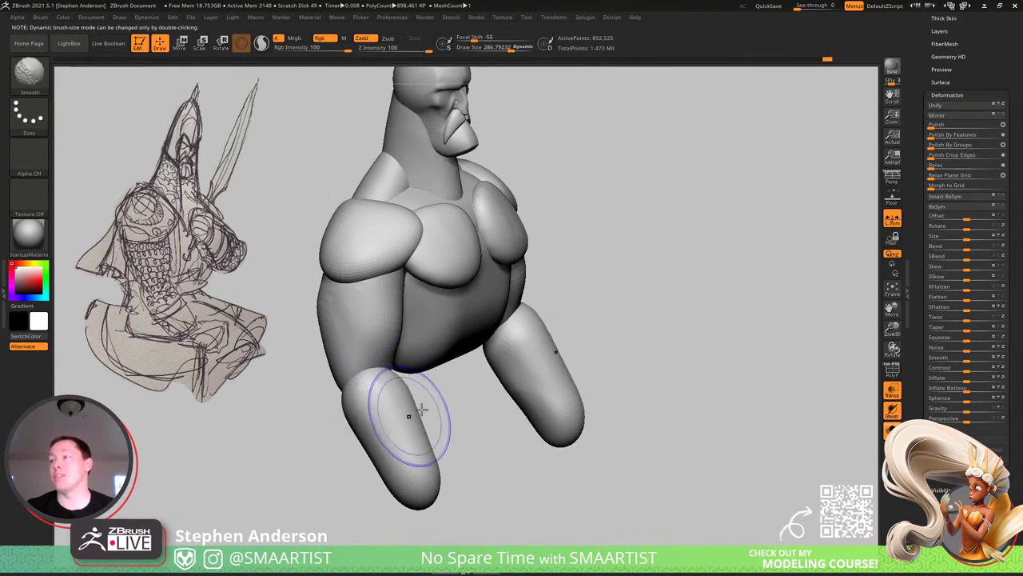
right_click_drag(422, 410, 393, 423)
Isolate the two forearm pieces and turn on PolyFrame.
key("ctrl+shift")
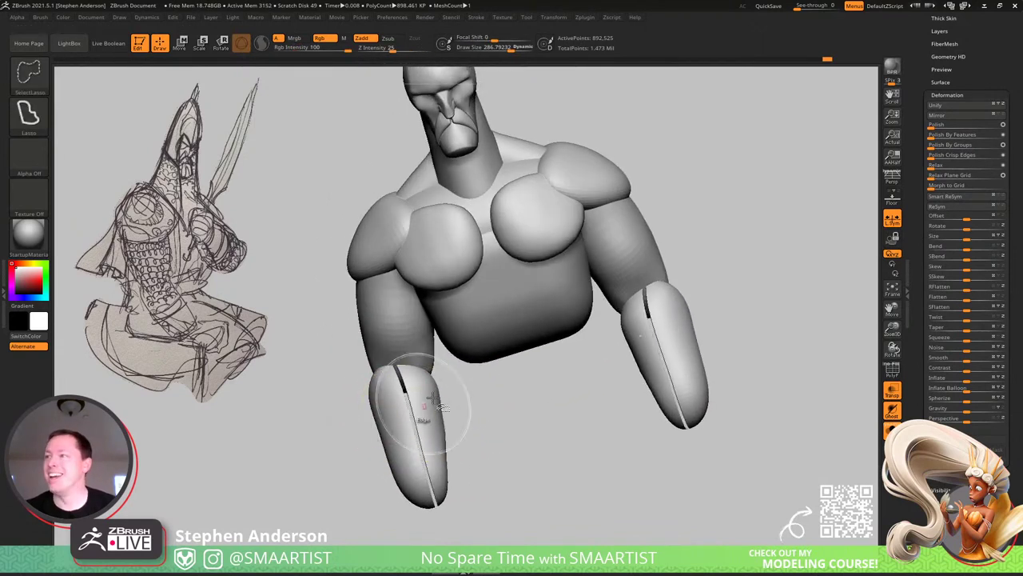
left_click_drag(423, 423, 518, 485, "ctrl+shift")
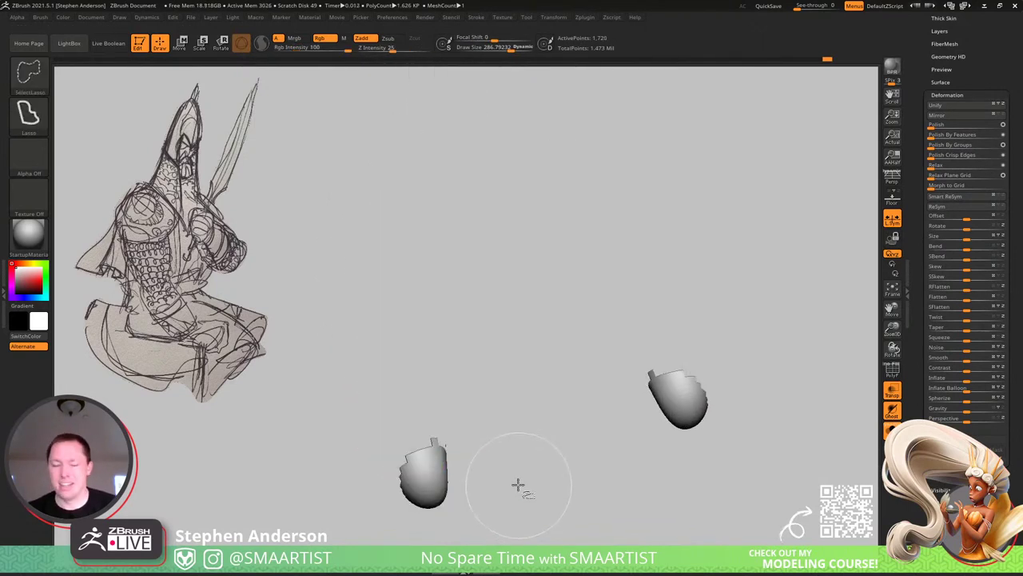
left_click(512, 478, "ctrl+shift")
key("shift+f")
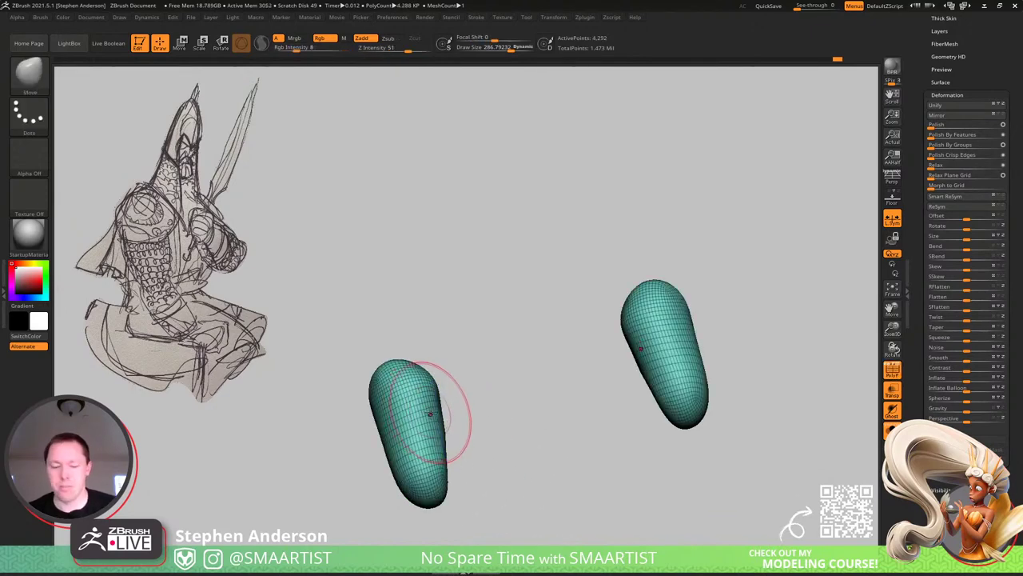
Flatten the forearms with the TrimDynamic brush, unhide the rest of the body and turn off PolyFrame.
key("b")
key("t")
key("d")
right_click_drag(445, 411, 410, 422)
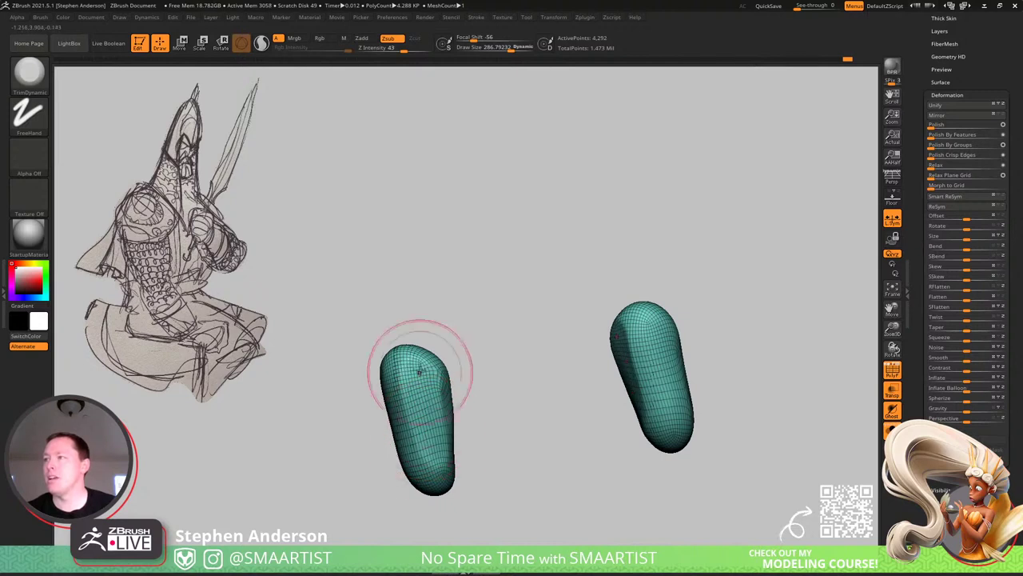
left_click(477, 469, "ctrl+shift")
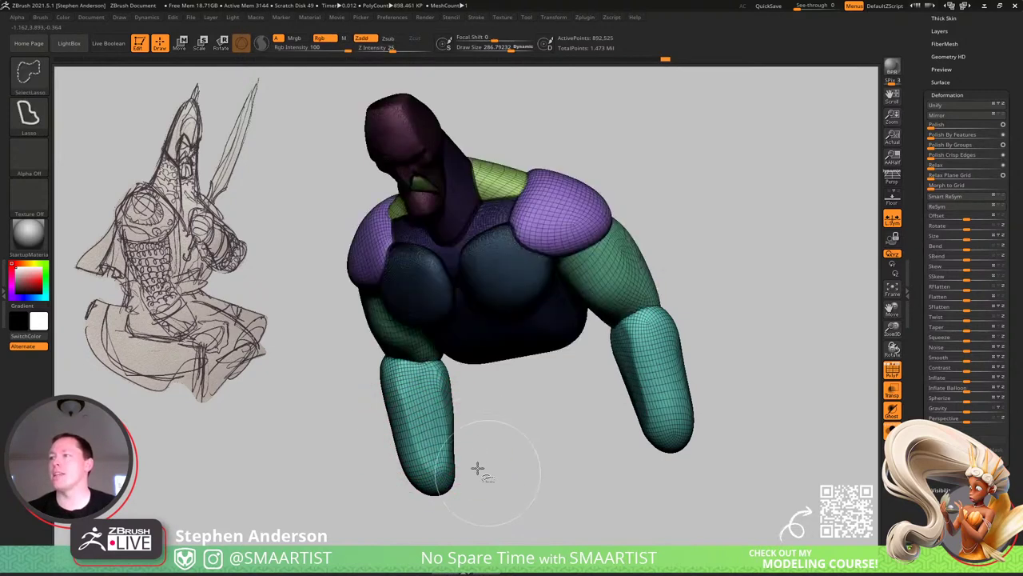
mouse_move(477, 469)
right_mouse_down("ctrl")
mouse_move(402, 429)
mouse_move(619, 295)
right_mouse_up("ctrl")
key("shift+f")
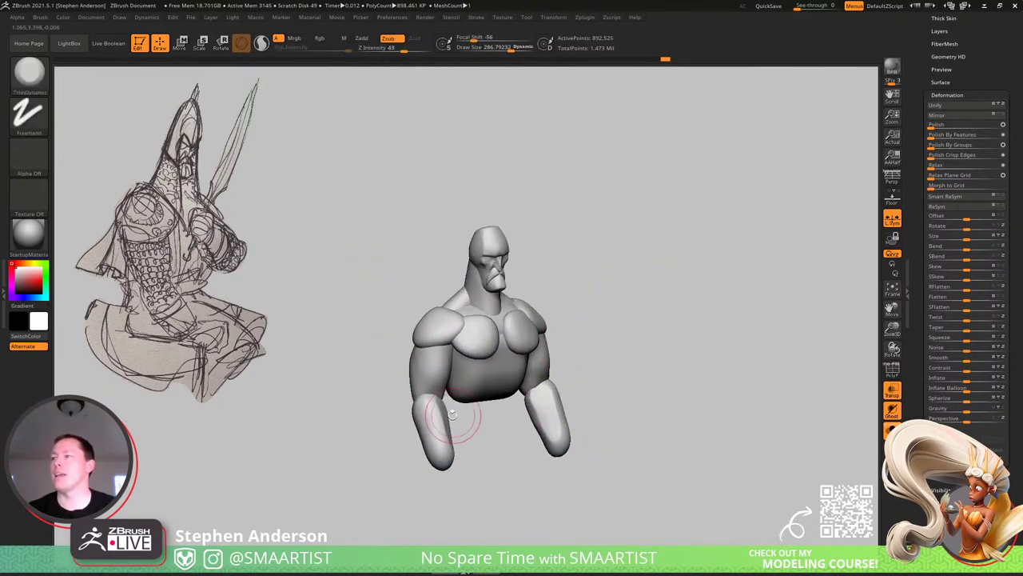
Adjust the elbow area and forearm with the Move brush at a size of about 287.
right_click_drag(452, 415, 443, 478)
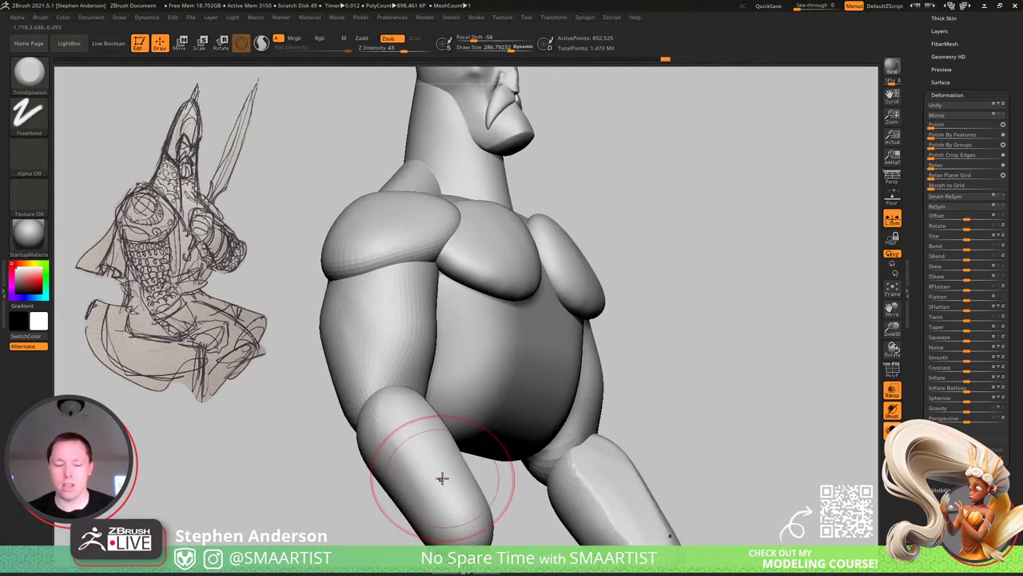
key("b")
key("m")
key("v")
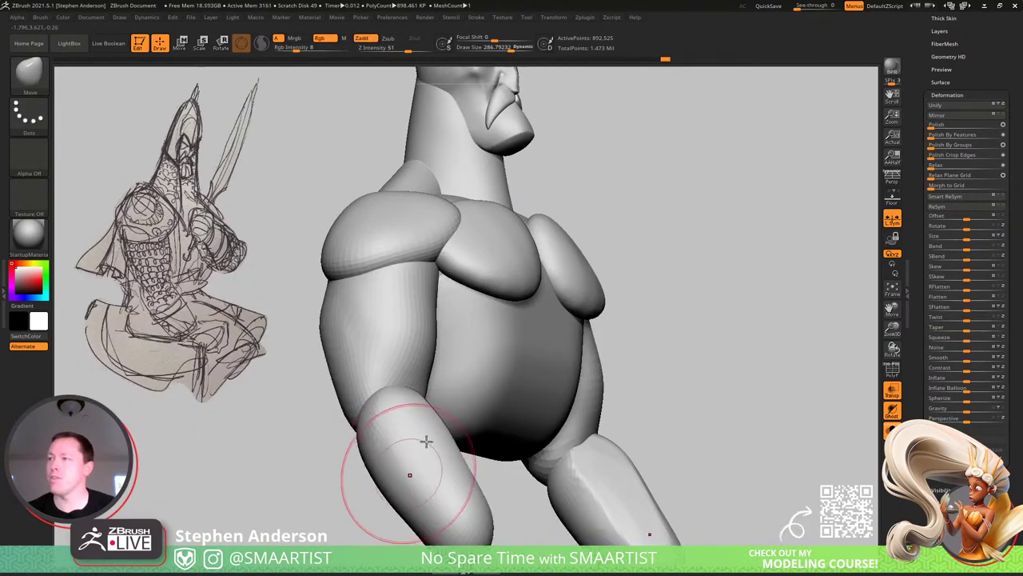
right_click_drag(426, 441, 382, 392)
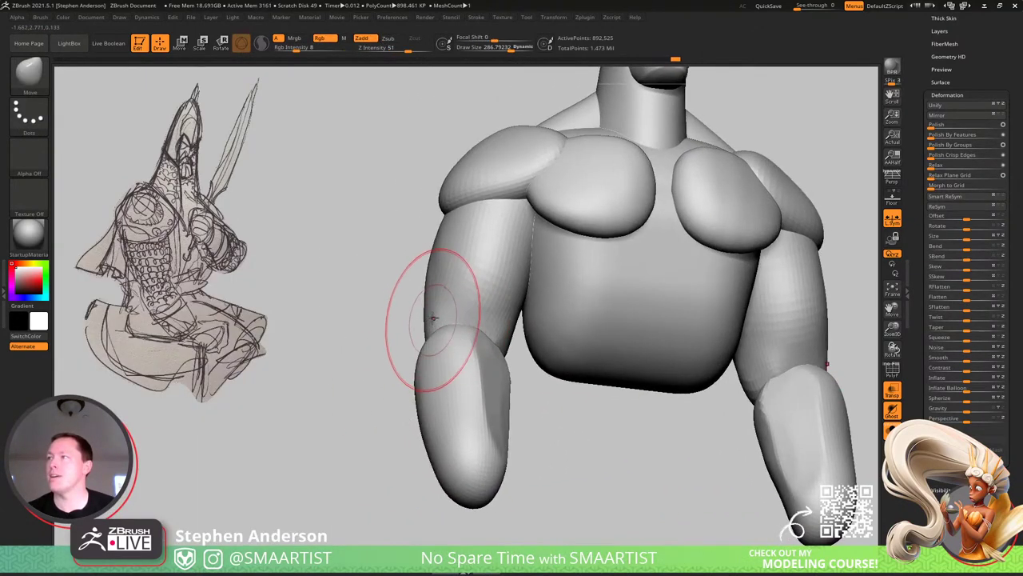
mouse_move(594, 283)
right_mouse_down()
mouse_move(561, 259)
mouse_move(580, 199)
right_mouse_up()
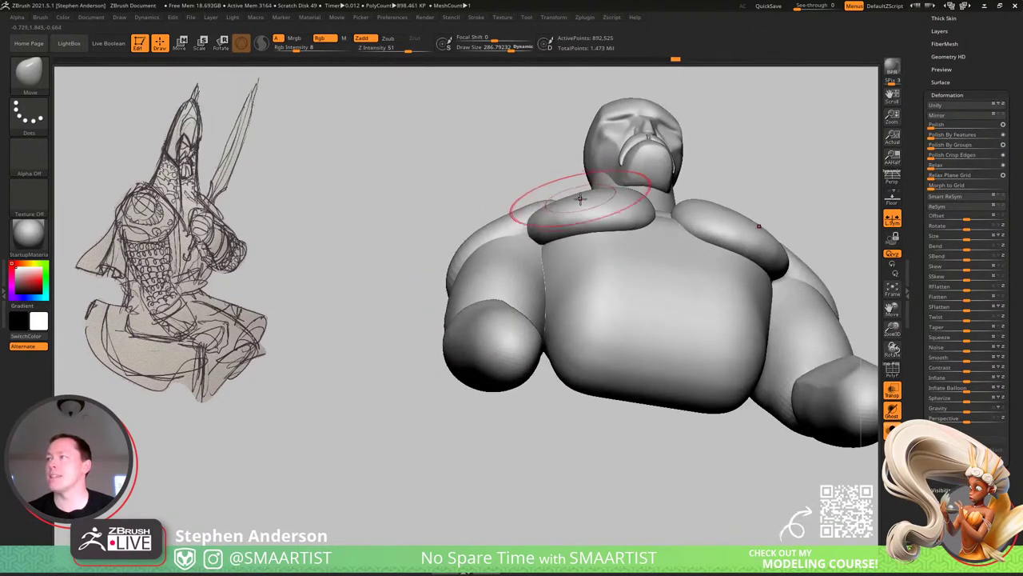
Adjust the chest muscles and outer upper arm with the Move Topological brush.
key("b")
right_click_drag(556, 233, 559, 223)
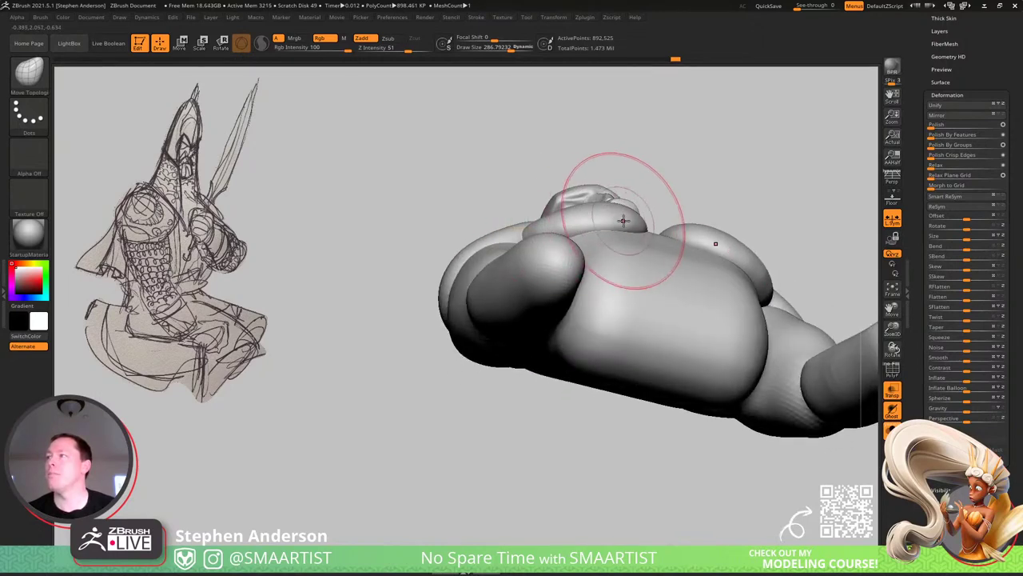
right_click_drag(637, 221, 599, 216)
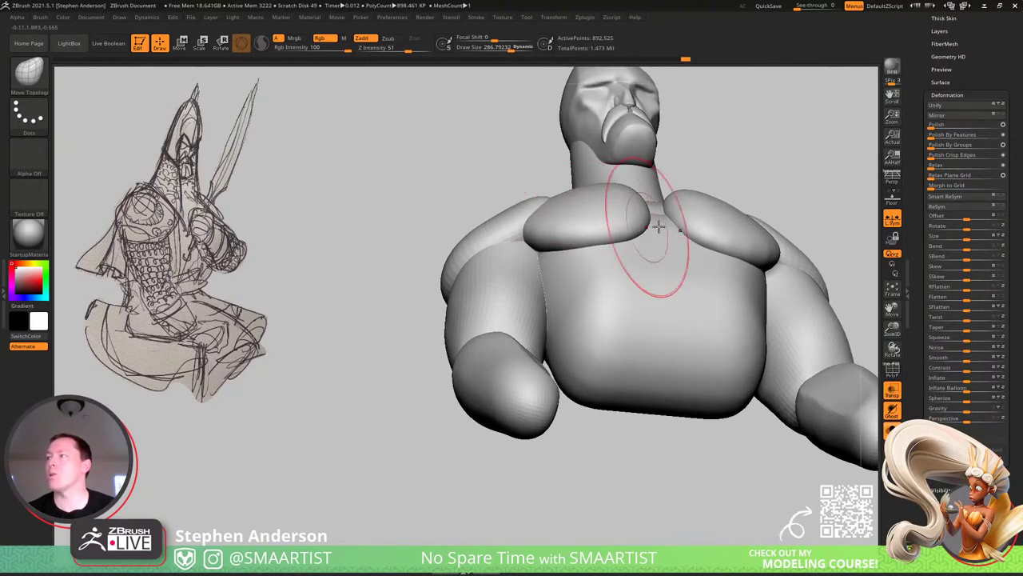
mouse_move(658, 226)
right_mouse_down()
mouse_move(627, 234)
mouse_move(642, 243)
mouse_move(632, 265)
mouse_move(630, 247)
mouse_move(599, 279)
mouse_move(632, 287)
mouse_move(615, 265)
mouse_move(589, 322)
mouse_move(537, 237)
mouse_move(463, 336)
mouse_move(461, 324)
mouse_move(433, 389)
mouse_move(341, 400)
right_mouse_up()
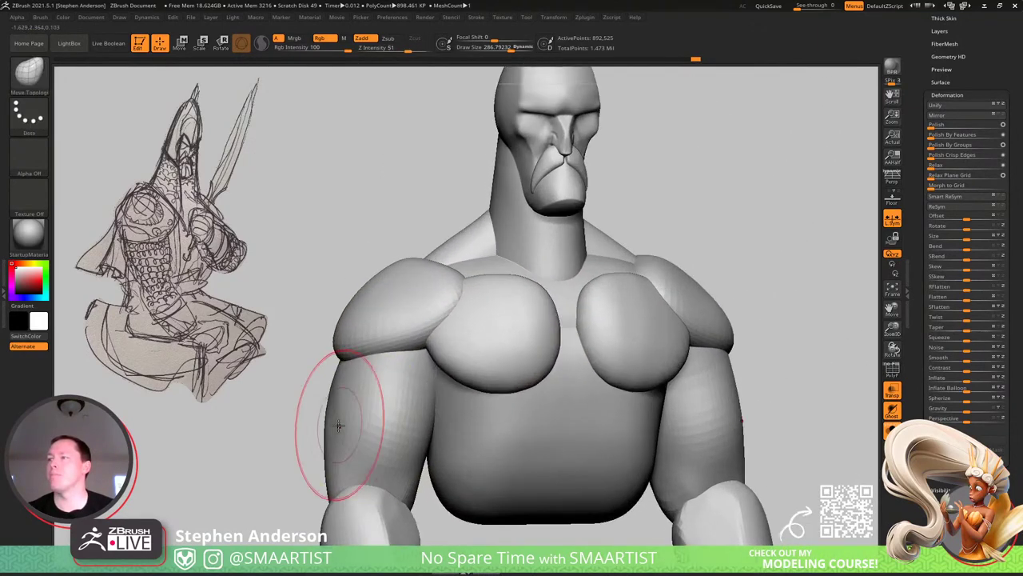
mouse_move(331, 457)
right_mouse_down()
mouse_move(411, 389)
mouse_move(498, 384)
mouse_move(464, 413)
mouse_move(461, 397)
mouse_move(447, 418)
right_mouse_up()
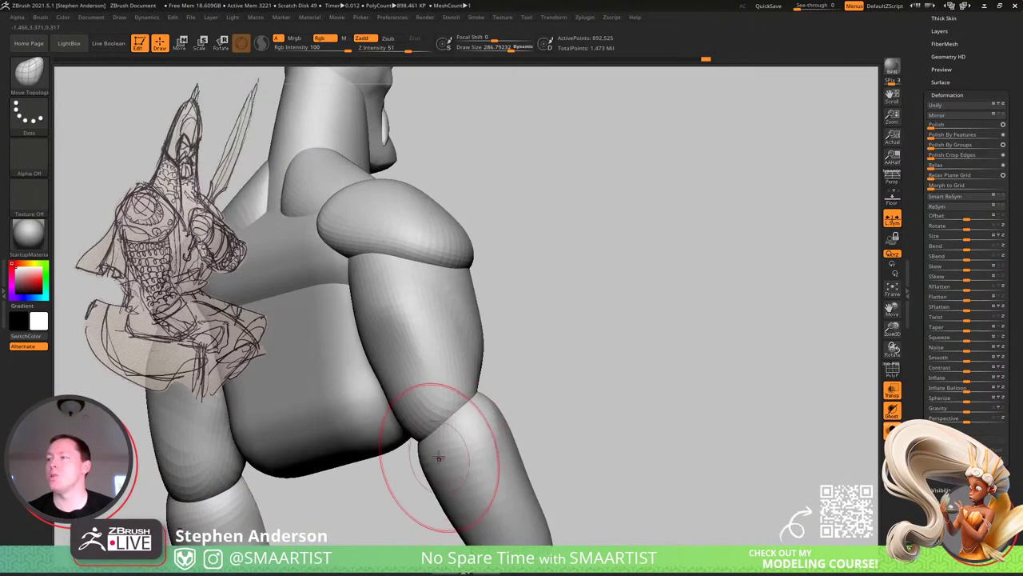
Set the brush size to about 455 and reshape the forearms below the elbow.
key("s")
left_click_drag(430, 454, 434, 472)
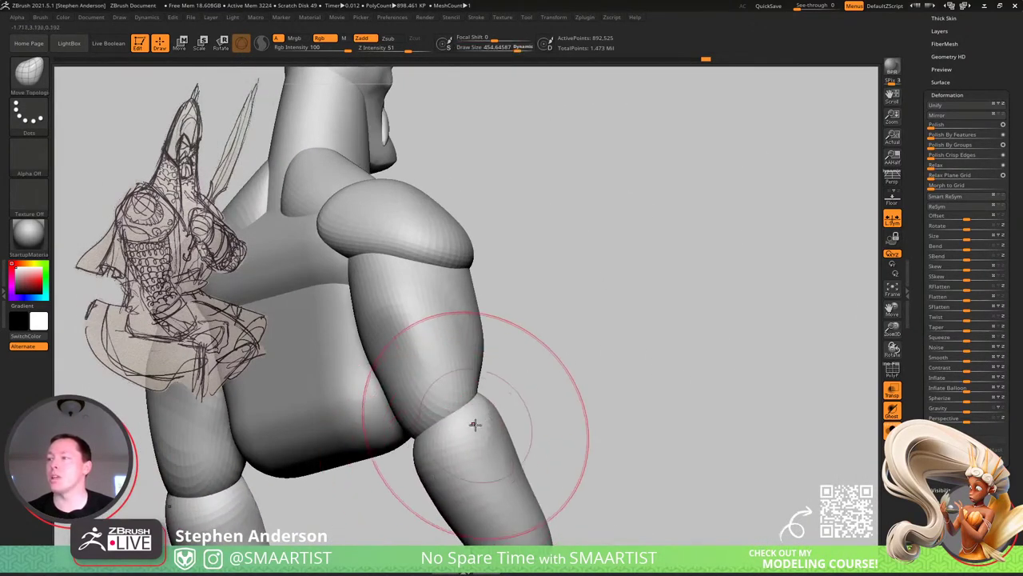
right_click_drag(468, 424, 465, 397)
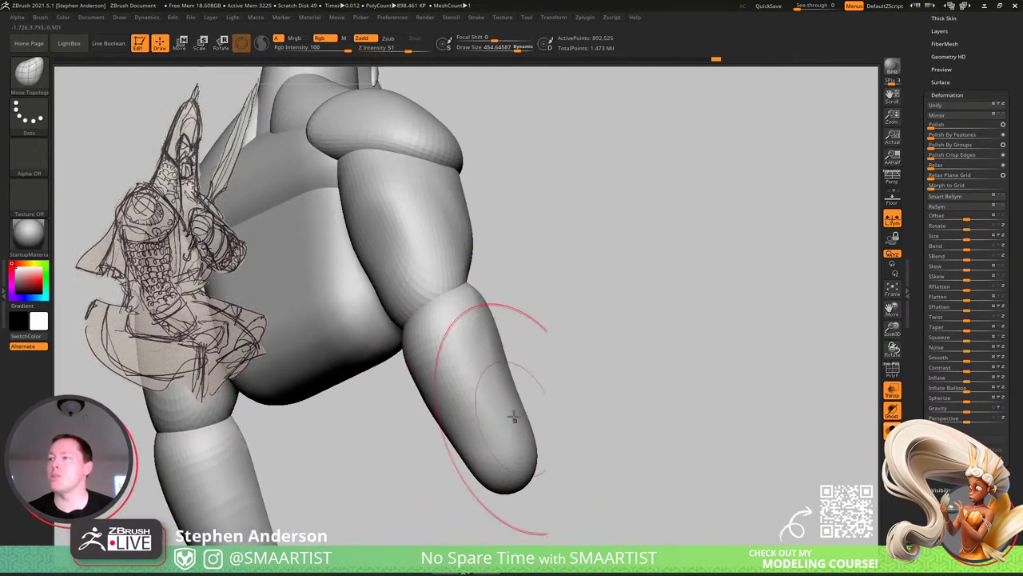
mouse_move(480, 351)
right_mouse_down()
mouse_move(518, 354)
mouse_move(406, 336)
mouse_move(400, 276)
mouse_move(398, 339)
right_mouse_up()
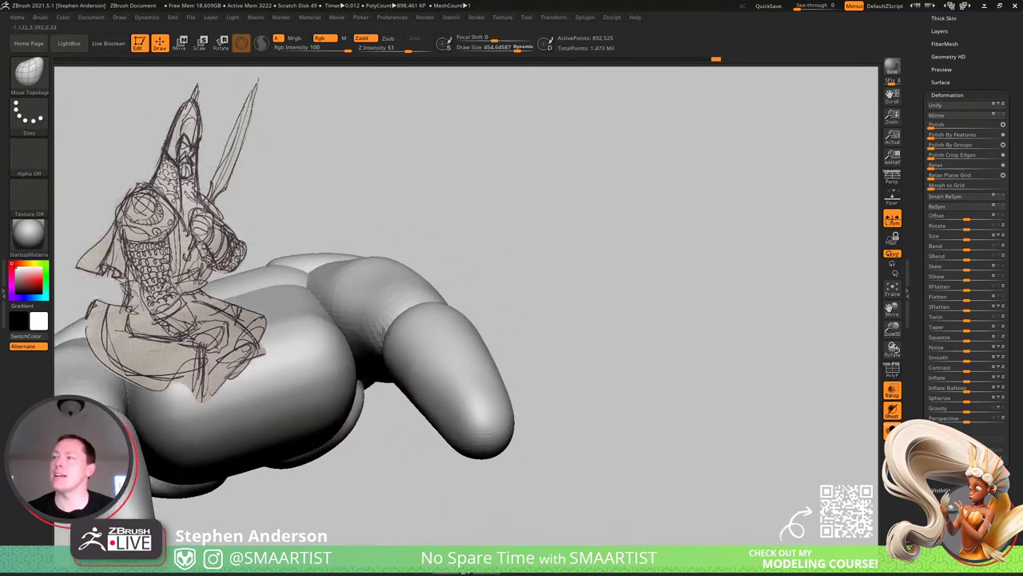
mouse_move(443, 306)
right_mouse_down()
mouse_move(432, 354)
mouse_move(458, 312)
mouse_move(448, 337)
mouse_move(454, 422)
mouse_move(576, 274)
mouse_move(498, 298)
mouse_move(511, 298)
right_mouse_up()
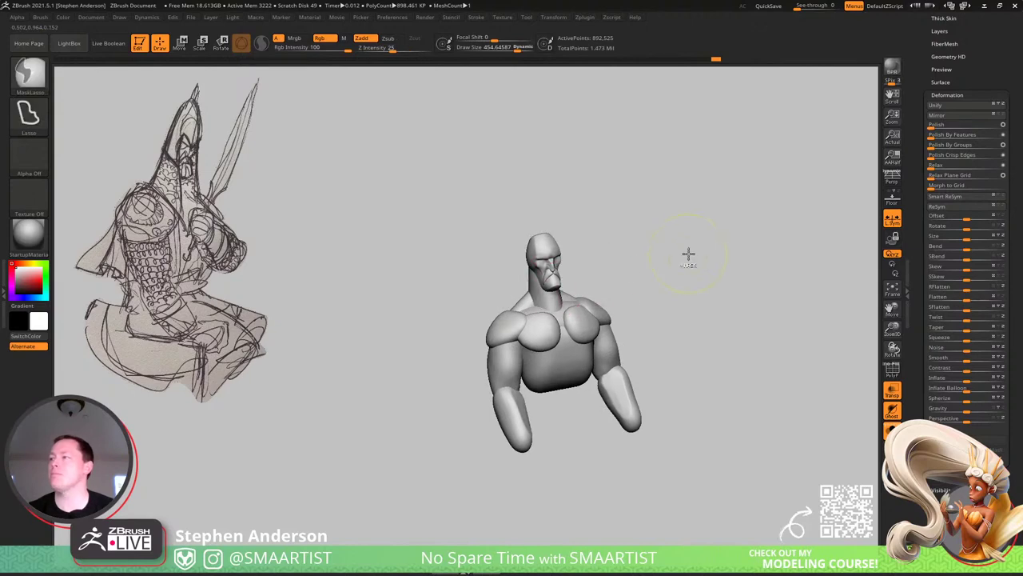
DynaMesh the body at resolution 352 with Groups on, and smooth the arms and torso.
right_click_drag(815, 448, 554, 458, "ctrl")
key("shift+f")
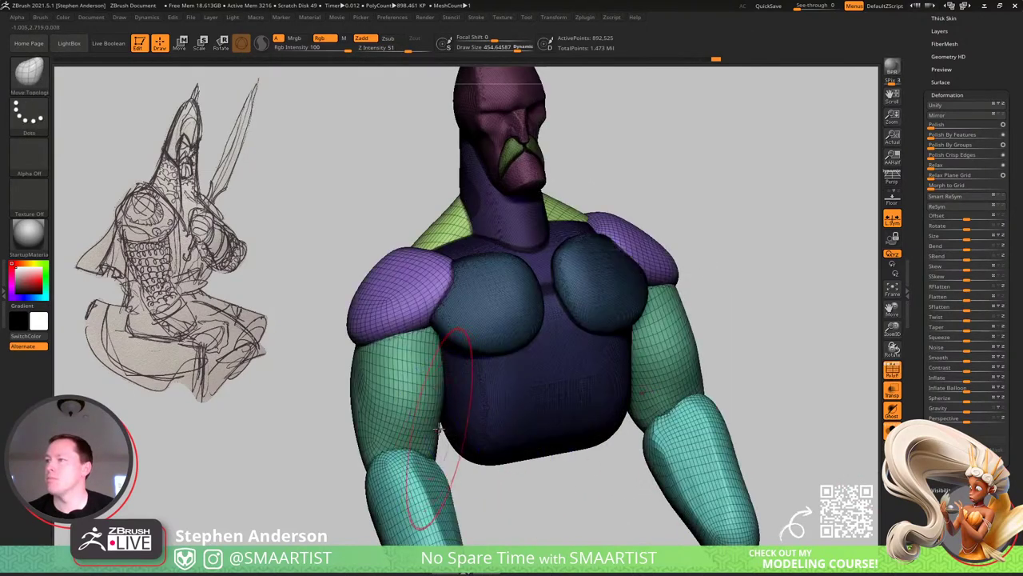
right_click_drag(537, 402, 553, 348, "alt")
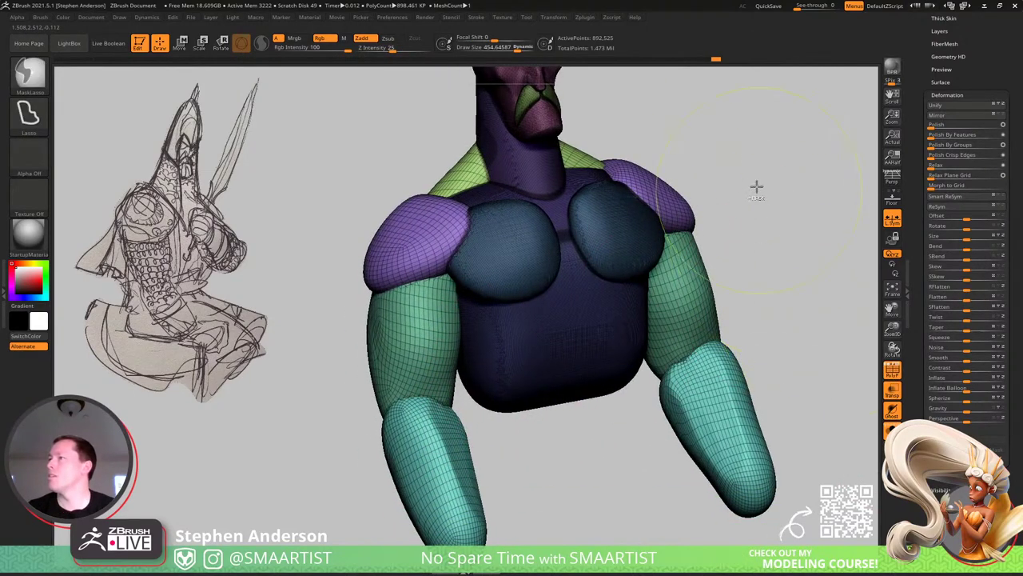
left_click_drag(977, 53, 975, 256)
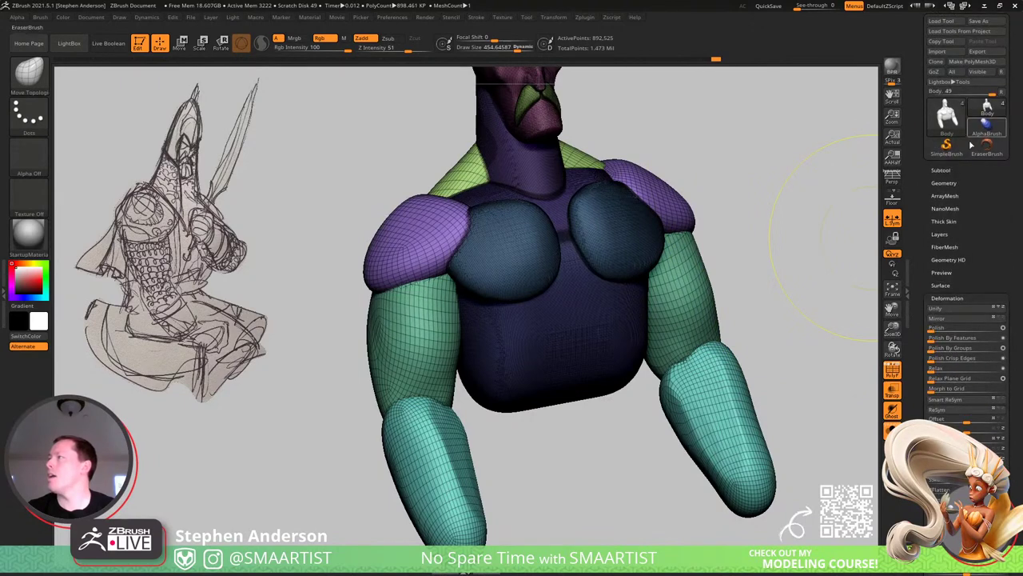
left_click(943, 183)
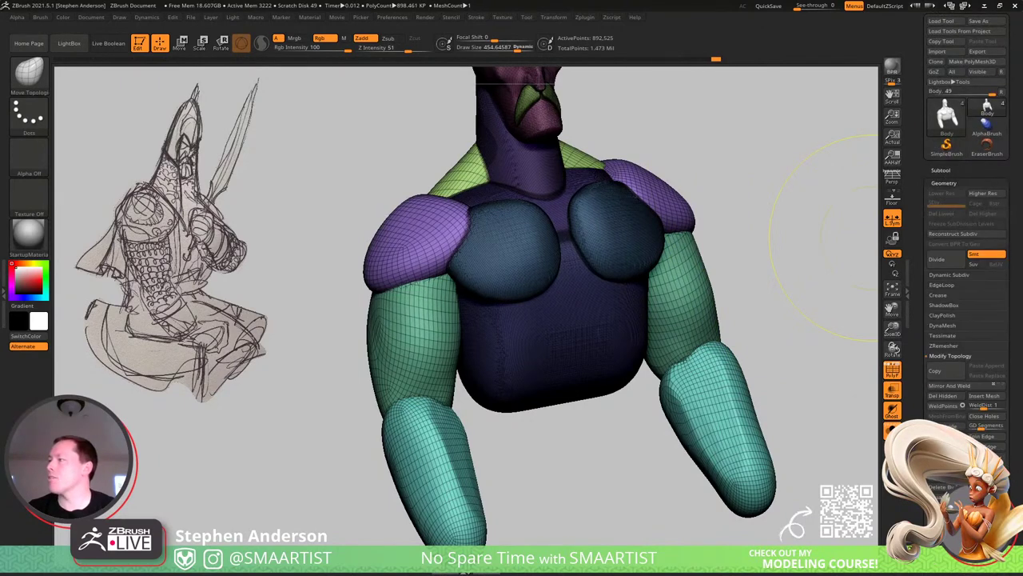
left_click(945, 325)
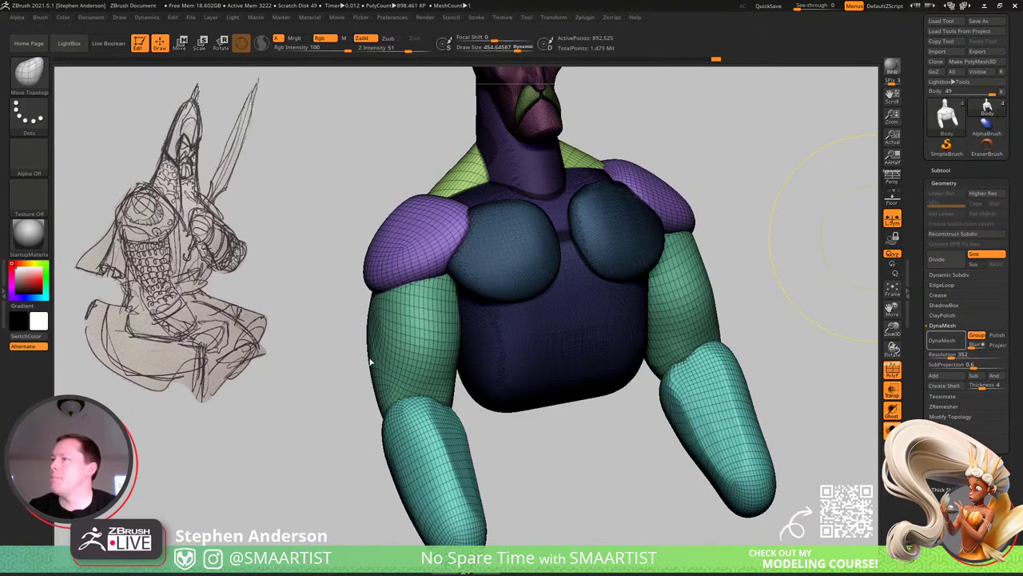
key("ctrl+d")
key("shift+f")
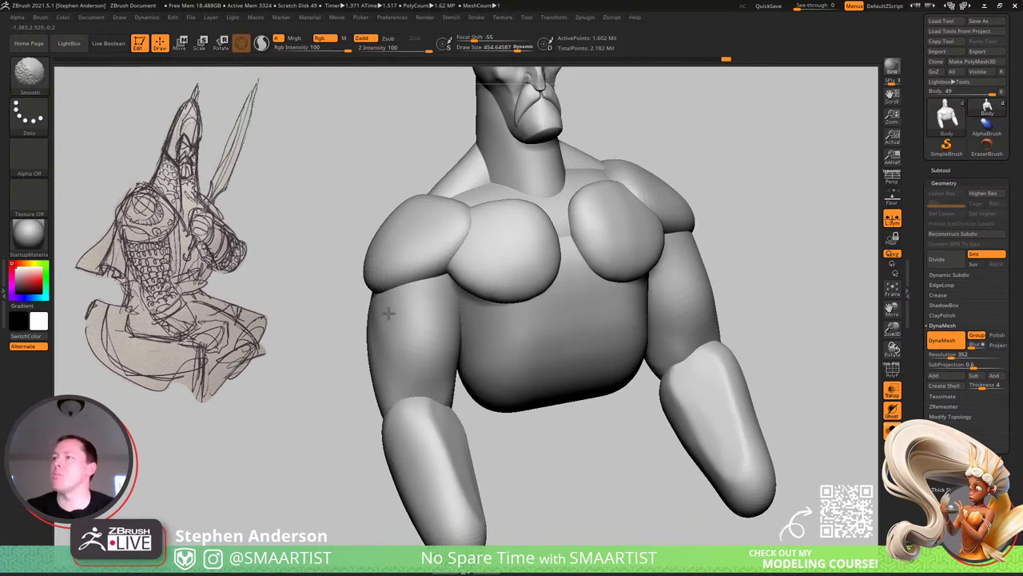
left_click_drag(388, 314, 483, 295)
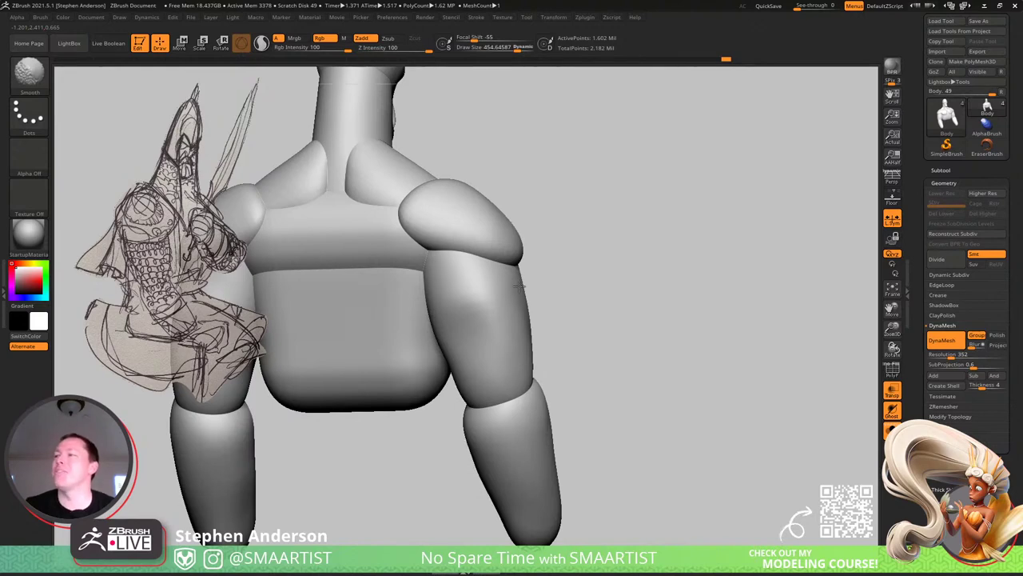
mouse_move(620, 310)
left_mouse_down()
mouse_move(642, 308)
mouse_move(541, 323)
left_mouse_up()
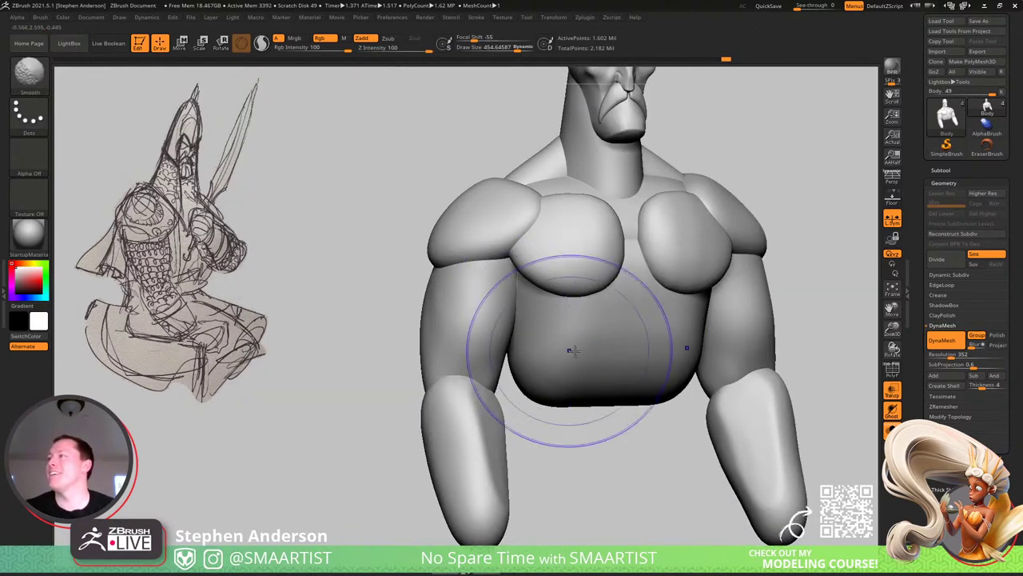
Turn off Solo to show the helmet, tunic and belt with the body, and turn off transparency.
right_click_drag(694, 281, 692, 354, "ctrl")
left_click(892, 430)
left_click_drag(840, 415, 864, 411)
left_click(892, 394)
mouse_move(744, 339)
right_mouse_down("alt")
mouse_move(599, 319)
mouse_move(593, 280)
mouse_move(498, 343)
mouse_move(427, 346)
mouse_move(504, 329)
mouse_move(490, 321)
right_mouse_up("alt")
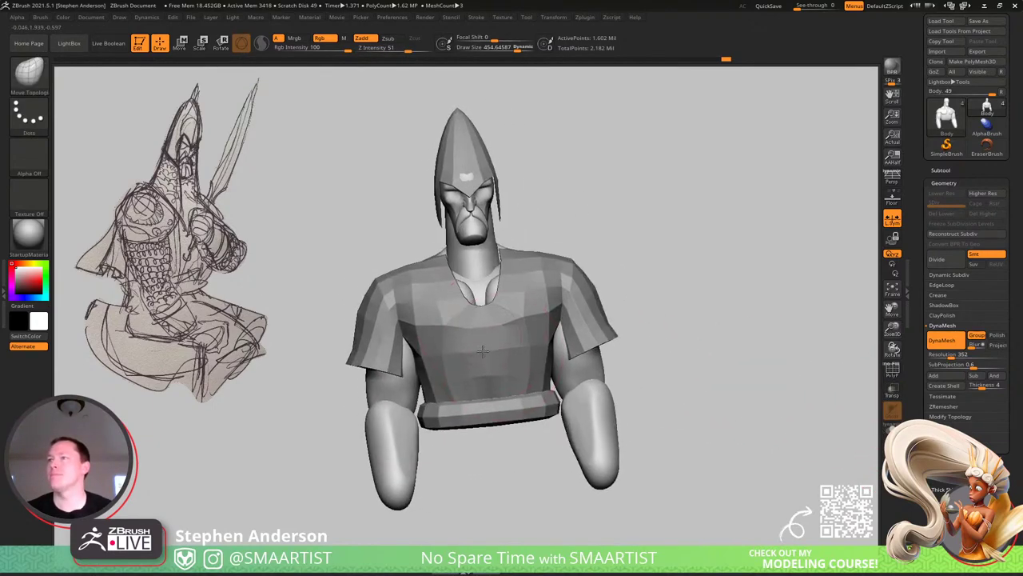
Select the tunic, turn on transparency and reshape its shoulders with a brush size of about 622.
mouse_move(452, 282)
right_mouse_down("alt")
mouse_move(464, 342)
mouse_move(487, 370)
right_mouse_up("alt")
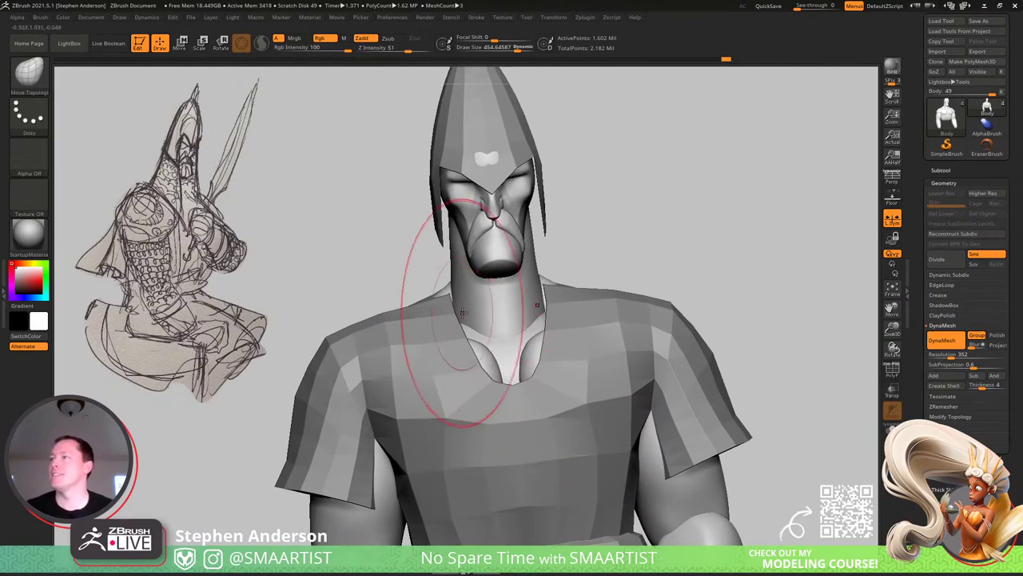
right_click_drag(473, 311, 503, 298)
right_click_drag(454, 237, 488, 329, "alt")
mouse_move(455, 374)
right_mouse_down()
mouse_move(455, 403)
mouse_move(441, 389)
mouse_move(374, 391)
right_mouse_up()
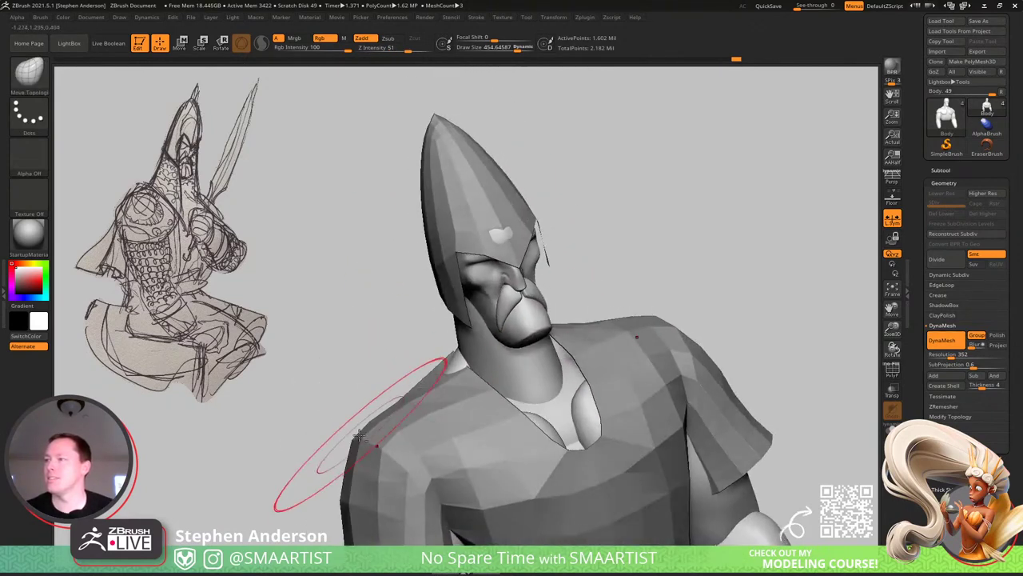
left_click(364, 437, "alt")
right_click_drag(386, 466, 358, 452)
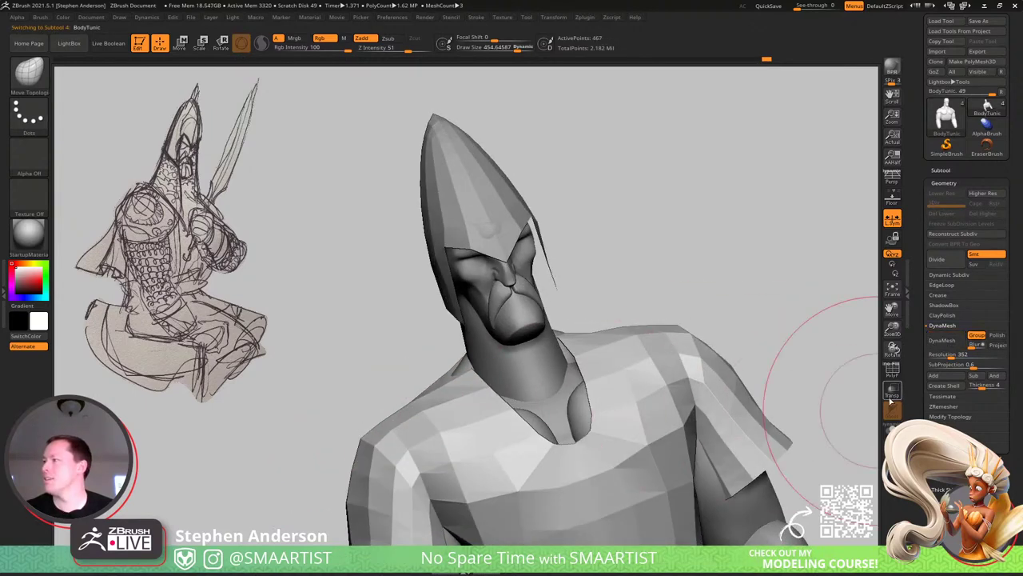
left_click(890, 396)
right_click_drag(492, 385, 466, 385, "shift")
key("s")
left_click_drag(369, 401, 379, 429)
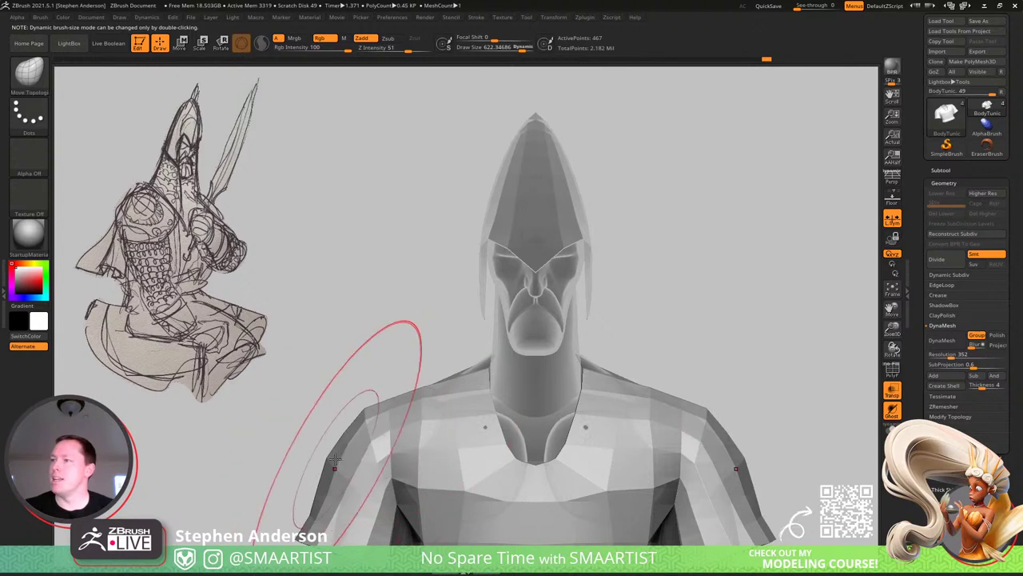
Fit the tunic's sleeves around the arms using brush sizes of about 438 and 665, and turn off transparency.
key("s")
left_click_drag(335, 459, 346, 453)
mouse_move(347, 452)
right_mouse_down()
mouse_move(398, 437)
mouse_move(393, 365)
right_mouse_up()
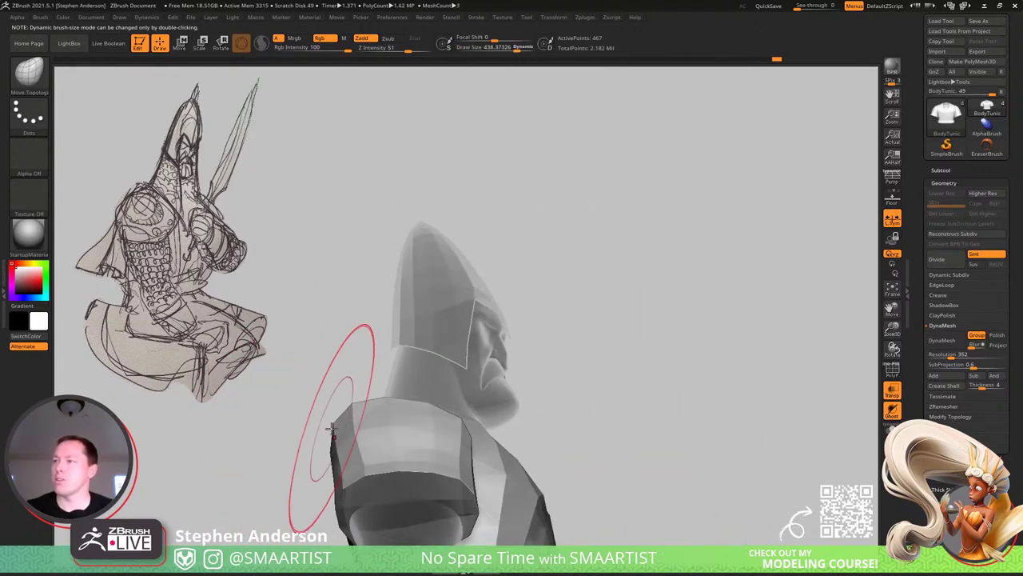
mouse_move(341, 455)
right_mouse_down()
mouse_move(447, 411)
mouse_move(402, 434)
mouse_move(393, 407)
mouse_move(384, 432)
mouse_move(387, 453)
mouse_move(418, 407)
mouse_move(405, 460)
mouse_move(411, 498)
mouse_move(436, 477)
right_mouse_up()
key("s")
left_click_drag(438, 478, 434, 472)
mouse_move(431, 470)
right_mouse_down()
mouse_move(407, 447)
mouse_move(374, 474)
mouse_move(456, 423)
mouse_move(503, 423)
right_mouse_up()
left_click(892, 391)
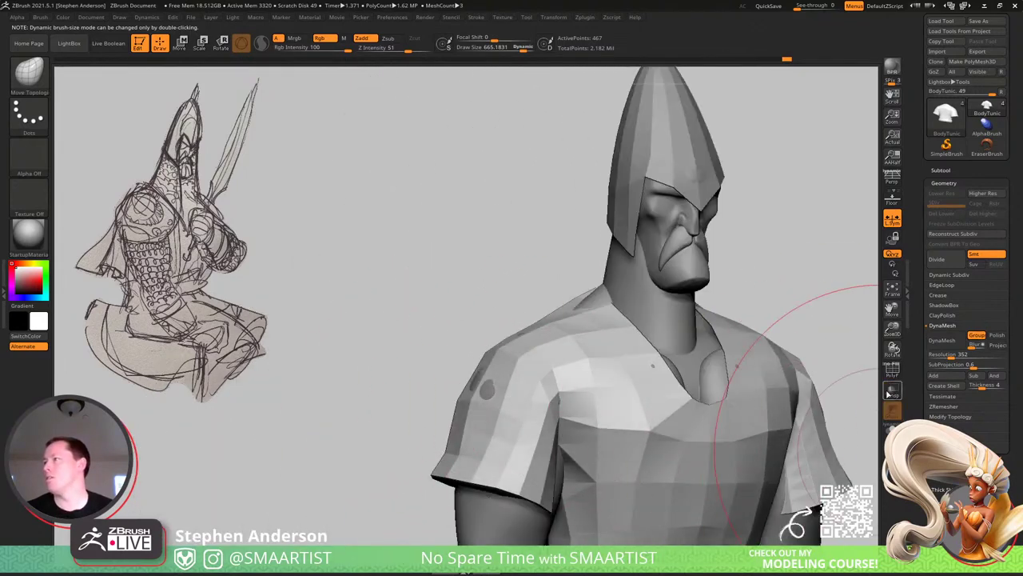
Set the brush size to about 378 and reshape the back of the tunic's shoulder and sleeve.
mouse_move(790, 401)
right_mouse_down("ctrl")
mouse_move(763, 365)
mouse_move(648, 356)
right_mouse_up("ctrl")
key("shift+f")
key("shift+f")
mouse_move(649, 356)
right_mouse_down()
mouse_move(536, 311)
mouse_move(659, 383)
right_mouse_up()
mouse_move(660, 383)
right_mouse_down("alt")
mouse_move(487, 343)
mouse_move(596, 261)
mouse_move(592, 290)
right_mouse_up("alt")
right_click_drag(481, 379, 568, 382, "alt")
right_click_drag(344, 272, 399, 306)
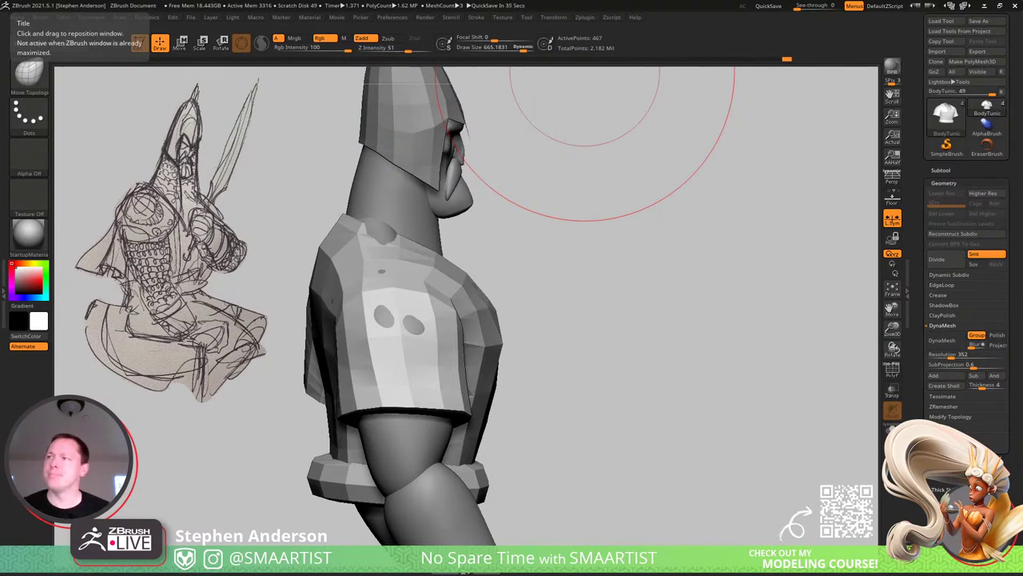
key("s")
left_click_drag(344, 292, 336, 289)
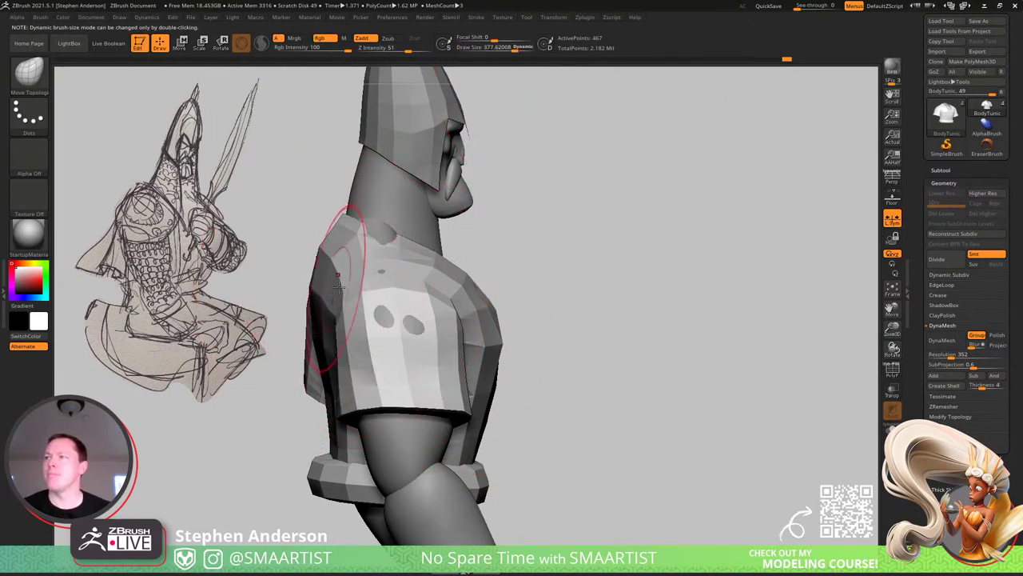
right_click_drag(339, 288, 318, 285)
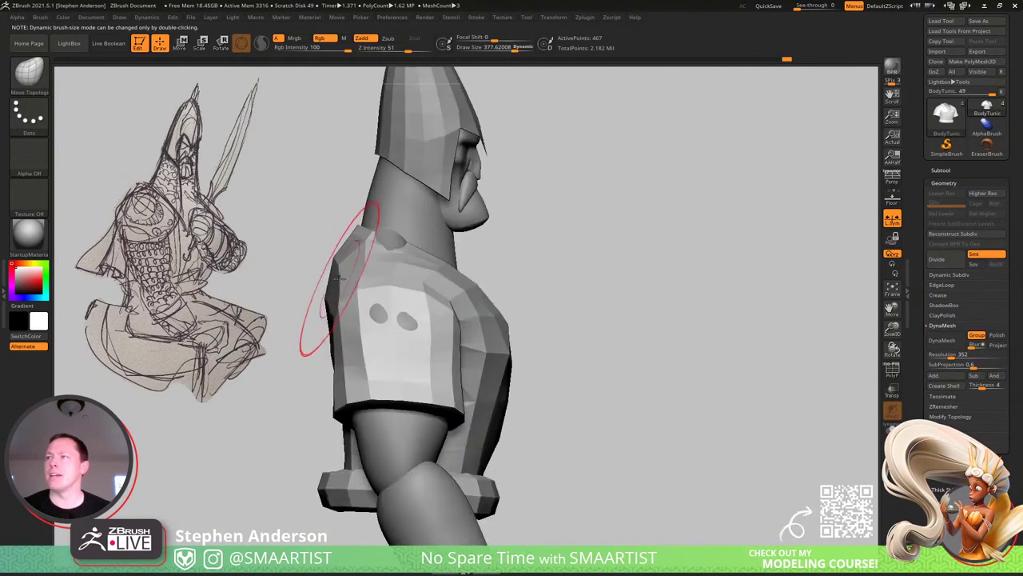
Reduce the brush size to about 233 and refine the upper back of the tunic's shoulder.
key("s")
mouse_move(343, 278)
left_mouse_down()
mouse_move(333, 288)
mouse_move(327, 272)
mouse_move(345, 284)
left_mouse_up()
key("s")
key("s")
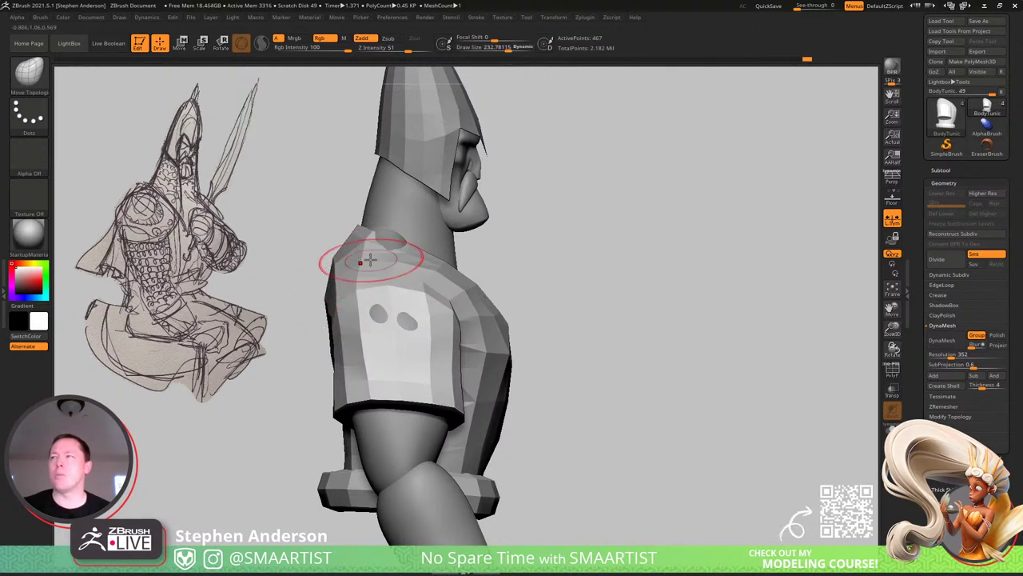
Refine the tunic's shoulder and underarm area using brush sizes of about 89 and 134.
mouse_move(321, 302)
right_mouse_down("ctrl")
mouse_move(343, 348)
mouse_move(334, 311)
right_mouse_up("ctrl")
key("s")
left_click_drag(333, 311, 319, 311)
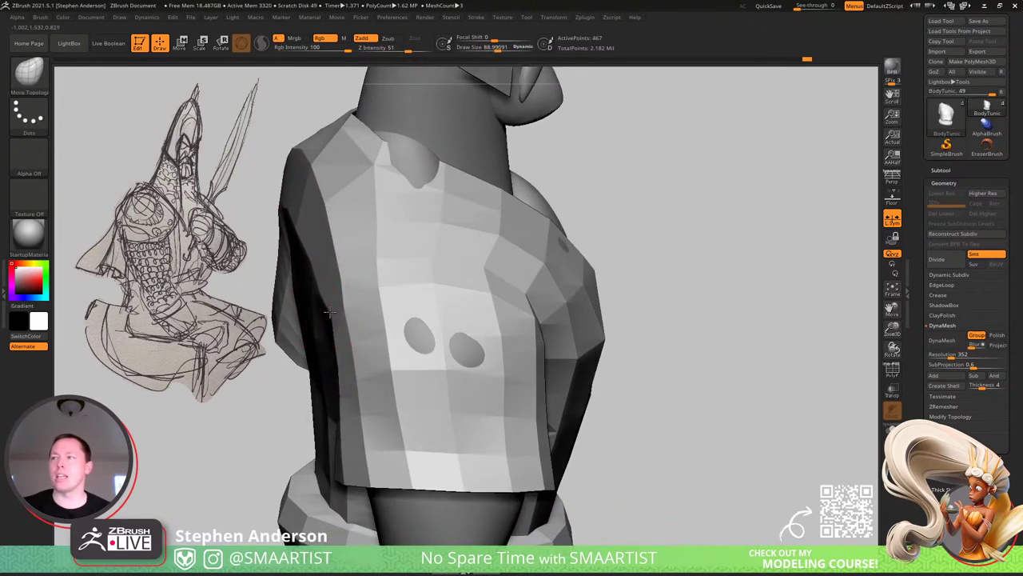
mouse_move(329, 311)
right_mouse_down()
mouse_move(365, 267)
mouse_move(350, 322)
mouse_move(373, 258)
mouse_move(405, 249)
mouse_move(418, 269)
mouse_move(360, 366)
mouse_move(356, 358)
right_mouse_up()
key("s")
left_click_drag(355, 357, 364, 354)
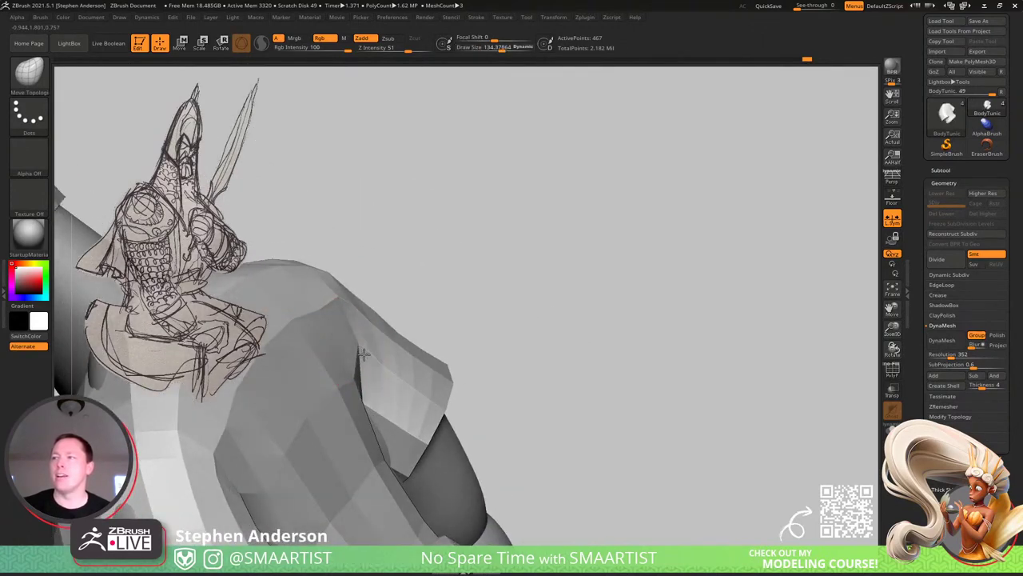
right_click_drag(363, 354, 370, 354)
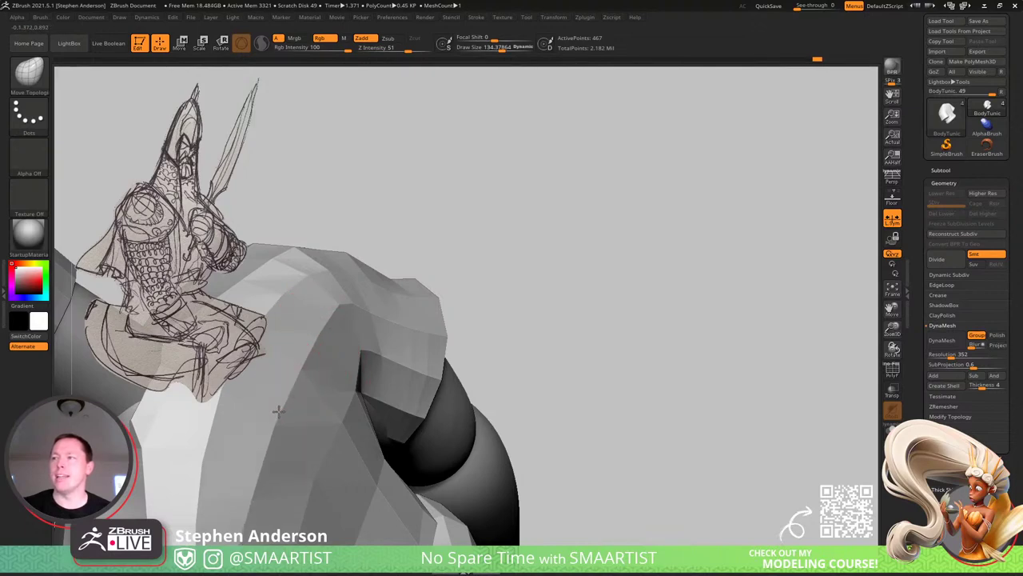
mouse_move(277, 411)
right_mouse_down()
mouse_move(315, 366)
mouse_move(317, 336)
mouse_move(303, 349)
right_mouse_up()
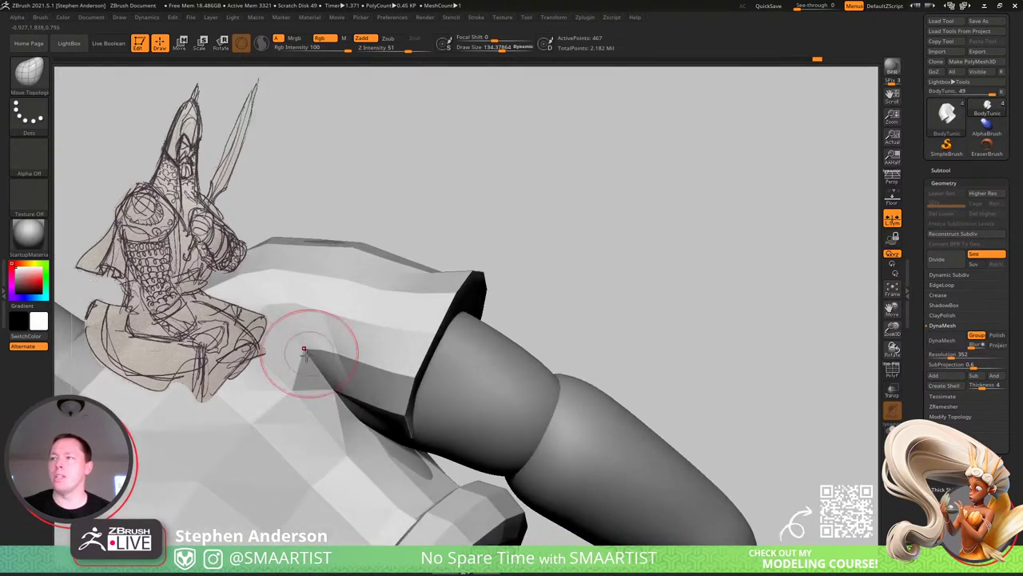
Shape the tunic's armpit fold and the upper edge of the shoulder using brush sizes of about 71 and 99.
key("s")
left_click_drag(313, 358, 311, 356)
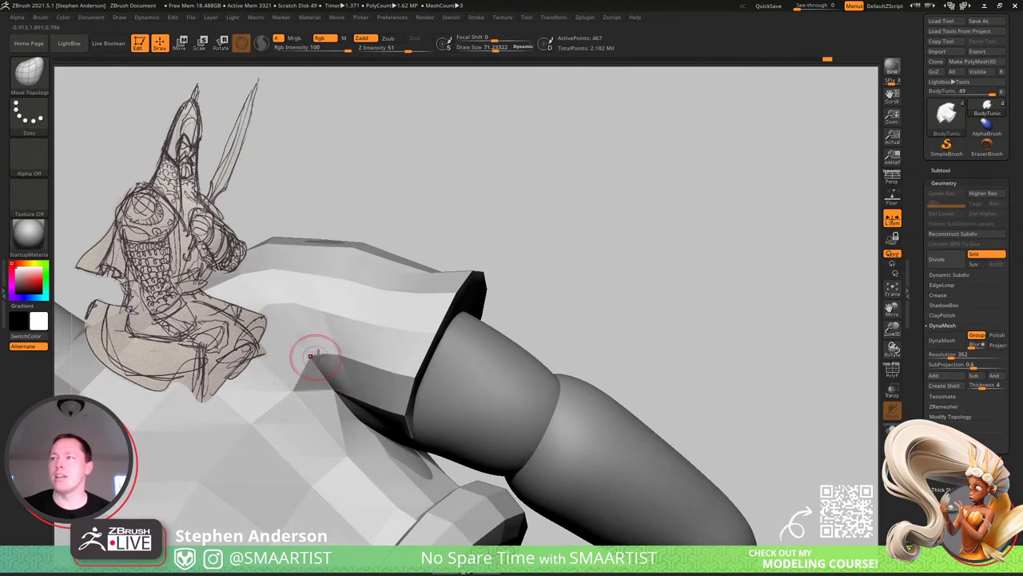
right_click_drag(311, 356, 319, 383)
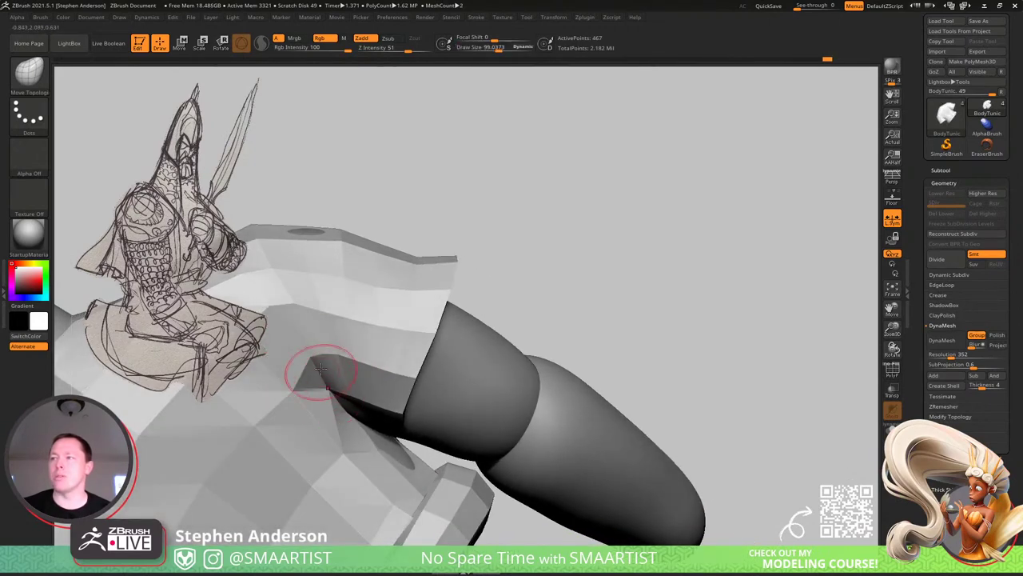
mouse_move(320, 347)
right_mouse_down()
mouse_move(333, 326)
mouse_move(335, 272)
right_mouse_up()
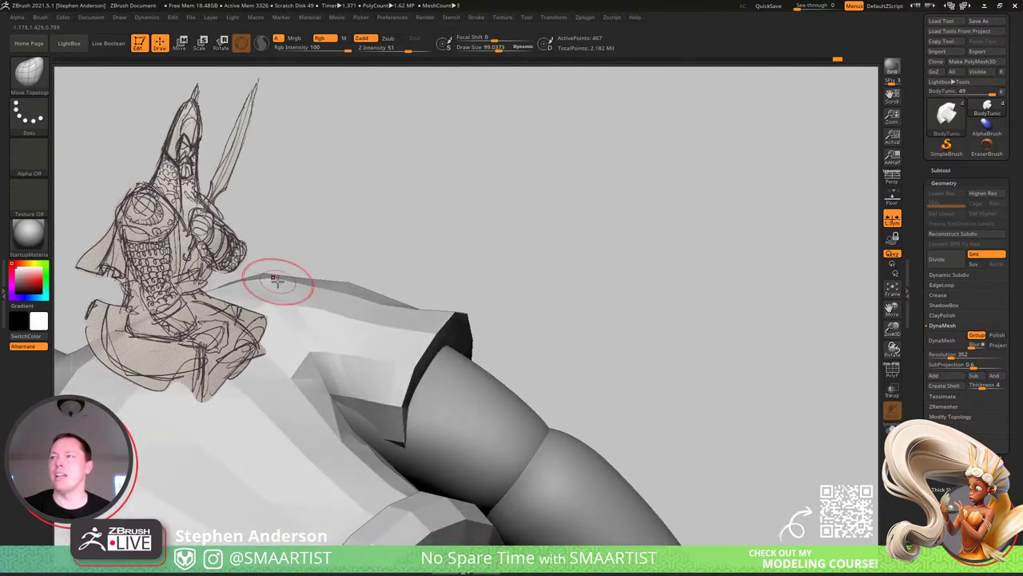
left_click_drag(333, 292, 331, 285)
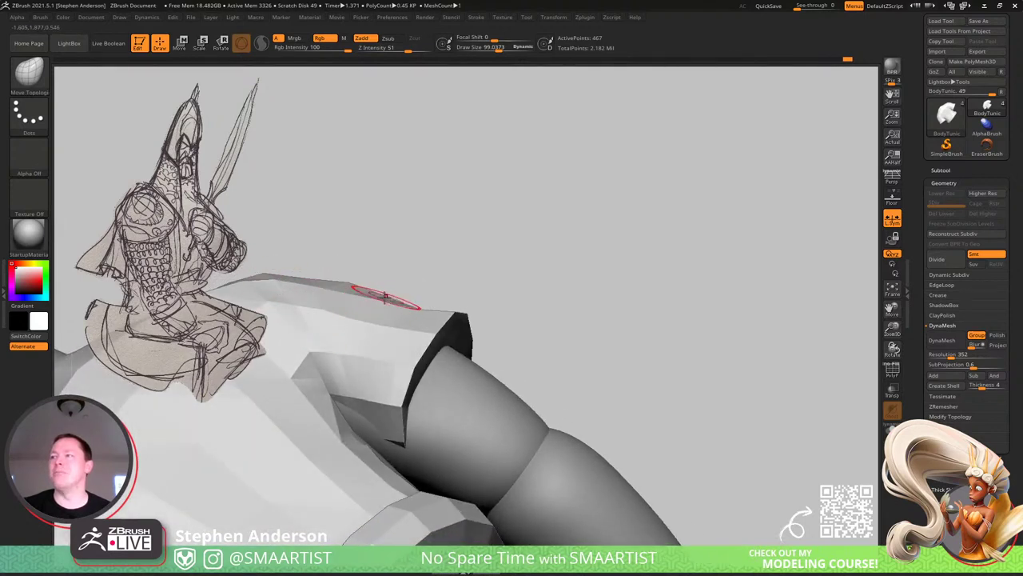
right_click_drag(385, 295, 370, 301)
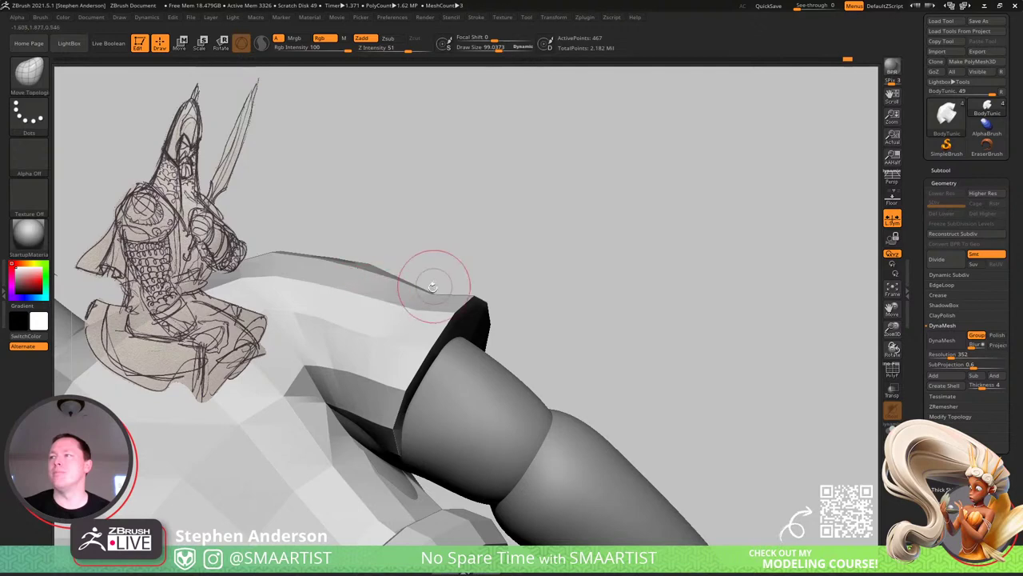
Set the brush size to about 223 and even out the outer side of the tunic's sleeve.
mouse_move(429, 290)
right_mouse_down()
mouse_move(391, 317)
mouse_move(401, 289)
mouse_move(389, 318)
mouse_move(511, 320)
mouse_move(492, 366)
mouse_move(516, 359)
mouse_move(519, 345)
mouse_move(507, 349)
mouse_move(500, 304)
right_mouse_up()
key("s")
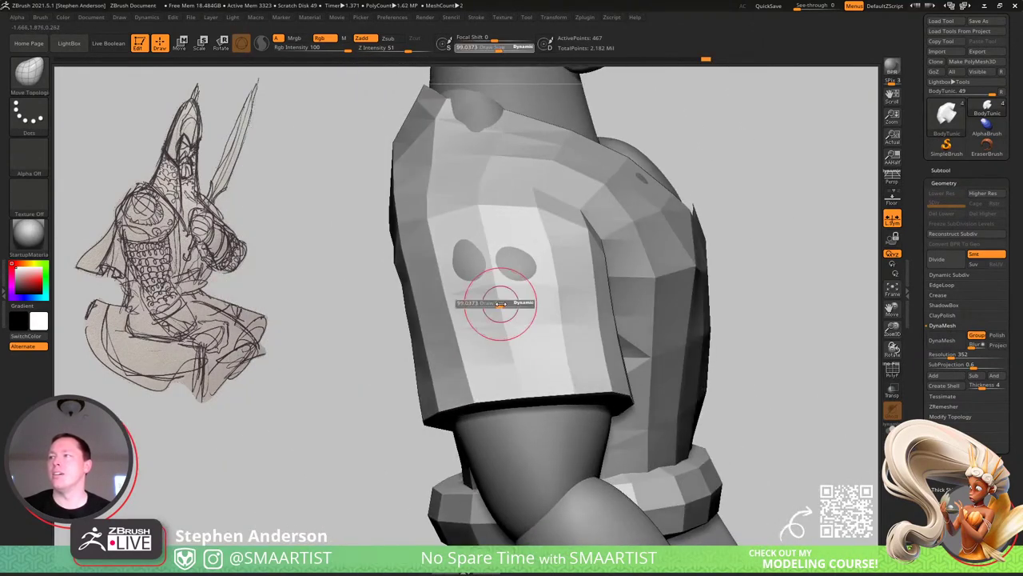
left_click_drag(500, 304, 509, 304)
left_click_drag(494, 229, 489, 224)
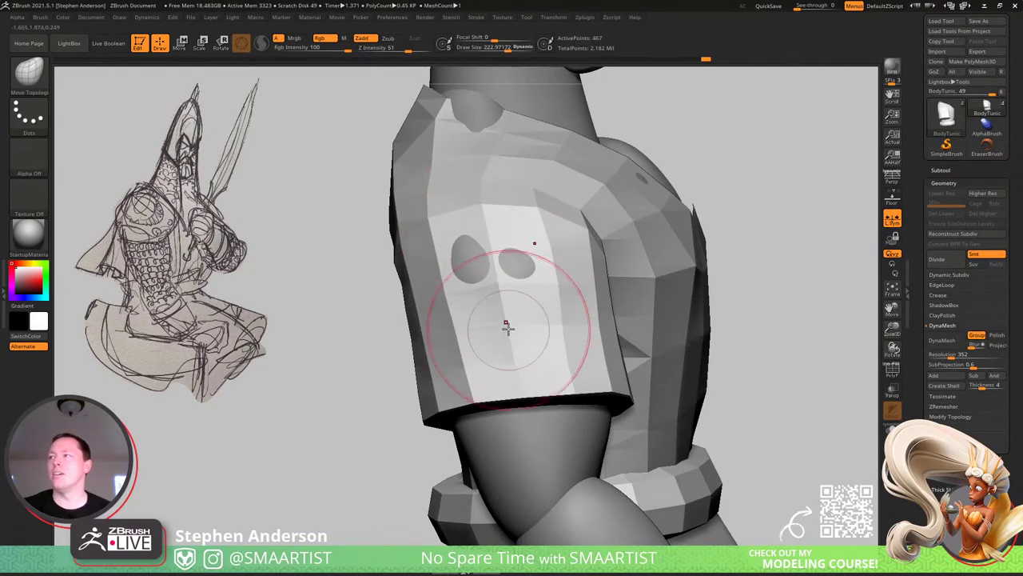
right_click_drag(506, 325, 449, 320)
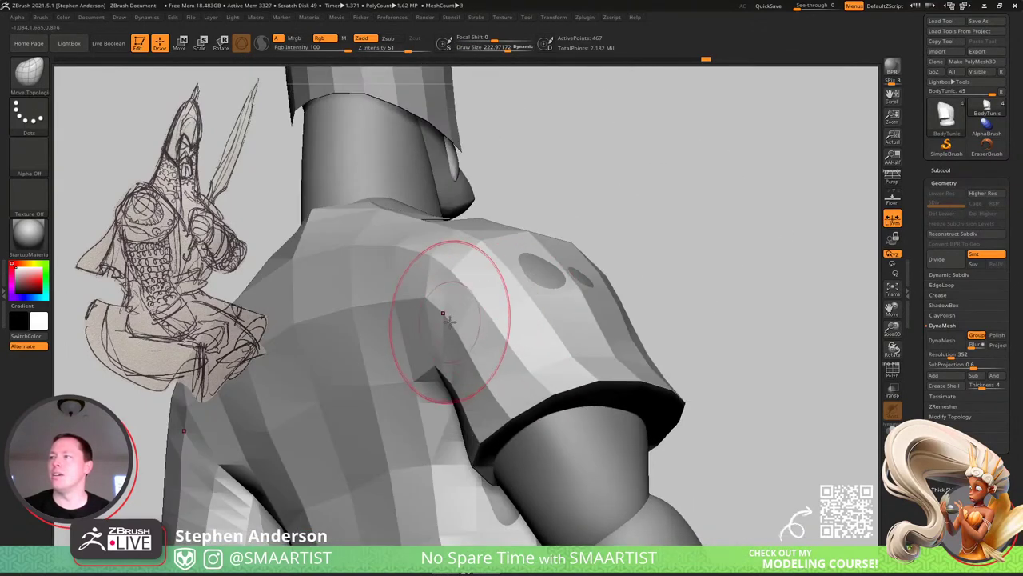
Adjust the back of the tunic's shoulder and armpit, changing the brush size and ending at about 116.
key("s")
left_click_drag(449, 322, 441, 317)
left_click_drag(442, 317, 453, 315)
mouse_move(452, 315)
right_mouse_down()
mouse_move(440, 364)
mouse_move(462, 342)
right_mouse_up()
key("s")
left_click_drag(462, 341, 471, 349)
mouse_move(471, 349)
right_mouse_down()
mouse_move(498, 326)
mouse_move(407, 339)
mouse_move(430, 347)
mouse_move(427, 354)
right_mouse_up()
key("s")
left_click_drag(427, 354, 417, 355)
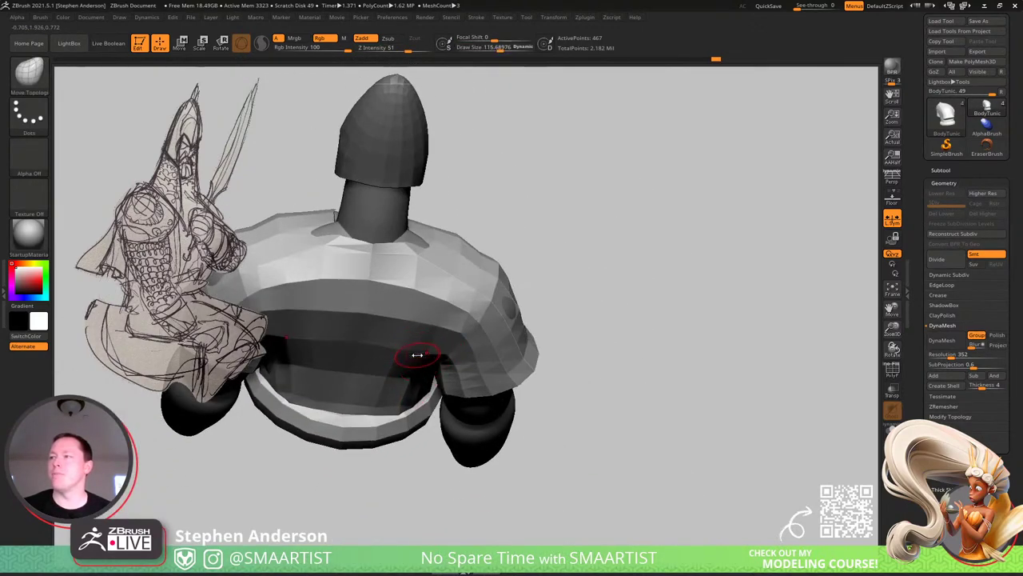
Show the polygroup wireframe, reshape the tunic's lower back with a brush size of about 233, and hide the wireframe.
mouse_move(424, 362)
right_mouse_down()
mouse_move(407, 267)
mouse_move(432, 365)
mouse_move(398, 395)
right_mouse_up()
key("shift+f")
key("s")
left_click_drag(401, 395, 403, 396)
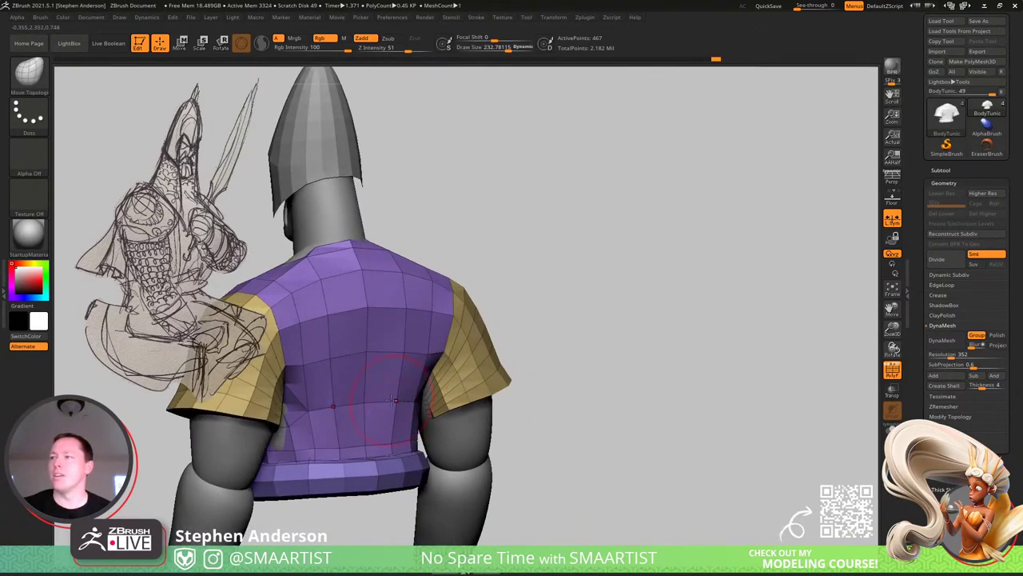
right_click_drag(397, 402, 400, 415)
key("shift+f")
Turn on perspective, try a 35 mm focal length, and set the camera's focal length to 50 mm.
right_click_drag(514, 327, 423, 352, "ctrl")
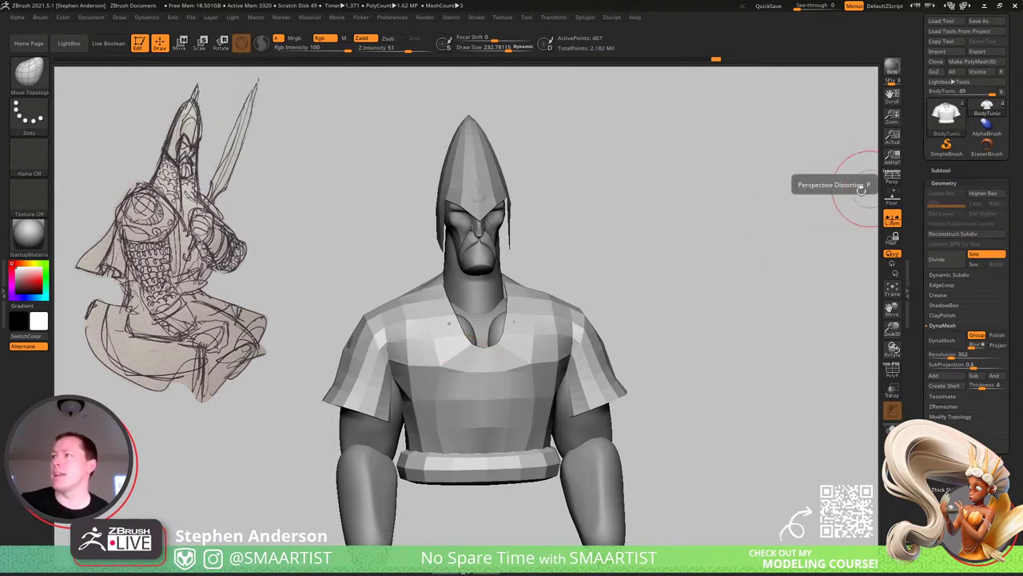
left_click_drag(702, 264, 676, 259)
left_click(893, 184)
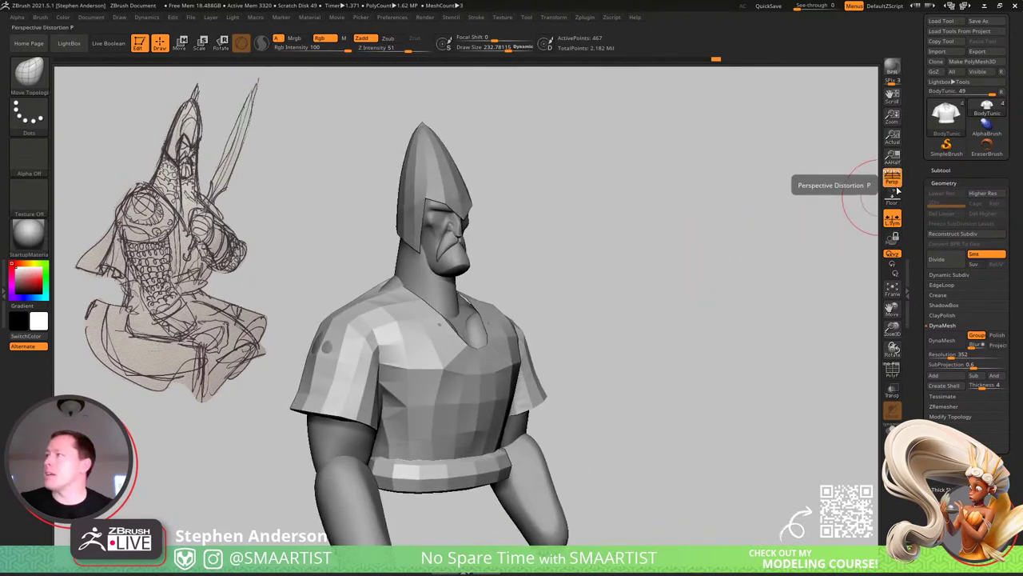
left_click(894, 185, "ctrl+shift")
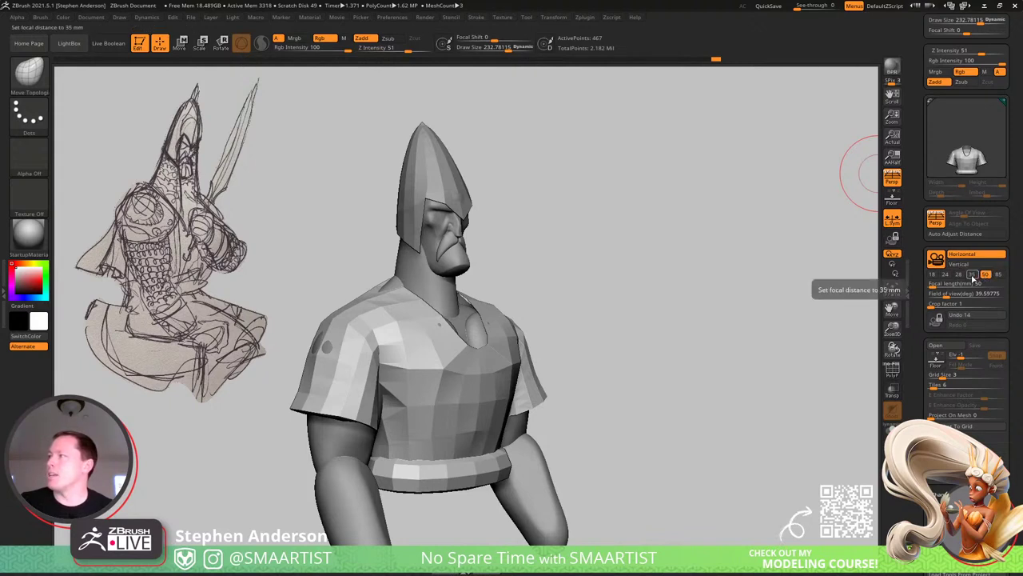
left_click(973, 275)
left_click_drag(568, 352, 474, 402)
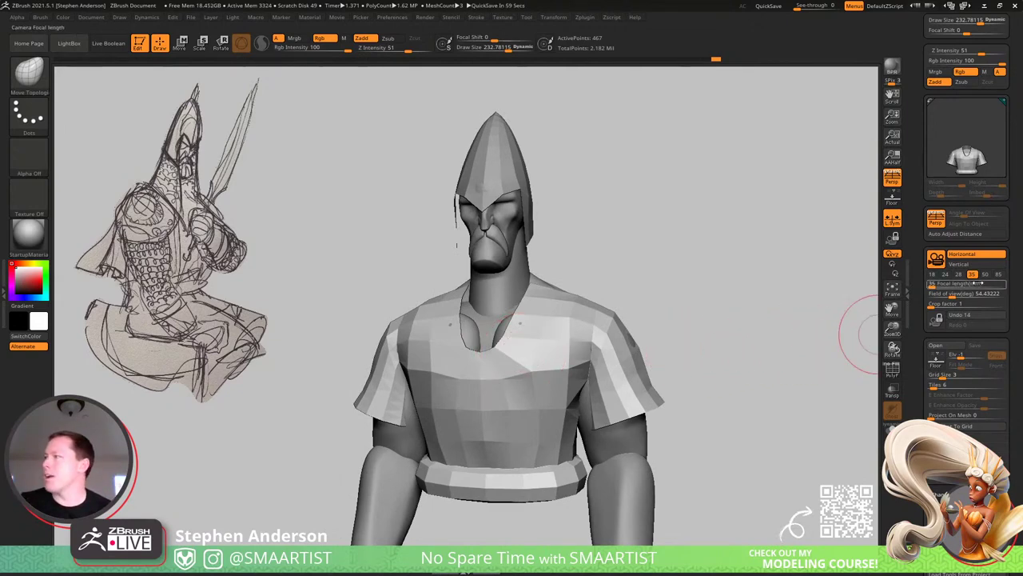
left_click(987, 276)
left_click_drag(617, 296, 641, 296)
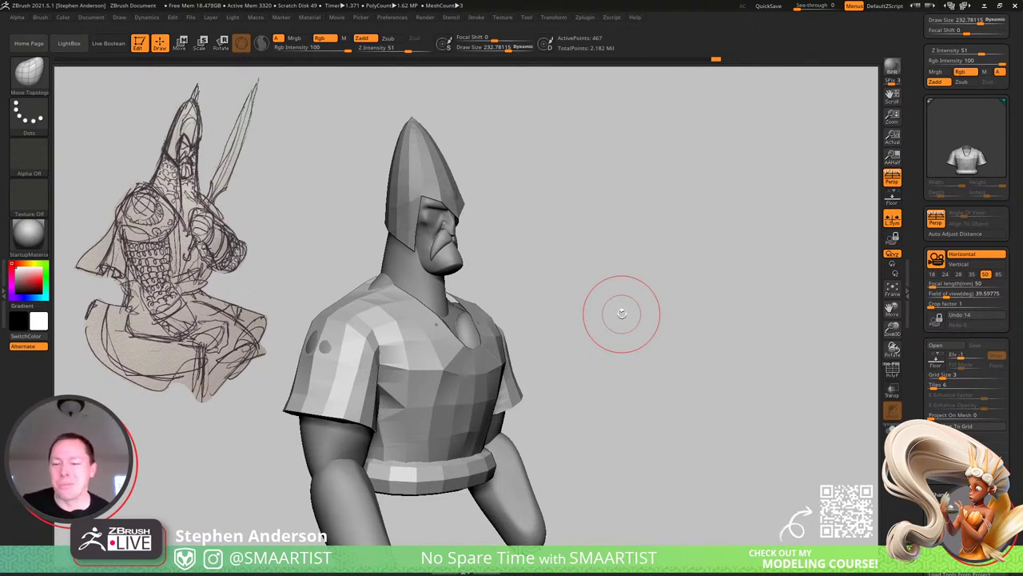
left_click_drag(655, 320, 652, 311)
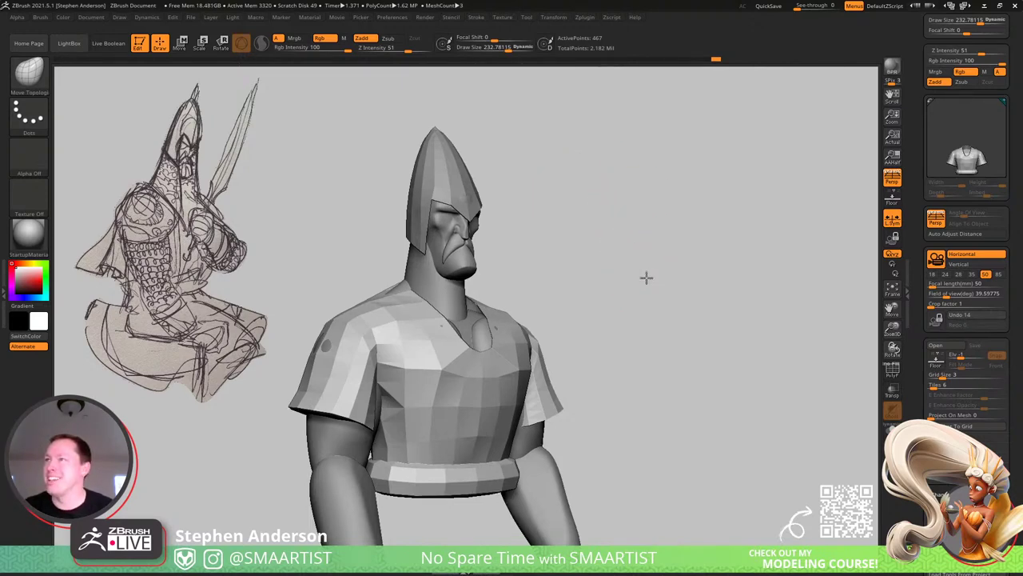
Turn on the polygroup wireframe and make the helmet the active subtool in a side view.
left_click_drag(646, 276, 487, 268)
key("shift+f")
right_click_drag(501, 283, 489, 190)
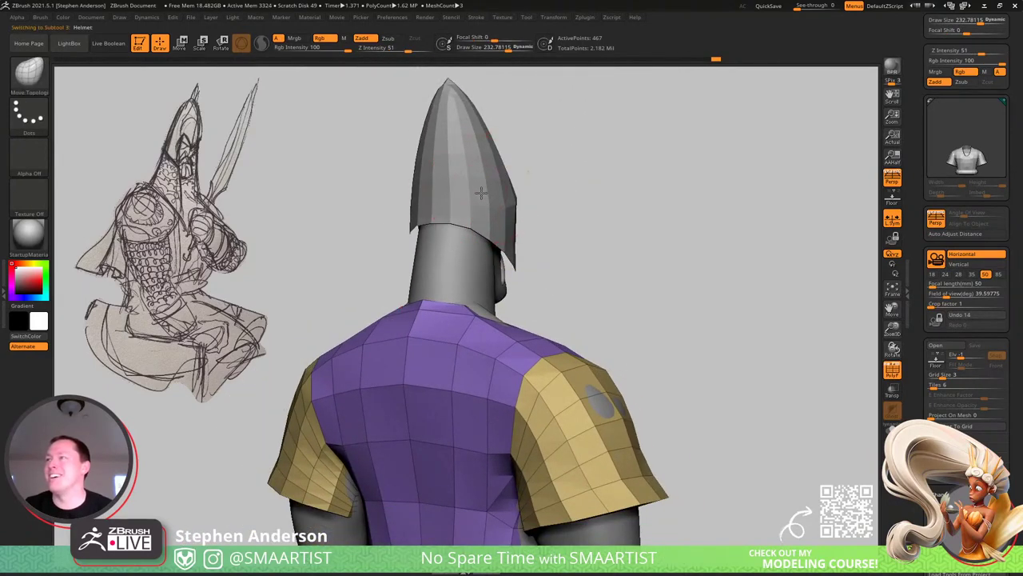
left_click(496, 188, "alt")
left_click_drag(507, 195, 469, 205)
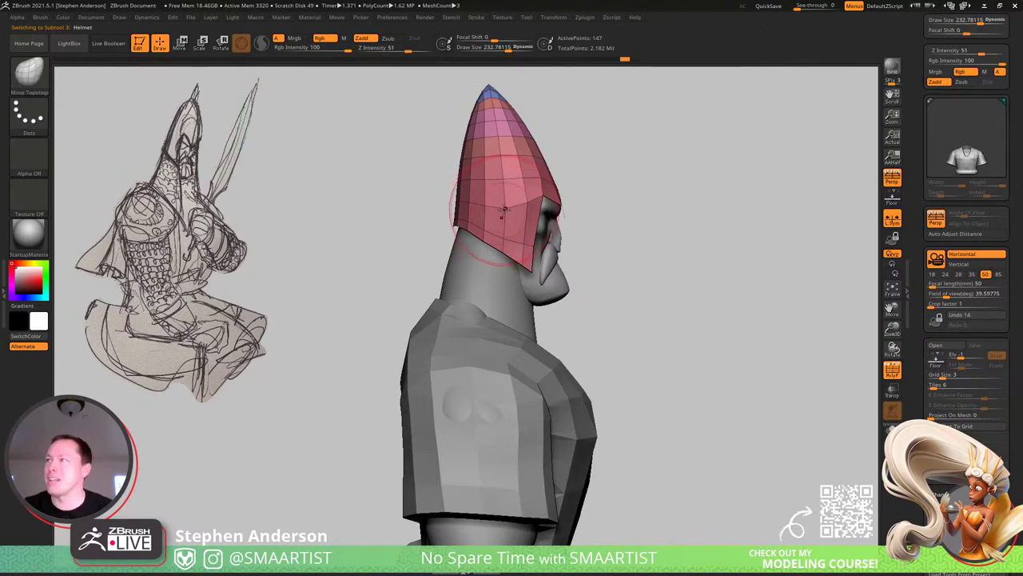
right_click_drag(503, 213, 514, 245, "ctrl")
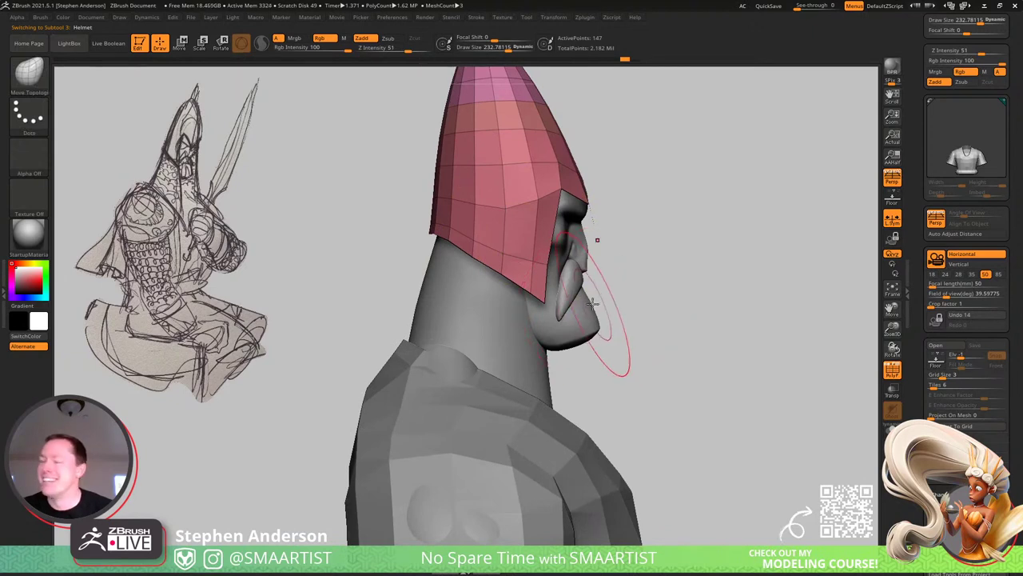
Reset the gizmo's orientation on the helmet and move out a duplicate of it straight down over the neck.
key("w")
left_click_drag(631, 245, 596, 256)
left_click(490, 166)
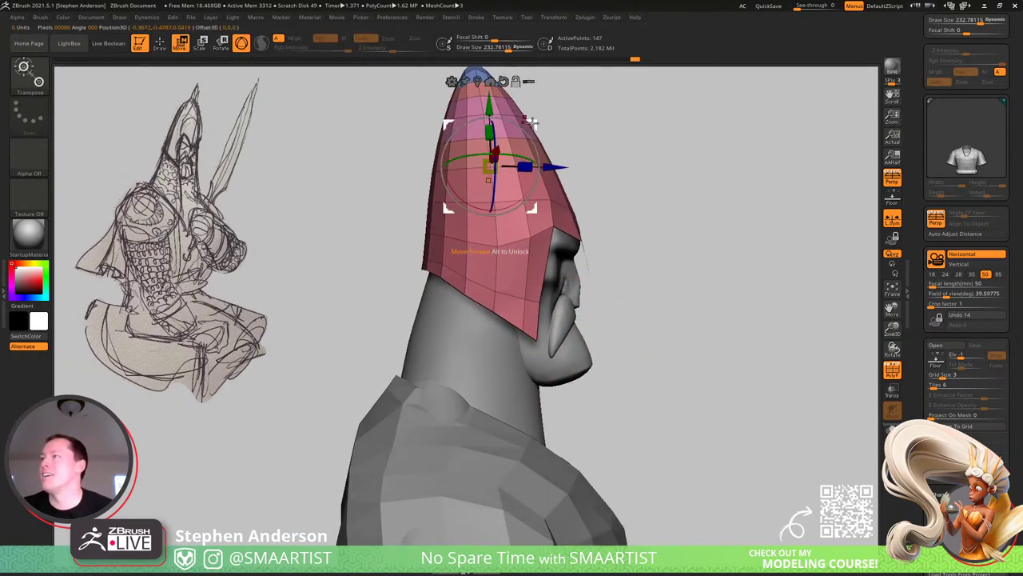
left_click(503, 83)
left_click_drag(611, 131, 613, 213, "alt")
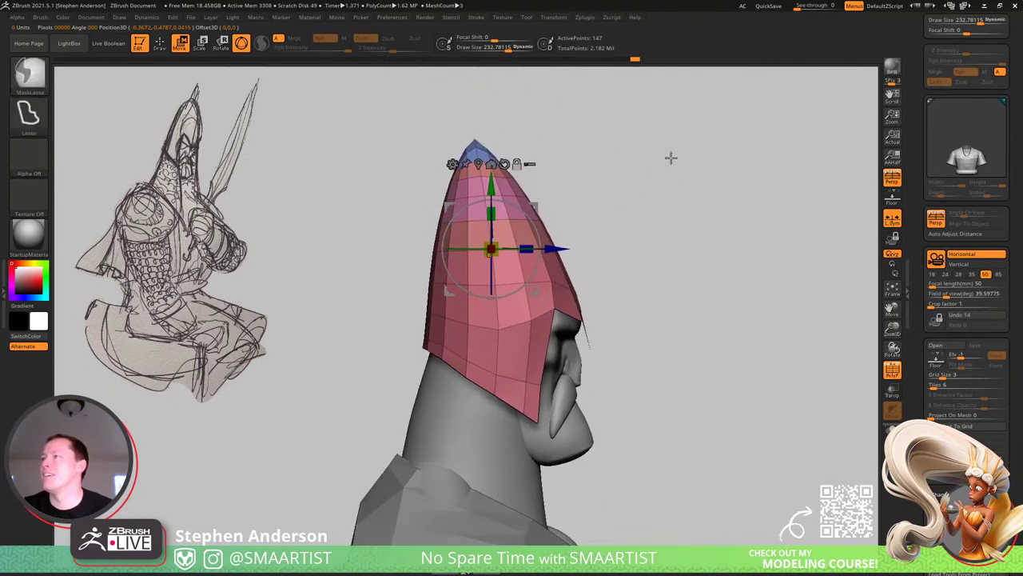
mouse_move(537, 205)
left_mouse_down("ctrl")
mouse_move(541, 232)
mouse_move(530, 241)
mouse_move(562, 331)
mouse_move(508, 281)
mouse_move(523, 287)
left_mouse_up("ctrl")
key("q")
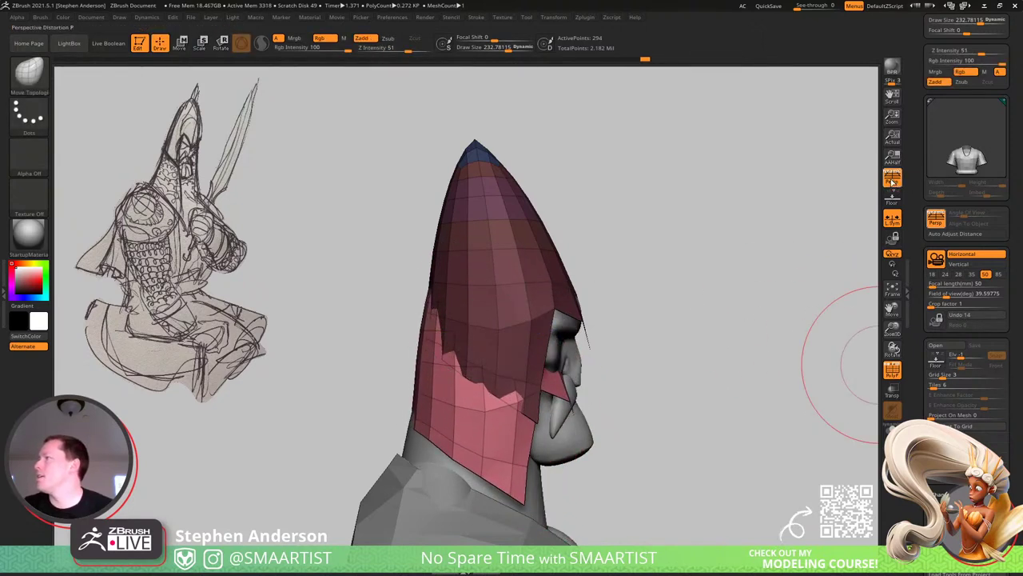
Split the unmasked lower helmet copy into its own subtool.
left_click_drag(918, 204, 917, 48)
left_click(965, 171)
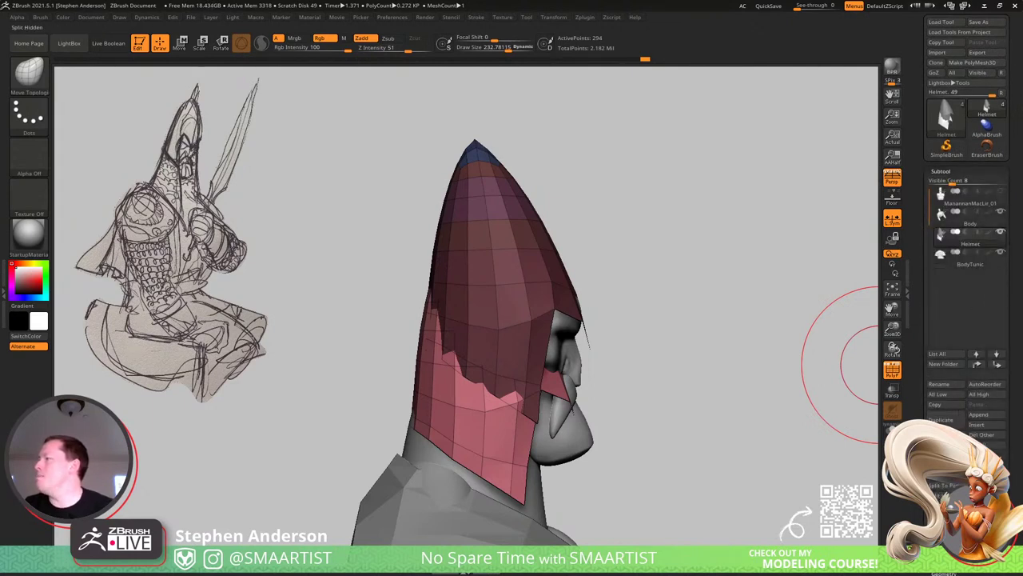
left_click(948, 500)
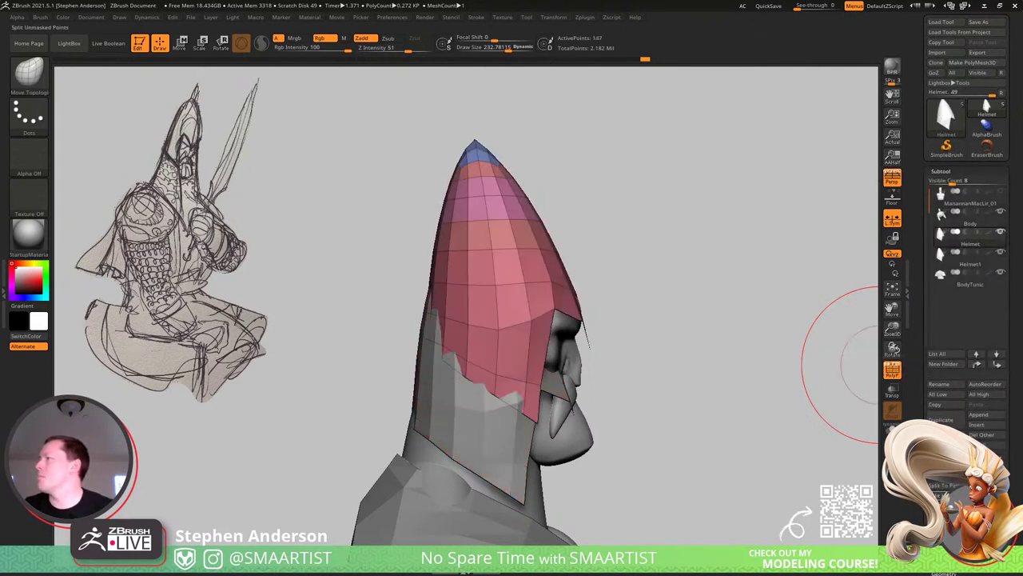
Select the new helmet copy and rename it HelmetSkirt.
left_click(973, 266)
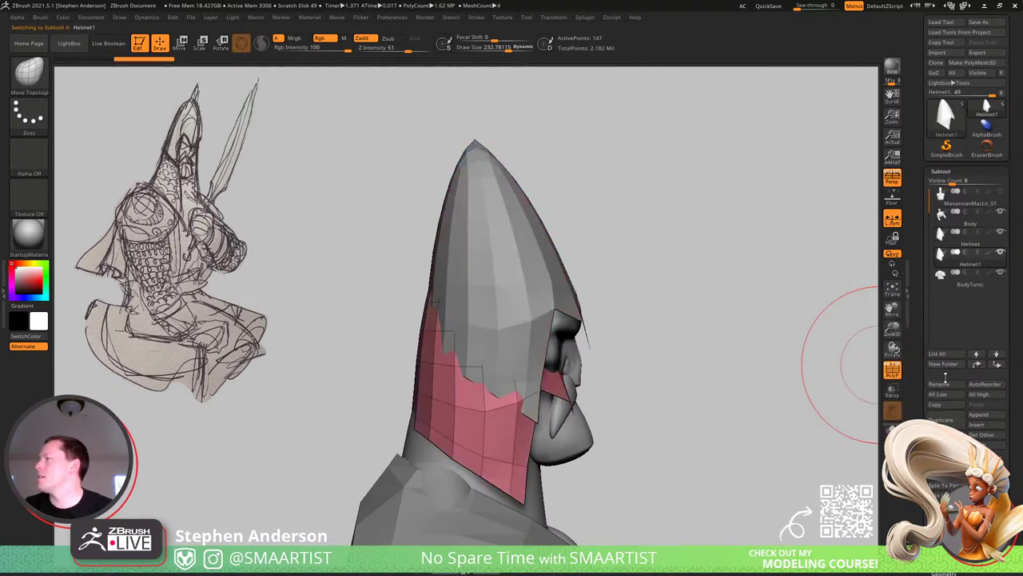
left_click(947, 385)
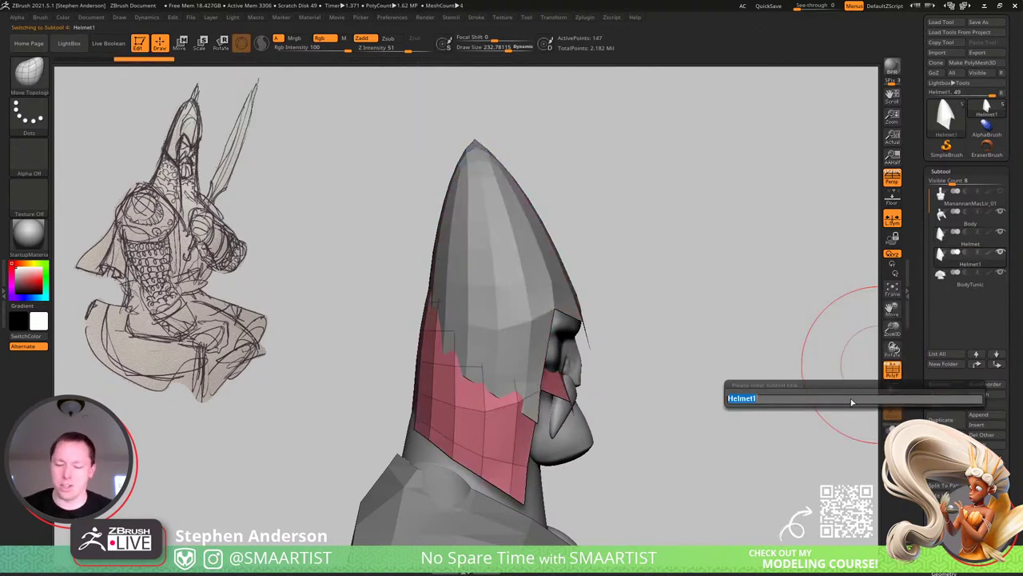
type("Helmet")
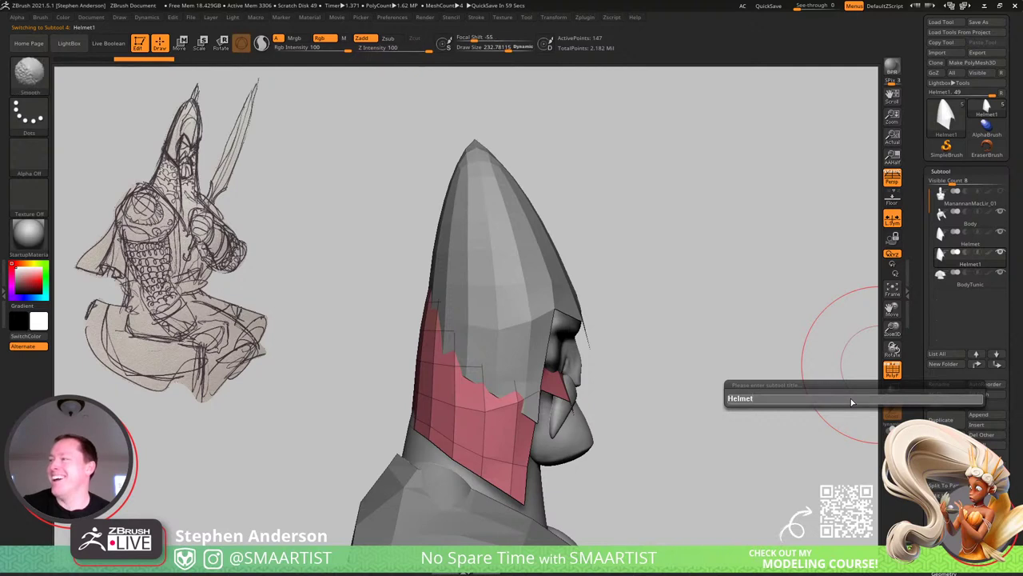
type("Skirt")
key("Return")
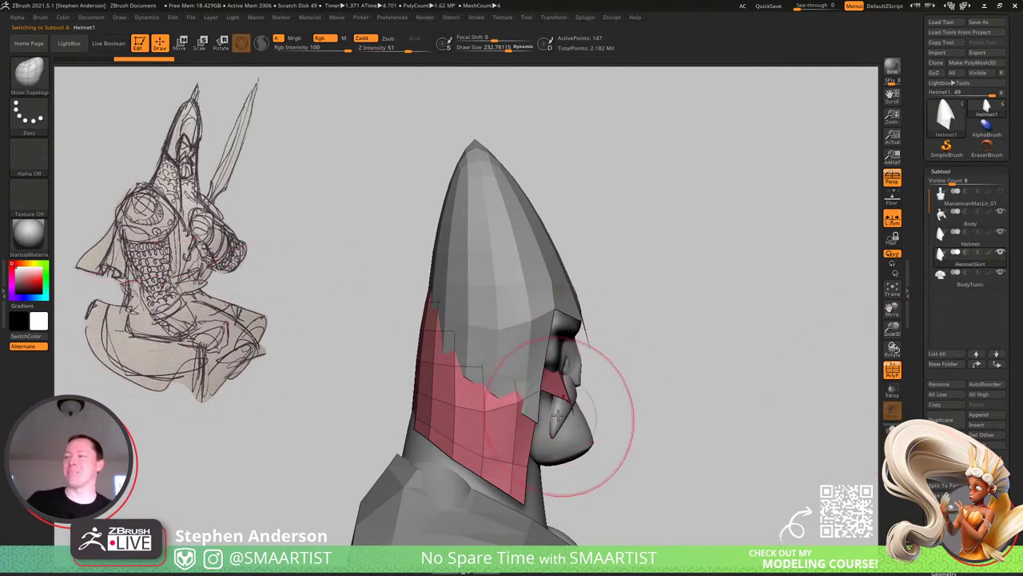
Isolate the HelmetSkirt subtool and hide its pointed upper portion, leaving only the lower neck-guard rows shown.
left_click(892, 431)
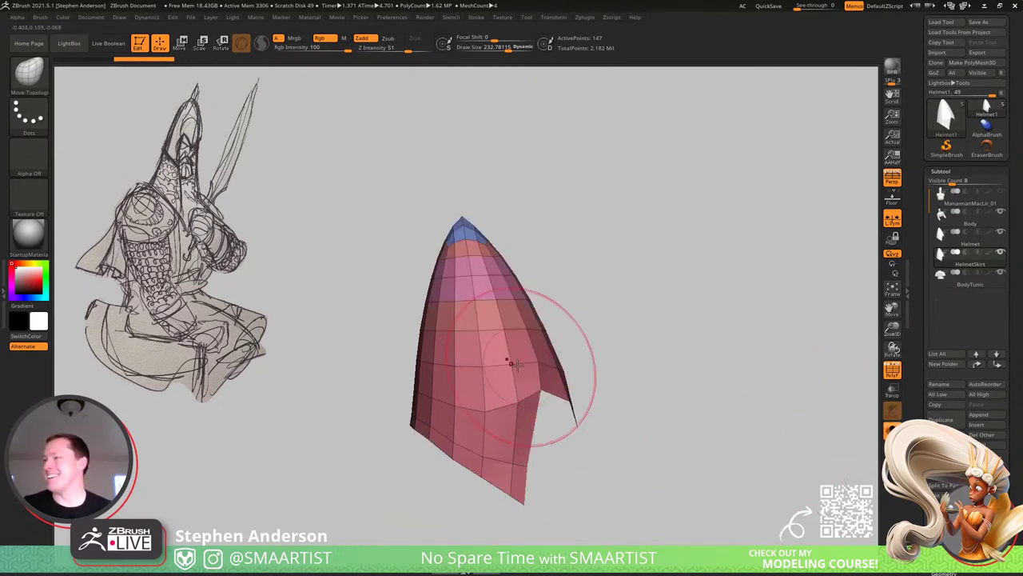
right_click_drag(516, 366, 510, 365)
left_click(544, 378, "ctrl+shift")
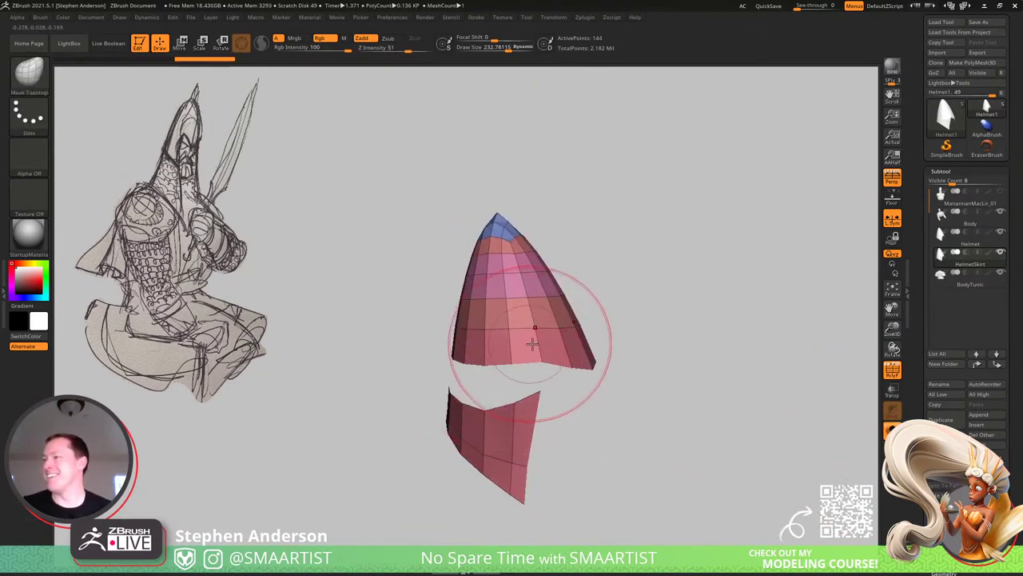
right_click_drag(544, 335, 566, 327)
mouse_move(612, 305)
left_mouse_down("ctrl+alt+shift")
mouse_move(523, 349)
mouse_move(485, 146)
left_mouse_up("ctrl+alt+shift")
mouse_move(719, 411)
right_mouse_down()
mouse_move(702, 417)
mouse_move(743, 411)
right_mouse_up()
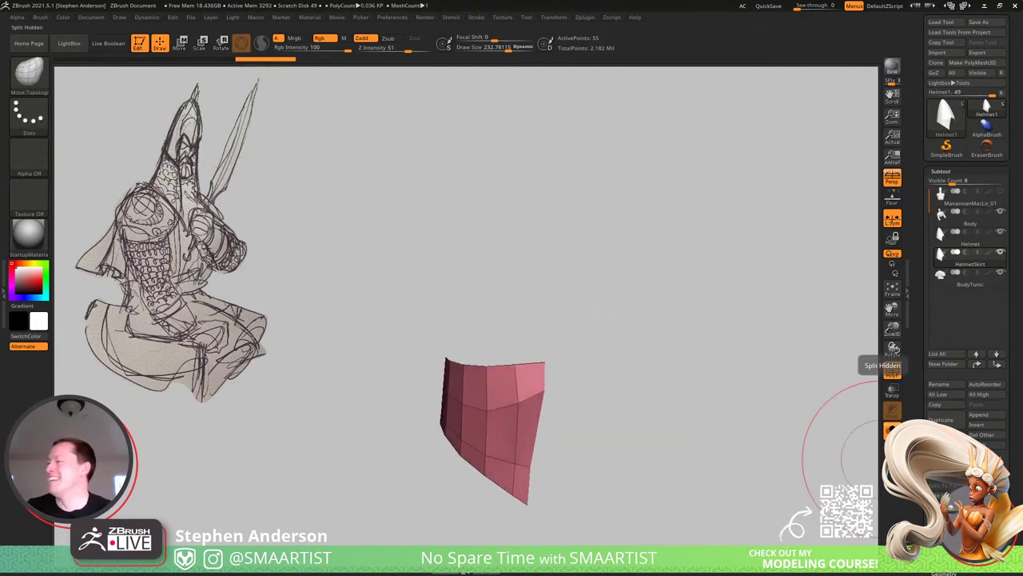
Delete the hidden geometry from the HelmetSkirt mesh and bring the rest of the bust back into view.
left_click(945, 573)
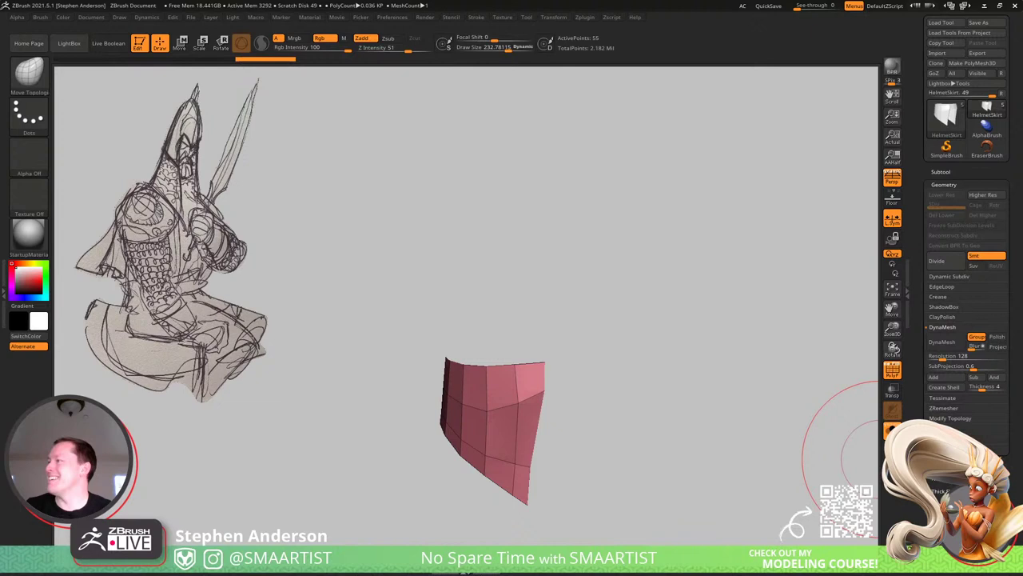
left_click(960, 419)
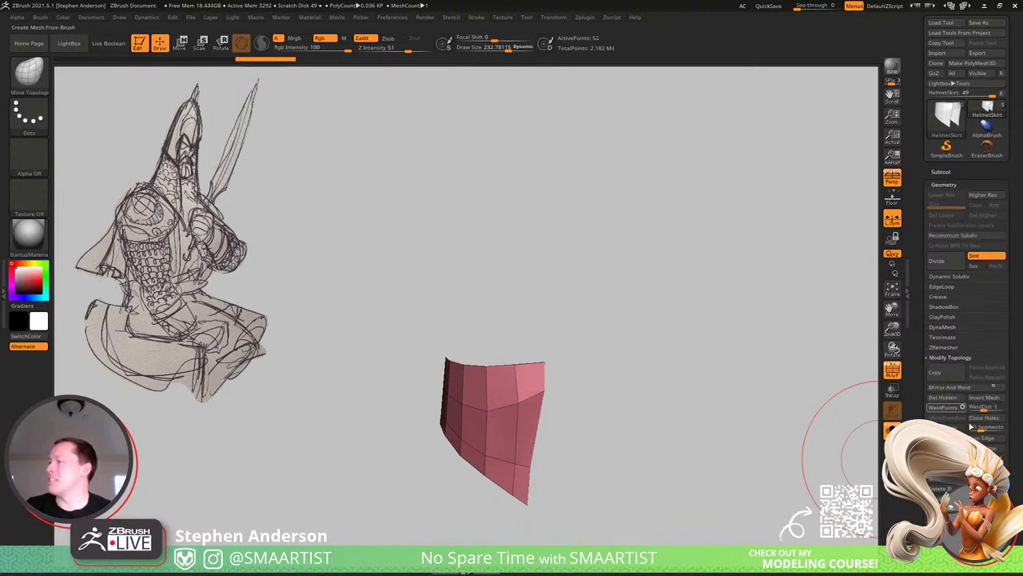
left_click(892, 430)
right_click_drag(685, 400, 381, 345)
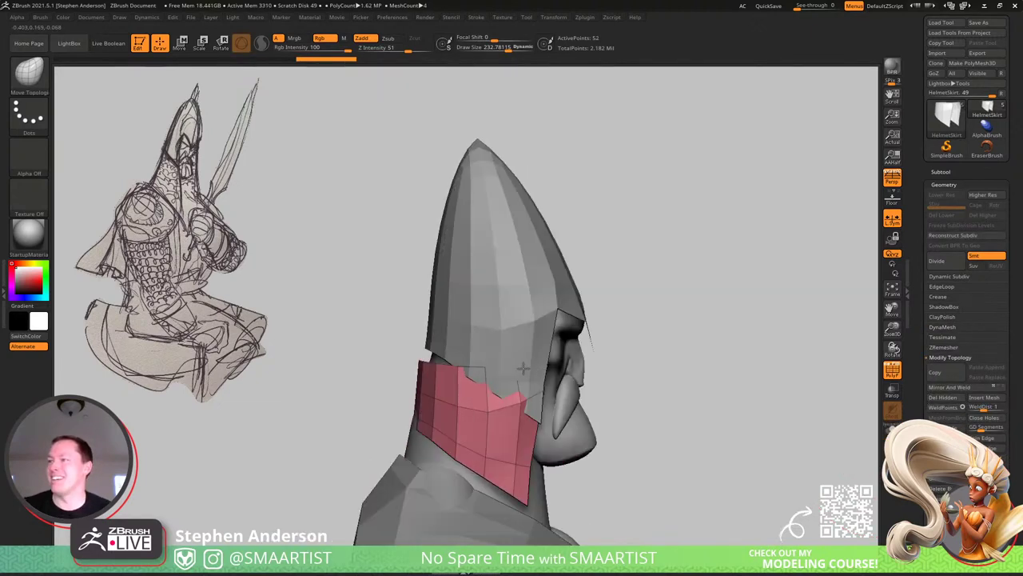
With the Move brush, pull the skirt's upper back edge up to the helmet rim and flare its lower back edge outward.
key("b")
key("m")
key("v")
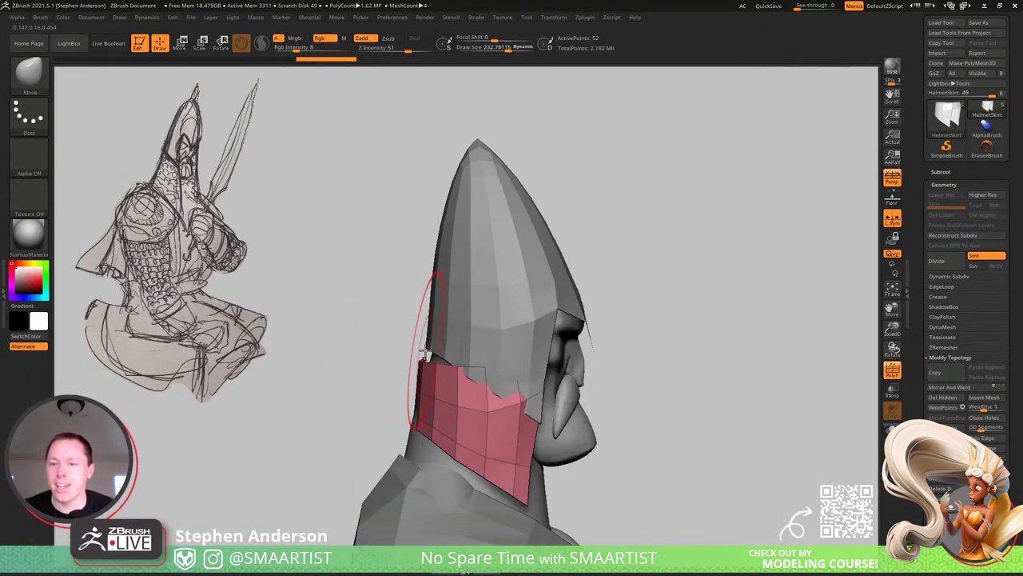
key("s")
left_click_drag(451, 337, 432, 347)
key("s")
left_click_drag(426, 429, 417, 429)
left_click_drag(422, 437, 388, 472)
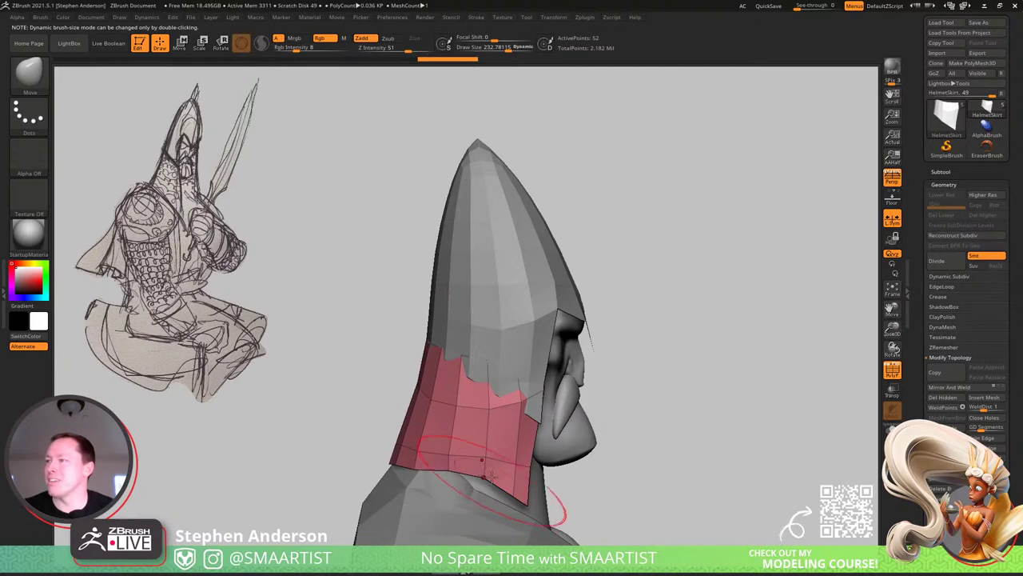
left_click_drag(464, 514, 466, 518)
left_click_drag(628, 494, 467, 479)
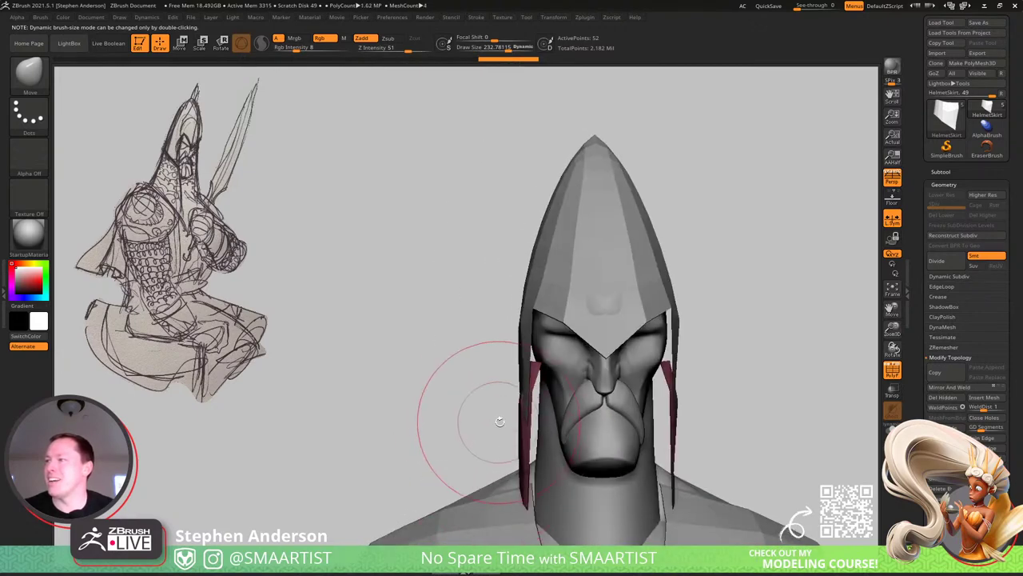
Fit the upper side edges of the skirt against the helmet's lower rim with the Move brush.
key("s")
left_click_drag(521, 404, 546, 361)
key("s")
right_click_drag(542, 363, 582, 381)
key("s")
mouse_move(527, 401)
left_mouse_down()
mouse_move(529, 419)
mouse_move(506, 420)
left_mouse_up()
key("s")
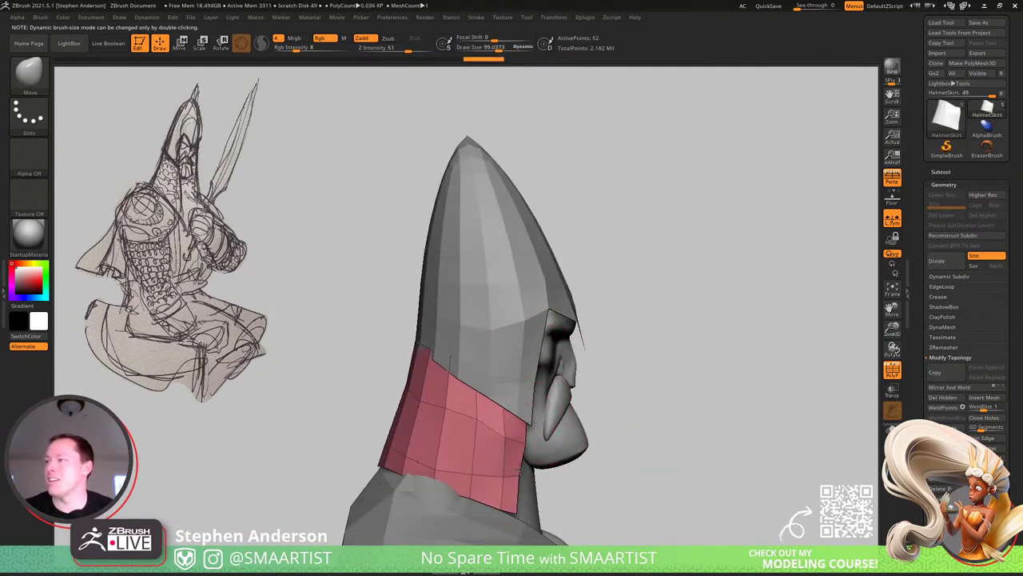
Nudge the skirt's front edge and upper front corner to line up with the helmet's cheek edge.
left_click_drag(521, 469, 523, 468)
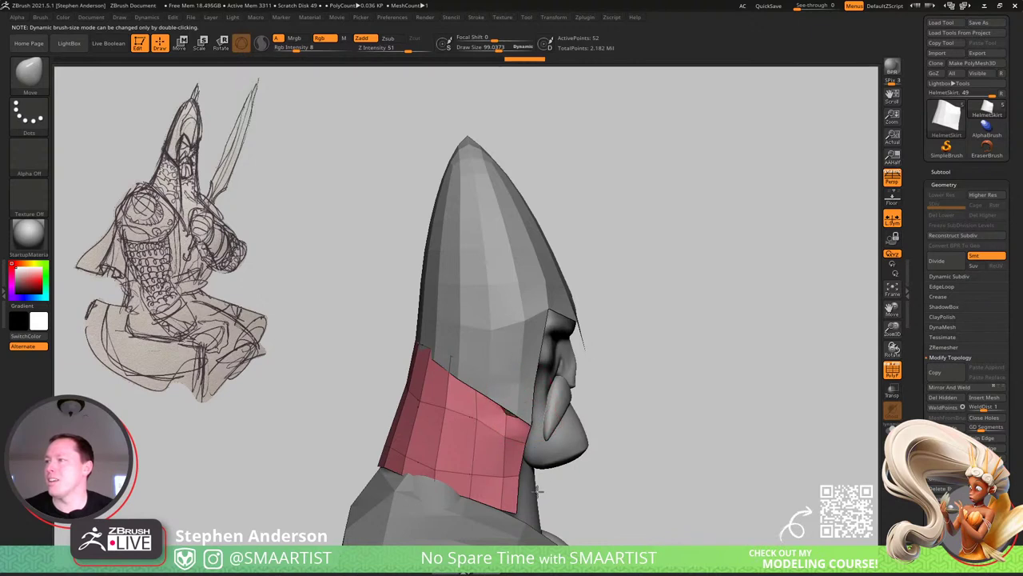
key("s")
mouse_move(519, 418)
left_mouse_down()
mouse_move(505, 416)
mouse_move(511, 396)
left_mouse_up()
right_click_drag(511, 396, 456, 389)
key("s")
Flare the lower sides of the skirt outward over the shoulders.
mouse_move(491, 410)
left_mouse_down()
mouse_move(503, 410)
mouse_move(359, 488)
mouse_move(365, 510)
left_mouse_up()
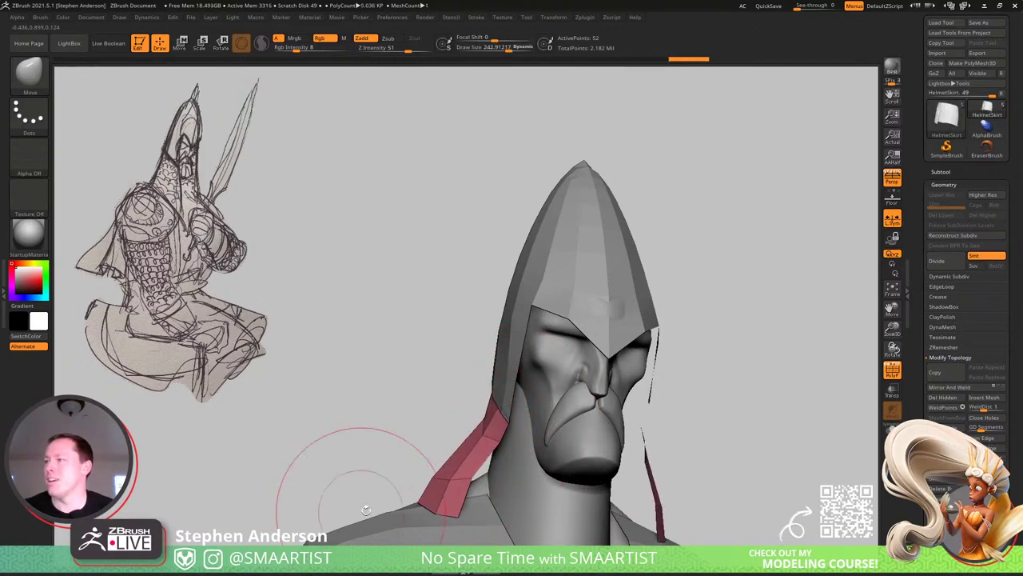
key("s")
left_click_drag(459, 503, 436, 516)
right_click_drag(458, 487, 384, 444)
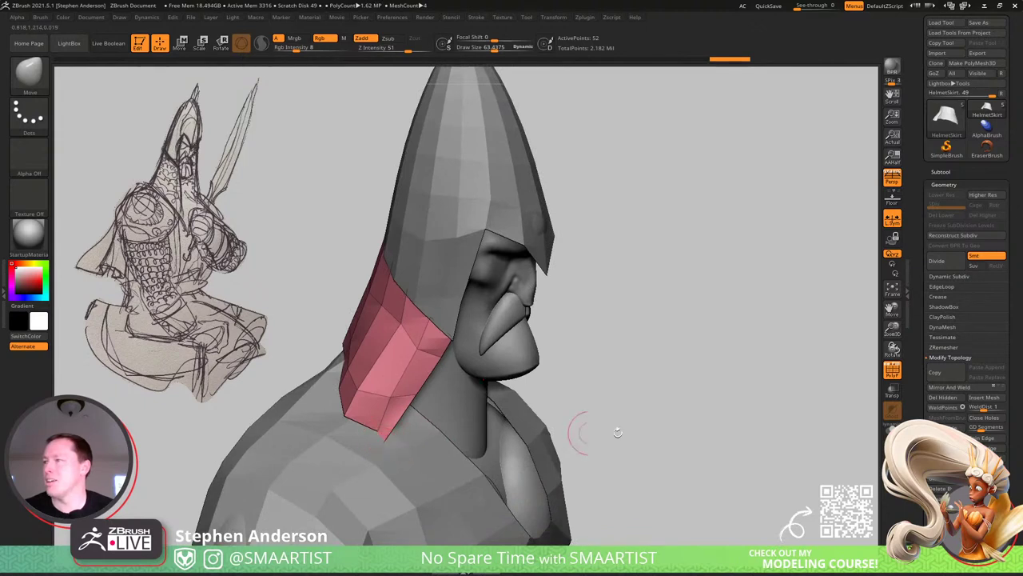
Turn on ghosted transparency and pull the skirt's lower front corner and bottom edge down over the shoulder.
left_click(893, 389)
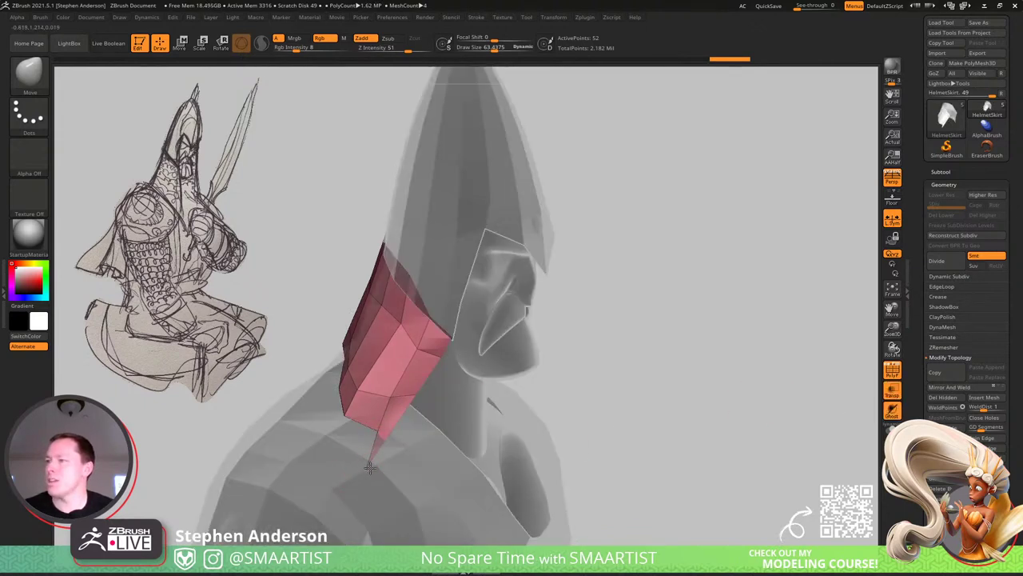
left_click_drag(370, 467, 416, 475)
left_click_drag(416, 396, 435, 413)
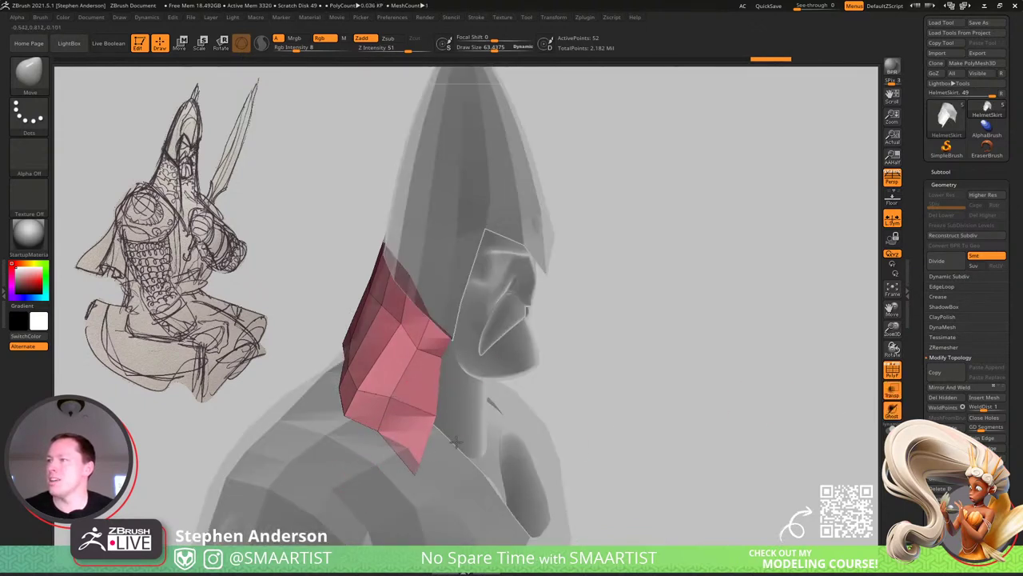
key("s")
left_click(370, 409)
left_click_drag(365, 426, 376, 448)
Widen the skirt's lower side where it caves in behind the shoulder and smooth the flare.
mouse_move(319, 406)
right_mouse_down()
mouse_move(367, 410)
mouse_move(335, 419)
mouse_move(305, 387)
right_mouse_up()
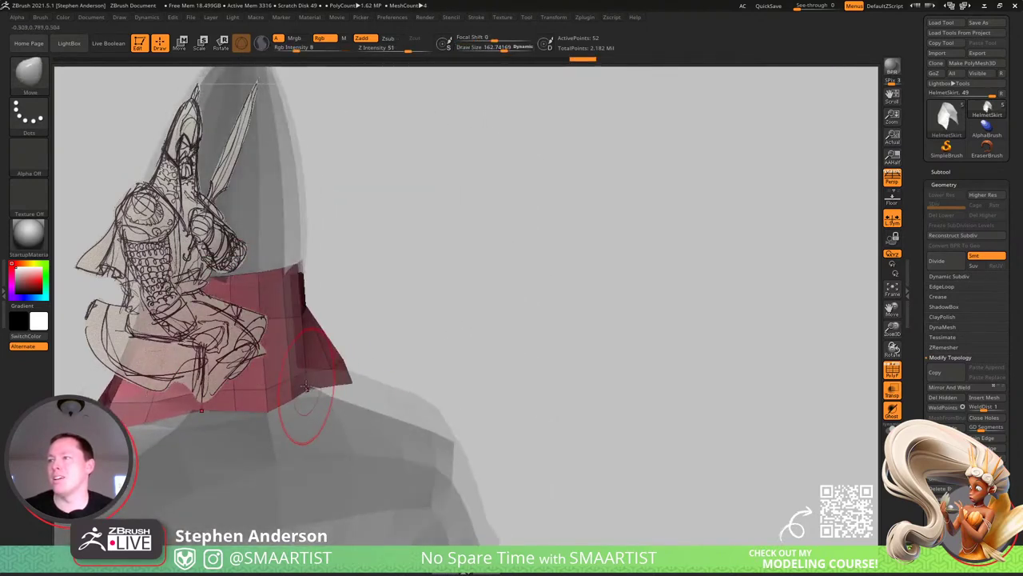
mouse_move(307, 387)
left_mouse_down()
mouse_move(359, 395)
mouse_move(336, 403)
mouse_move(326, 345)
mouse_move(333, 365)
left_mouse_up()
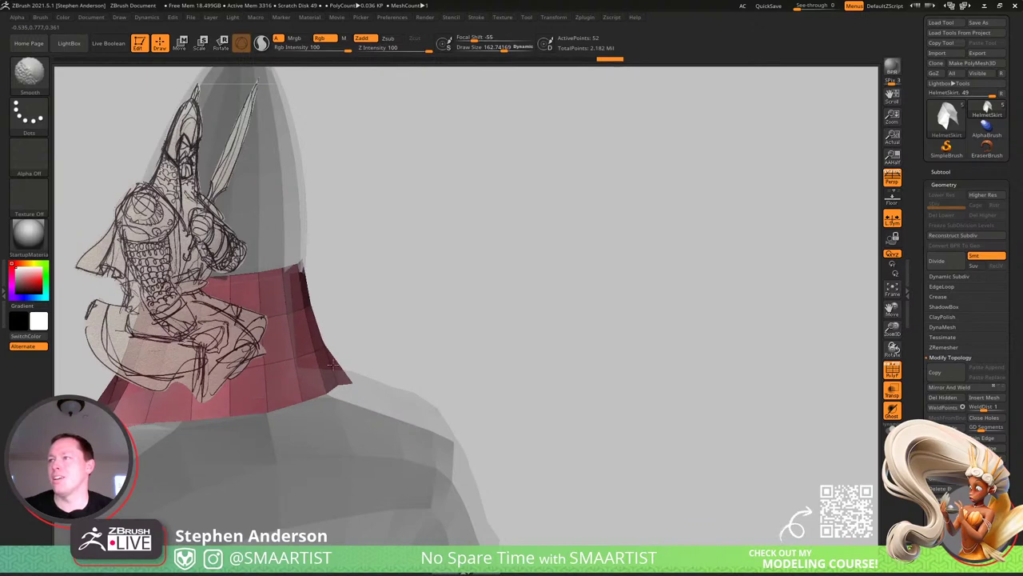
mouse_move(333, 364)
right_mouse_down()
mouse_move(309, 350)
mouse_move(319, 336)
right_mouse_up()
mouse_move(332, 316)
left_mouse_down("shift")
mouse_move(282, 269)
mouse_move(354, 364)
left_mouse_up("shift")
mouse_move(358, 350)
right_mouse_down()
mouse_move(343, 362)
mouse_move(422, 381)
right_mouse_up()
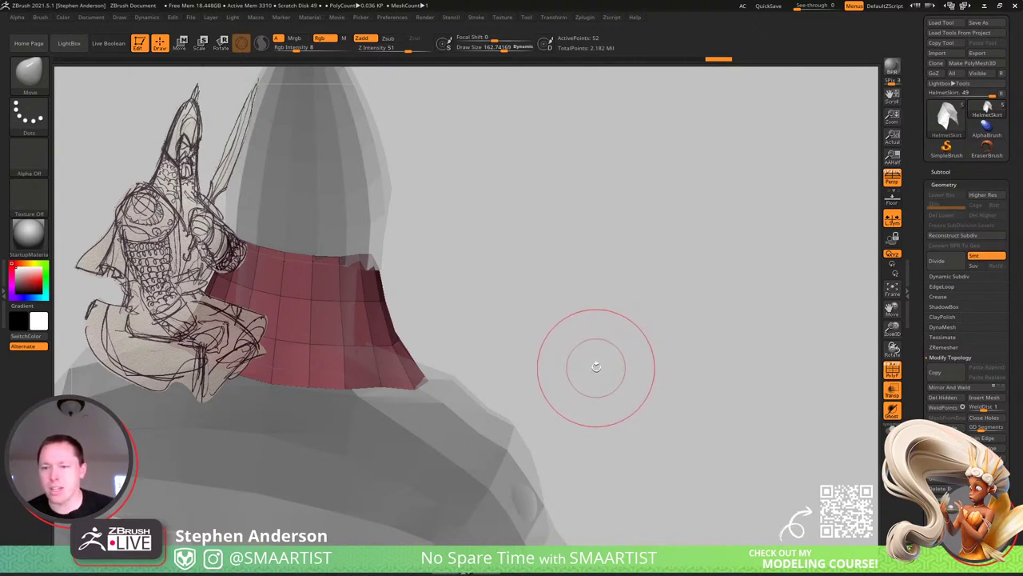
Reshape the skirt's upper edge and top back corner to follow the helmet rim from the side.
mouse_move(599, 365)
left_mouse_down()
mouse_move(571, 372)
mouse_move(552, 340)
mouse_move(588, 309)
mouse_move(510, 297)
mouse_move(403, 338)
mouse_move(562, 290)
mouse_move(444, 290)
mouse_move(384, 224)
mouse_move(402, 227)
mouse_move(398, 238)
left_mouse_up()
key("s")
key("s")
key("s")
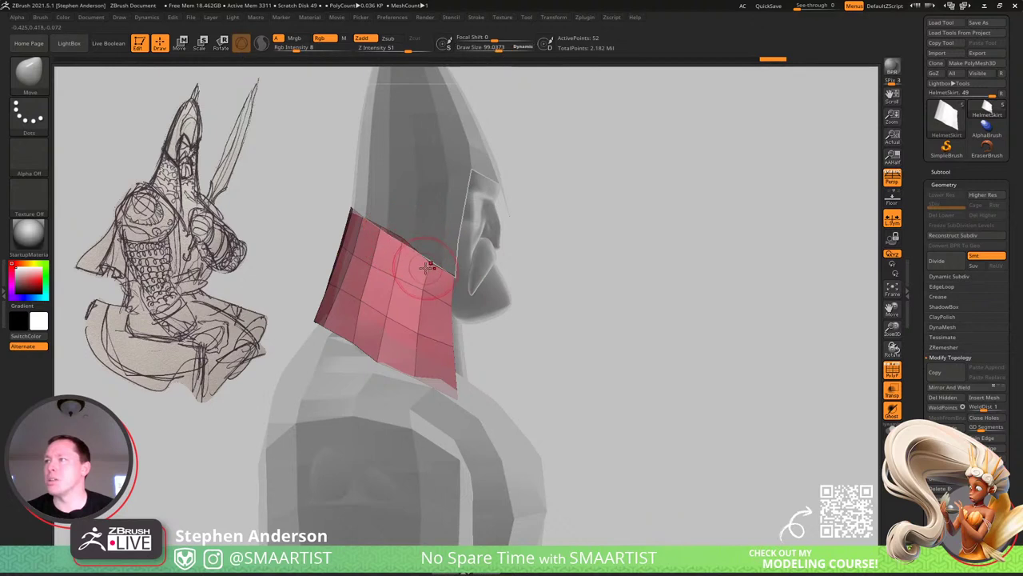
left_click_drag(424, 273, 422, 285)
mouse_move(405, 242)
left_mouse_down()
mouse_move(379, 228)
mouse_move(383, 241)
left_mouse_up()
right_click_drag(383, 241, 460, 233)
left_click_drag(368, 218, 325, 200)
mouse_move(343, 236)
right_mouse_down()
mouse_move(288, 264)
mouse_move(326, 303)
right_mouse_up()
Pull the skirt's bottom back edge down toward the shoulders and smooth its side and back polygons.
key("s")
mouse_move(326, 302)
left_mouse_down()
mouse_move(336, 303)
mouse_move(326, 342)
left_mouse_up()
mouse_move(339, 346)
right_mouse_down()
mouse_move(345, 363)
mouse_move(350, 356)
right_mouse_up()
key("s")
mouse_move(349, 350)
left_mouse_down()
mouse_move(382, 348)
mouse_move(388, 359)
left_mouse_up()
mouse_move(388, 359)
right_mouse_down()
mouse_move(418, 350)
mouse_move(379, 336)
right_mouse_up()
mouse_move(352, 302)
left_mouse_down("shift")
mouse_move(369, 278)
mouse_move(381, 304)
left_mouse_up("shift")
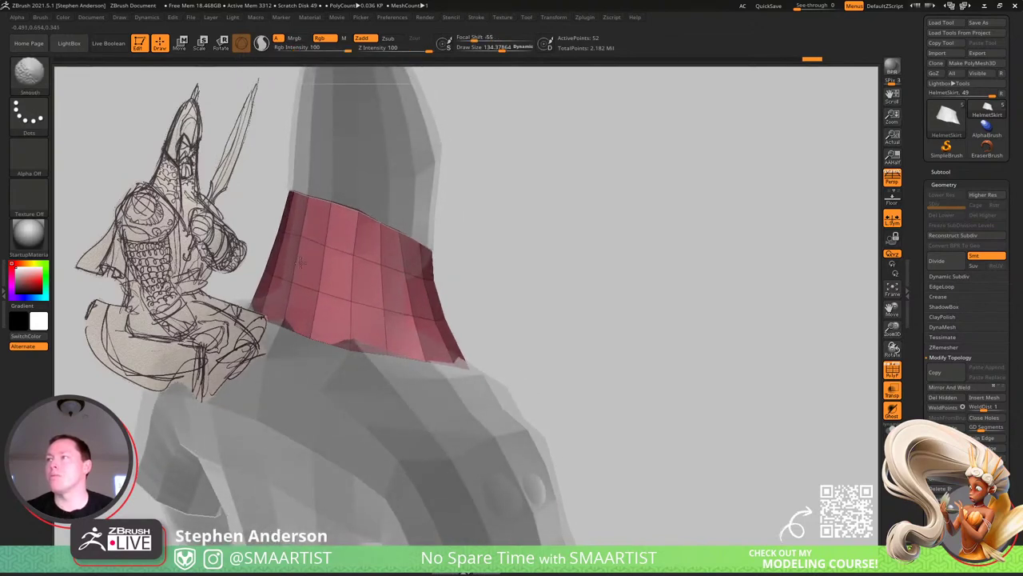
left_click_drag(301, 262, 267, 258, "shift")
Refine the skirt's bottom hem from behind with small Move strokes for an even flare around the back.
mouse_move(345, 271)
right_mouse_down()
mouse_move(318, 280)
mouse_move(352, 277)
mouse_move(349, 307)
mouse_move(500, 312)
mouse_move(448, 317)
right_mouse_up()
key("s")
mouse_move(437, 330)
left_mouse_down()
mouse_move(447, 330)
mouse_move(426, 328)
left_mouse_up()
right_click_drag(425, 328, 503, 323)
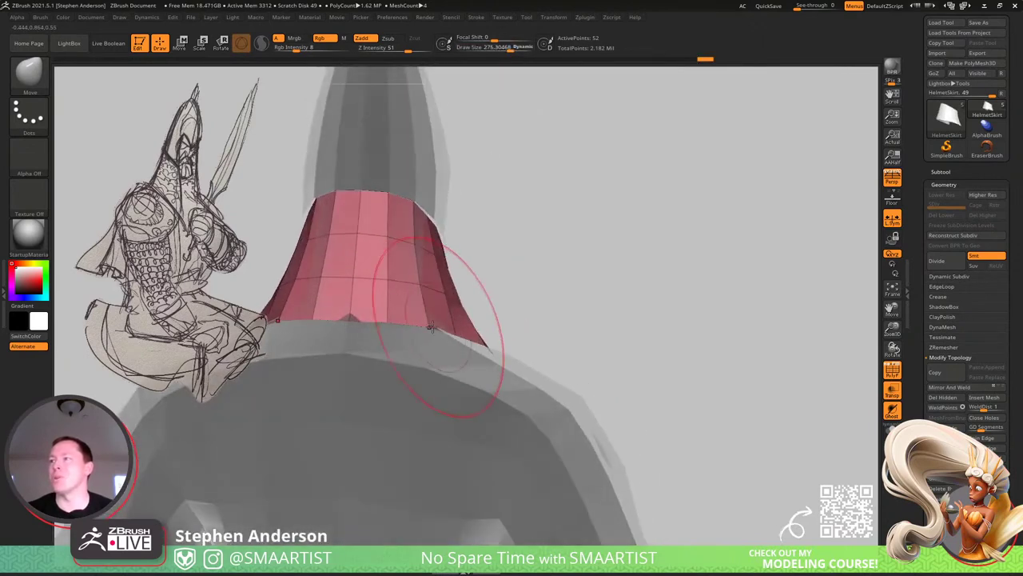
left_click_drag(432, 326, 438, 323)
mouse_move(449, 323)
right_mouse_down()
mouse_move(432, 338)
mouse_move(452, 336)
right_mouse_up()
key("s")
left_click_drag(457, 336, 449, 337)
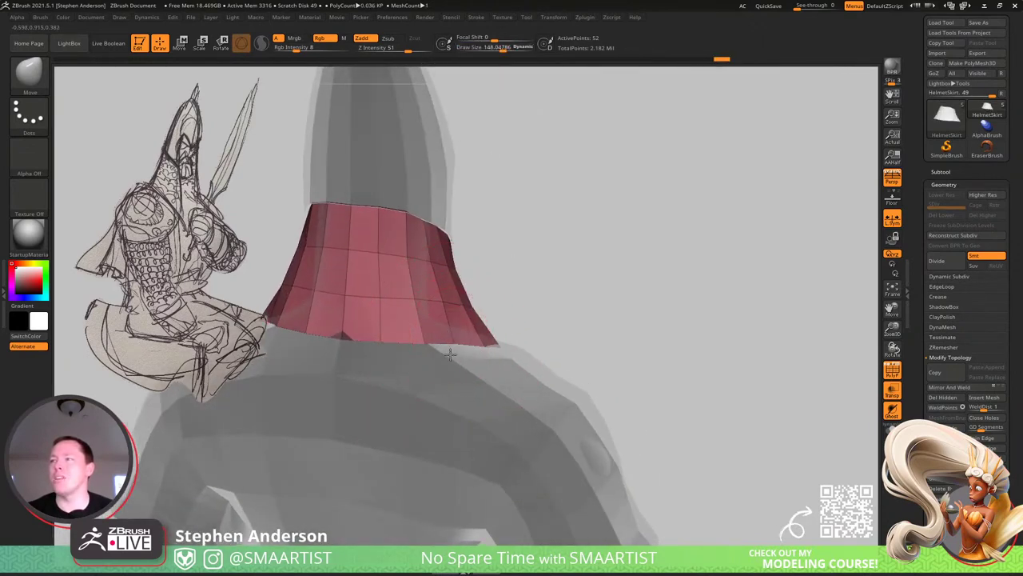
right_click_drag(450, 354, 445, 342)
key("s")
left_click(460, 347)
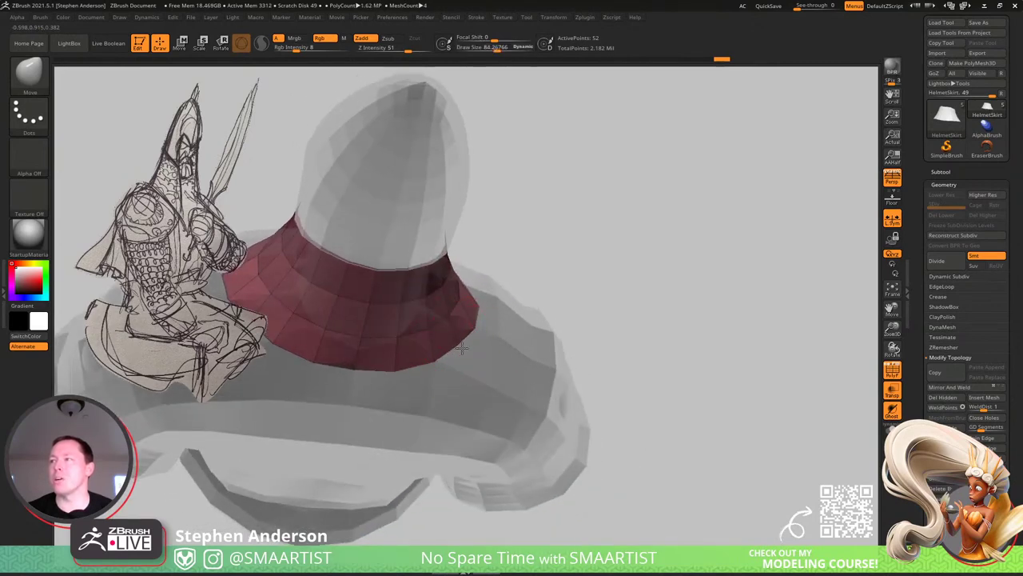
mouse_move(482, 303)
right_mouse_down()
mouse_move(484, 333)
mouse_move(480, 221)
mouse_move(498, 251)
mouse_move(440, 279)
mouse_move(525, 299)
right_mouse_up()
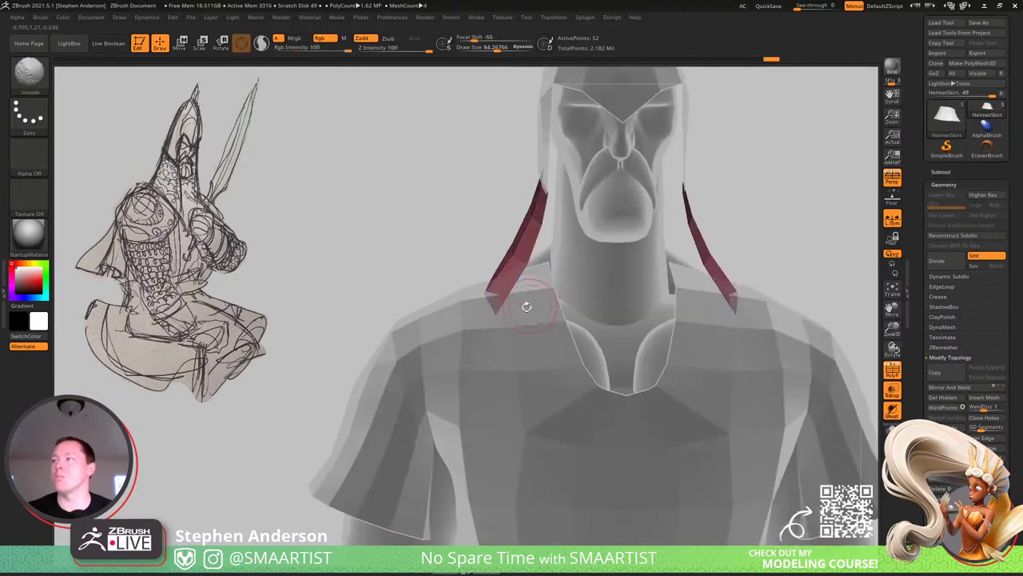
Adjust the skirt's lower front corners and front edges from the front so they drape onto the shoulders.
key("s")
left_click_drag(501, 315, 512, 315)
mouse_move(496, 318)
right_mouse_down()
mouse_move(498, 285)
mouse_move(479, 297)
right_mouse_up()
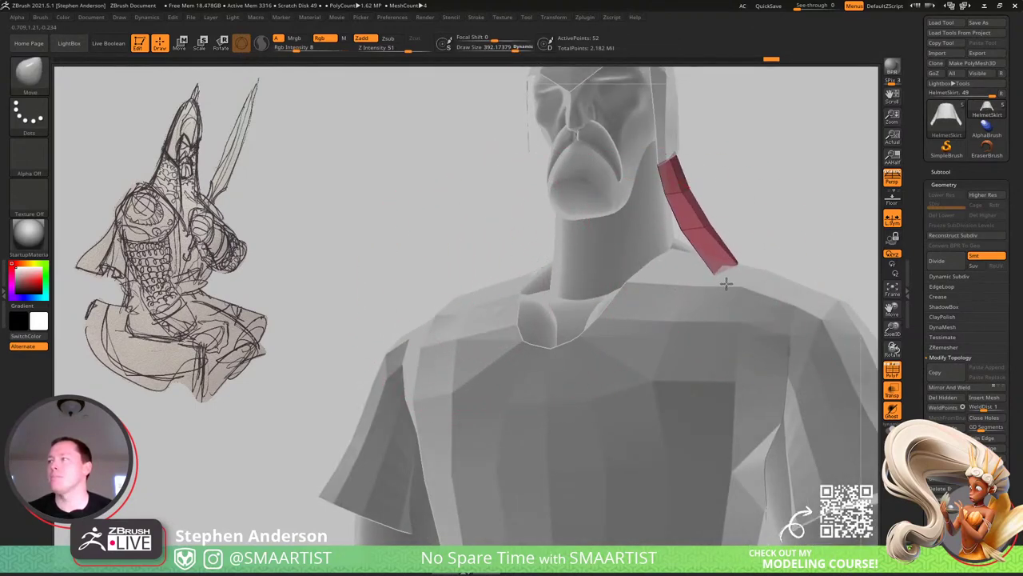
key("s")
mouse_move(708, 231)
left_mouse_down()
mouse_move(681, 240)
mouse_move(689, 249)
mouse_move(697, 229)
mouse_move(666, 193)
left_mouse_up()
key("s")
left_click_drag(666, 192, 710, 233)
key("bracketright")
key("bracketright")
key("bracketright")
right_click_drag(711, 236, 731, 238)
Turn off the wireframe and ghosted transparency to display the whole bust as solid surfaces.
right_click_drag(732, 238, 733, 183, "ctrl")
right_click_drag(732, 183, 557, 245, "alt")
key("shift+f")
left_click_drag(557, 244, 696, 293)
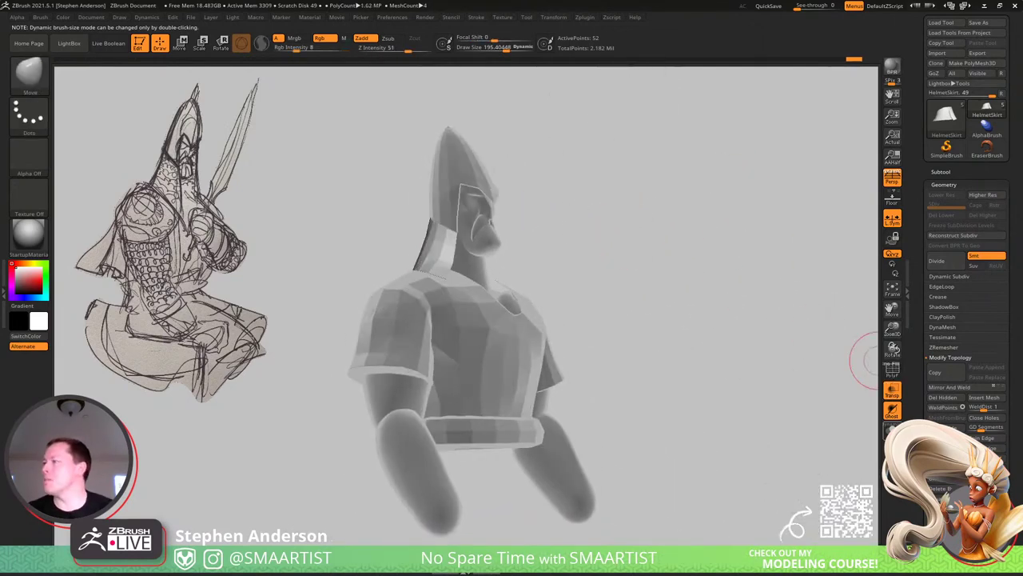
left_click(892, 391)
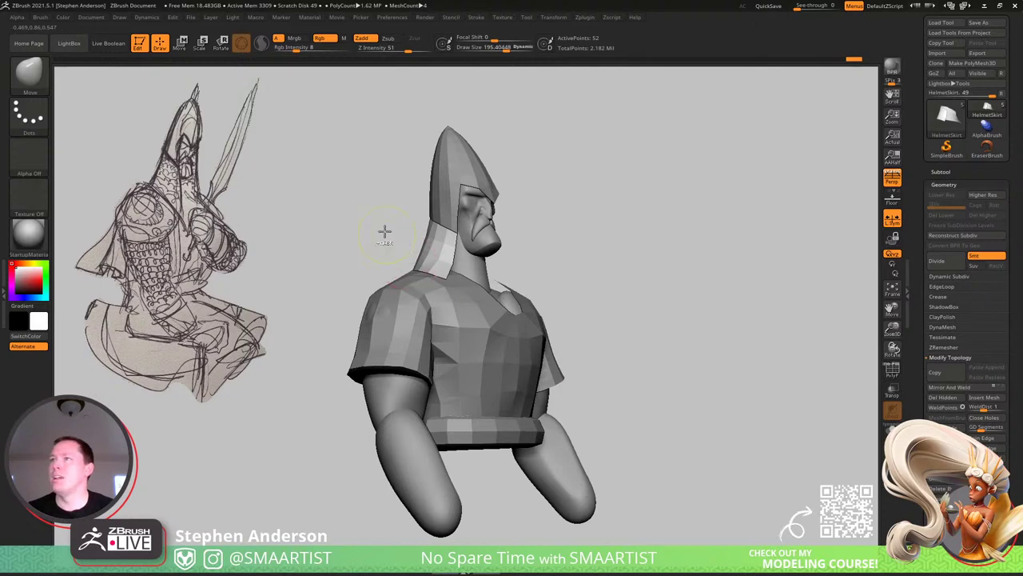
Nudge the skirt's back silhouette slightly inward with a larger Move brush.
mouse_move(383, 231)
right_mouse_down("ctrl")
mouse_move(420, 257)
mouse_move(425, 295)
mouse_move(411, 281)
right_mouse_up("ctrl")
key("s")
left_click_drag(406, 279, 416, 279)
mouse_move(415, 286)
right_mouse_down()
mouse_move(430, 289)
mouse_move(385, 274)
mouse_move(454, 322)
mouse_move(450, 342)
mouse_move(400, 318)
right_mouse_up()
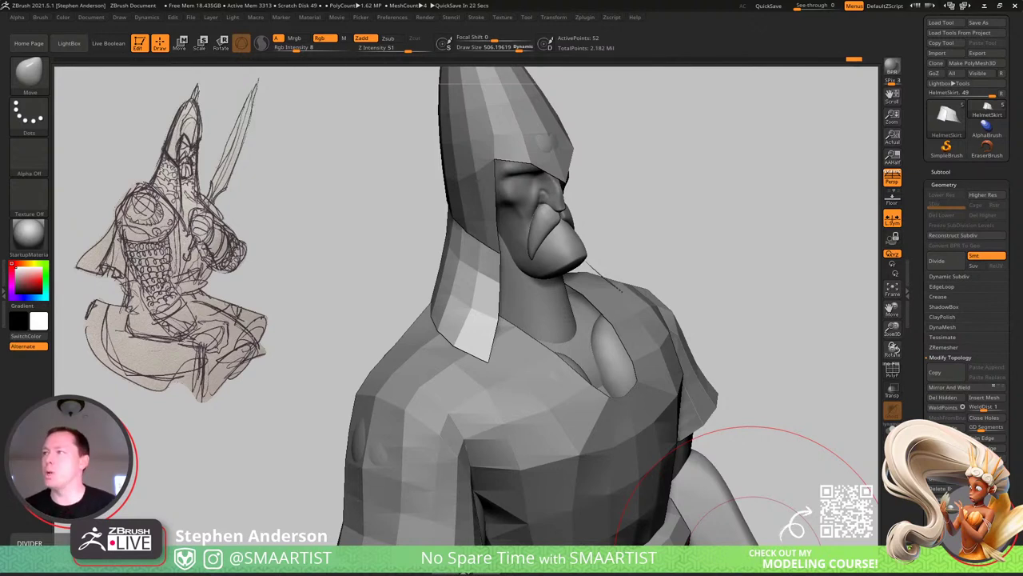
mouse_move(400, 276)
right_mouse_down()
mouse_move(430, 269)
mouse_move(408, 288)
right_mouse_up()
mouse_move(471, 344)
right_mouse_down("ctrl")
mouse_move(475, 240)
mouse_move(540, 224)
right_mouse_up("ctrl")
Enable double-sided display for the HelmetSkirt in its display properties.
left_click_drag(921, 419, 921, 94)
left_click(945, 487, "shift")
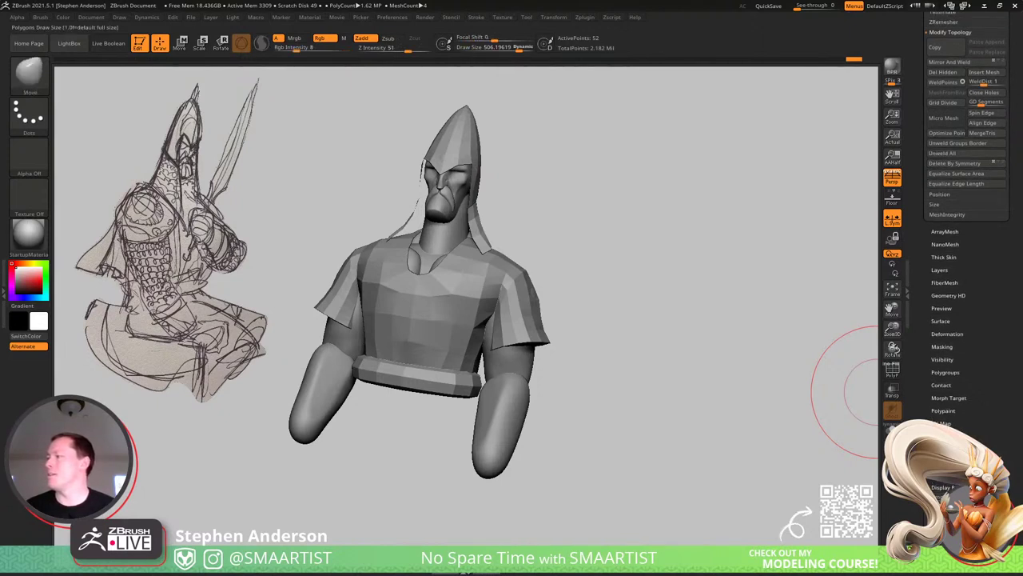
left_click(944, 515)
Select the Helmet subtool and round out its upper side silhouette with the Move brush.
left_click(468, 142, "alt")
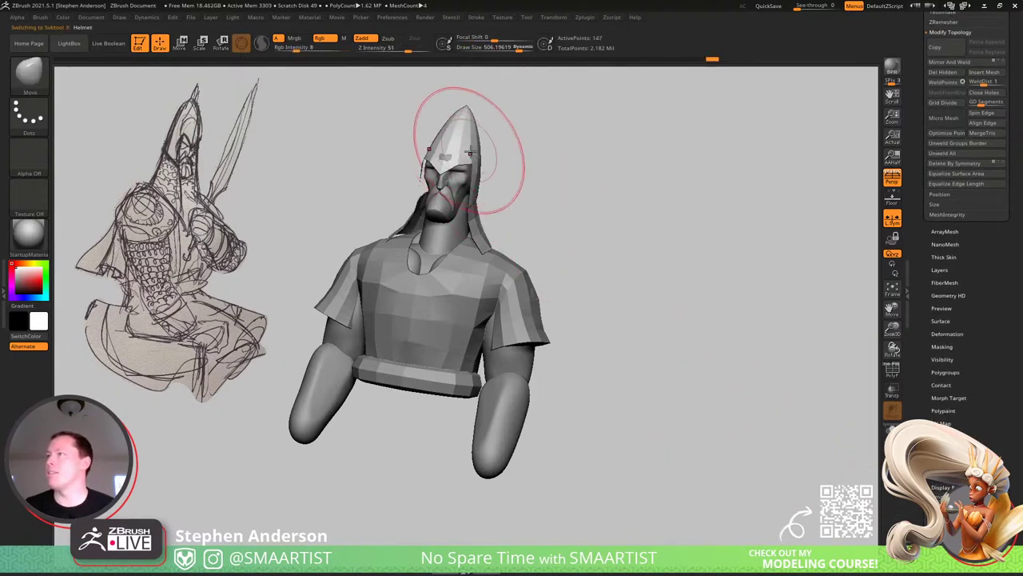
key("f")
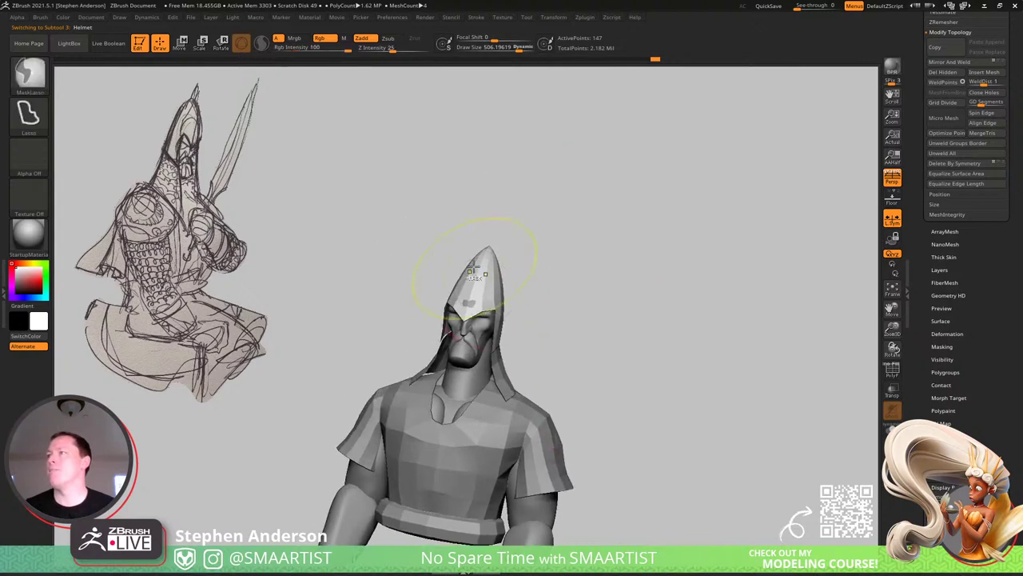
mouse_move(546, 354)
left_mouse_down()
mouse_move(524, 352)
mouse_move(544, 380)
left_mouse_up()
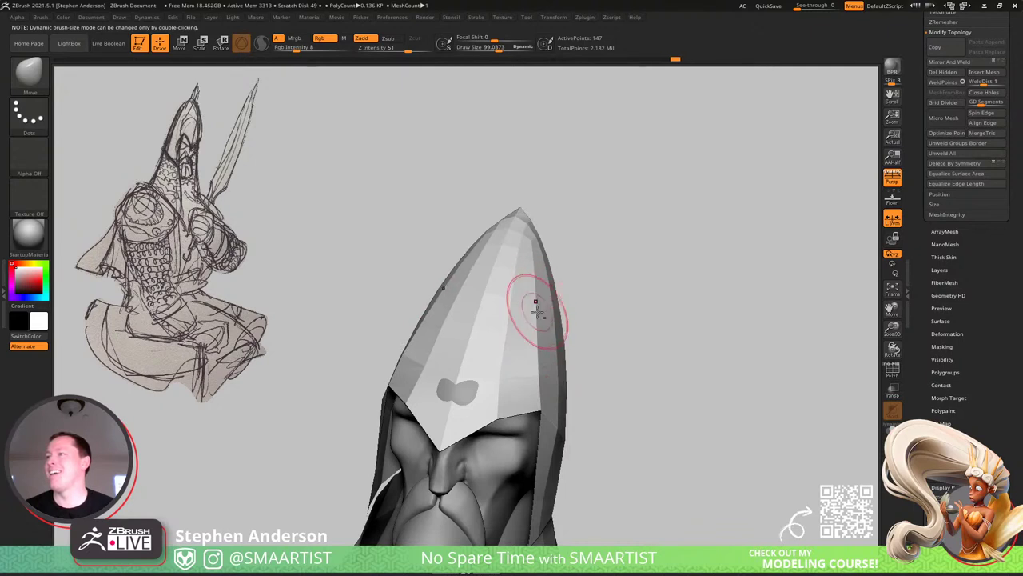
left_click_drag(533, 331, 569, 359)
key("s")
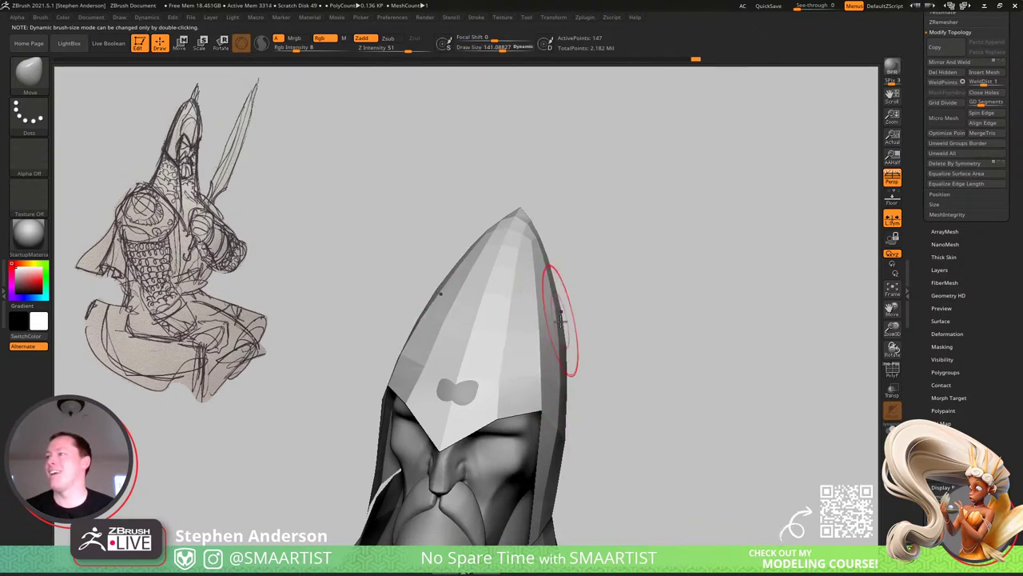
left_click_drag(552, 297, 565, 292)
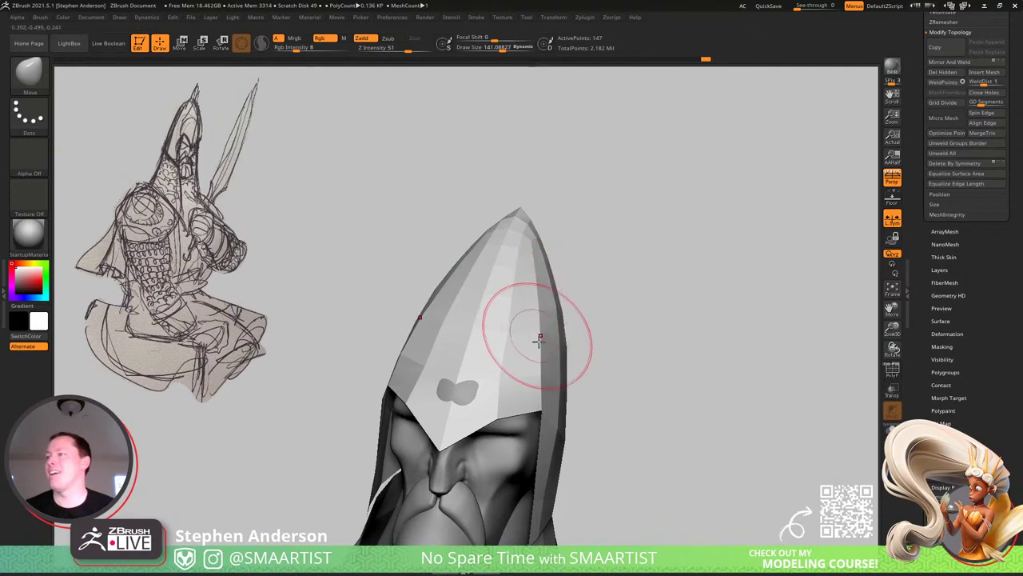
Refine the helmet's front contour from brow to tip, nudging its side and front facet edges with a smaller Move brush.
right_click_drag(538, 338, 555, 331)
left_click_drag(534, 290, 529, 289)
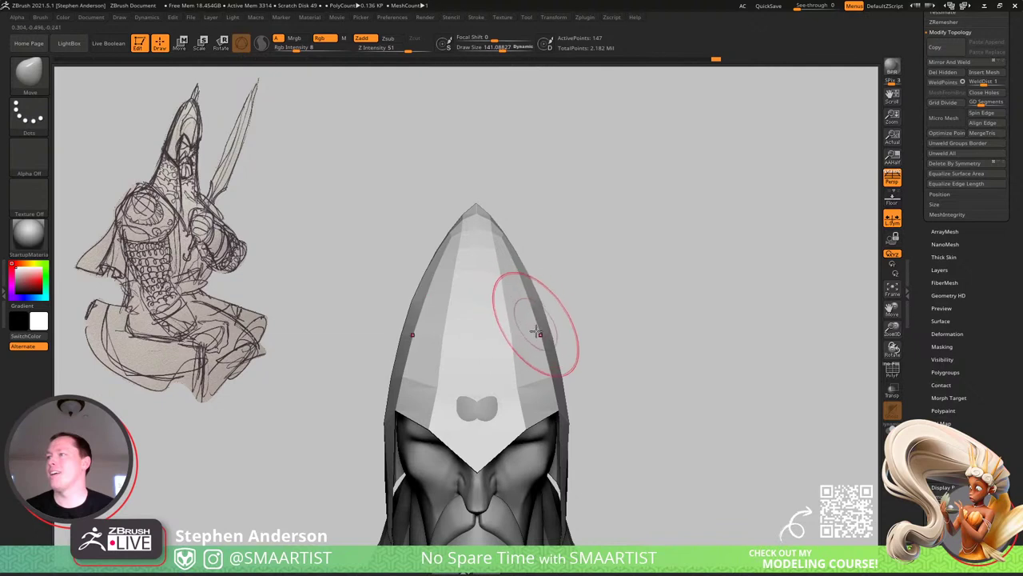
left_click_drag(536, 333, 540, 332)
key("s")
left_click_drag(514, 387, 518, 389)
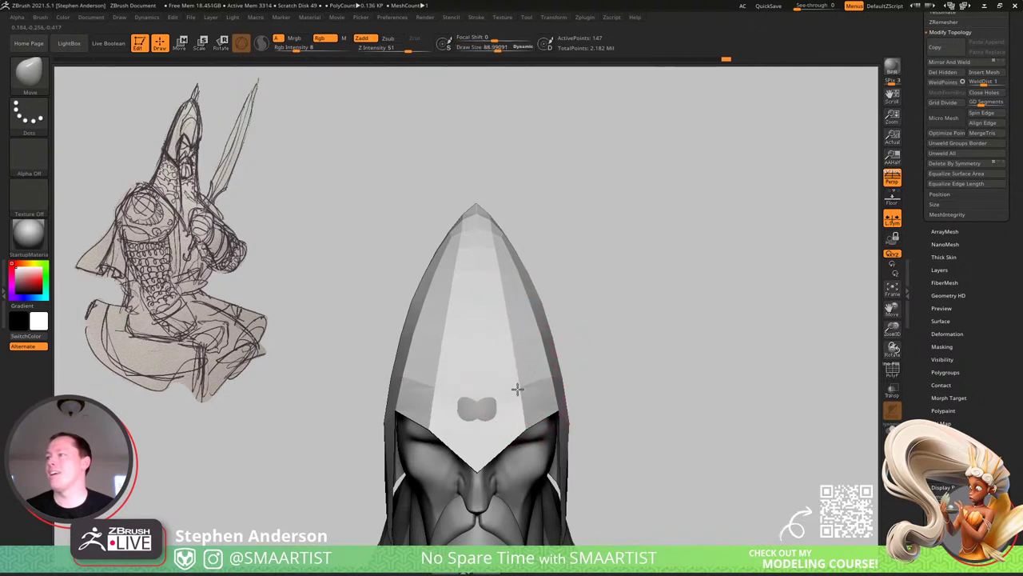
left_click_drag(497, 261, 494, 242)
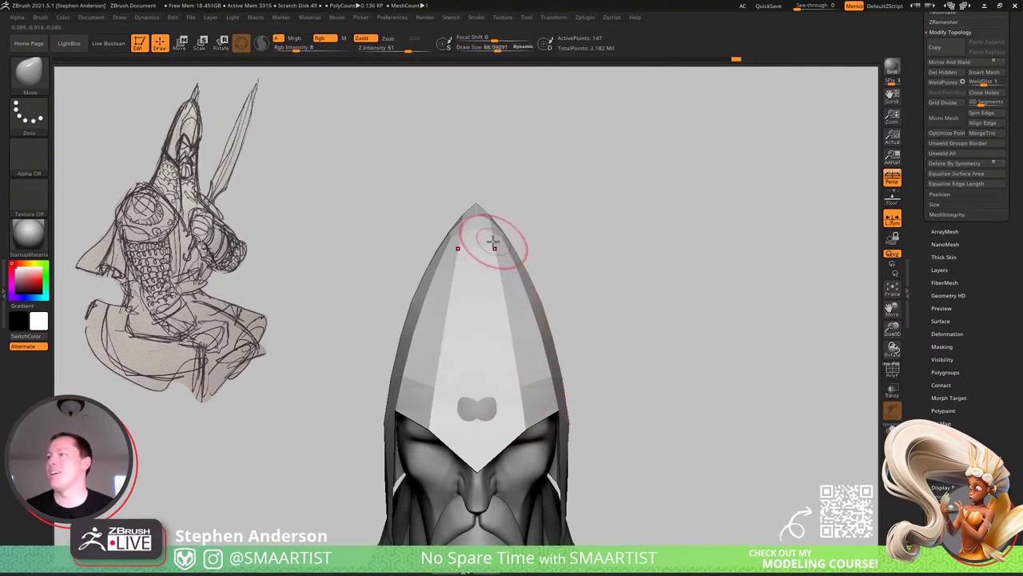
mouse_move(539, 354)
right_mouse_down()
mouse_move(571, 359)
mouse_move(362, 381)
mouse_move(397, 384)
mouse_move(419, 225)
right_mouse_up()
right_click_drag(486, 251, 490, 229, "ctrl")
right_click_drag(490, 229, 594, 249)
right_click_drag(520, 282, 523, 358, "ctrl")
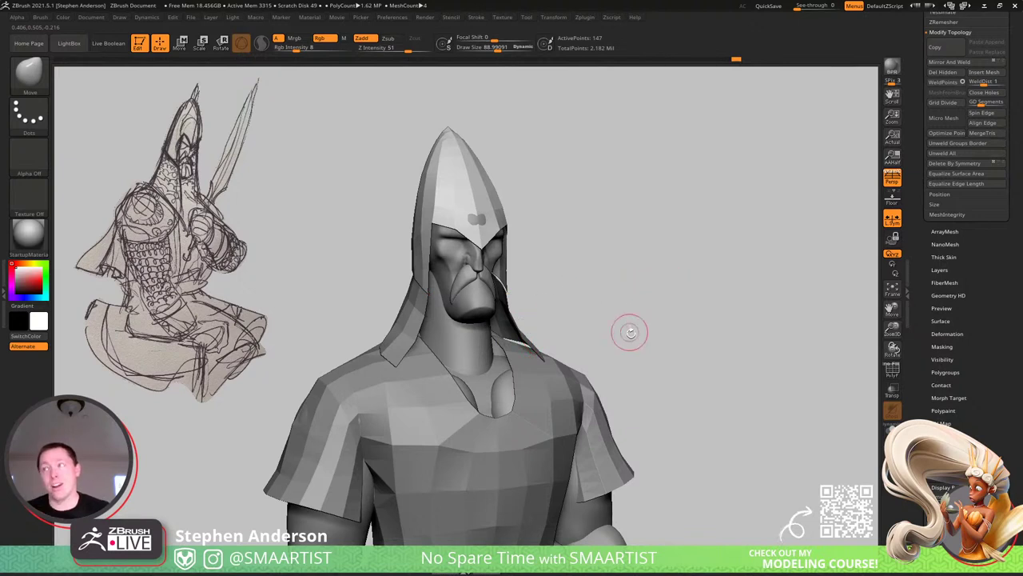
Select the Body subtool and mask everything on it except the two forearms.
mouse_move(611, 341)
left_mouse_down()
mouse_move(712, 183)
mouse_move(681, 254)
mouse_move(589, 339)
left_mouse_up()
right_click_drag(589, 339, 680, 352)
right_click_drag(522, 440, 469, 352, "ctrl")
mouse_move(528, 503)
left_mouse_down()
mouse_move(589, 331)
mouse_move(576, 332)
left_mouse_up()
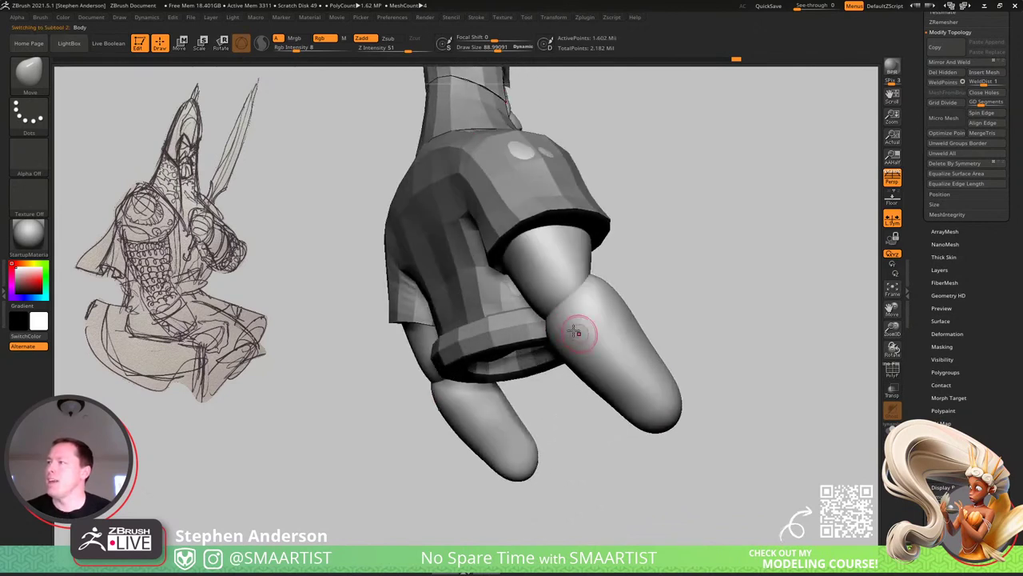
key("w")
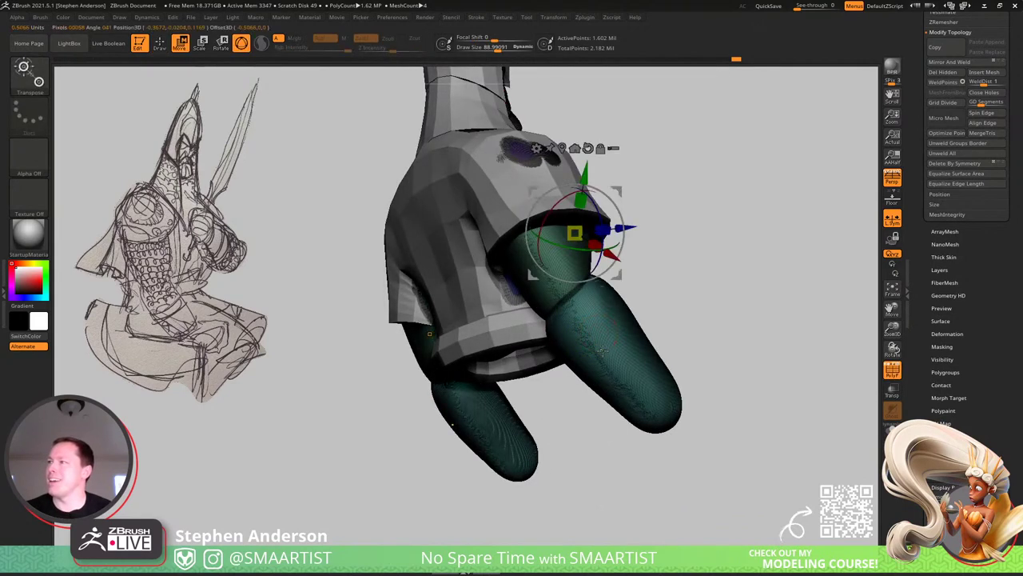
key("q")
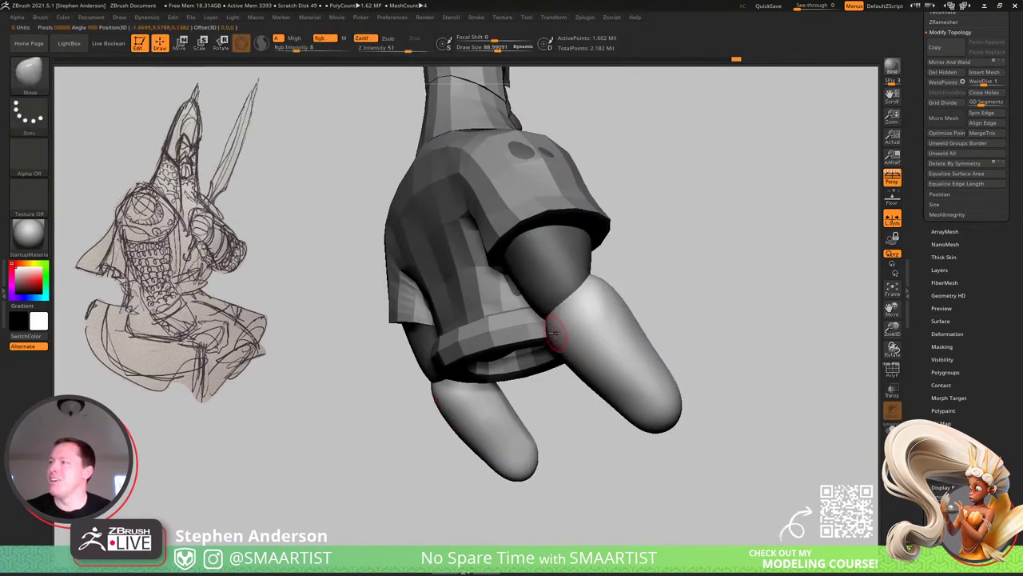
Reshape the unmasked forearms around the elbows with the Move brush enlarged to a draw size of about 336.
key("s")
left_click_drag(565, 331, 565, 331)
mouse_move(564, 331)
right_mouse_down()
mouse_move(569, 304)
mouse_move(588, 289)
right_mouse_up()
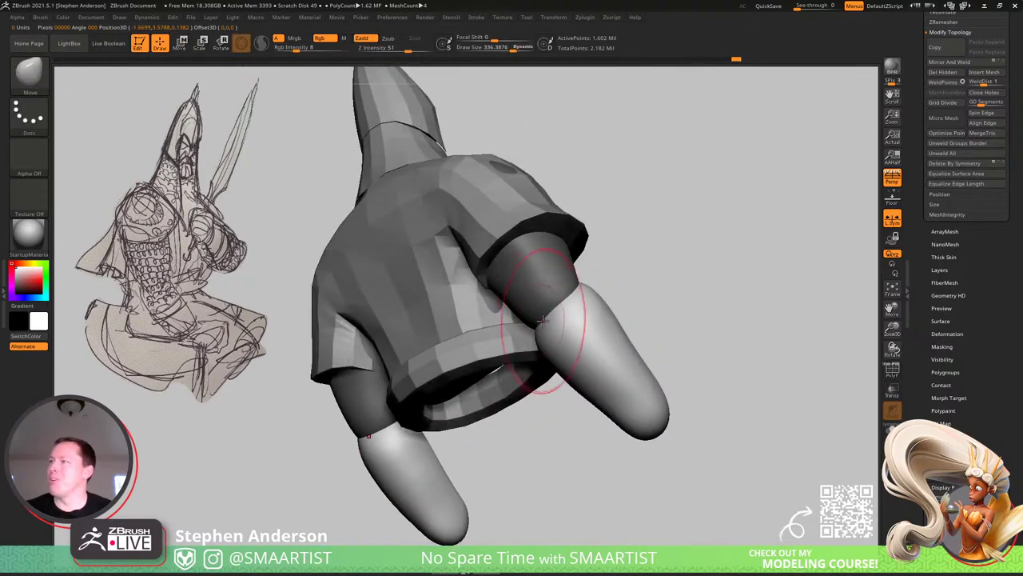
left_click_drag(542, 317, 531, 314)
right_click_drag(552, 298, 588, 269)
mouse_move(587, 269)
left_mouse_down()
mouse_move(592, 256)
mouse_move(582, 368)
left_mouse_up()
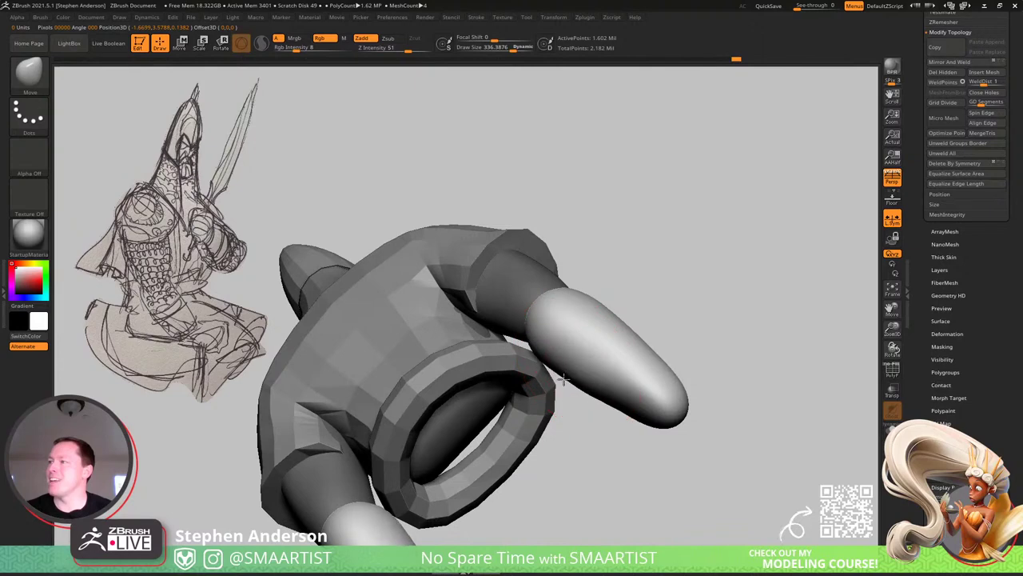
mouse_move(548, 302)
right_mouse_down()
mouse_move(630, 340)
mouse_move(655, 281)
right_mouse_up()
mouse_move(655, 280)
left_mouse_down()
mouse_move(617, 283)
mouse_move(674, 251)
left_mouse_up()
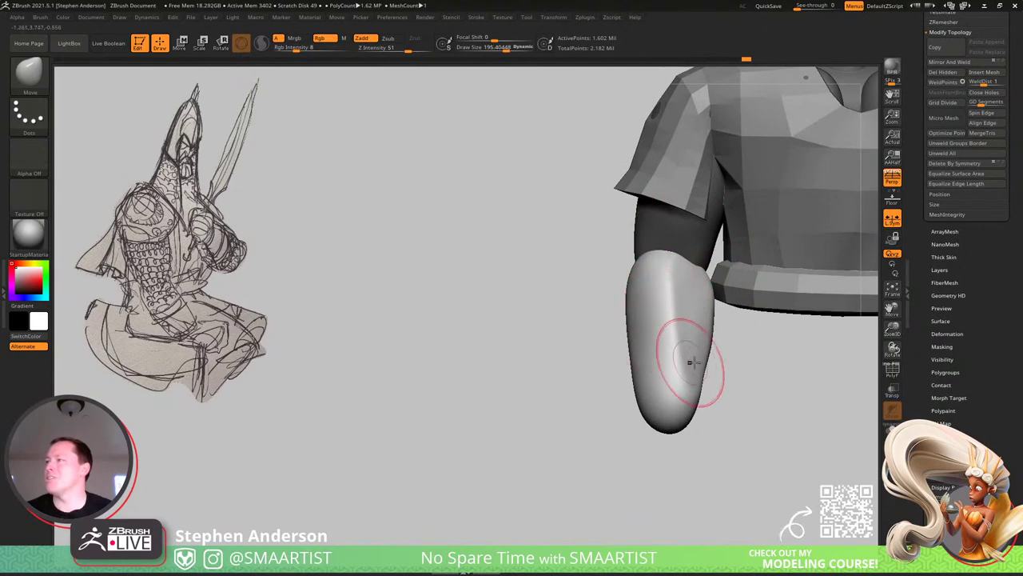
Build up volume along the front of the forearms with the Clay brush and smooth the result.
key("b")
key("c")
key("l")
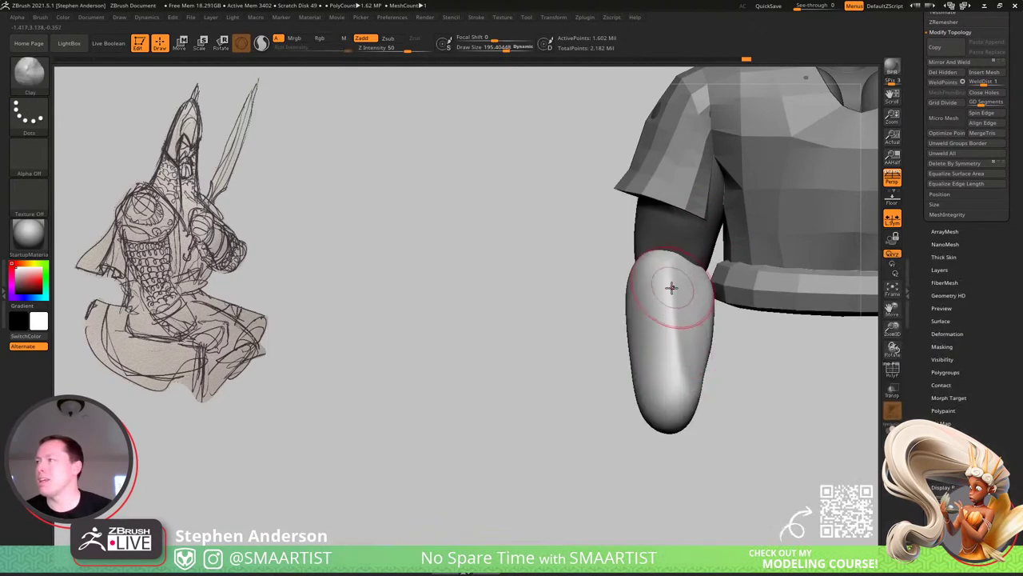
left_click_drag(674, 357, 667, 281)
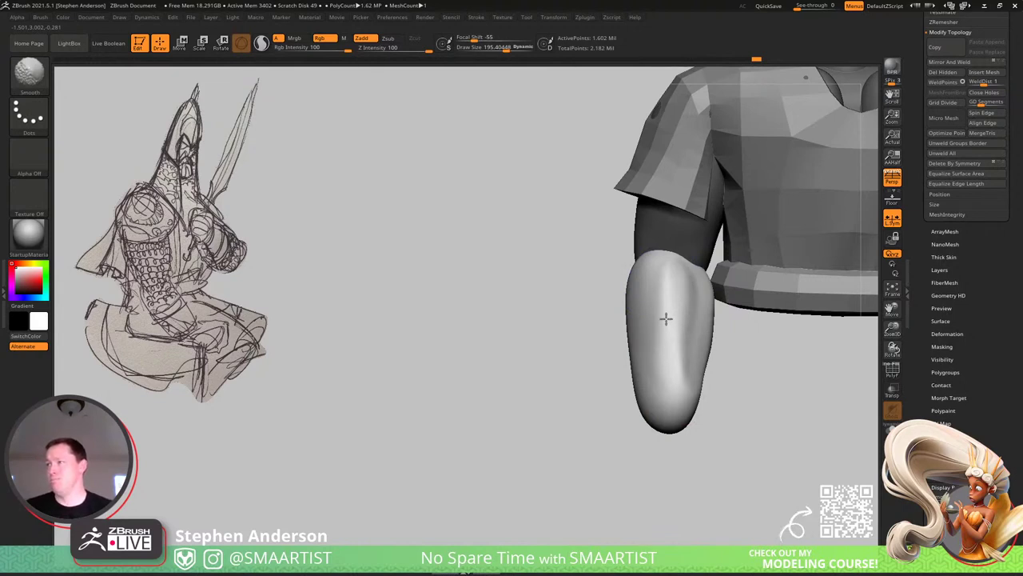
left_click_drag(663, 331, 663, 295, "shift")
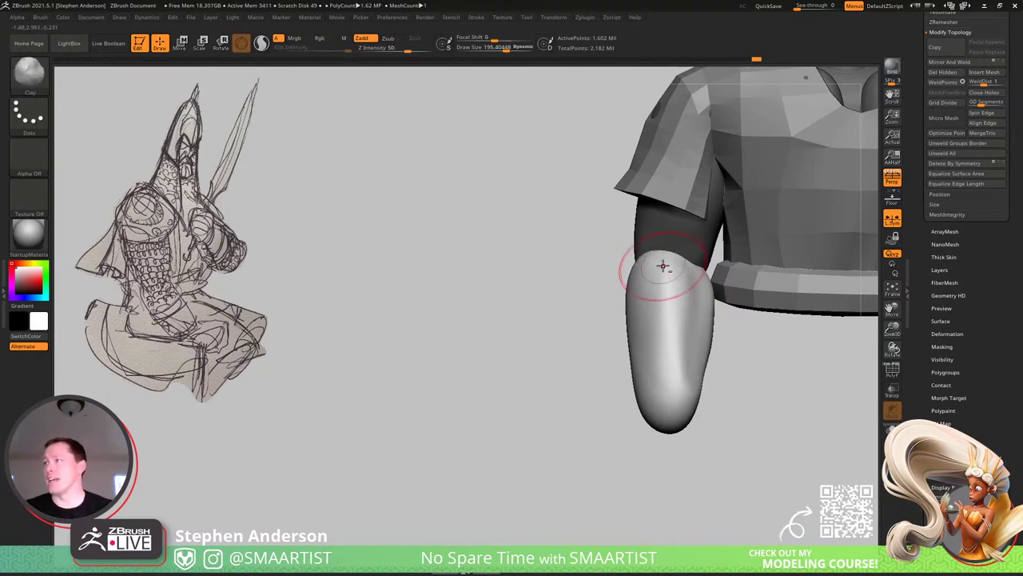
Clear the mask and smooth the upper arms and forearms around the elbow area.
mouse_move(663, 265)
right_mouse_down("alt")
mouse_move(639, 364)
mouse_move(552, 344)
right_mouse_up("alt")
left_click_drag(478, 370, 512, 392, "ctrl")
mouse_move(560, 344)
right_mouse_down()
mouse_move(648, 315)
mouse_move(636, 330)
right_mouse_up()
key("shift")
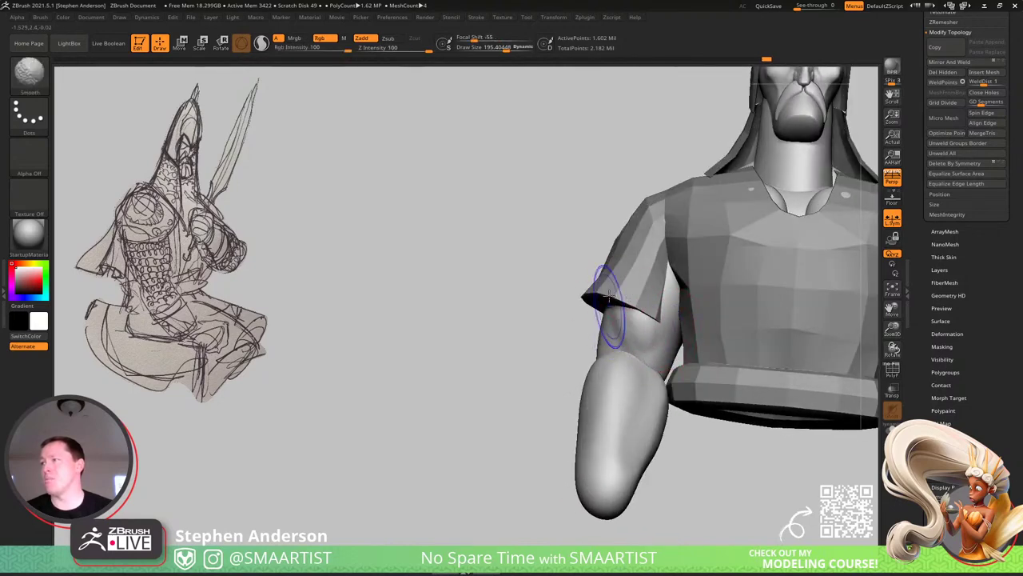
left_click_drag(637, 331, 638, 345, "shift")
mouse_move(638, 346)
right_mouse_down()
mouse_move(639, 357)
mouse_move(679, 372)
mouse_move(676, 320)
mouse_move(591, 319)
mouse_move(654, 407)
right_mouse_up()
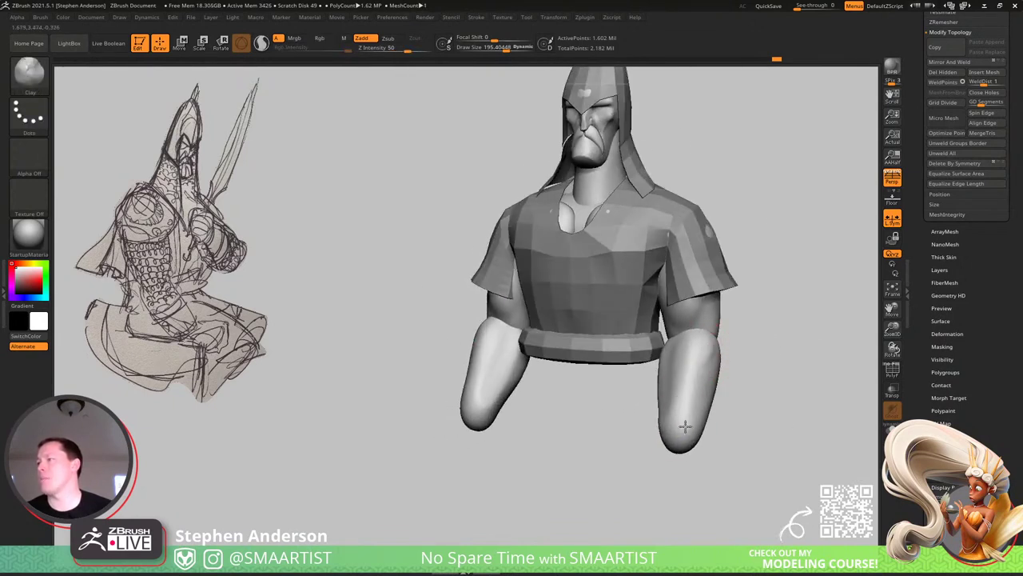
key("shift")
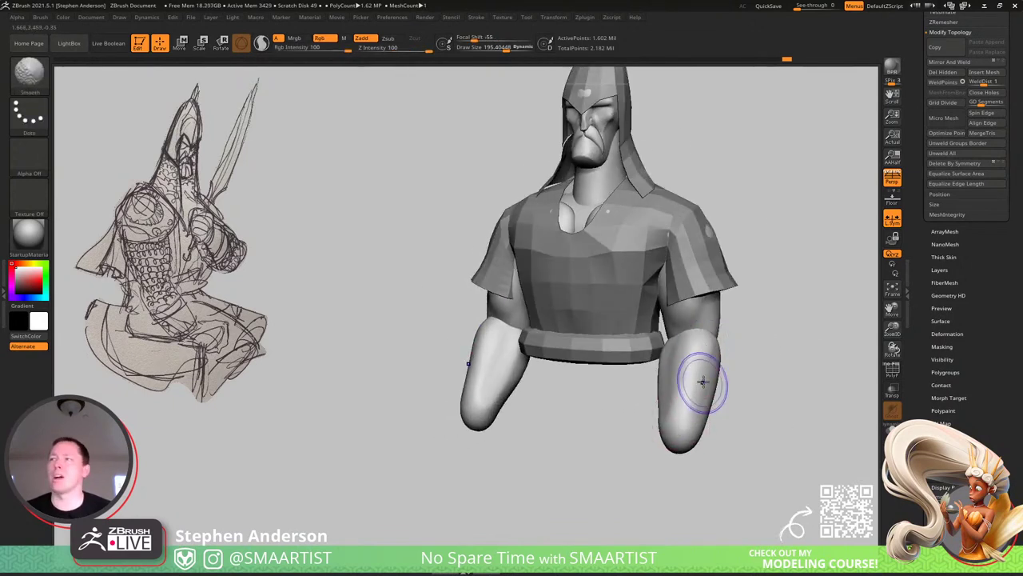
mouse_move(703, 376)
right_mouse_down()
mouse_move(720, 345)
mouse_move(738, 355)
mouse_move(666, 379)
mouse_move(647, 411)
mouse_move(644, 320)
right_mouse_up()
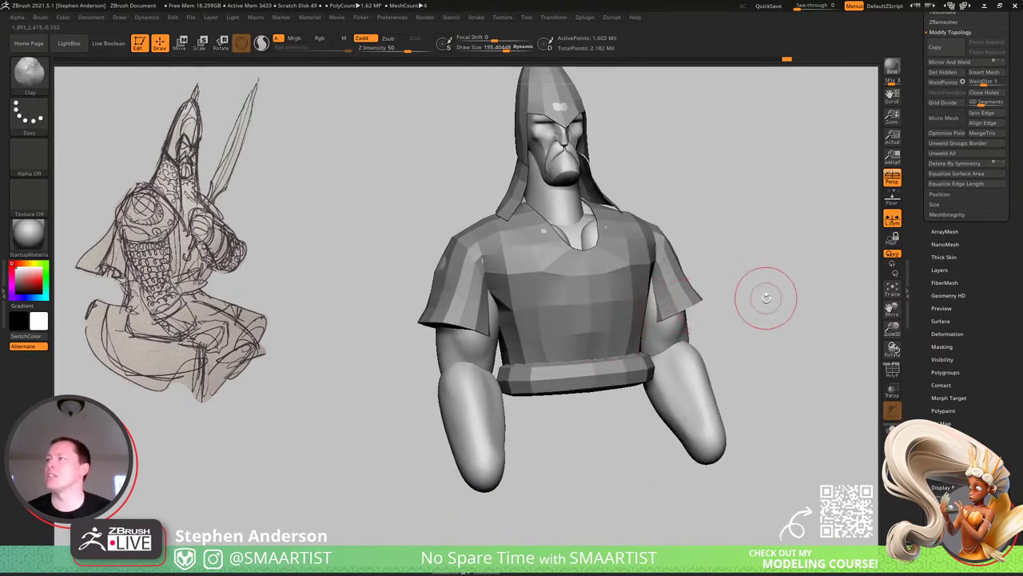
Isolate the upper arms and forearms, mask them, restore the full body, and invert the mask to leave only the arms editable.
key("w")
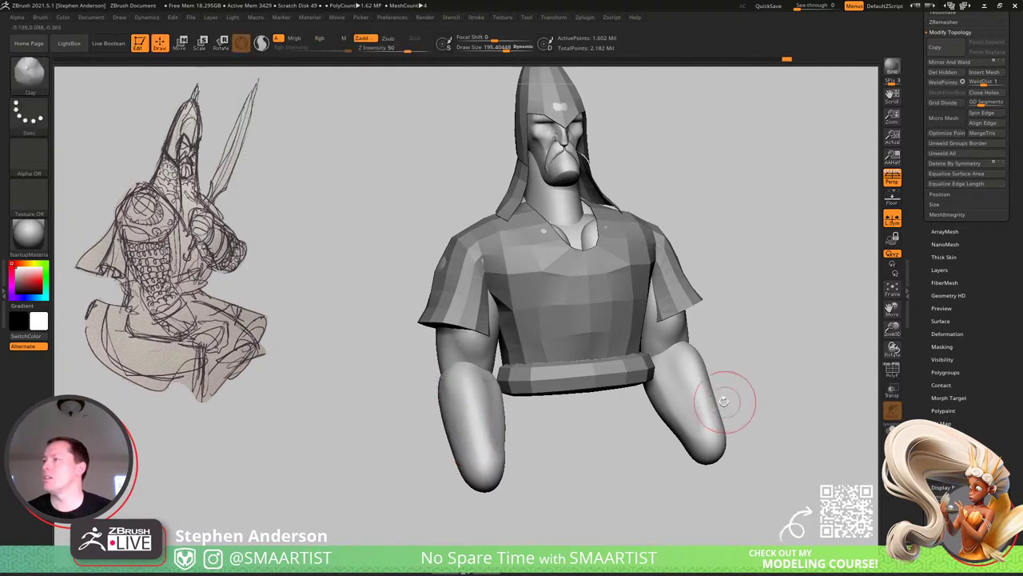
left_click(470, 400, "ctrl+shift")
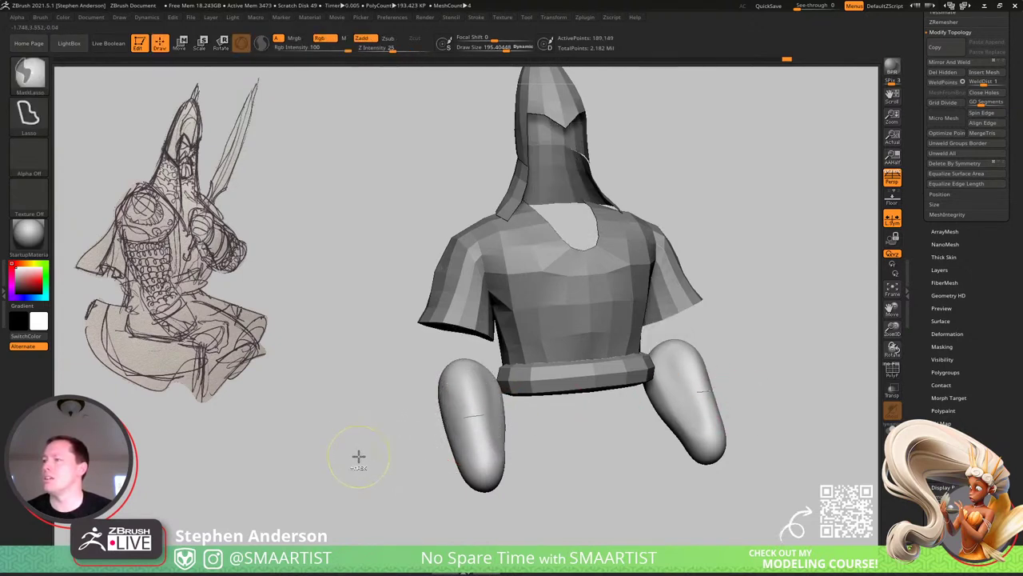
left_click(428, 429, "ctrl+shift")
mouse_move(436, 427)
left_mouse_down("ctrl+alt+shift")
mouse_move(342, 390)
mouse_move(349, 425)
left_mouse_up("ctrl+alt+shift")
left_click_drag(320, 457, 435, 514, "ctrl+shift")
key("ctrl+shift+a")
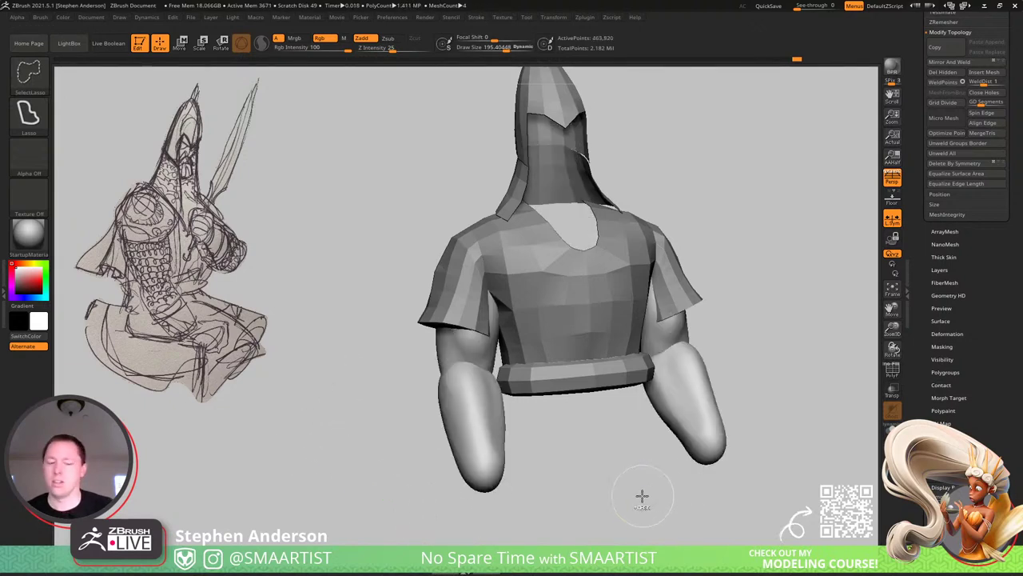
key("ctrl+a")
left_click(613, 511, "ctrl+shift")
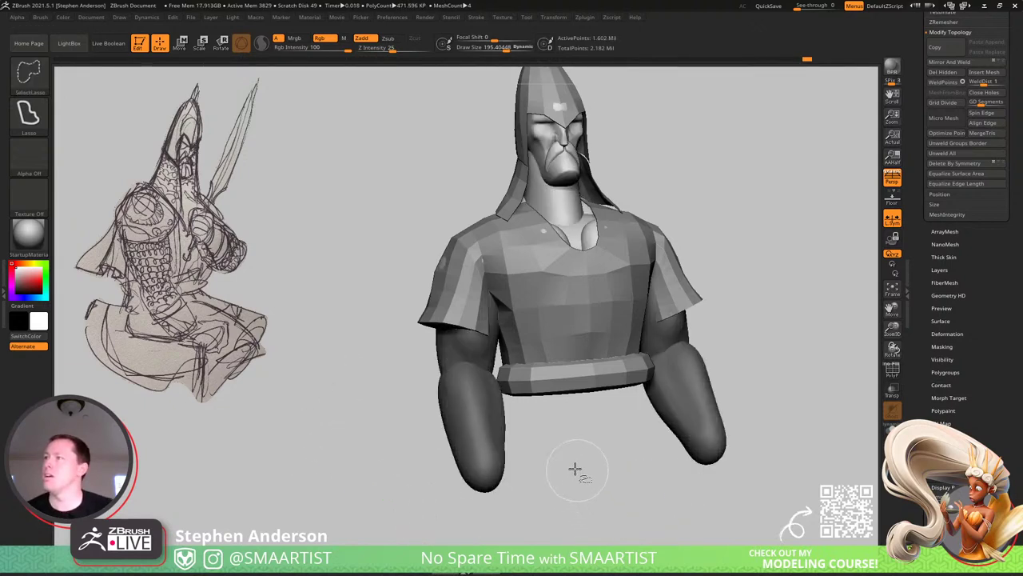
right_click_drag(581, 374, 554, 376, "shift")
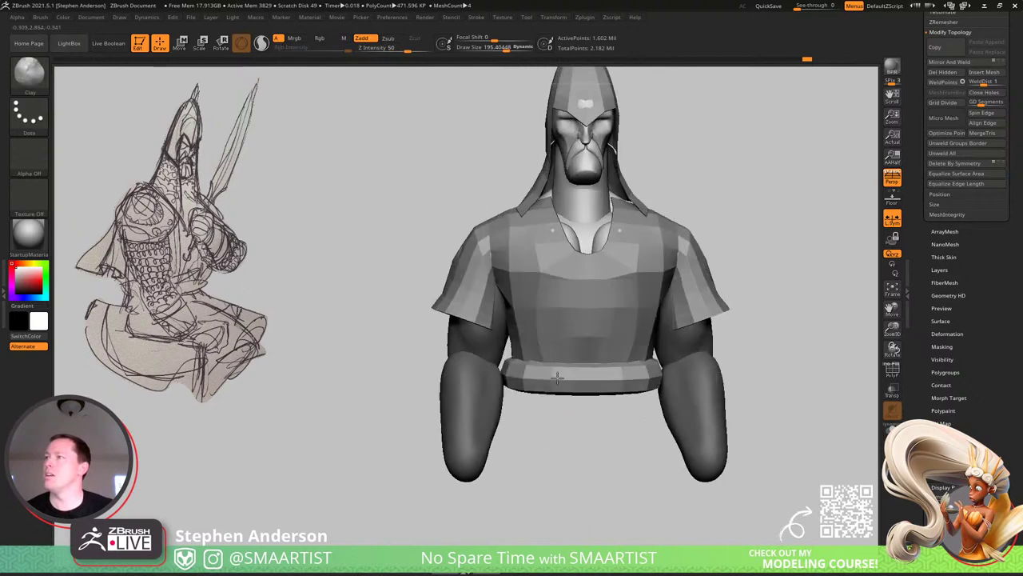
left_click(549, 472, "ctrl")
Solo the Body, rotate both unmasked arms outward from the shoulders, and clear the mask.
left_click(892, 411)
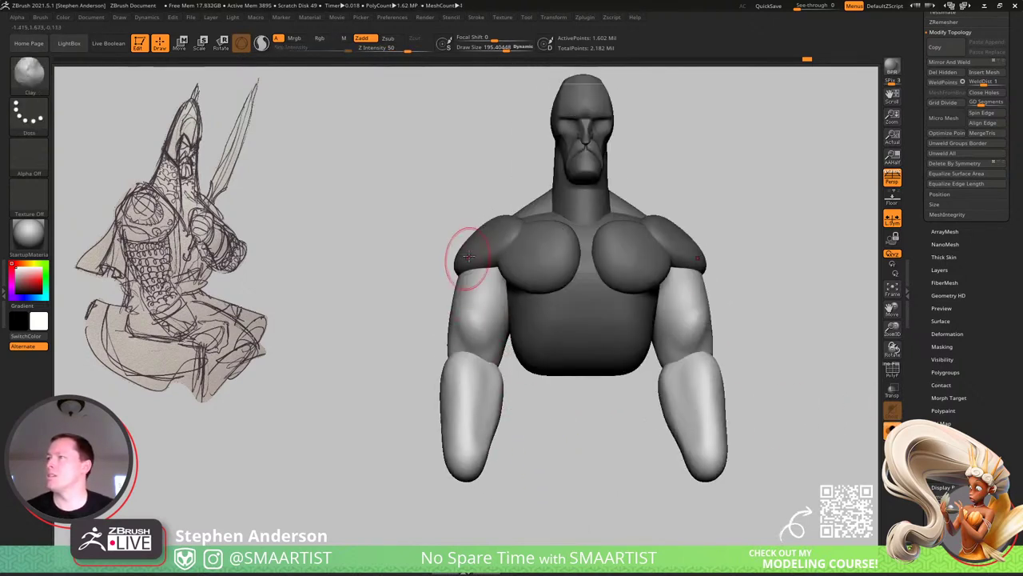
key("w")
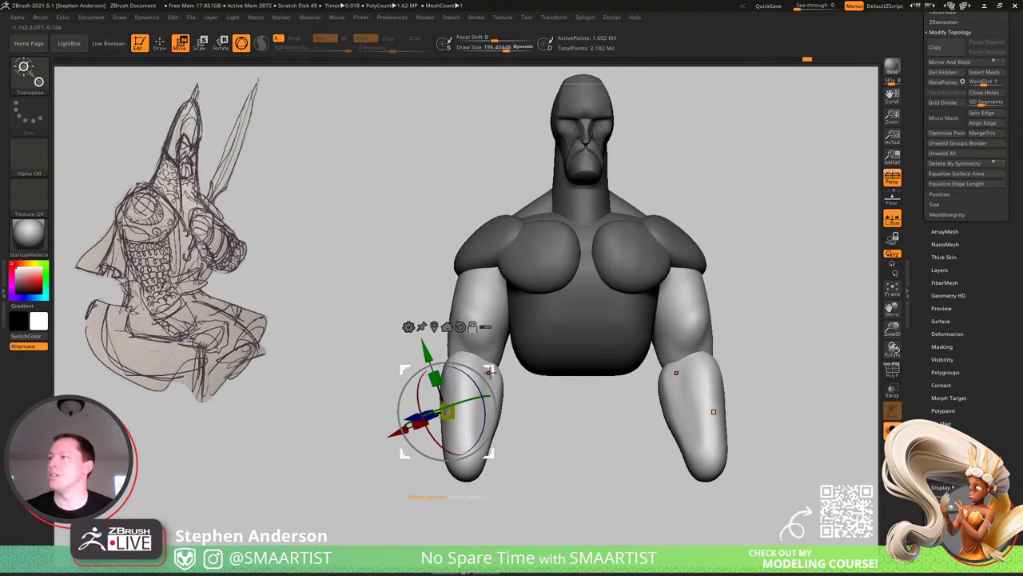
mouse_move(489, 372)
left_mouse_down("alt")
mouse_move(528, 244)
mouse_move(541, 225)
mouse_move(547, 236)
mouse_move(534, 227)
mouse_move(542, 222)
mouse_move(531, 240)
left_mouse_up("alt")
key("q")
key("ctrl")
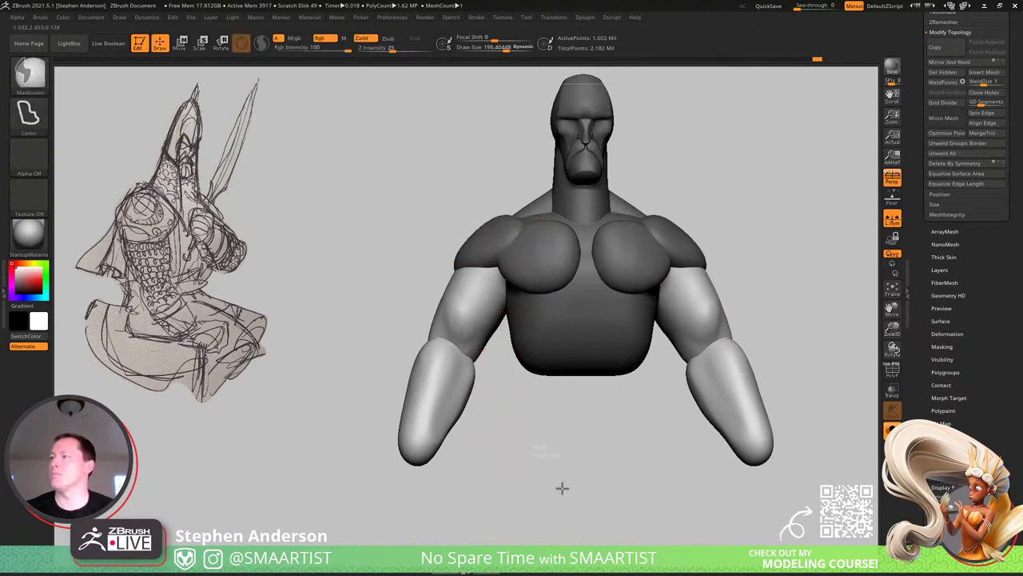
left_click_drag(562, 488, 569, 490, "ctrl")
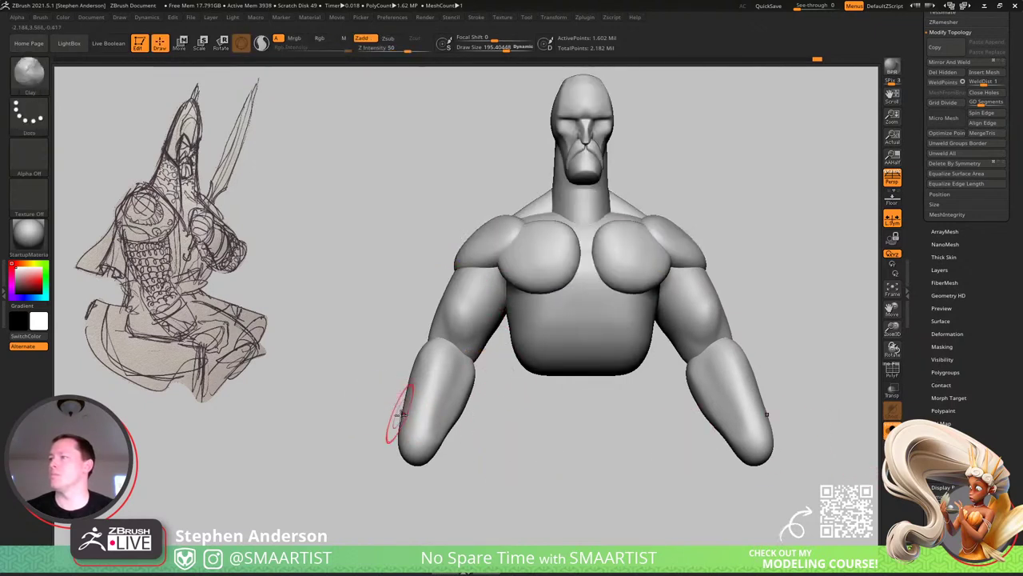
Mask all but the forearms, rotate them slightly outward at the elbows, then clear the mask and show all subtools again.
key("w")
left_click(452, 366, "ctrl")
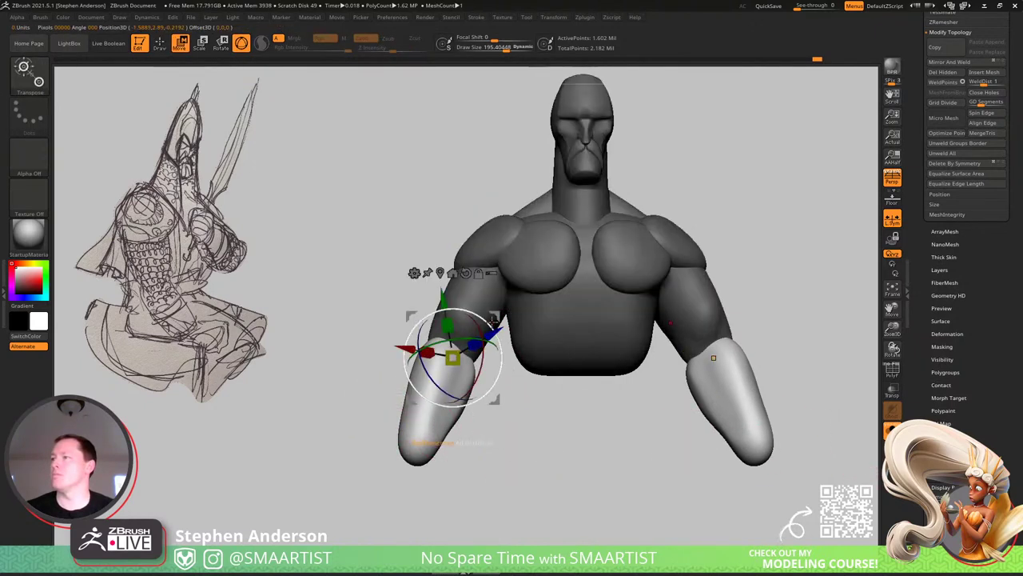
left_click_drag(482, 320, 491, 315)
key("q")
left_click_drag(601, 451, 652, 494, "ctrl")
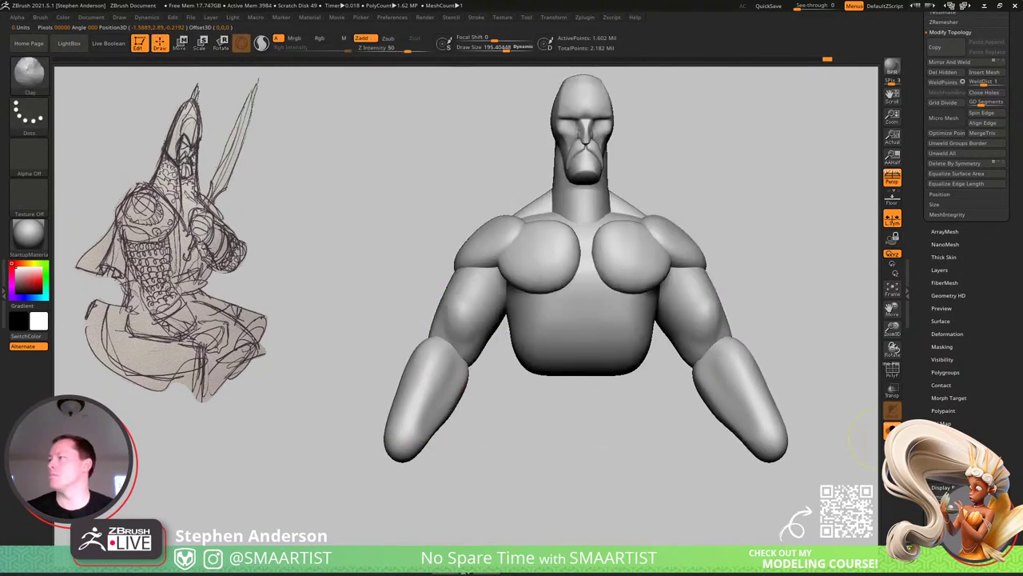
left_click(892, 431)
mouse_move(808, 421)
left_mouse_down("alt")
mouse_move(639, 337)
mouse_move(509, 343)
mouse_move(524, 342)
mouse_move(534, 323)
mouse_move(528, 340)
mouse_move(488, 336)
mouse_move(470, 319)
mouse_move(576, 294)
mouse_move(467, 314)
left_mouse_up("alt")
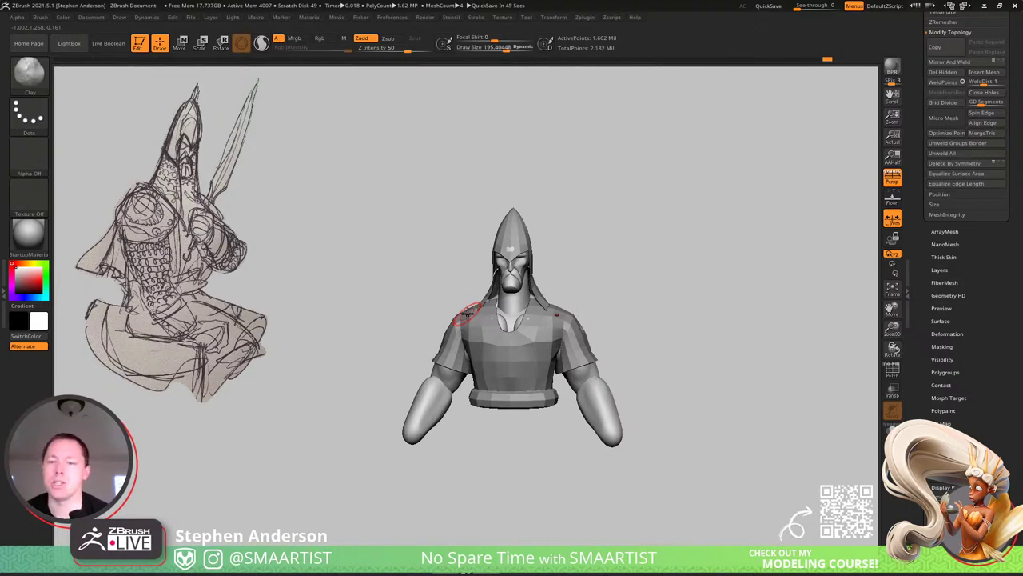
Inspect the loaded concept sketch texture and the Spotlight options for it.
left_click(502, 18)
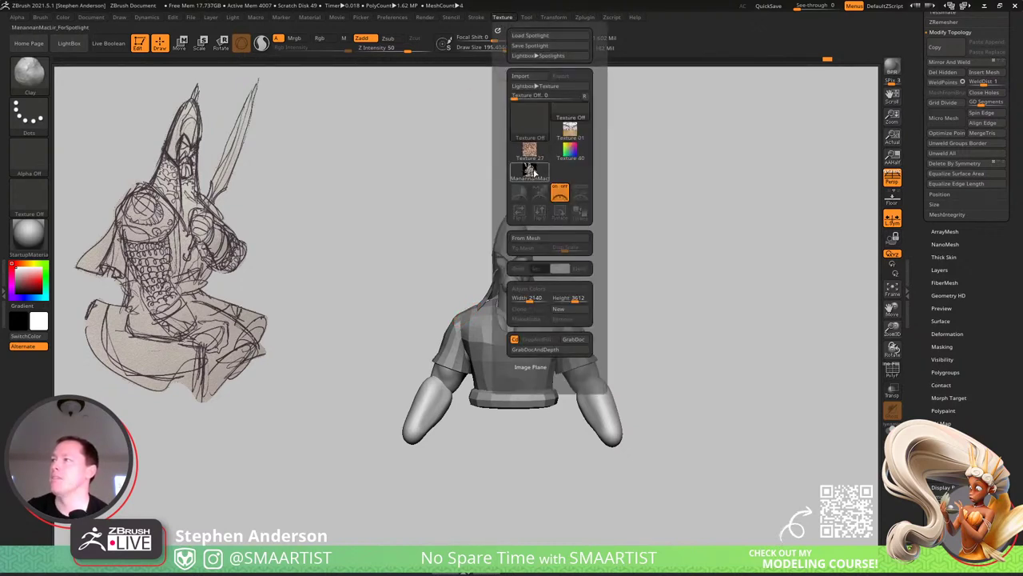
mouse_move(529, 171)
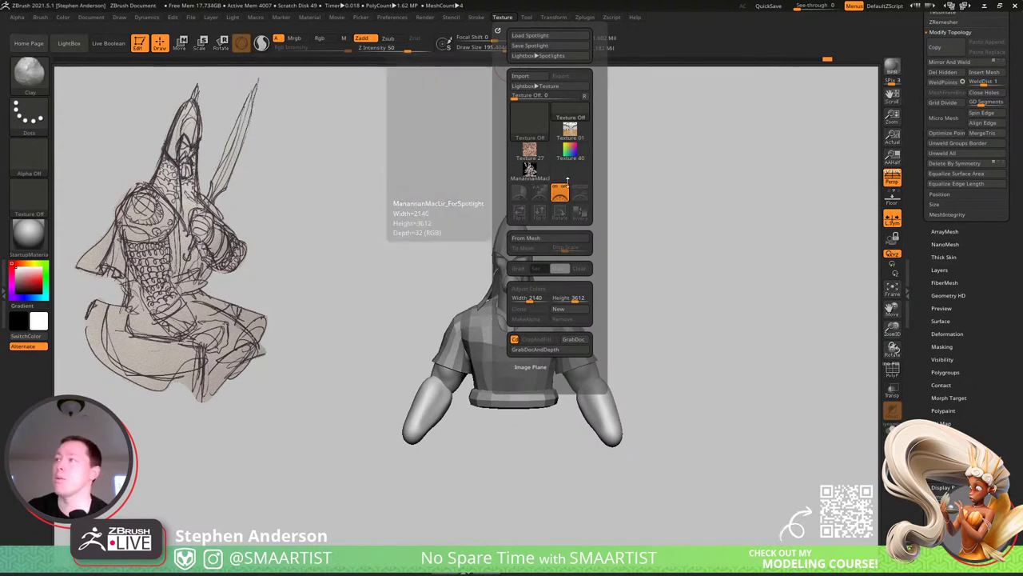
left_click(586, 193)
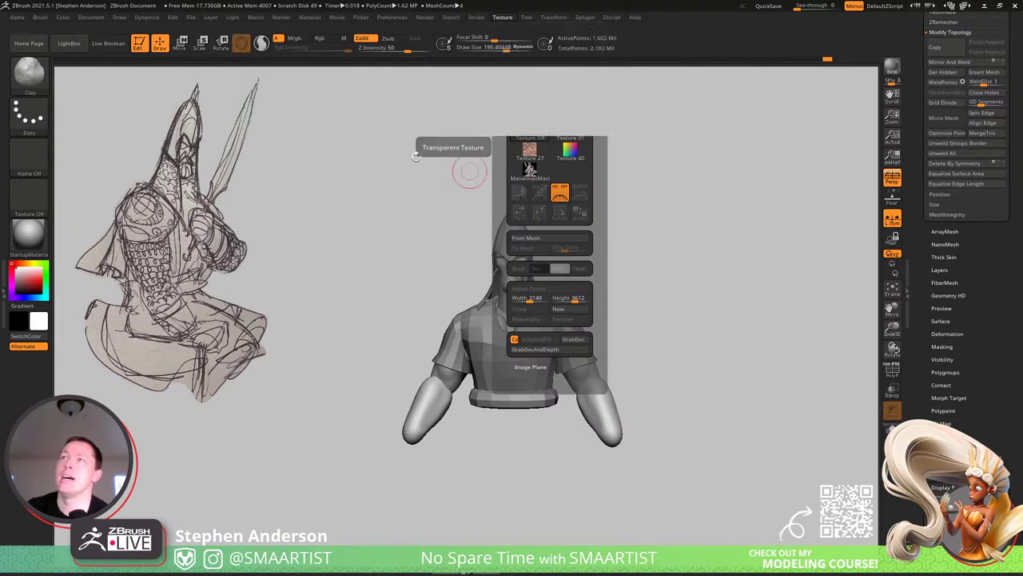
left_click(40, 17)
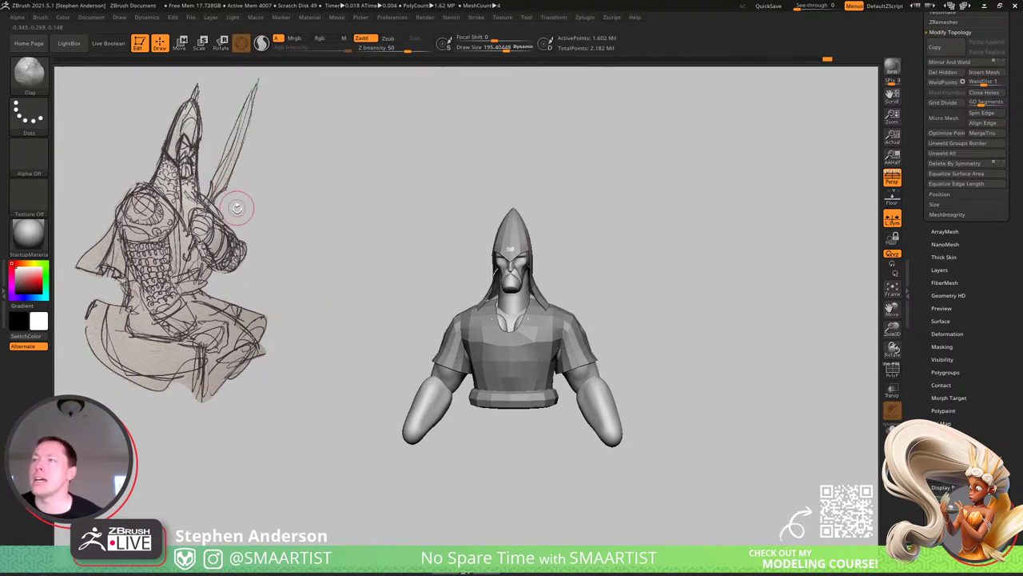
Select the HelmetSkirt subtool over the knight's shoulder after checking the bust from a three-quarter view.
mouse_move(540, 312)
right_mouse_down()
mouse_move(567, 318)
mouse_move(568, 293)
mouse_move(561, 316)
right_mouse_up()
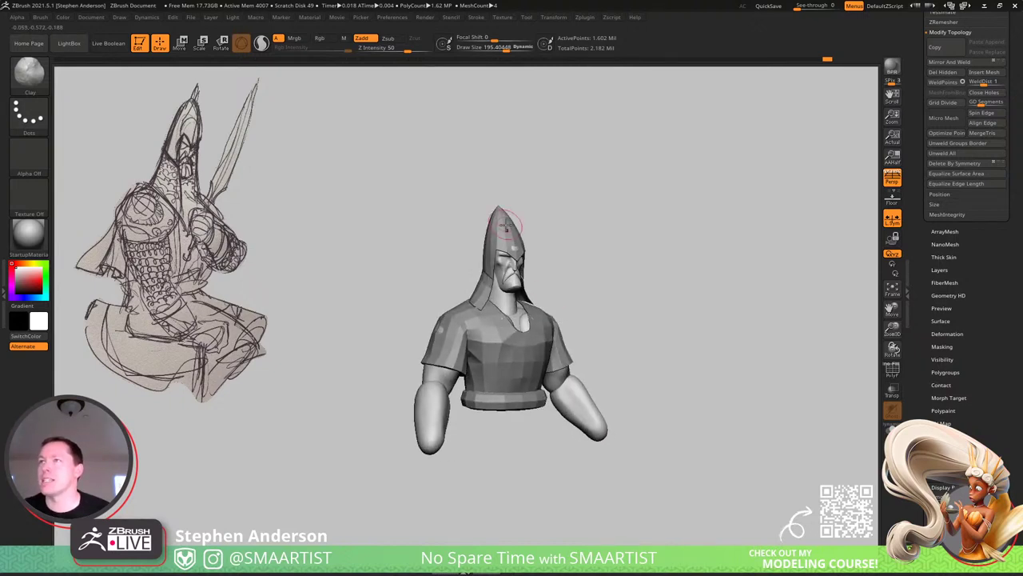
right_click_drag(520, 241, 500, 284, "ctrl")
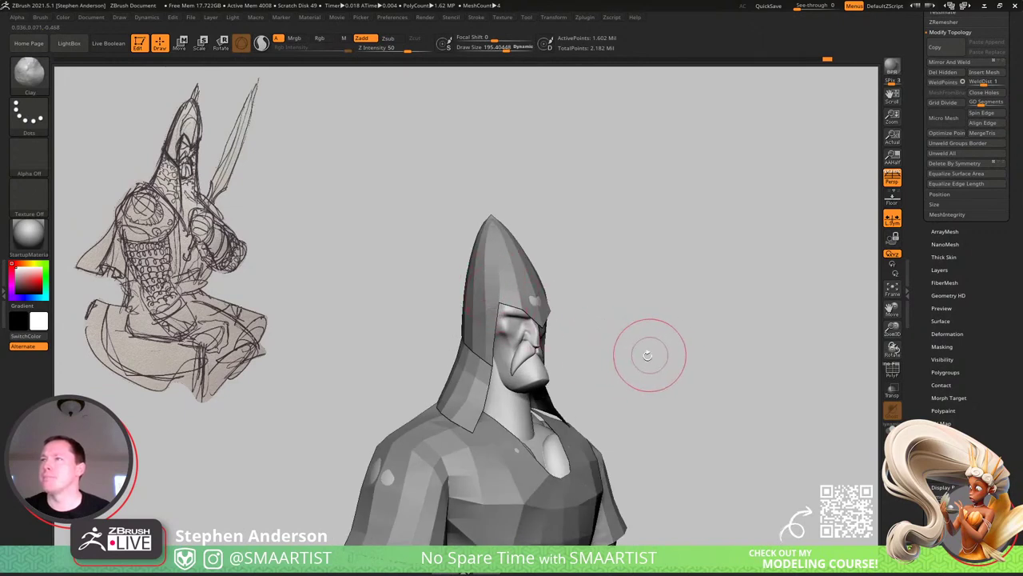
mouse_move(644, 350)
right_mouse_down("alt")
mouse_move(644, 246)
mouse_move(630, 237)
right_mouse_up("alt")
right_click_drag(489, 197, 478, 204)
right_click_drag(589, 226, 585, 232)
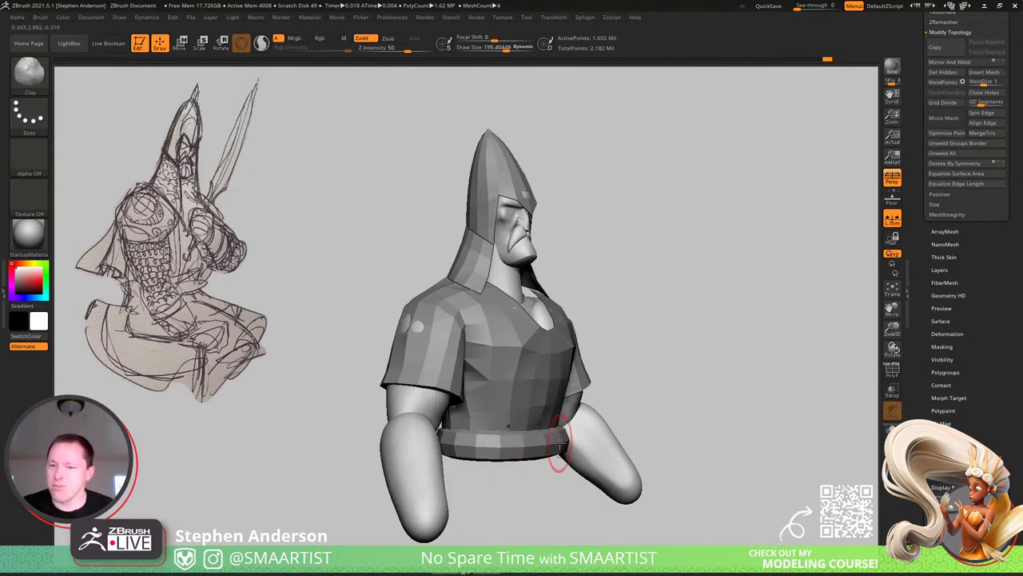
mouse_move(525, 277)
right_mouse_down()
mouse_move(460, 275)
mouse_move(526, 269)
mouse_move(511, 267)
mouse_move(503, 320)
right_mouse_up()
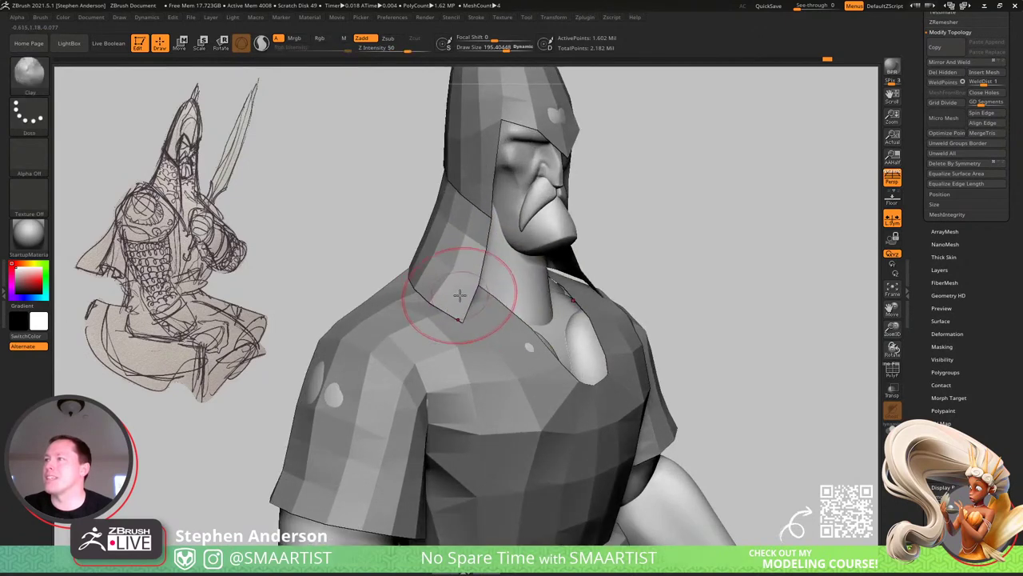
mouse_move(472, 286)
right_mouse_down()
mouse_move(442, 291)
mouse_move(470, 319)
right_mouse_up()
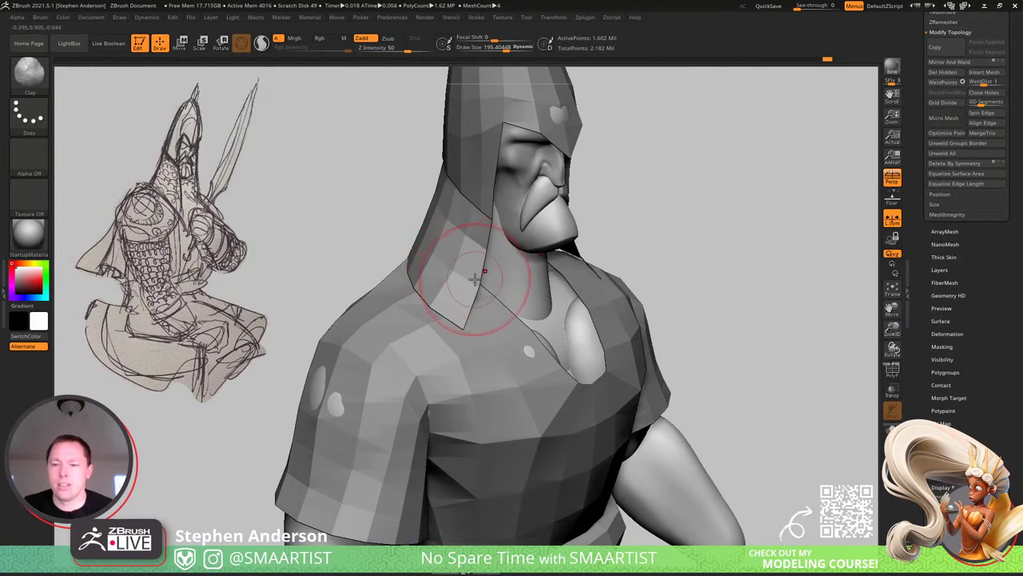
left_click(469, 256, "alt")
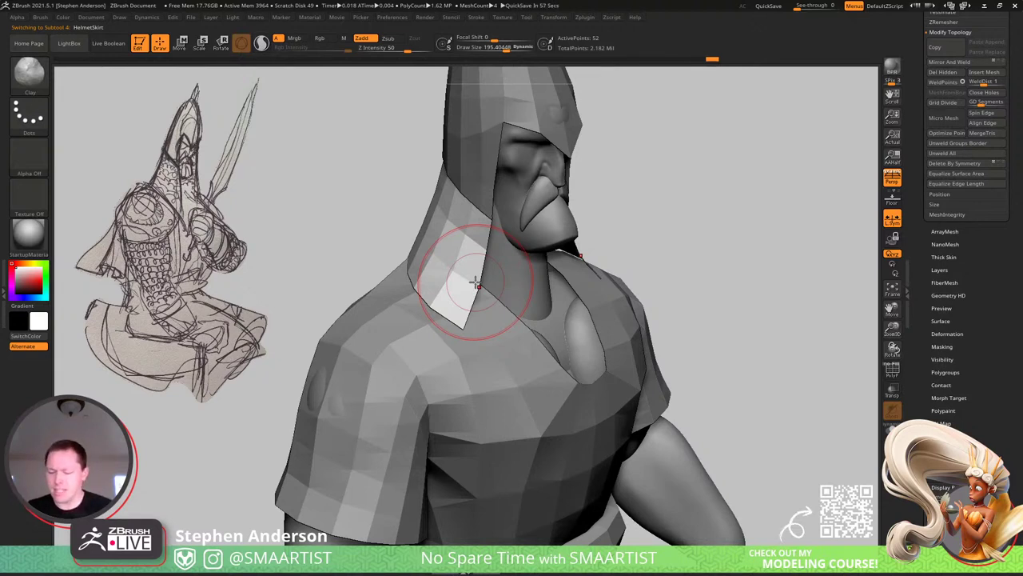
Reduce the brush draw size to about 110 on the Helmet, switch to the Move brush, and select the HelmetSkirt subtool again.
scroll(475, 283, "down", 2)
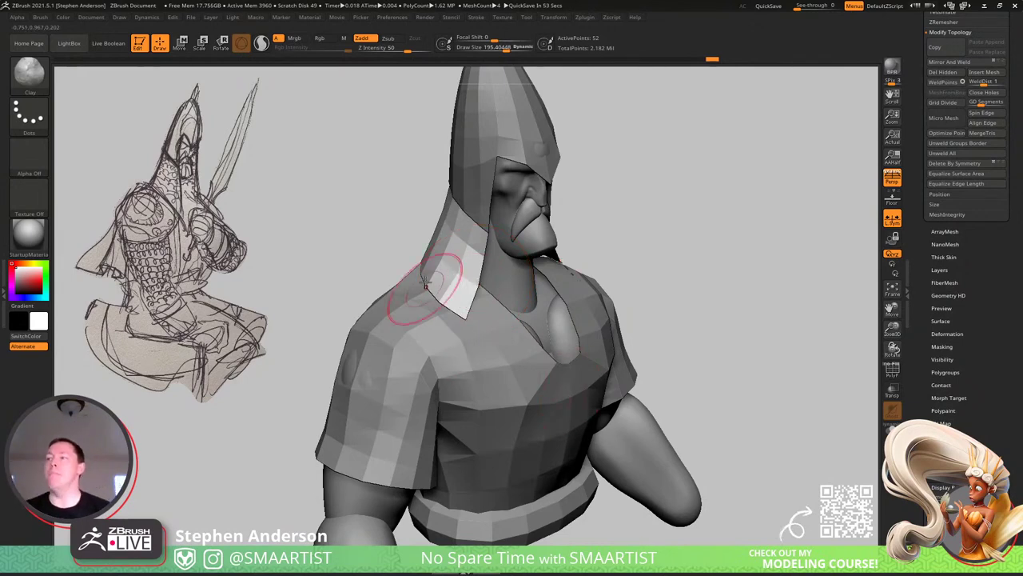
mouse_move(422, 286)
right_mouse_down()
mouse_move(464, 249)
mouse_move(456, 267)
mouse_move(456, 228)
right_mouse_up()
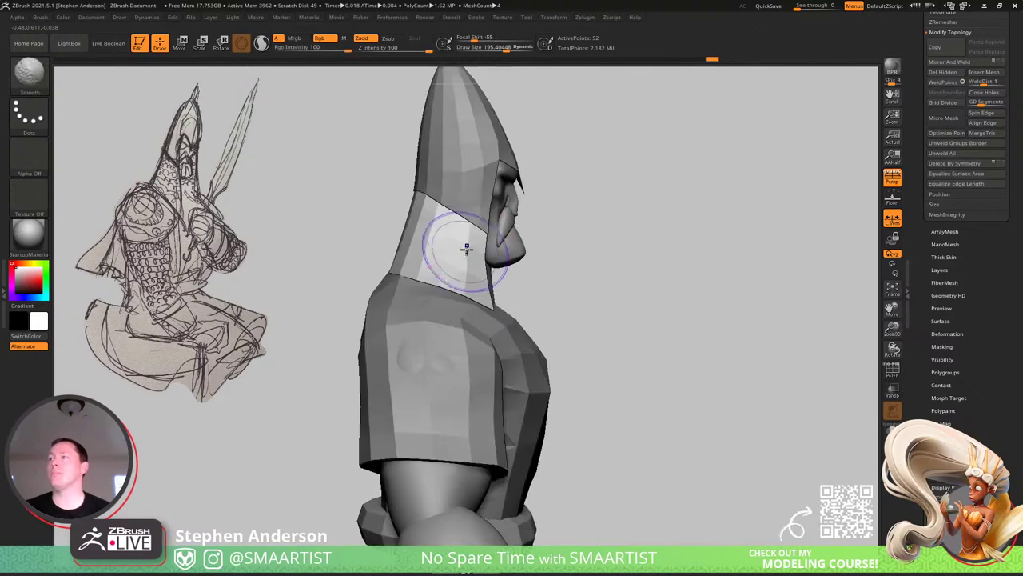
left_click(445, 195, "alt")
key("s")
left_click_drag(442, 204, 437, 203)
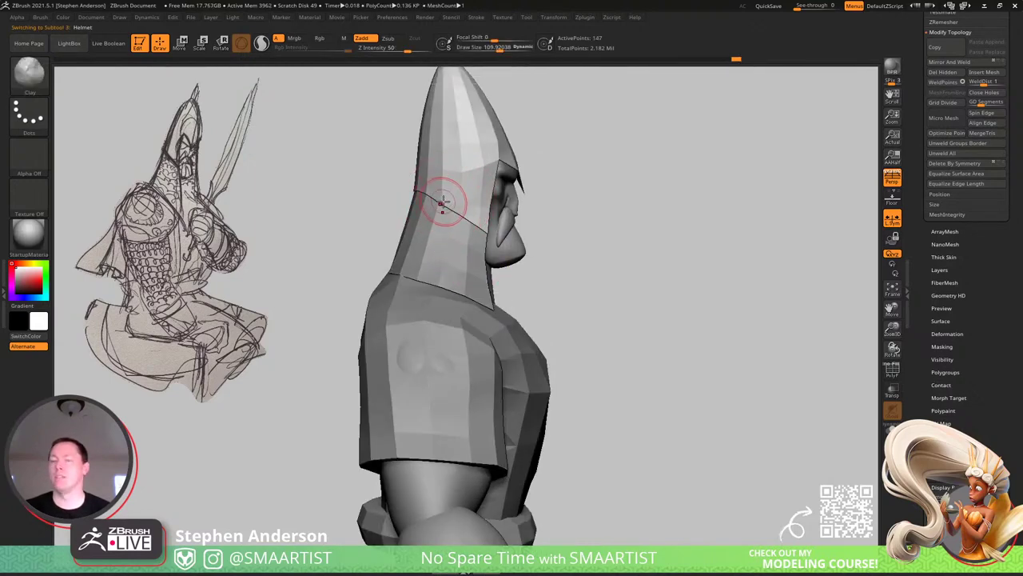
key("b")
key("m")
key("v")
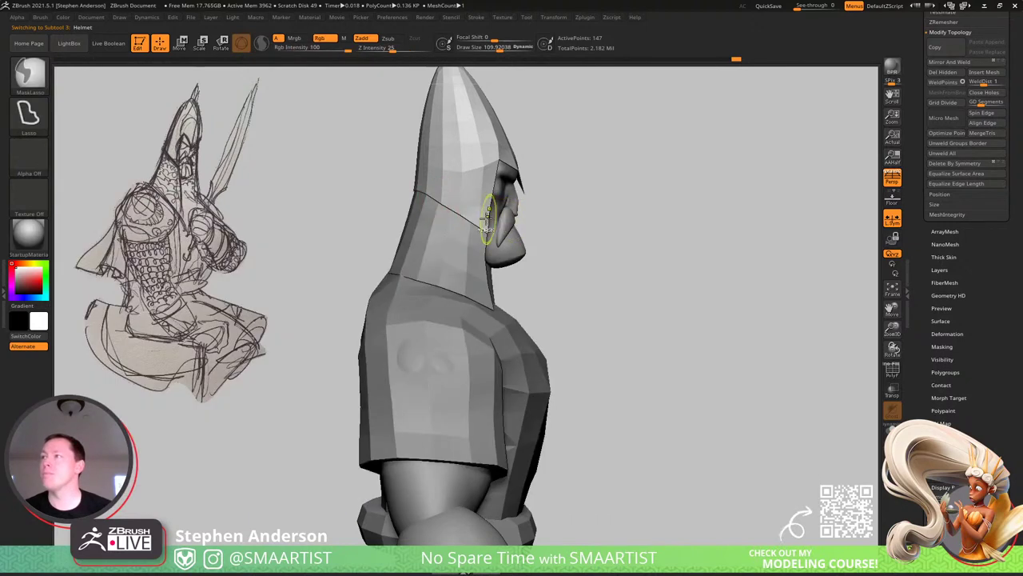
left_click(440, 213, "alt")
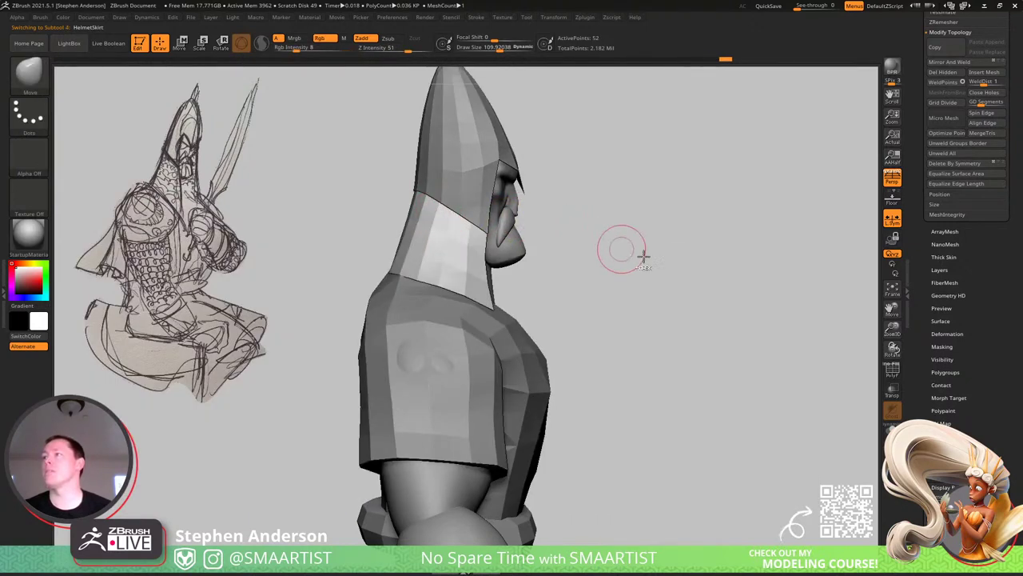
Select the BodyTunic subtool, show its polygroups in PolyFrame view, and hide the waist ring so only the shirt and sleeves show.
left_click_drag(643, 256, 529, 235)
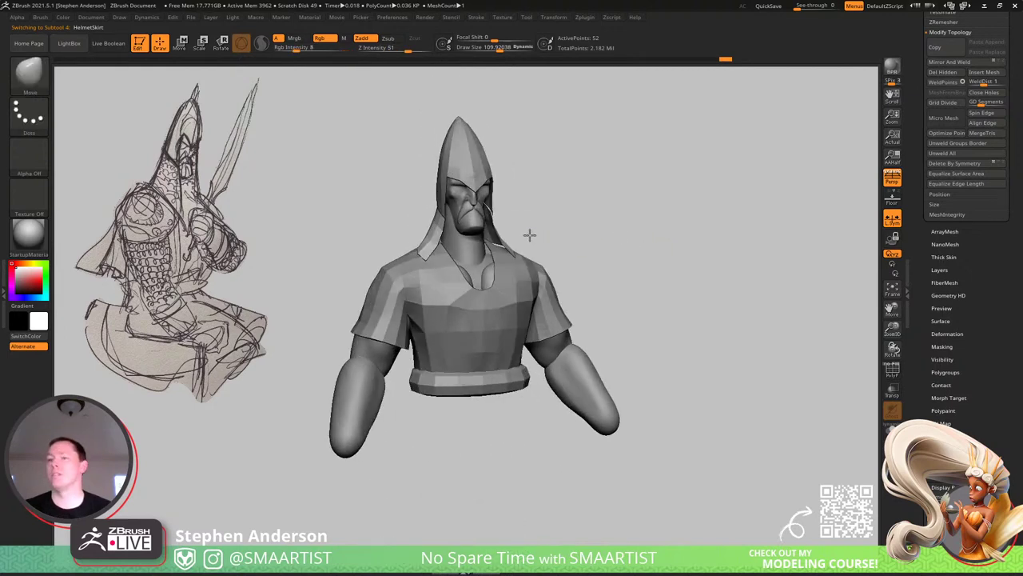
mouse_move(530, 234)
right_mouse_down()
mouse_move(578, 258)
mouse_move(597, 233)
right_mouse_up()
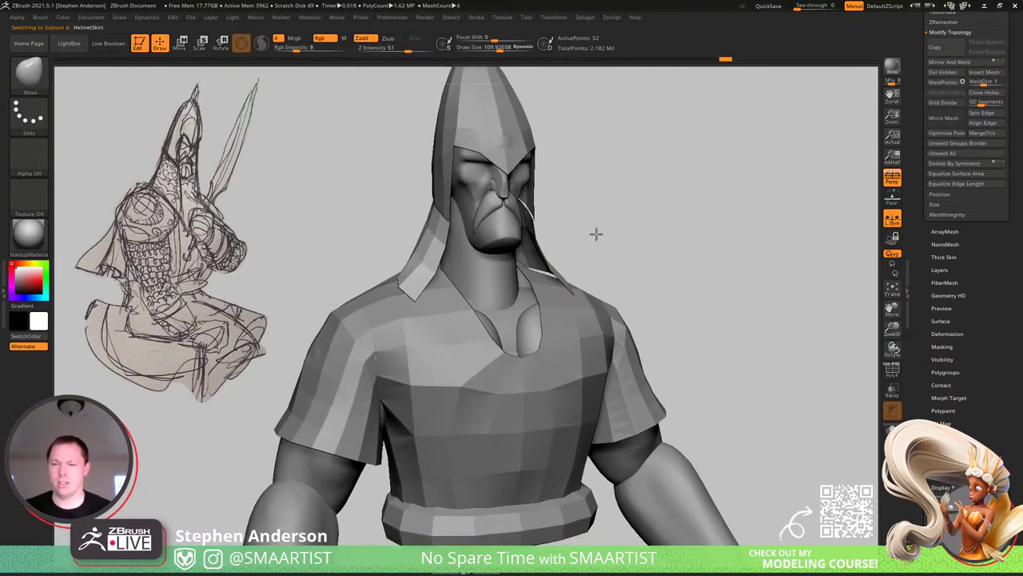
left_click_drag(595, 234, 595, 229)
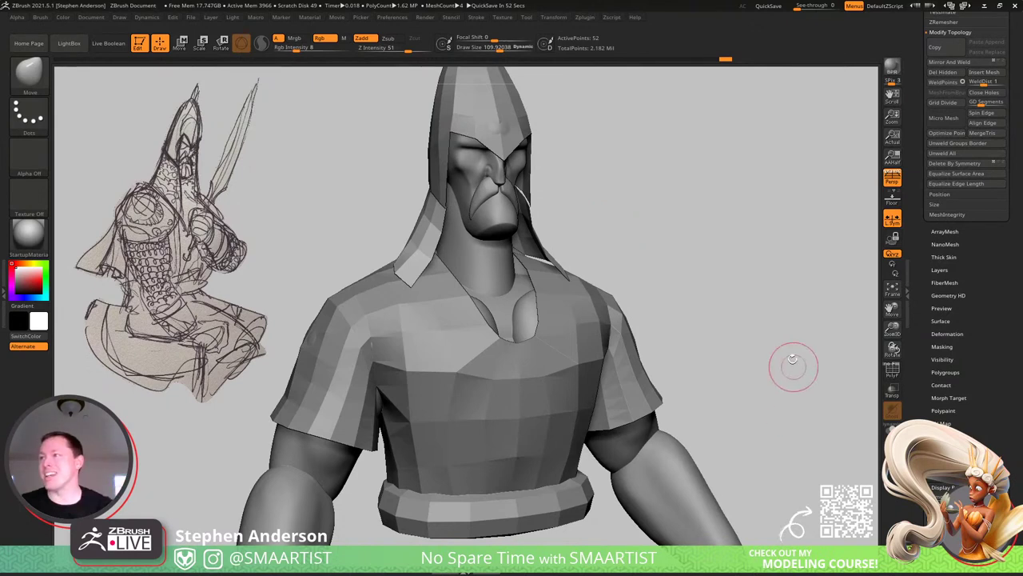
mouse_move(702, 341)
right_mouse_down("ctrl")
mouse_move(683, 319)
mouse_move(696, 341)
right_mouse_up("ctrl")
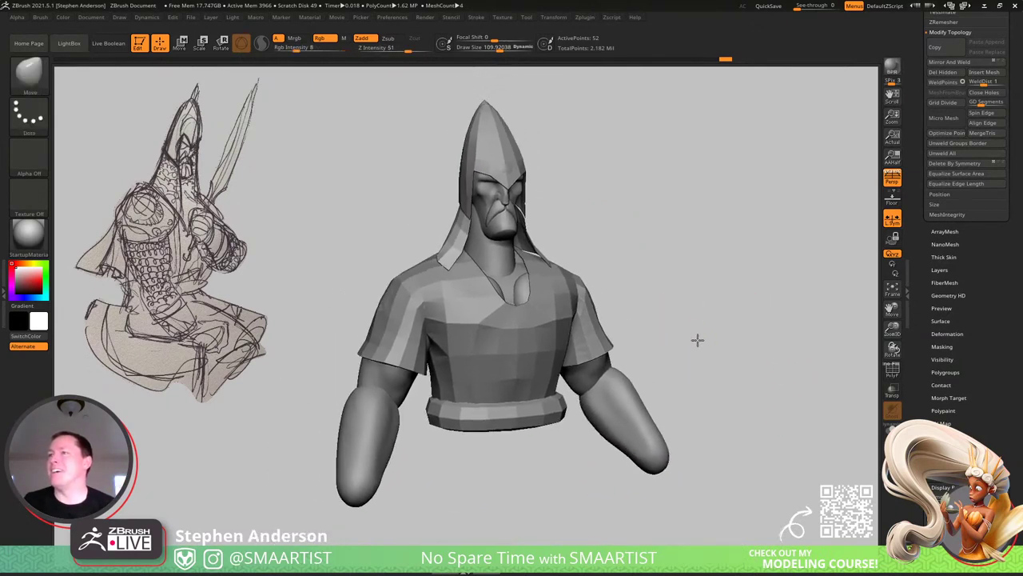
right_click_drag(519, 380, 525, 403)
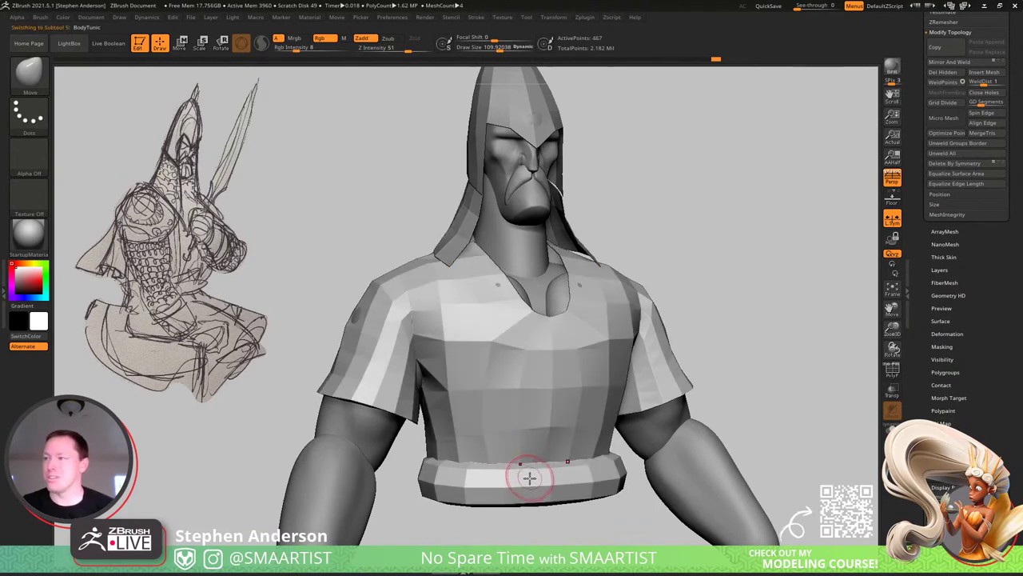
key("shift+f")
left_click(569, 484, "ctrl+shift")
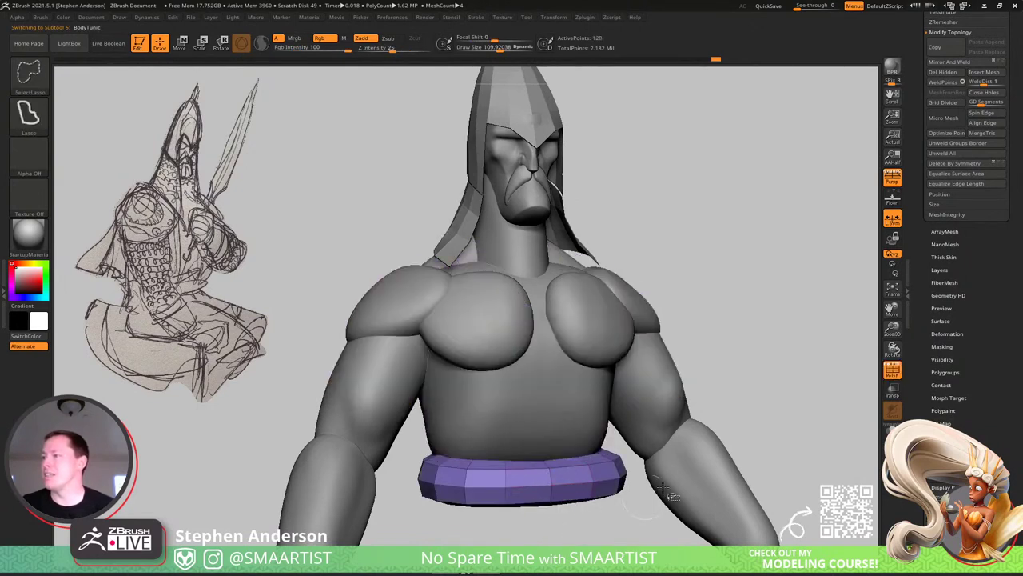
left_click_drag(764, 337, 775, 344, "ctrl+shift")
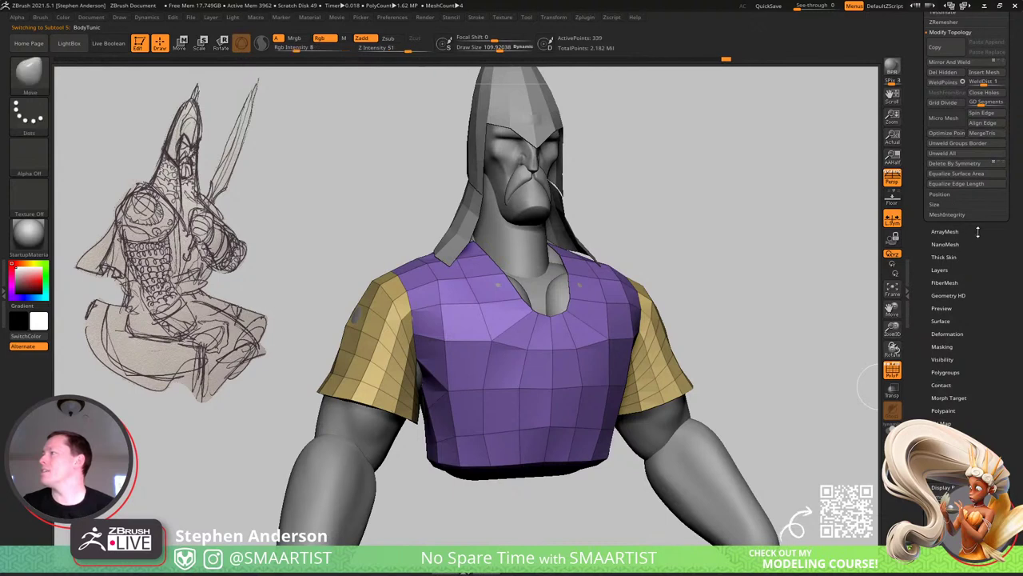
Split the hidden waist ring from BodyTunic into its own subtool and rename it Belt.
scroll(959, 271, "up", 5)
left_click(941, 183)
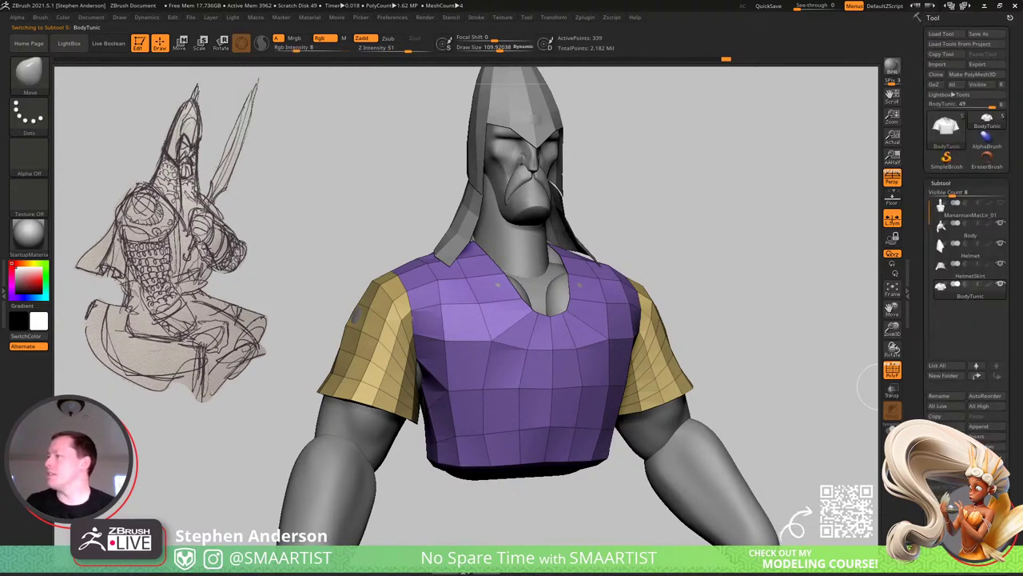
left_click(942, 477)
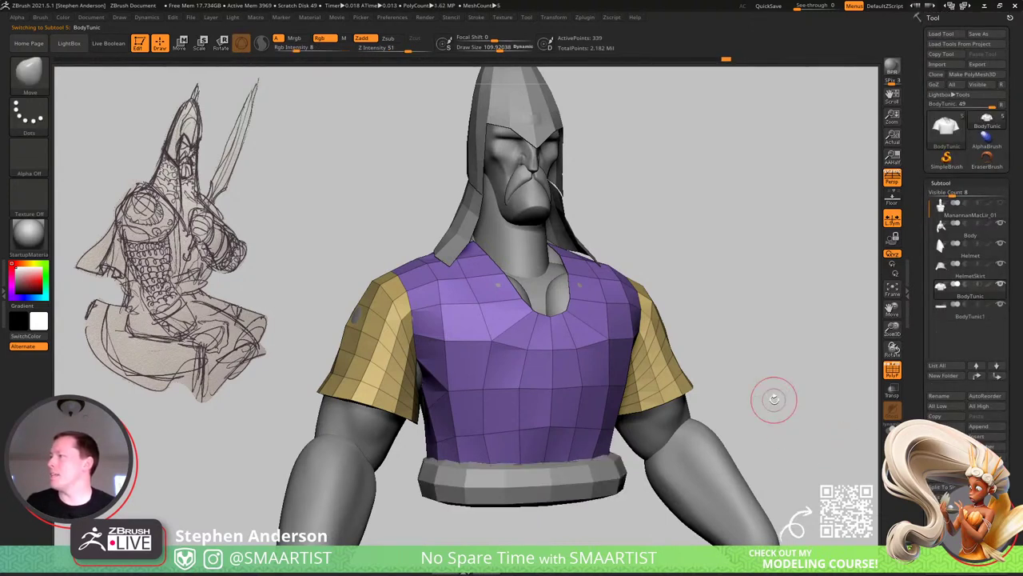
key("alt+Down")
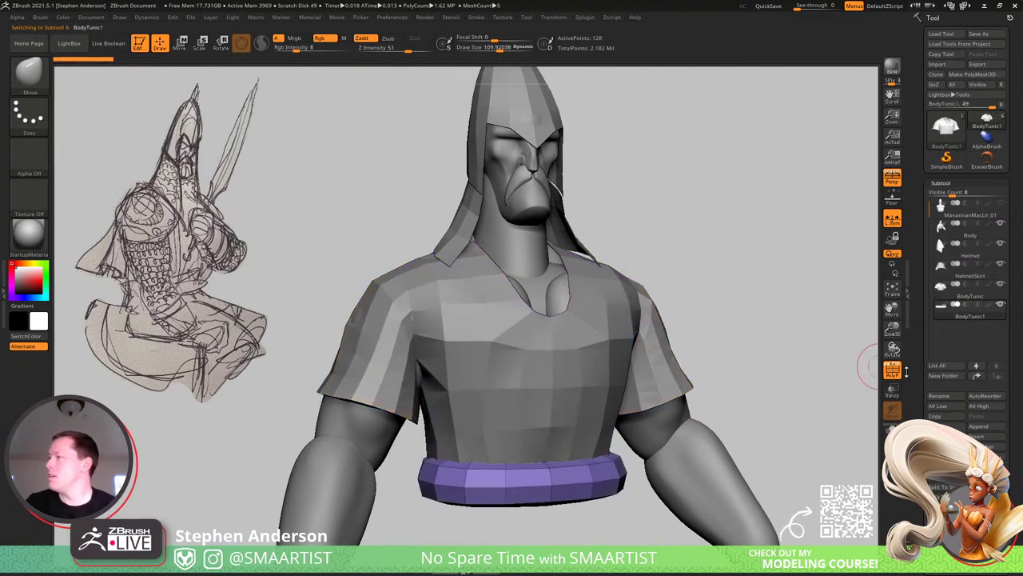
left_click(947, 397)
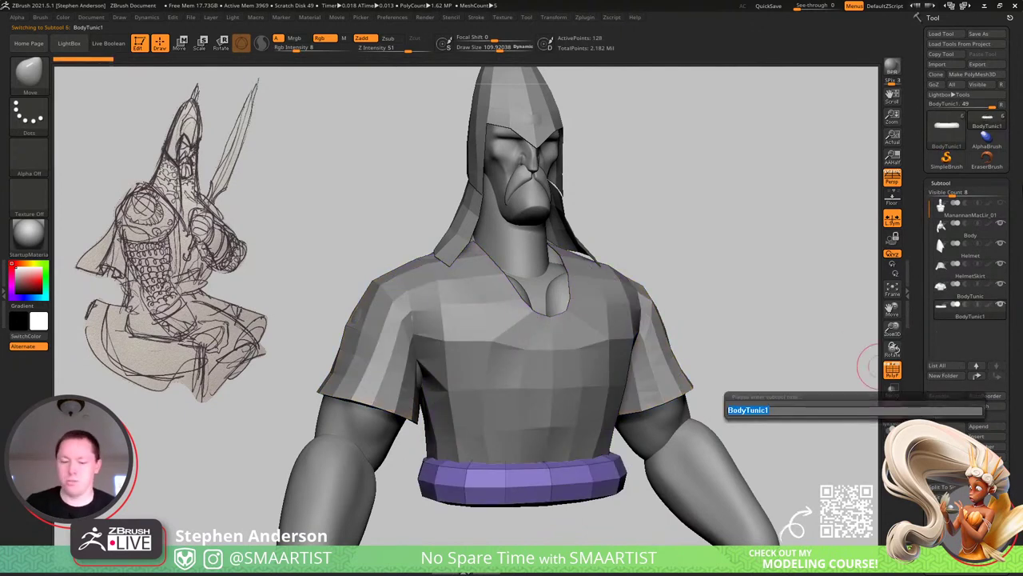
type("Belt")
key("Return")
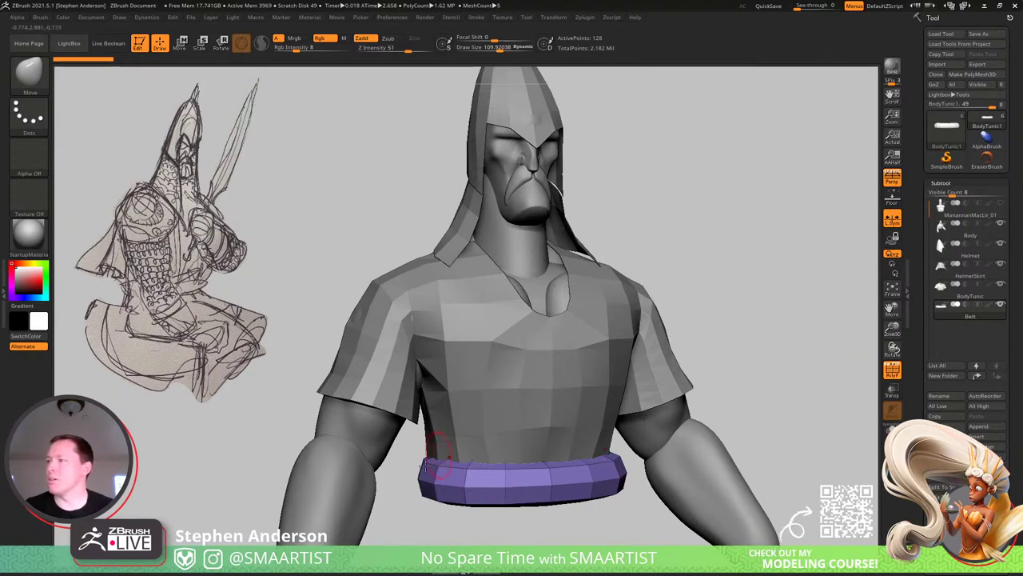
Solo the Belt subtool and duplicate it.
left_click_drag(605, 500, 430, 432)
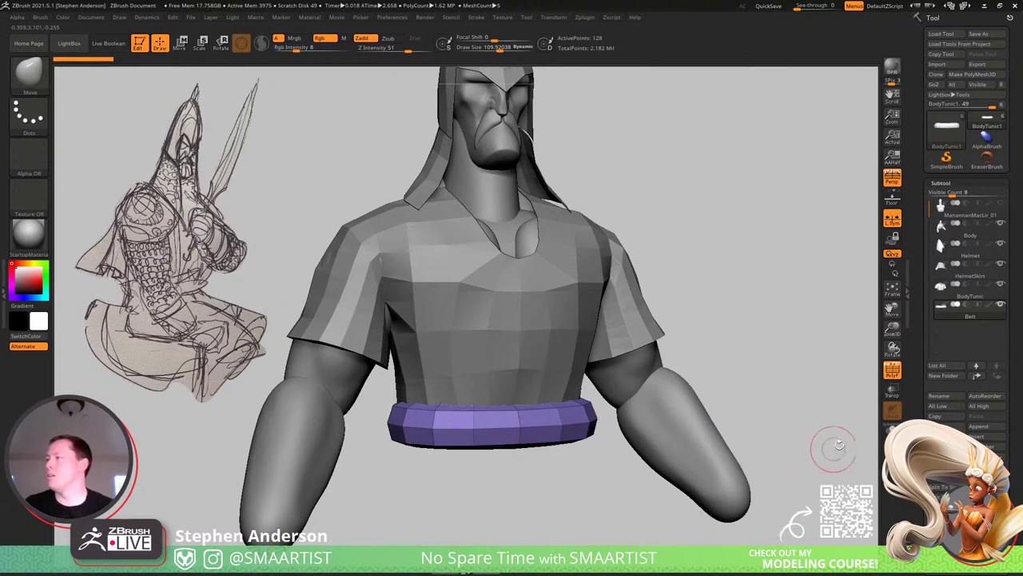
left_click(891, 431)
right_click_drag(582, 441, 538, 455)
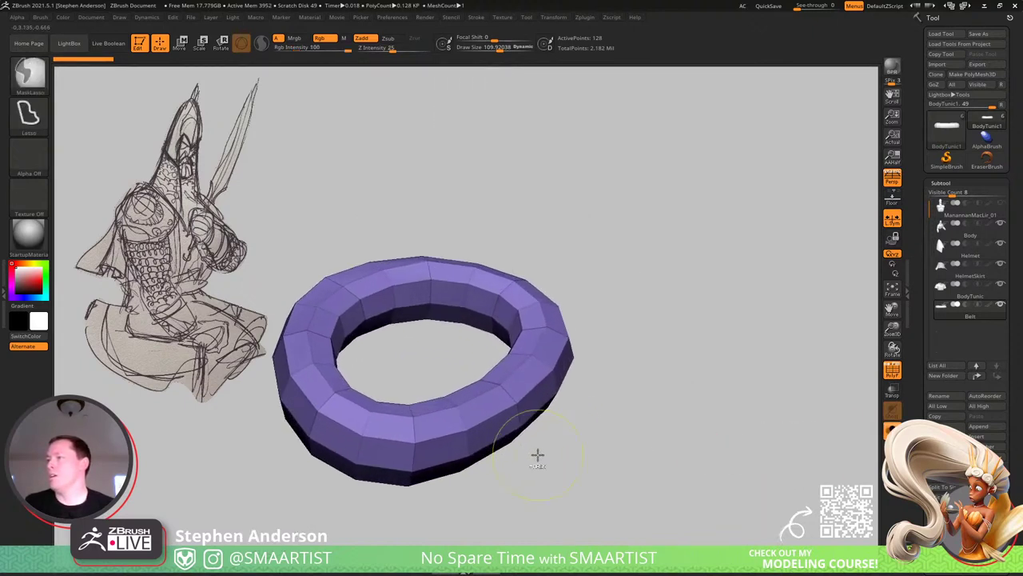
left_click_drag(537, 454, 509, 412)
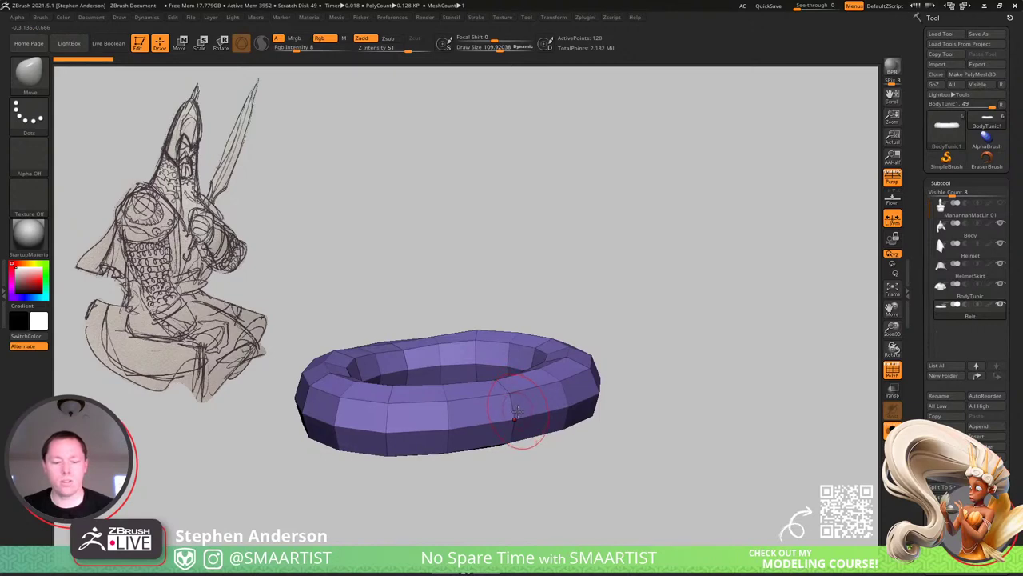
key("ctrl+shift+d")
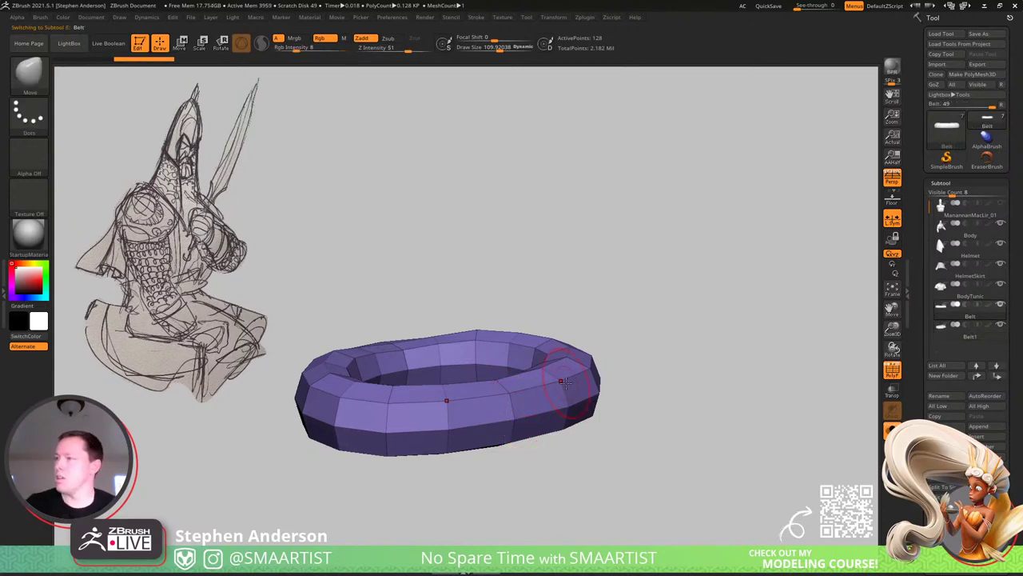
Delete the edge loop running around the middle of the belt's outer face with the ZModeler brush.
key("b")
key("z")
key("m")
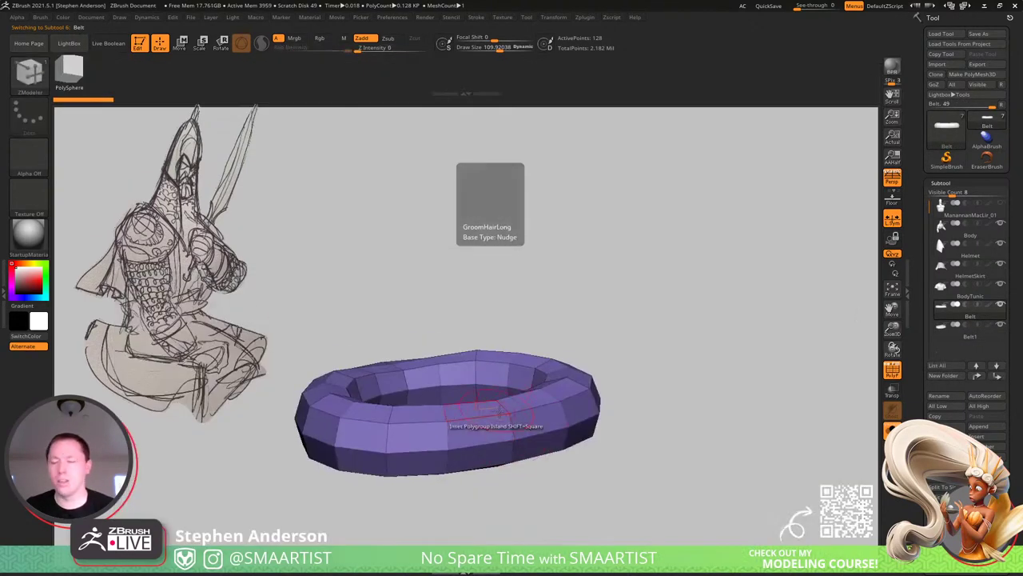
left_click(532, 435, "alt")
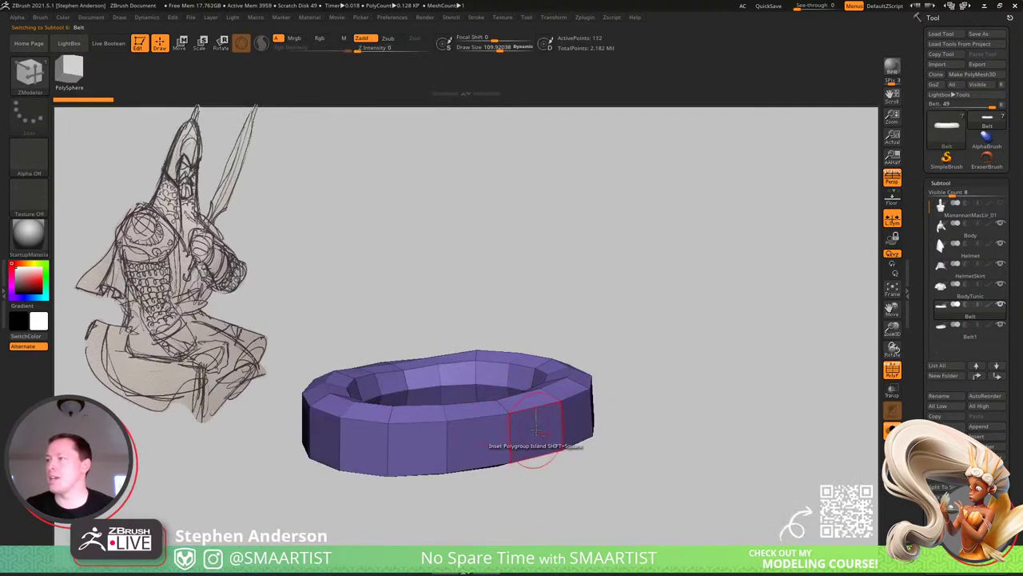
Try deleting further edge loops along the belt's upper and inner faces, then undo those deletions.
mouse_move(536, 436)
right_mouse_down()
mouse_move(537, 448)
mouse_move(534, 415)
right_mouse_up()
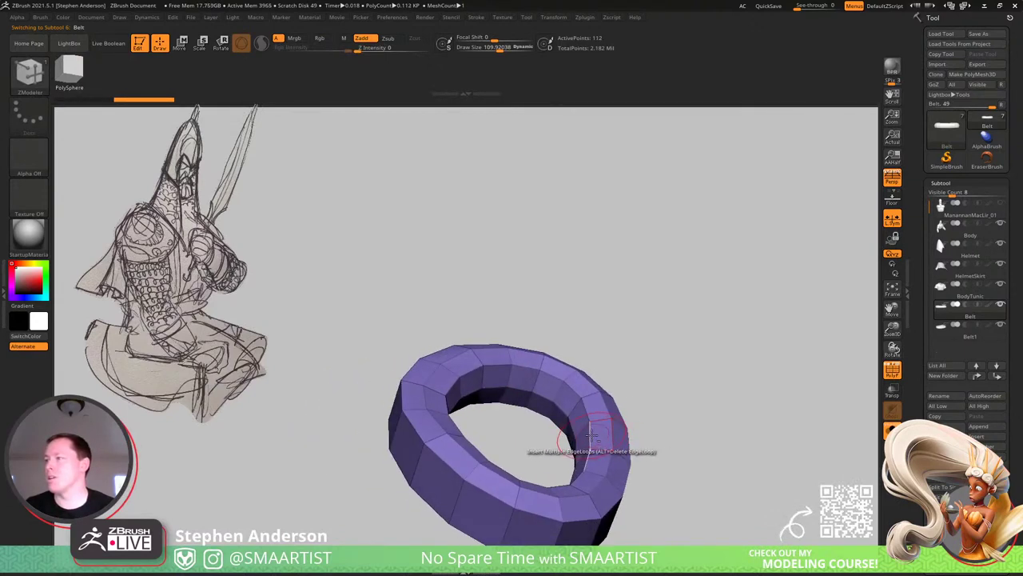
left_click(588, 440, "alt")
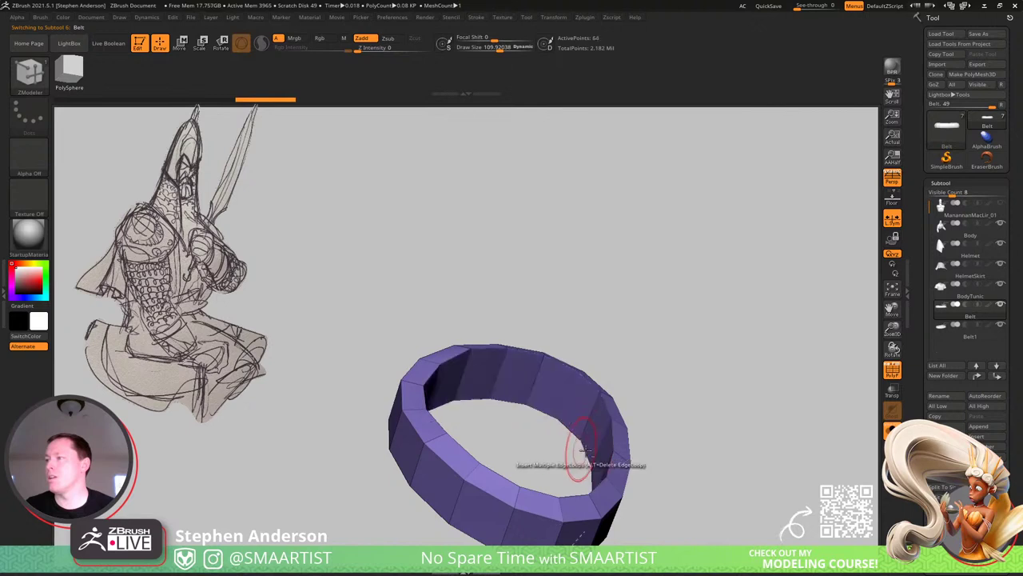
right_click_drag(583, 449, 601, 400)
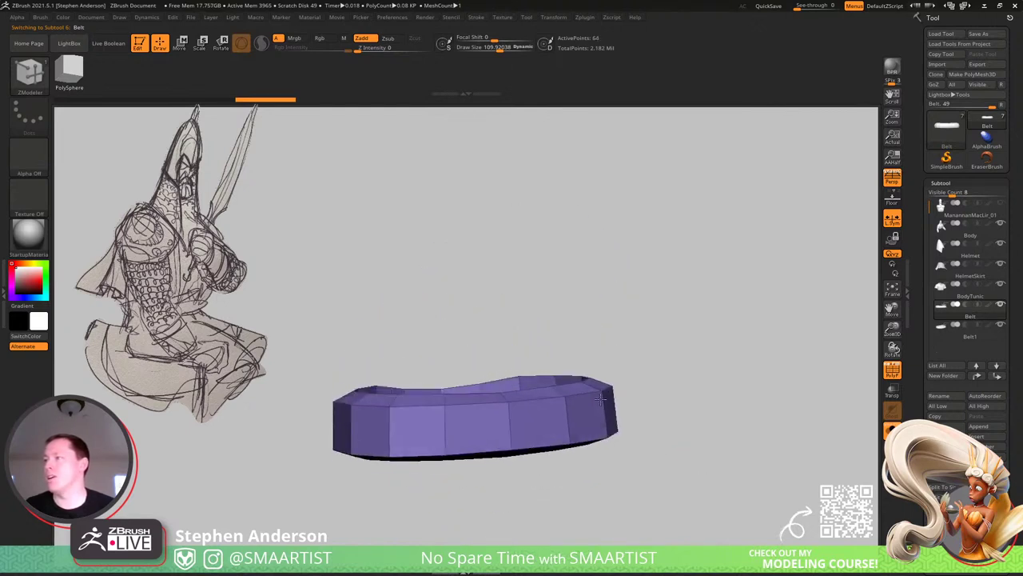
left_click(600, 399, "alt")
left_click_drag(797, 456, 744, 516)
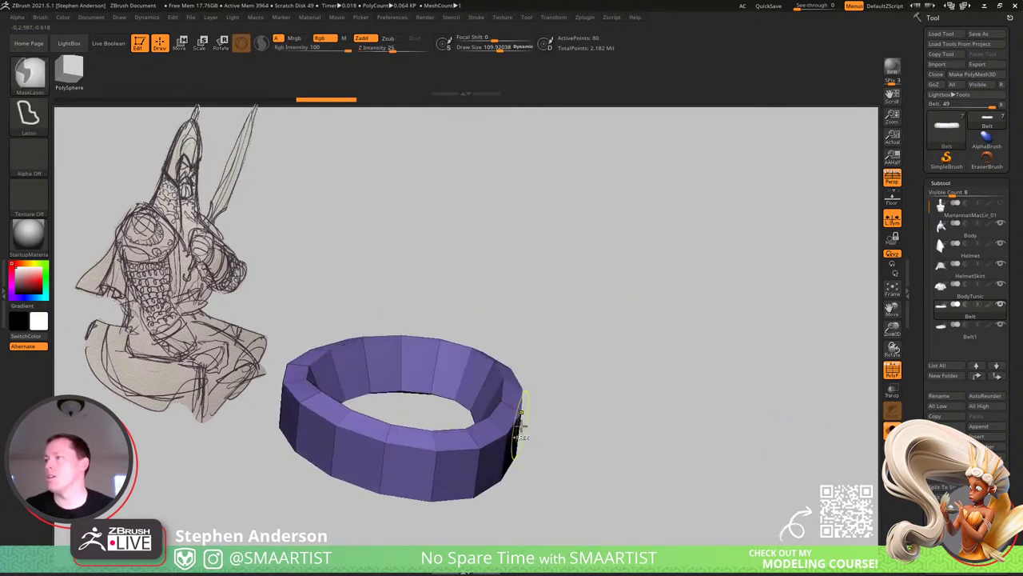
key("ctrl+z")
key("ctrl+z")
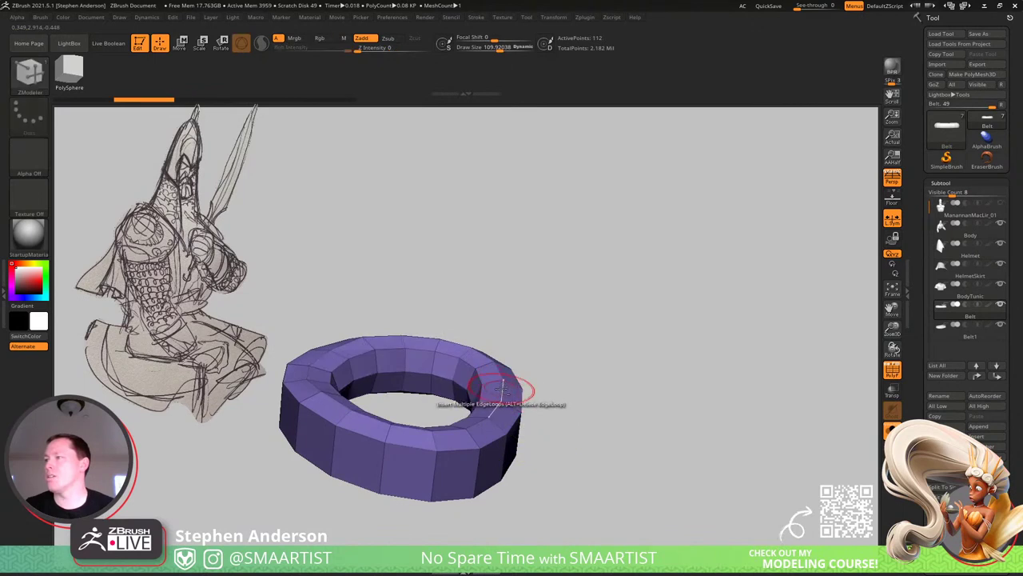
Delete the extra edge loops on the belt's upper and inner faces to reduce its cross-section to four sides.
left_click(501, 389, "alt")
right_click_drag(500, 391, 473, 472)
left_click(462, 395, "alt")
mouse_move(482, 421)
right_mouse_down()
mouse_move(472, 448)
mouse_move(468, 432)
mouse_move(480, 417)
right_mouse_up()
Set the ZModeler polygon action to Extrude with Polyloop as the target and check the belt's faces up close.
key("space")
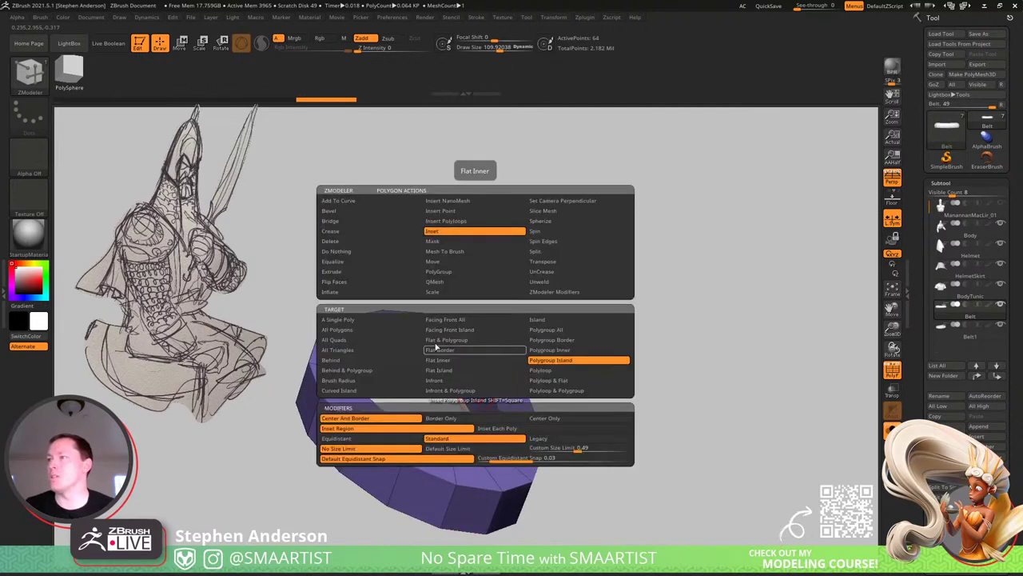
left_click(332, 271)
left_click(564, 370)
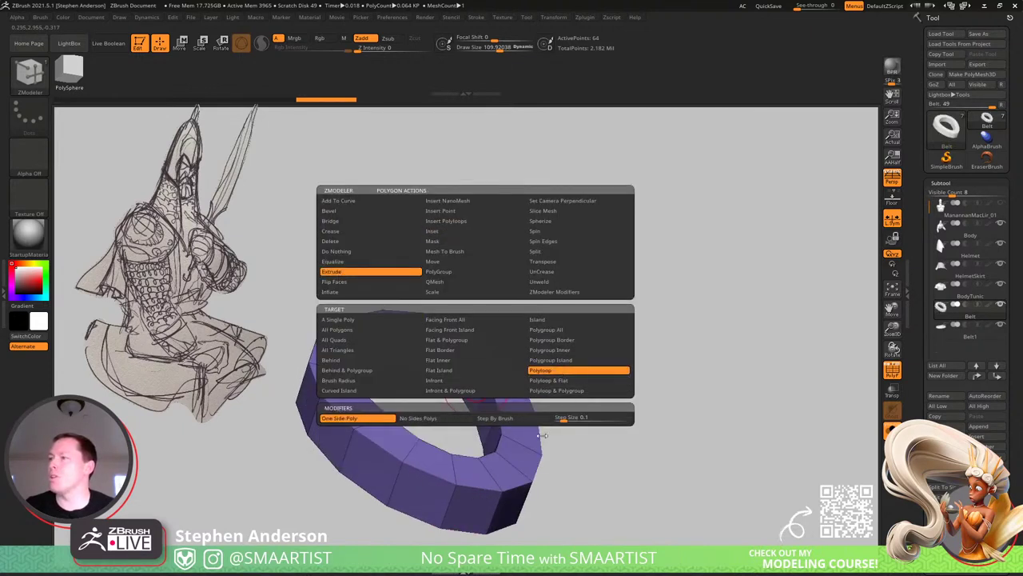
right_click_drag(481, 374, 465, 396, "ctrl")
left_click_drag(466, 399, 529, 445)
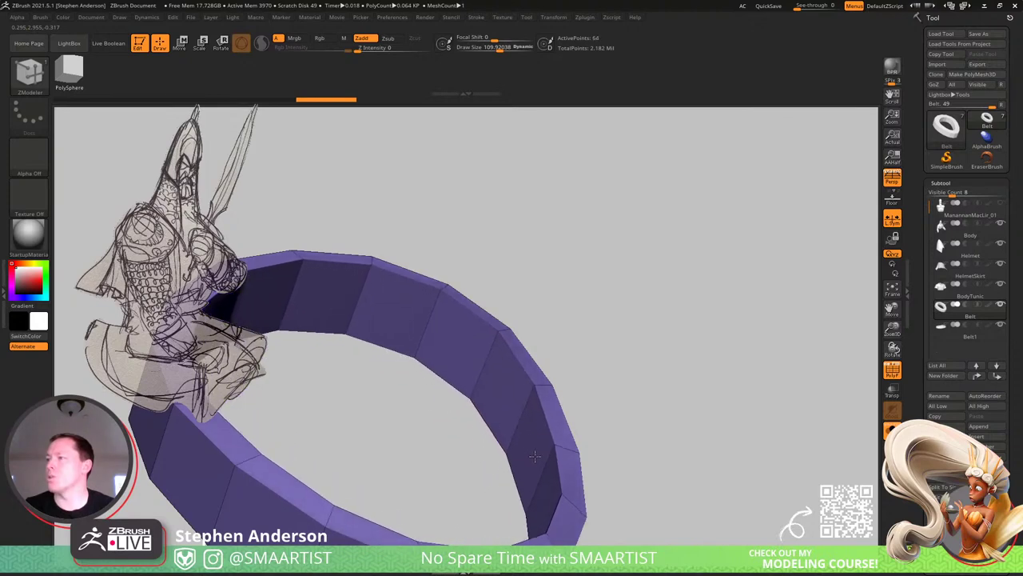
left_click_drag(548, 366, 520, 432)
mouse_move(521, 432)
right_mouse_down()
mouse_move(558, 423)
mouse_move(533, 356)
mouse_move(569, 411)
right_mouse_up()
right_click_drag(566, 327, 694, 405, "ctrl")
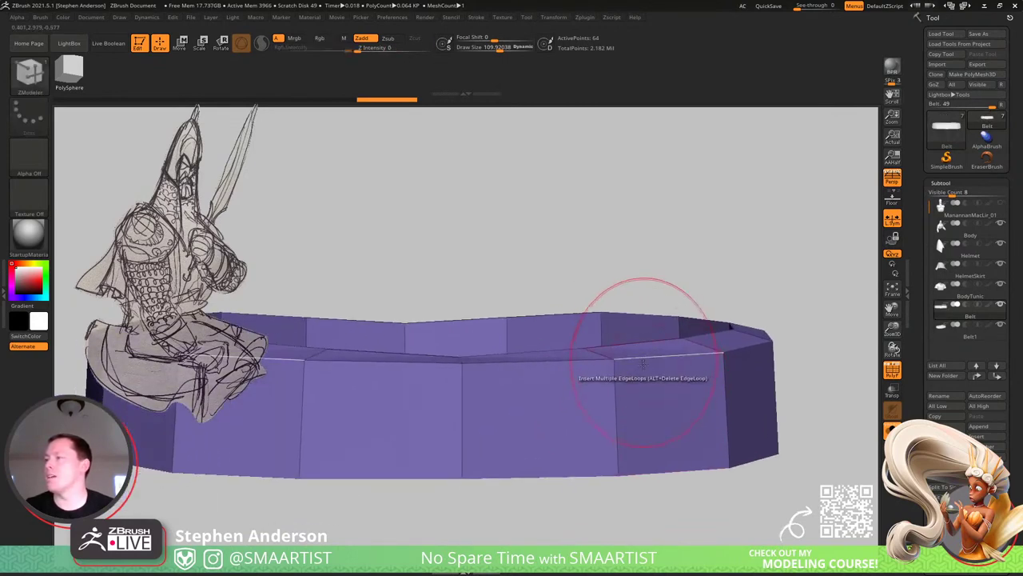
Hide the belt's upper and lower rim faces and split its remaining inner and outer walls into separate polygroups with Auto Groups.
right_click_drag(646, 365, 646, 388)
mouse_move(618, 420)
left_mouse_down()
mouse_move(645, 414)
mouse_move(692, 302)
mouse_move(701, 307)
mouse_move(685, 365)
mouse_move(709, 363)
mouse_move(617, 360)
left_mouse_up()
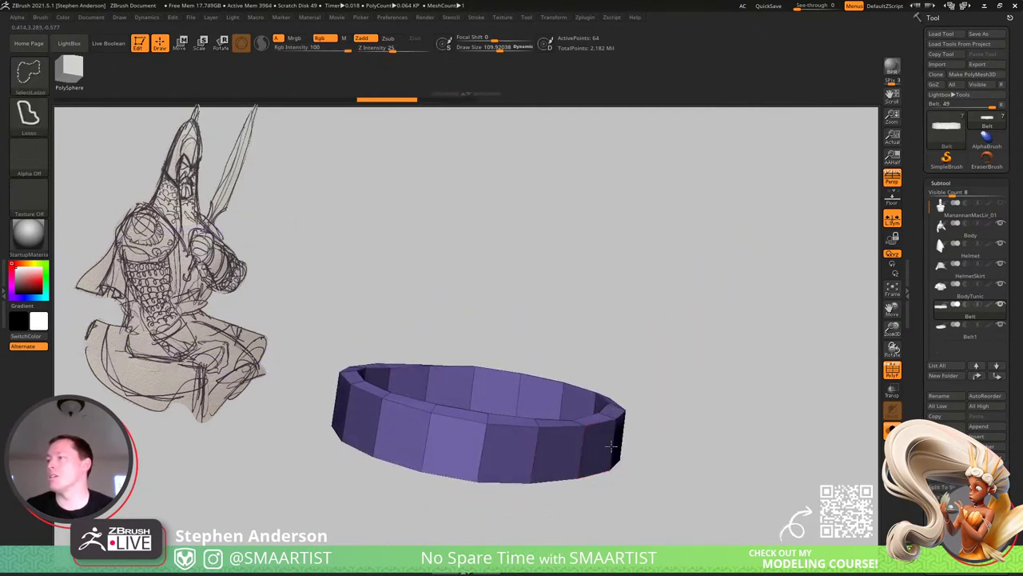
left_click(612, 448, "ctrl+shift")
mouse_move(698, 395)
left_mouse_down("ctrl+shift")
mouse_move(712, 433)
mouse_move(633, 435)
mouse_move(871, 442)
left_mouse_up("ctrl+shift")
scroll(1021, 392, "down", 5)
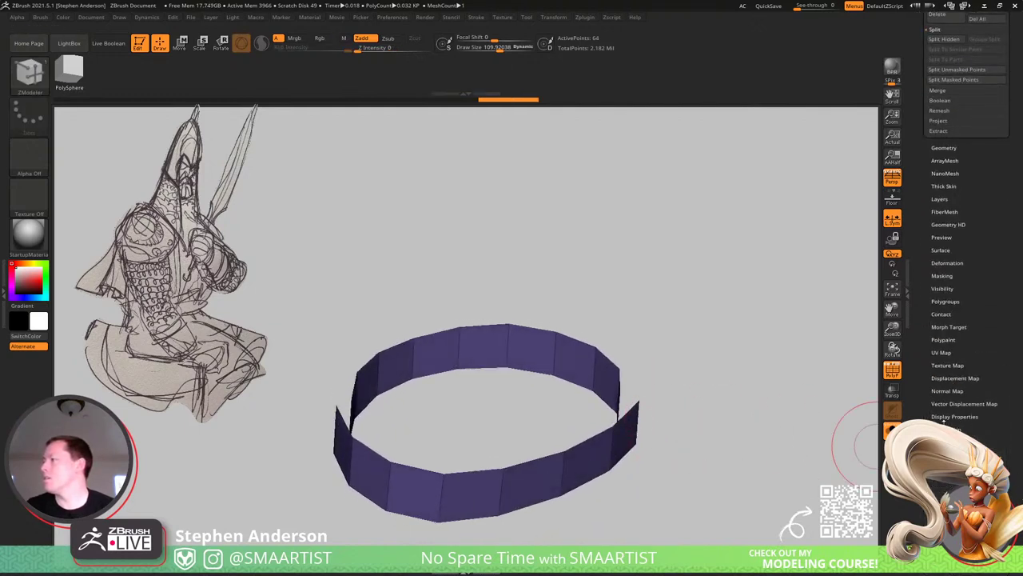
left_click(946, 301)
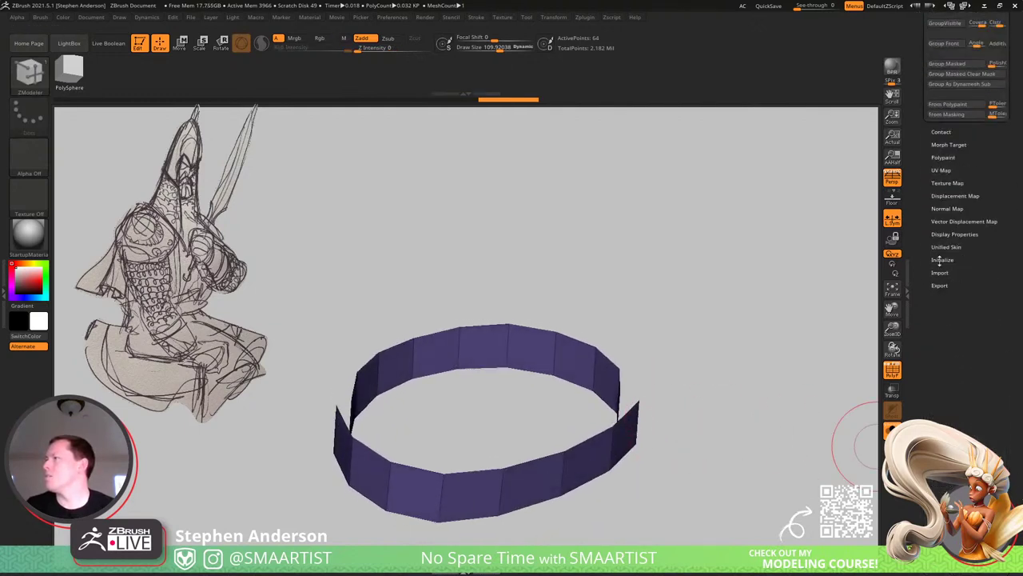
left_click(933, 299)
Isolate the belt's outer wall strip, delete the hidden geometry and bring the rest of the bust back into view.
right_click_drag(628, 387, 636, 398, "ctrl")
left_click(527, 393, "ctrl+shift")
left_click_drag(726, 443, 719, 391)
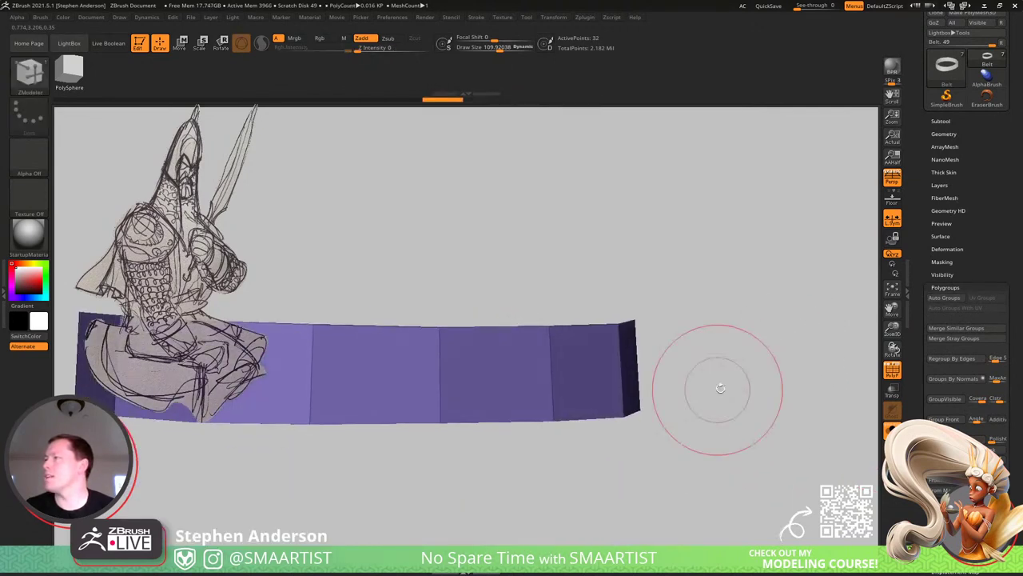
left_click(947, 134)
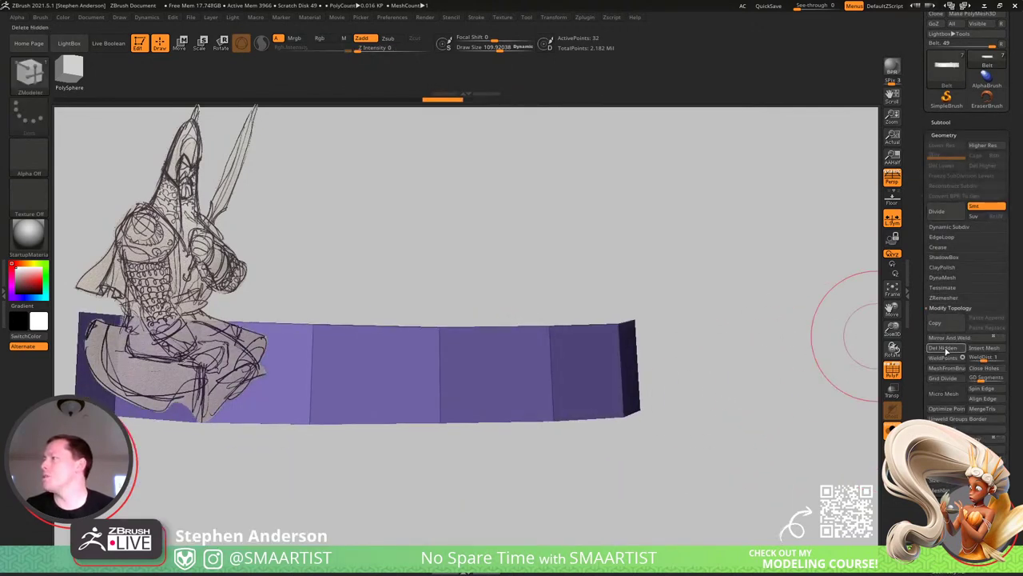
left_click(892, 430)
right_click_drag(839, 421, 860, 400, "ctrl")
On the Belt1 subtool, delete the edge loop around the outer middle and scale the belt vertically by about 1.49.
left_click(490, 392, "alt")
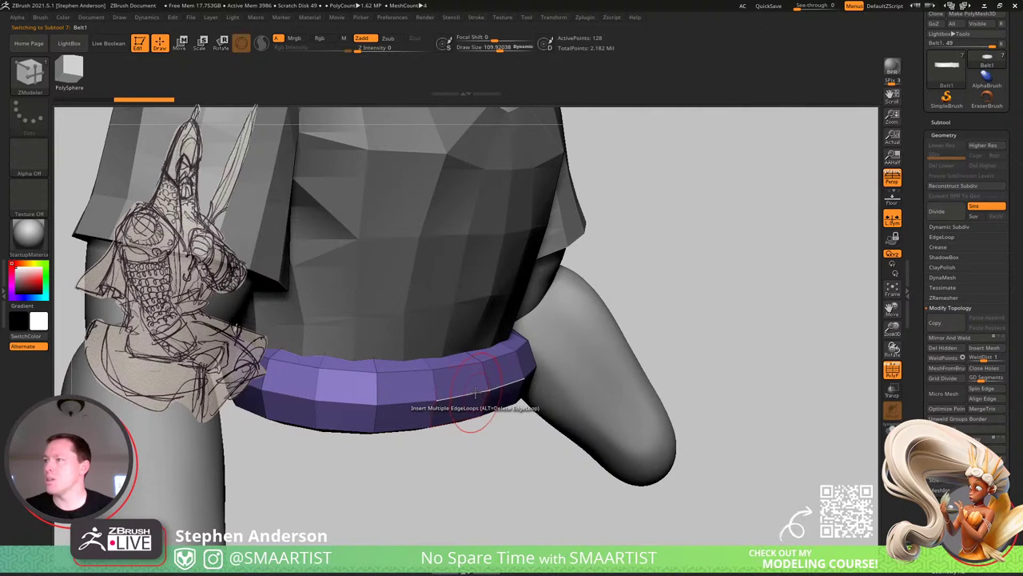
left_click(475, 392, "alt")
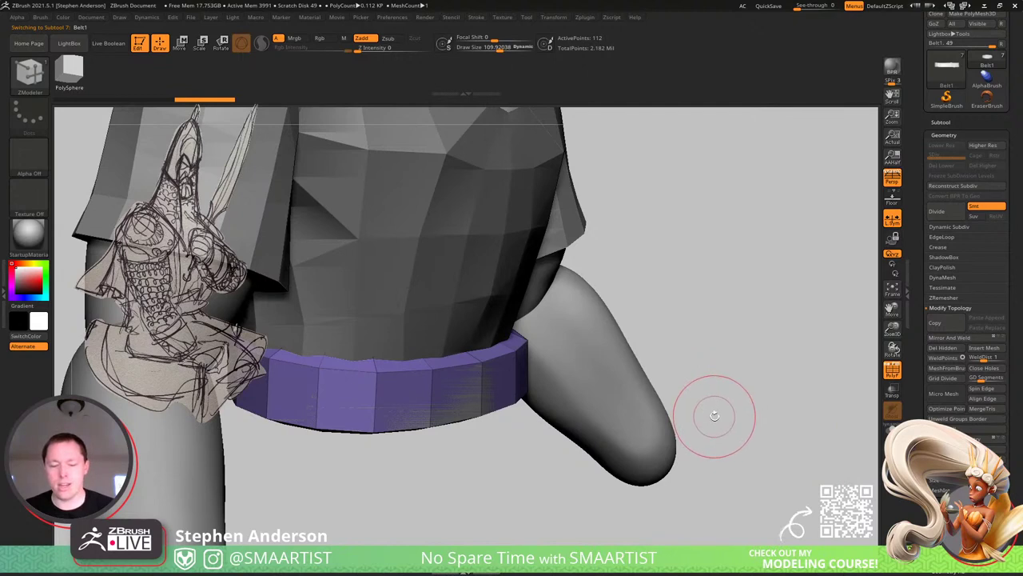
key("w")
left_click_drag(372, 421, 375, 458, "ctrl")
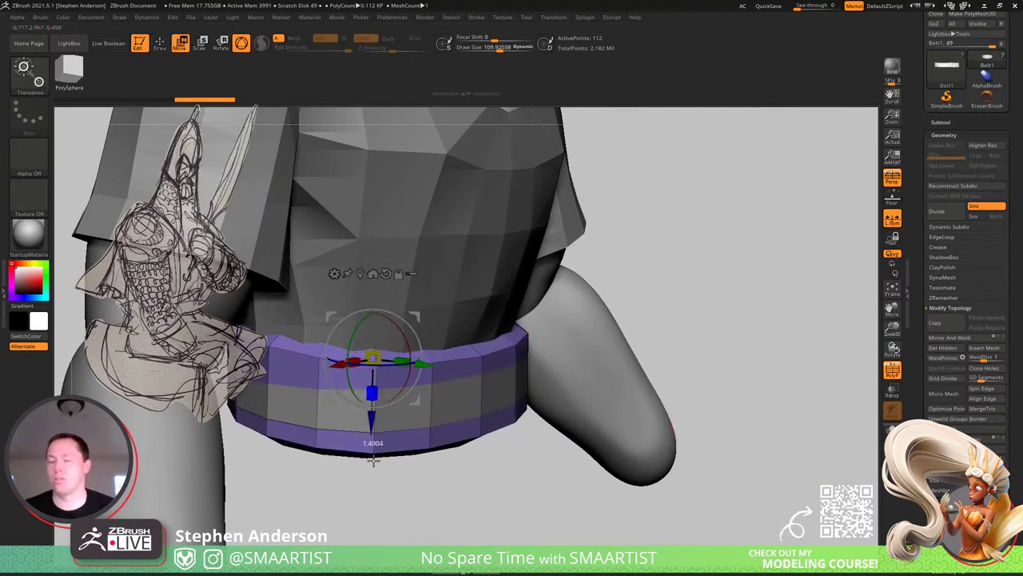
Reshape the upper edge of Belt1 around the tunic using the Move brush at a draw size of about 253.
key("b")
left_click(481, 370)
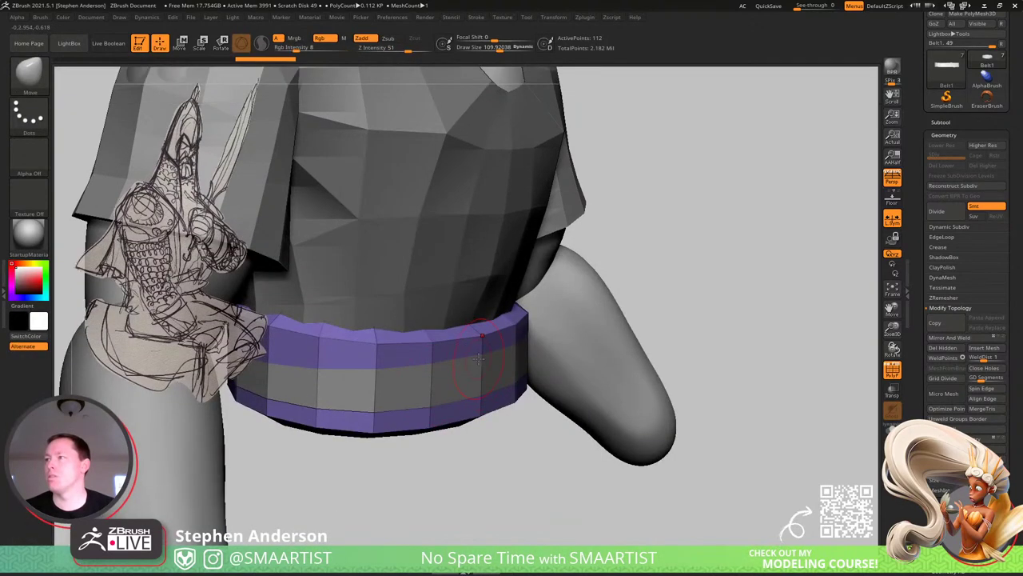
key("s")
left_click_drag(476, 361, 521, 336)
right_click_drag(521, 336, 456, 326)
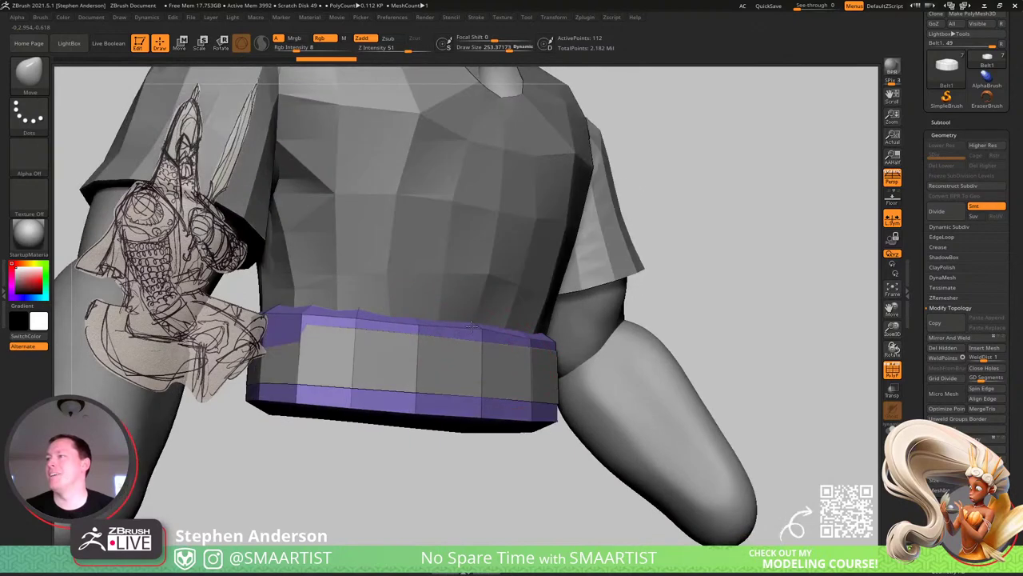
left_click_drag(336, 317, 323, 317)
mouse_move(323, 328)
right_mouse_down()
mouse_move(273, 341)
mouse_move(282, 343)
right_mouse_up()
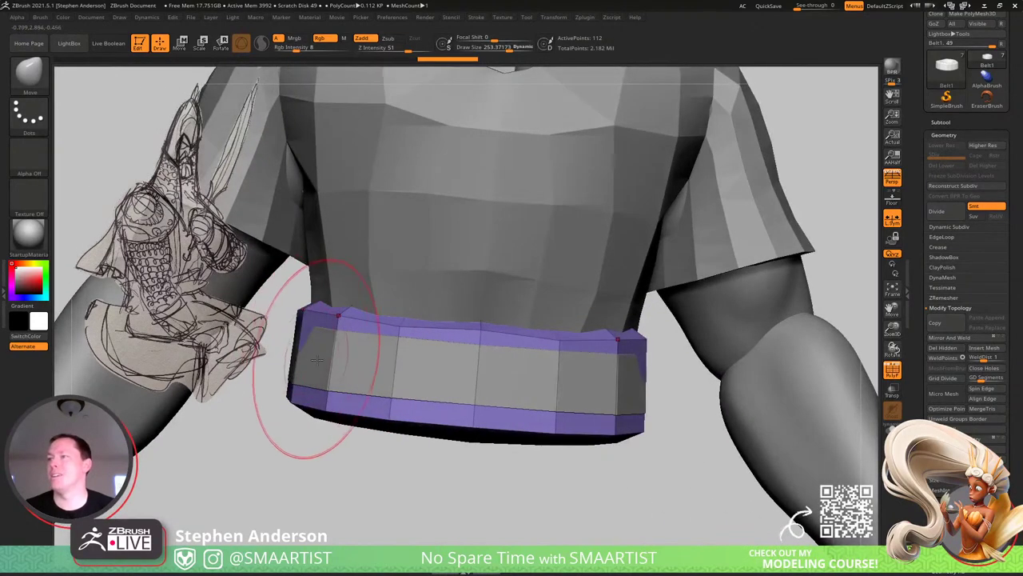
Insert multiple horizontal edge loops around Belt1 with ZModeler and delete the middle one, leaving two near the upper and lower edges.
key("b")
key("z")
key("m")
left_click(399, 354)
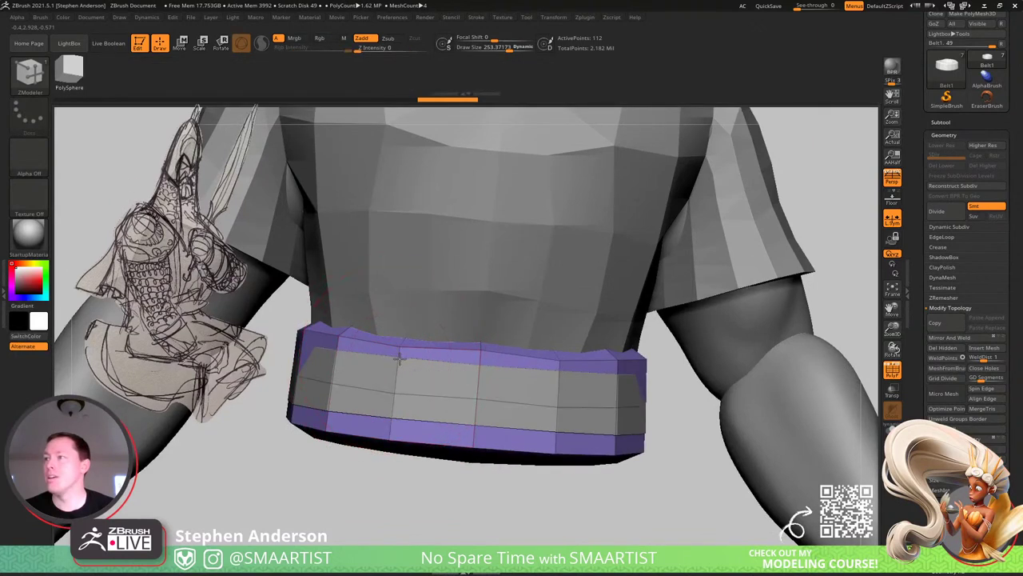
left_click(393, 392)
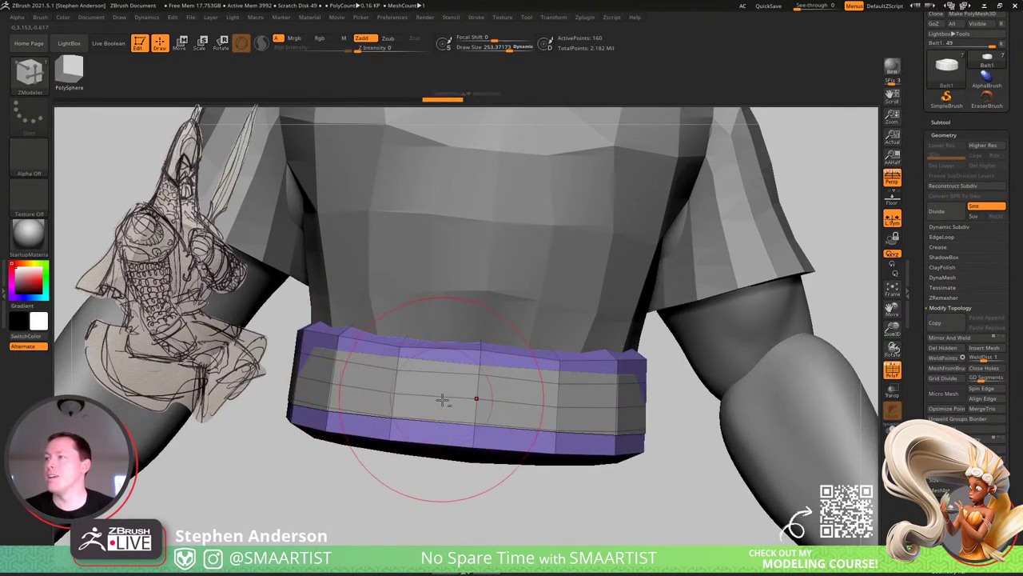
left_click(892, 430)
left_click(445, 396, "alt")
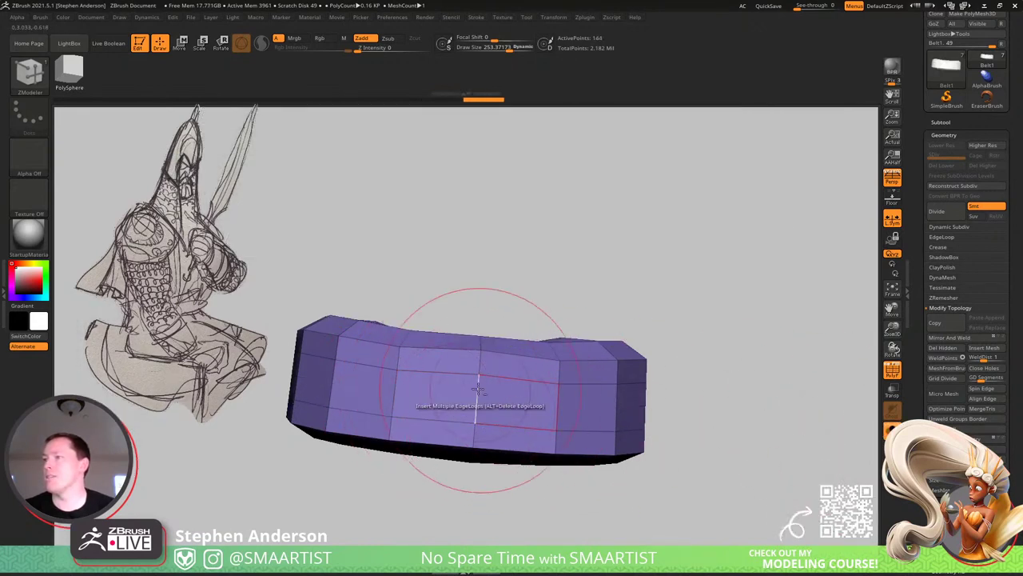
Try extruding the middle polyloop around the belt's outer face, then undo the extrusion.
key("ctrl+shift")
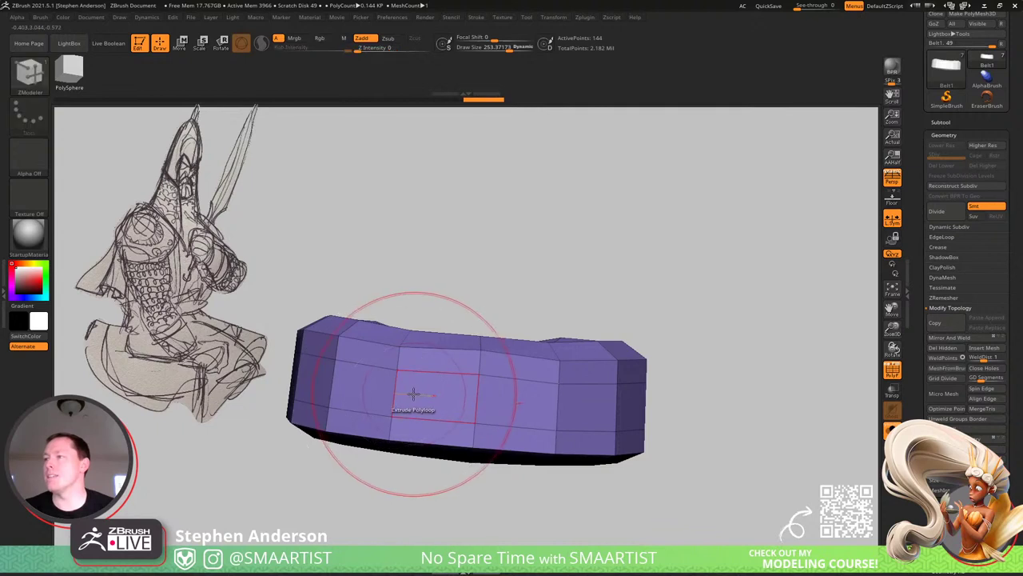
left_click(412, 393)
left_click_drag(400, 393, 365, 403)
right_click_drag(364, 392, 398, 409)
key("ctrl+z")
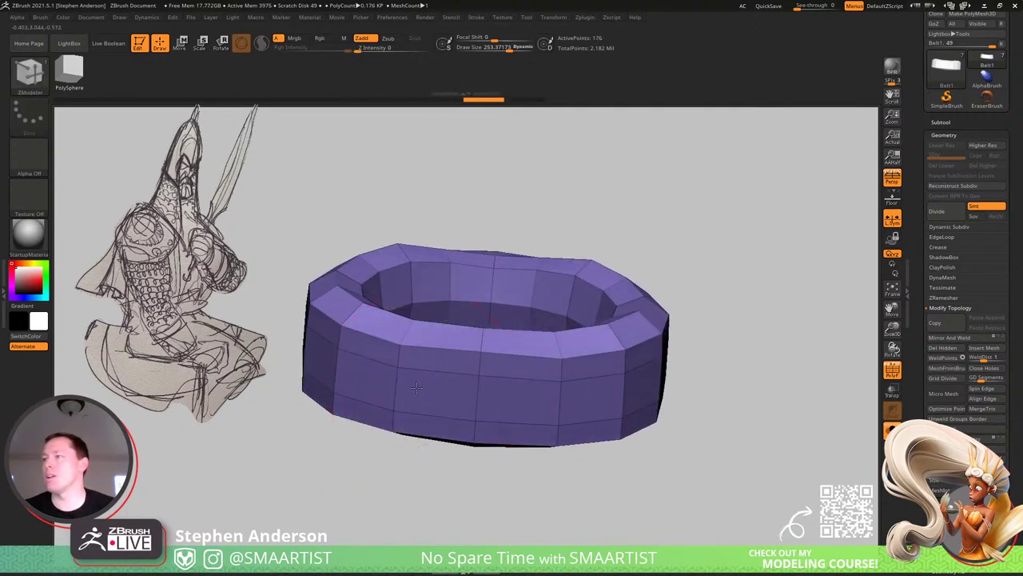
Show the whole bust without polyframe, make BodyTunic the active subtool and enlarge the Move brush to about 438.
left_click(892, 430)
right_click_drag(508, 348, 571, 468)
key("shift+f")
right_click_drag(472, 192, 535, 375, "alt")
right_click_drag(595, 448, 552, 344, "alt")
left_click(495, 343, "alt")
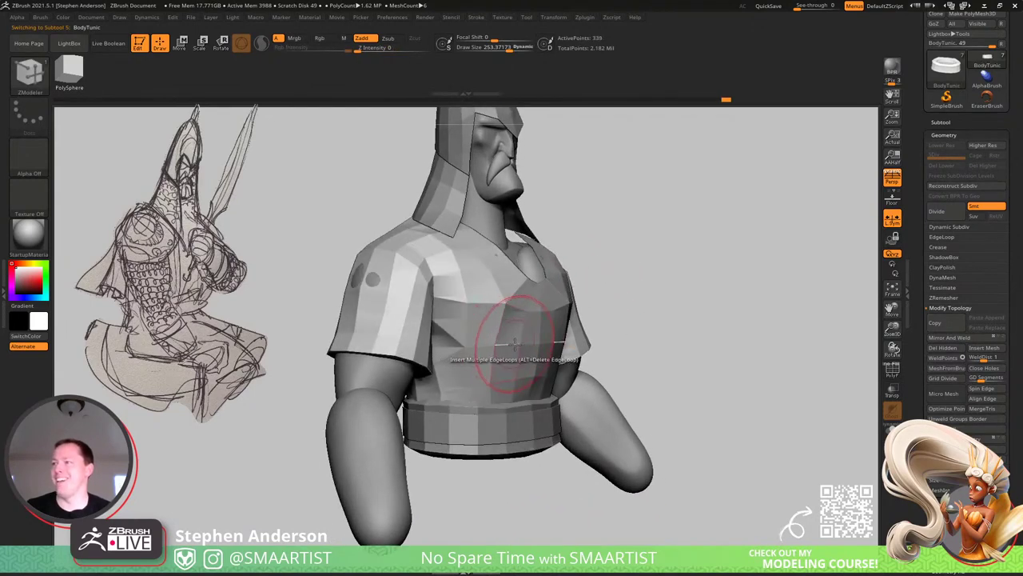
key("b")
key("m")
key("v")
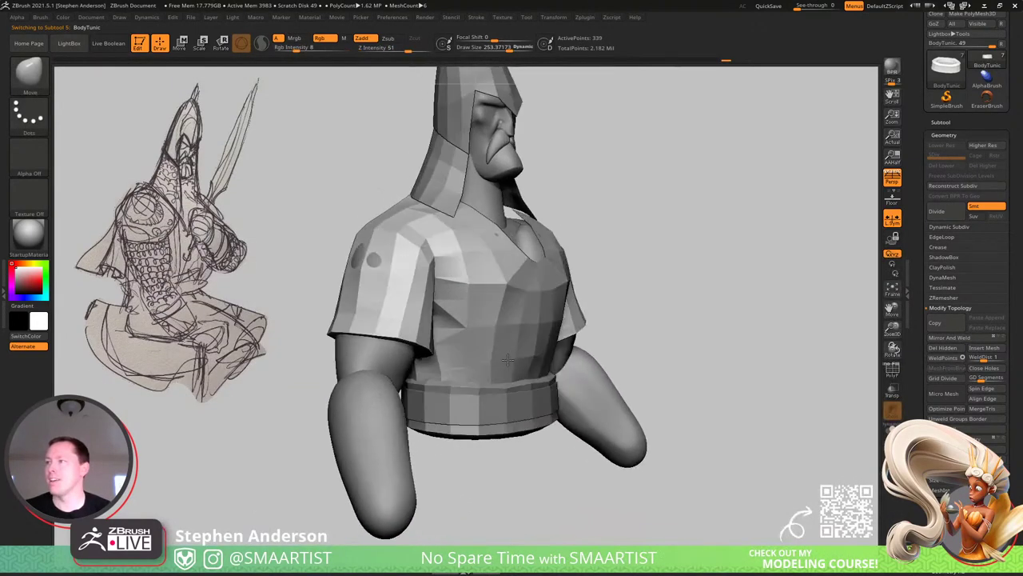
key("space")
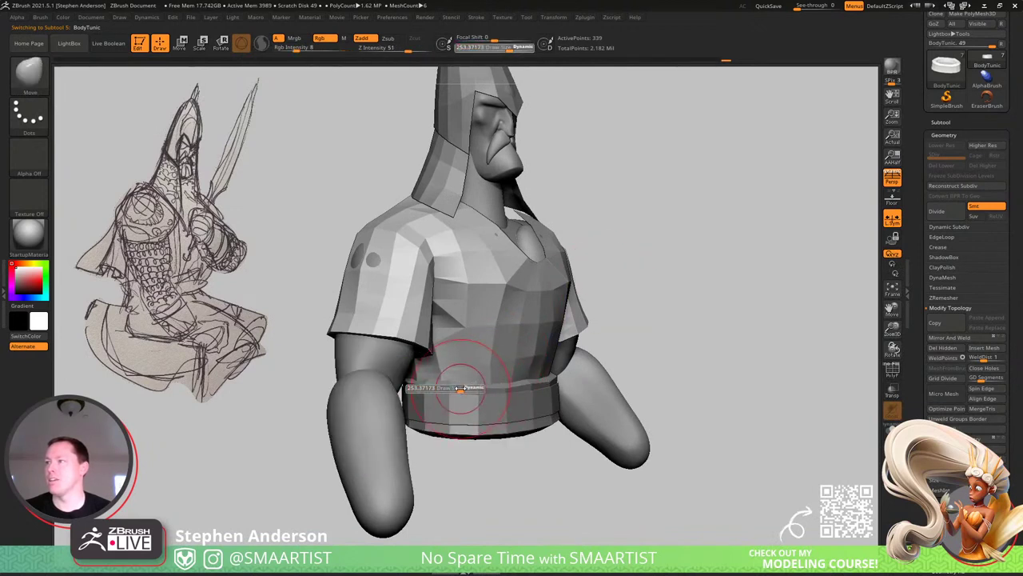
Isolate the tunic with polyframe on, mask its bottom hem loop by hiding all other faces, and unhide the mesh.
key("shift+f")
left_click(892, 430)
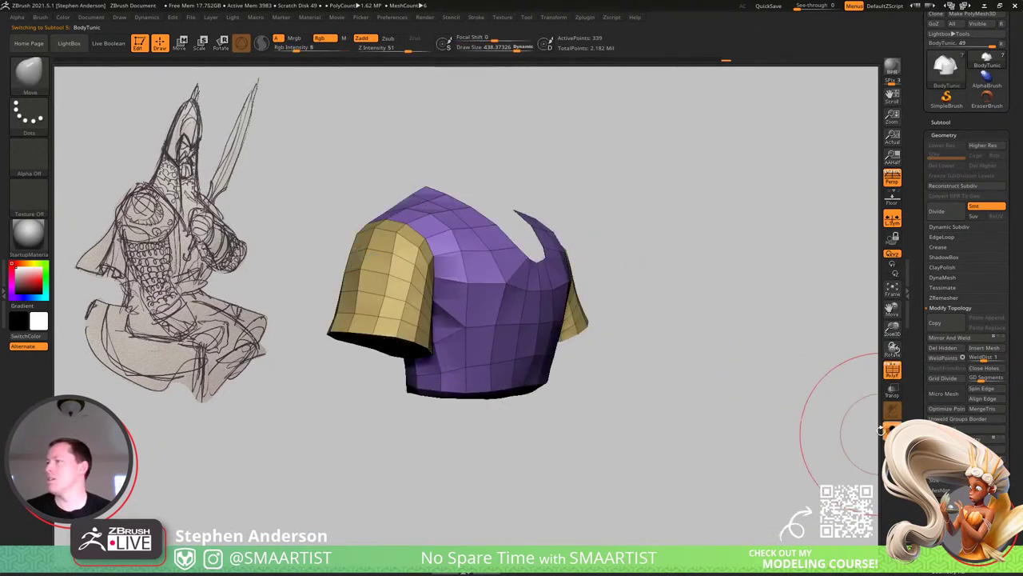
left_click_drag(601, 388, 495, 402)
key("ctrl+shift")
left_click(490, 396, "ctrl+shift")
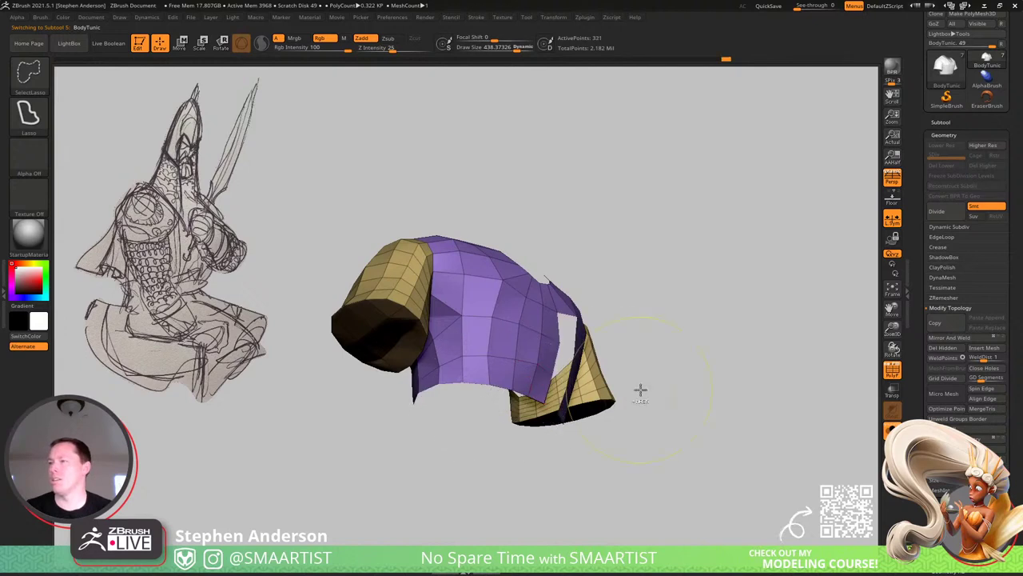
left_click_drag(715, 316, 622, 358, "ctrl+shift")
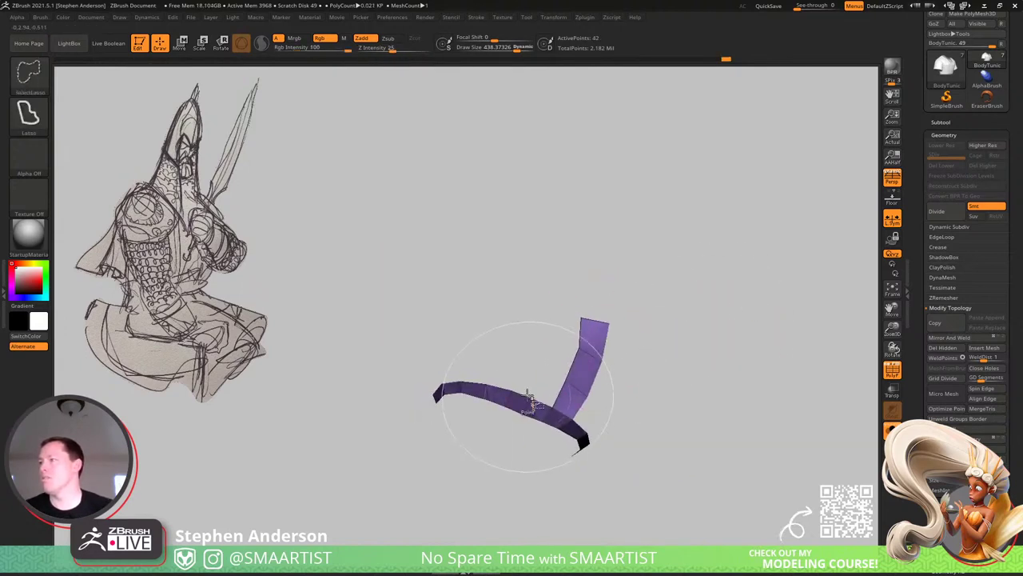
left_click_drag(620, 416, 622, 417, "ctrl+alt+shift")
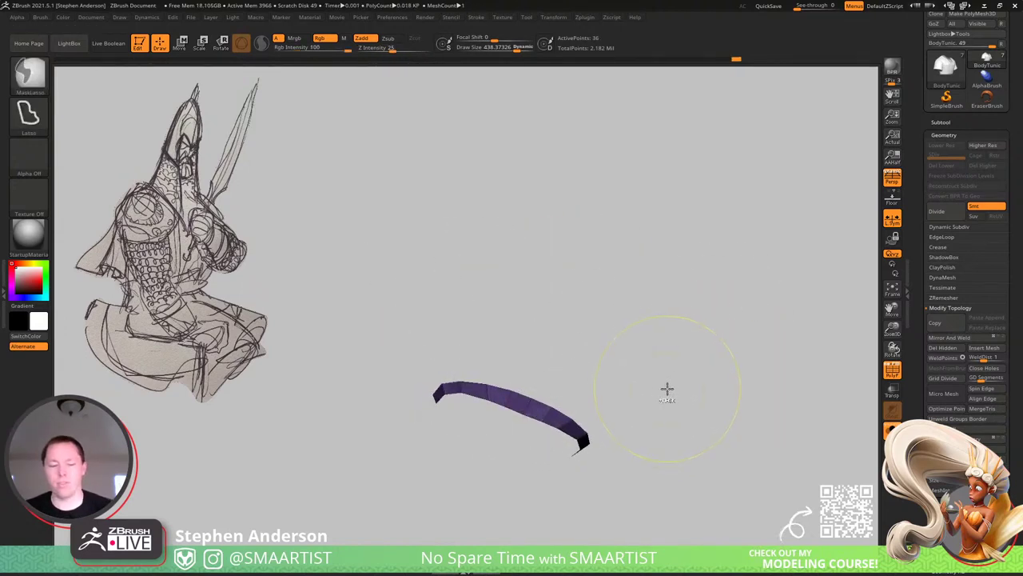
left_click(714, 367, "ctrl+shift")
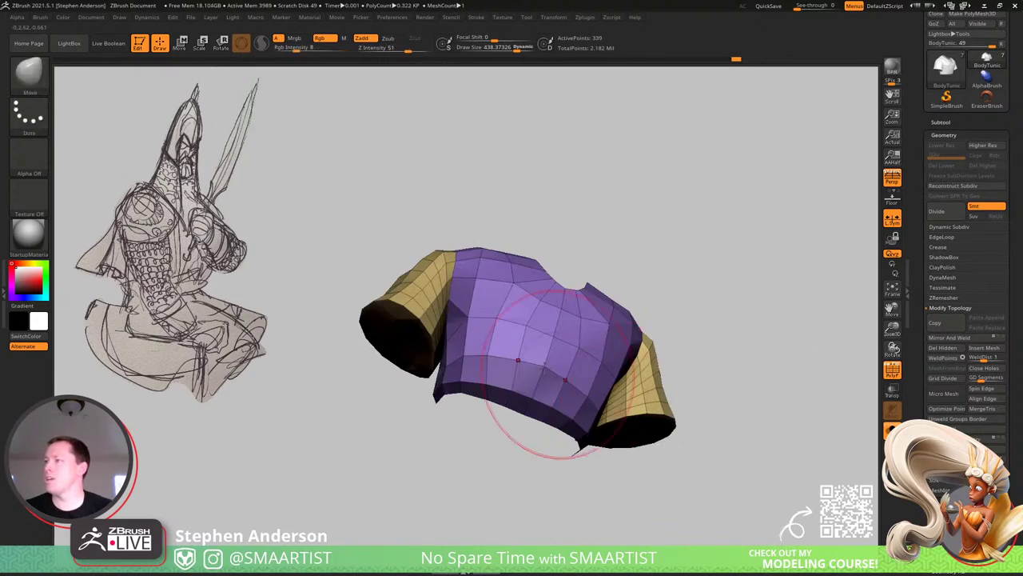
Undo the trial move on the tunic, invert the mask so only the hem stays editable, and blur the mask.
right_click_drag(520, 360, 607, 349)
mouse_move(607, 348)
left_mouse_down()
mouse_move(667, 320)
mouse_move(736, 359)
mouse_move(554, 286)
mouse_move(610, 341)
left_mouse_up()
key("ctrl+z")
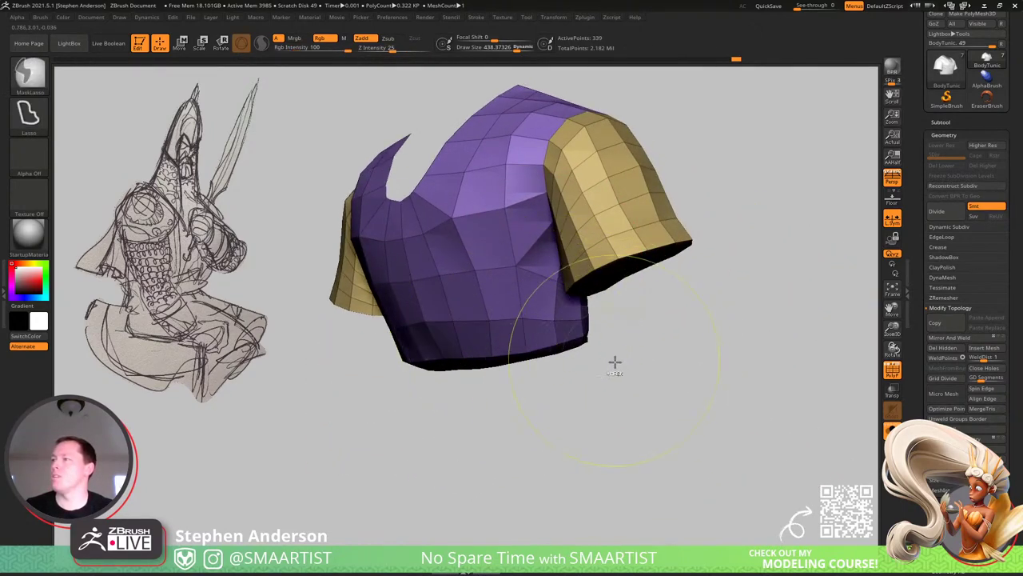
left_click(615, 361, "ctrl")
left_click(530, 338, "ctrl")
left_click_drag(552, 371, 611, 360)
right_click_drag(596, 319, 640, 368, "ctrl")
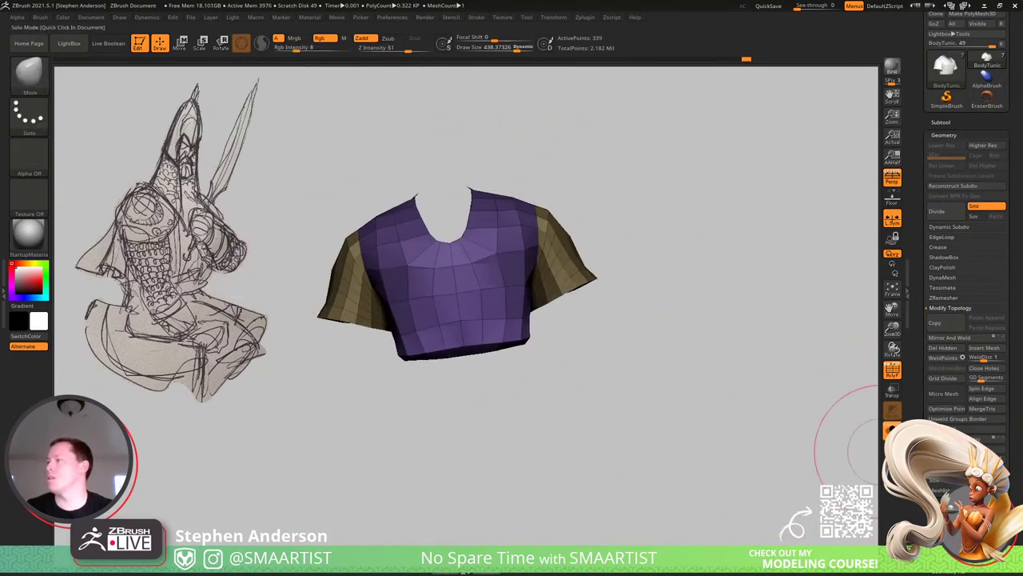
Show the full bust again and raise the tunic's unmasked hem by about 0.21 with the Move gizmo.
left_click(891, 429)
right_click_drag(560, 328, 537, 331)
key("w")
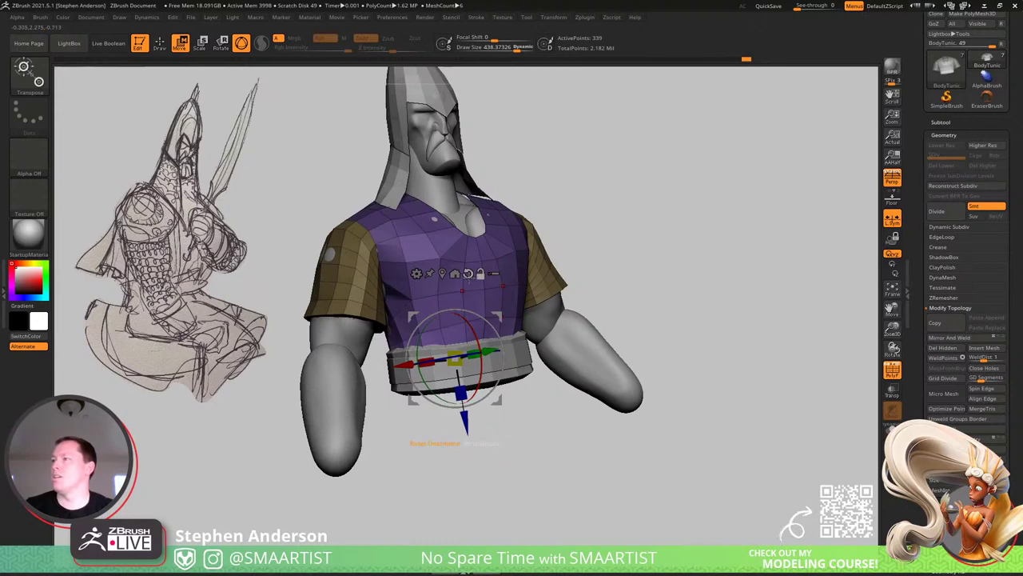
left_click_drag(445, 297, 441, 279)
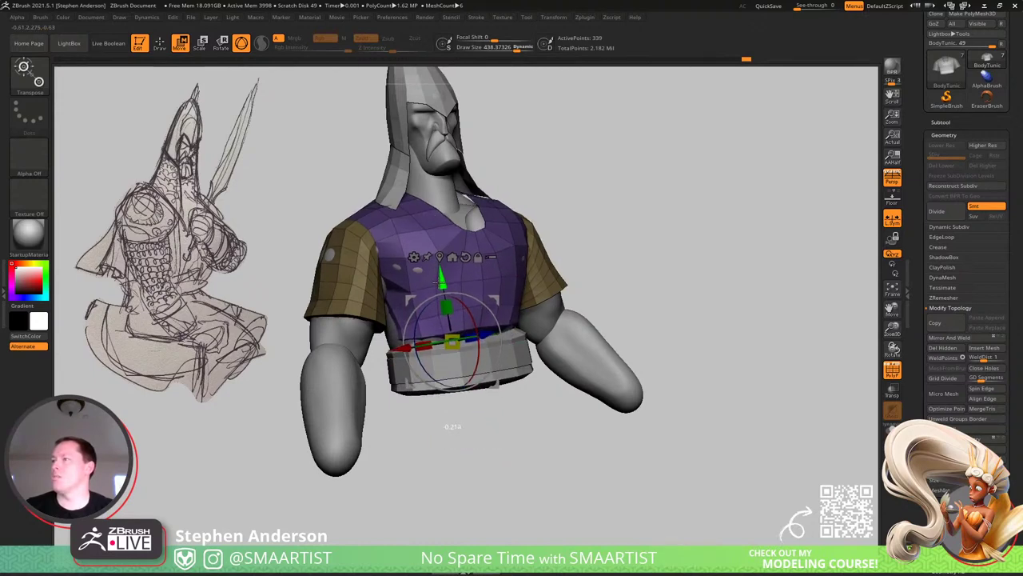
Fit the tunic's lower hem around the belt with the Move brush, using draw sizes of about 562 and 243.
key("b")
key("m")
key("v")
right_click_drag(445, 340, 427, 373, "ctrl")
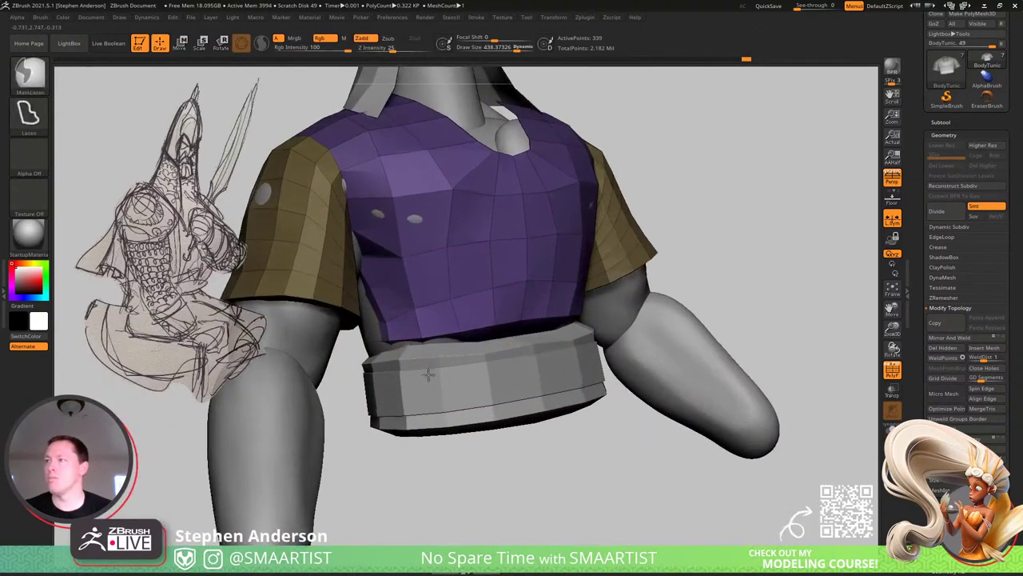
key("f")
key("s")
mouse_move(424, 384)
left_mouse_down()
mouse_move(432, 384)
mouse_move(413, 387)
left_mouse_up()
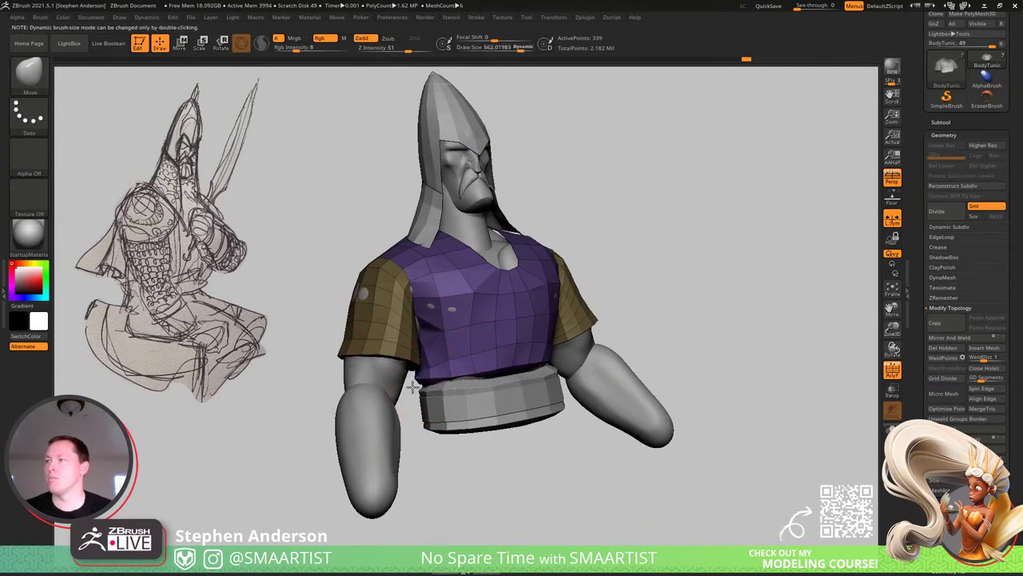
mouse_move(528, 361)
right_mouse_down()
mouse_move(548, 354)
mouse_move(488, 371)
mouse_move(540, 367)
mouse_move(528, 266)
mouse_move(564, 276)
right_mouse_up()
mouse_move(365, 374)
right_mouse_down()
mouse_move(372, 379)
mouse_move(379, 354)
mouse_move(359, 349)
right_mouse_up()
key("s")
left_click_drag(359, 352, 354, 352)
mouse_move(354, 352)
right_mouse_down()
mouse_move(342, 347)
mouse_move(404, 323)
mouse_move(381, 270)
mouse_move(375, 317)
mouse_move(453, 354)
right_mouse_up()
Clear the tunic's mask, hide its hem loop, mask the remaining faces and unhide the hem.
left_click_drag(504, 468, 518, 478, "ctrl")
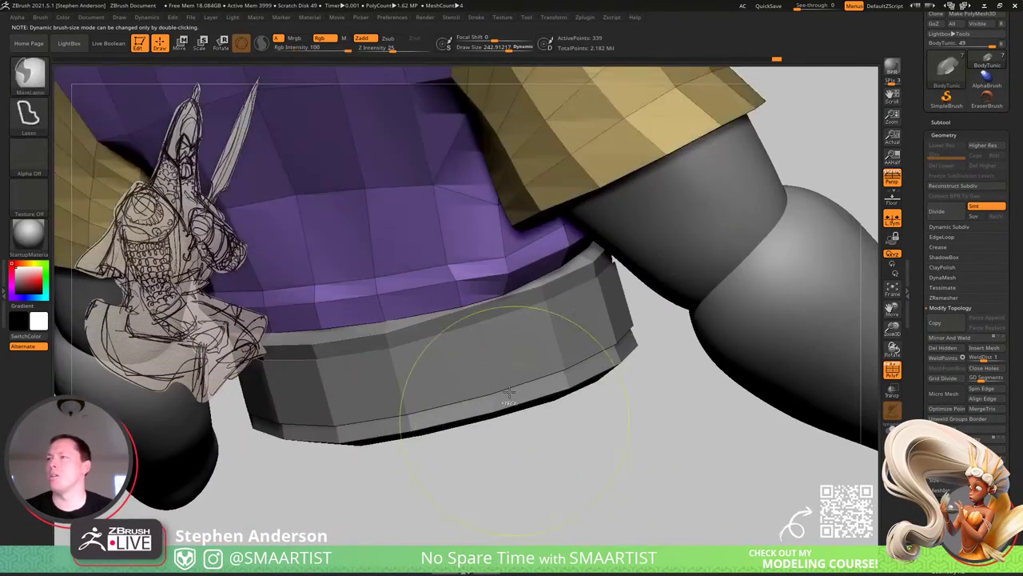
left_click(455, 302, "ctrl+shift")
left_click(558, 475, "ctrl")
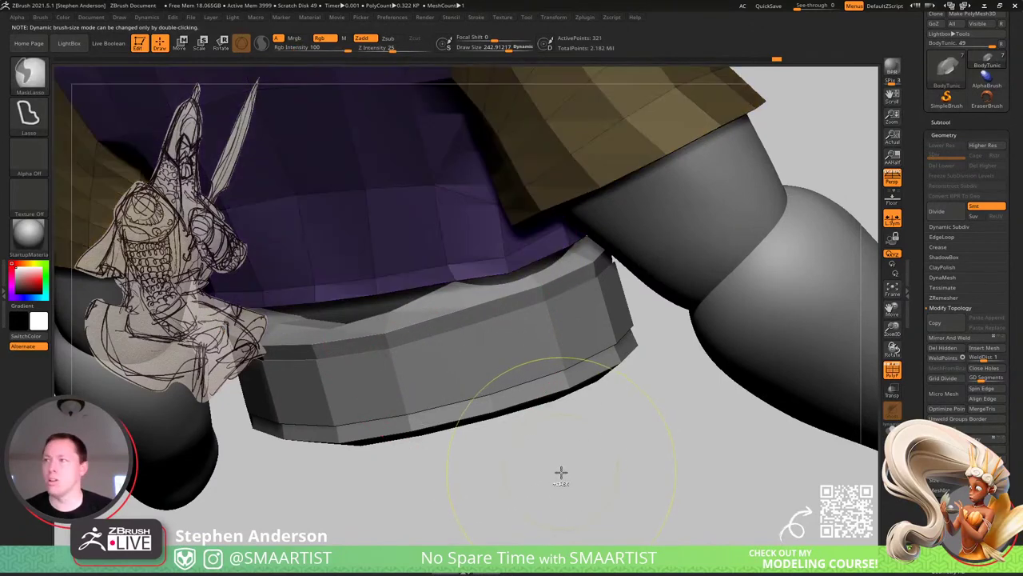
left_click(562, 474, "ctrl+shift")
Clear the tunic's mask, mask every face above the hem loop, and isolate the hem in solo mode.
mouse_move(400, 345)
right_mouse_down()
mouse_move(461, 315)
mouse_move(324, 318)
mouse_move(418, 285)
mouse_move(426, 244)
right_mouse_up()
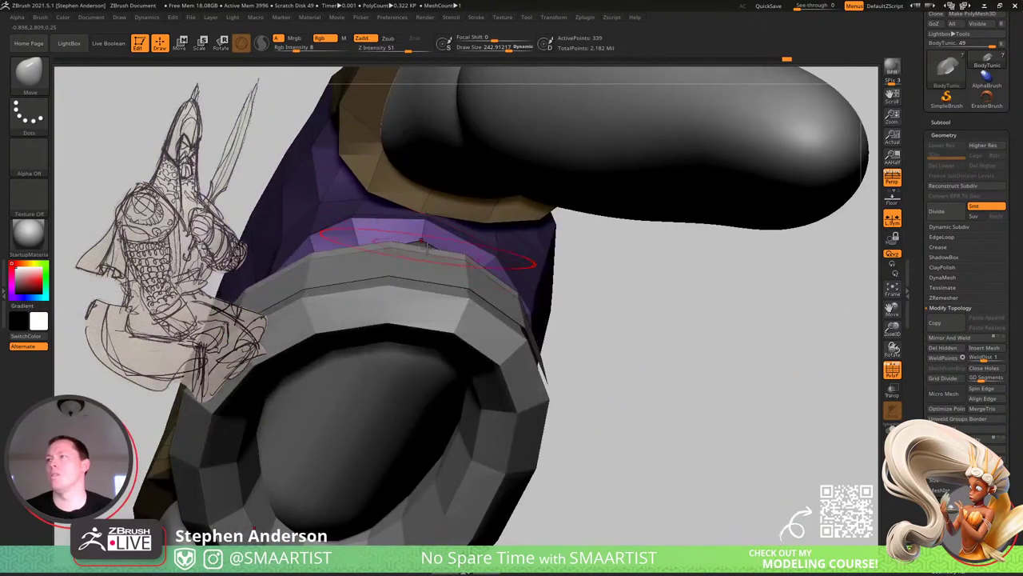
right_click_drag(444, 296, 516, 348)
right_click_drag(453, 409, 526, 312)
left_click(200, 412, "ctrl")
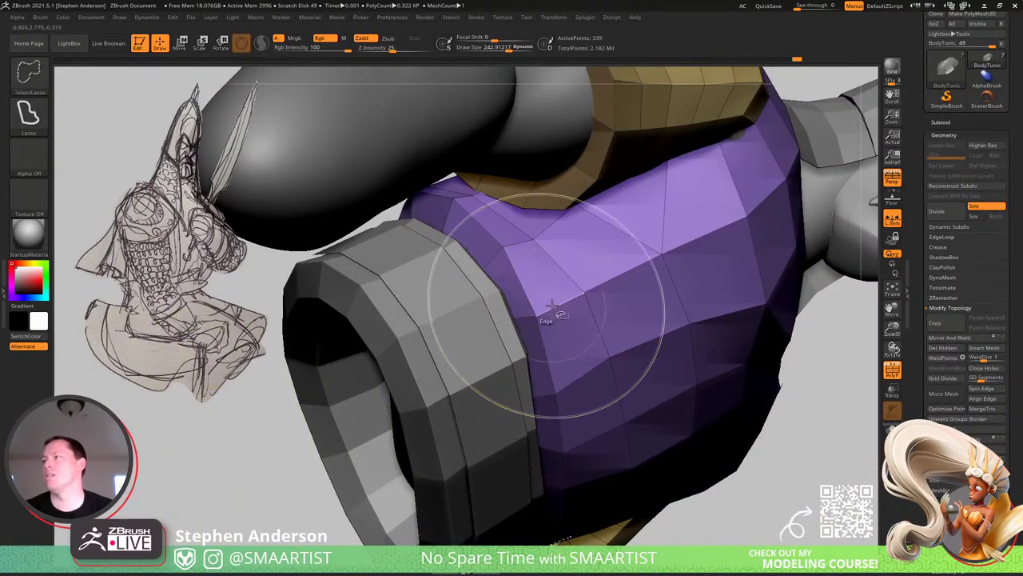
mouse_move(530, 301)
left_mouse_down("ctrl")
mouse_move(519, 331)
mouse_move(530, 351)
left_mouse_up("ctrl")
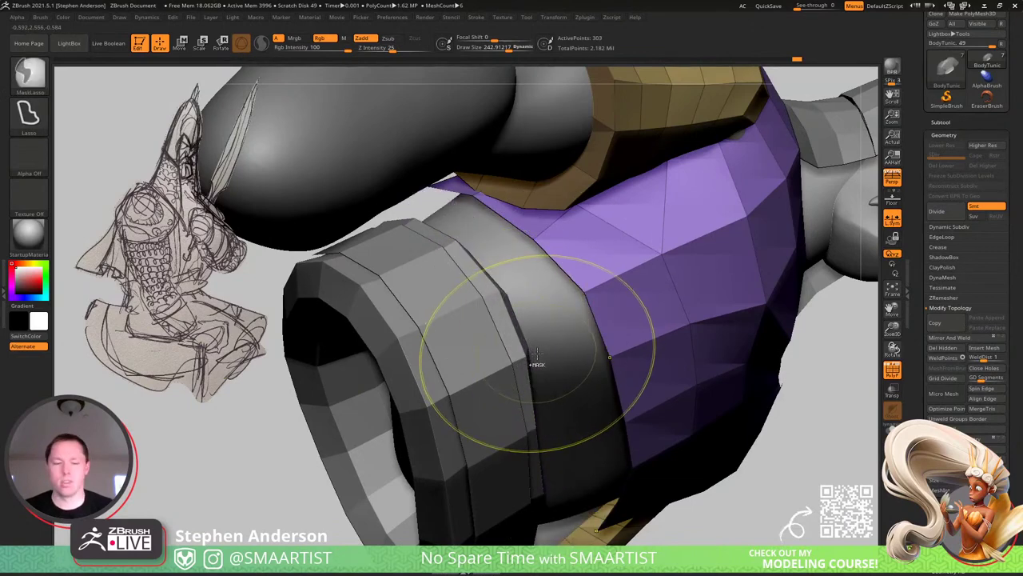
left_click(535, 357, "ctrl")
left_click_drag(177, 475, 196, 476, "ctrl+shift")
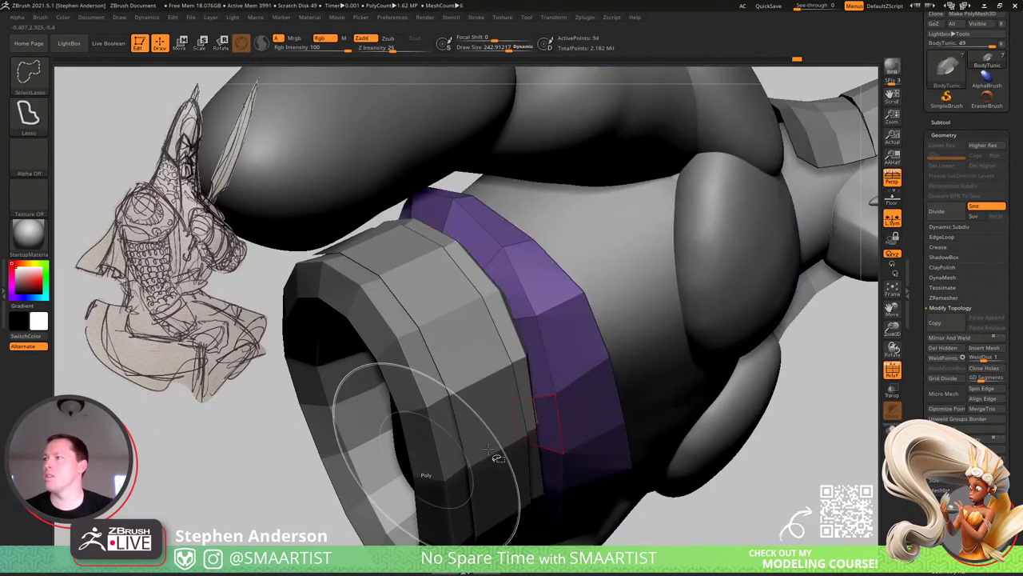
left_click(892, 430)
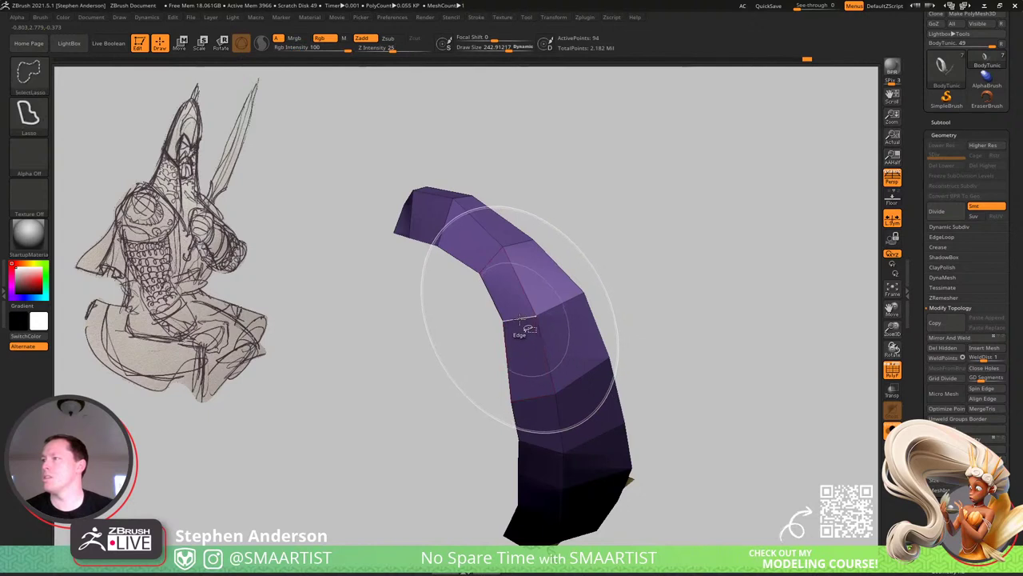
Choose the Move brush, unhide the whole tunic, and leave solo mode to show the other parts.
key("b")
key("m")
key("v")
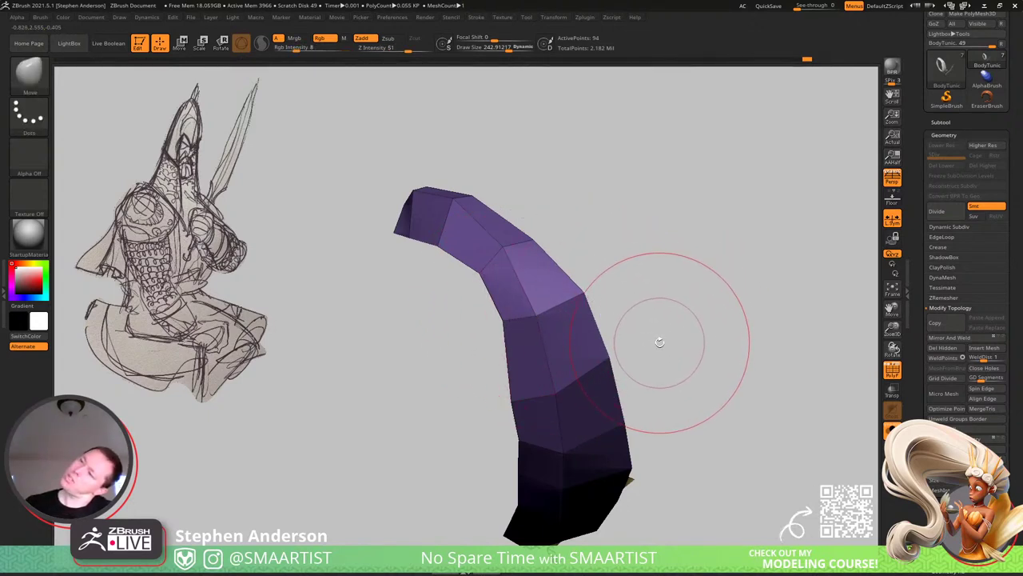
left_click(690, 324, "ctrl+shift")
left_click_drag(472, 344, 648, 397)
key("f")
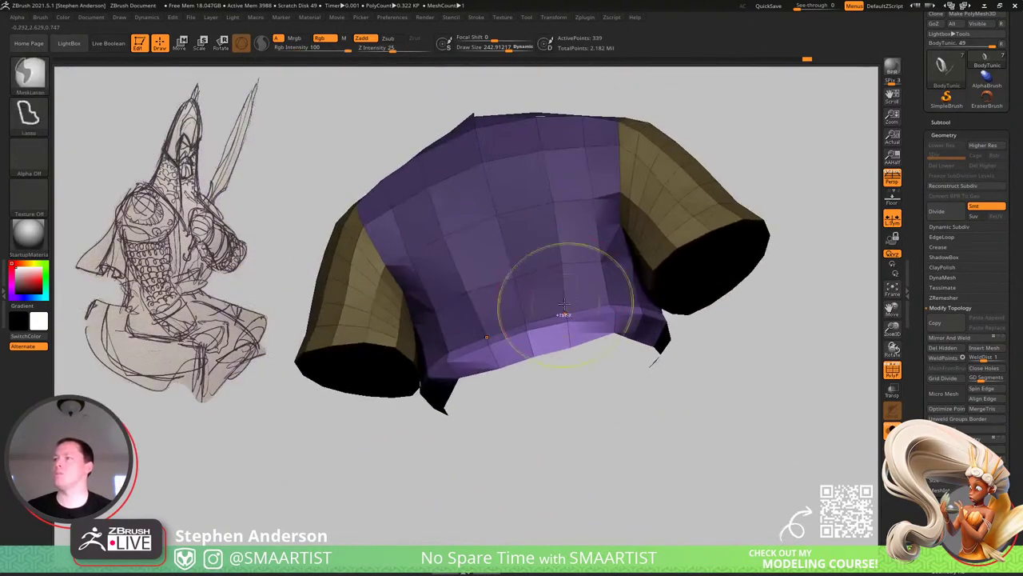
mouse_move(615, 364)
left_mouse_down()
mouse_move(555, 365)
mouse_move(735, 365)
mouse_move(674, 344)
mouse_move(664, 359)
mouse_move(697, 333)
left_mouse_up()
left_click(892, 431)
Mask the tunic's hem with ZModeler's Mask edge action targeting EdgeLoop Partial, and invert the mask so only the hem stays editable.
right_click_drag(689, 276, 577, 262, "alt")
key("b")
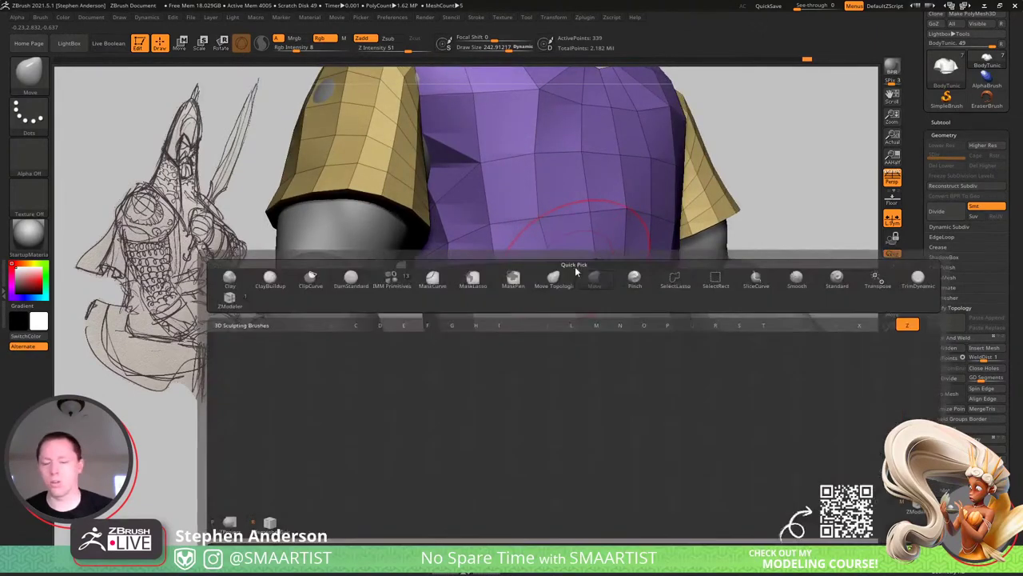
key("z")
key("m")
key("space")
left_click(562, 312)
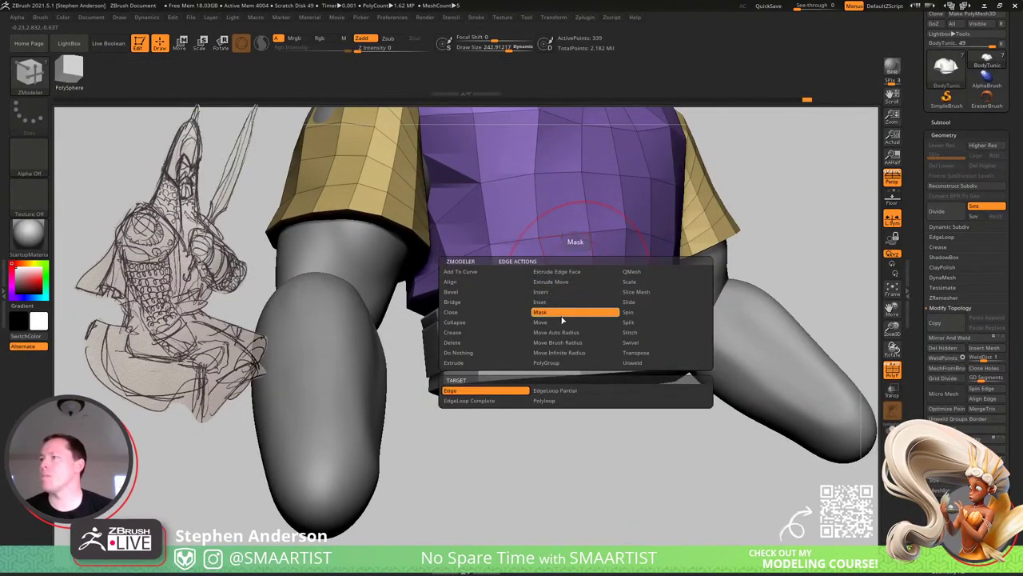
left_click(576, 392)
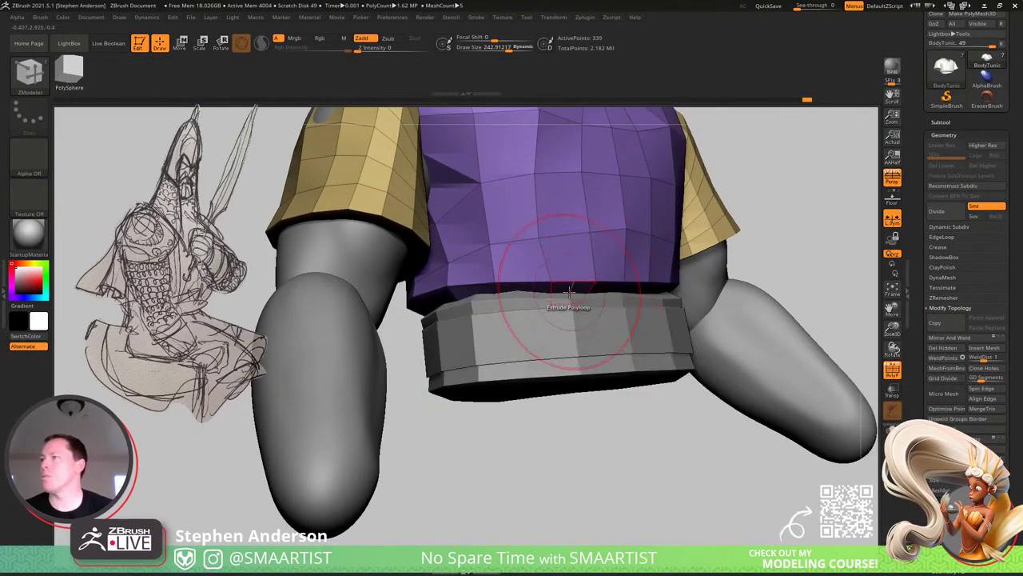
key("ctrl")
left_click(597, 441, "ctrl")
Pull the tunic's unmasked hem down toward the belt with the Move brush at a draw size of about 562.
key("b")
key("m")
key("v")
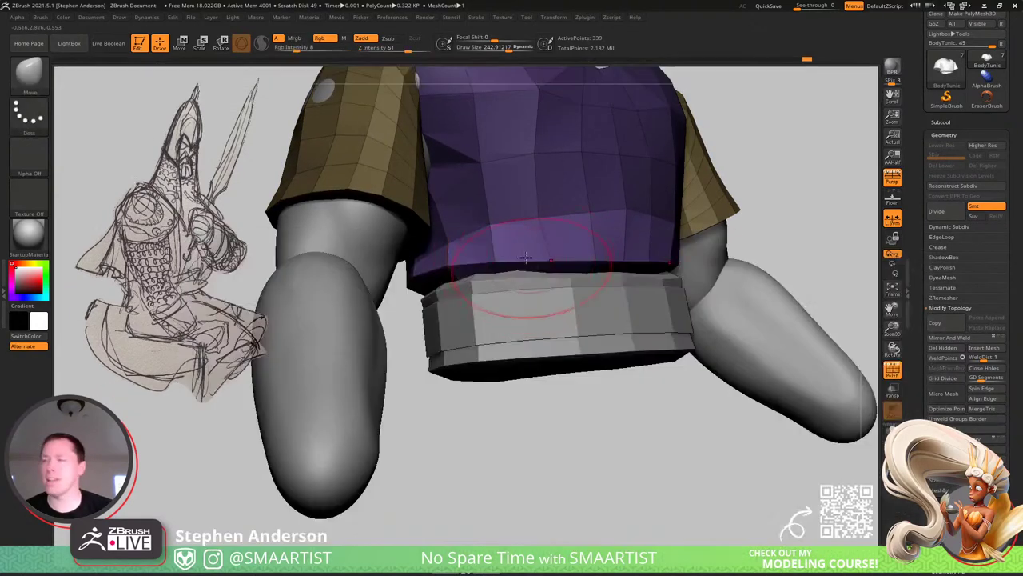
right_click_drag(528, 260, 548, 262)
key("s")
left_click_drag(548, 259, 559, 259)
left_click_drag(573, 257, 575, 269)
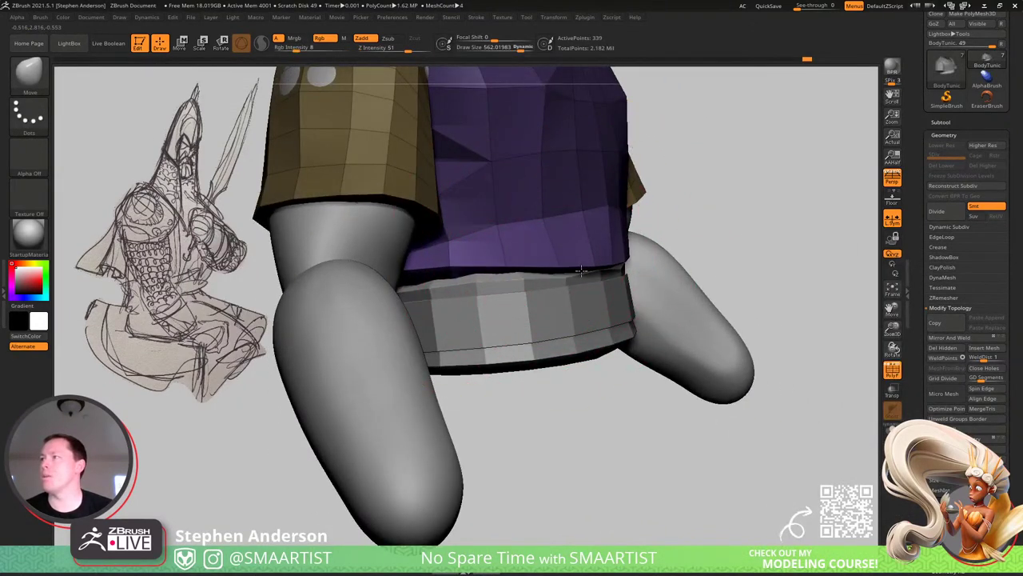
right_click_drag(562, 255, 605, 254)
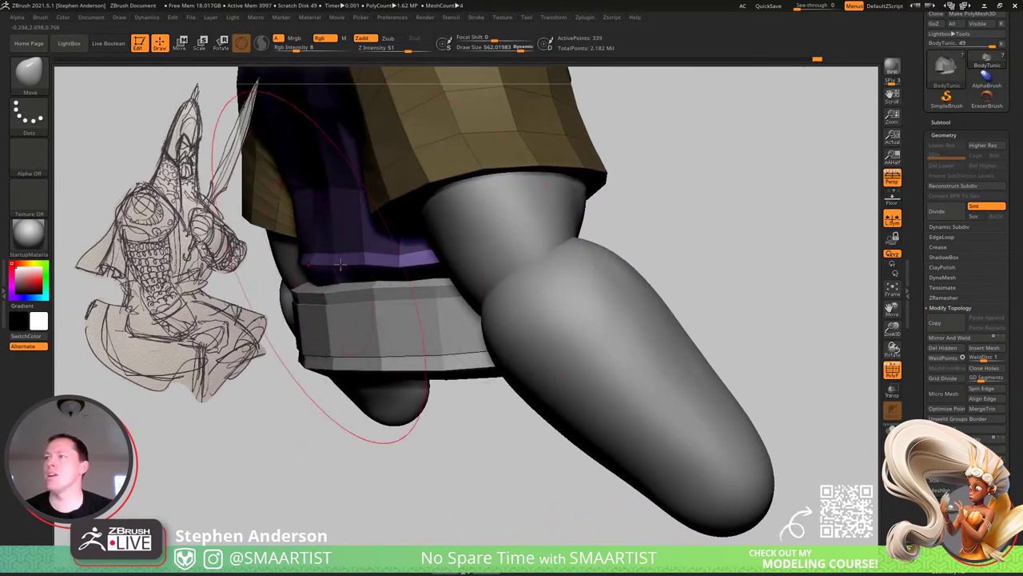
left_click_drag(326, 270, 332, 288)
Refine the hem's fit around the belt at a draw size of about 163, and clear the tunic's mask.
right_click_drag(342, 286, 468, 283)
key("s")
left_click_drag(446, 283, 434, 284)
right_click_drag(453, 282, 541, 288)
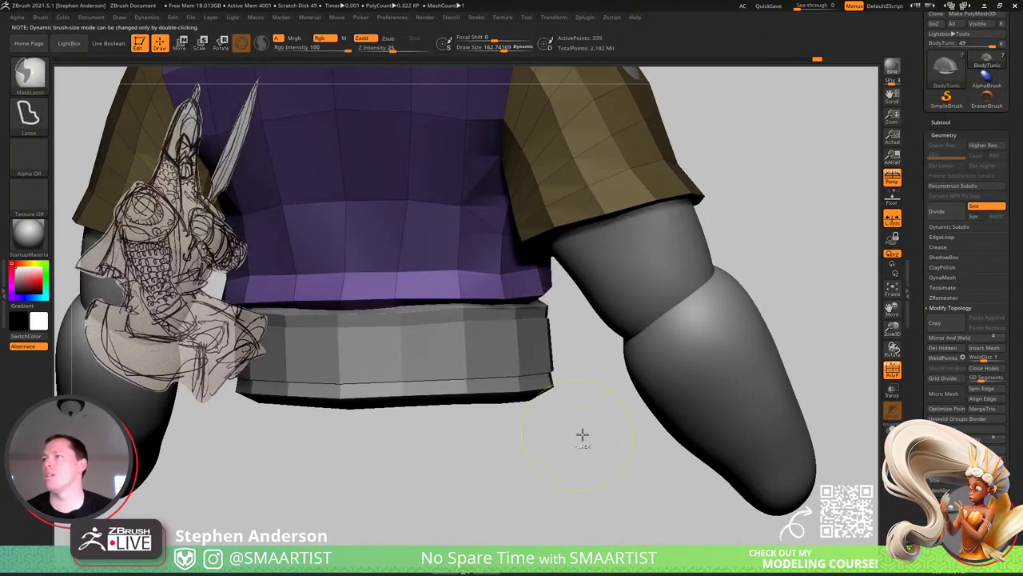
left_click_drag(583, 434, 598, 448, "ctrl")
Even out the tunic's lower body and hem with the Move Topological brush at a draw size of about 110.
mouse_move(510, 272)
right_mouse_down()
mouse_move(491, 261)
mouse_move(502, 273)
right_mouse_up()
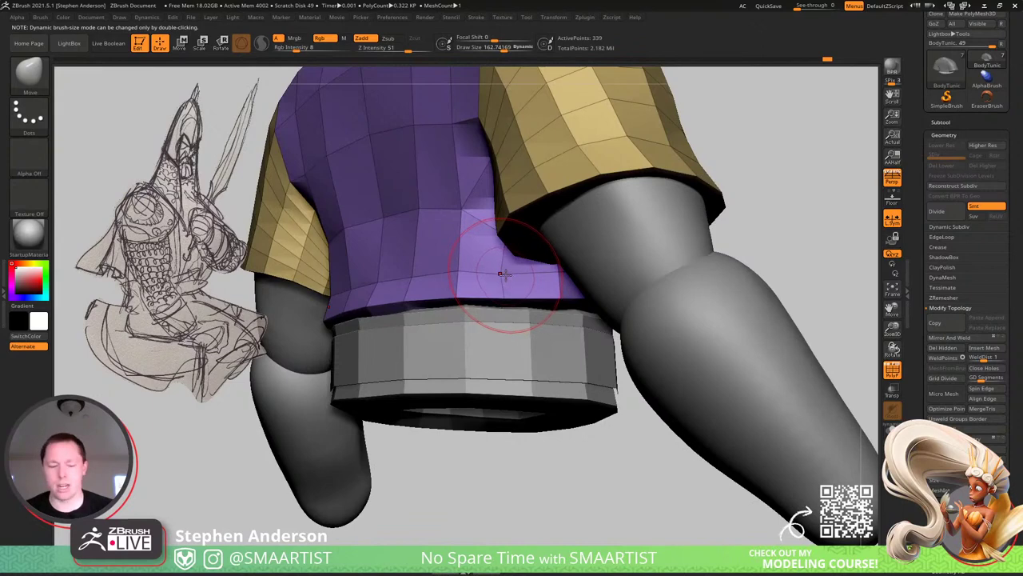
key("b")
key("m")
key("t")
left_click_drag(503, 272, 518, 272)
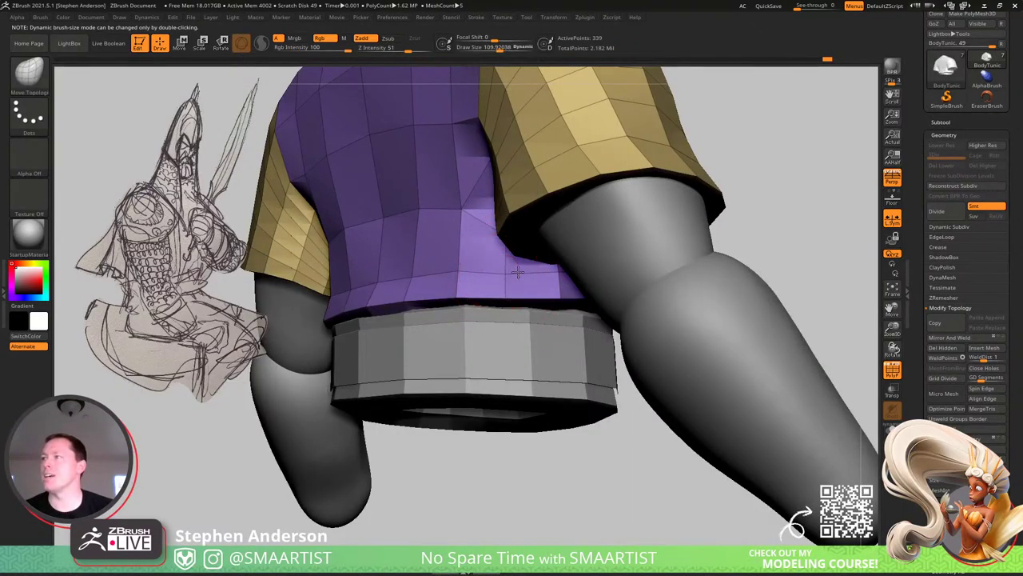
right_click_drag(507, 287, 490, 251)
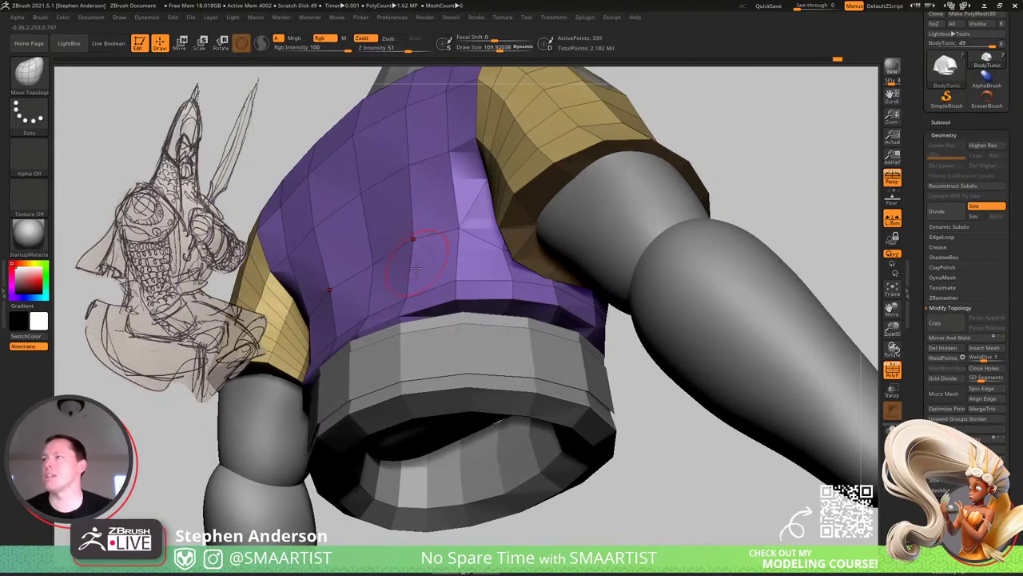
right_click_drag(415, 269, 414, 235)
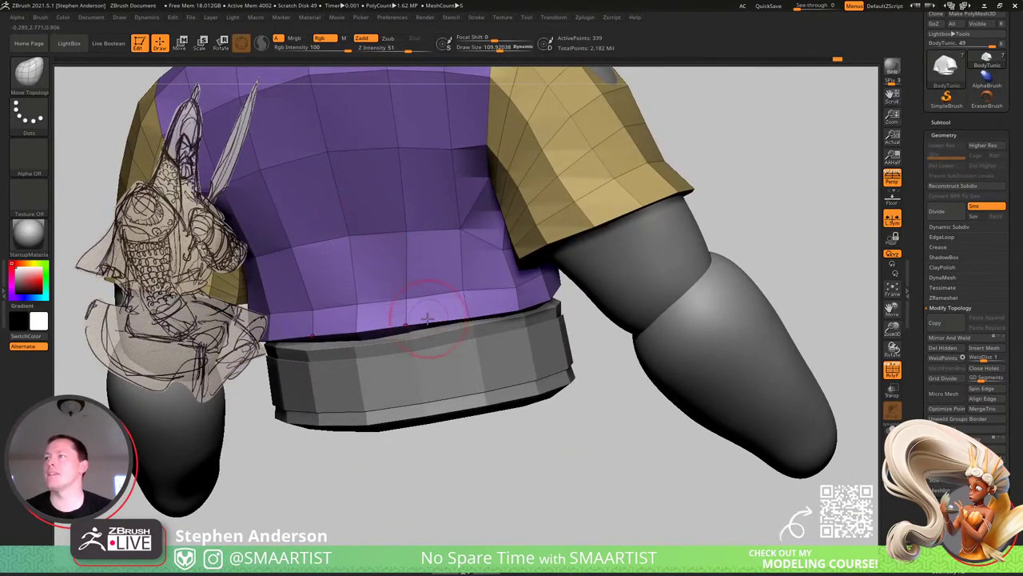
right_click_drag(516, 292, 596, 339)
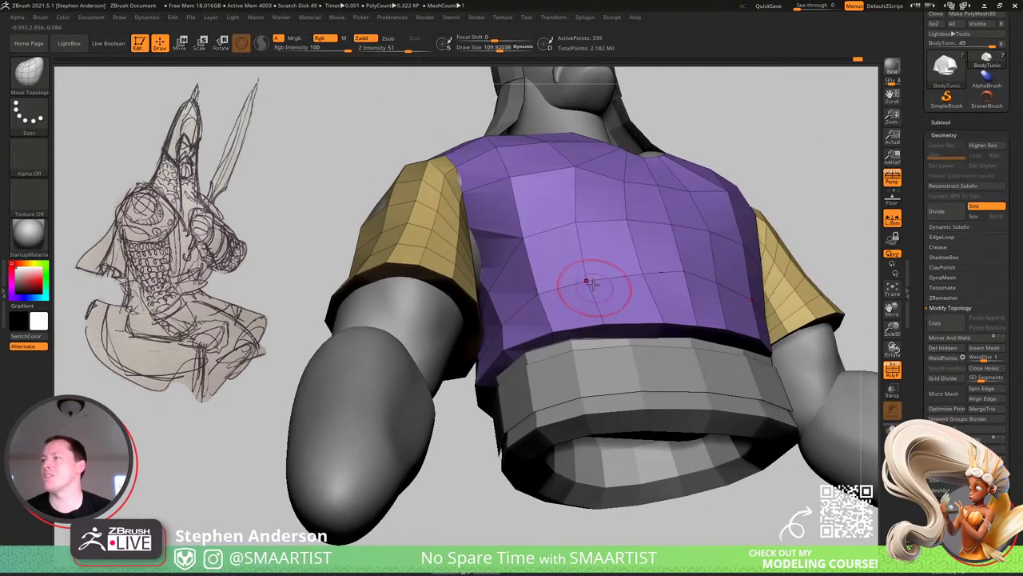
right_click_drag(599, 279, 643, 330)
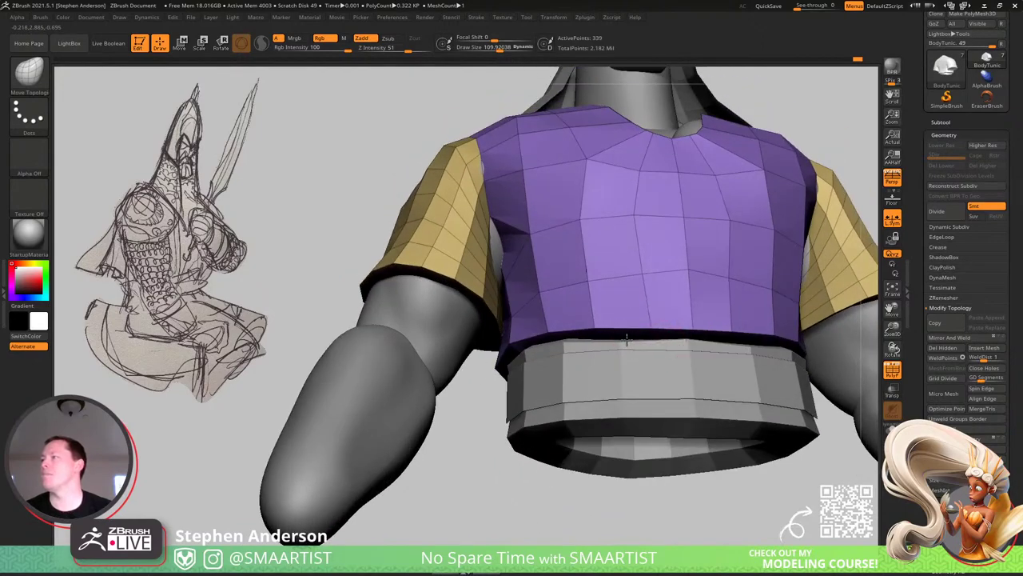
Adjust the tunic's upper chest and neckline with the Move Topological brush, reducing the draw size to about 56.
right_click_drag(627, 216, 614, 300, "ctrl")
right_click_drag(614, 300, 824, 280)
right_click_drag(824, 280, 436, 257, "alt")
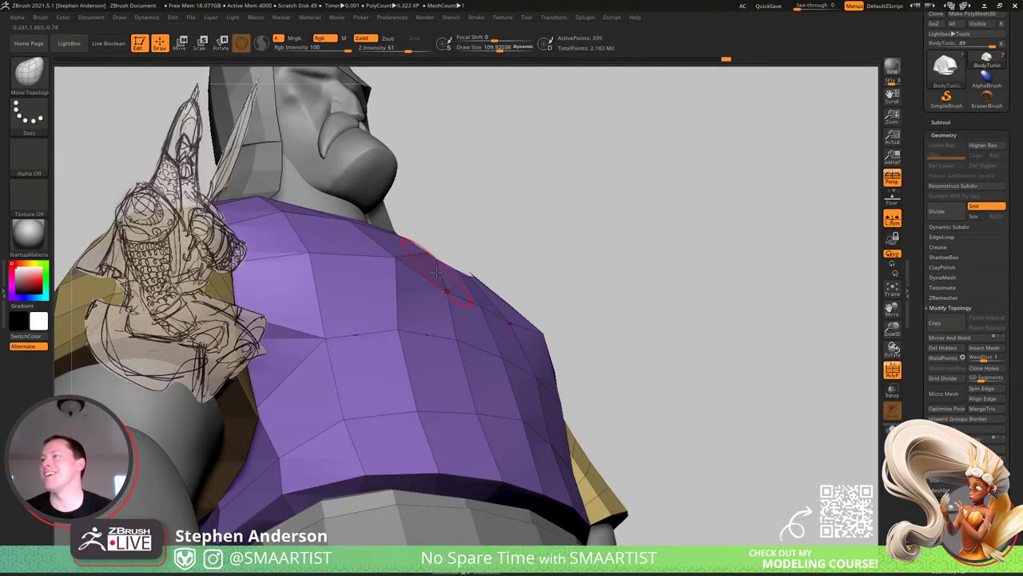
right_click_drag(435, 257, 429, 254)
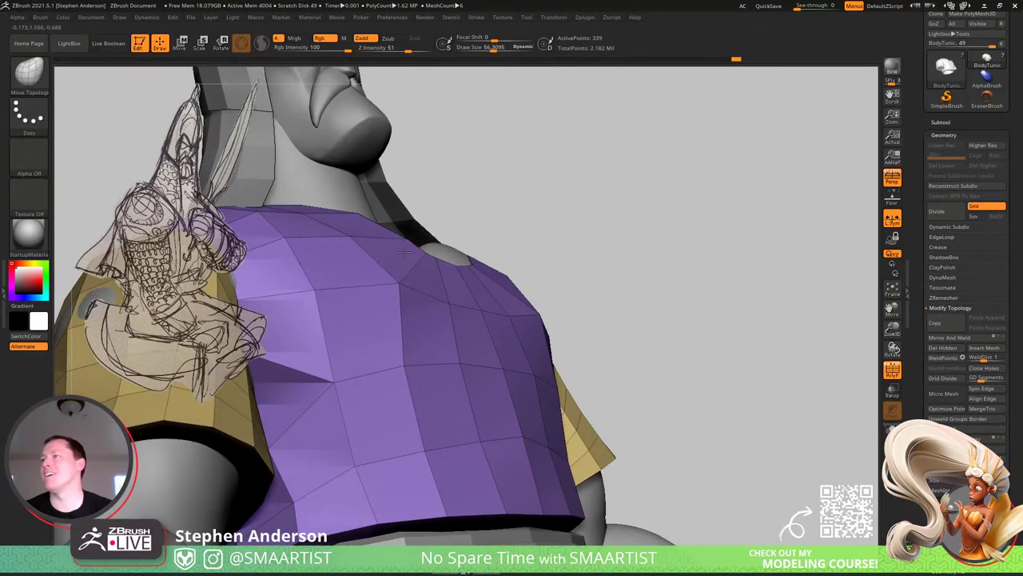
mouse_move(445, 263)
right_mouse_down()
mouse_move(342, 257)
mouse_move(351, 320)
right_mouse_up()
Turn off the polyframe display and examine the proportions of the full bust against the sketch.
key("shift+f")
mouse_move(629, 320)
right_mouse_down("ctrl")
mouse_move(613, 365)
mouse_move(565, 277)
mouse_move(606, 299)
mouse_move(601, 319)
mouse_move(619, 276)
mouse_move(605, 275)
mouse_move(563, 340)
right_mouse_up("ctrl")
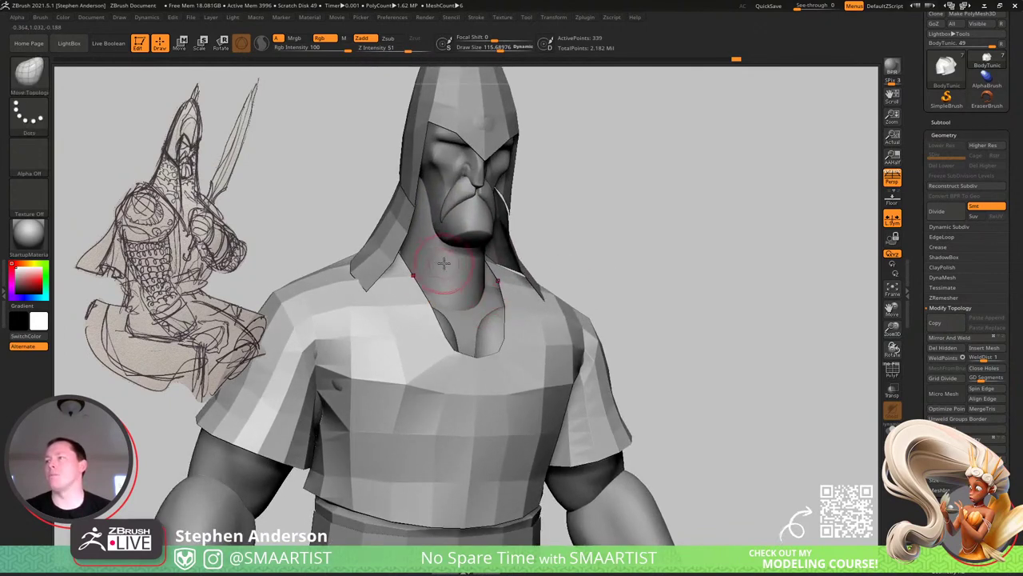
right_click_drag(443, 263, 435, 249, "ctrl")
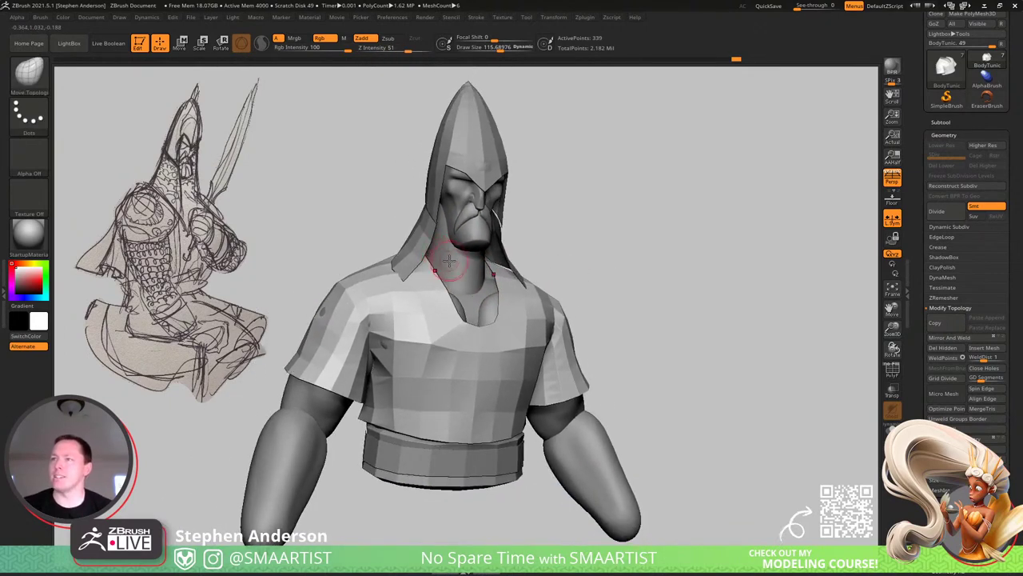
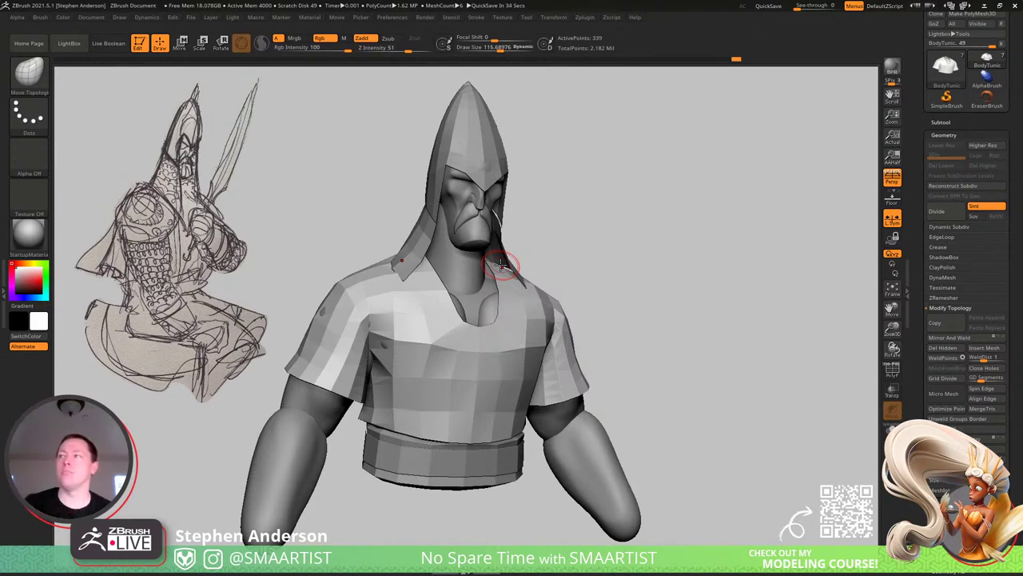
mouse_move(499, 246)
right_mouse_down()
mouse_move(431, 211)
mouse_move(479, 217)
mouse_move(556, 301)
mouse_move(509, 298)
right_mouse_up()
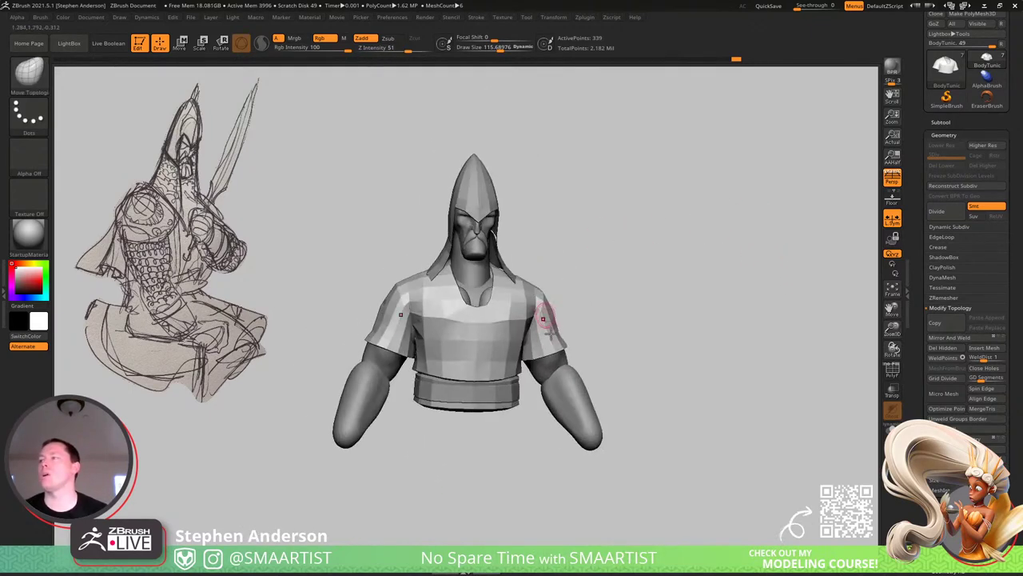
Make the Body subtool active and show it alone in solo mode.
key("shift+f")
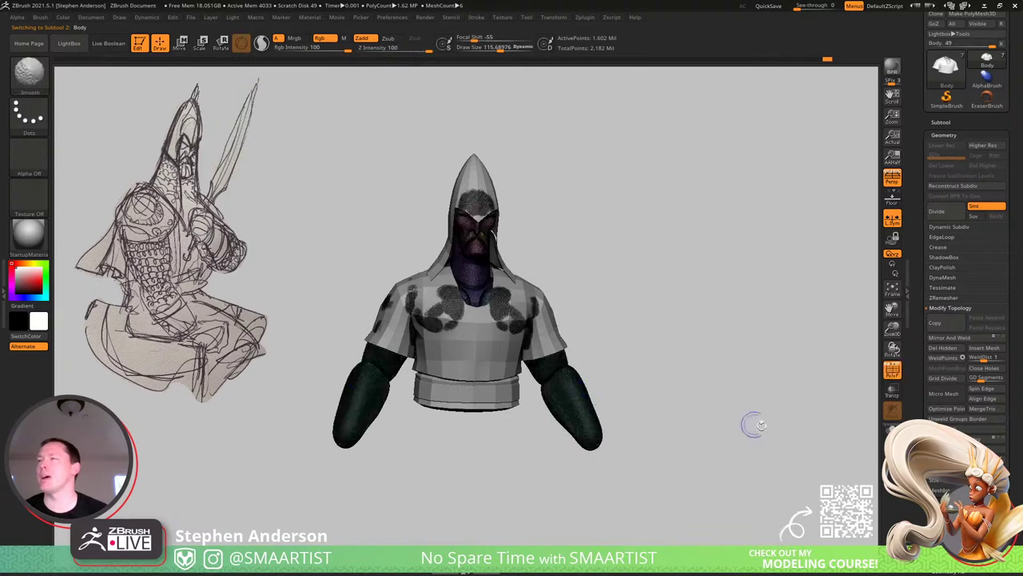
key("shift+f")
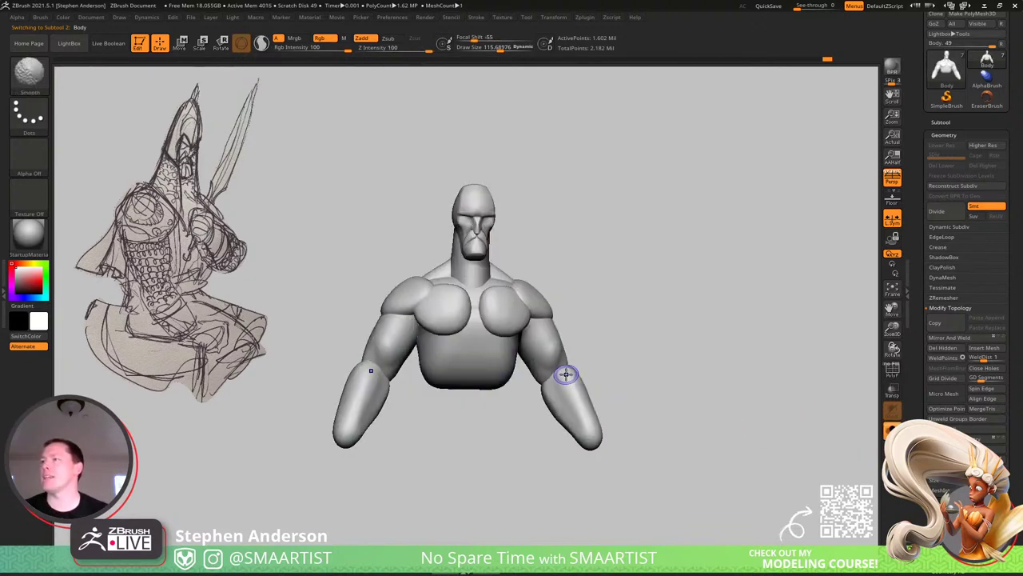
key("shift+f")
mouse_move(574, 375)
right_mouse_down()
mouse_move(667, 335)
mouse_move(454, 347)
mouse_move(386, 366)
right_mouse_up()
right_click_drag(507, 345, 499, 404, "ctrl")
right_click_drag(294, 461, 375, 361, "alt")
mouse_move(536, 379)
right_mouse_down()
mouse_move(463, 390)
mouse_move(466, 338)
right_mouse_up()
Reshape and slim the forearms with the Move Topological brush at a draw size of about 582, with the polyframe hidden.
key("b")
key("m")
key("t")
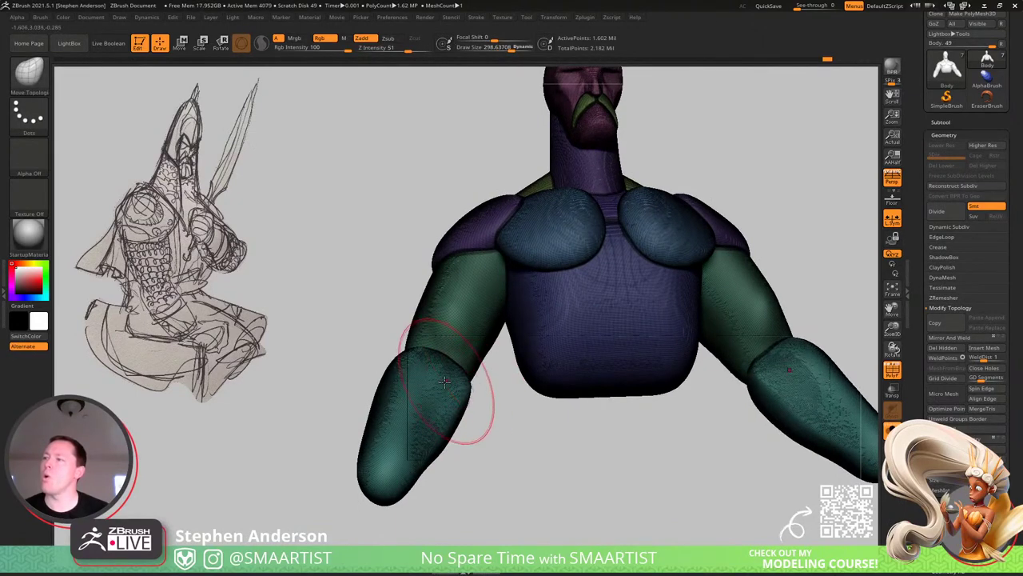
mouse_move(445, 382)
right_mouse_down()
mouse_move(475, 375)
mouse_move(442, 365)
mouse_move(449, 373)
mouse_move(488, 345)
mouse_move(423, 333)
right_mouse_up()
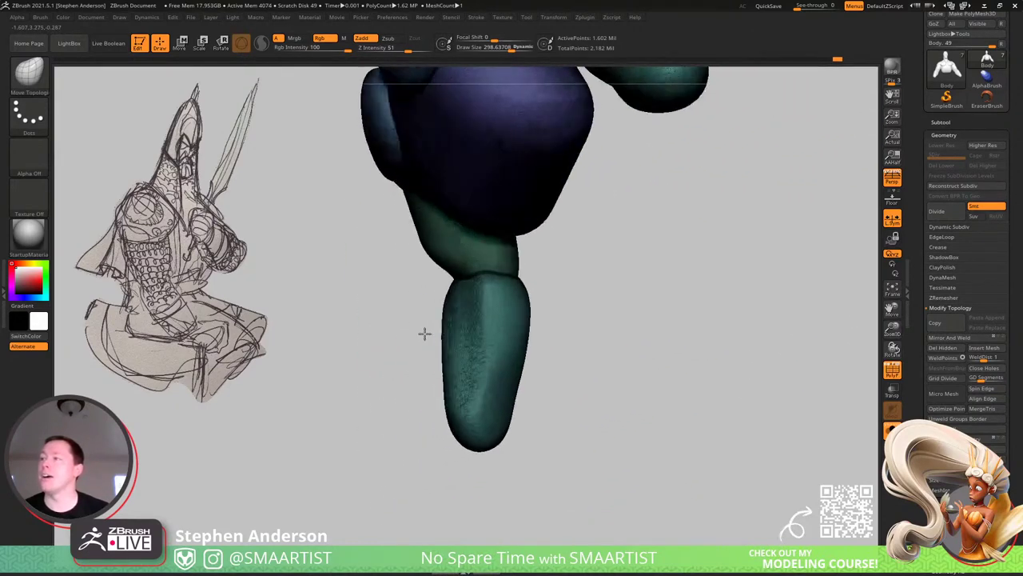
key("shift+f")
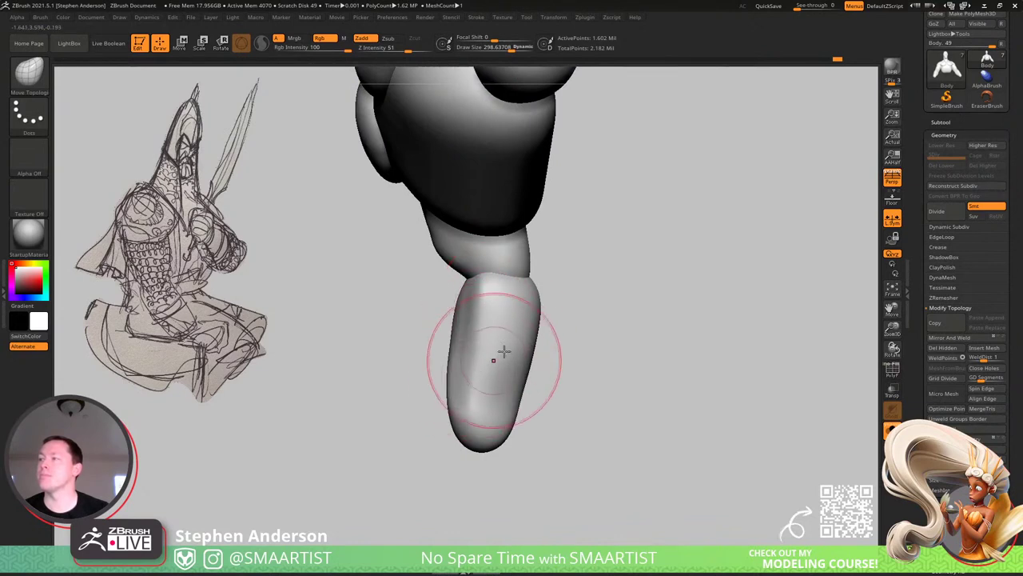
key("s")
left_click_drag(505, 322, 516, 325)
left_click_drag(525, 313, 531, 305)
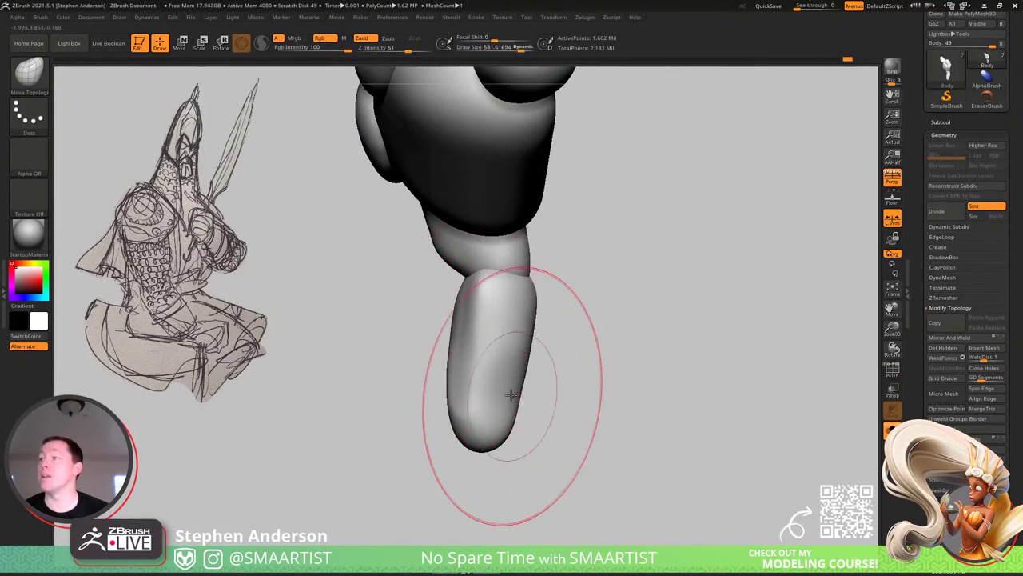
left_click_drag(514, 396, 531, 396)
left_click_drag(451, 361, 460, 365)
mouse_move(619, 363)
left_mouse_down()
mouse_move(530, 349)
mouse_move(424, 312)
mouse_move(396, 323)
left_mouse_up()
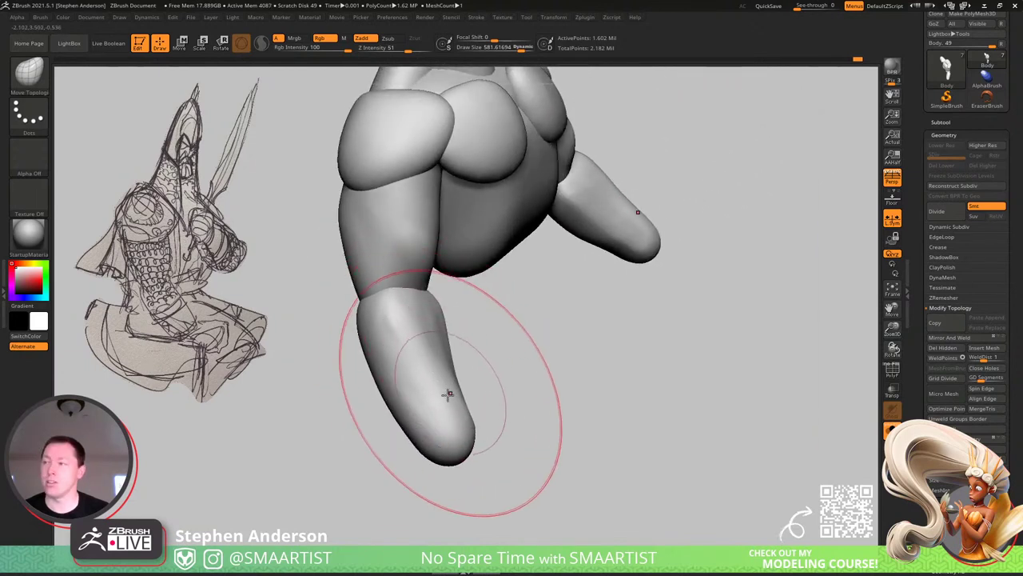
mouse_move(461, 409)
left_mouse_down()
mouse_move(439, 429)
mouse_move(431, 424)
left_mouse_up()
Carve a muscle groove along the inner side of the forearm with the DamStandard brush at a draw size of about 163.
mouse_move(345, 388)
left_mouse_down()
mouse_move(412, 347)
mouse_move(402, 355)
mouse_move(427, 322)
mouse_move(398, 343)
mouse_move(359, 342)
left_mouse_up()
key("b")
key("d")
key("s")
key("s")
mouse_move(357, 341)
right_mouse_down()
mouse_move(347, 338)
mouse_move(355, 341)
right_mouse_up()
key("s")
left_click_drag(356, 342, 342, 342)
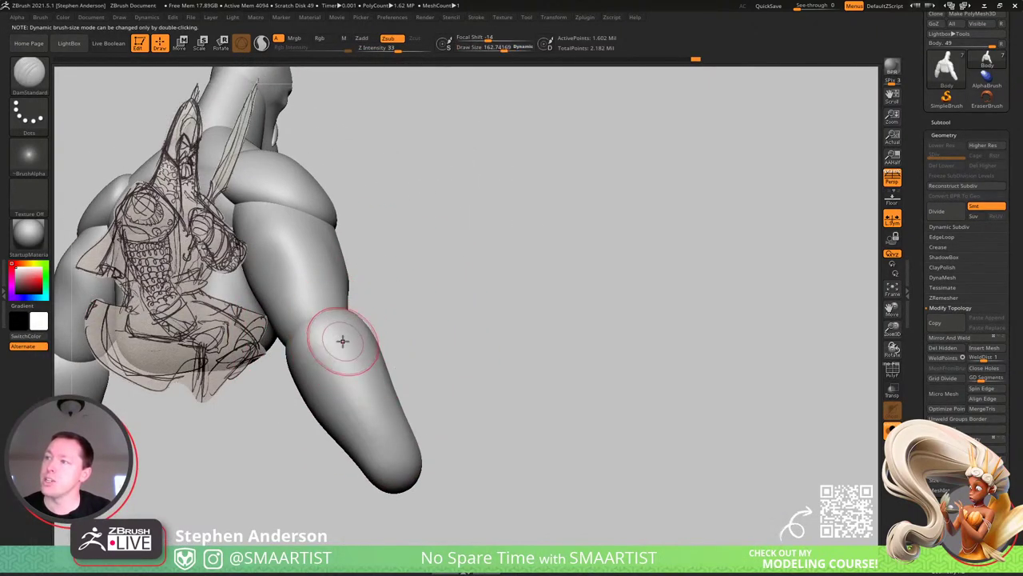
key("ctrl+z")
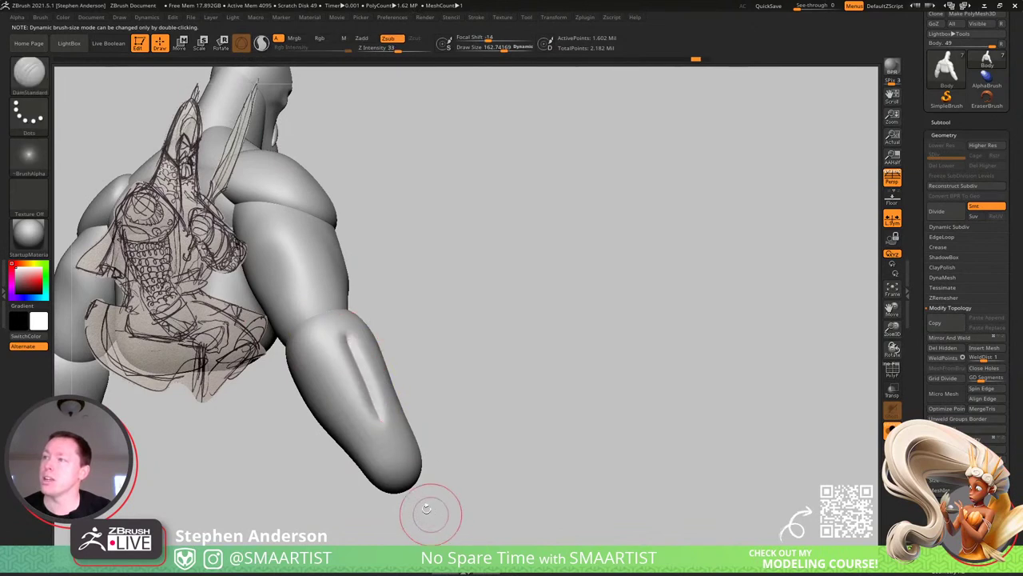
left_click_drag(427, 509, 370, 454)
key("ctrl+z")
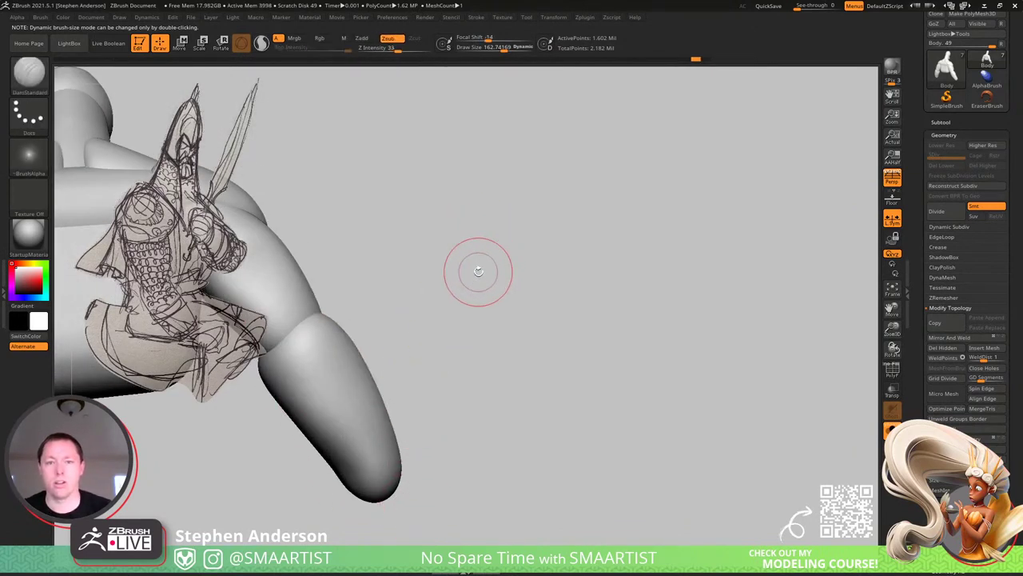
left_click_drag(379, 429, 364, 369)
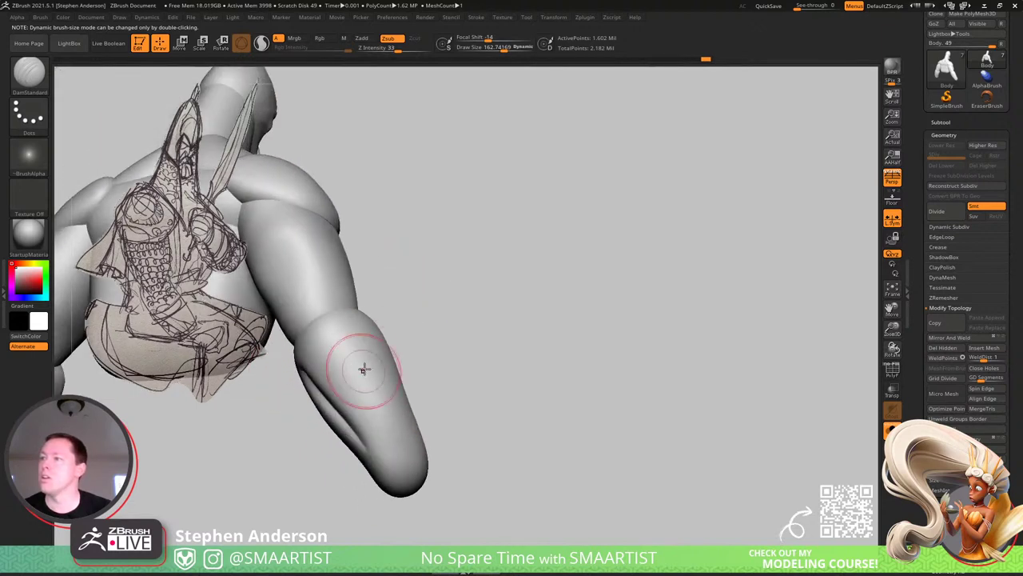
Carve a second groove along the outer forearm with the DamStandard brush and soften both grooves, reducing the Z Intensity to 21.
left_click_drag(417, 486, 370, 377)
key("ctrl+z")
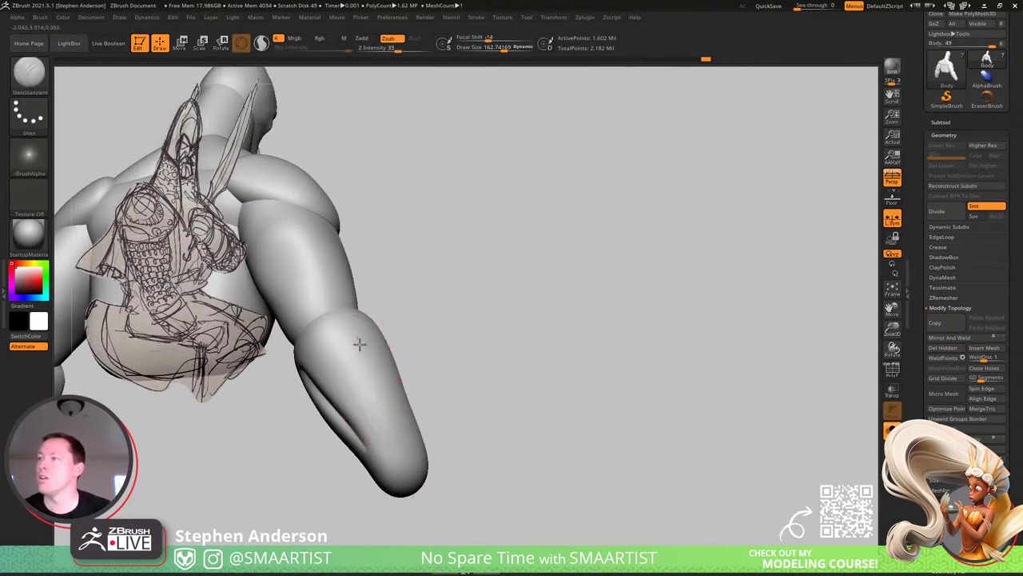
key("ctrl+z")
left_click_drag(349, 325, 403, 460)
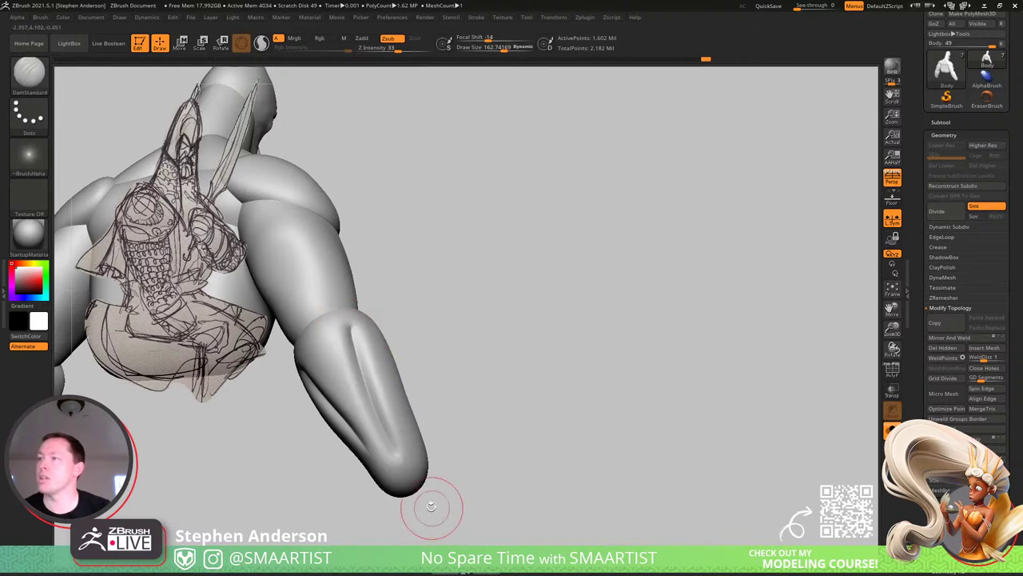
mouse_move(335, 434)
left_mouse_down()
mouse_move(356, 411)
mouse_move(347, 358)
left_mouse_up()
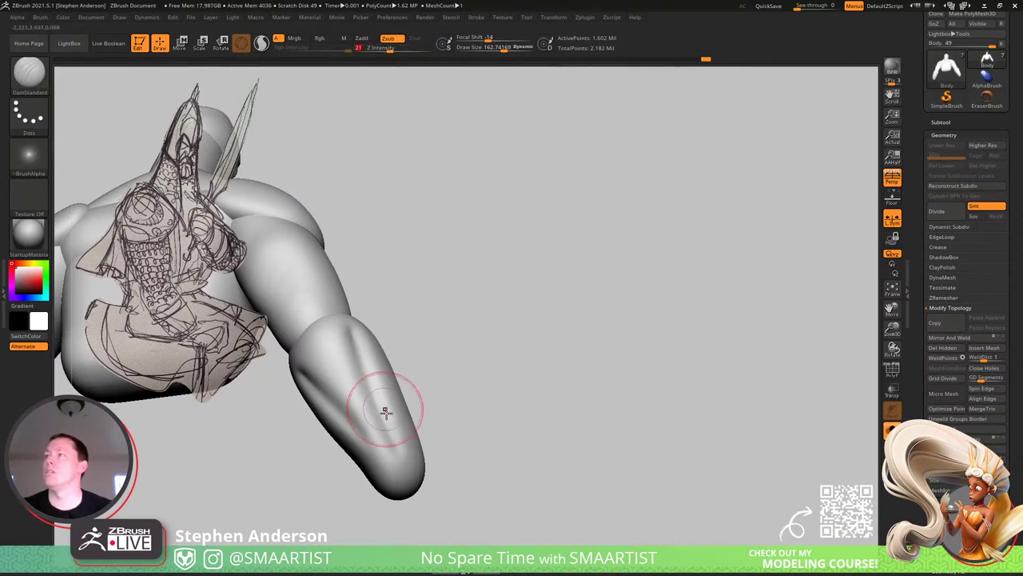
right_click_drag(357, 353, 311, 362)
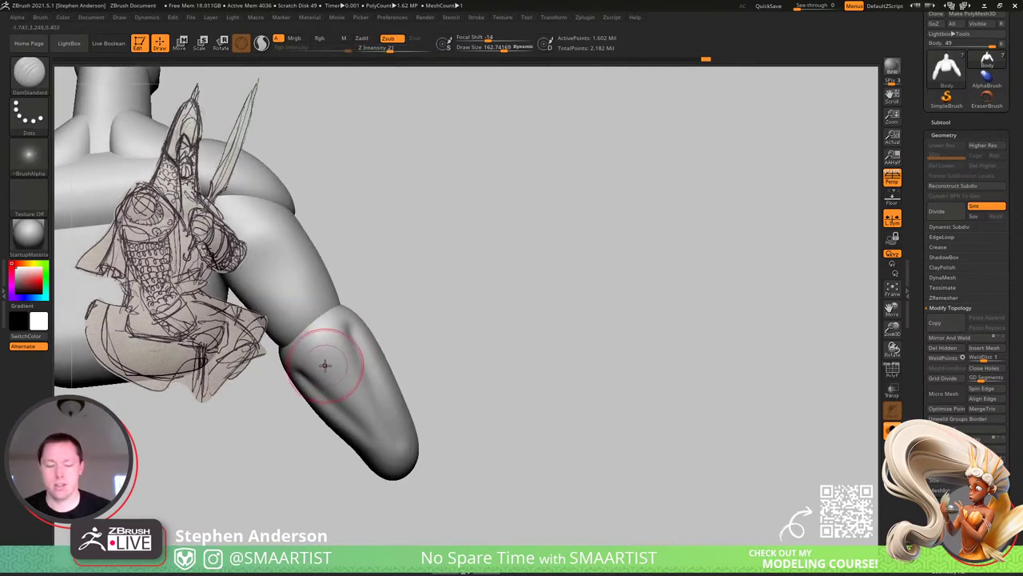
Switch to the Clay brush and try building up the elbow end of the forearm.
key("b")
key("c")
key("l")
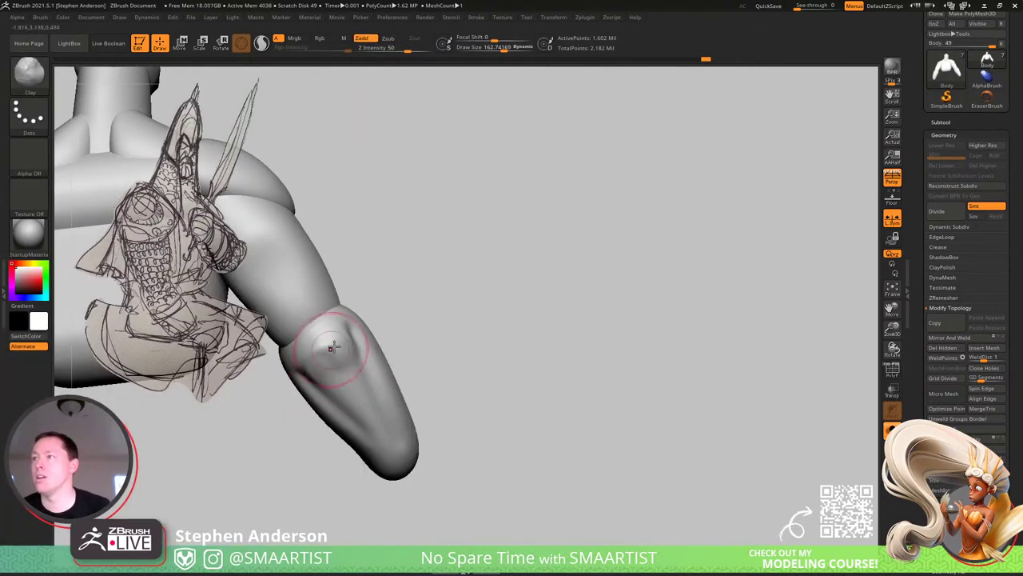
mouse_move(317, 344)
left_mouse_down()
mouse_move(339, 339)
mouse_move(338, 318)
mouse_move(375, 335)
left_mouse_up()
key("ctrl+z")
key("ctrl+z")
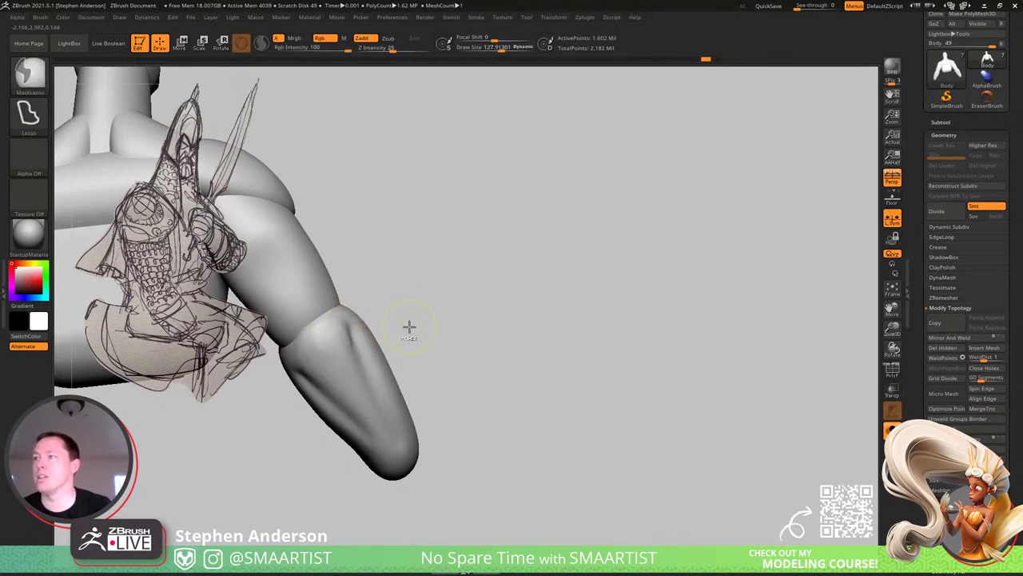
Isolate the arm with a lasso selection to inspect its geometry, and restore the whole body's visibility.
key("ctrl+shift")
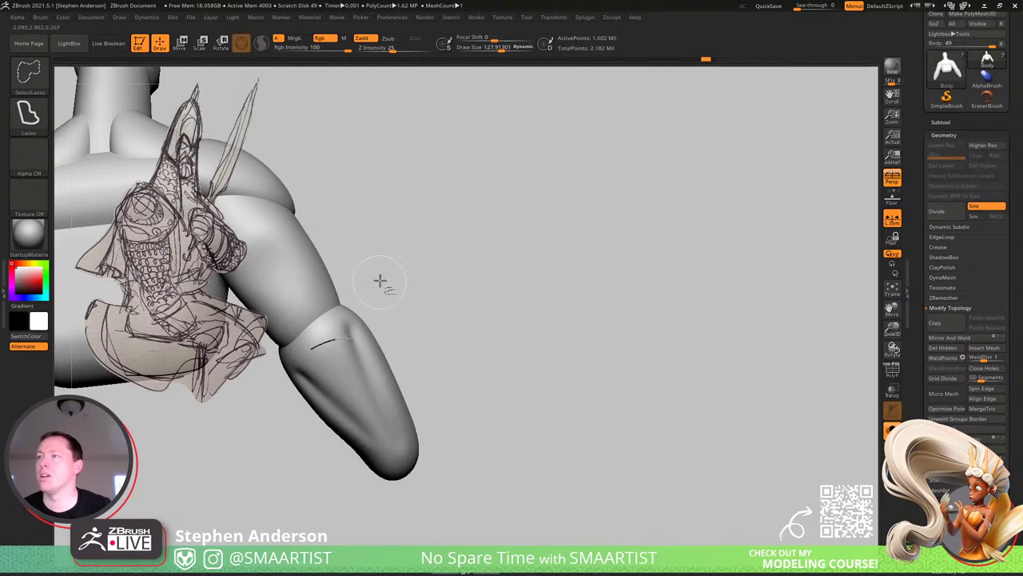
mouse_move(380, 280)
left_mouse_down("ctrl+shift")
mouse_move(429, 391)
mouse_move(463, 392)
left_mouse_up("ctrl+shift")
left_click(465, 394, "ctrl+shift")
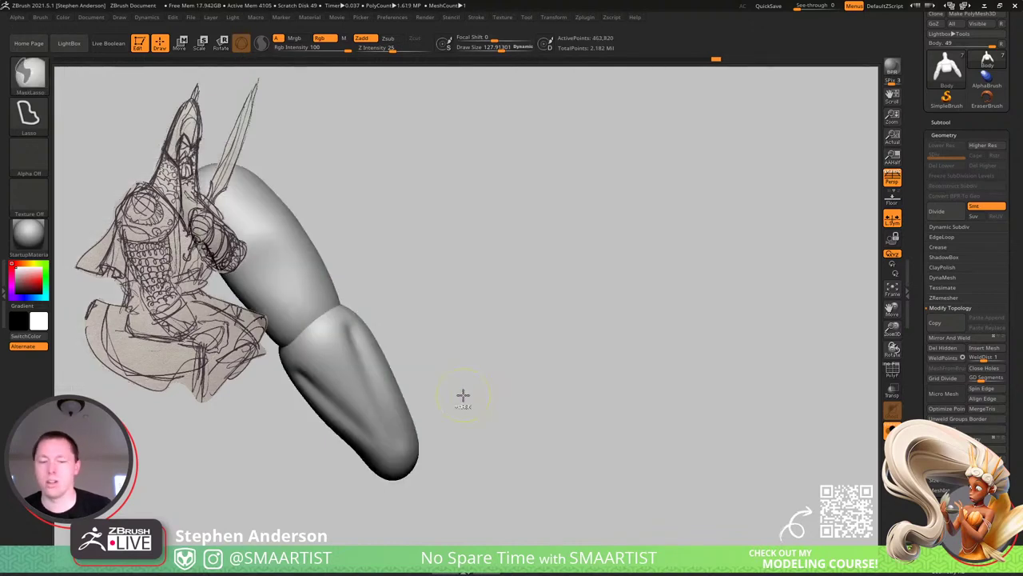
left_click(460, 365, "ctrl+shift")
Check the body's polygroups with the polyframe display, remesh the body with DynaMesh, and hide the polyframe again.
key("shift+f")
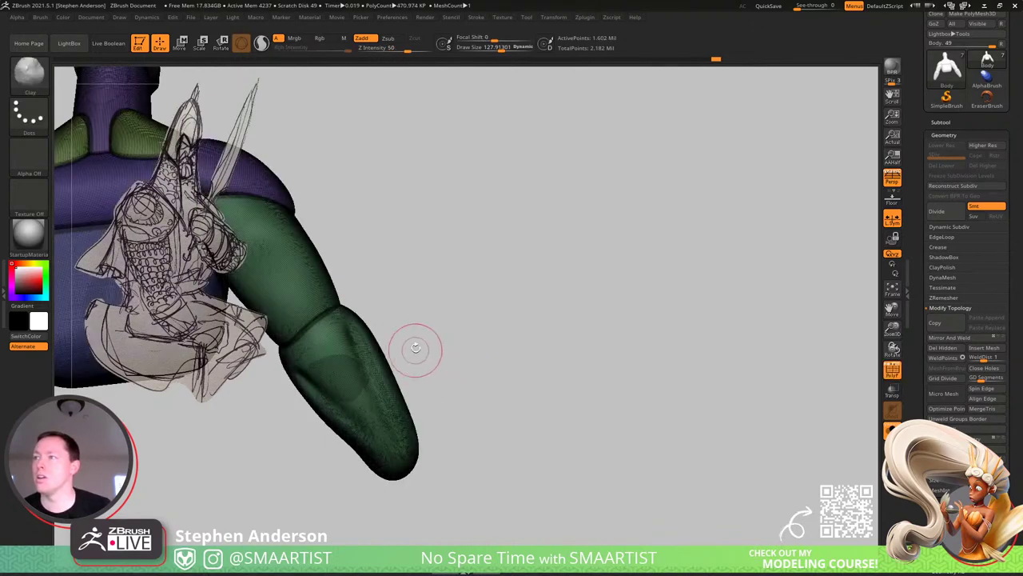
left_click_drag(526, 352, 752, 368, "alt")
left_click_drag(673, 204, 764, 341, "ctrl")
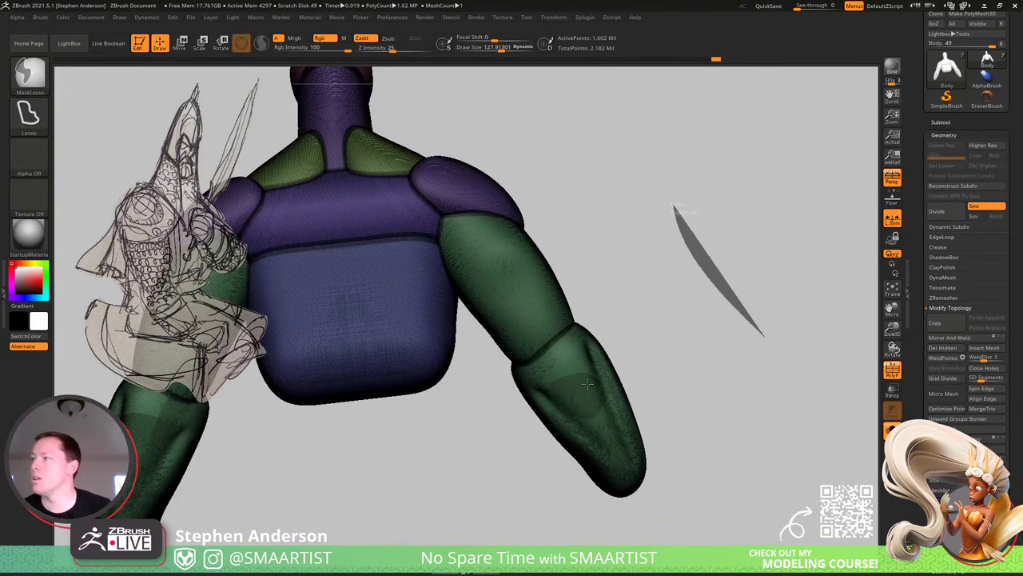
key("shift+f")
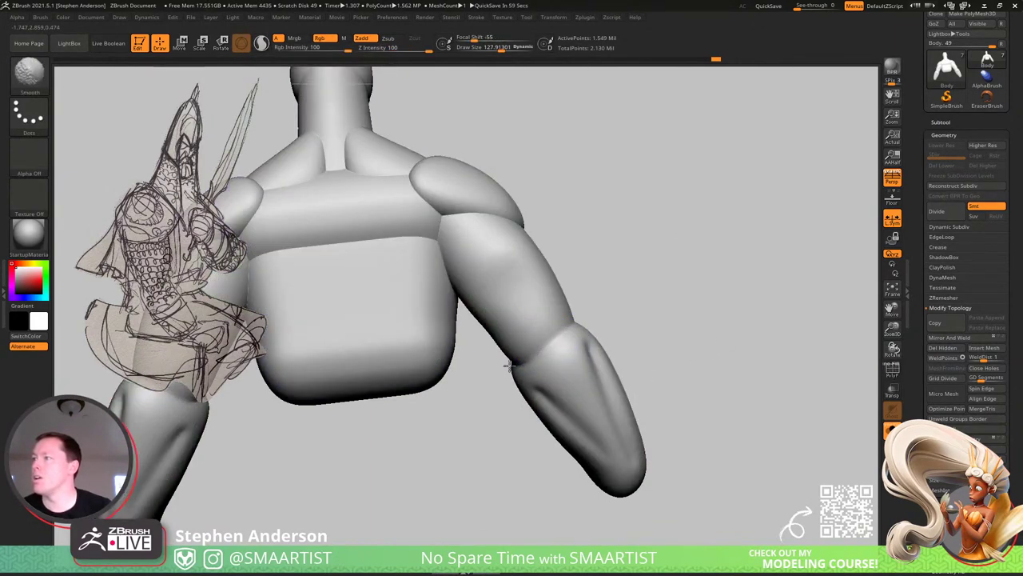
Build up the elbow and the back of the upper arm with the Clay brush at a draw size of about 128, smoothing the forms.
left_click_drag(538, 365, 562, 361)
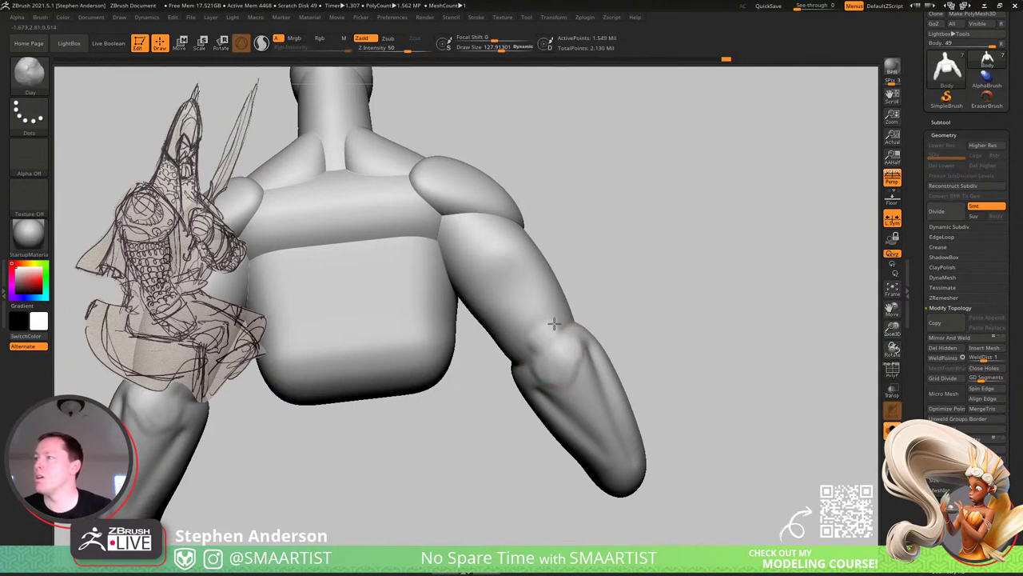
right_click_drag(555, 312, 548, 289)
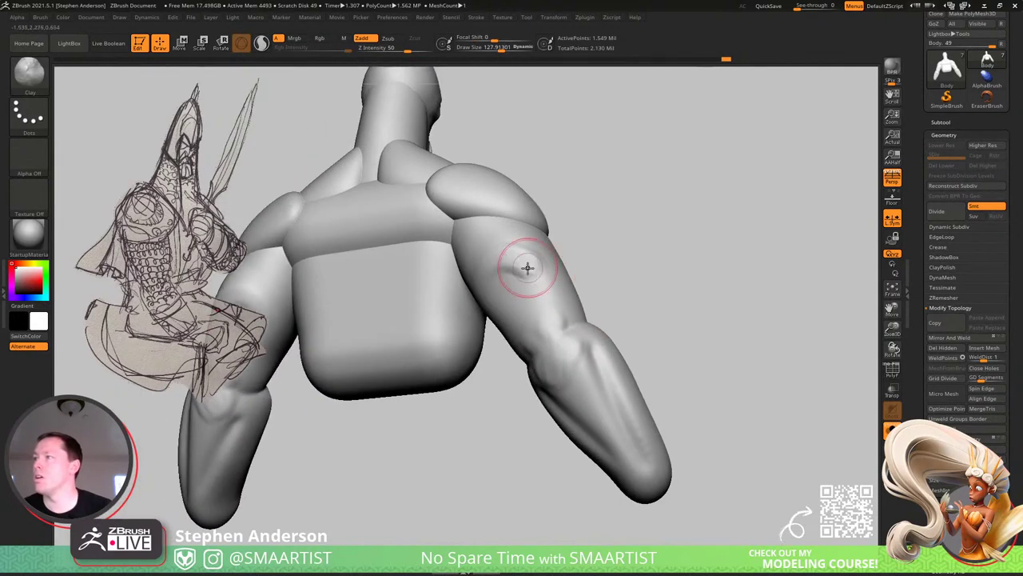
left_click_drag(561, 283, 513, 264, "shift")
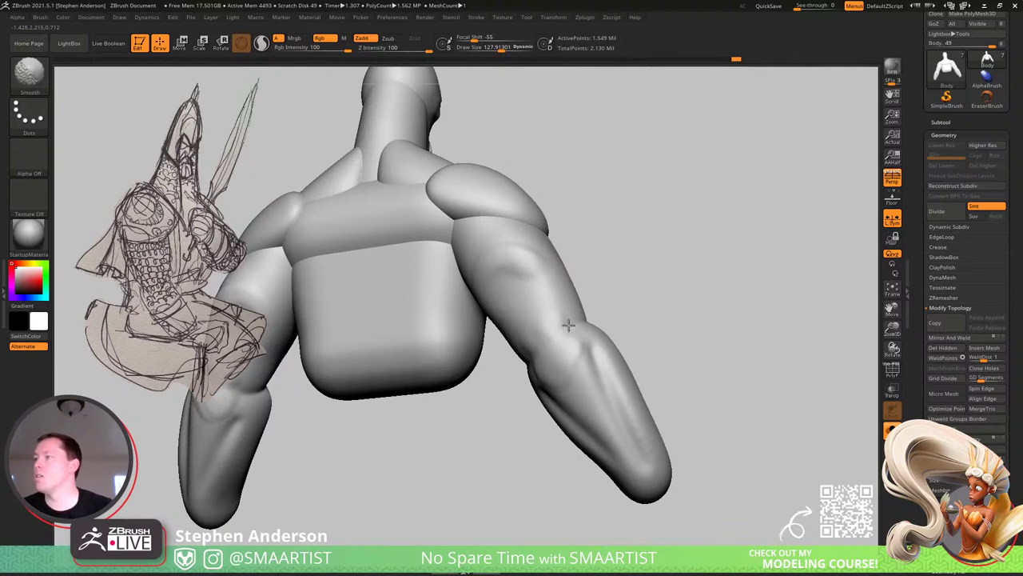
Sculpt the muscle forms on the back of the forearm with the ClayBuildup brush and smooth the strokes.
key("b")
key("c")
key("b")
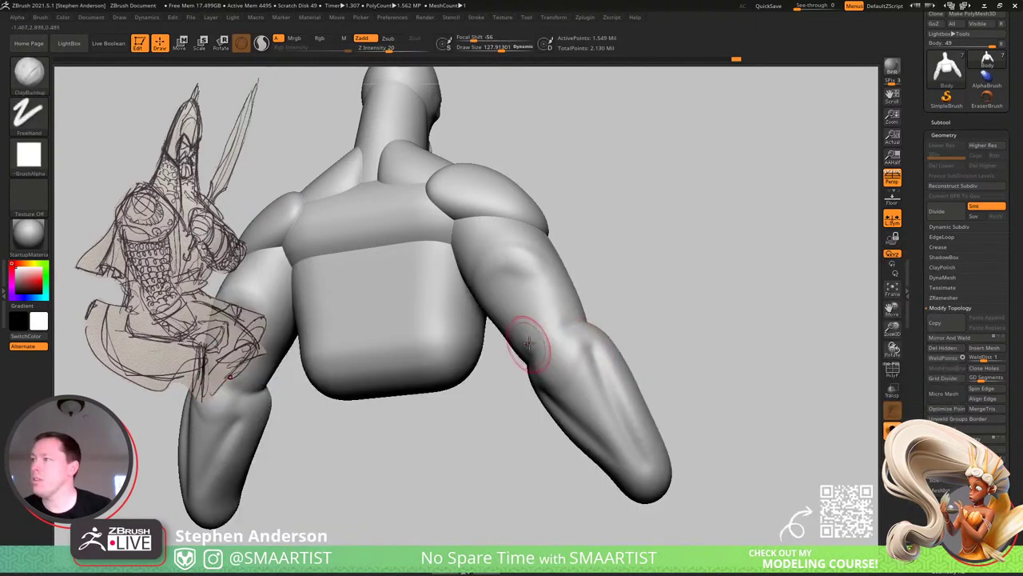
right_click_drag(574, 362, 549, 357)
left_click_drag(537, 374, 545, 400, "shift")
right_click_drag(547, 402, 545, 371)
mouse_move(537, 404)
left_mouse_down()
mouse_move(589, 471)
mouse_move(538, 413)
mouse_move(582, 440)
left_mouse_up()
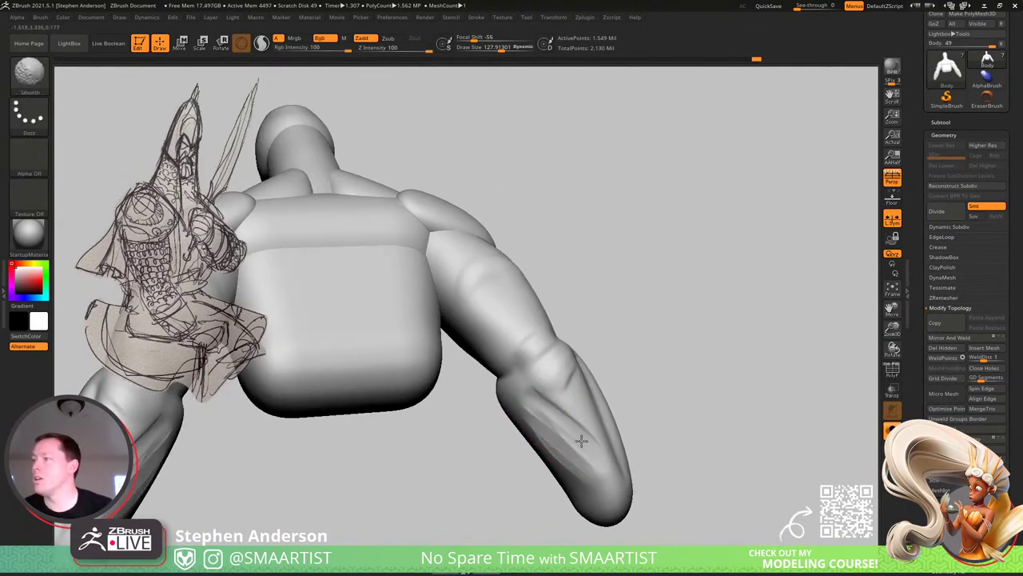
right_click_drag(545, 395, 574, 409)
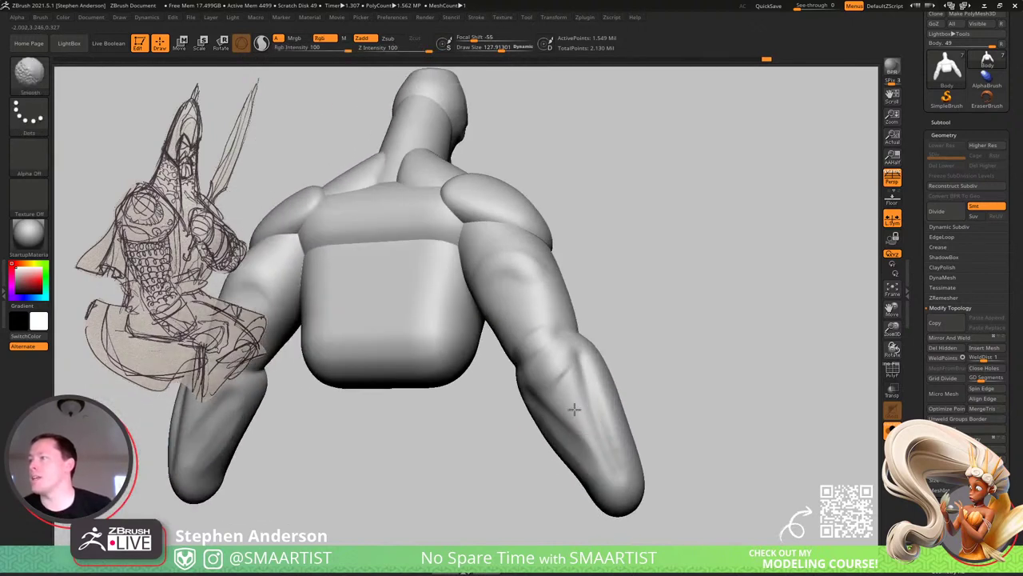
left_click_drag(548, 406, 555, 413)
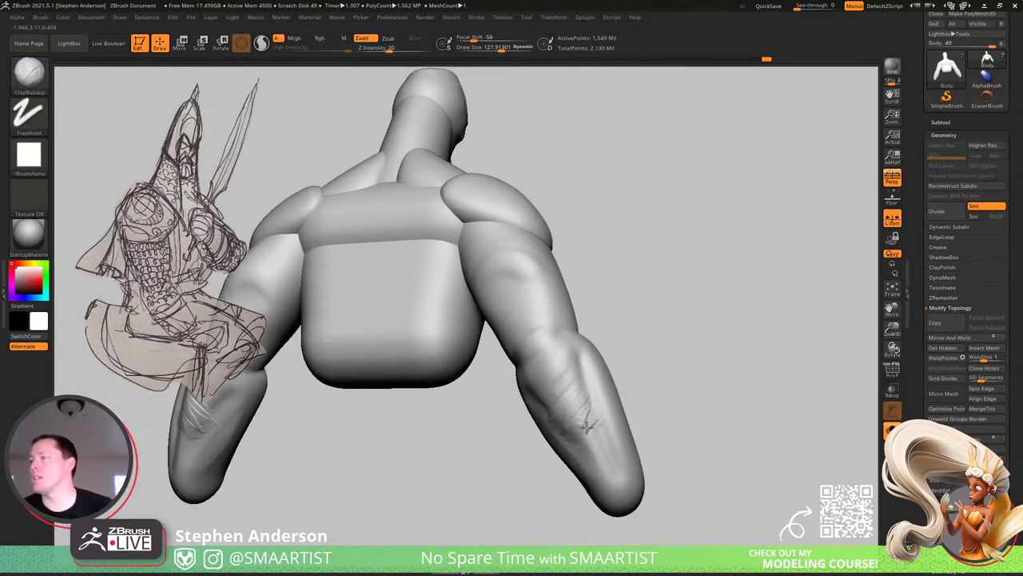
key("shift")
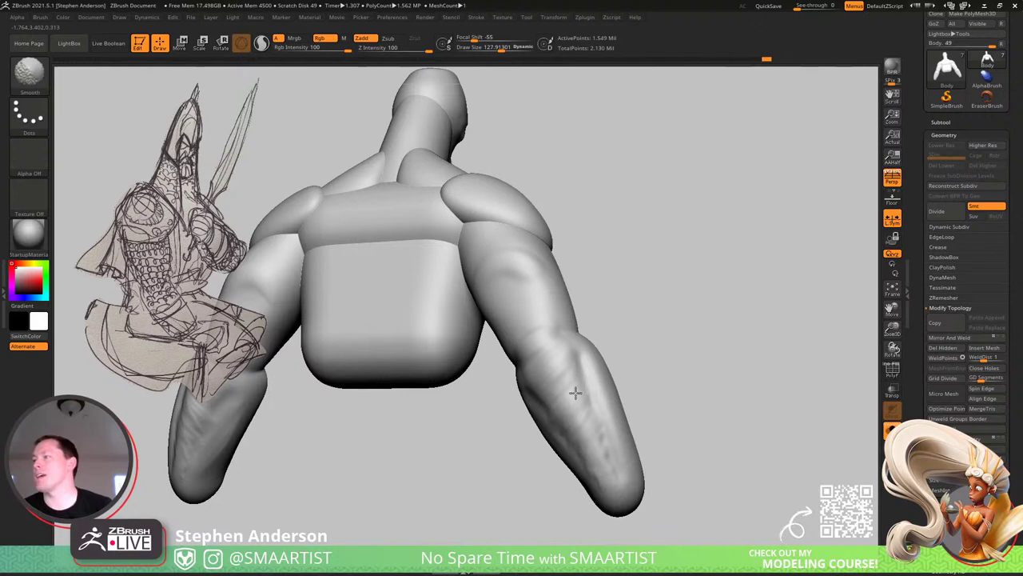
Fill out the outer and front forearm with the ClayBuildup brush at a draw size of about 287, smoothing the strokes.
mouse_move(594, 343)
right_mouse_down()
mouse_move(530, 352)
mouse_move(516, 335)
mouse_move(527, 411)
mouse_move(480, 435)
mouse_move(461, 413)
right_mouse_up()
mouse_move(461, 413)
left_mouse_down()
mouse_move(434, 411)
mouse_move(468, 469)
mouse_move(464, 406)
mouse_move(495, 489)
left_mouse_up()
key("shift")
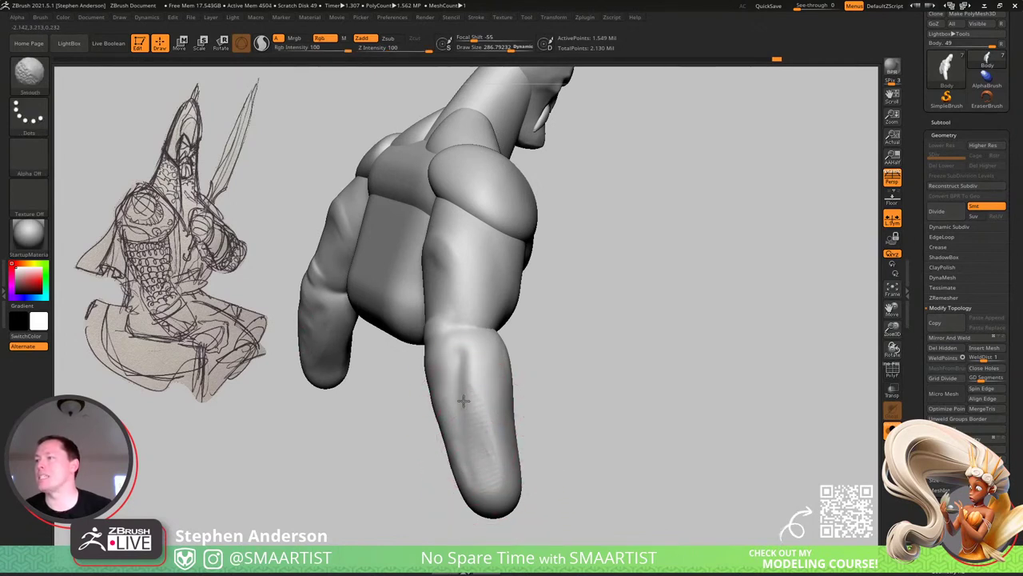
right_click_drag(537, 384, 504, 359)
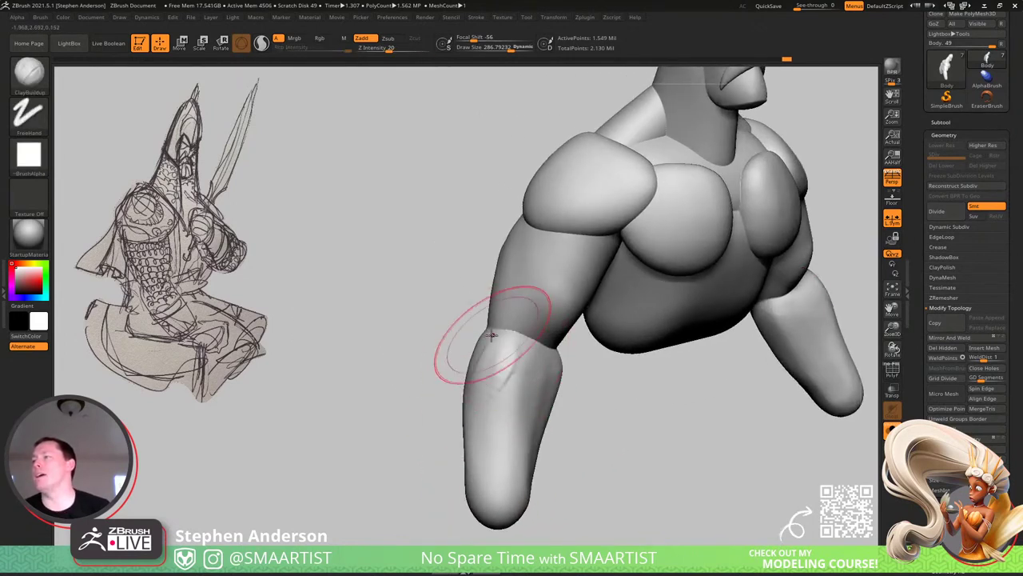
left_click_drag(489, 385, 496, 459)
key("shift")
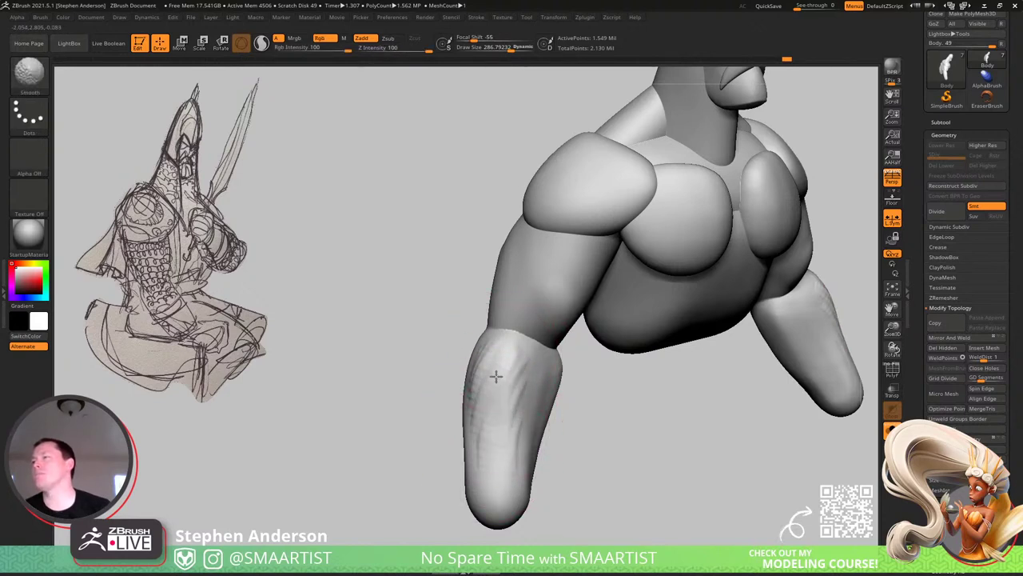
Sculpt and smooth the inner elbow and lower biceps with the ClayBuildup brush at a draw size of about 134.
right_click_drag(499, 400, 490, 291)
key("s")
mouse_move(532, 325)
left_mouse_down()
mouse_move(520, 324)
mouse_move(530, 318)
mouse_move(530, 350)
left_mouse_up()
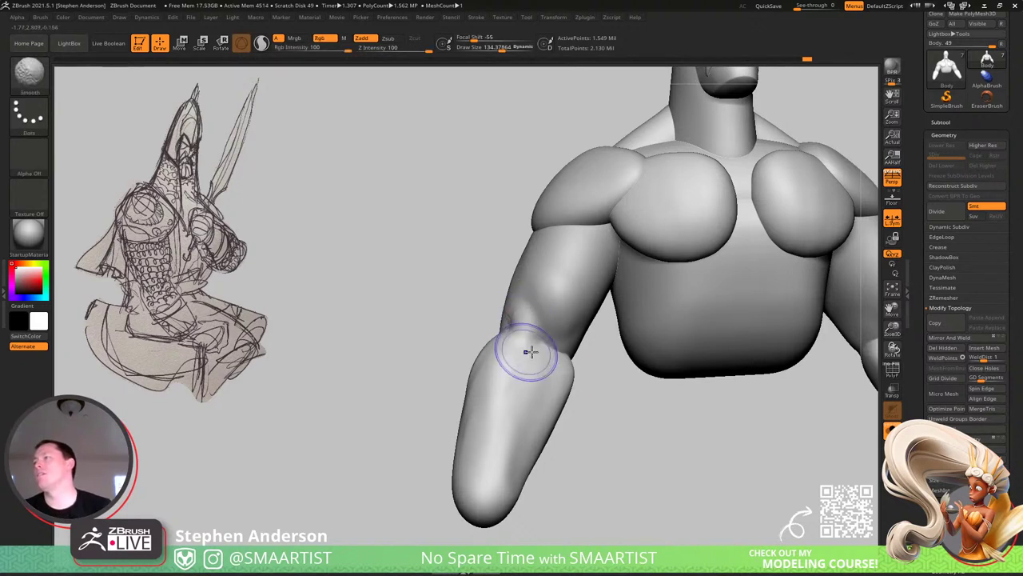
right_click_drag(530, 350, 504, 344)
left_click_drag(539, 343, 576, 352)
key("shift")
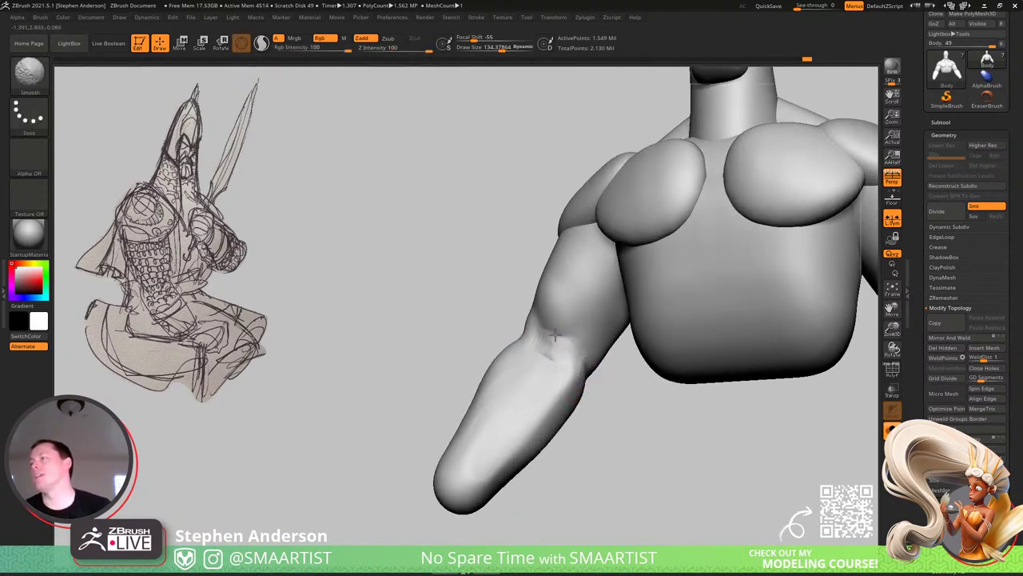
mouse_move(575, 378)
right_mouse_down()
mouse_move(576, 347)
mouse_move(599, 393)
right_mouse_up()
key("shift")
right_click_drag(556, 360, 578, 339)
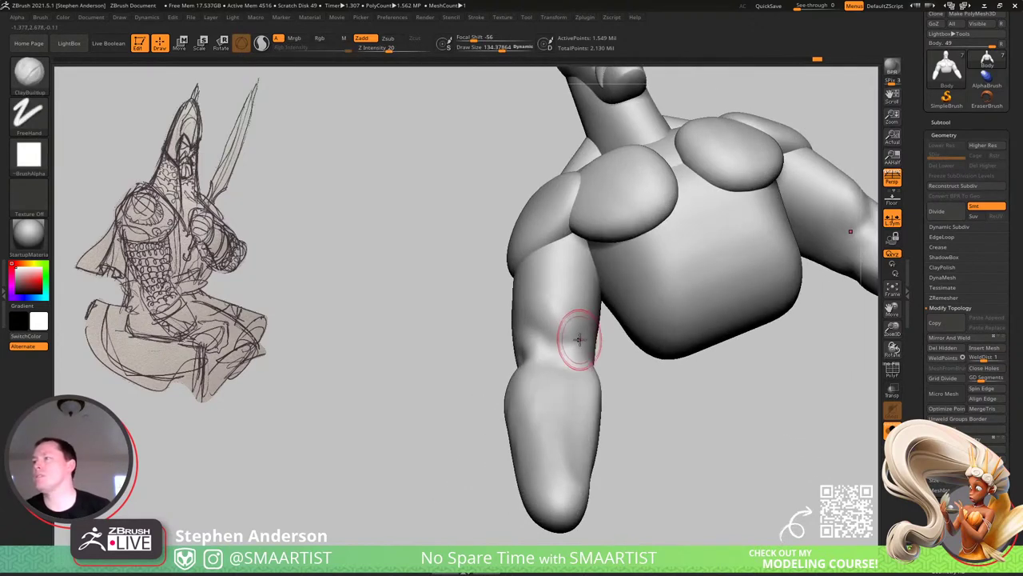
mouse_move(571, 342)
left_mouse_down("shift")
mouse_move(555, 313)
mouse_move(545, 318)
left_mouse_up("shift")
Turn off solo mode to show all subtools and examine the full bust and the face.
mouse_move(553, 354)
right_mouse_down("ctrl")
mouse_move(566, 339)
mouse_move(571, 391)
mouse_move(600, 403)
right_mouse_up("ctrl")
left_click(893, 430)
right_click_drag(748, 372, 669, 376, "alt")
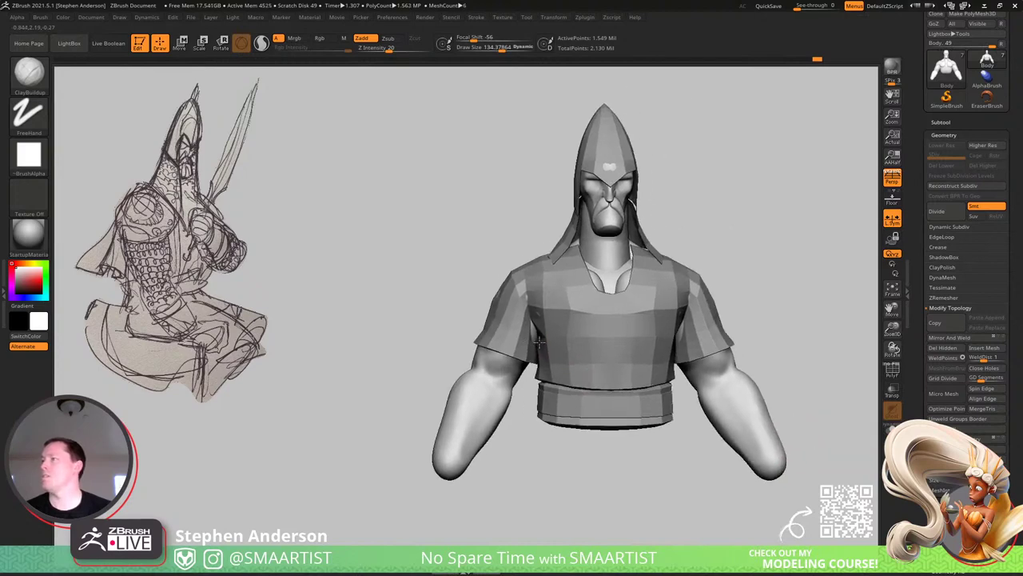
right_click_drag(632, 340, 668, 352)
right_click_drag(602, 205, 640, 210)
right_click_drag(639, 209, 707, 484, "alt")
right_click_drag(707, 484, 753, 340, "alt")
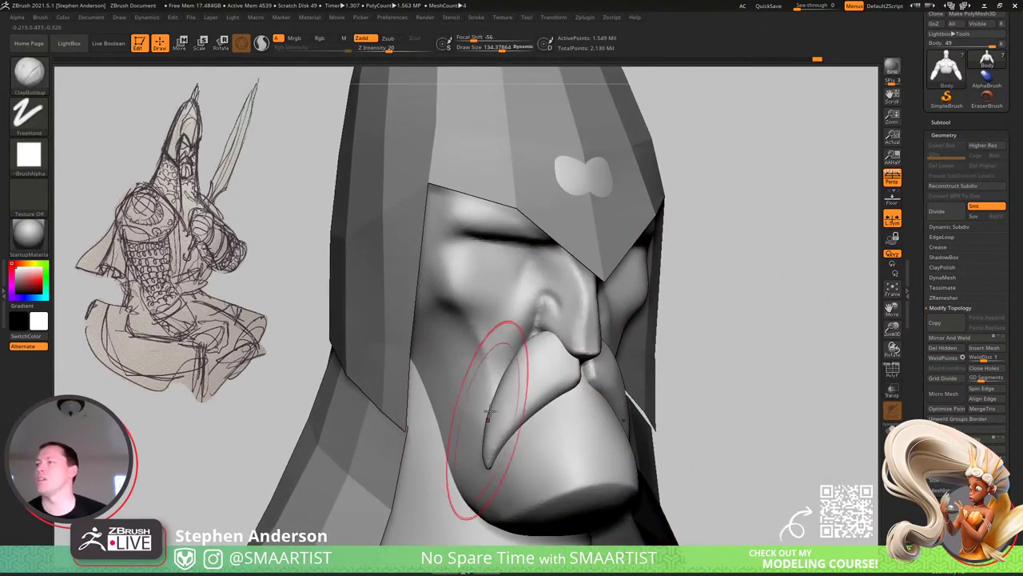
Insert a PolySphere over the chin with the IMM Primitives brush, with perspective and local symmetry turned off.
key("b")
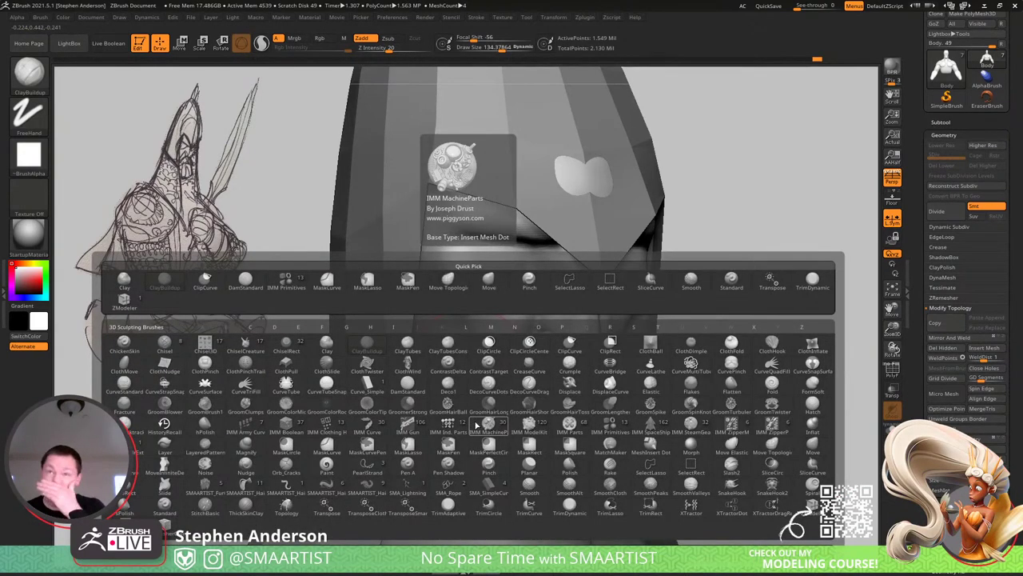
left_click(285, 280)
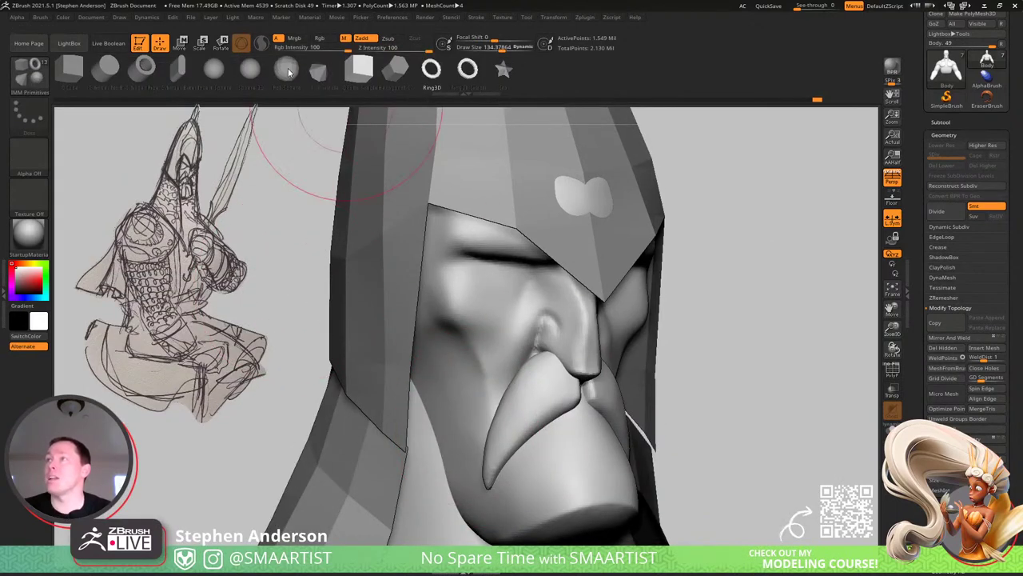
left_click(290, 72)
right_click_drag(578, 484, 434, 339)
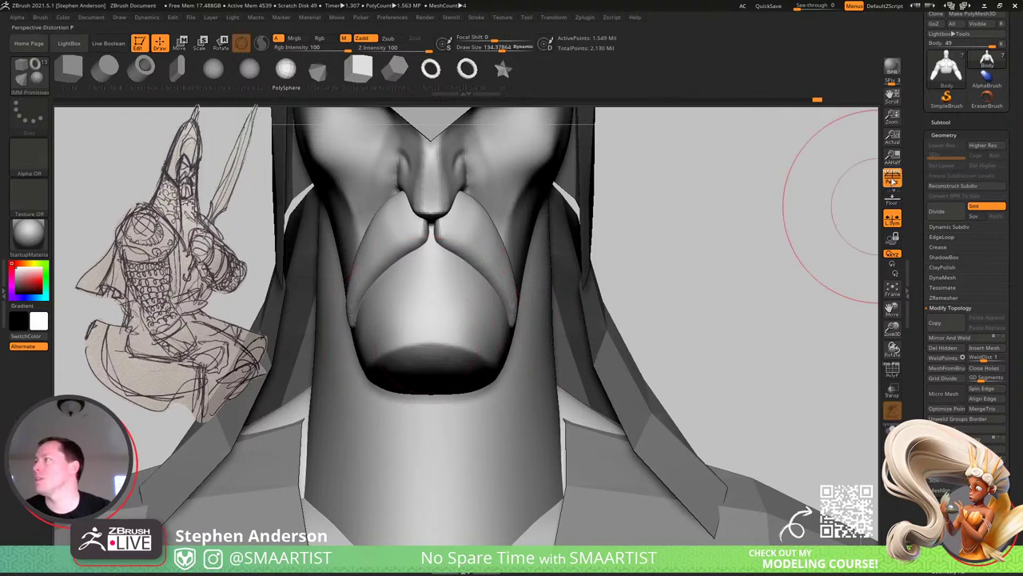
left_click(894, 181)
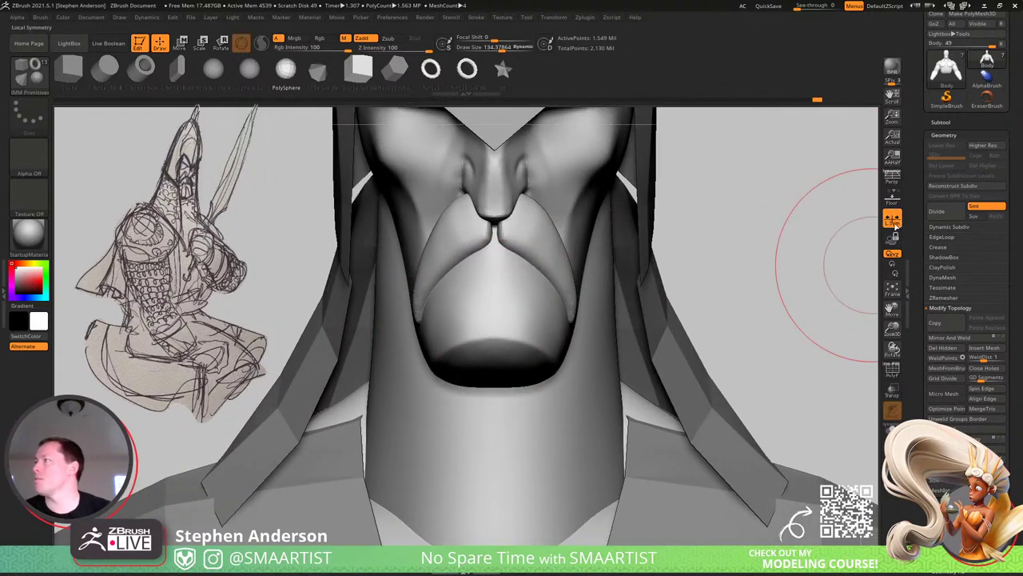
left_click(894, 221)
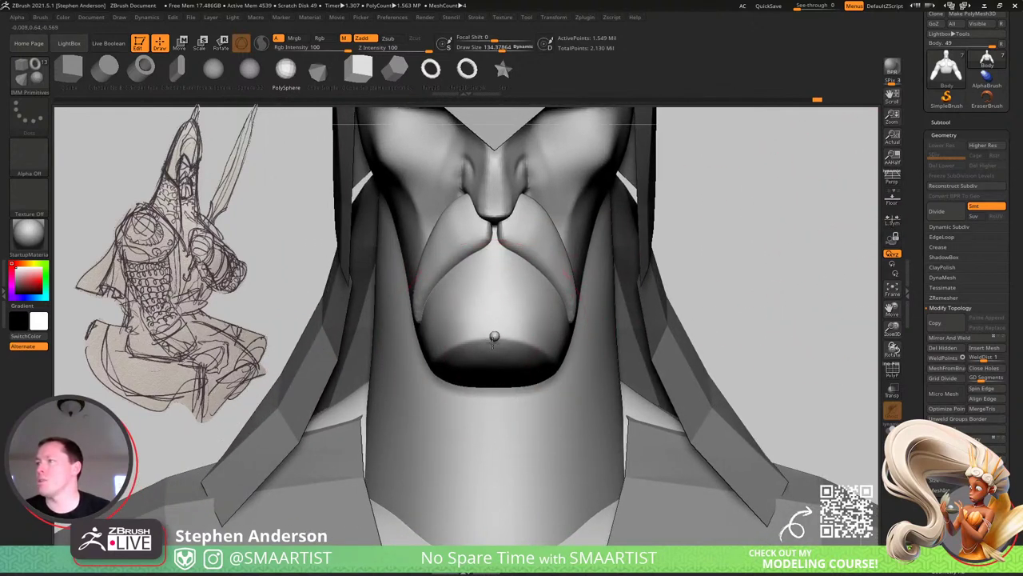
left_click_drag(494, 336, 530, 374)
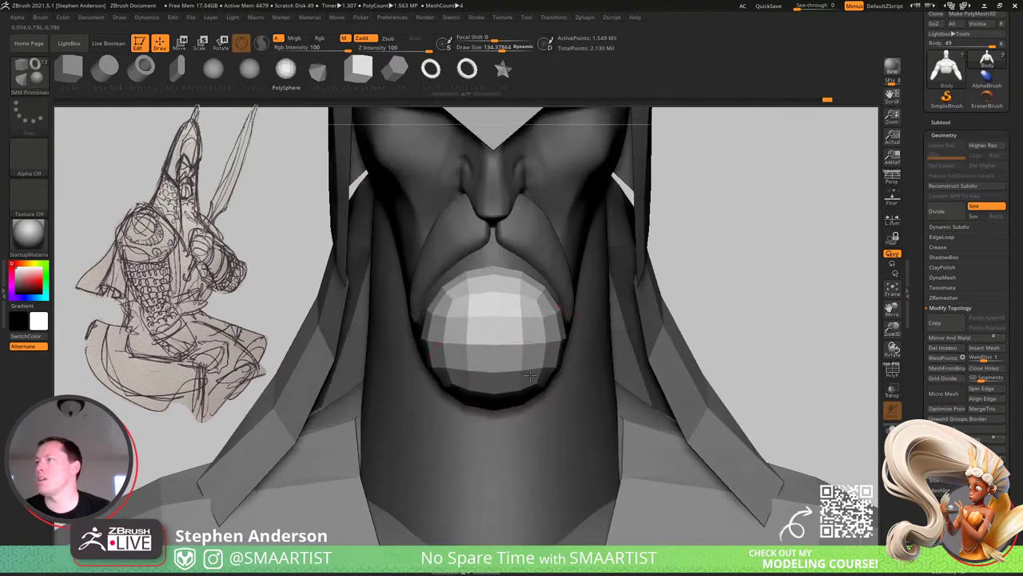
Bring up the Move gizmo on the inserted chin sphere in a side view.
right_click_drag(530, 375, 561, 377)
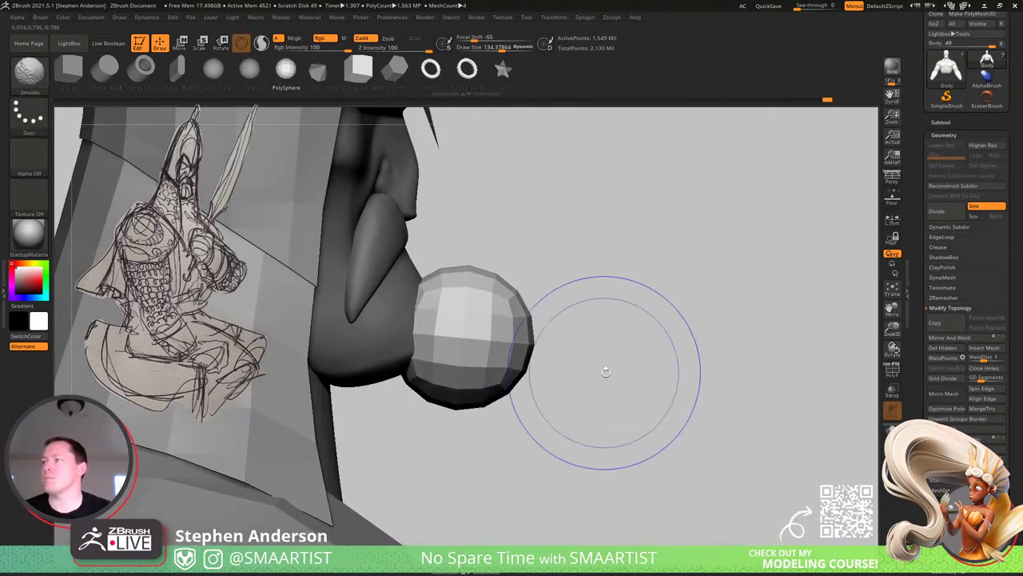
key("w")
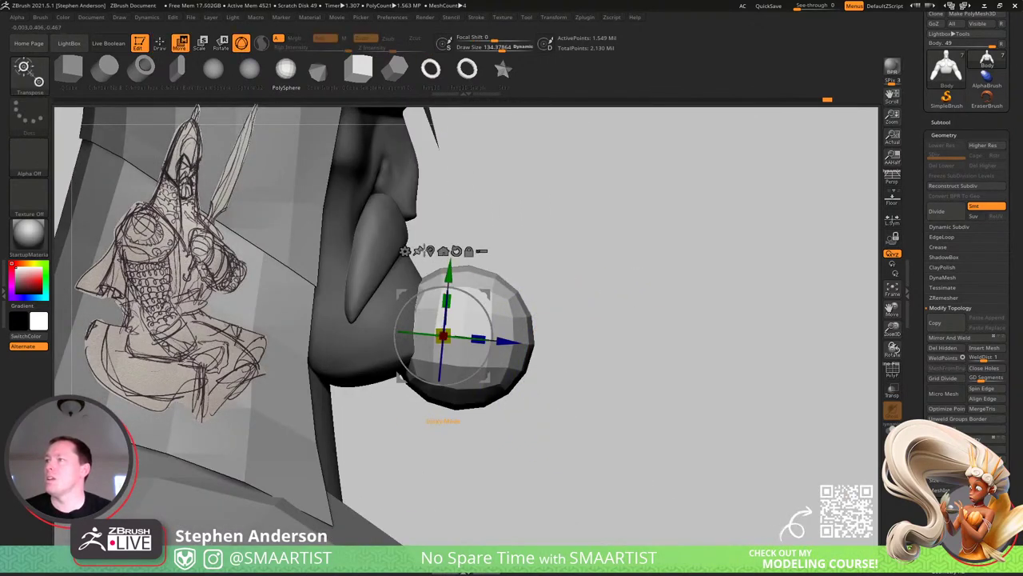
Cut the lower part of the chin sphere flat with the Flatten deformer to make a dome, and accept the result.
left_click_drag(444, 336, 462, 330)
left_click(424, 246)
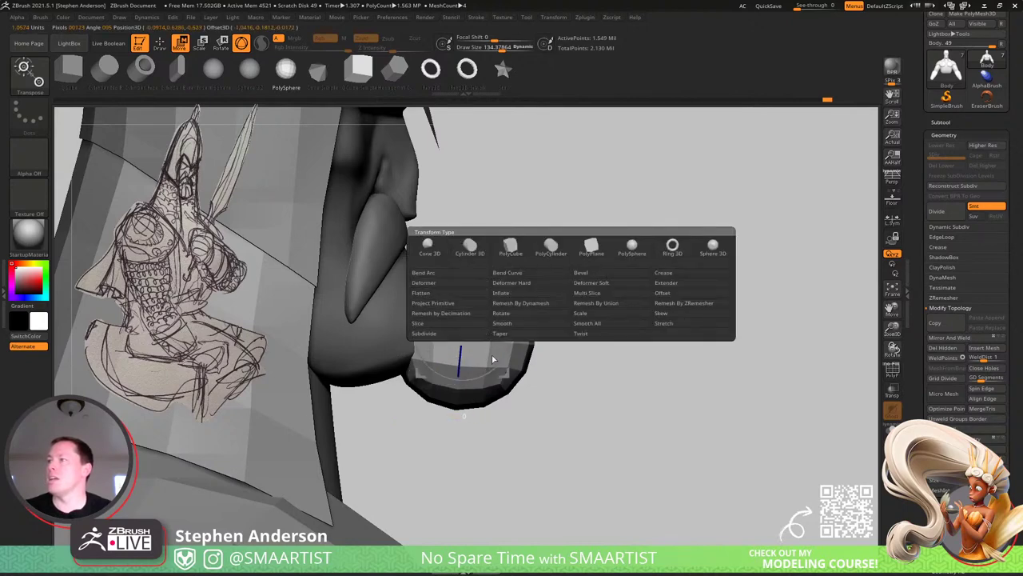
left_click_drag(607, 310, 581, 303)
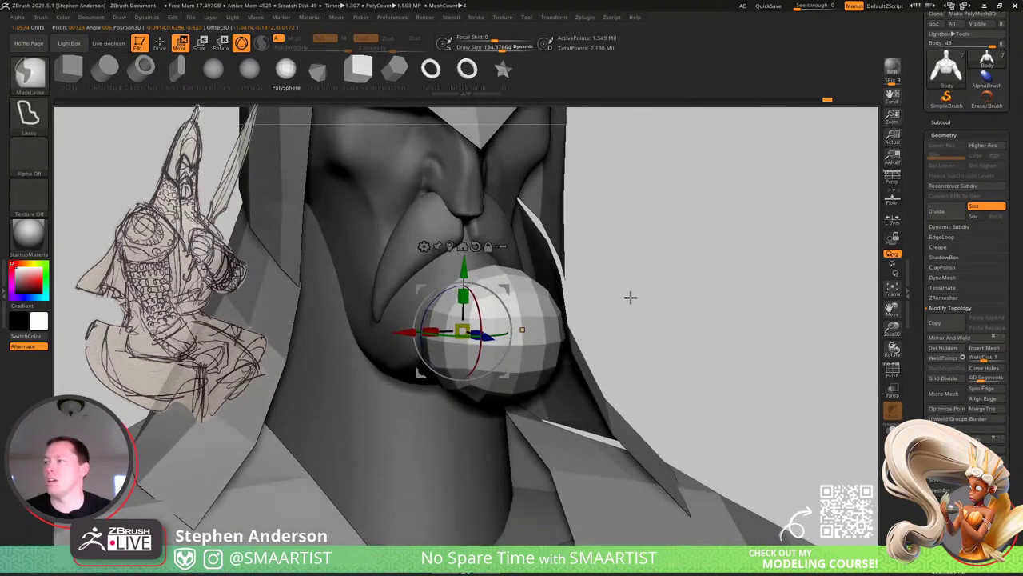
left_click_drag(693, 281, 720, 272)
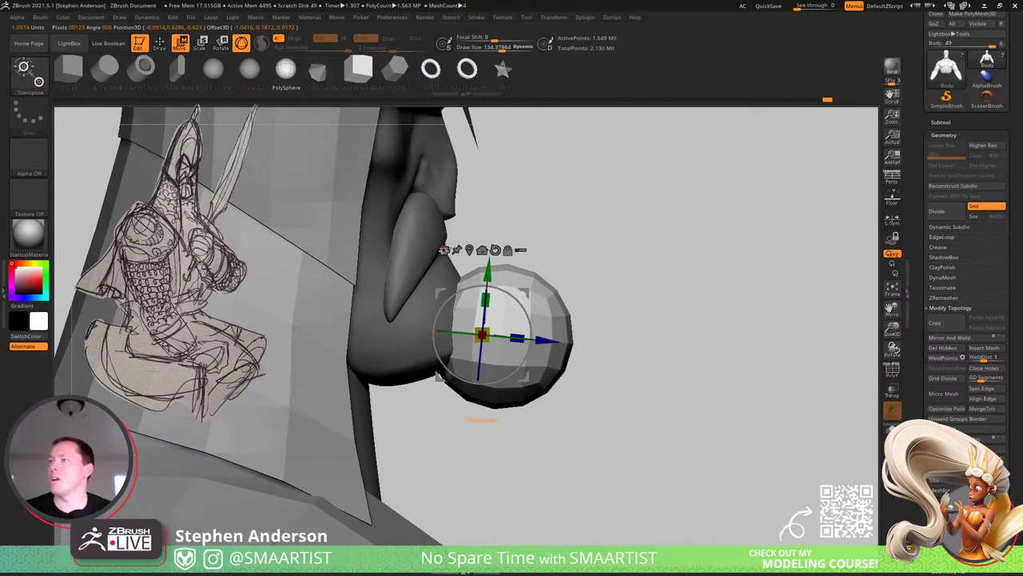
left_click(445, 250)
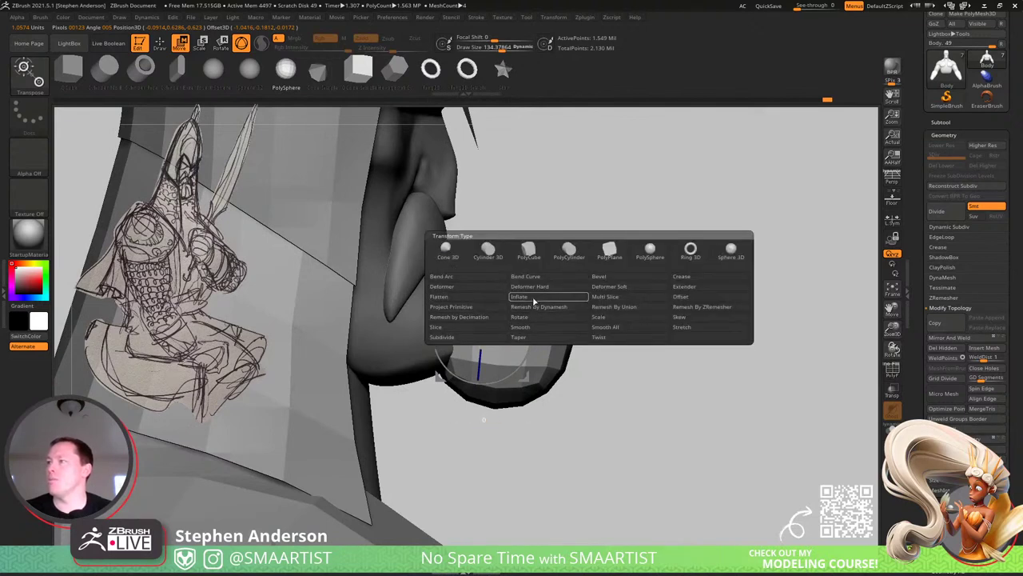
left_click(475, 298)
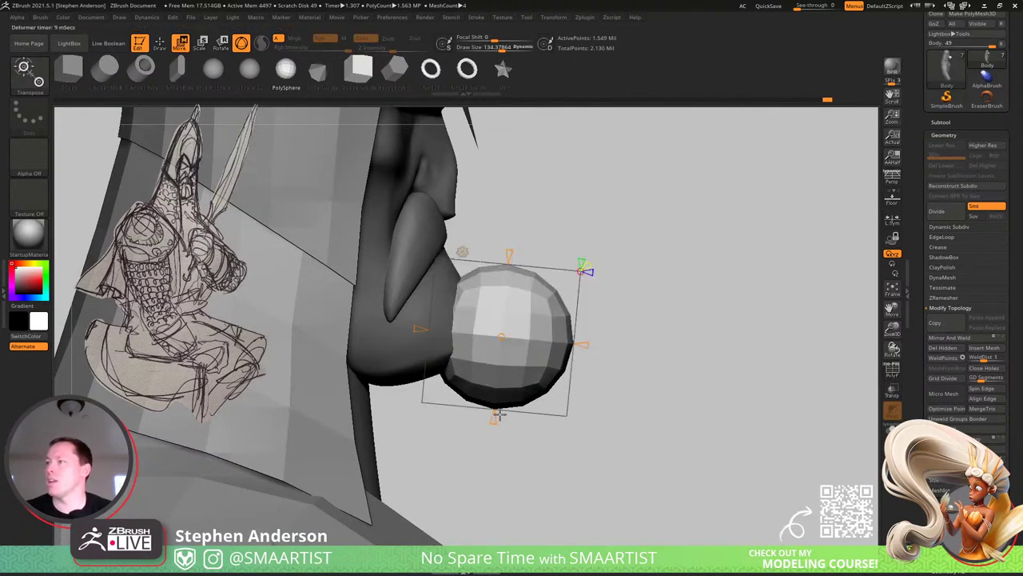
left_click_drag(495, 413, 518, 349)
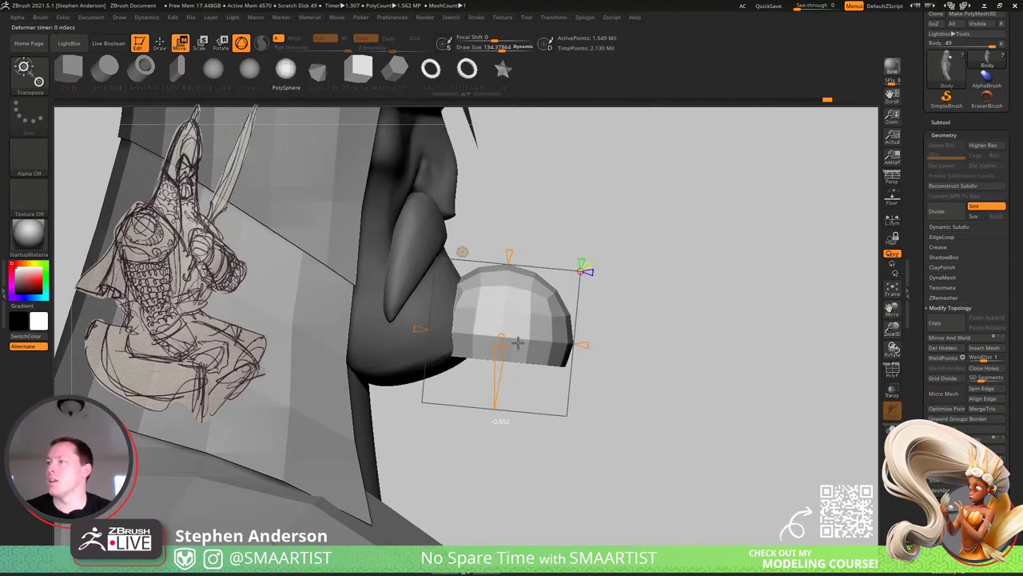
mouse_move(706, 292)
left_mouse_down()
mouse_move(662, 293)
mouse_move(686, 288)
left_mouse_up()
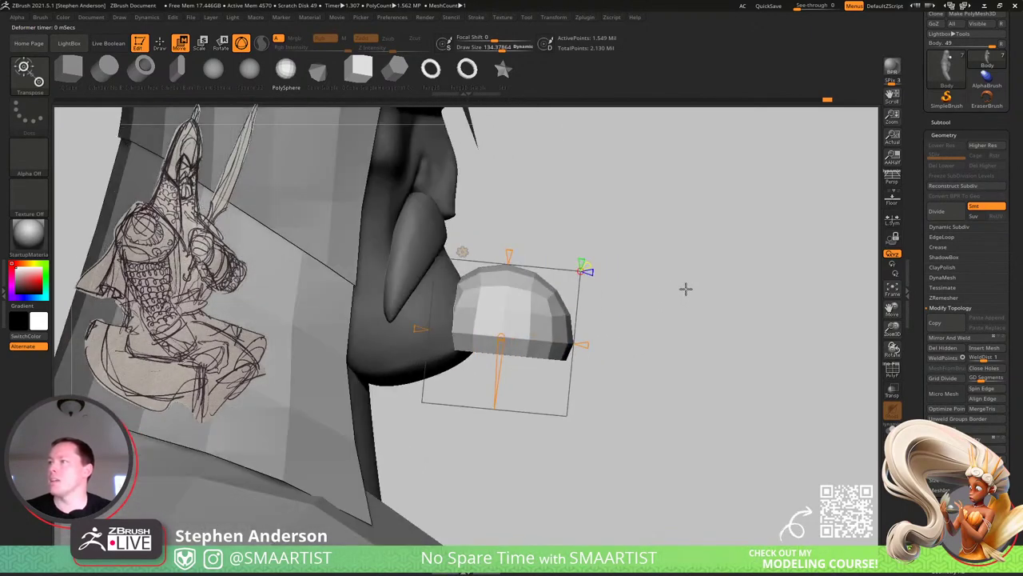
left_click(465, 249)
left_click(606, 251)
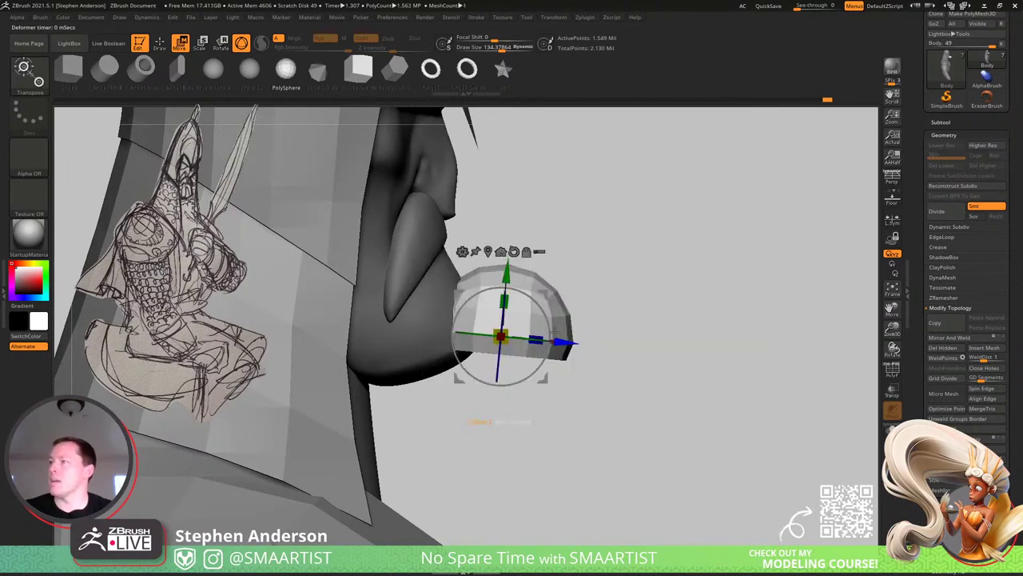
Move the flattened dome back against the chin and set the Move brush's draw size to about 311.
mouse_move(546, 310)
left_mouse_down()
mouse_move(470, 314)
mouse_move(485, 314)
left_mouse_up()
key("b")
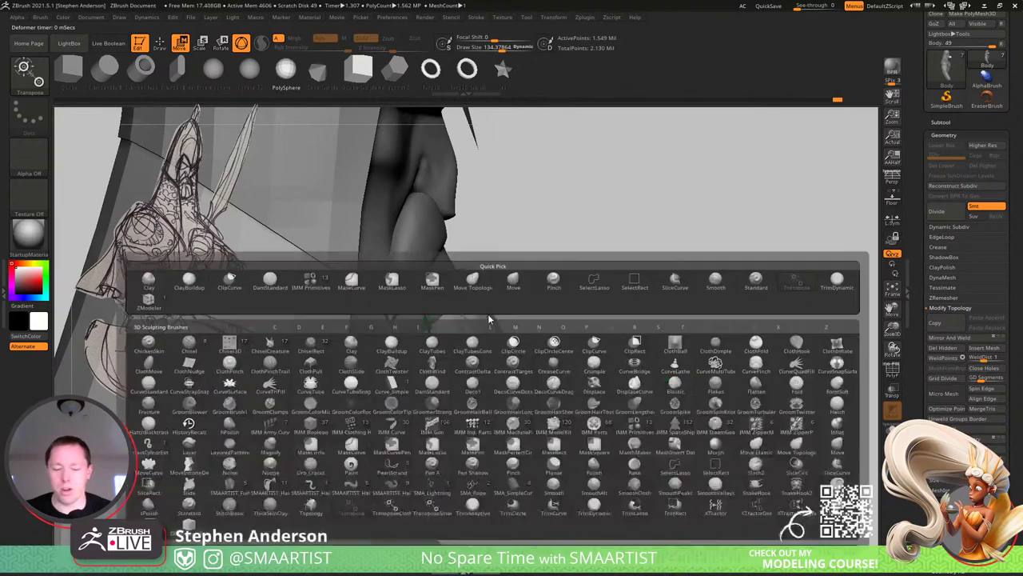
key("m")
key("v")
key("s")
mouse_move(421, 288)
left_mouse_down()
mouse_move(431, 289)
mouse_move(406, 263)
left_mouse_up()
key("ctrl+z")
mouse_move(555, 366)
left_mouse_down()
mouse_move(507, 372)
mouse_move(480, 363)
left_mouse_up()
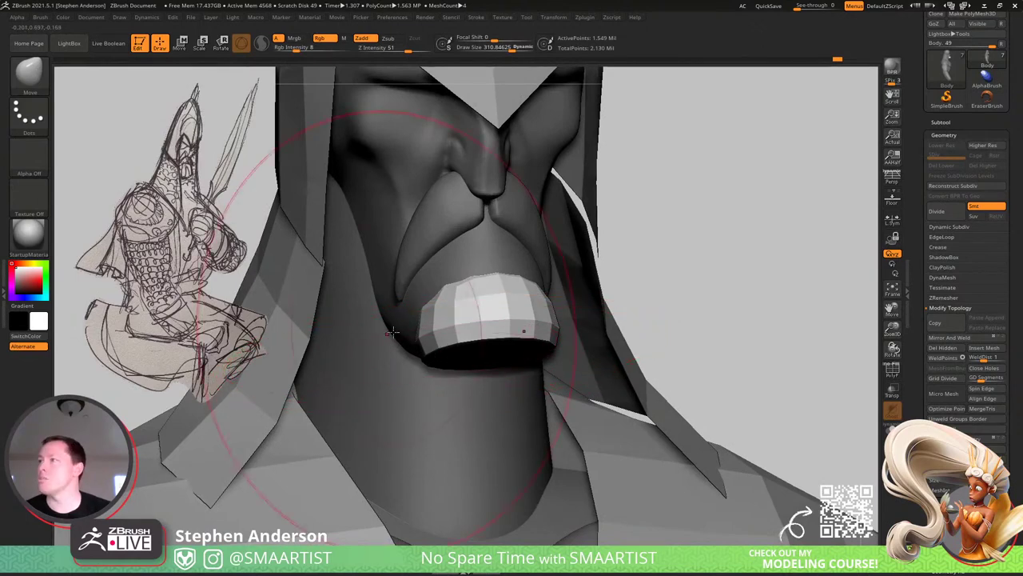
mouse_move(448, 345)
right_mouse_down()
mouse_move(407, 343)
mouse_move(437, 331)
right_mouse_up()
Scale the chin dome up uniformly and stretch its height by a factor of about 1.32.
key("w")
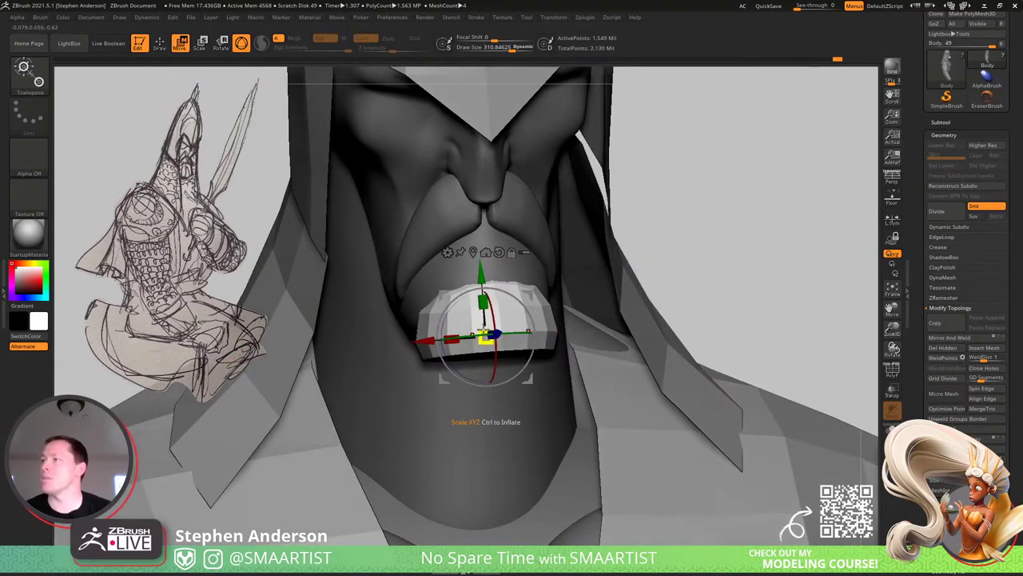
left_click_drag(485, 339, 465, 317)
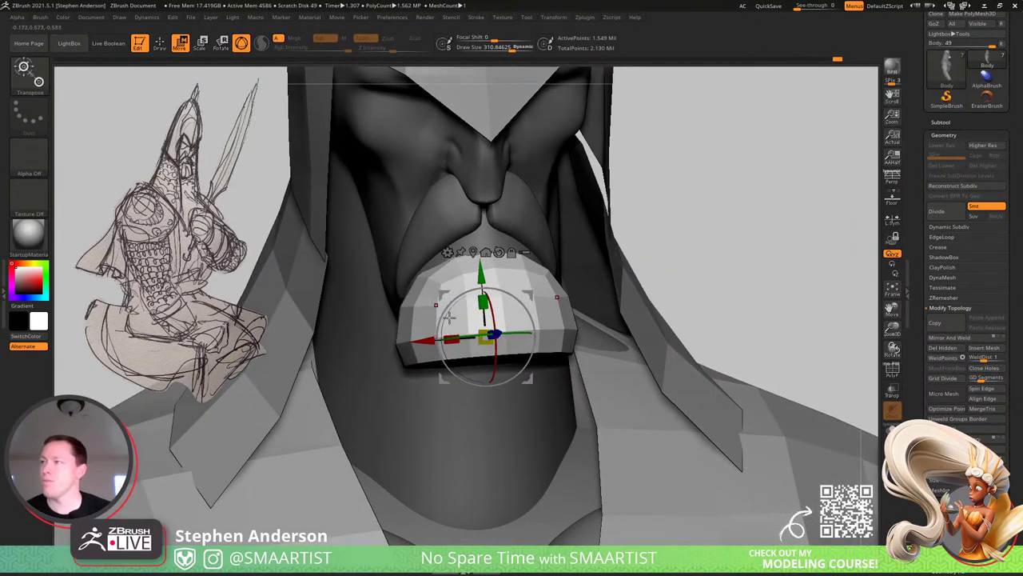
right_click_drag(449, 318, 436, 307)
left_click_drag(409, 293, 403, 278)
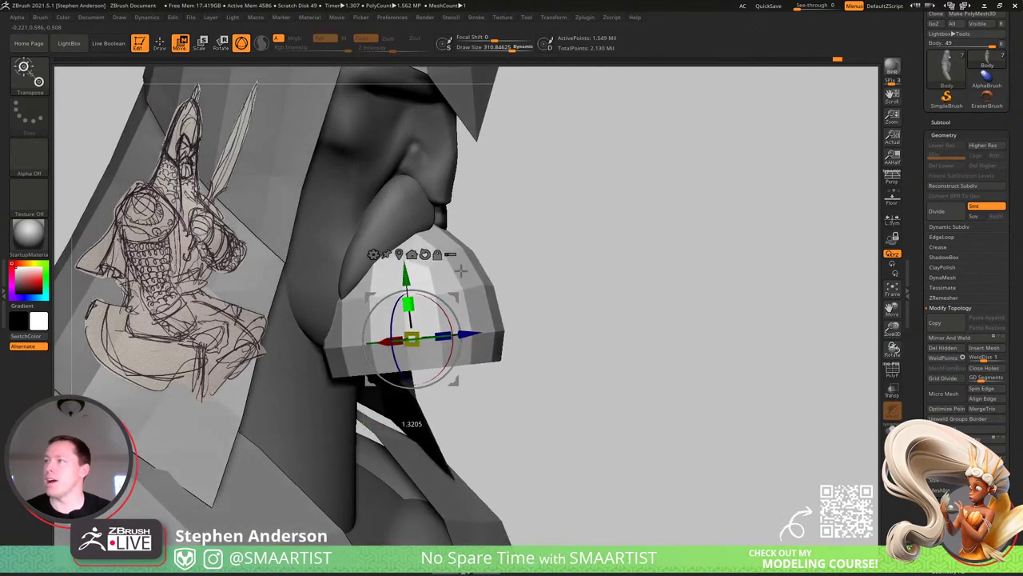
right_click_drag(460, 271, 520, 257)
Pull the dome's lower part back toward the neck and tuck its front and upper edge under the moustache with the Move brush.
key("q")
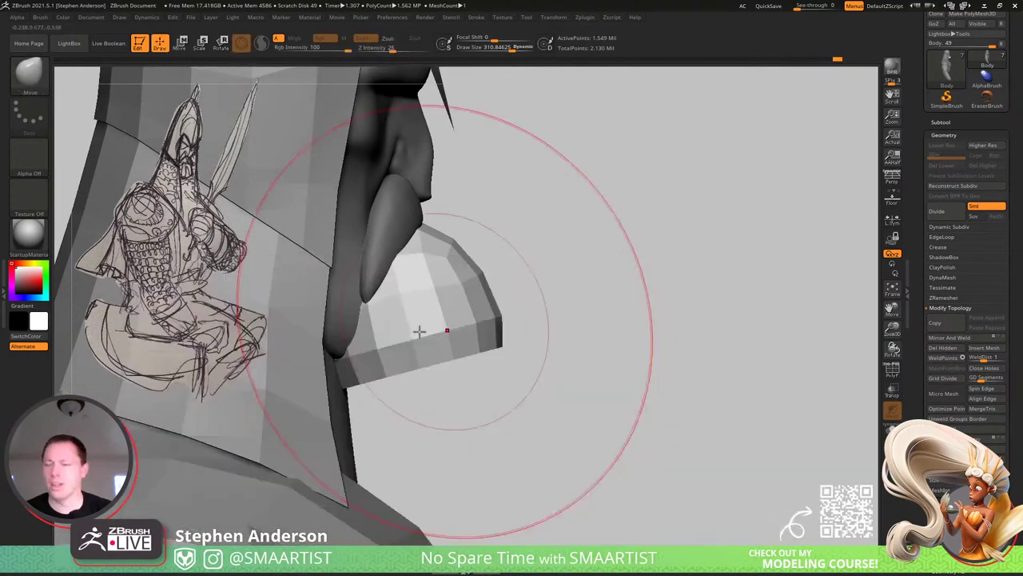
left_click_drag(439, 345, 392, 370)
left_click_drag(460, 303, 437, 314)
left_click_drag(463, 316, 453, 322)
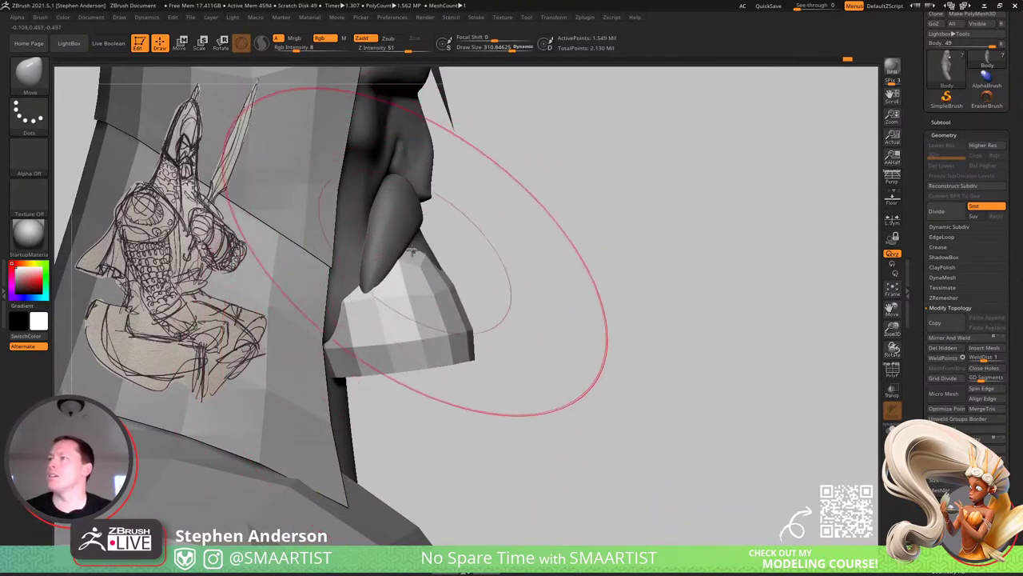
key("s")
left_click_drag(411, 245, 403, 245)
left_click_drag(403, 243, 408, 238)
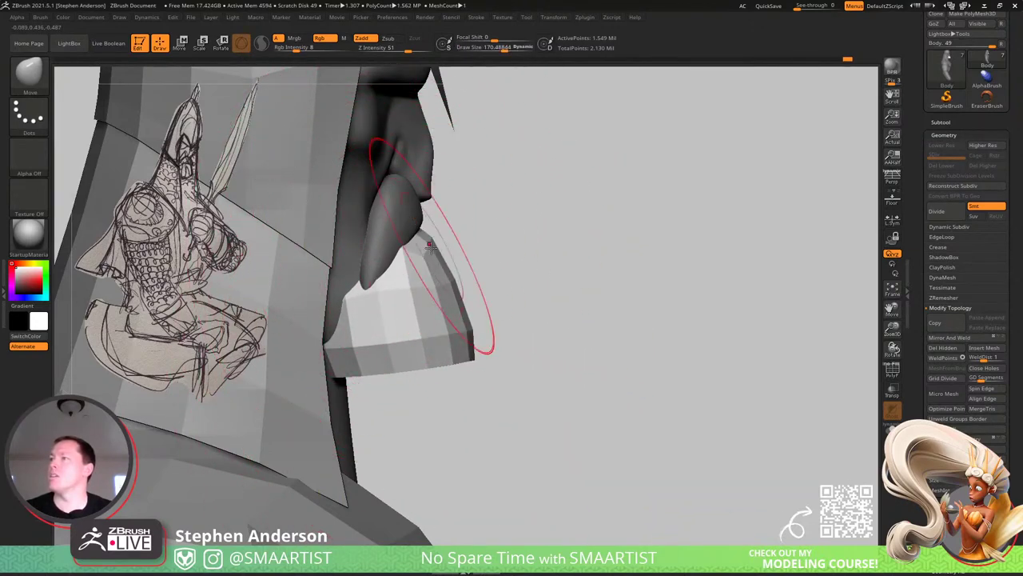
Reshape the dome's underside and rear corners around the neck and jaw with the Move brush at a draw size of about 104.
mouse_move(430, 246)
right_mouse_down()
mouse_move(312, 249)
mouse_move(559, 247)
right_mouse_up()
mouse_move(473, 245)
right_mouse_down()
mouse_move(354, 321)
mouse_move(355, 305)
mouse_move(441, 285)
mouse_move(383, 382)
right_mouse_up()
key("s")
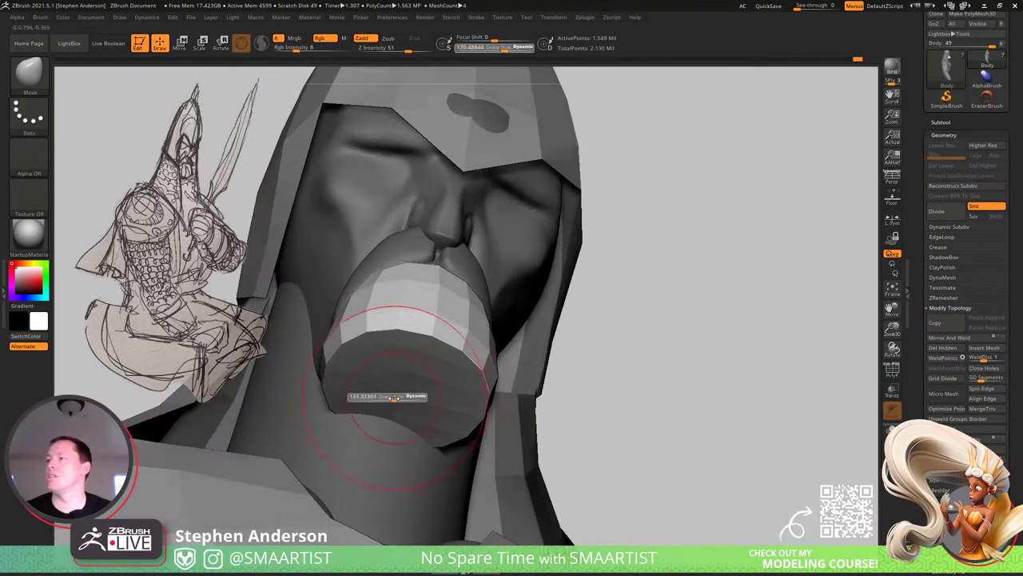
left_click_drag(396, 396, 390, 397)
left_click_drag(392, 404, 397, 418)
right_click_drag(396, 431, 334, 426)
left_click_drag(328, 415, 292, 417)
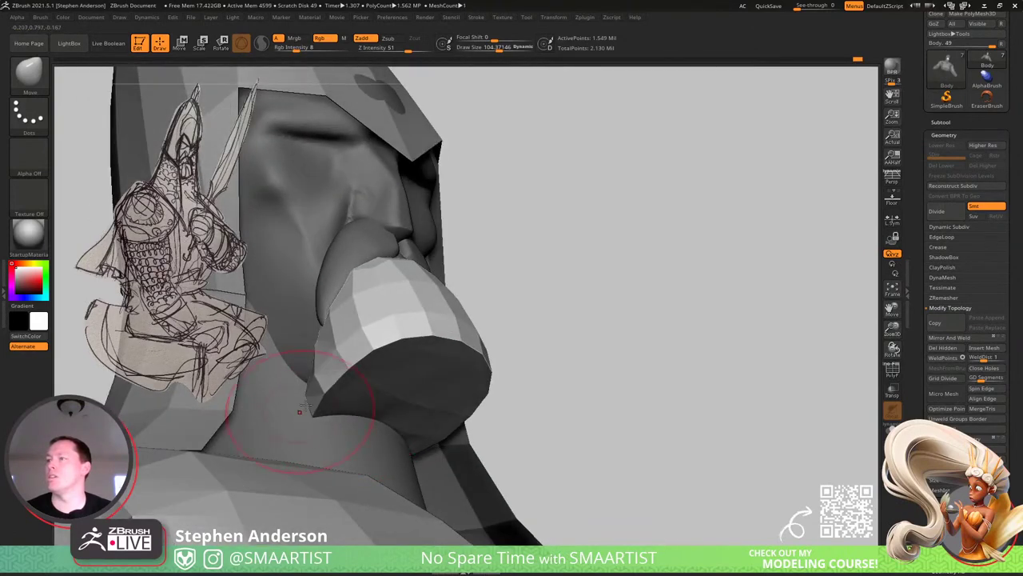
mouse_move(302, 410)
right_mouse_down()
mouse_move(330, 402)
mouse_move(326, 385)
right_mouse_up()
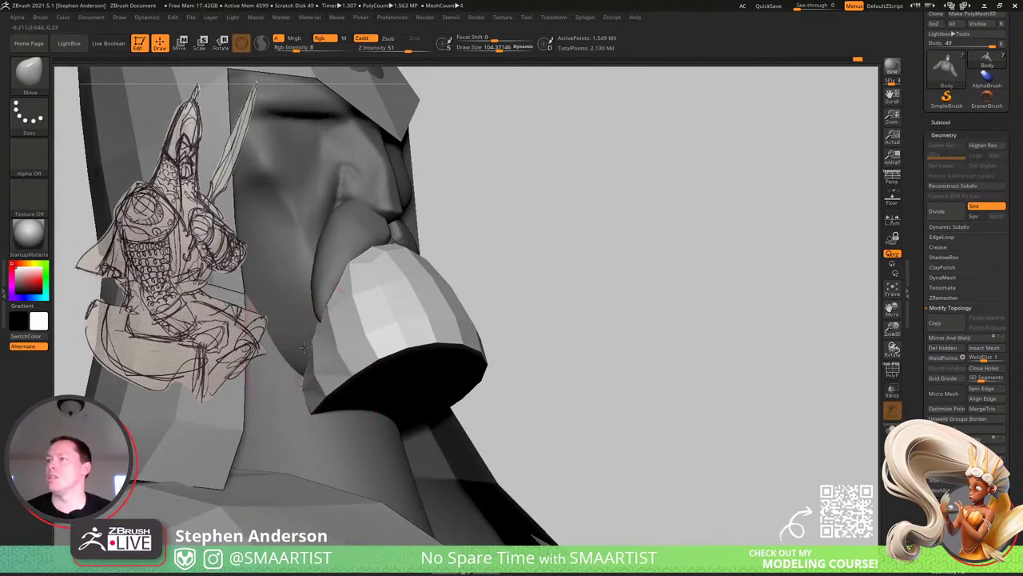
right_click_drag(287, 337, 266, 350)
Turn on transparency and split the unmasked chin dome off the Body into its own subtool.
left_click(890, 395)
right_click_drag(802, 441, 747, 308, "ctrl")
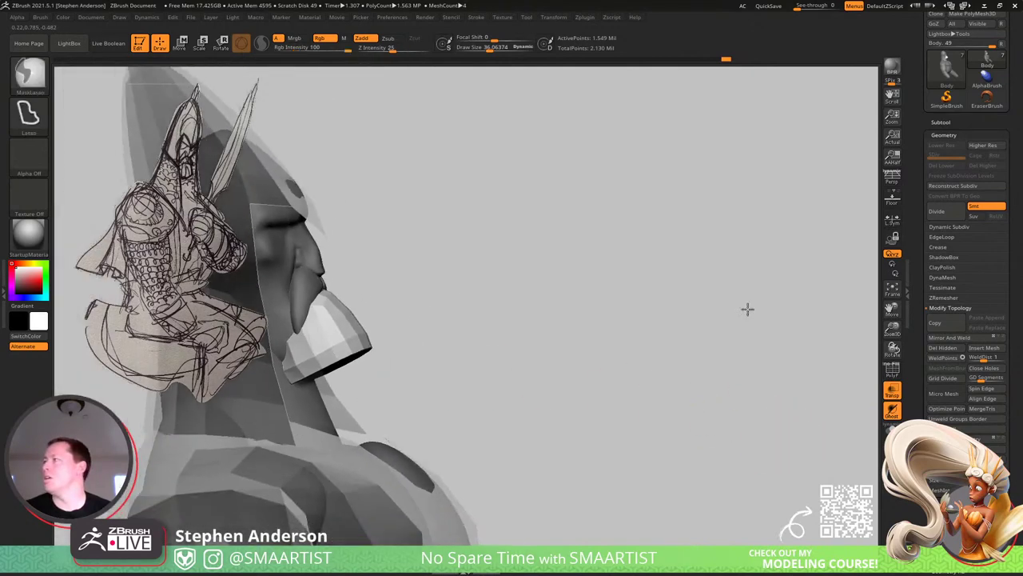
left_click(946, 122)
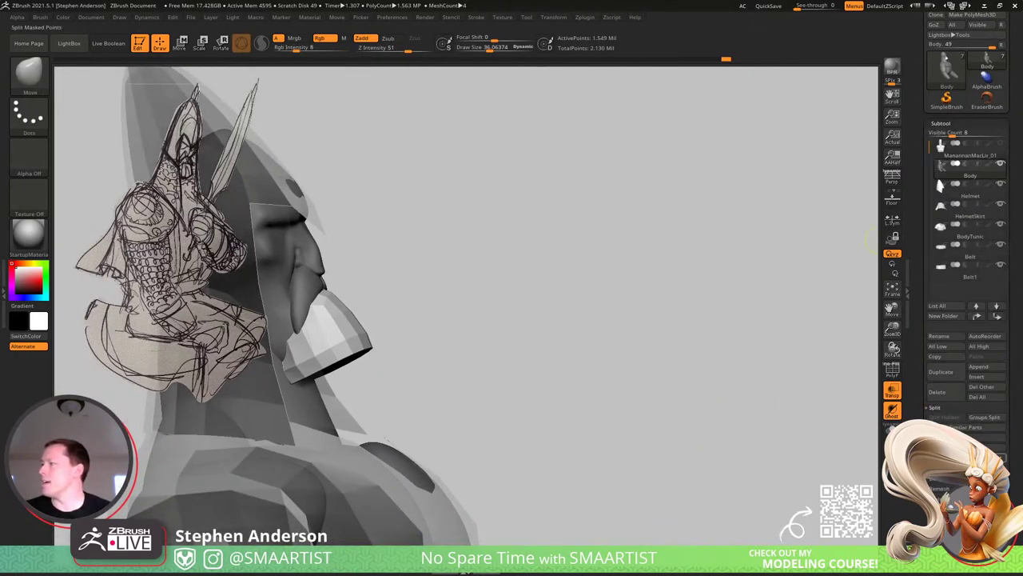
left_click(963, 447)
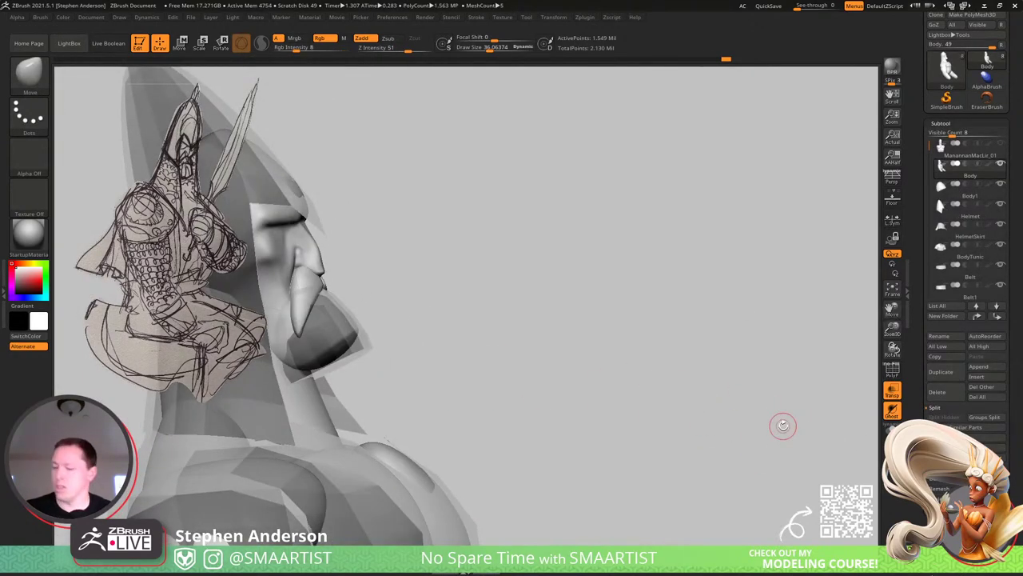
Select the split-off dome subtool and rename it Beard.
key("Down")
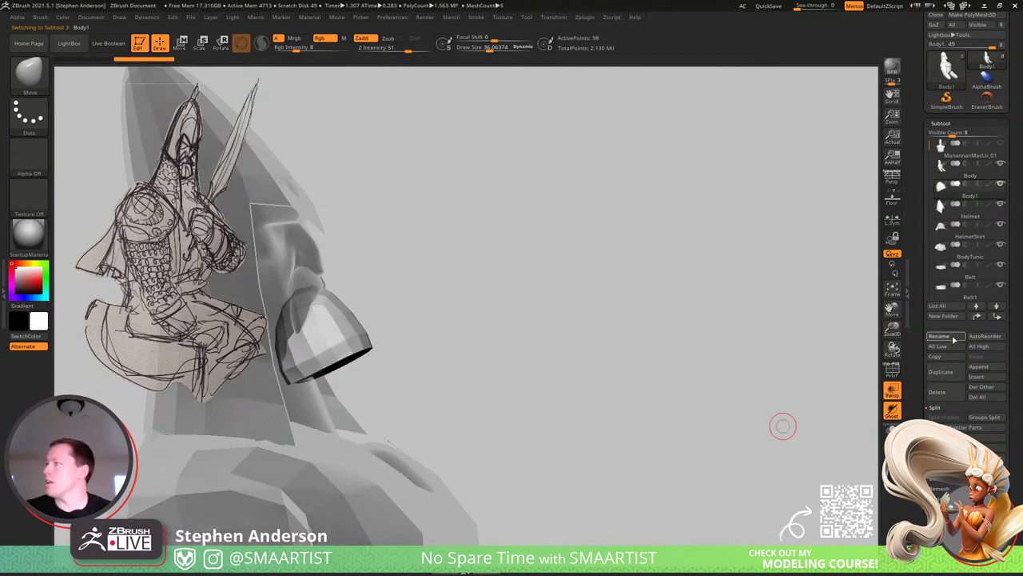
left_click(940, 337)
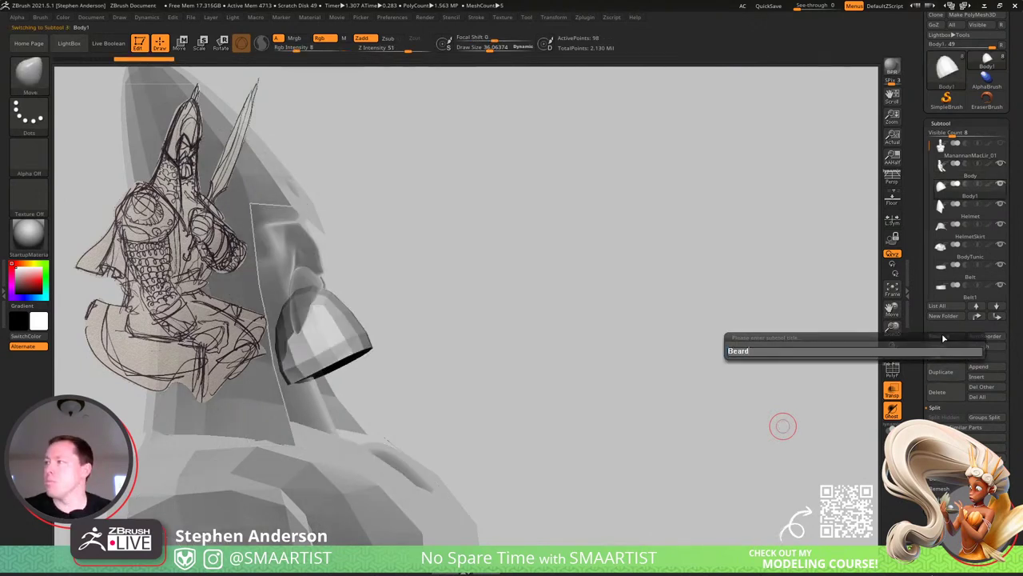
key("Return")
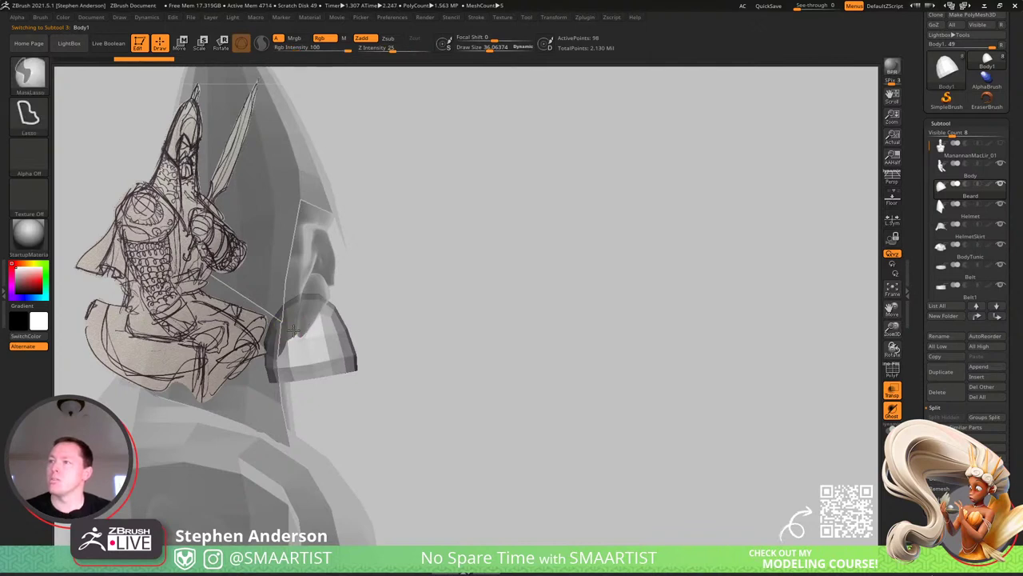
Flatten the back of the beard into a plane near the front of the neck with the Transpose line.
mouse_move(307, 319)
right_mouse_down("ctrl")
mouse_move(301, 381)
mouse_move(355, 352)
right_mouse_up("ctrl")
key("w")
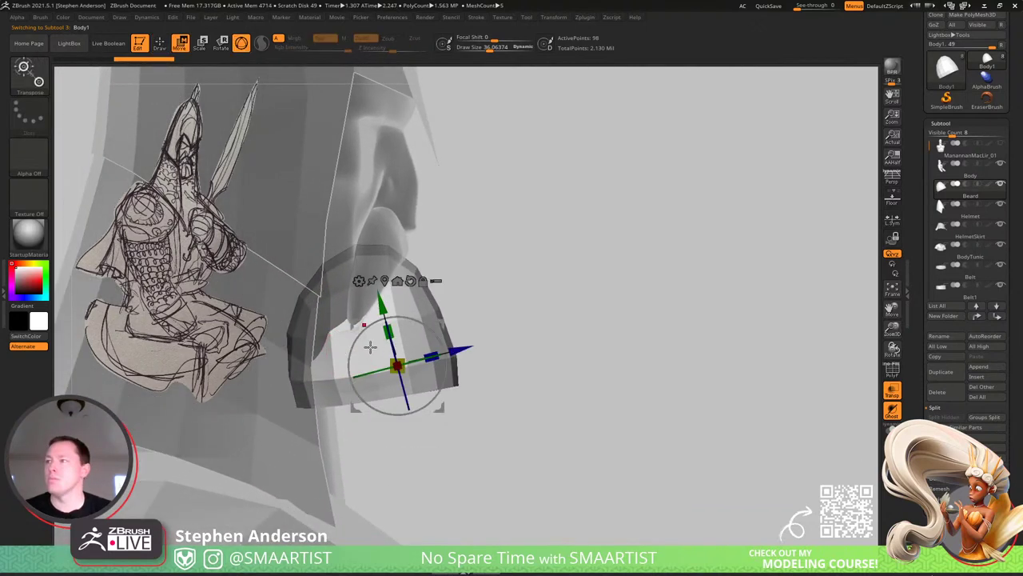
key("y")
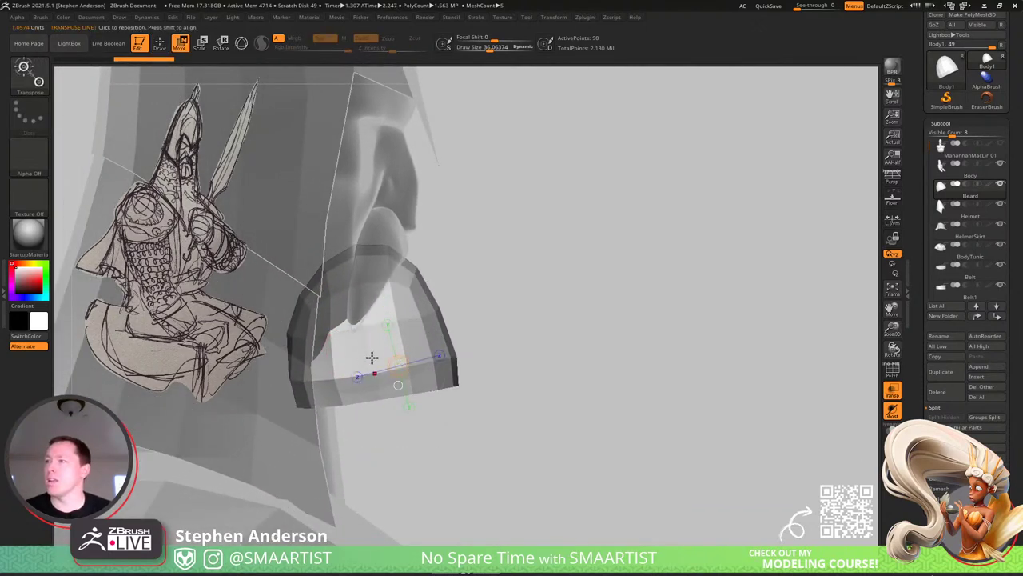
left_click(372, 357)
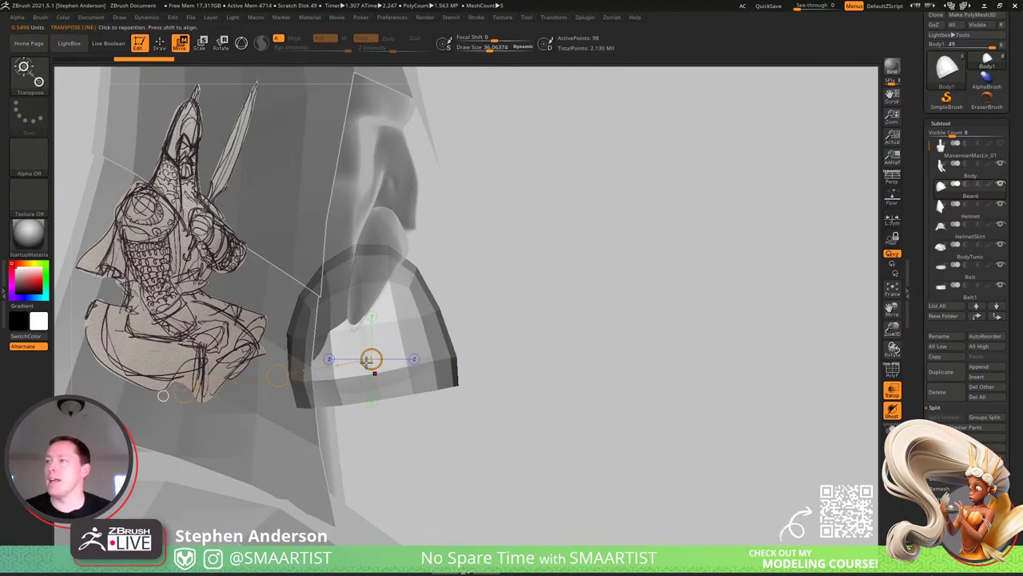
left_click_drag(367, 360, 339, 364)
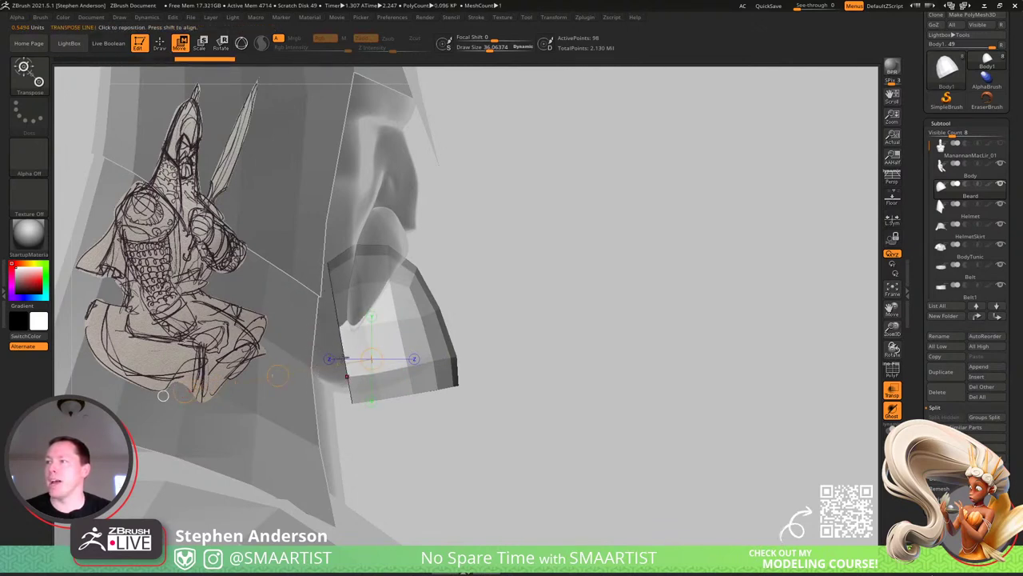
Pull the beard's flattened rear edge back to the jawline with the Move brush at a draw size of about 141.
key("b")
key("m")
key("v")
key("s")
mouse_move(347, 397)
left_mouse_down()
mouse_move(361, 399)
mouse_move(320, 410)
left_mouse_up()
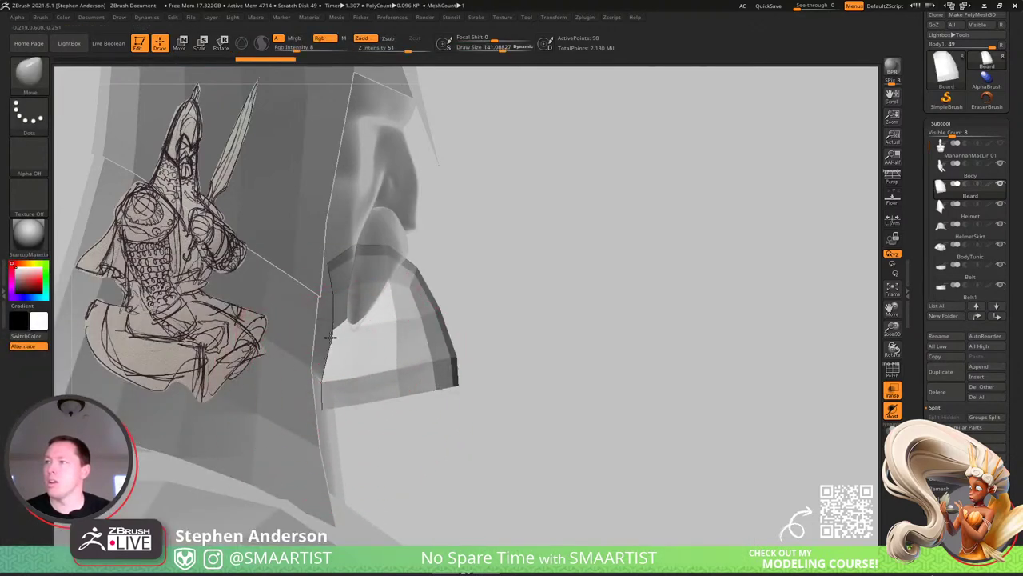
left_click_drag(303, 274, 321, 277)
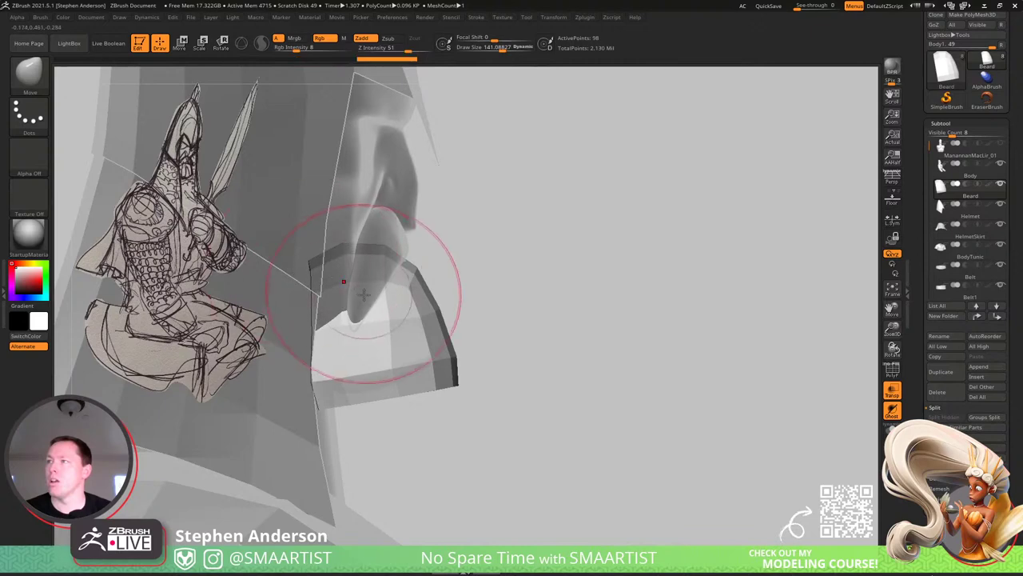
mouse_move(344, 280)
right_mouse_down()
mouse_move(276, 268)
mouse_move(336, 268)
right_mouse_up()
Turn off transparency and shape the beard's underside and rear edge around the neck with smaller Move brush sizes.
key("s")
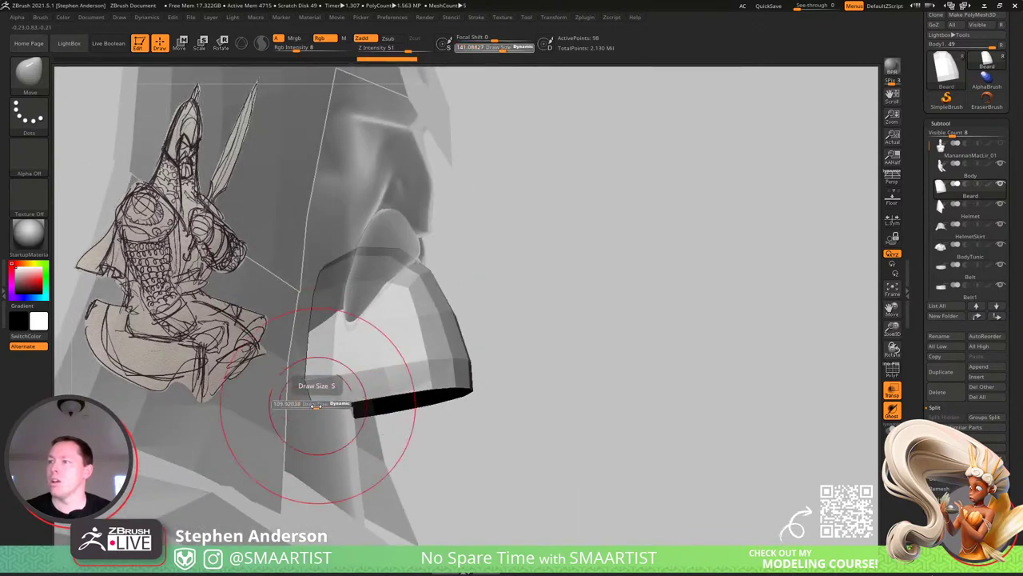
left_click_drag(319, 407, 312, 407)
right_click_drag(308, 383, 279, 292)
left_click(892, 391)
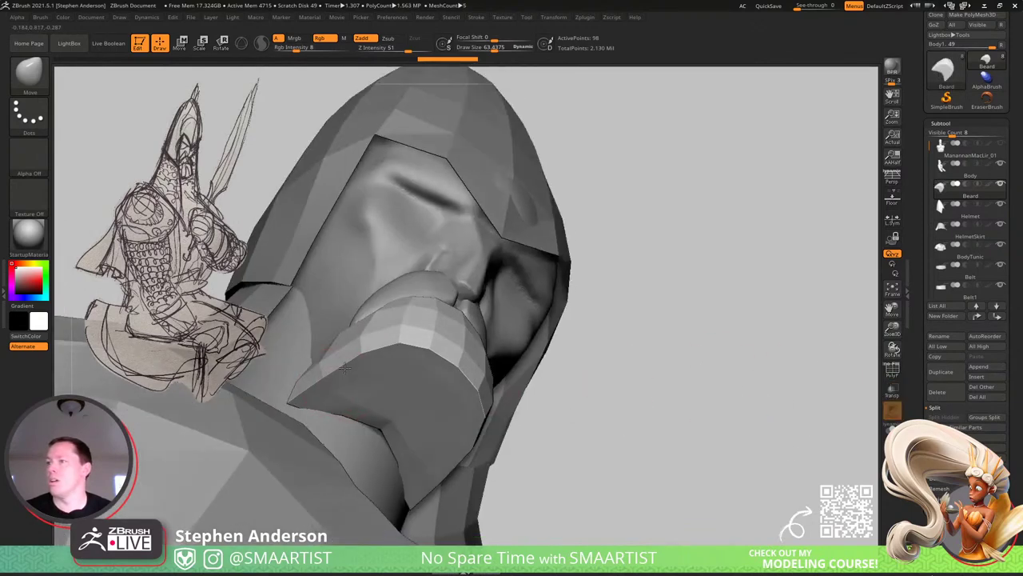
right_click_drag(276, 352, 344, 340)
key("s")
left_click_drag(377, 413, 384, 413)
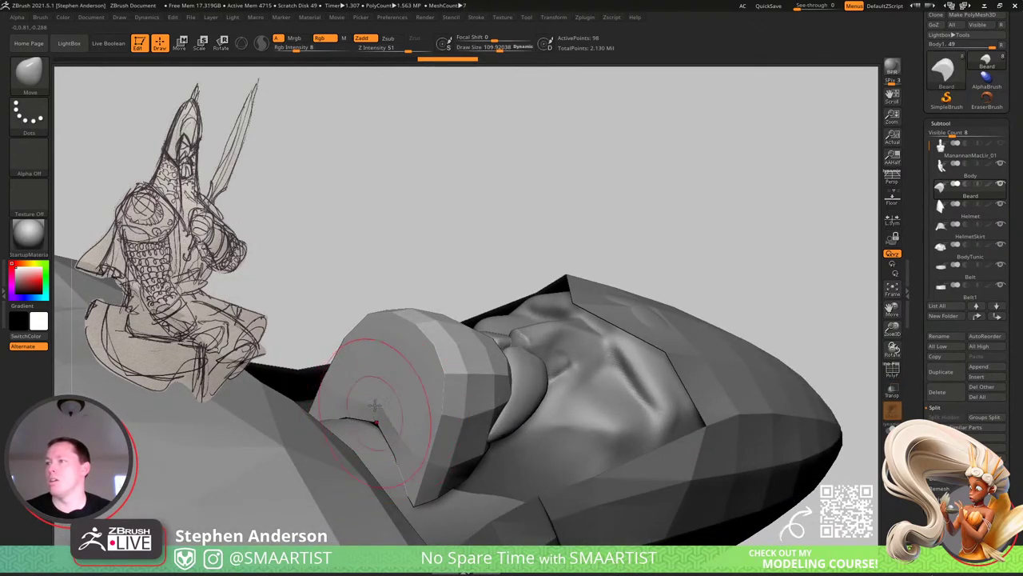
right_click_drag(385, 412, 365, 402)
key("s")
left_click_drag(369, 442, 358, 409)
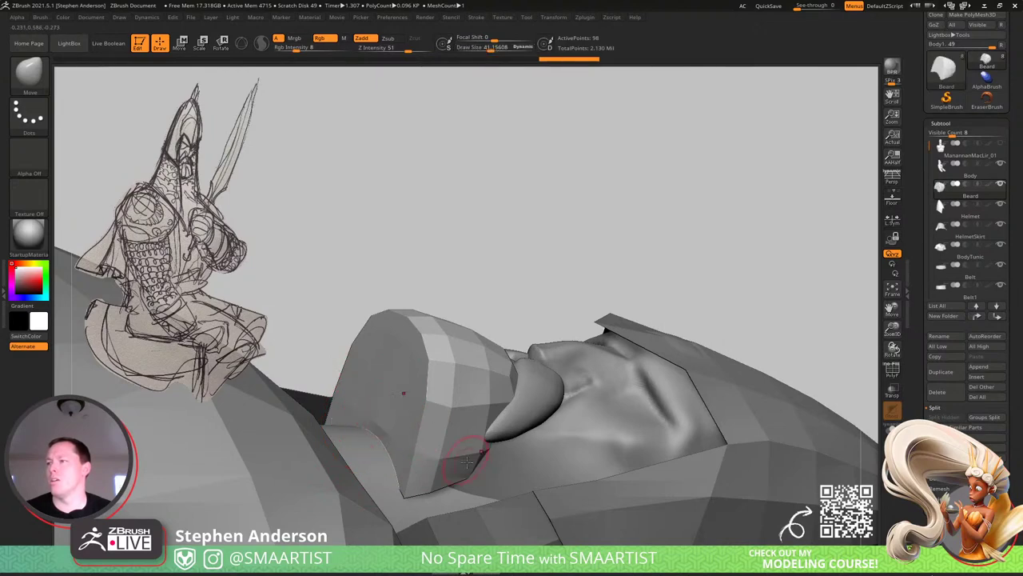
Shape the beard's rear lower corner along the jaw with the Move brush, starting at a draw size of about 195.
mouse_move(469, 450)
right_mouse_down()
mouse_move(455, 469)
mouse_move(443, 464)
right_mouse_up()
key("s")
left_click_drag(443, 483, 459, 483)
mouse_move(459, 483)
right_mouse_down()
mouse_move(449, 480)
mouse_move(458, 504)
mouse_move(441, 524)
mouse_move(421, 503)
mouse_move(493, 454)
mouse_move(519, 464)
mouse_move(543, 493)
mouse_move(506, 400)
mouse_move(453, 353)
right_mouse_up()
mouse_move(453, 353)
right_mouse_down()
mouse_move(436, 376)
mouse_move(461, 377)
mouse_move(443, 382)
right_mouse_up()
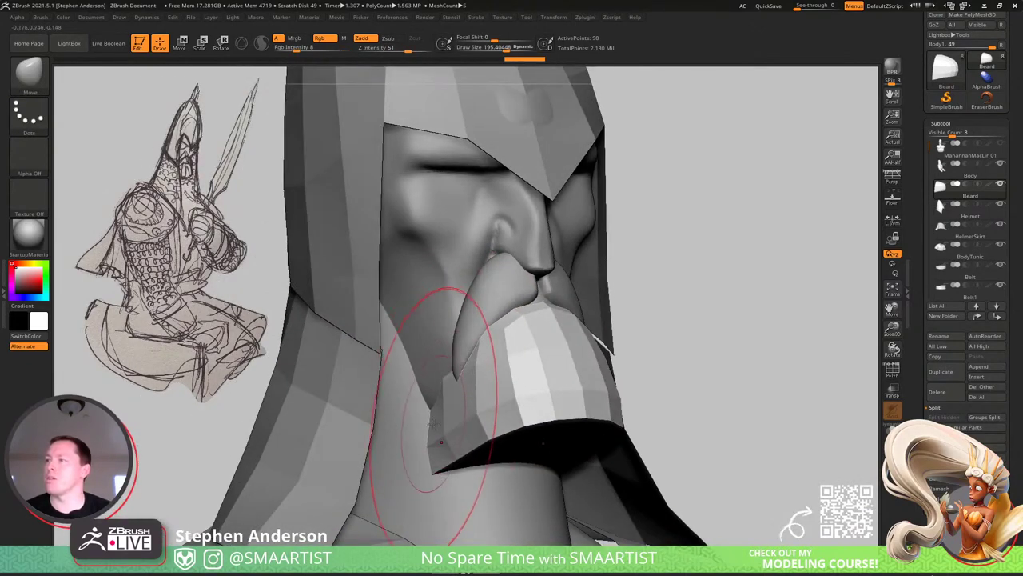
key("s")
left_click_drag(434, 441, 430, 440)
left_click_drag(439, 437, 444, 433)
Refine the beard's lower side edge and rear corner with the Move brush at draw sizes of about 134 and 63.
right_click_drag(436, 420, 422, 363, "ctrl")
right_click_drag(422, 364, 486, 428)
mouse_move(573, 452)
right_mouse_down("ctrl")
mouse_move(546, 373)
mouse_move(509, 349)
right_mouse_up("ctrl")
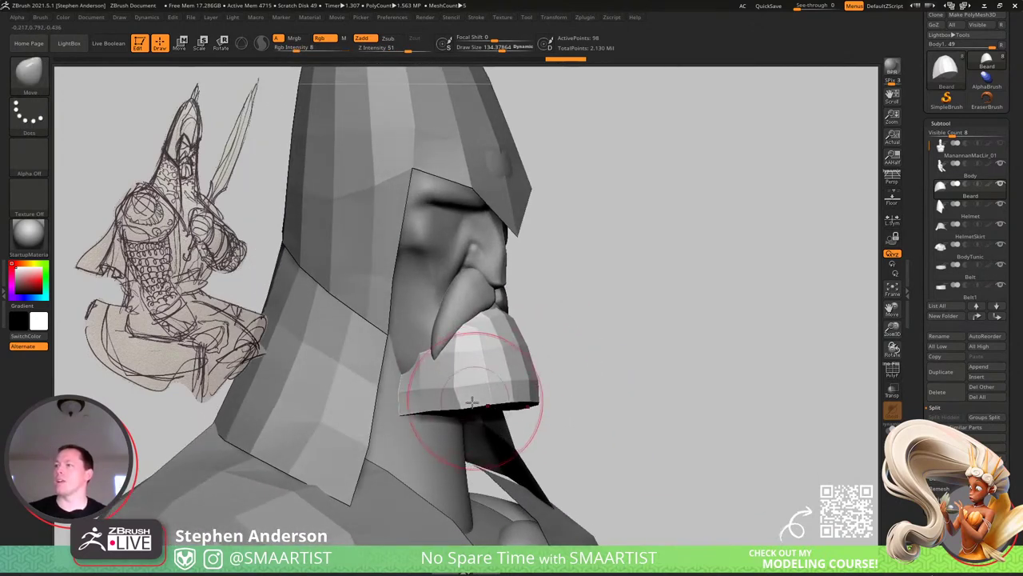
left_click(459, 404)
left_click_drag(457, 392, 455, 384)
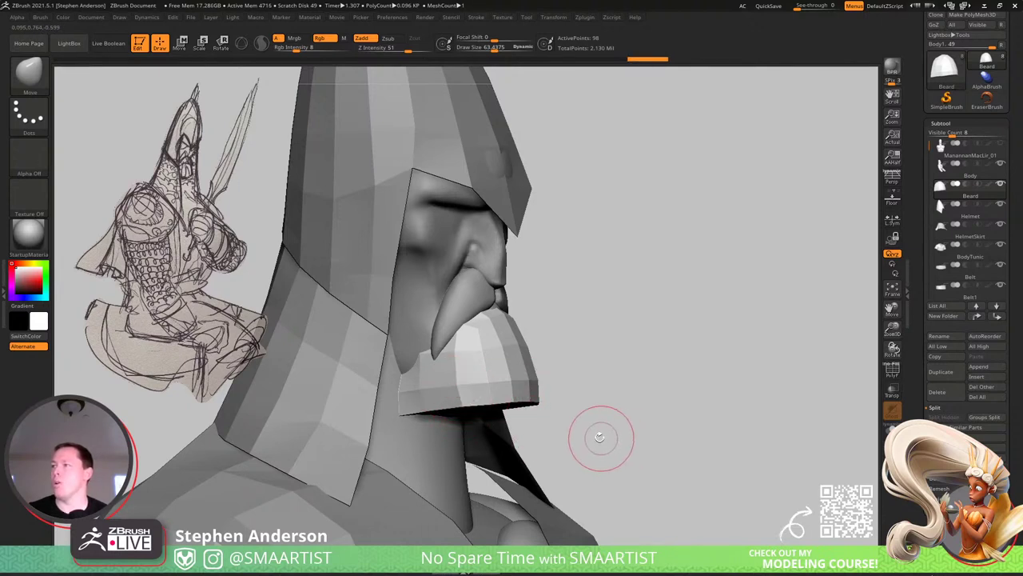
left_click_drag(411, 405, 414, 404)
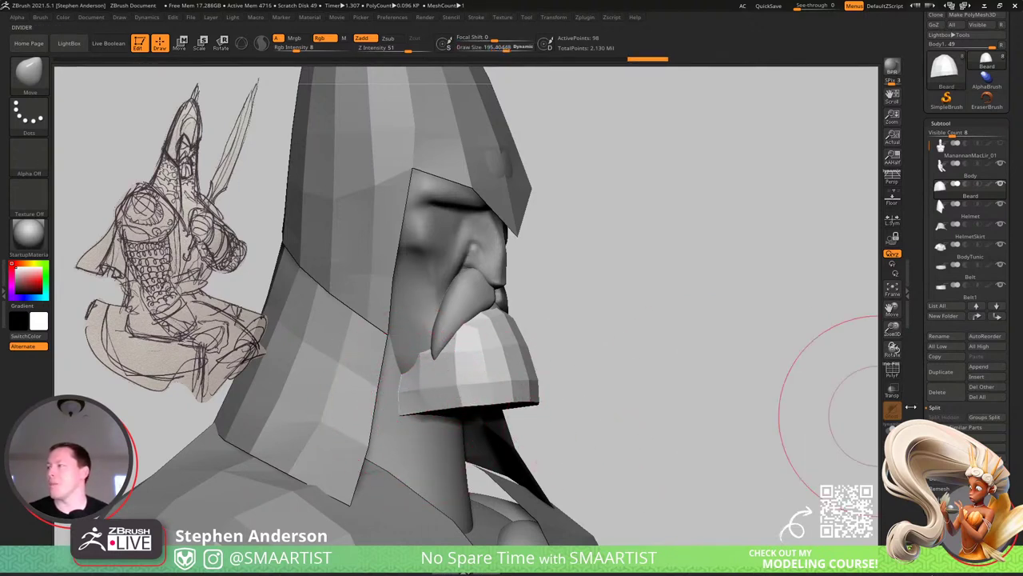
Turn on transparency, align the model to a side view and set the Move brush's draw size to about 287.
left_click(893, 390)
right_click_drag(621, 415, 314, 392, "shift")
key("s")
left_click_drag(388, 414, 392, 411)
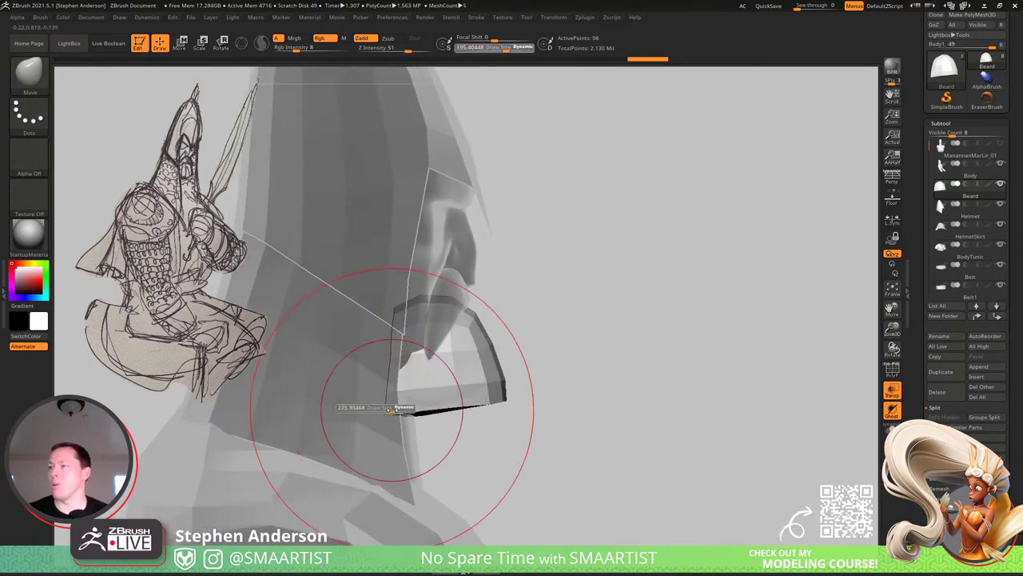
mouse_move(381, 411)
right_mouse_down()
mouse_move(379, 363)
mouse_move(386, 390)
right_mouse_up()
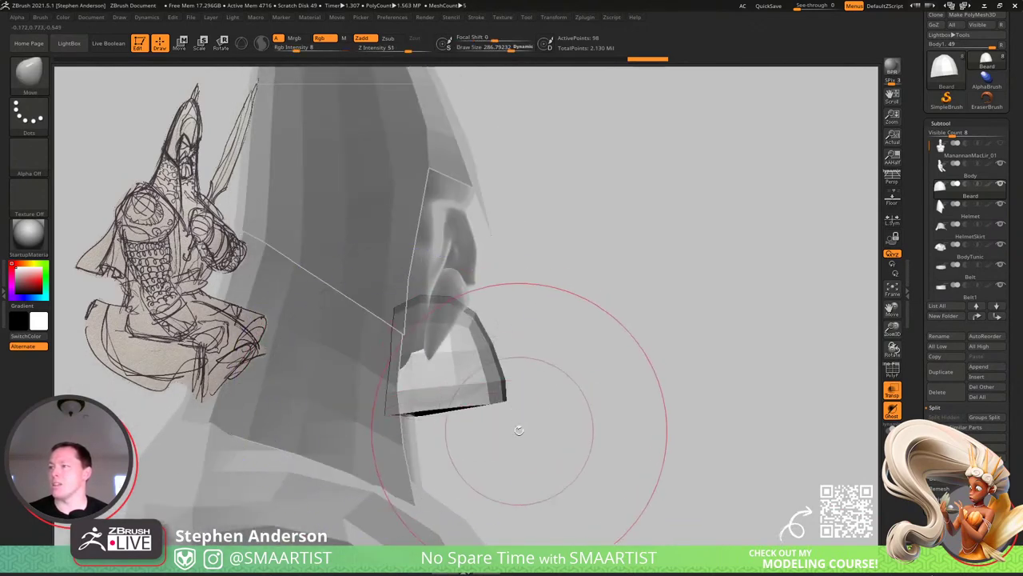
Lasso-mask the front of the beard and raise its unmasked rear bottom edge with the Transpose line.
mouse_move(463, 448)
left_mouse_down("ctrl")
mouse_move(480, 206)
mouse_move(420, 213)
left_mouse_up("ctrl")
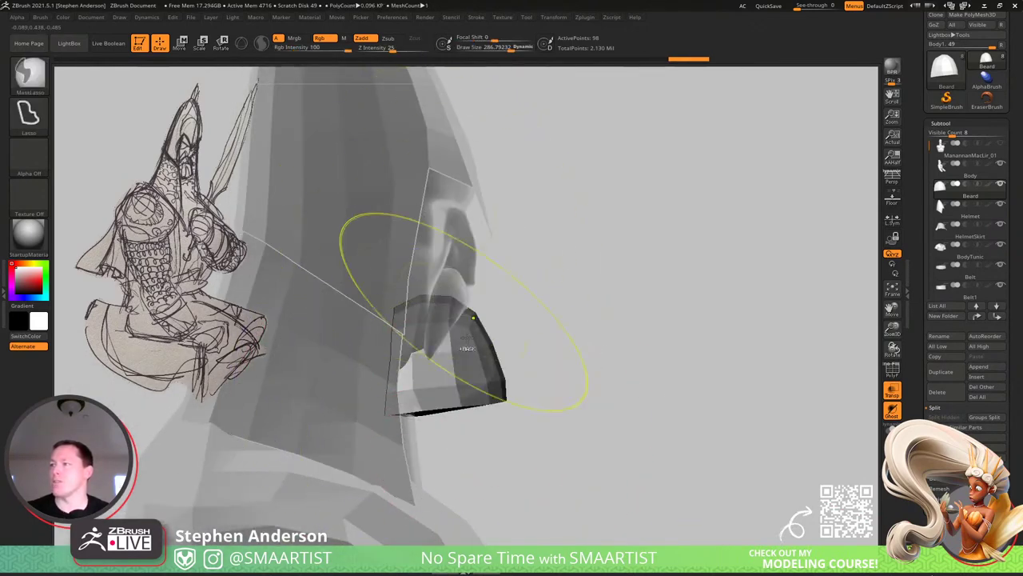
key("w")
left_click_drag(505, 400, 485, 403)
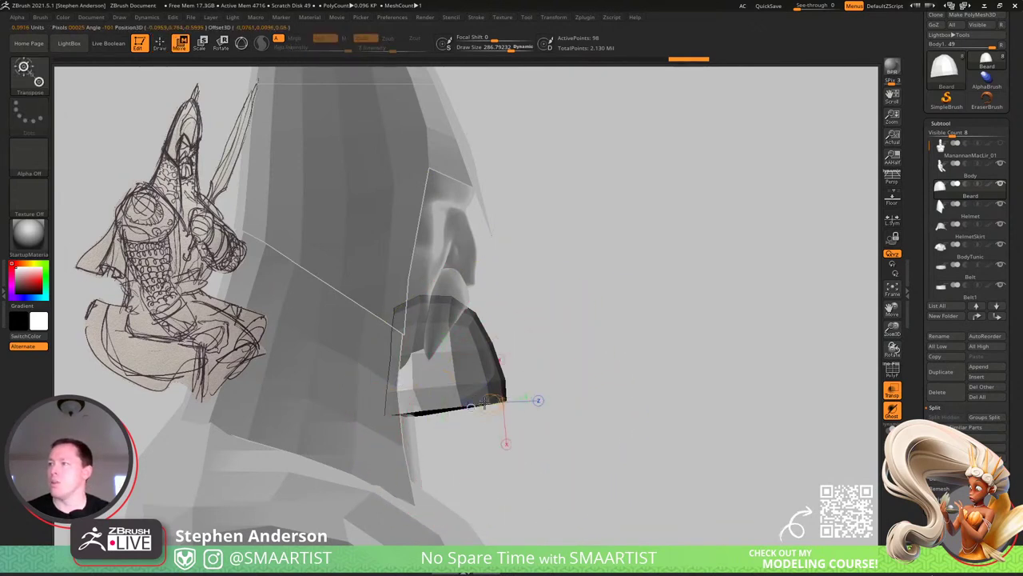
left_click_drag(316, 421, 311, 358)
key("ctrl+z")
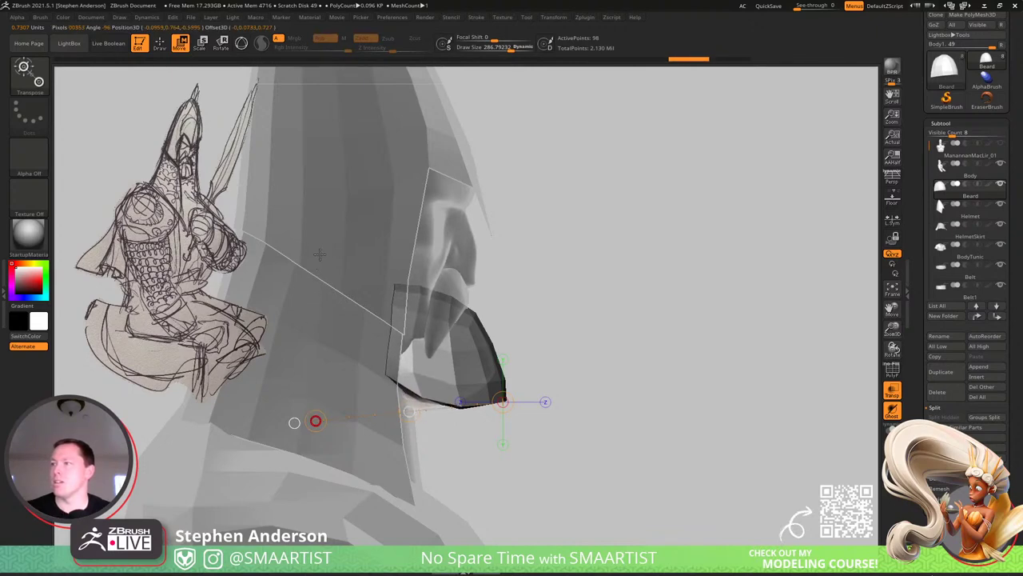
left_click_drag(322, 243, 319, 247)
left_click_drag(551, 351, 607, 350)
key("q")
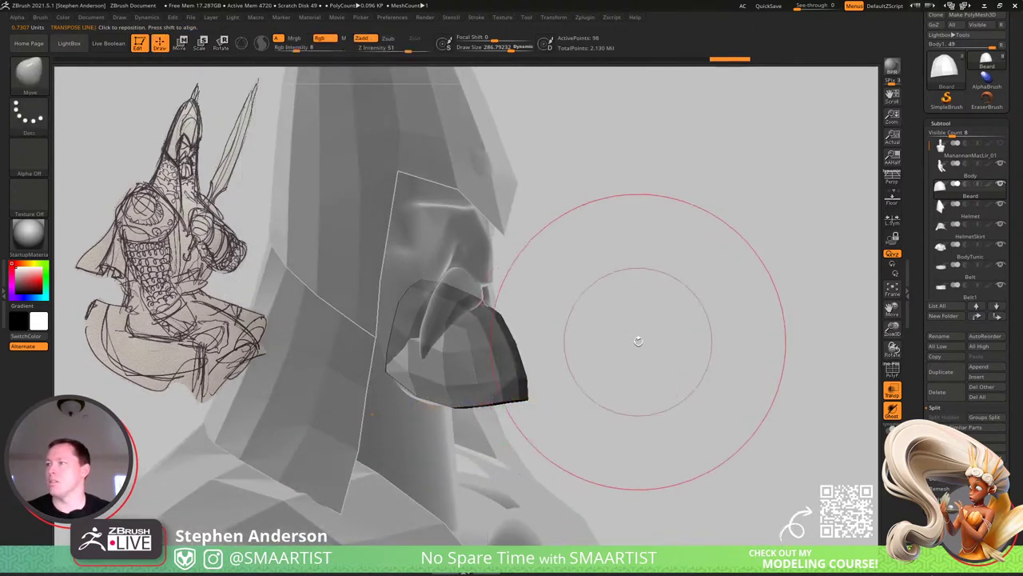
Turn off transparency and clear the mask on the beard.
left_click_drag(676, 354, 657, 337)
right_click_drag(658, 337, 732, 352)
left_click(891, 391)
mouse_move(712, 394)
right_mouse_down("ctrl")
mouse_move(695, 360)
mouse_move(627, 355)
mouse_move(614, 332)
right_mouse_up("ctrl")
left_click_drag(614, 332, 641, 362, "ctrl")
Fit the beard's rear lower edge to the jawline with the Move brush, reducing the draw size to about 84.
mouse_move(413, 398)
right_mouse_down()
mouse_move(454, 396)
mouse_move(508, 439)
right_mouse_up()
key("s")
left_click_drag(446, 388, 435, 389)
left_click_drag(441, 405, 456, 394)
key("s")
left_click_drag(487, 432, 484, 433)
left_click_drag(486, 434, 490, 415)
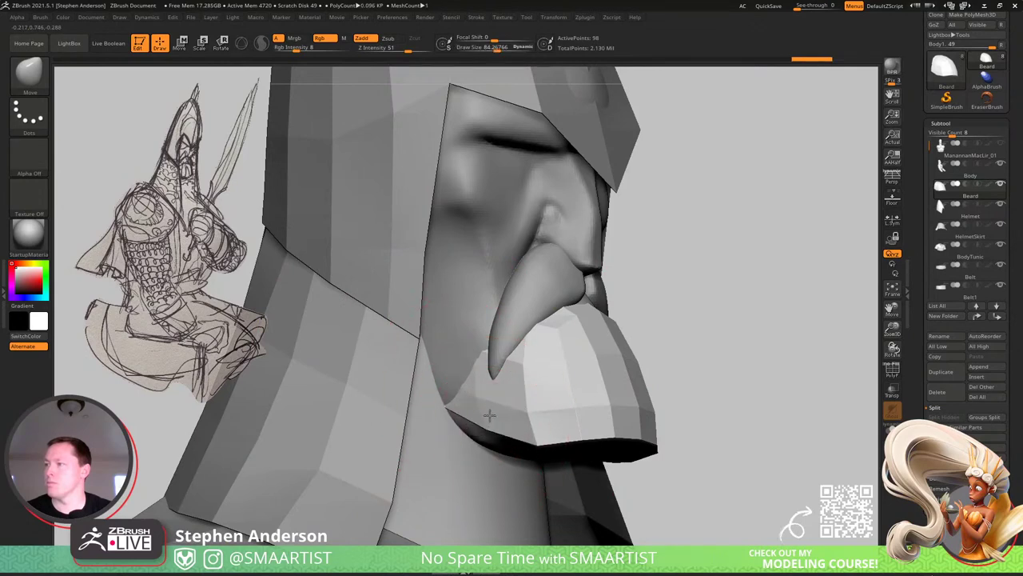
Solo the beard to straighten its rear edge with the Move brush at a draw size of about 47, and exit Solo.
right_click_drag(488, 406, 560, 382)
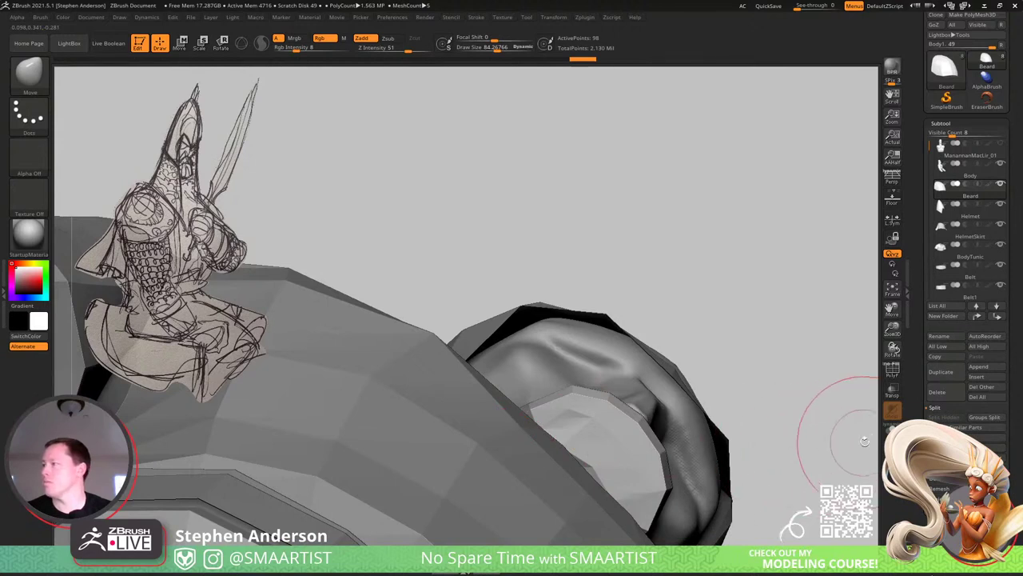
left_click(892, 431)
mouse_move(788, 433)
right_mouse_down()
mouse_move(628, 389)
mouse_move(600, 429)
right_mouse_up()
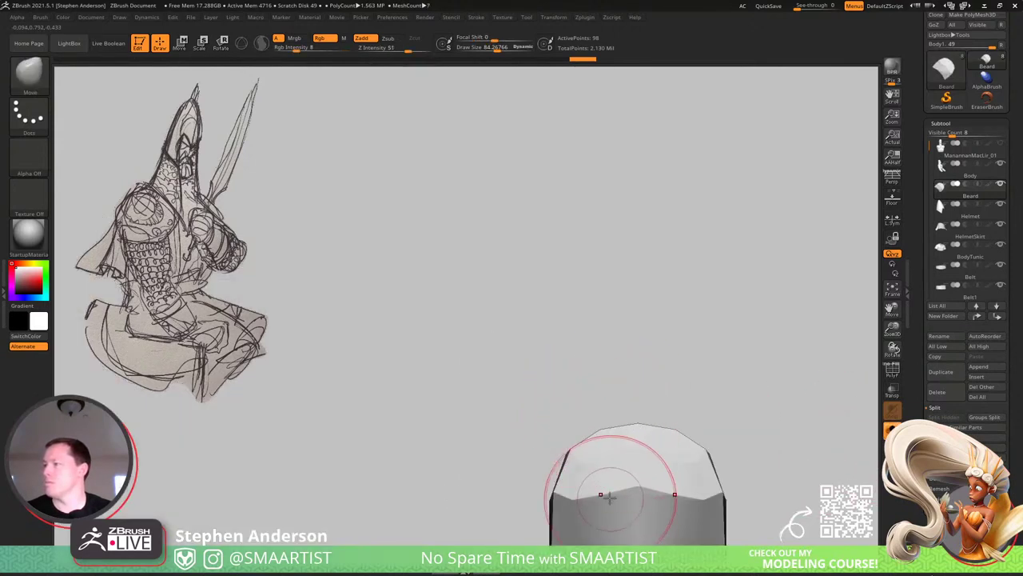
key("[")
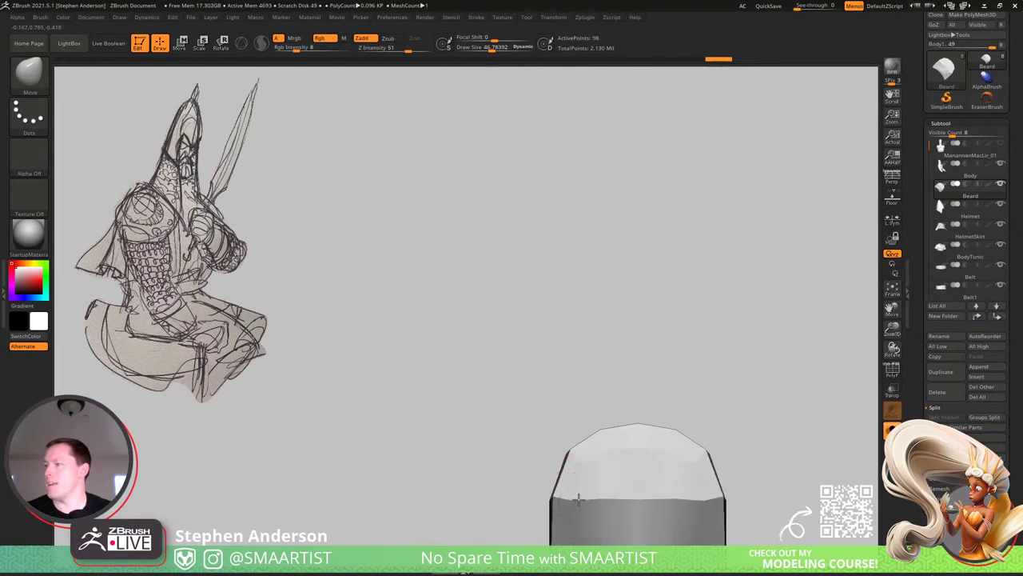
right_click_drag(629, 493, 607, 529)
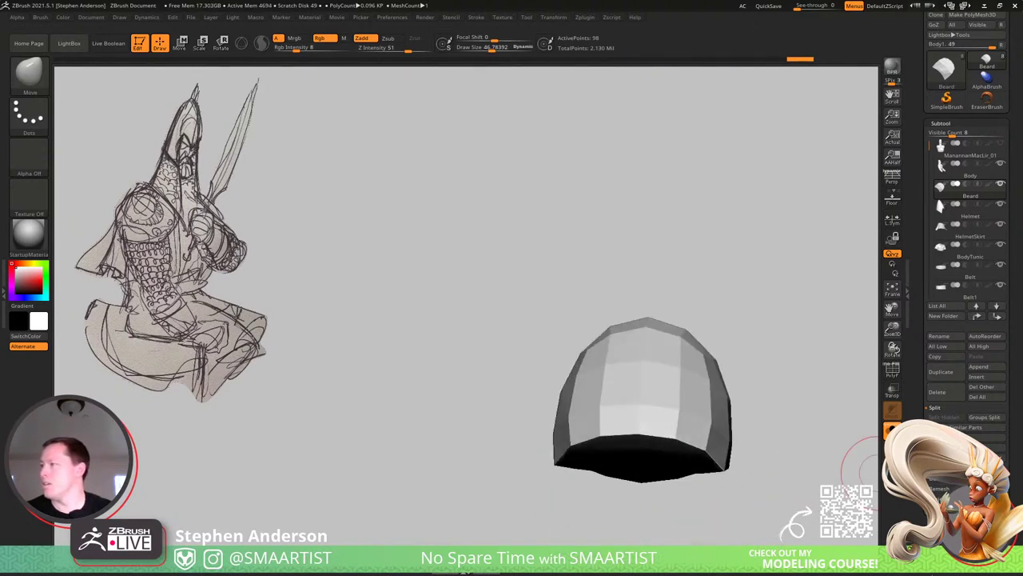
left_click(892, 431)
Adjust the beard's upper front below the nose with the Move brush at a focal shift of -9 and draw size of about 110.
right_click_drag(744, 442, 679, 392, "ctrl")
right_click_drag(679, 392, 631, 372)
left_click_drag(613, 374, 623, 373)
right_click_drag(623, 373, 638, 374)
key("space")
left_click_drag(621, 376, 616, 376)
key("bracketleft")
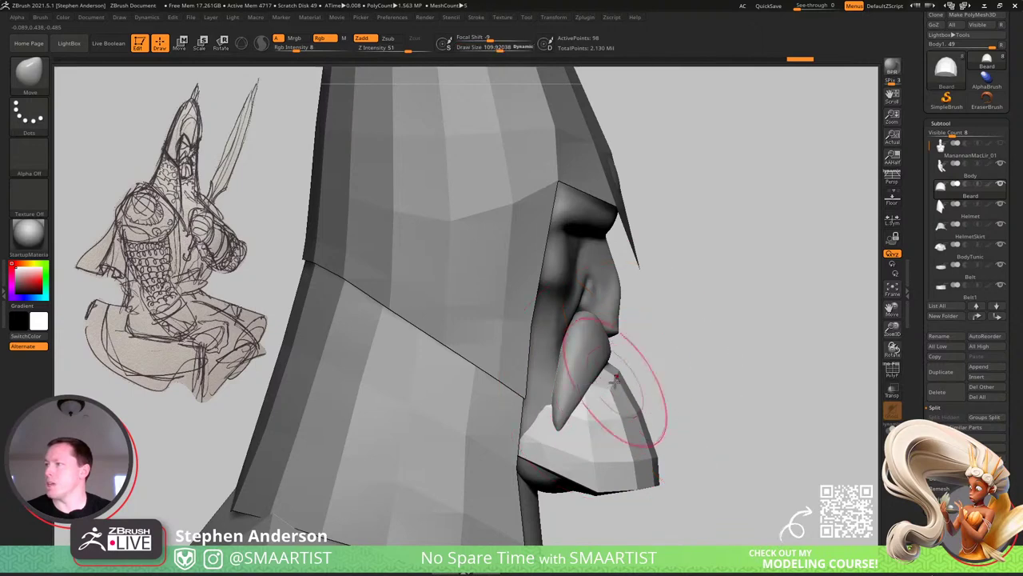
mouse_move(620, 376)
right_mouse_down()
mouse_move(592, 384)
mouse_move(610, 368)
mouse_move(685, 354)
right_mouse_up()
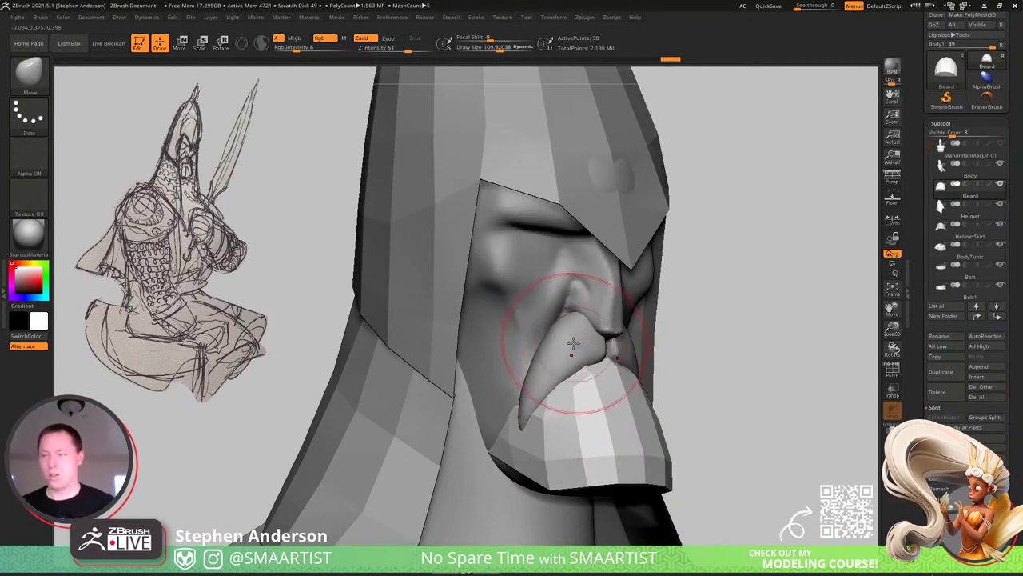
Insert a mirrored pair of PolySphere meshes over the moustache with the IMM Primitives brush and open the DynaMesh settings.
key("b")
left_click(392, 281)
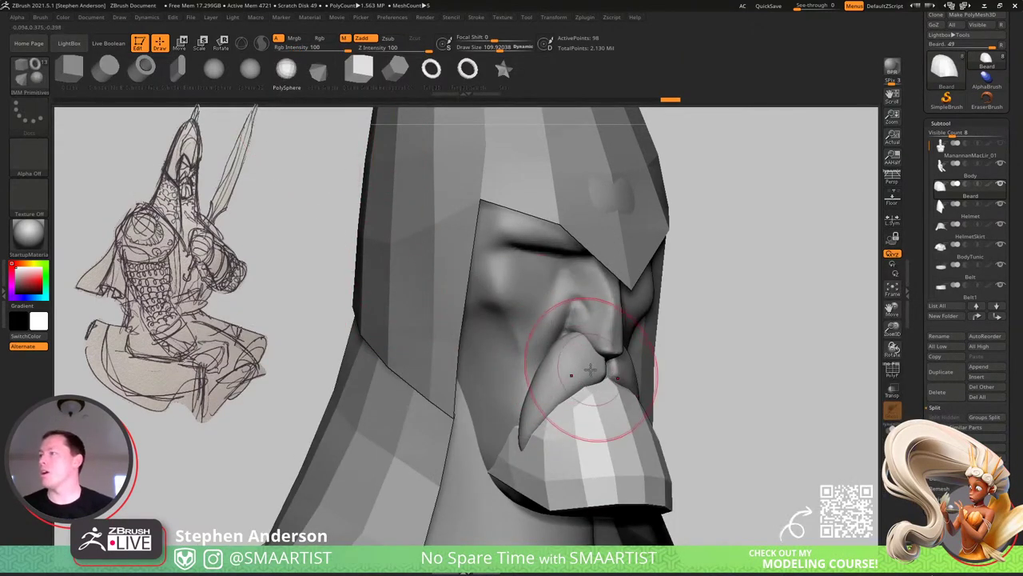
right_click_drag(587, 367, 540, 364)
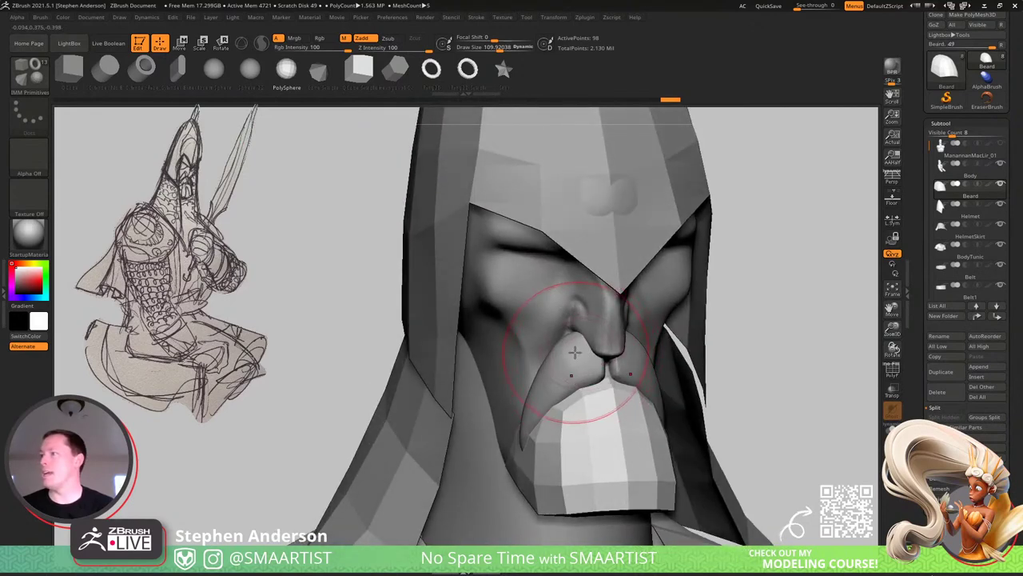
left_click_drag(574, 352, 577, 367)
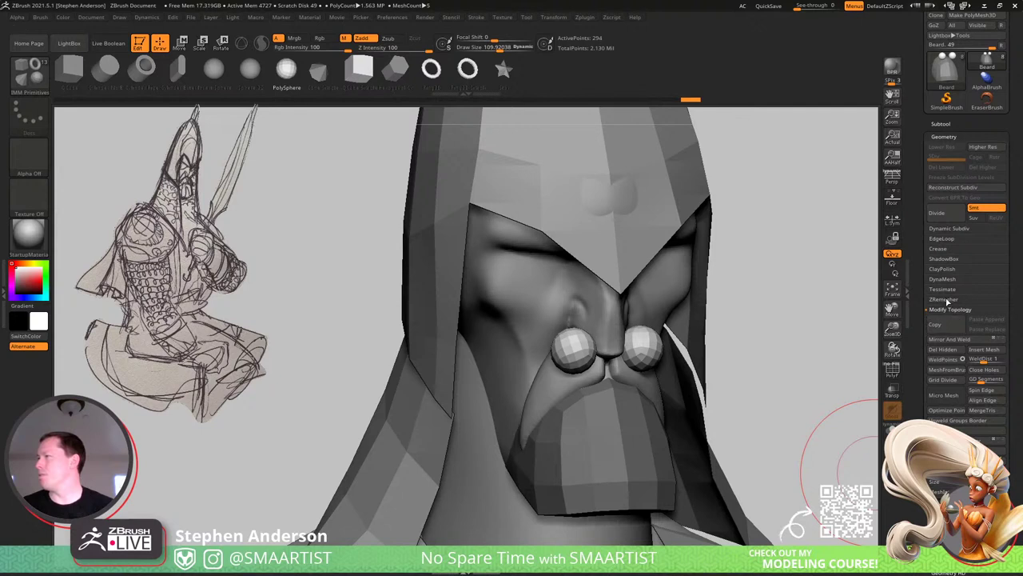
left_click(943, 279)
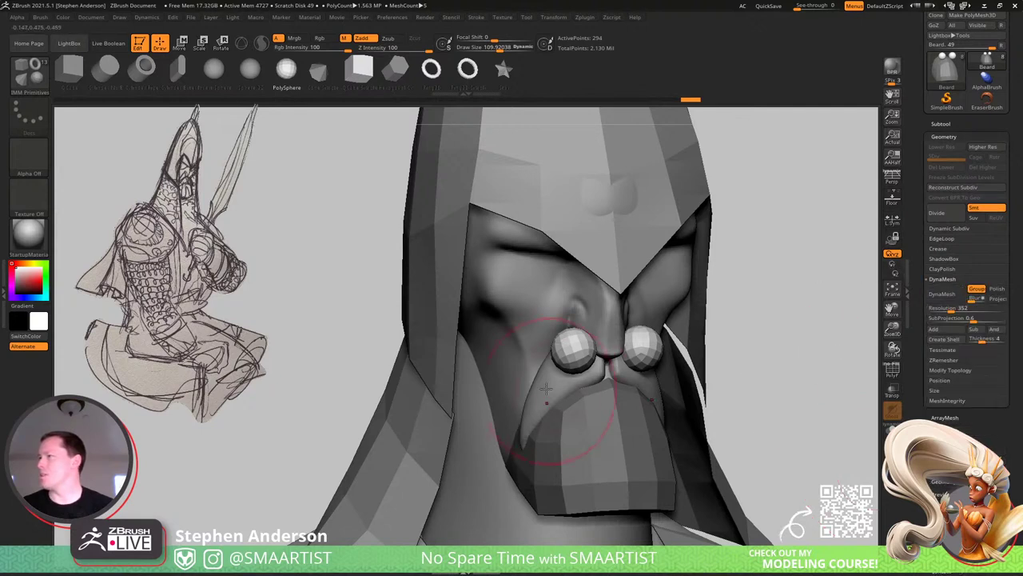
Stretch the two inserted spheres outward along the moustache with the Transpose line and show the Gizmo.
key("w")
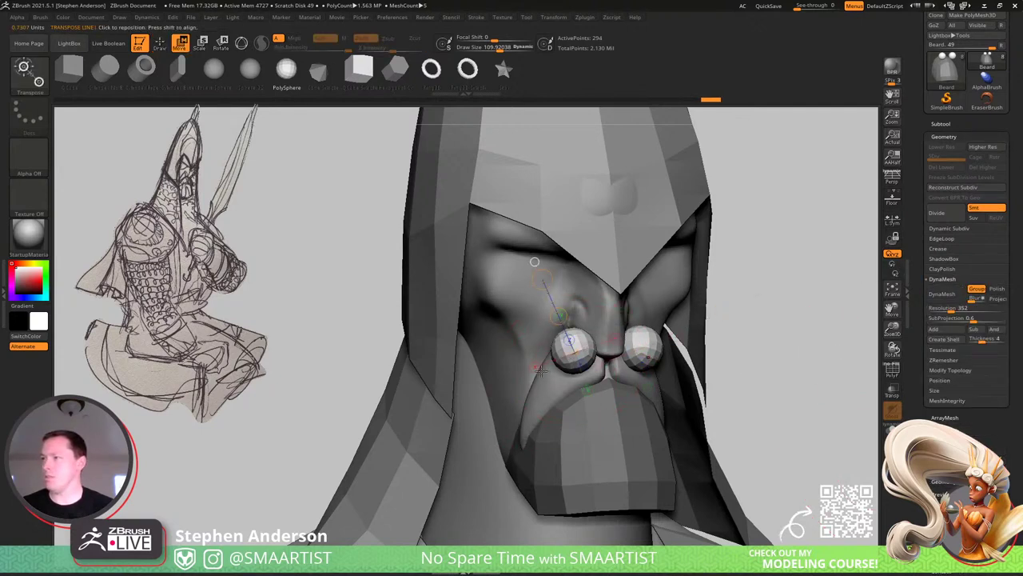
left_click(539, 368)
left_click_drag(339, 435, 214, 507)
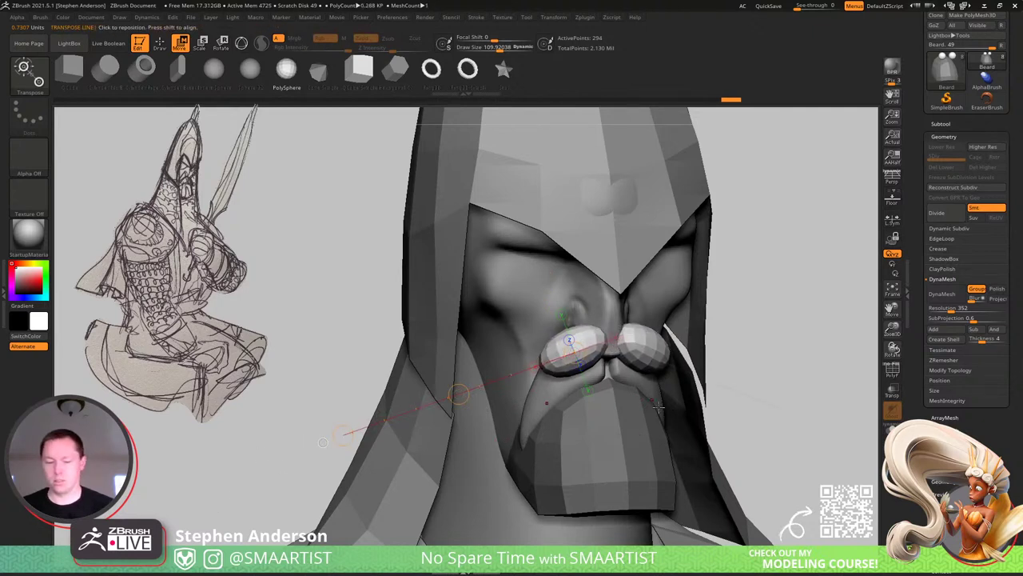
key("y")
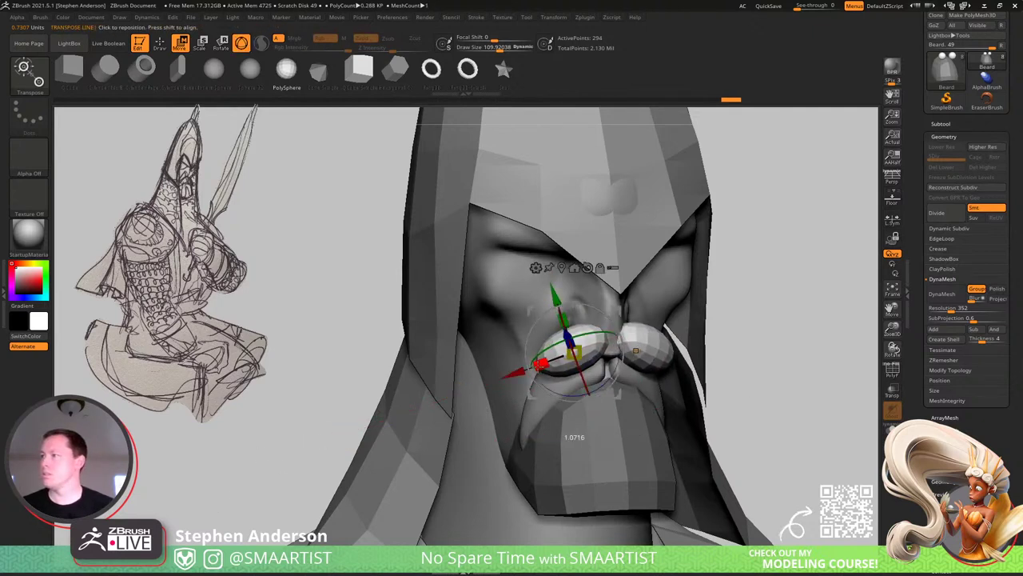
Pull the stretched spheres outward and back against the face with the Move brush at large draw sizes, down to about 179.
key("b")
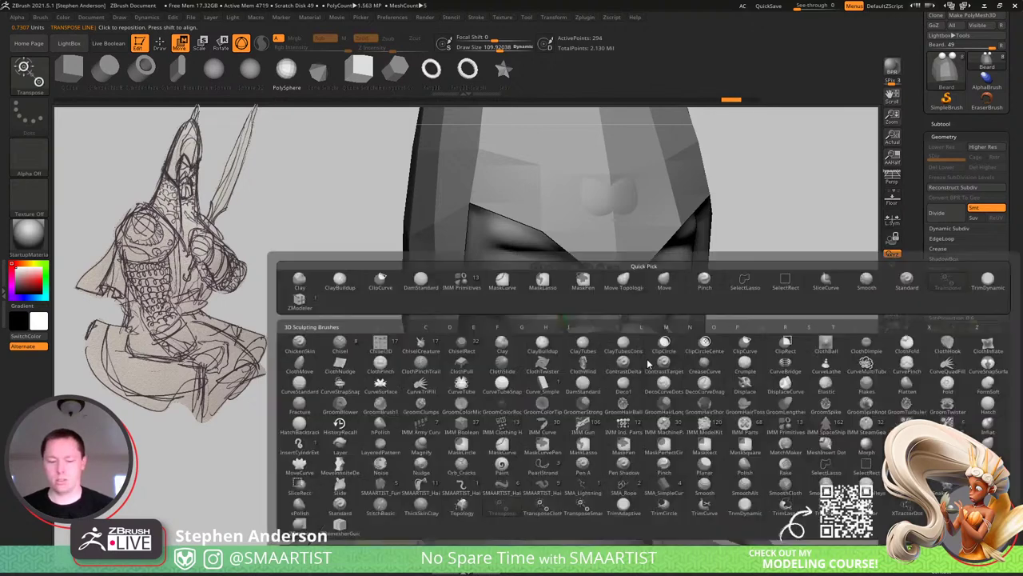
key("m")
key("v")
left_click_drag(548, 344, 547, 343)
mouse_move(555, 339)
left_mouse_down()
mouse_move(559, 352)
mouse_move(531, 379)
left_mouse_up()
key("s")
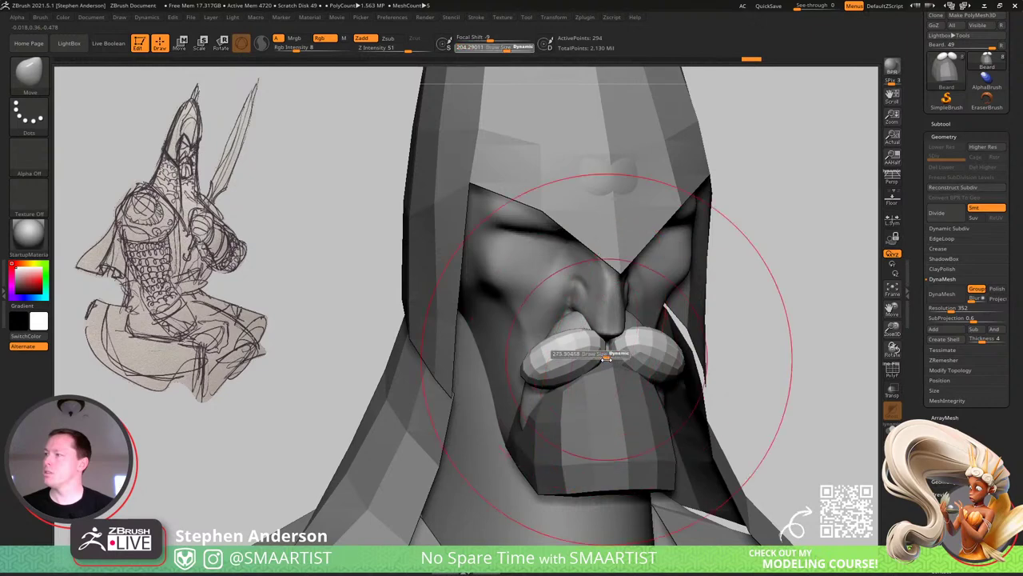
mouse_move(617, 359)
right_mouse_down()
mouse_move(674, 382)
mouse_move(550, 317)
right_mouse_up()
left_click_drag(549, 317, 528, 295)
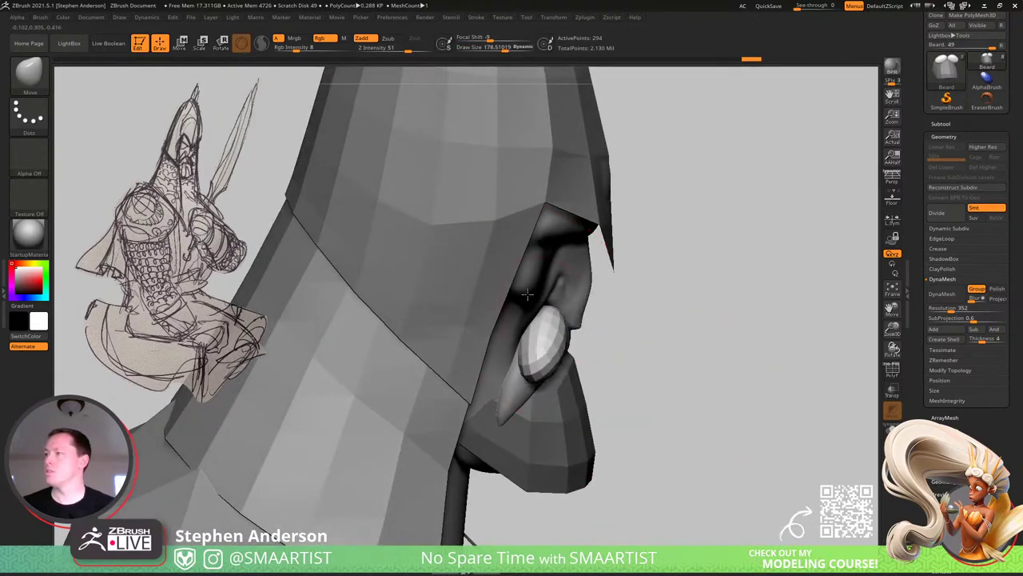
Form the spheres into drooping moustache halves reaching the beard with the Move brush at draw sizes of about 94 and 67.
right_click_drag(535, 308, 608, 351)
key("s")
left_click_drag(608, 350, 601, 350)
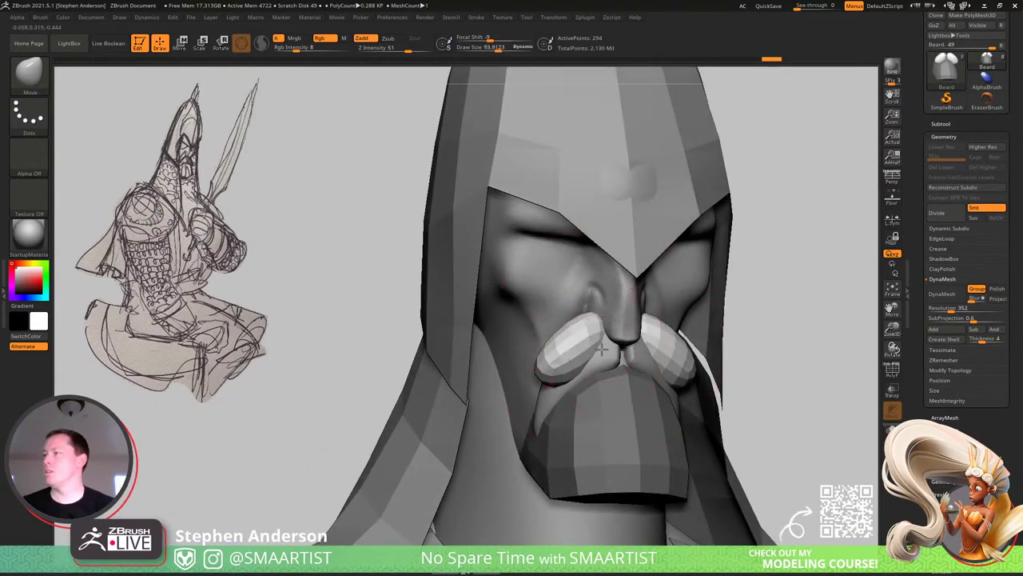
mouse_move(564, 361)
right_mouse_down()
mouse_move(560, 340)
mouse_move(537, 368)
right_mouse_up()
mouse_move(528, 424)
right_mouse_down()
mouse_move(511, 417)
mouse_move(532, 395)
right_mouse_up()
key("s")
left_click(539, 390)
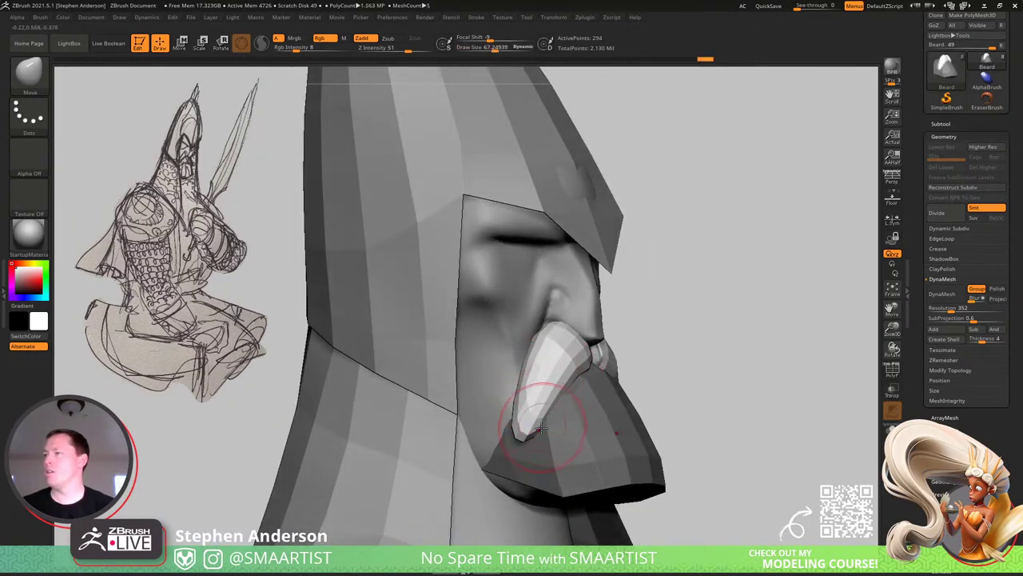
mouse_move(516, 431)
right_mouse_down()
mouse_move(603, 362)
mouse_move(614, 385)
right_mouse_up()
Hide the polygon loops at the moustache's inner ends, mask the remaining mesh and unhide the loops.
right_click_drag(614, 385, 589, 370)
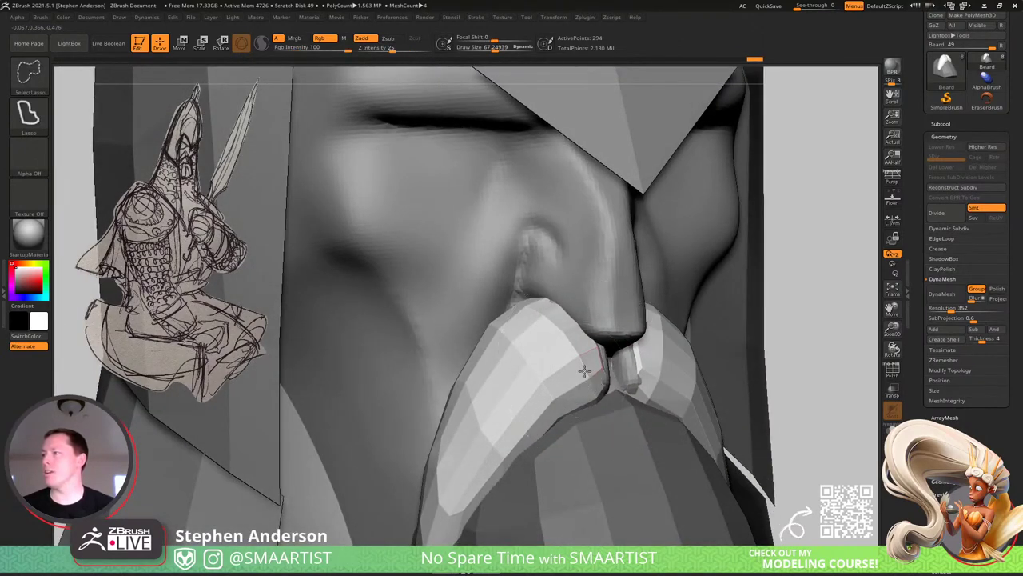
left_click(585, 371, "ctrl+shift")
left_click(592, 388, "ctrl+shift")
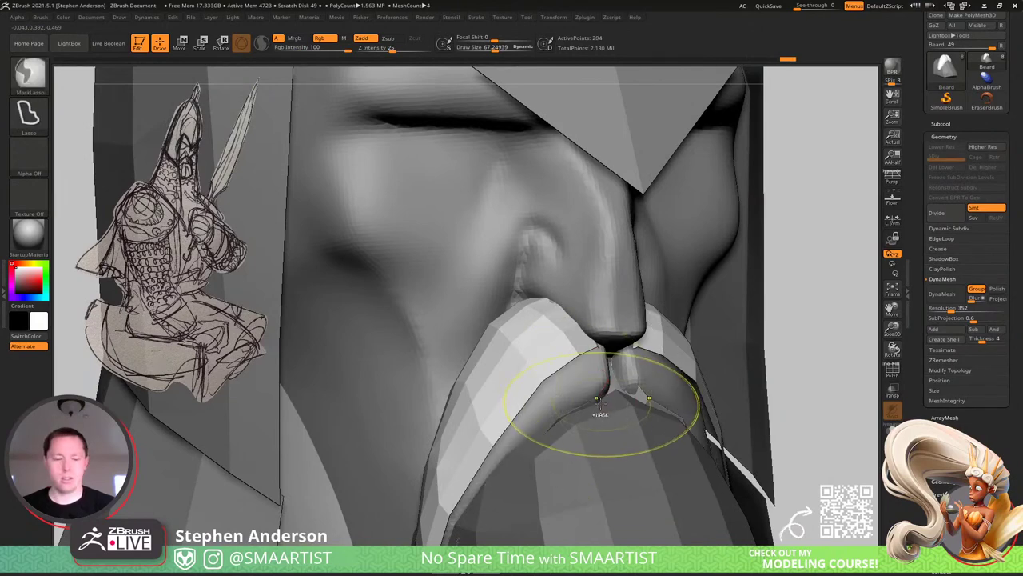
left_click(599, 400, "ctrl")
left_click(598, 400, "ctrl+shift")
Reshape the moustache's inner ends under the nose with the Move brush at a draw size of about 94.
right_click_drag(561, 399, 595, 376)
key("]")
key("]")
key("]")
key("]")
key("]")
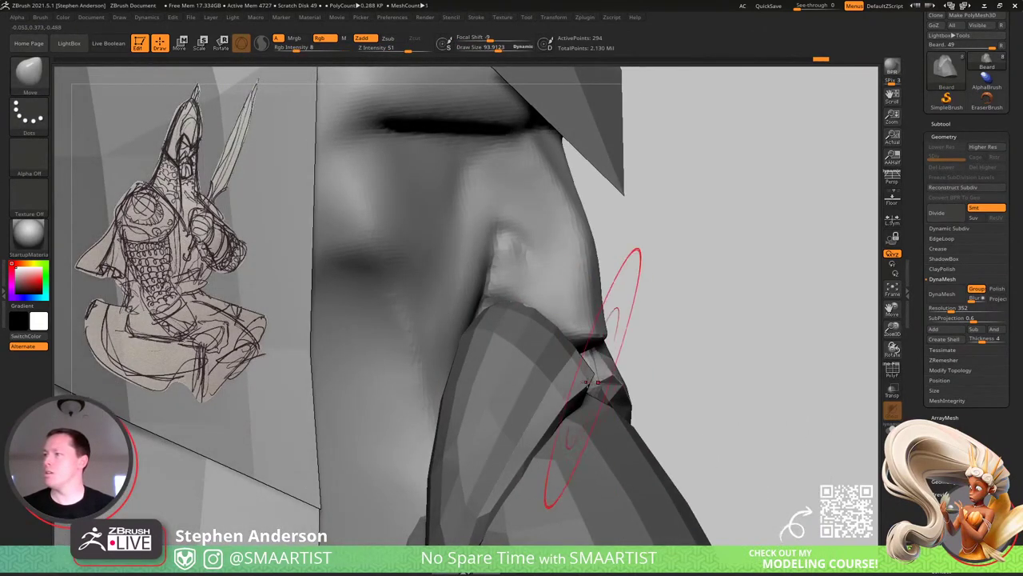
left_click_drag(590, 382, 560, 408)
right_click_drag(501, 504, 423, 496)
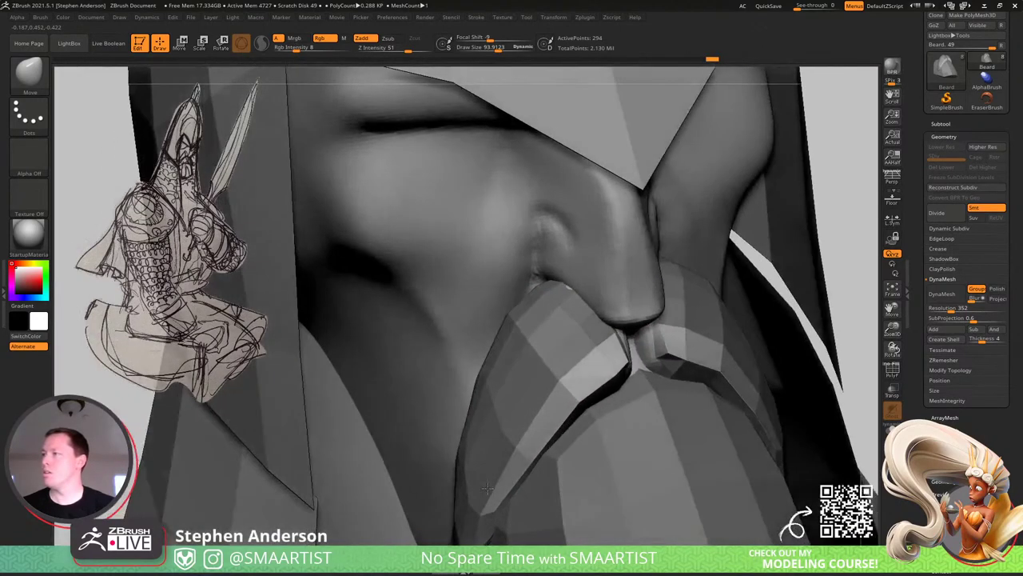
mouse_move(779, 400)
right_mouse_down("ctrl")
mouse_move(774, 285)
mouse_move(720, 324)
mouse_move(642, 333)
right_mouse_up("ctrl")
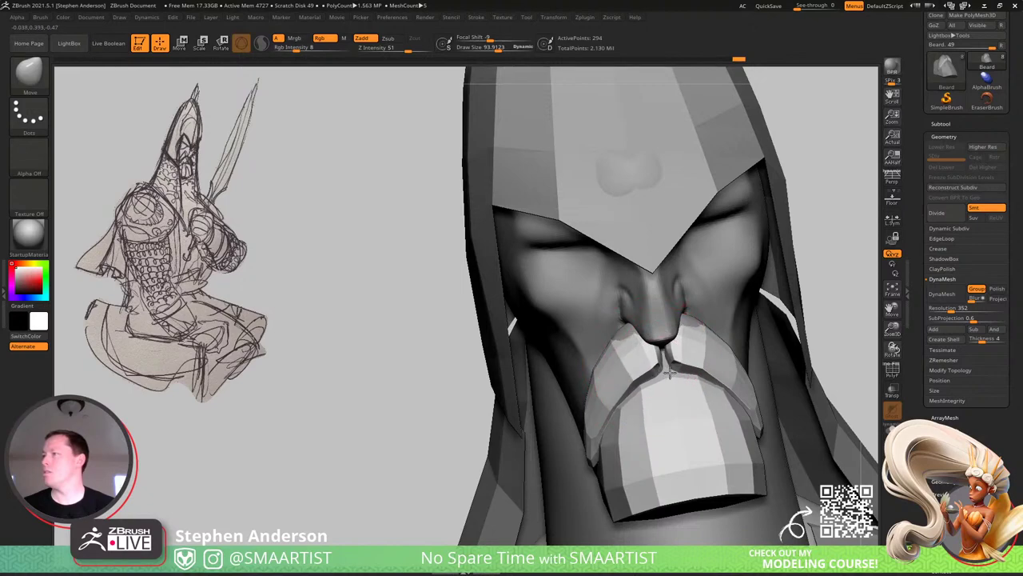
Mask the beard so that only the moustache halves remain editable.
right_click_drag(674, 372, 710, 434, "ctrl")
key("w")
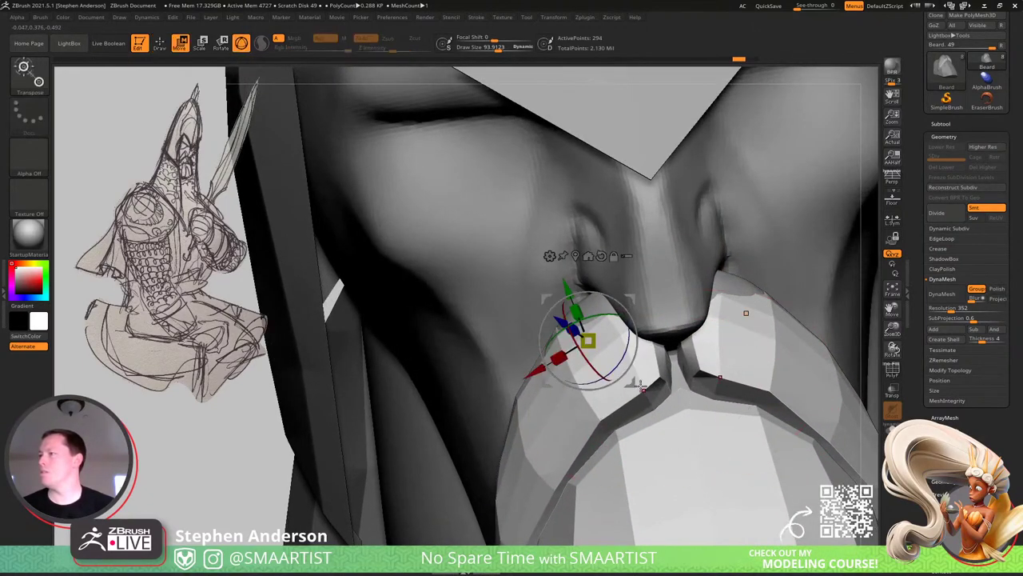
left_click(646, 390, "ctrl")
key("q")
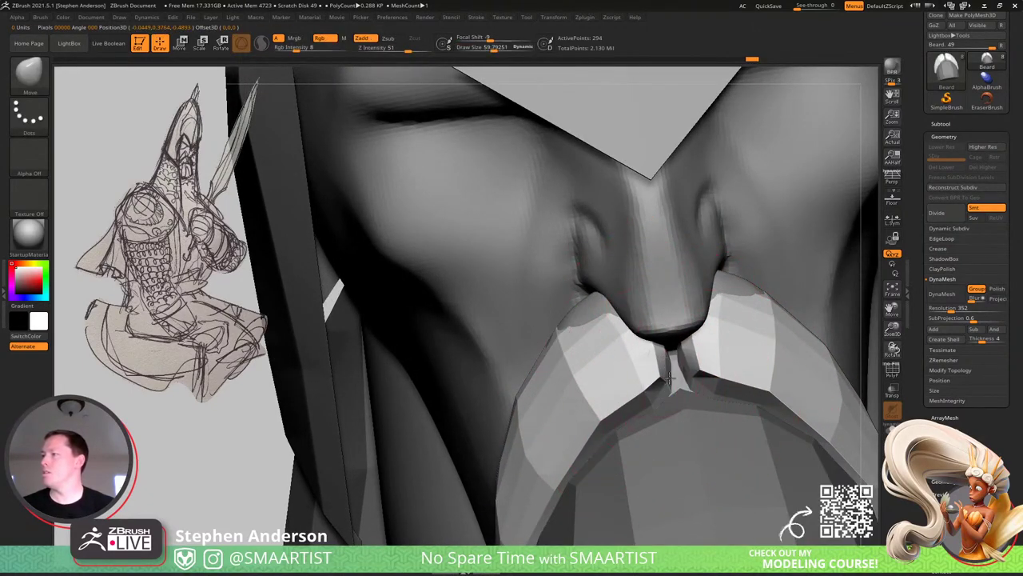
Pull the moustache halves' inner ends together below the nose with the Move brush at draw sizes of about 17 and 13.
right_click_drag(683, 343, 679, 364, "ctrl")
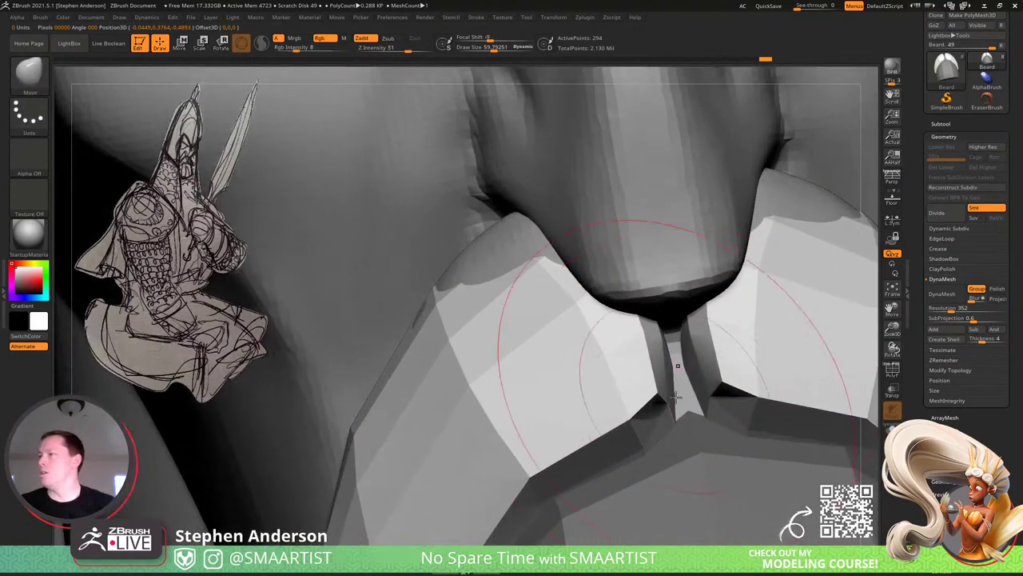
key("s")
left_click_drag(675, 398, 667, 402)
right_click_drag(670, 410, 649, 431)
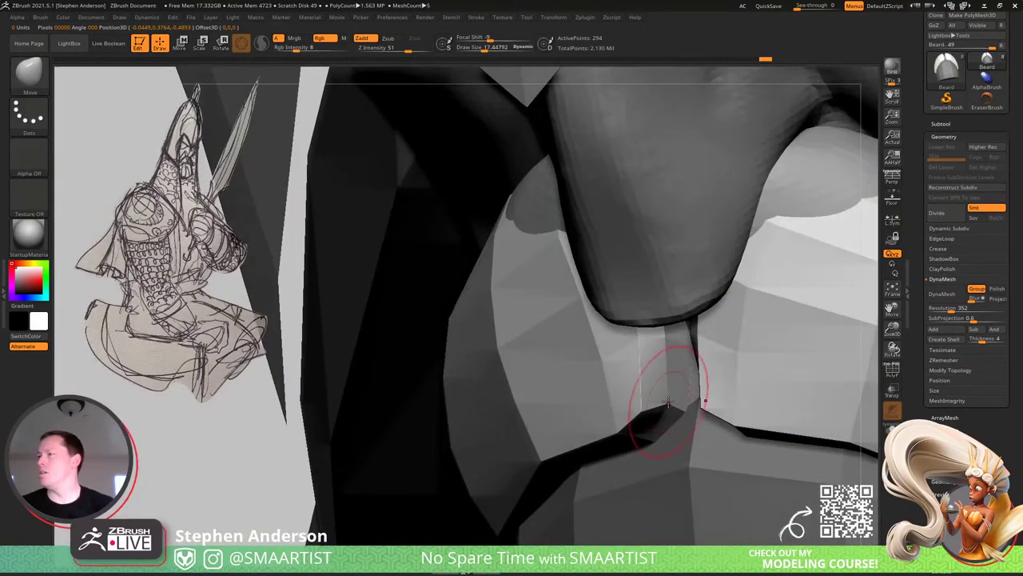
mouse_move(664, 409)
left_mouse_down()
mouse_move(675, 401)
mouse_move(665, 403)
left_mouse_up()
key("s")
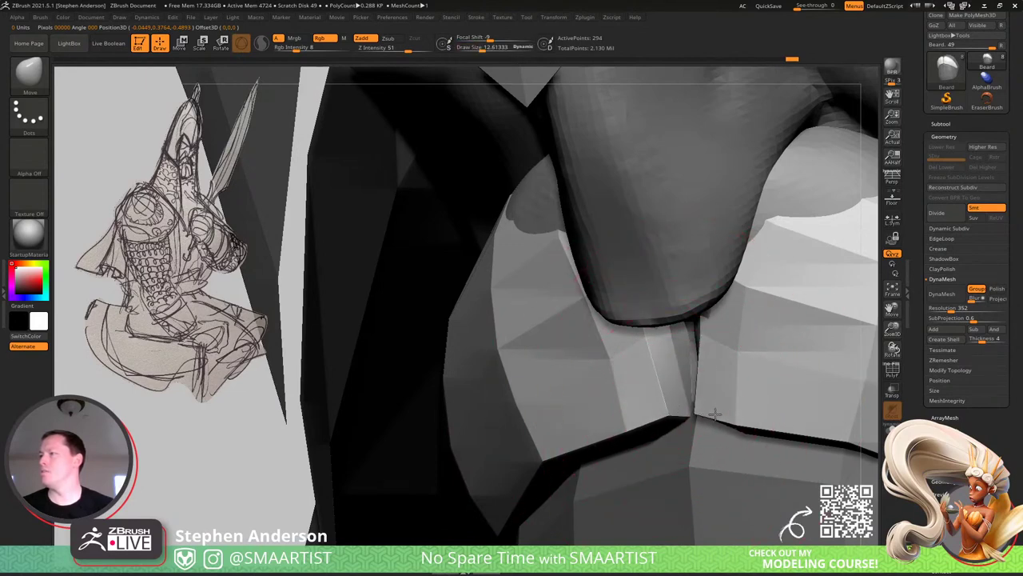
Shape the moustache's upper edge and outer sides around the nostrils with the Move brush at draw sizes up to about 75.
right_click_drag(714, 413, 702, 366)
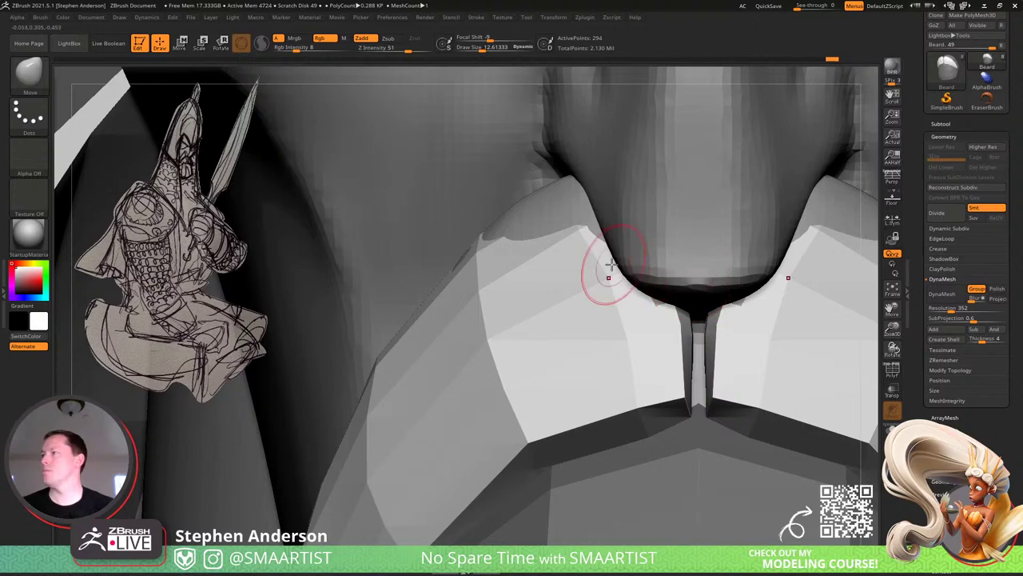
right_click_drag(598, 263, 640, 257)
key("s")
left_click_drag(497, 201, 513, 201)
left_click_drag(436, 292, 447, 270)
right_click_drag(551, 228, 599, 170)
key("s")
left_click_drag(603, 275, 592, 306)
key("s")
left_click_drag(595, 356, 579, 361)
left_click_drag(558, 376, 534, 389)
right_click_drag(504, 411, 470, 392, "ctrl")
mouse_move(478, 382)
right_mouse_down("alt")
mouse_move(419, 276)
mouse_move(446, 336)
mouse_move(478, 372)
mouse_move(484, 351)
mouse_move(480, 434)
mouse_move(441, 424)
mouse_move(472, 391)
right_mouse_up("alt")
Turn on the polyframe, hide the moustache's front polygon loops, mask the remaining mesh and unhide the loops.
key("shift+f")
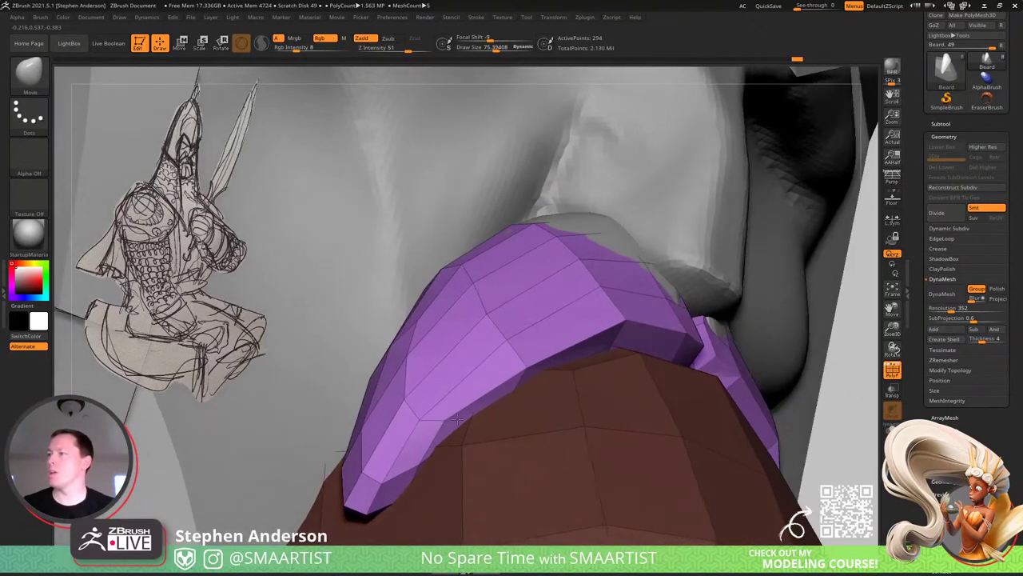
right_click_drag(592, 336, 606, 297)
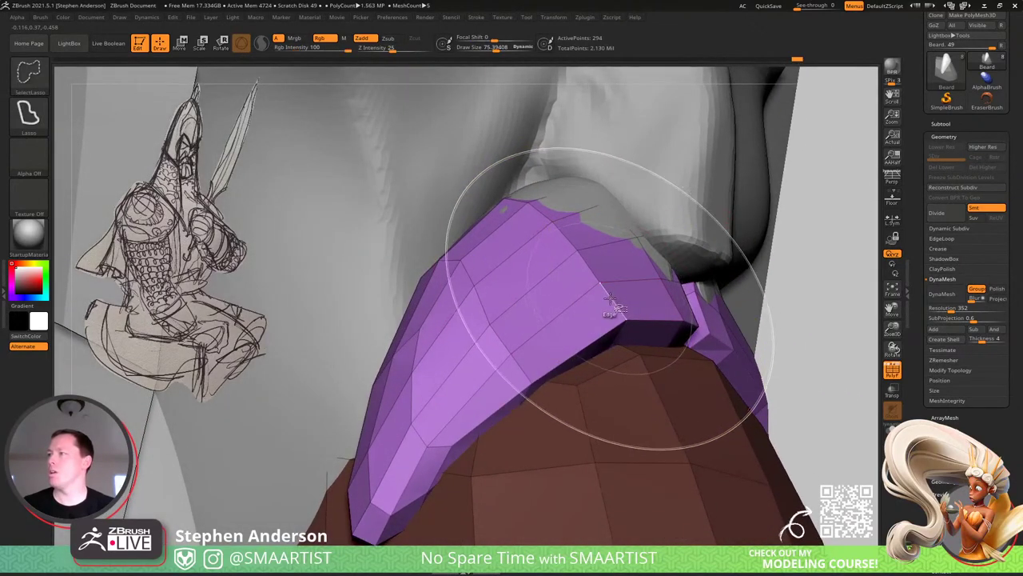
left_click(612, 305, "ctrl+shift")
left_click(594, 273, "ctrl+shift")
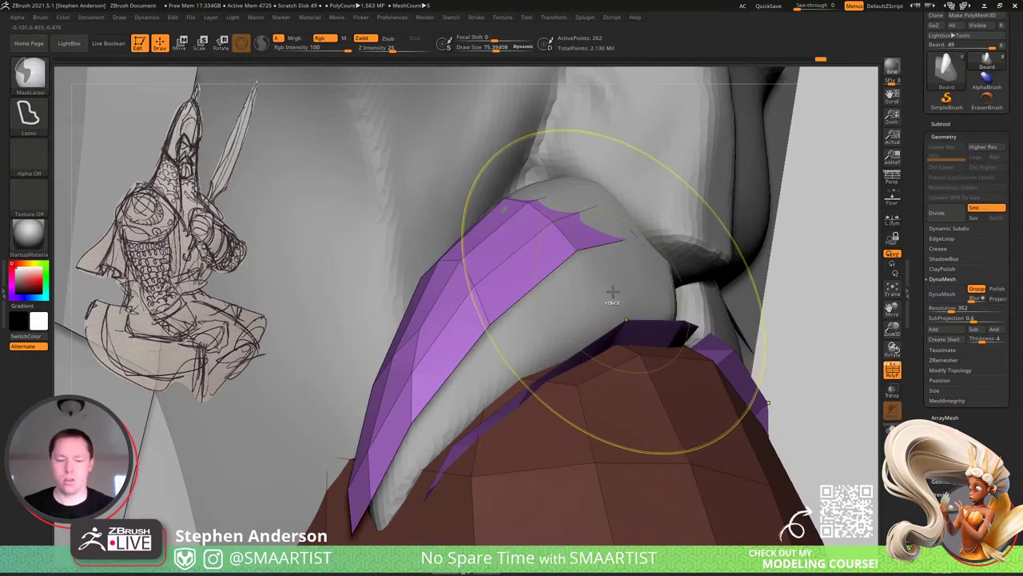
left_click(614, 298, "ctrl+shift")
right_click_drag(618, 303, 607, 275)
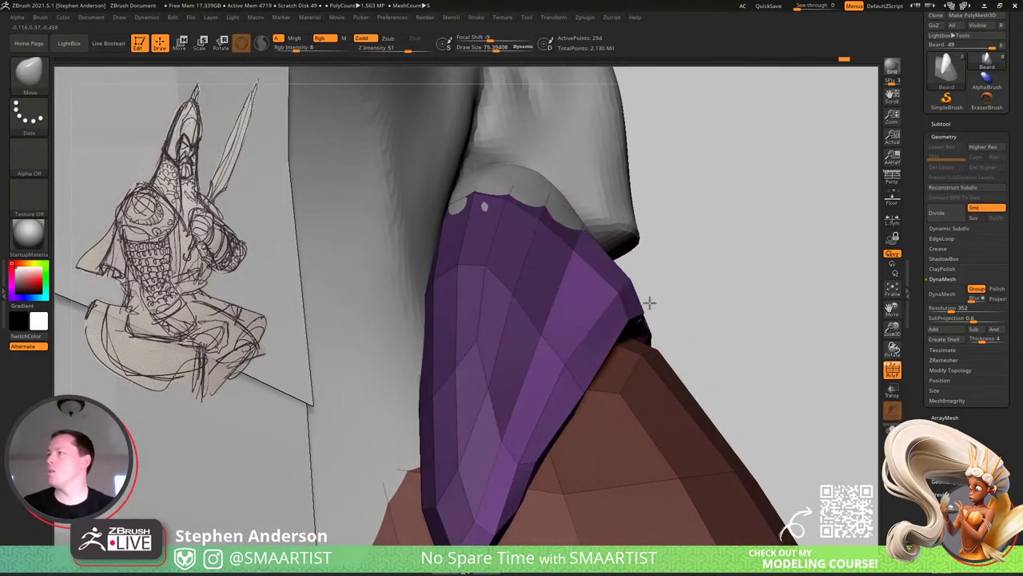
Pull the unmasked front loops outward from the face with the Move brush at draw sizes of about 75, 25 and 39.
right_click_drag(661, 324, 652, 285)
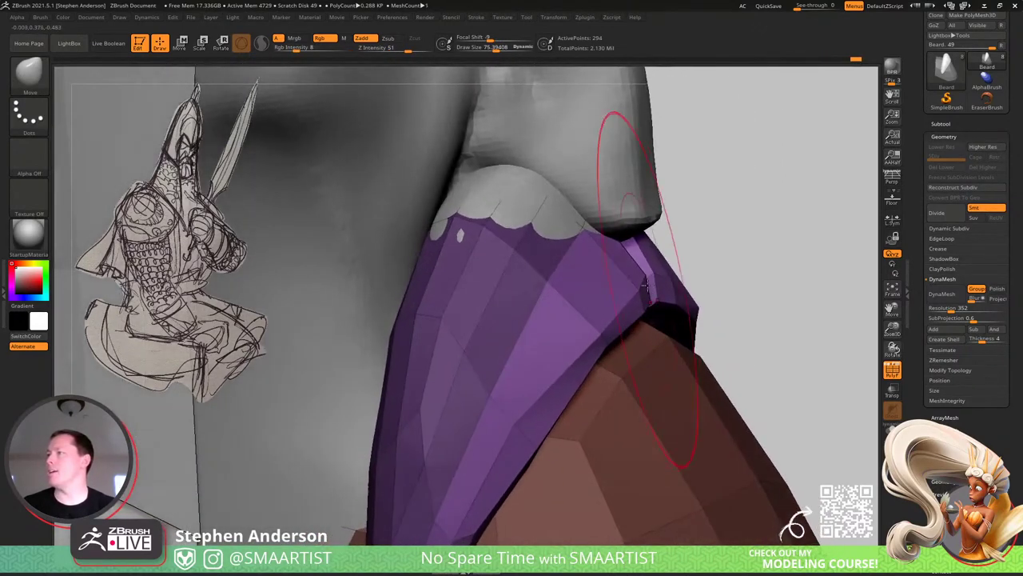
mouse_move(651, 284)
left_mouse_down()
mouse_move(641, 301)
mouse_move(659, 289)
left_mouse_up()
key("s")
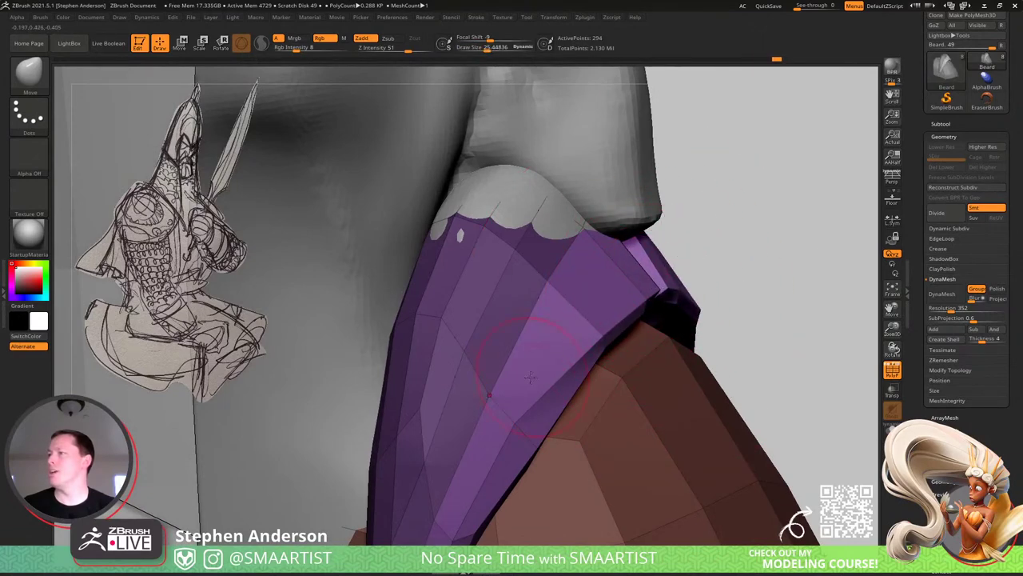
right_click_drag(531, 377, 558, 348)
left_click_drag(523, 455, 534, 459)
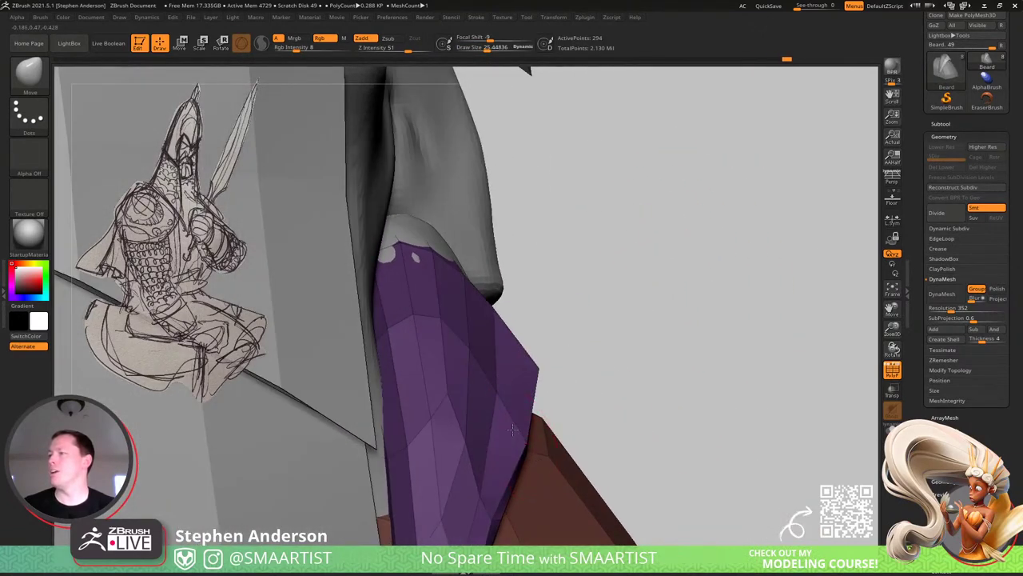
mouse_move(512, 429)
right_mouse_down()
mouse_move(552, 356)
mouse_move(512, 351)
mouse_move(533, 369)
right_mouse_up()
key("s")
left_click_drag(453, 424, 486, 434)
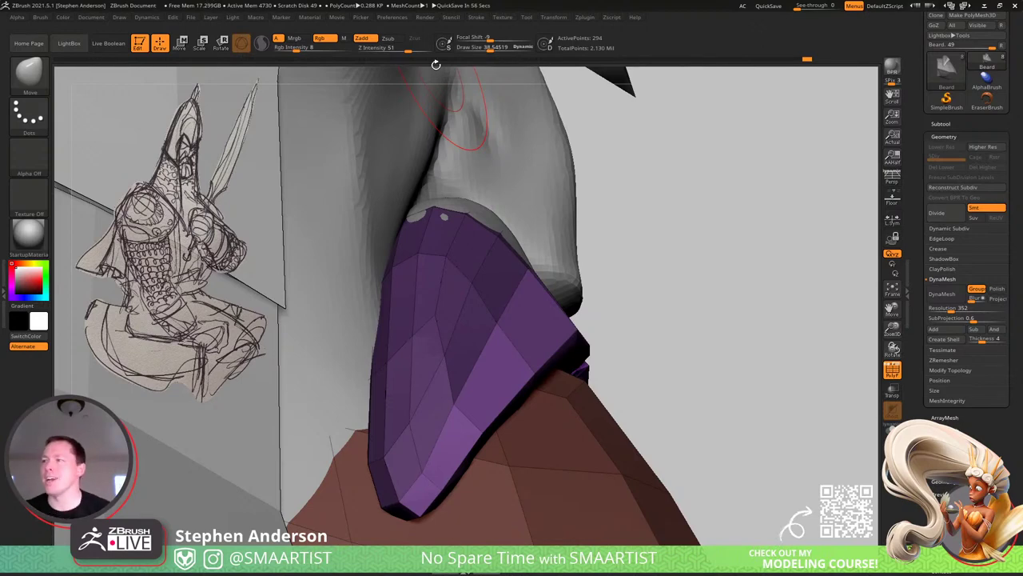
right_click_drag(457, 446, 438, 405)
Clear the mask, reshape the side of the moustache with the Move brush and smooth its surface.
left_click_drag(719, 304, 733, 369, "ctrl")
key("s")
mouse_move(480, 407)
left_mouse_down()
mouse_move(467, 407)
mouse_move(498, 333)
left_mouse_up()
mouse_move(500, 339)
right_mouse_down()
mouse_move(455, 354)
mouse_move(531, 356)
right_mouse_up()
mouse_move(508, 328)
left_mouse_down("shift")
mouse_move(504, 368)
mouse_move(540, 293)
left_mouse_up("shift")
right_click_drag(551, 308, 494, 306)
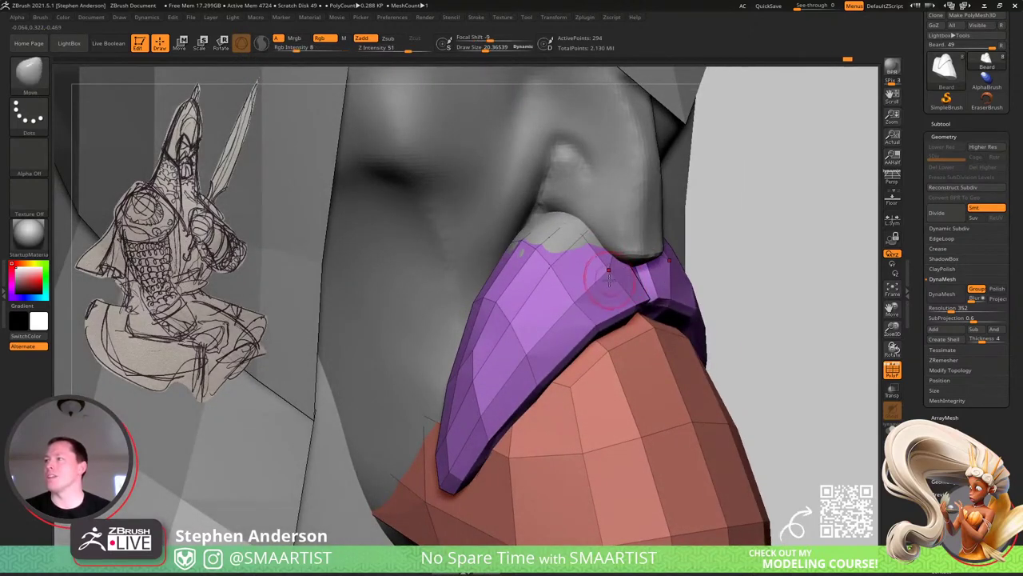
mouse_move(605, 254)
right_mouse_down()
mouse_move(588, 277)
mouse_move(600, 256)
right_mouse_up()
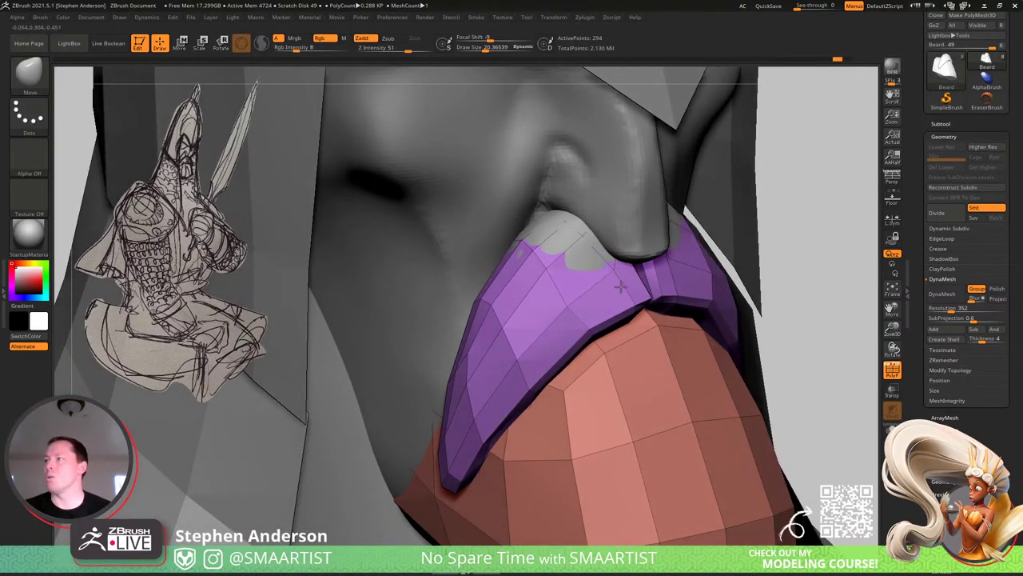
Isolate the beard subtool and adjust the moustache's upper surface with the Move brush at a draw size of about 20.
left_click(892, 430)
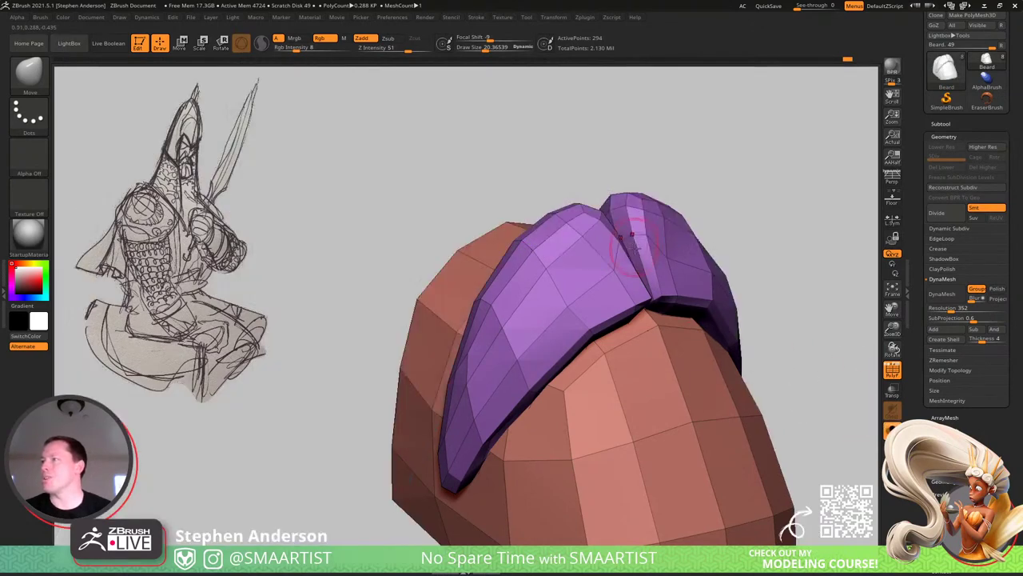
right_click_drag(630, 233, 617, 242)
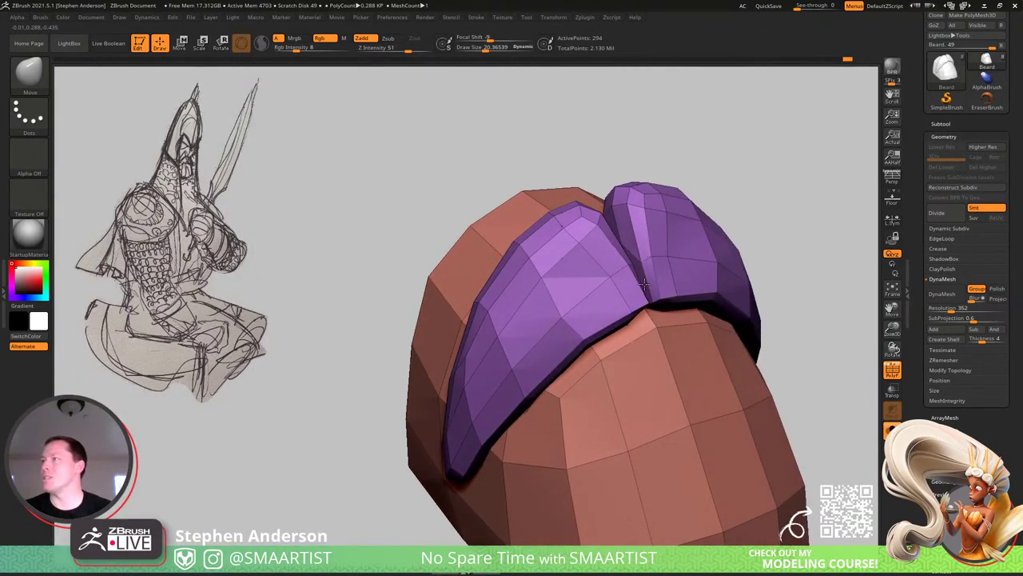
mouse_move(600, 215)
left_mouse_down()
mouse_move(624, 246)
mouse_move(547, 299)
left_mouse_up()
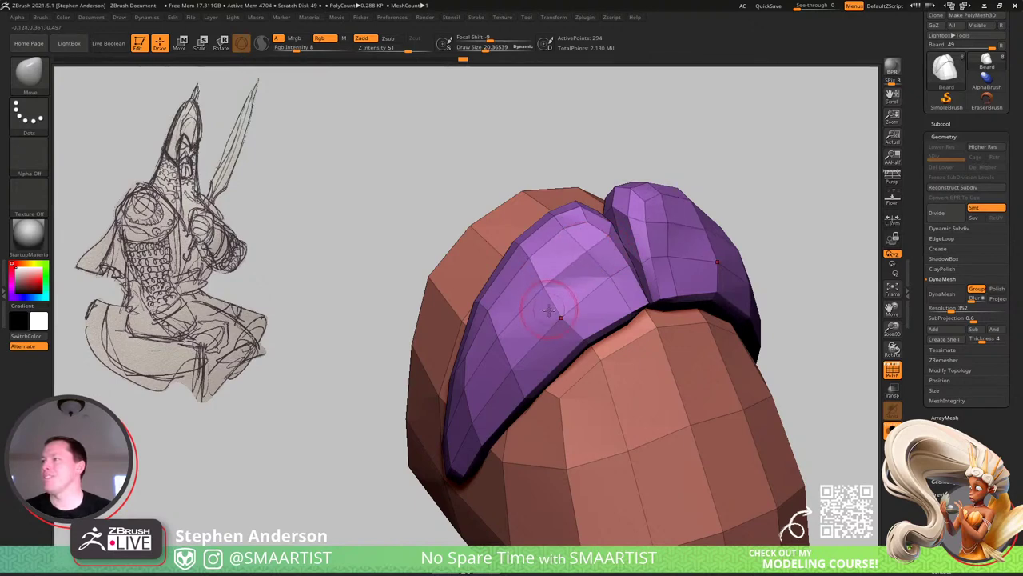
right_click_drag(549, 310, 566, 279)
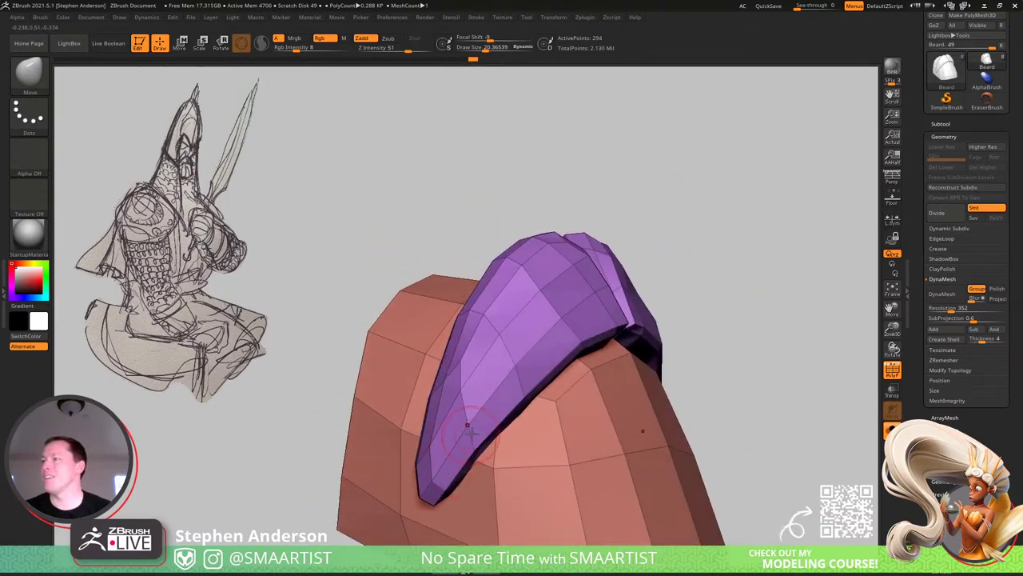
right_click_drag(464, 425, 465, 395)
Hide the polygon loop along the moustache's lower front edge, mask the remaining mesh and unhide the loop.
right_click_drag(461, 447, 498, 364, "alt")
left_click(495, 369, "ctrl+shift")
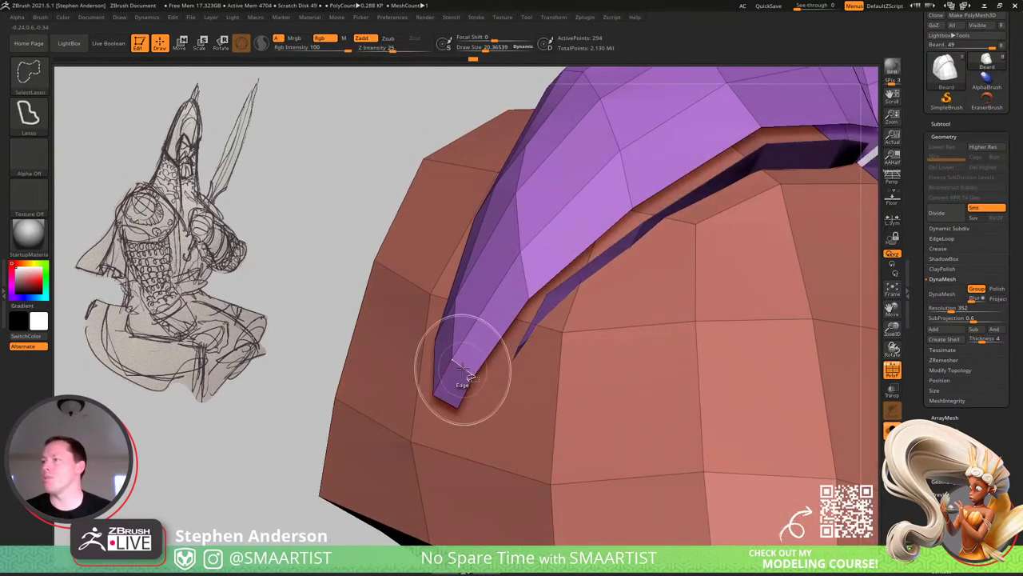
left_click(467, 372, "ctrl+shift")
key("ctrl+a")
key("ctrl+shift+a")
right_click_drag(538, 392, 479, 388, "ctrl")
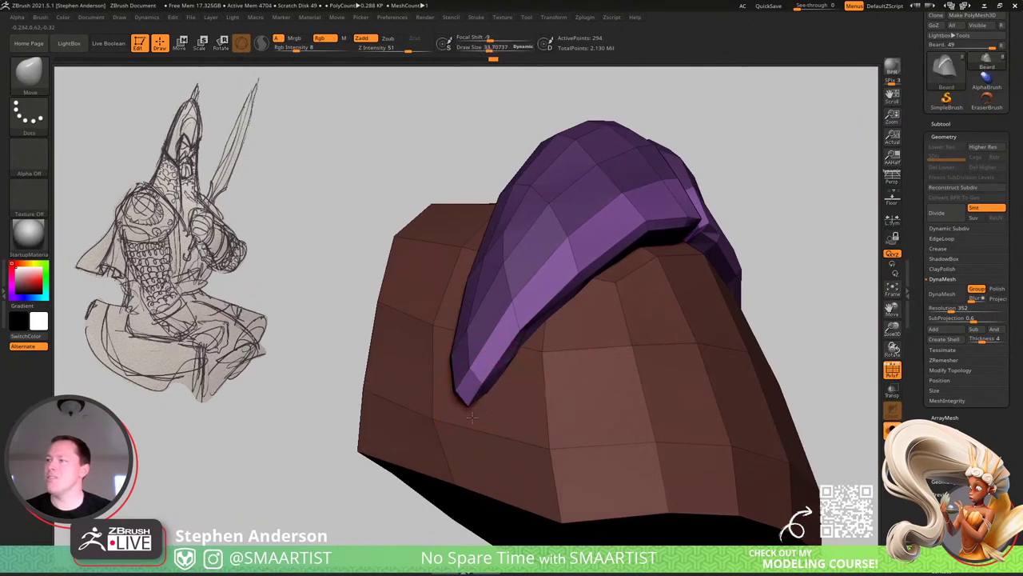
Refine the moustache's lower tip and side against the beard with the Move brush at draw sizes of about 11 and 29.
right_click_drag(451, 458, 493, 373)
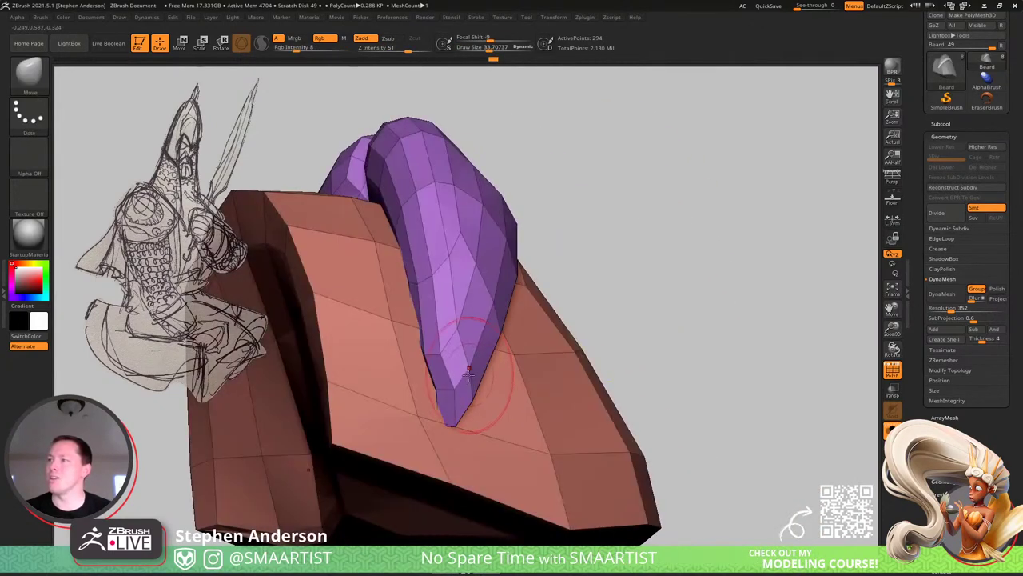
key("s")
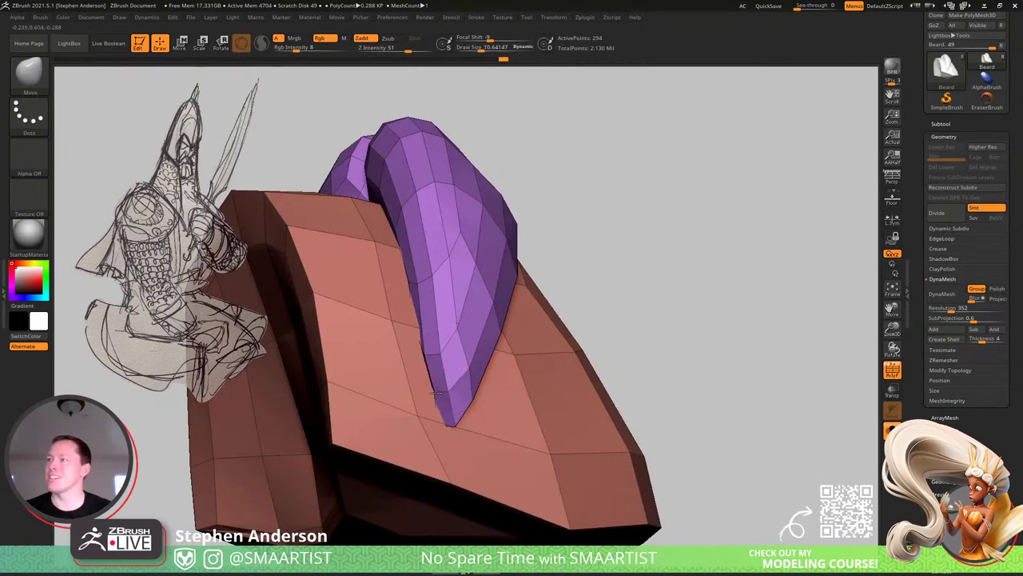
mouse_move(475, 335)
right_mouse_down()
mouse_move(471, 310)
mouse_move(460, 315)
right_mouse_up()
key("s")
left_click_drag(448, 331, 454, 331)
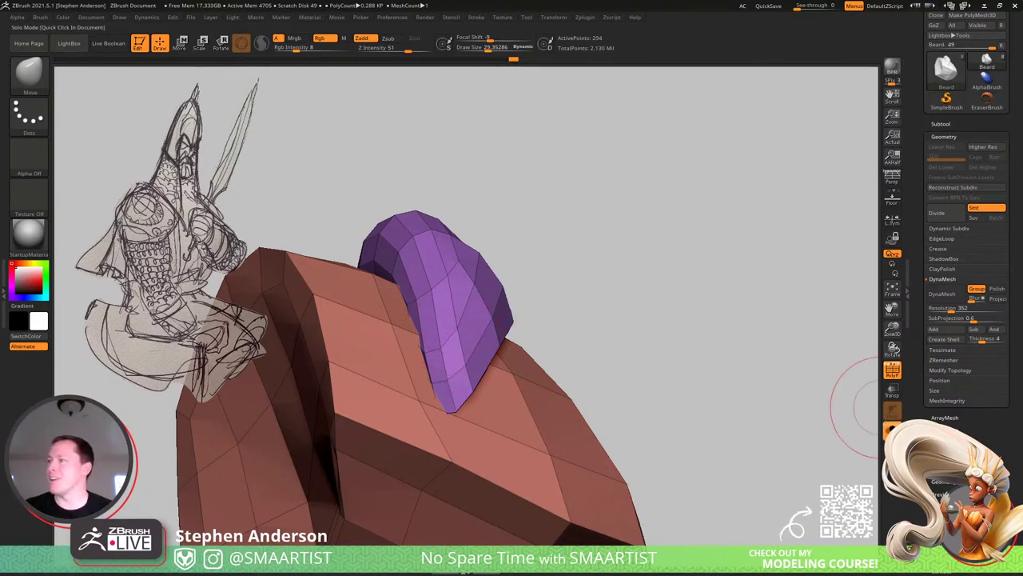
Show all subtools again and turn off the polyframe display.
left_click(891, 429)
right_click_drag(507, 267, 547, 310)
key("shift+f")
right_click_drag(743, 389, 661, 343, "ctrl")
right_click_drag(565, 293, 537, 270, "ctrl")
Switch to the Body subtool, hide the leftover mesh piece poking through the moustache and delete it with Del Hidden.
left_click(532, 276, "alt")
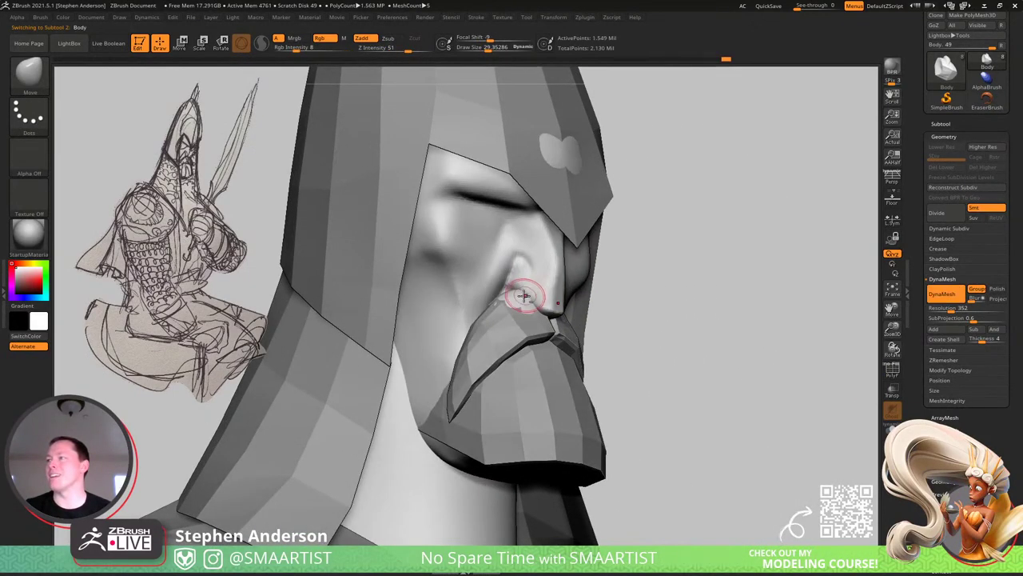
left_click(762, 382, "ctrl+shift")
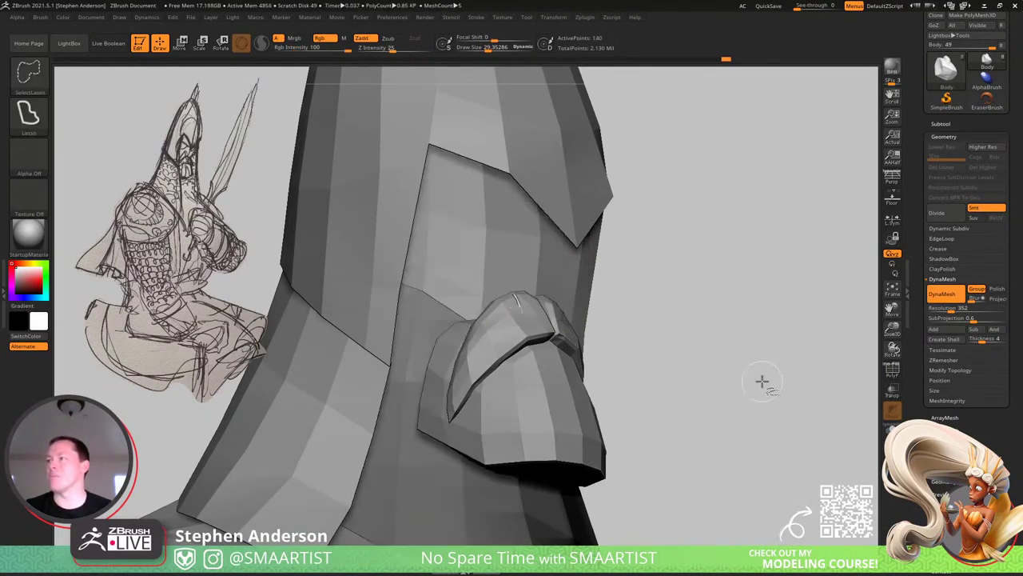
key("ctrl+shift+a")
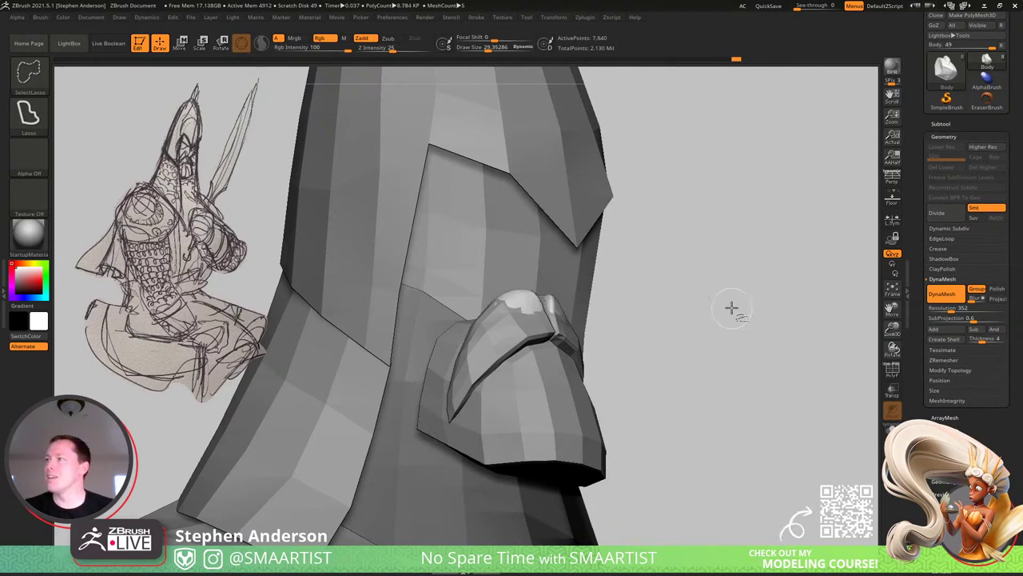
left_click(762, 374, "ctrl+shift")
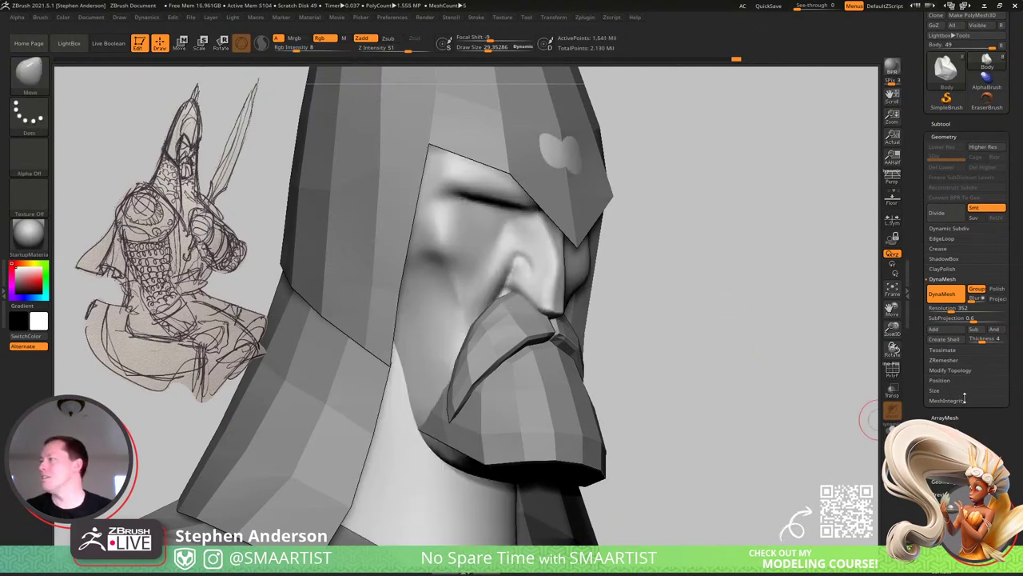
left_click(951, 371)
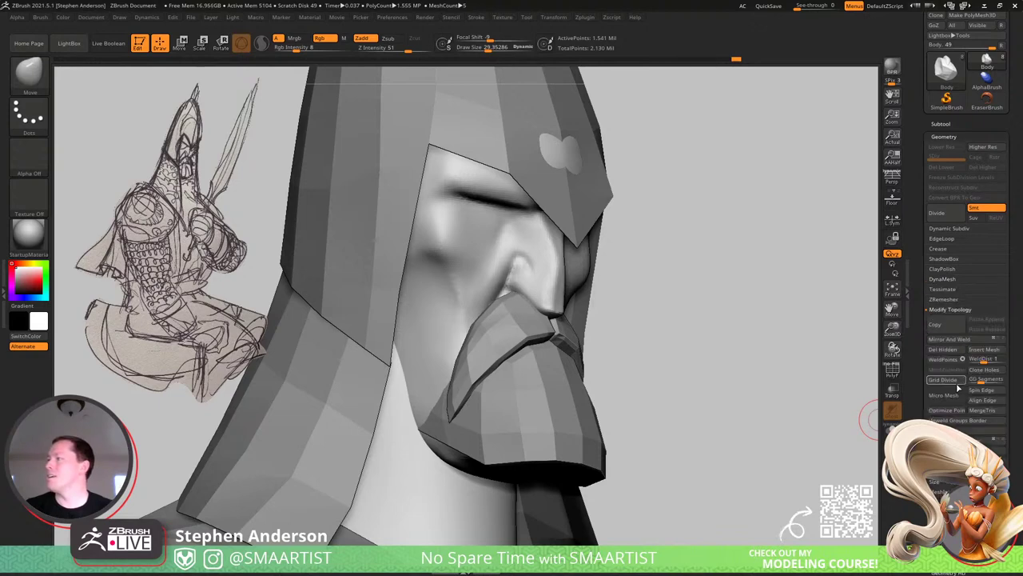
left_click(944, 354)
right_click_drag(690, 367, 616, 280, "ctrl")
mouse_move(615, 320)
right_mouse_down()
mouse_move(654, 343)
mouse_move(661, 319)
mouse_move(645, 325)
mouse_move(663, 311)
right_mouse_up()
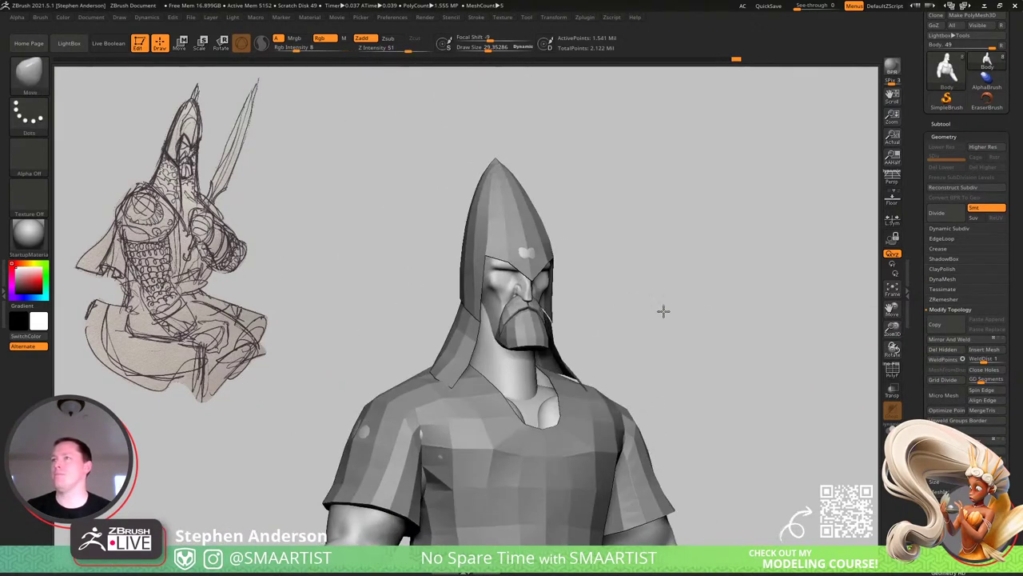
Smooth the cheek beside the nose at a draw size of about 29.
right_click_drag(530, 276, 522, 404, "ctrl")
right_click_drag(480, 361, 518, 410, "ctrl")
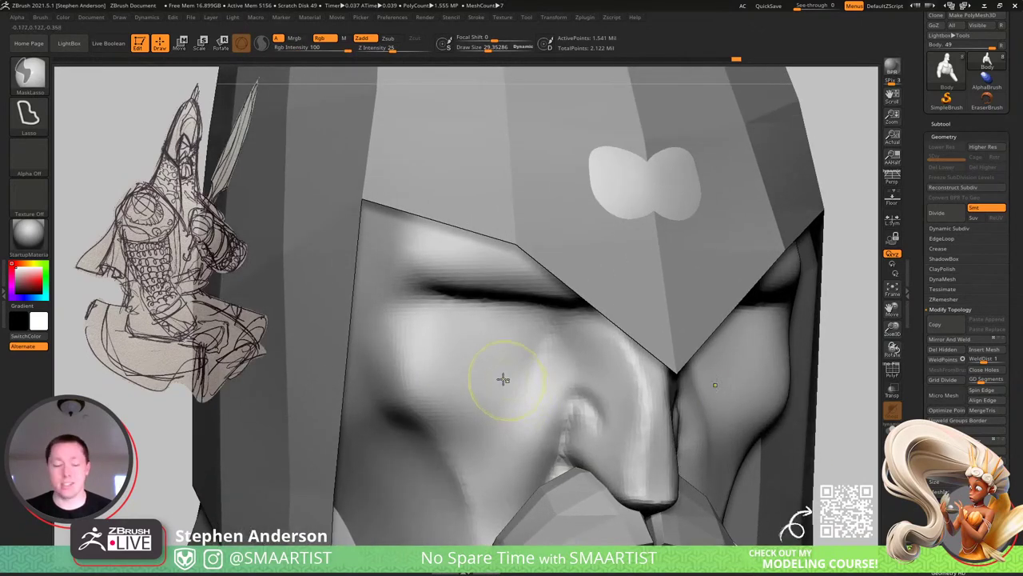
left_click_drag(534, 379, 530, 385, "shift")
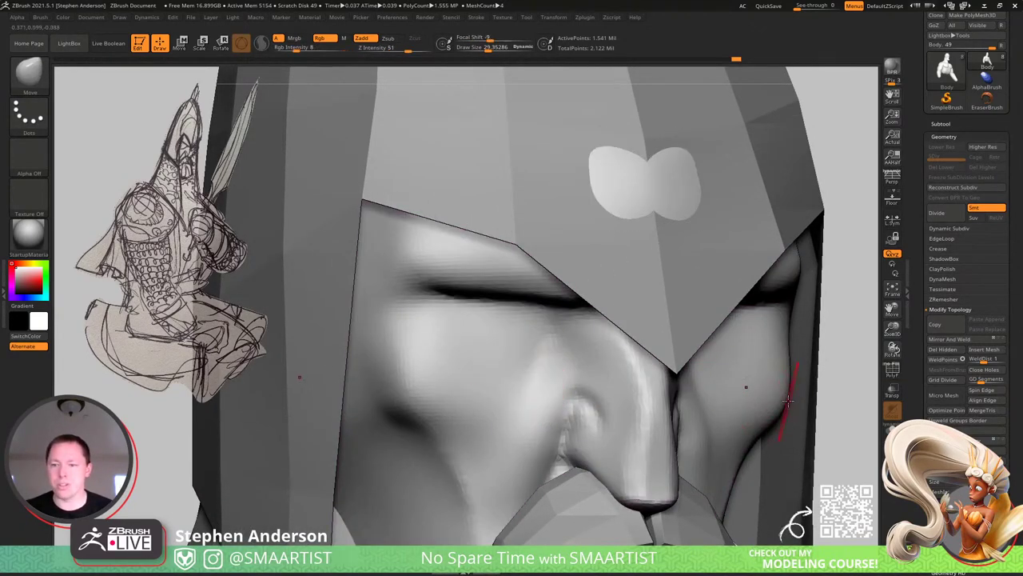
Isolate the Body and flatten the recess under the brow with the TrimDynamic brush at a draw size of about 29.
left_click(892, 430)
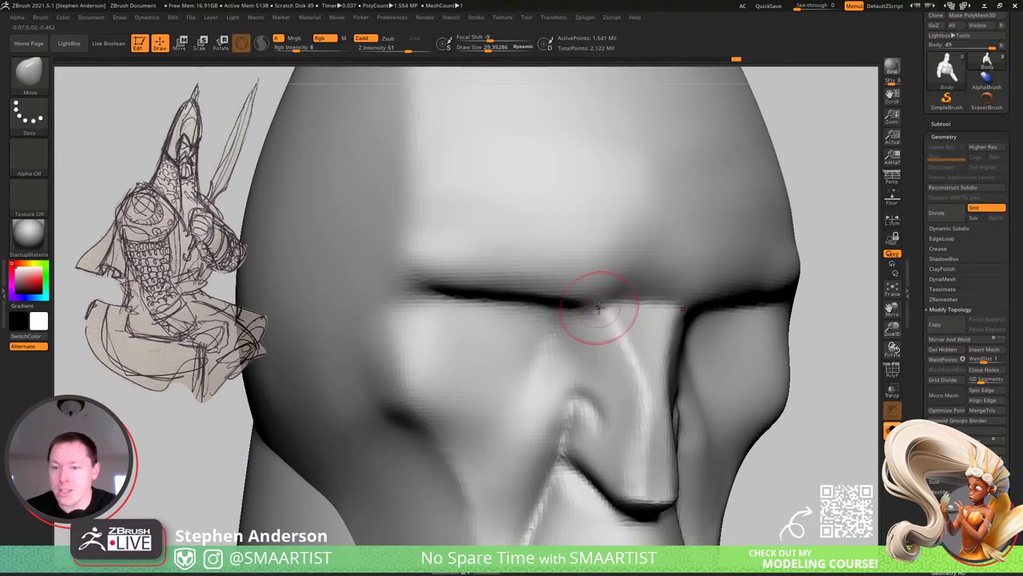
key("b")
key("t")
key("d")
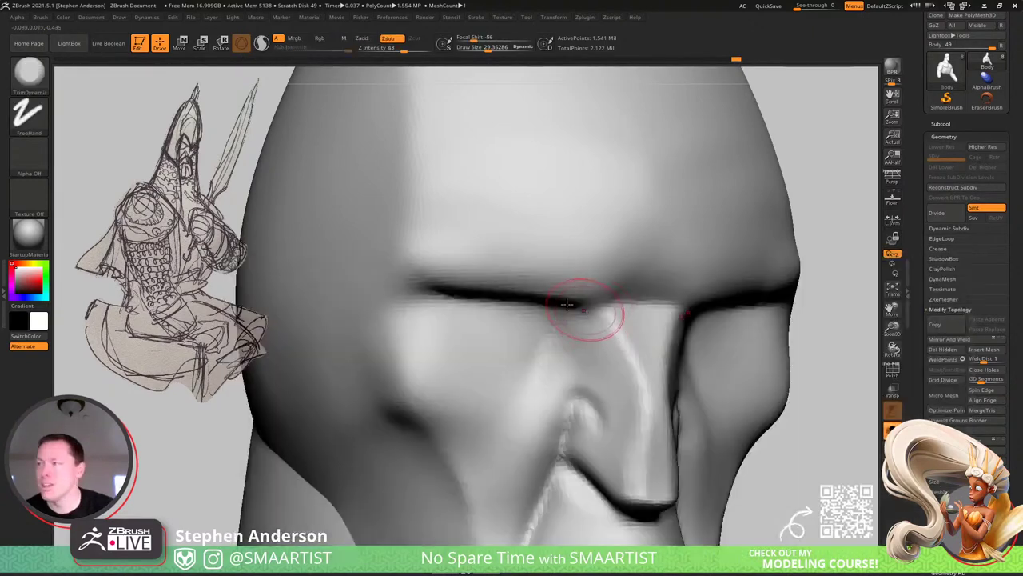
mouse_move(568, 302)
right_mouse_down("ctrl")
mouse_move(471, 255)
mouse_move(452, 267)
right_mouse_up("ctrl")
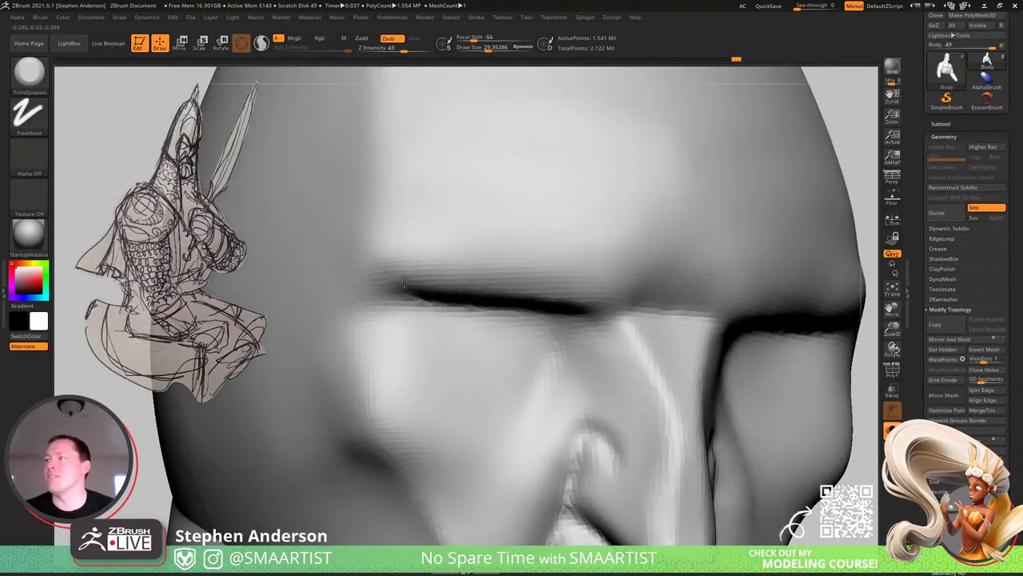
mouse_move(412, 276)
left_mouse_down()
mouse_move(466, 263)
mouse_move(390, 273)
mouse_move(493, 261)
mouse_move(552, 293)
mouse_move(485, 277)
left_mouse_up()
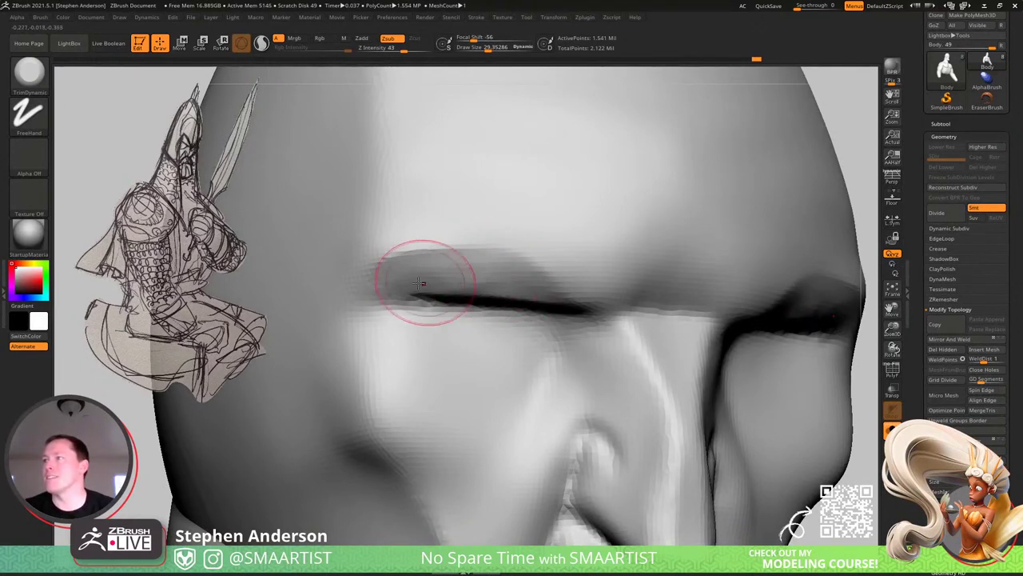
left_click_drag(402, 278, 542, 300)
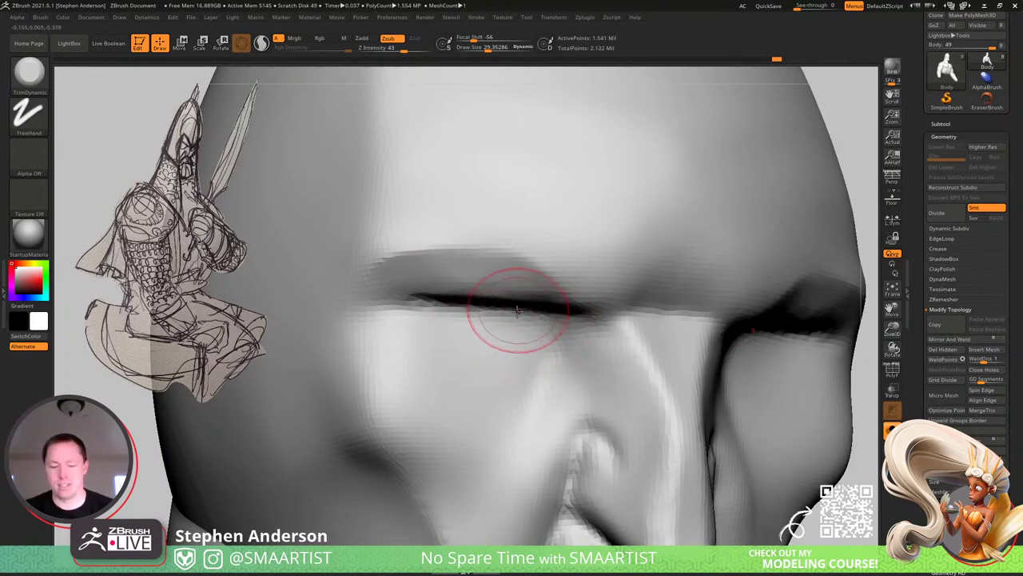
Carve creases around the eye recess and between the brow and nose bridge with DamStandard at a draw size of about 16.
key("b")
key("d")
key("s")
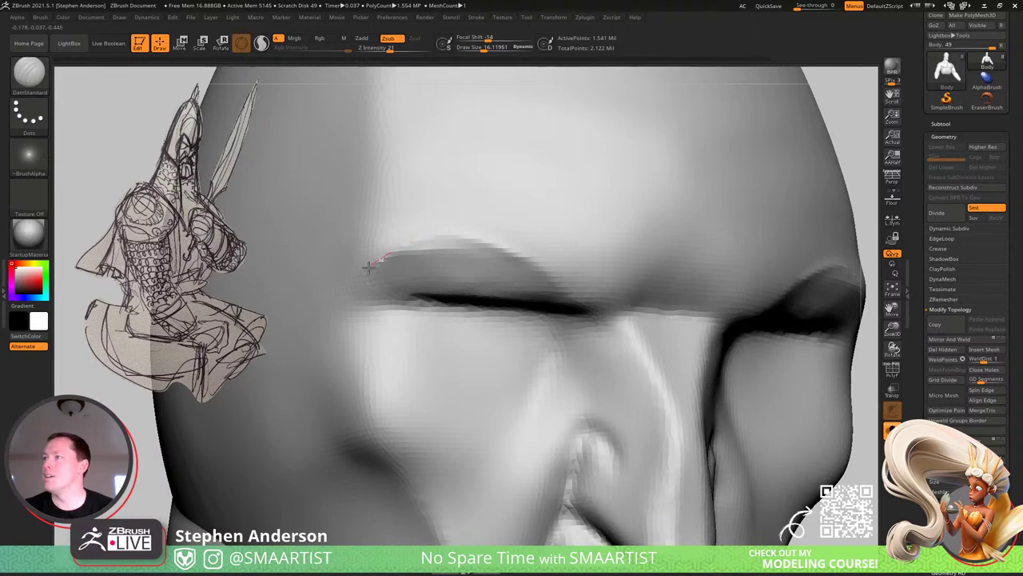
left_click_drag(444, 303, 328, 299)
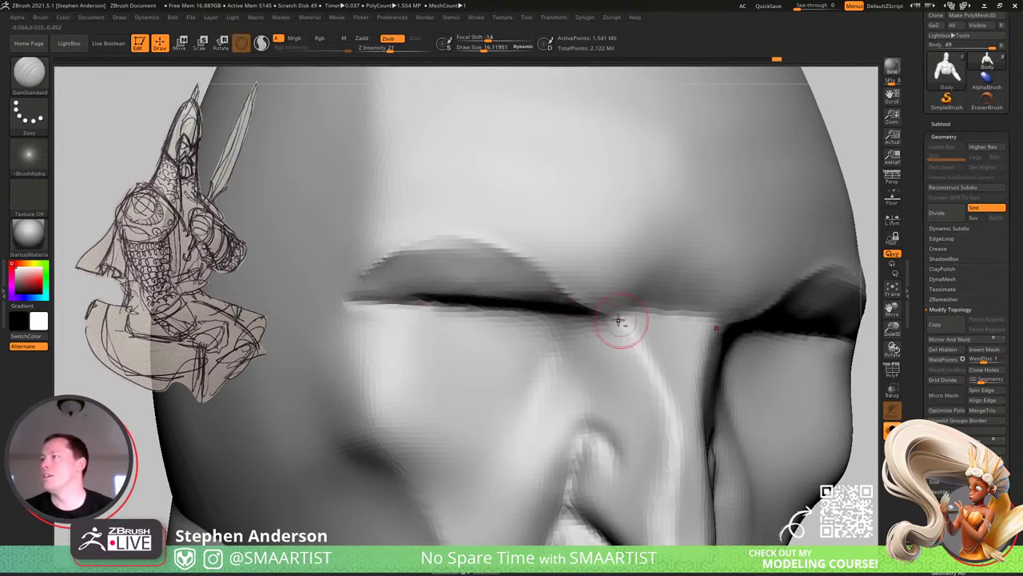
right_click_drag(655, 320, 683, 283)
left_click_drag(639, 301, 573, 327)
left_click_drag(681, 293, 672, 268, "shift")
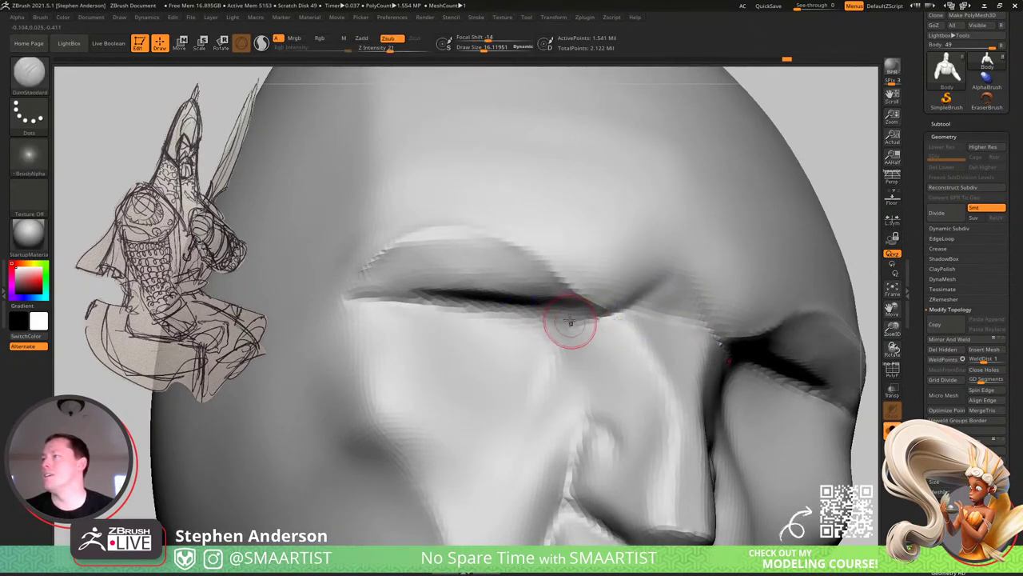
left_click_drag(585, 317, 398, 302)
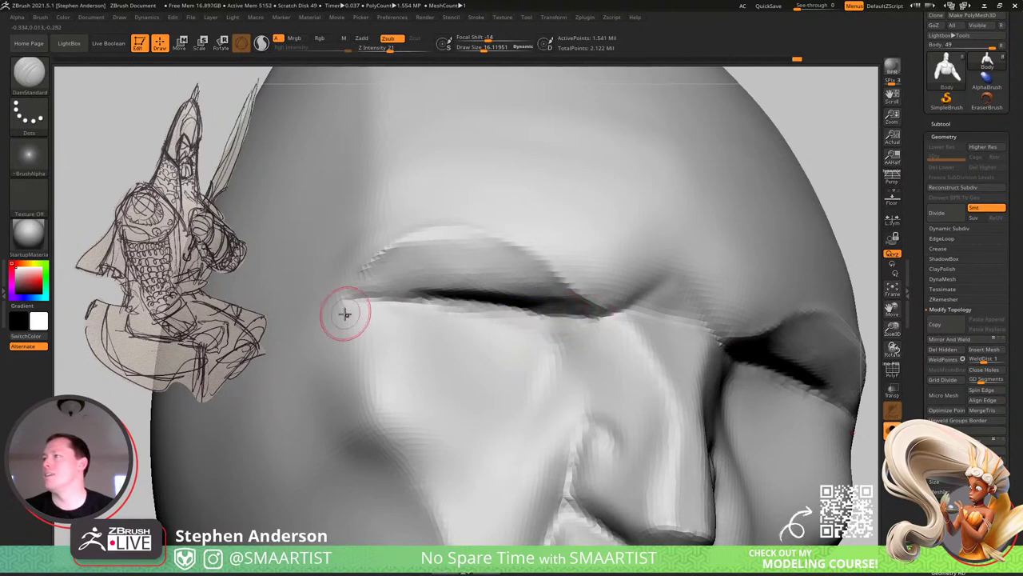
Carve a crease from the inner eye corner down along the side of the nose with the DamStandard brush.
mouse_move(542, 327)
right_mouse_down()
mouse_move(549, 367)
mouse_move(558, 336)
right_mouse_up()
left_click_drag(558, 335, 549, 331)
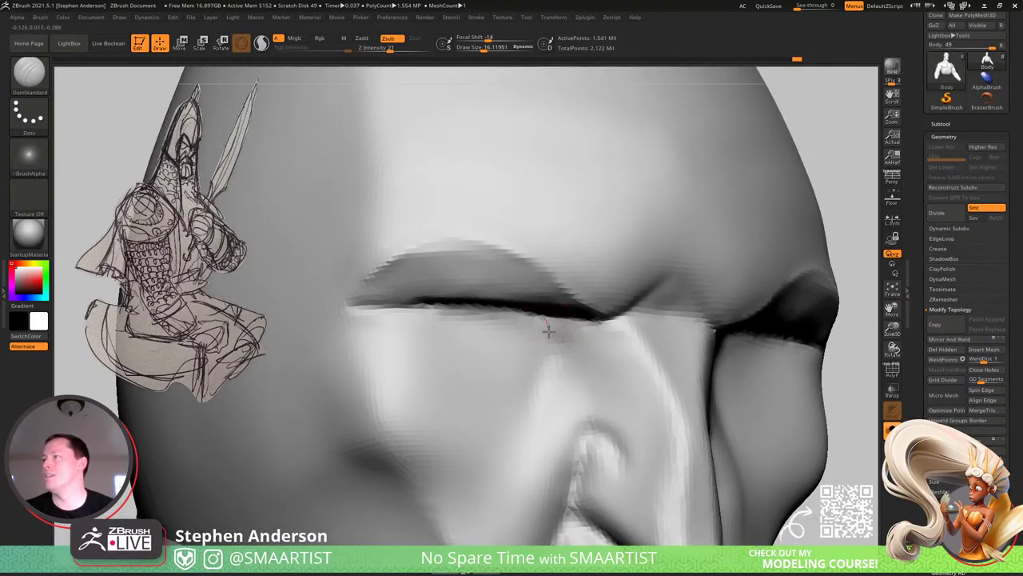
left_click_drag(548, 380, 545, 393)
left_click_drag(554, 321, 506, 454)
Flatten the surface beneath the brow above the eye with TrimDynamic at a draw size of about 25.
right_click_drag(525, 412, 531, 328, "ctrl")
mouse_move(589, 418)
right_mouse_down()
mouse_move(648, 418)
mouse_move(554, 328)
right_mouse_up()
mouse_move(554, 328)
right_mouse_down()
mouse_move(481, 324)
mouse_move(533, 320)
mouse_move(522, 318)
right_mouse_up()
right_click_drag(521, 318, 512, 400, "ctrl")
key("b")
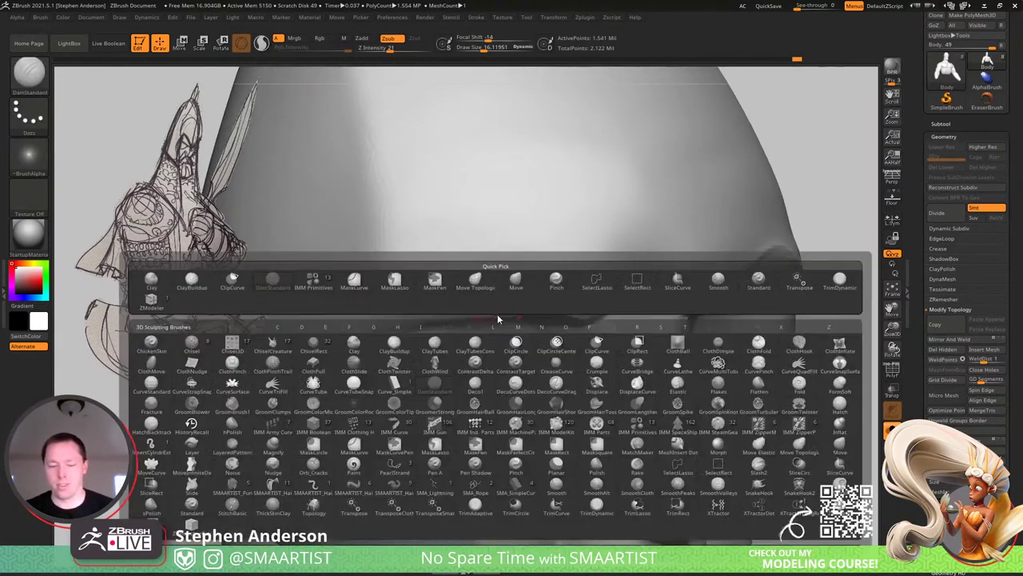
key("t")
key("d")
key("bracketright")
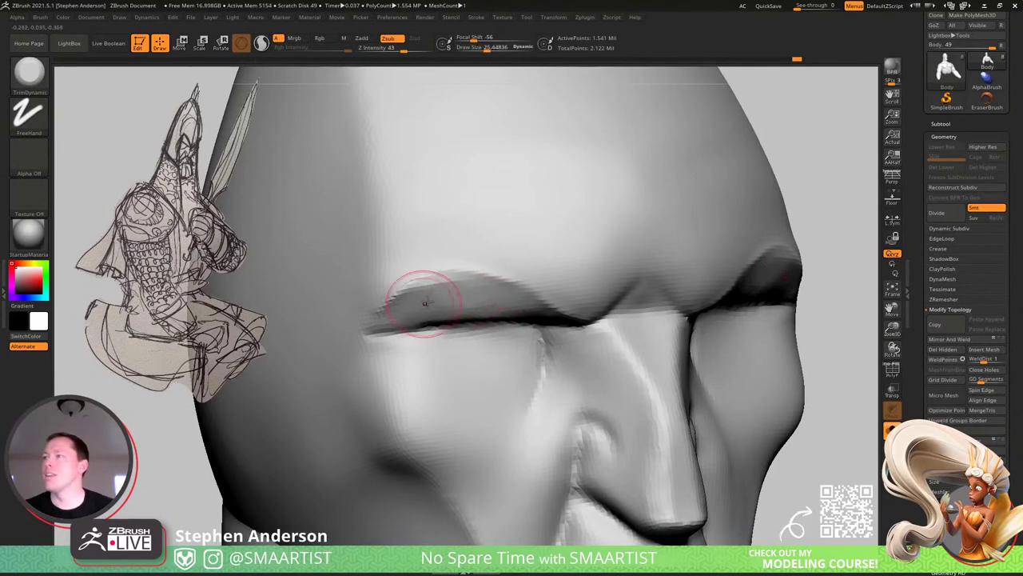
mouse_move(416, 297)
left_mouse_down()
mouse_move(400, 302)
mouse_move(471, 284)
left_mouse_up()
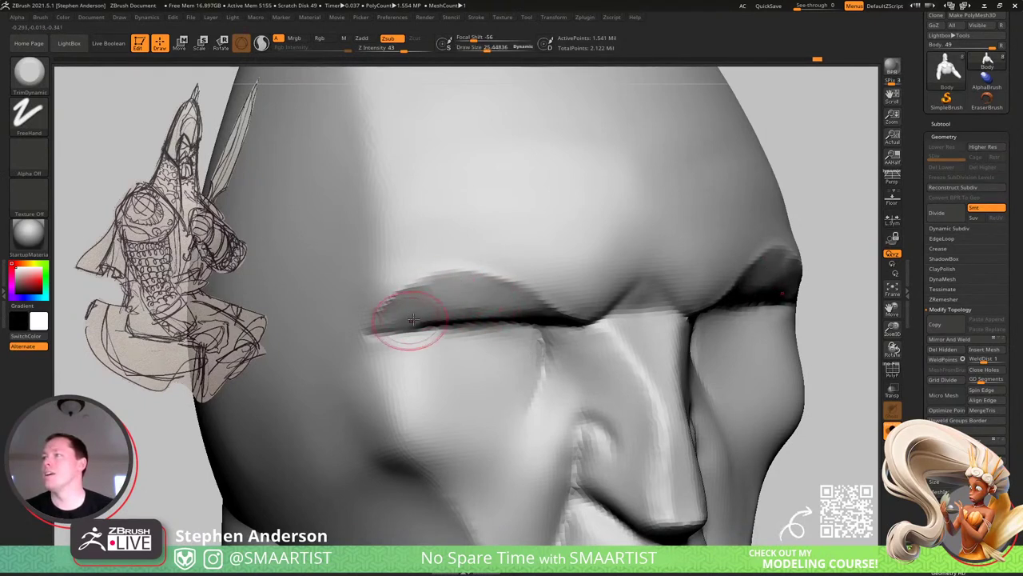
key("shift")
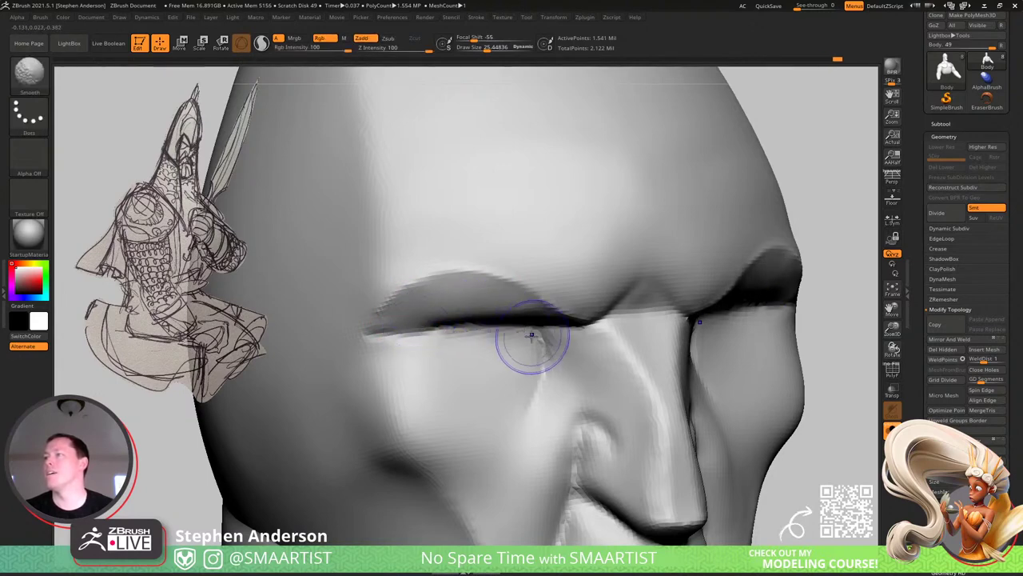
Sharpen the crease at the outer eye corner and the fold beside the mouth with DamStandard at a draw size of about 25.
mouse_move(488, 327)
right_mouse_down()
mouse_move(482, 281)
mouse_move(533, 326)
right_mouse_up()
key("b")
key("d")
key("s")
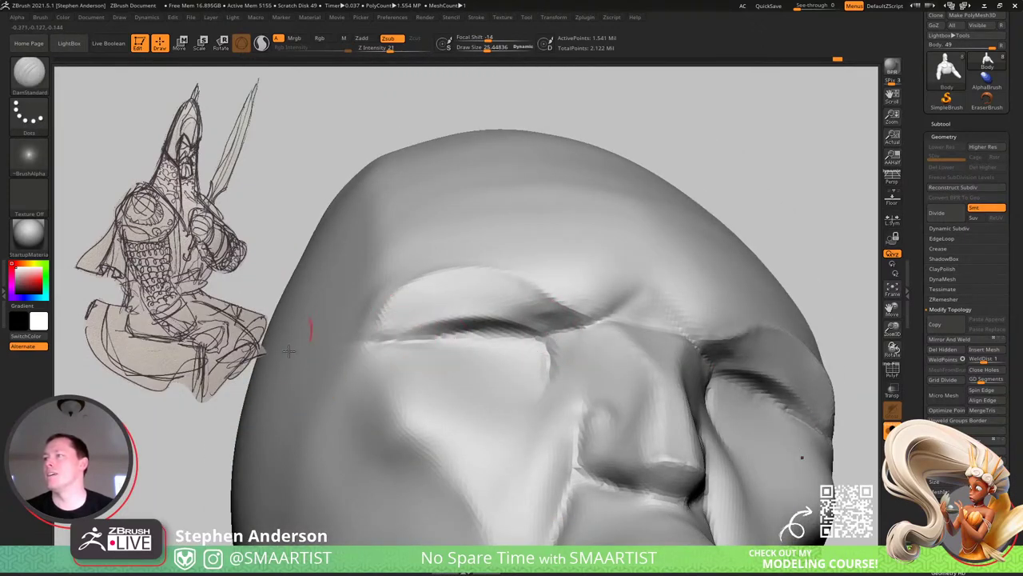
mouse_move(289, 350)
right_mouse_down()
mouse_move(434, 354)
mouse_move(450, 389)
mouse_move(426, 342)
mouse_move(505, 359)
right_mouse_up()
key("ctrl")
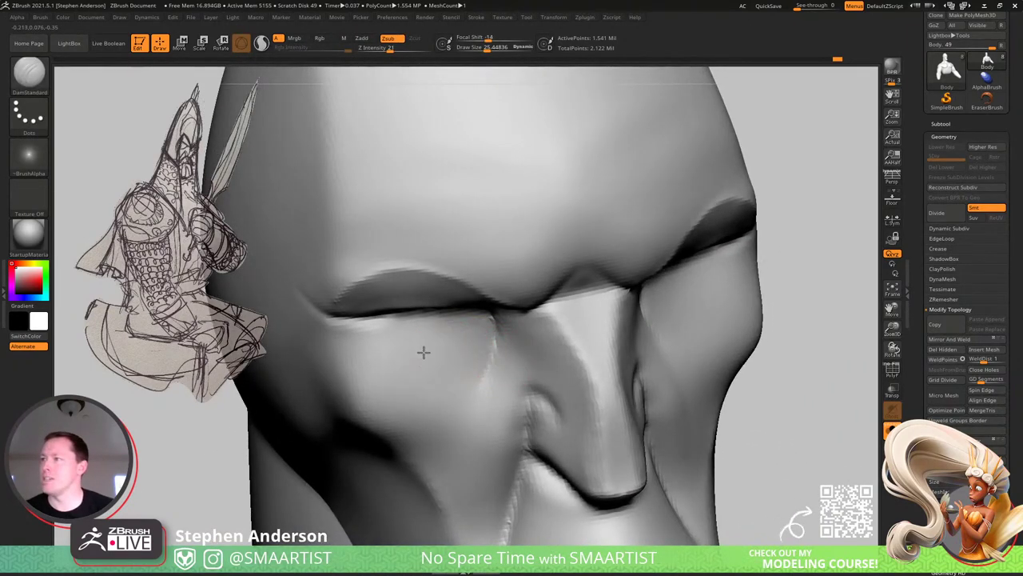
mouse_move(424, 352)
right_mouse_down("ctrl")
mouse_move(406, 232)
mouse_move(424, 240)
mouse_move(474, 355)
mouse_move(520, 352)
mouse_move(453, 340)
right_mouse_up("ctrl")
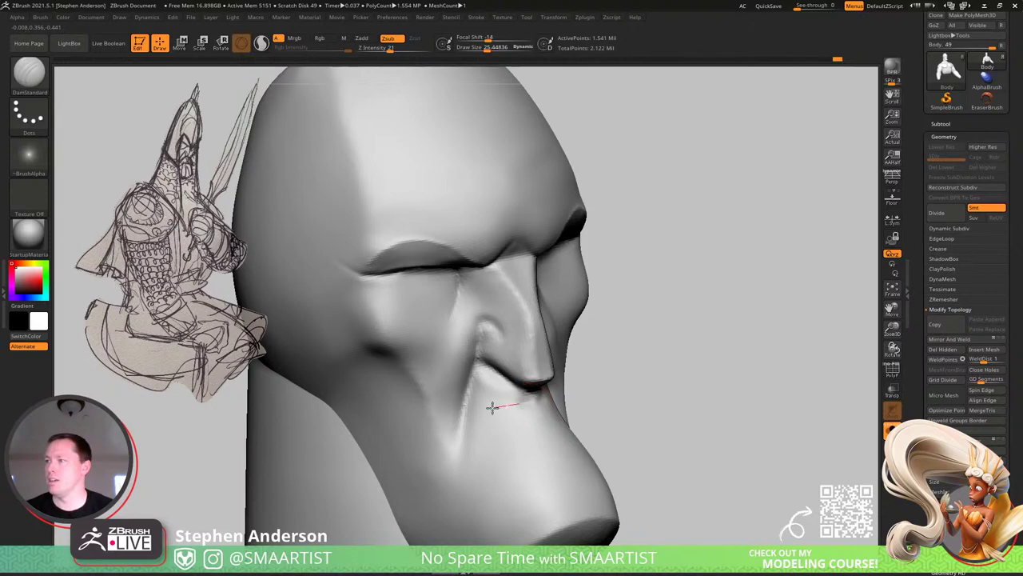
left_click_drag(454, 422, 455, 425)
mouse_move(502, 443)
right_mouse_down()
mouse_move(525, 406)
mouse_move(512, 421)
right_mouse_up()
Turn on ghost transparency for the other subtools, isolate the Body again and carve the mouth line under the nose with DamStandard.
left_click(893, 429)
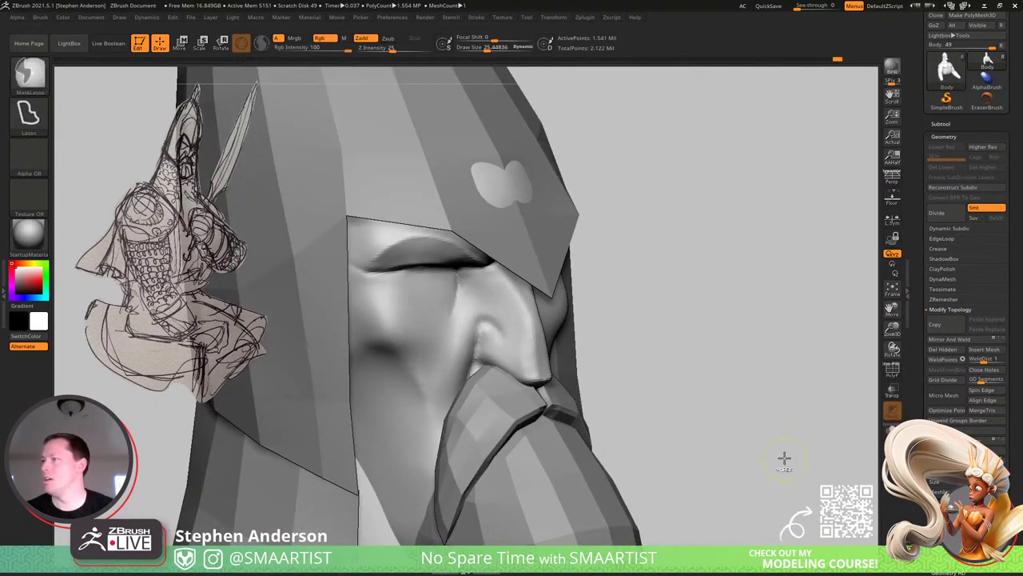
left_click(892, 390)
right_click_drag(481, 432, 526, 409, "ctrl")
key("alt")
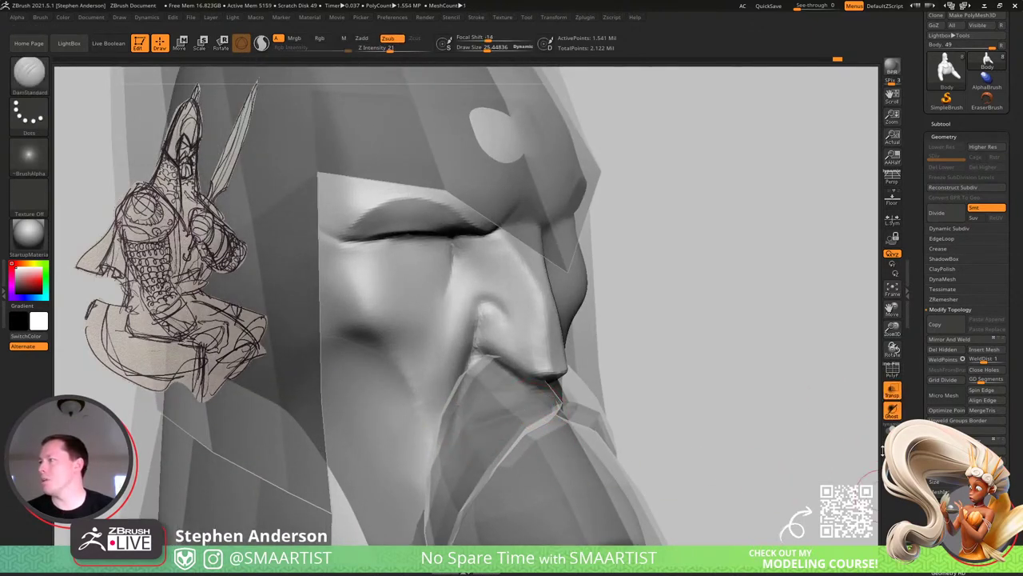
left_click(892, 431)
right_click_drag(518, 386, 542, 408)
left_click_drag(532, 406, 447, 434)
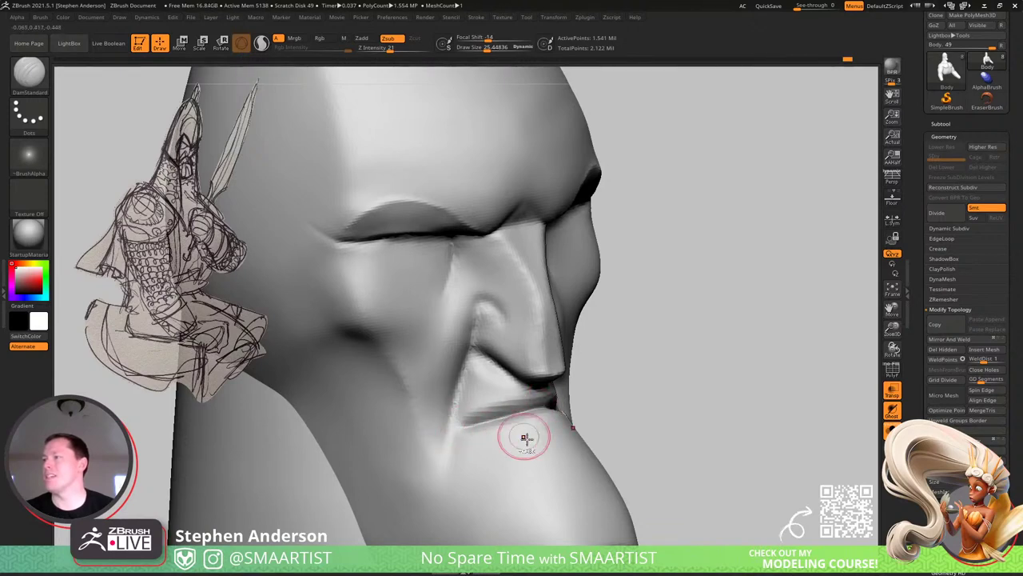
mouse_move(526, 436)
right_mouse_down("ctrl")
mouse_move(524, 417)
mouse_move(560, 429)
right_mouse_up("ctrl")
mouse_move(645, 429)
right_mouse_down()
mouse_move(618, 435)
mouse_move(600, 356)
mouse_move(521, 432)
mouse_move(521, 462)
right_mouse_up()
Switch to the Move brush and set its draw size to about 56.
key("b")
key("m")
key("v")
right_click_drag(521, 462, 516, 427)
key("s")
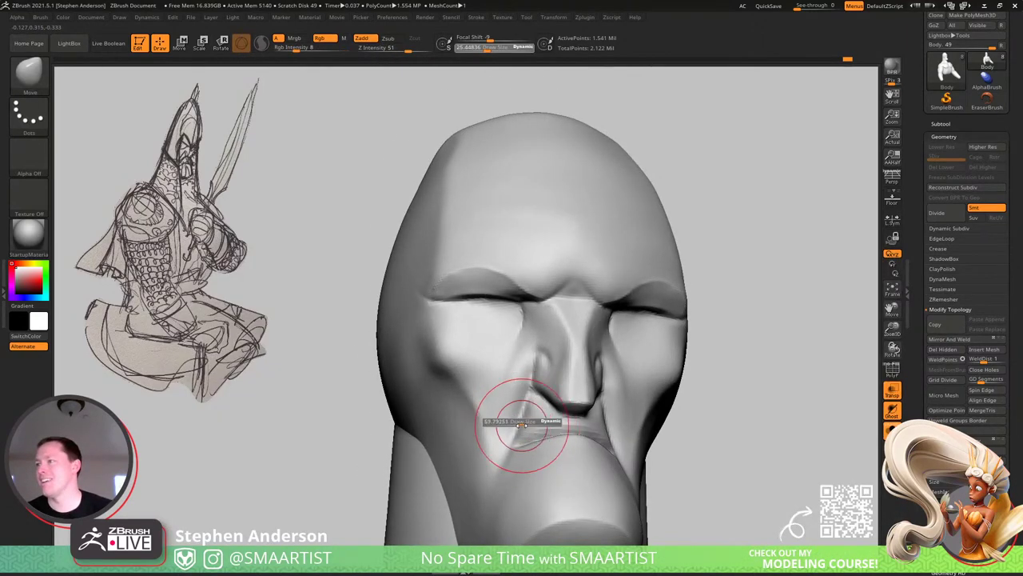
left_click_drag(521, 425, 515, 425)
mouse_move(512, 423)
right_mouse_down()
mouse_move(527, 466)
mouse_move(559, 464)
right_mouse_up()
right_click_drag(560, 394, 537, 392)
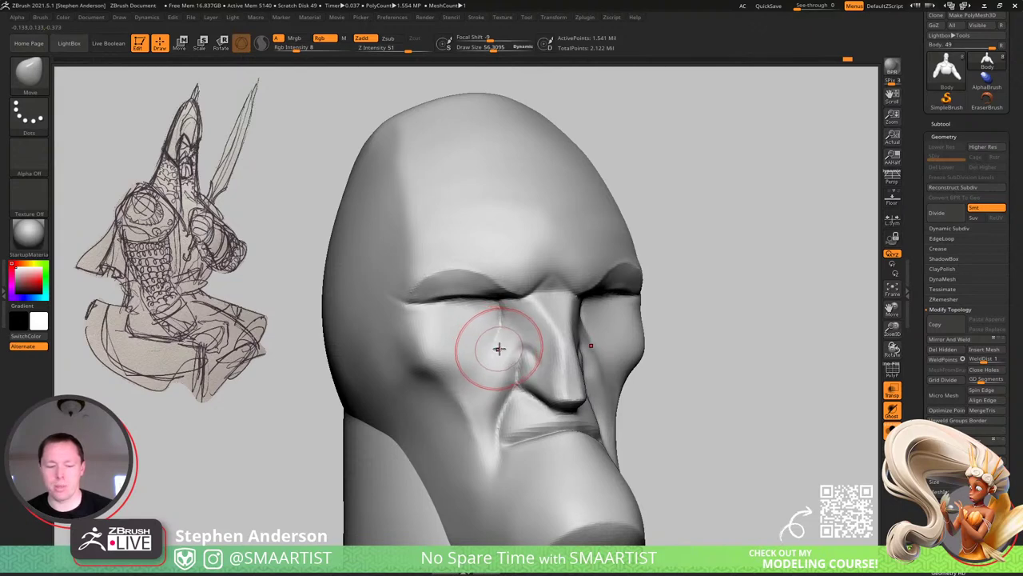
Insert mirrored PolySphere eyeballs below the brows from IMM Primitives, flatten them front to back and move them into the head.
key("b")
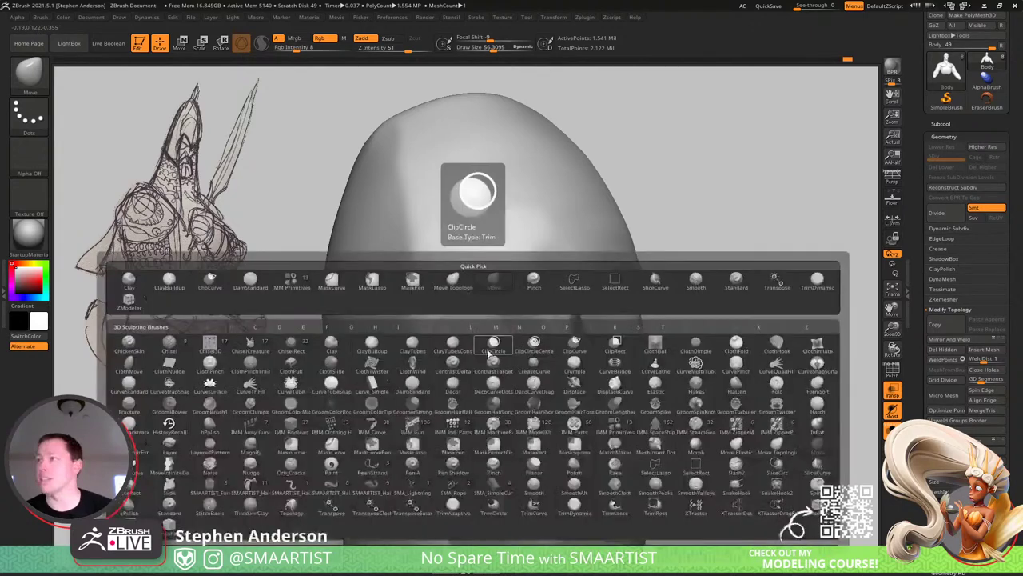
left_click(292, 285)
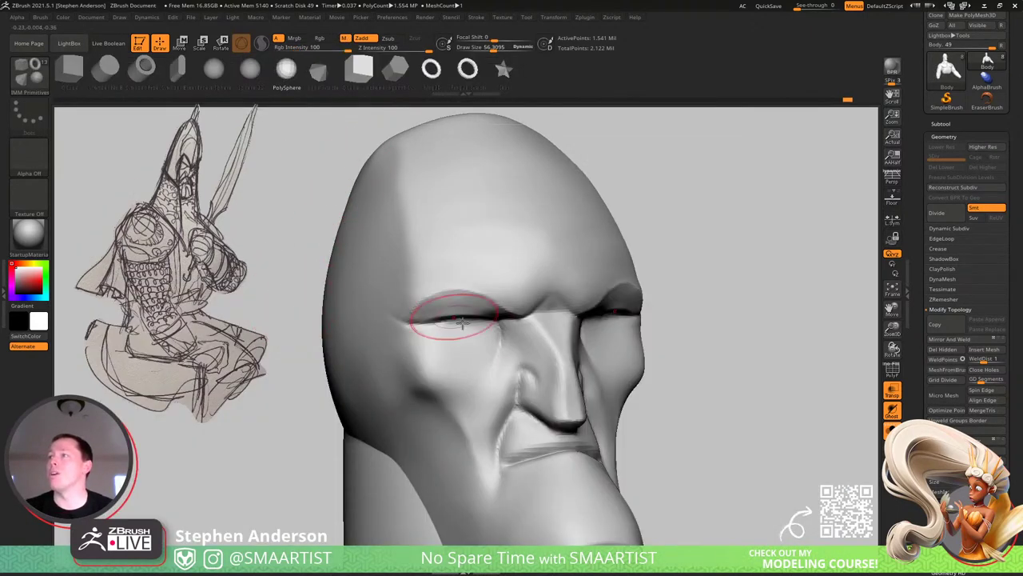
right_click_drag(455, 363, 475, 365)
left_click_drag(465, 347, 484, 388)
right_click_drag(562, 371, 544, 277)
key("w")
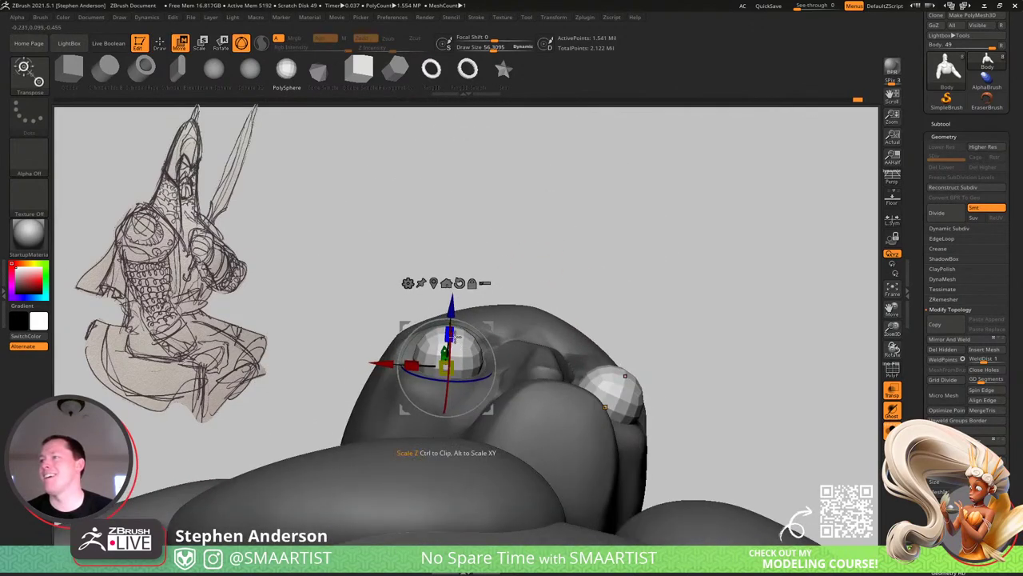
left_click_drag(449, 334, 449, 344)
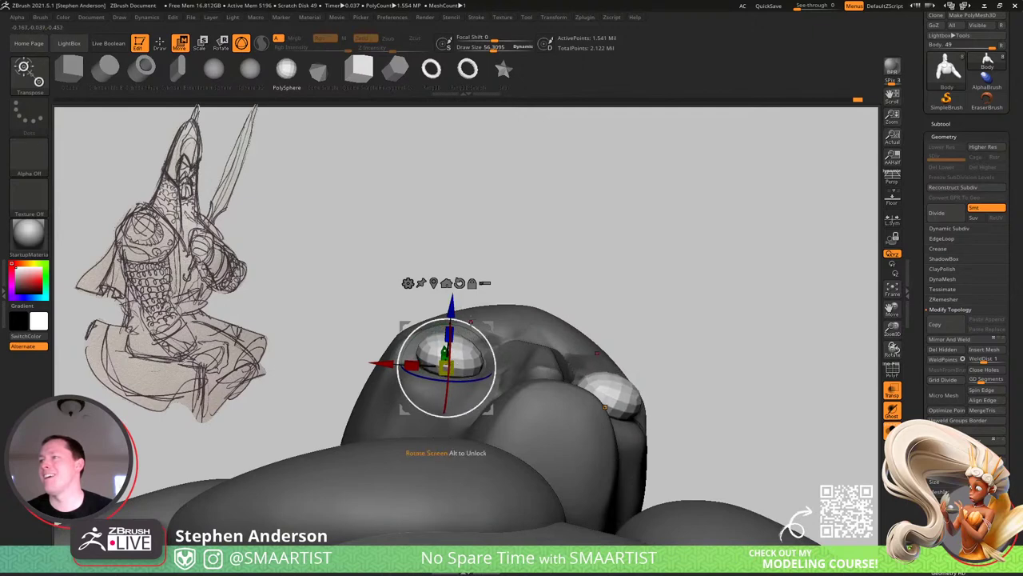
left_click_drag(452, 307, 450, 326)
mouse_move(513, 322)
right_mouse_down()
mouse_move(513, 417)
mouse_move(515, 408)
right_mouse_up()
Reshape the eyeballs into wide, flat-topped forms under the brow with the Move brush at draw sizes of about 56 and 67.
key("b")
key("m")
key("v")
key("v")
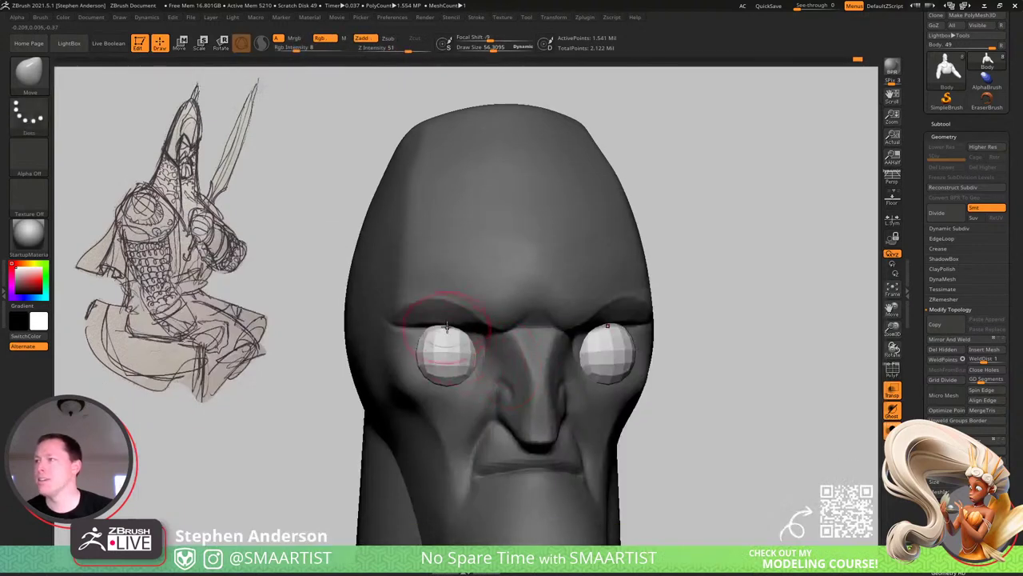
left_click_drag(470, 359, 487, 347)
mouse_move(427, 359)
left_mouse_down()
mouse_move(416, 356)
mouse_move(418, 339)
mouse_move(396, 338)
mouse_move(446, 339)
mouse_move(434, 327)
mouse_move(435, 335)
left_mouse_up()
key("s")
right_click_drag(480, 357, 583, 352)
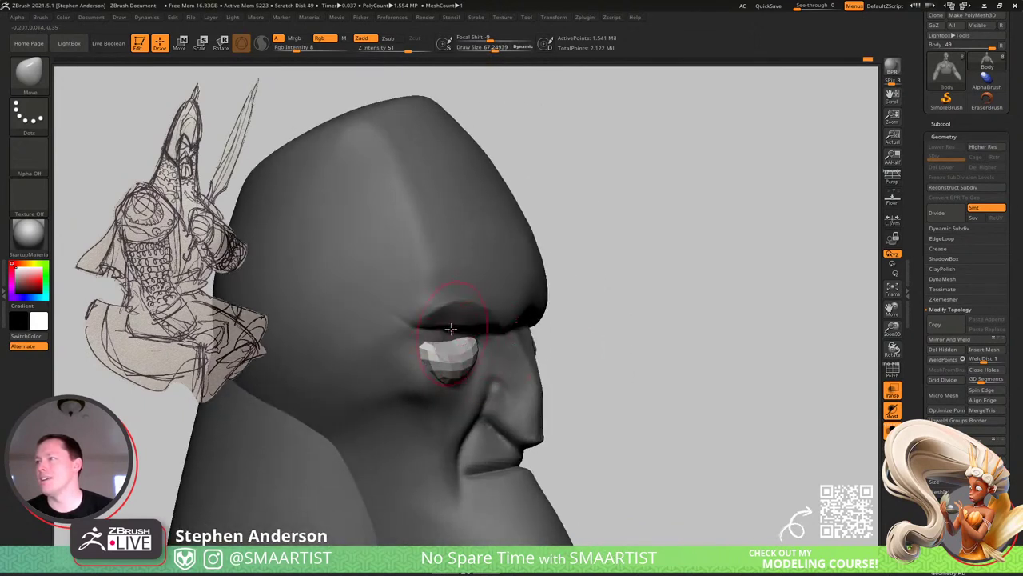
right_click_drag(471, 349, 465, 350)
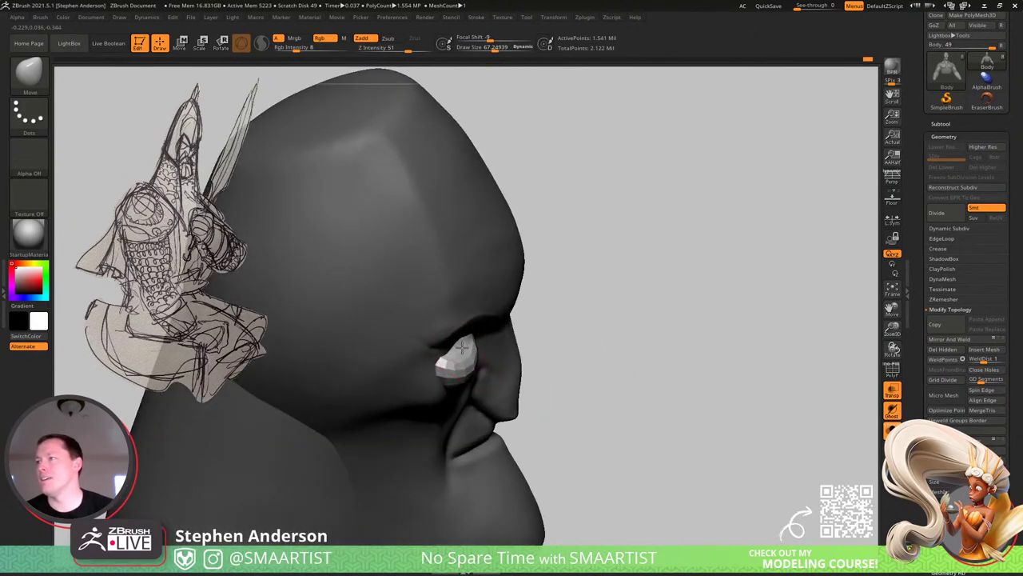
mouse_move(466, 388)
right_mouse_down()
mouse_move(453, 373)
mouse_move(387, 362)
mouse_move(441, 359)
mouse_move(464, 393)
right_mouse_up()
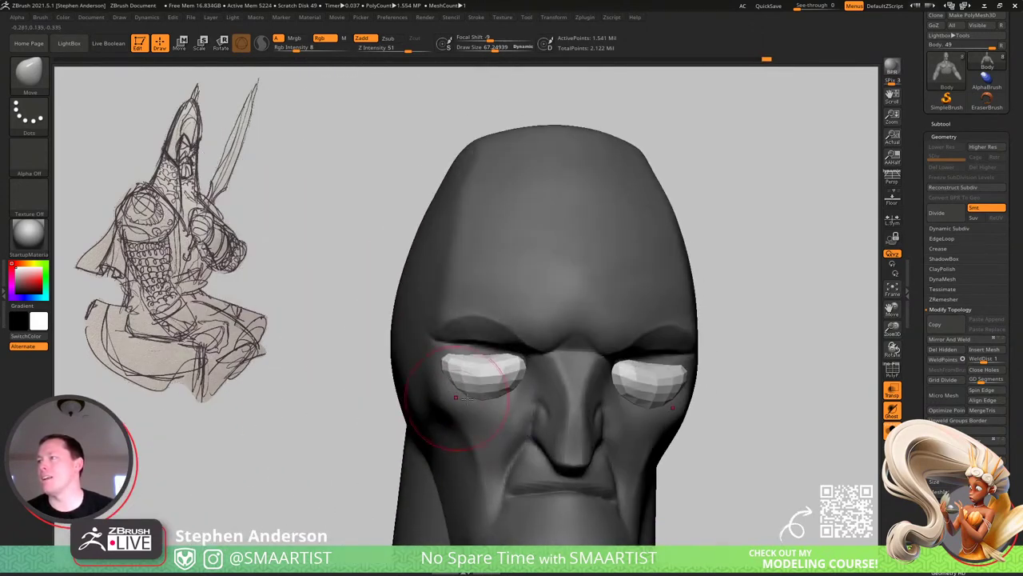
Subdivide the unmasked eye meshes, using the polyframe display to check their density.
key("shift+f")
mouse_move(745, 411)
right_mouse_down("ctrl")
mouse_move(699, 381)
mouse_move(721, 411)
right_mouse_up("ctrl")
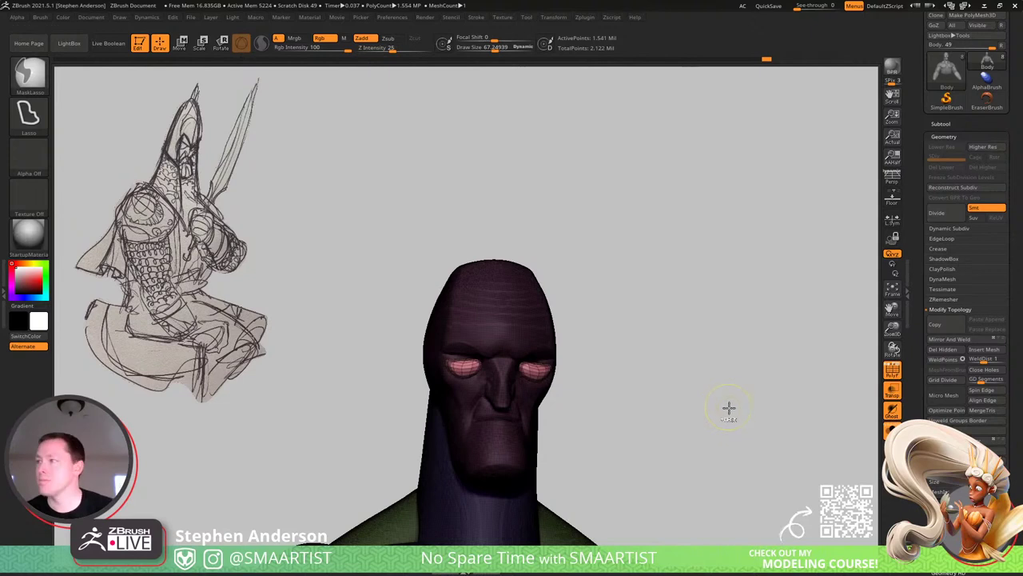
right_click_drag(455, 352, 568, 414, "ctrl")
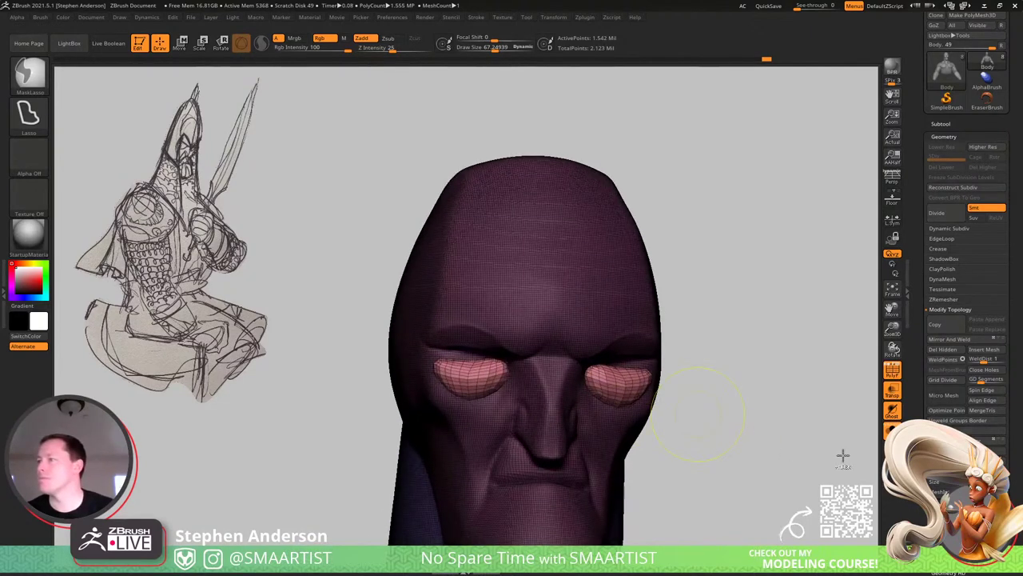
key("ctrl+d")
scroll(965, 239, "down", 3)
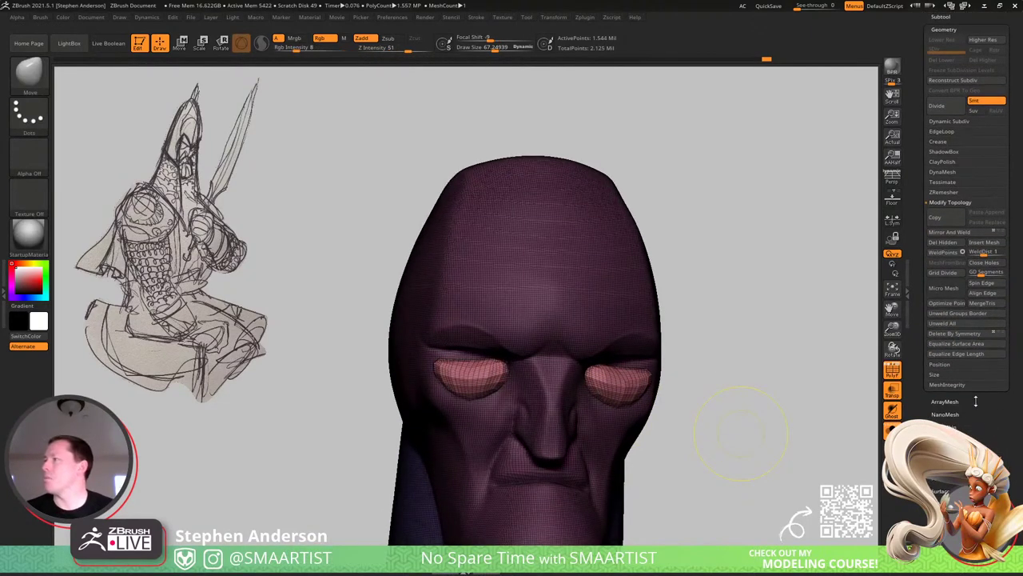
left_click(949, 504)
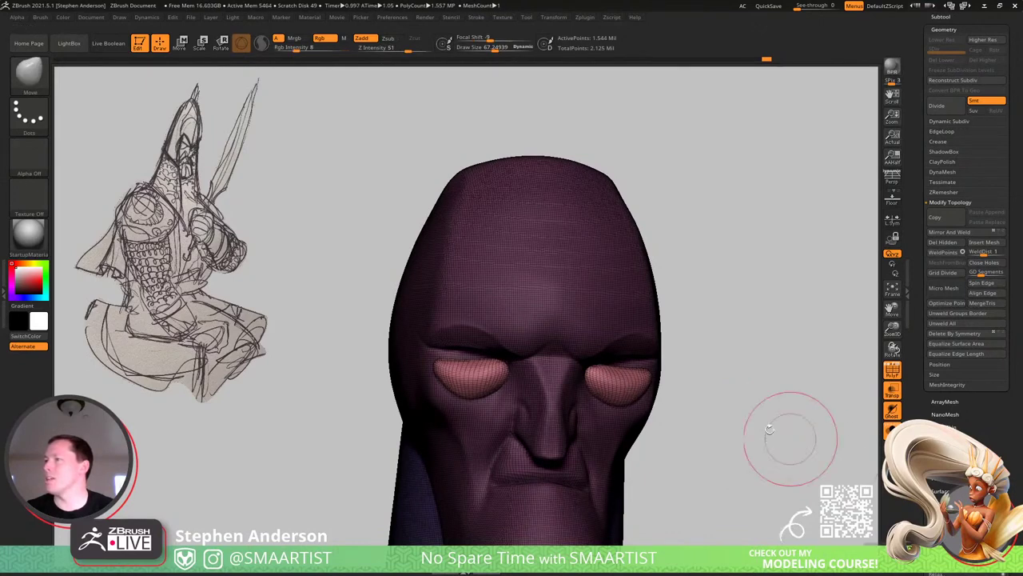
key("shift+f")
Reshape the corners and upper edges of the eyes with the Move brush at a draw size of about 39.
right_click_drag(402, 366, 510, 415, "ctrl")
key("s")
mouse_move(534, 372)
left_mouse_down()
mouse_move(524, 387)
mouse_move(473, 383)
left_mouse_up()
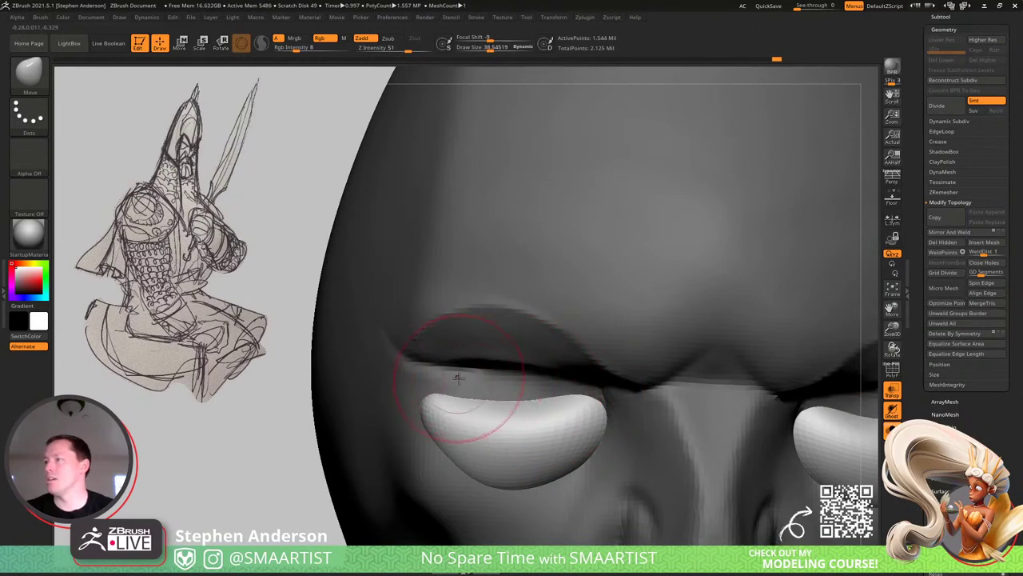
left_click_drag(555, 372, 553, 378)
left_click_drag(411, 416, 421, 415)
left_click_drag(420, 414, 422, 403)
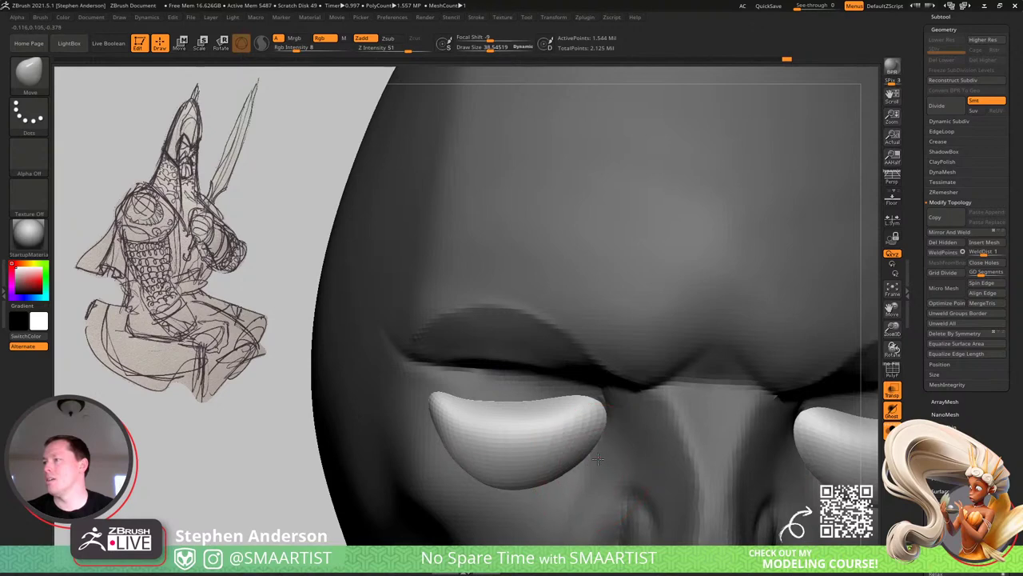
left_click_drag(567, 389, 563, 397)
left_click_drag(507, 379, 479, 384)
mouse_move(477, 394)
right_mouse_down()
mouse_move(563, 411)
mouse_move(526, 408)
right_mouse_up()
Tighten the eyes' upper rim with the Pinch brush at a draw size of about 14 and smooth their front surface.
key("b")
key("p")
key("i")
key("s")
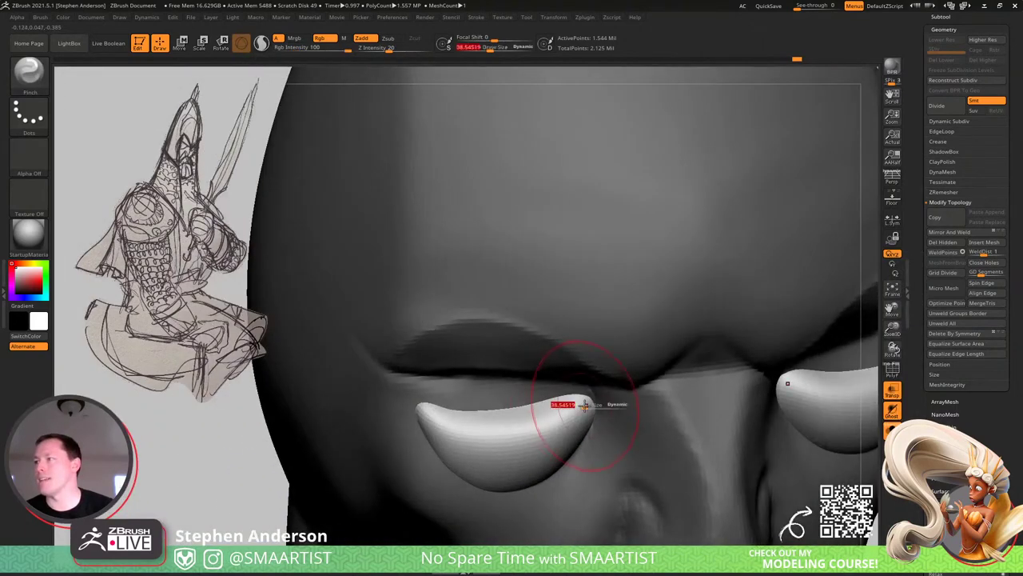
left_click_drag(583, 405, 580, 402)
key("s")
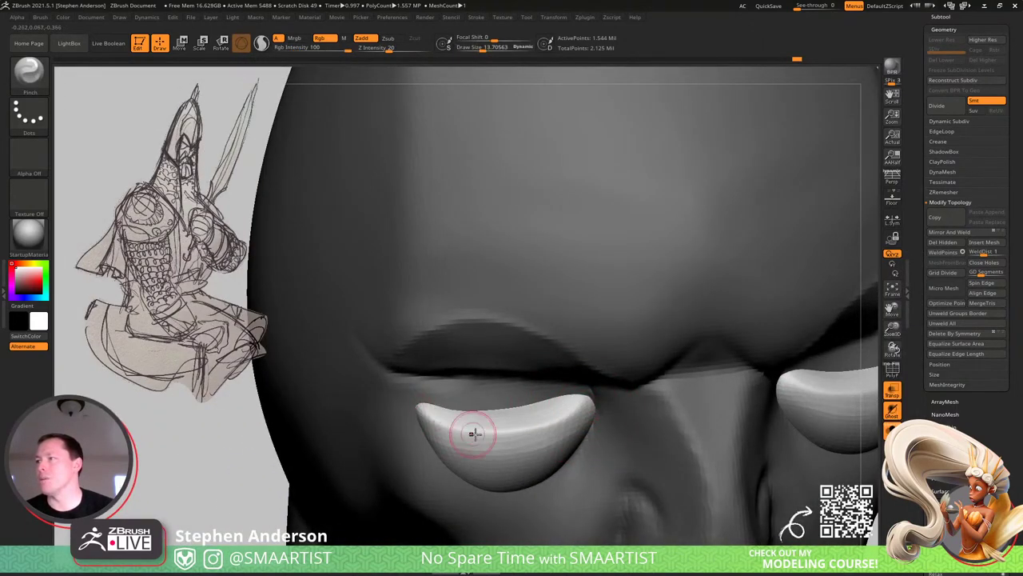
left_click_drag(445, 453, 532, 453, "shift")
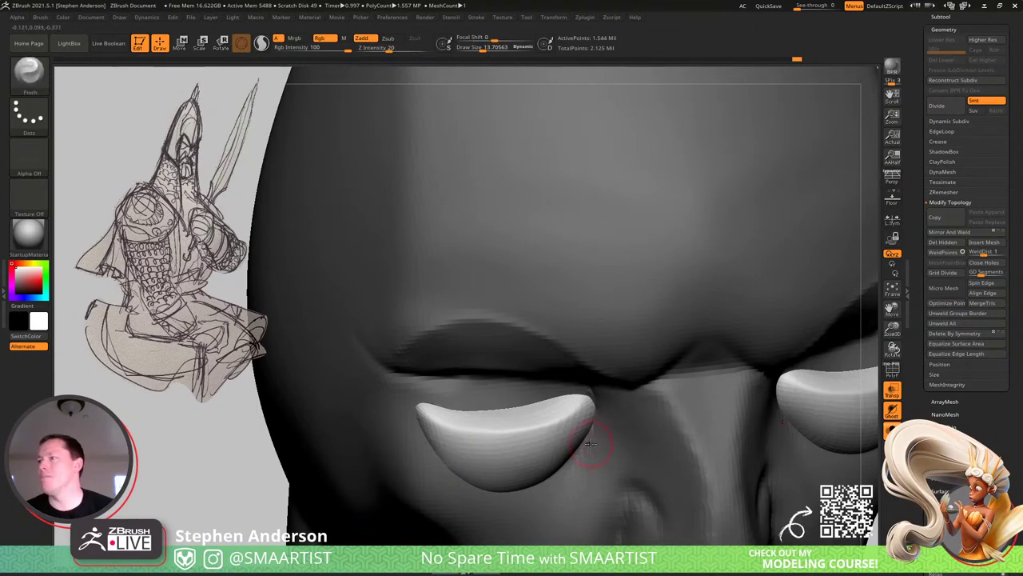
Raise the eyes' outer corners toward the brow and adjust their lower curve with the Move brush at a draw size of about 99.
mouse_move(534, 403)
right_mouse_down()
mouse_move(548, 420)
mouse_move(531, 406)
mouse_move(538, 397)
mouse_move(472, 344)
mouse_move(441, 347)
right_mouse_up()
mouse_move(598, 422)
right_mouse_down("ctrl")
mouse_move(490, 302)
mouse_move(569, 390)
right_mouse_up("ctrl")
key("b")
key("m")
key("v")
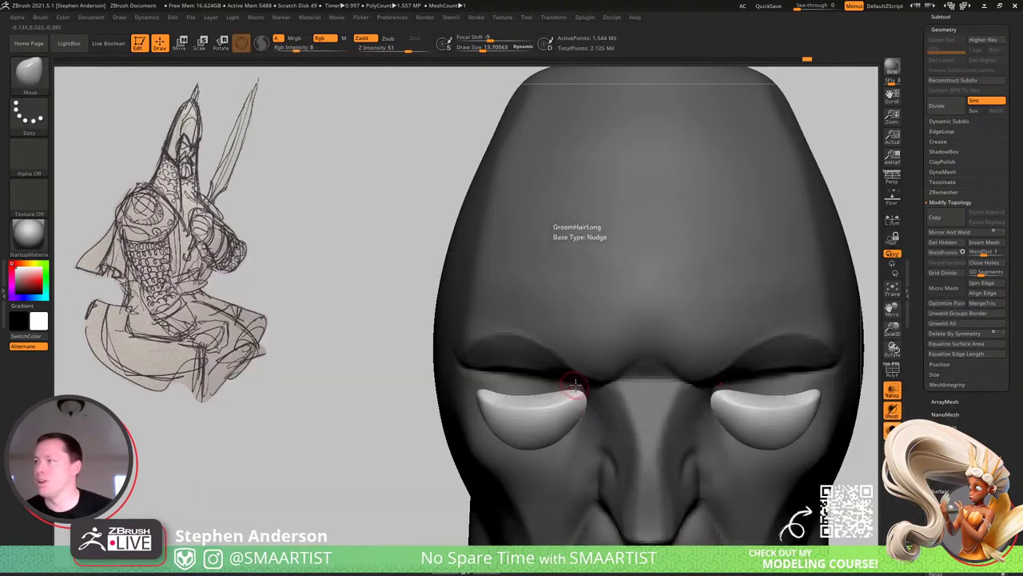
key("s")
left_click_drag(576, 387, 598, 395)
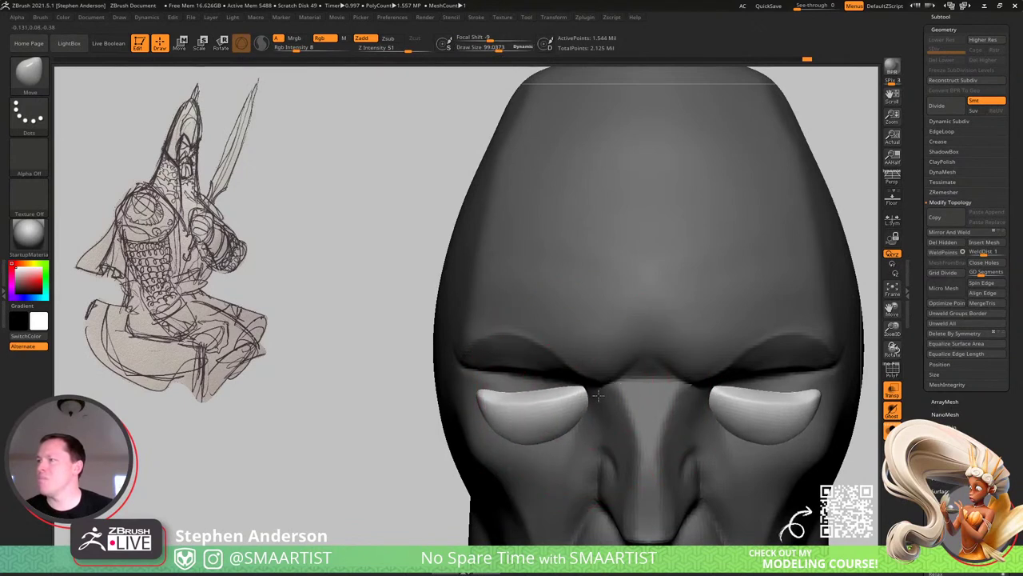
mouse_move(535, 435)
left_mouse_down()
mouse_move(535, 421)
mouse_move(496, 415)
mouse_move(472, 390)
mouse_move(492, 408)
mouse_move(486, 376)
left_mouse_up()
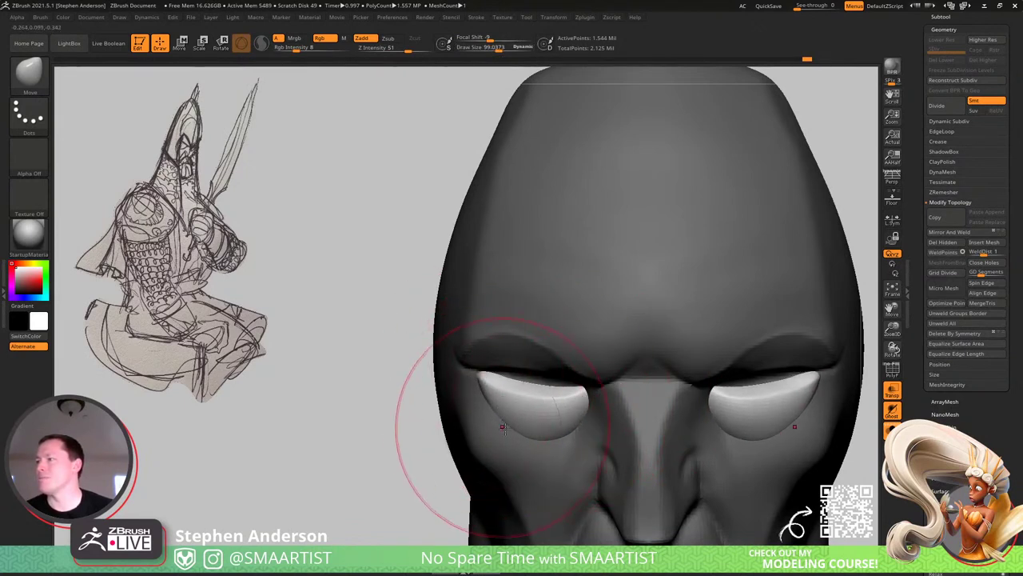
left_click_drag(504, 427, 553, 440)
Leave Solo mode to show the helmet and moustache around the face, and turn off transparency.
right_click_drag(567, 423, 712, 432)
right_click_drag(711, 431, 724, 351, "ctrl")
right_click_drag(741, 412, 645, 298, "alt")
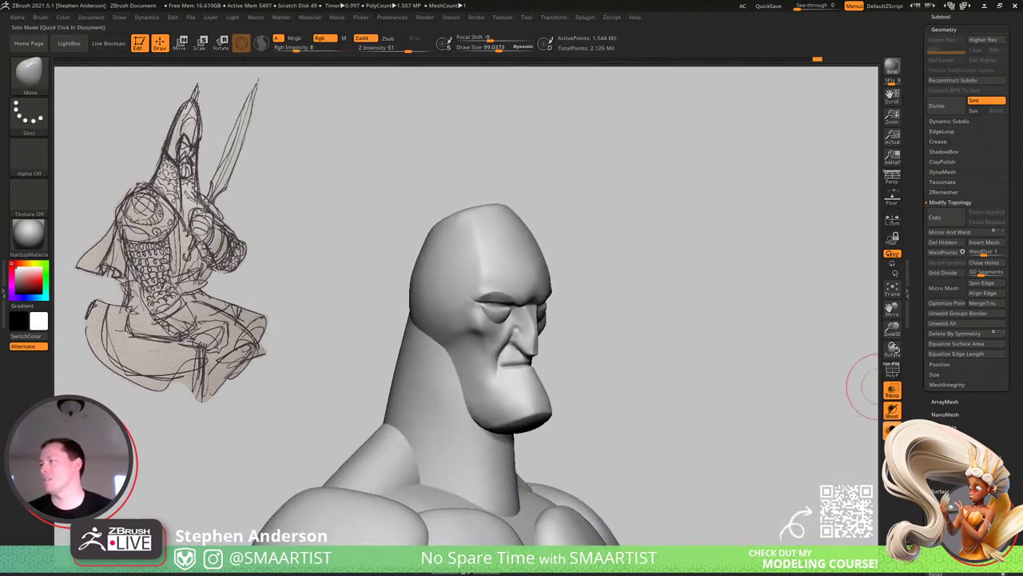
left_click(893, 430)
right_click_drag(740, 392, 608, 474)
left_click(892, 389)
mouse_move(618, 393)
right_mouse_down("ctrl")
mouse_move(435, 252)
mouse_move(459, 299)
mouse_move(635, 459)
right_mouse_up("ctrl")
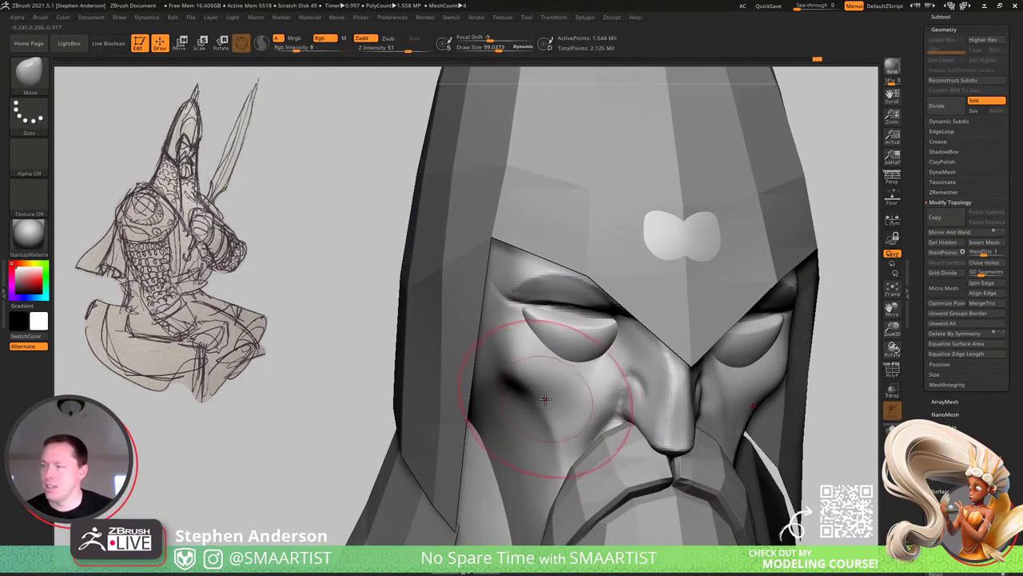
Sharpen the cheekbone edge below the outer eye with the Pinch brush at a draw size of about 17.
key("b")
key("p")
key("i")
right_click_drag(542, 405, 539, 380)
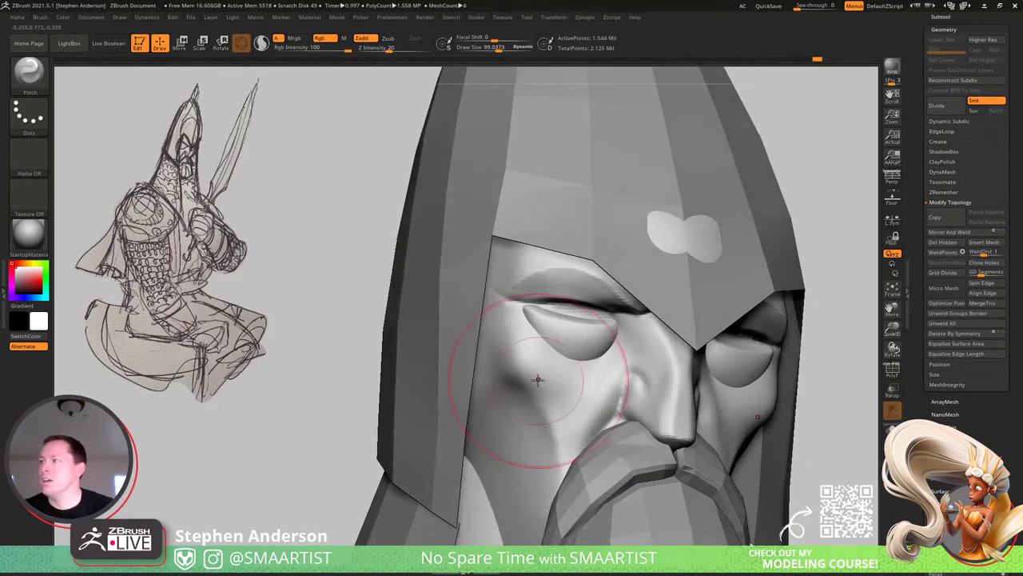
key("s")
mouse_move(538, 381)
left_mouse_down()
mouse_move(518, 381)
mouse_move(553, 445)
left_mouse_up()
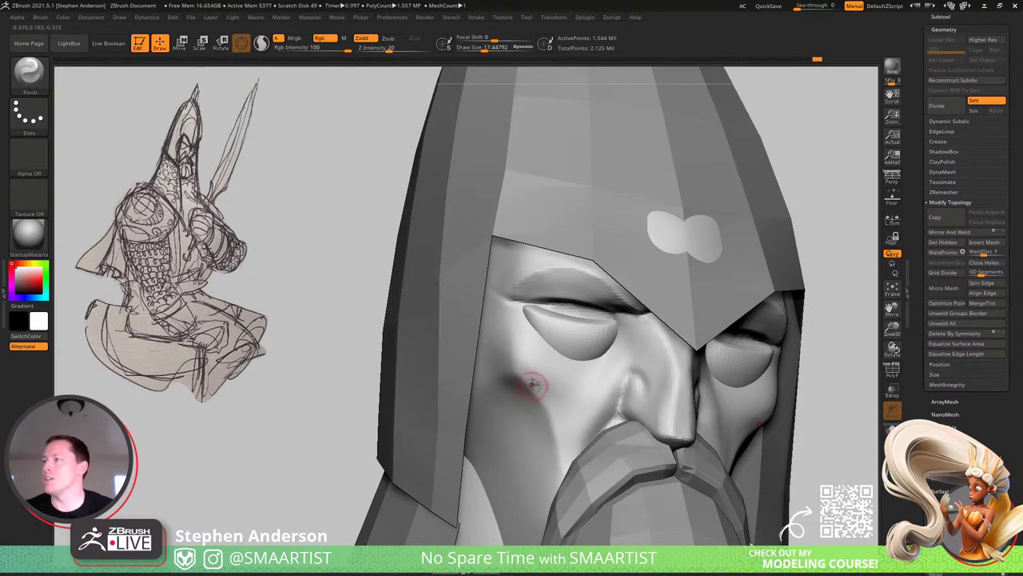
left_click_drag(512, 354, 509, 322)
Flatten the cheekbone plane with the TrimDynamic brush at a draw size of about 24 and undo the last stroke.
key("s")
left_click_drag(528, 359, 531, 359)
key("b")
key("t")
key("d")
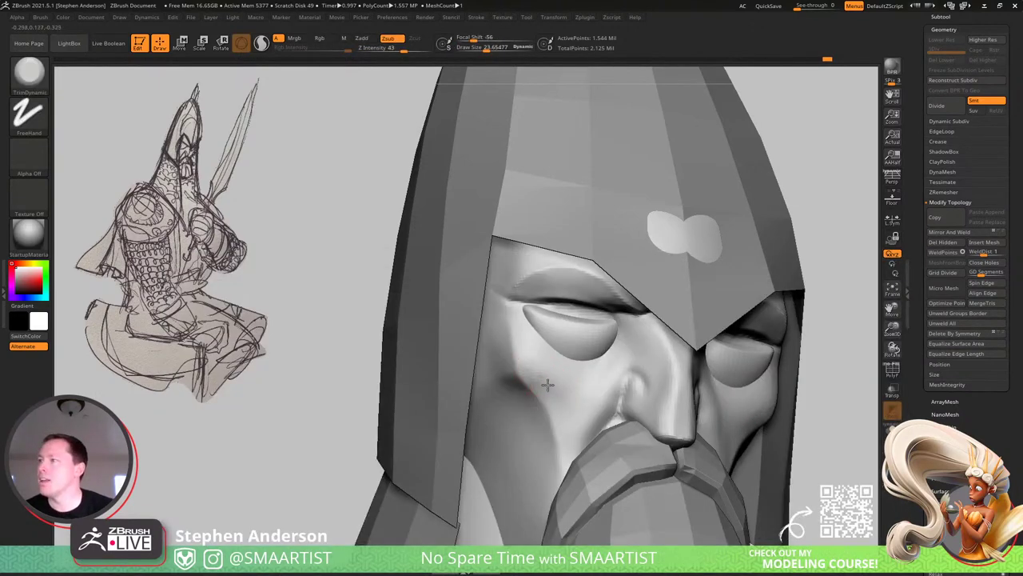
mouse_move(535, 369)
left_mouse_down()
mouse_move(529, 359)
mouse_move(558, 376)
left_mouse_up()
mouse_move(530, 420)
right_mouse_down()
mouse_move(545, 417)
mouse_move(534, 410)
right_mouse_up()
left_click_drag(522, 390, 513, 393)
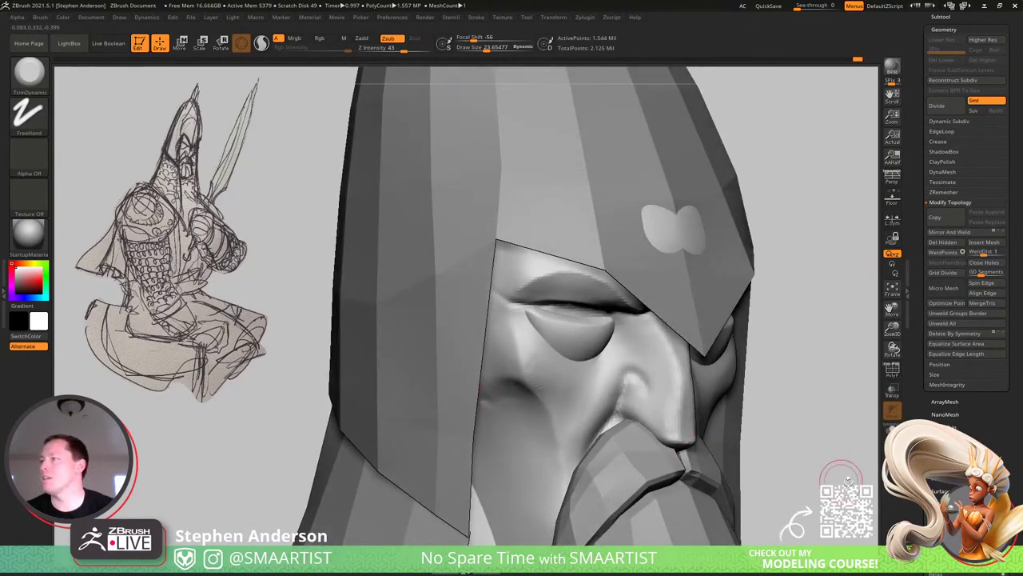
key("ctrl+z")
Isolate the head, trim the cheek hollow with TrimDynamic at a draw size of about 36, and smooth the cheekbone transition.
left_click(893, 430)
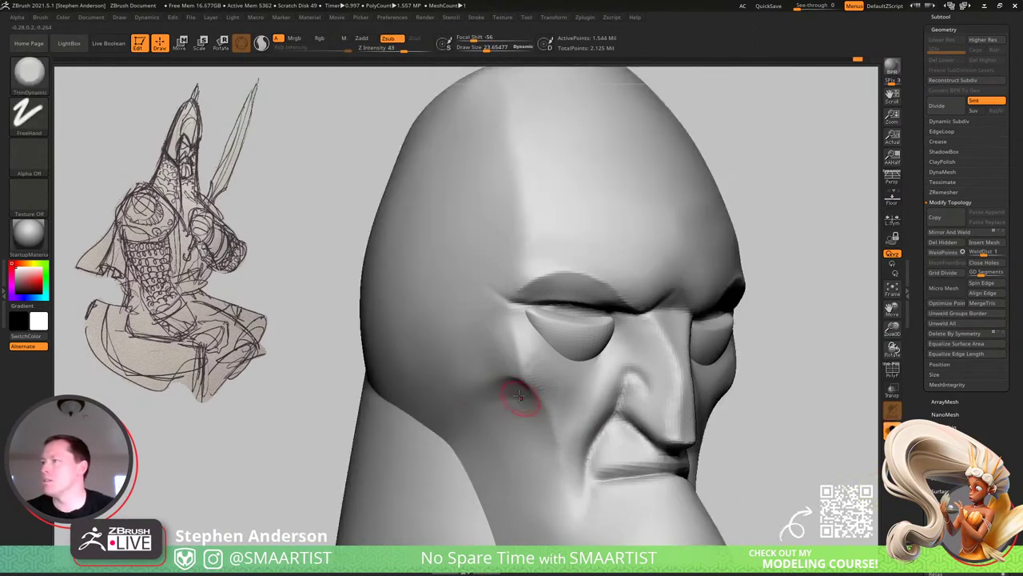
key("s")
left_click_drag(516, 405, 520, 407)
mouse_move(517, 400)
left_mouse_down()
mouse_move(525, 414)
mouse_move(519, 382)
mouse_move(514, 402)
left_mouse_up()
mouse_move(547, 361)
left_mouse_down("shift")
mouse_move(557, 406)
mouse_move(512, 402)
mouse_move(495, 442)
mouse_move(489, 415)
mouse_move(524, 449)
left_mouse_up("shift")
mouse_move(532, 460)
right_mouse_down("ctrl")
mouse_move(494, 396)
mouse_move(487, 406)
mouse_move(496, 427)
mouse_move(752, 439)
mouse_move(738, 391)
mouse_move(830, 425)
right_mouse_up("ctrl")
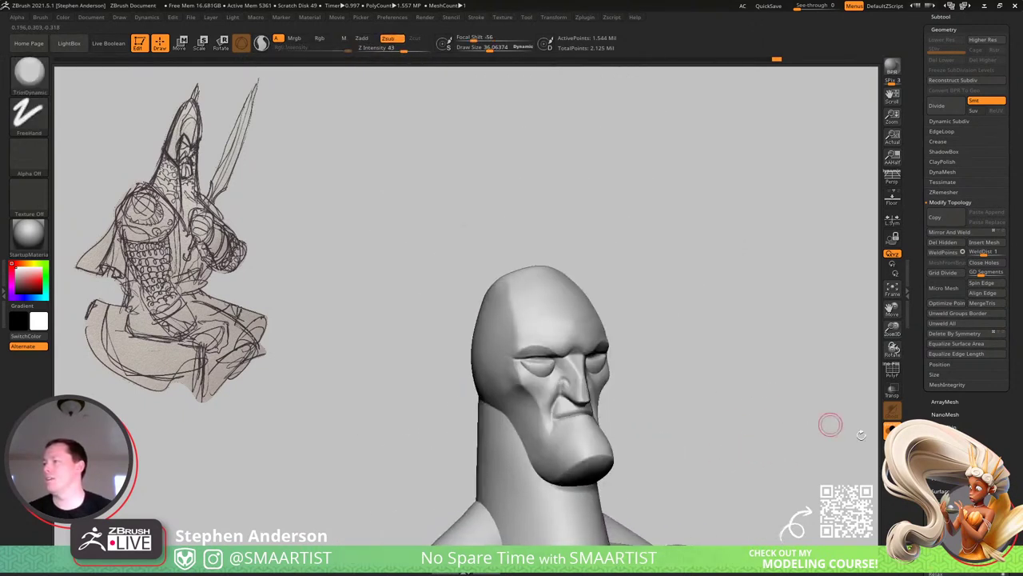
Show the hidden helmet and armour again and check the head and shoulders in side view.
left_click(892, 430)
right_click_drag(649, 319, 712, 296)
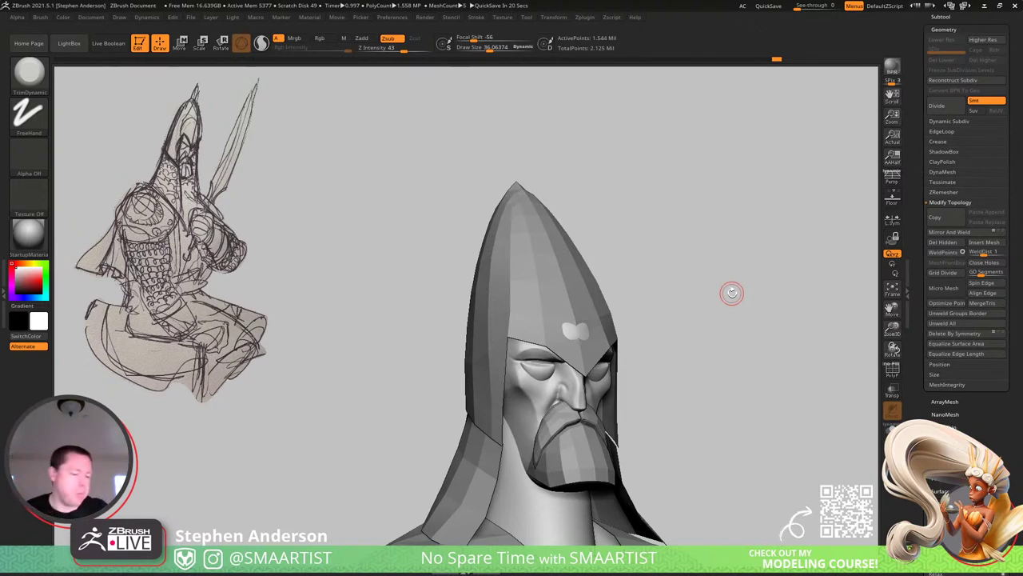
mouse_move(523, 423)
right_mouse_down()
mouse_move(505, 427)
mouse_move(560, 434)
mouse_move(571, 411)
mouse_move(543, 358)
mouse_move(642, 370)
right_mouse_up()
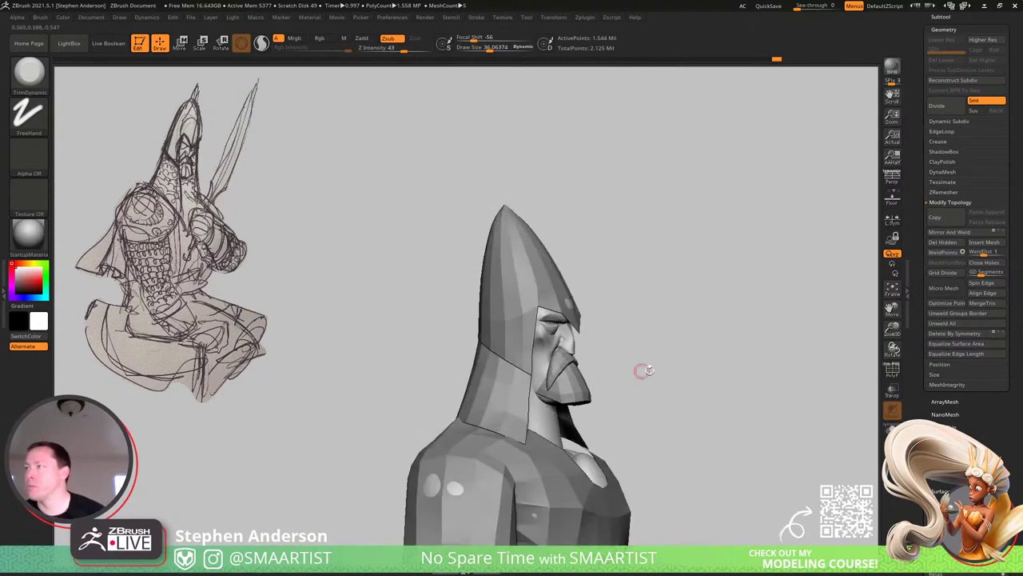
right_click_drag(520, 230, 543, 237)
right_click_drag(620, 351, 627, 252, "alt")
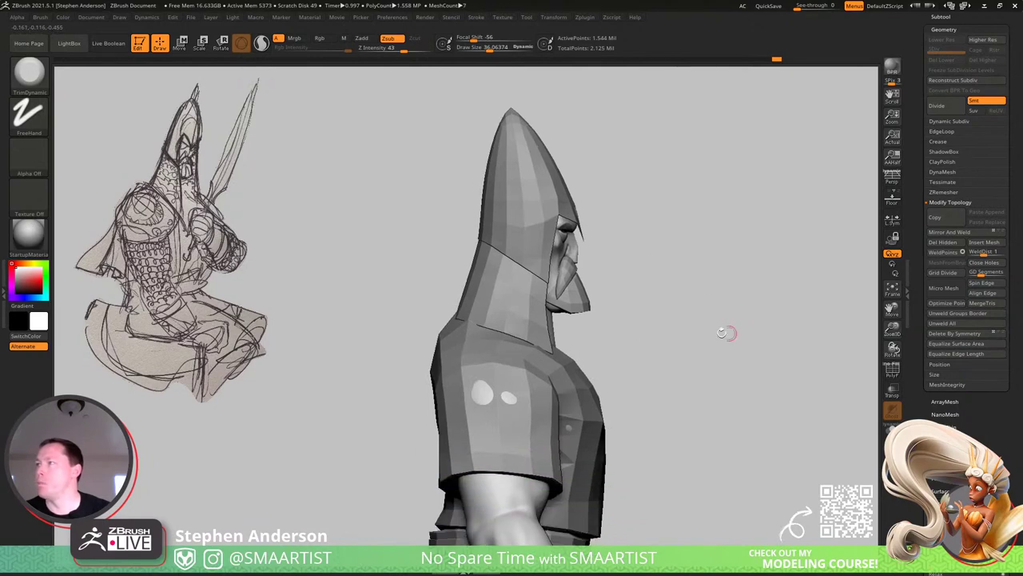
Select the HelmetSkirt subtool around the neck, switch to the Move brush and turn on the polyframe display.
left_click(477, 302, "alt")
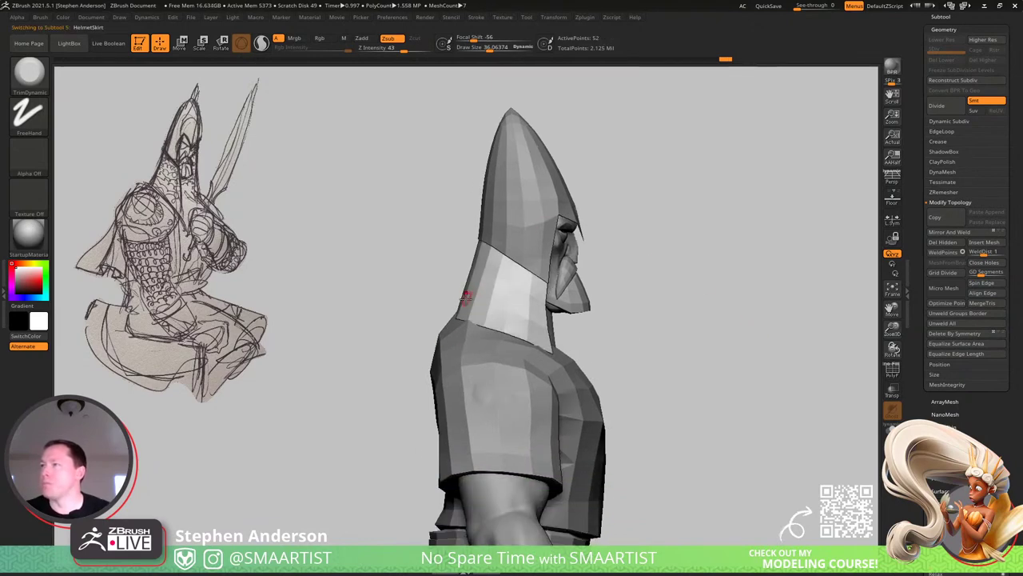
key("b")
key("m")
key("v")
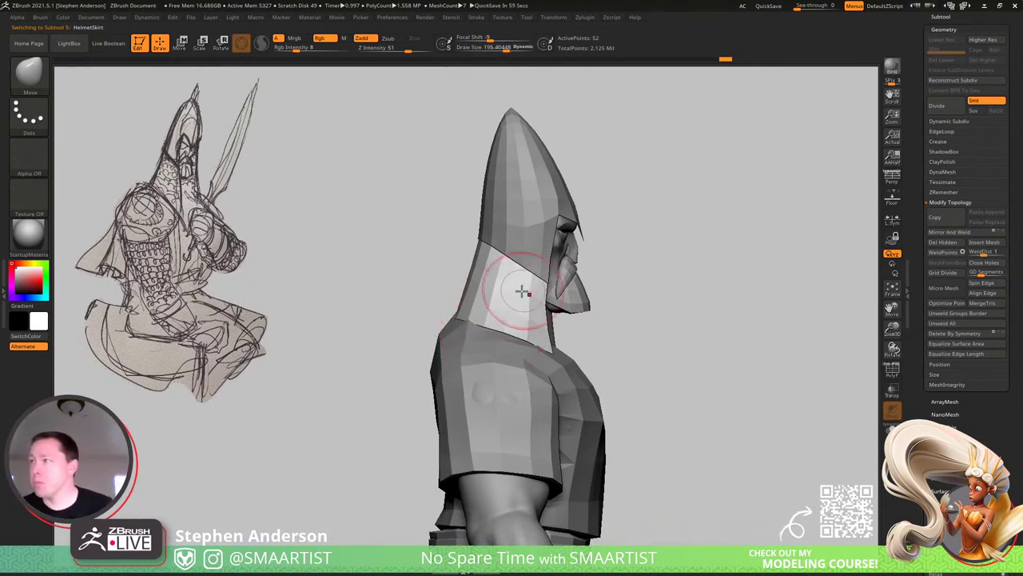
key("shift+f")
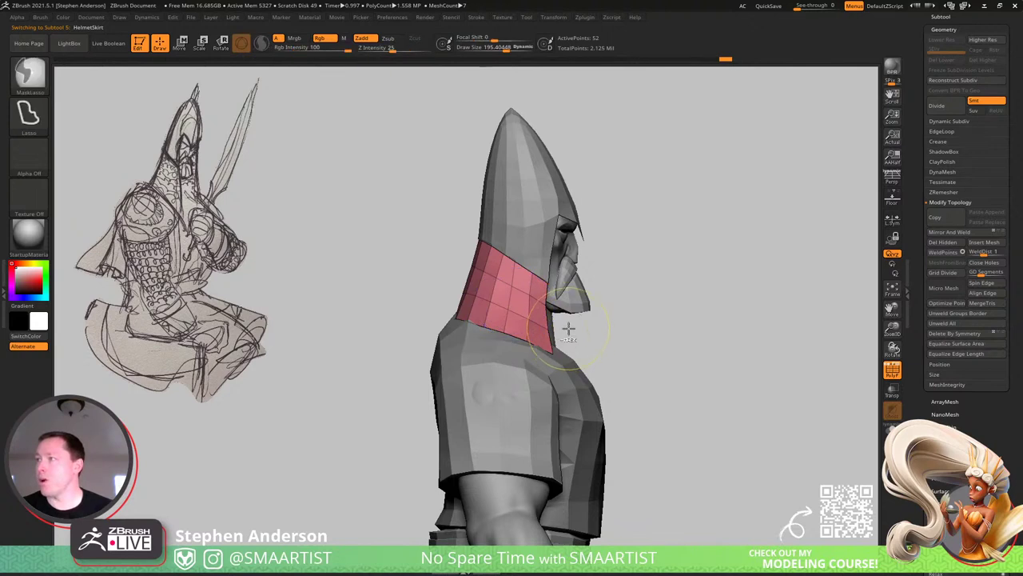
Try masking the upper rows of the helmet skirt with a lasso, inverting and clearing the mask.
mouse_move(574, 325)
left_mouse_down("ctrl")
mouse_move(642, 214)
mouse_move(392, 204)
left_mouse_up("ctrl")
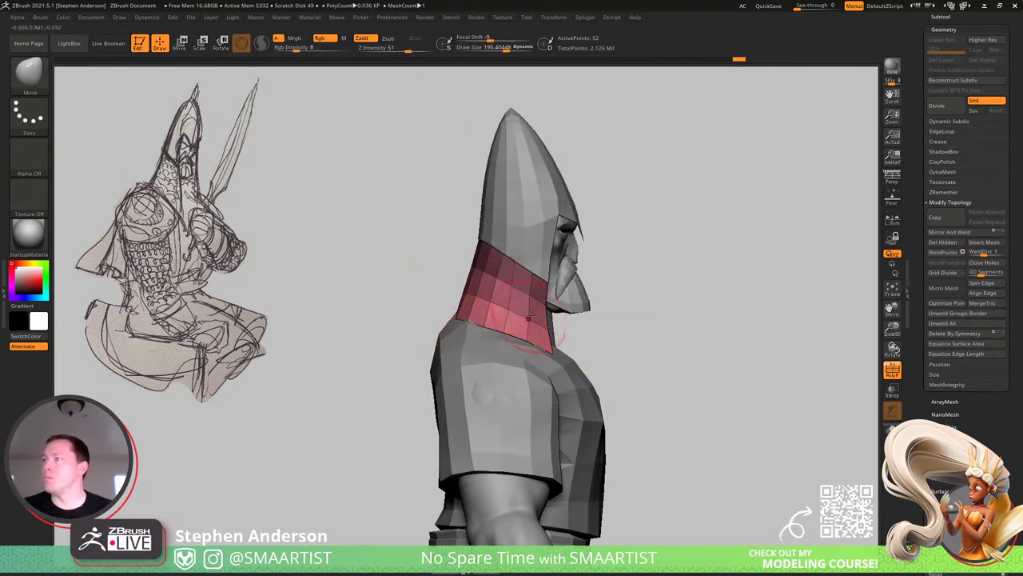
left_click(649, 323, "ctrl")
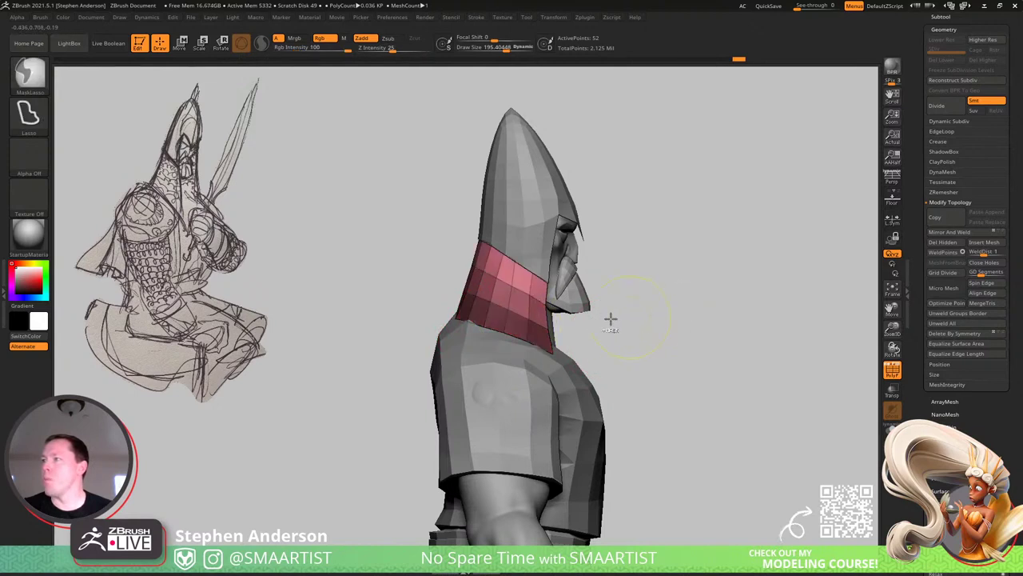
left_click(514, 317, "ctrl")
left_click_drag(560, 320, 561, 323, "ctrl")
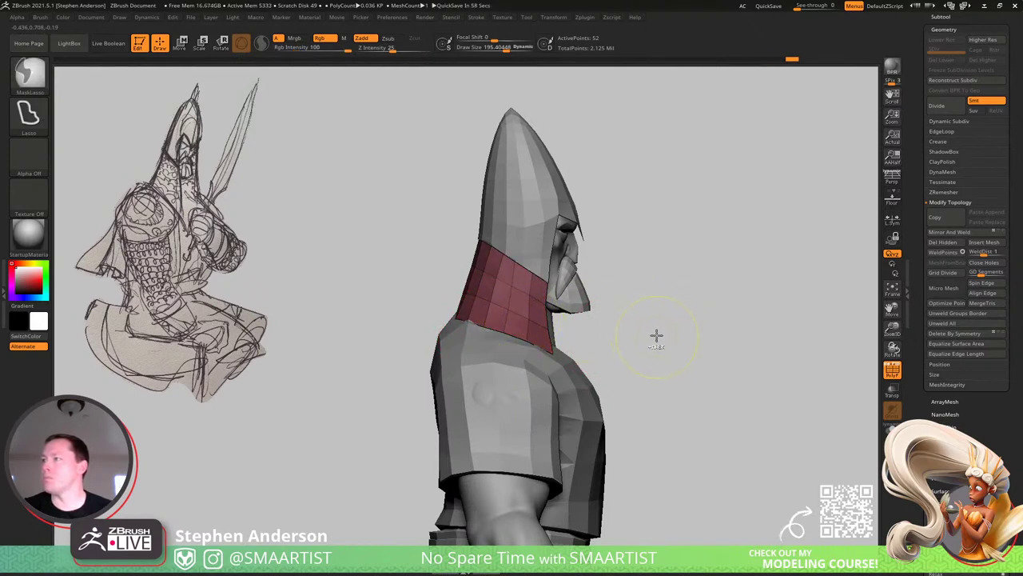
mouse_move(654, 325)
left_mouse_down("ctrl")
mouse_move(445, 202)
mouse_move(432, 220)
mouse_move(596, 238)
left_mouse_up("ctrl")
left_click_drag(675, 277, 797, 420, "ctrl")
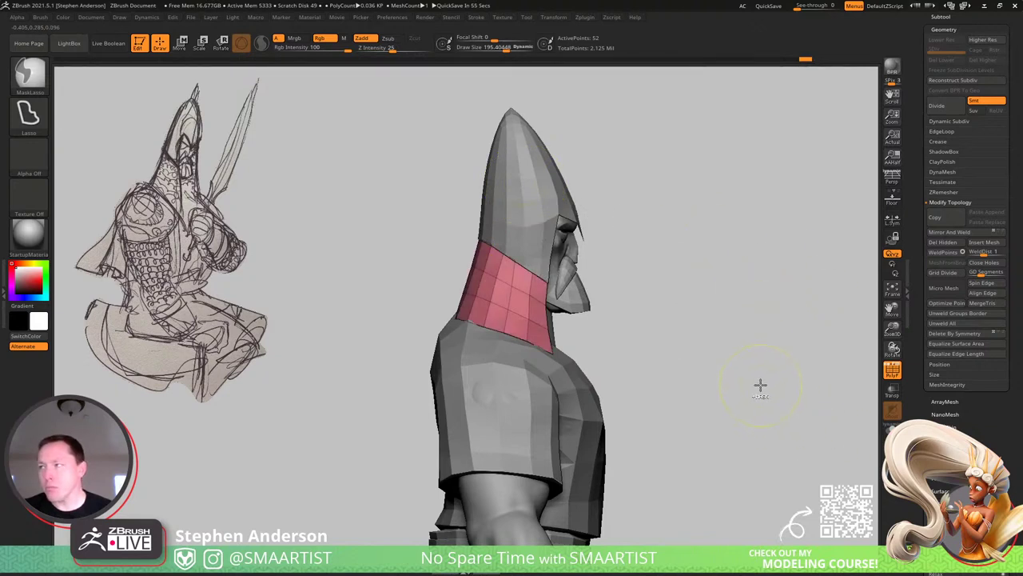
Mask the upper part of the helmet skirt with a lasso and soften the mask's edge, leaving the lower rim free.
mouse_move(656, 281)
left_mouse_down("ctrl")
mouse_move(402, 200)
mouse_move(455, 258)
left_mouse_up("ctrl")
left_click(683, 297, "ctrl")
left_click(526, 308, "ctrl")
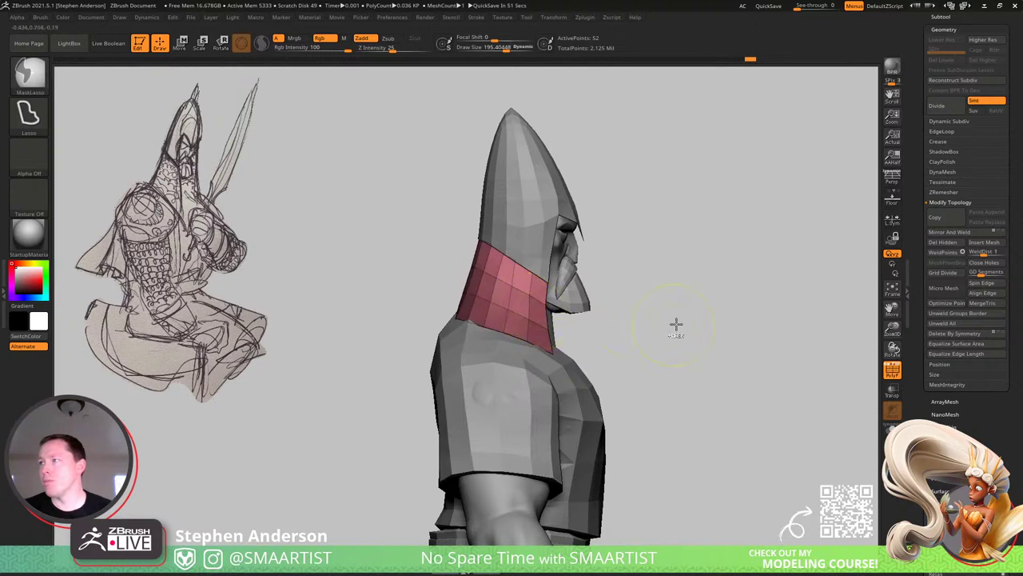
left_click(707, 323, "ctrl")
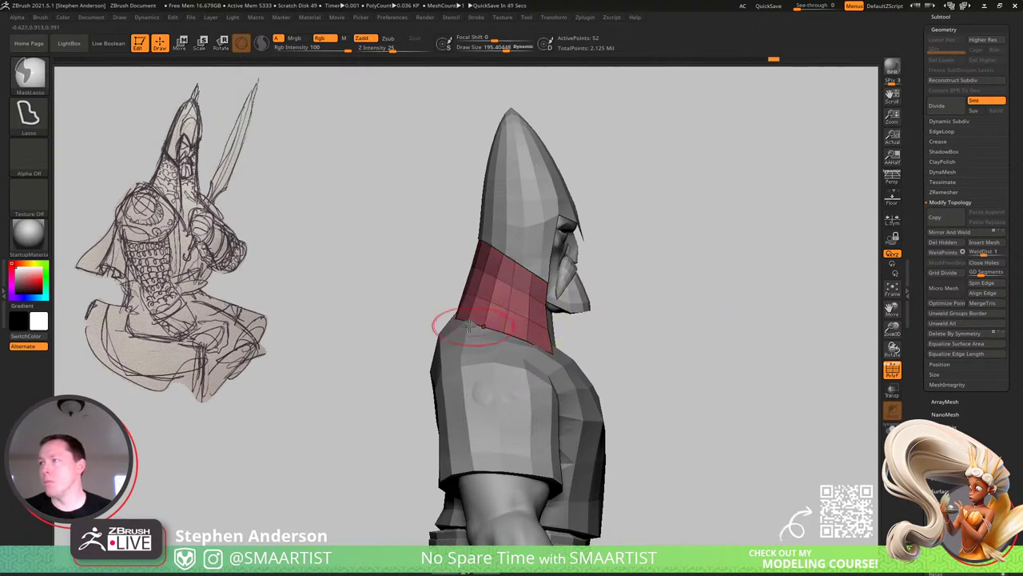
Flare the helmet skirt's lower rim outward over the shoulders with the Move brush at a draw size of about 141, and clear the mask.
key("s")
mouse_move(453, 319)
left_mouse_down()
mouse_move(463, 319)
mouse_move(442, 323)
mouse_move(441, 335)
mouse_move(471, 320)
left_mouse_up()
key("s")
key("s")
left_click_drag(544, 340, 596, 375)
key("s")
left_click_drag(543, 315, 529, 315)
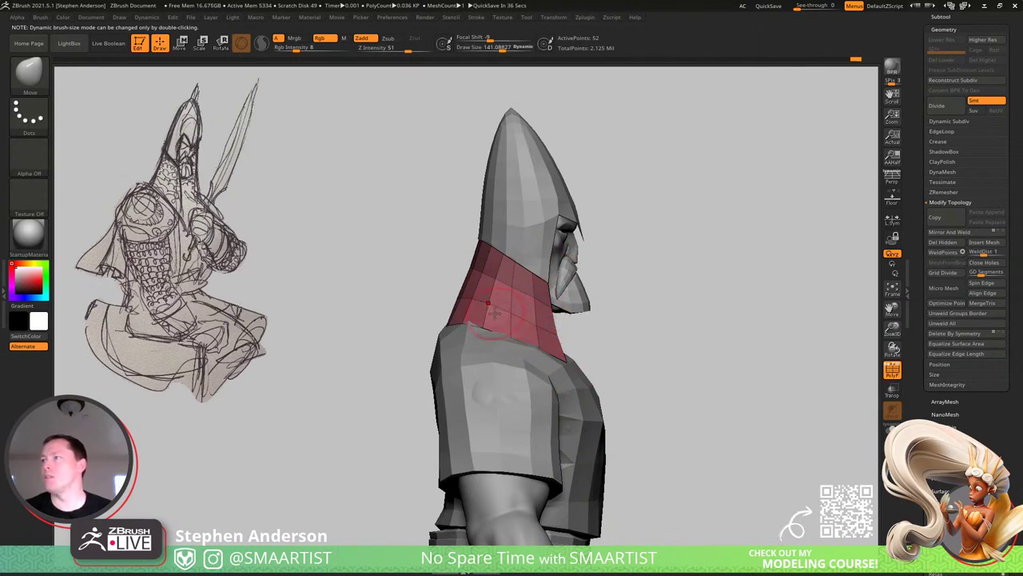
key("ctrl+z")
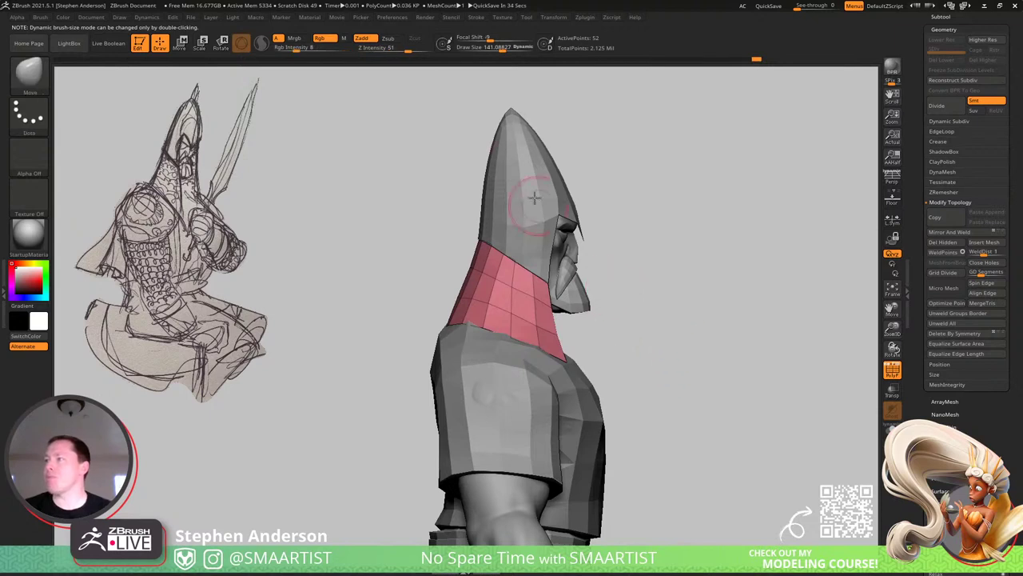
key("ctrl+z")
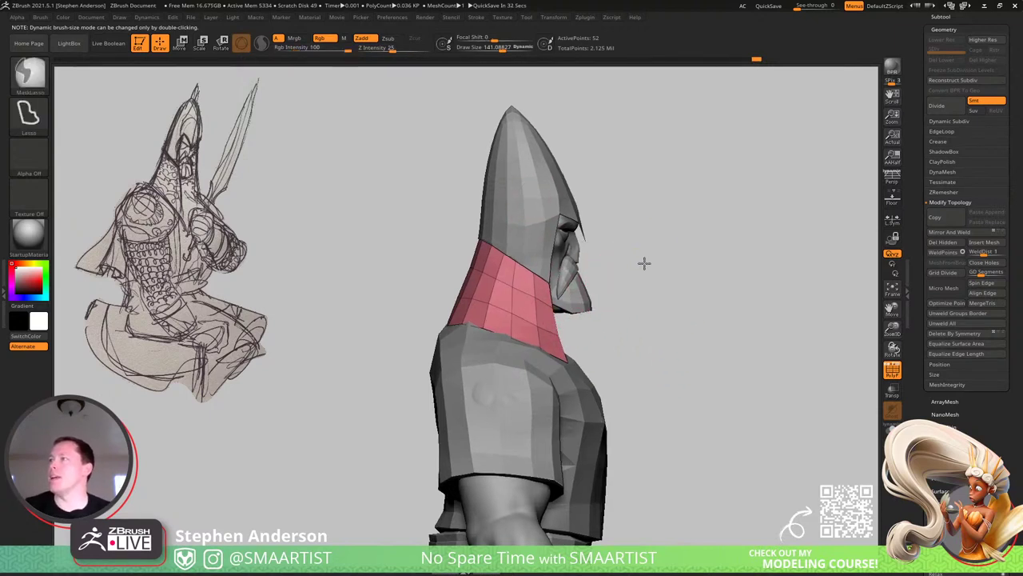
Capture a screen region around the warrior's side profile with the screenshot tool and set its pen colour to bright green.
mouse_move(645, 263)
right_mouse_down("ctrl")
mouse_move(758, 239)
mouse_move(666, 307)
right_mouse_up("ctrl")
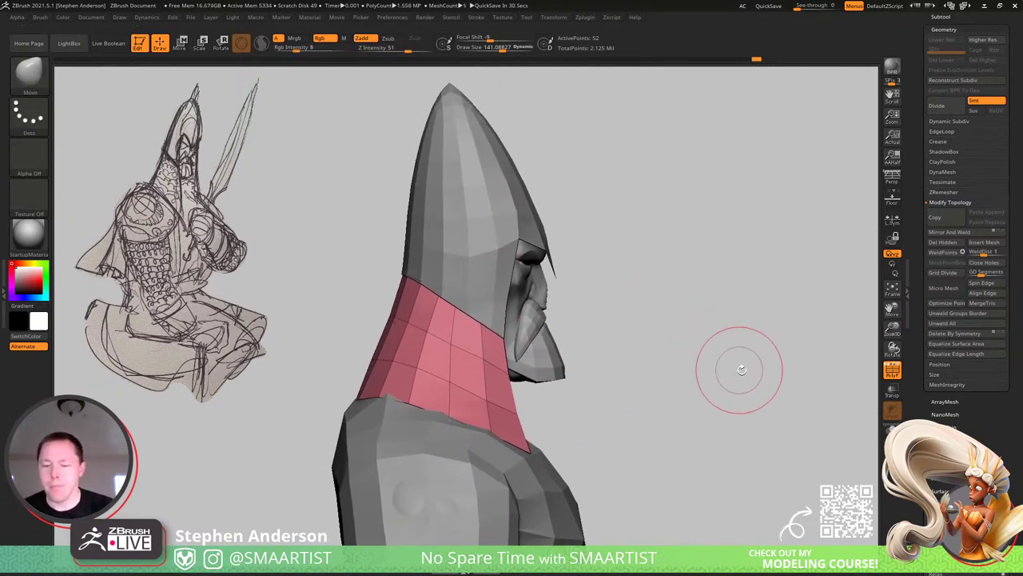
key("Print")
mouse_move(241, 16)
left_mouse_down()
mouse_move(595, 477)
mouse_move(688, 556)
left_mouse_up()
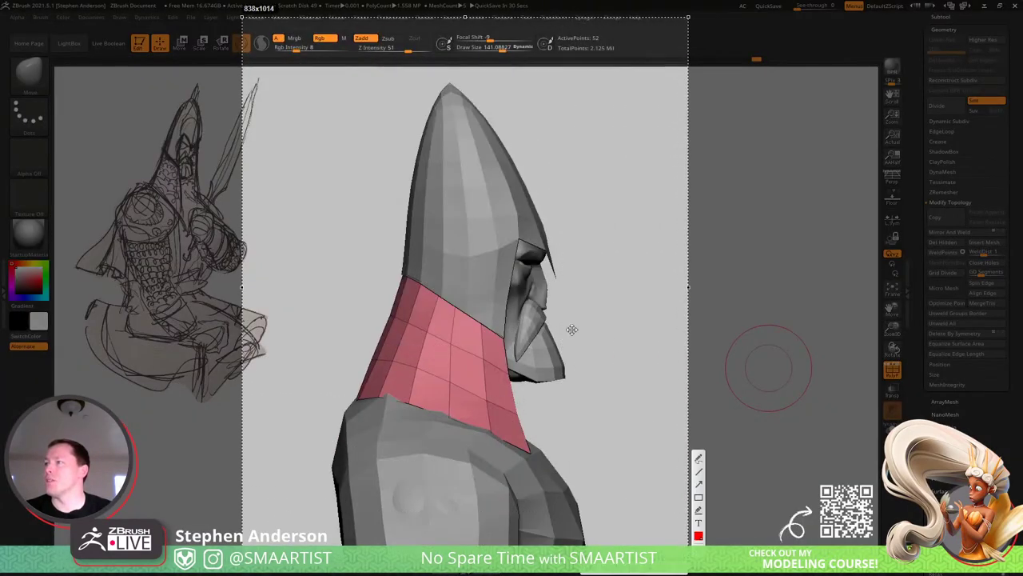
left_click(697, 459)
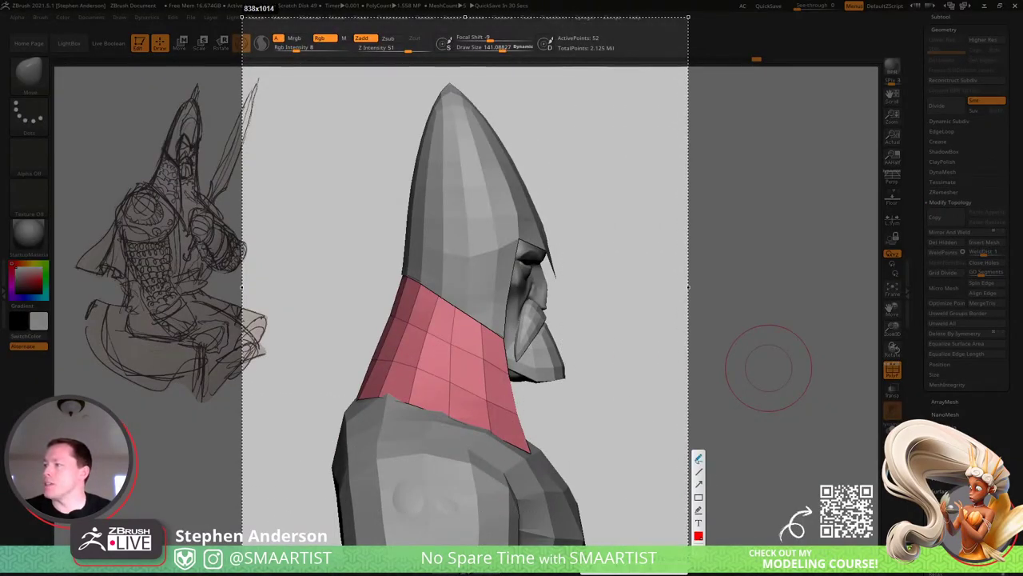
left_click(699, 536)
left_click(603, 422)
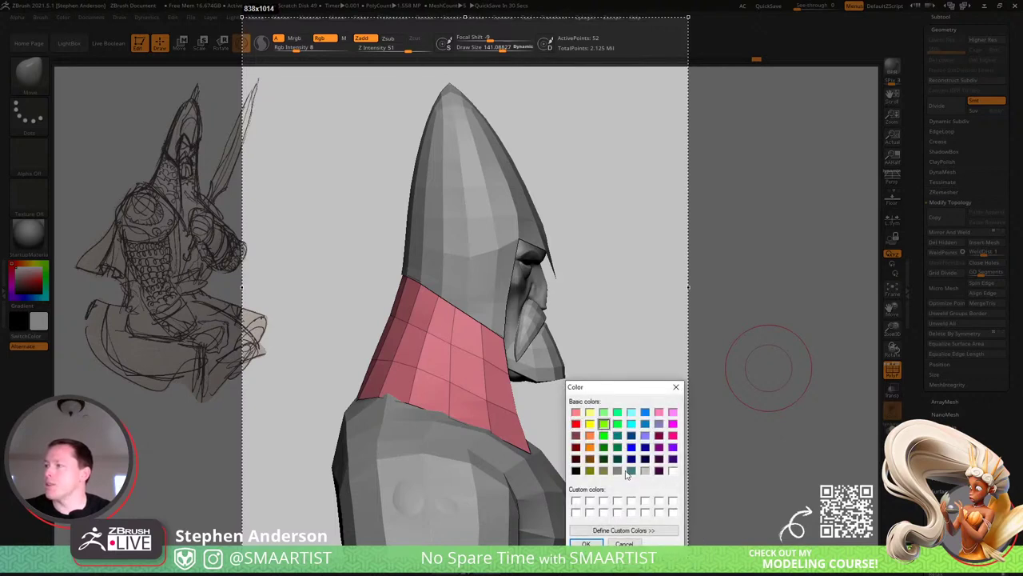
left_click(586, 543)
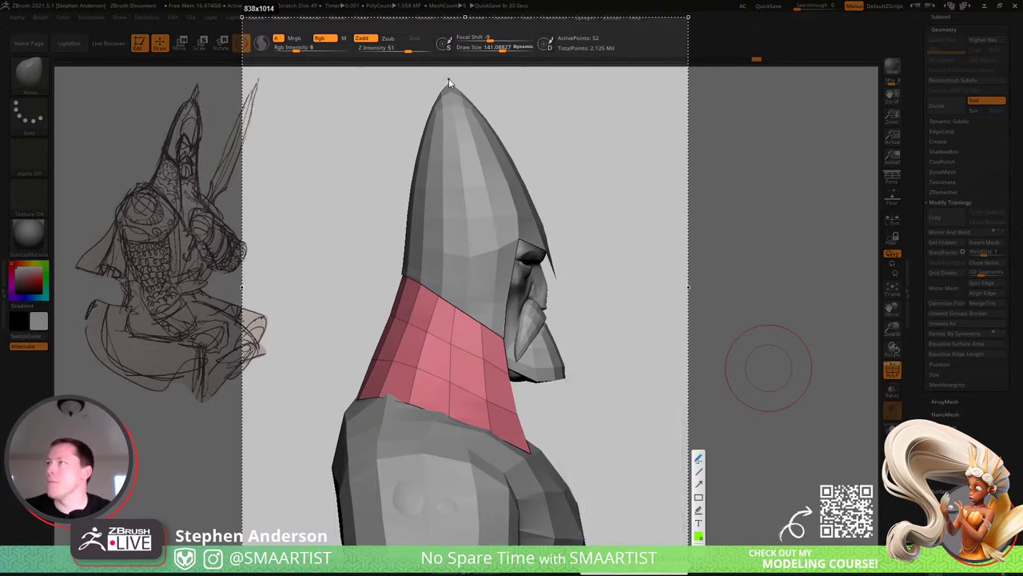
Draw guide curves over the captured profile along the helmet's front, past the beard, and from the brow down the skirt's front edge.
left_click_drag(448, 79, 493, 128)
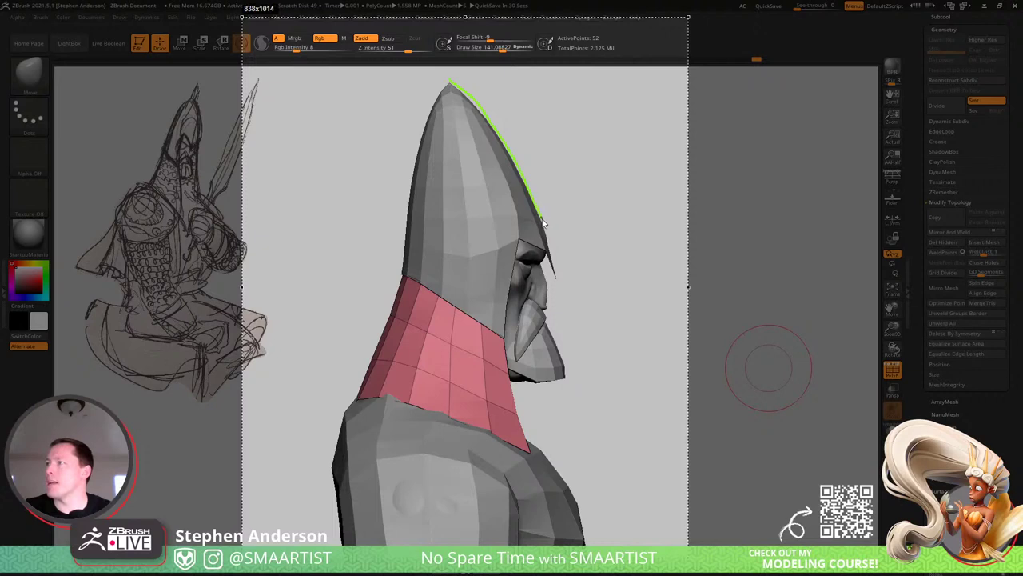
left_click_drag(558, 268, 561, 292)
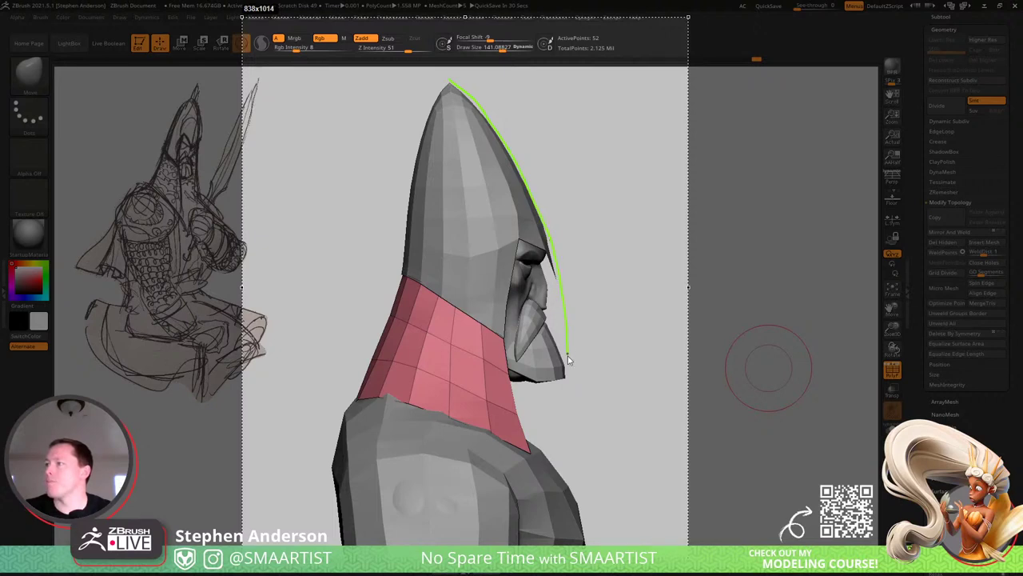
left_click_drag(568, 357, 563, 462)
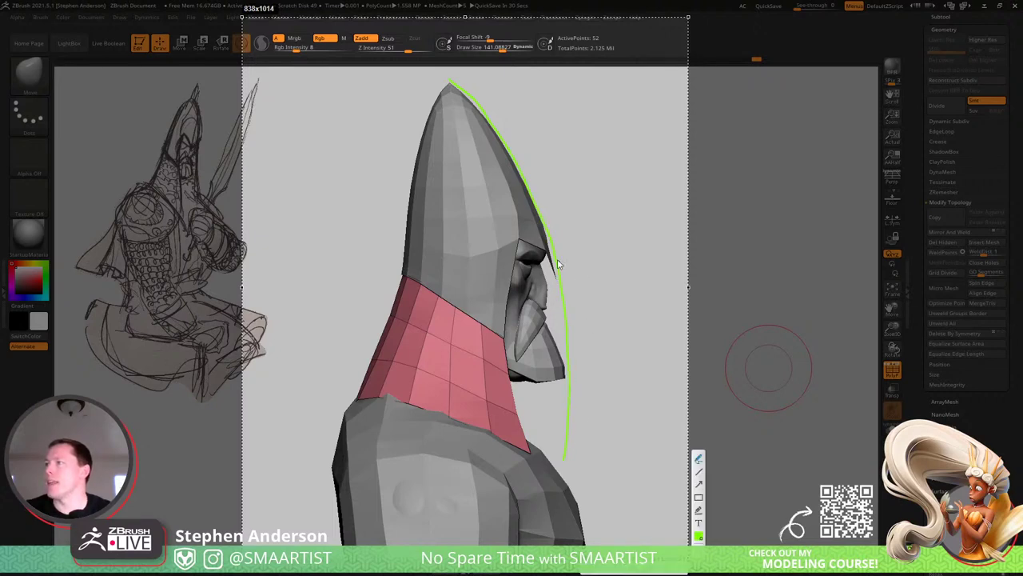
left_click_drag(579, 184, 575, 210)
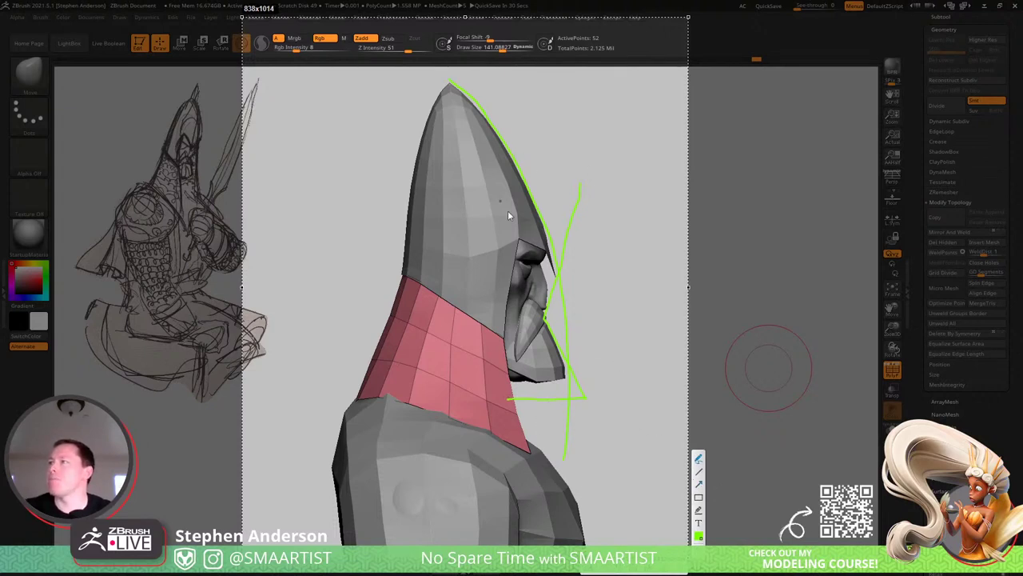
left_click_drag(556, 118, 536, 160)
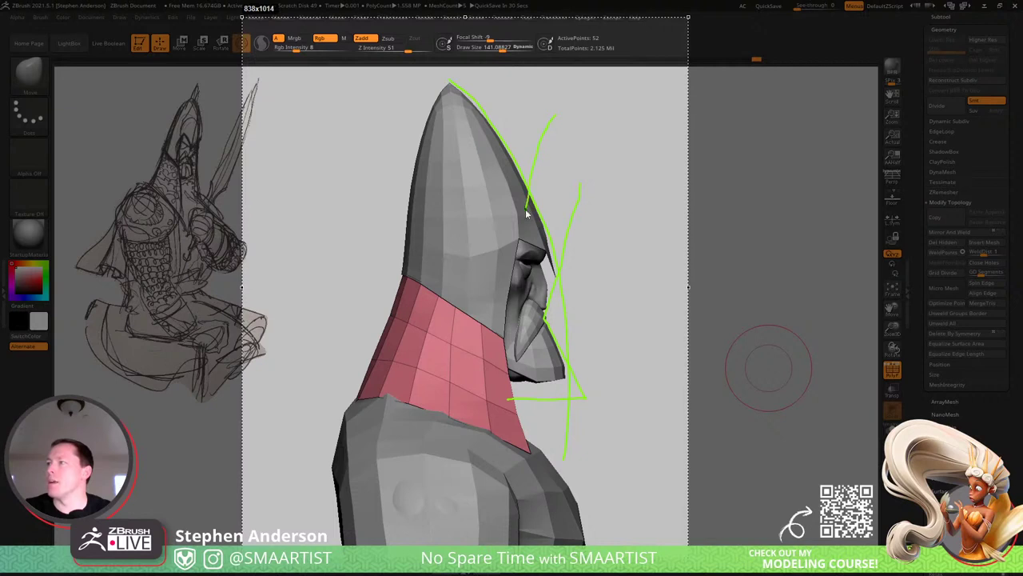
mouse_move(513, 281)
left_mouse_down()
mouse_move(515, 396)
mouse_move(551, 499)
left_mouse_up()
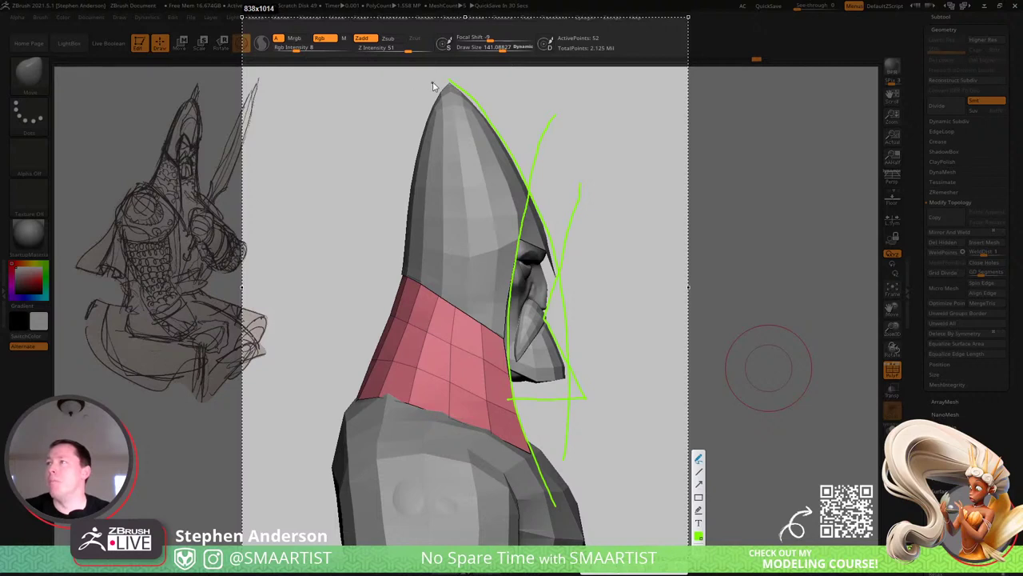
Trace the rear silhouette from the helmet's tip down past the skirt to the shoulder, redrawing it once, and dismiss the screen capture.
left_click_drag(453, 78, 415, 116)
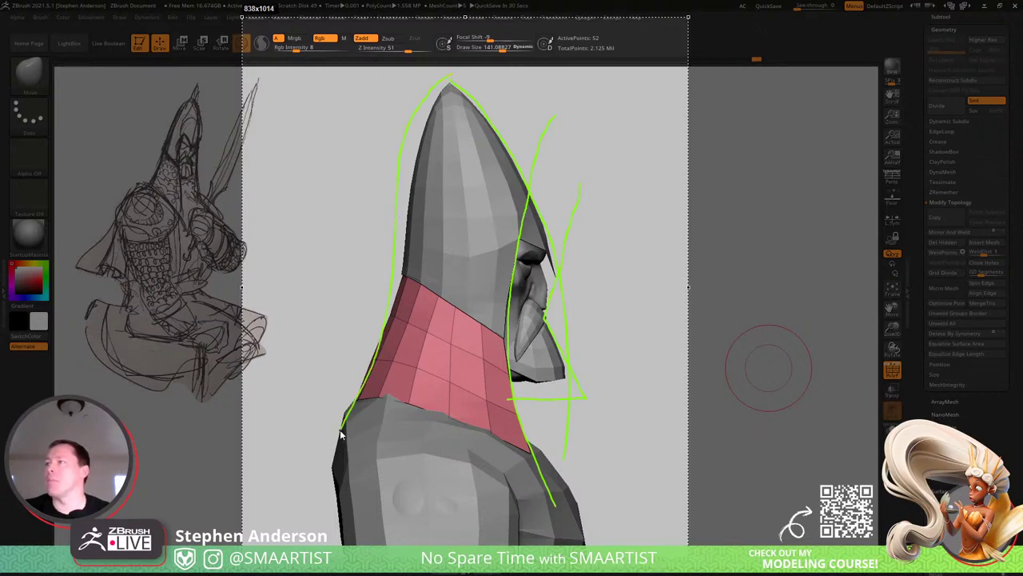
left_click_drag(341, 432, 340, 432)
key("ctrl+z")
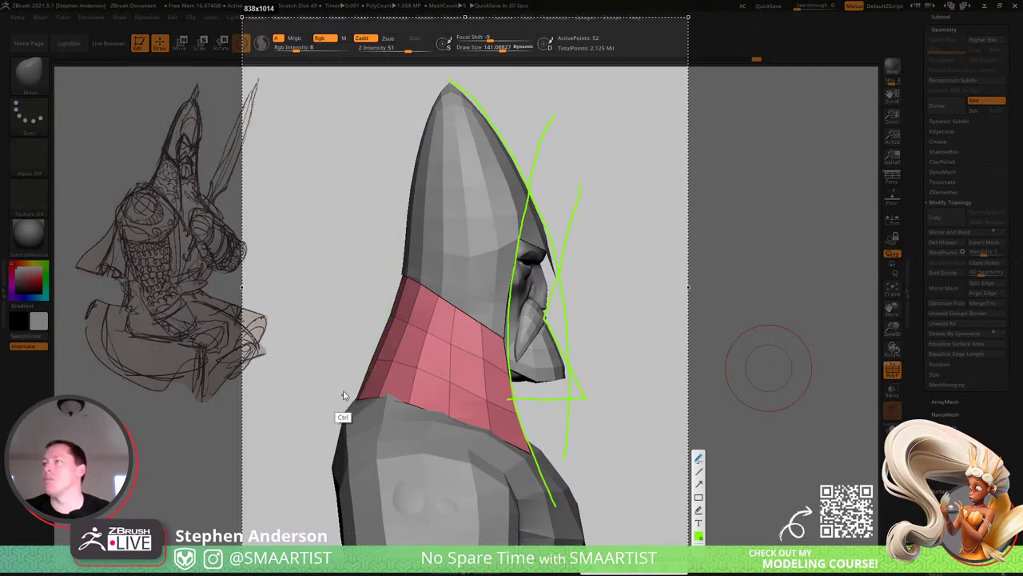
left_click_drag(447, 68, 406, 165)
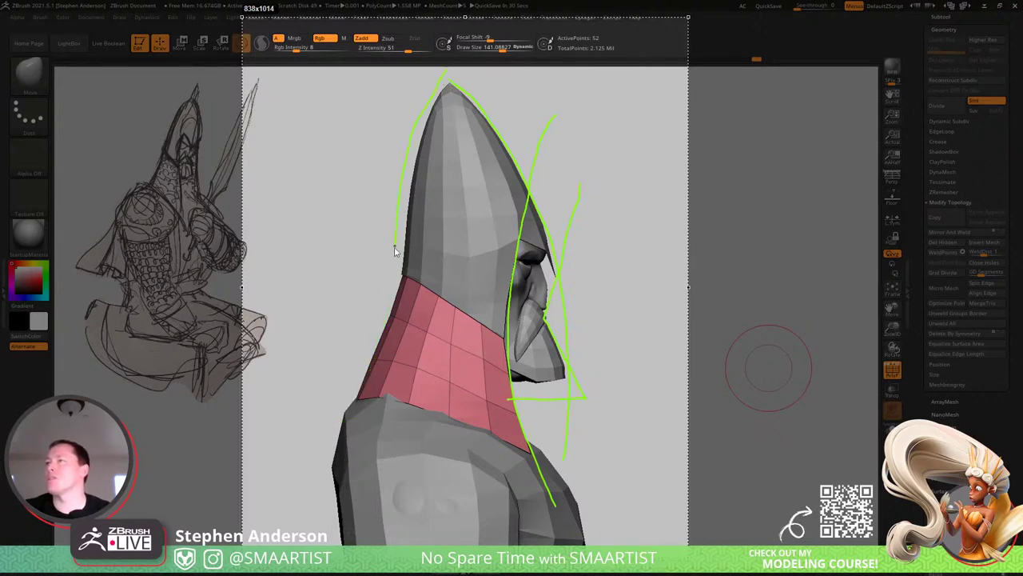
left_click_drag(314, 461, 312, 461)
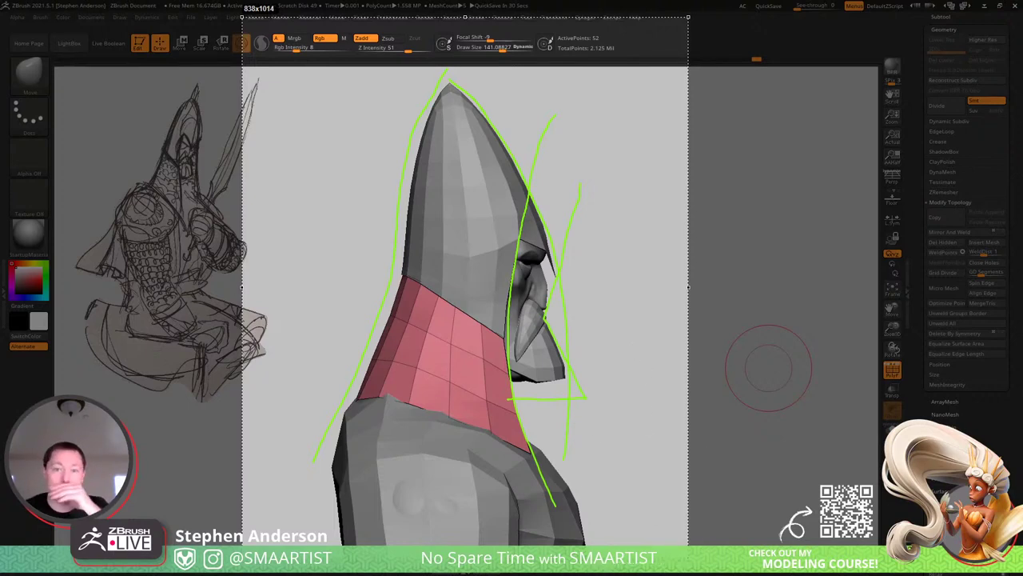
key("Escape")
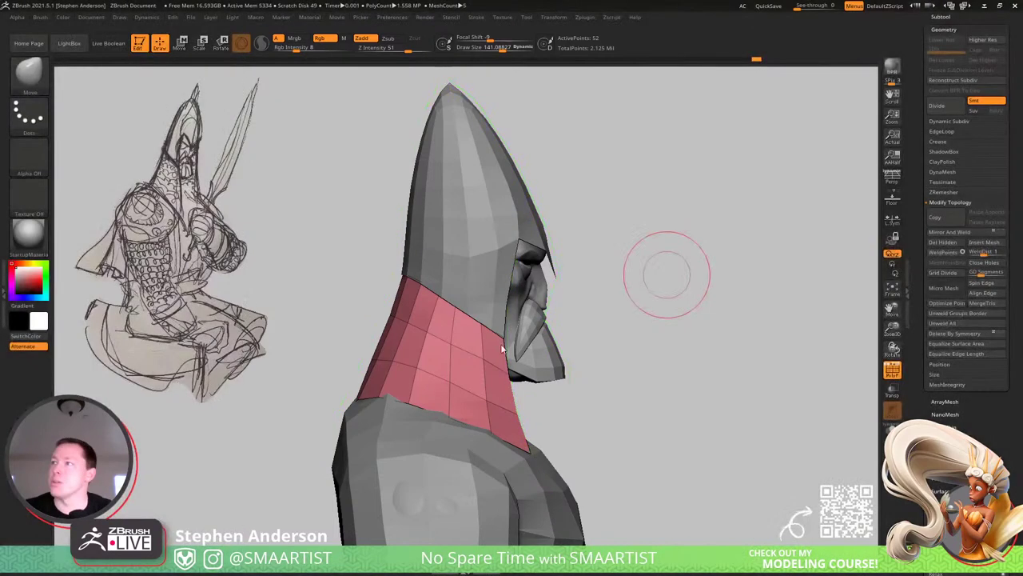
Turn off the polyframe and reshape the back of the helmet skirt with the Move brush at draw sizes of about 407 and 323.
left_click_drag(703, 393, 666, 394)
key("shift+f")
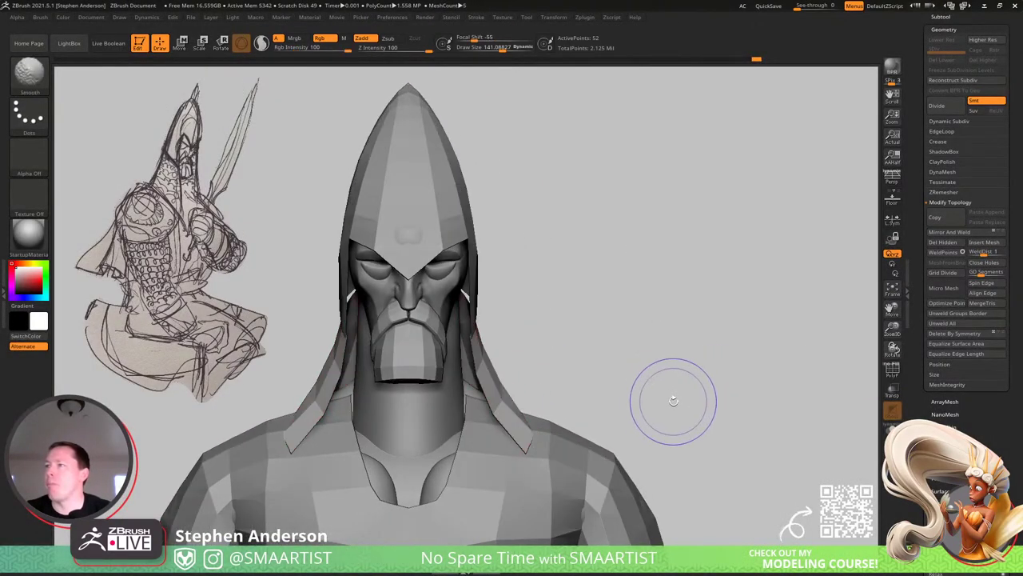
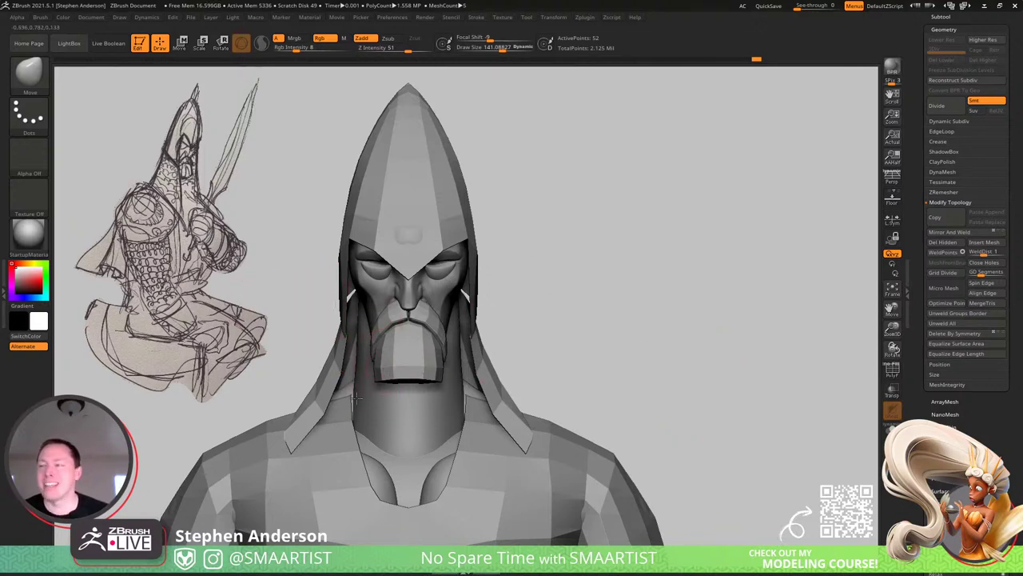
mouse_move(296, 401)
left_mouse_down("alt")
mouse_move(496, 369)
mouse_move(520, 393)
mouse_move(525, 385)
mouse_move(522, 485)
mouse_move(514, 456)
left_mouse_up("alt")
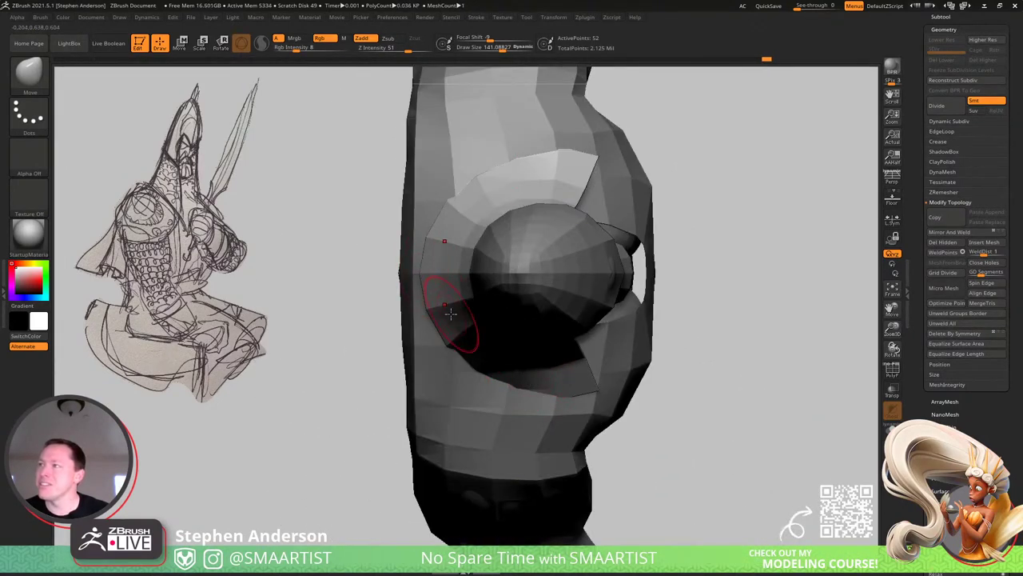
left_click_drag(438, 290, 491, 258)
key("s")
left_click_drag(413, 249, 430, 251)
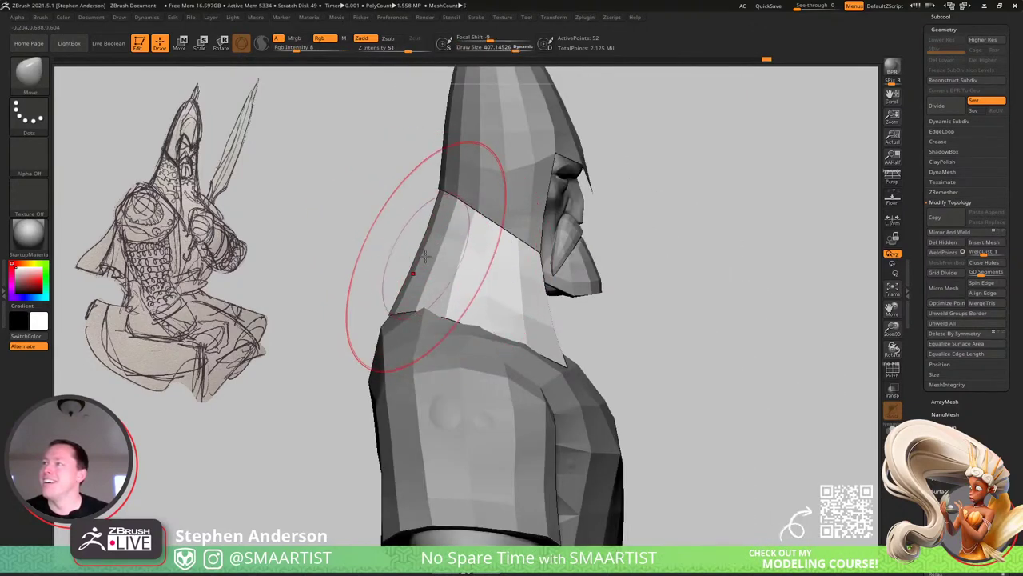
key("s")
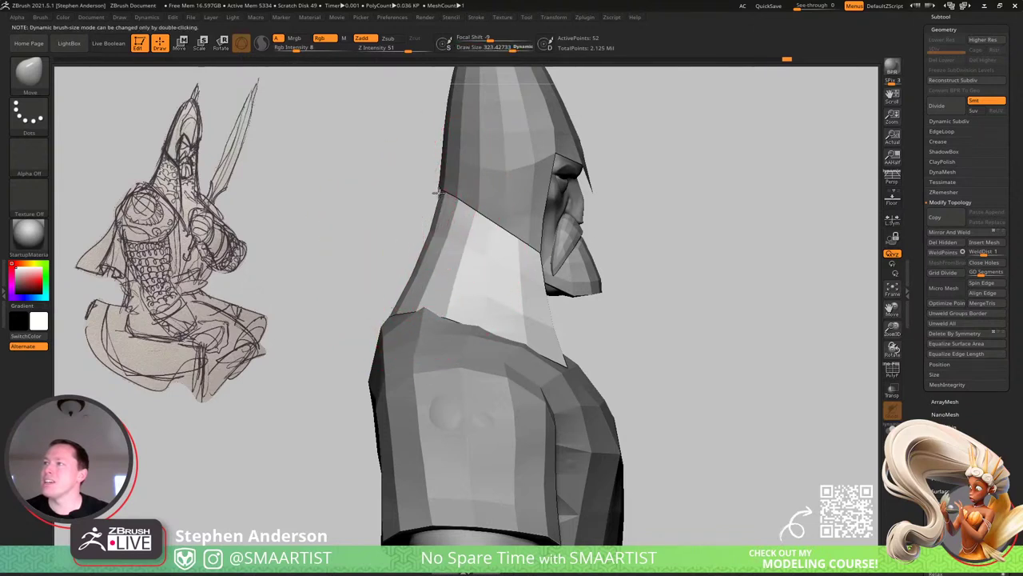
left_click_drag(441, 192, 439, 199)
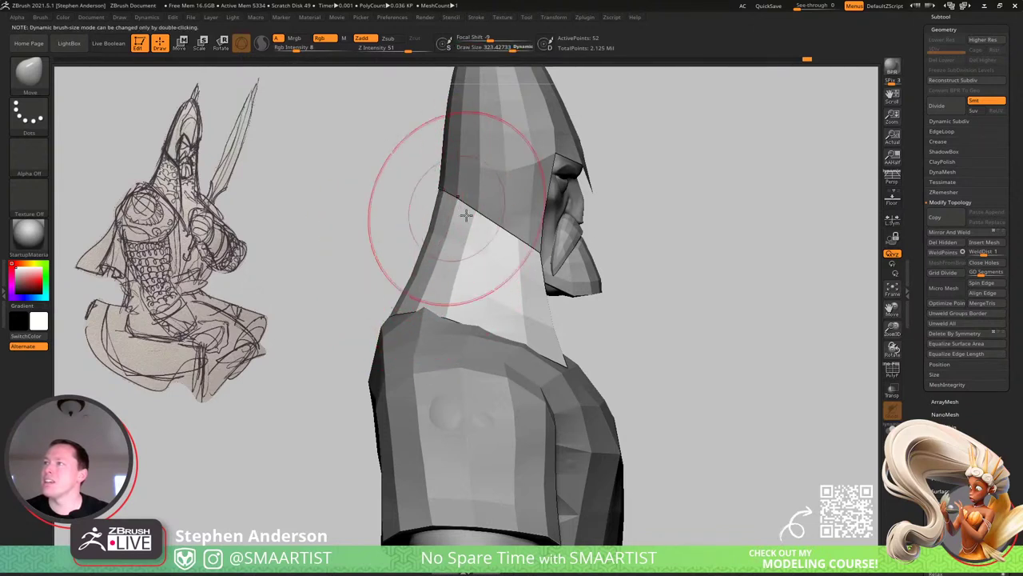
right_click_drag(480, 299, 452, 267, "ctrl")
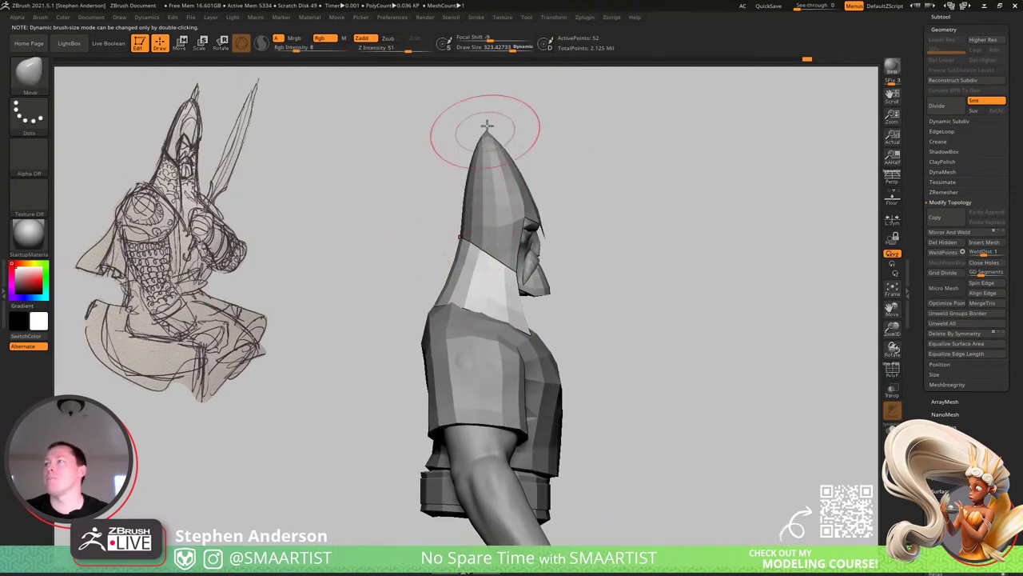
Select the BodyTunic subtool and adjust its chest with the Move brush at a draw size of about 163.
left_click_drag(736, 336, 694, 336)
right_click_drag(736, 337, 698, 297, "alt")
mouse_move(489, 388)
right_mouse_down("ctrl")
mouse_move(511, 411)
mouse_move(537, 366)
mouse_move(573, 361)
mouse_move(538, 328)
right_mouse_up("ctrl")
left_click(530, 343, "alt")
key("s")
left_click_drag(535, 329, 533, 329)
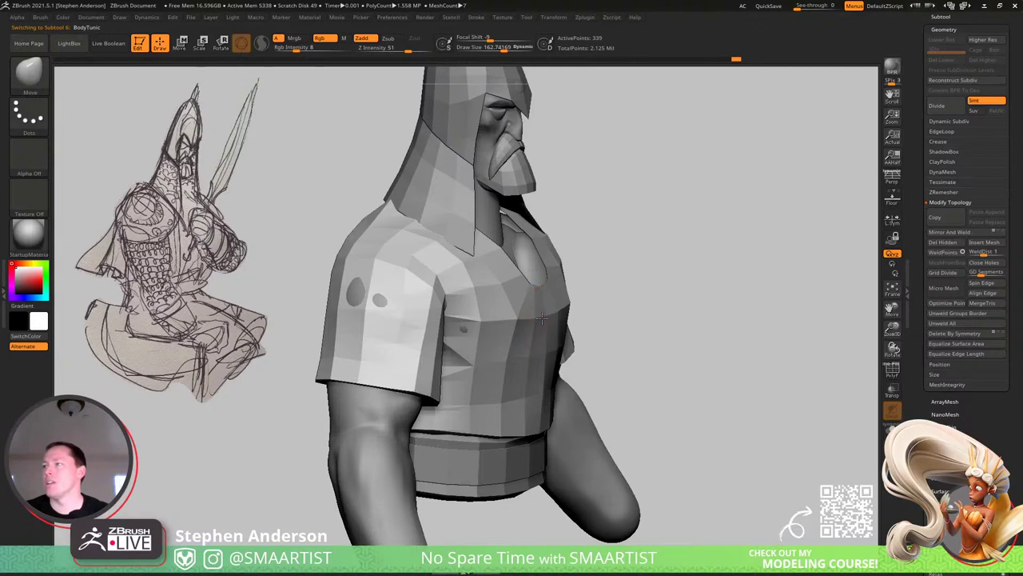
mouse_move(534, 297)
right_mouse_down()
mouse_move(524, 389)
mouse_move(559, 395)
mouse_move(611, 326)
mouse_move(583, 345)
right_mouse_up()
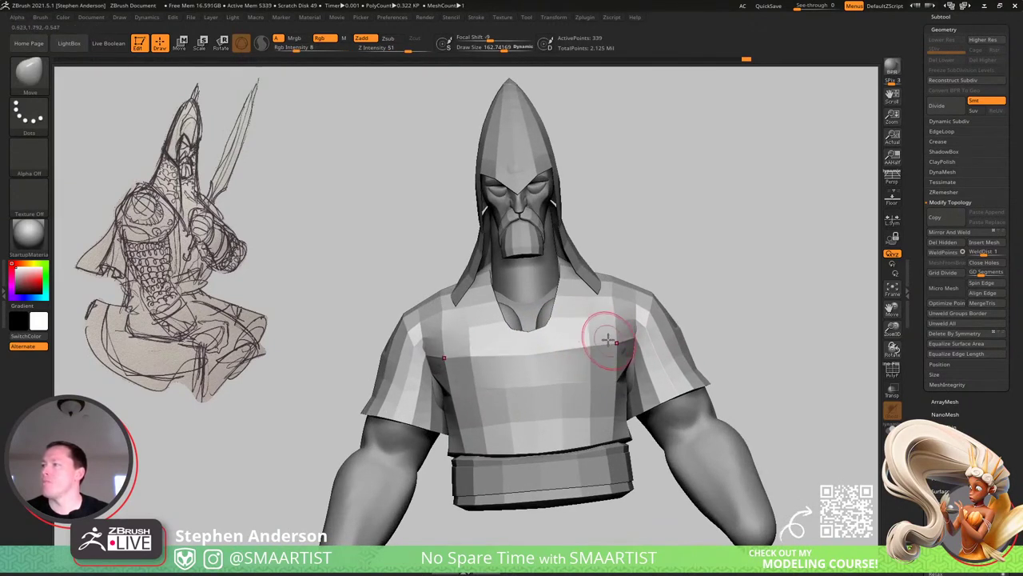
Turn on the polyframe, hide the tunic's shoulder loop next to the sleeve seam, and mask the rest of the tunic.
right_click_drag(631, 304, 657, 343)
key("shift+f")
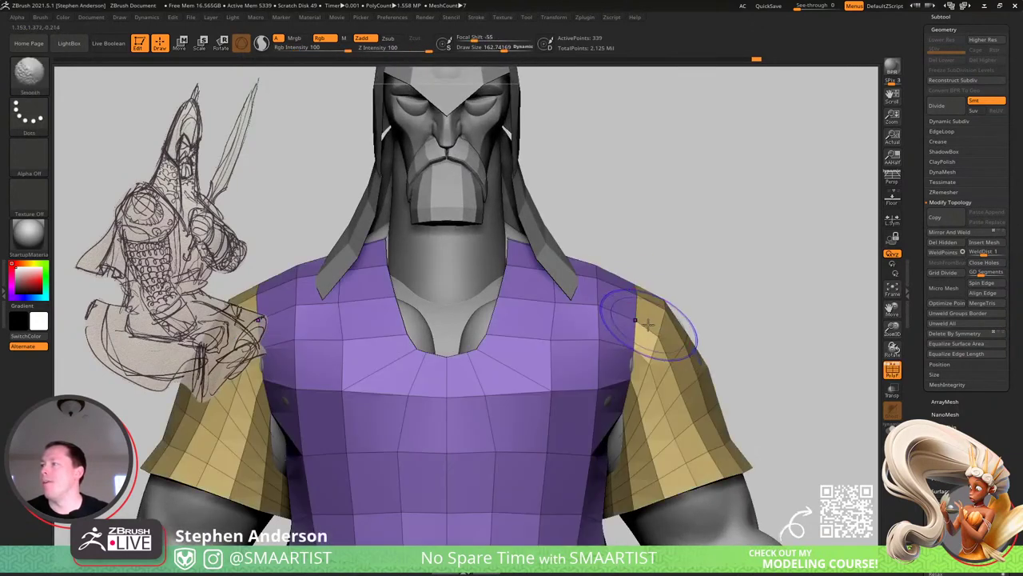
left_click(624, 290, "ctrl+shift")
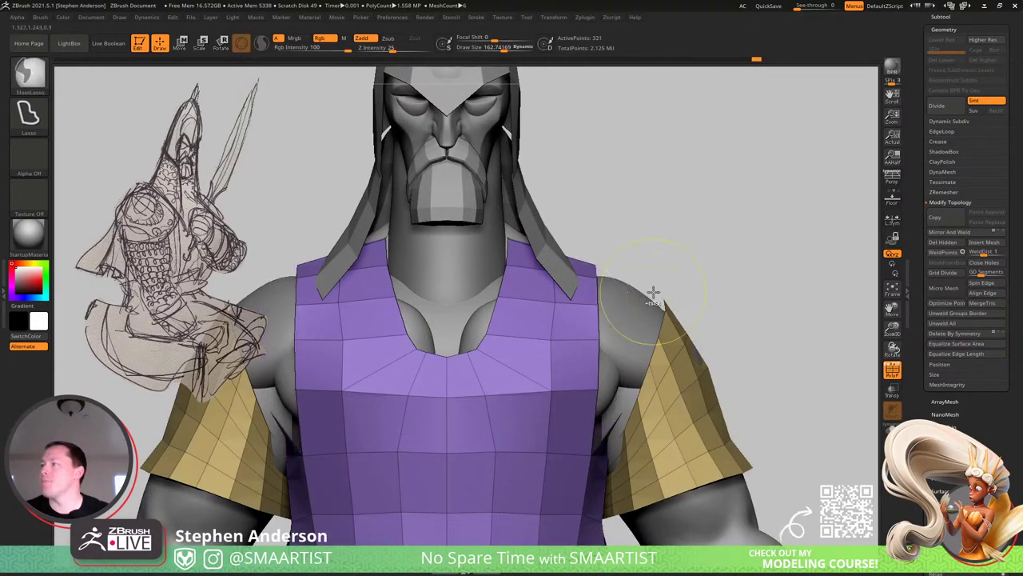
key("ctrl+a")
Reshape the unmasked shoulder loop with the Move brush, reducing the draw size from about 438 to 223, and clear the mask.
key("s")
mouse_move(634, 288)
left_mouse_down()
mouse_move(648, 290)
mouse_move(638, 278)
mouse_move(464, 283)
mouse_move(613, 281)
left_mouse_up()
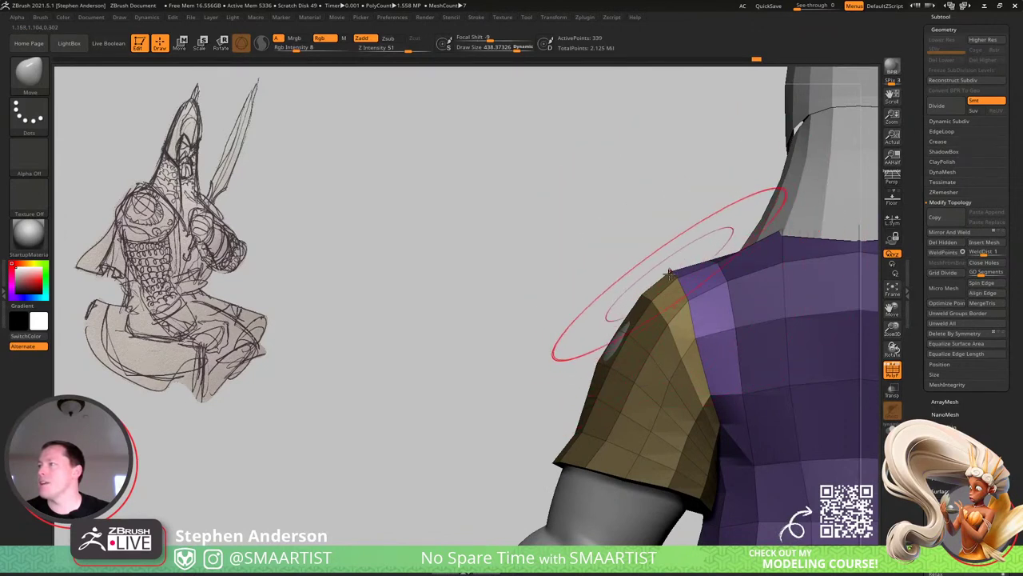
key("bracketleft")
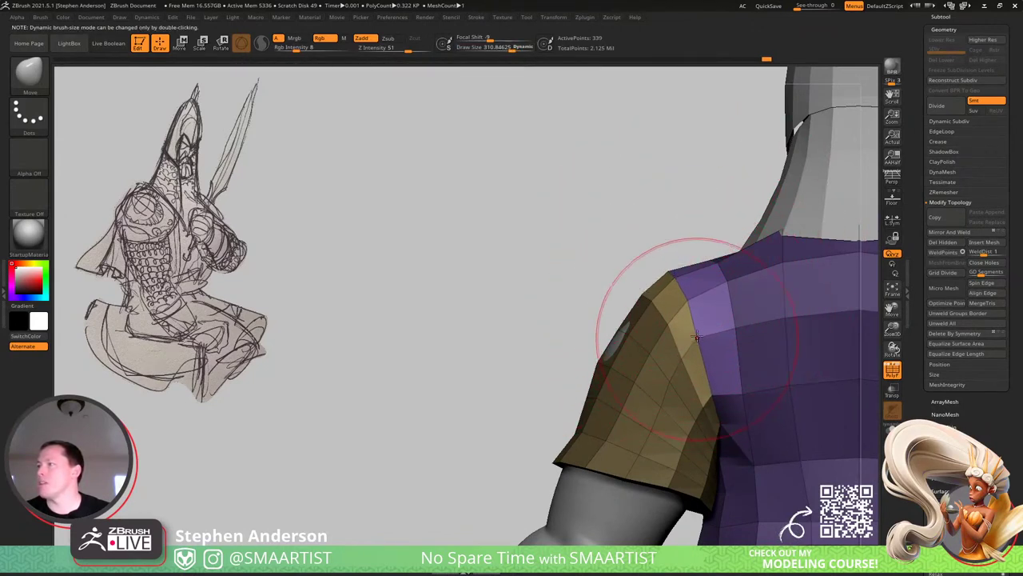
key("bracketleft")
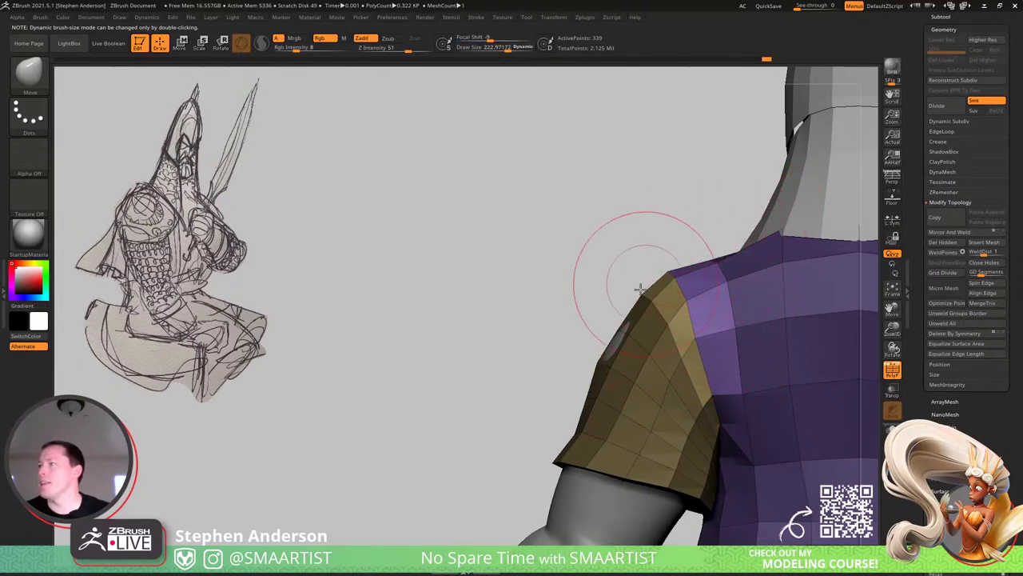
key("ctrl")
left_click(573, 274, "ctrl")
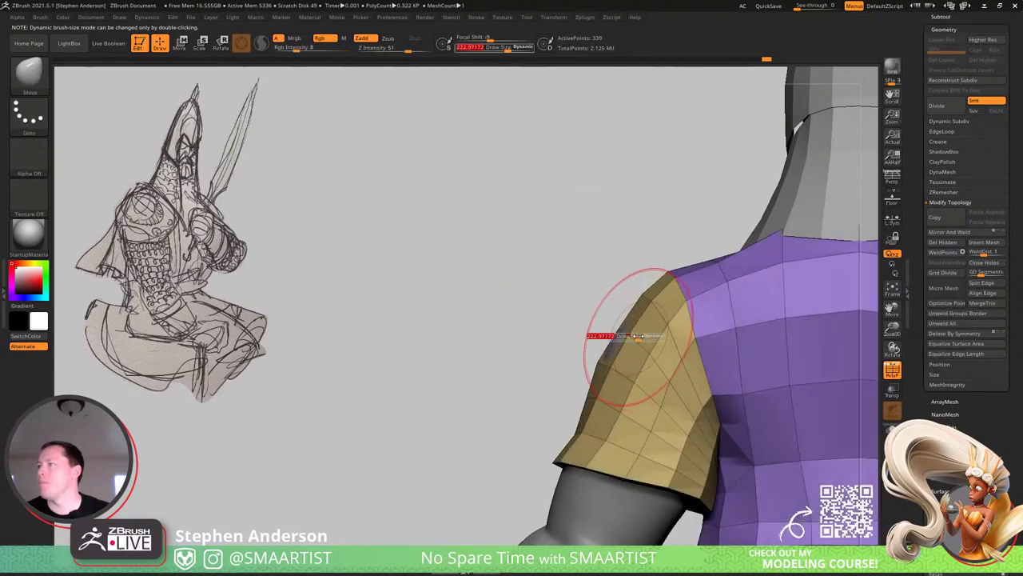
Turn off the polyframe and refine the tunic's shoulder and sleeve outline with the Move brush at draw sizes of about 187 and 163.
mouse_move(651, 278)
left_mouse_down("ctrl")
mouse_move(617, 325)
mouse_move(726, 321)
left_mouse_up("ctrl")
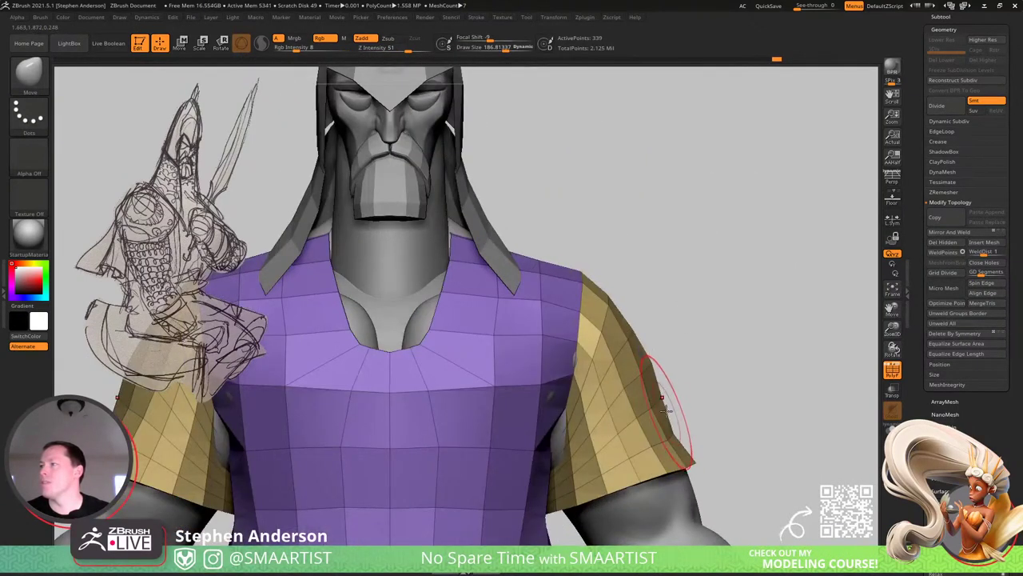
key("shift+f")
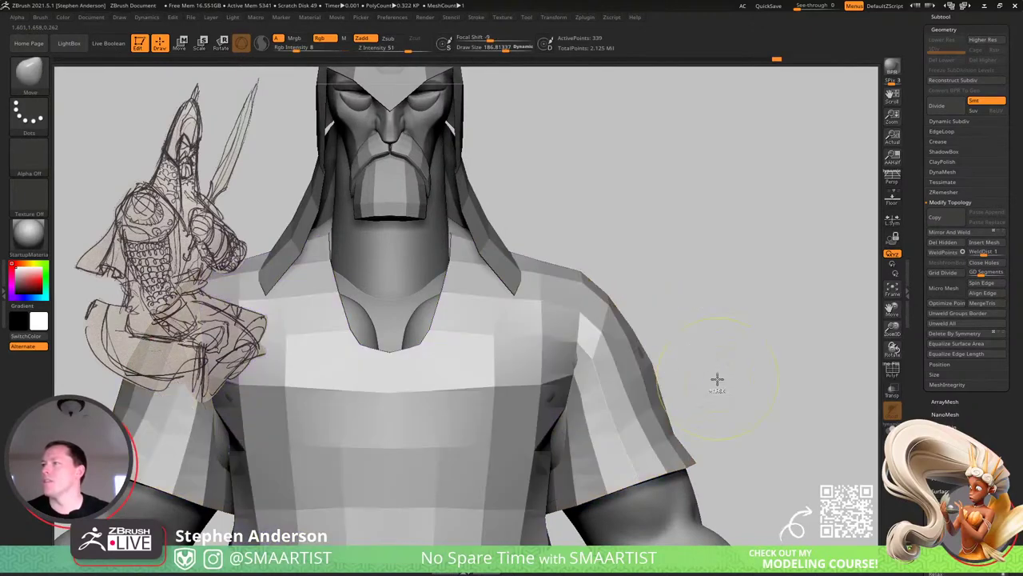
right_click_drag(717, 381, 796, 292, "ctrl")
mouse_move(796, 291)
left_mouse_down()
mouse_move(797, 281)
mouse_move(708, 292)
mouse_move(774, 297)
mouse_move(770, 280)
mouse_move(757, 283)
left_mouse_up()
right_click_drag(677, 302, 666, 290, "ctrl")
key("s")
left_click_drag(611, 249, 636, 267)
key("s")
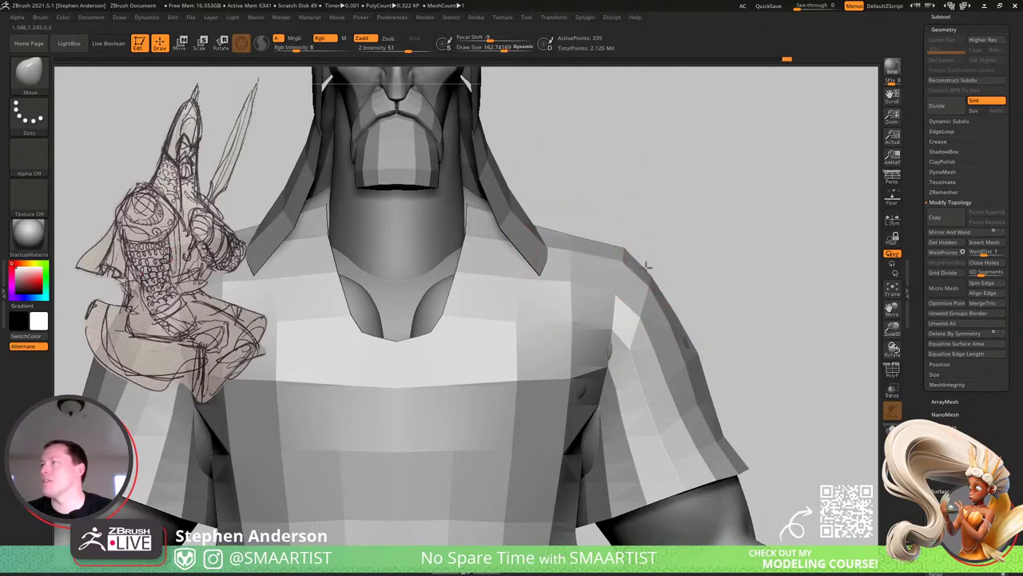
mouse_move(646, 267)
right_mouse_down()
mouse_move(573, 269)
mouse_move(616, 257)
right_mouse_up()
left_click_drag(676, 254, 668, 256)
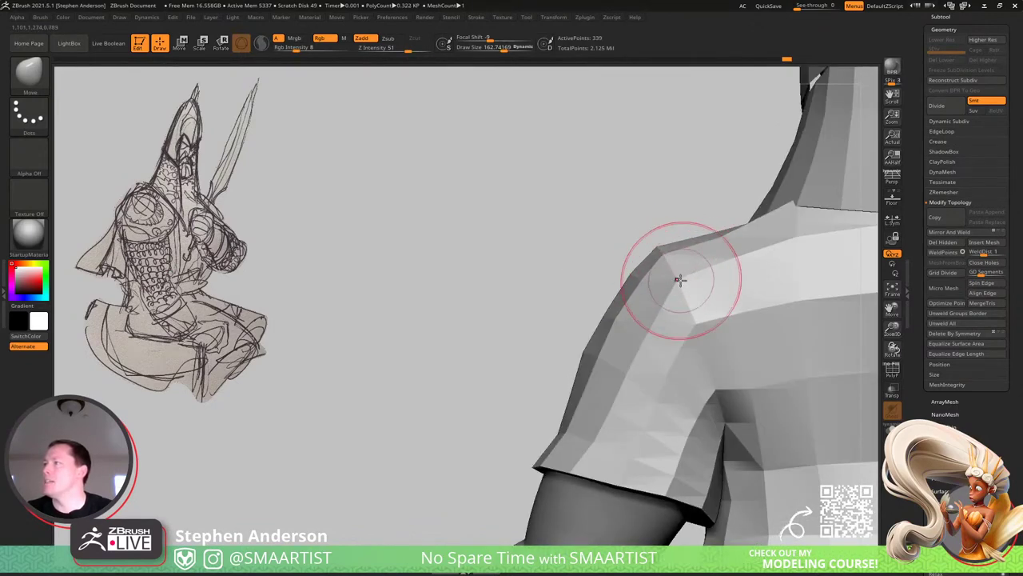
Reshape the top of the tunic's shoulder in side view with the Move brush at draw sizes of about 264 and 187.
right_click_drag(680, 280, 787, 290)
right_click_drag(787, 289, 647, 280, "ctrl")
mouse_move(648, 279)
right_mouse_down()
mouse_move(680, 283)
mouse_move(633, 286)
mouse_move(711, 347)
mouse_move(726, 376)
right_mouse_up()
key("s")
left_click_drag(683, 293, 689, 295)
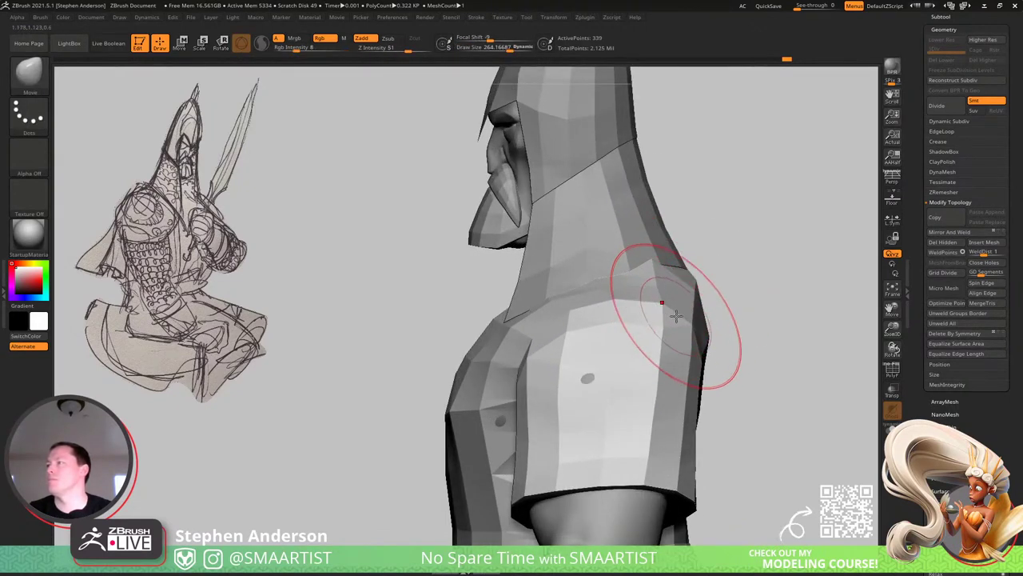
key("s")
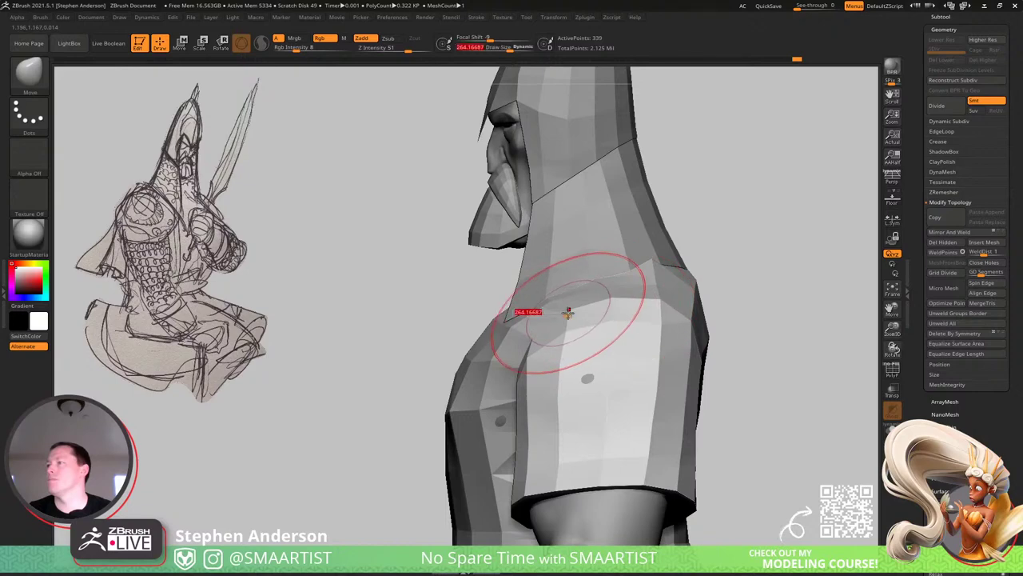
left_click_drag(570, 312, 566, 314)
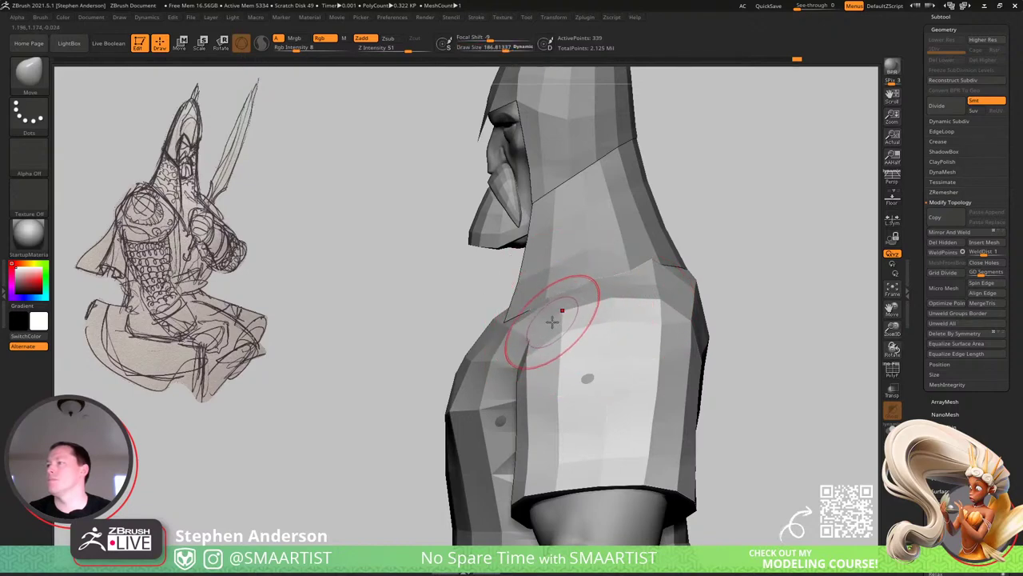
right_click_drag(528, 340, 657, 307)
right_click_drag(618, 367, 657, 389, "ctrl")
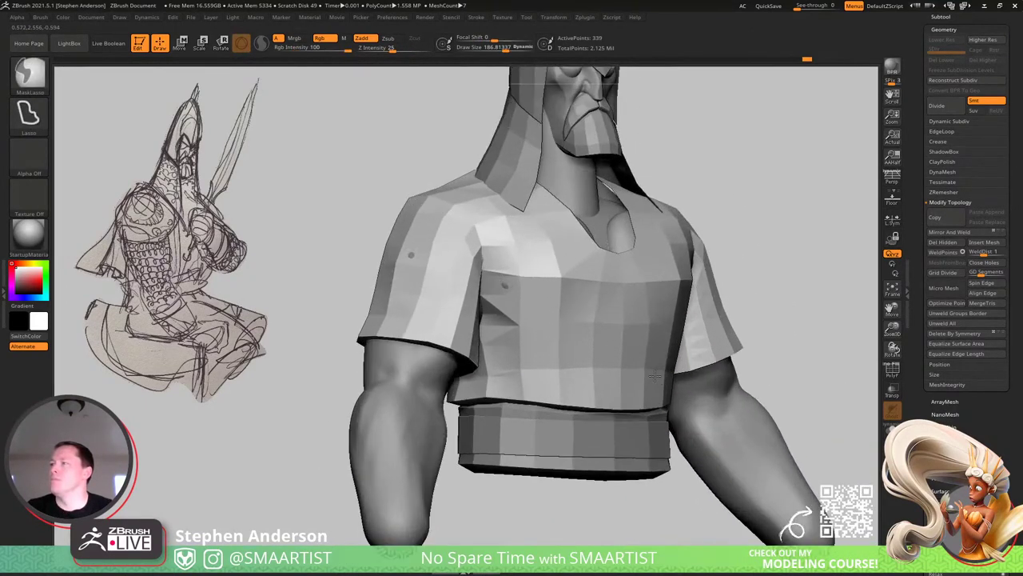
right_click_drag(548, 337, 585, 329)
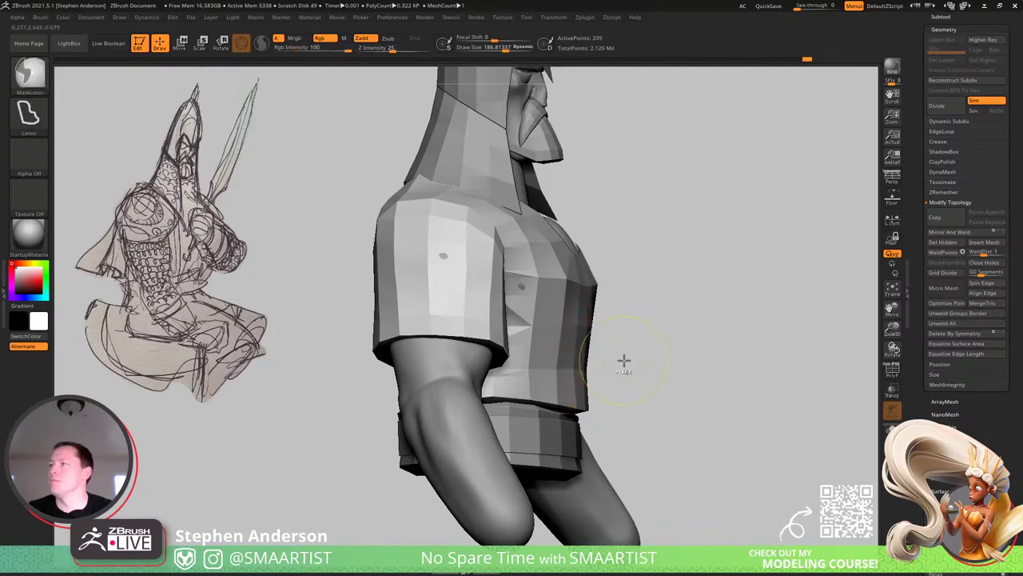
right_click_drag(622, 359, 674, 337, "ctrl")
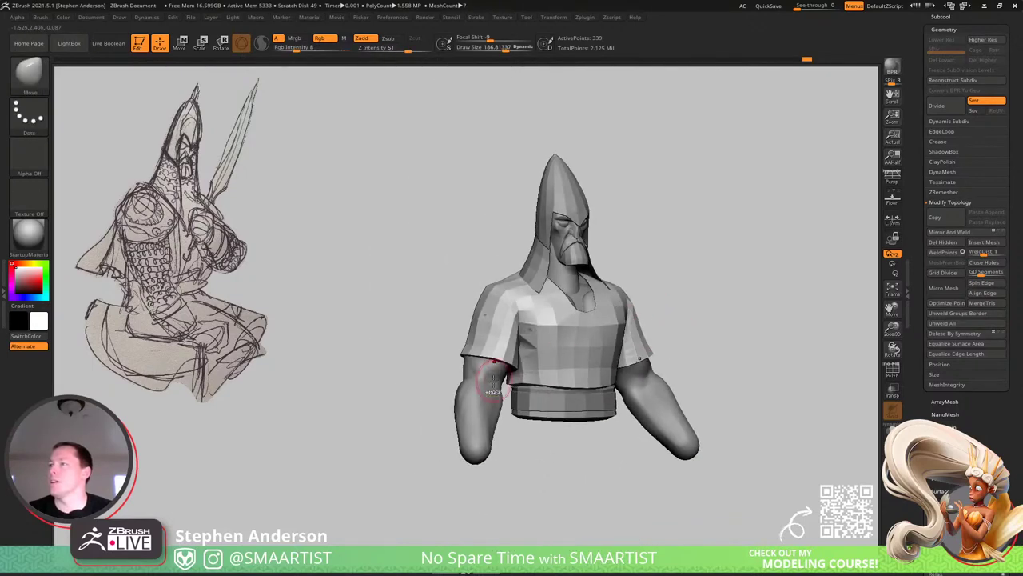
Select the Body subtool and build up the upper arm just below the sleeve with the ClayBuildup brush.
mouse_move(494, 377)
right_mouse_down("ctrl")
mouse_move(469, 402)
mouse_move(485, 421)
mouse_move(405, 365)
mouse_move(440, 394)
right_mouse_up("ctrl")
left_click(469, 404, "alt")
key("b")
key("c")
key("b")
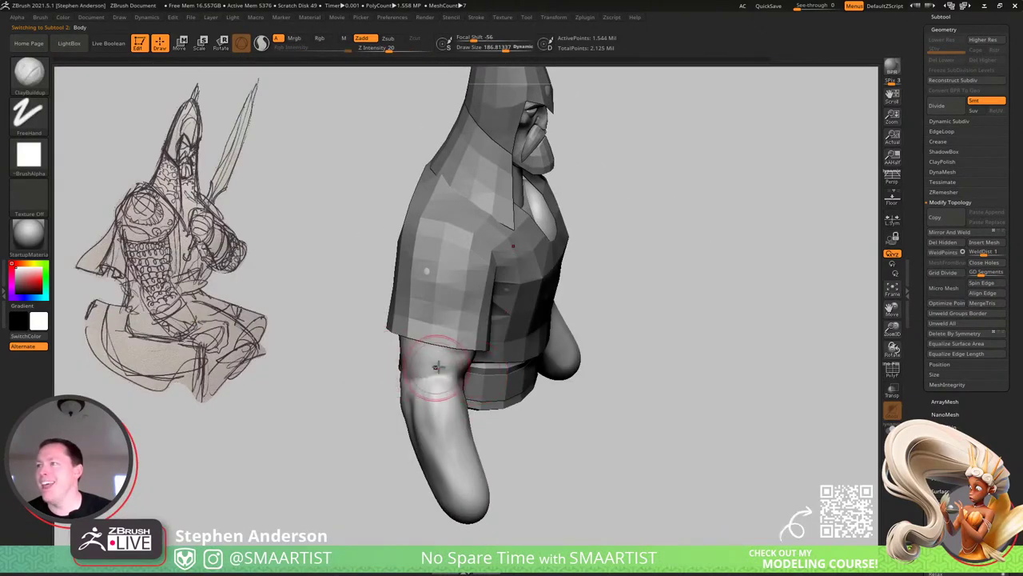
left_click_drag(438, 367, 440, 374)
Smooth the body's arm below the sleeve from the side, front and back.
key("shift")
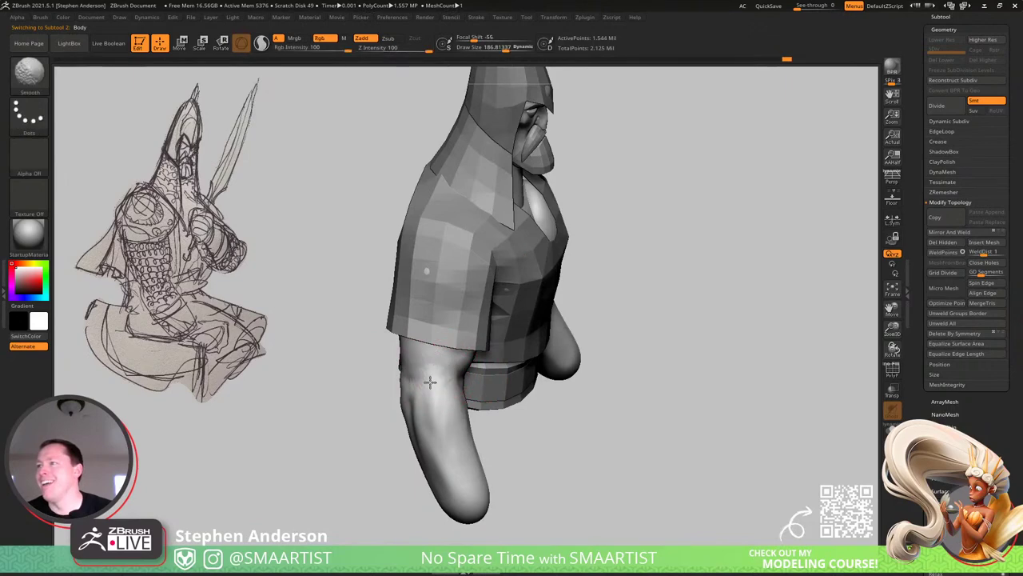
mouse_move(439, 366)
right_mouse_down()
mouse_move(425, 372)
mouse_move(426, 426)
right_mouse_up()
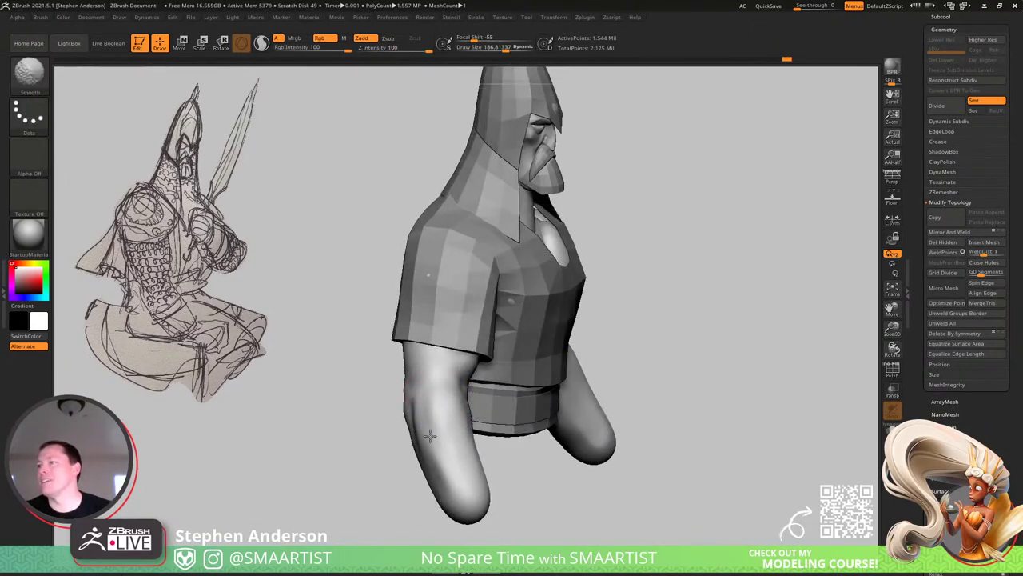
mouse_move(467, 407)
right_mouse_down()
mouse_move(421, 370)
mouse_move(453, 407)
right_mouse_up()
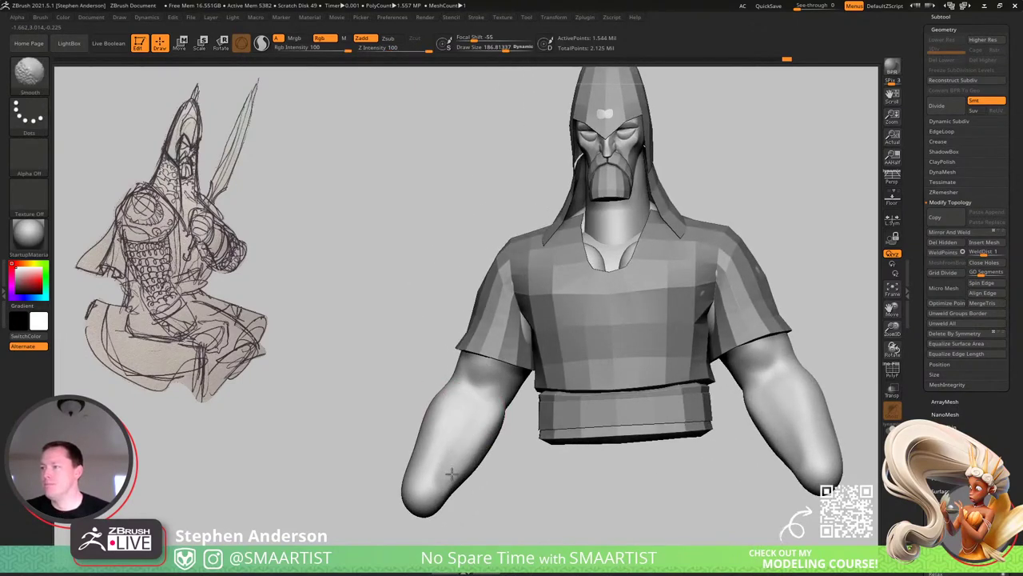
left_click_drag(467, 387, 461, 413, "shift")
right_click_drag(443, 420, 560, 400)
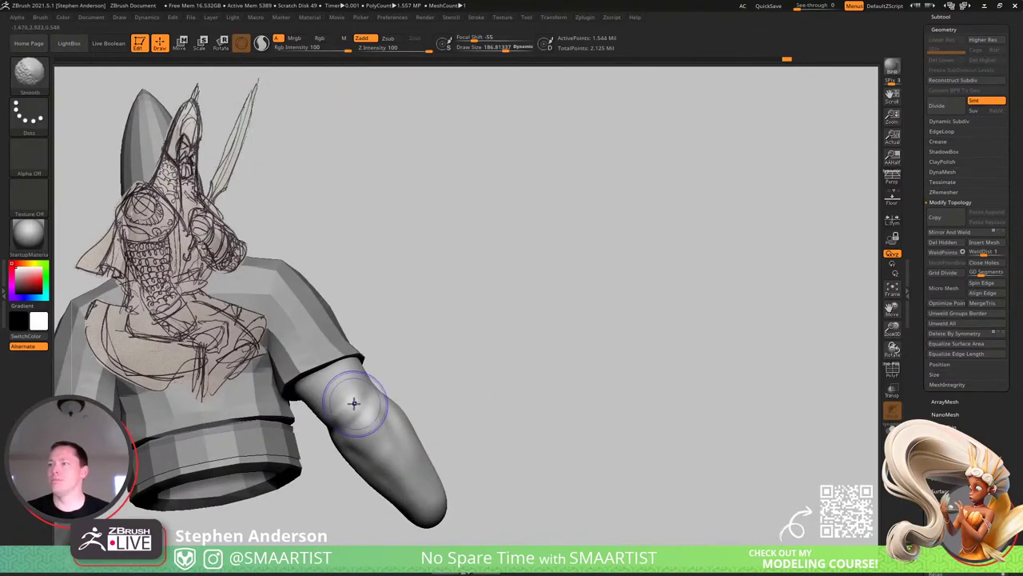
mouse_move(338, 392)
right_mouse_down()
mouse_move(544, 400)
mouse_move(558, 377)
mouse_move(678, 349)
mouse_move(540, 339)
mouse_move(570, 386)
mouse_move(555, 347)
right_mouse_up()
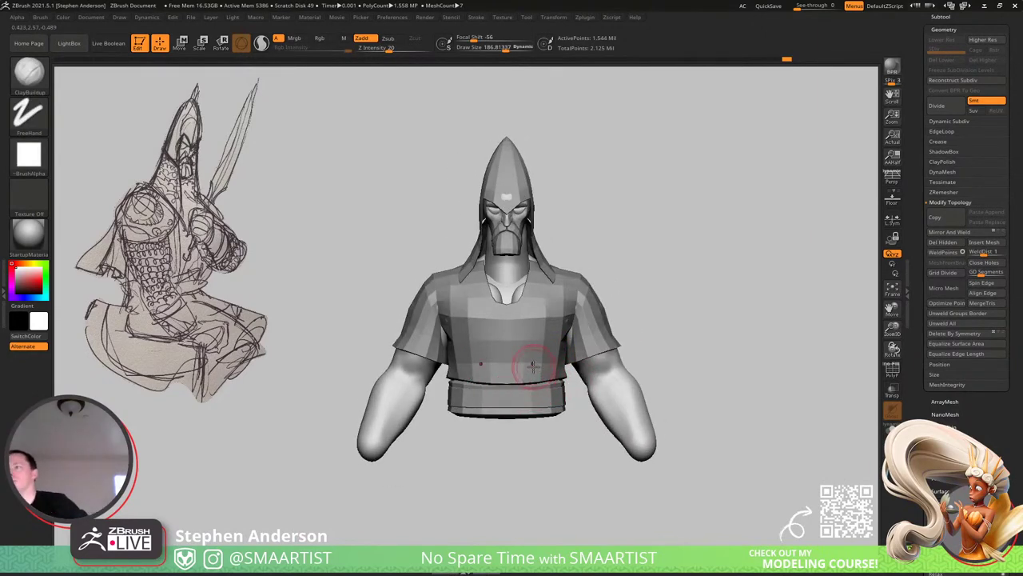
Select the BodyTunic subtool, turn on the polyframe, and adjust the armpit seam with the Move brush at a draw size of about 187.
right_click_drag(532, 365, 584, 376)
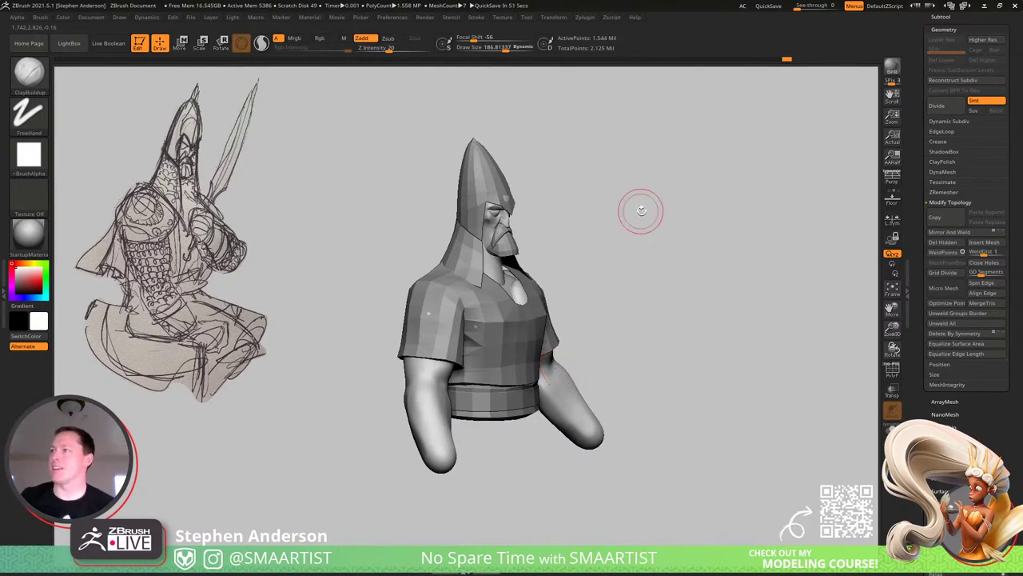
right_click_drag(541, 312, 491, 304)
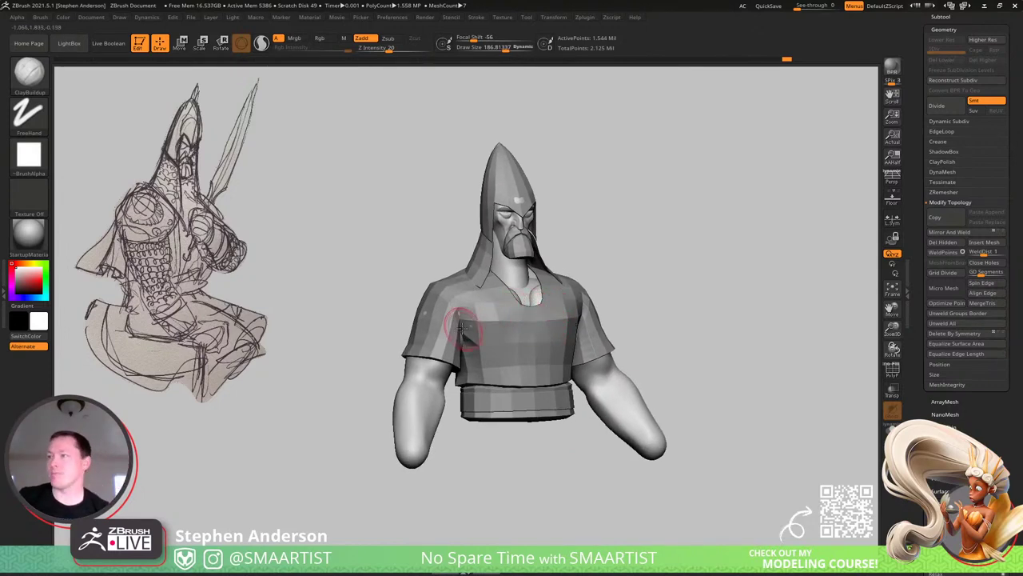
mouse_move(462, 328)
right_mouse_down()
mouse_move(426, 325)
mouse_move(452, 327)
mouse_move(563, 424)
mouse_move(507, 320)
mouse_move(505, 357)
mouse_move(483, 360)
mouse_move(473, 342)
right_mouse_up()
left_click(518, 302, "alt")
key("shift+f")
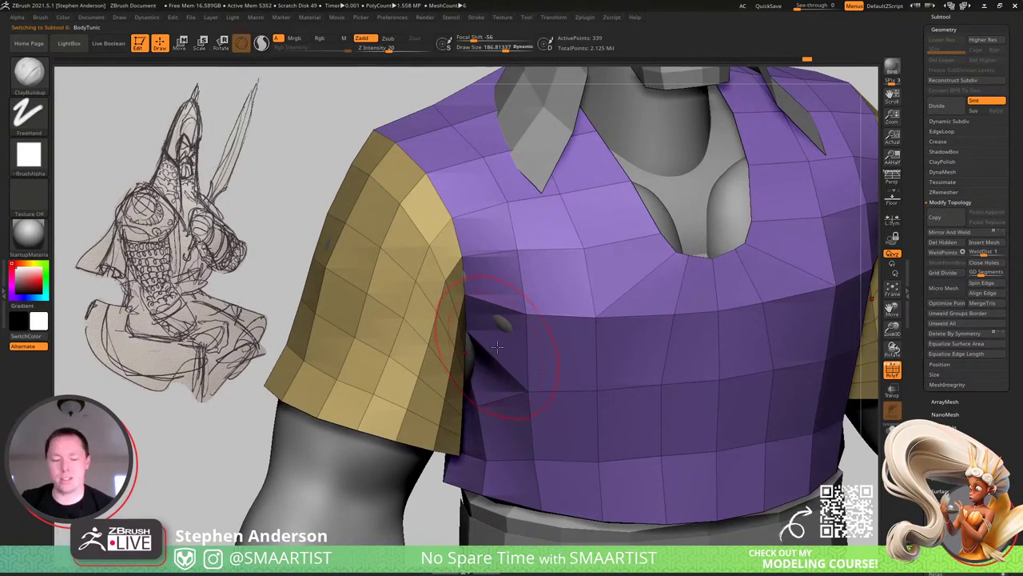
key("b")
key("m")
key("v")
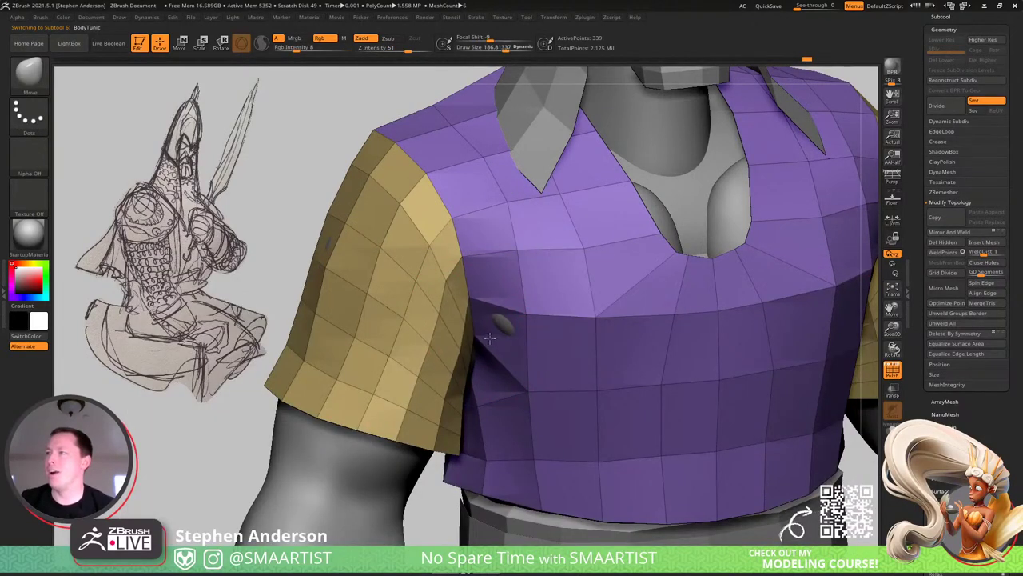
left_click_drag(472, 339, 481, 314)
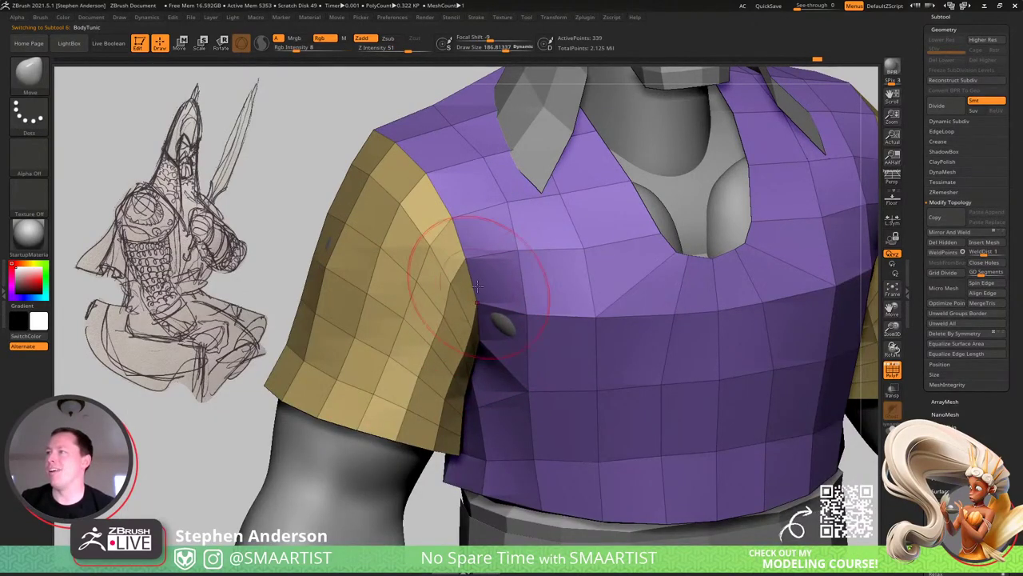
left_click_drag(454, 281, 468, 283)
Even out the polygons on the front of the tunic's sleeve with the Move brush, using draw sizes of about 134, 80 and 141.
right_click_drag(476, 318, 461, 302)
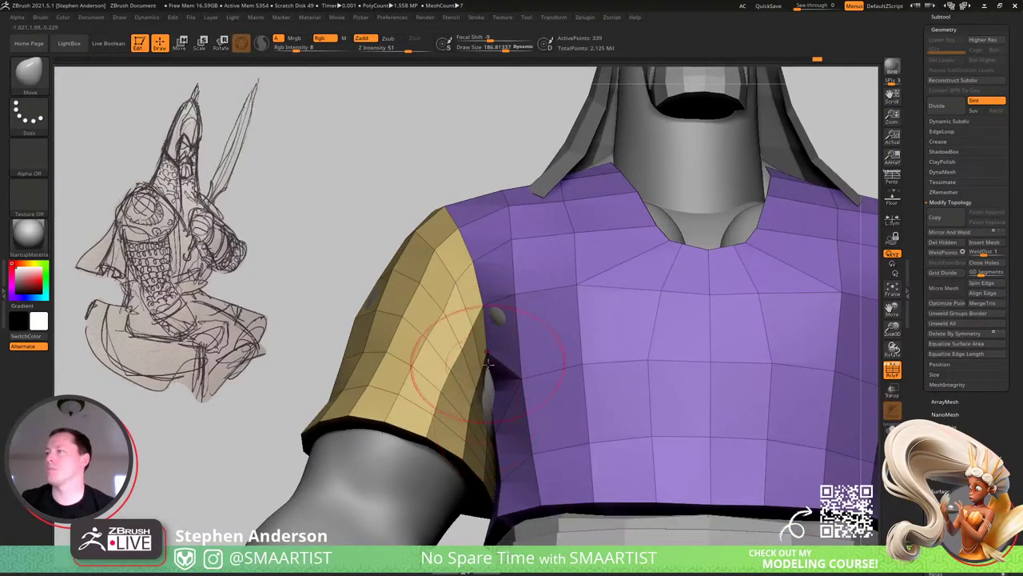
right_click_drag(488, 362, 457, 354)
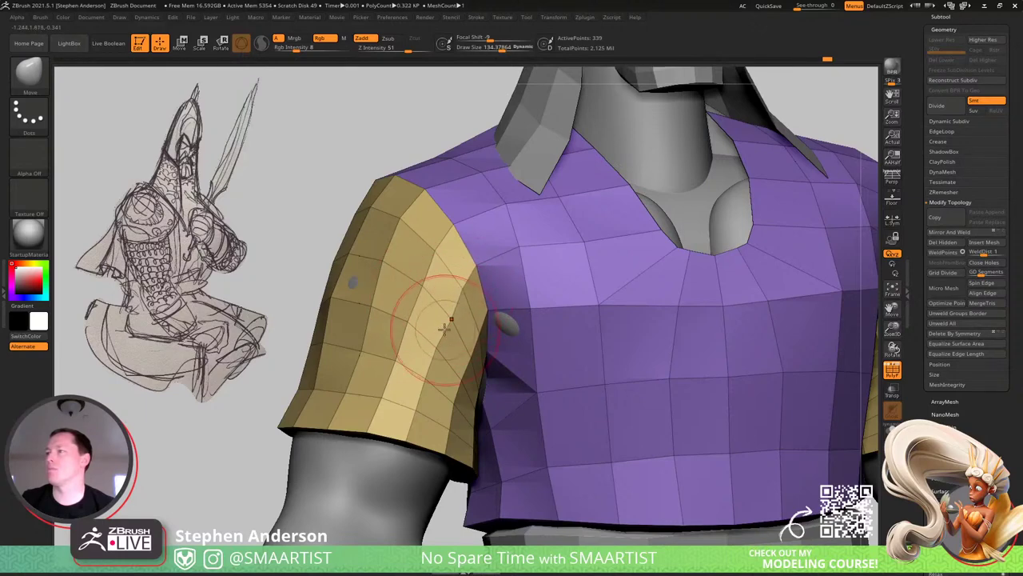
key("s")
left_click_drag(453, 314, 447, 313)
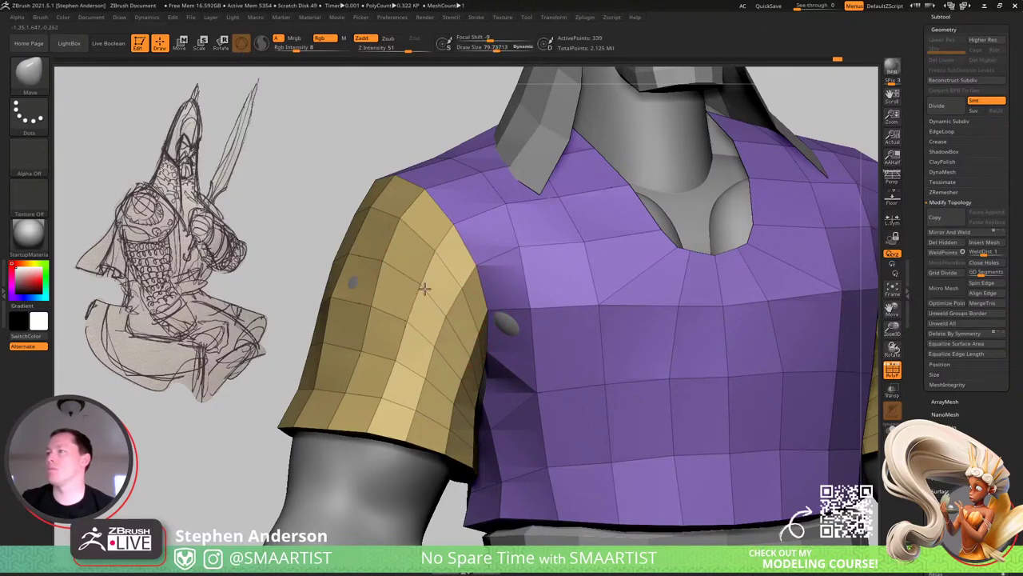
right_click_drag(434, 321, 417, 337)
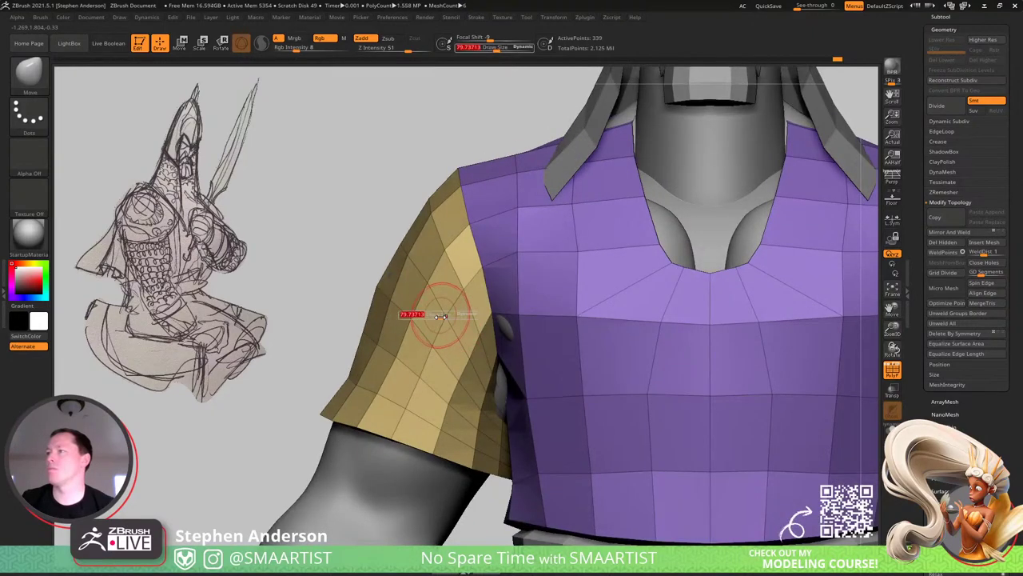
left_click_drag(440, 317, 446, 318)
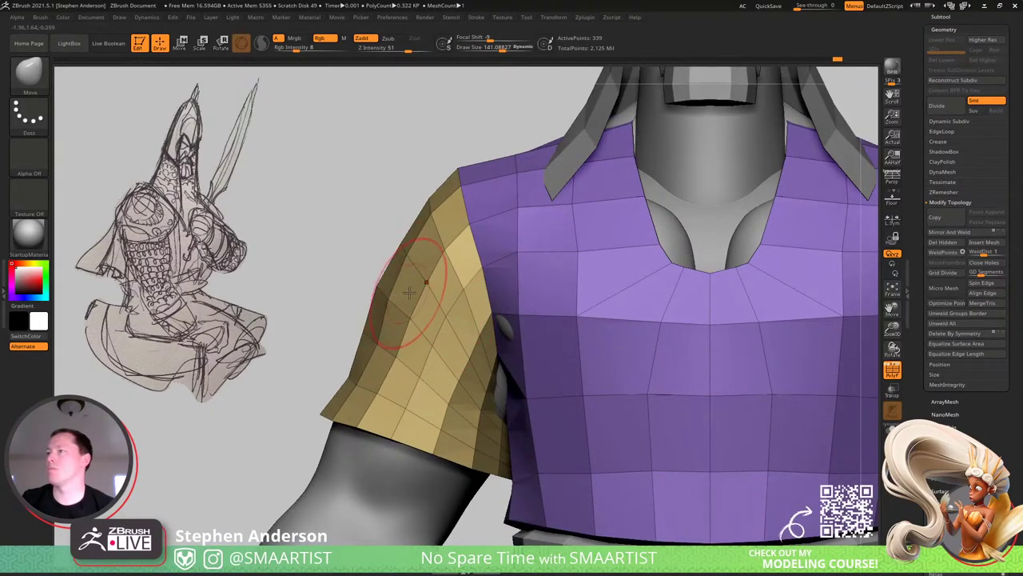
Adjust the tunic's upper chest beside the neckline with the Move brush at a draw size of about 141, and turn off the polyframe.
mouse_move(409, 293)
right_mouse_down()
mouse_move(481, 290)
mouse_move(414, 291)
mouse_move(486, 276)
mouse_move(468, 308)
mouse_move(503, 289)
right_mouse_up()
scroll(504, 292, "up", 5)
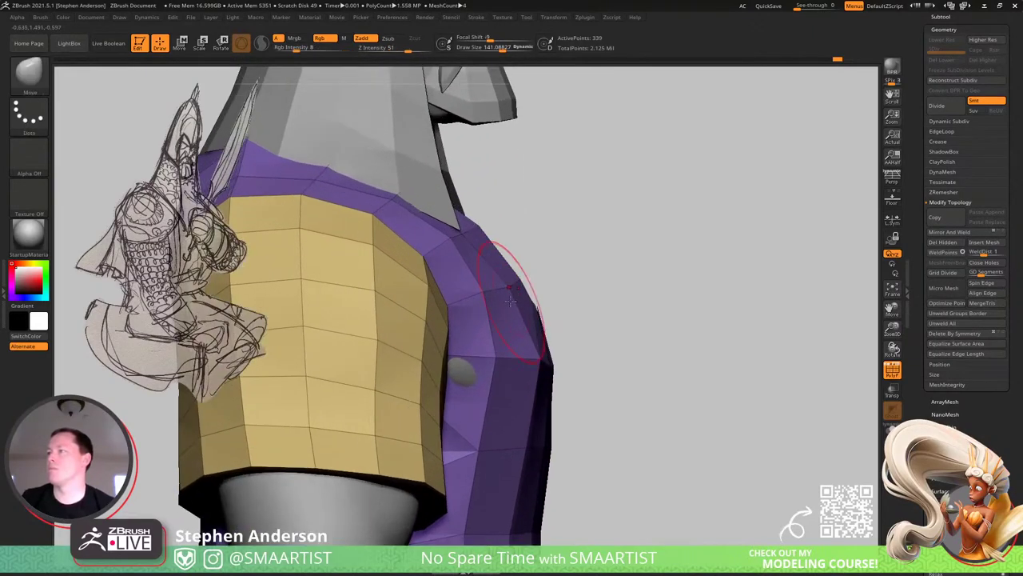
right_click_drag(509, 288, 472, 246)
left_click_drag(496, 231, 491, 238)
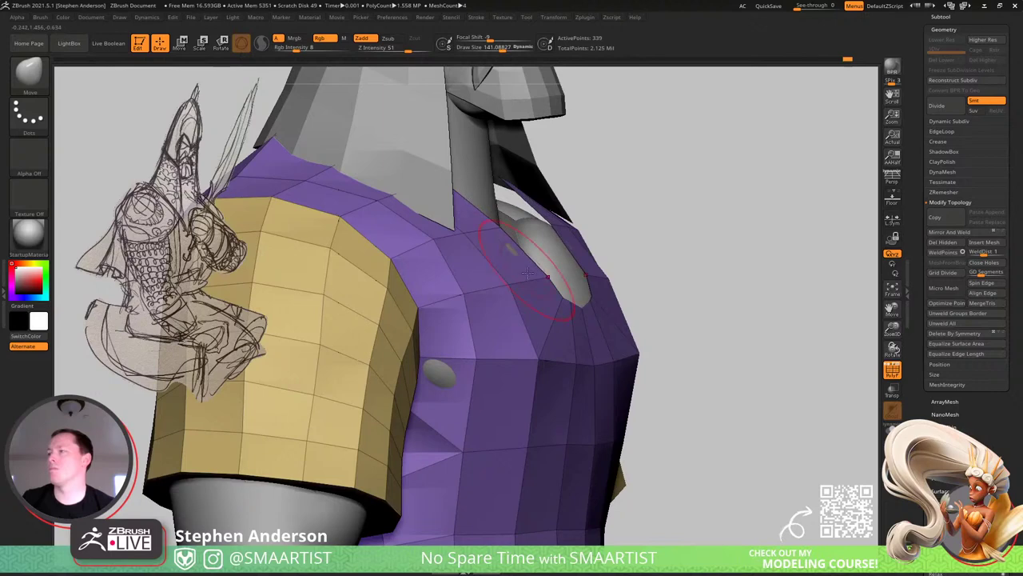
right_click_drag(528, 272, 590, 276, "ctrl")
key("shift+f")
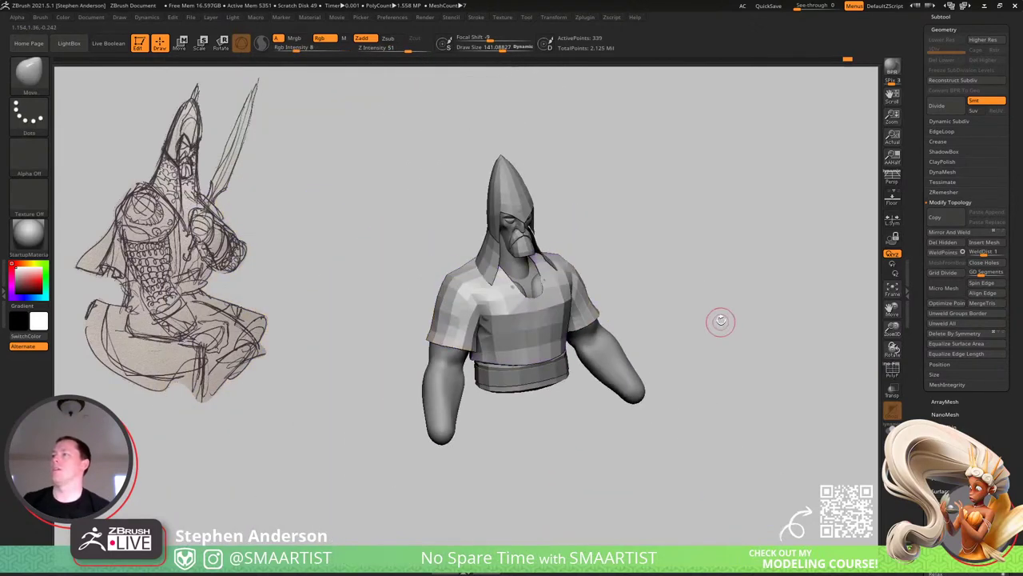
Select the Belt subtool, check its topology with the polyframe, and choose the IMM Clothing HardW insert brush.
right_click_drag(720, 321, 570, 409)
scroll(596, 411, "up", 5)
scroll(567, 404, "down", 3)
left_click(575, 400, "alt")
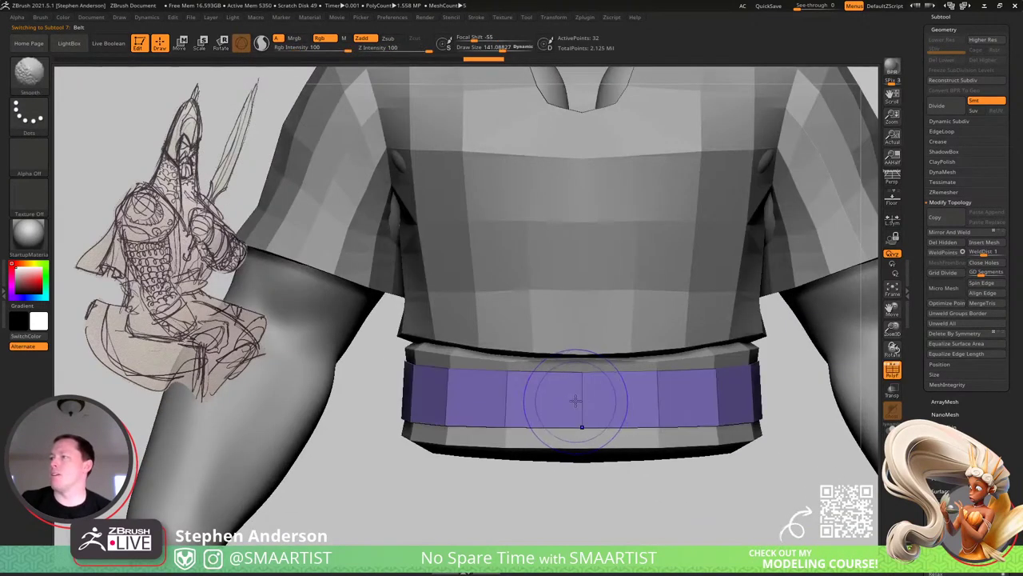
key("shift+f")
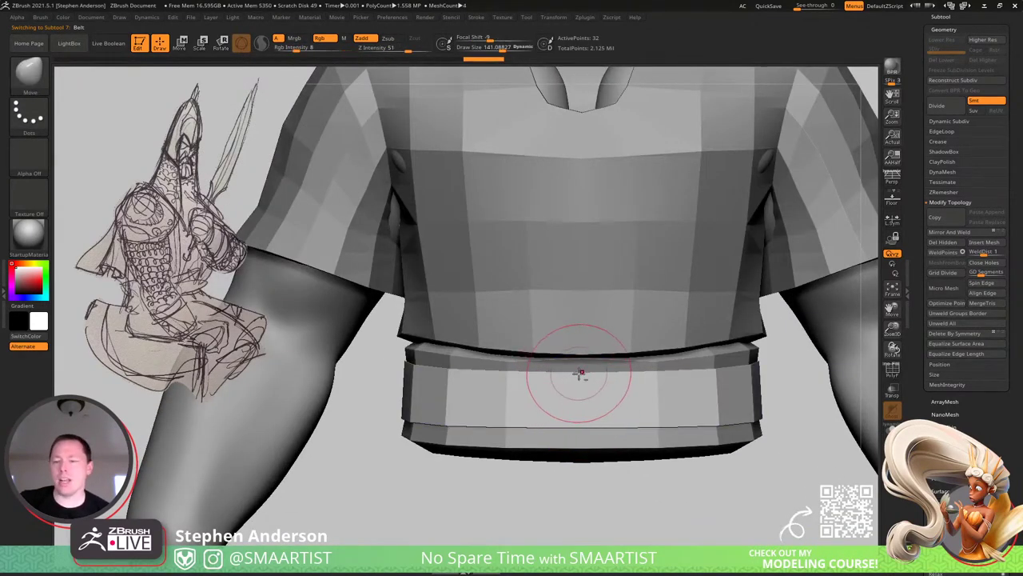
right_click_drag(579, 373, 496, 415, "alt")
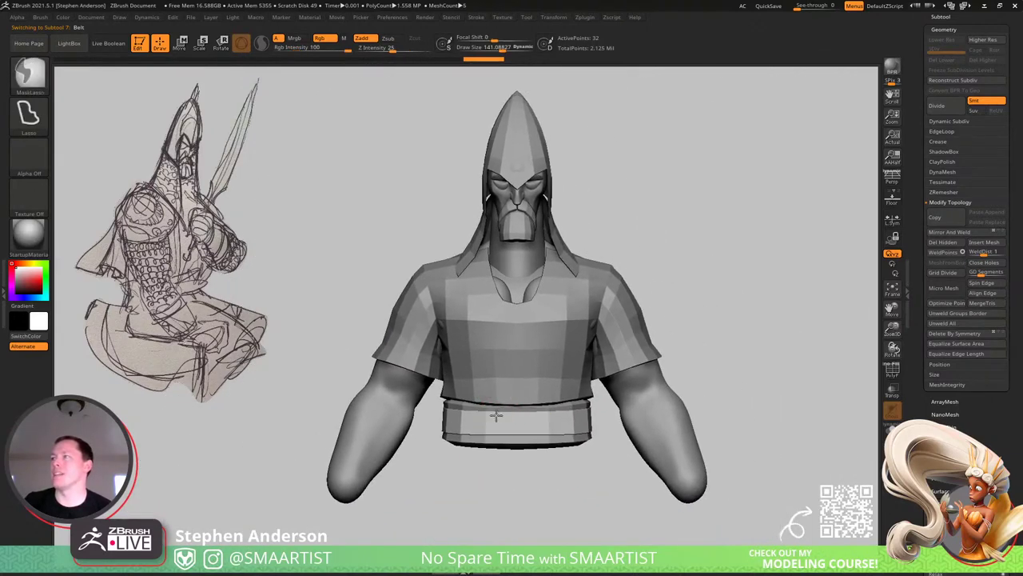
scroll(496, 415, "up", 5)
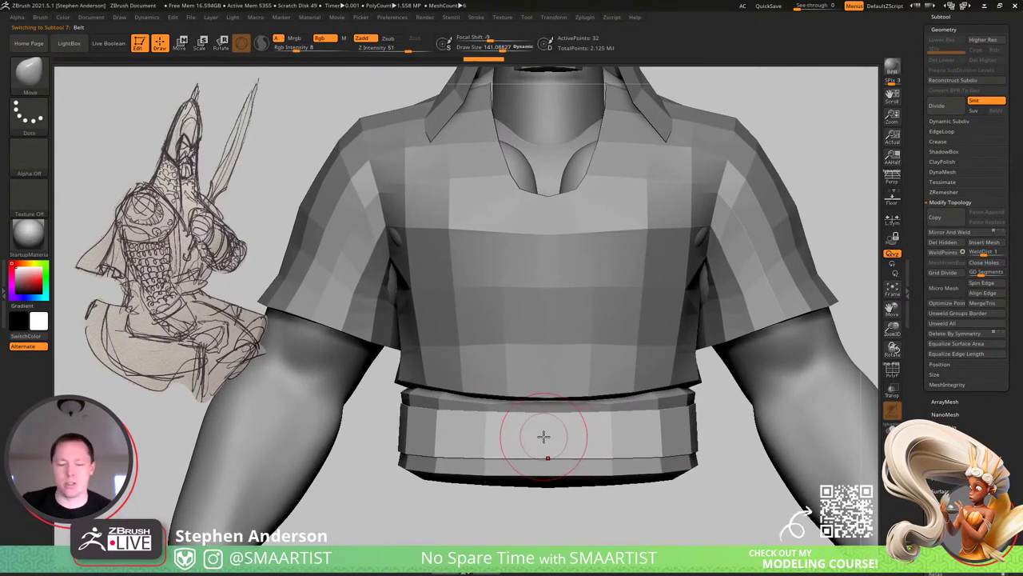
key("b")
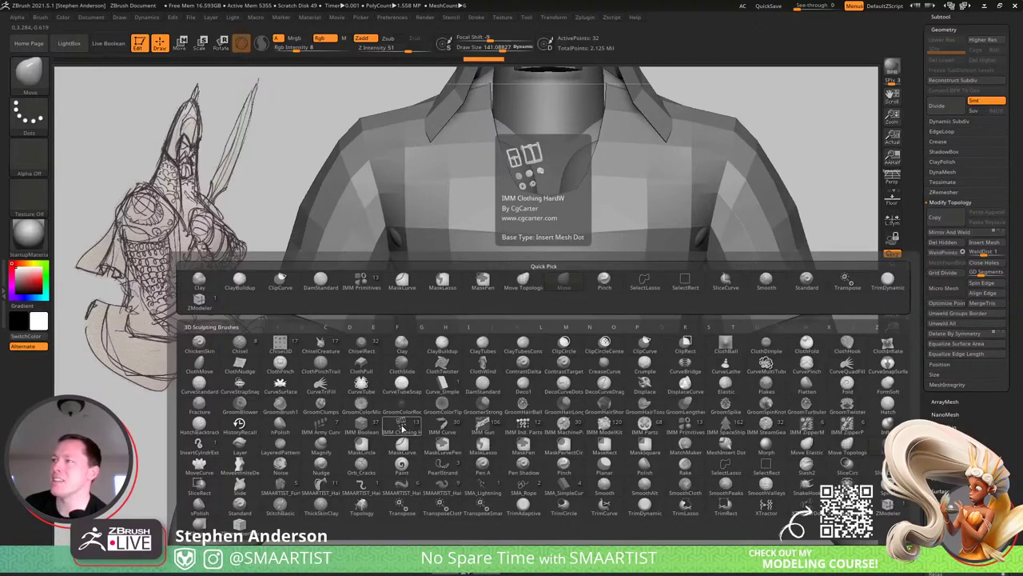
left_click(404, 429)
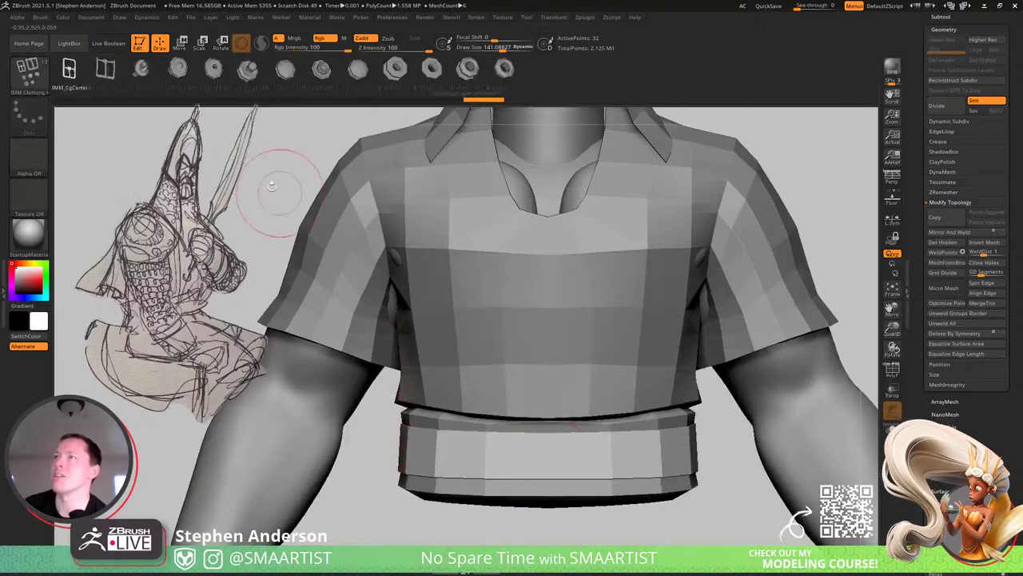
Try inserting the clothing hardware set's buckle mesh on the front of the belt, and undo it.
left_click(137, 70)
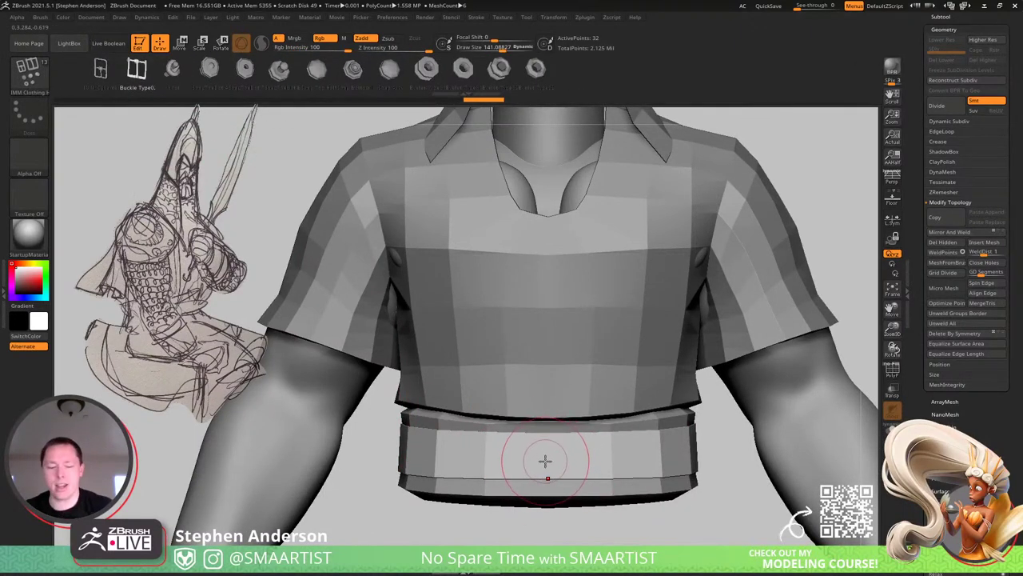
left_click_drag(548, 460, 550, 519)
mouse_move(681, 479)
right_mouse_down()
mouse_move(681, 420)
mouse_move(684, 484)
right_mouse_up()
key("ctrl+z")
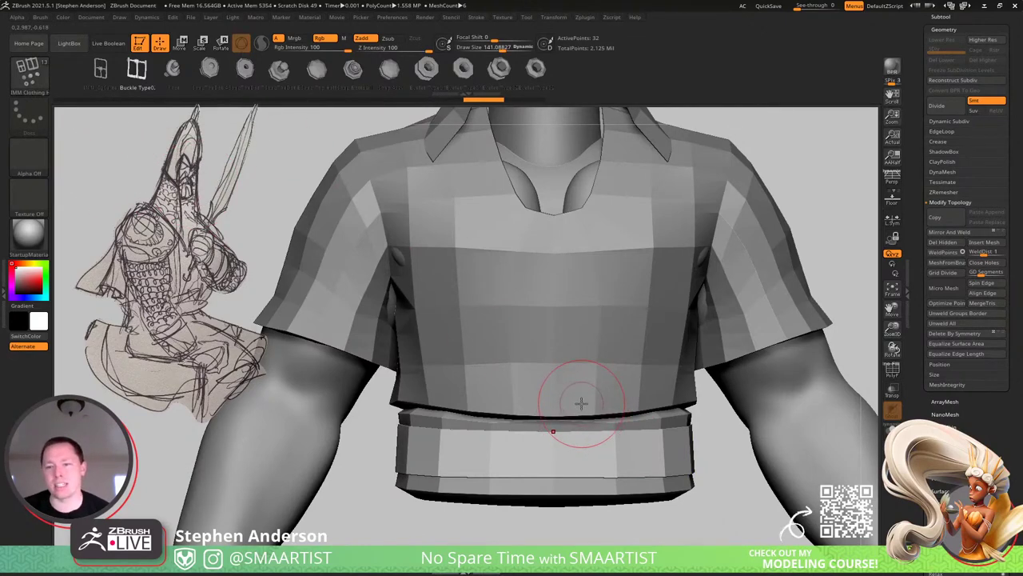
Choose the Ring3D Simple mesh of the IMM Primitives brush, try a ring on the belt's front, and undo it.
key("b")
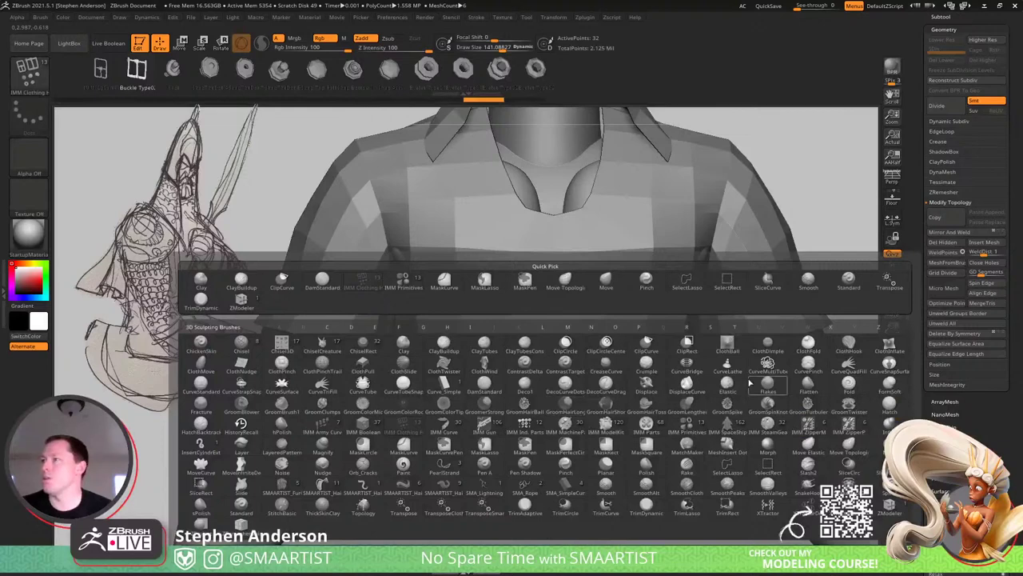
left_click(416, 287)
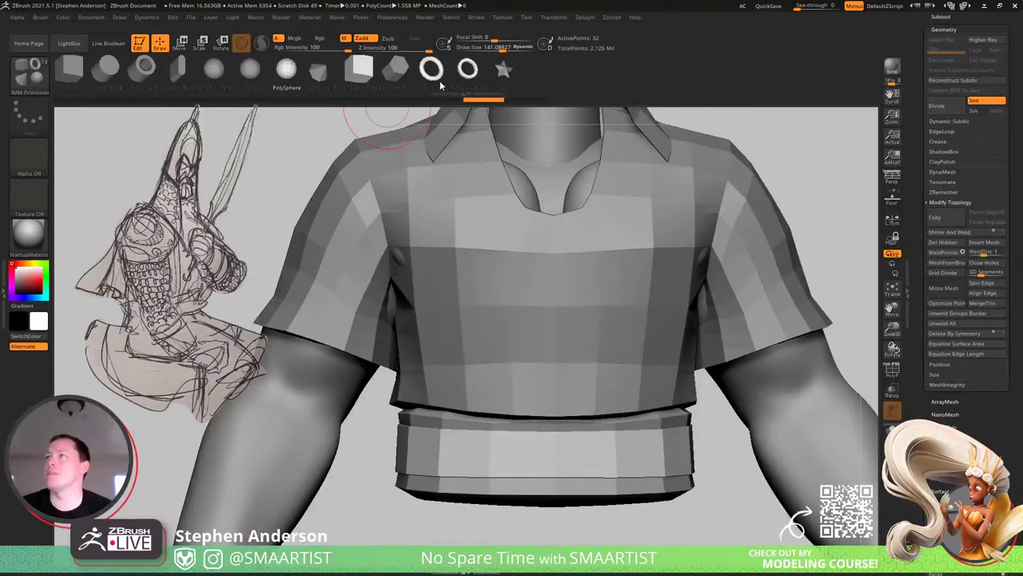
left_click(467, 70)
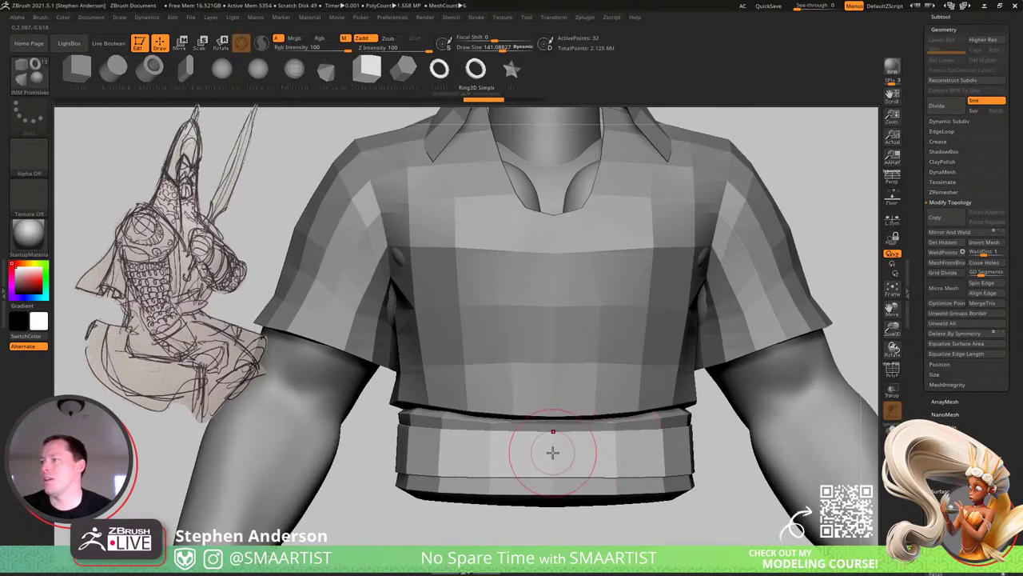
left_click_drag(555, 454, 558, 479)
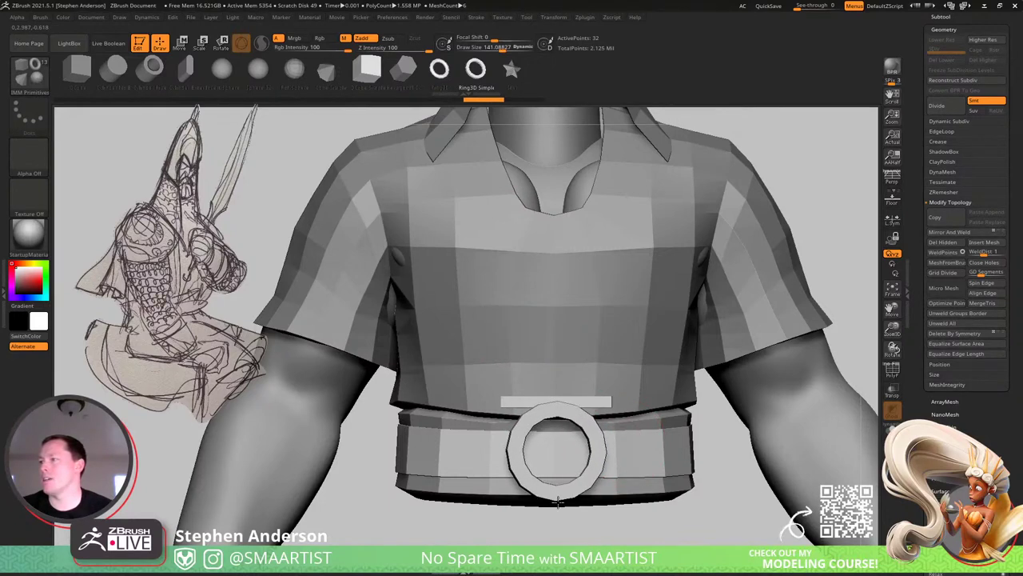
left_click_drag(558, 502, 558, 504)
key("ctrl+z")
Reset the gizmo's orientation on the belt and snap the model to a straight front view.
key("w")
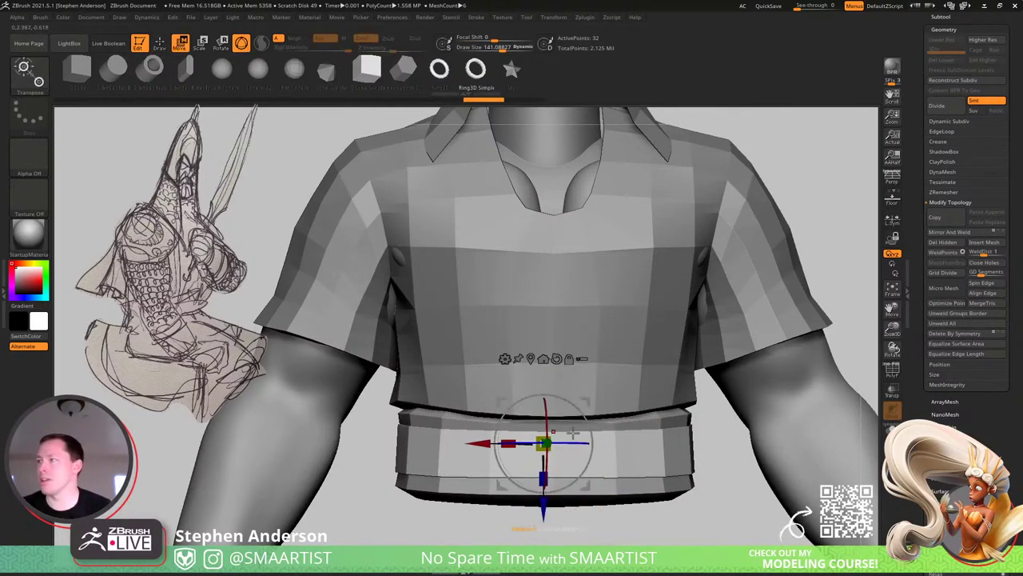
left_click(557, 359)
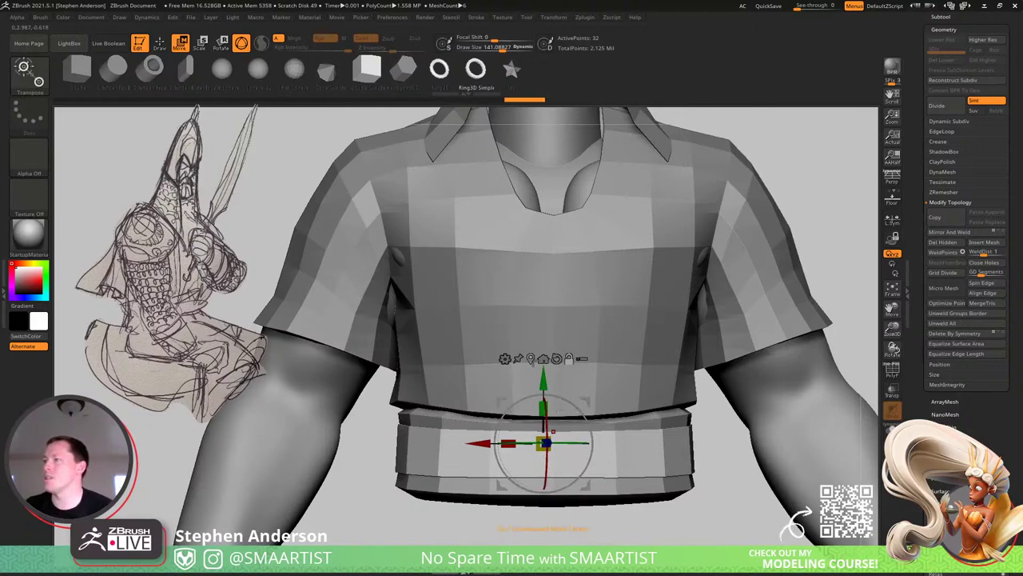
left_click_drag(718, 371, 689, 370, "shift")
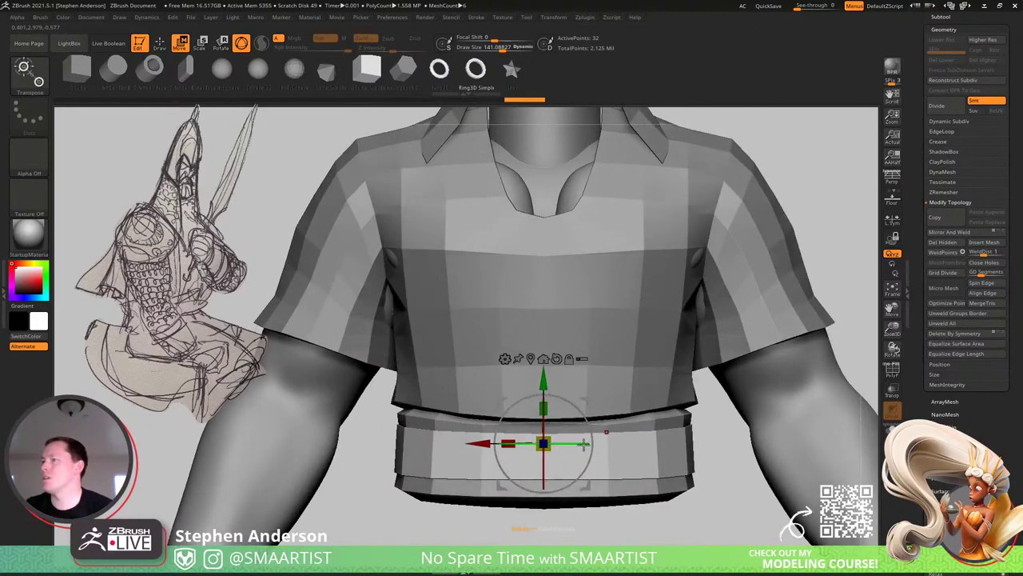
Try a smaller ring on the belt's front, turn on the polyframe to check it, and undo the ring.
key("q")
left_click_drag(544, 458, 545, 493)
key("shift+f")
key("shift+f")
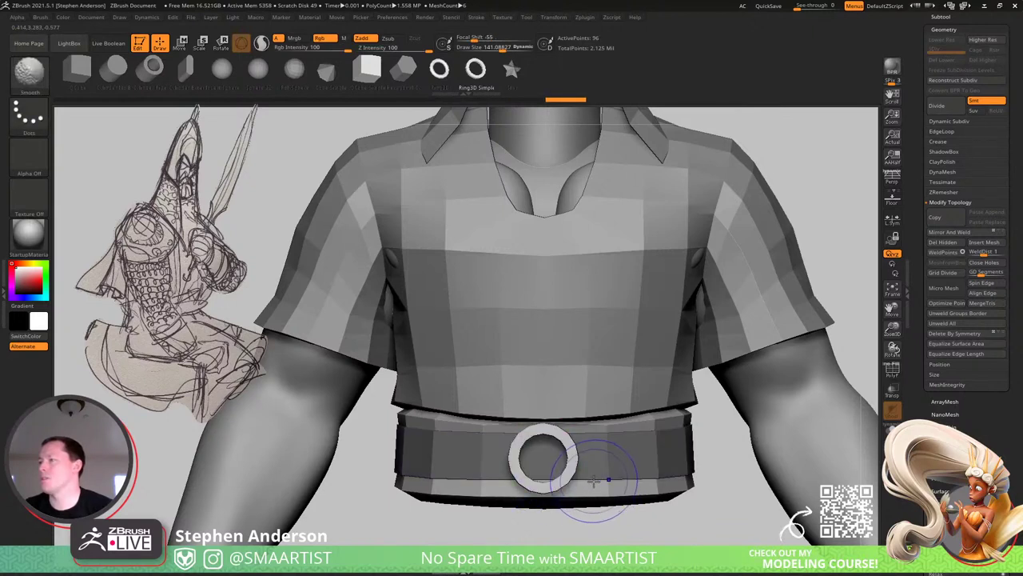
key("w")
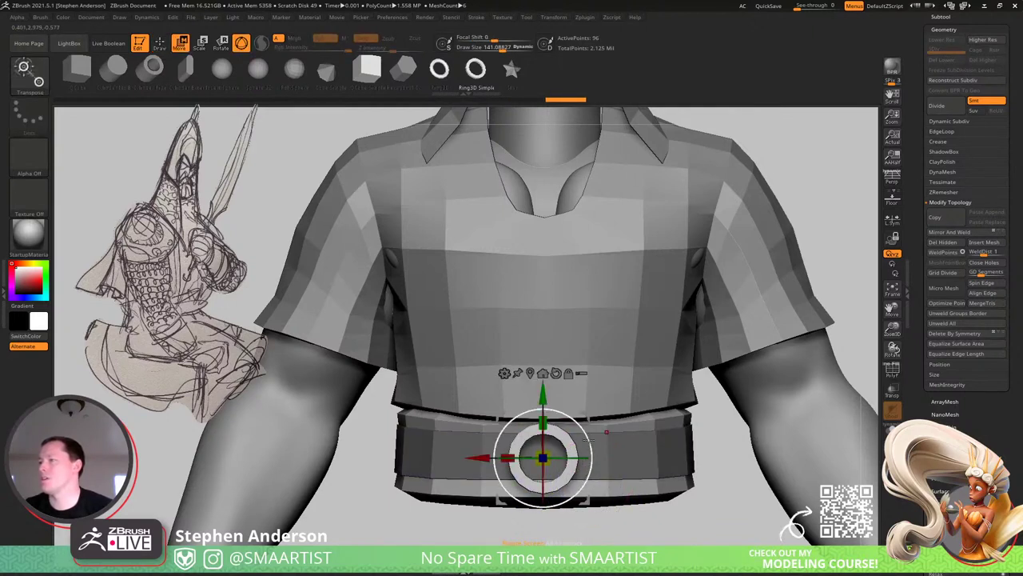
key("shift+f")
right_click_drag(649, 434, 677, 496, "ctrl")
right_click_drag(601, 479, 659, 419, "alt")
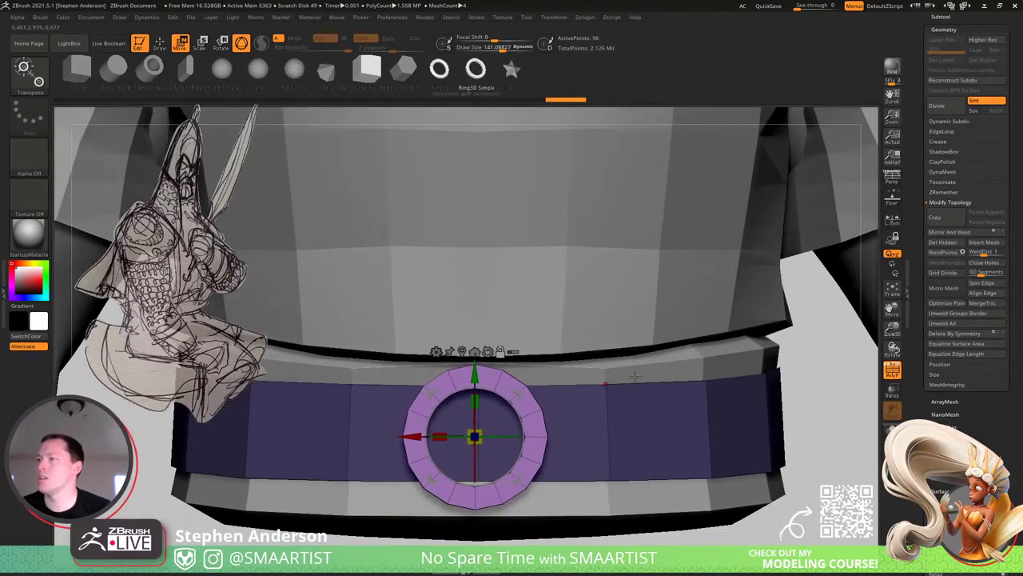
key("ctrl+z")
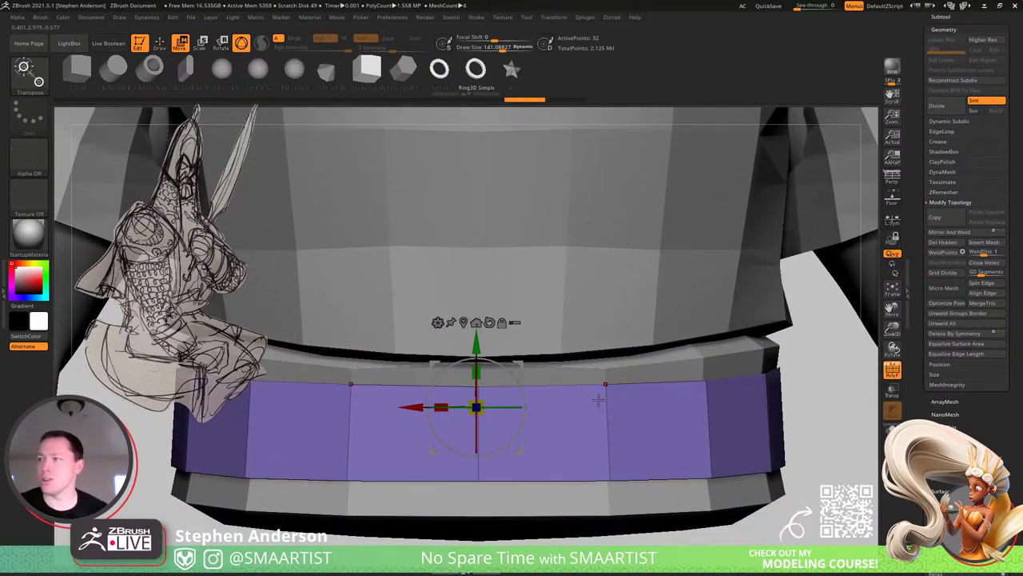
Insert a Ring3D Simple mesh centred on the belt's front, and move it back against the belt and slightly up.
key("q")
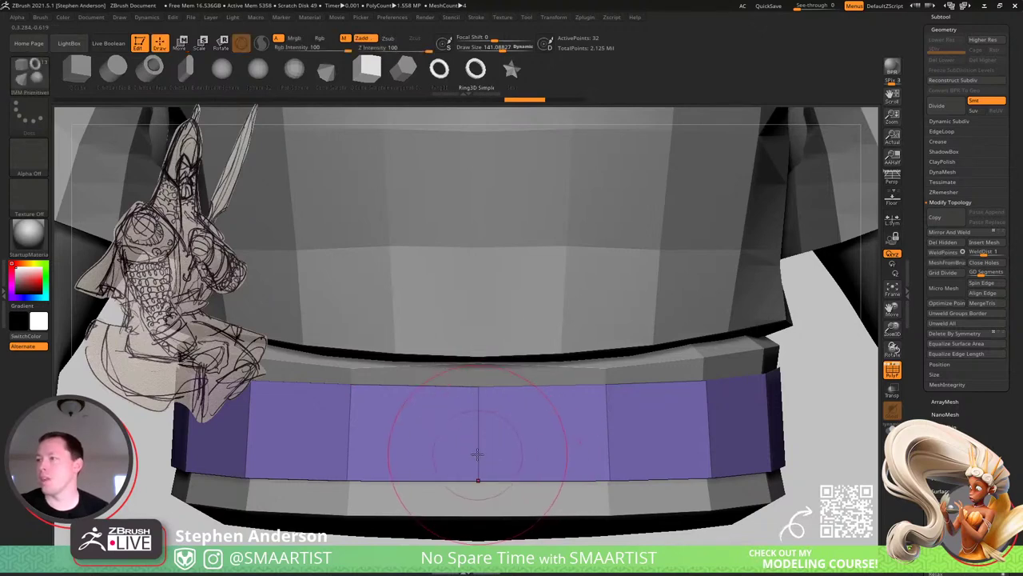
left_click_drag(477, 454, 543, 436)
right_click_drag(552, 438, 567, 359)
key("w")
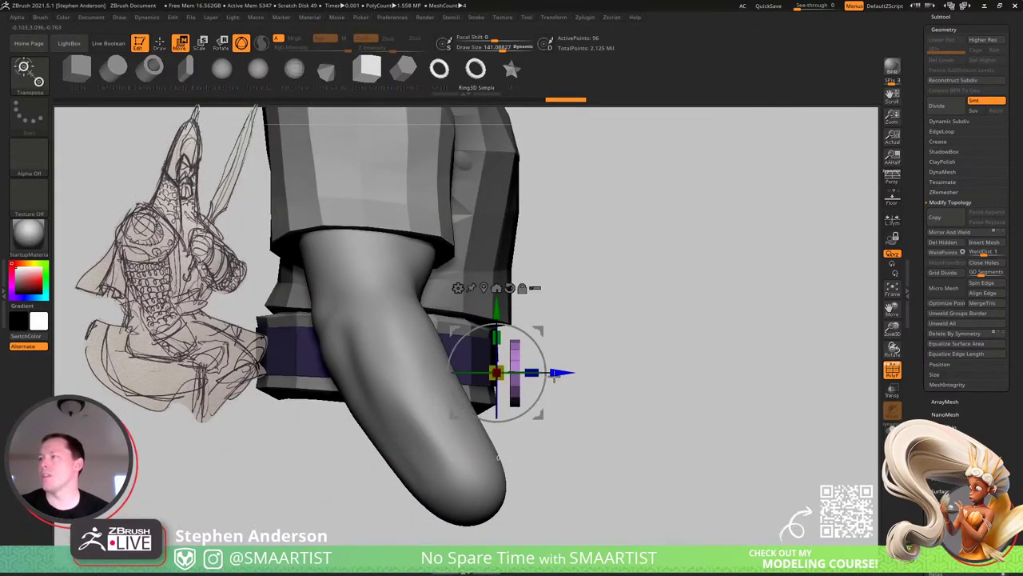
left_click_drag(554, 379, 541, 378)
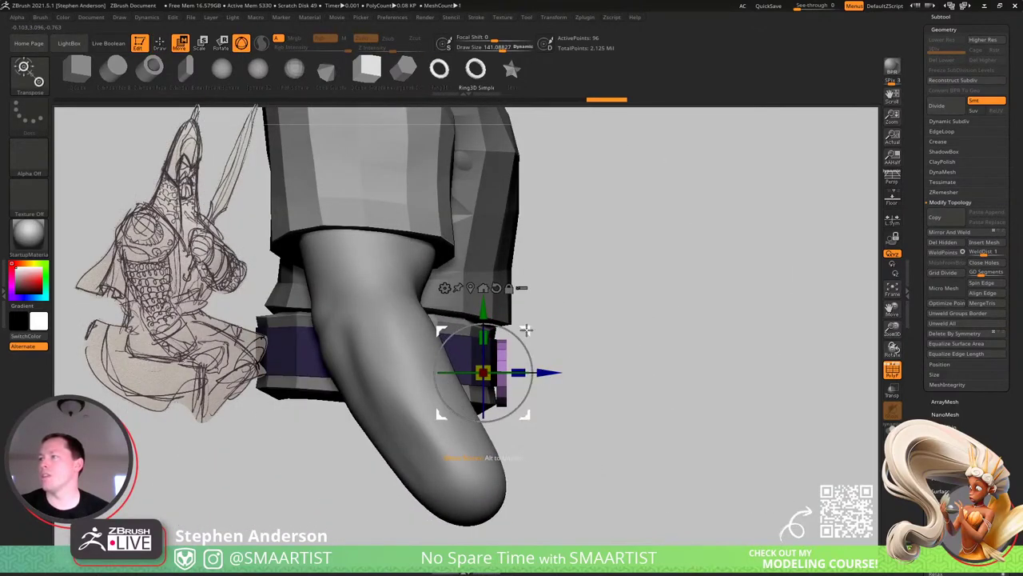
left_click_drag(484, 309, 484, 300)
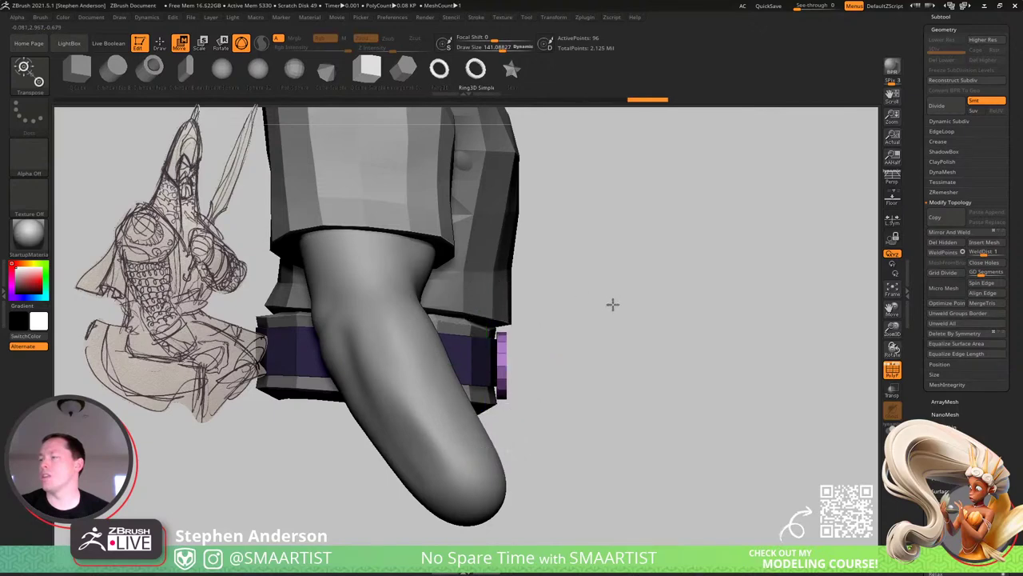
right_click_drag(612, 305, 560, 305)
right_click_drag(600, 337, 642, 355, "ctrl")
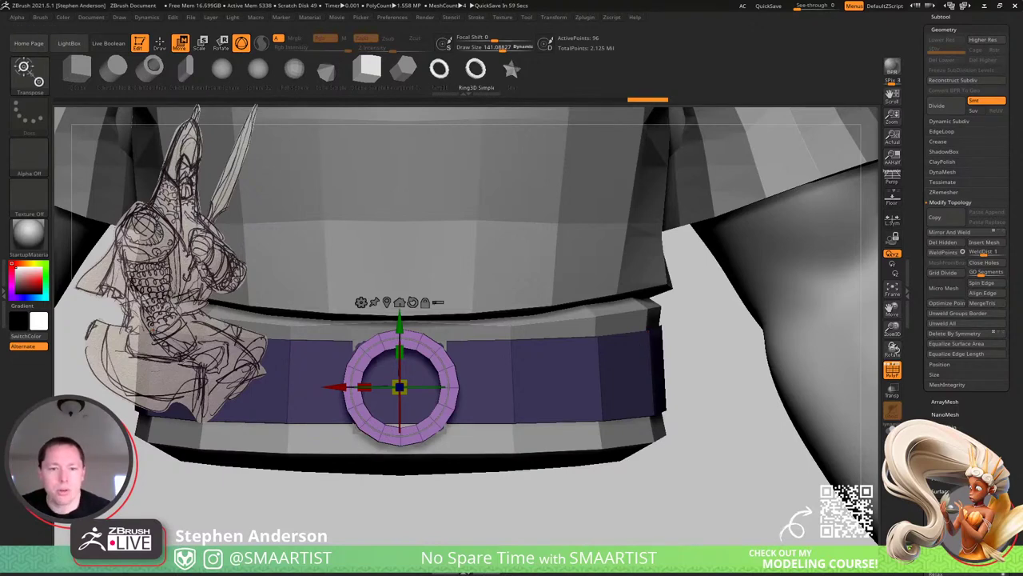
Switch to Chrome and search Google for "celtic belt buckle" in a new tab.
key("alt+Tab")
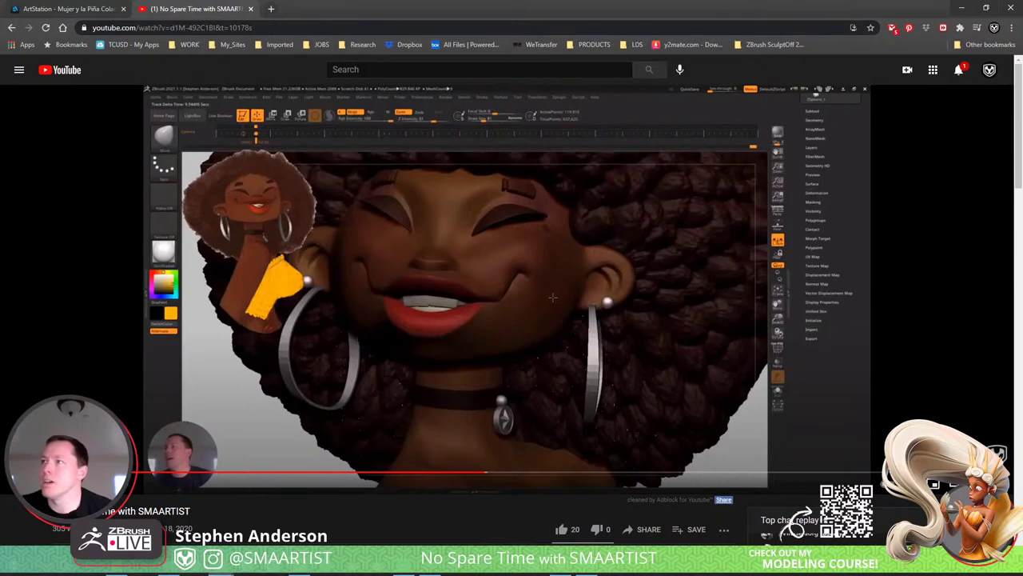
left_click(270, 9)
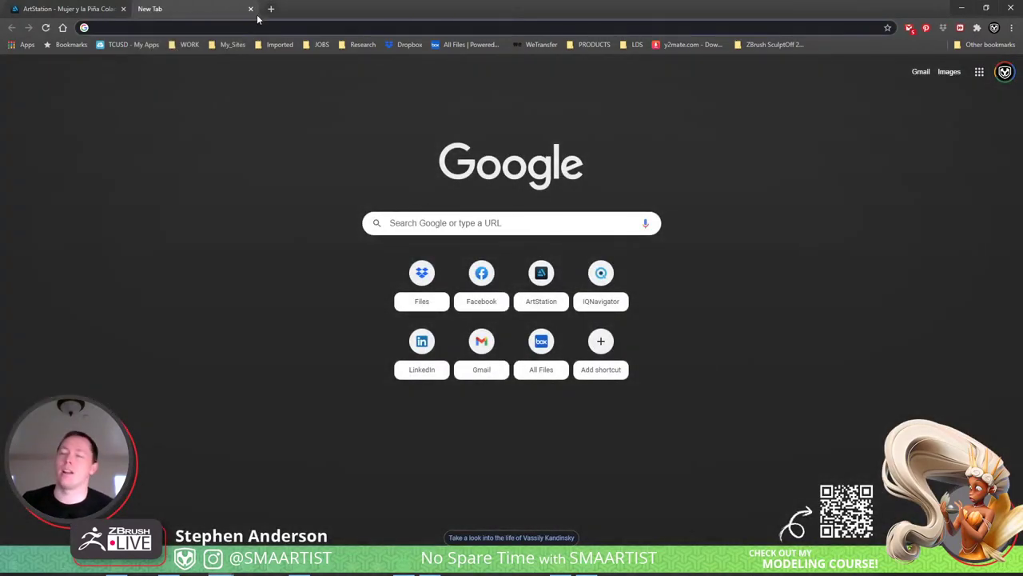
type("celtic")
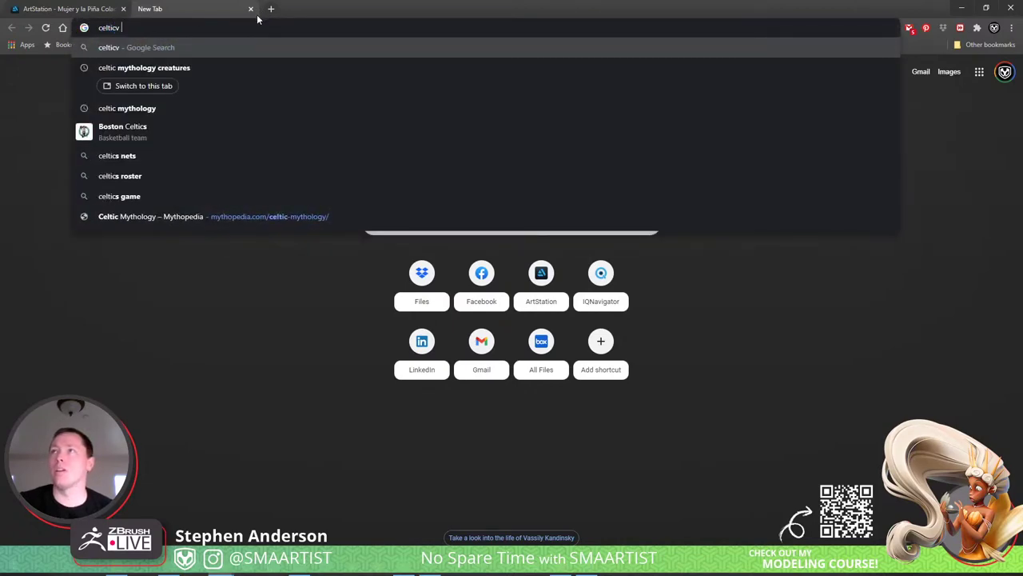
type(" belt buckl")
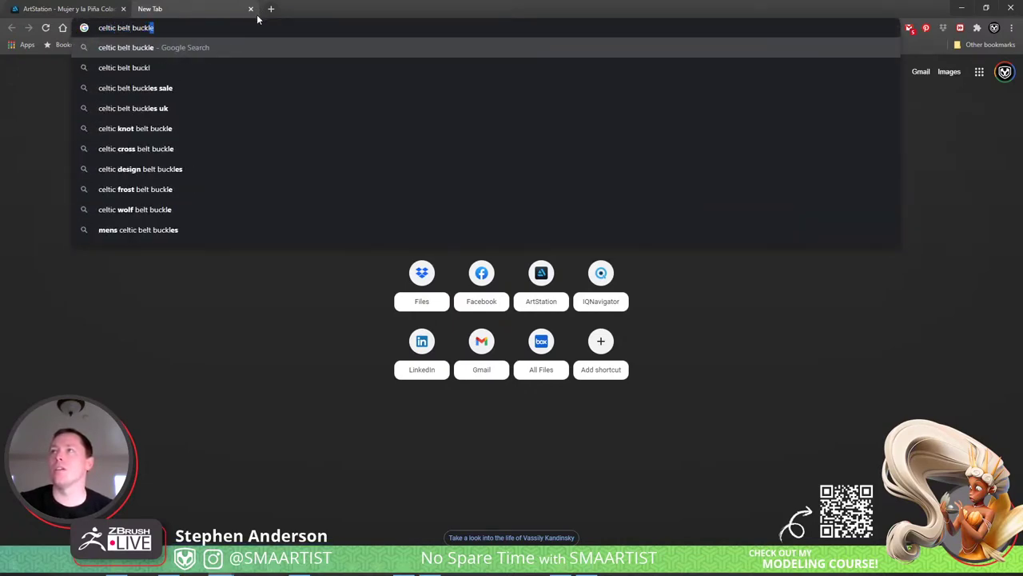
key("Return")
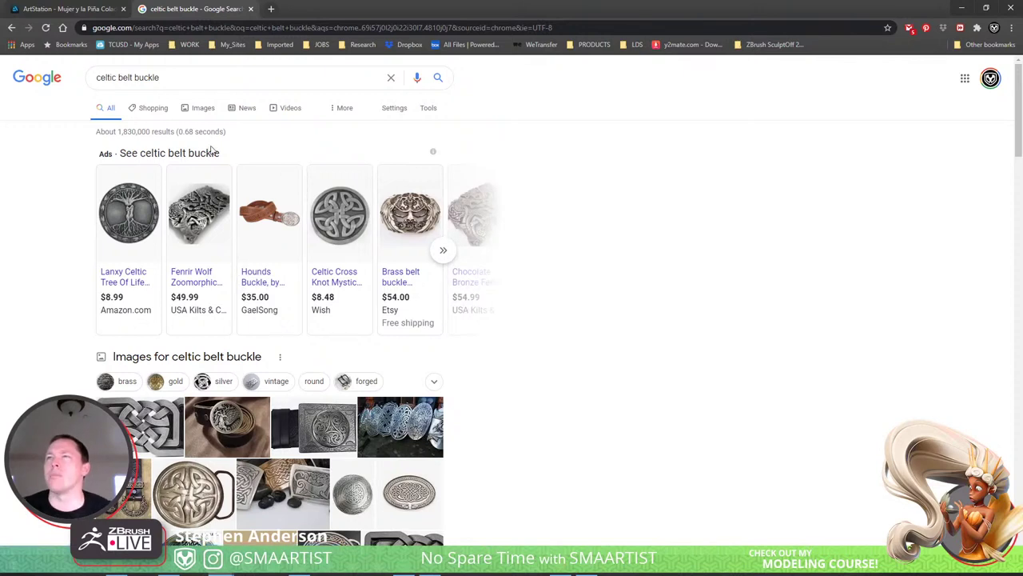
Bookmark the Celtic Stag PERYTON Belt Buckle image and save it as Stag in the _MacLir folder.
mouse_move(125, 223)
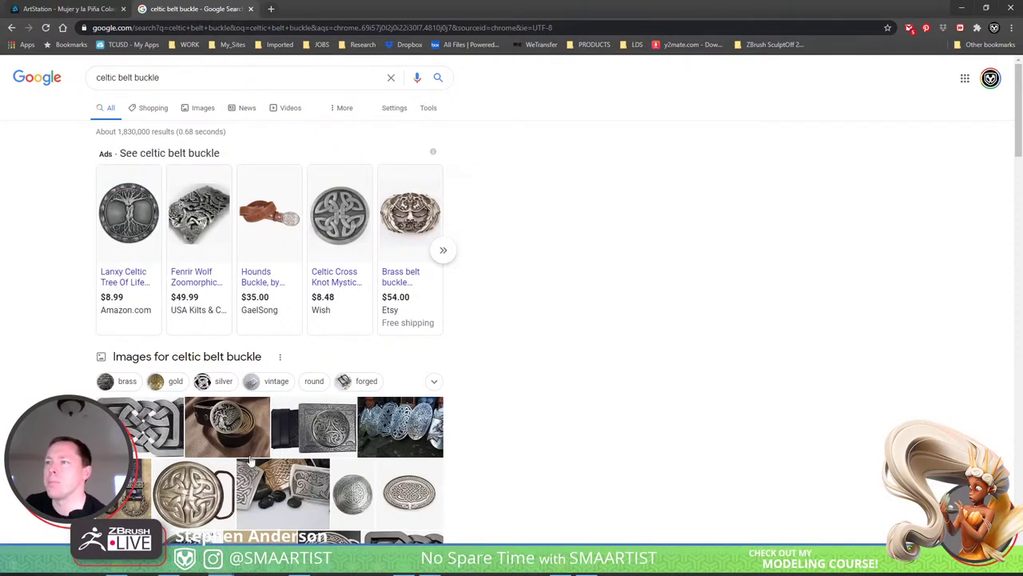
left_click(238, 433)
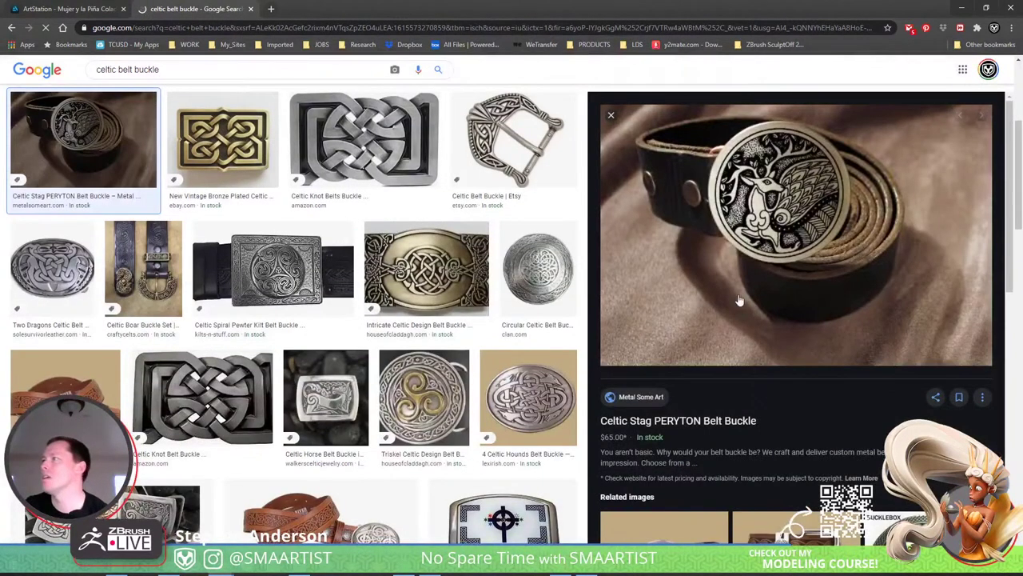
left_click(959, 398)
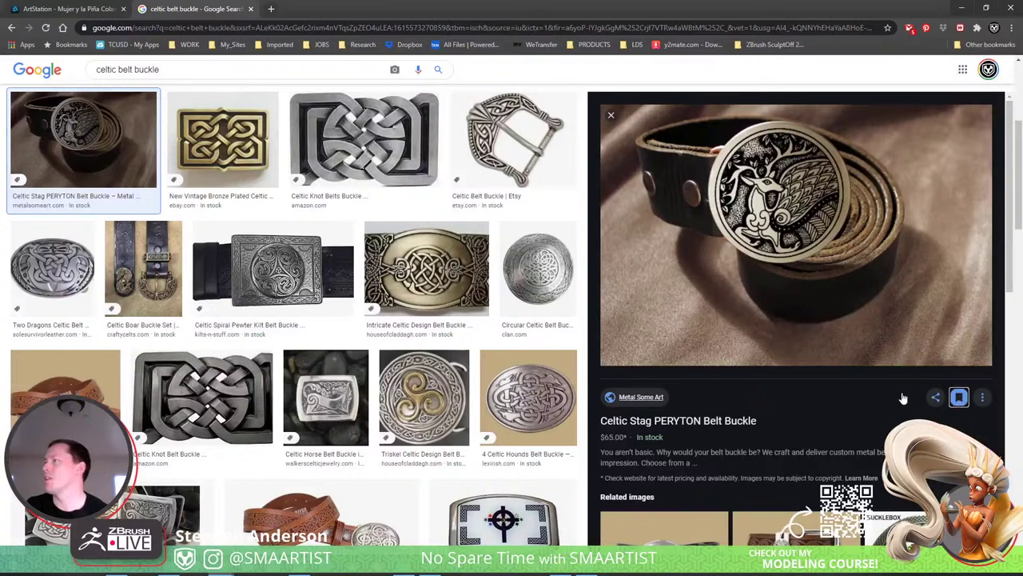
right_click(766, 224)
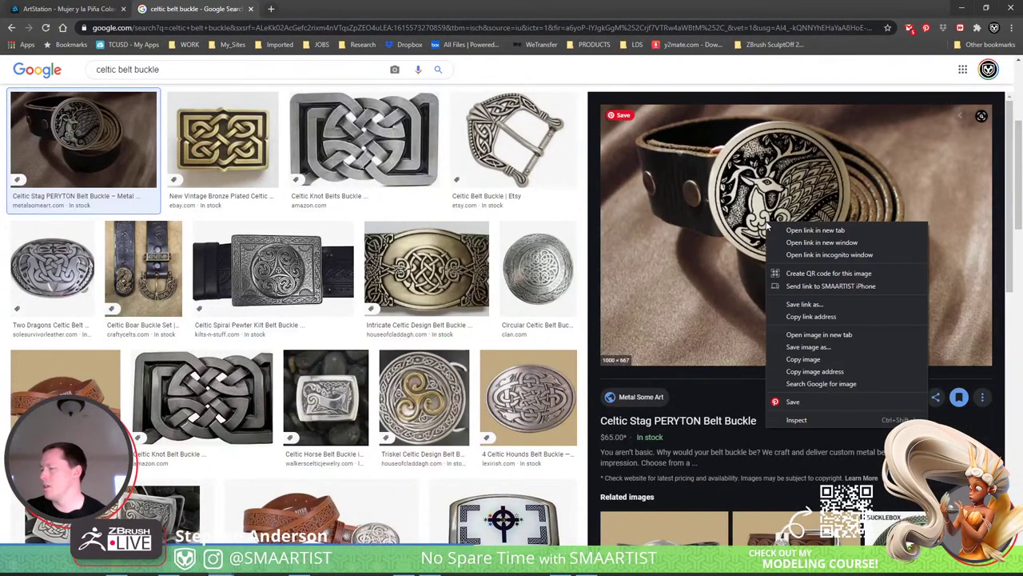
left_click(836, 347)
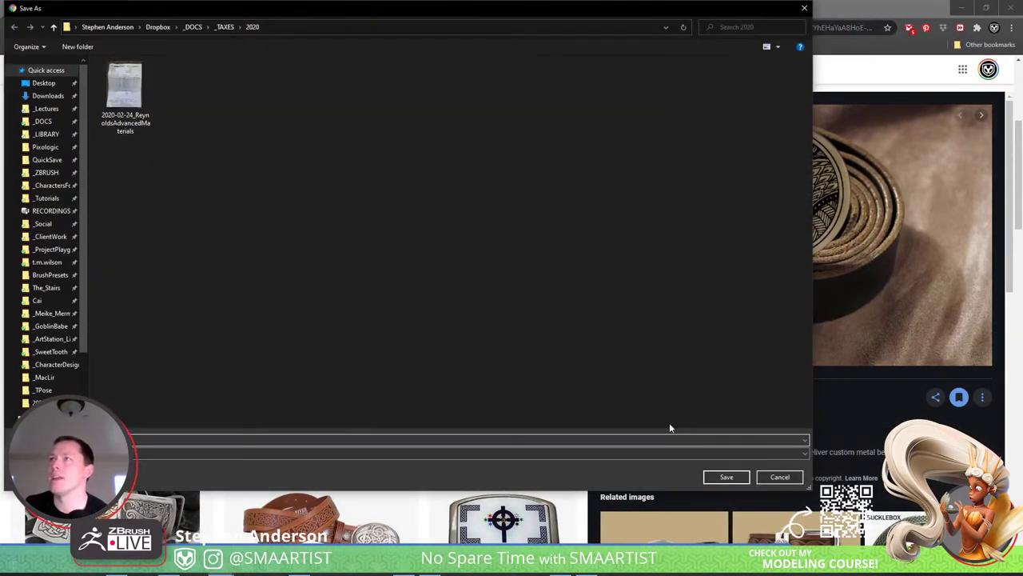
left_click(48, 95)
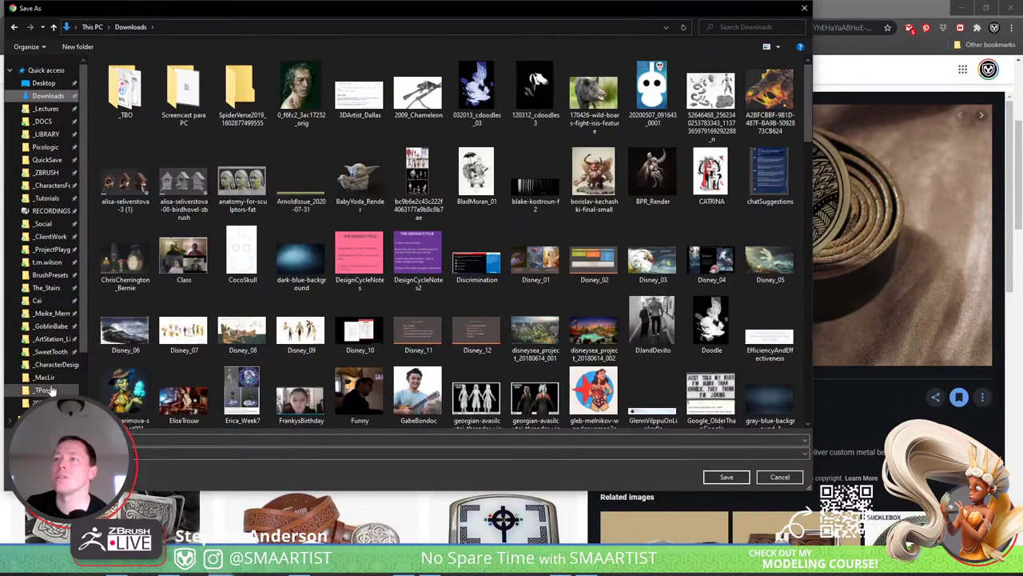
left_click(44, 377)
left_click(724, 477)
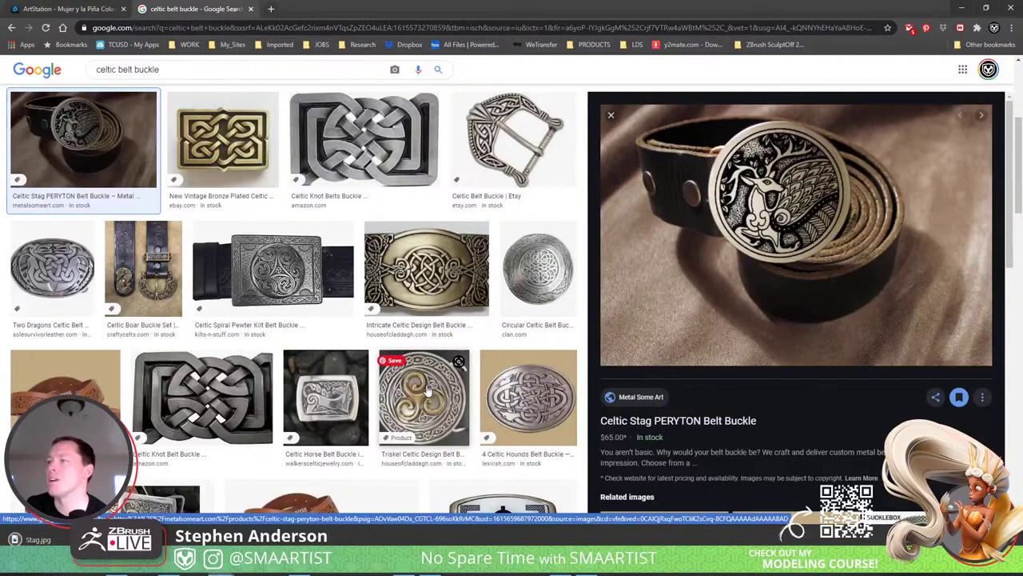
Bookmark the Triskel Celtic Design Belt Buckle image and save it to the _MacLir folder under its suggested name.
left_click(428, 392)
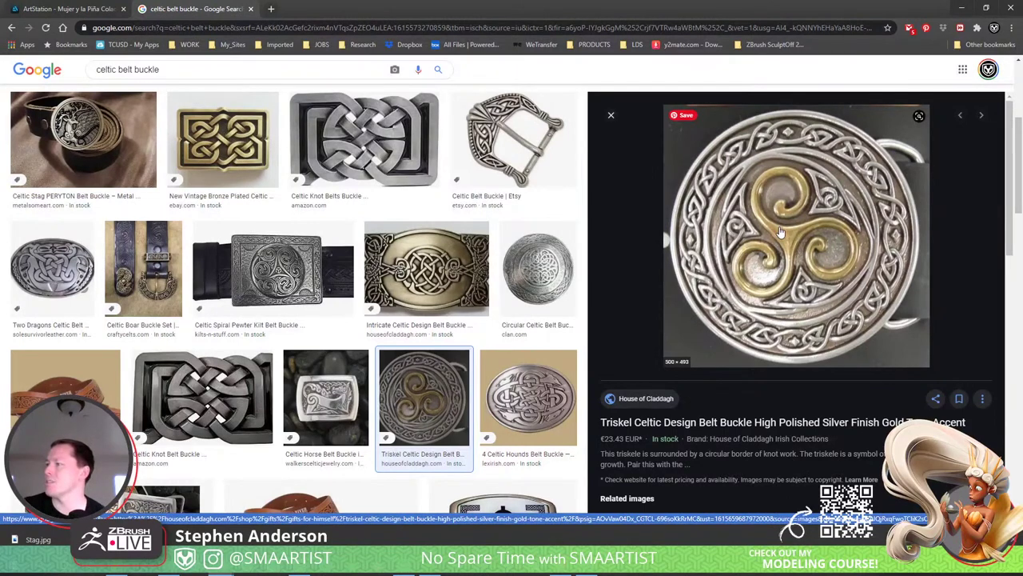
left_click(960, 400)
right_click(766, 218)
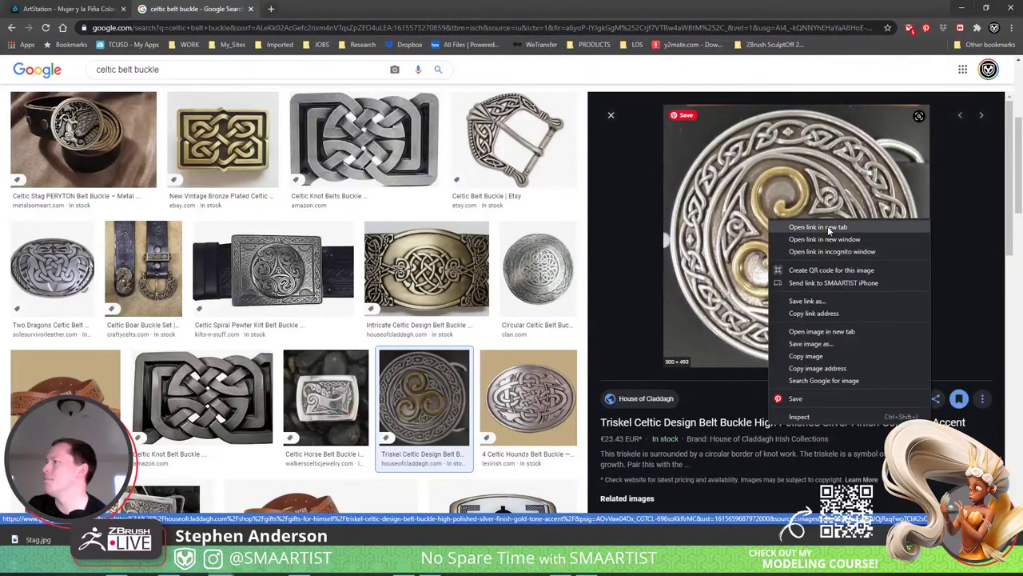
left_click(841, 343)
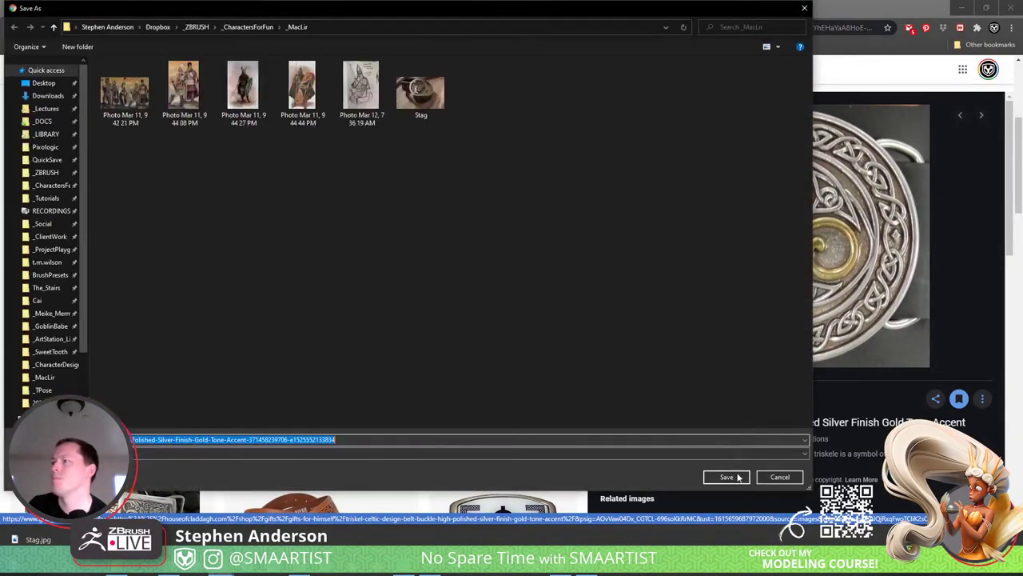
left_click(726, 477)
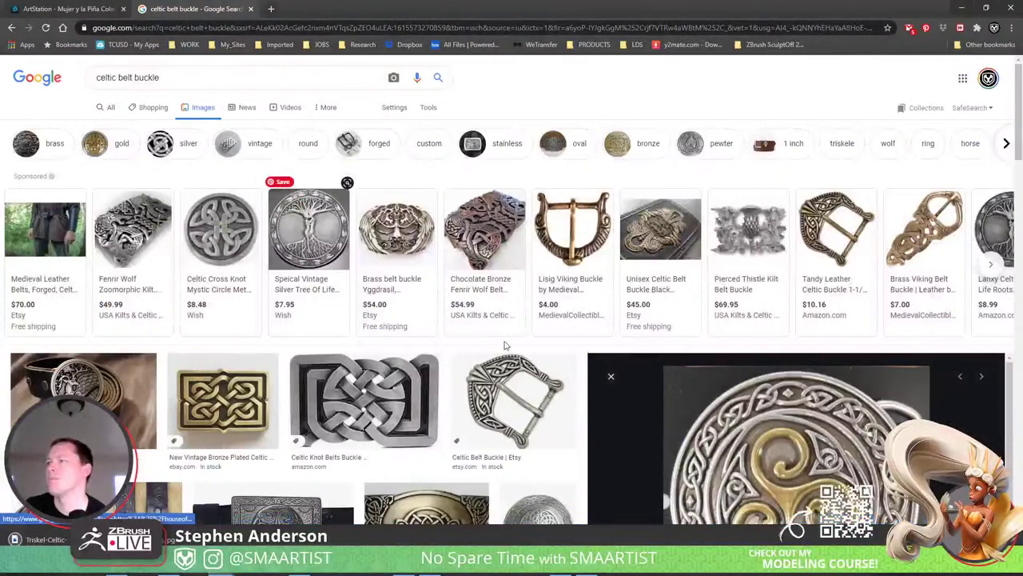
Examine the Etsy Celtic Belt Buckle image and its related images.
left_click(501, 404)
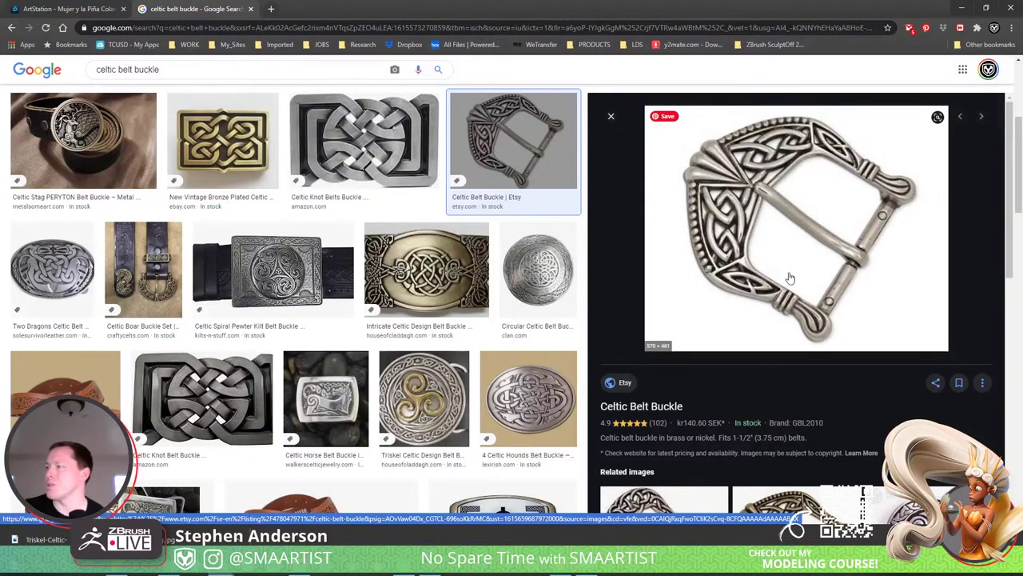
scroll(787, 264, "down", 2)
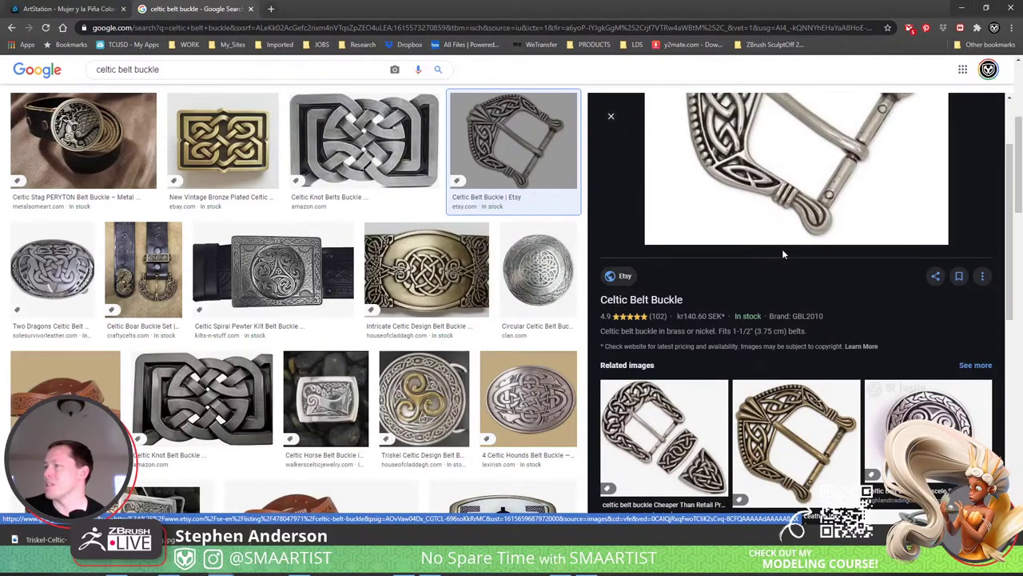
scroll(783, 254, "down", 2)
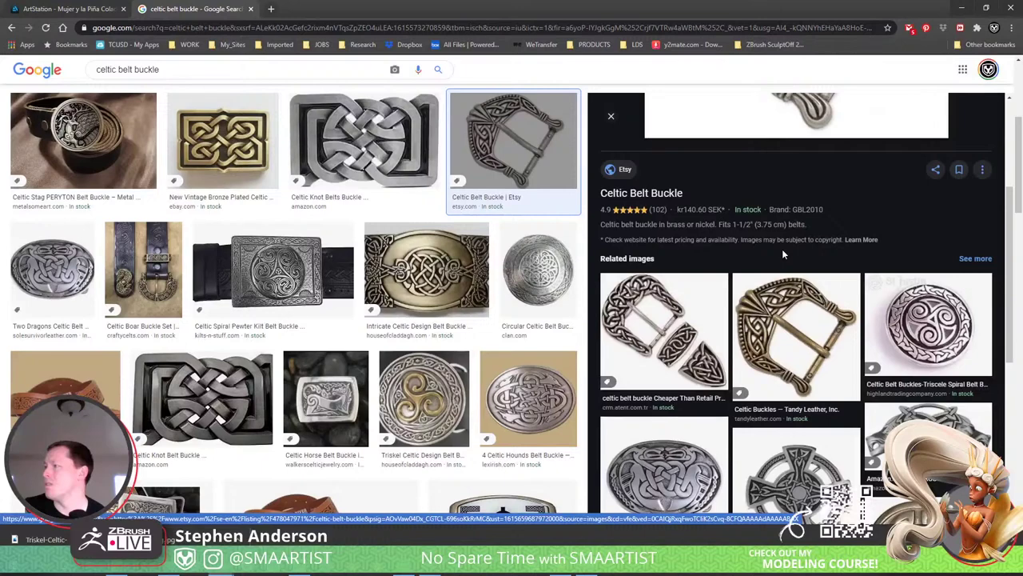
scroll(783, 254, "down", 2)
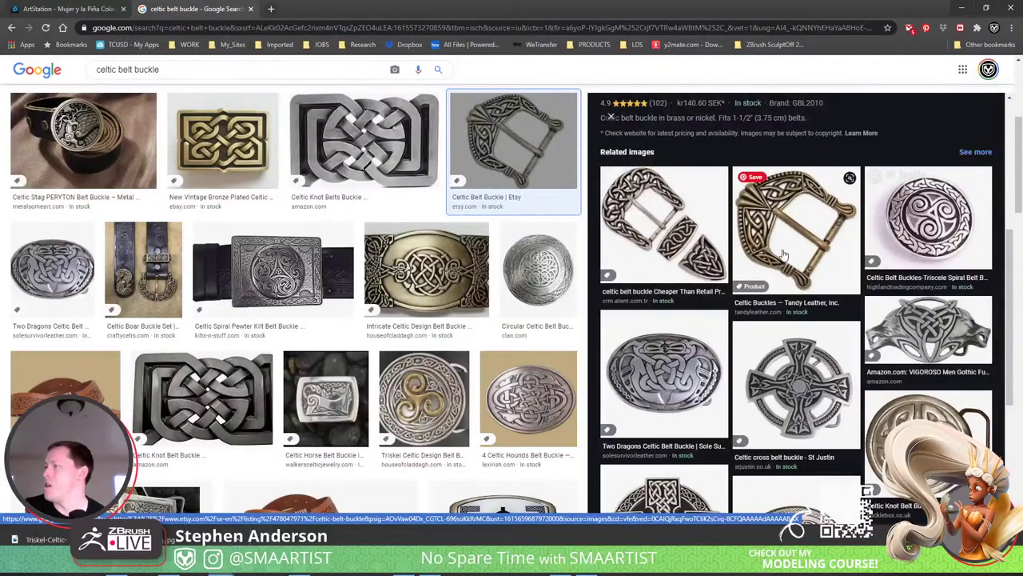
scroll(784, 254, "up", 5)
scroll(488, 215, "up", 3)
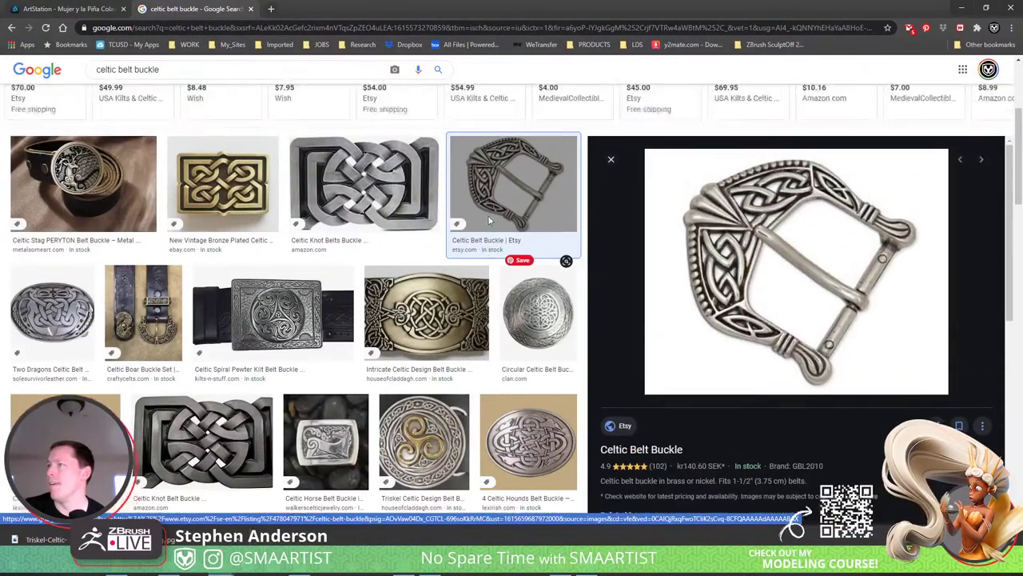
Return to the original web results and search Google Images for "celtic belt buckle historic", looking over the buckle designs.
left_click(11, 29)
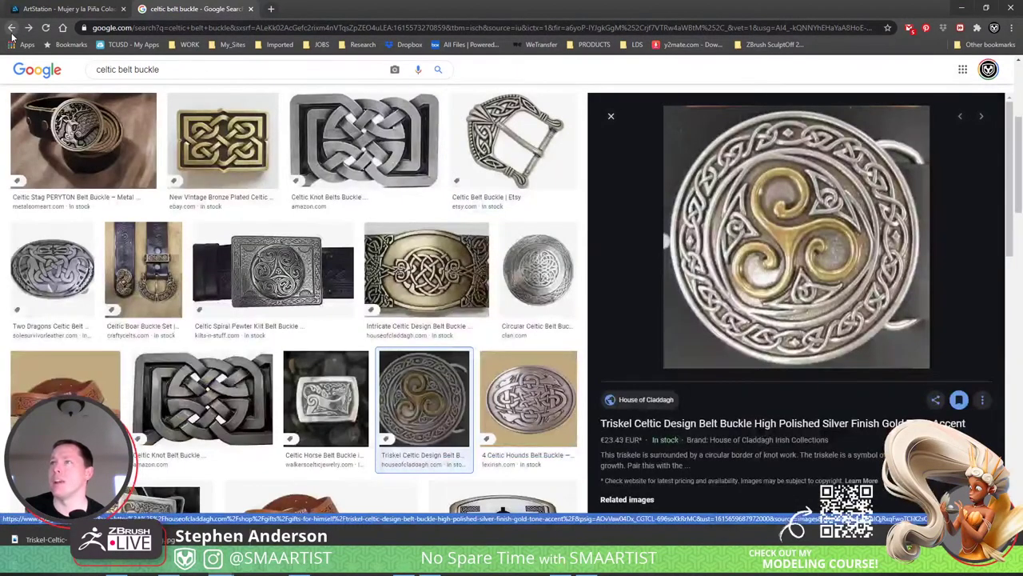
left_click(11, 29)
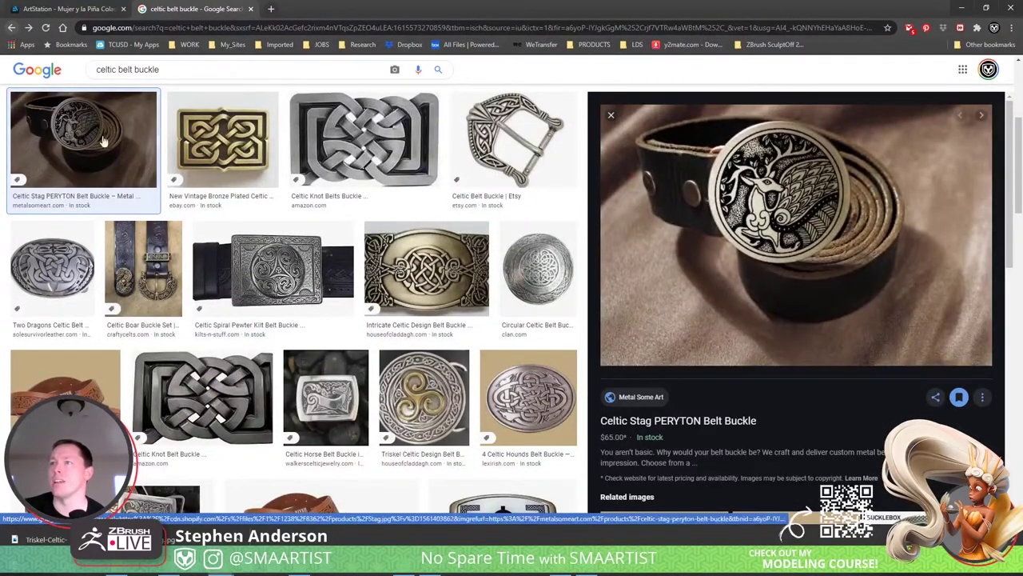
scroll(220, 257, "up", 4)
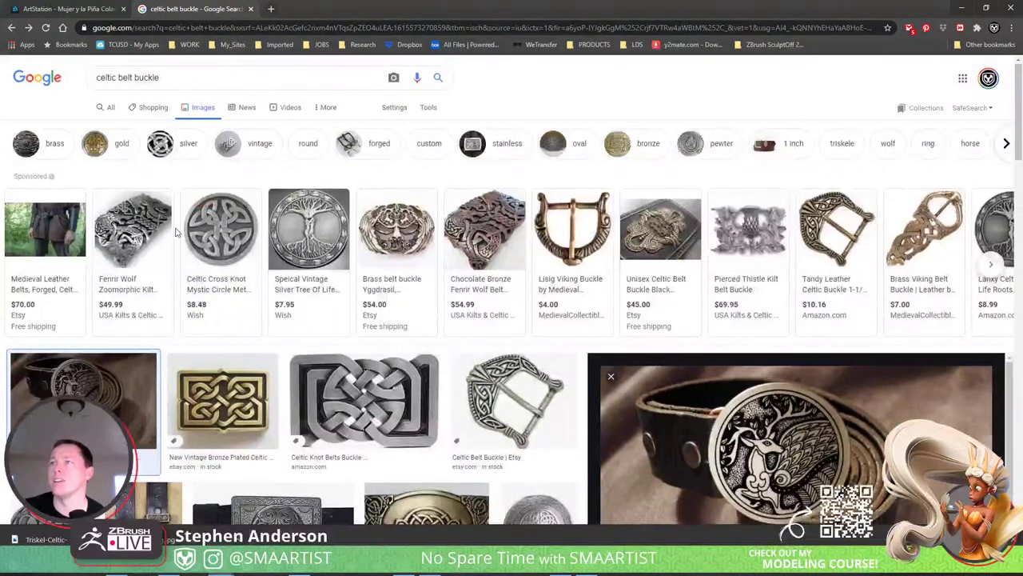
left_click(11, 29)
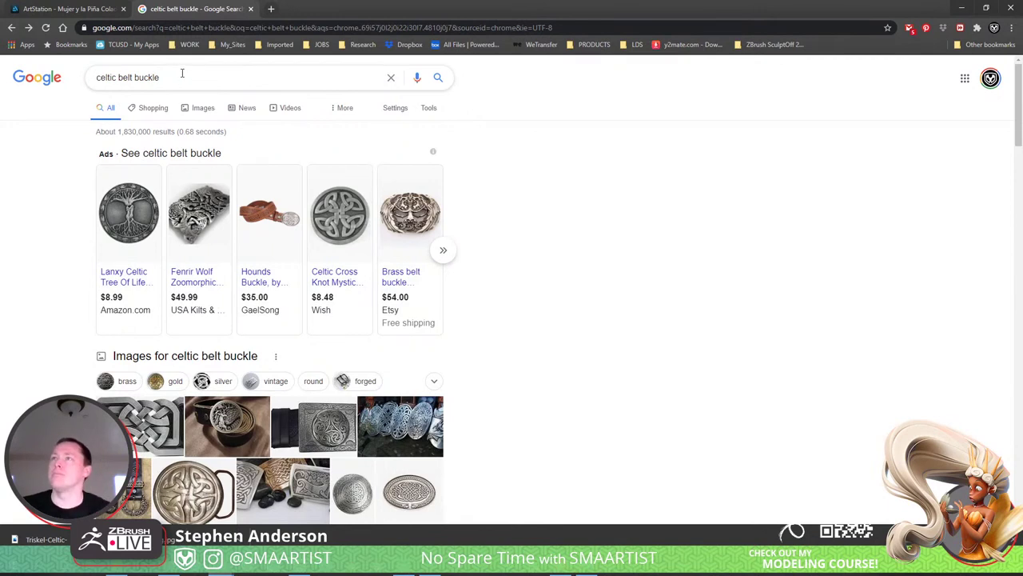
left_click(181, 73)
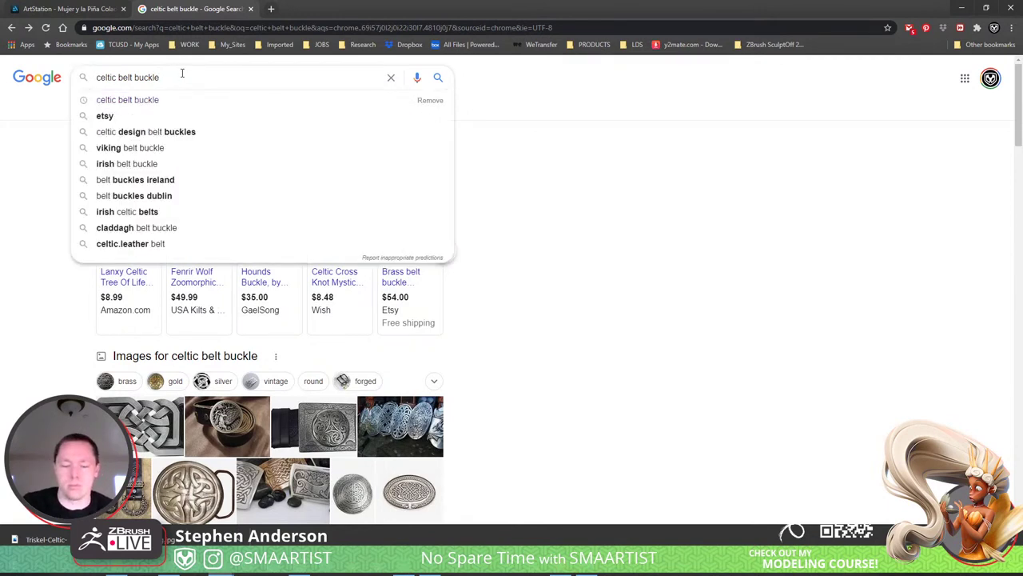
type("historic")
key("Return")
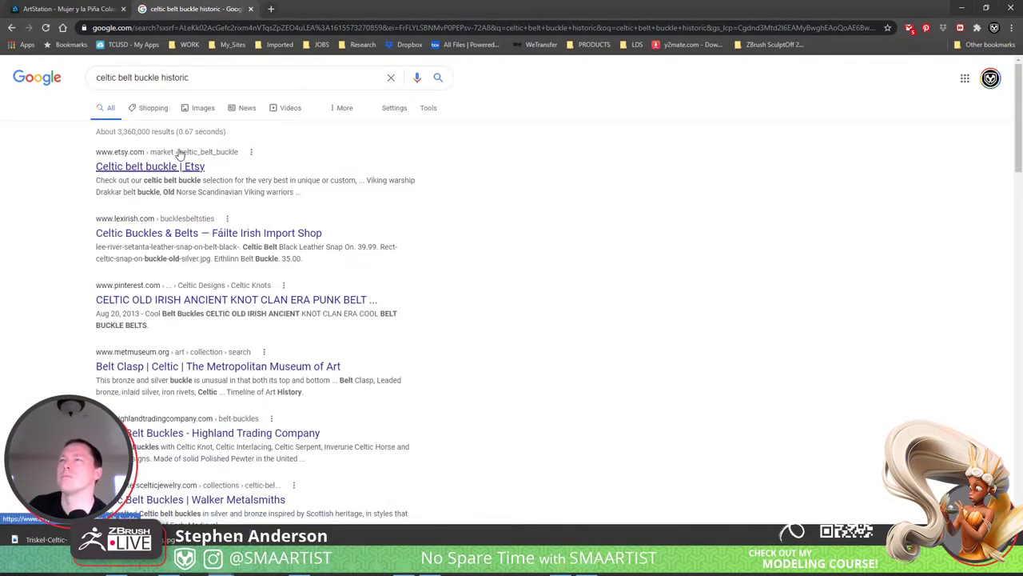
left_click(199, 113)
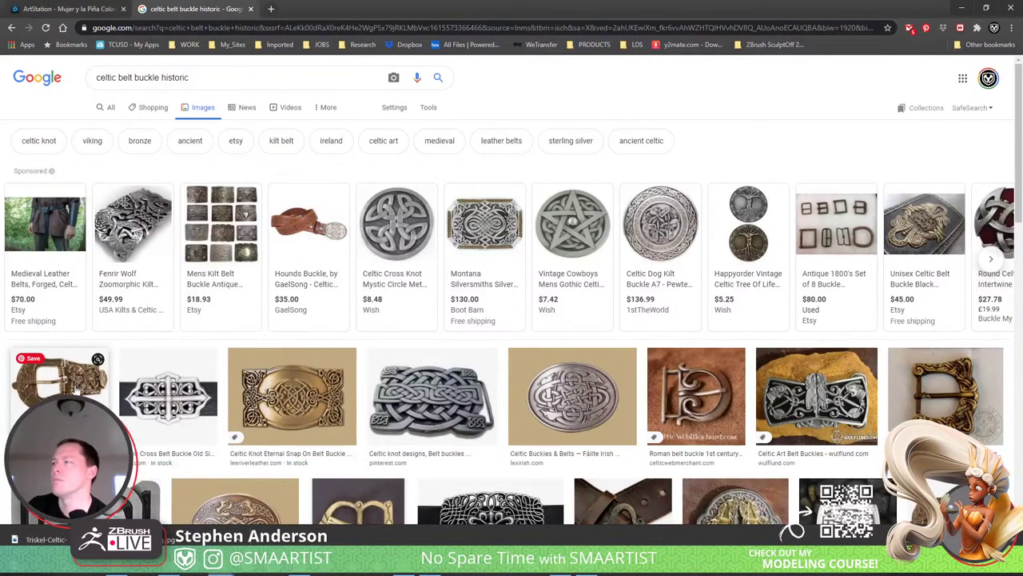
scroll(76, 389, "down", 2)
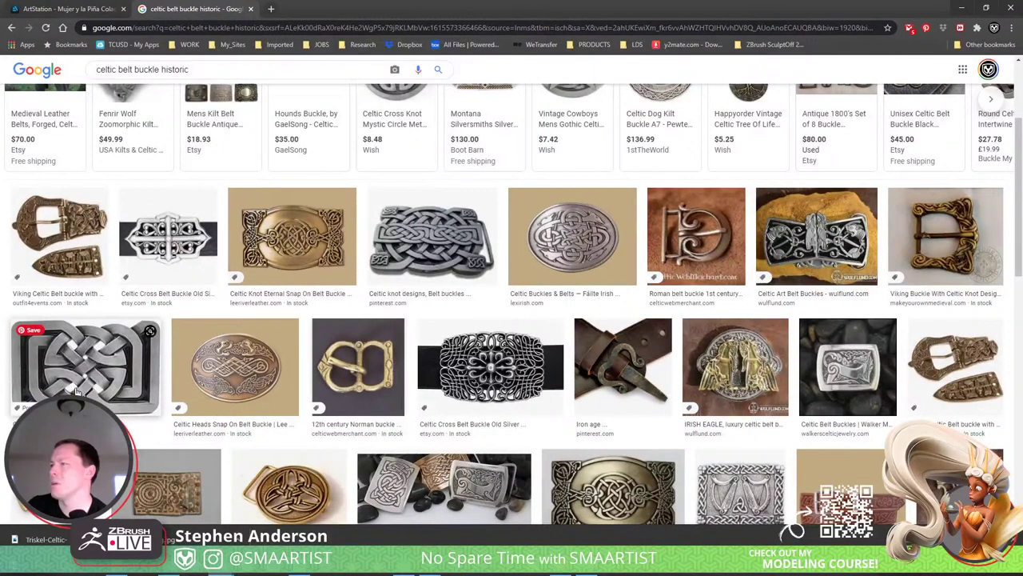
scroll(503, 444, "up", 2)
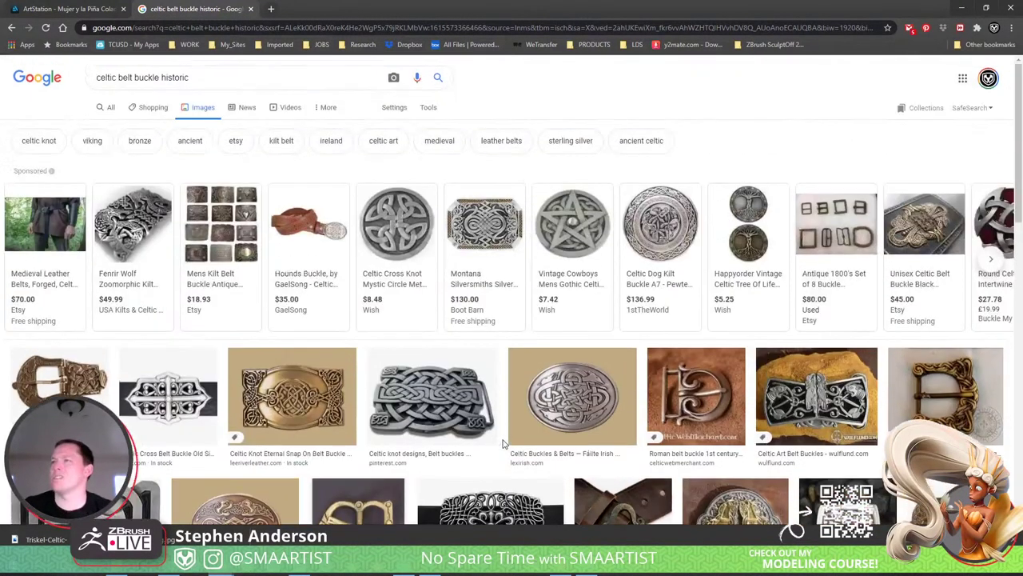
Change the image search to "iron age belt buckle".
left_click(118, 77)
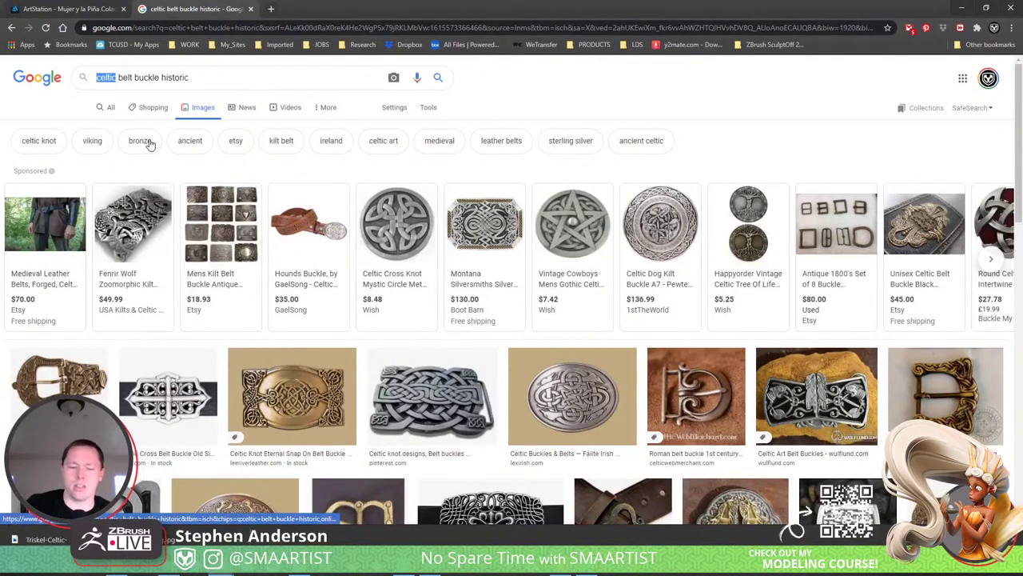
type("iron age")
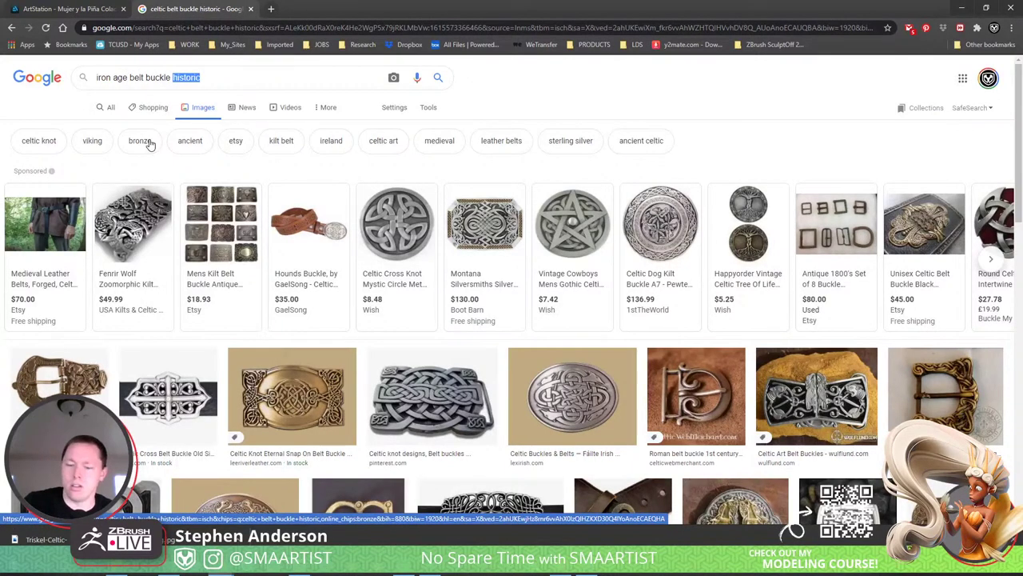
key("BackSpace")
key("Return")
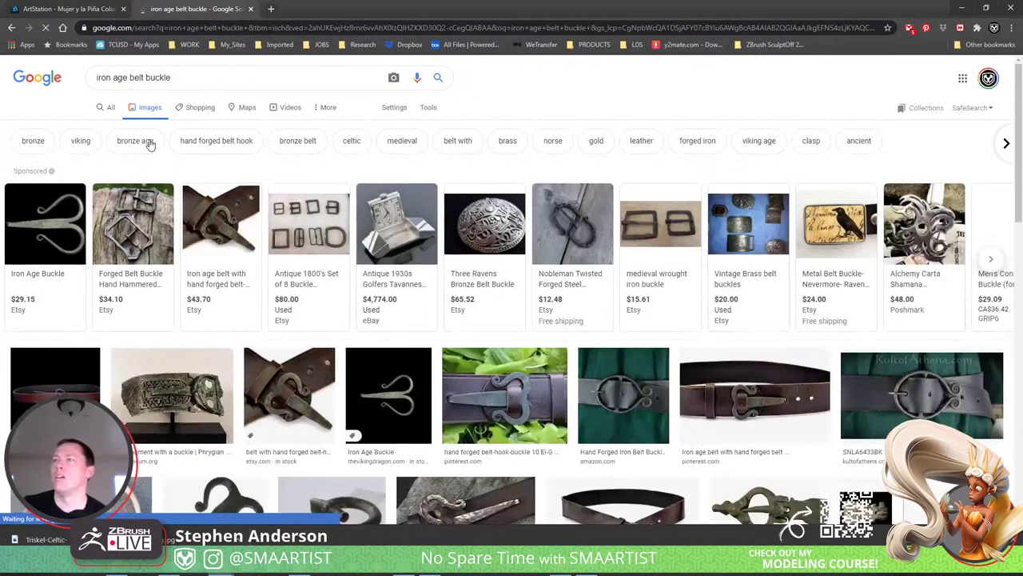
Preview the Metropolitan Museum's Phrygian belt fragment and examine the other iron age buckle images.
mouse_move(222, 264)
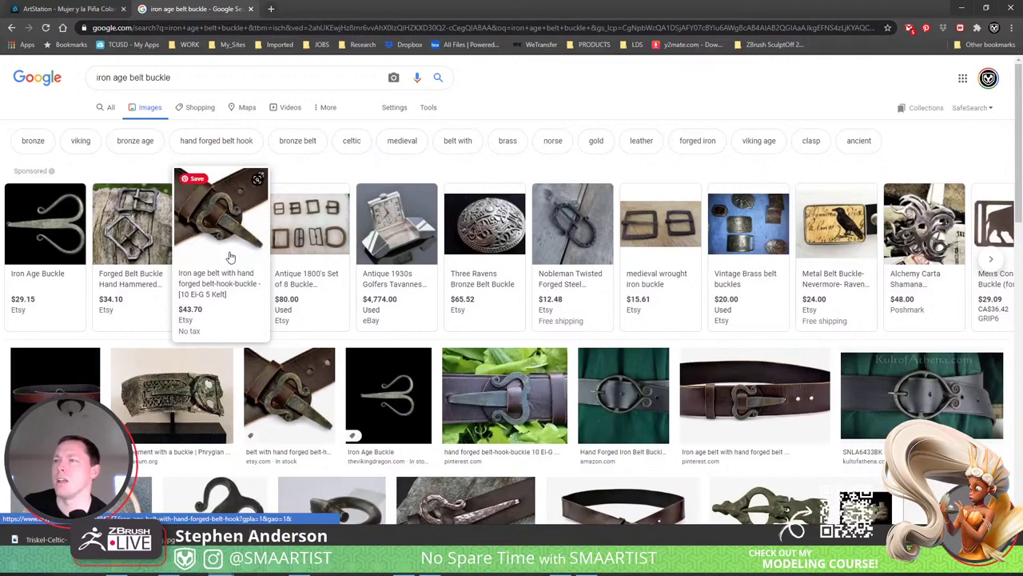
mouse_move(202, 409)
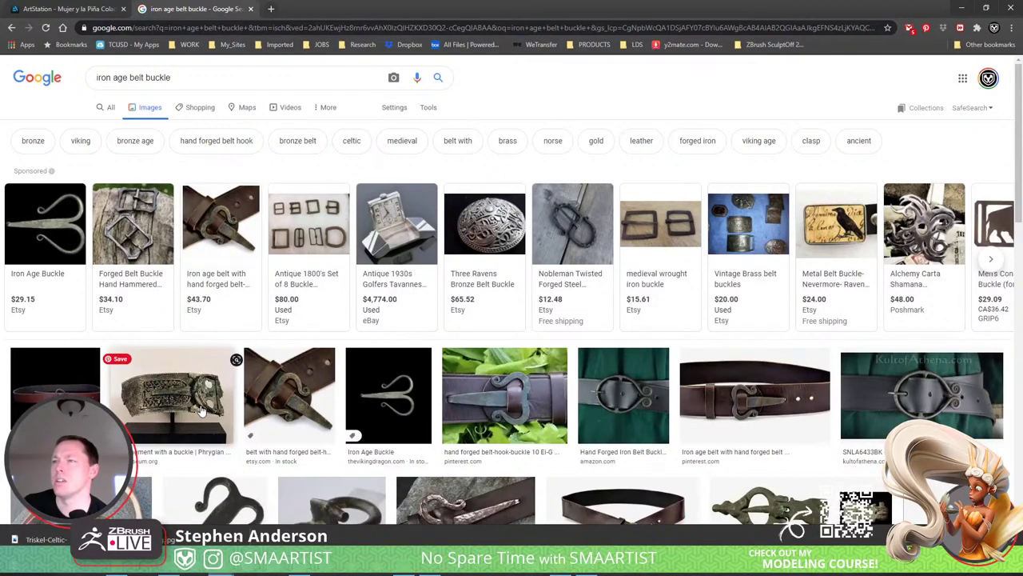
left_click(202, 409)
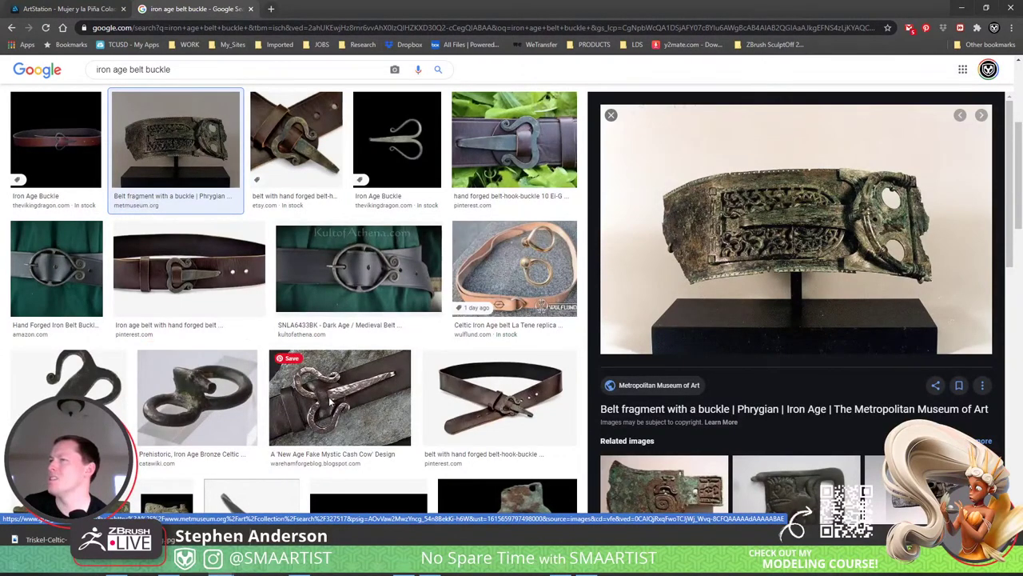
scroll(340, 404, "down", 4)
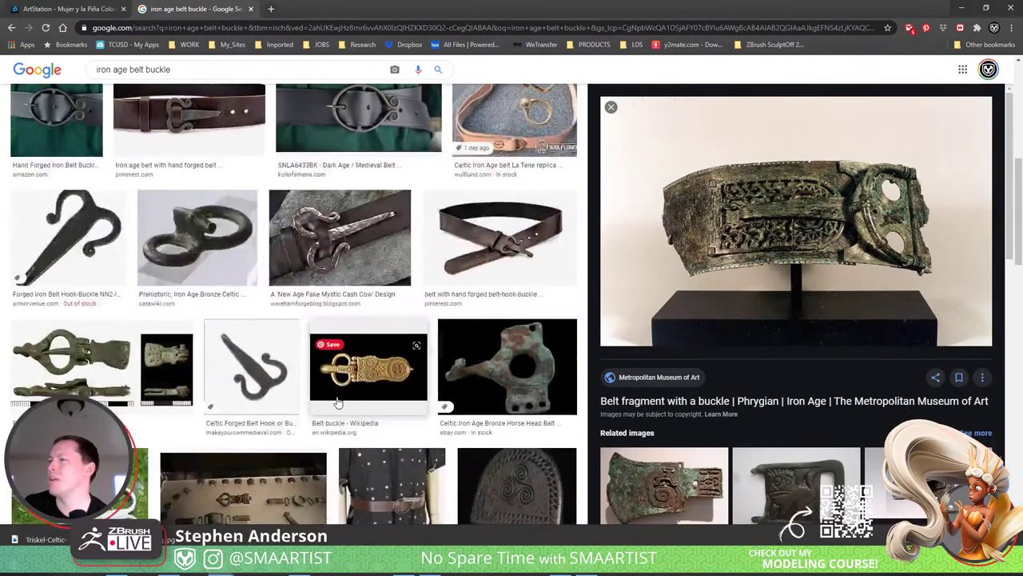
scroll(338, 401, "down", 5)
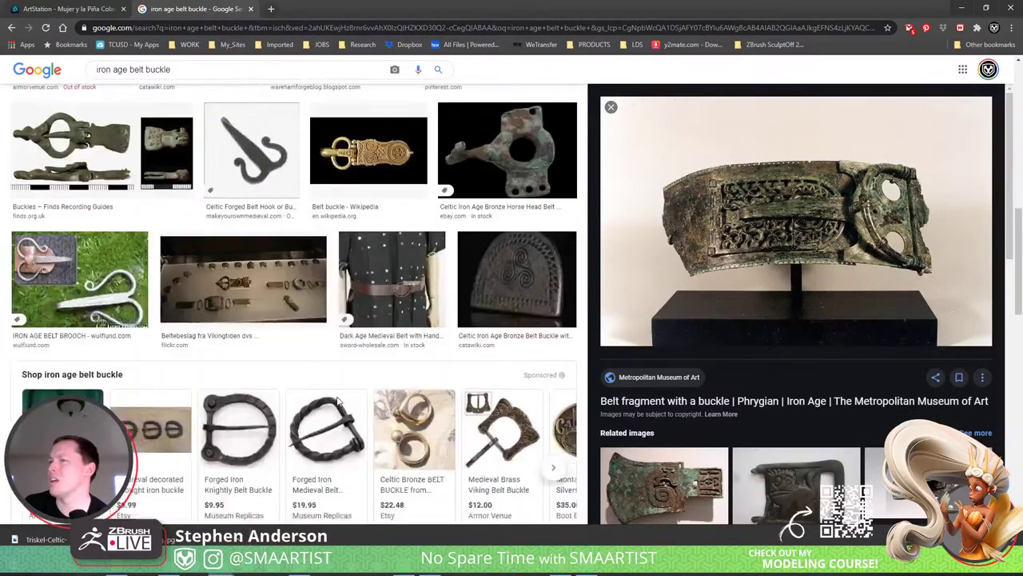
scroll(336, 400, "down", 2)
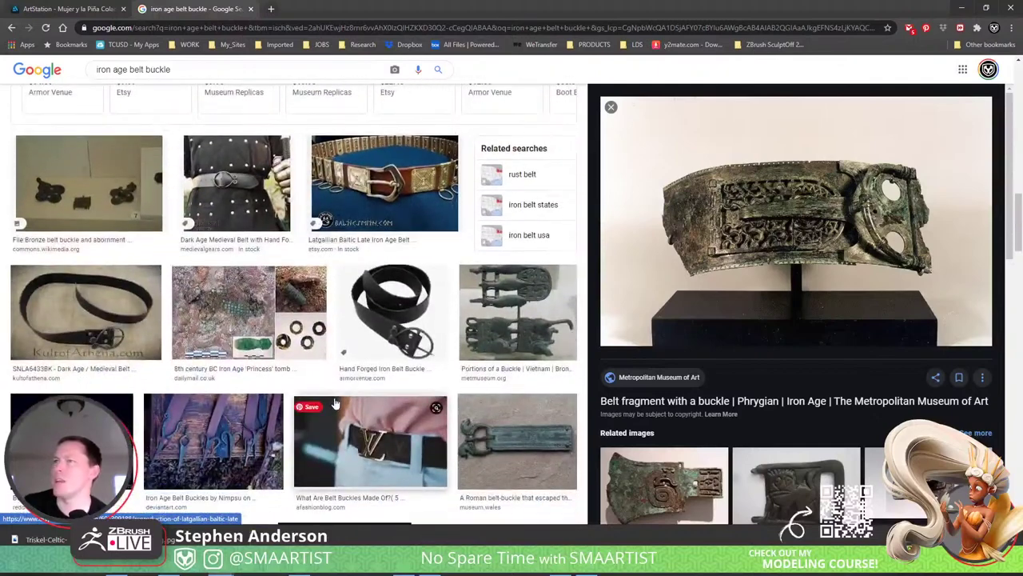
scroll(334, 390, "down", 4)
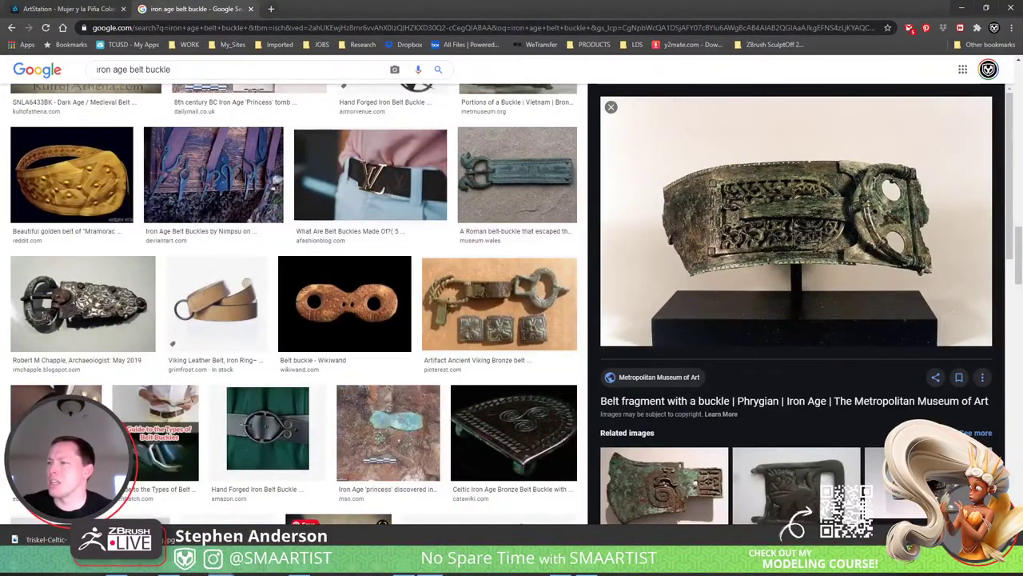
Switch to ZBrush and replace the ring on the belt's front with a PolySphere.
key("alt+Tab")
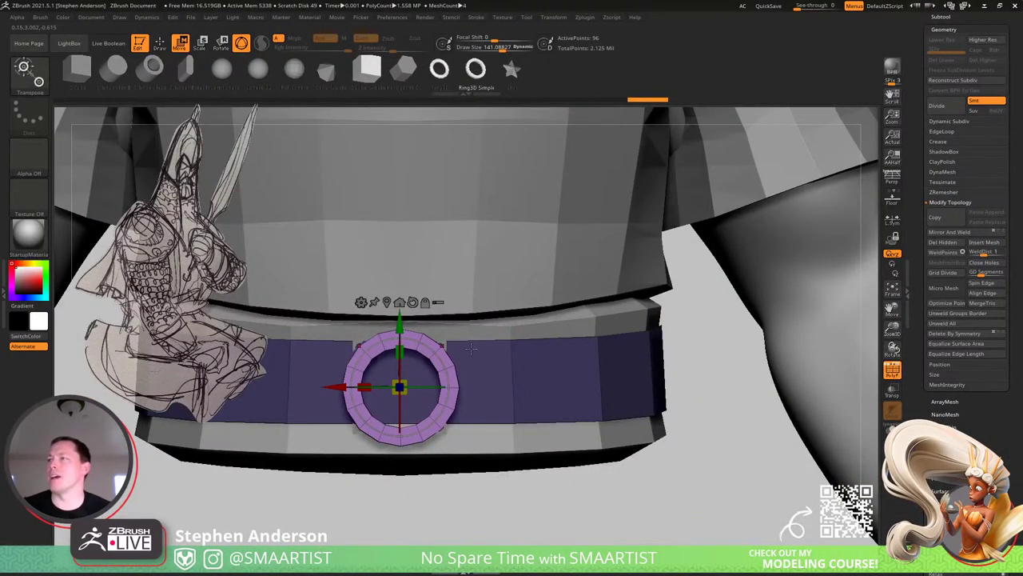
right_click_drag(531, 323, 464, 345)
left_click(294, 73)
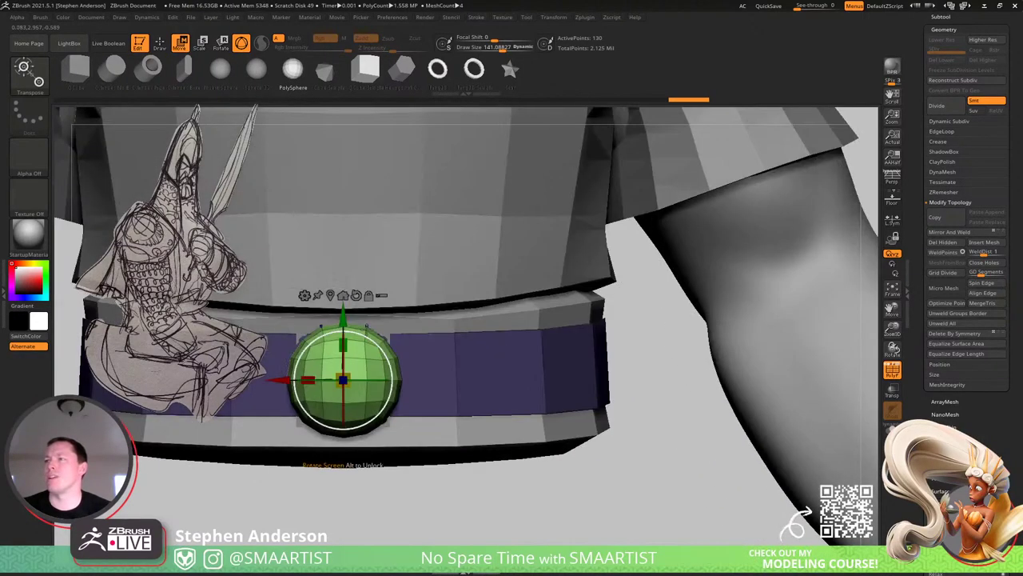
Flatten the buckle sphere into a round disc with the Flatten deformer and return to the normal gizmo.
left_click(305, 295)
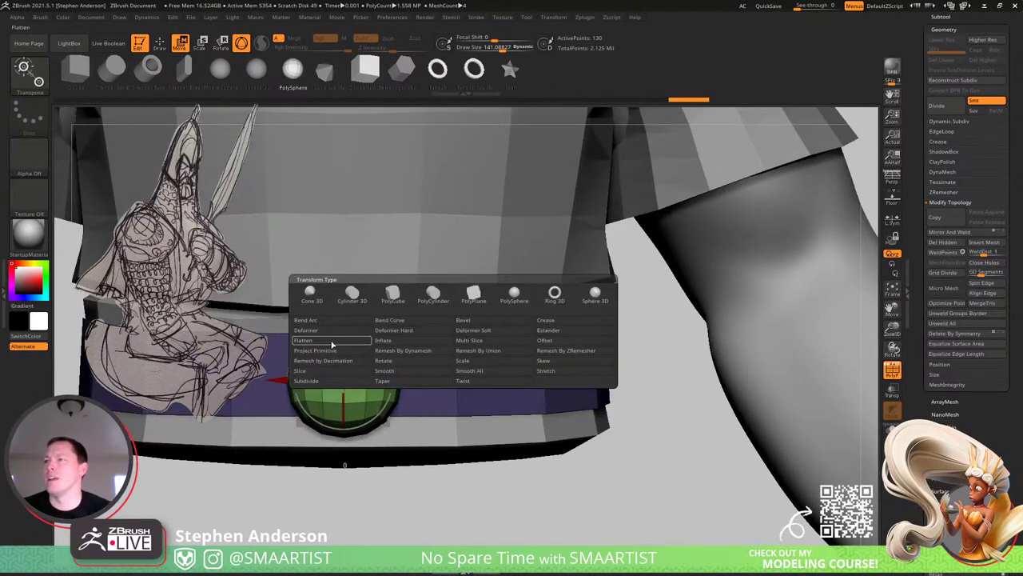
left_click(333, 344)
right_click_drag(488, 353, 511, 354)
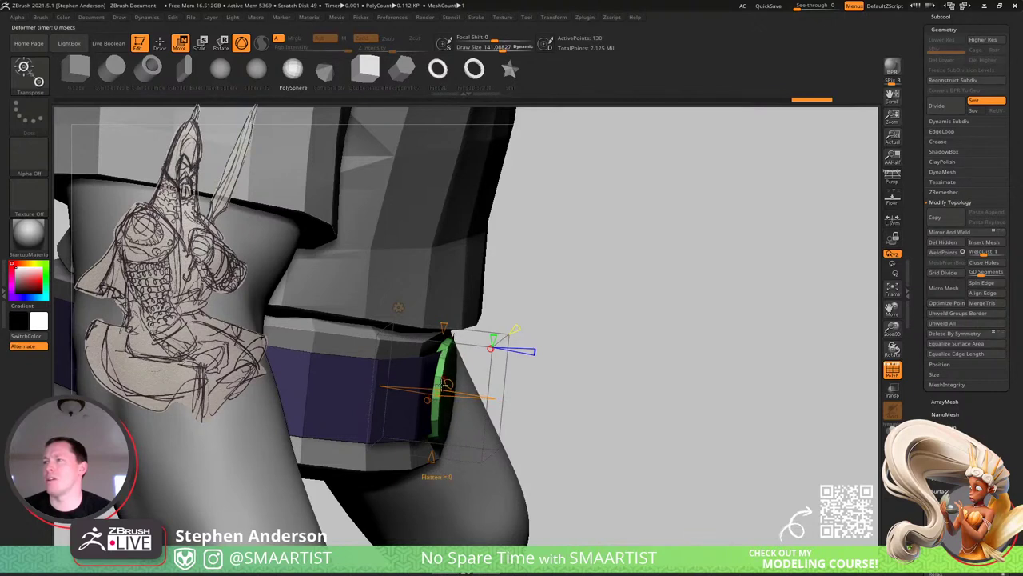
left_click(397, 306)
left_click(550, 309)
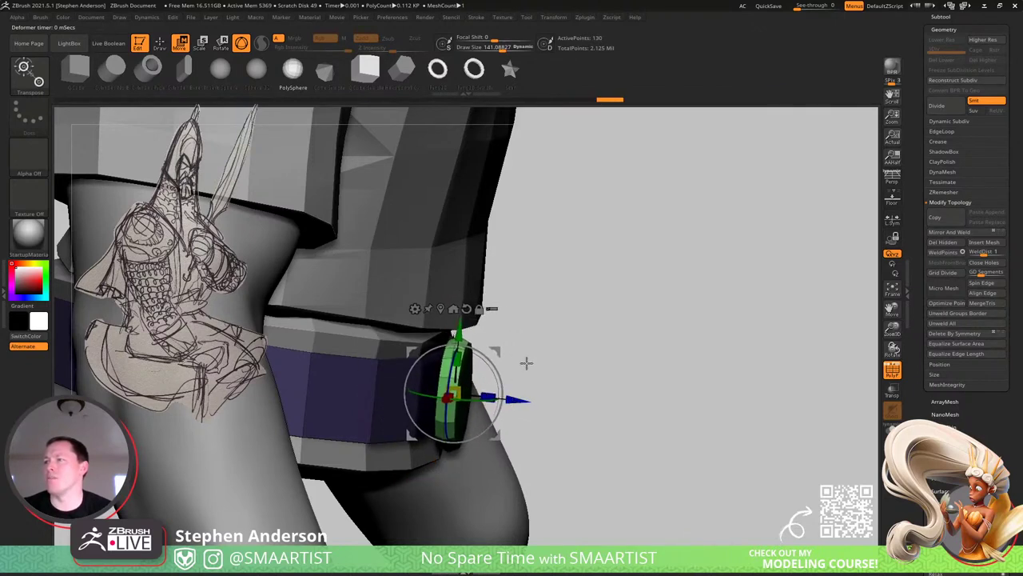
Adjust the buckle disc along its front-to-back axis so it fits against the belt, and return to Draw mode.
left_click_drag(526, 363, 489, 398)
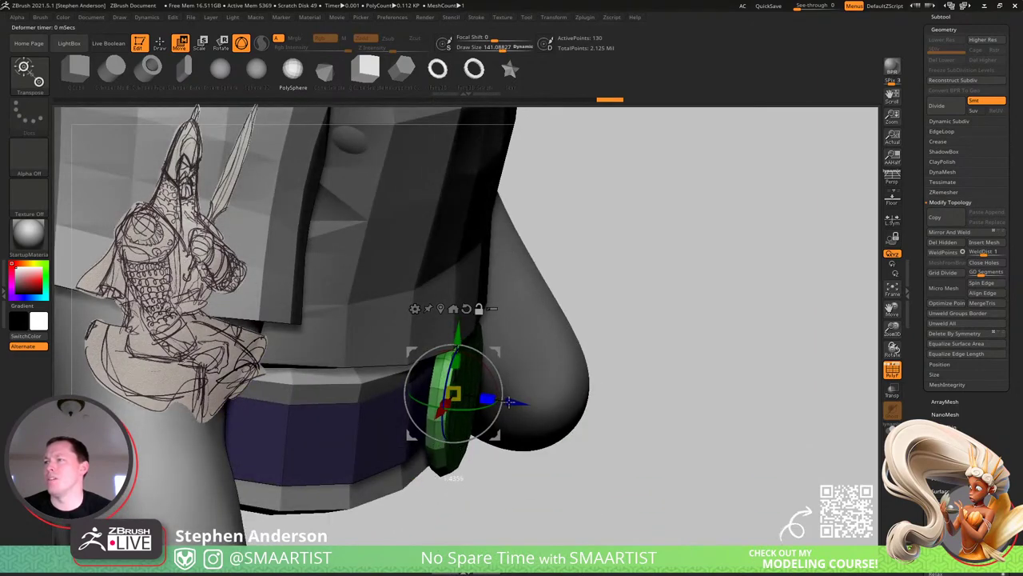
left_click_drag(580, 336, 479, 390)
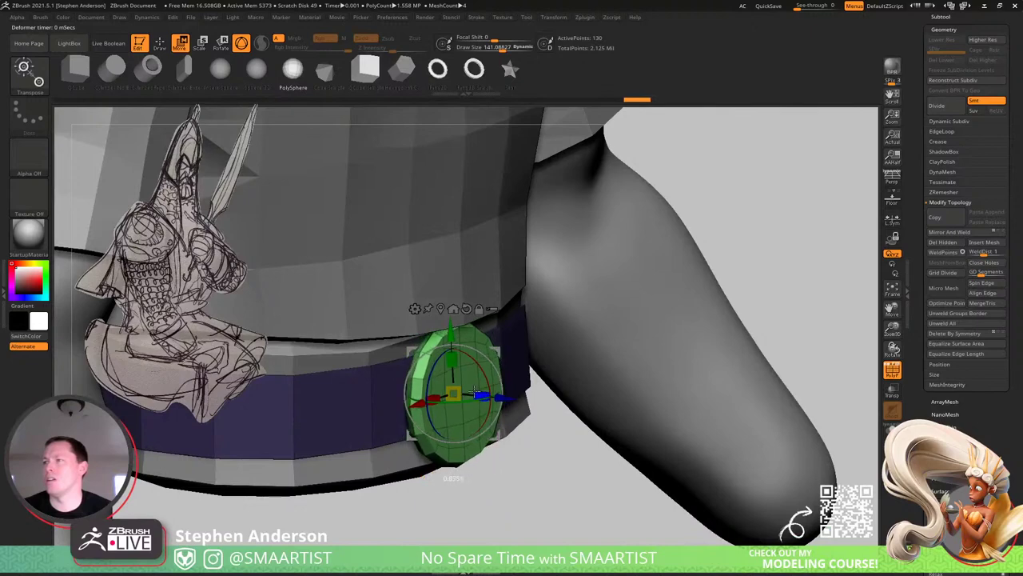
right_click_drag(531, 367, 503, 343)
key("q")
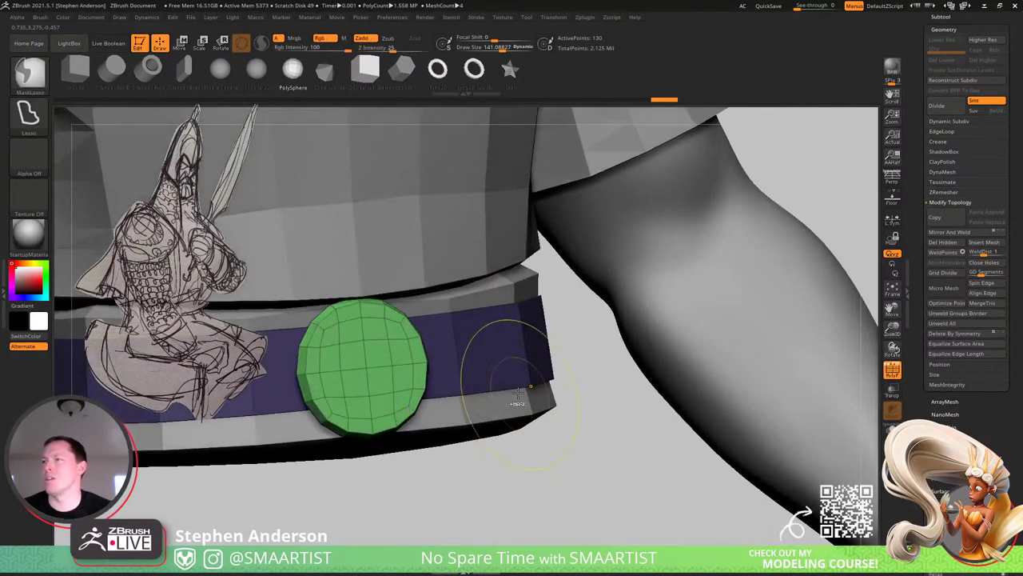
Turn off the polyframe display and make the tunic the active subtool from a side view.
mouse_move(517, 405)
right_mouse_down("ctrl")
mouse_move(518, 324)
mouse_move(489, 327)
mouse_move(494, 240)
mouse_move(588, 220)
mouse_move(613, 295)
right_mouse_up("ctrl")
key("shift+f")
left_click_drag(613, 298, 706, 320, "alt")
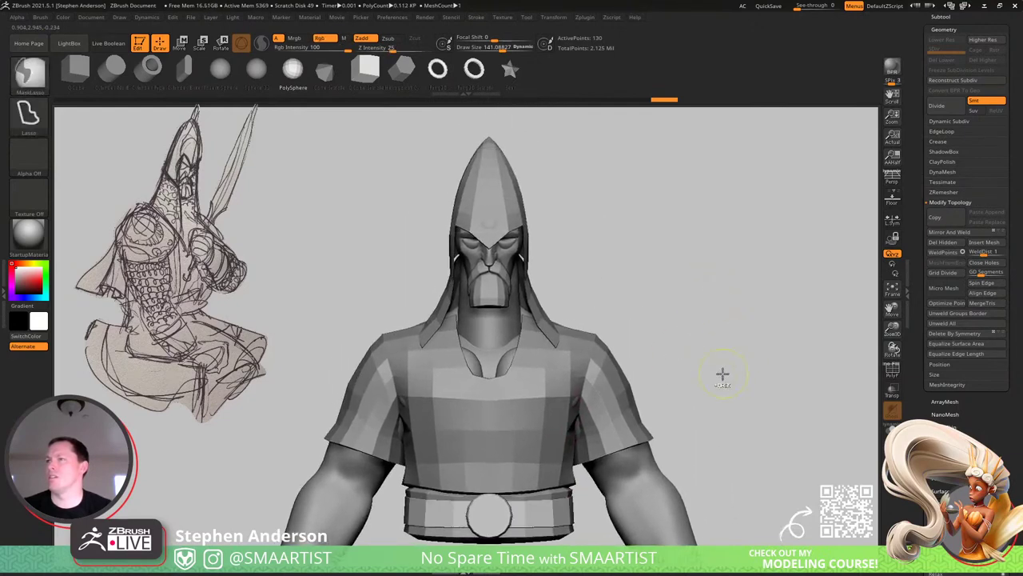
left_click_drag(722, 373, 533, 329)
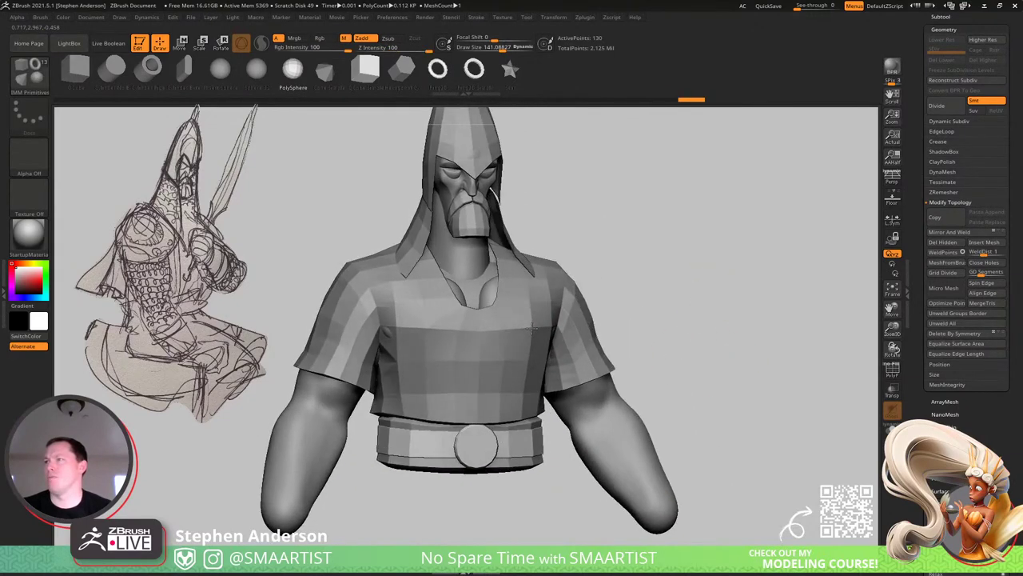
right_click_drag(404, 274, 463, 289)
left_click_drag(462, 289, 403, 290)
left_click(406, 293, "alt")
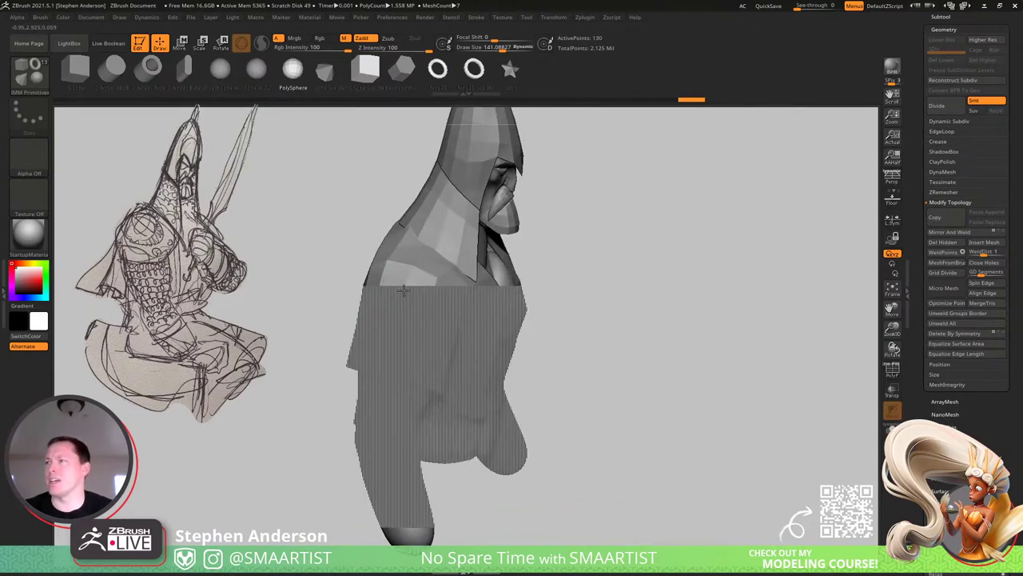
Insert PolySpheres symmetrically over both shoulders of the tunic with the IMM Primitives brush.
key("b")
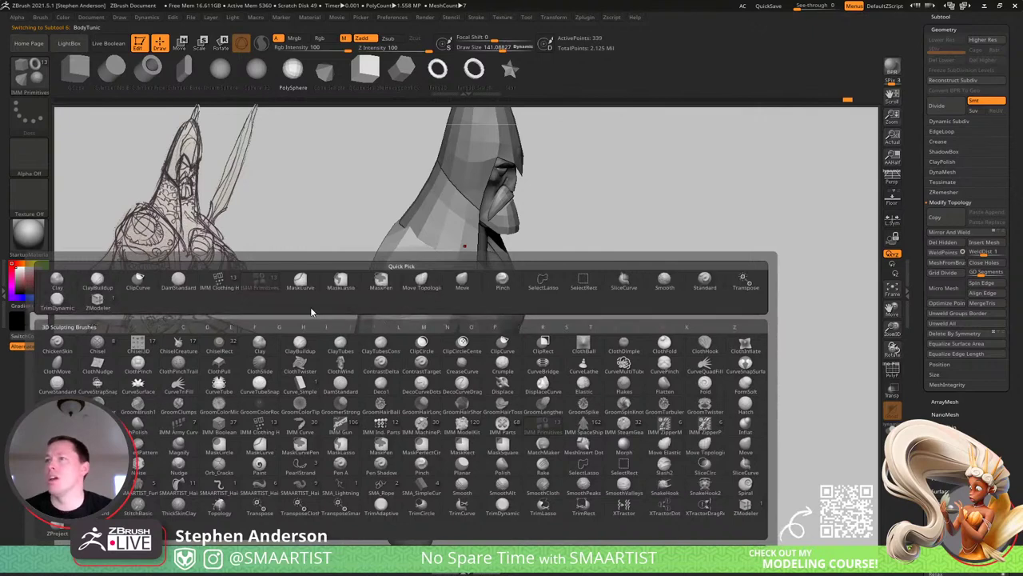
left_click(260, 281)
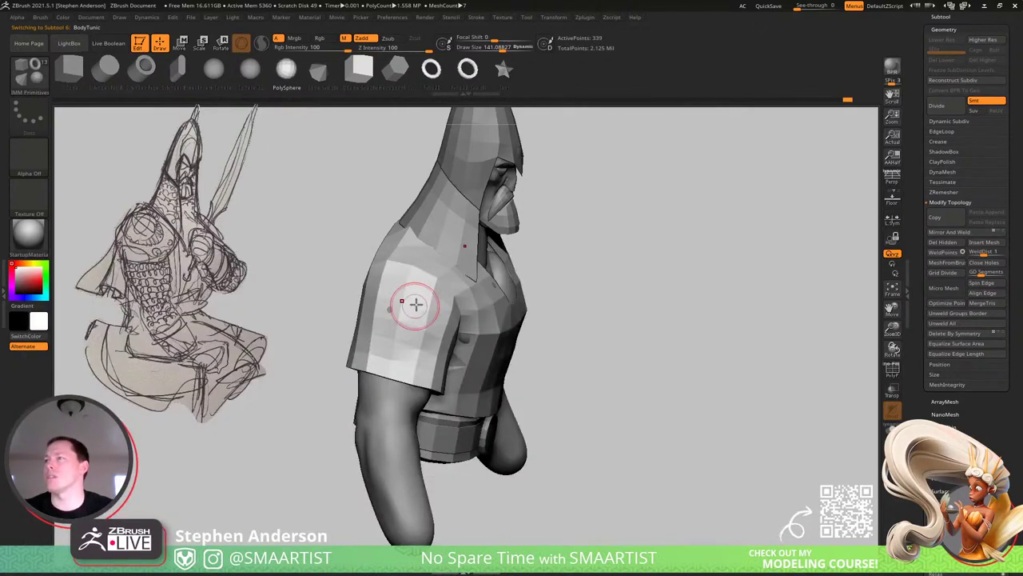
left_click_drag(418, 297, 402, 269)
right_click_drag(402, 270, 400, 384)
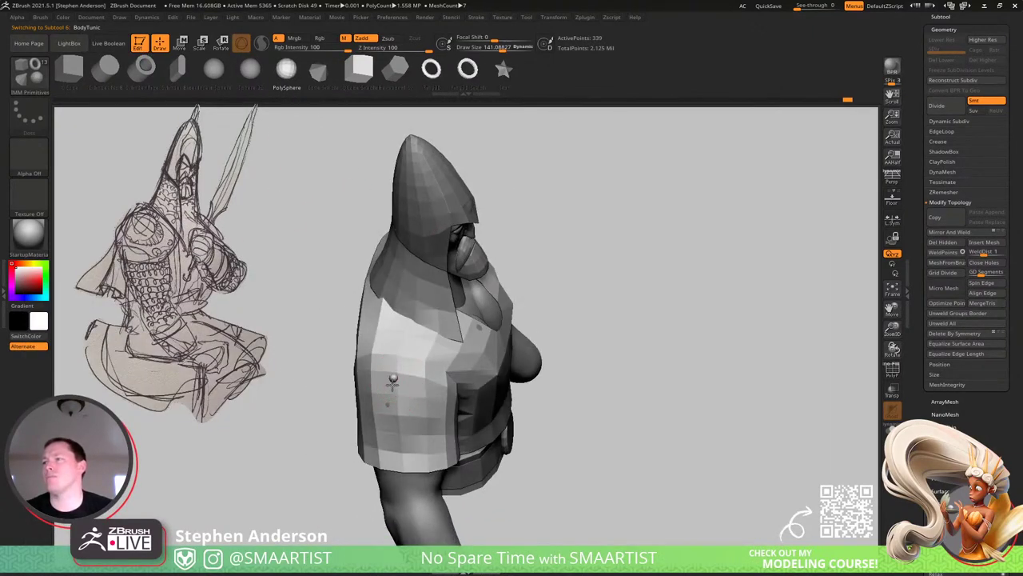
left_click_drag(391, 378, 390, 439)
right_click_drag(389, 440, 403, 372)
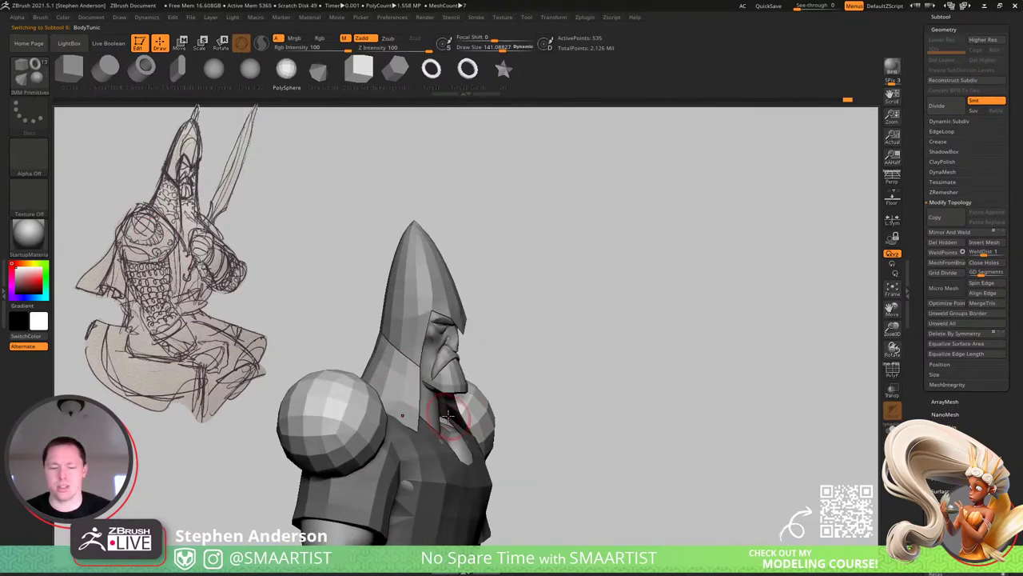
right_click_drag(413, 434, 356, 429)
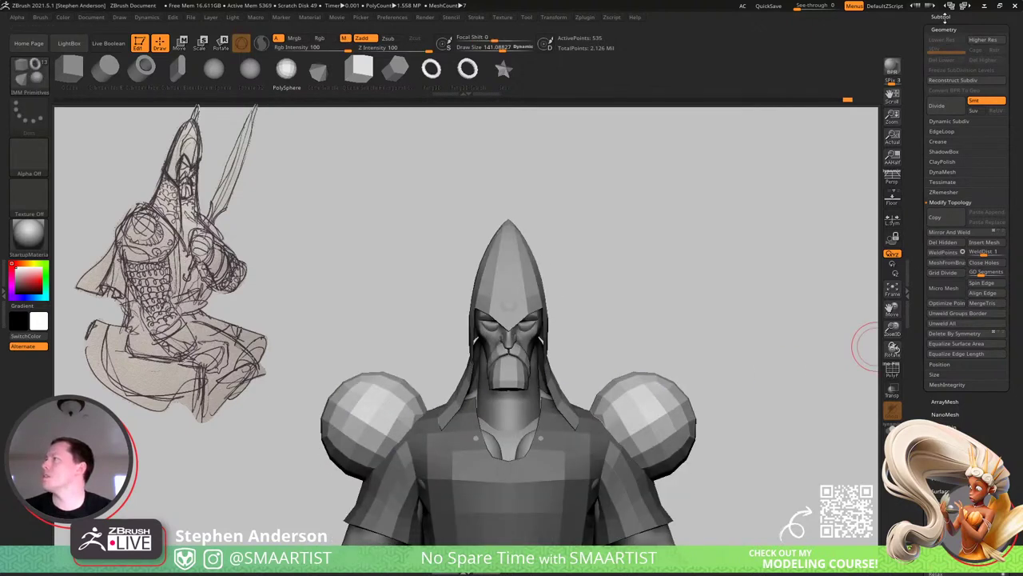
Split the shoulder spheres from the tunic into their own subtool and rename it ShoulderPlates.
left_click(942, 16)
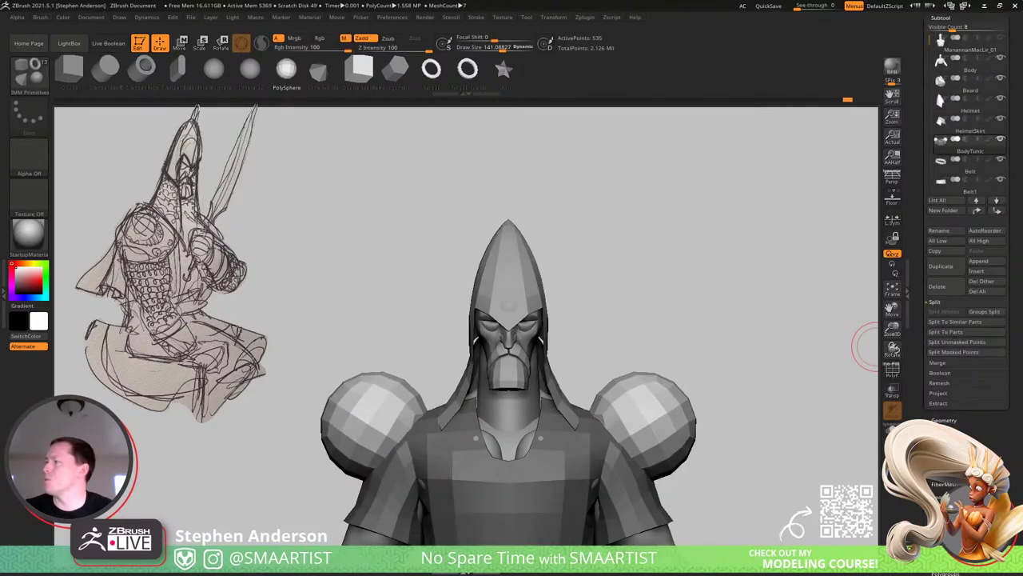
left_click(963, 343)
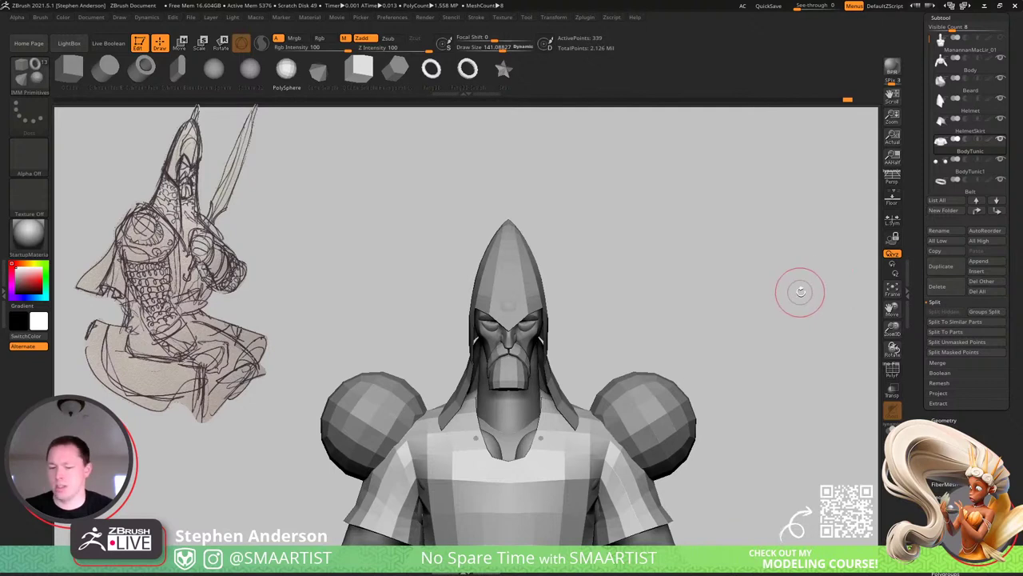
key("Down")
left_click(950, 231)
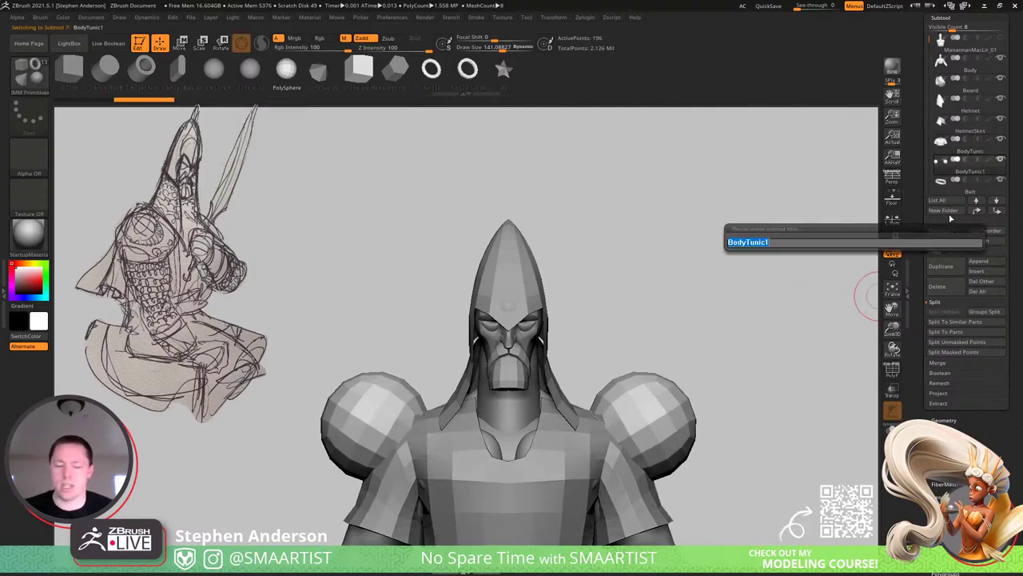
type("ShoulderPlates")
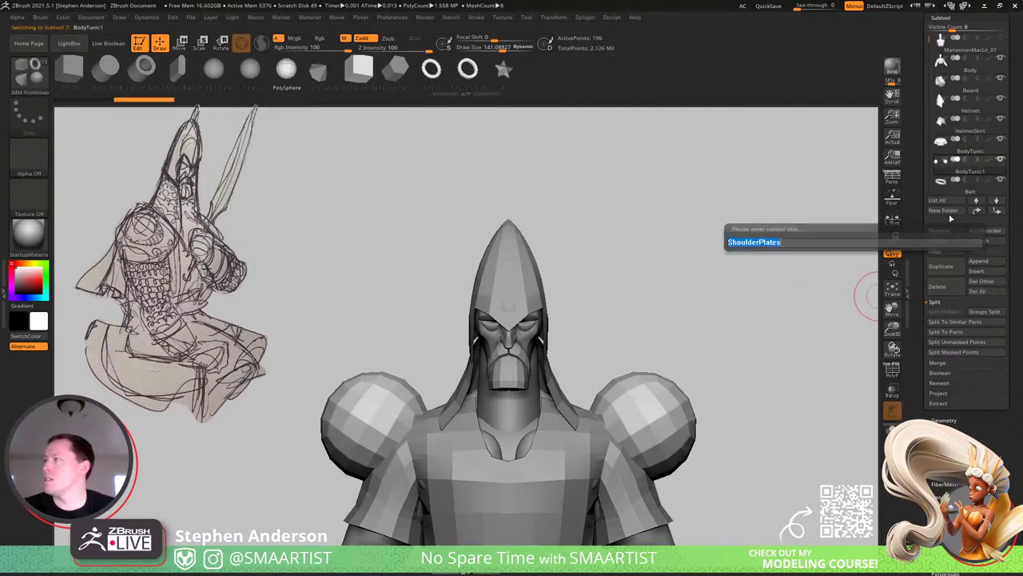
key("Return")
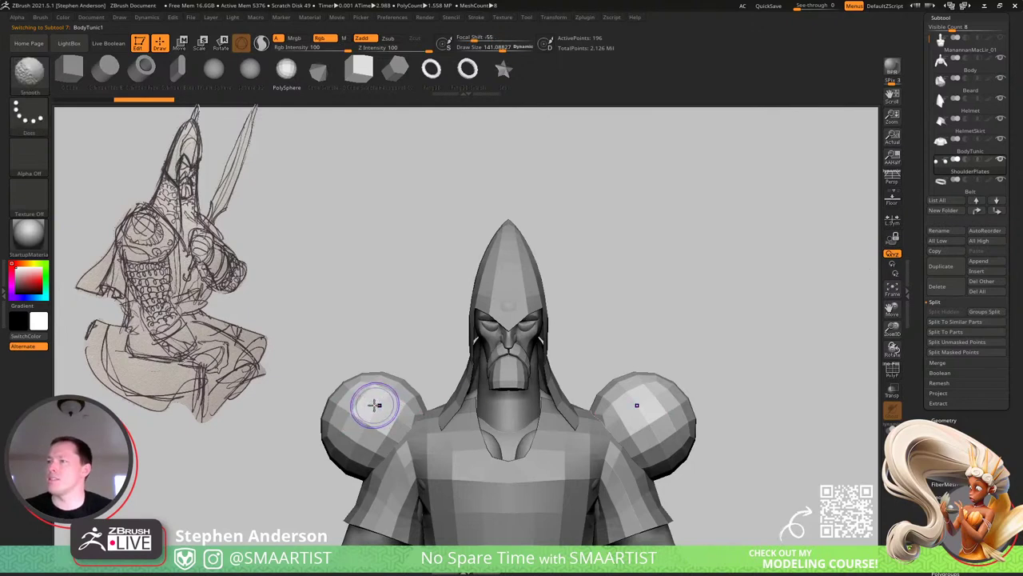
Isolate the shoulder spheres, hide their inner halves facing the body, and delete the hidden geometry to leave outer shells.
key("ctrl+shift")
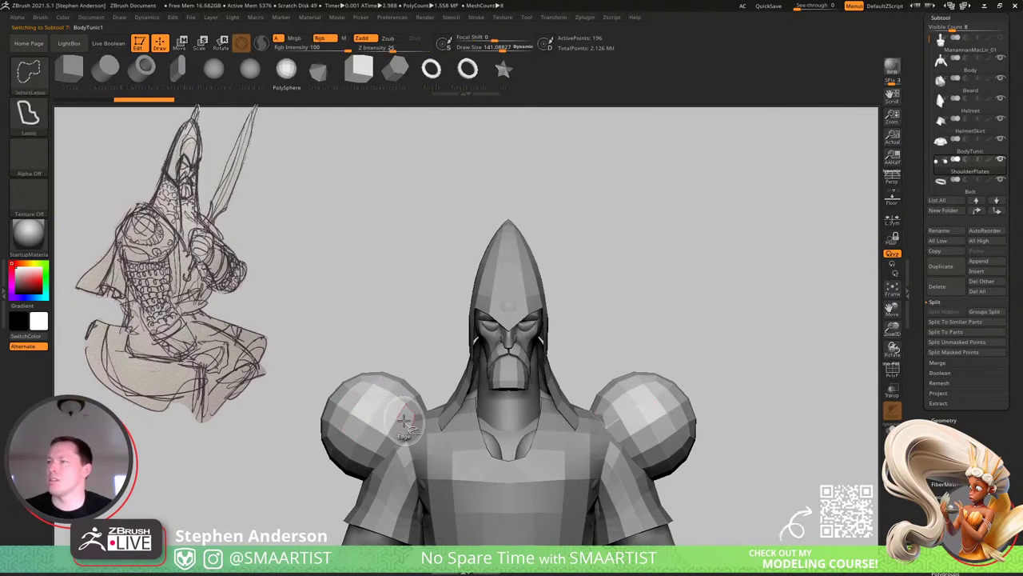
left_click(409, 421, "ctrl+shift")
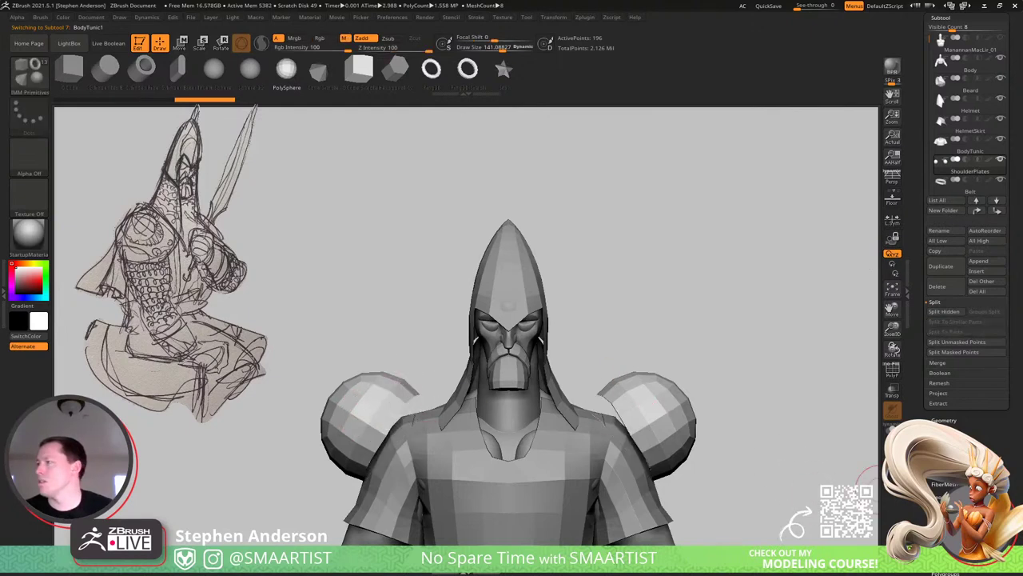
left_click(892, 430)
key("ctrl+shift+s")
key("ctrl+shift+s")
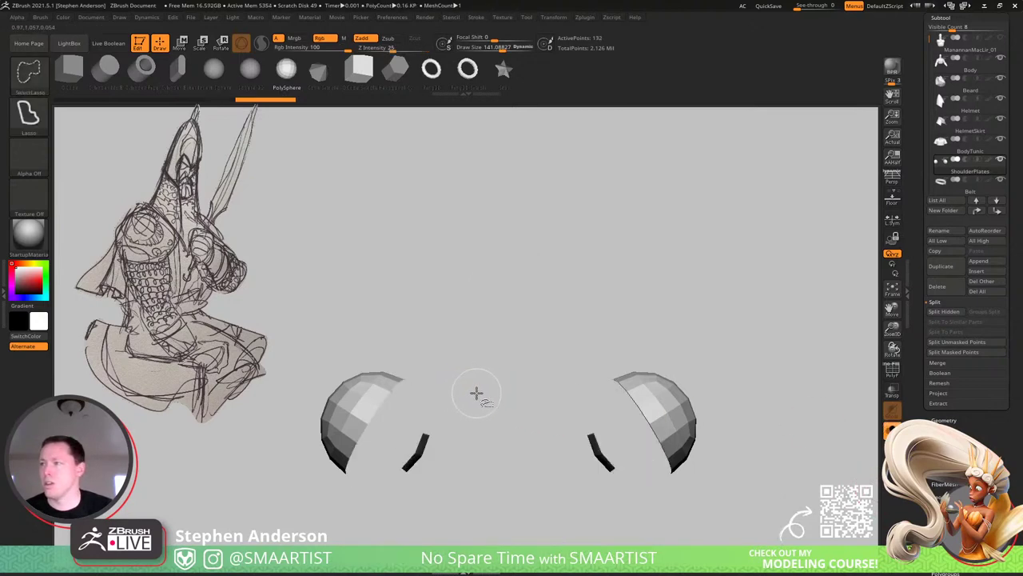
mouse_move(466, 368)
left_mouse_down()
mouse_move(457, 344)
mouse_move(496, 366)
left_mouse_up()
key("ctrl+shift+x")
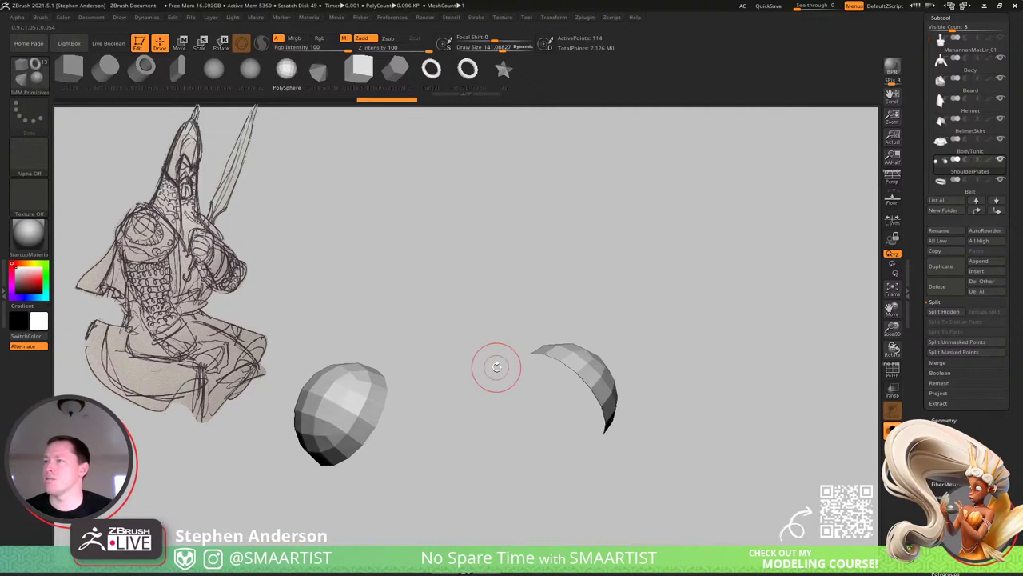
left_click(940, 420)
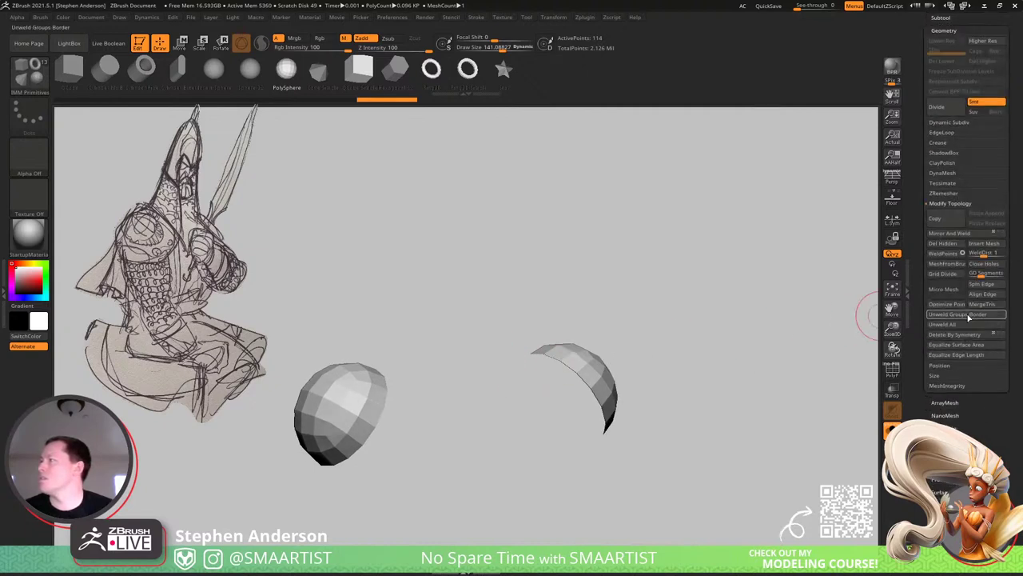
left_click(944, 244)
Lasso-hide the section of each half sphere nearest the neck and delete the hidden polygons.
mouse_move(407, 365)
left_mouse_down()
mouse_move(421, 426)
mouse_move(409, 413)
mouse_move(427, 388)
mouse_move(410, 448)
mouse_move(361, 339)
left_mouse_up()
key("ctrl+shift")
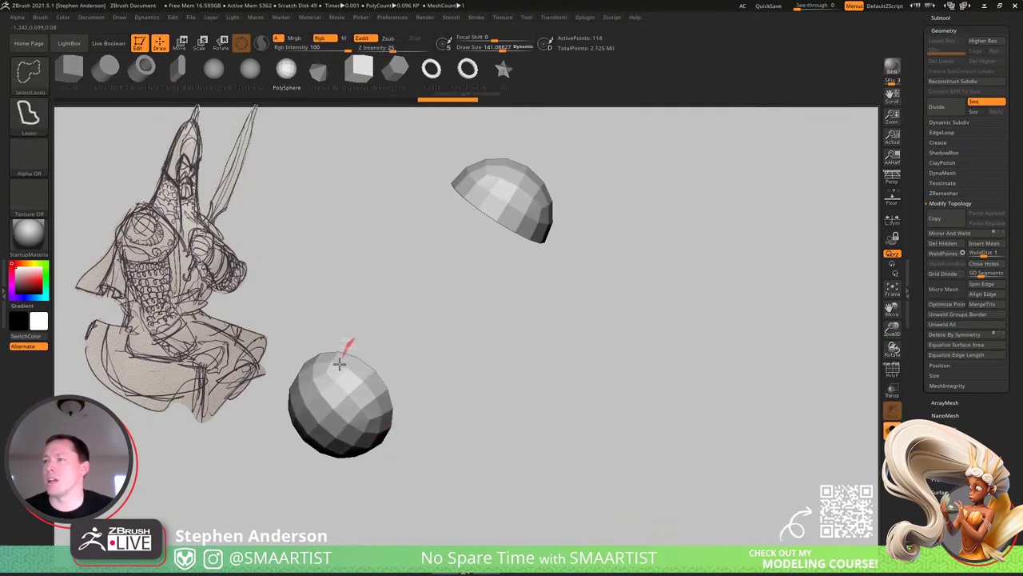
left_click_drag(378, 408, 449, 379, "ctrl+shift")
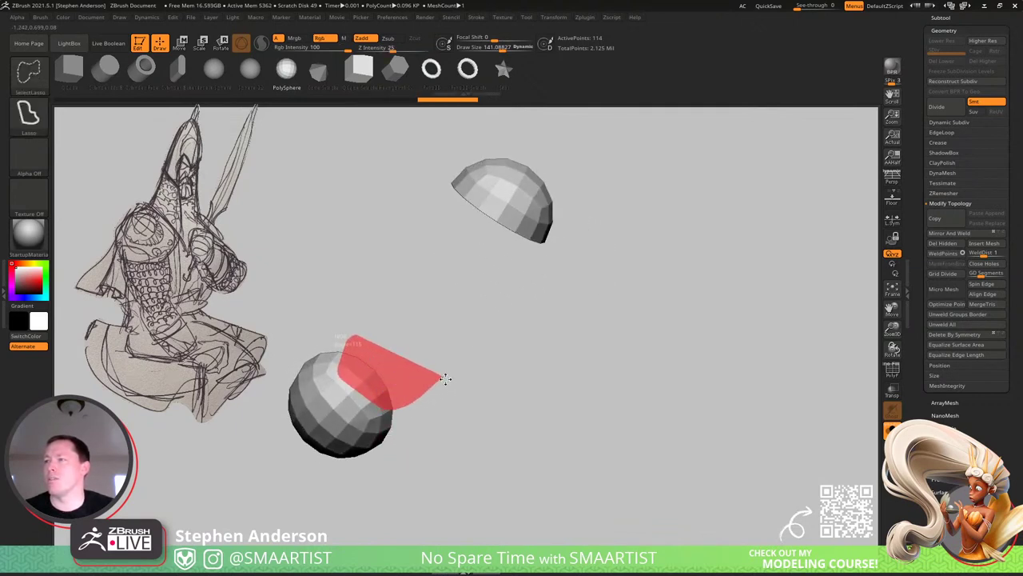
left_click_drag(445, 376, 446, 377, "ctrl+shift")
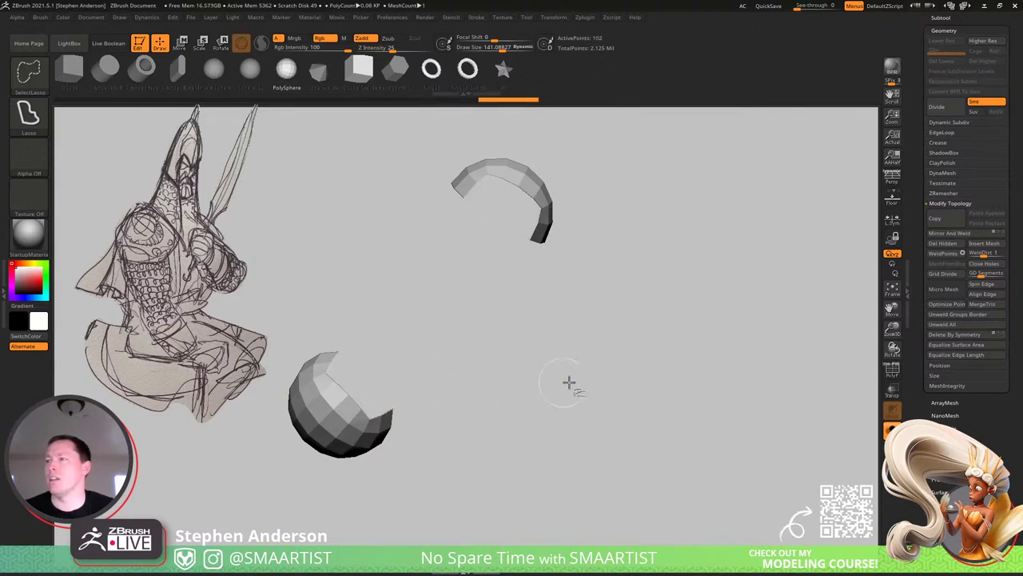
left_click(945, 243)
Switch to the Move brush and reshape the notched upper edge and corners of the isolated shoulder plates.
mouse_move(599, 338)
left_mouse_down()
mouse_move(352, 359)
mouse_move(355, 395)
mouse_move(370, 417)
mouse_move(380, 404)
left_mouse_up()
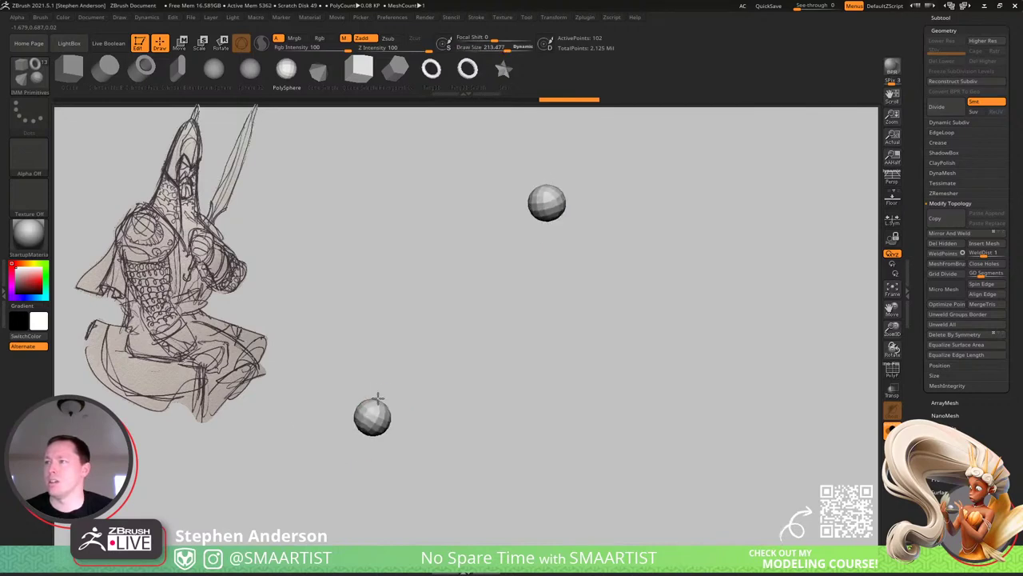
key("ctrl+z")
key("b")
key("m")
key("v")
mouse_move(370, 410)
right_mouse_down("ctrl")
mouse_move(372, 360)
mouse_move(384, 394)
right_mouse_up("ctrl")
key("s")
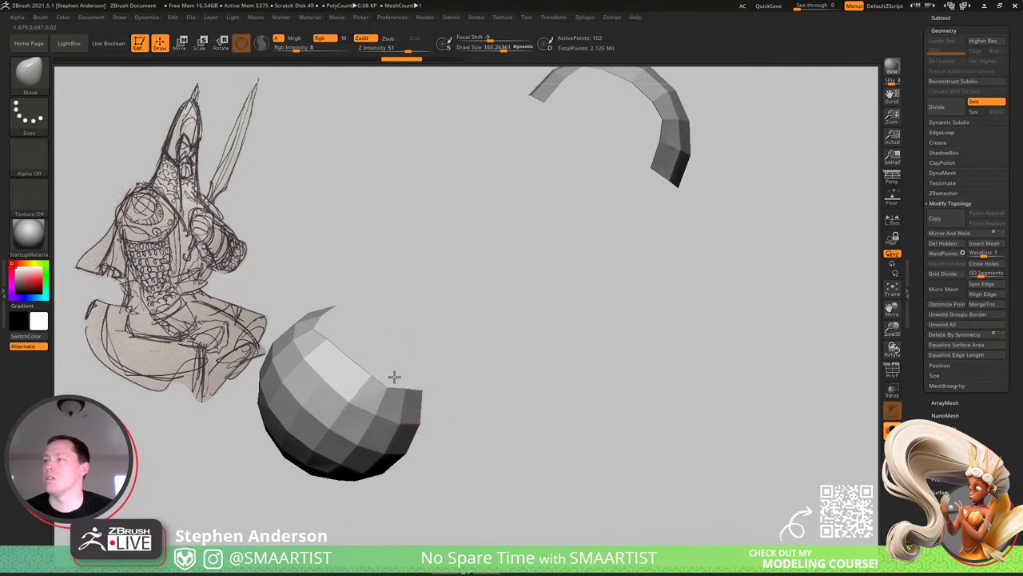
mouse_move(394, 376)
left_mouse_down()
mouse_move(297, 327)
mouse_move(336, 327)
mouse_move(325, 324)
left_mouse_up()
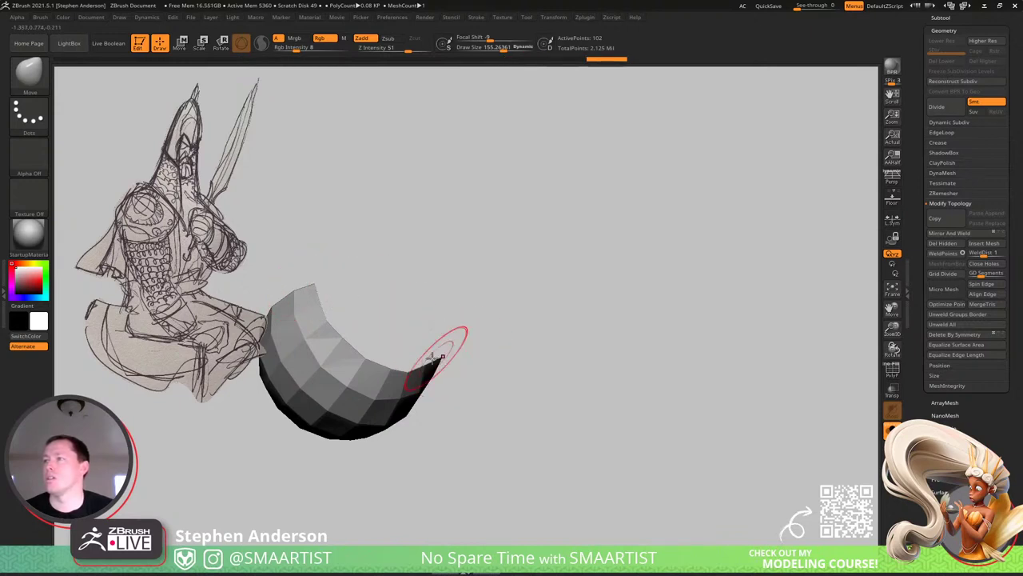
left_click_drag(436, 357, 420, 350)
Refine the overall curve of the isolated shoulder plates into a smoother dome with larger Move brush strokes.
key("s")
left_click_drag(299, 315, 324, 315)
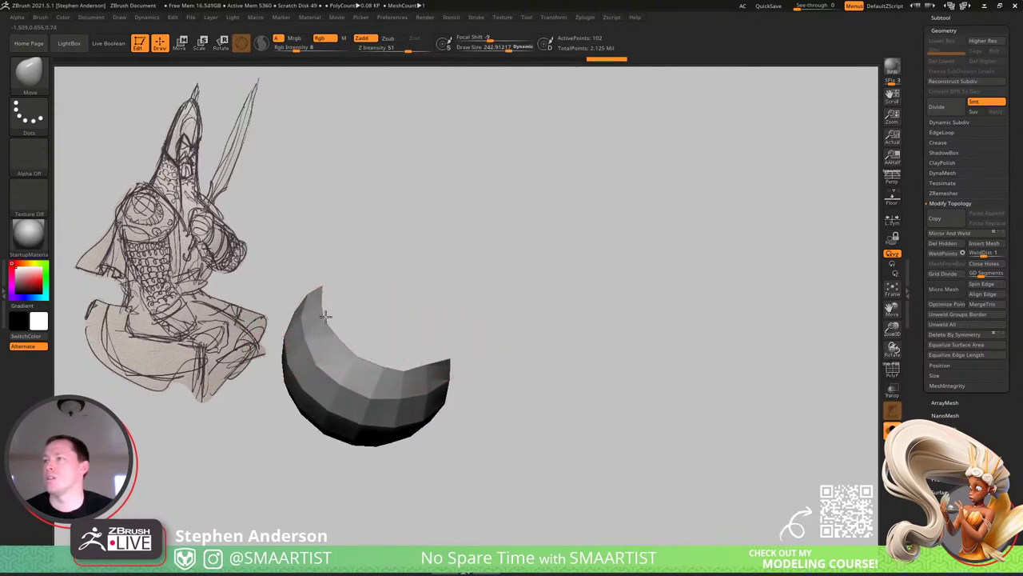
mouse_move(391, 381)
left_mouse_down()
mouse_move(320, 423)
mouse_move(343, 308)
mouse_move(371, 327)
left_mouse_up()
key("s")
left_click_drag(358, 335, 361, 360)
right_click_drag(361, 365, 352, 324)
left_click_drag(367, 356, 367, 373)
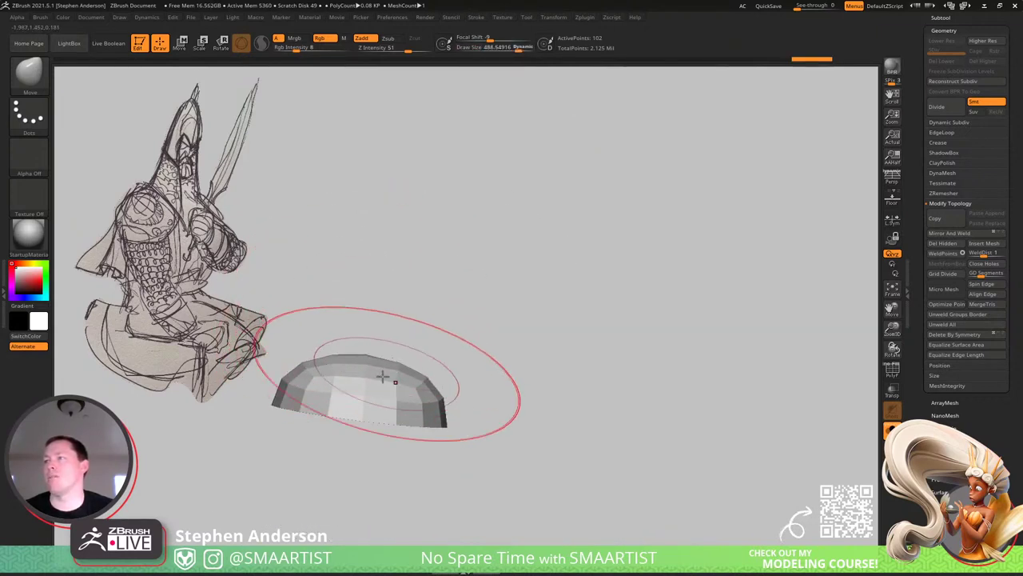
right_click_drag(383, 375, 432, 356)
Show the whole figure again and use the gizmo to rotate and position the plates over the shoulders.
left_click(892, 431)
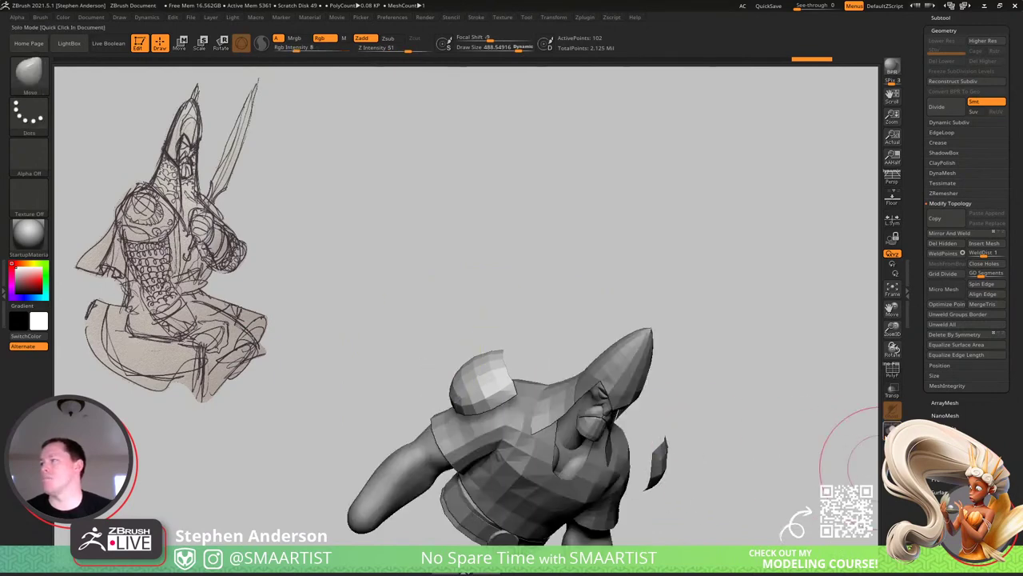
left_click_drag(560, 364, 513, 441)
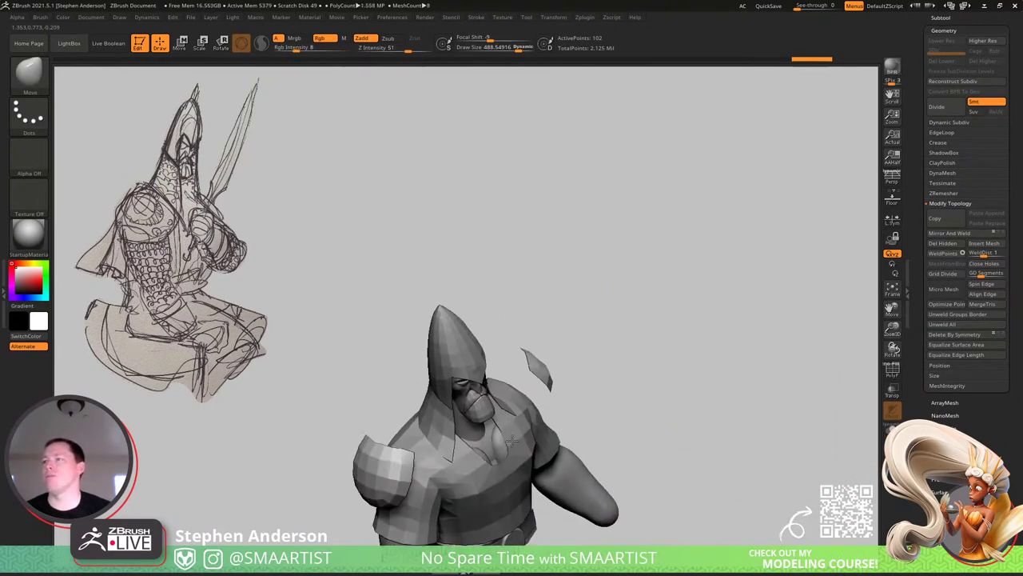
right_click_drag(512, 440, 486, 363, "ctrl")
key("w")
right_click_drag(400, 388, 435, 368)
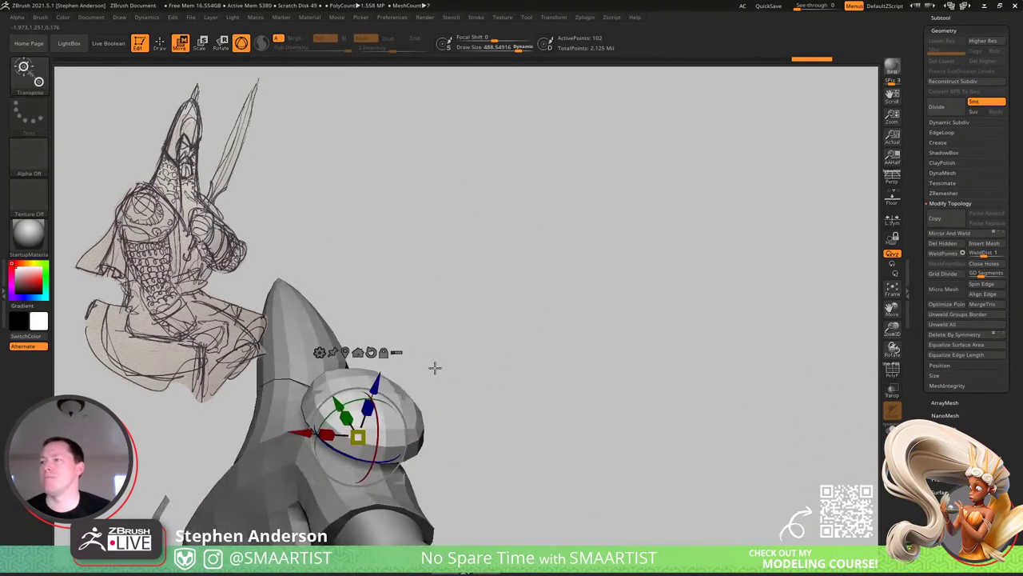
left_click_drag(435, 368, 387, 414)
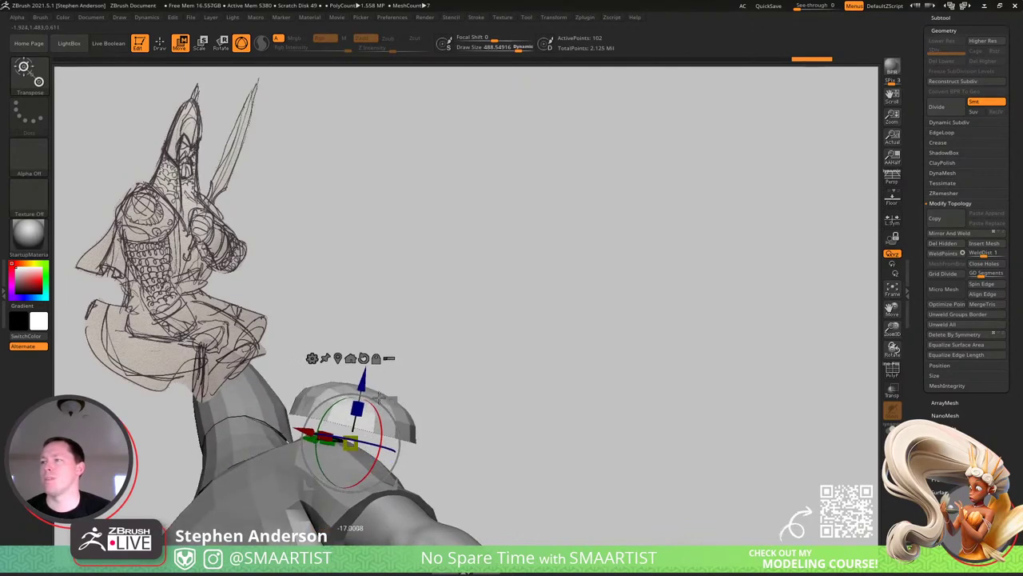
mouse_move(380, 426)
left_mouse_down()
mouse_move(402, 421)
mouse_move(404, 462)
left_mouse_up()
Return to the Move brush and wrap the shoulder plates around the tops and backs of the shoulders.
key("b")
key("m")
key("v")
right_click_drag(409, 461, 373, 431)
mouse_move(373, 431)
left_mouse_down()
mouse_move(431, 459)
mouse_move(411, 450)
mouse_move(424, 455)
mouse_move(360, 477)
mouse_move(296, 404)
mouse_move(274, 405)
left_mouse_up()
left_click_drag(409, 438, 324, 428)
left_click_drag(269, 395, 274, 402)
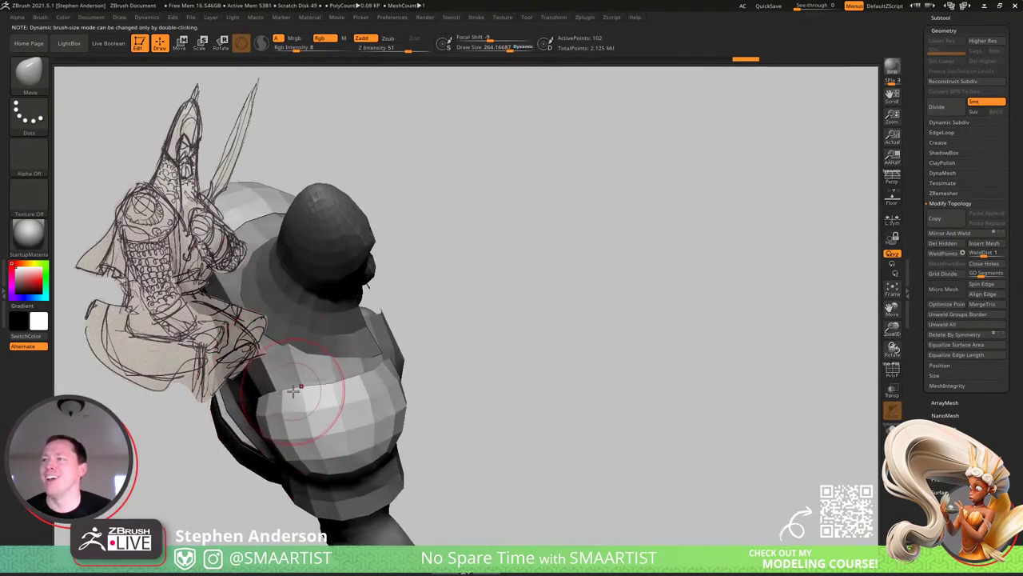
right_click_drag(390, 371, 361, 384)
left_click_drag(381, 375, 390, 360)
Pull the front edges and corners of the shoulder plates into shape where they meet the chest.
mouse_move(385, 363)
right_mouse_down()
mouse_move(375, 373)
mouse_move(394, 363)
right_mouse_up()
key("s")
key("s")
left_click_drag(394, 363, 408, 364)
right_click_drag(408, 364, 417, 388)
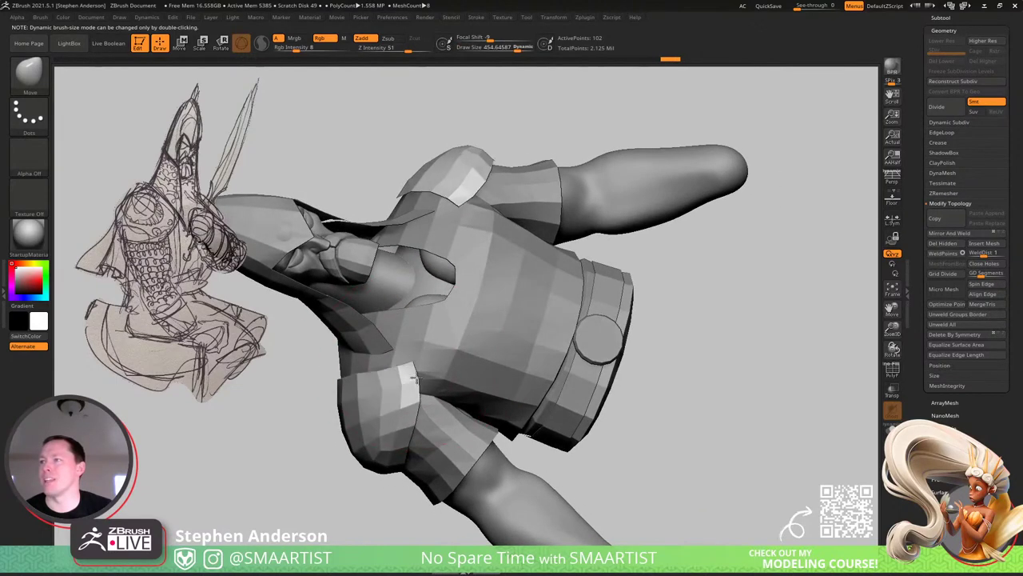
key("s")
left_click_drag(417, 388, 412, 397)
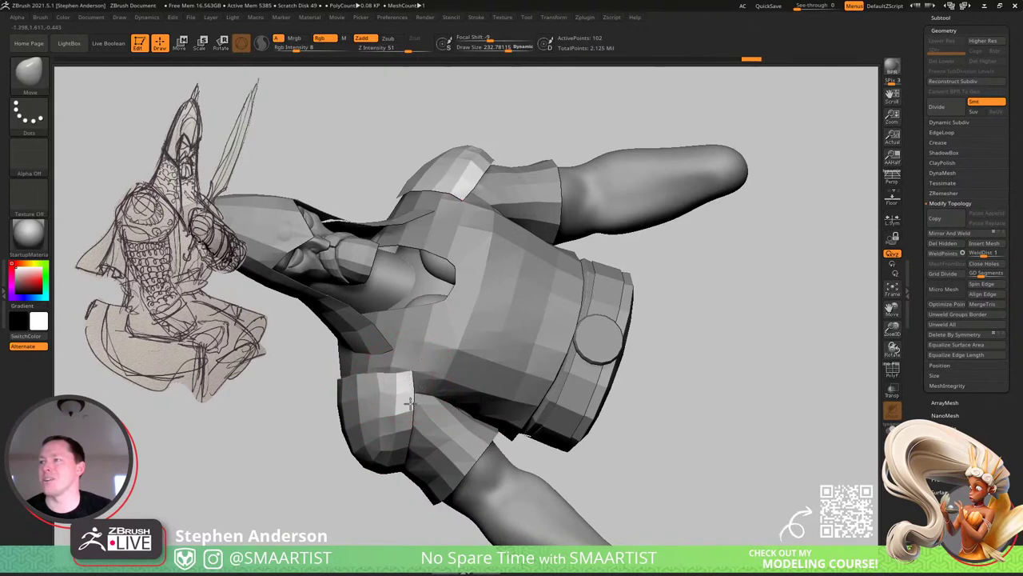
key("s")
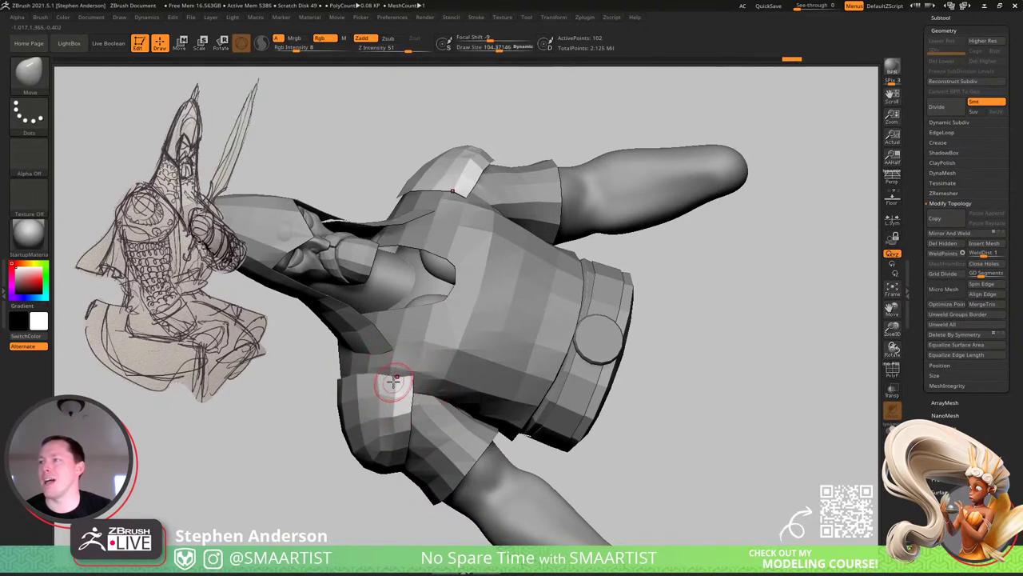
mouse_move(412, 381)
left_mouse_down()
mouse_move(413, 394)
mouse_move(399, 400)
left_mouse_up()
Adjust the outer contour of the shoulder plates over the upper sleeves with the Move brush.
mouse_move(400, 400)
right_mouse_down()
mouse_move(377, 393)
mouse_move(400, 374)
right_mouse_up()
left_click_drag(328, 440, 320, 453, "shift")
right_click_drag(320, 452, 352, 436)
key("s")
left_click_drag(329, 436, 366, 435)
Enlarge the Move brush and adjust the lower front edge of the shoulder plates where it sits over the tunic.
mouse_move(376, 434)
right_mouse_down()
mouse_move(375, 421)
mouse_move(374, 501)
mouse_move(327, 462)
mouse_move(400, 445)
mouse_move(406, 412)
mouse_move(489, 456)
right_mouse_up()
key("s")
left_click_drag(471, 453, 448, 456)
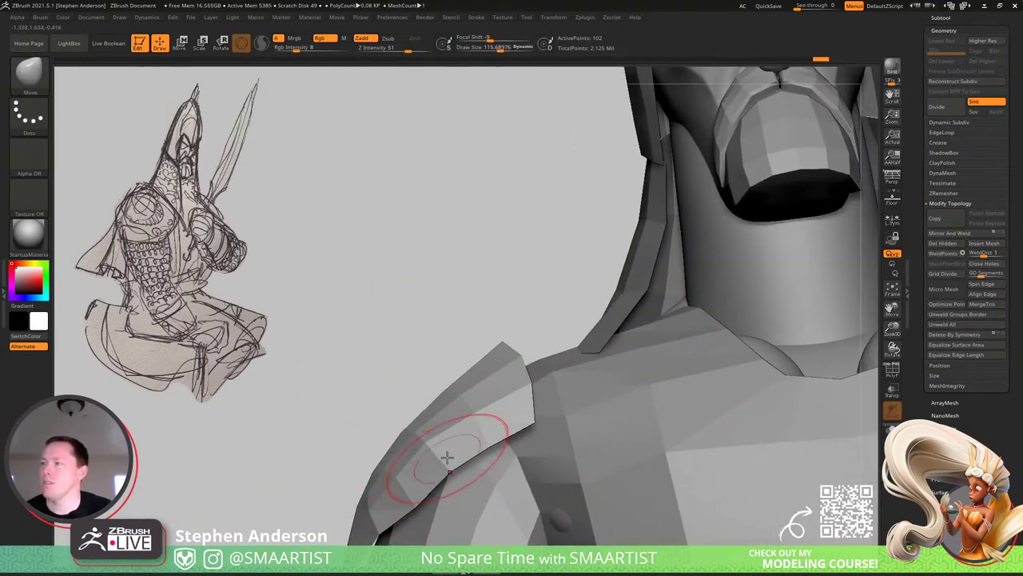
mouse_move(448, 458)
right_mouse_down()
mouse_move(480, 388)
mouse_move(462, 412)
right_mouse_up()
left_click_drag(429, 443, 433, 450)
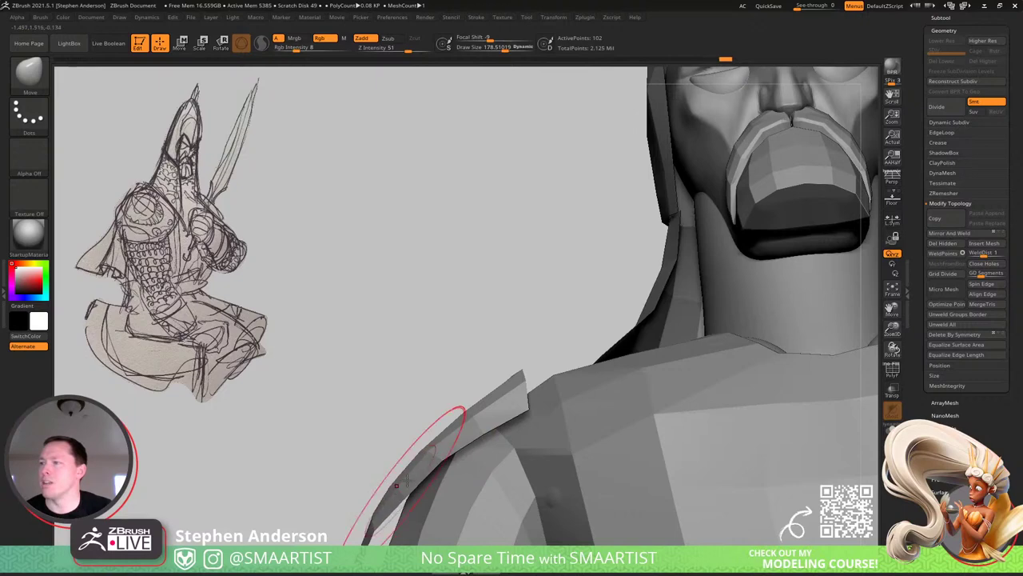
Refine the top contour of the shoulder plates with the Move brush, and set its draw size to about 155.
mouse_move(408, 480)
right_mouse_down()
mouse_move(466, 402)
mouse_move(499, 414)
mouse_move(480, 393)
mouse_move(492, 424)
mouse_move(513, 415)
mouse_move(469, 391)
mouse_move(446, 423)
mouse_move(473, 312)
mouse_move(395, 441)
mouse_move(447, 468)
mouse_move(486, 466)
right_mouse_up()
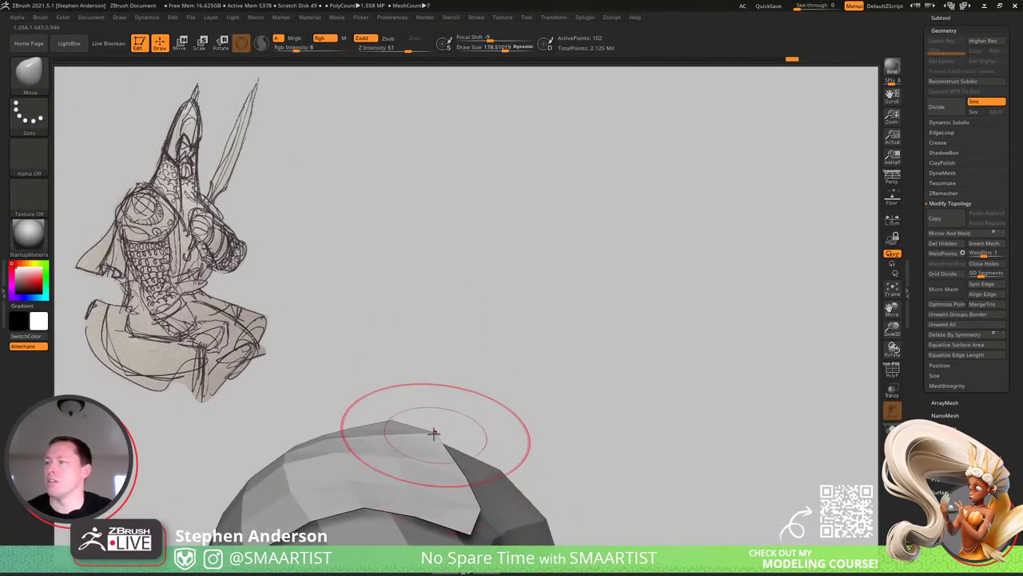
mouse_move(426, 452)
right_mouse_down()
mouse_move(487, 384)
mouse_move(535, 429)
mouse_move(507, 419)
right_mouse_up()
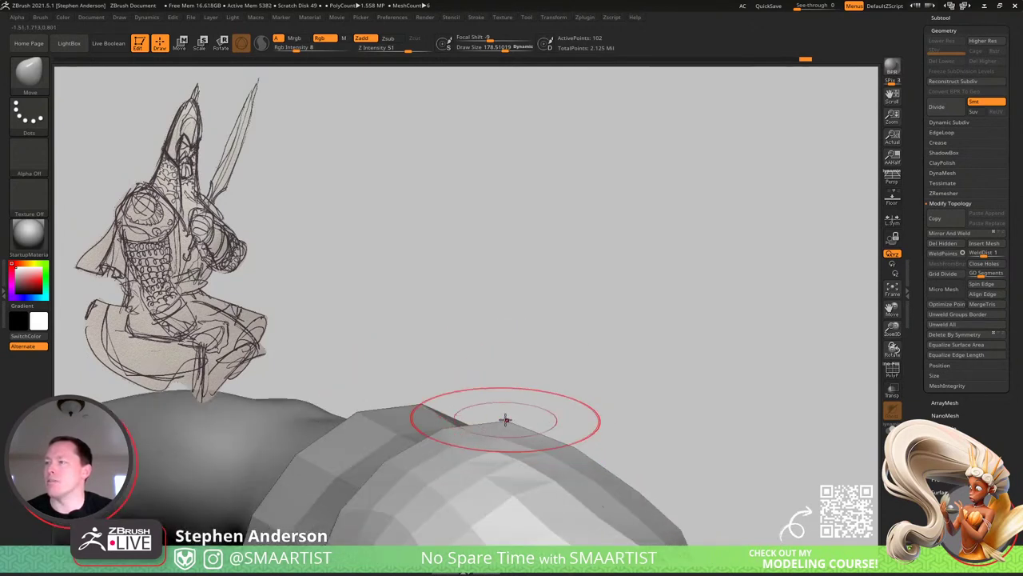
left_click_drag(501, 431, 503, 427)
right_click_drag(544, 393, 552, 300, "alt")
right_click_drag(551, 300, 504, 346, "ctrl")
mouse_move(587, 400)
right_mouse_down("ctrl")
mouse_move(589, 444)
mouse_move(624, 442)
right_mouse_up("ctrl")
key("s")
left_click_drag(622, 436, 623, 437)
Review the shoulder plates on the whole figure, and turn on perspective to view the helmet and face up close.
mouse_move(623, 437)
right_mouse_down()
mouse_move(649, 375)
mouse_move(554, 397)
mouse_move(546, 432)
mouse_move(623, 407)
mouse_move(647, 479)
mouse_move(468, 368)
mouse_move(448, 340)
mouse_move(497, 356)
right_mouse_up()
mouse_move(505, 363)
right_mouse_down()
mouse_move(552, 359)
mouse_move(592, 280)
mouse_move(633, 255)
mouse_move(626, 301)
mouse_move(637, 309)
mouse_move(617, 357)
mouse_move(571, 340)
mouse_move(626, 350)
right_mouse_up()
mouse_move(626, 350)
right_mouse_down("ctrl")
mouse_move(634, 332)
mouse_move(521, 280)
mouse_move(564, 278)
mouse_move(544, 275)
right_mouse_up("ctrl")
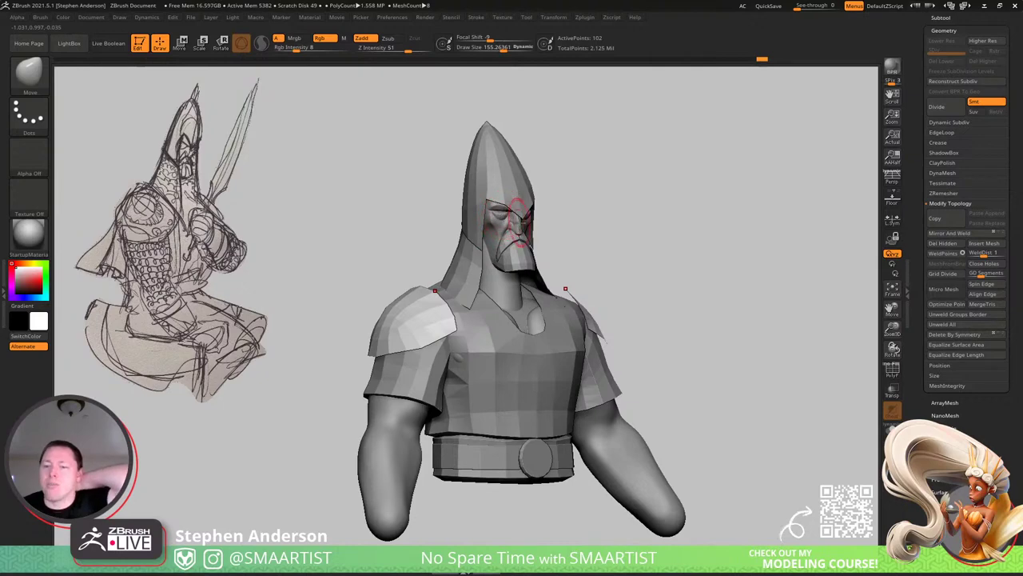
mouse_move(518, 222)
right_mouse_down()
mouse_move(454, 352)
mouse_move(512, 350)
mouse_move(470, 347)
mouse_move(487, 368)
mouse_move(529, 356)
mouse_move(478, 371)
mouse_move(471, 348)
mouse_move(480, 336)
right_mouse_up()
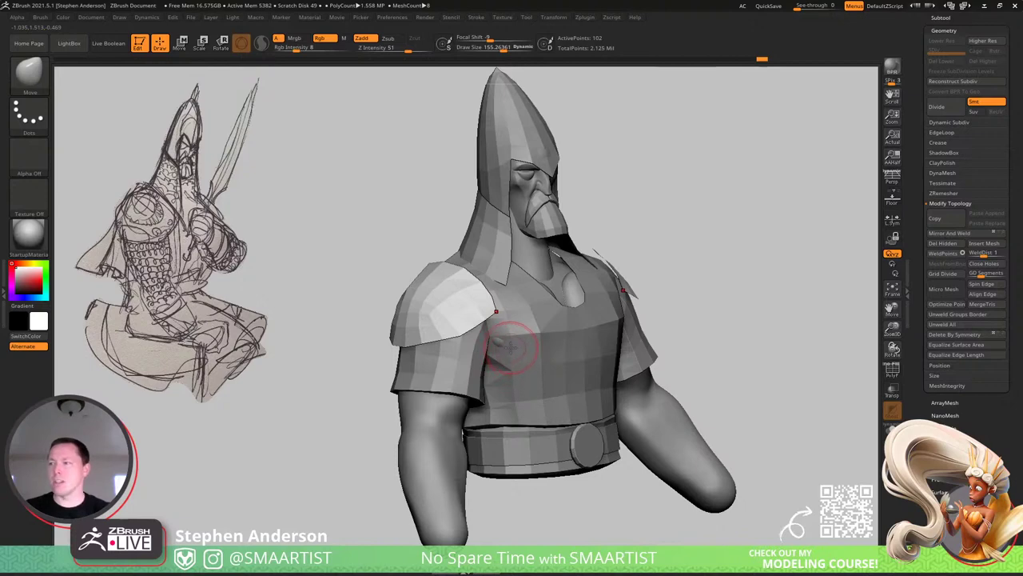
mouse_move(530, 297)
right_mouse_down("alt")
mouse_move(493, 361)
mouse_move(478, 343)
mouse_move(464, 360)
right_mouse_up("alt")
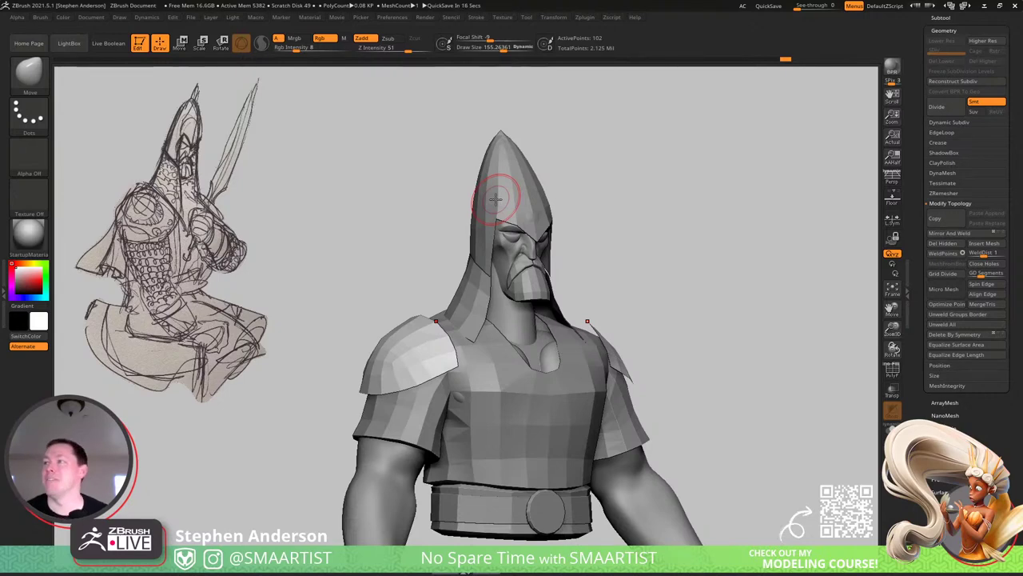
mouse_move(658, 291)
left_mouse_down()
mouse_move(629, 294)
mouse_move(667, 290)
left_mouse_up()
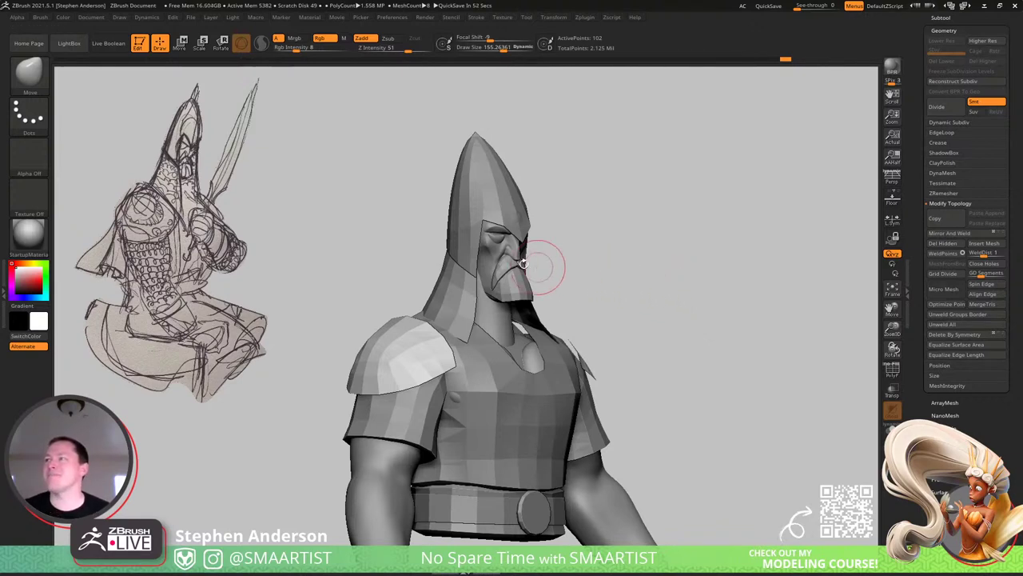
mouse_move(505, 253)
right_mouse_down("ctrl")
mouse_move(748, 164)
mouse_move(708, 274)
mouse_move(692, 255)
right_mouse_up("ctrl")
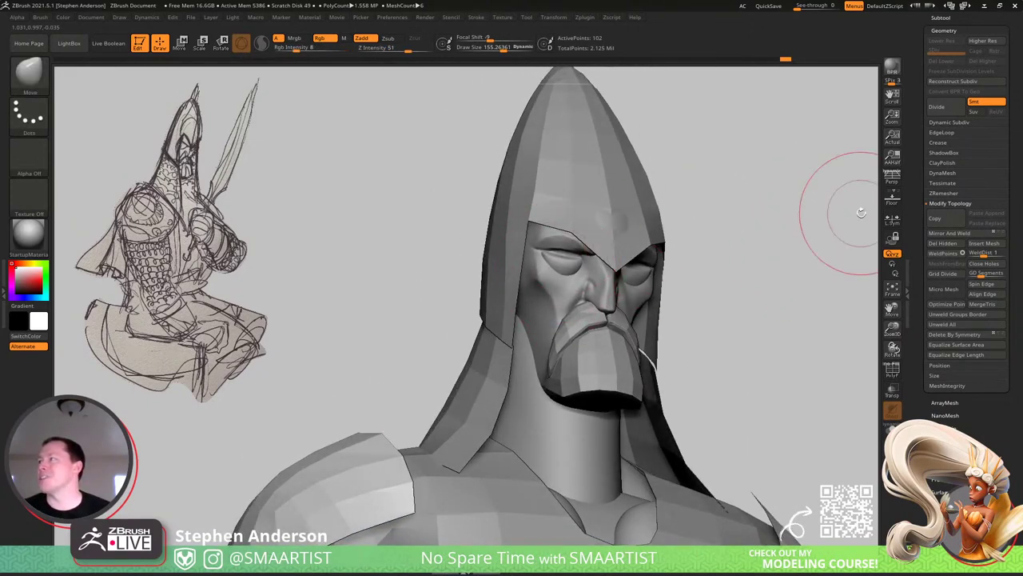
left_click(892, 184)
left_click_drag(795, 205, 767, 240)
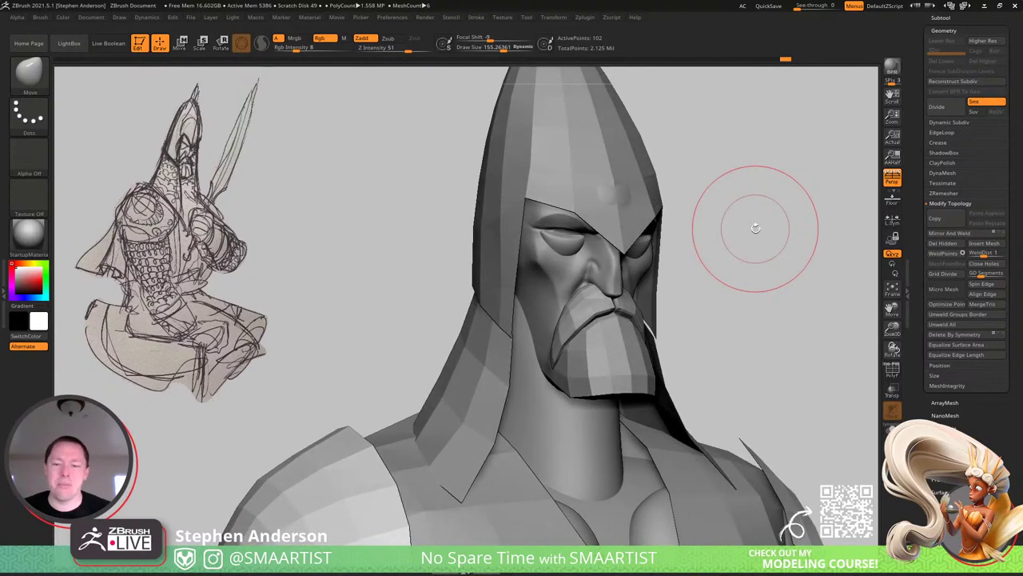
left_click_drag(738, 215, 685, 233, "alt")
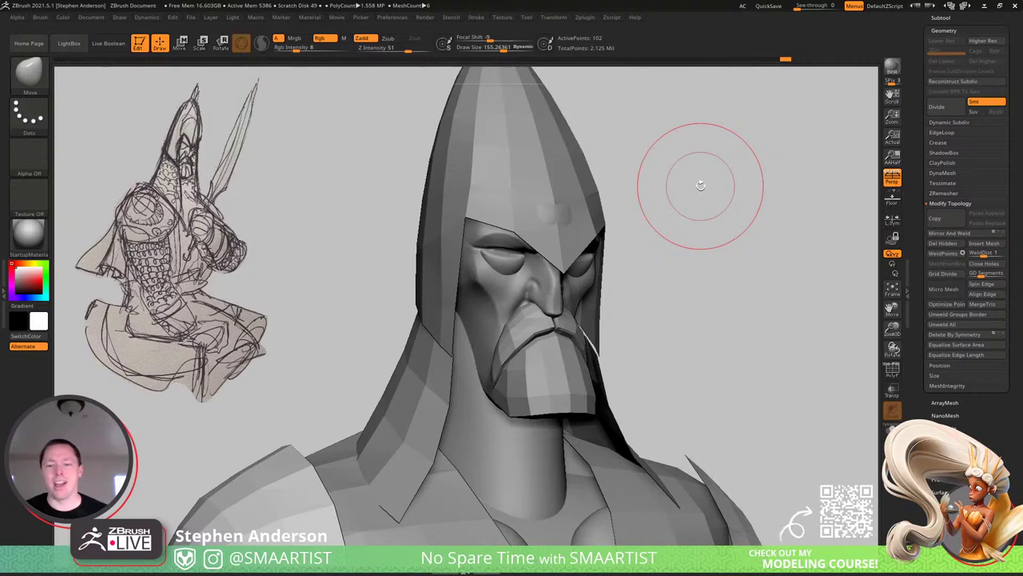